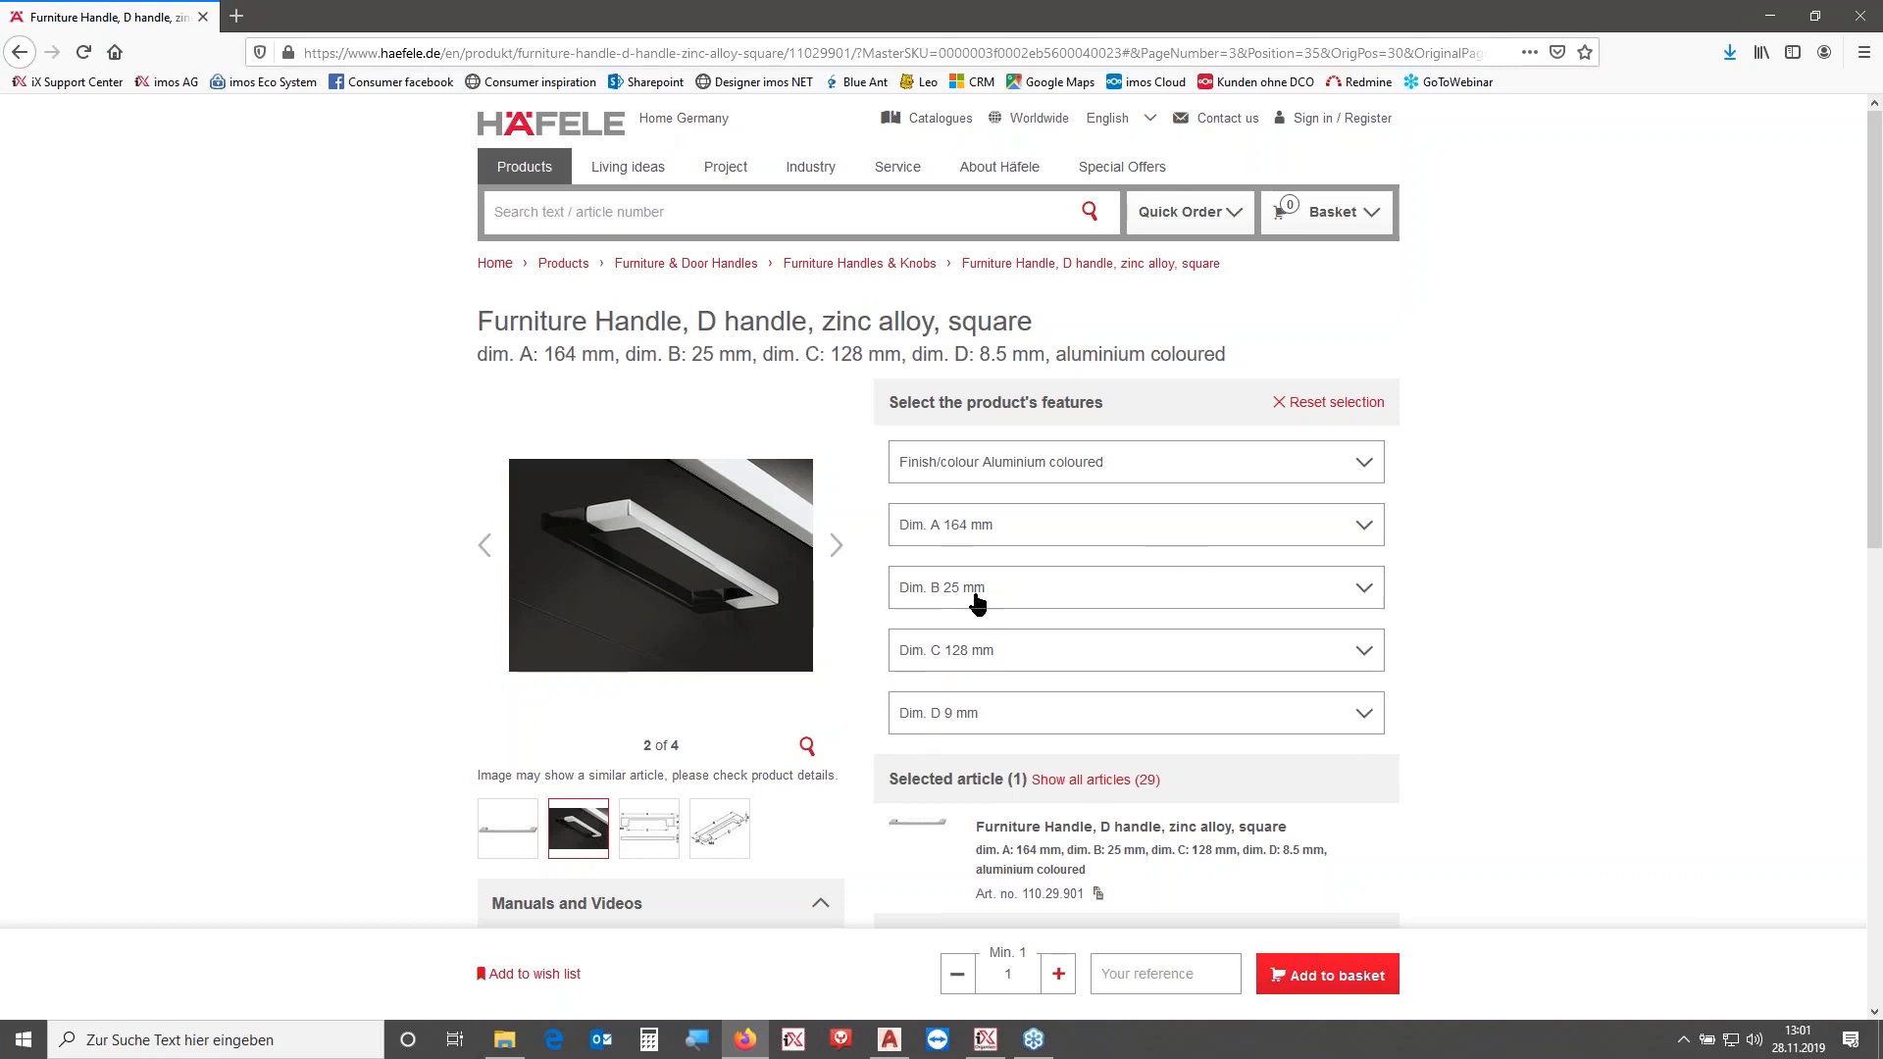
# - Open the handle's CAD data preview and choose DWG as the export format
pyautogui.scroll(-2, 880, 602)
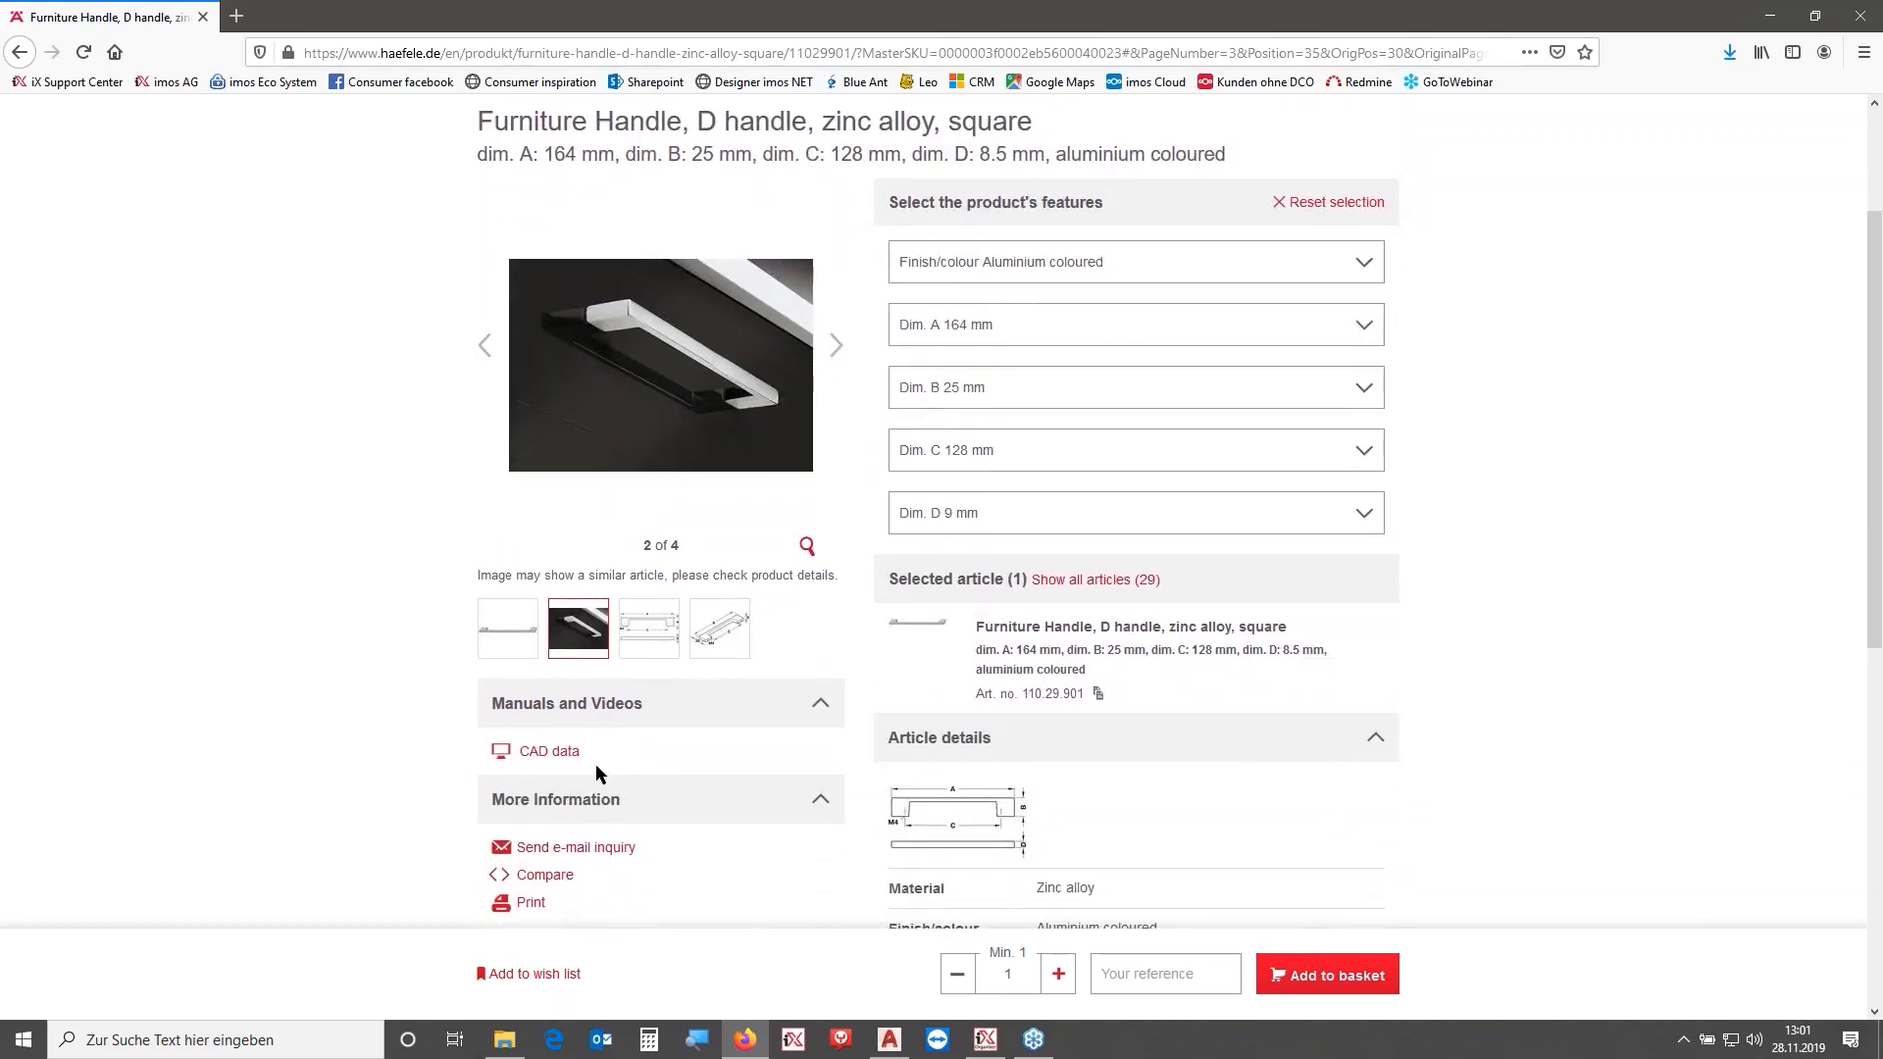
pyautogui.click(566, 755)
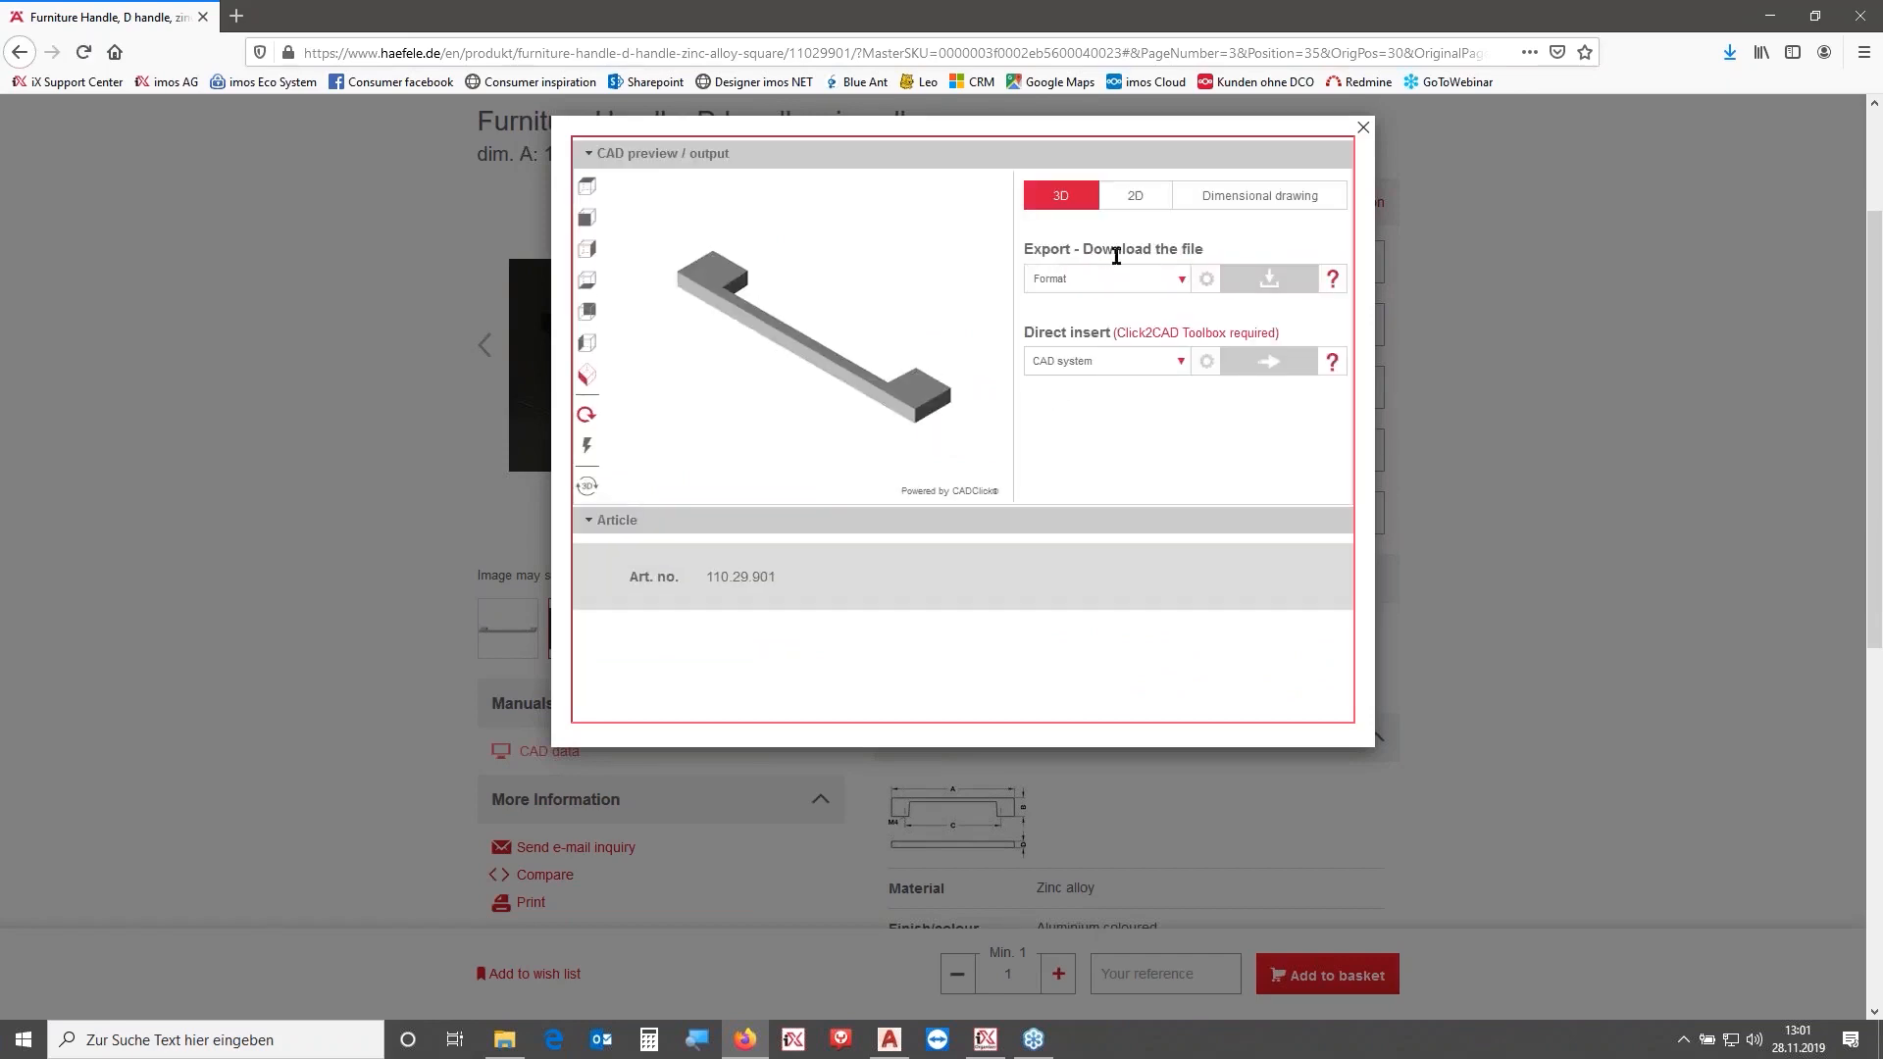
pyautogui.click(1180, 281)
pyautogui.click(1038, 385)
pyautogui.click(1275, 283)
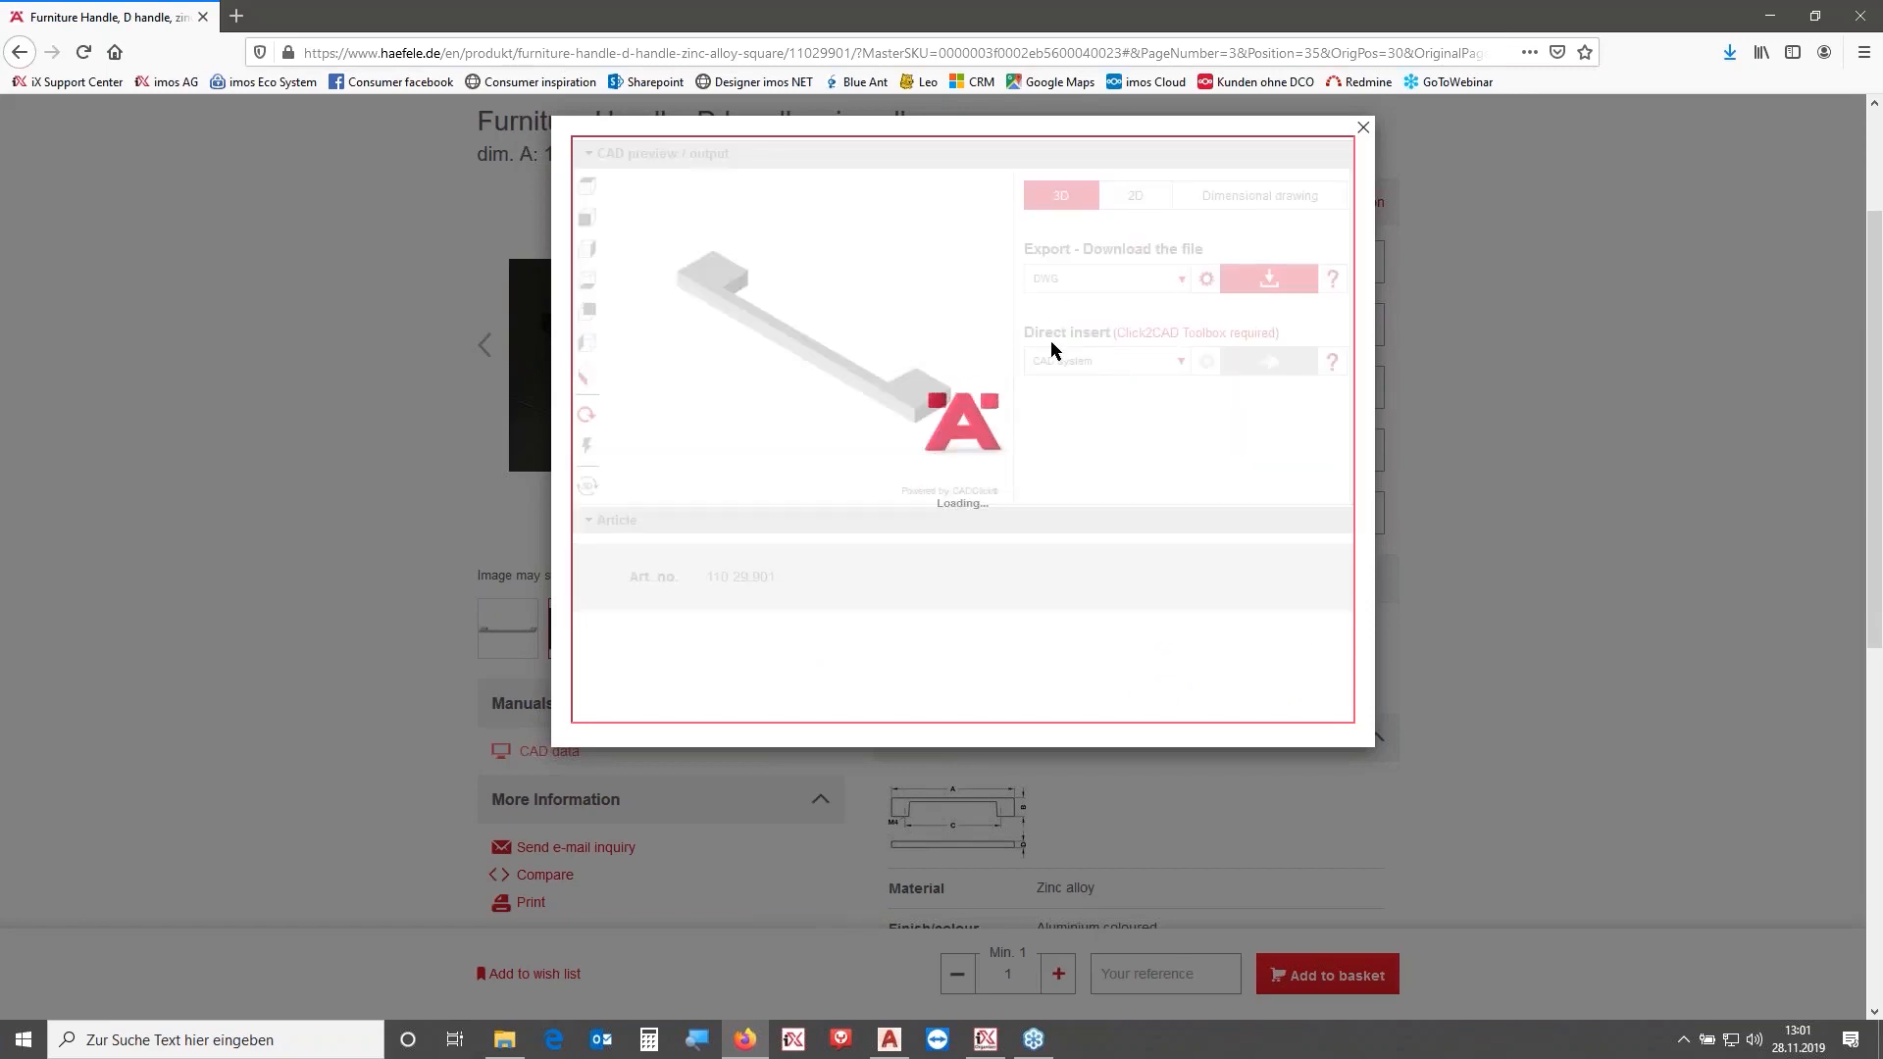
# - Download the 110_29_901_1.dwg file and close the download dialog
pyautogui.click(952, 471)
pyautogui.click(844, 522)
pyautogui.click(1041, 602)
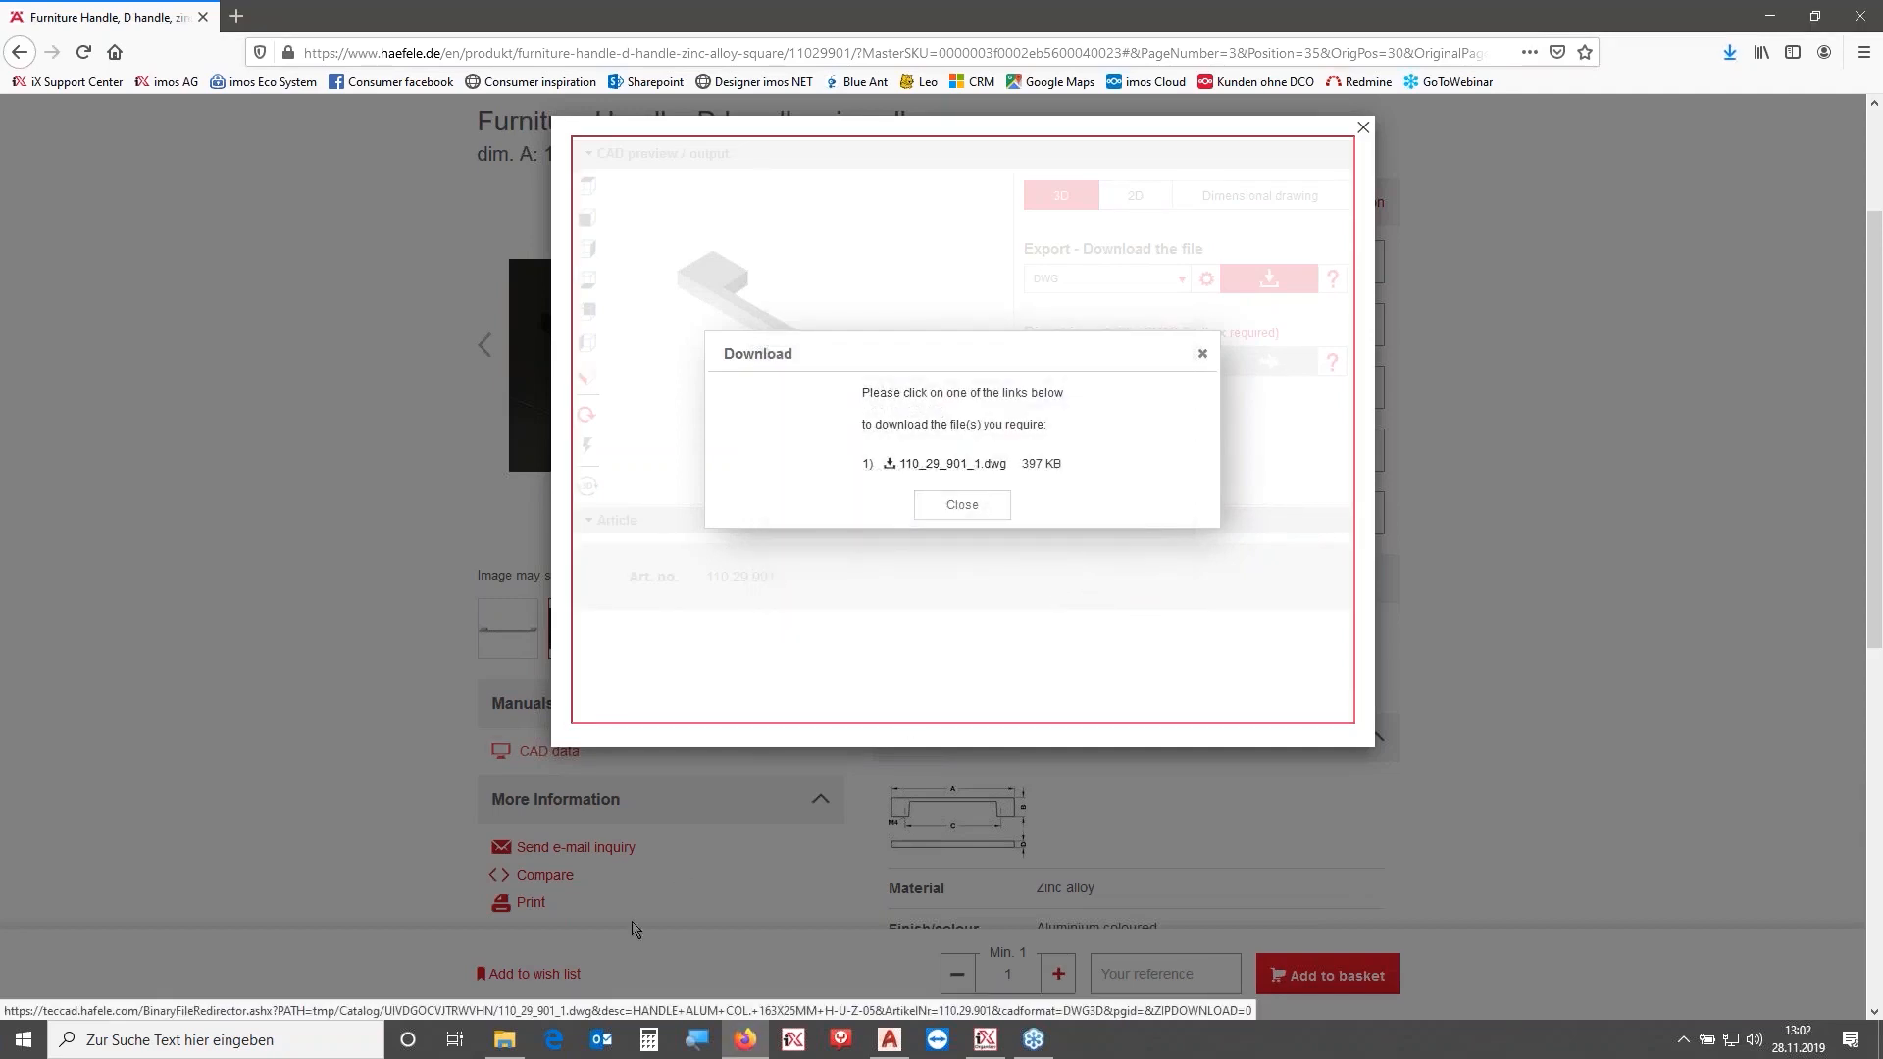
pyautogui.click(962, 507)
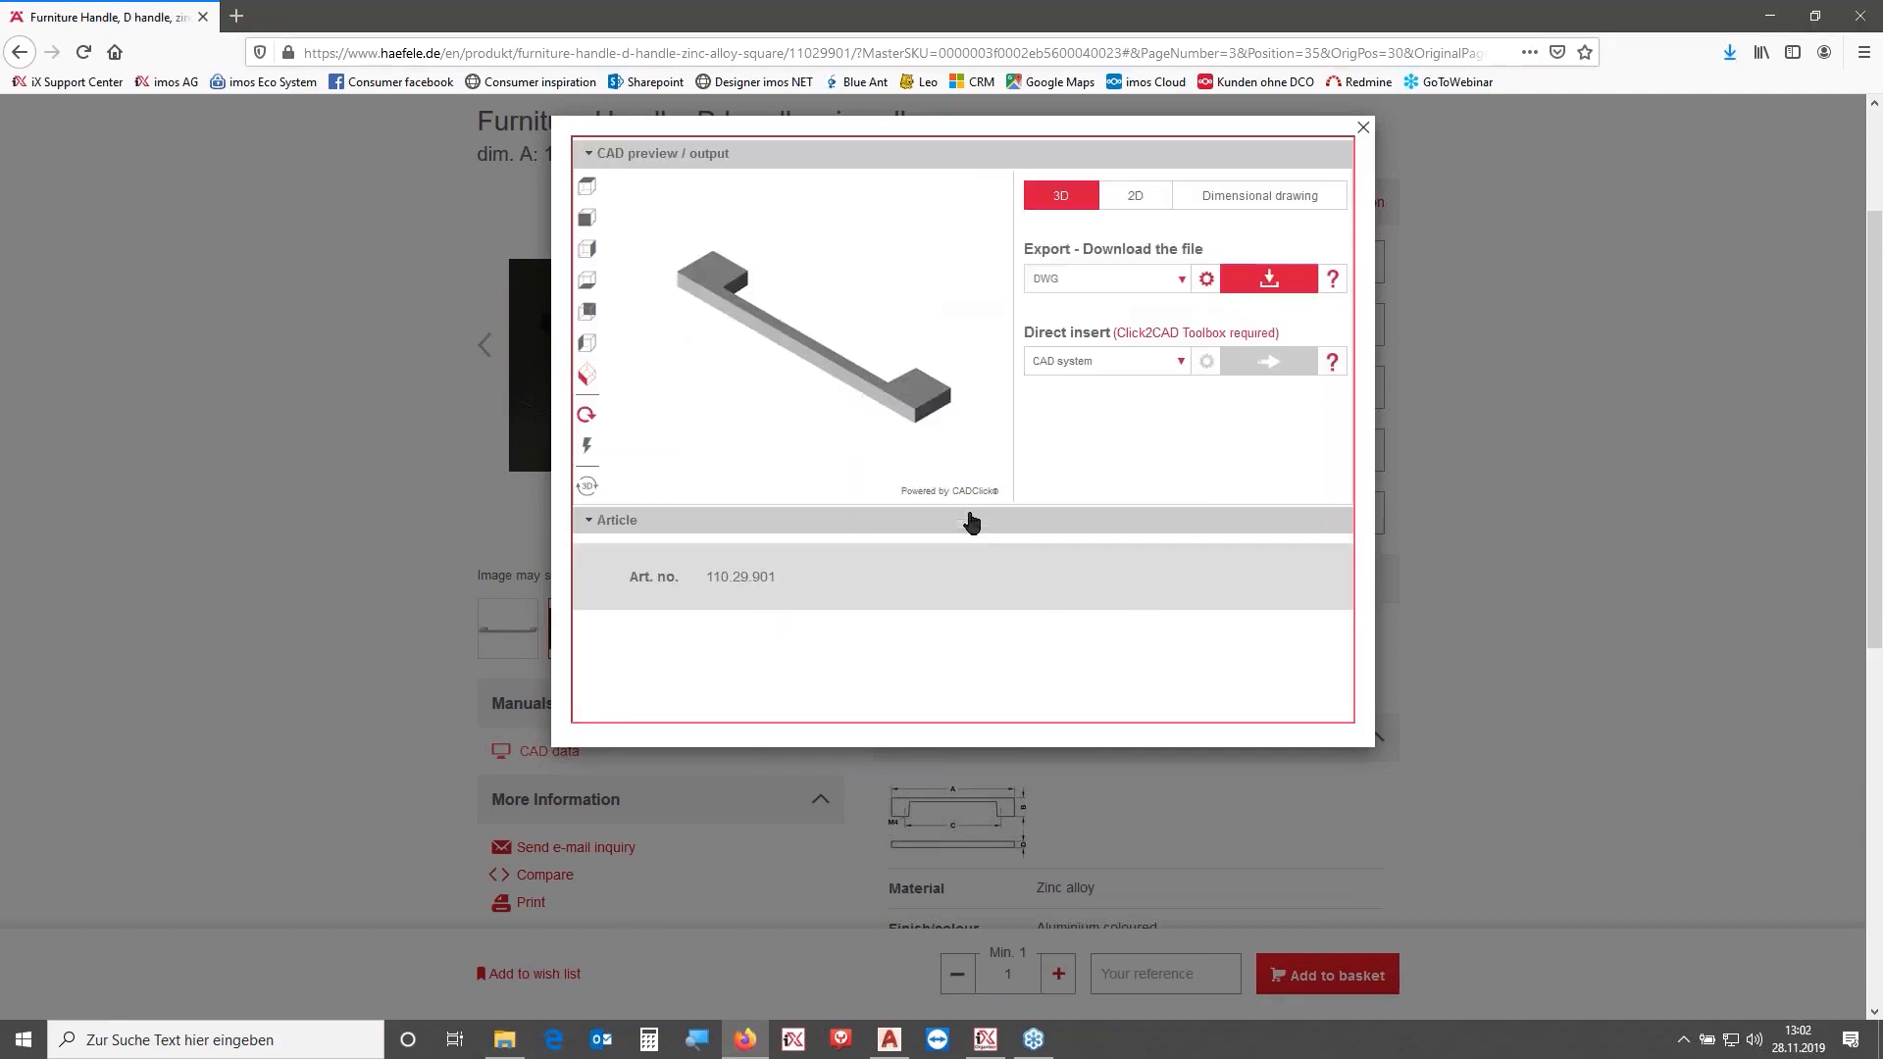
# - Locate the downloaded 110_29_901_1.dwg file and open it in AutoCAD
pyautogui.click(1750, 55)
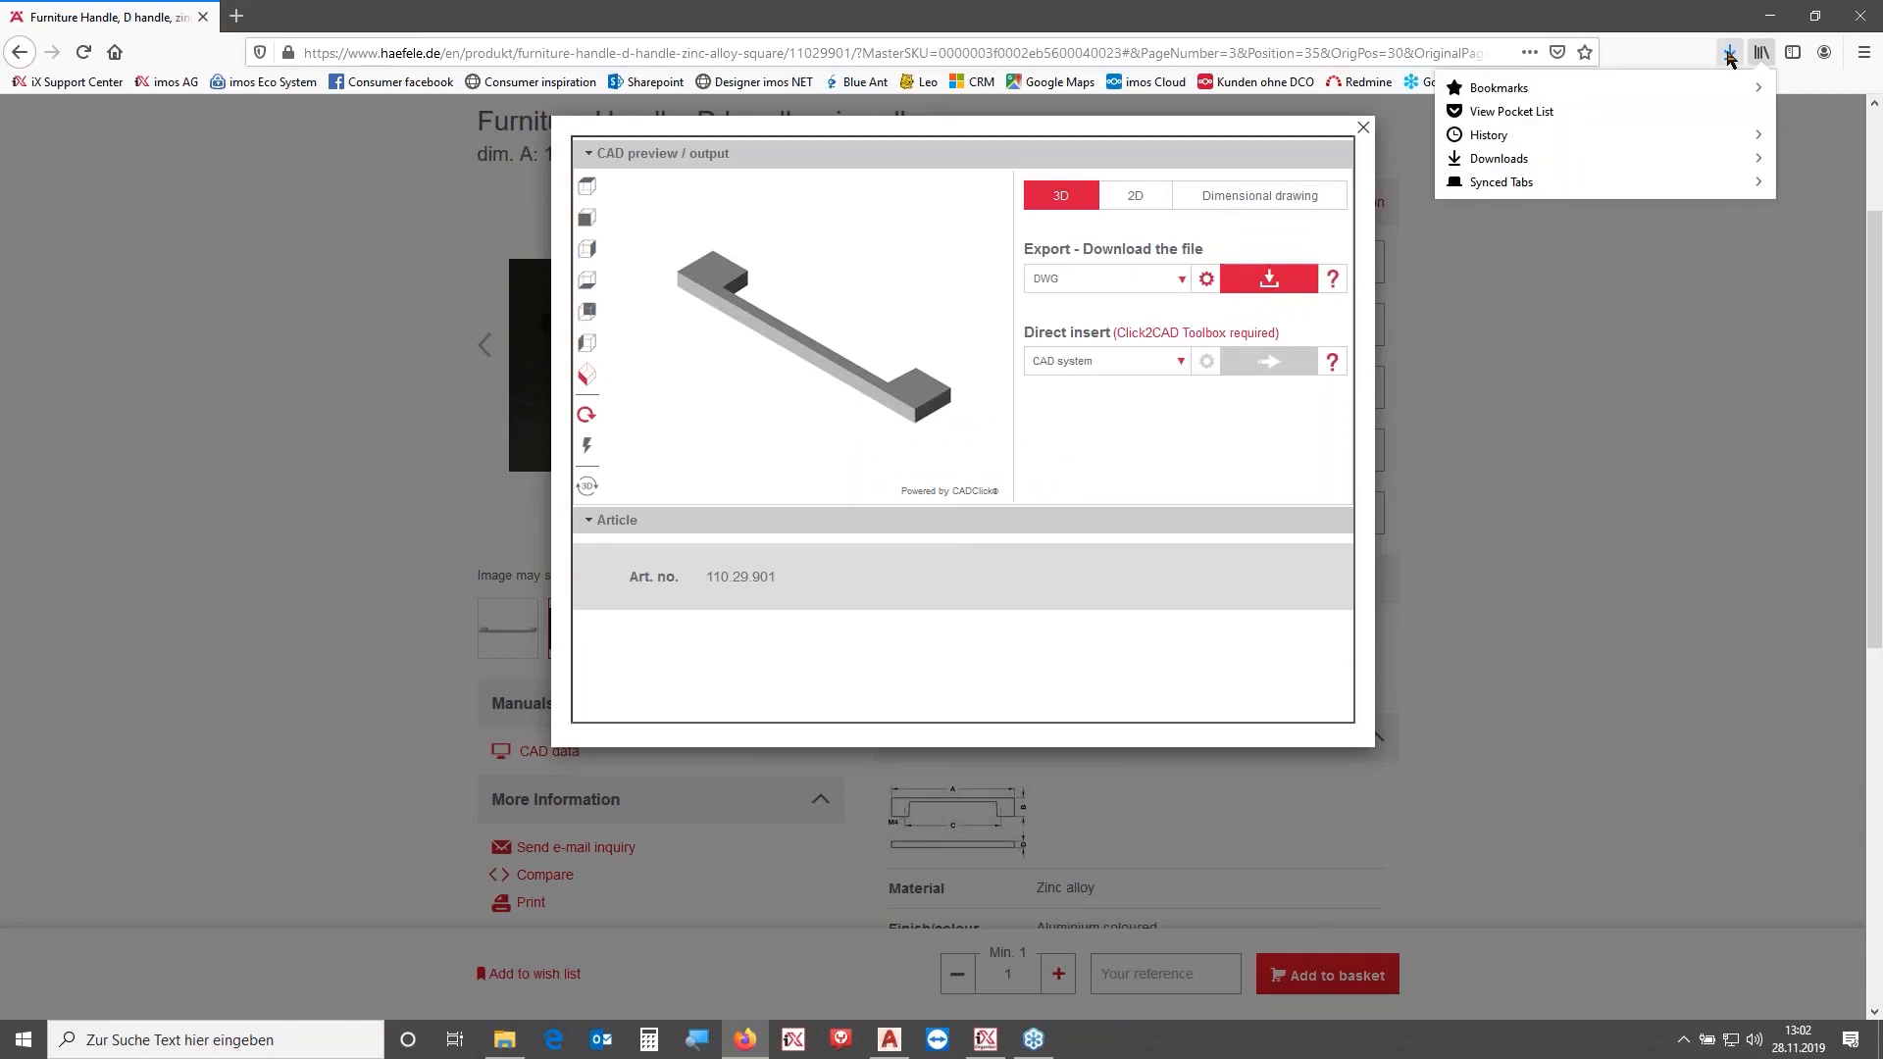
pyautogui.click(1730, 58)
pyautogui.click(1711, 100)
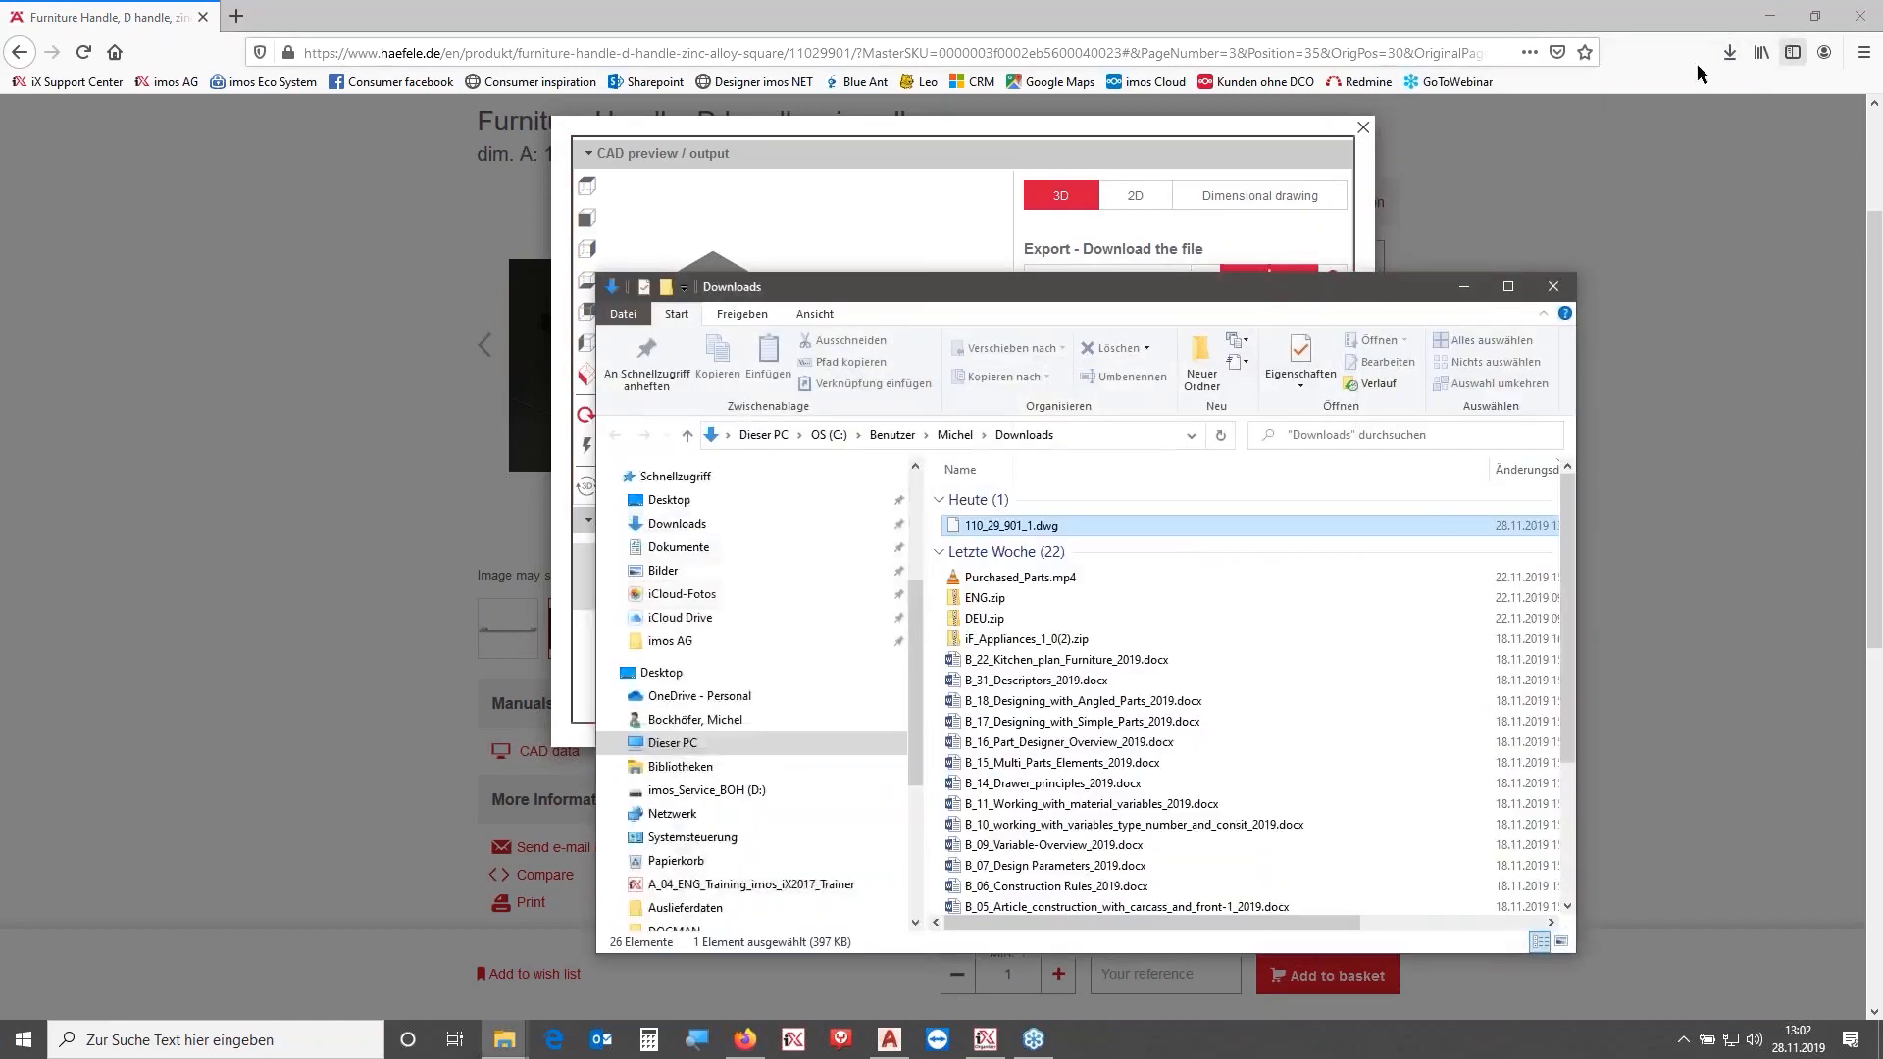
pyautogui.moveTo(1241, 288); pyautogui.dragTo(1882, 293)
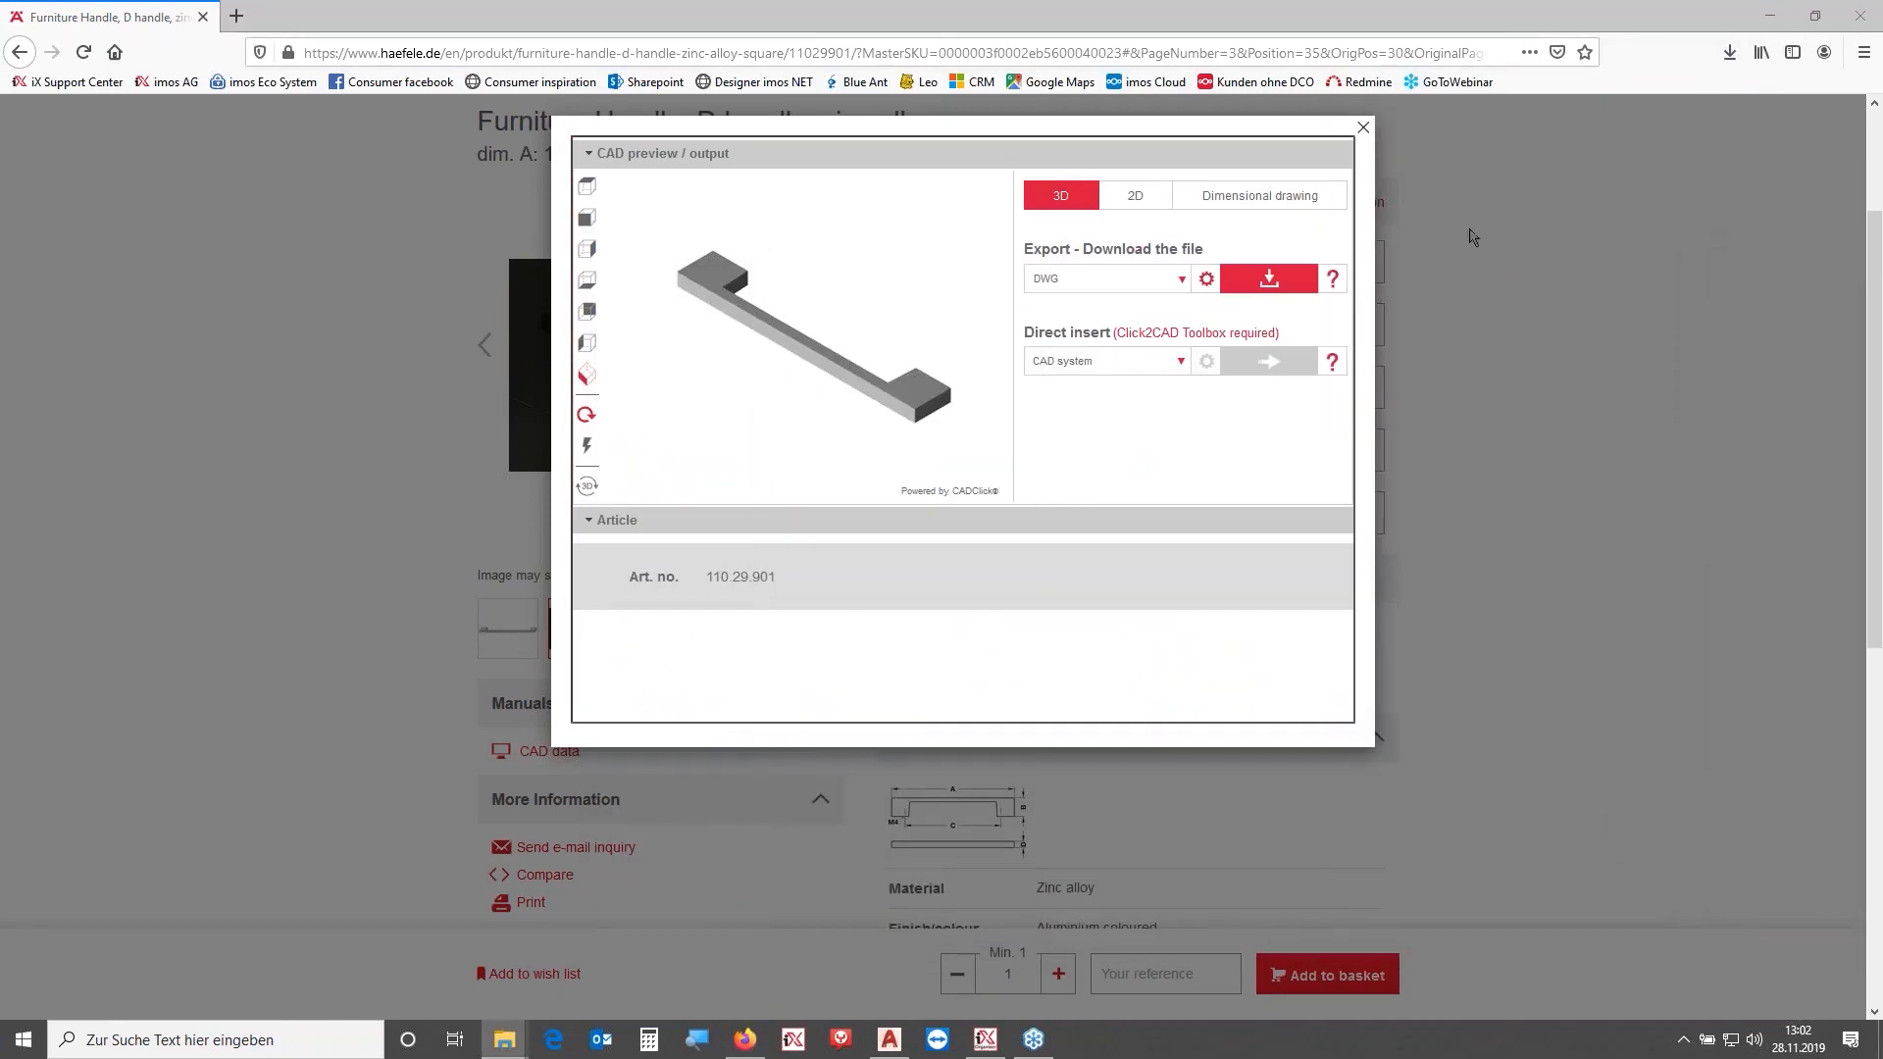
pyautogui.click(1763, 15)
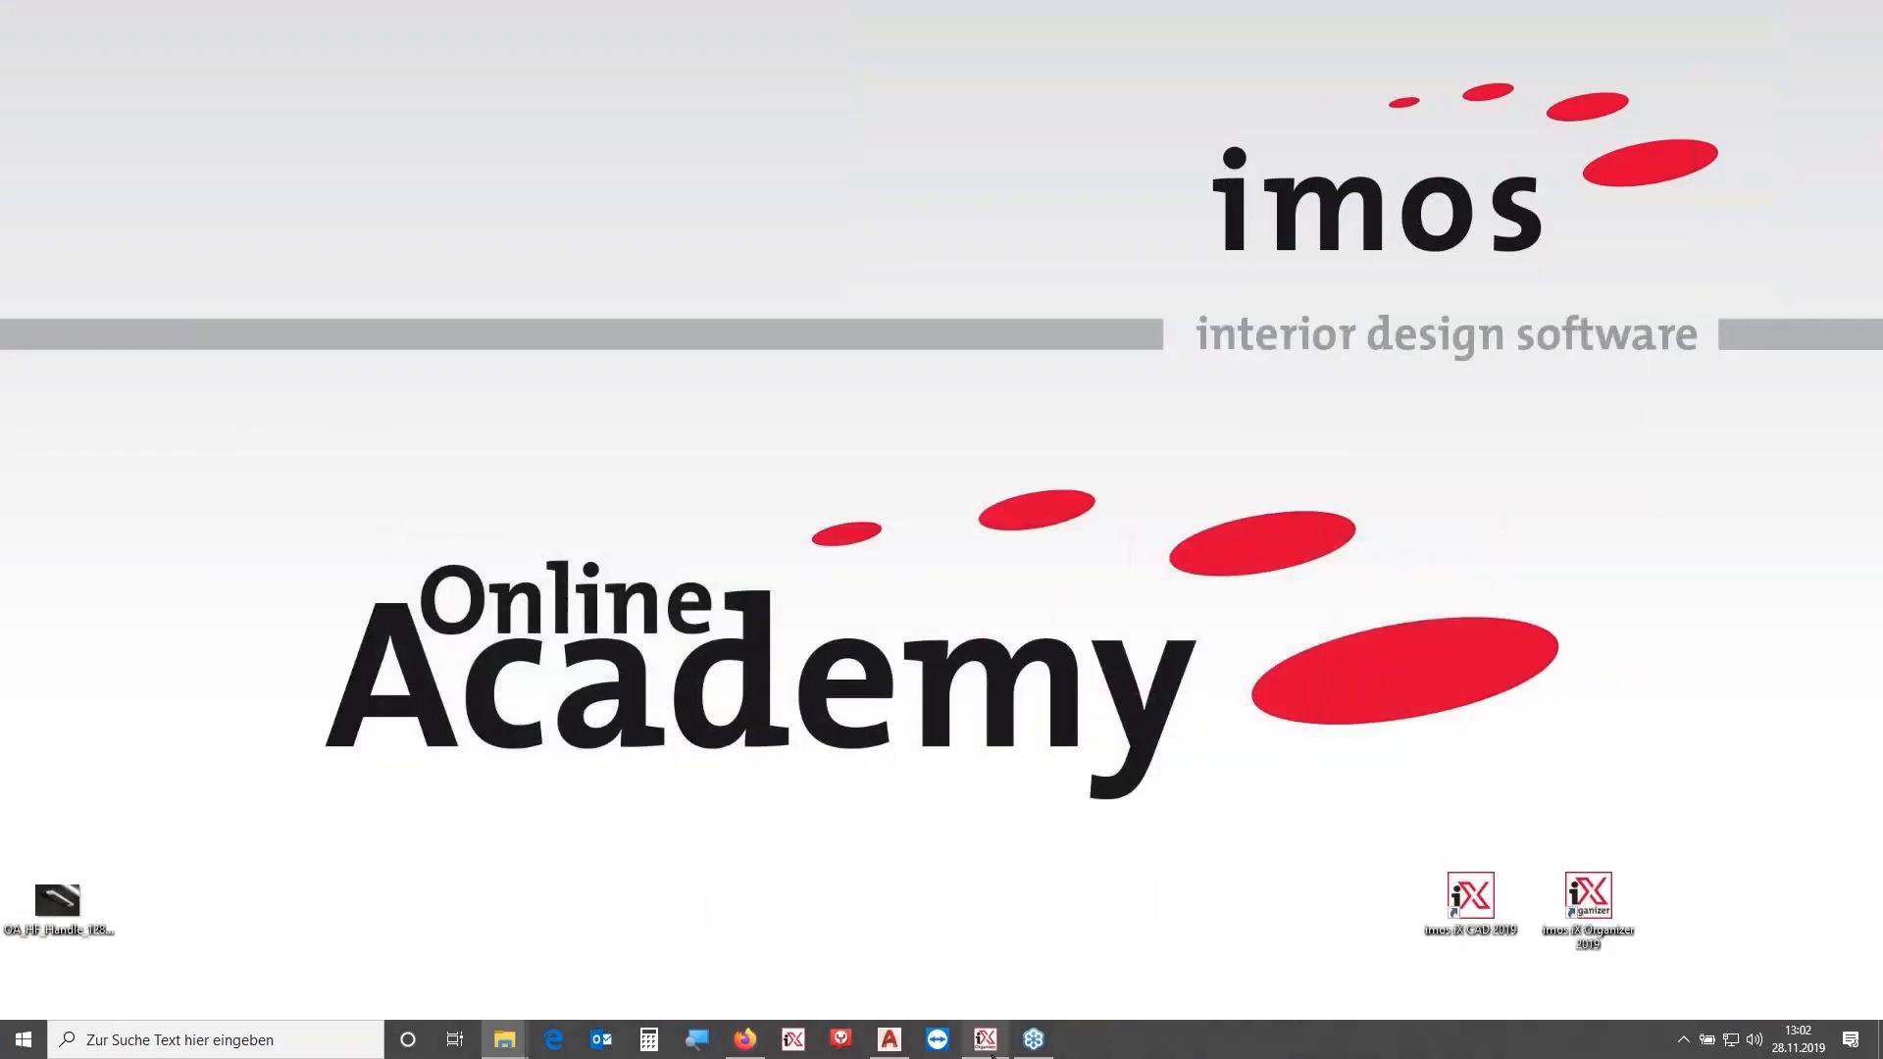
pyautogui.click(905, 1045)
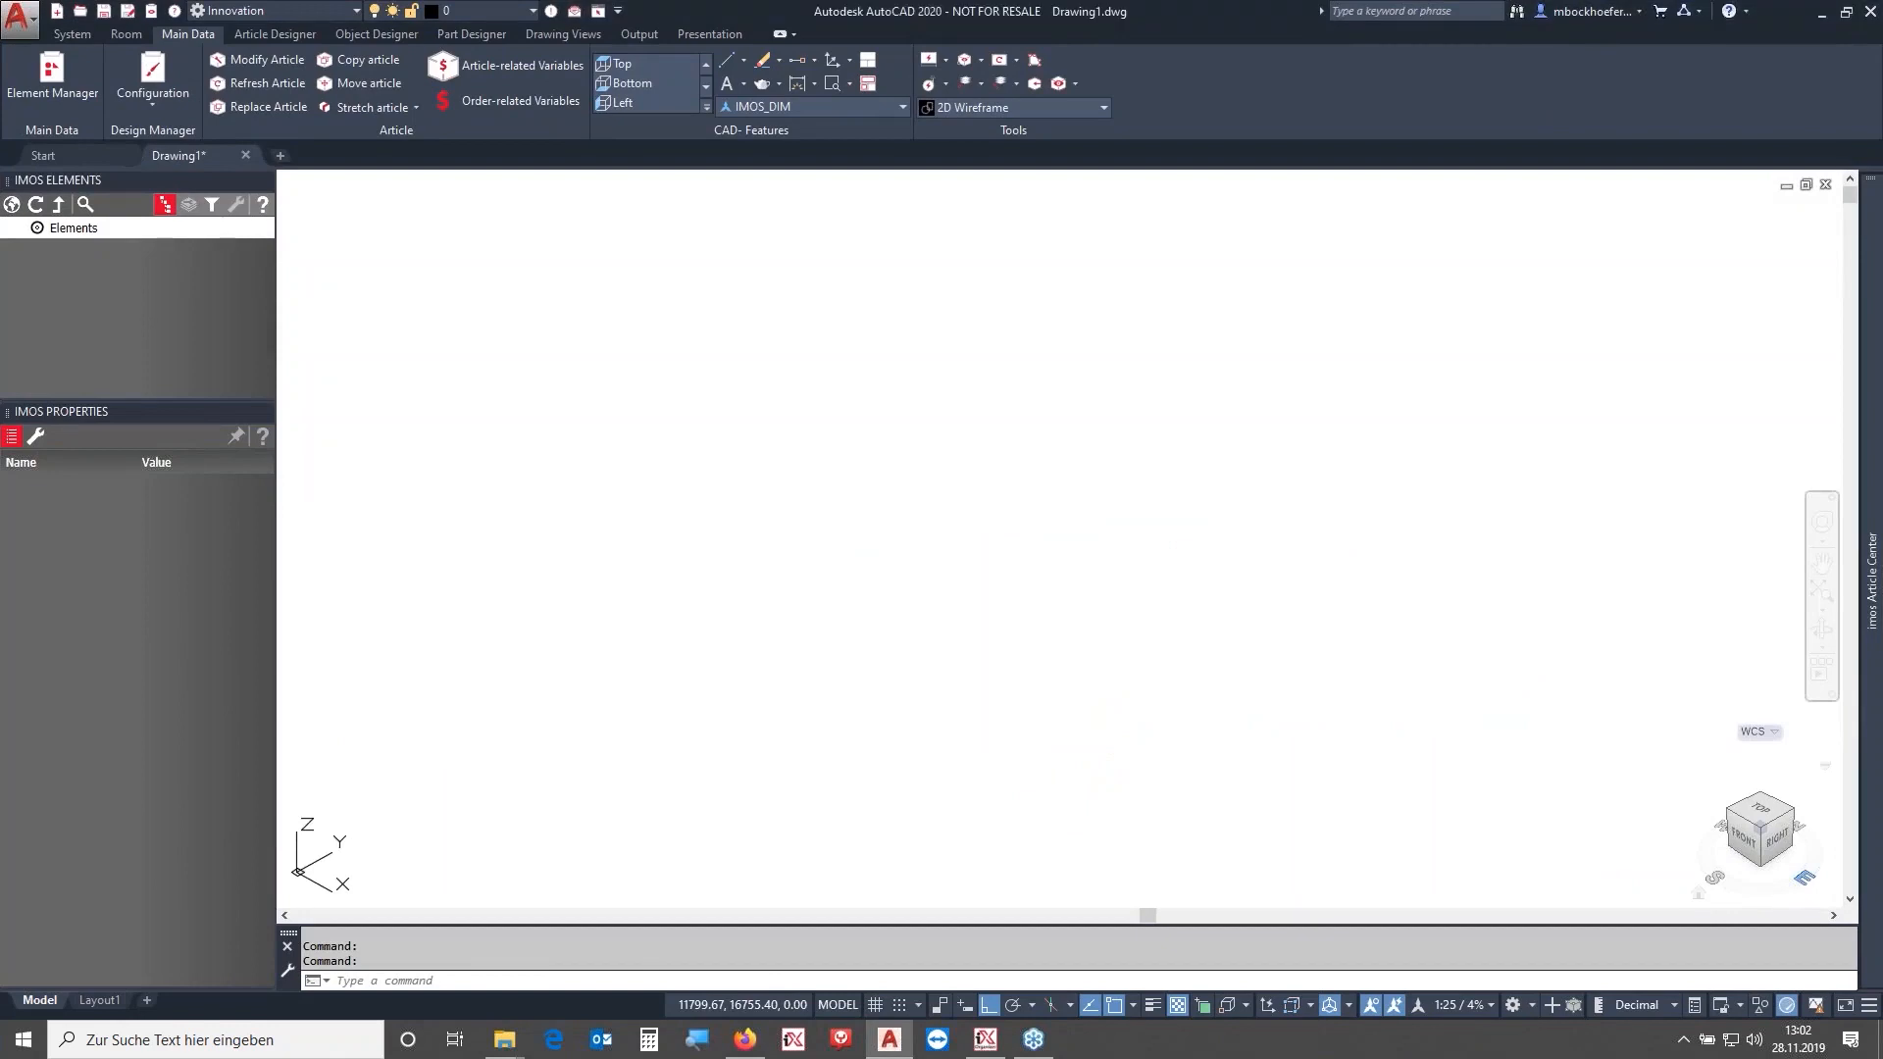
pyautogui.moveTo(1027, 16); pyautogui.dragTo(1030, 20)
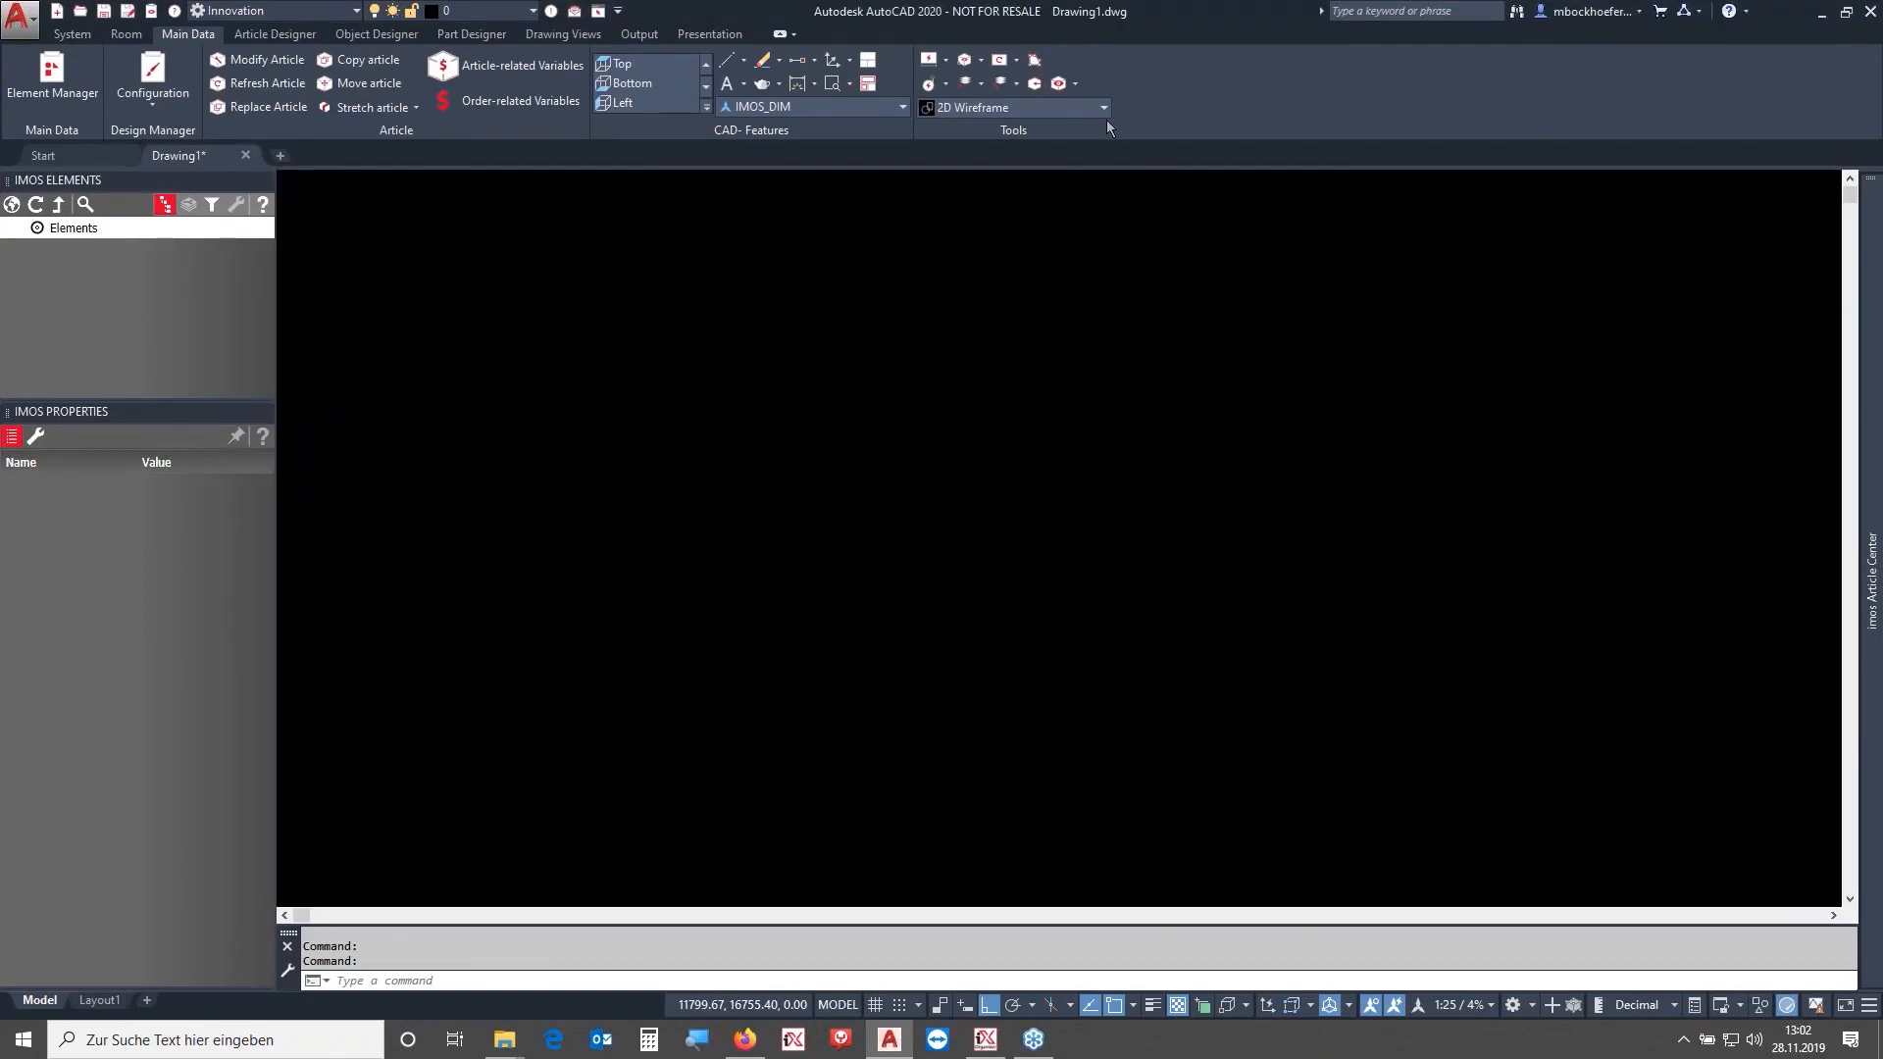
pyautogui.click(927, 466)
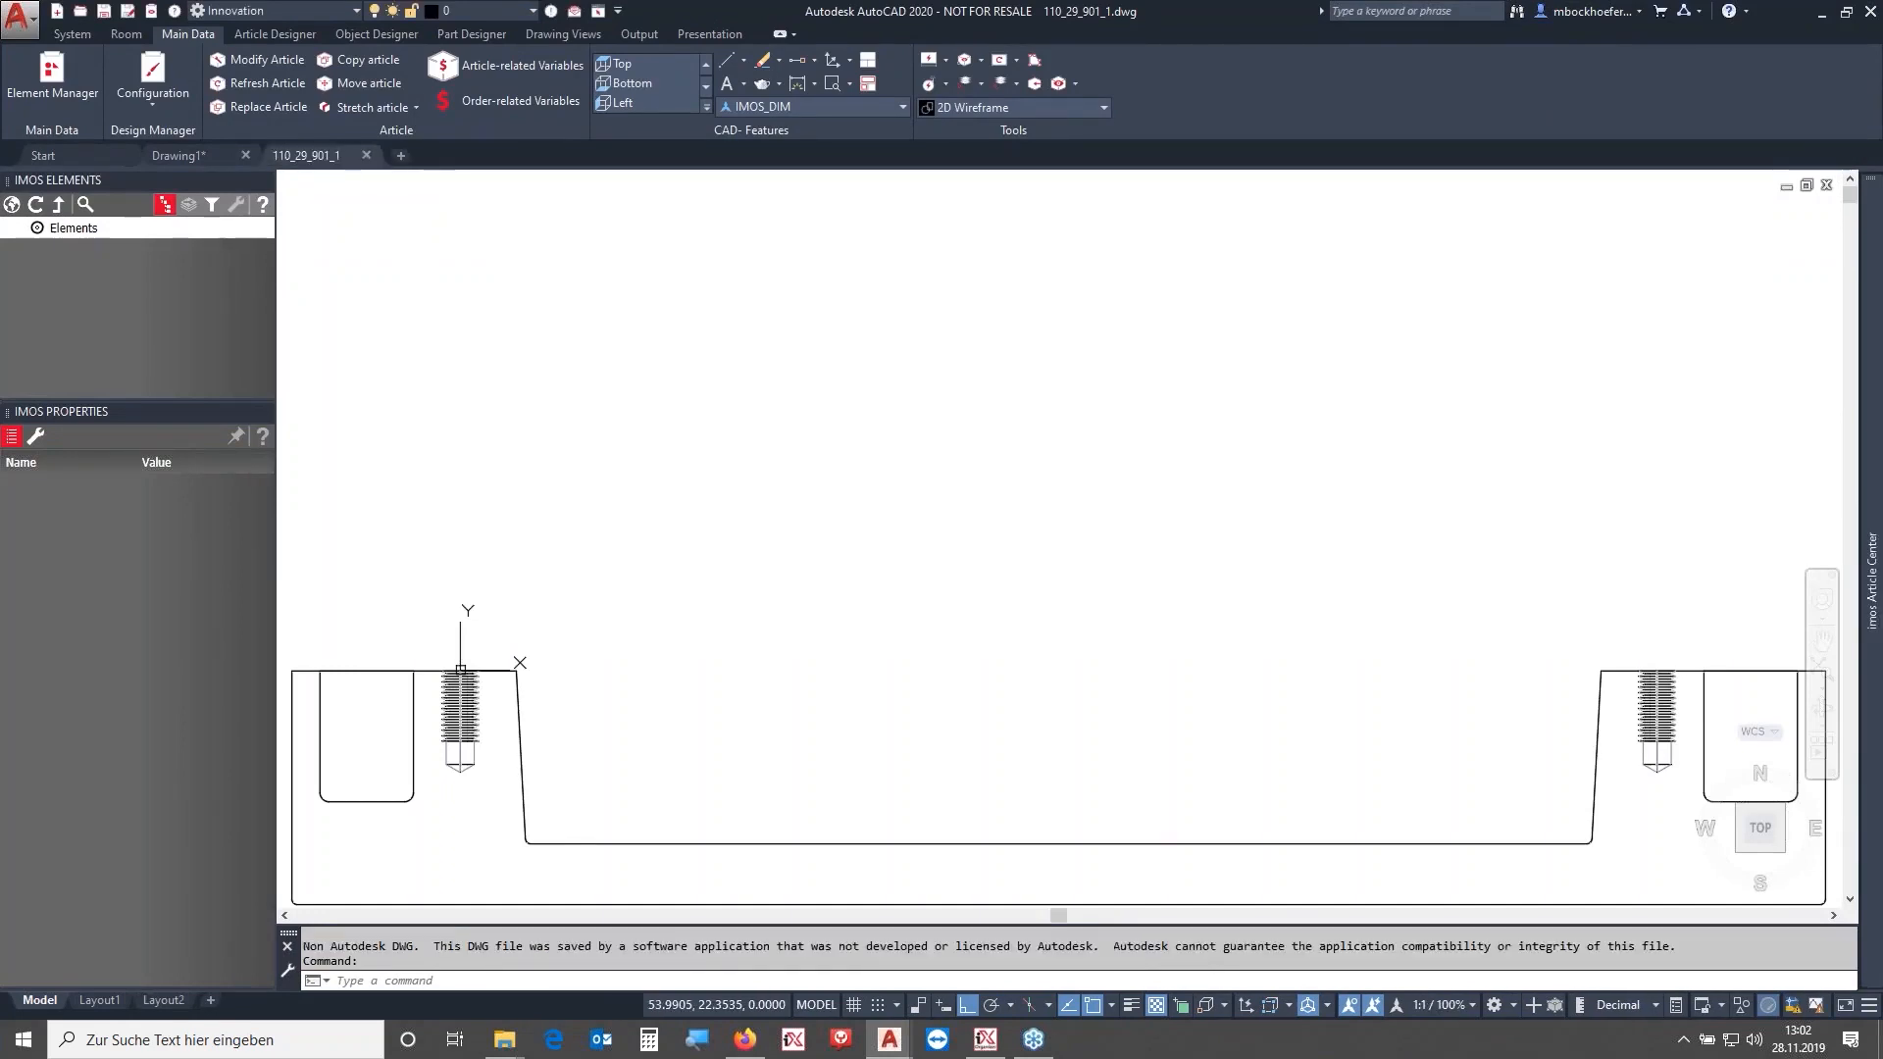
# - Erase the Häfele logo block from the drawing and close the Properties palette
pyautogui.scroll(-1, 759, 650)
pyautogui.scroll(-2, 758, 649)
pyautogui.moveTo(1000, 701); pyautogui.dragTo(999, 549, button='middle')
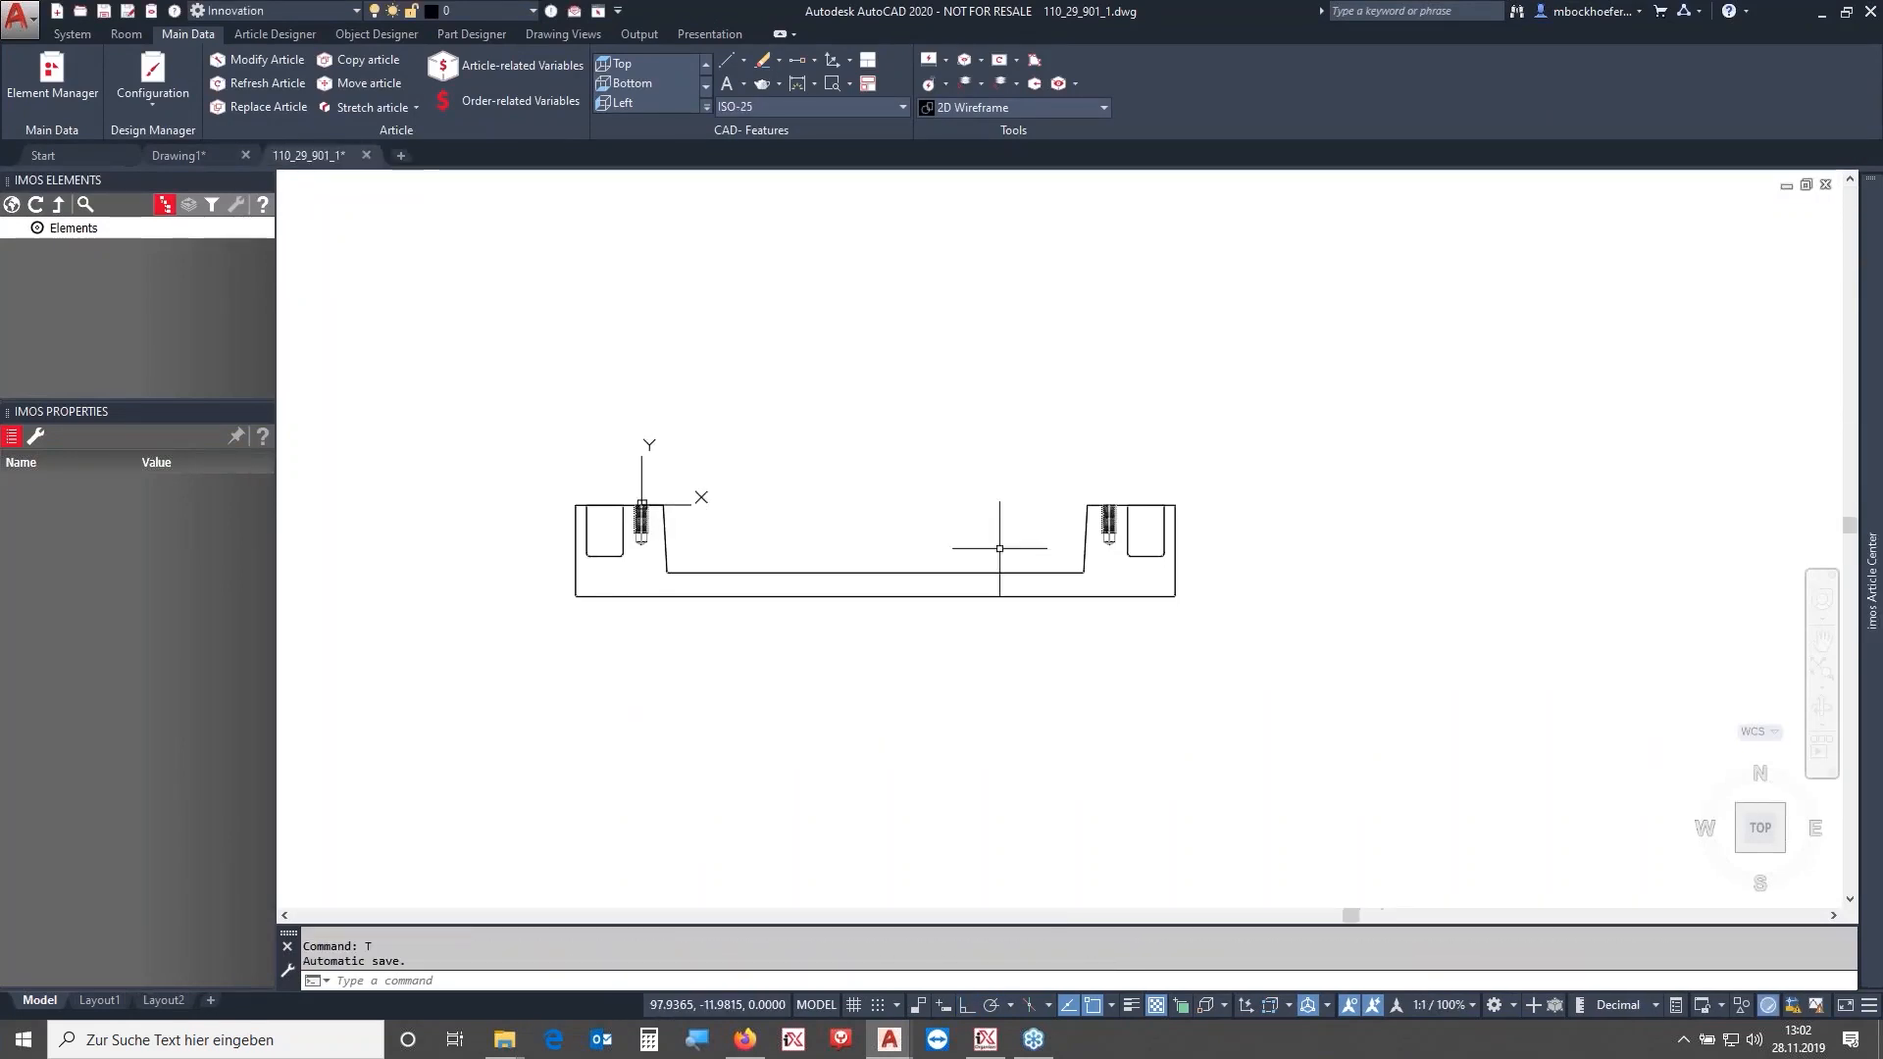
pyautogui.moveTo(689, 507); pyautogui.dragTo(973, 500, button='middle')
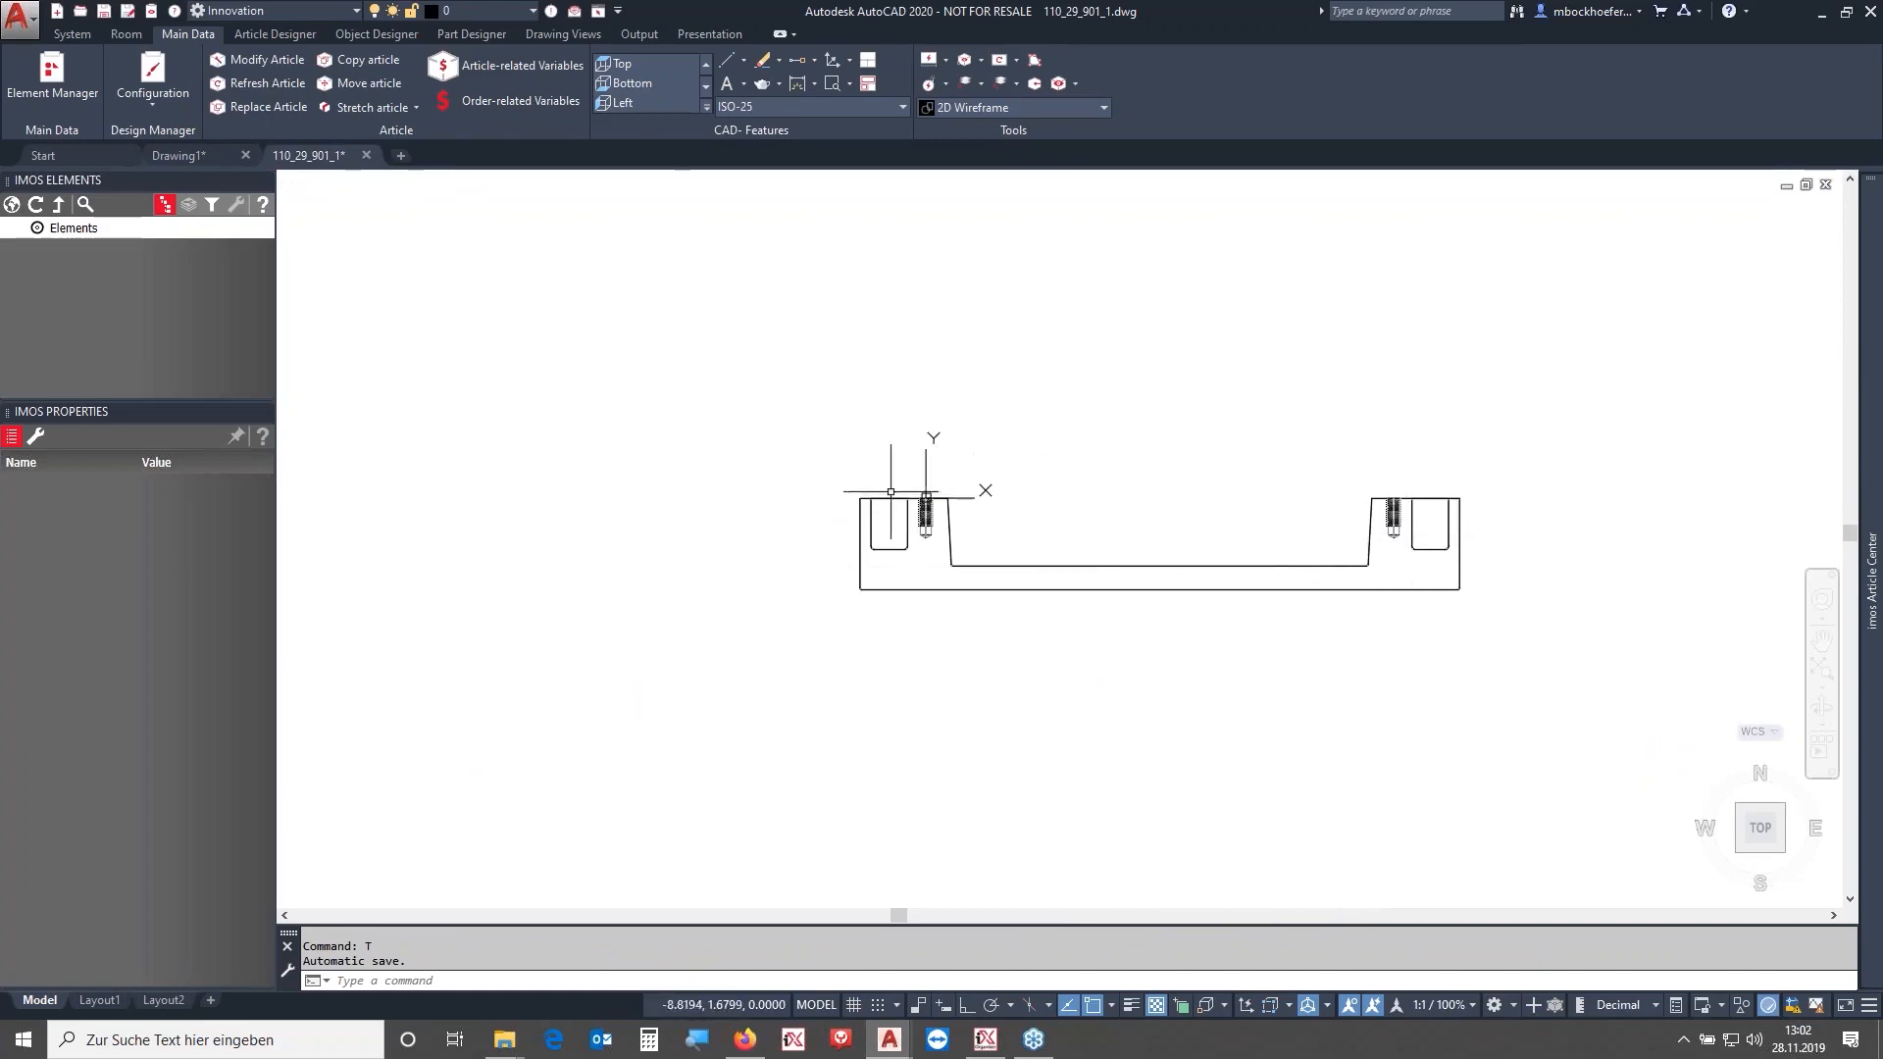
pyautogui.scroll(5, 913, 502)
pyautogui.scroll(8, 1003, 484)
pyautogui.scroll(15, 897, 437)
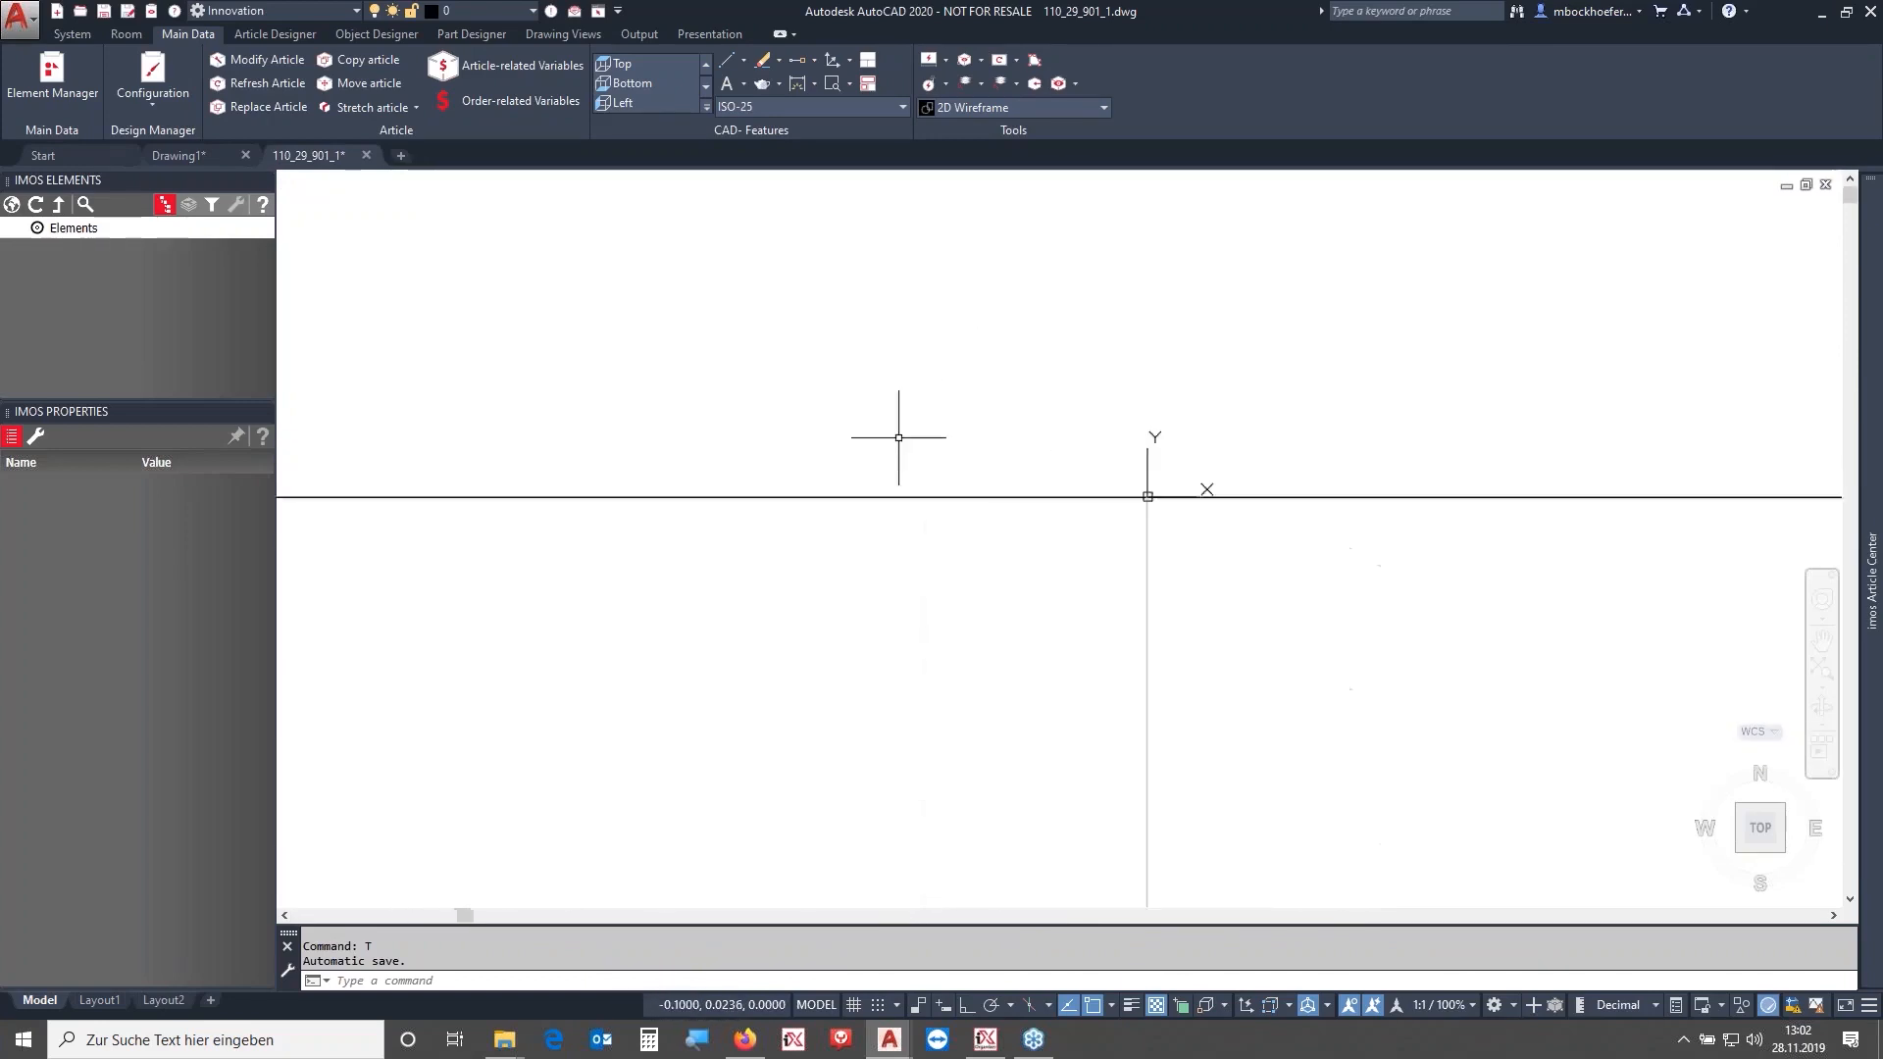
pyautogui.scroll(-10, 1122, 568)
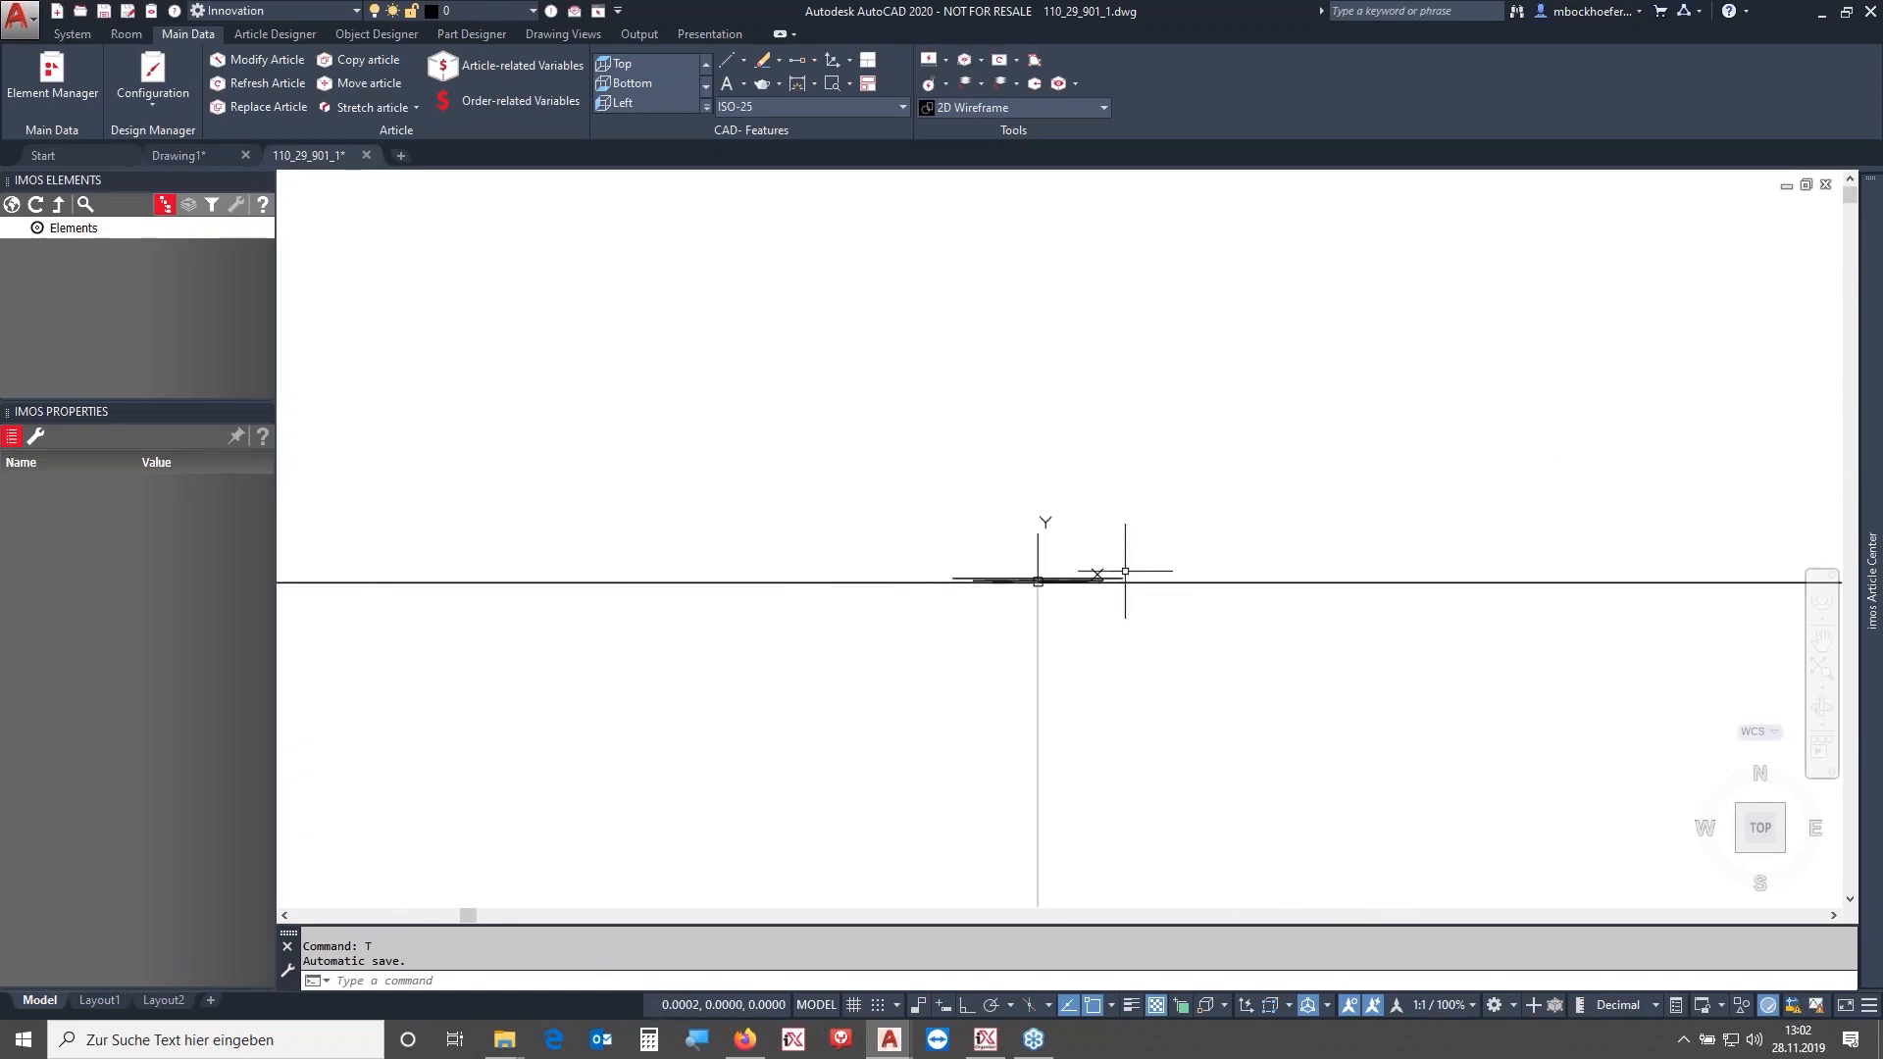
pyautogui.keyDown('shift'); pyautogui.moveTo(987, 589); pyautogui.dragTo(1126, 513, button='middle'); pyautogui.keyUp('shift')
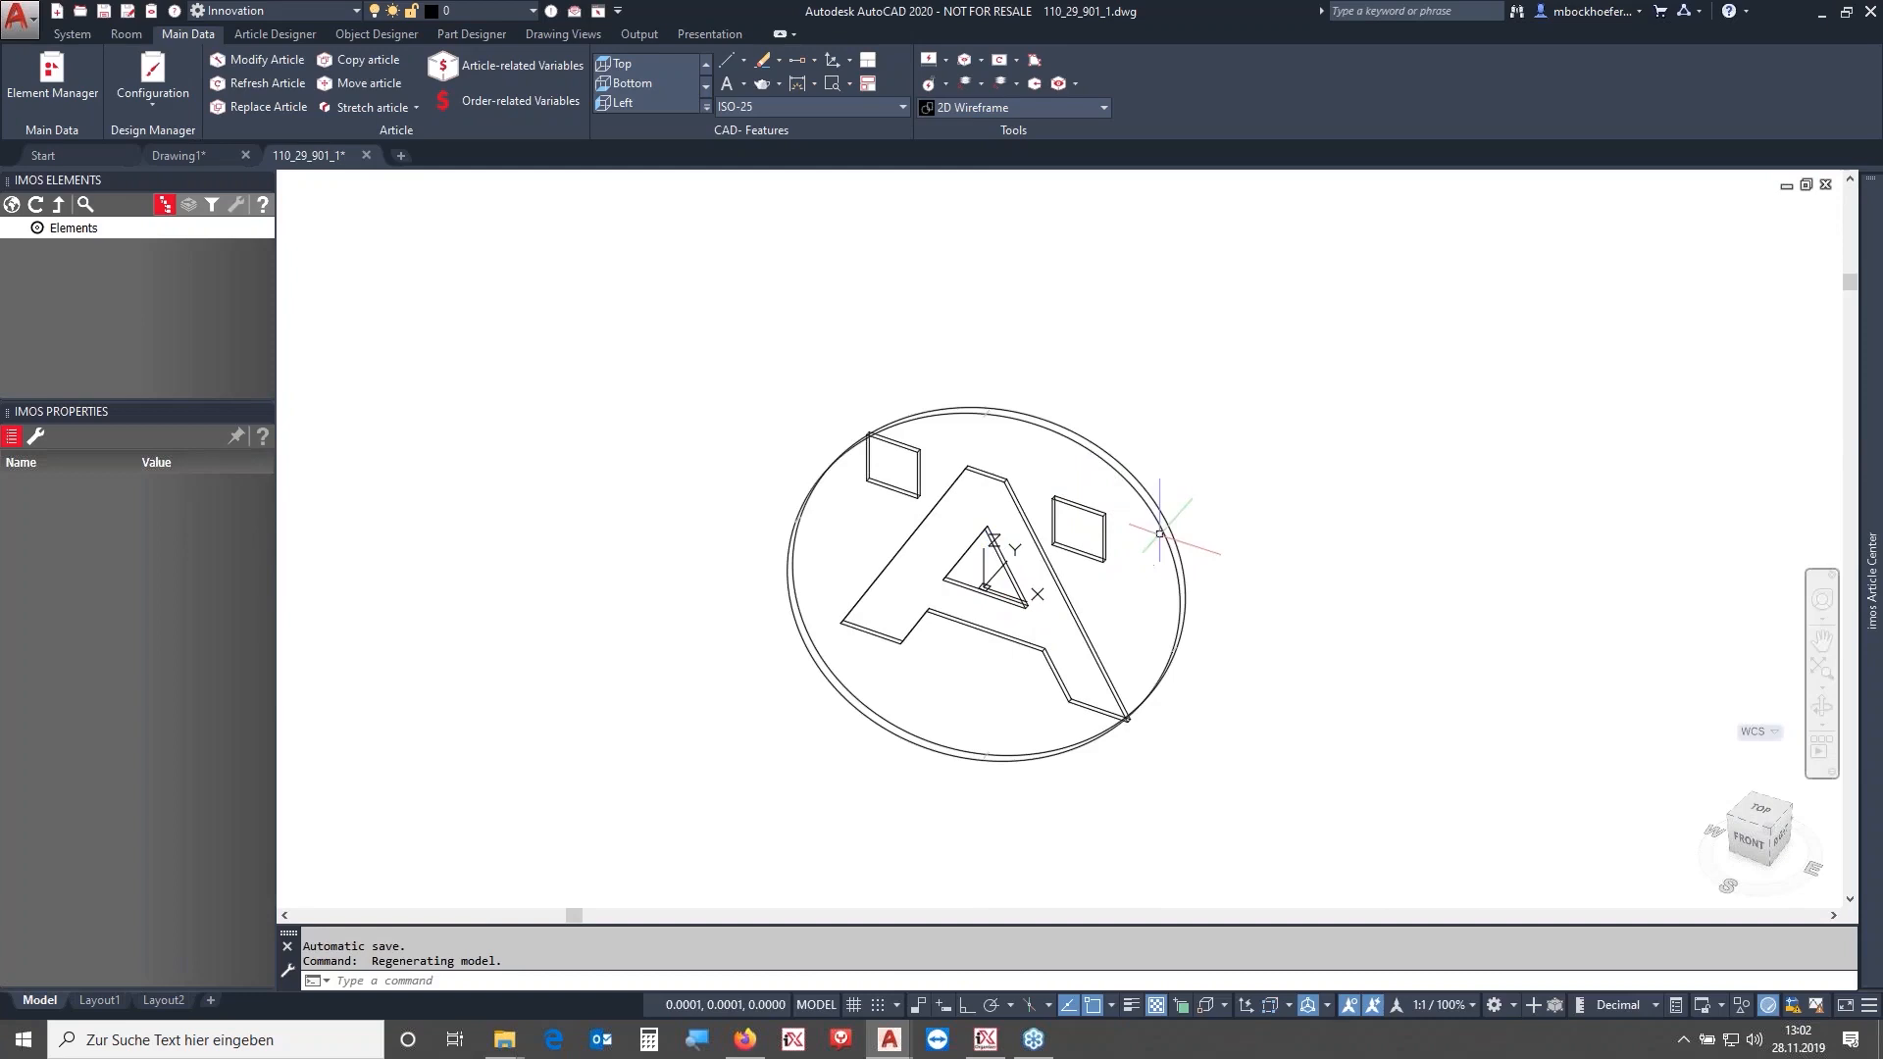
pyautogui.rightClick(1125, 361)
pyautogui.click(1255, 656)
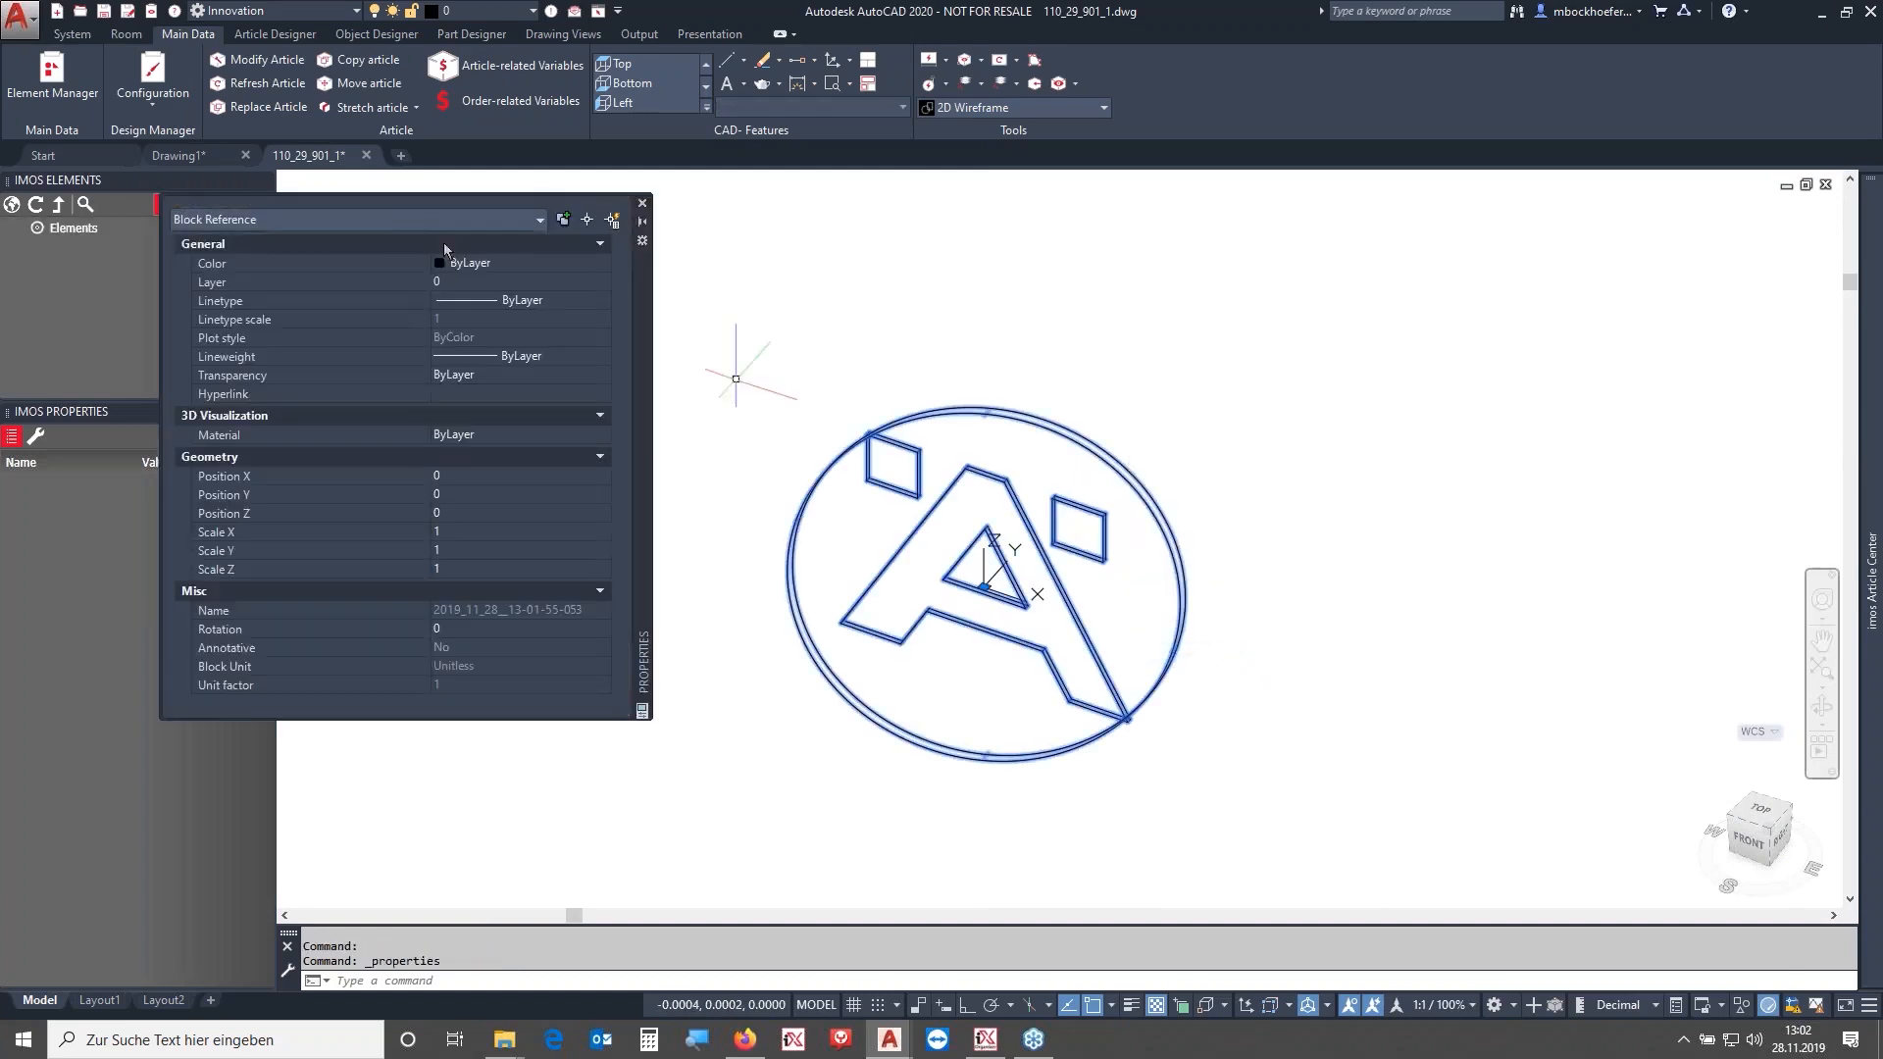
pyautogui.press('Delete')
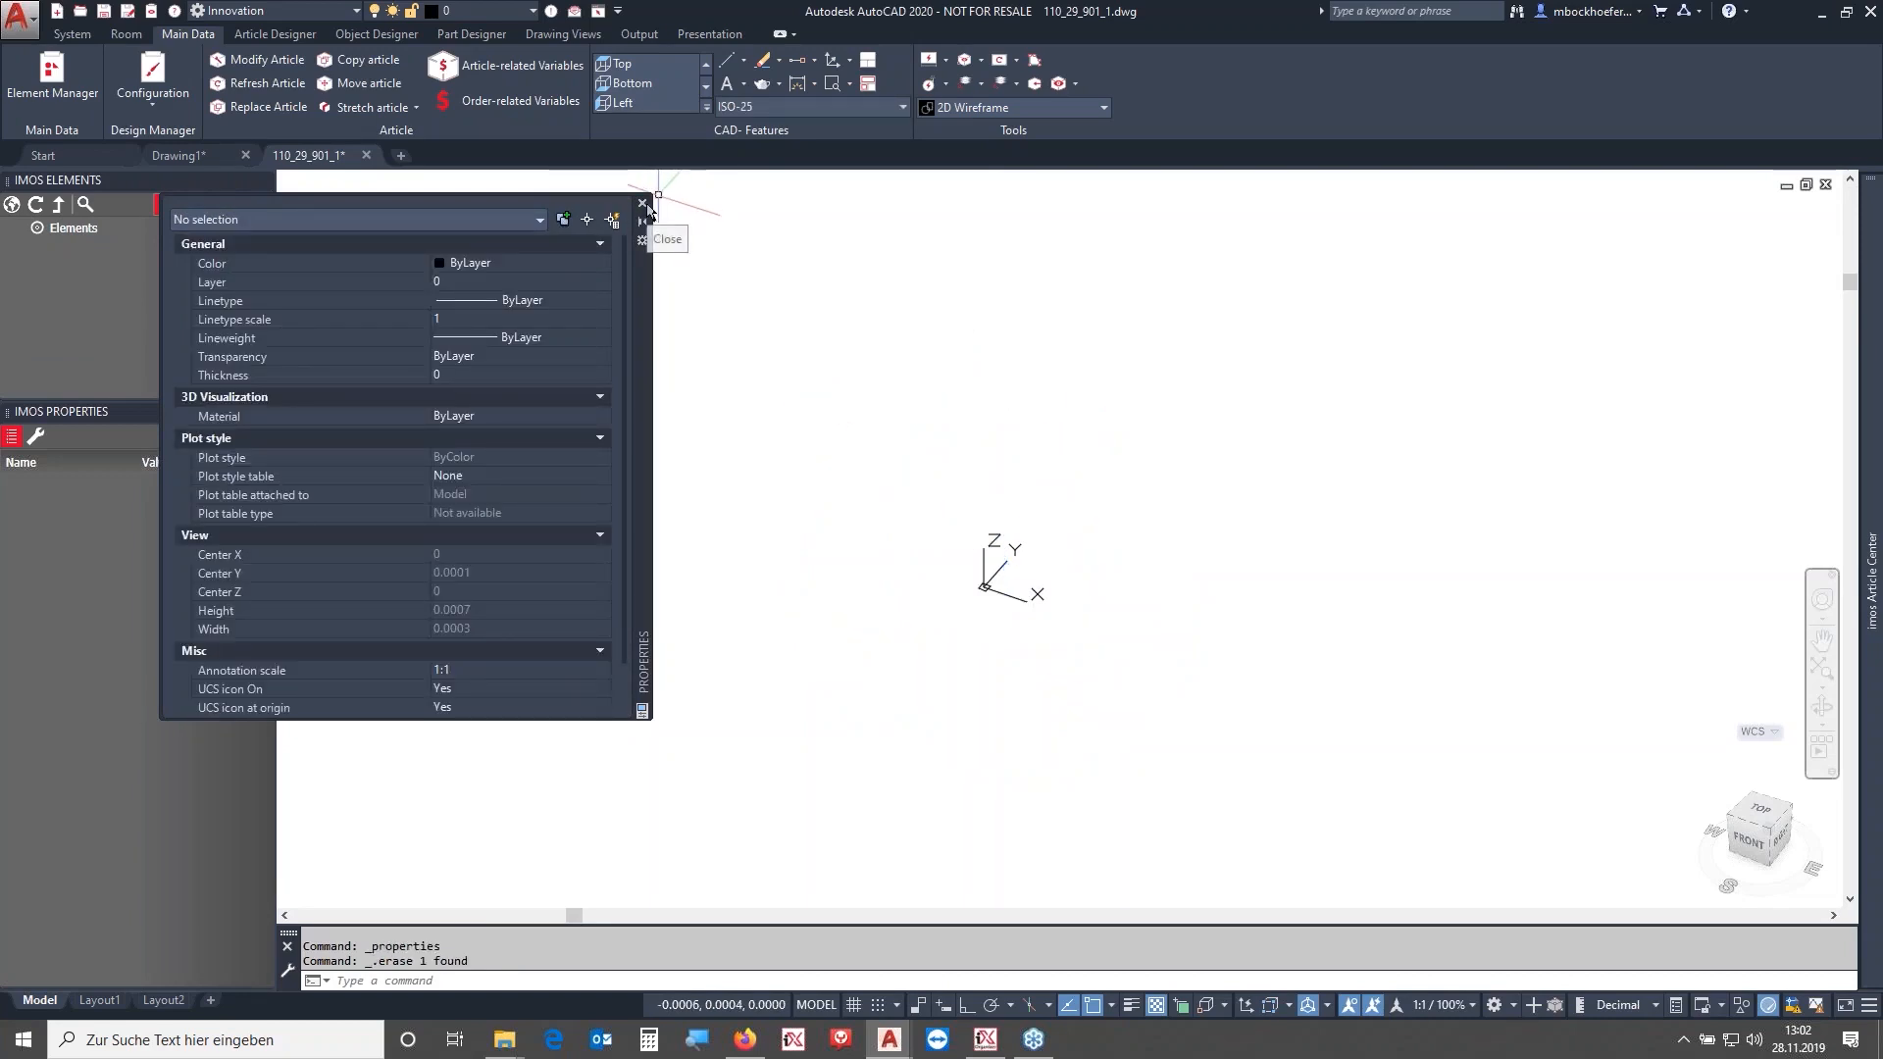
pyautogui.click(643, 204)
# - Select the handle block, check its properties, and explode it with the EXPLODE command
pyautogui.scroll(-5, 798, 357)
pyautogui.scroll(-8, 914, 410)
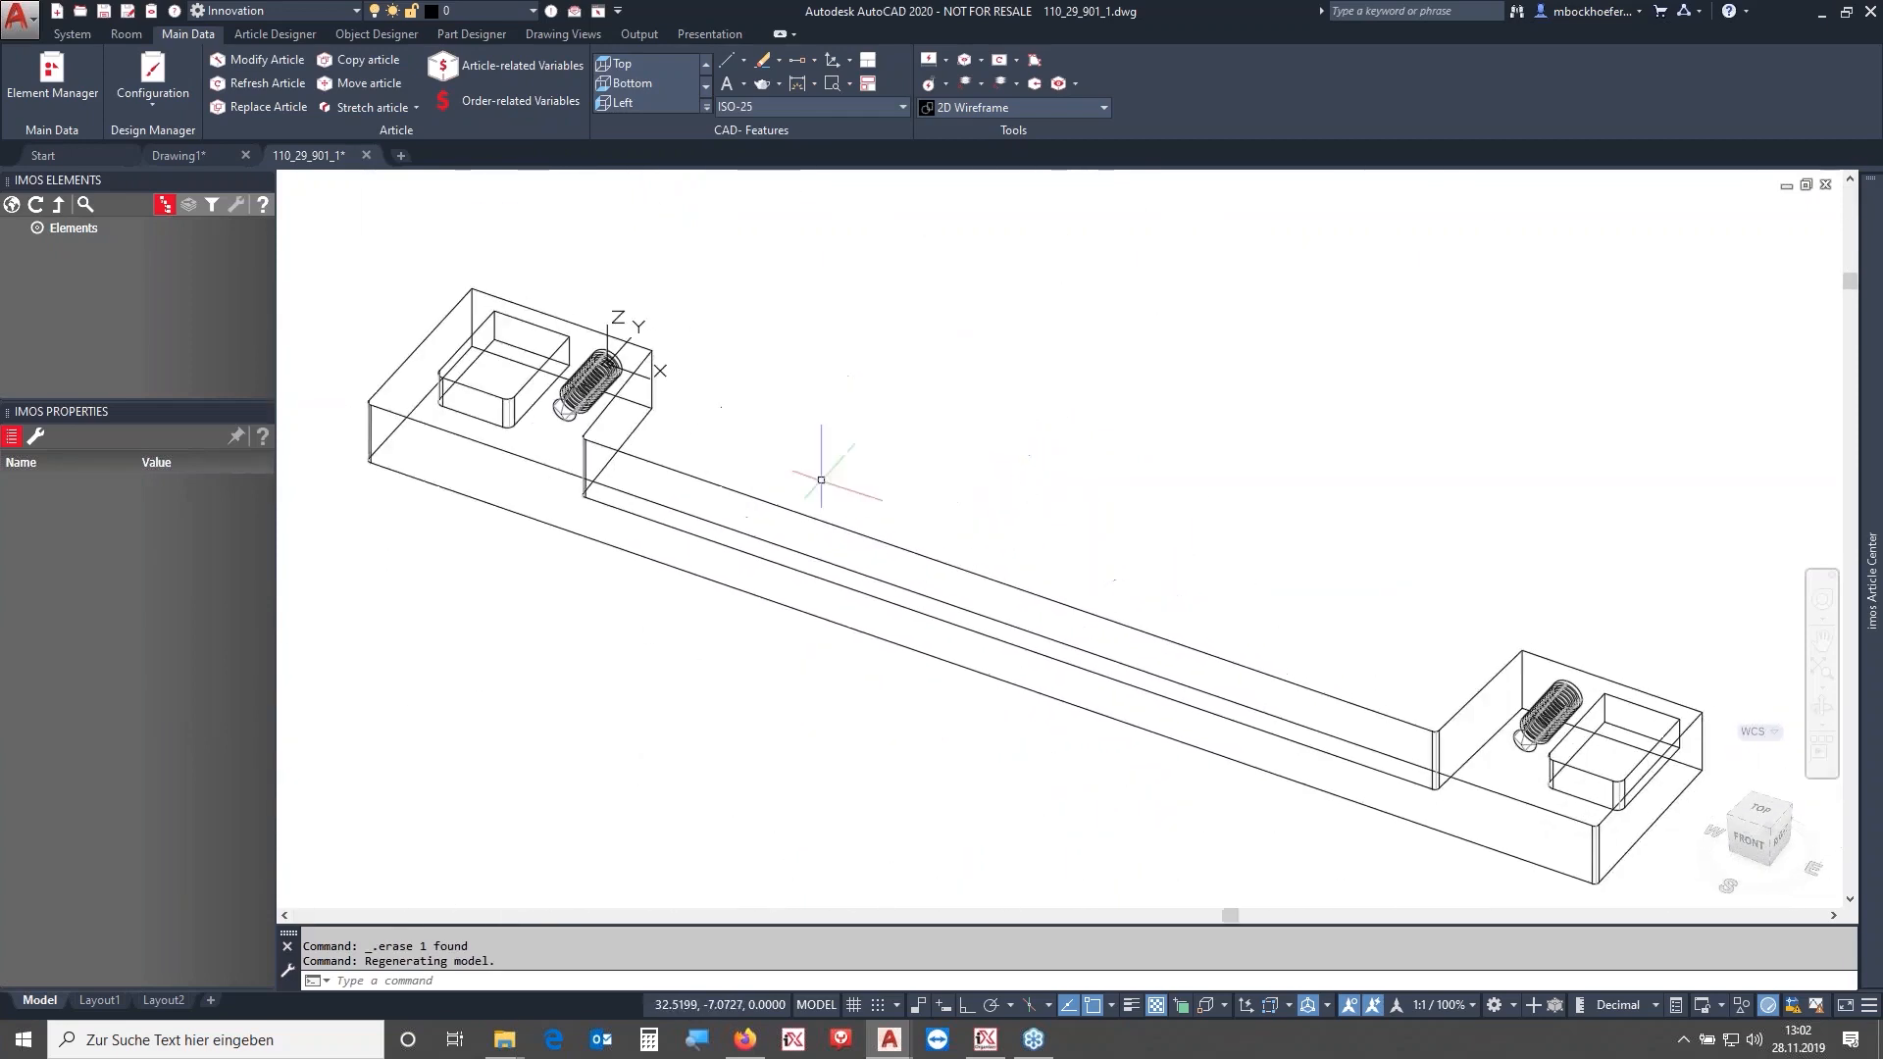
pyautogui.click(1008, 586)
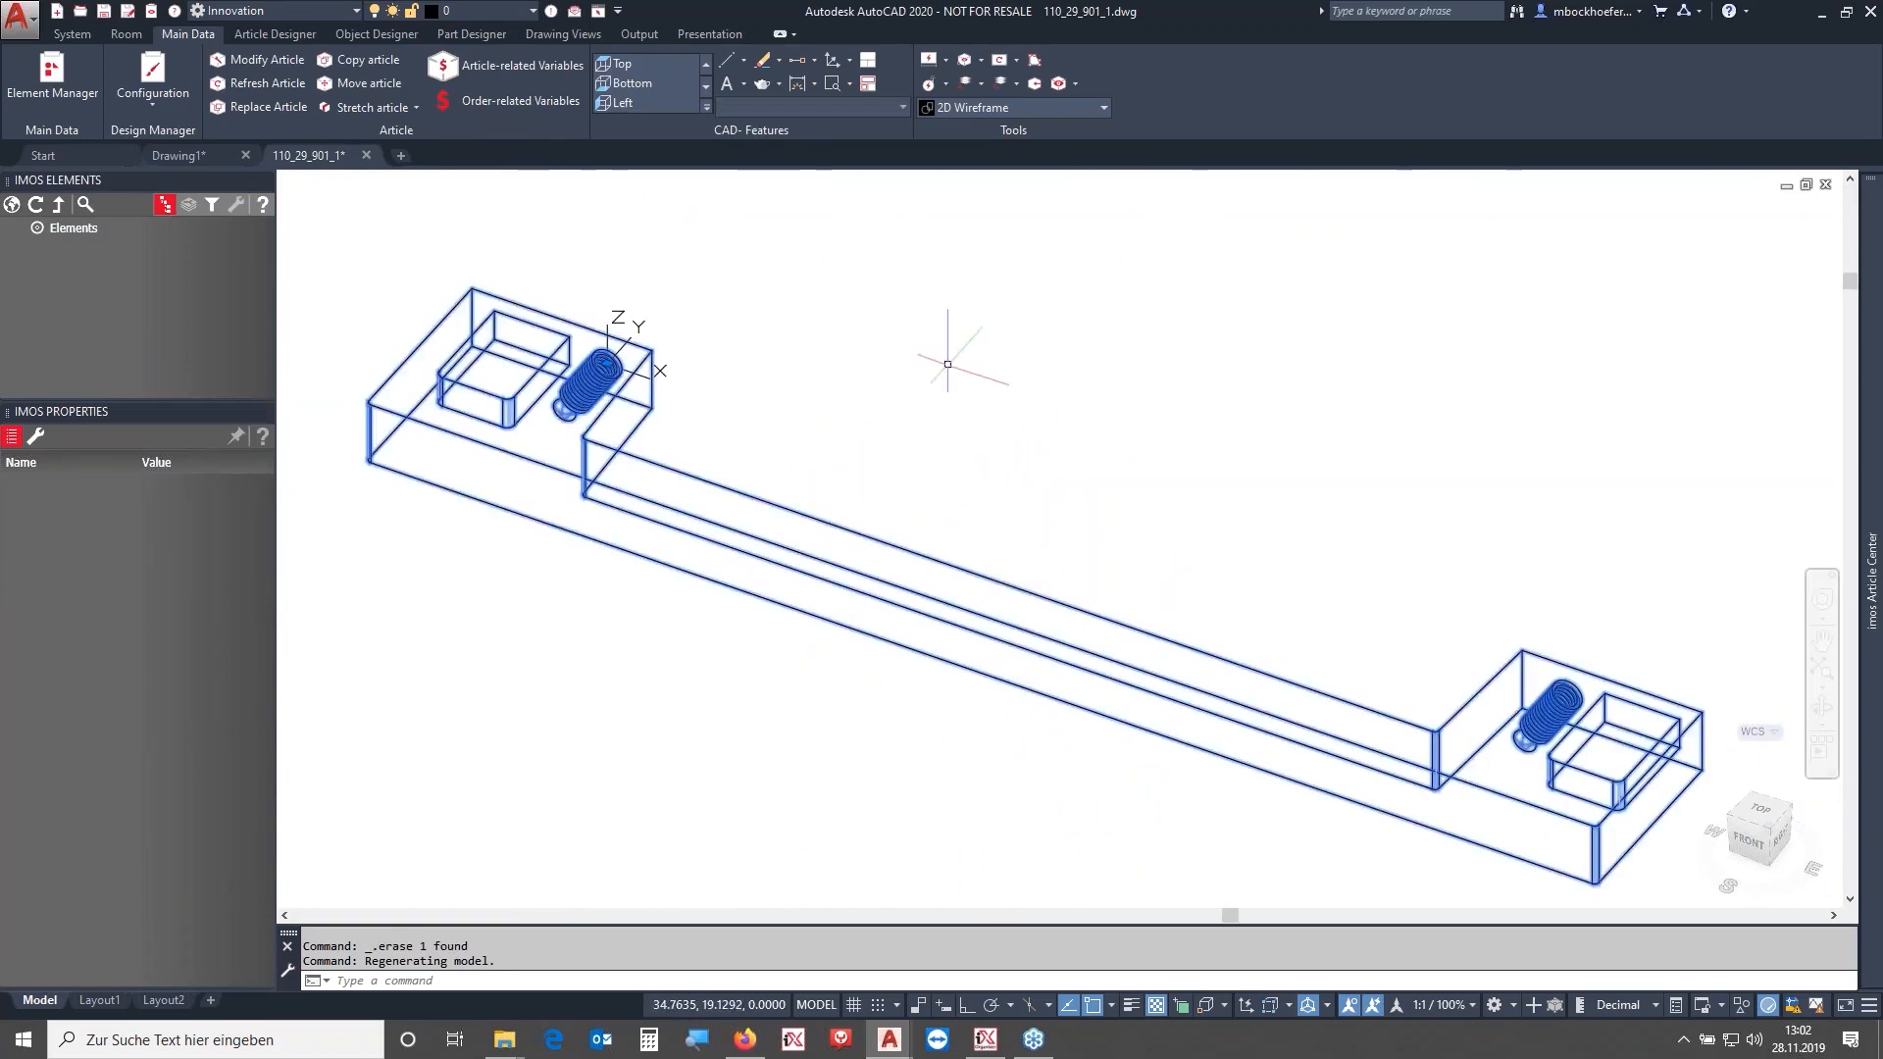
pyautogui.rightClick(938, 363)
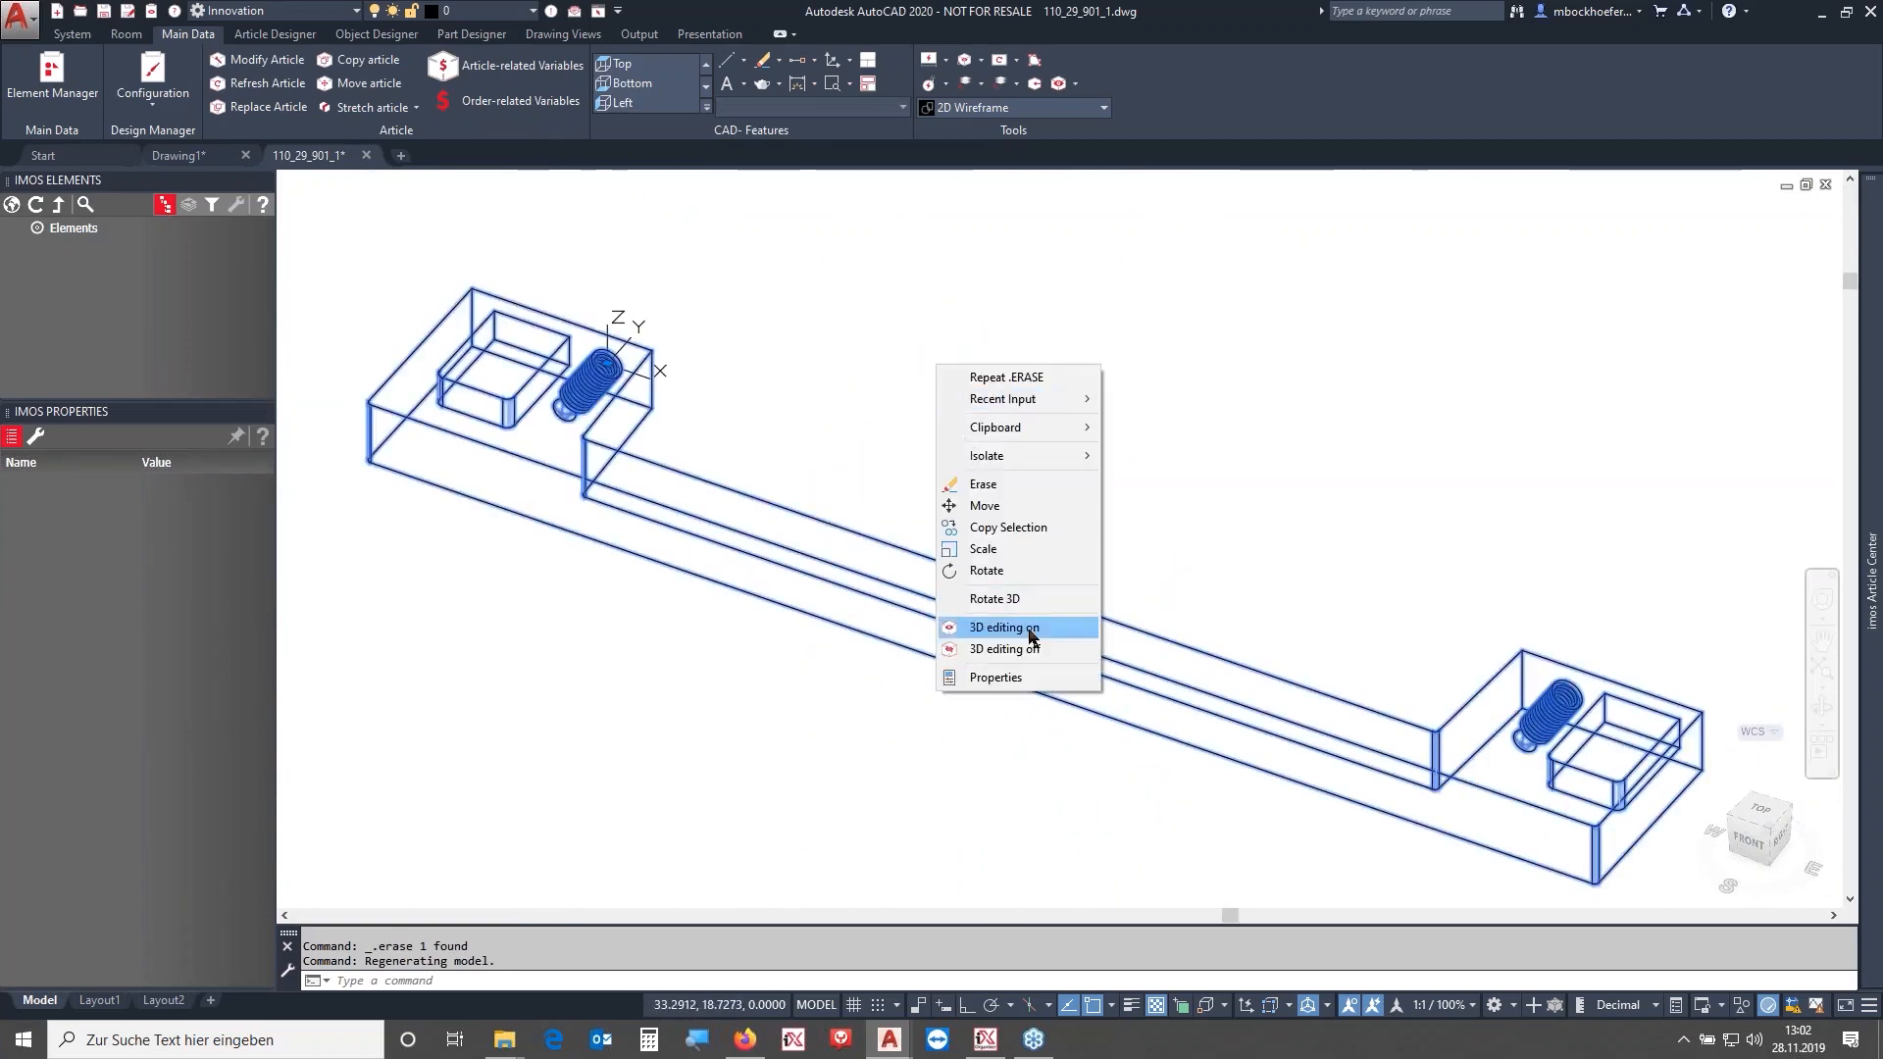
pyautogui.click(995, 678)
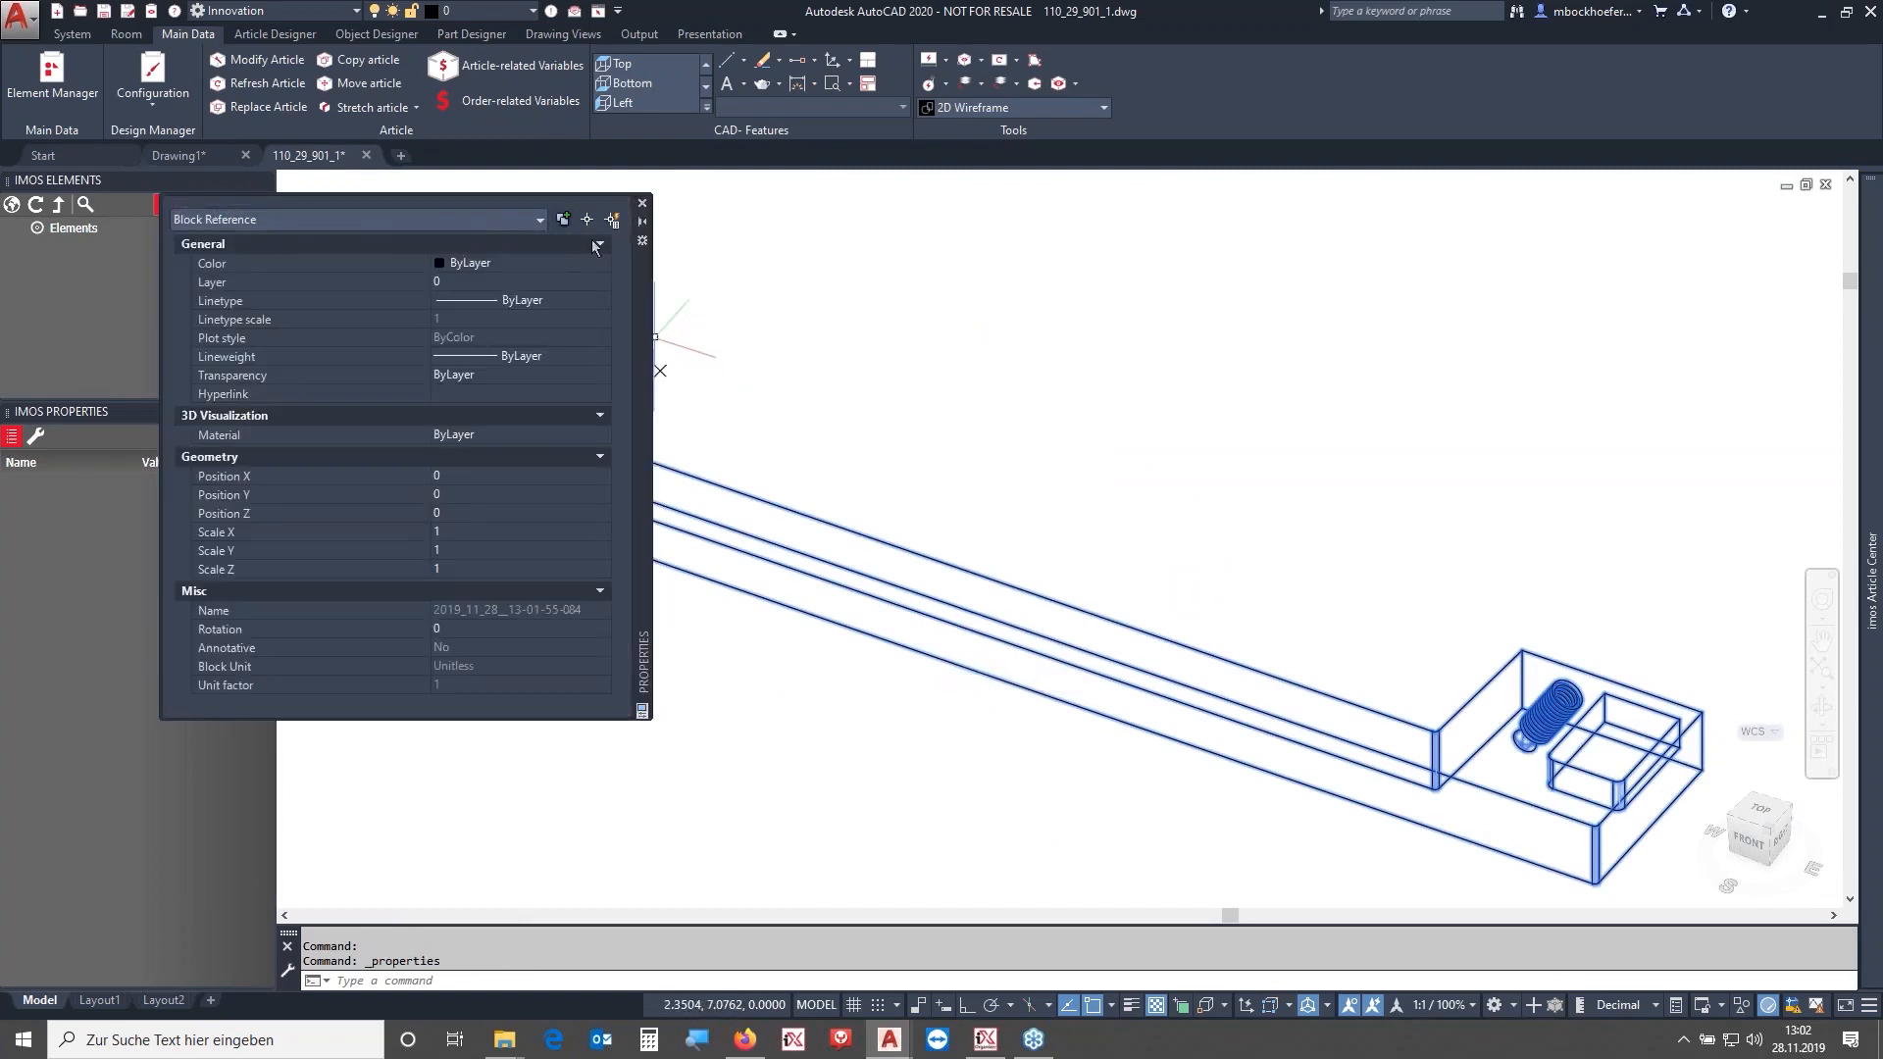
pyautogui.scroll(-4, 879, 325)
pyautogui.moveTo(898, 321); pyautogui.dragTo(1033, 480, button='middle')
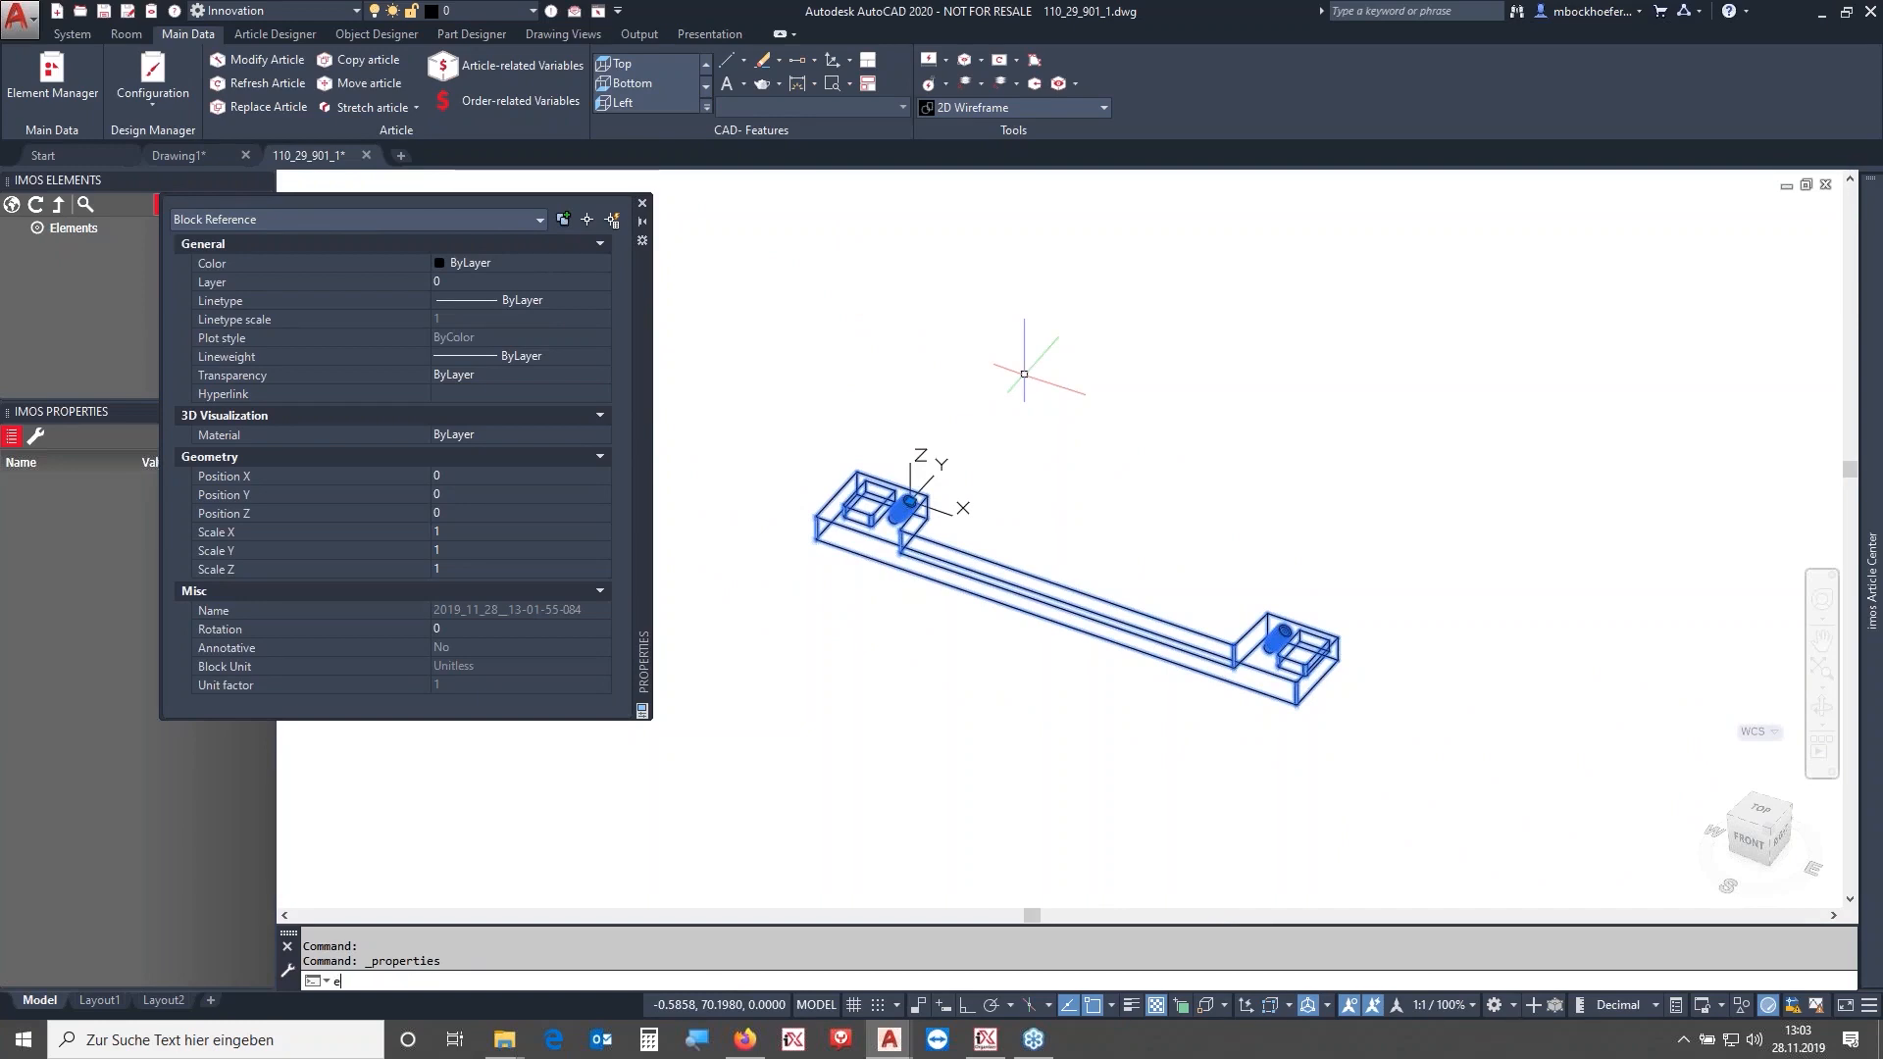
pyautogui.write('x')
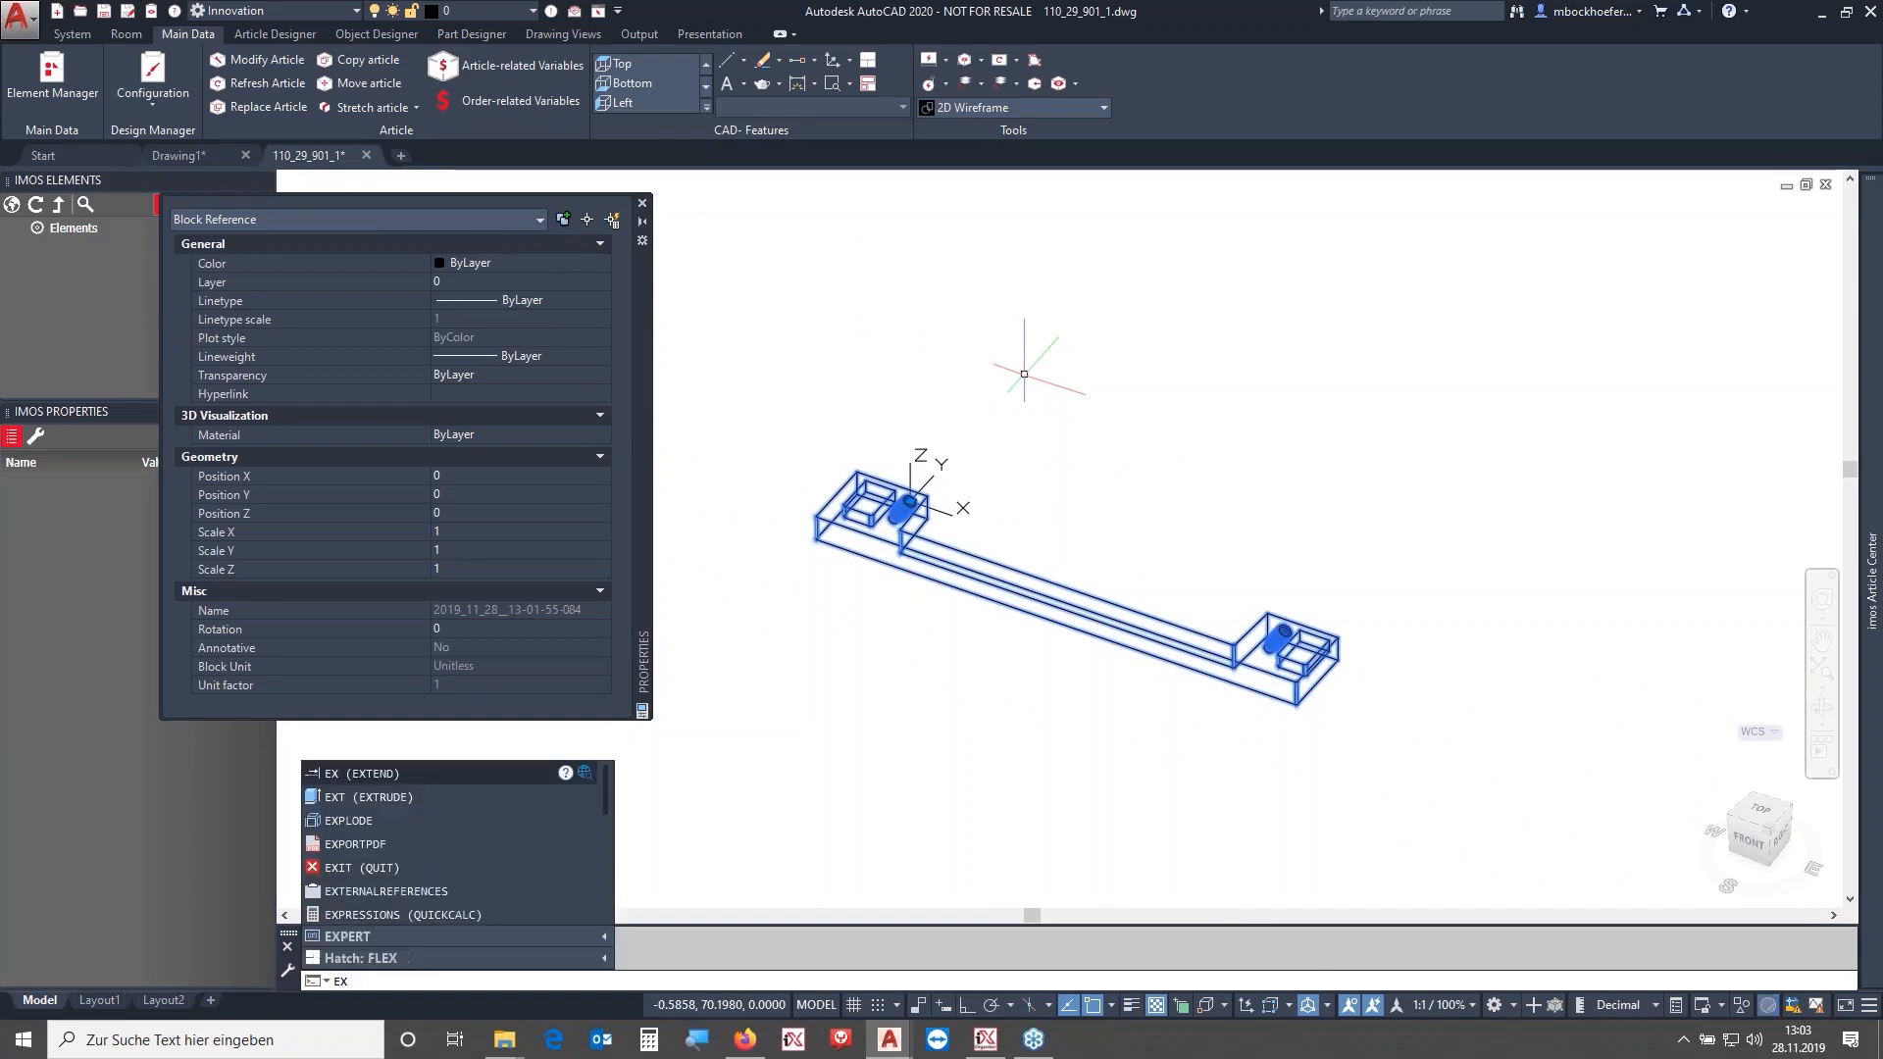
pyautogui.write('pl')
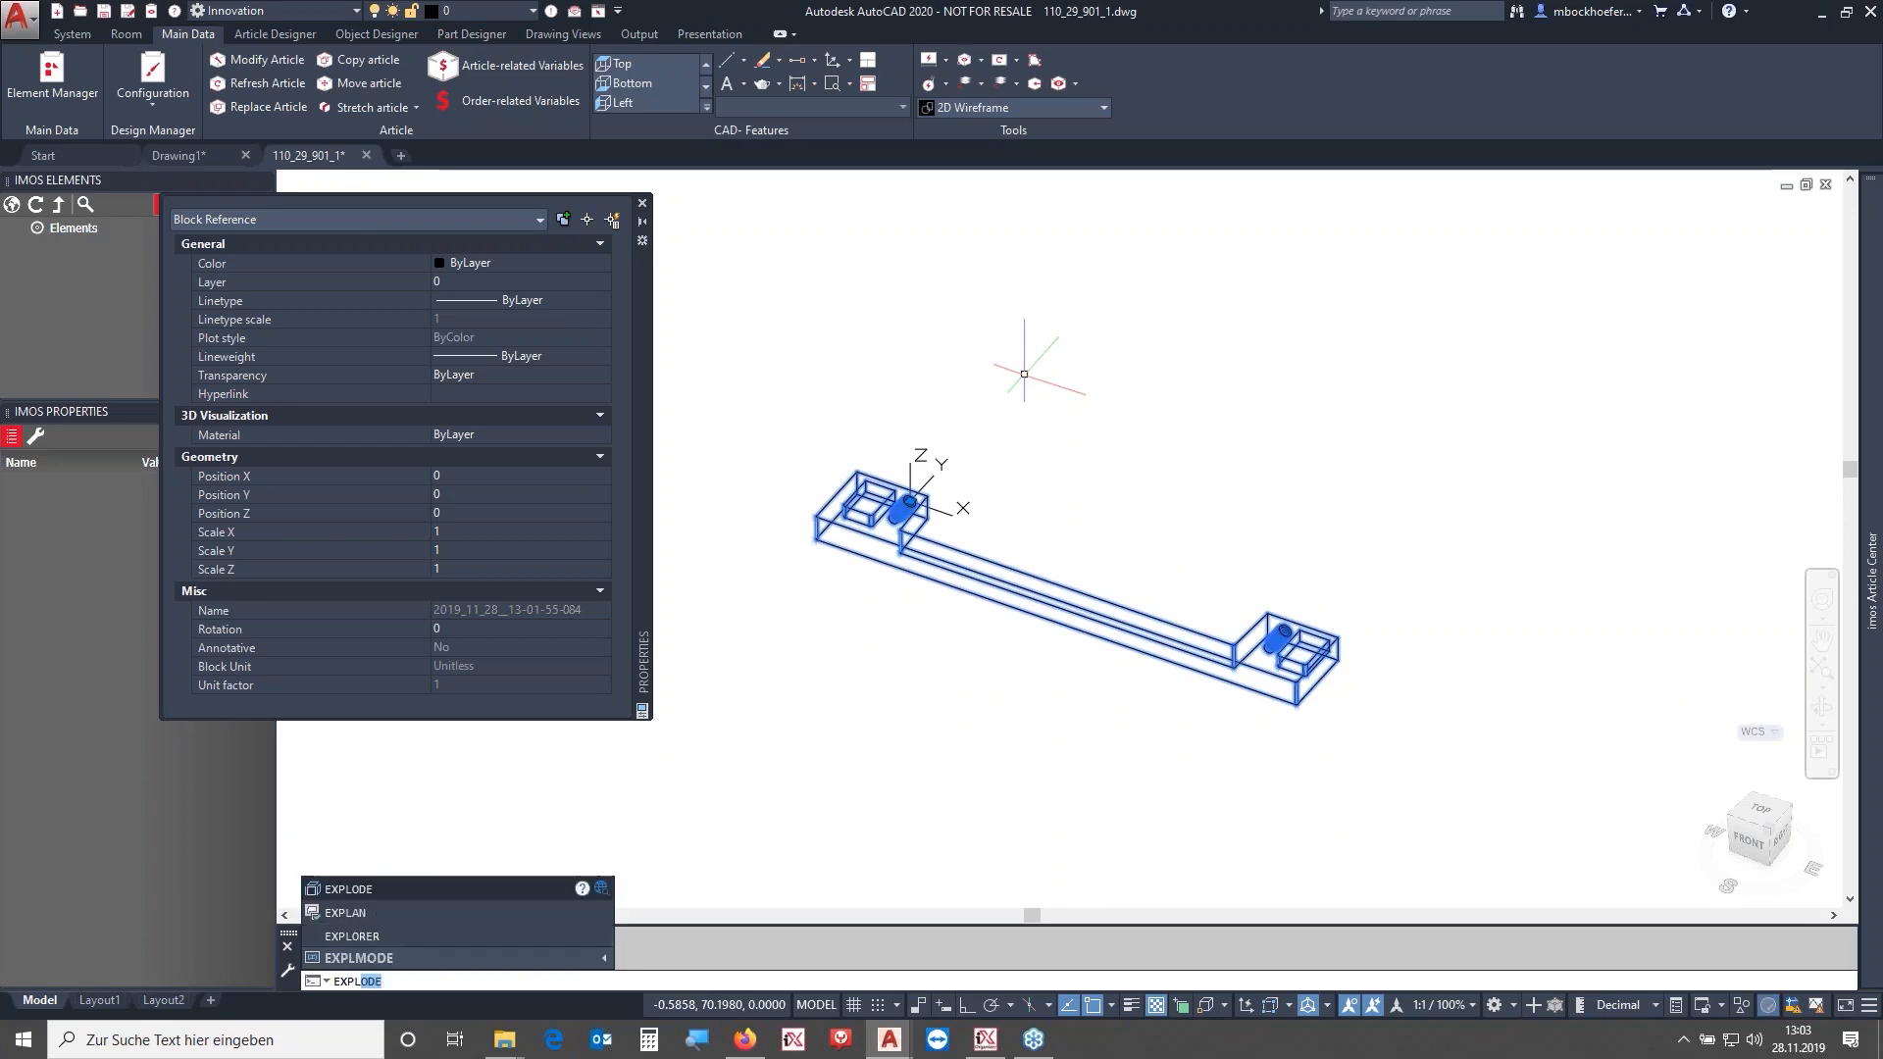
pyautogui.press('Return')
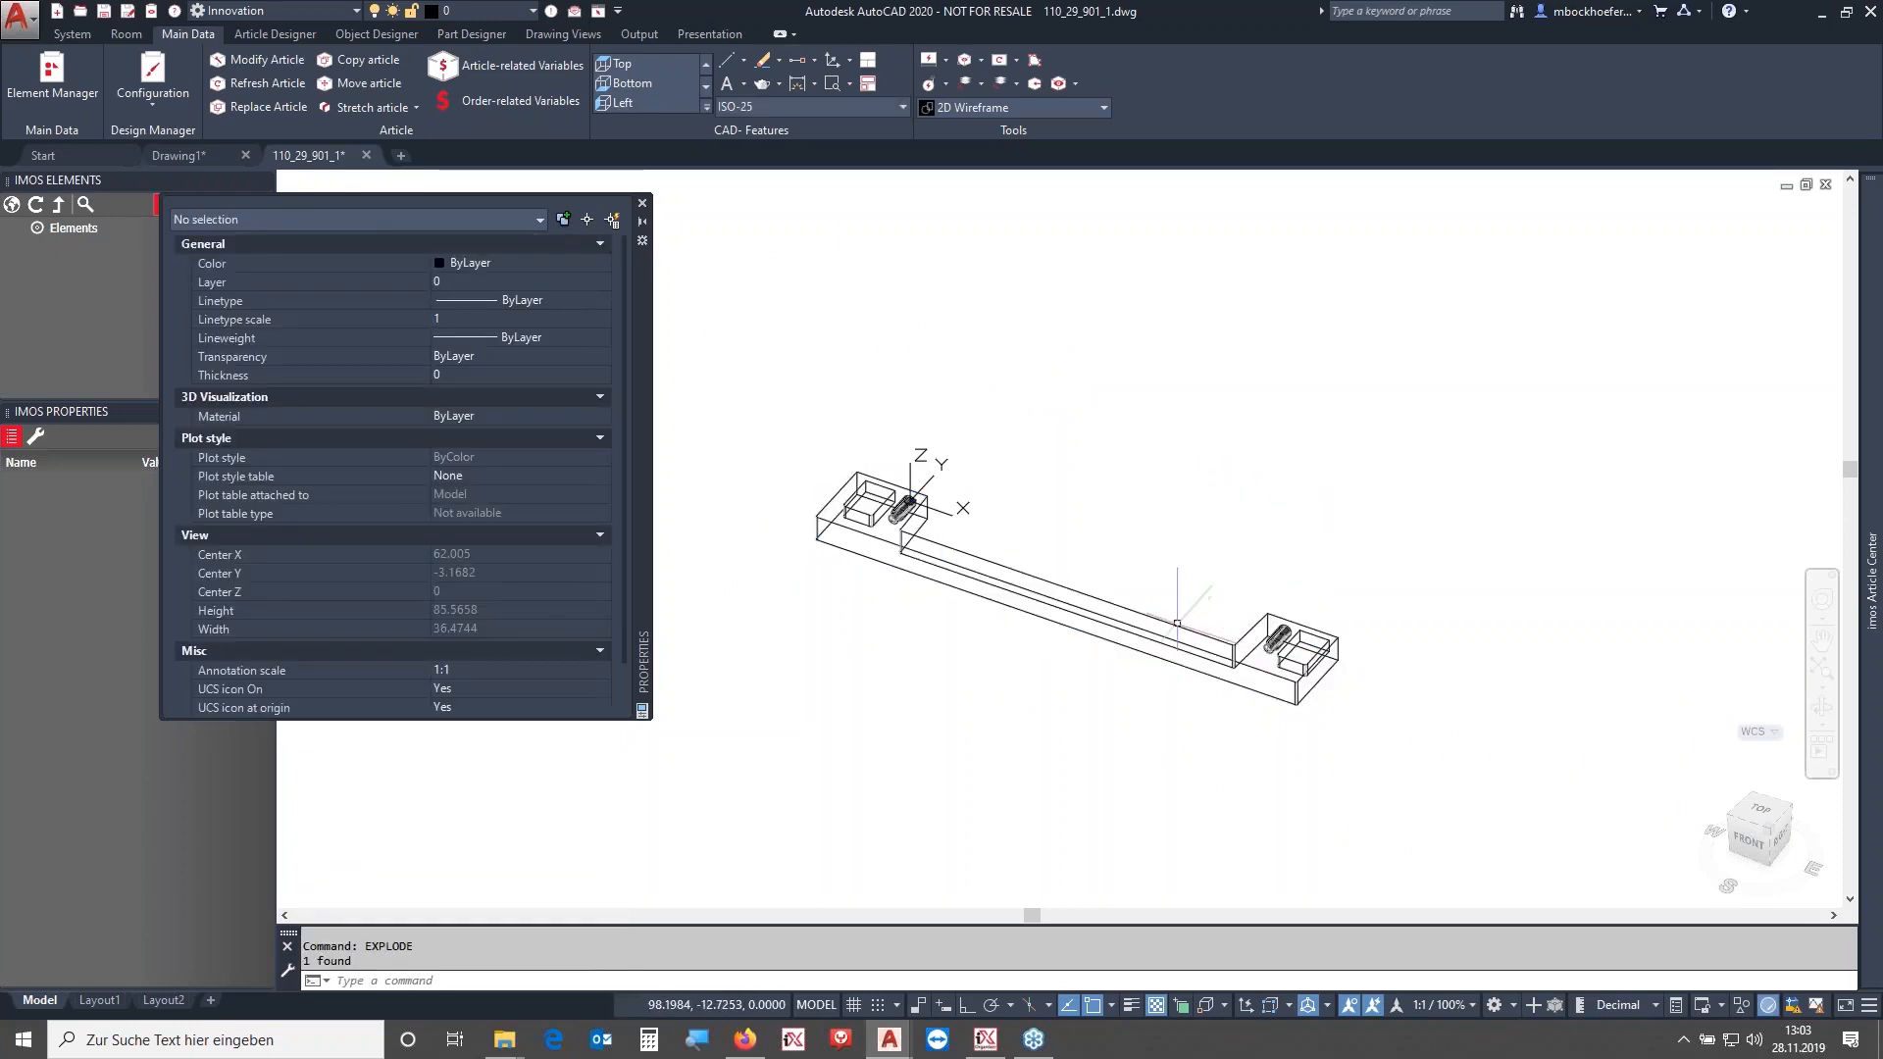
# - Rotate all handle objects 270° with Rotate 3D about a base point at the handle's centre
pyautogui.hotkey('ctrl', 'a')
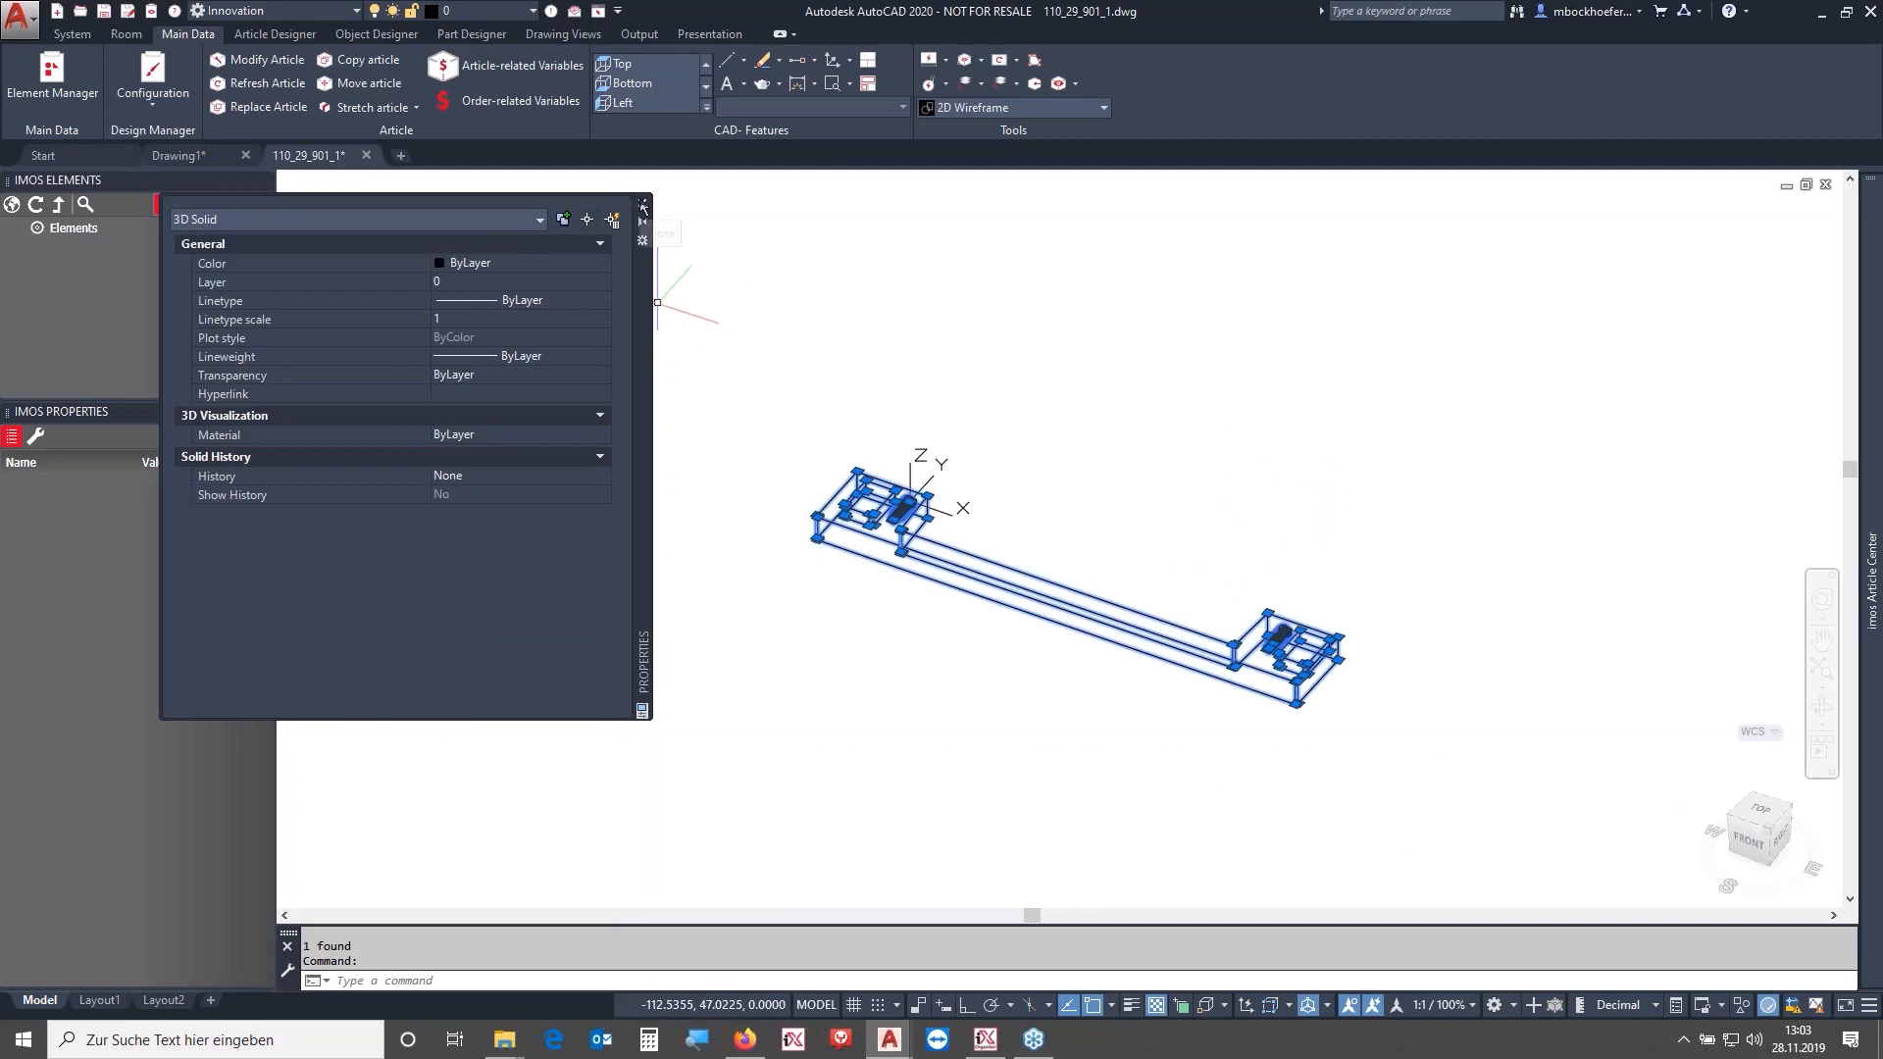
pyautogui.click(644, 206)
pyautogui.keyDown('shift'); pyautogui.moveTo(1135, 525); pyautogui.dragTo(1275, 549, button='middle'); pyautogui.keyUp('shift')
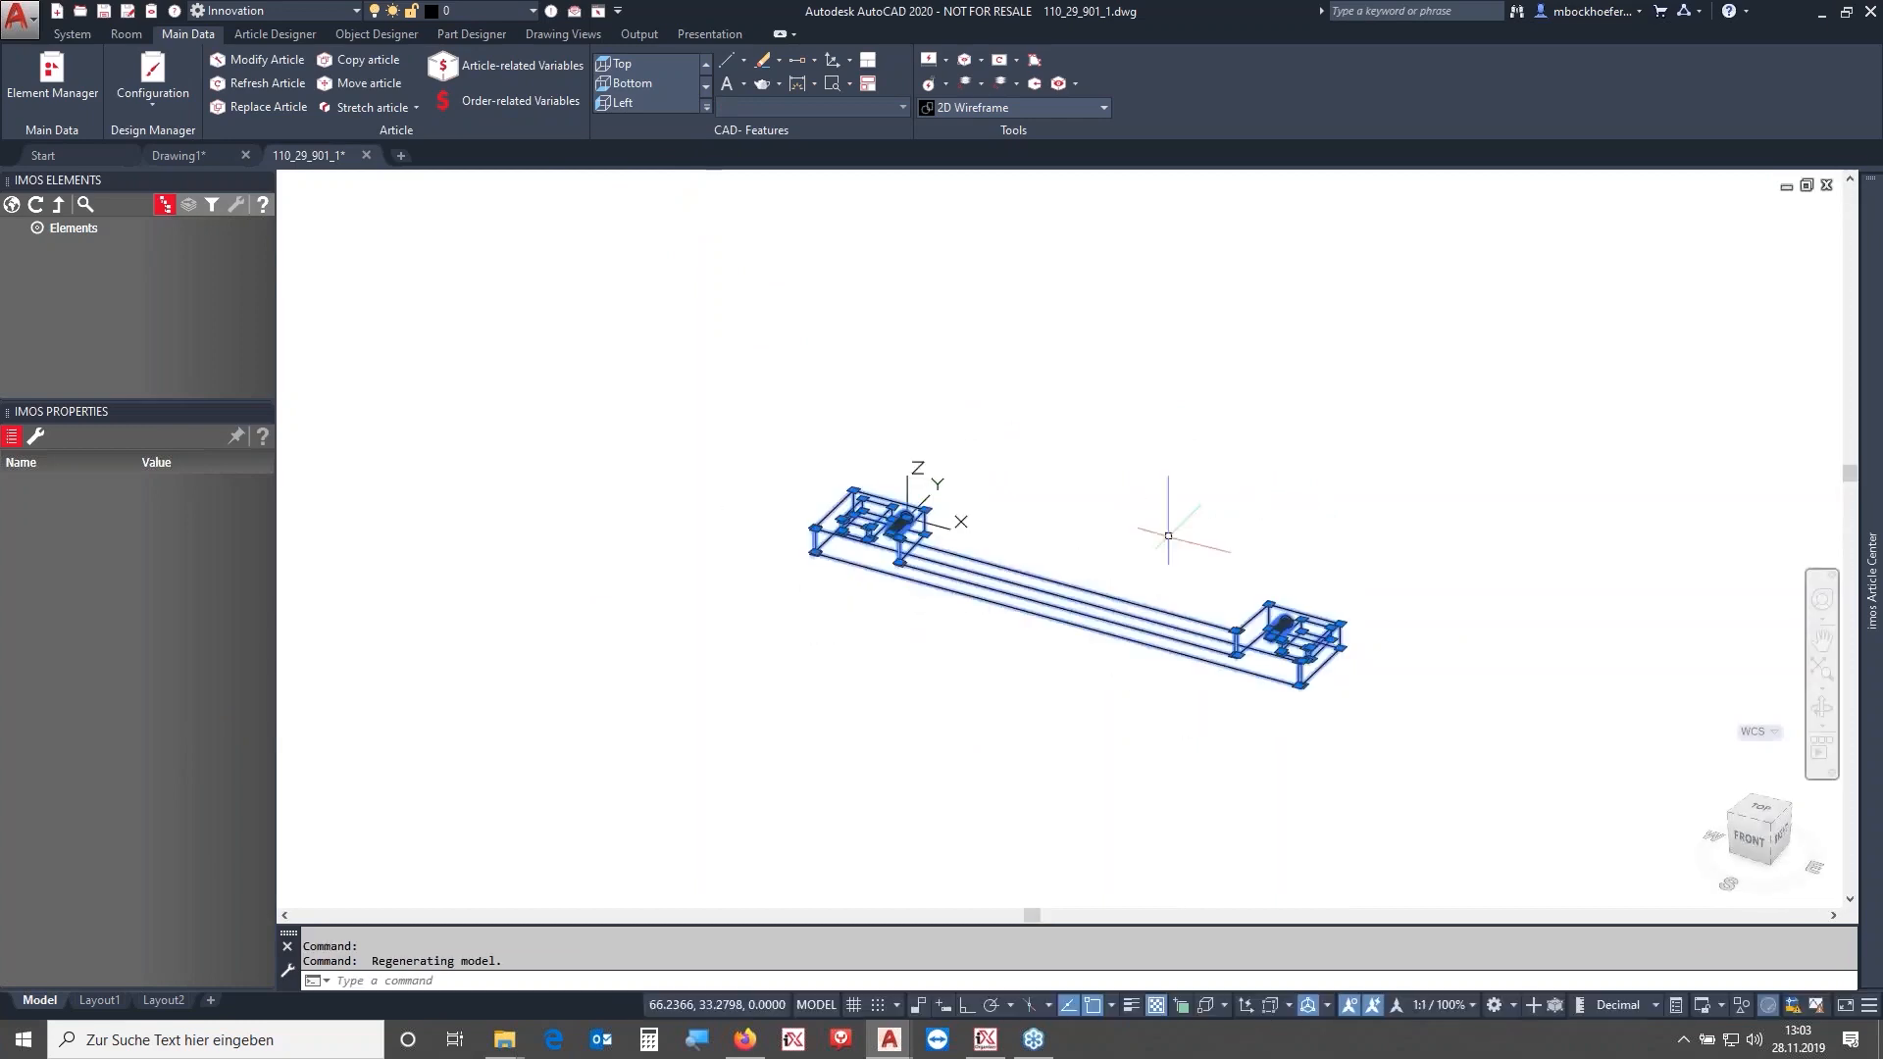
pyautogui.click(1414, 733)
pyautogui.click(1051, 516)
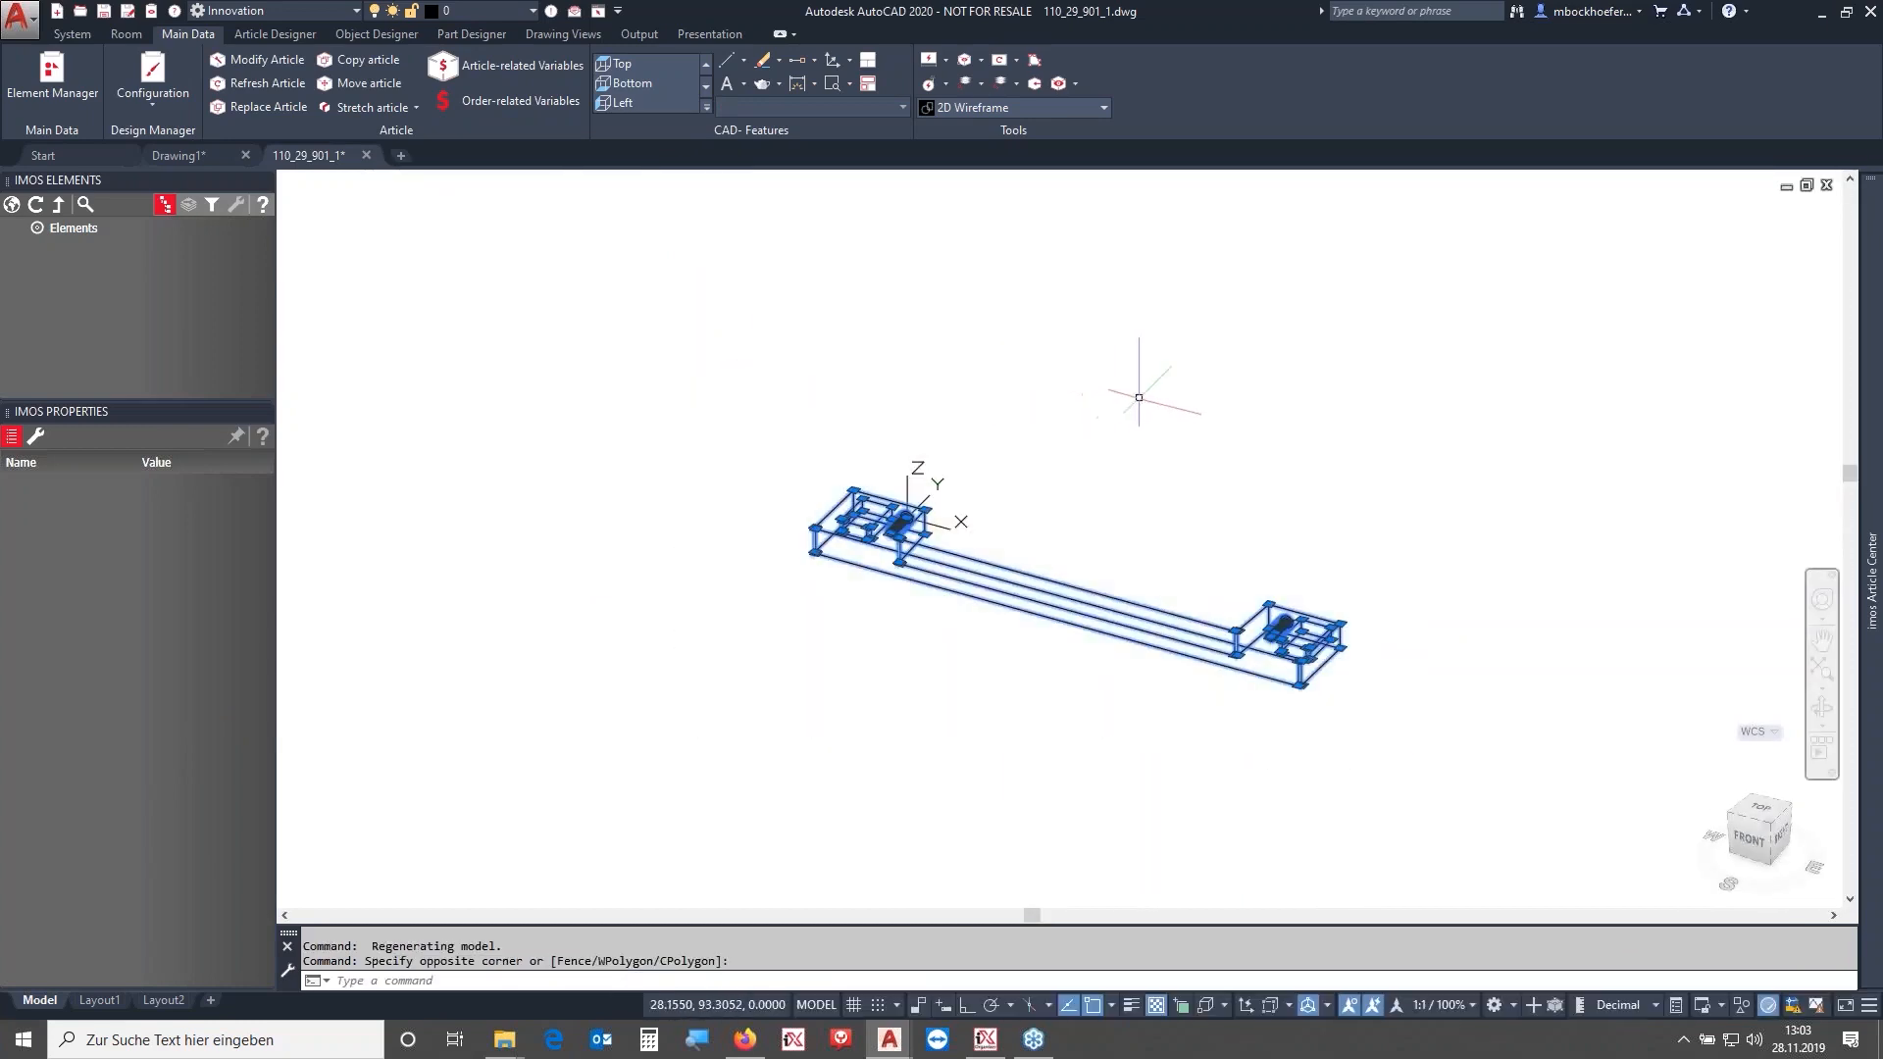
pyautogui.rightClick(1119, 392)
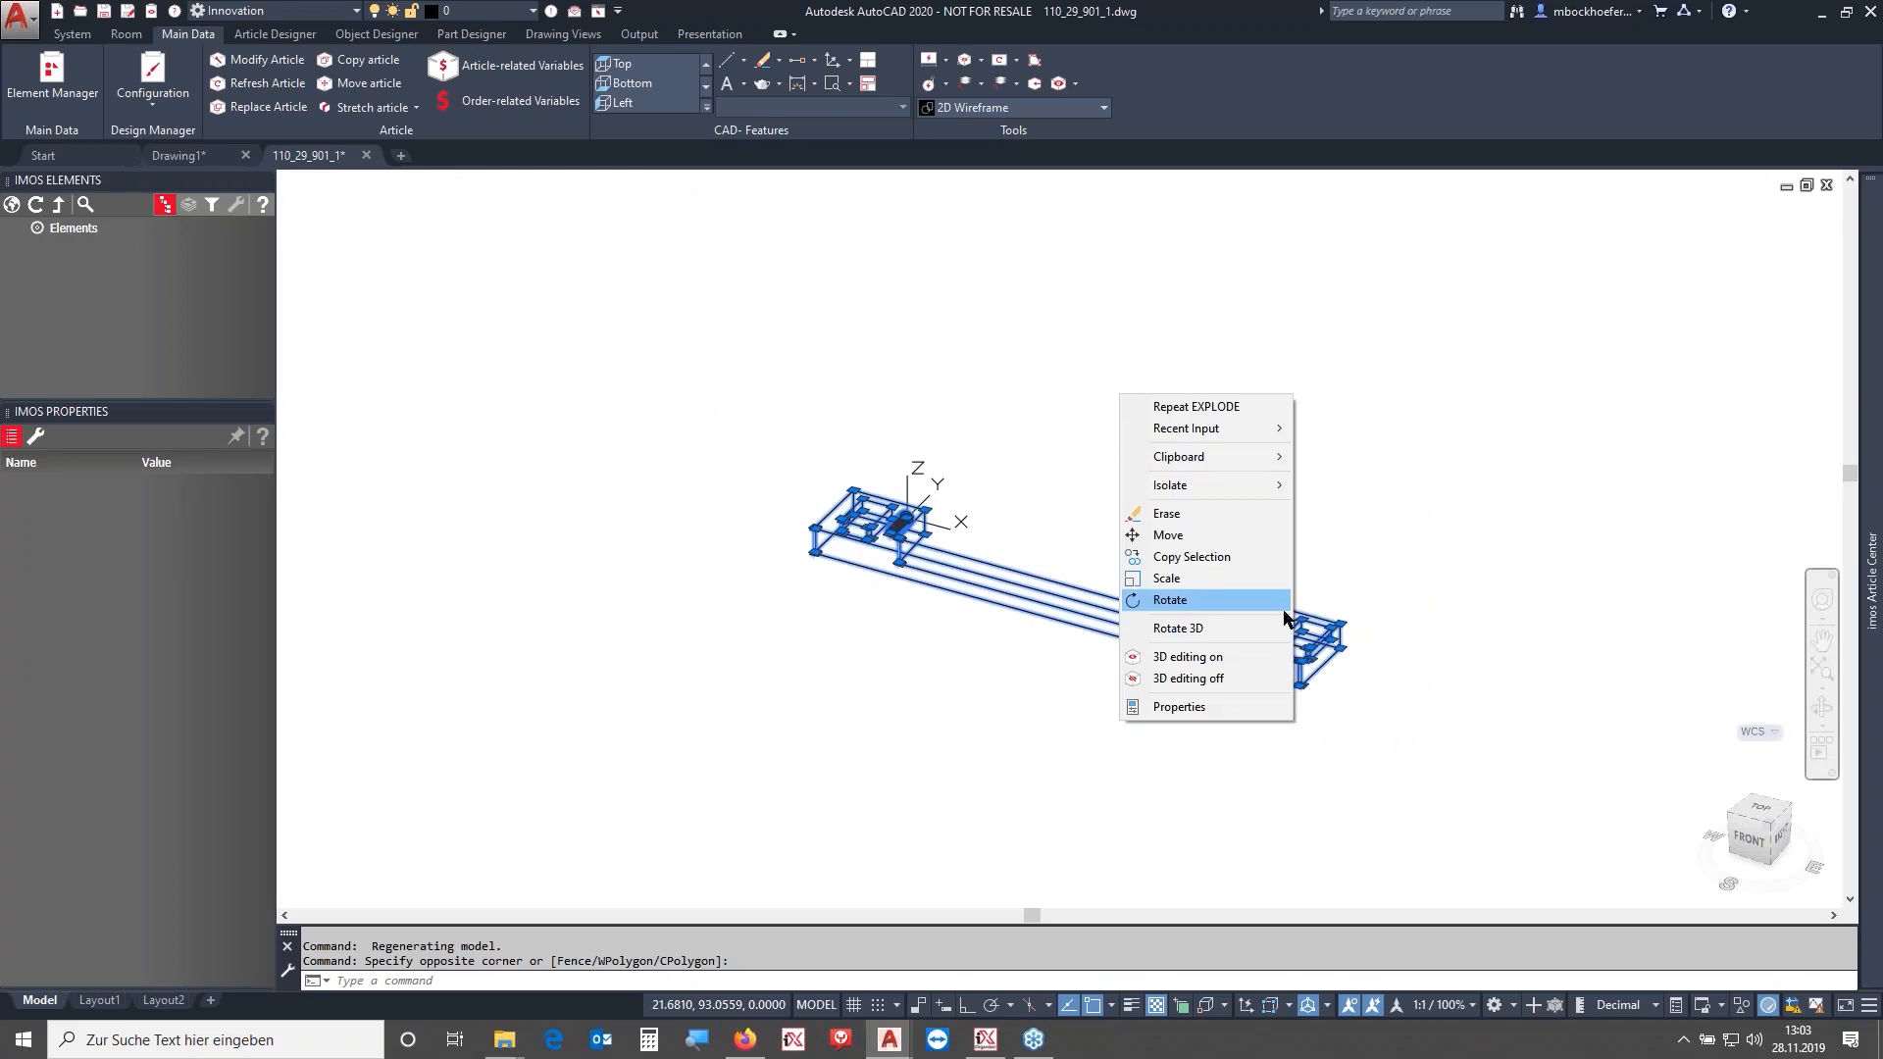
pyautogui.click(1203, 629)
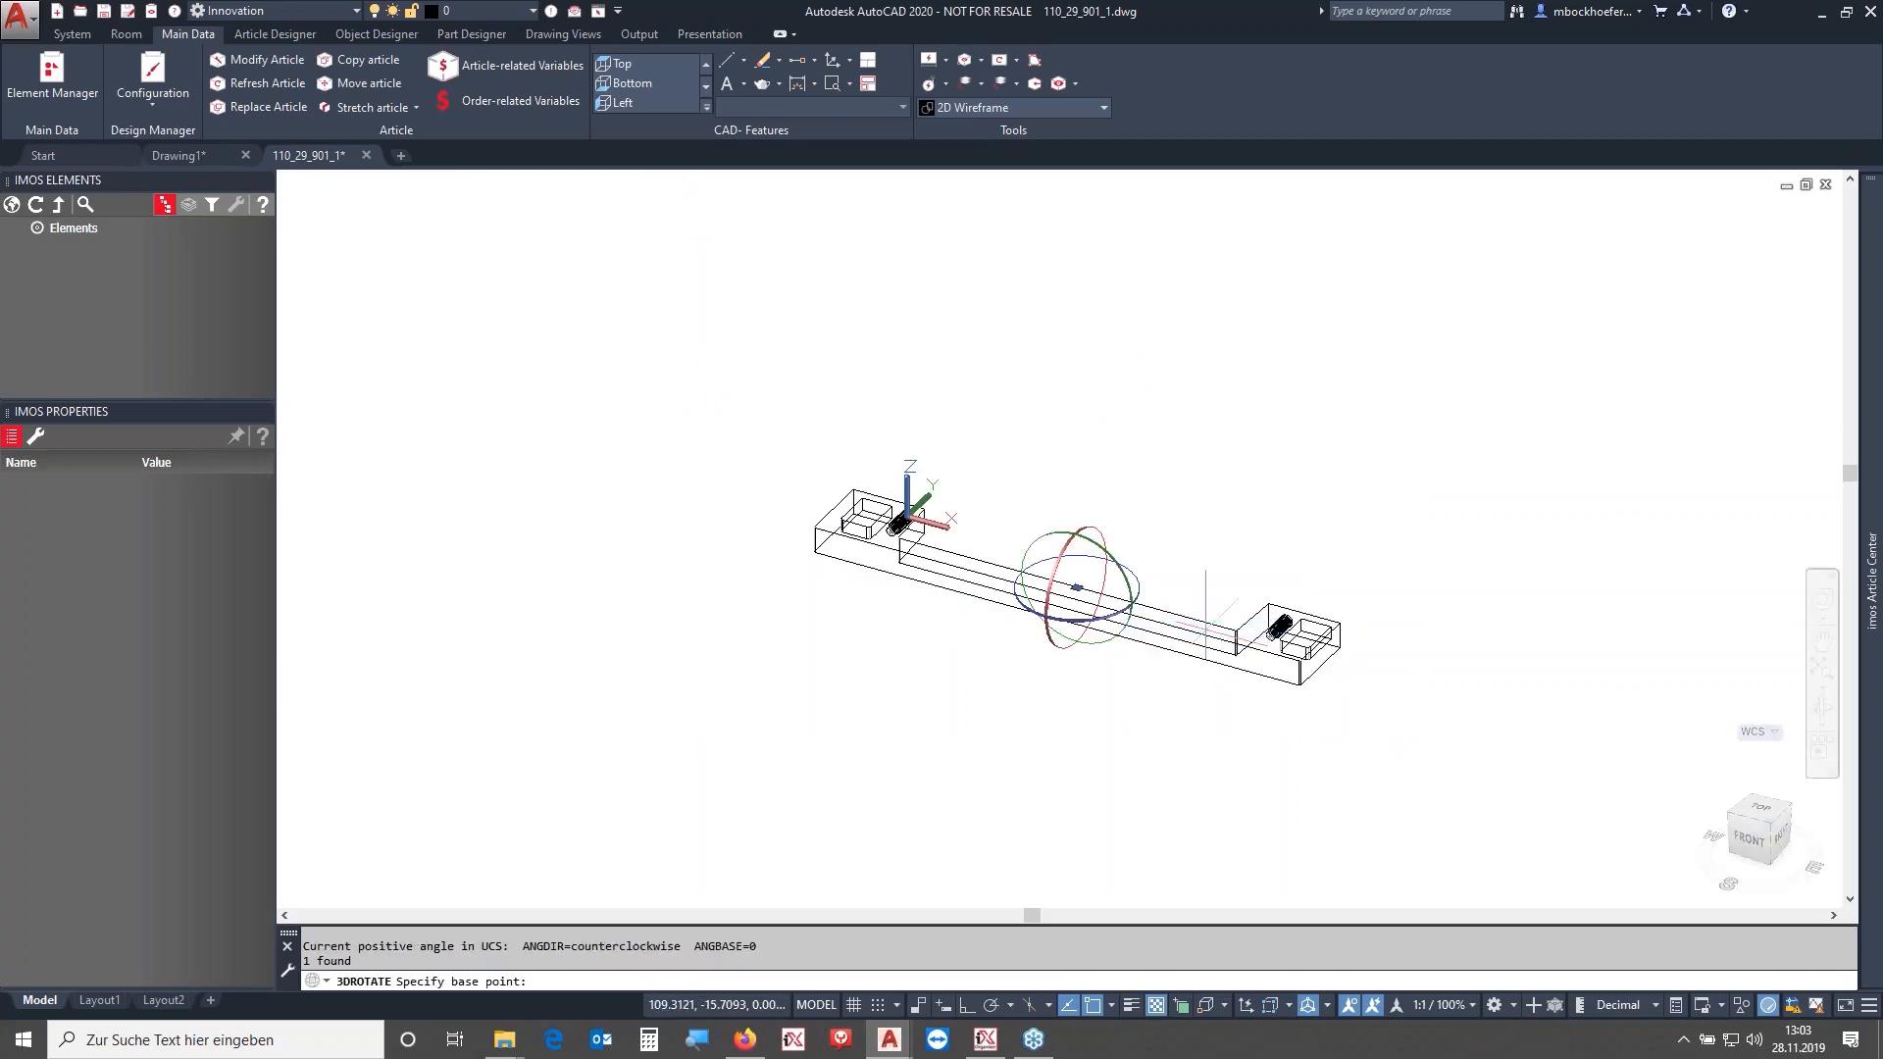
pyautogui.click(1090, 533)
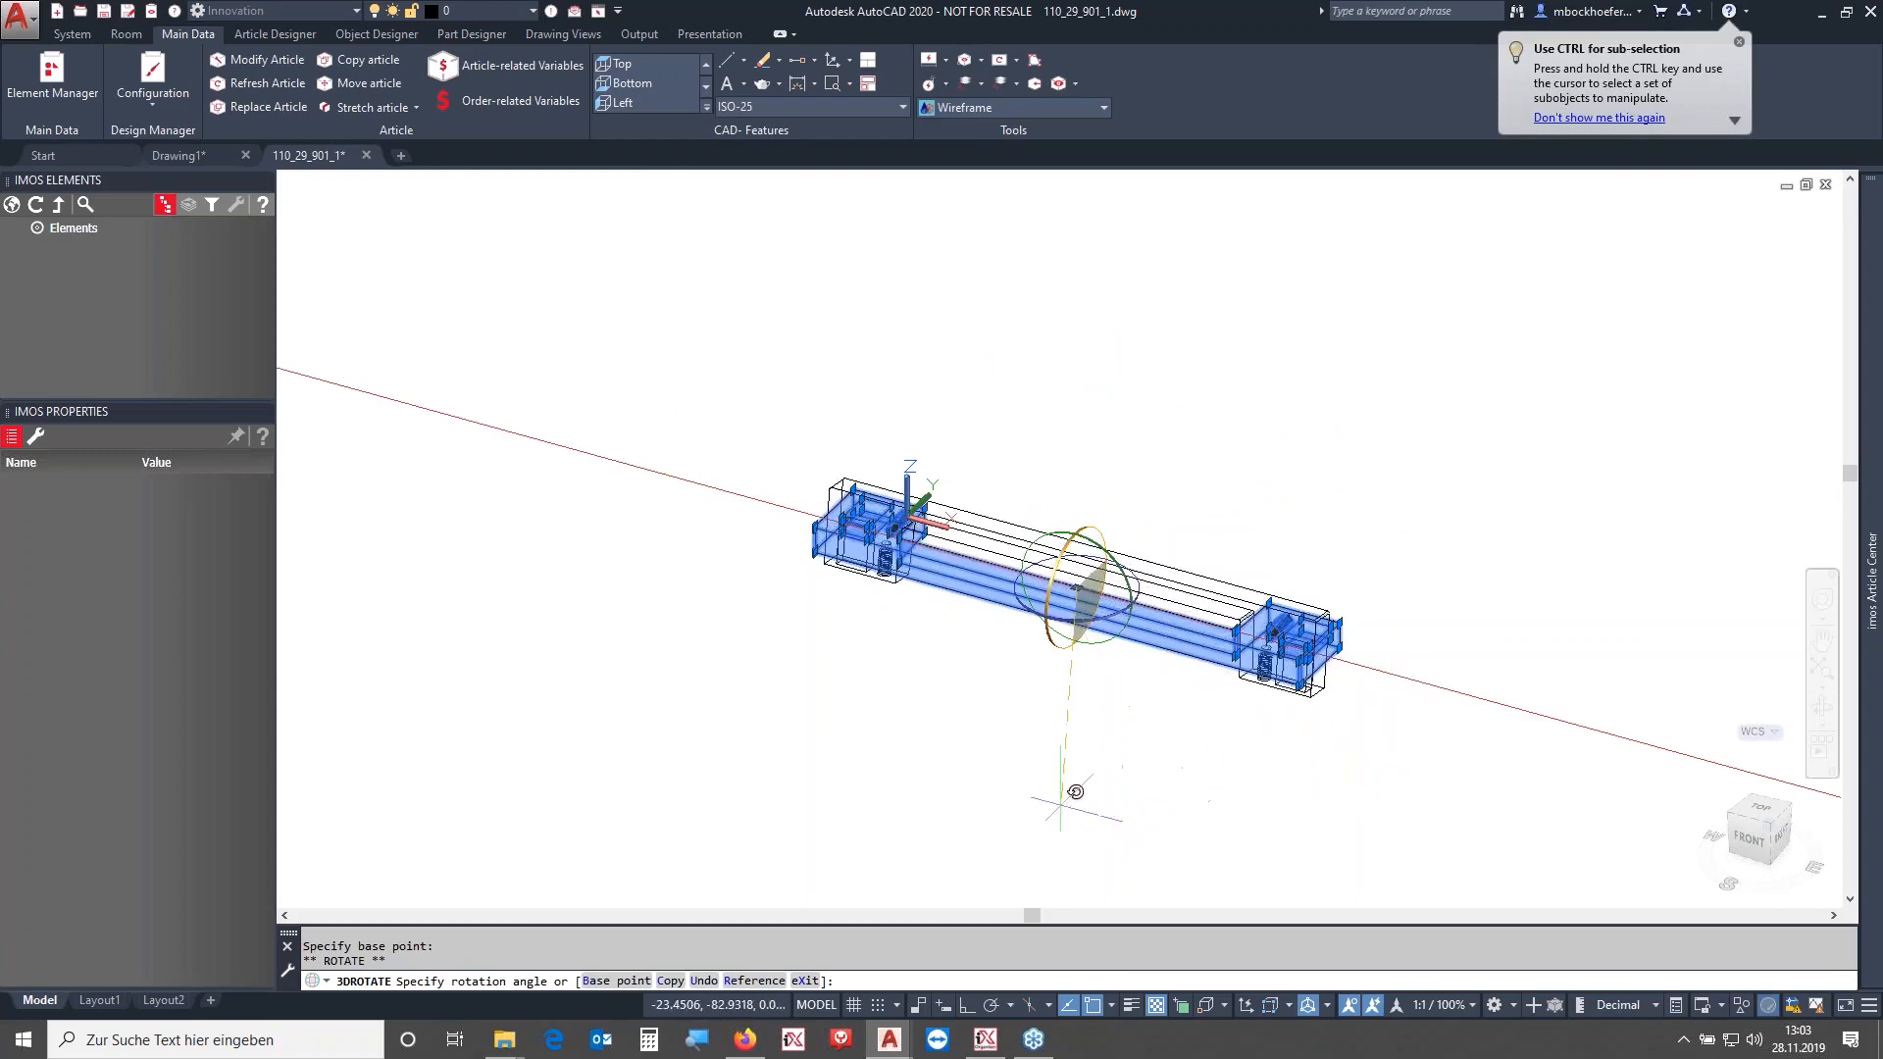
pyautogui.press('F8')
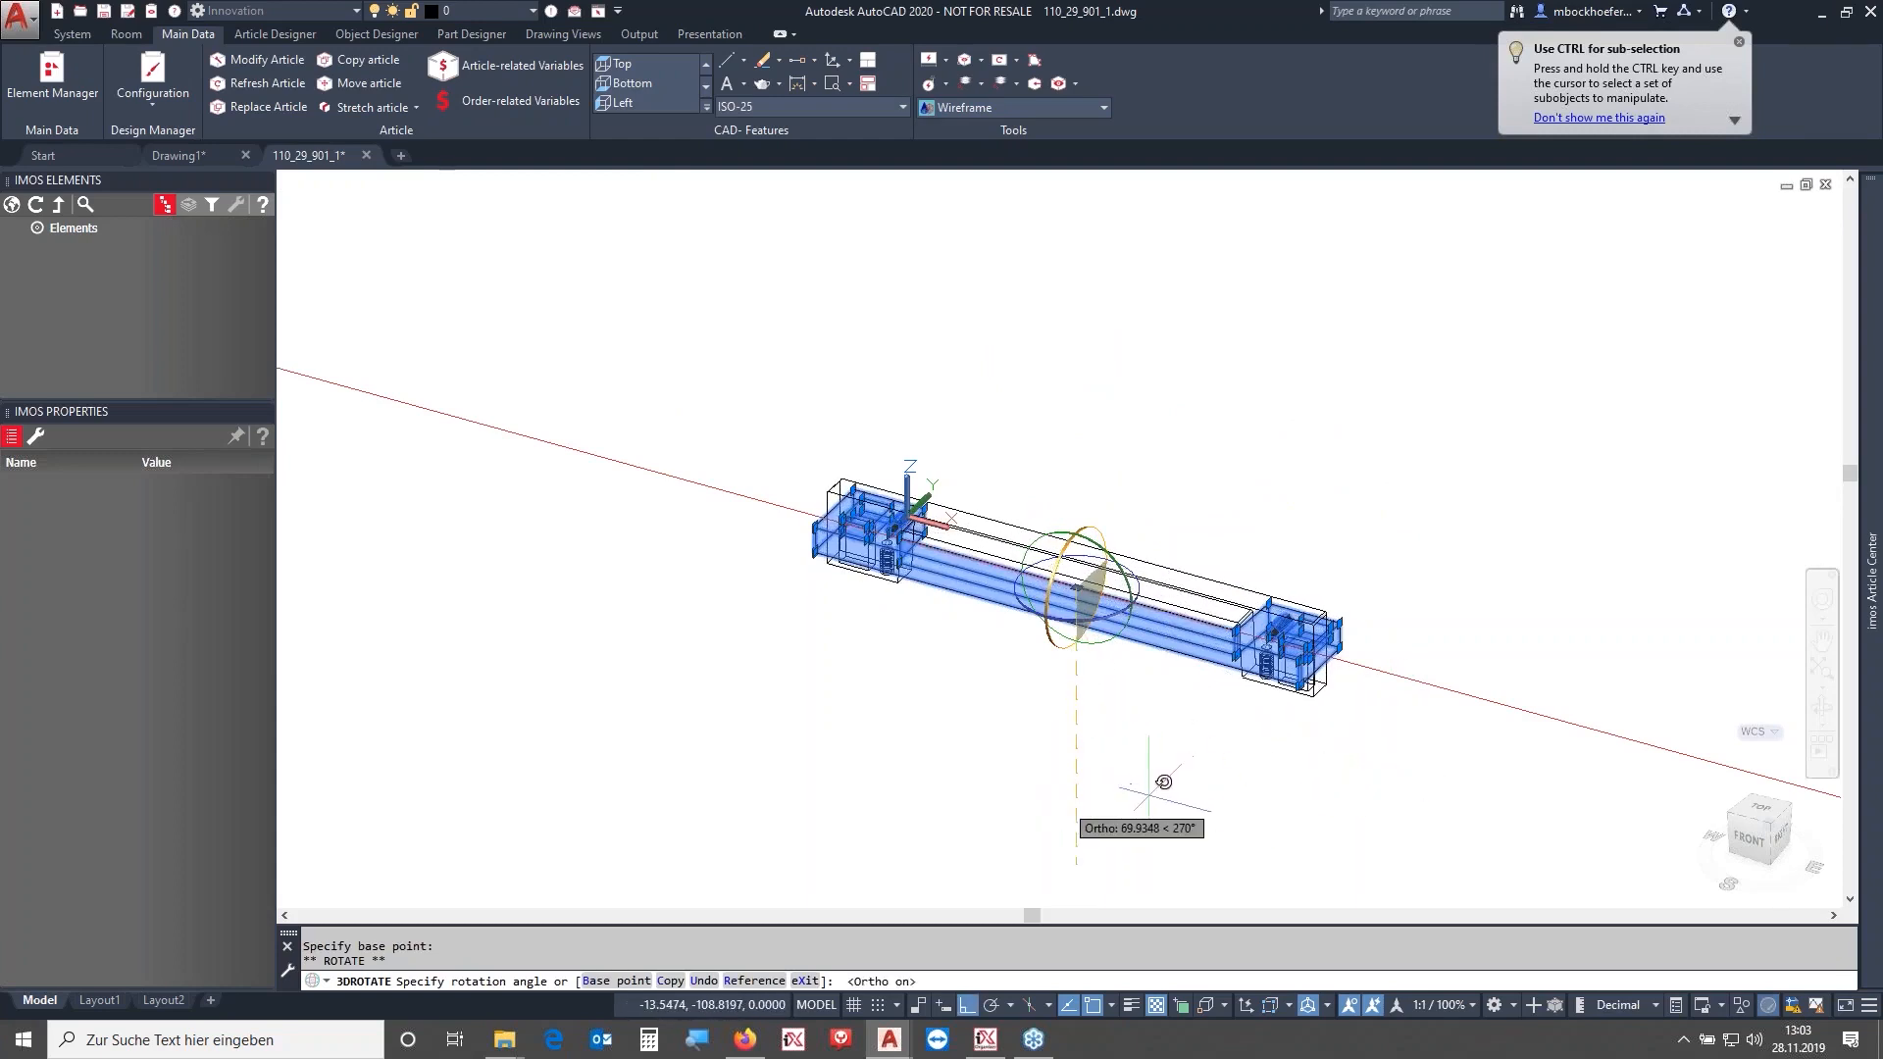
pyautogui.click(1118, 780)
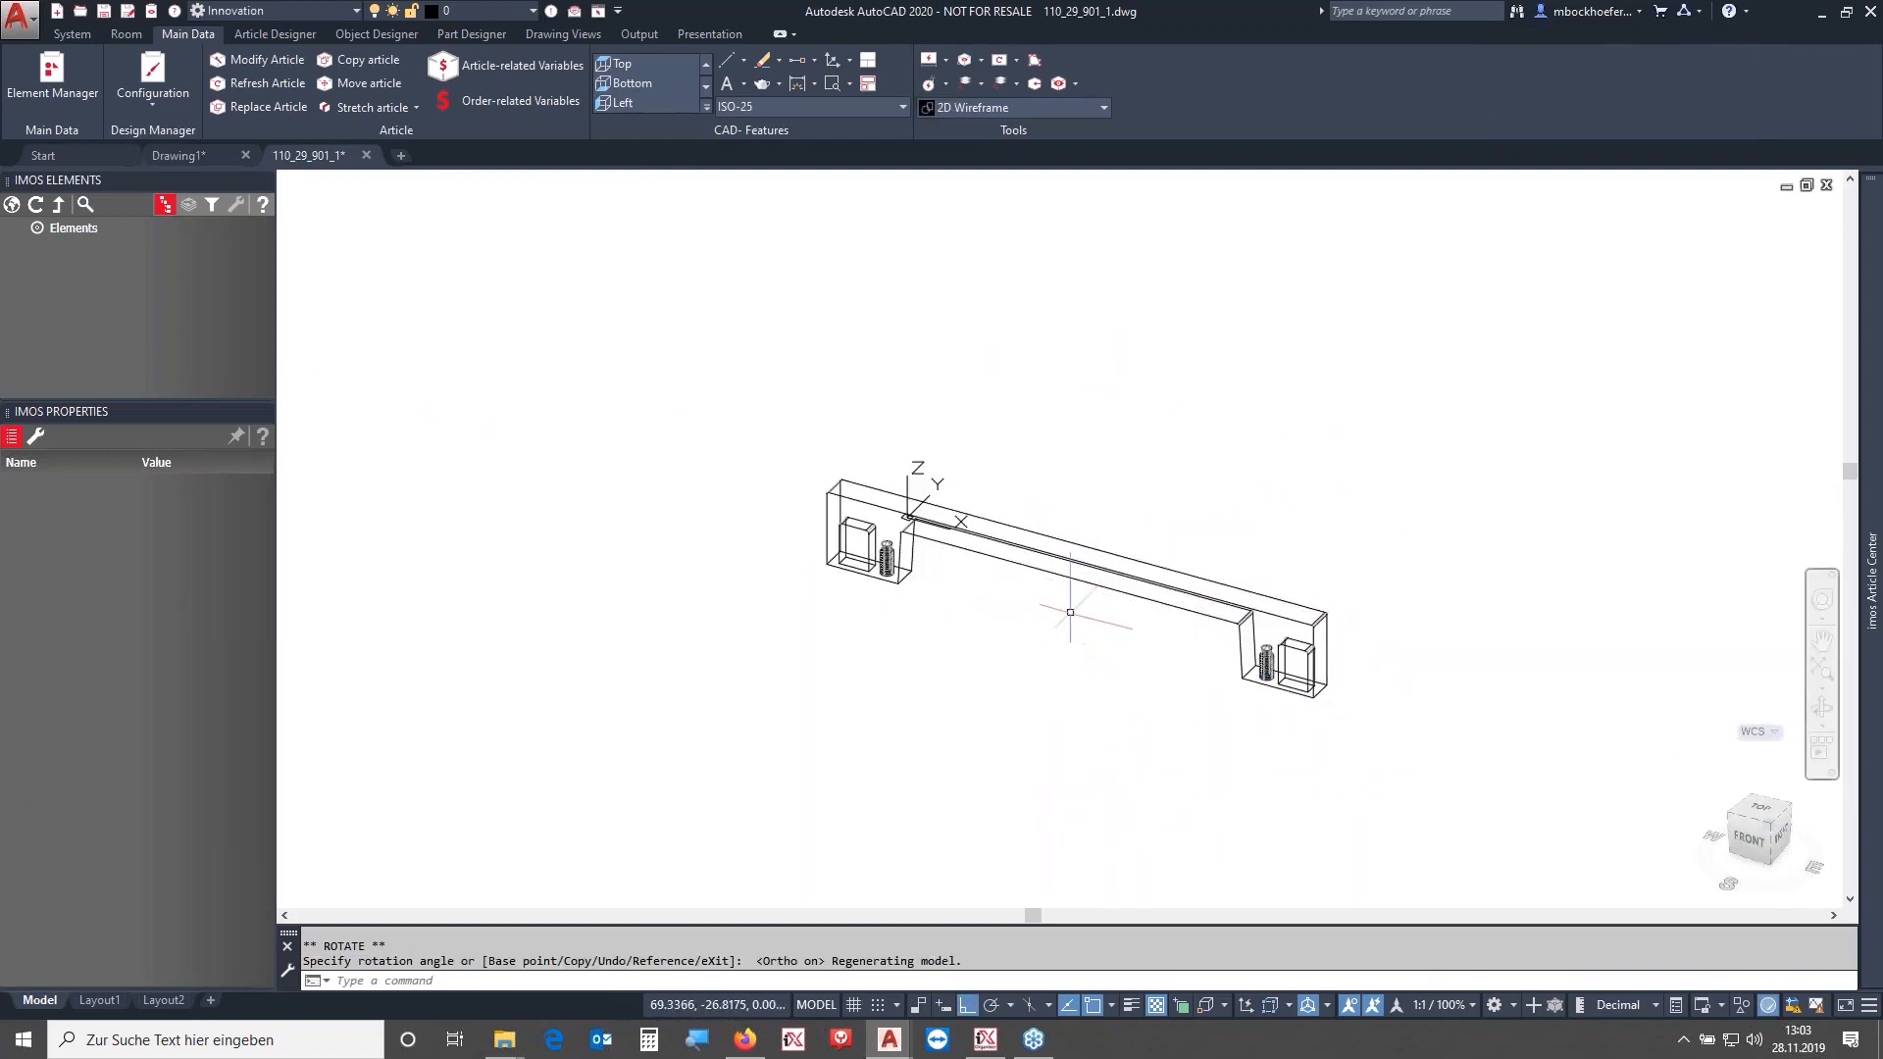
# - Select all handle objects and move them from the base point at the bottom of the left screw to the origin 0,0,0
pyautogui.click(1197, 632)
pyautogui.click(1144, 478)
pyautogui.moveTo(1134, 438); pyautogui.dragTo(1296, 417, button='middle')
pyautogui.keyDown('shift'); pyautogui.moveTo(1009, 564); pyautogui.dragTo(1069, 528, button='middle'); pyautogui.keyUp('shift')
pyautogui.scroll(8, 1069, 527)
pyautogui.scroll(-5, 1202, 580)
pyautogui.moveTo(1308, 578); pyautogui.dragTo(1092, 592, button='middle')
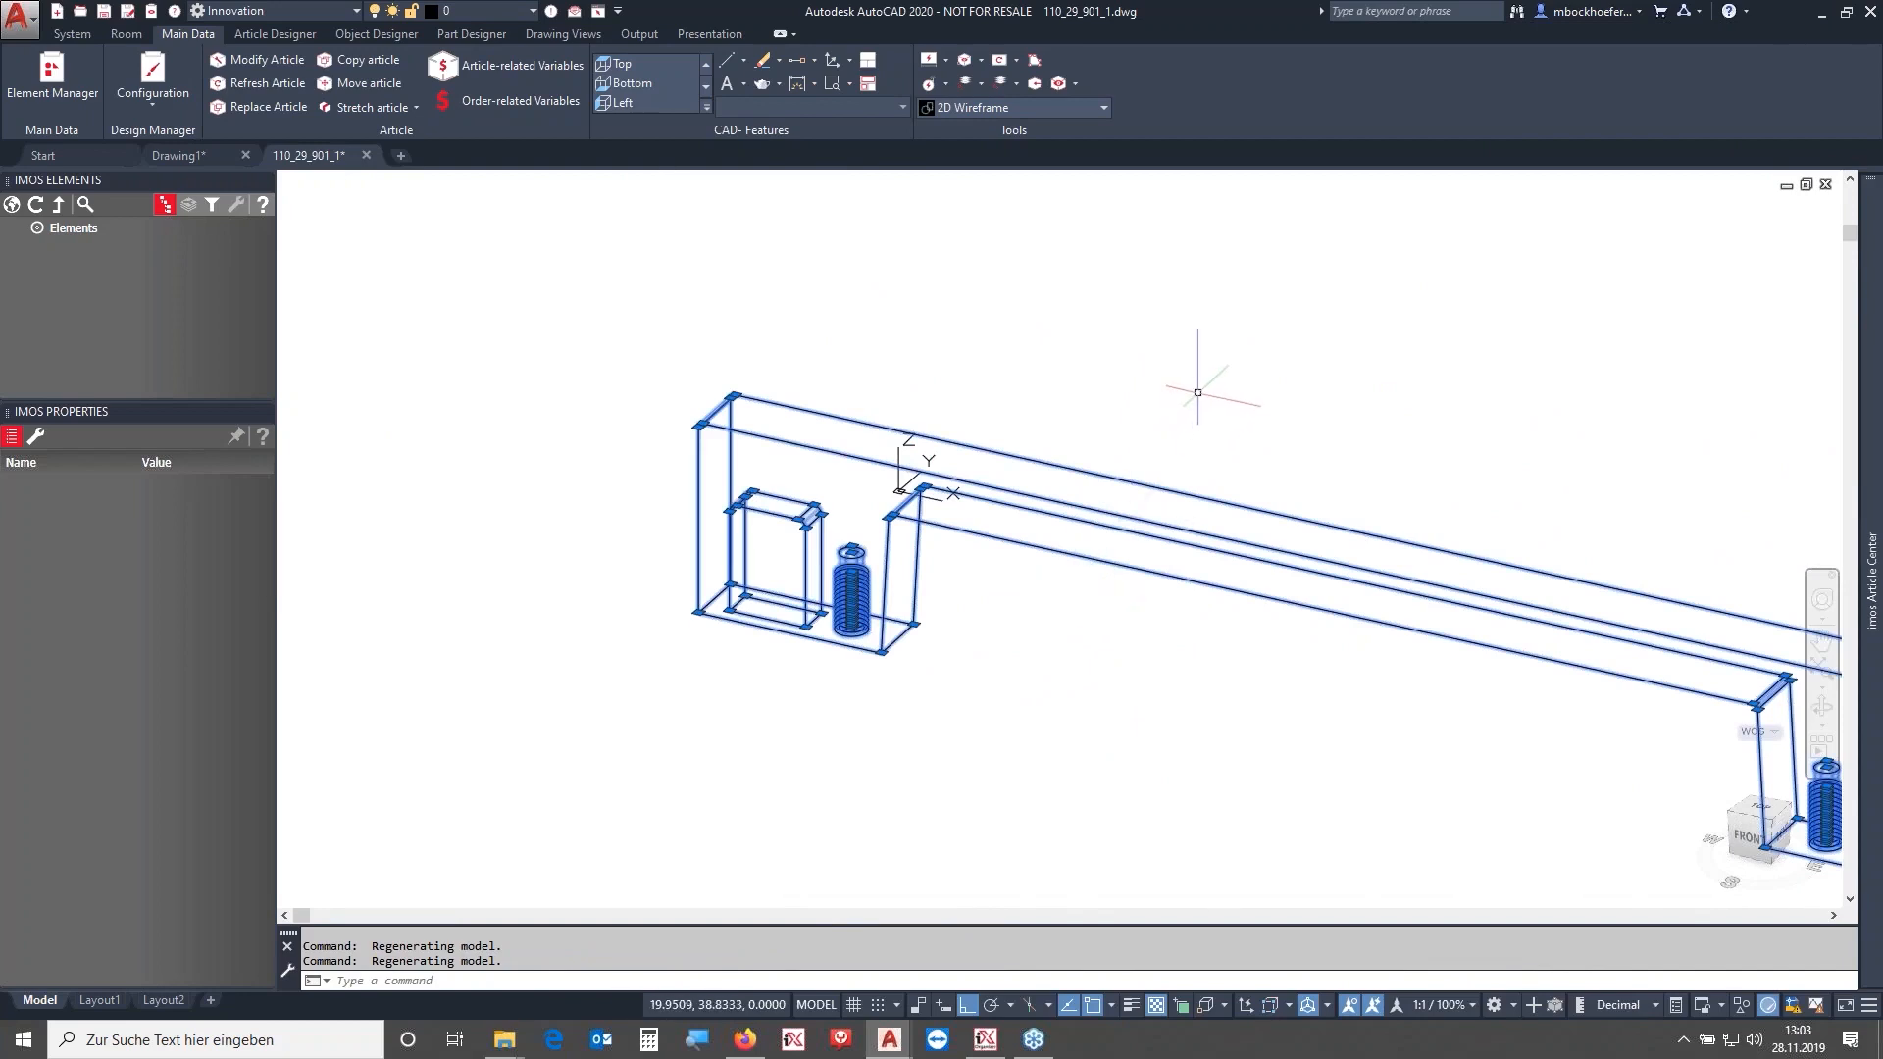
pyautogui.keyDown('shift'); pyautogui.moveTo(917, 480); pyautogui.dragTo(937, 482, button='middle'); pyautogui.keyUp('shift')
pyautogui.click(1233, 629)
pyautogui.rightClick(1198, 343)
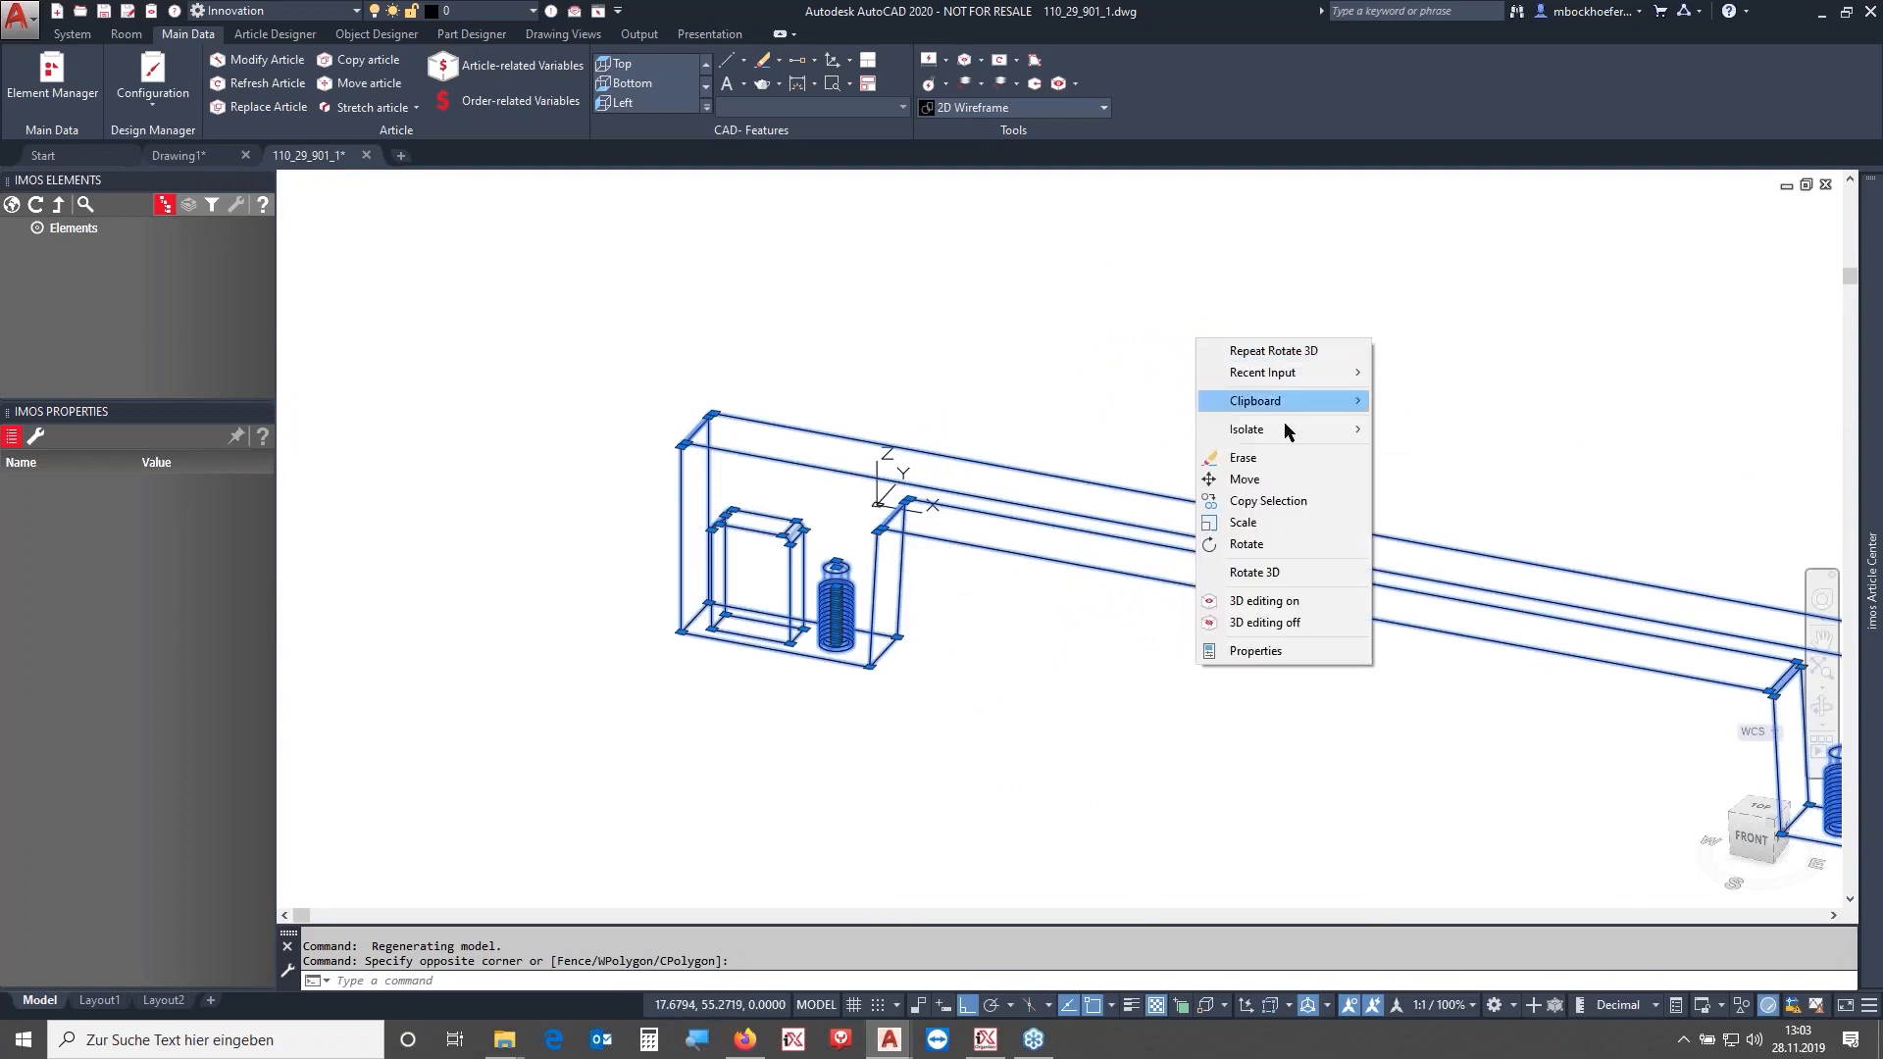
pyautogui.click(1255, 480)
pyautogui.scroll(6, 1033, 586)
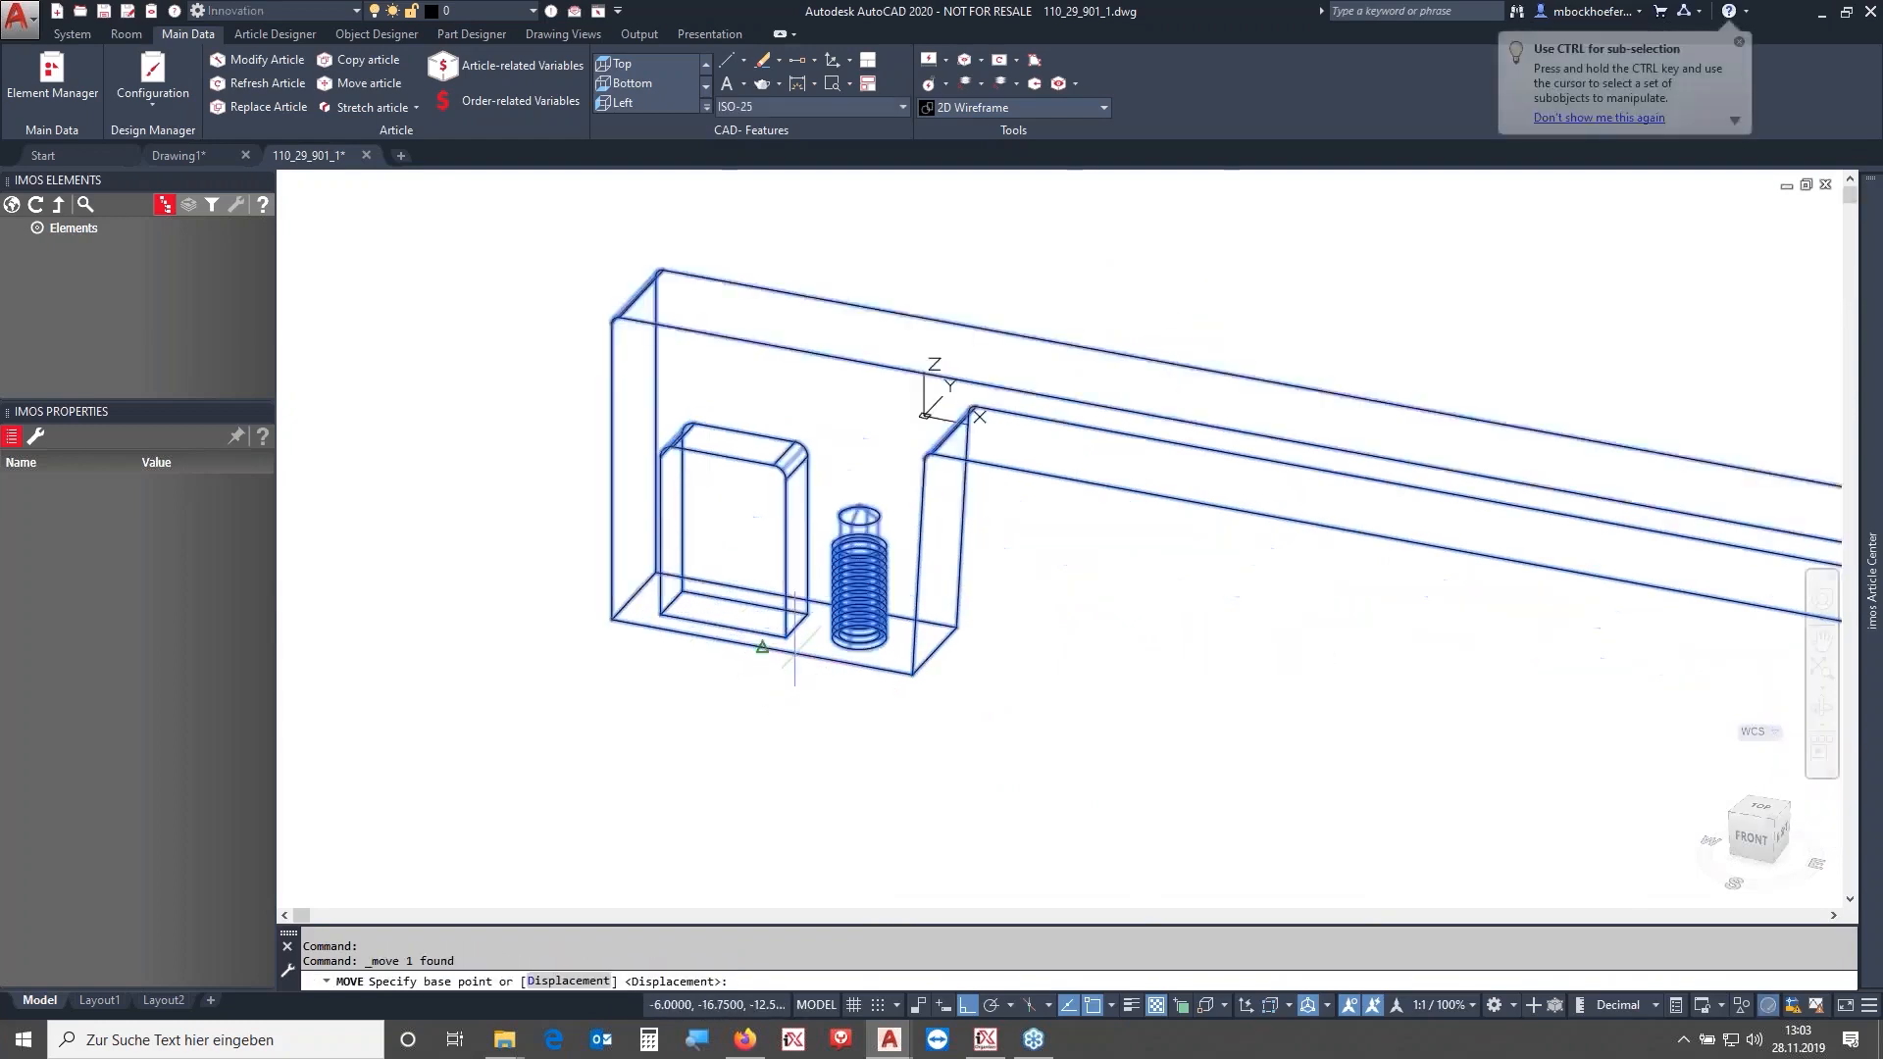
pyautogui.keyDown('shift'); pyautogui.moveTo(1033, 585); pyautogui.dragTo(1033, 585, button='middle'); pyautogui.keyUp('shift')
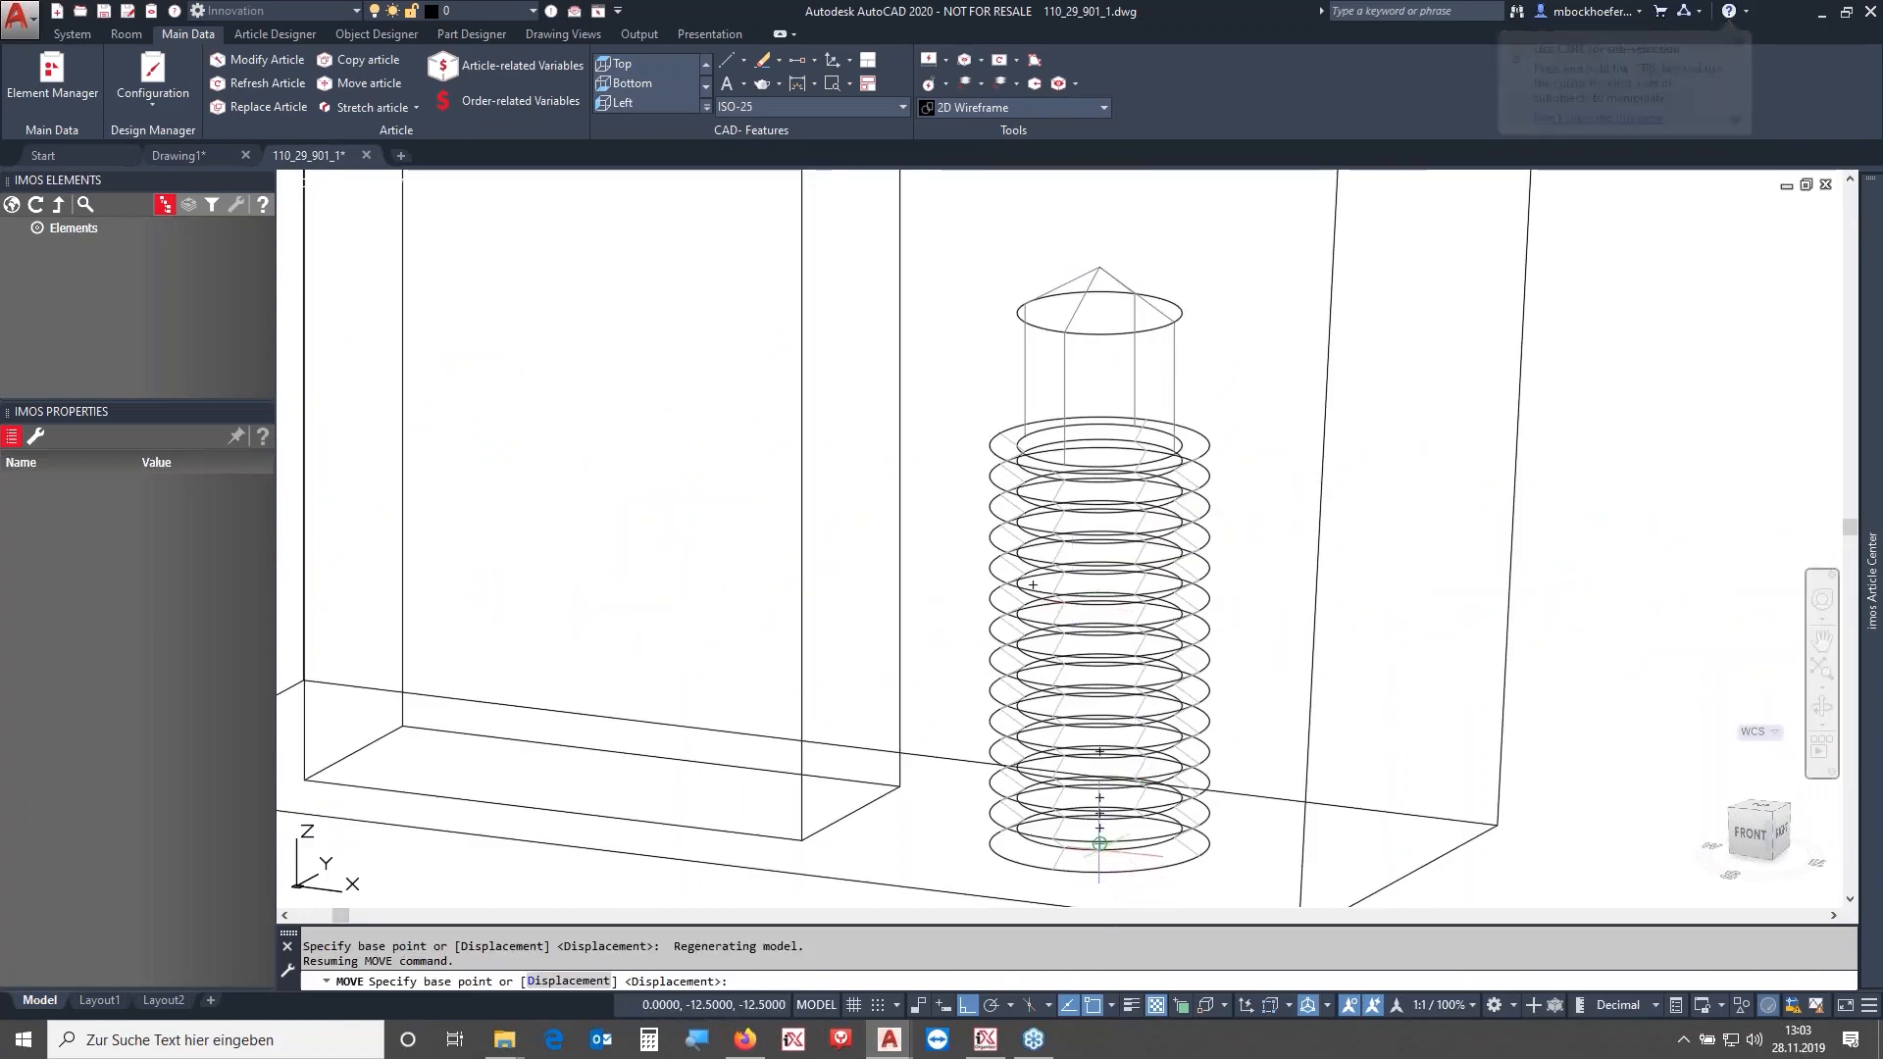
pyautogui.click(1102, 829)
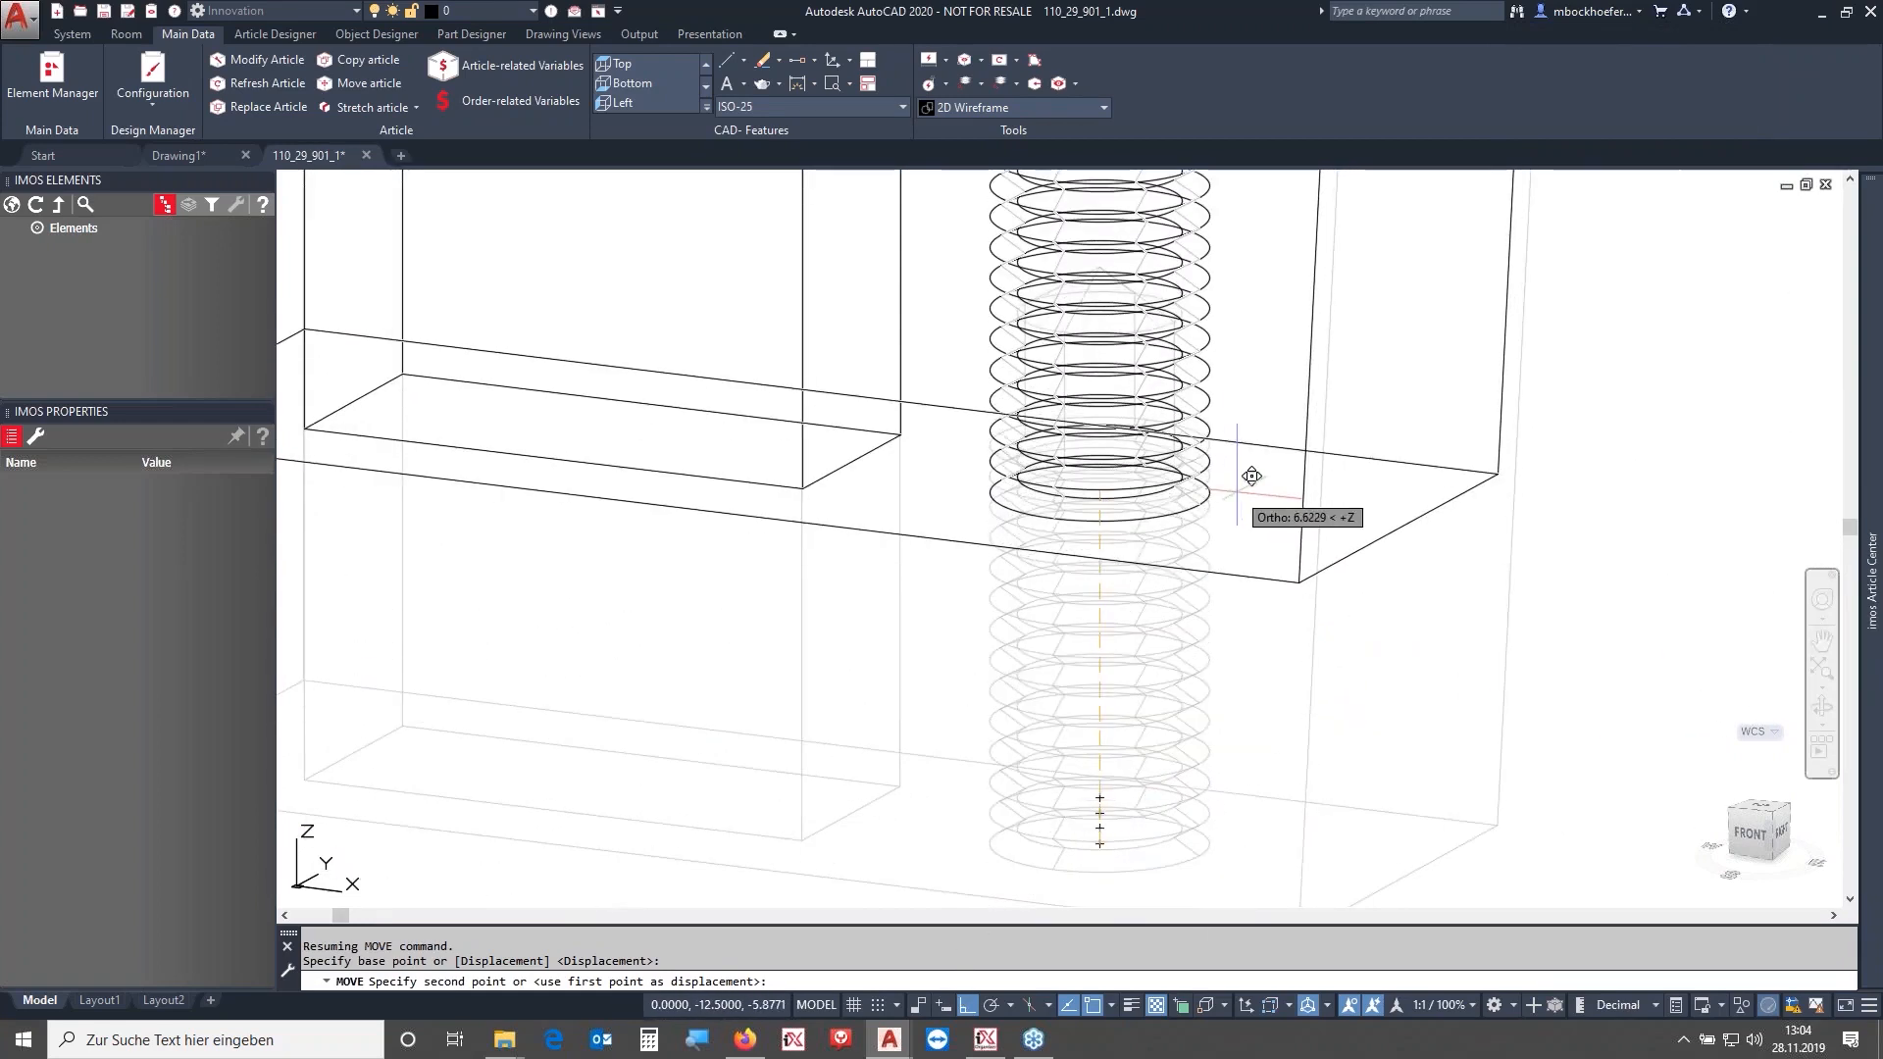
pyautogui.press('Return')
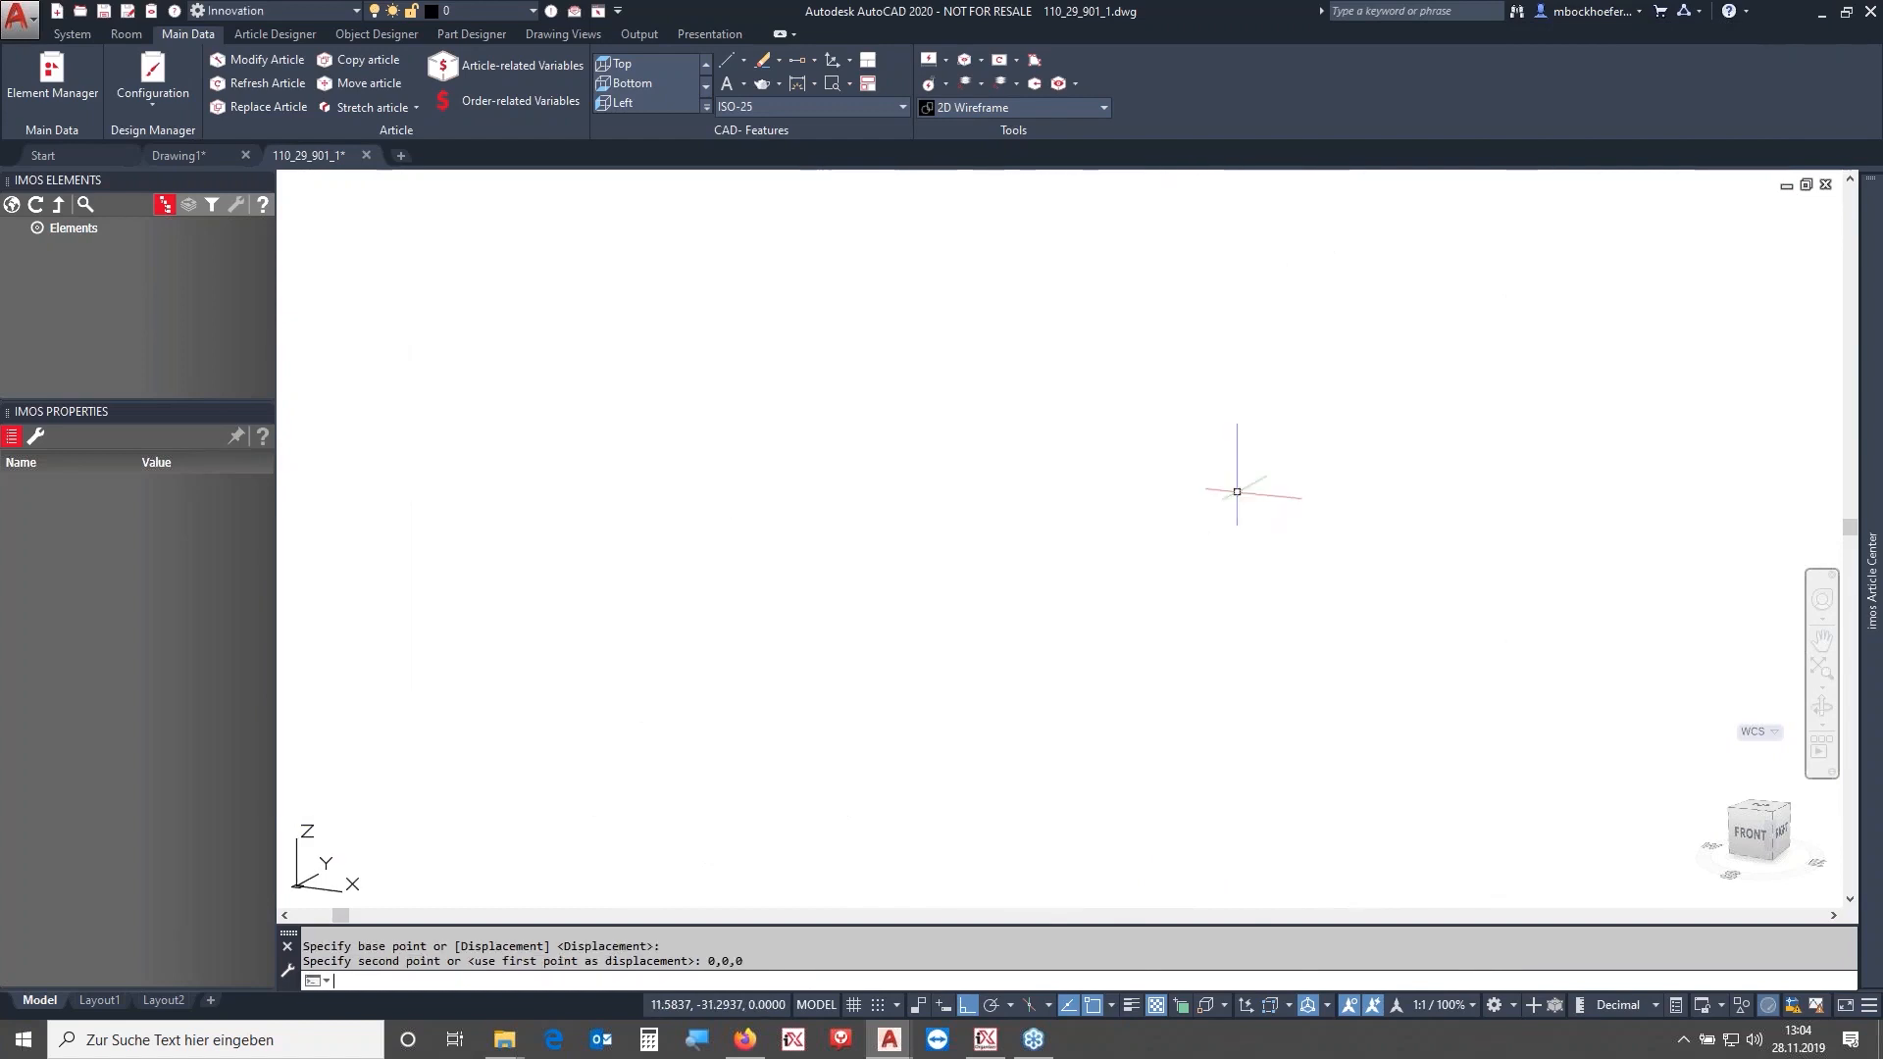
# - Examine the moved handle's position relative to the origin from several zoomed views
pyautogui.scroll(-2, 1205, 521)
pyautogui.middleClick(1234, 520)
pyautogui.middleClick(1234, 519)
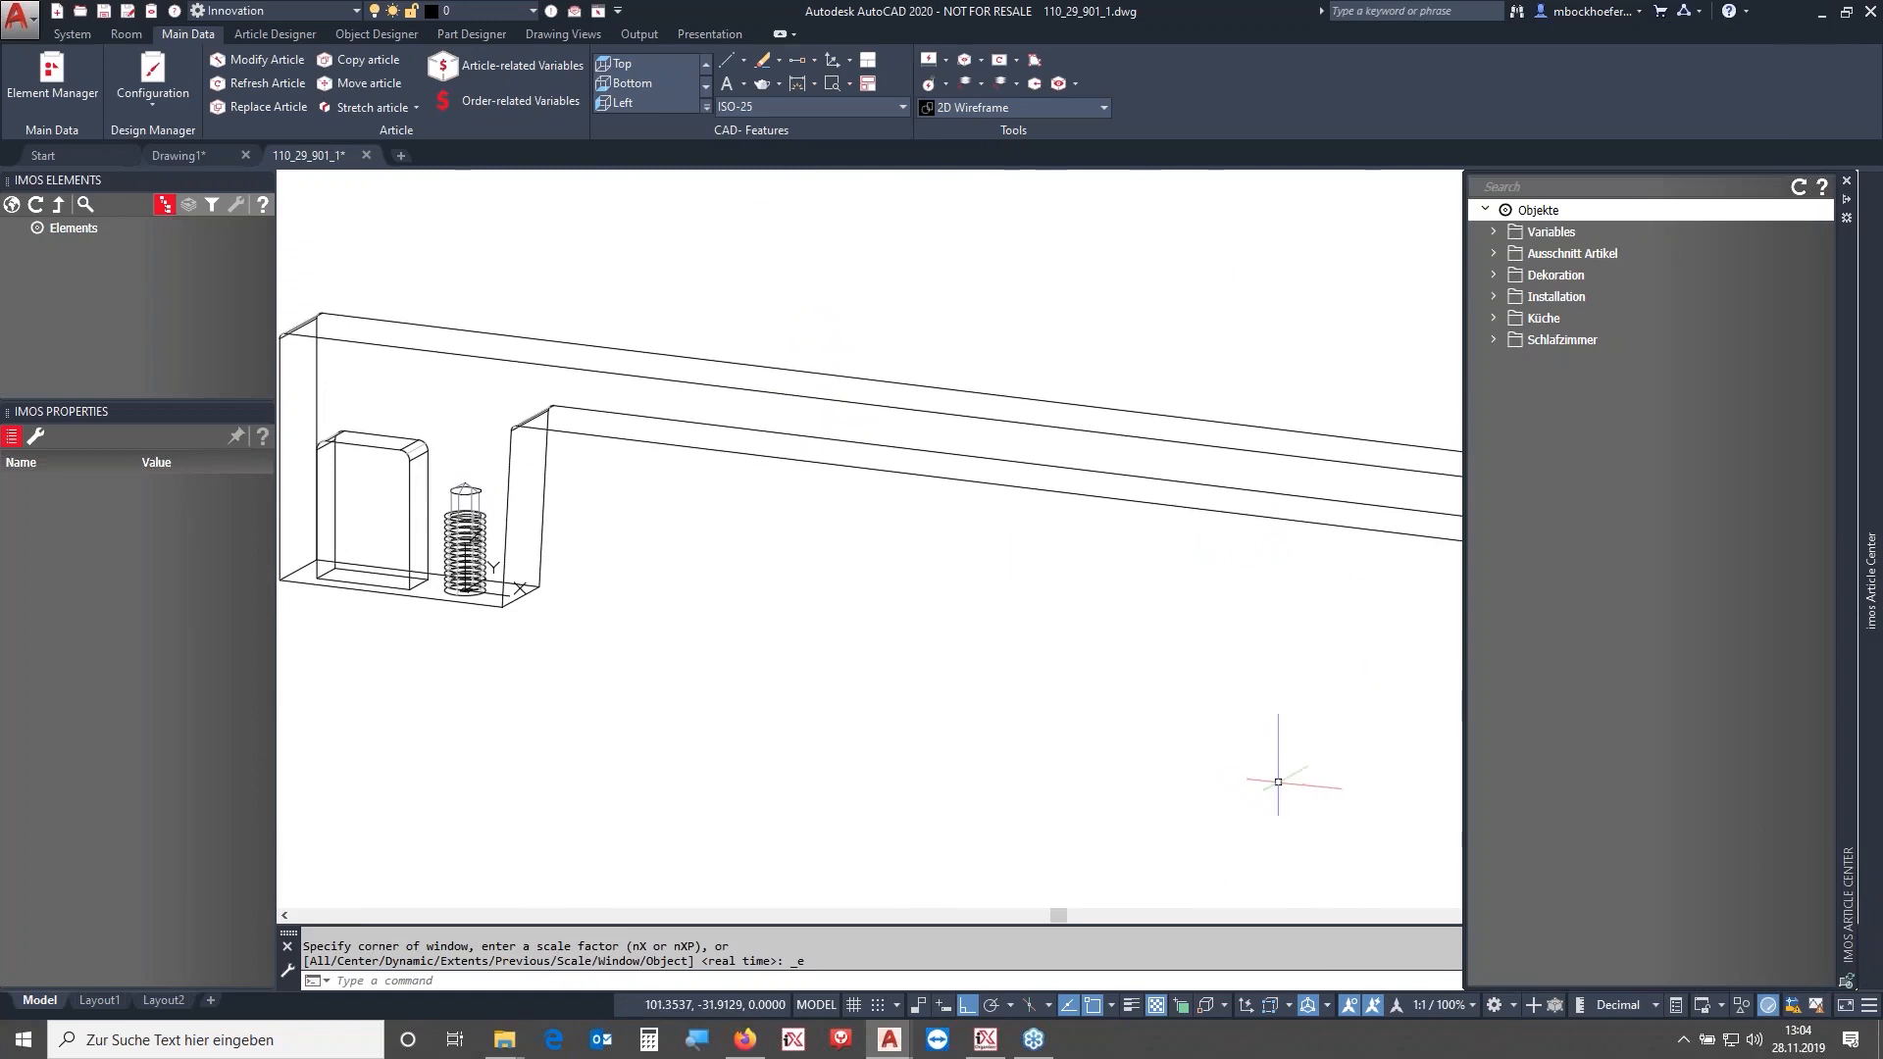
pyautogui.click(1746, 834)
pyautogui.scroll(3, 694, 580)
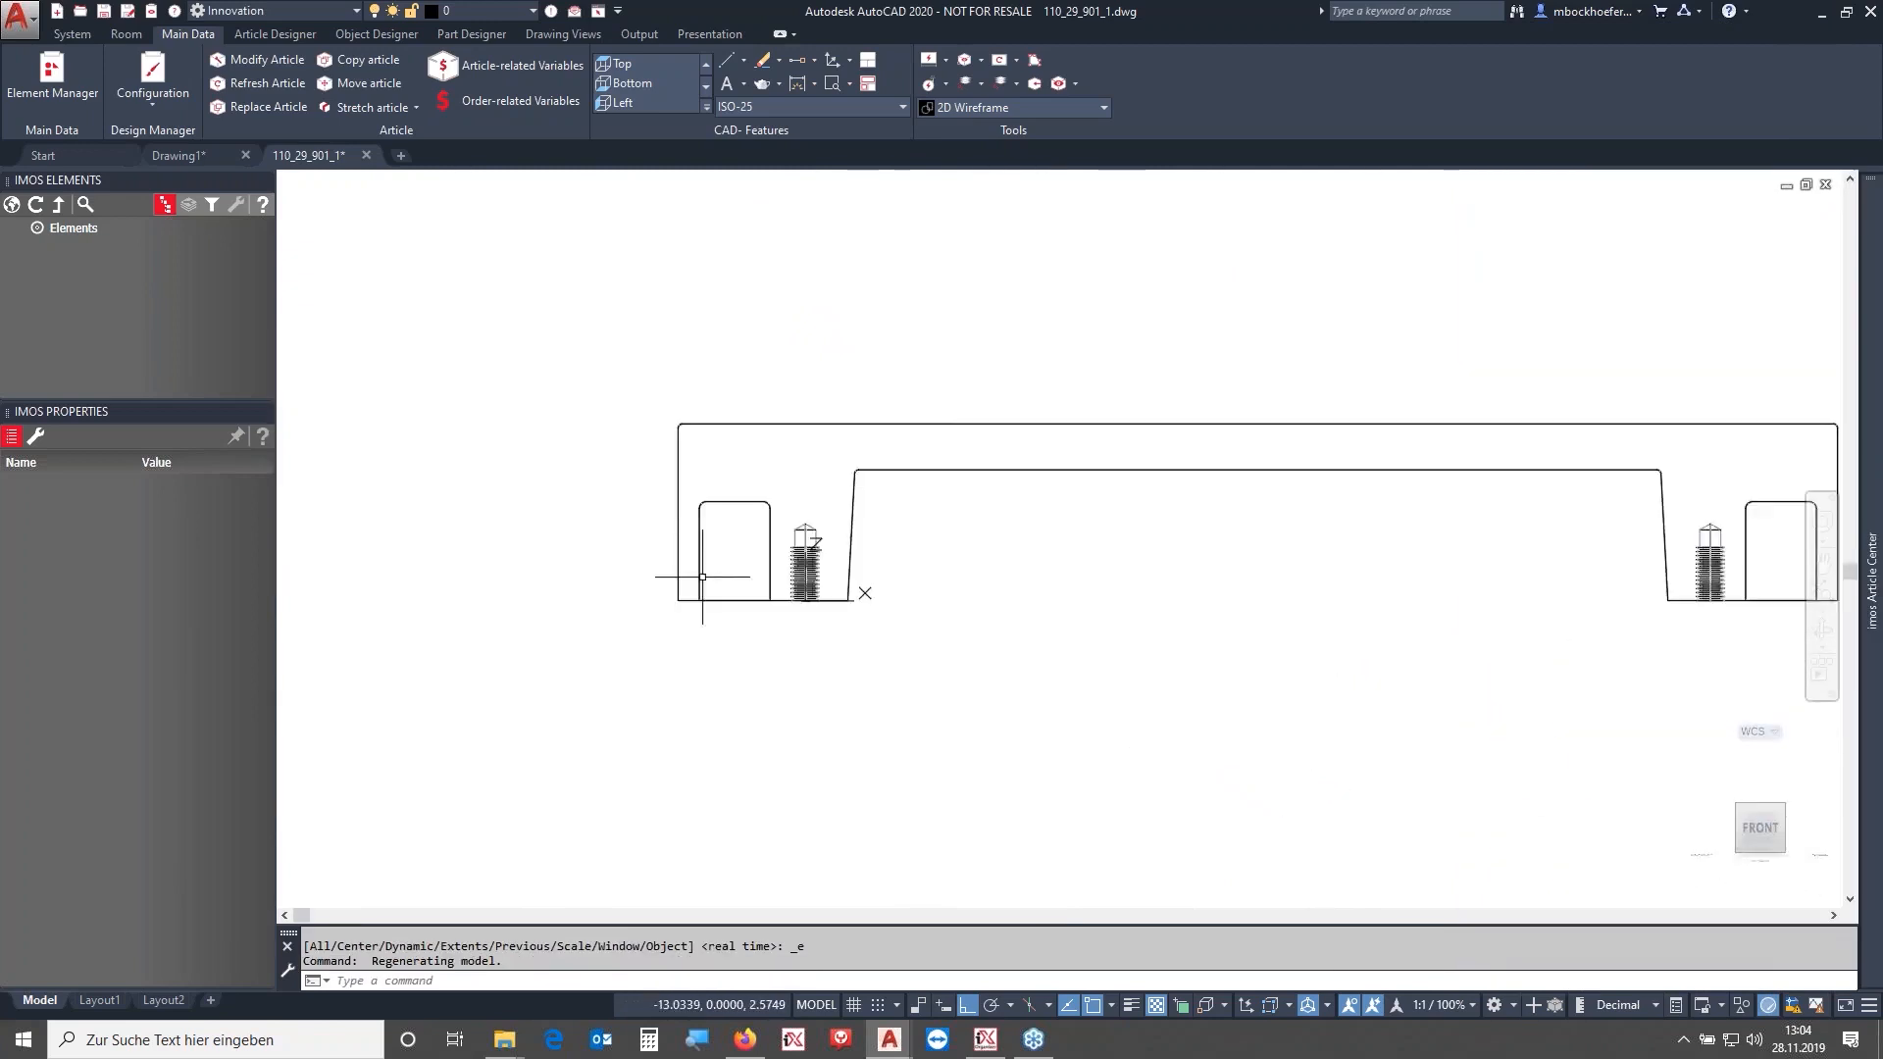
pyautogui.scroll(2, 1122, 638)
pyautogui.keyDown('shift'); pyautogui.moveTo(1177, 723); pyautogui.dragTo(1158, 633, button='middle'); pyautogui.keyUp('shift')
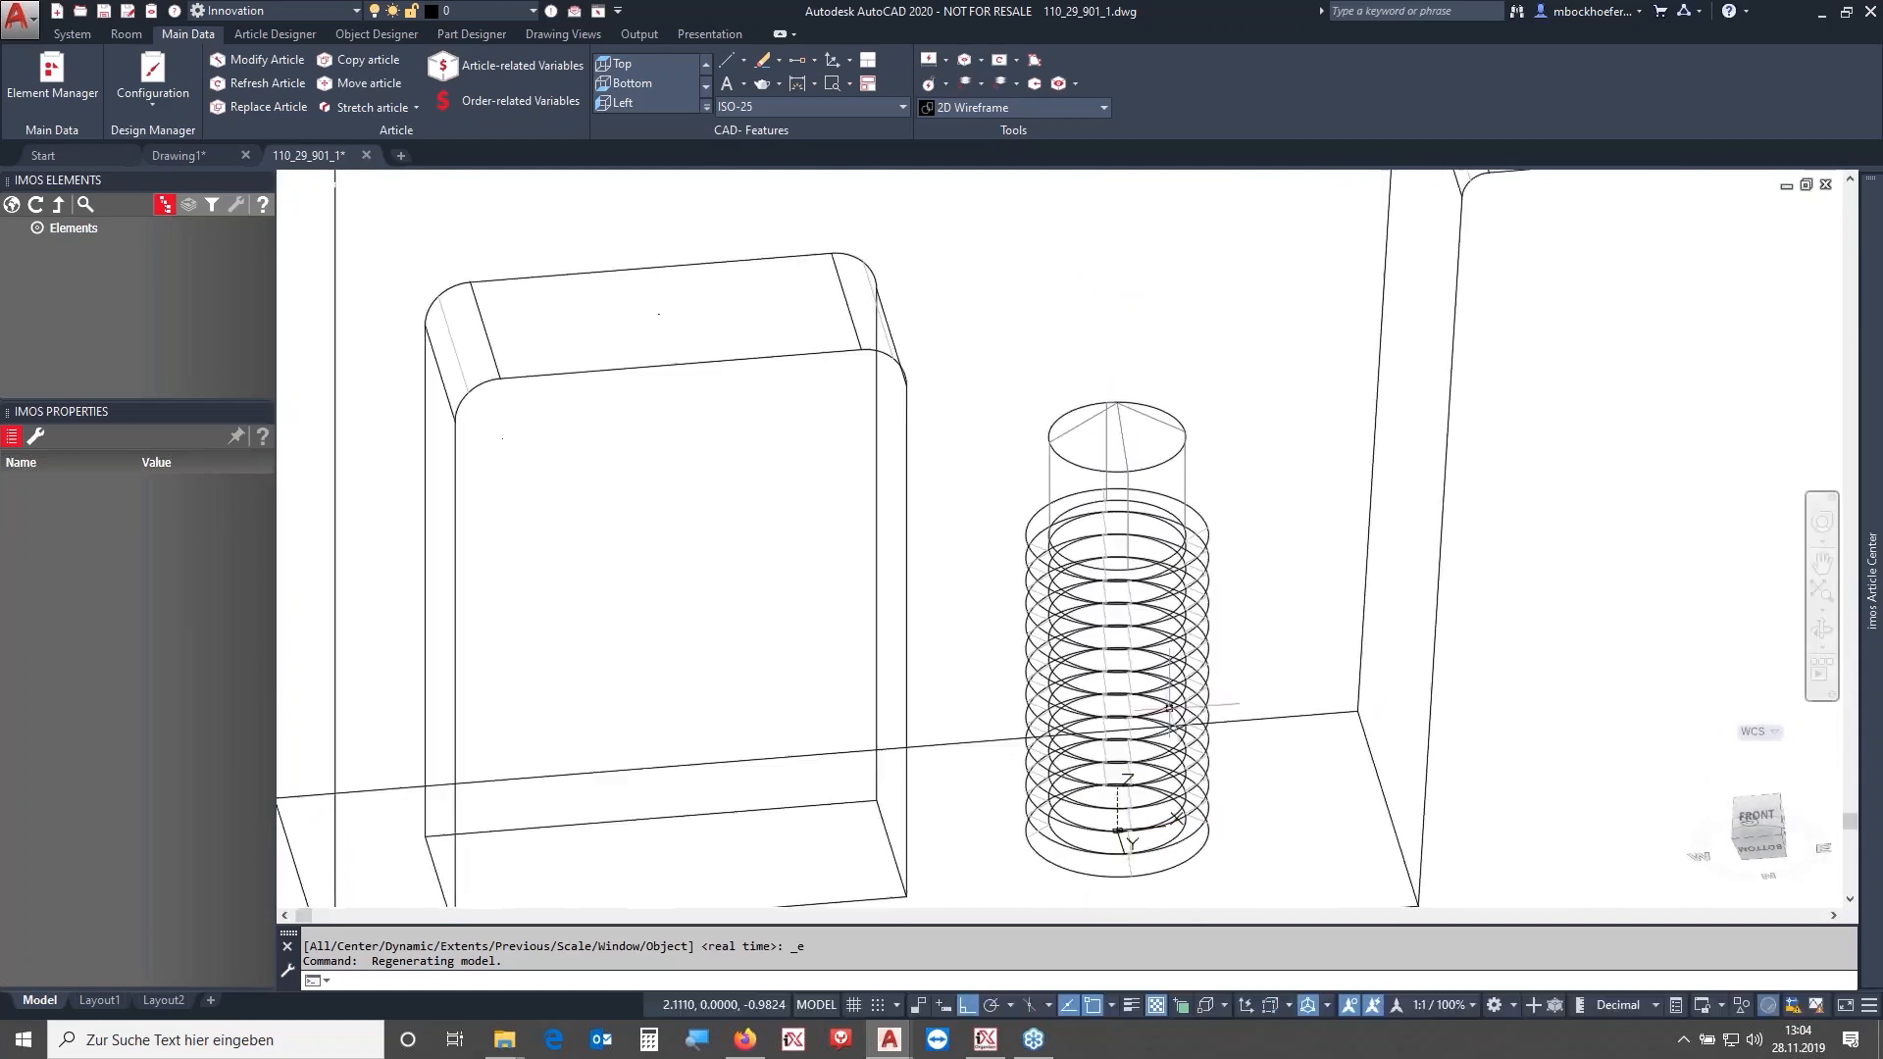
pyautogui.scroll(-5, 1198, 782)
pyautogui.keyDown('shift'); pyautogui.moveTo(1345, 630); pyautogui.dragTo(1269, 735, button='middle'); pyautogui.keyUp('shift')
pyautogui.click(1763, 832)
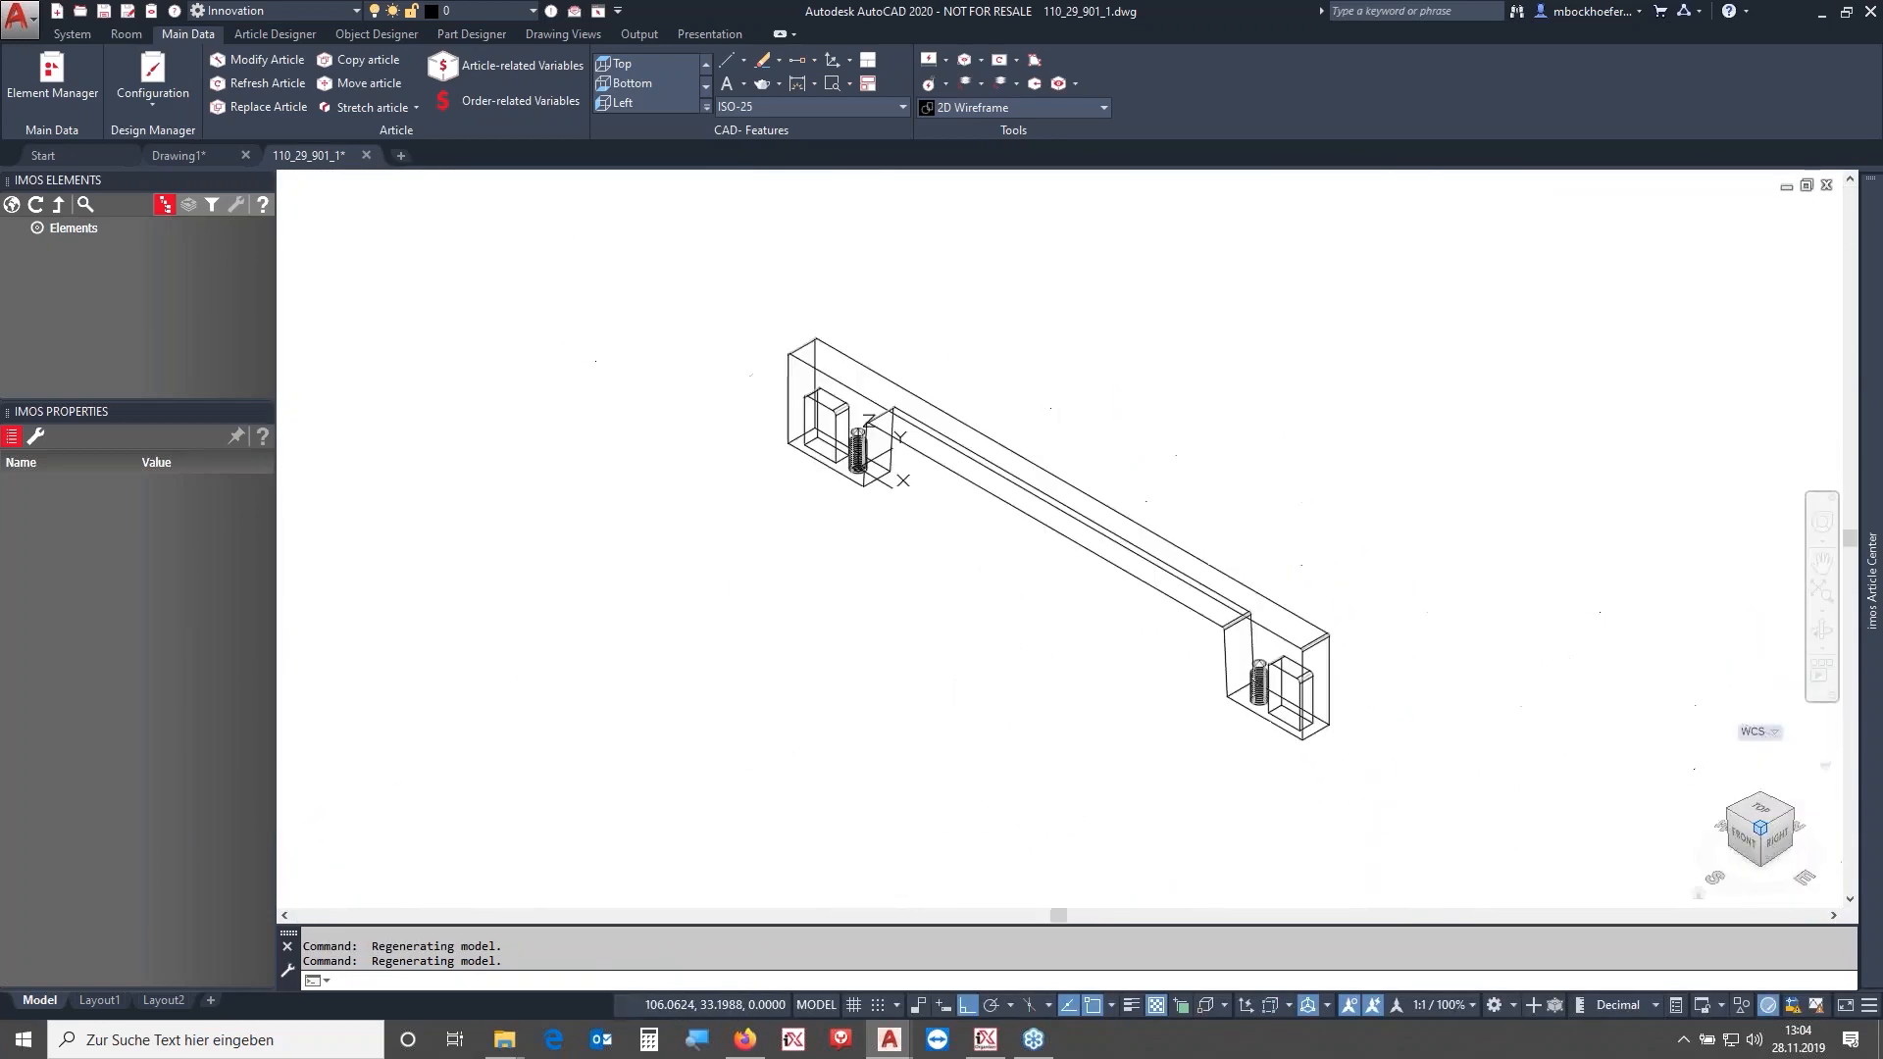
# - Switch the visual style to Realistic and open the properties of the handle's solid body
pyautogui.click(1060, 108)
pyautogui.click(1204, 149)
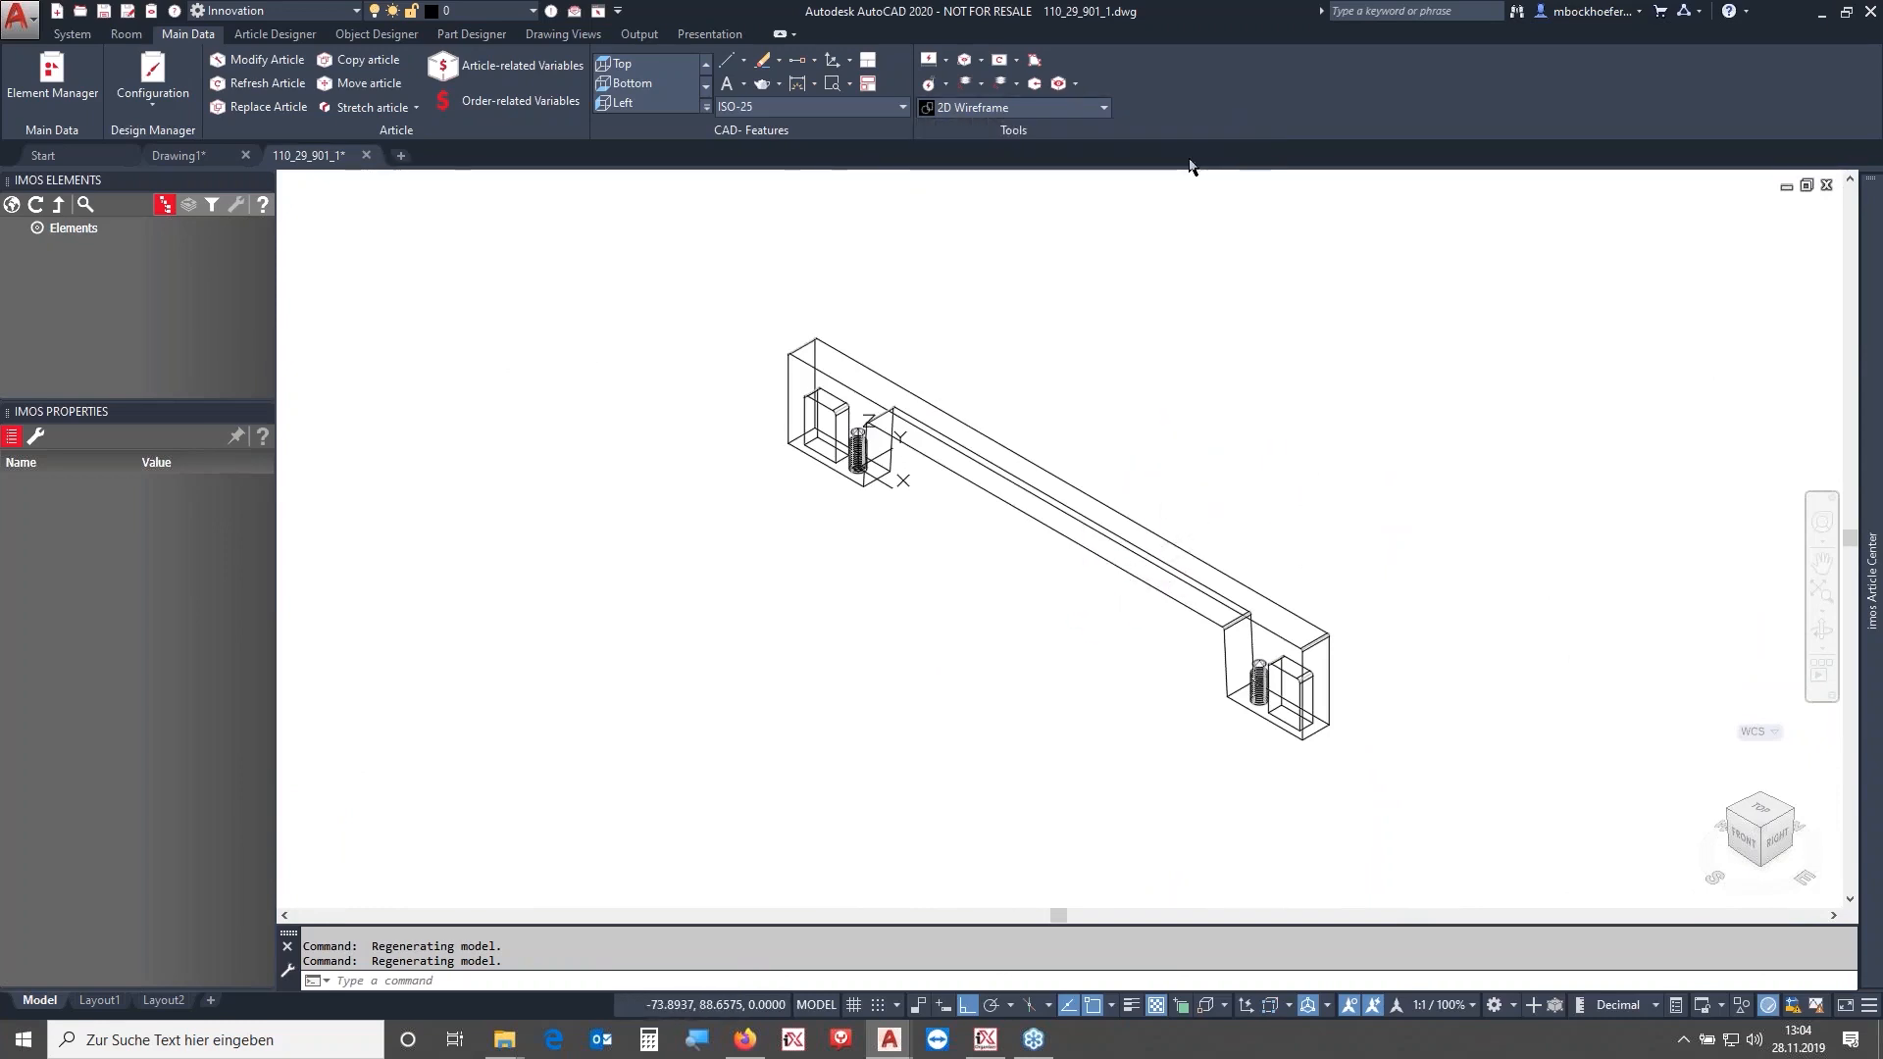
pyautogui.click(1005, 426)
pyautogui.rightClick(1118, 297)
pyautogui.click(1213, 618)
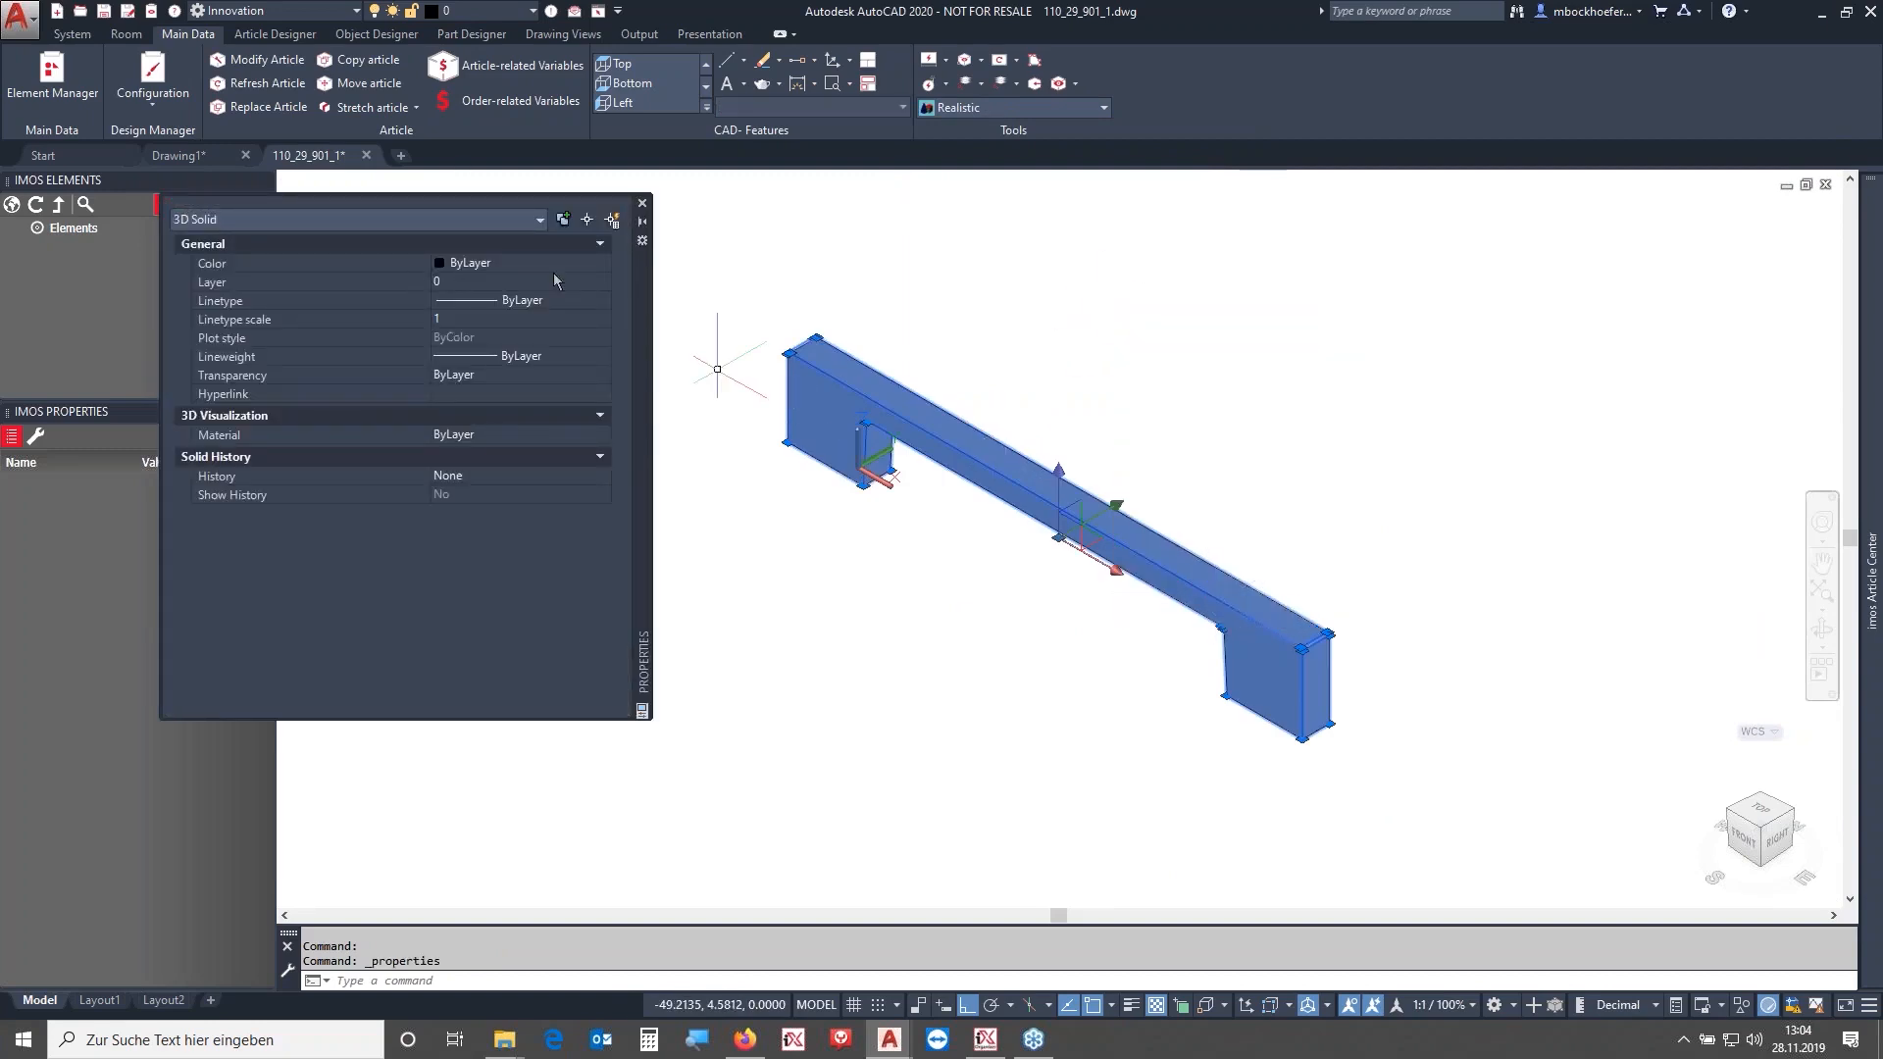
# - Open the Materials Browser with MAT, search for satin, and assign the Satin metal material to the handle solid
pyautogui.click(385, 436)
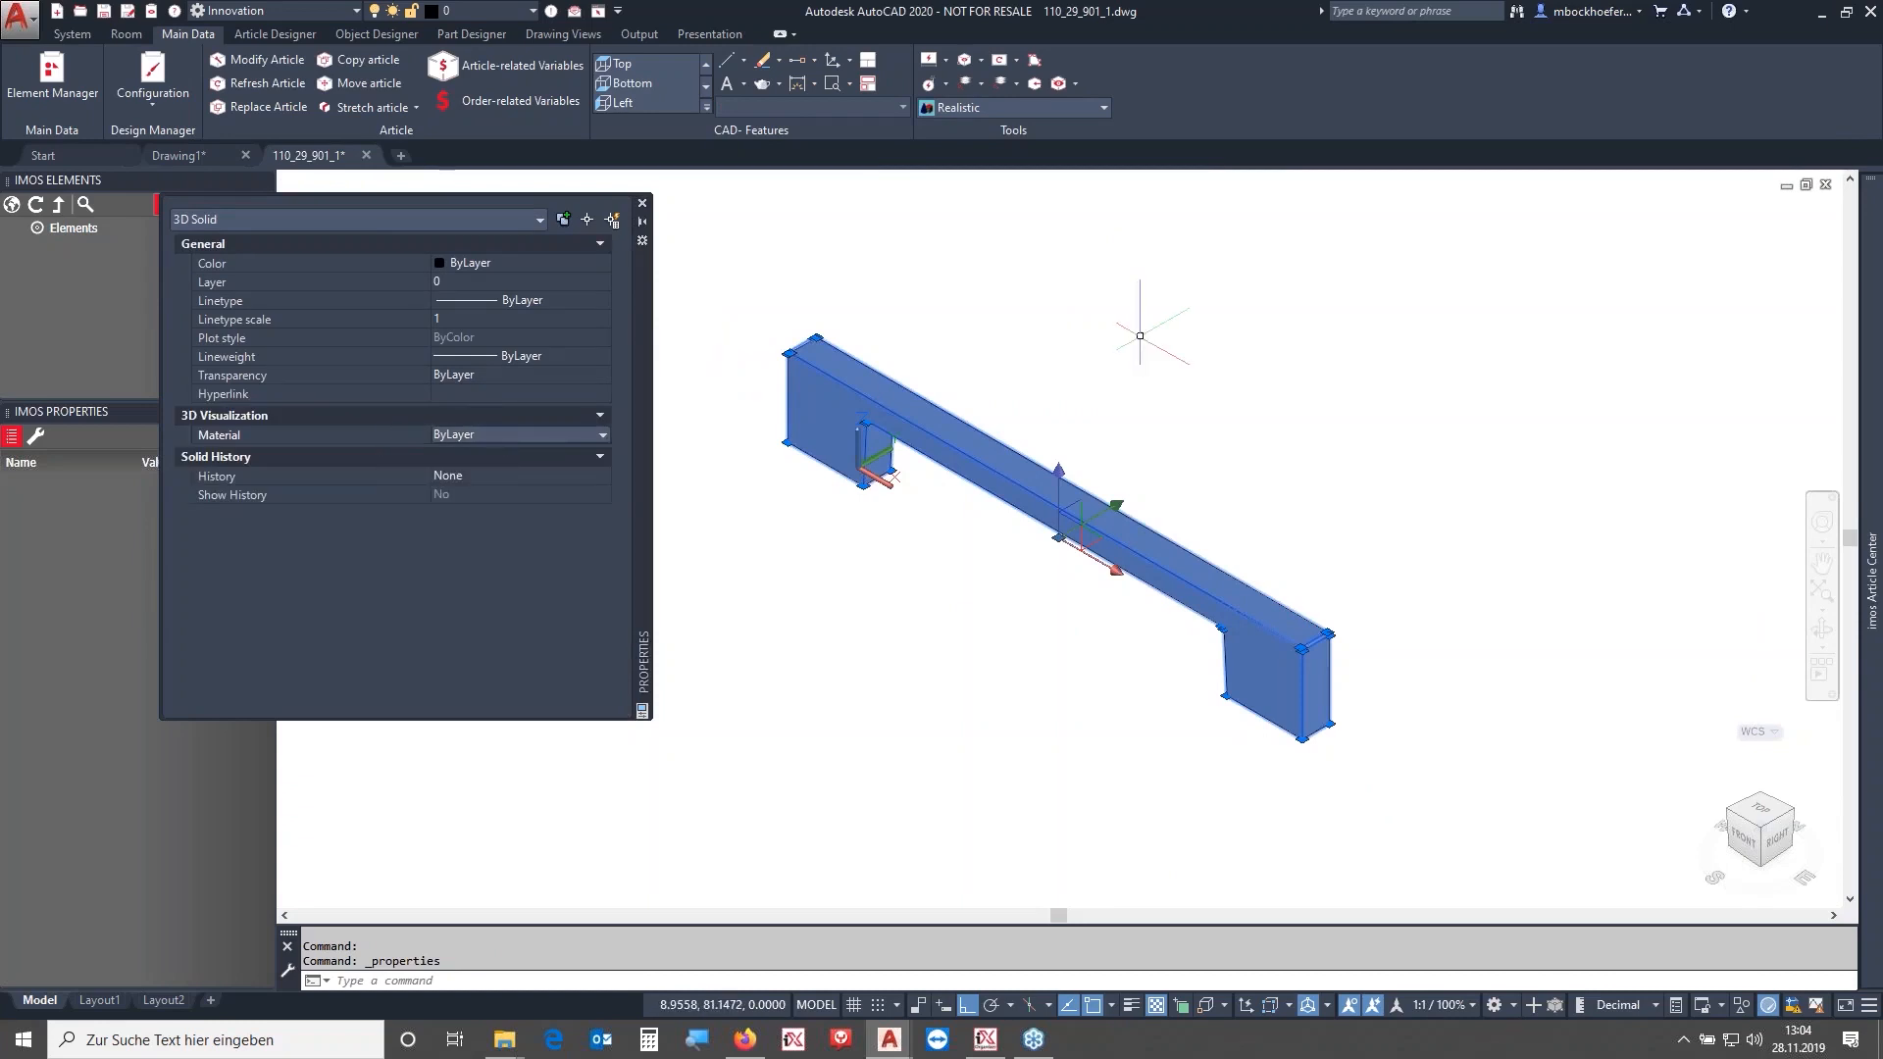
pyautogui.write('mat')
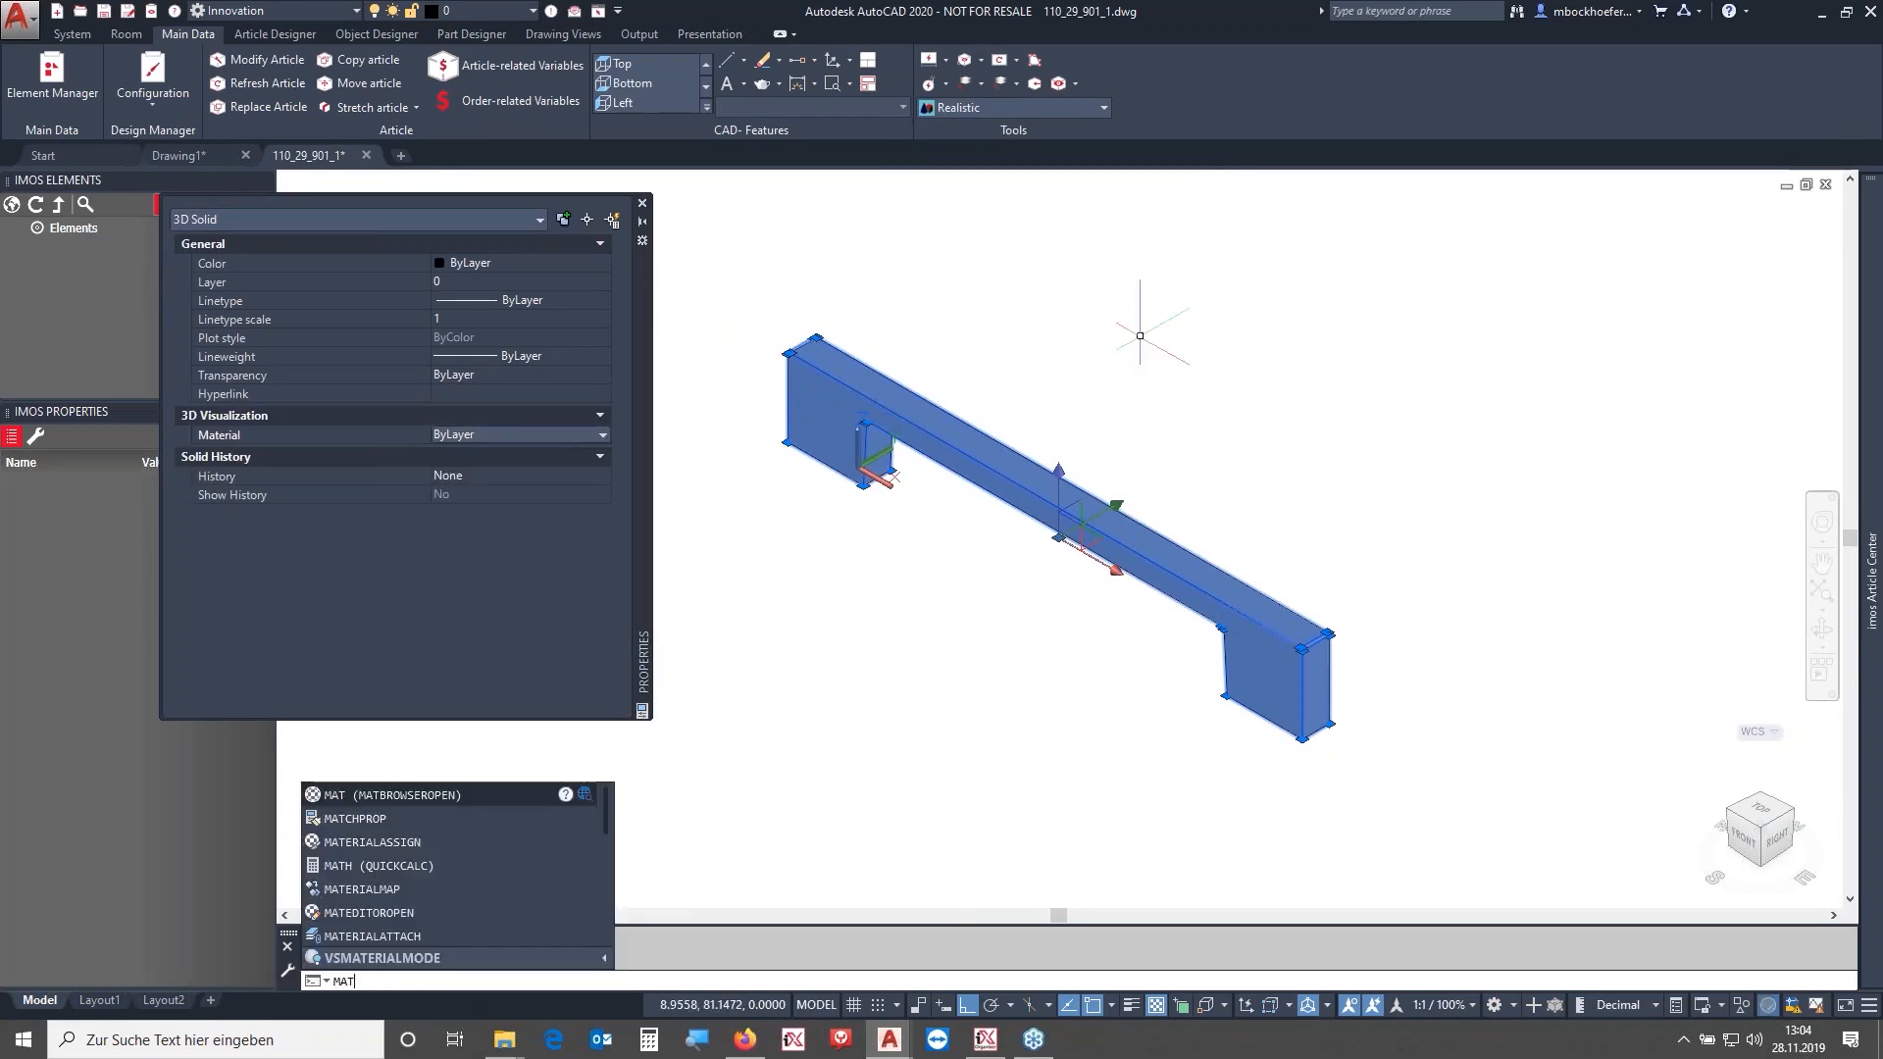
pyautogui.press('Return')
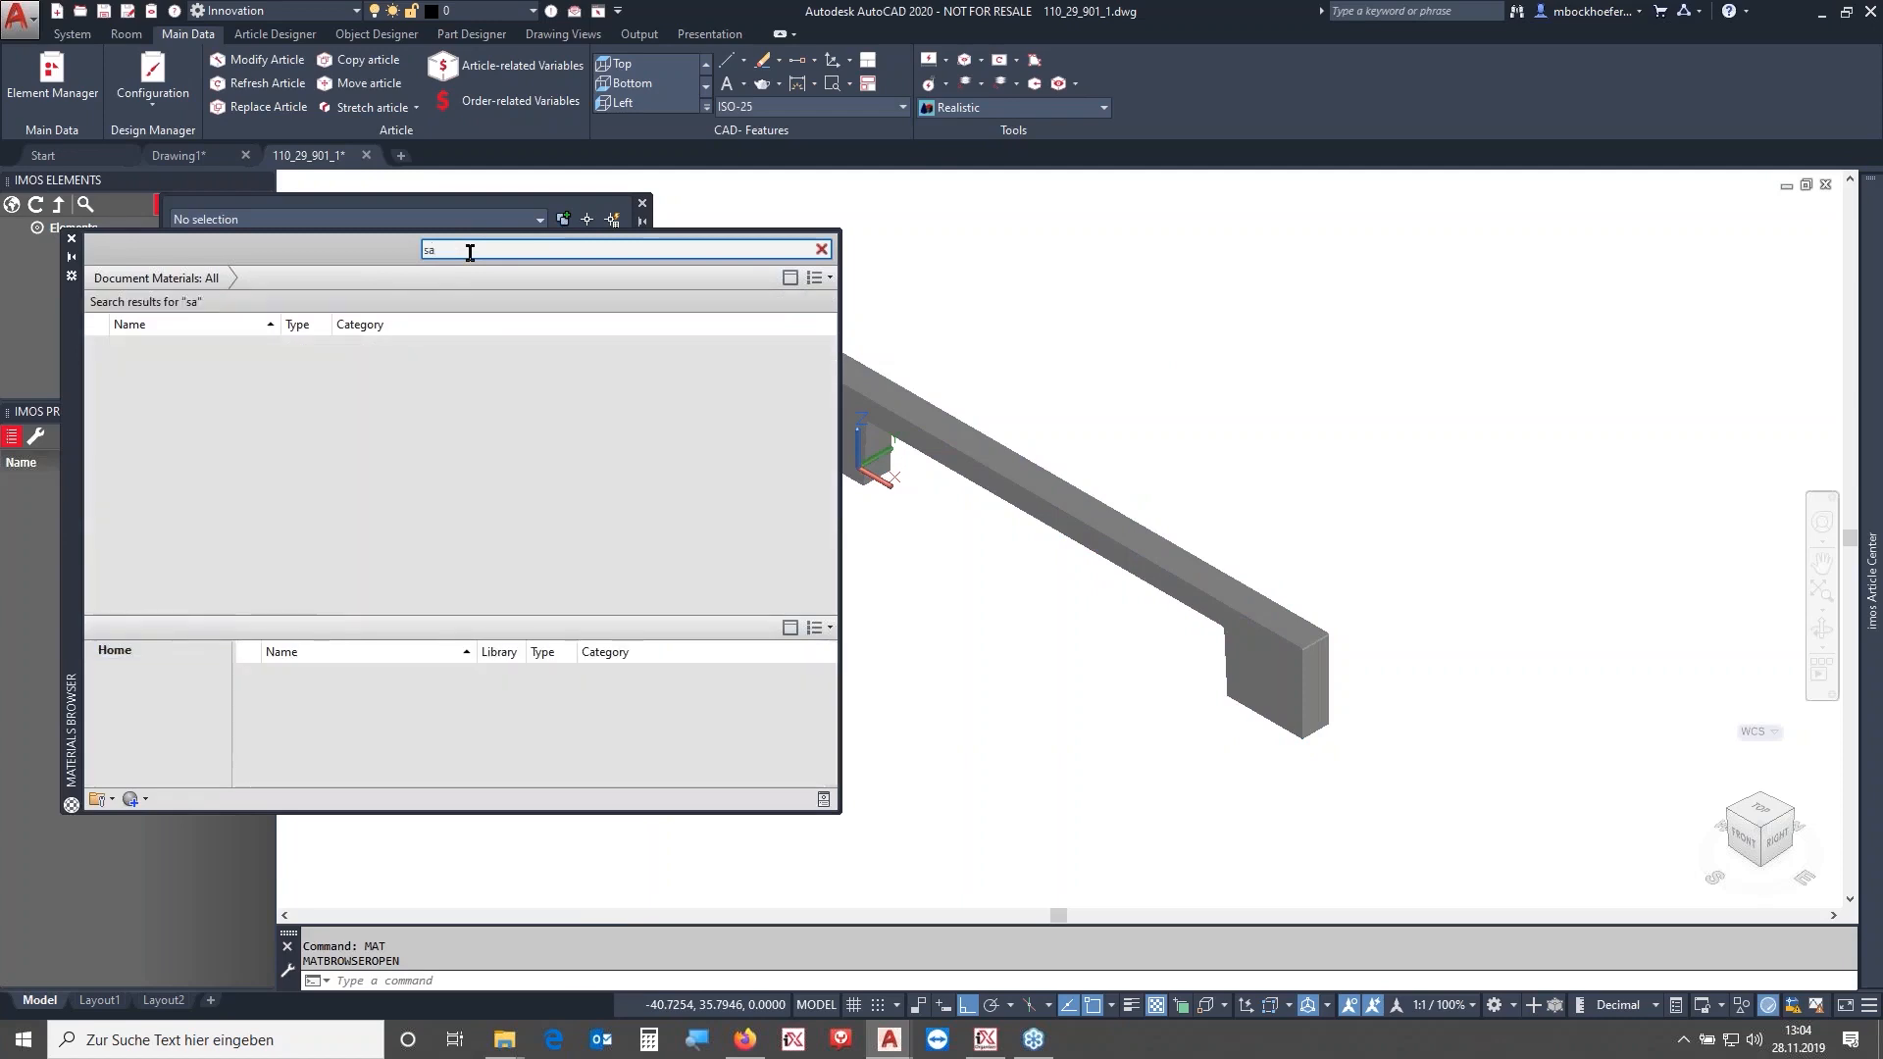
pyautogui.write('tin')
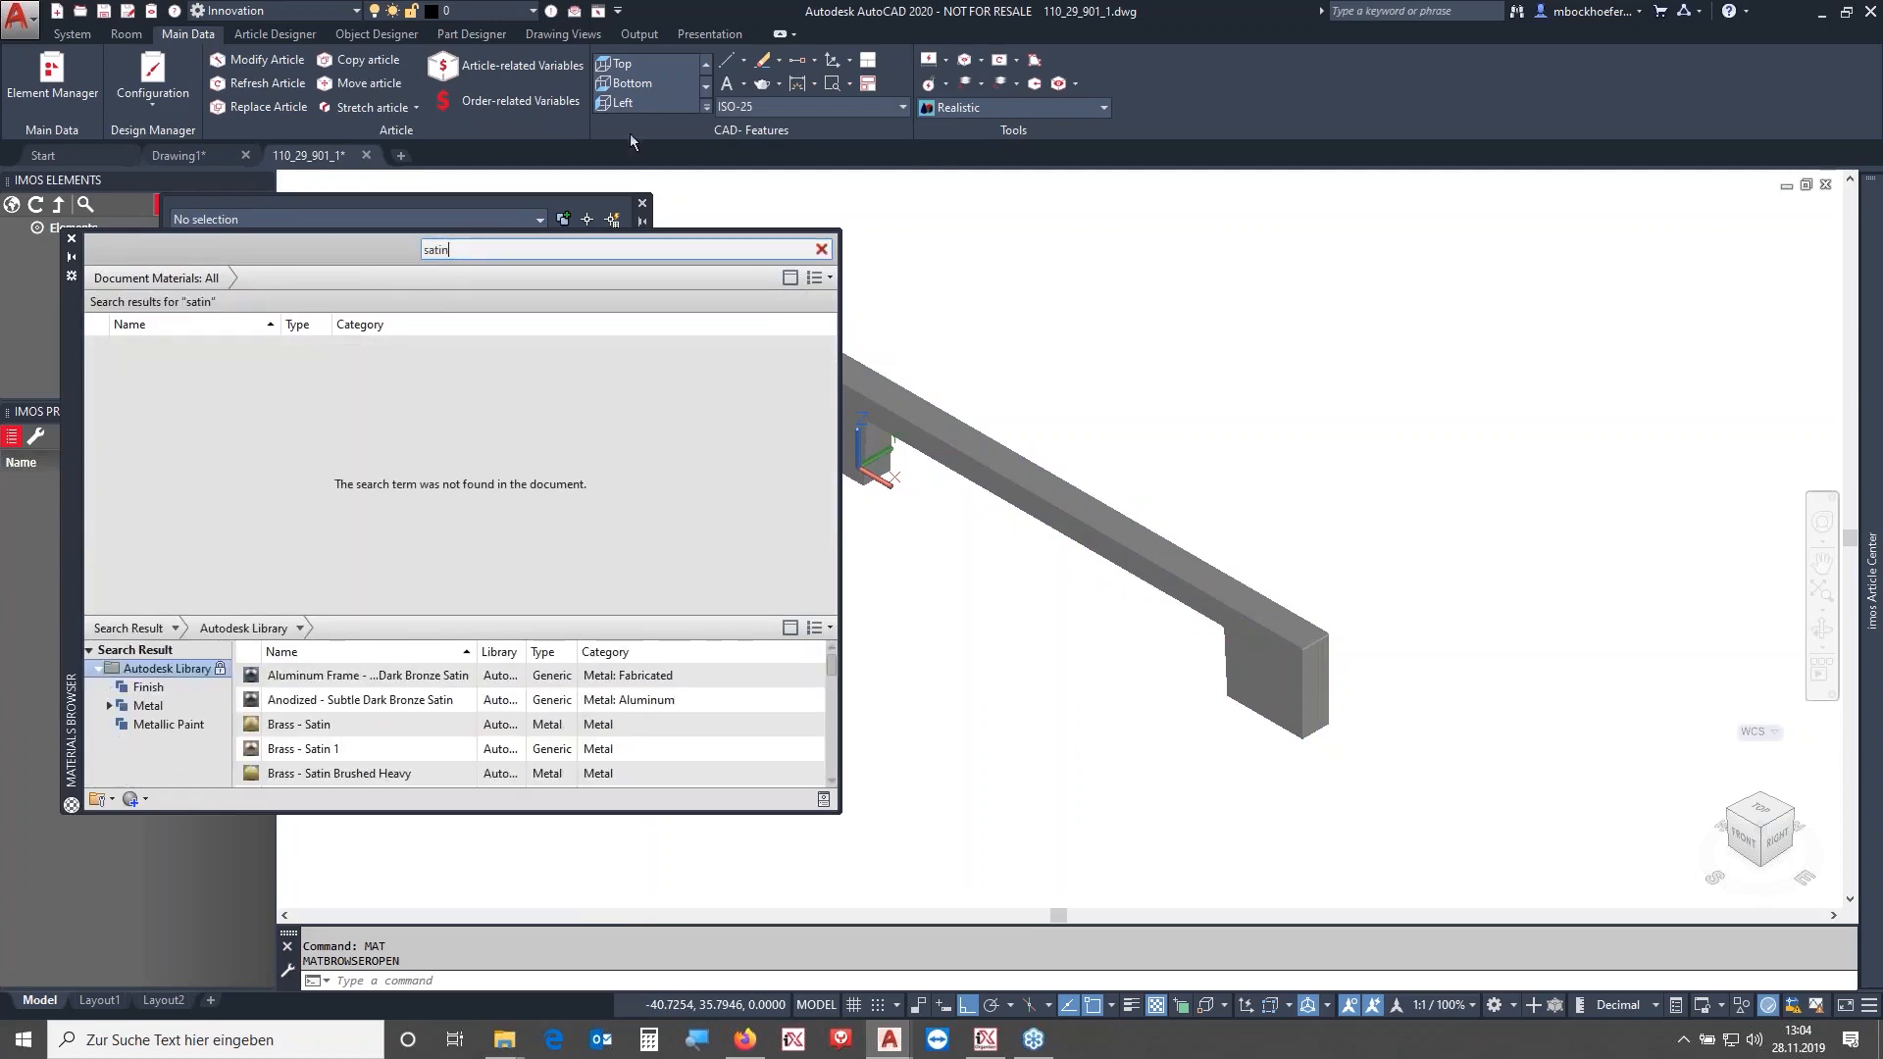
pyautogui.scroll(-5, 504, 745)
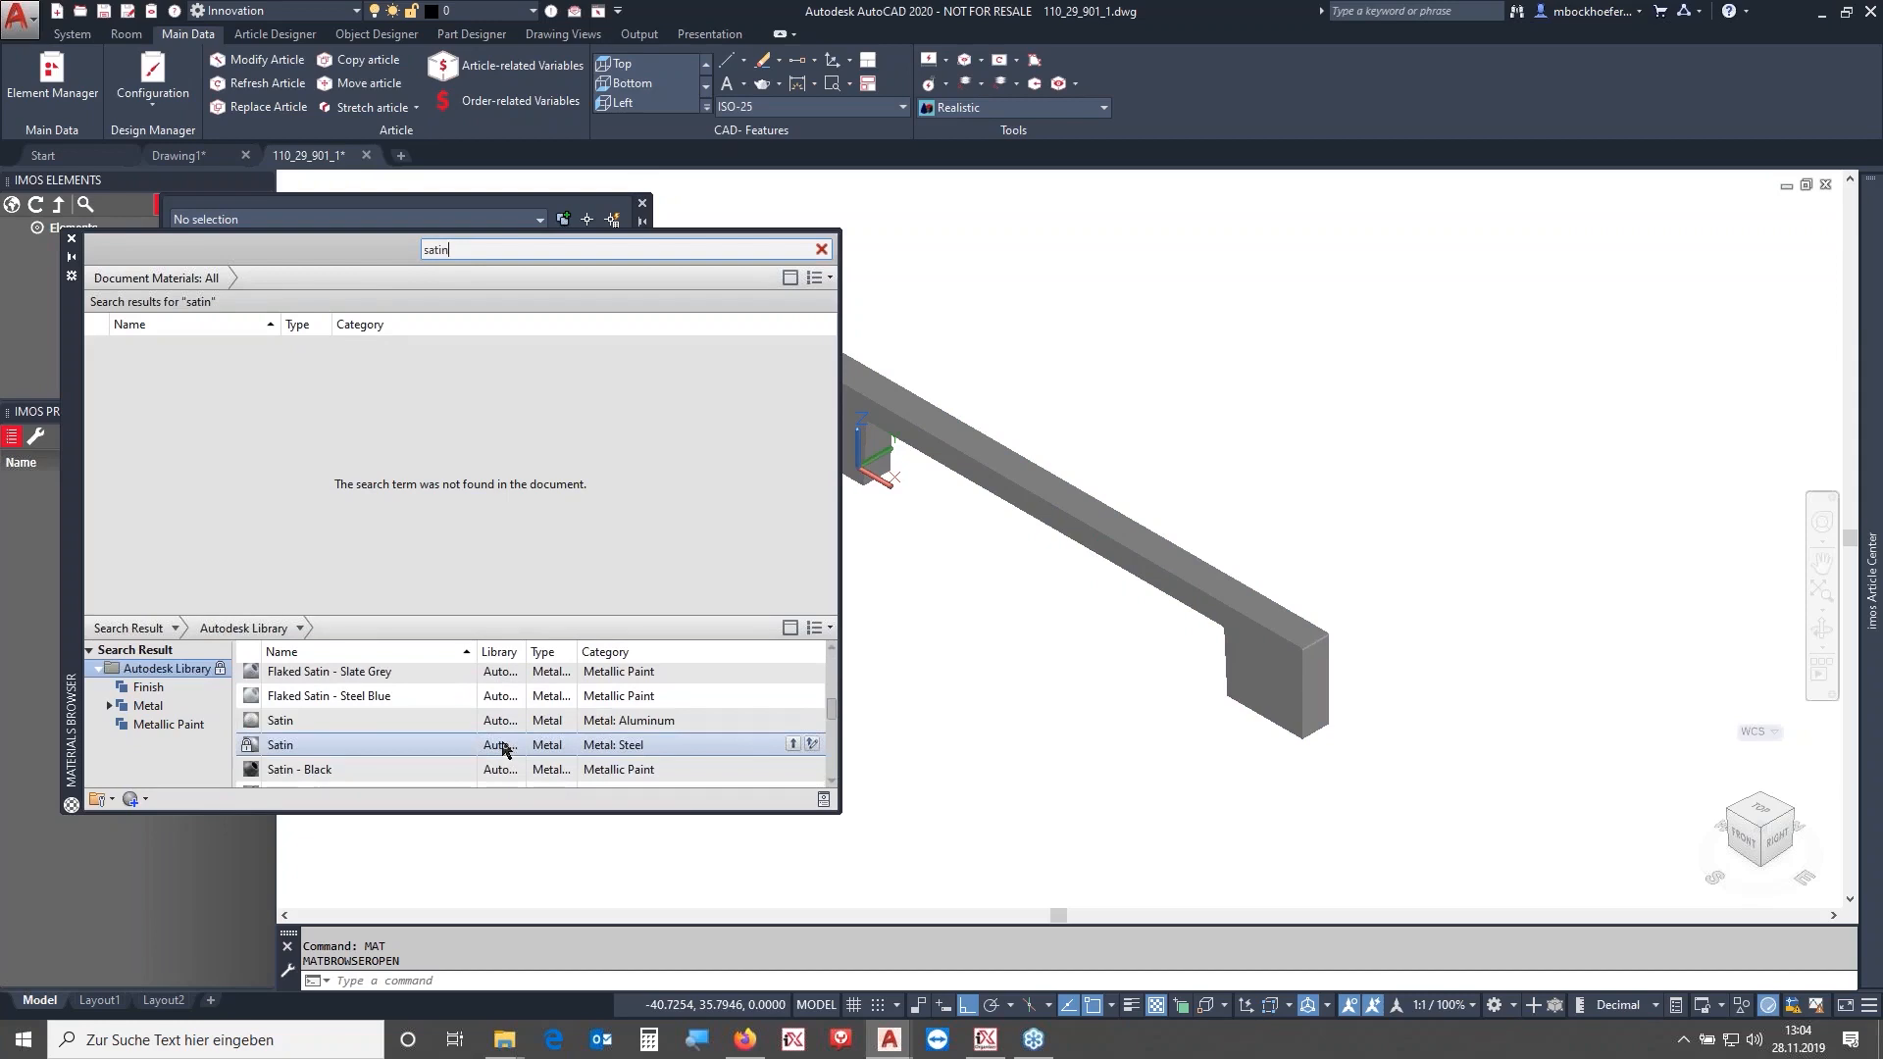
pyautogui.moveTo(331, 745); pyautogui.dragTo(320, 734)
pyautogui.moveTo(796, 644); pyautogui.dragTo(1103, 539)
pyautogui.moveTo(1036, 384); pyautogui.dragTo(1096, 422, button='middle')
pyautogui.click(628, 348)
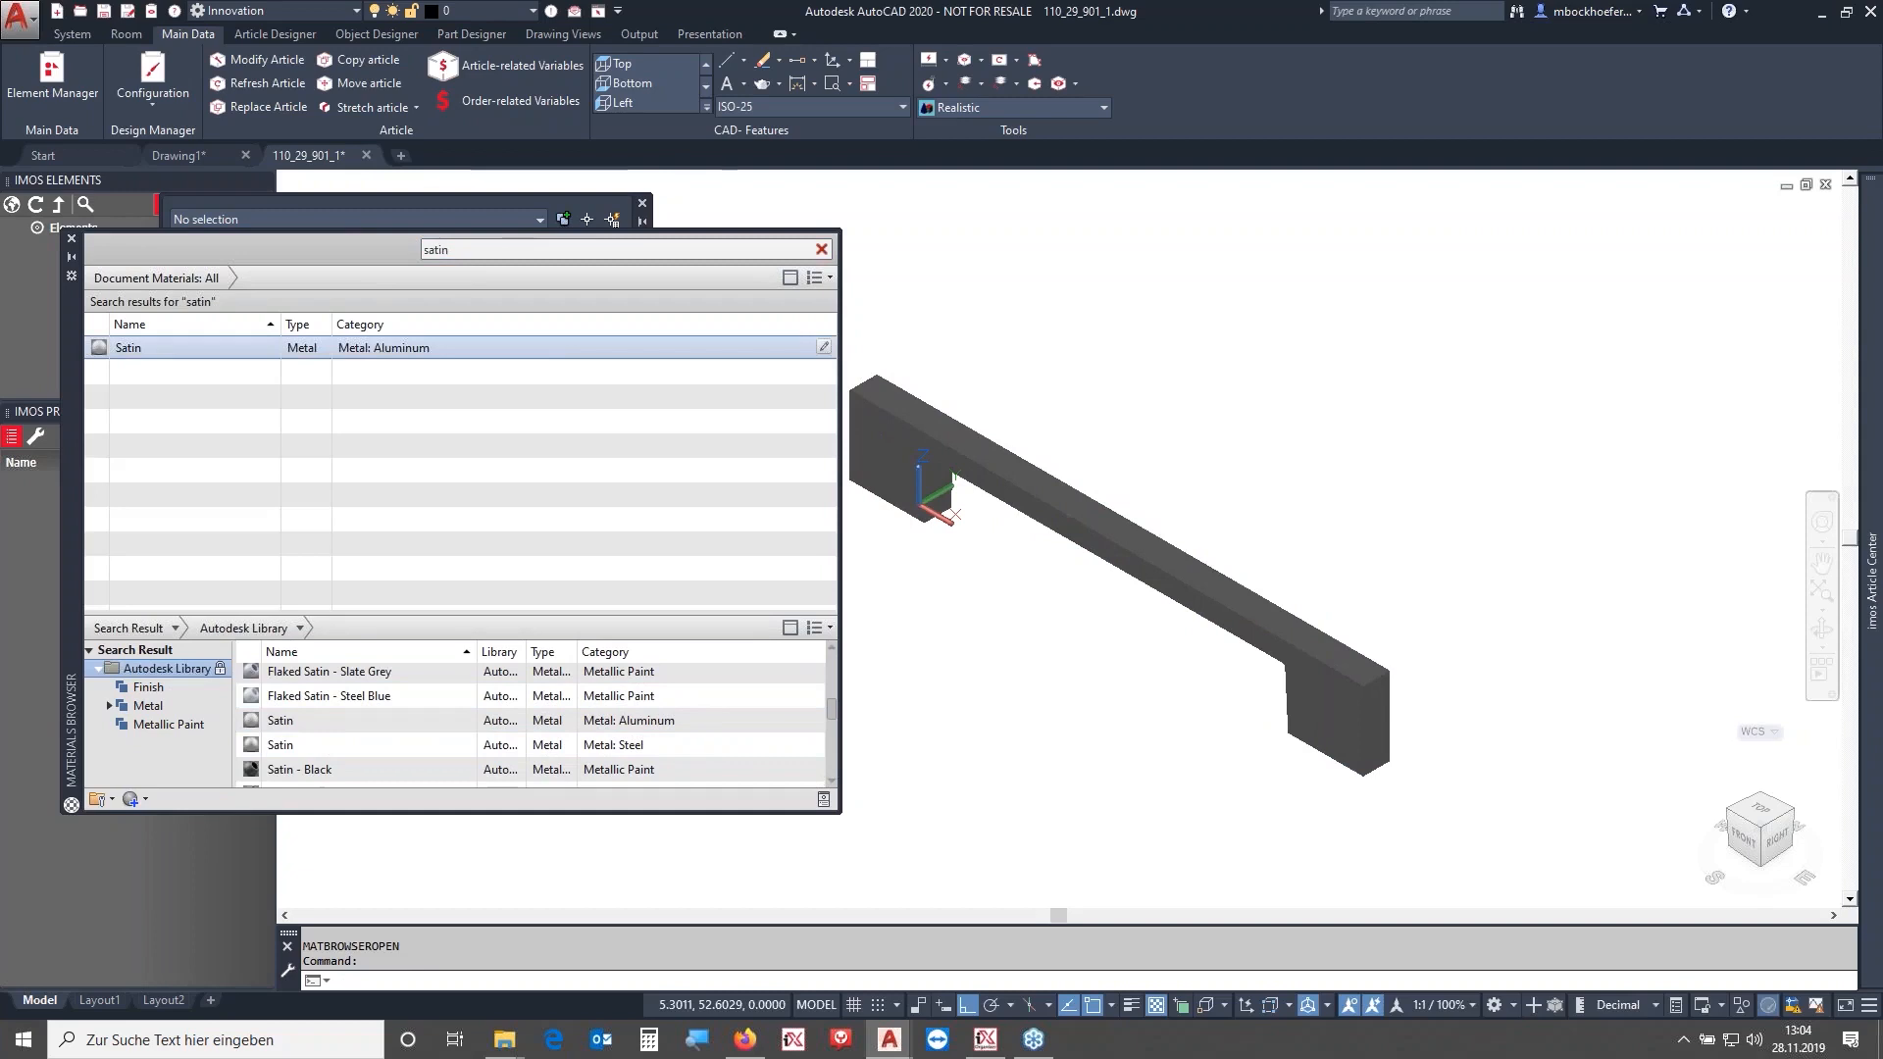
pyautogui.click(72, 238)
pyautogui.click(1037, 459)
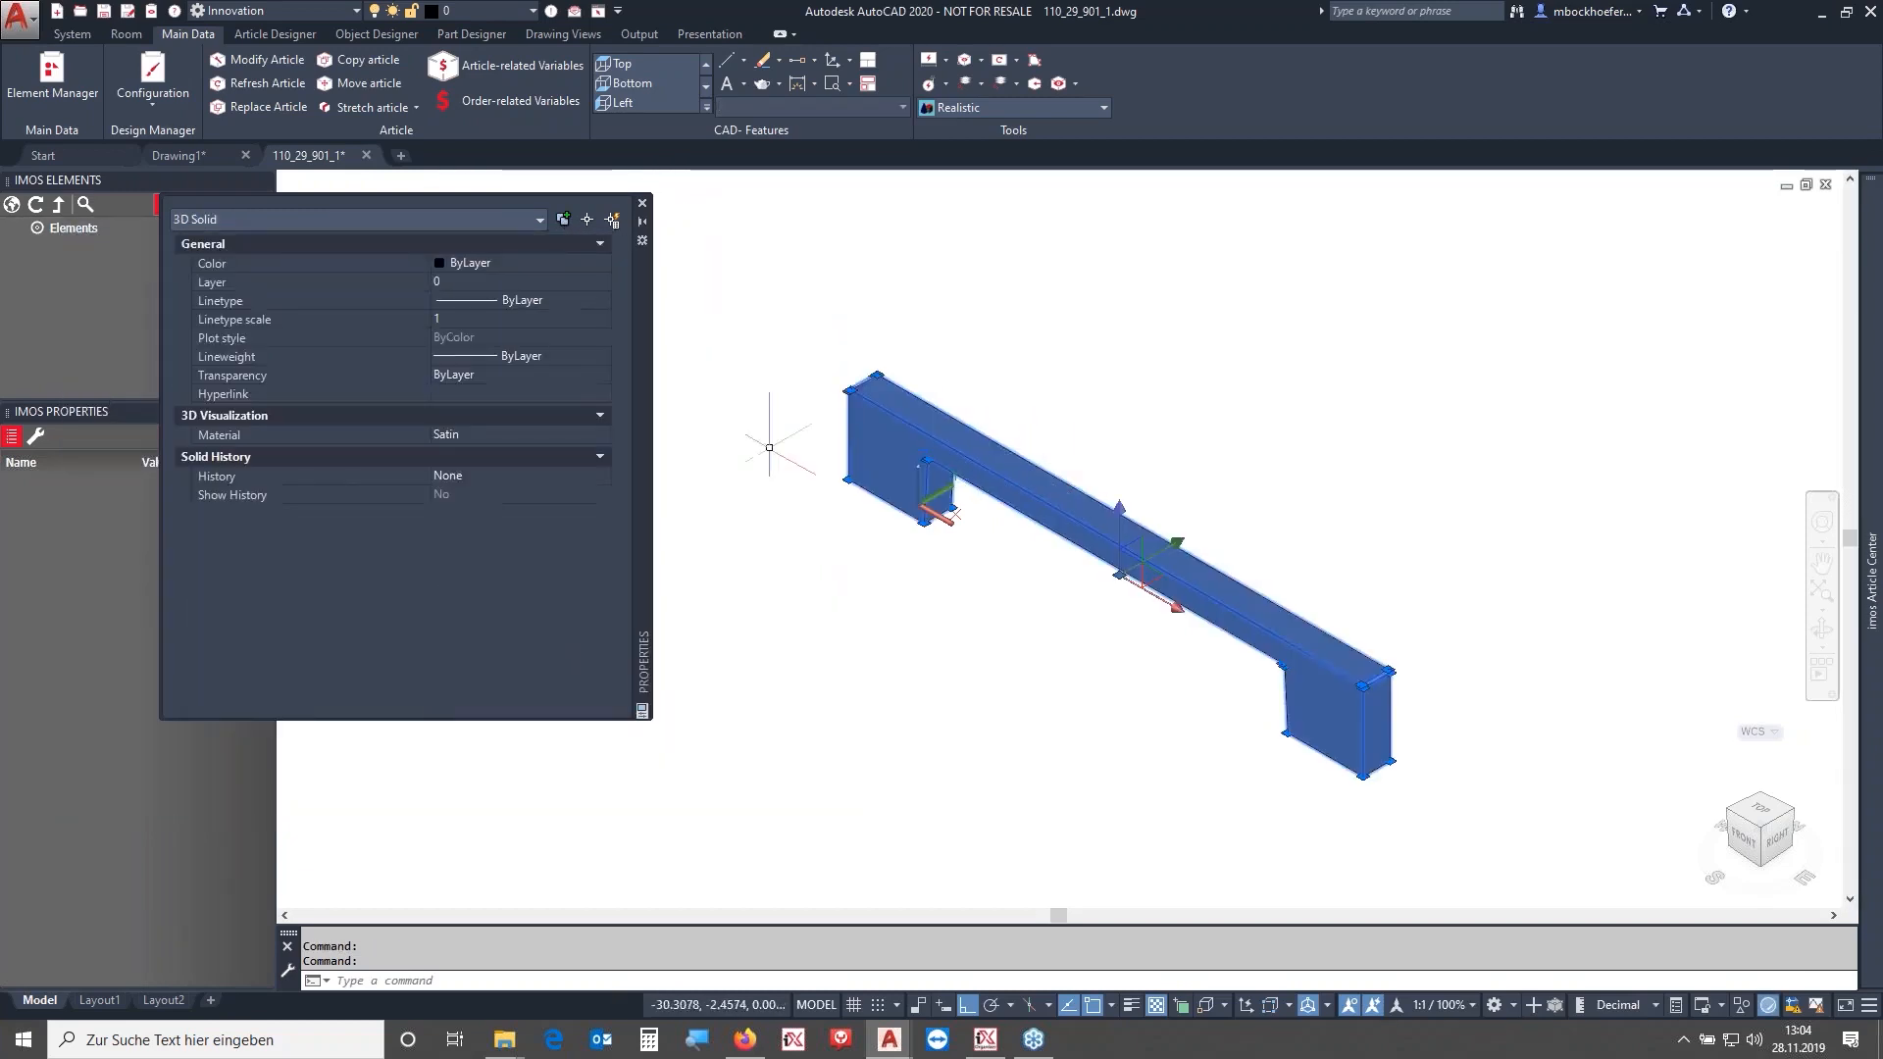
# - Set the handle solid's color to ByBlock, close the Properties palette and clear the selection
pyautogui.click(581, 283)
pyautogui.click(597, 267)
pyautogui.click(596, 267)
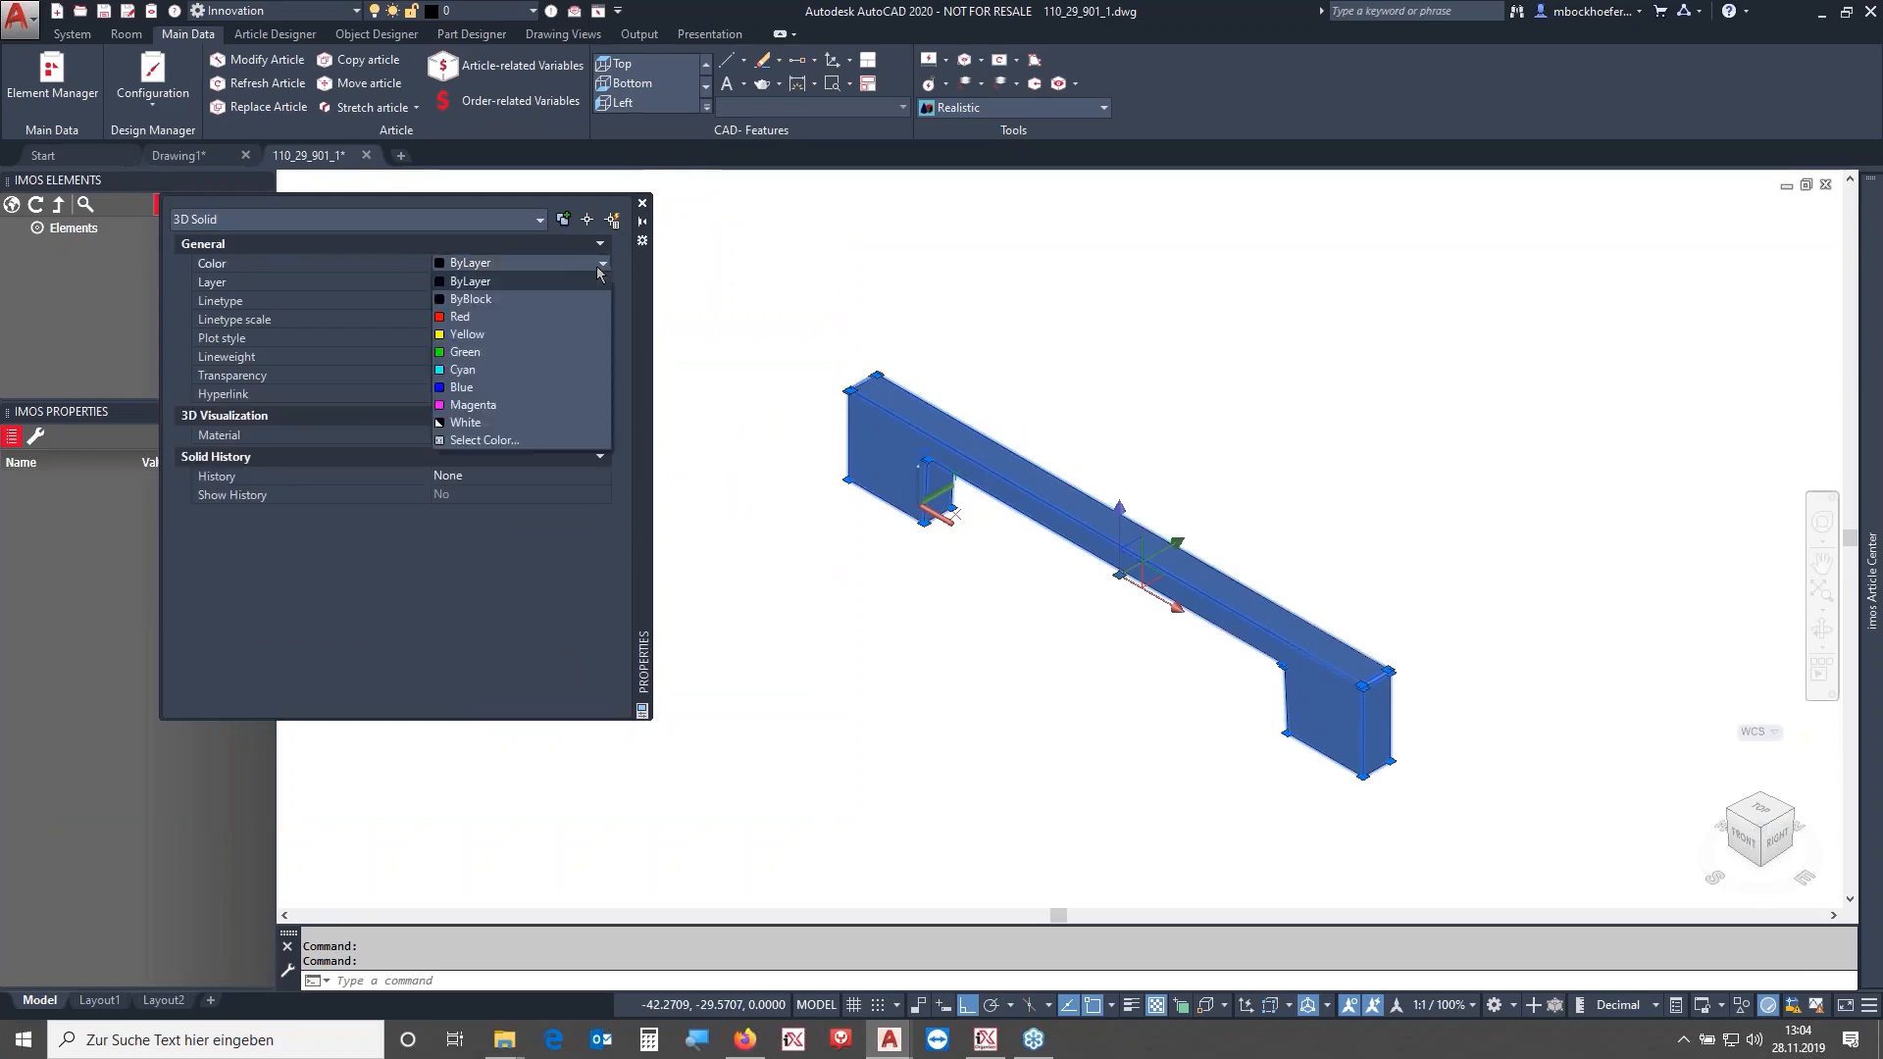
pyautogui.click(520, 298)
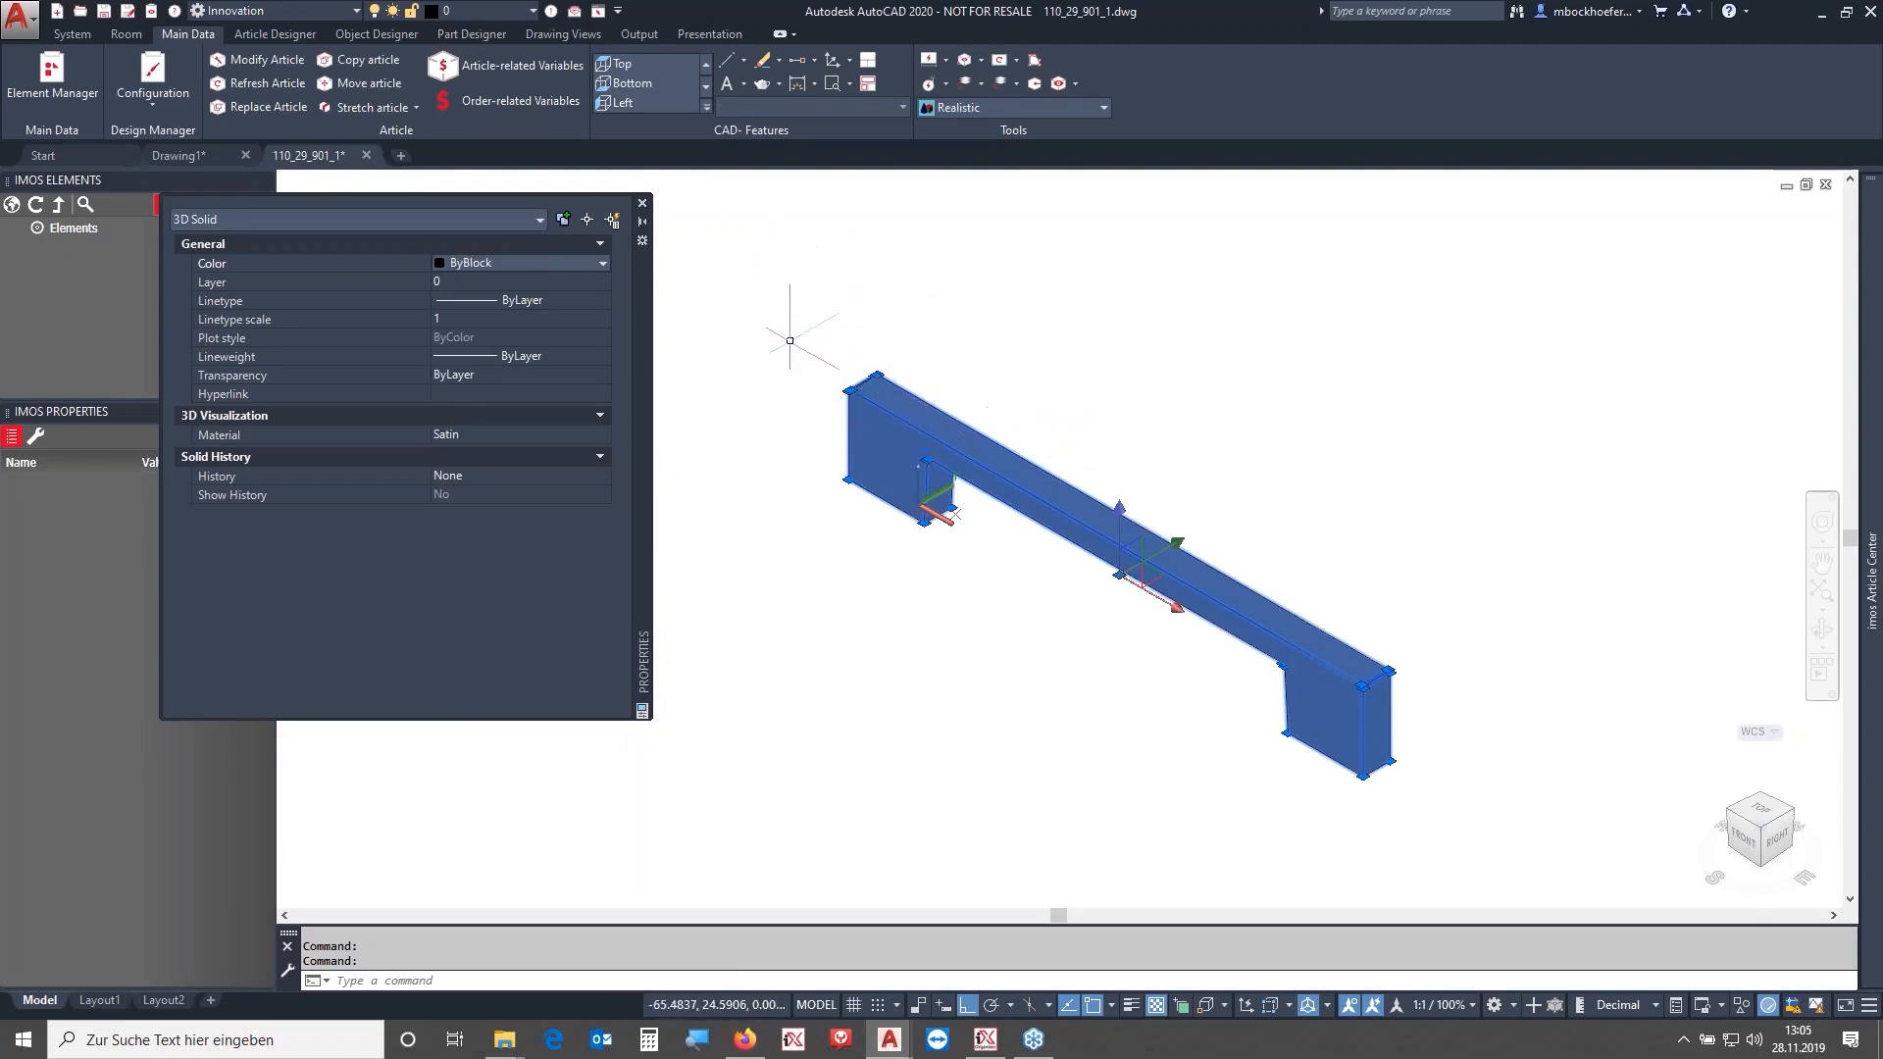
pyautogui.click(642, 204)
pyautogui.press('Escape')
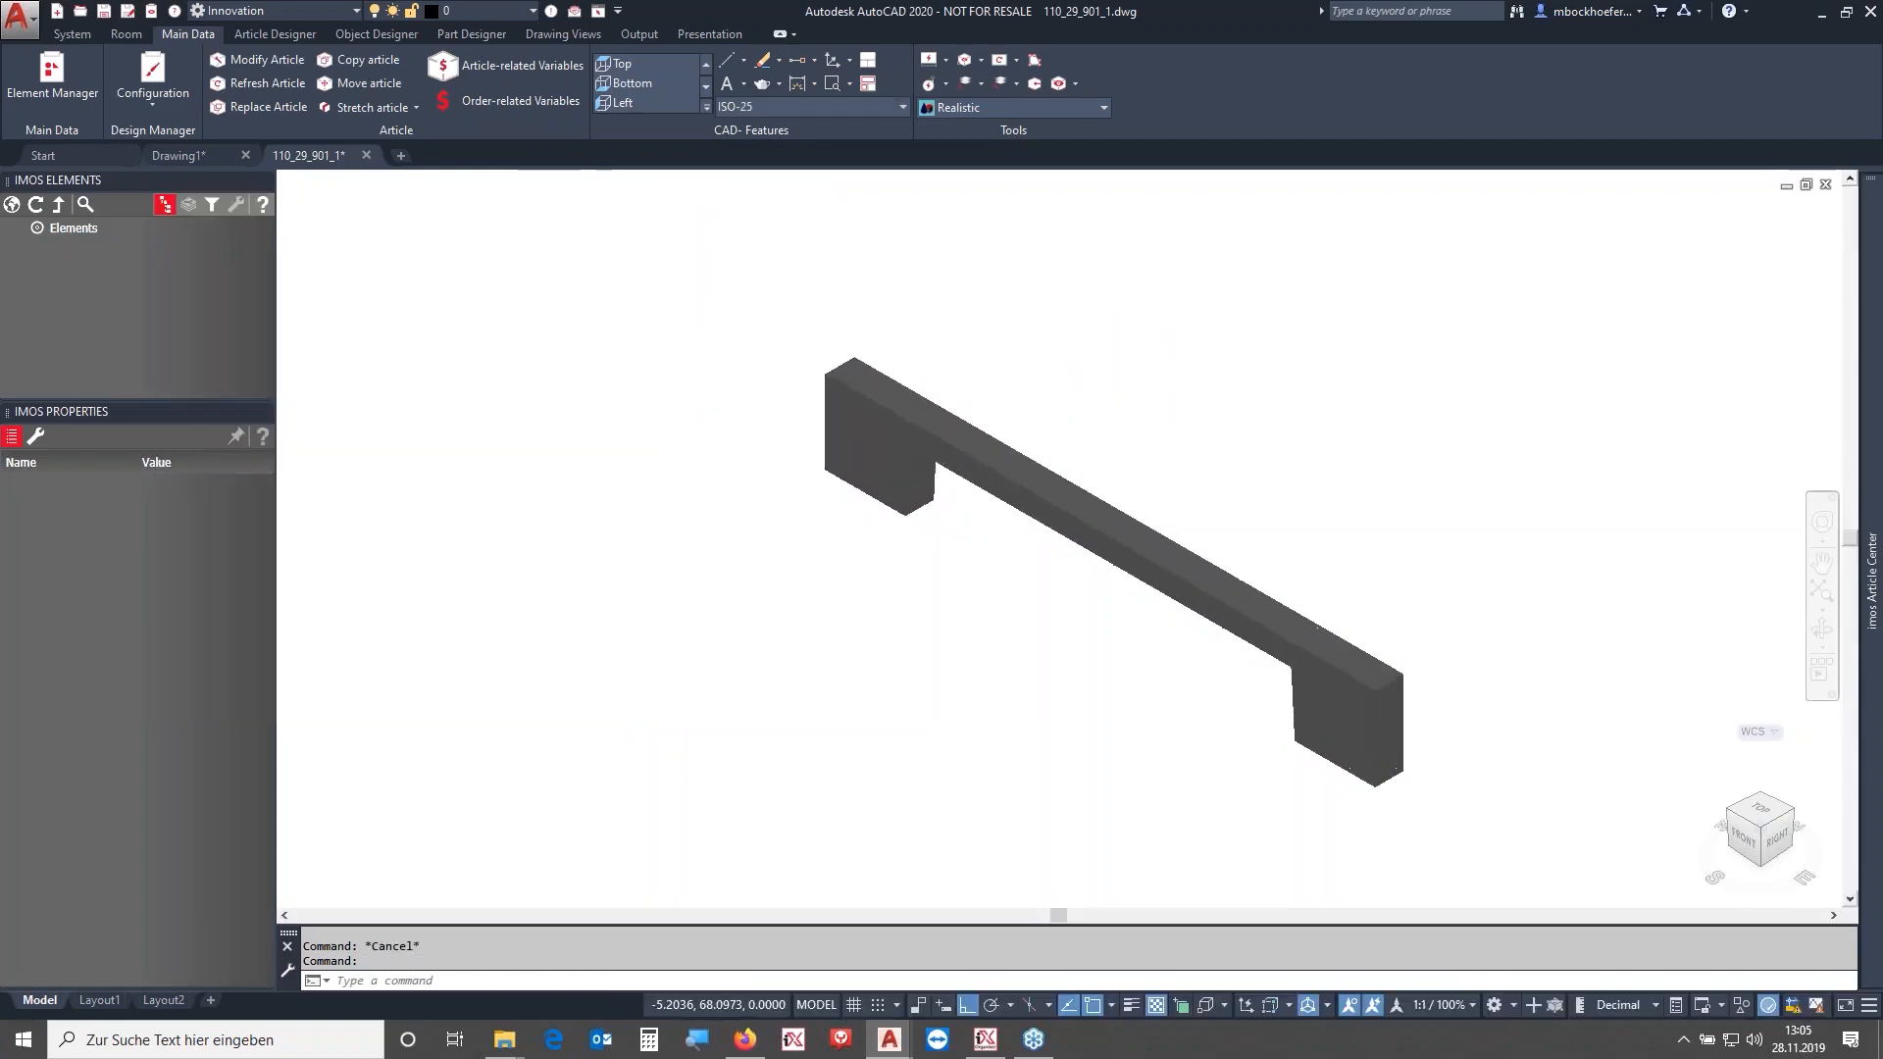
pyautogui.middleClick(1079, 376)
pyautogui.middleClick(1079, 376)
pyautogui.click(1761, 828)
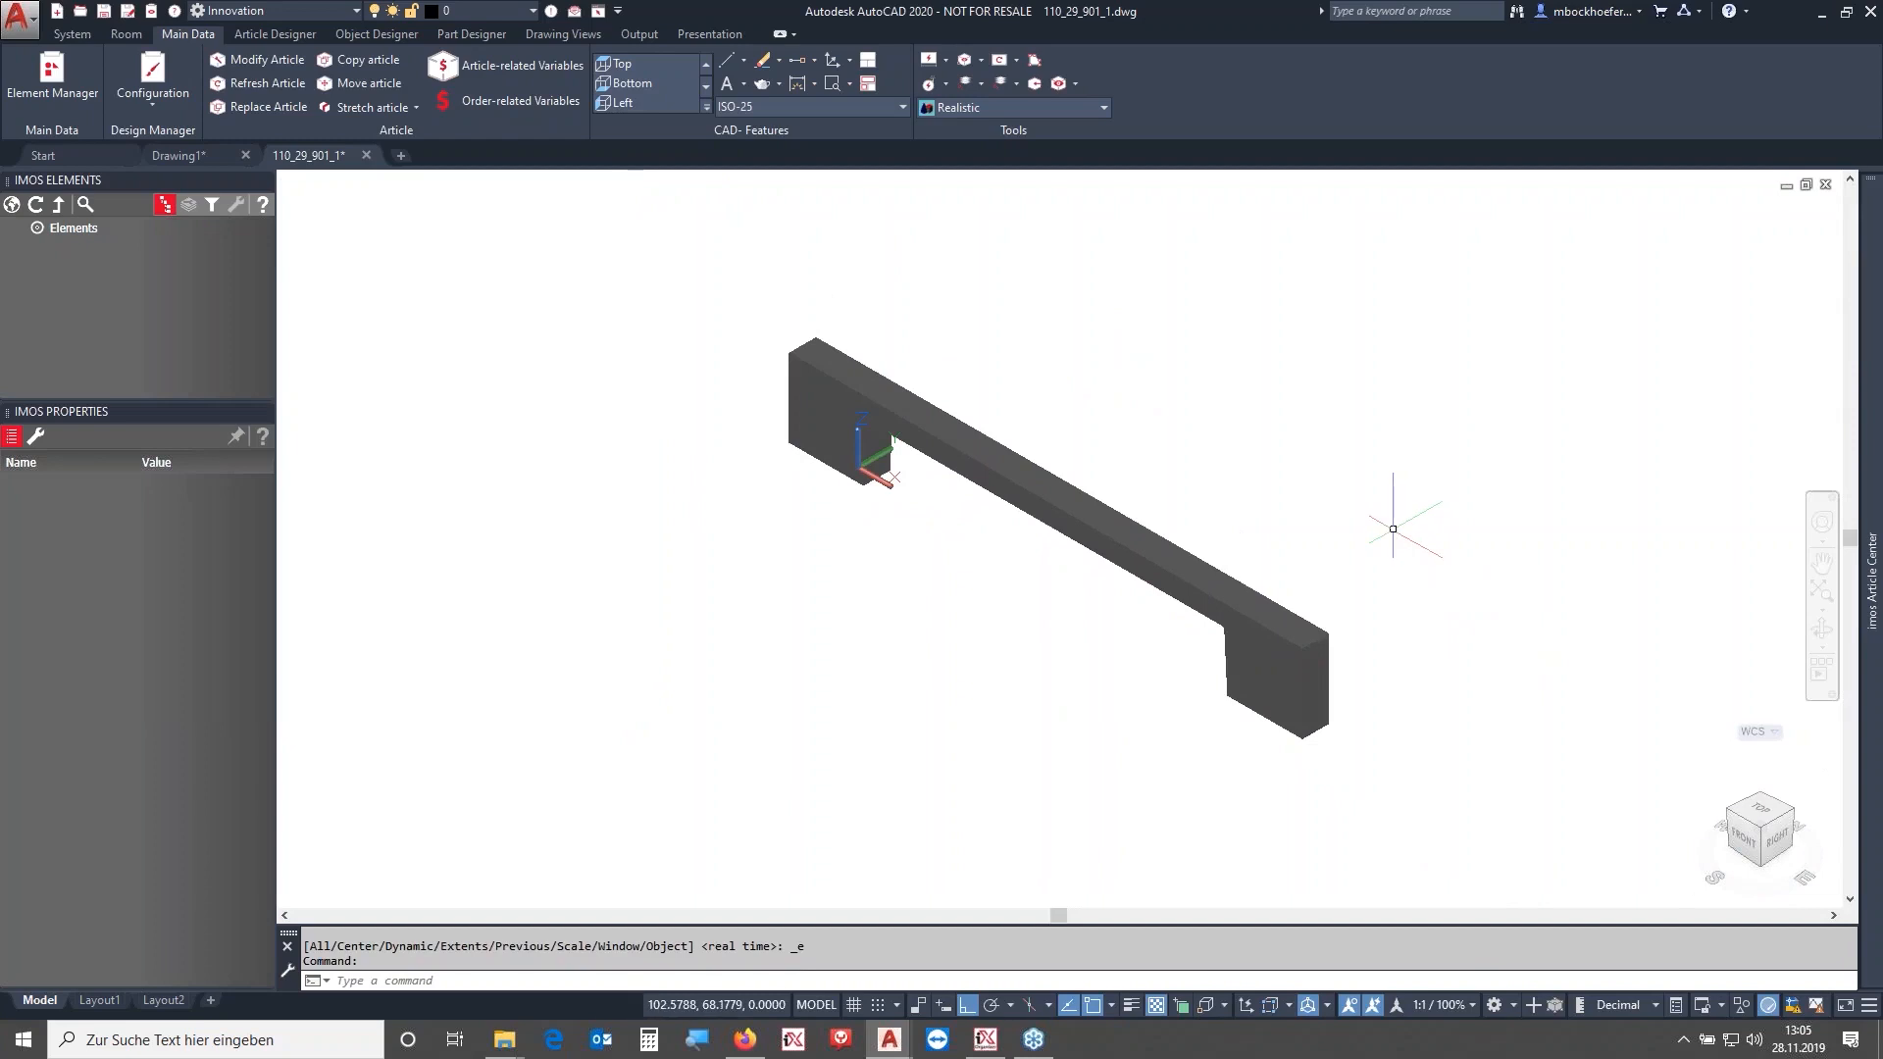
pyautogui.write('purge')
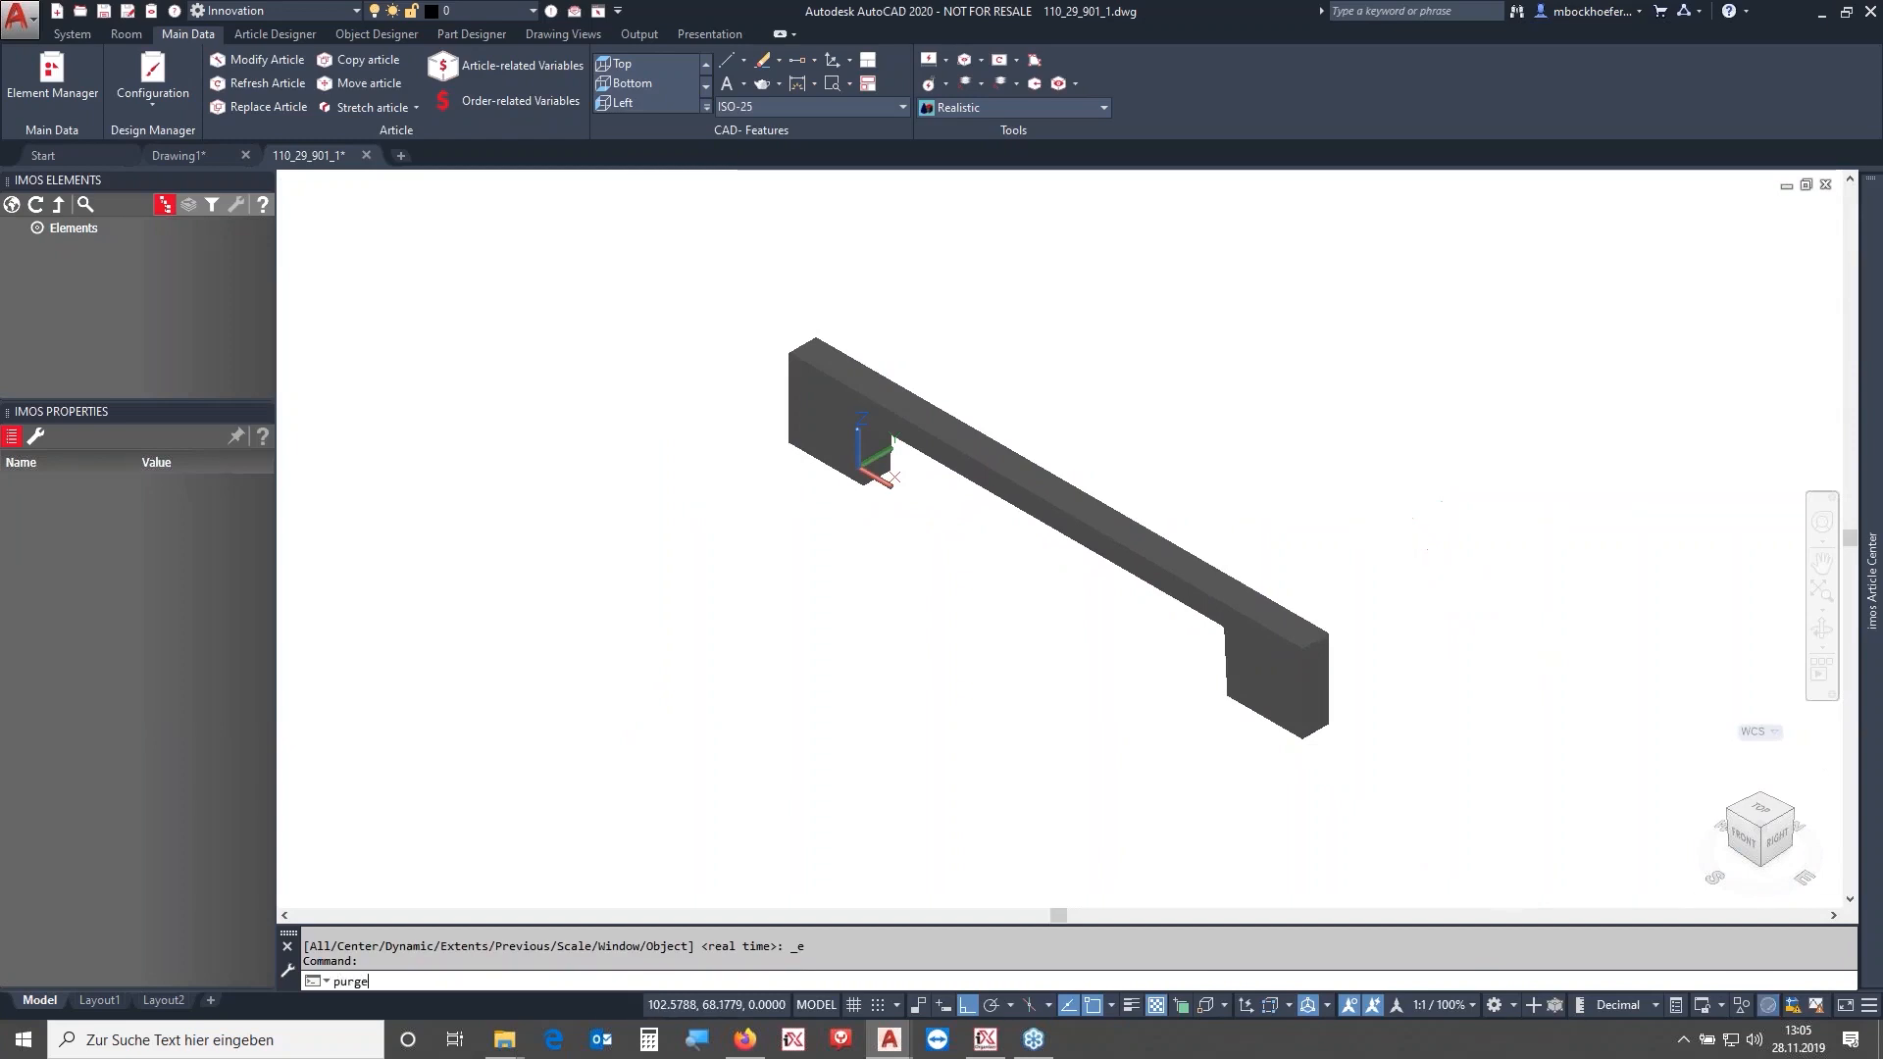
pyautogui.press('Return')
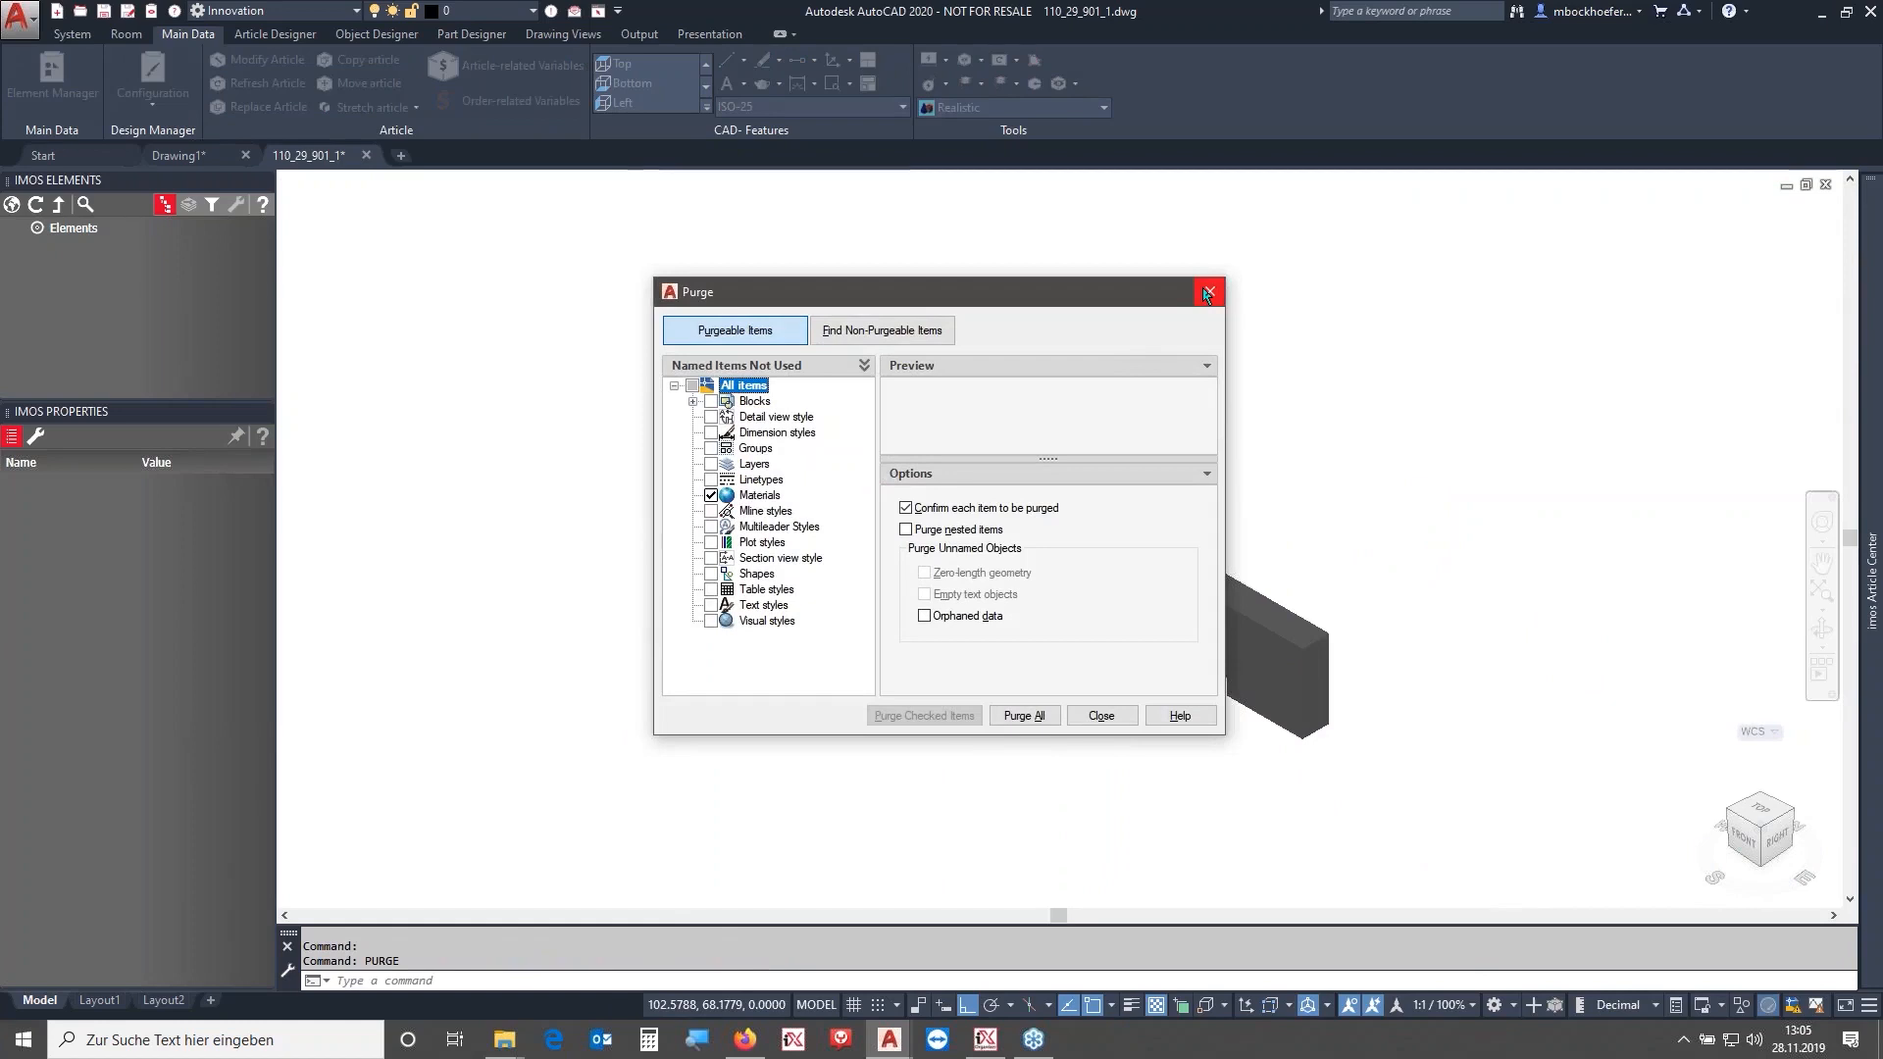
pyautogui.click(1208, 292)
pyautogui.click(901, 108)
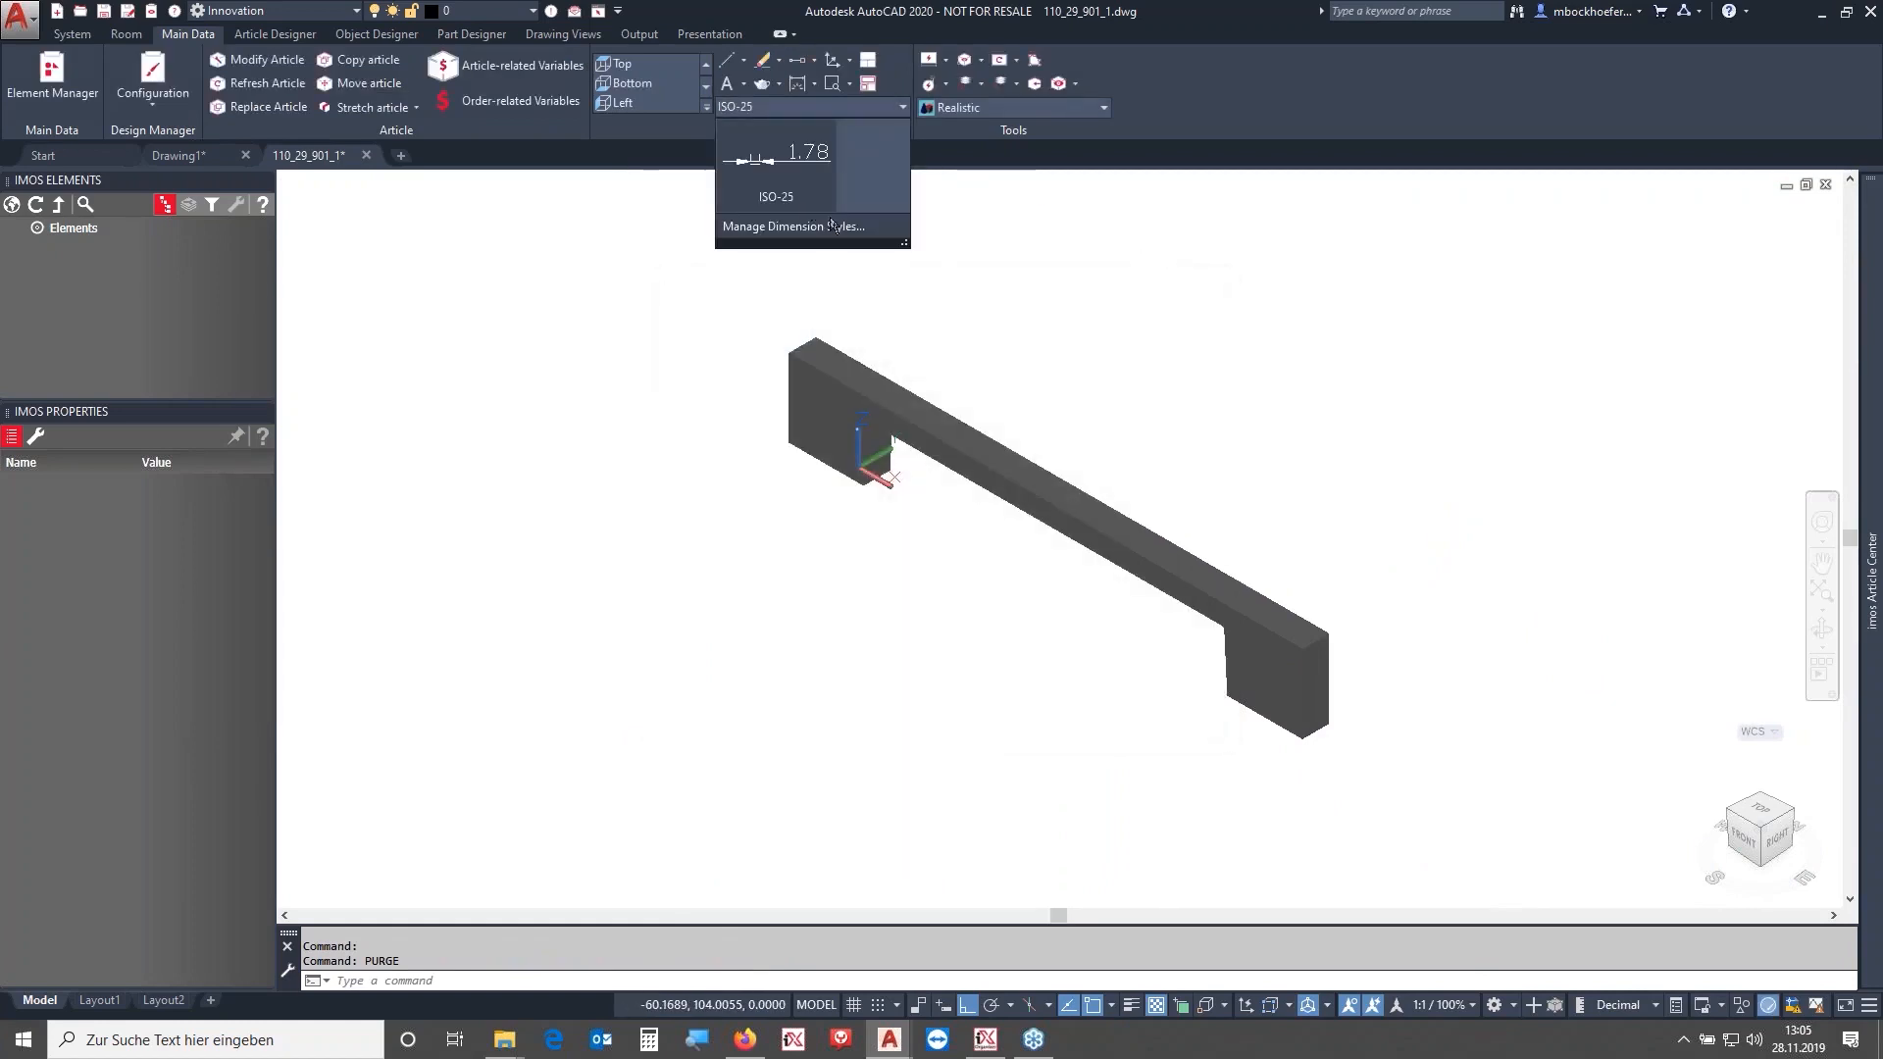
# - Run PURGE and purge all unused items, including the leftover blocks, then close the Purge dialog
pyautogui.write('purge')
pyautogui.press('Return')
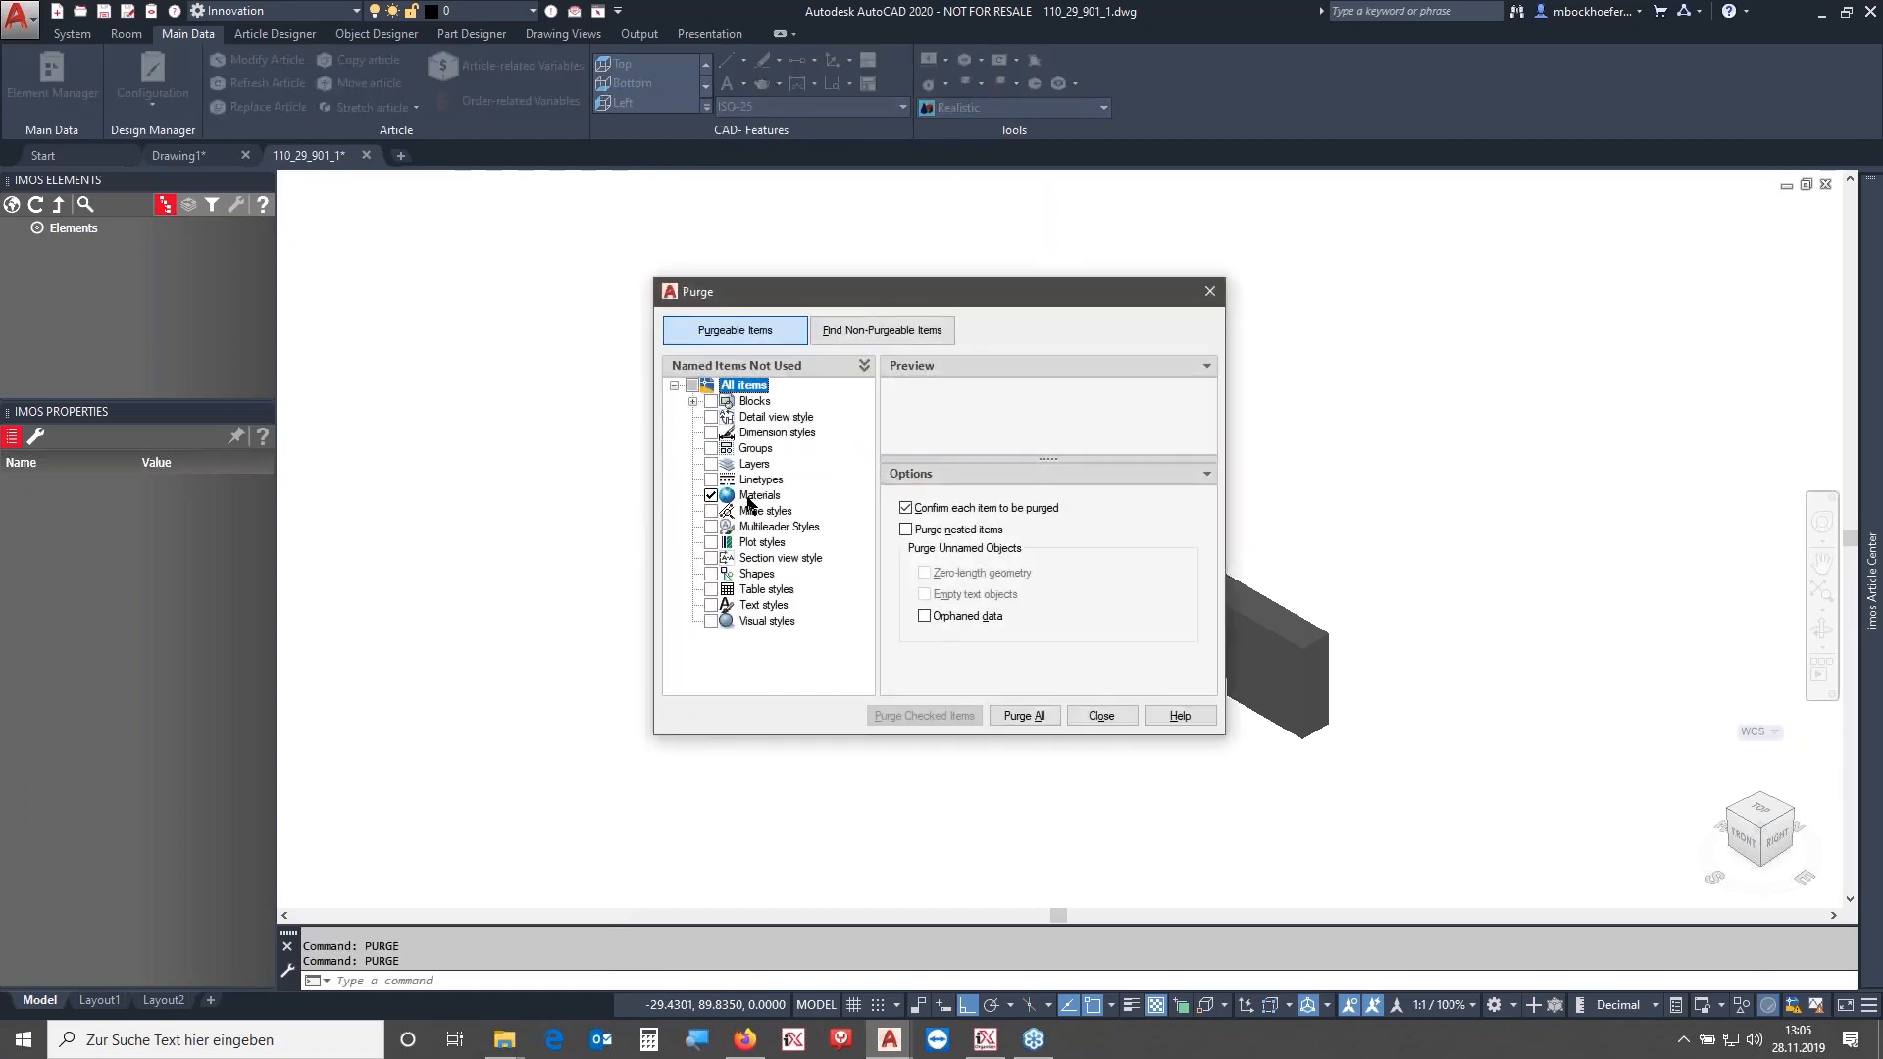
pyautogui.click(693, 401)
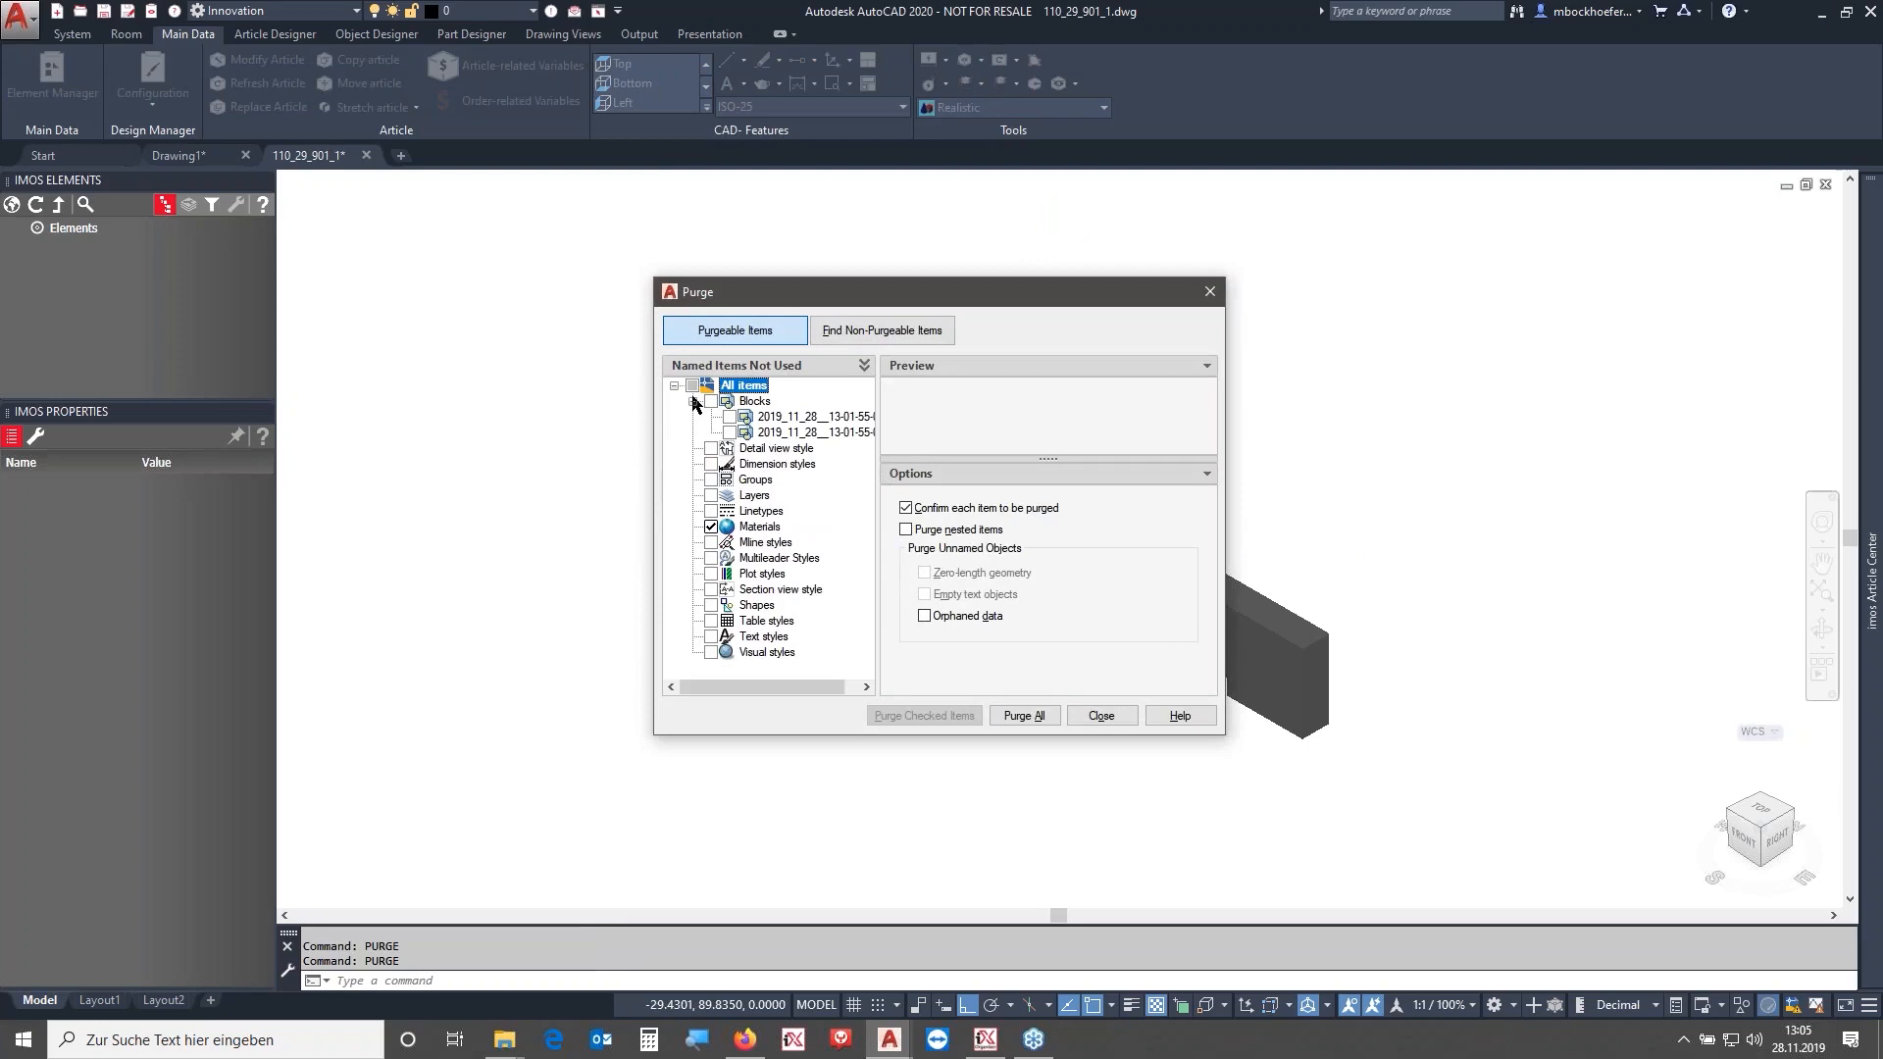
pyautogui.click(693, 401)
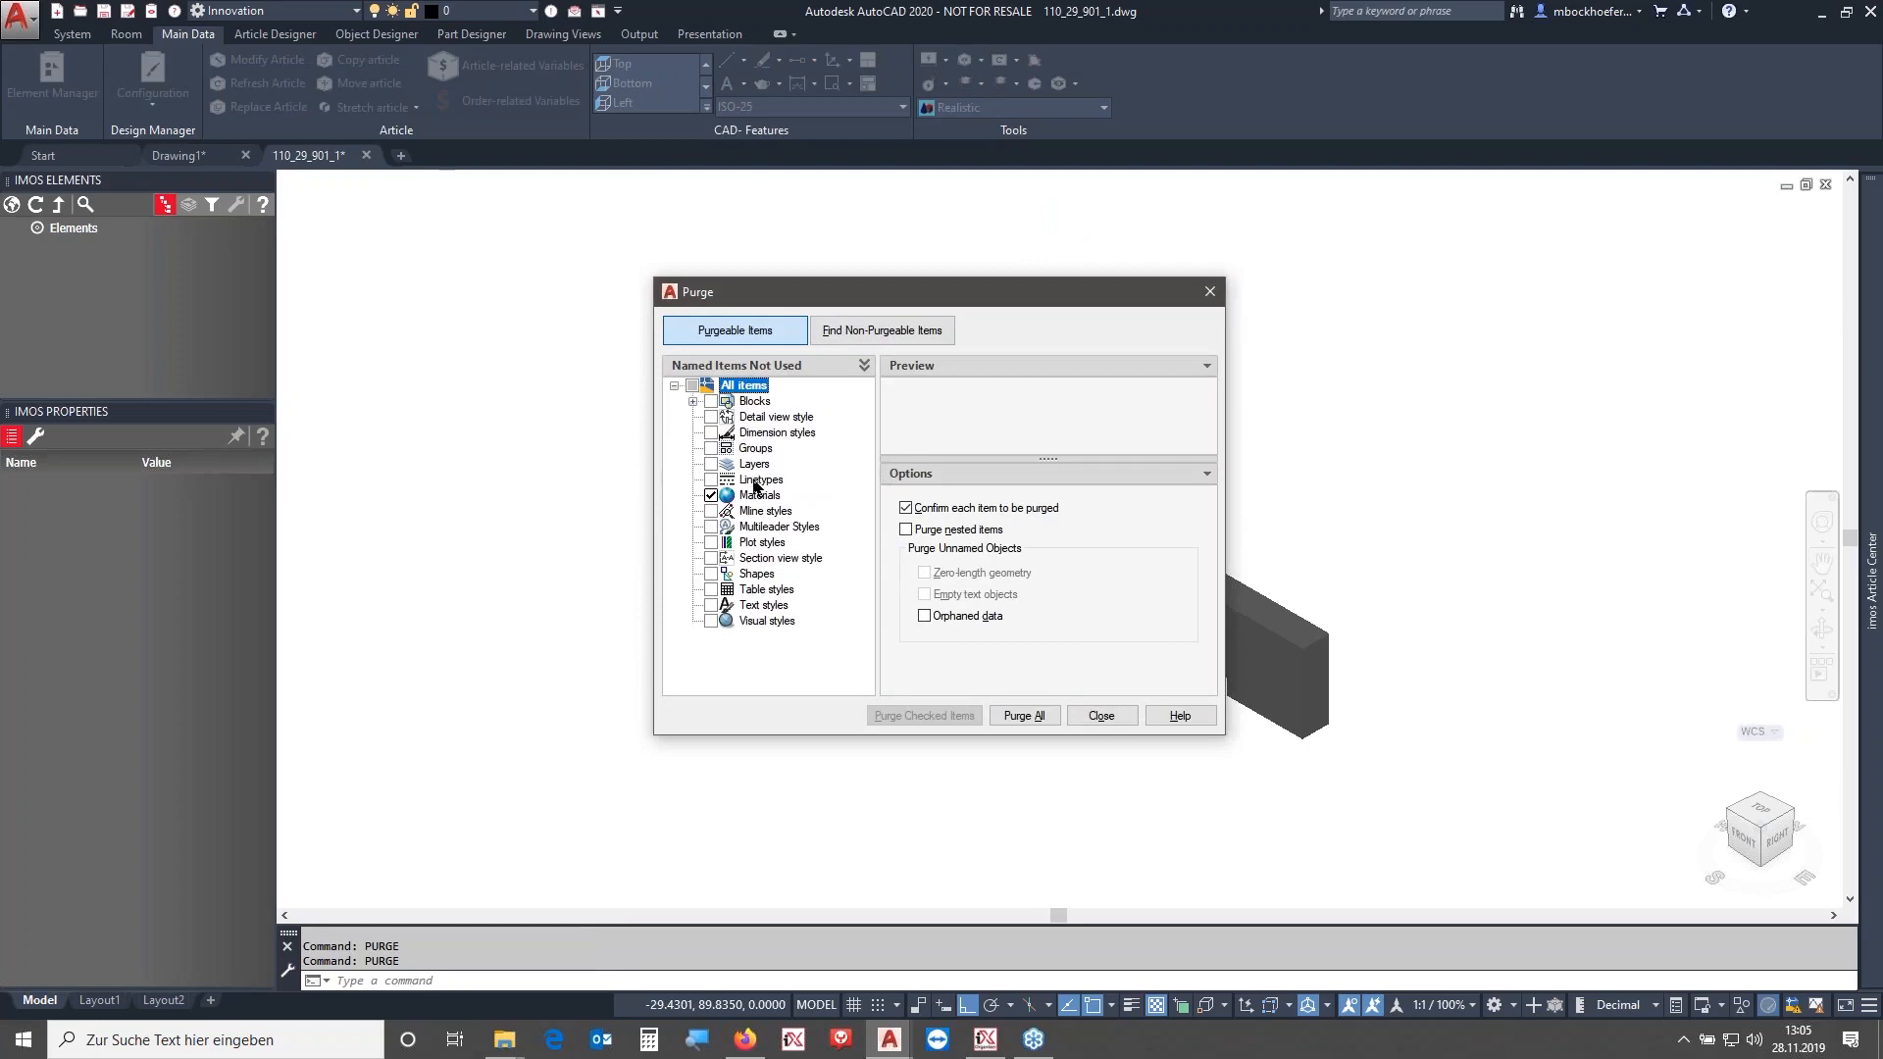
pyautogui.click(1023, 717)
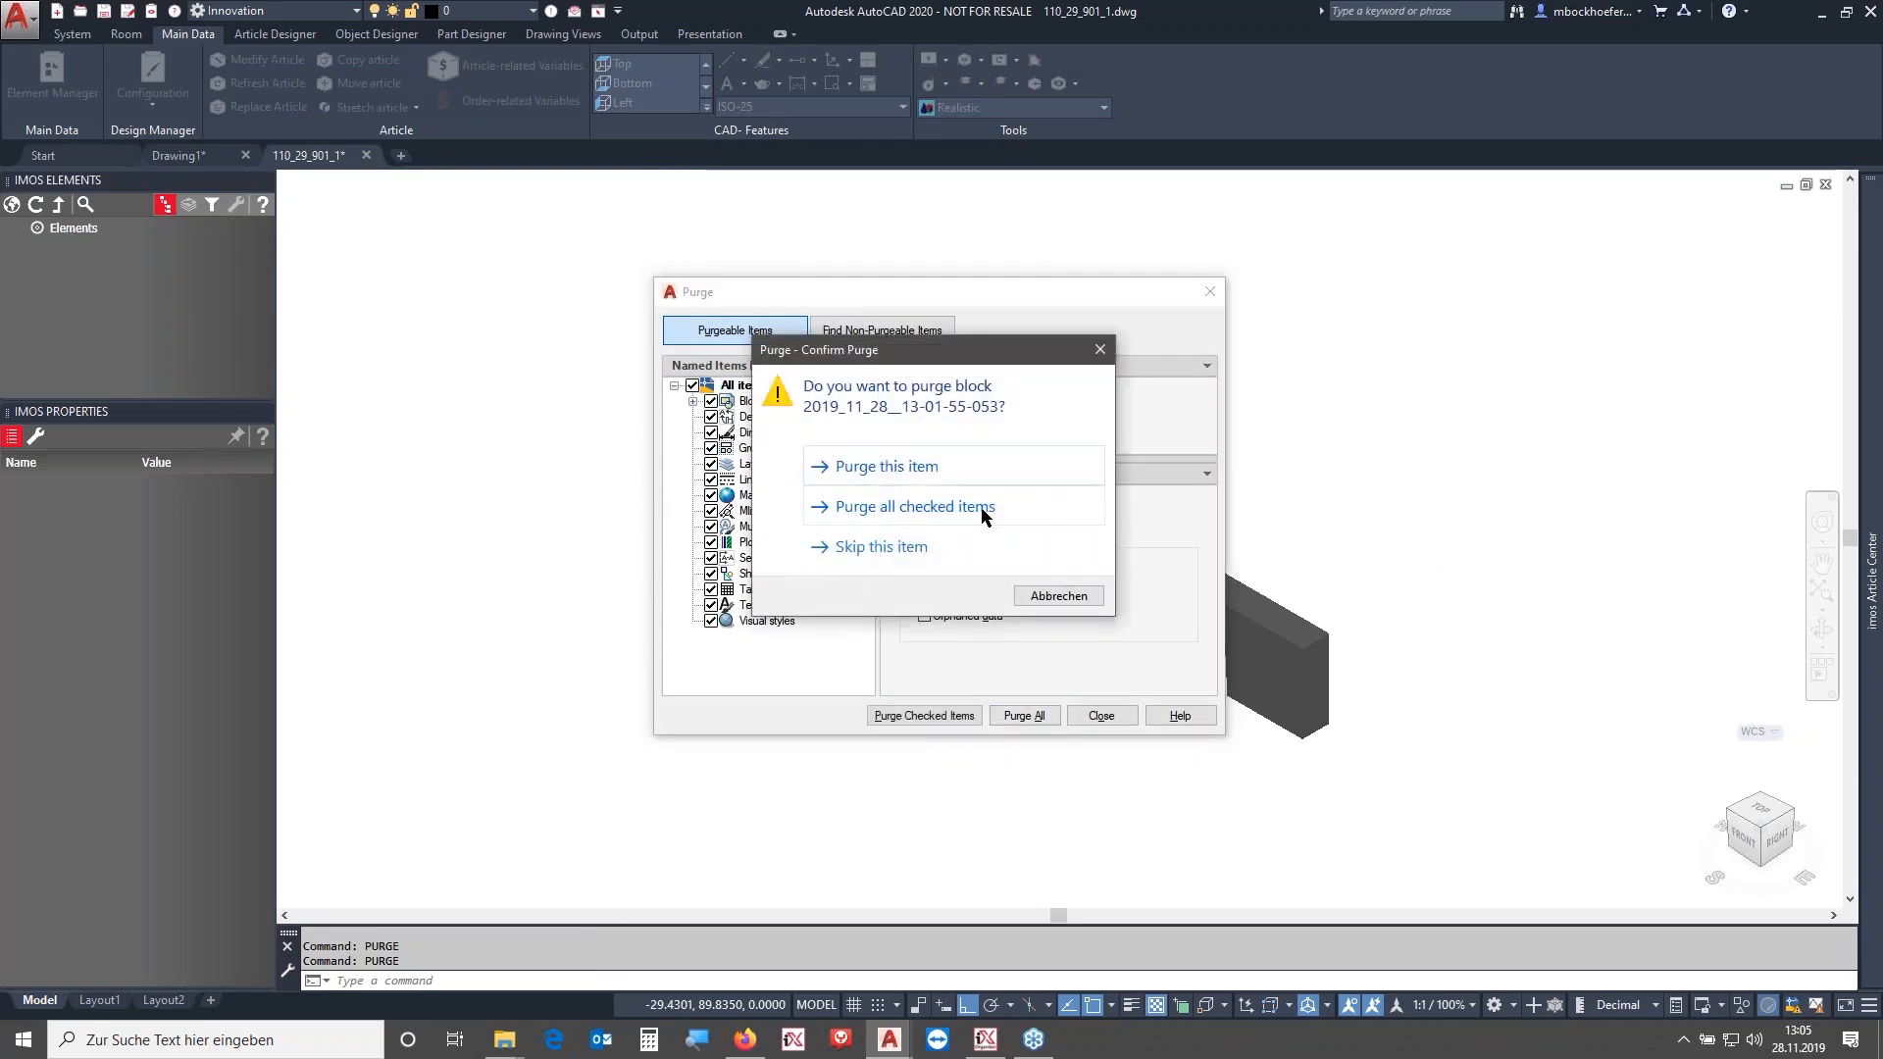
pyautogui.click(983, 510)
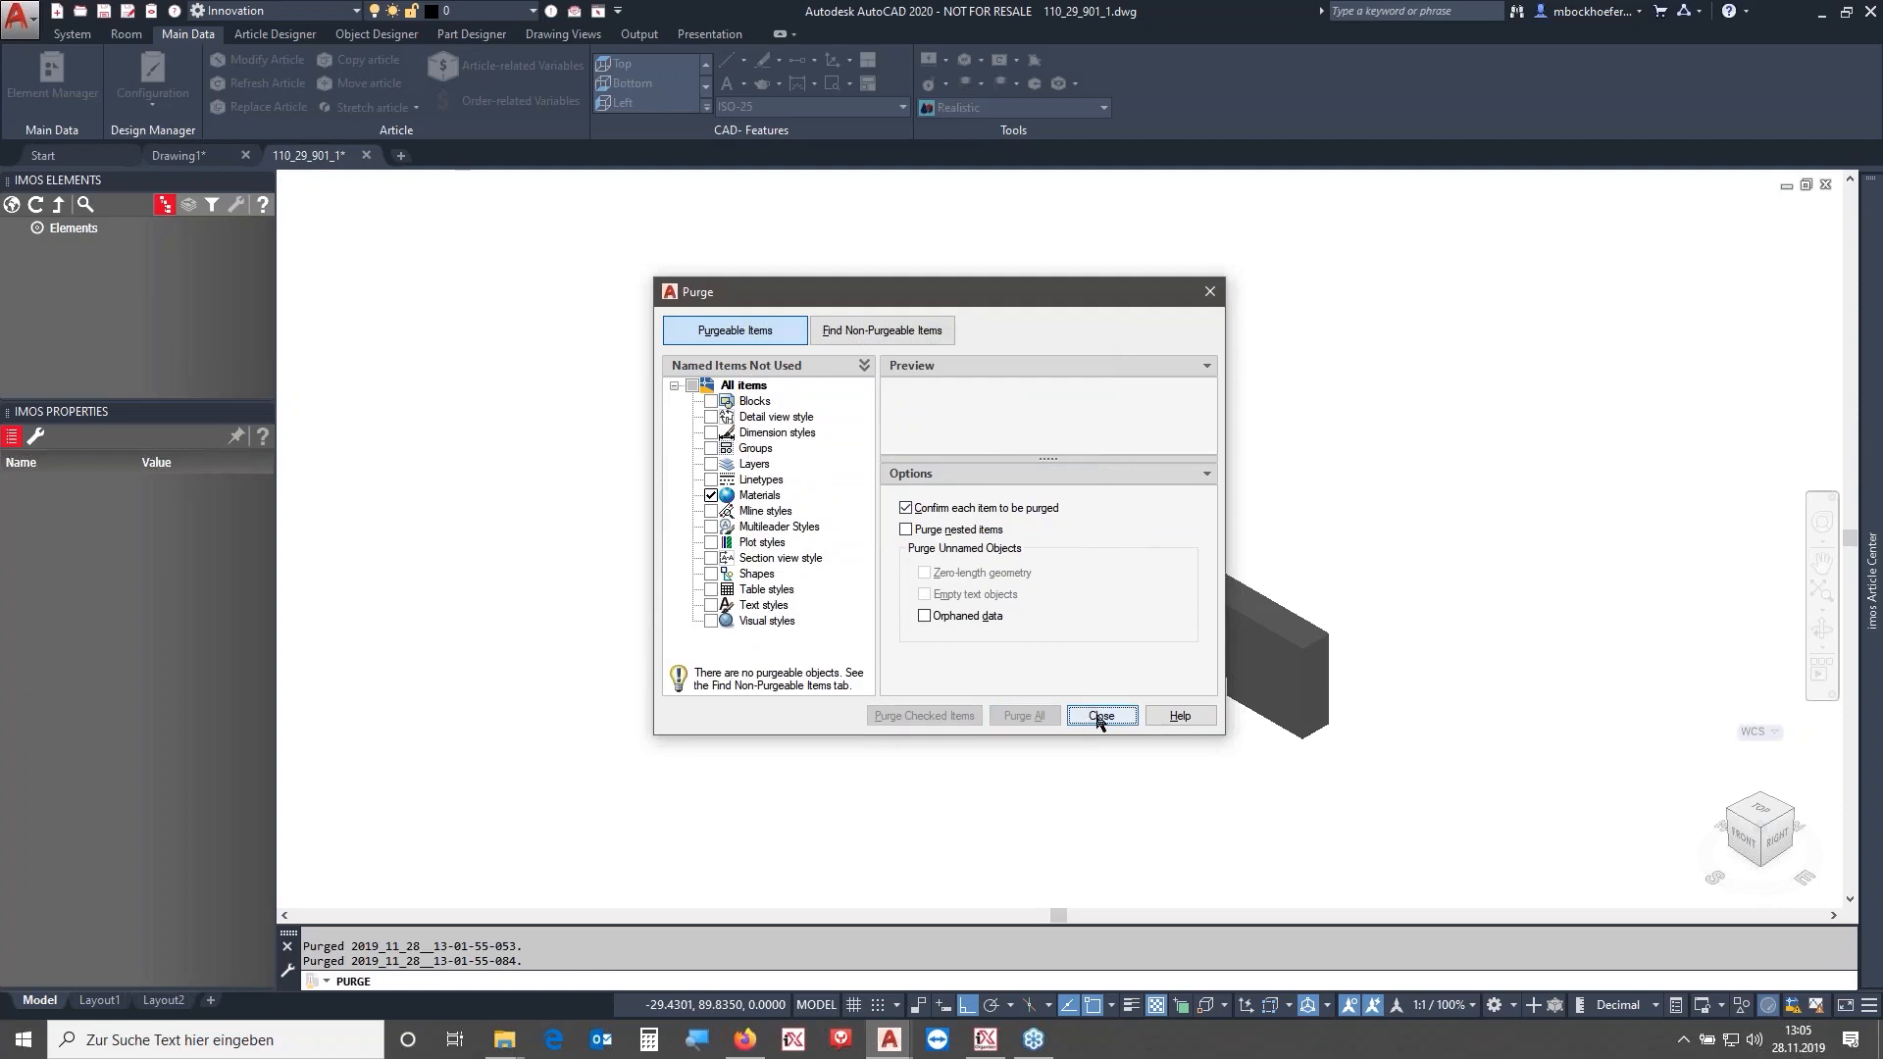
pyautogui.click(1099, 717)
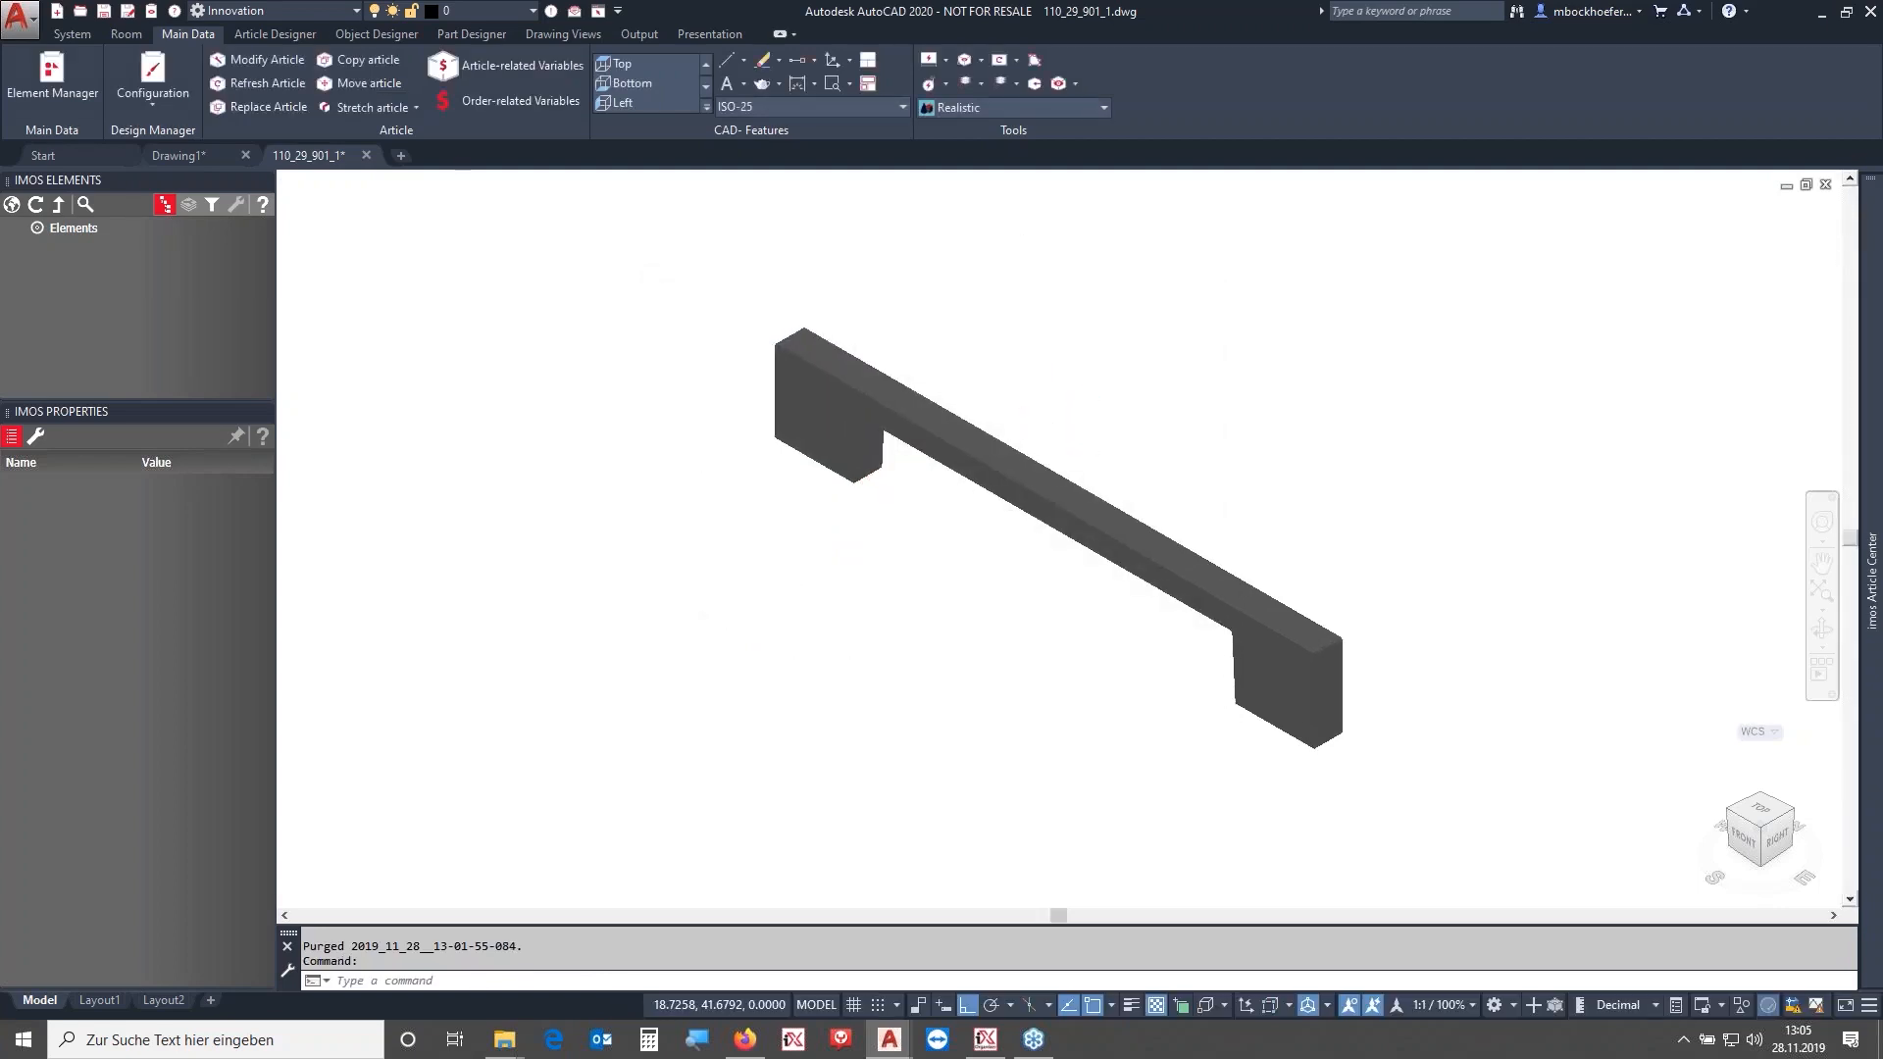
# - Switch the visual style to 2D Wireframe and open Save As in the imos AG Library's ConnDWG folder
pyautogui.click(1081, 106)
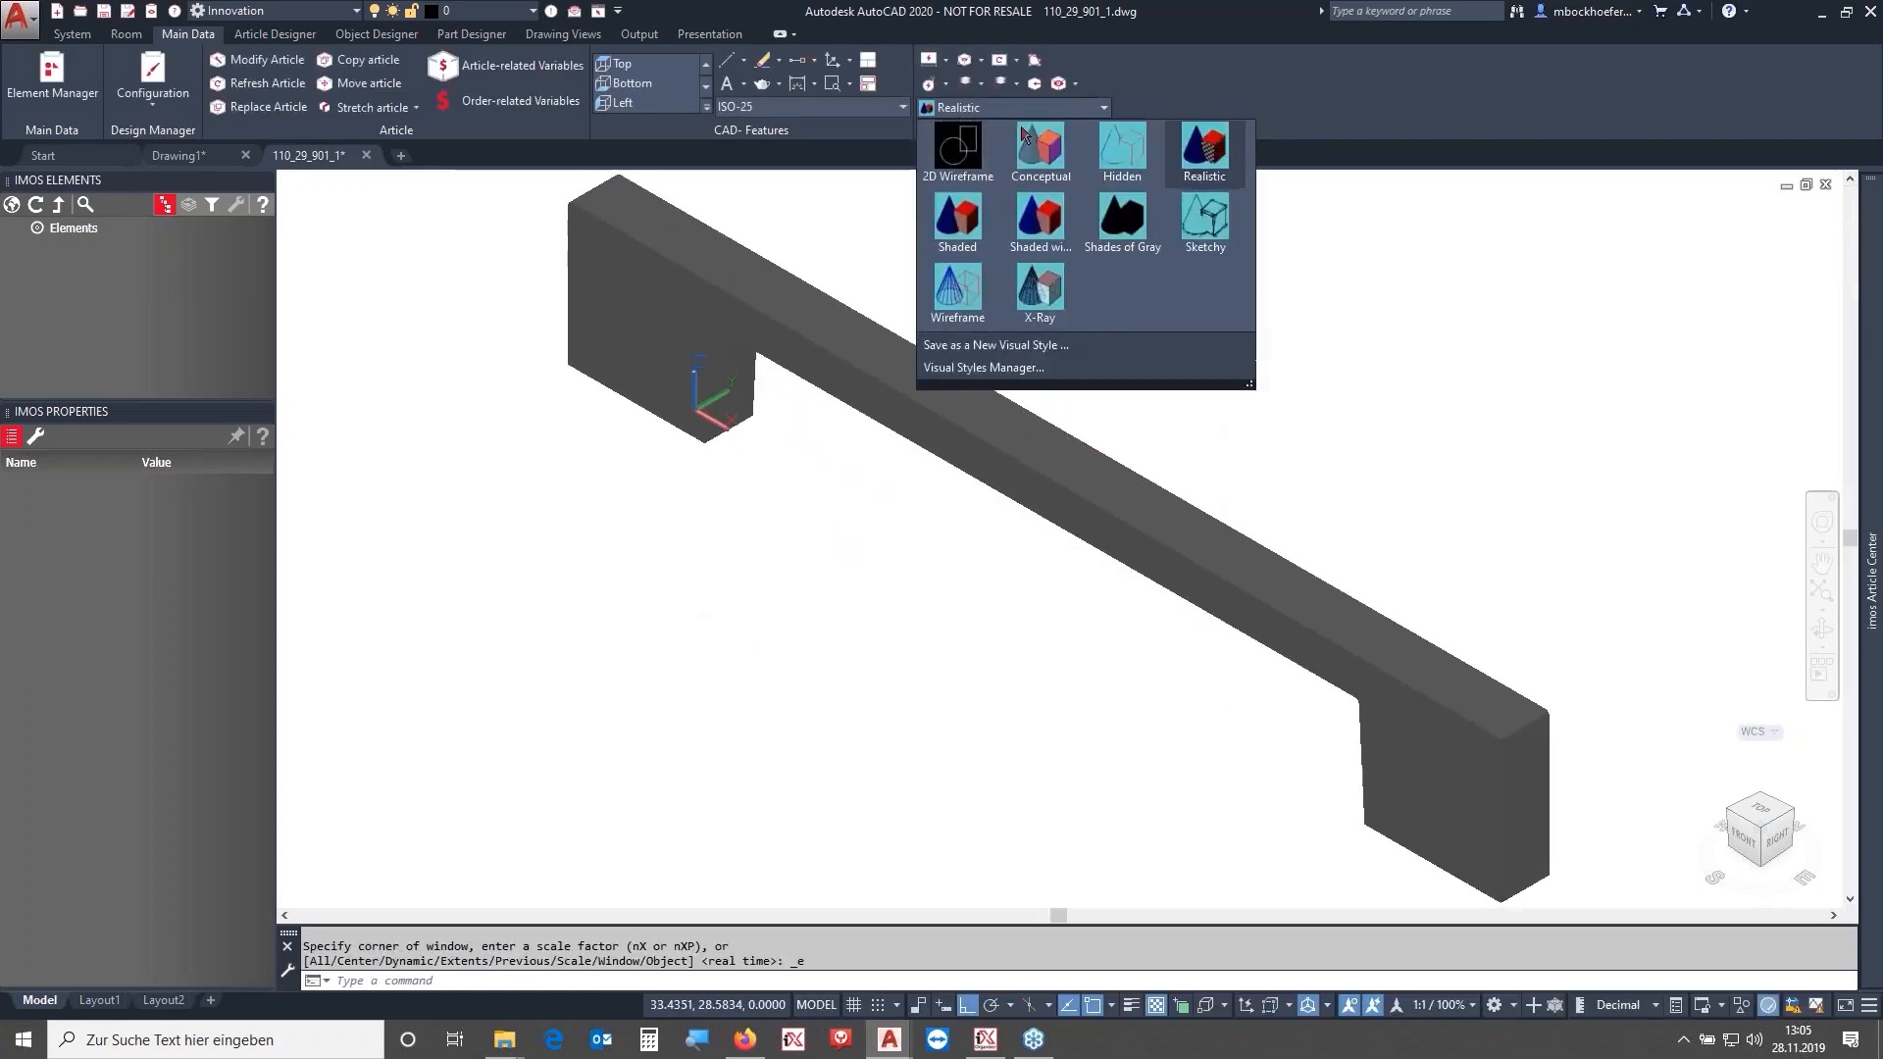
pyautogui.click(971, 149)
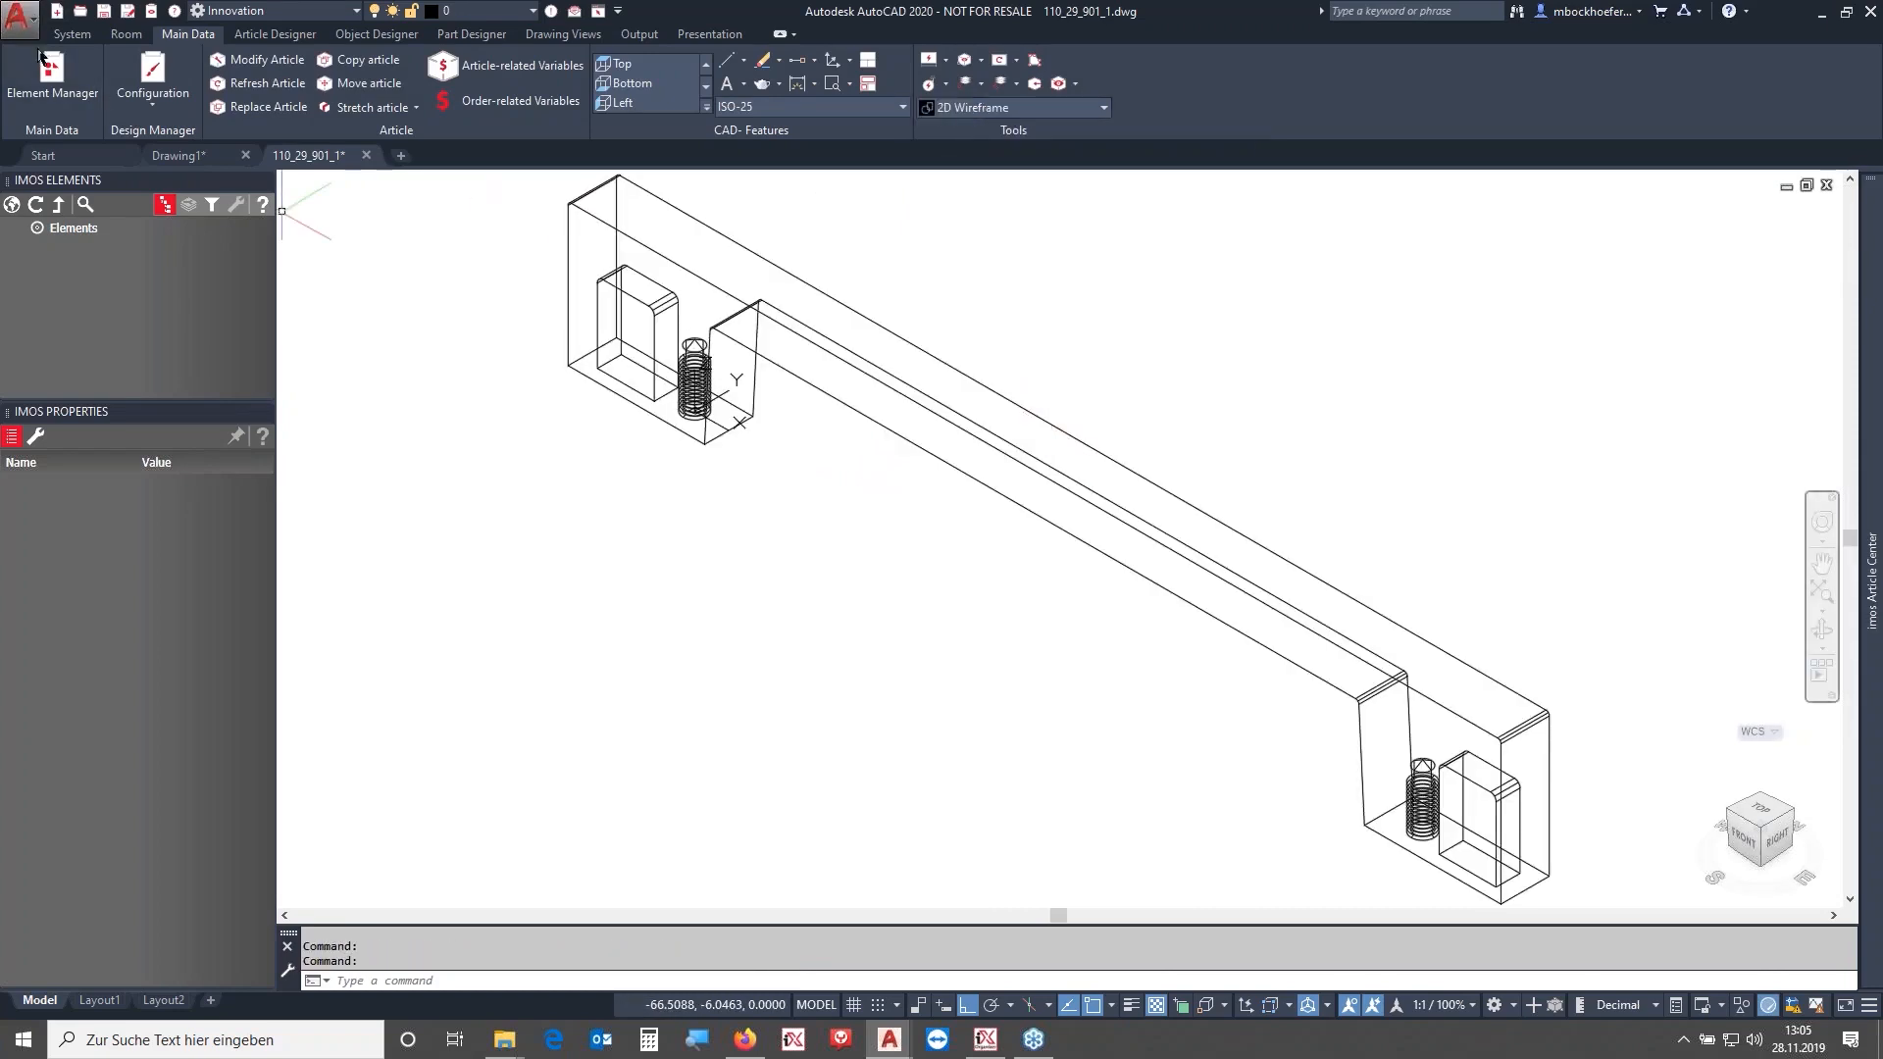
pyautogui.click(39, 19)
pyautogui.click(116, 260)
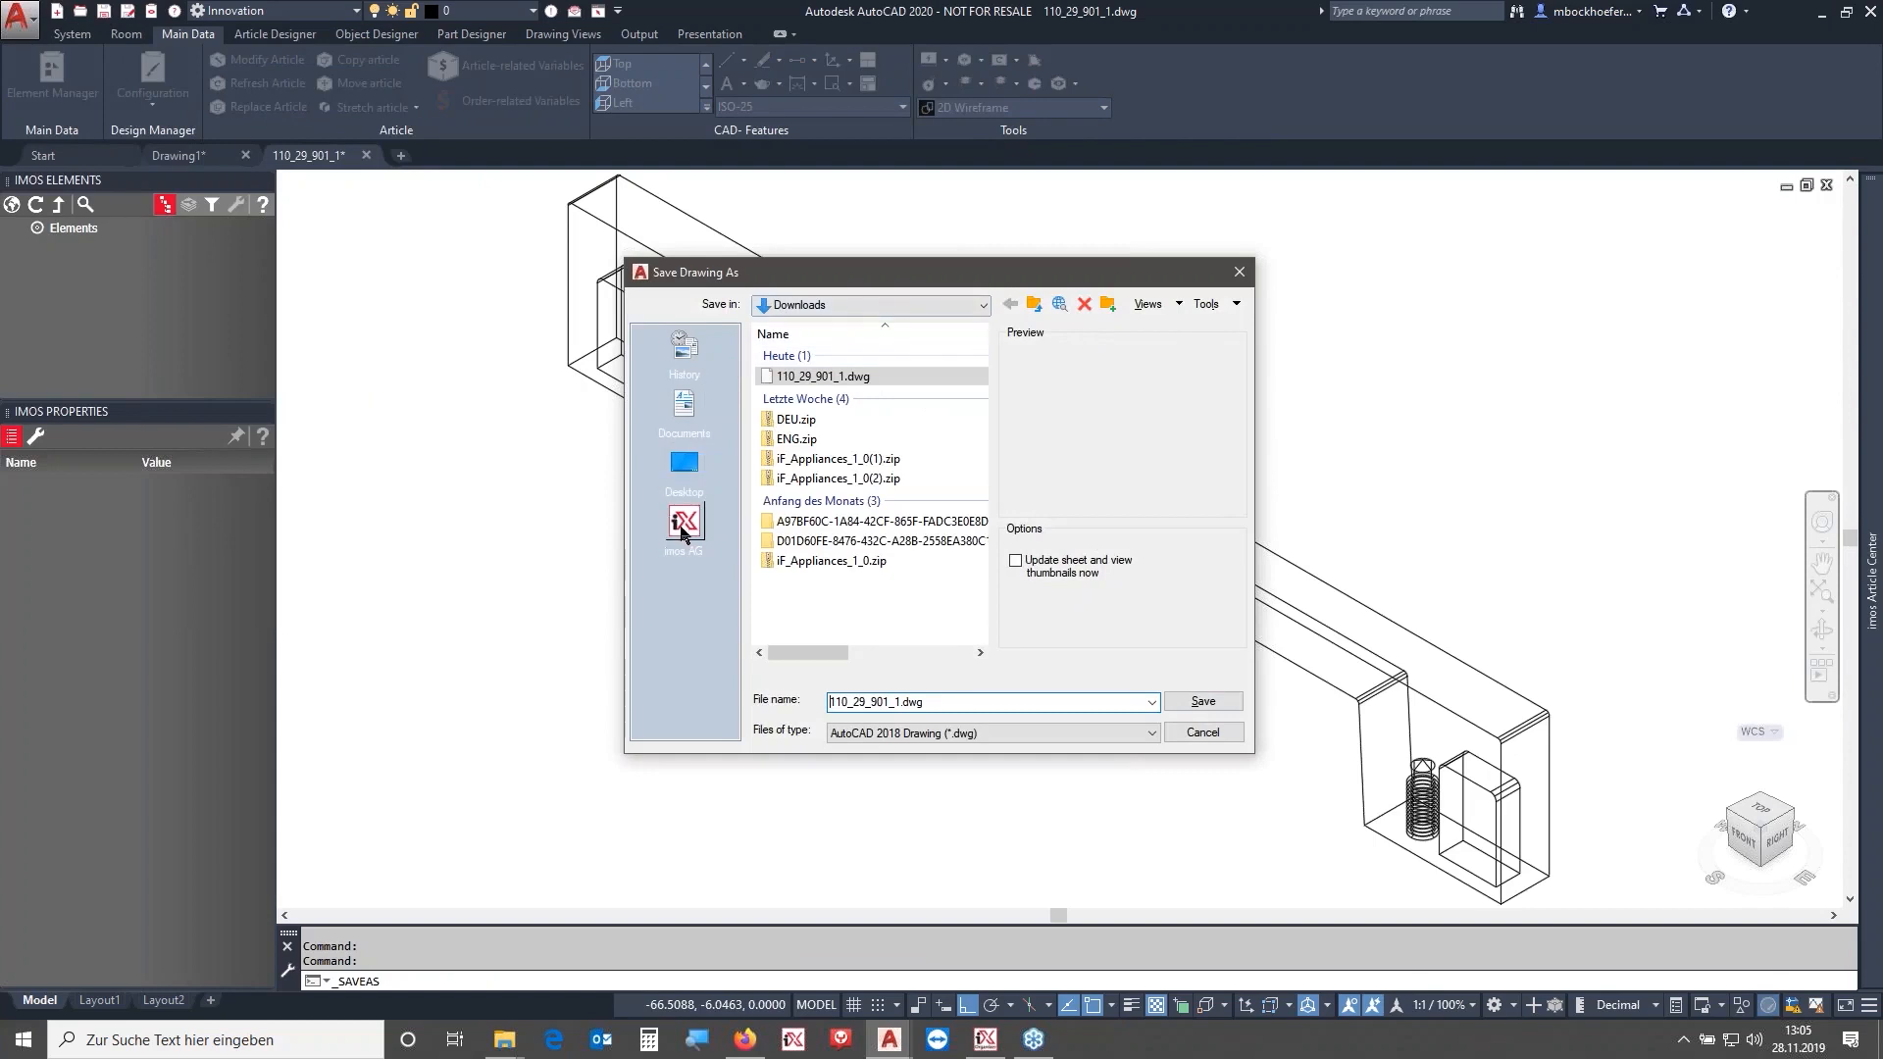
pyautogui.click(684, 528)
pyautogui.doubleClick(820, 395)
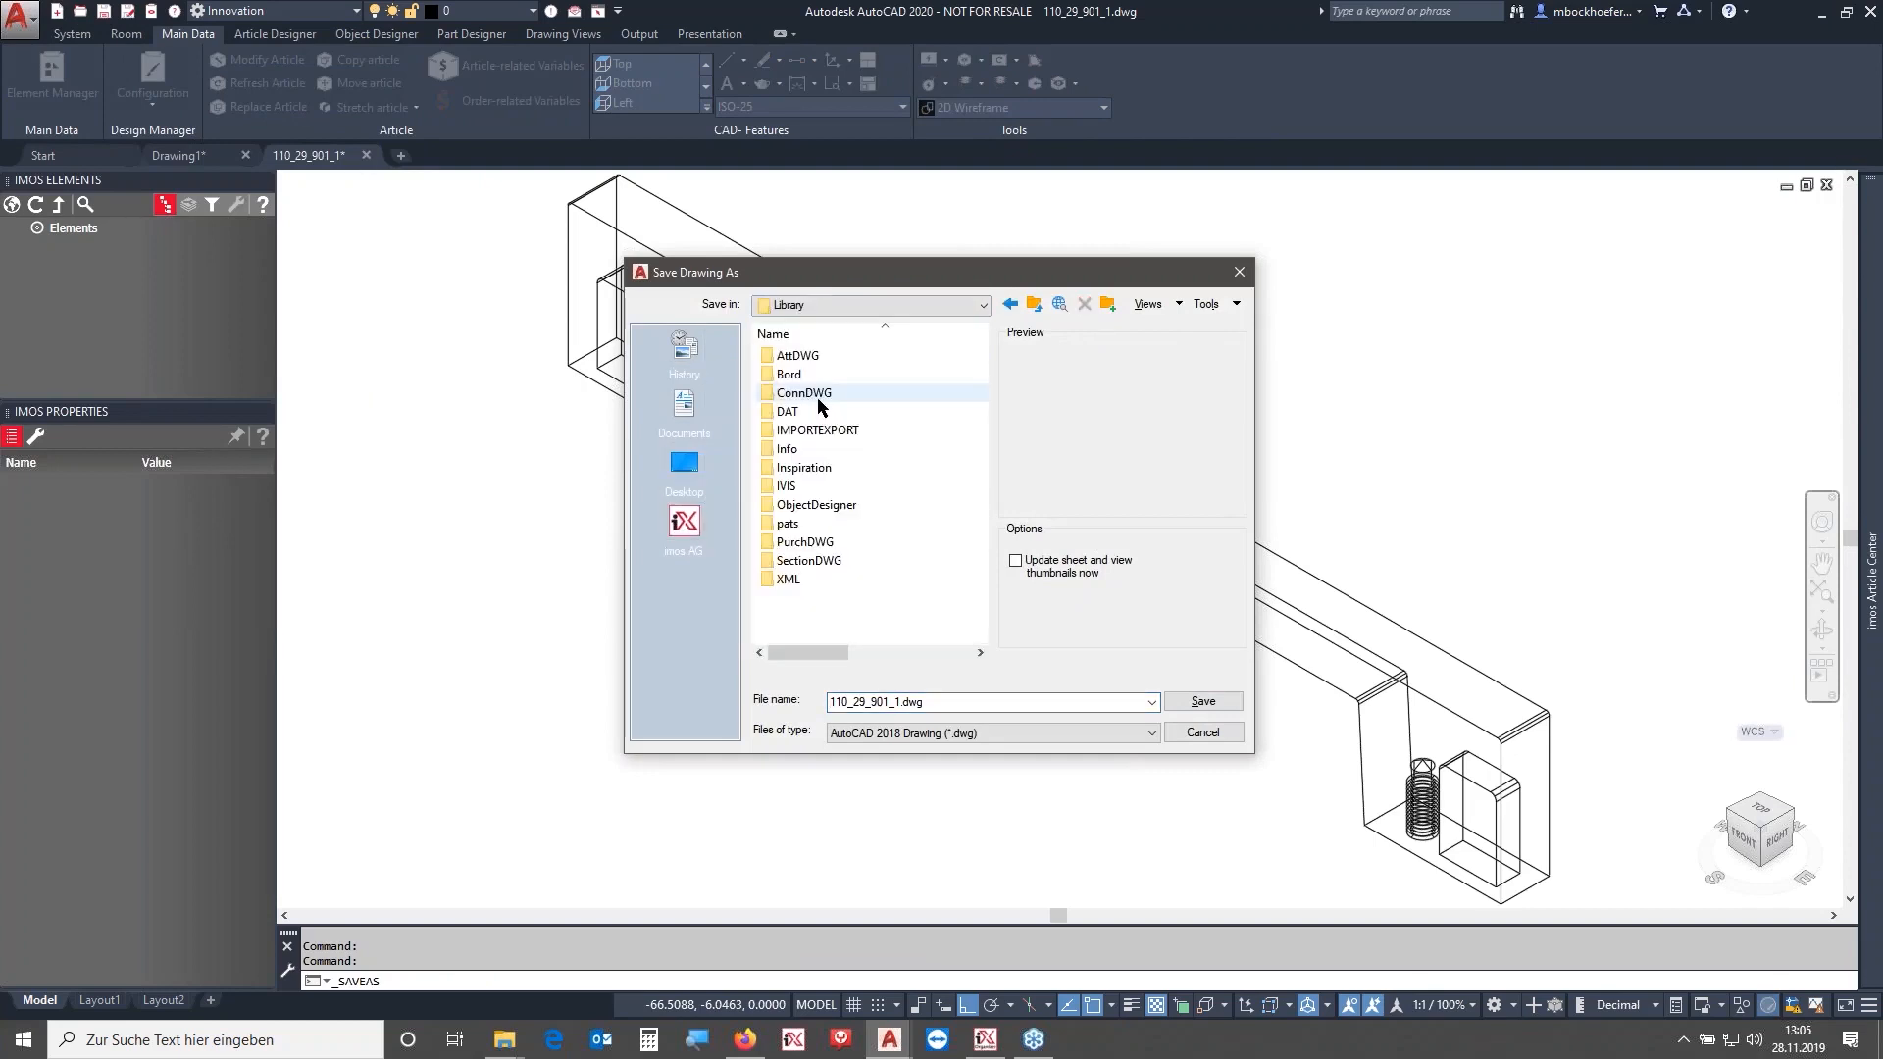
pyautogui.doubleClick(819, 394)
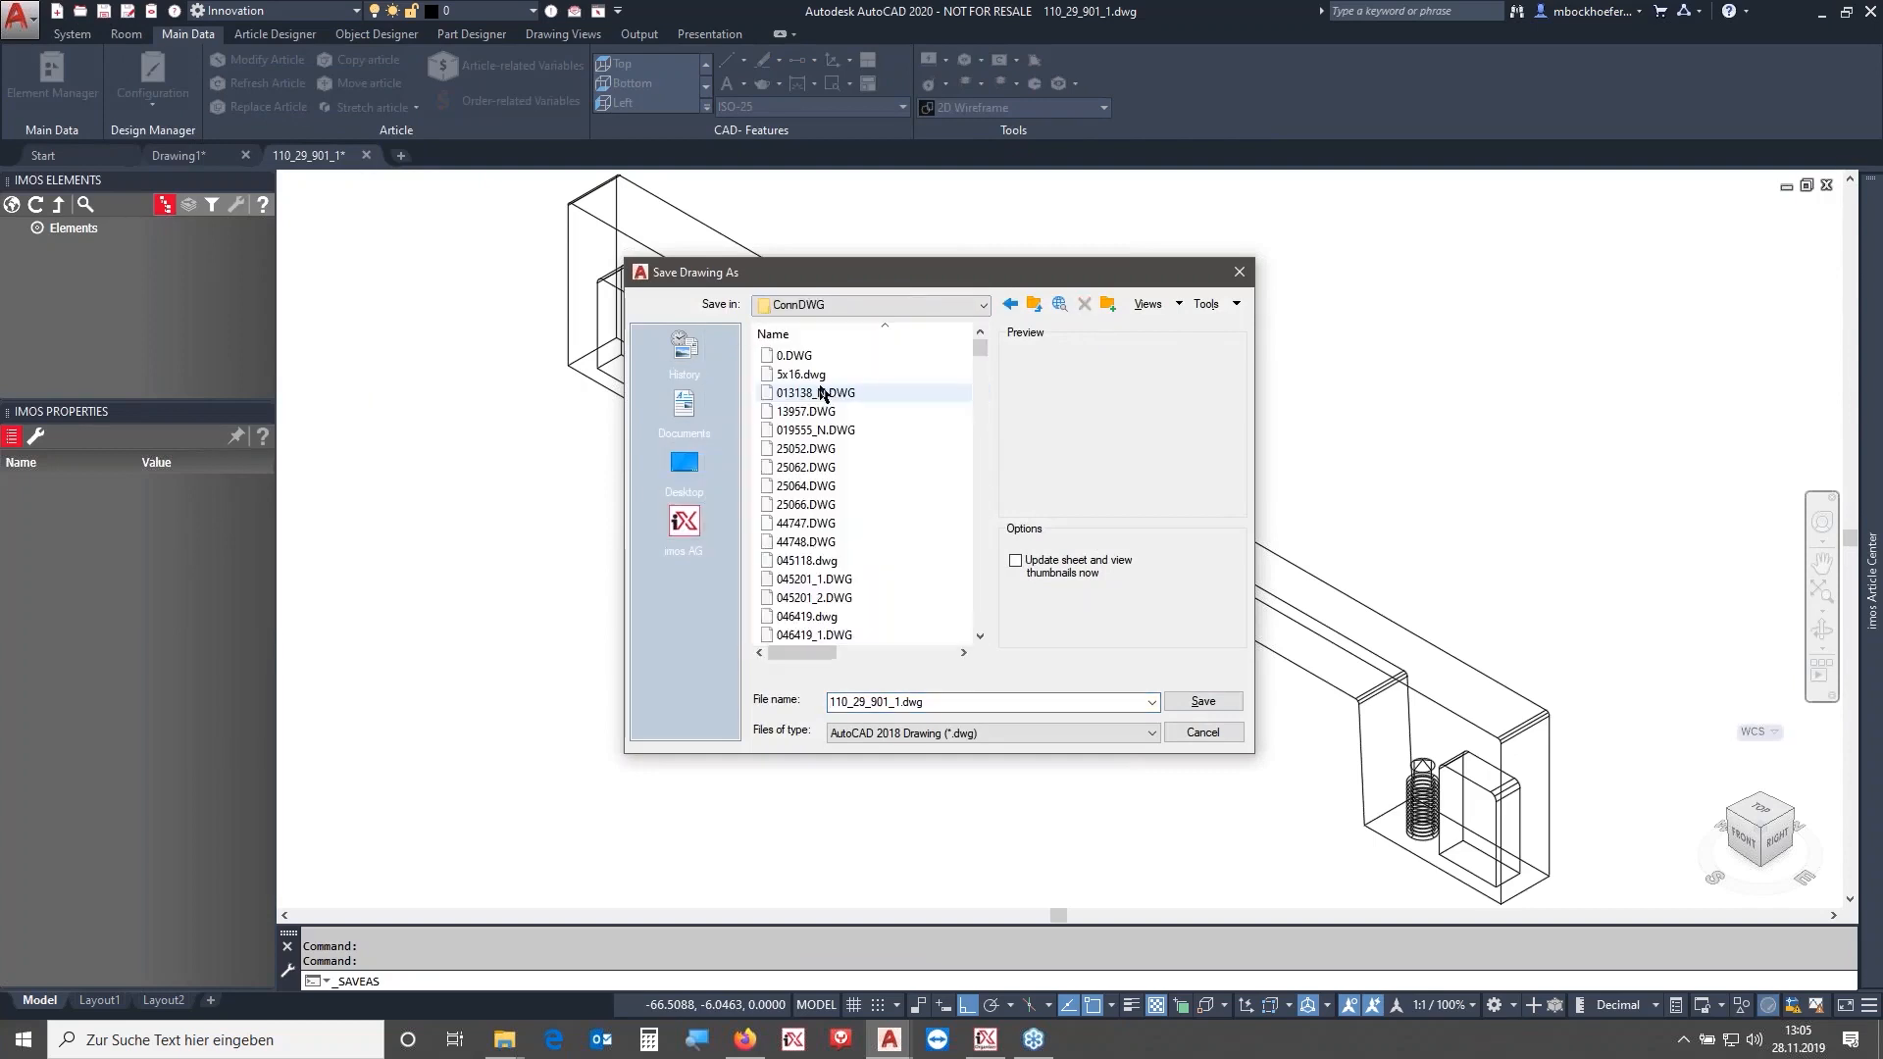
pyautogui.doubleClick(966, 702)
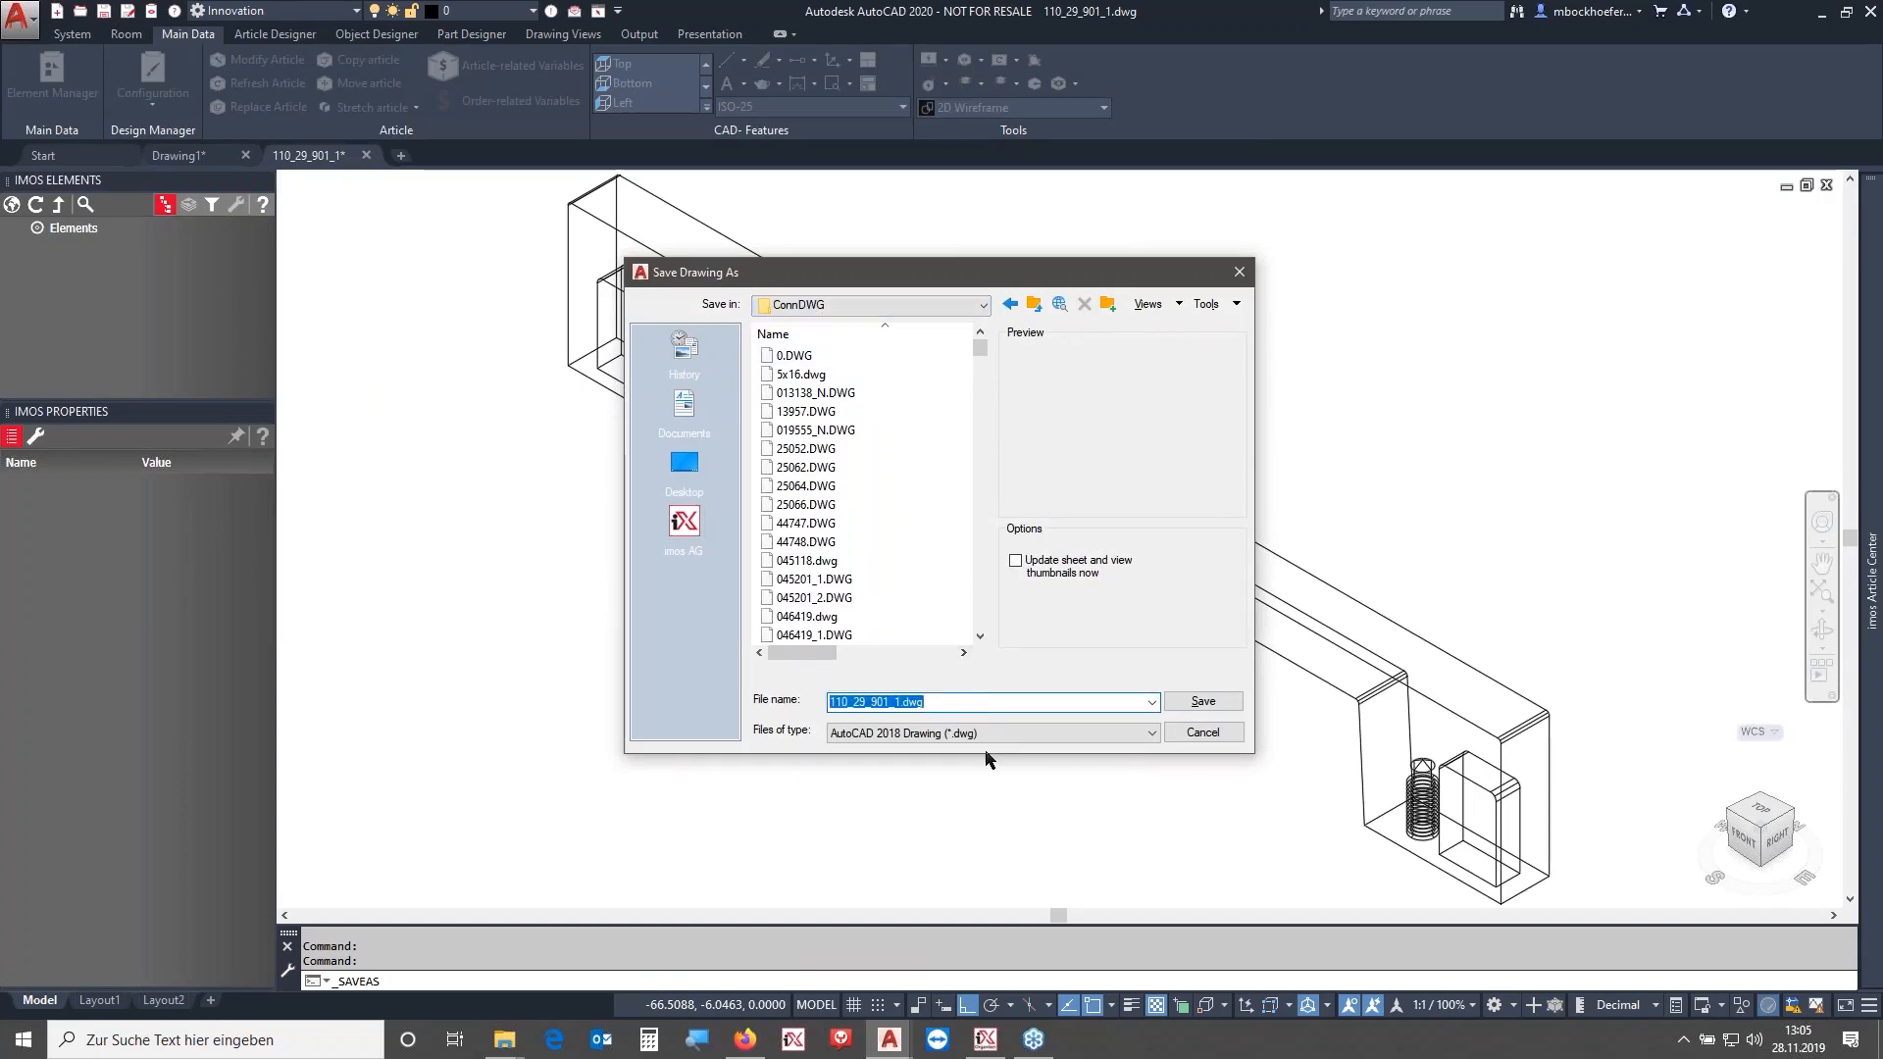
# - Begin the file name OA_HF_Handle_ and copy the article number 110.29.901 from the Häfele product page in the browser
pyautogui.write('OA_HF_Handle_')
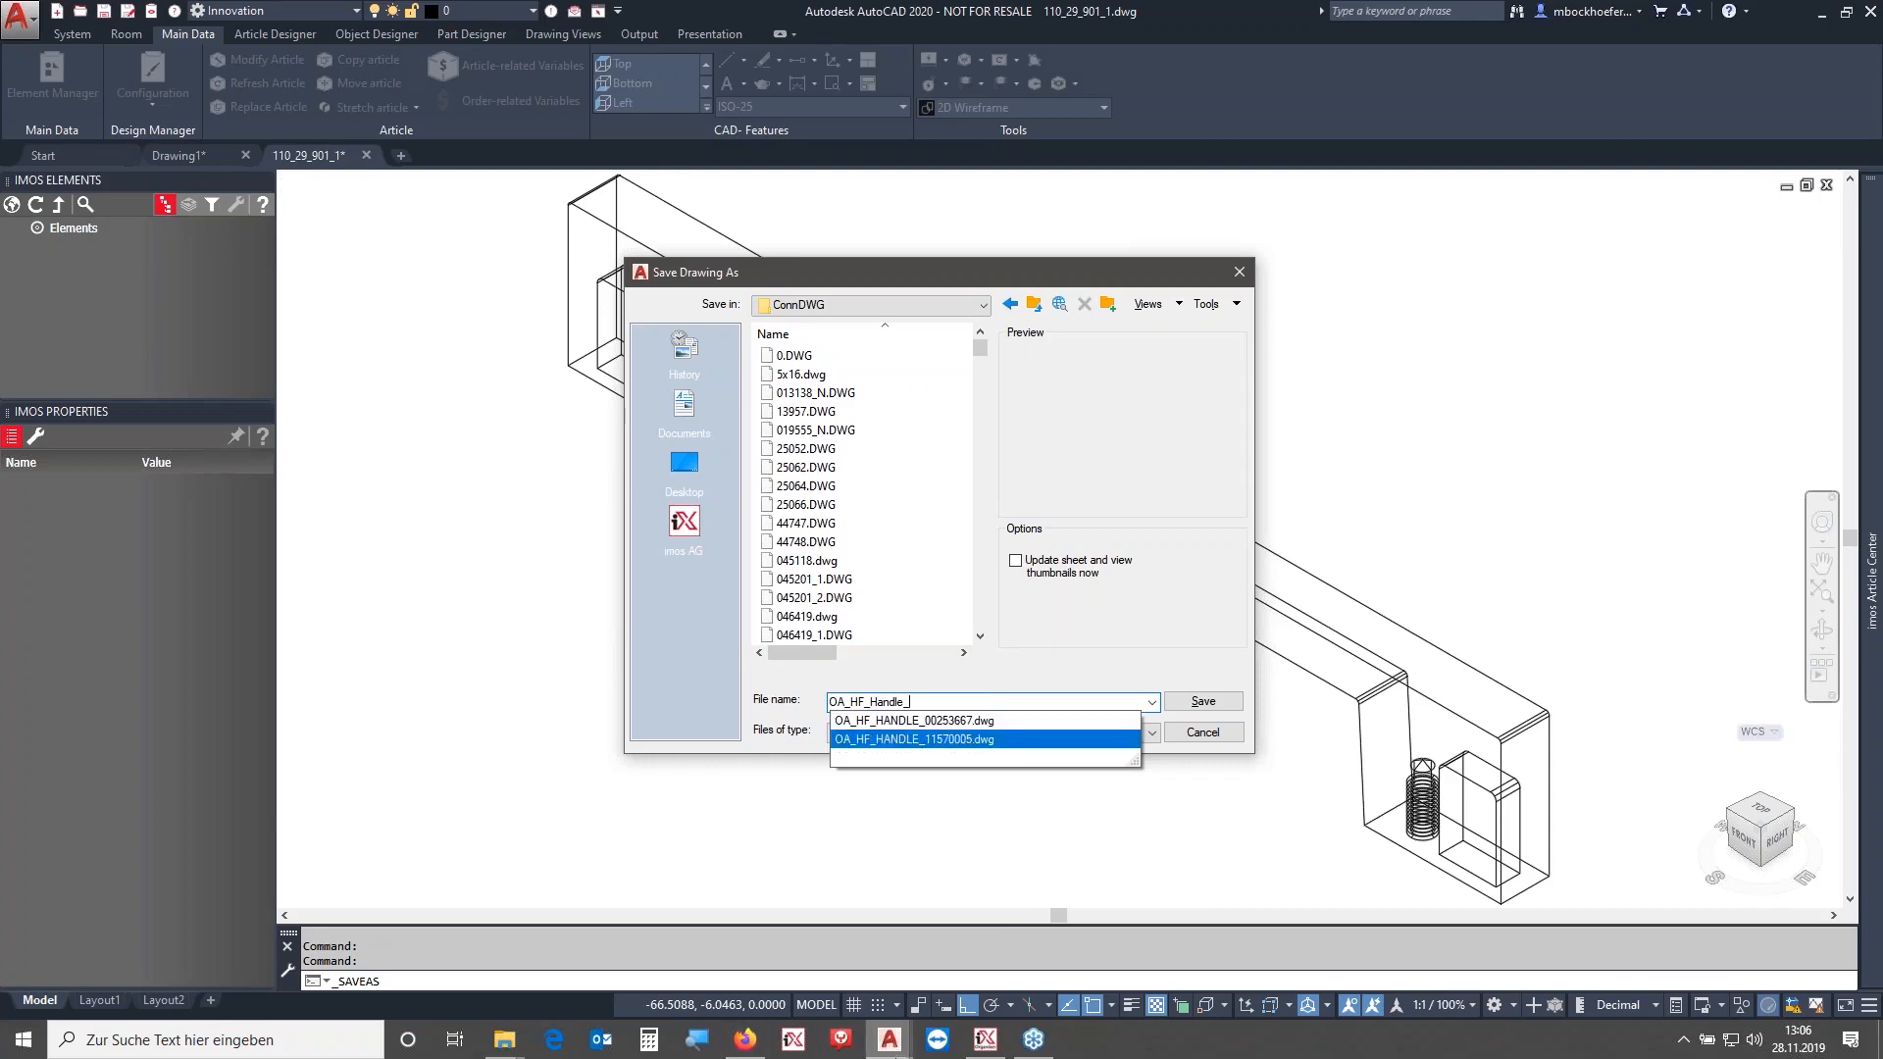
pyautogui.click(761, 1037)
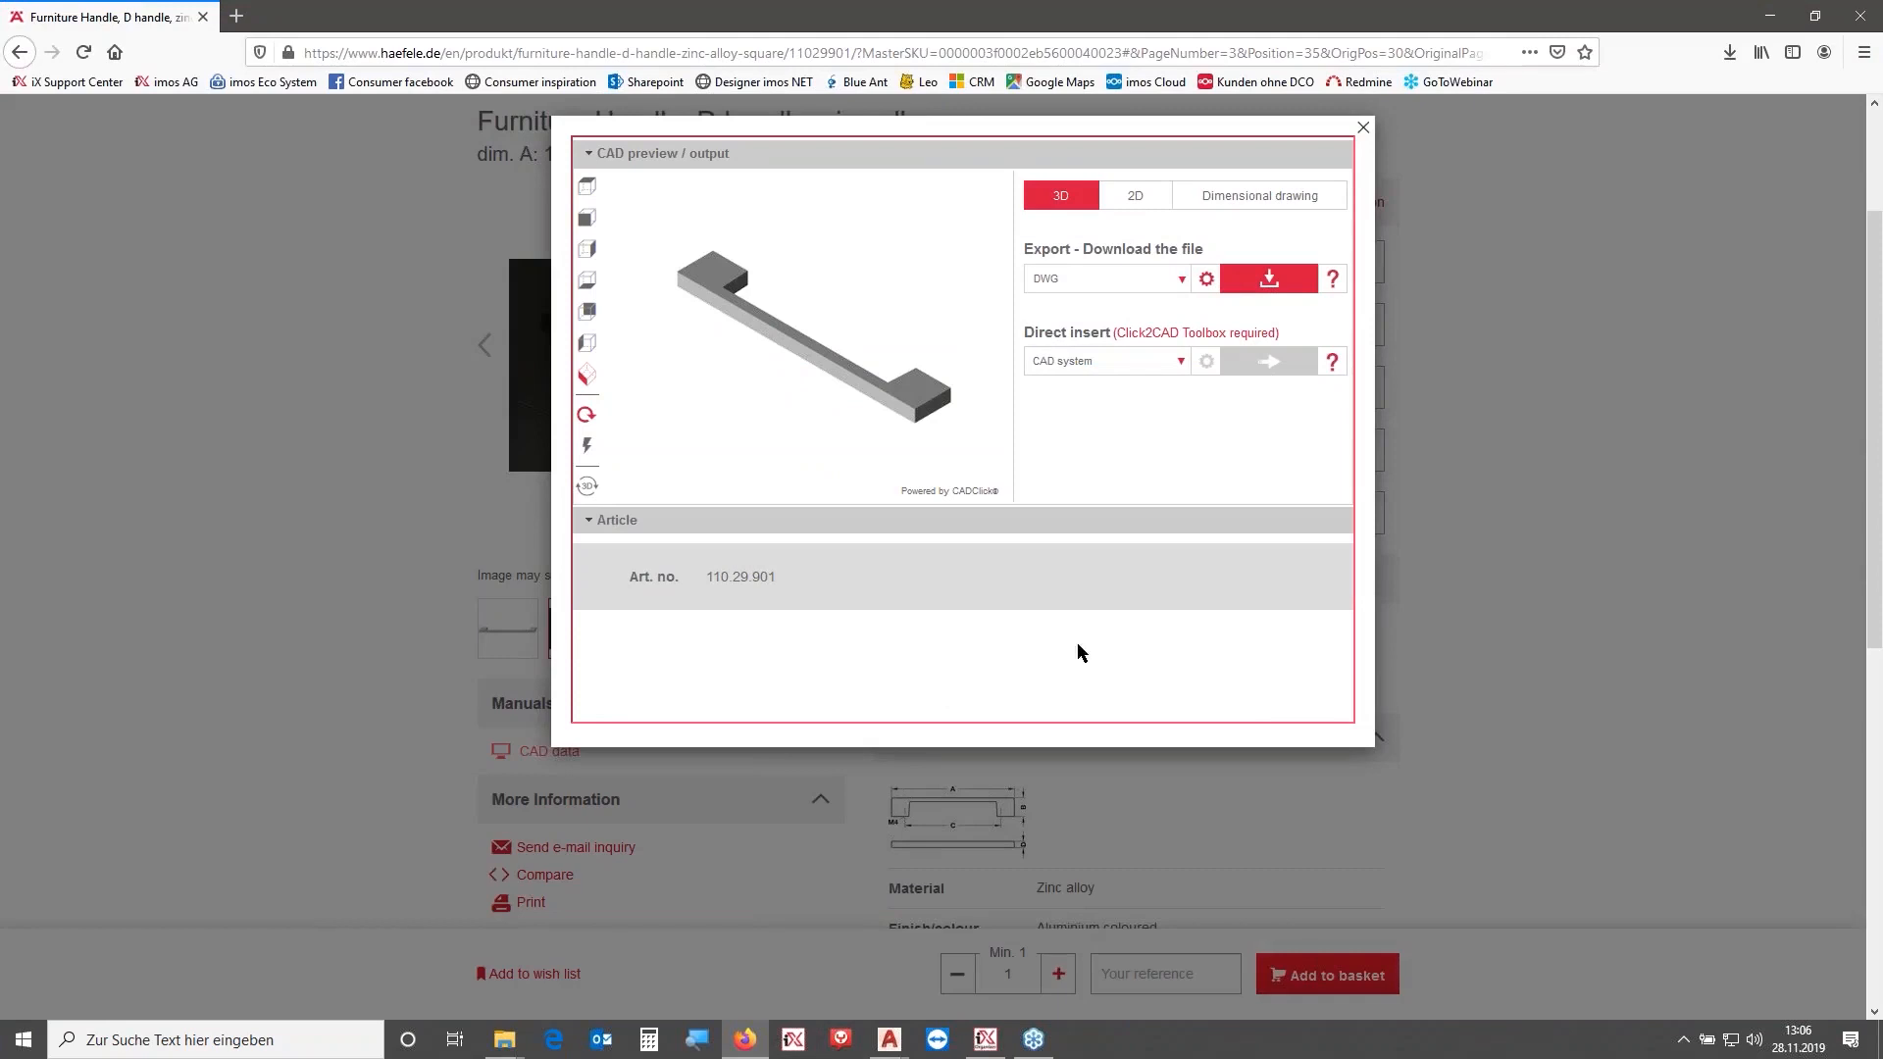
pyautogui.click(1366, 129)
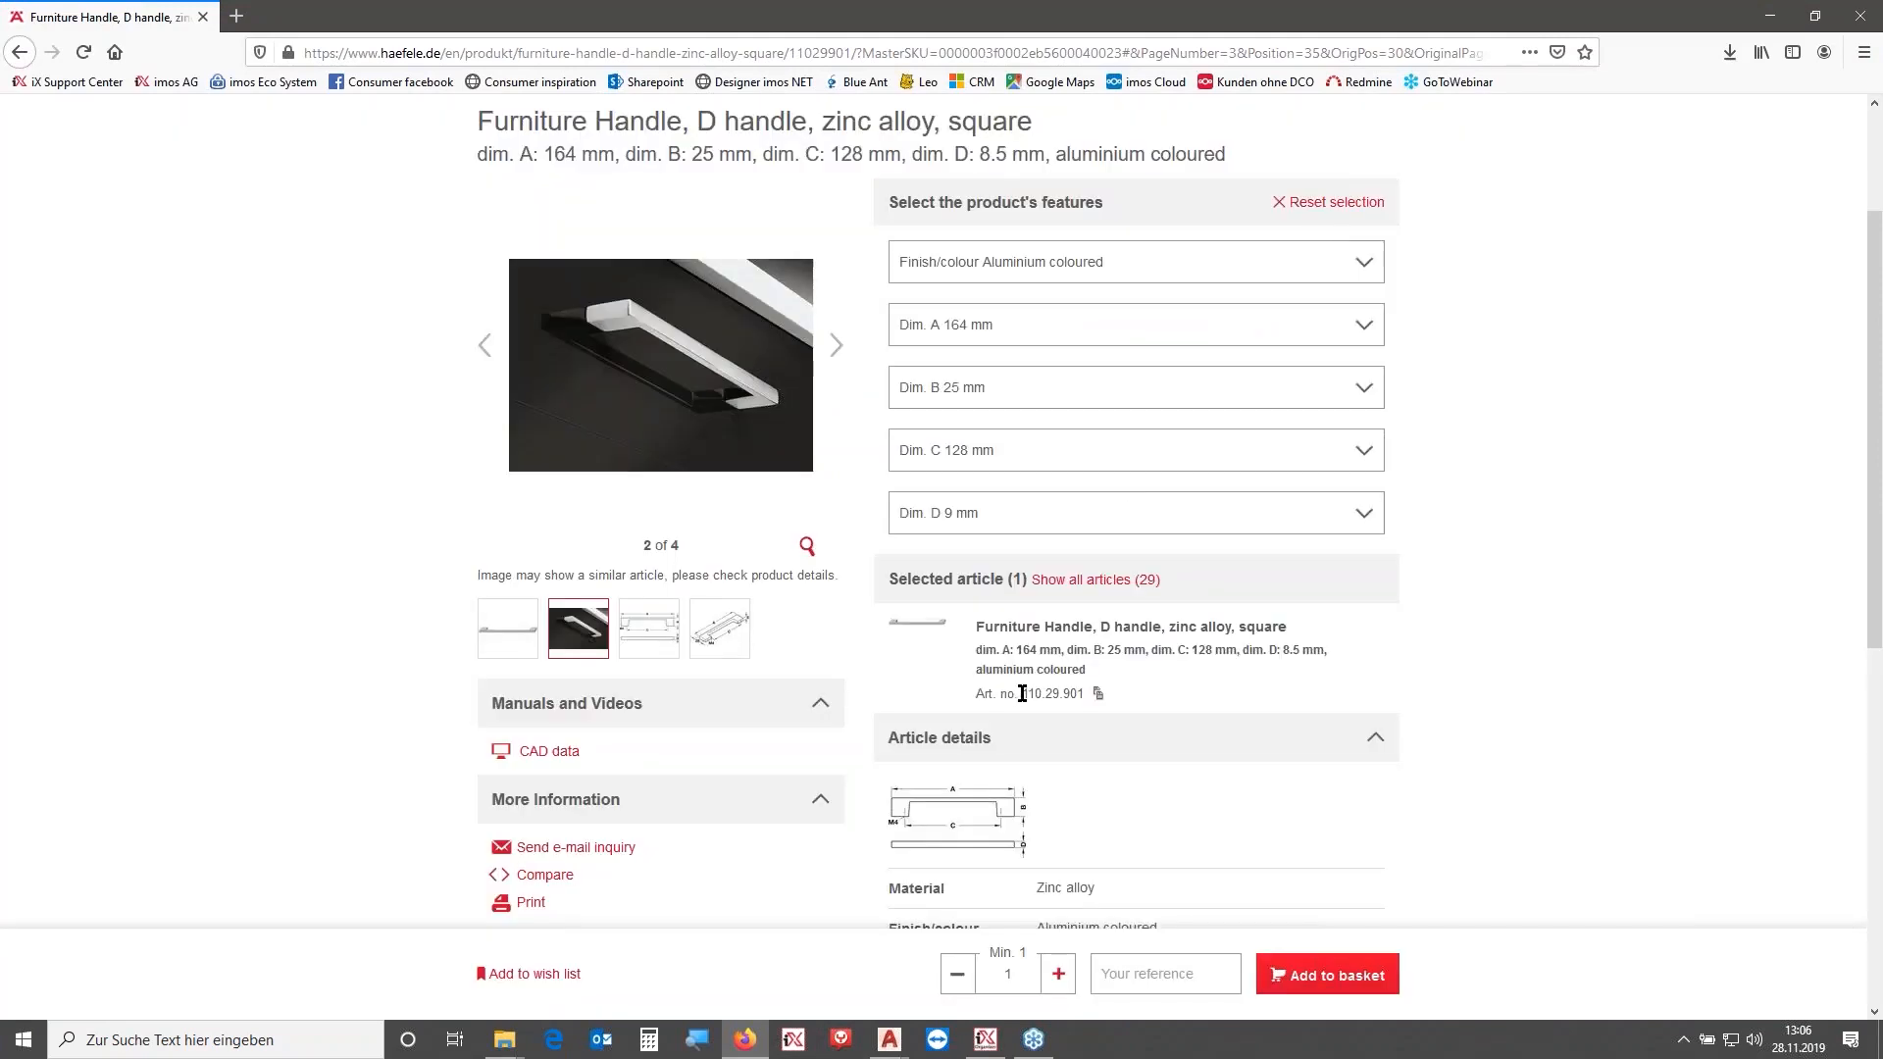
pyautogui.moveTo(1041, 694); pyautogui.dragTo(1085, 694)
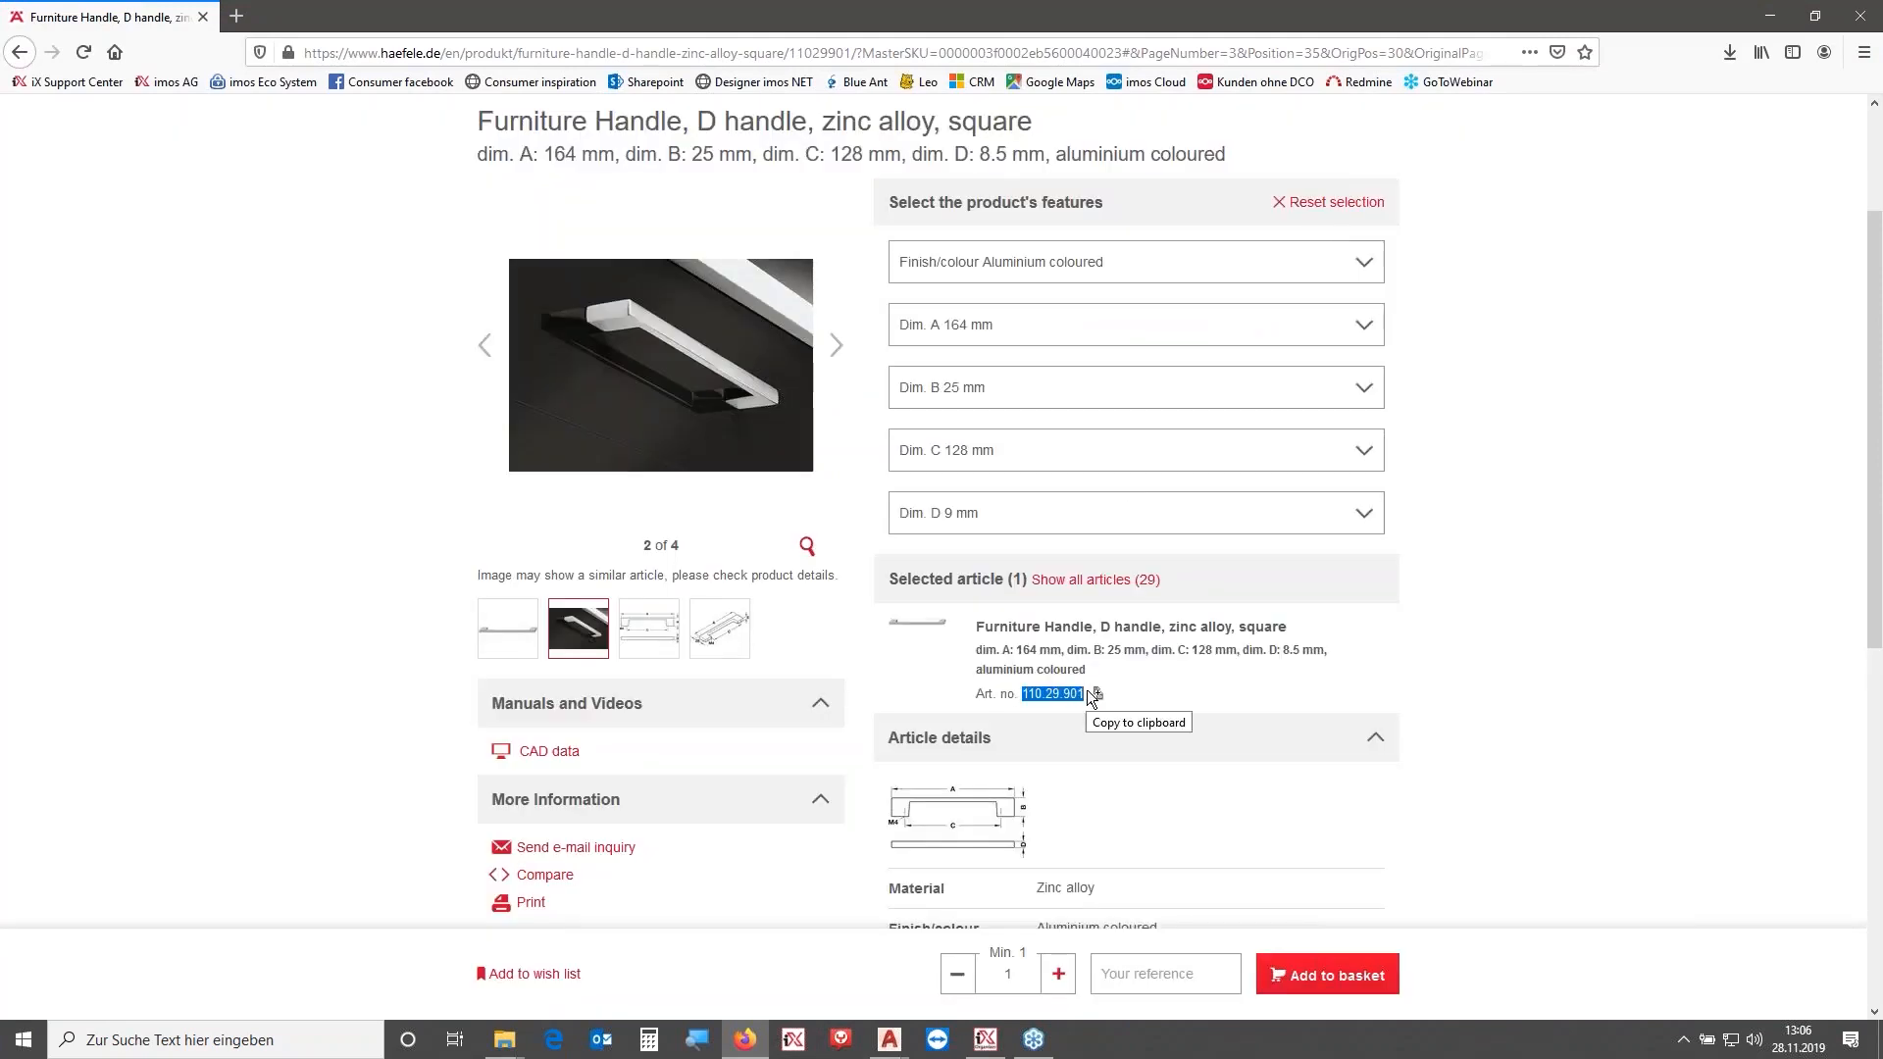
pyautogui.click(1770, 16)
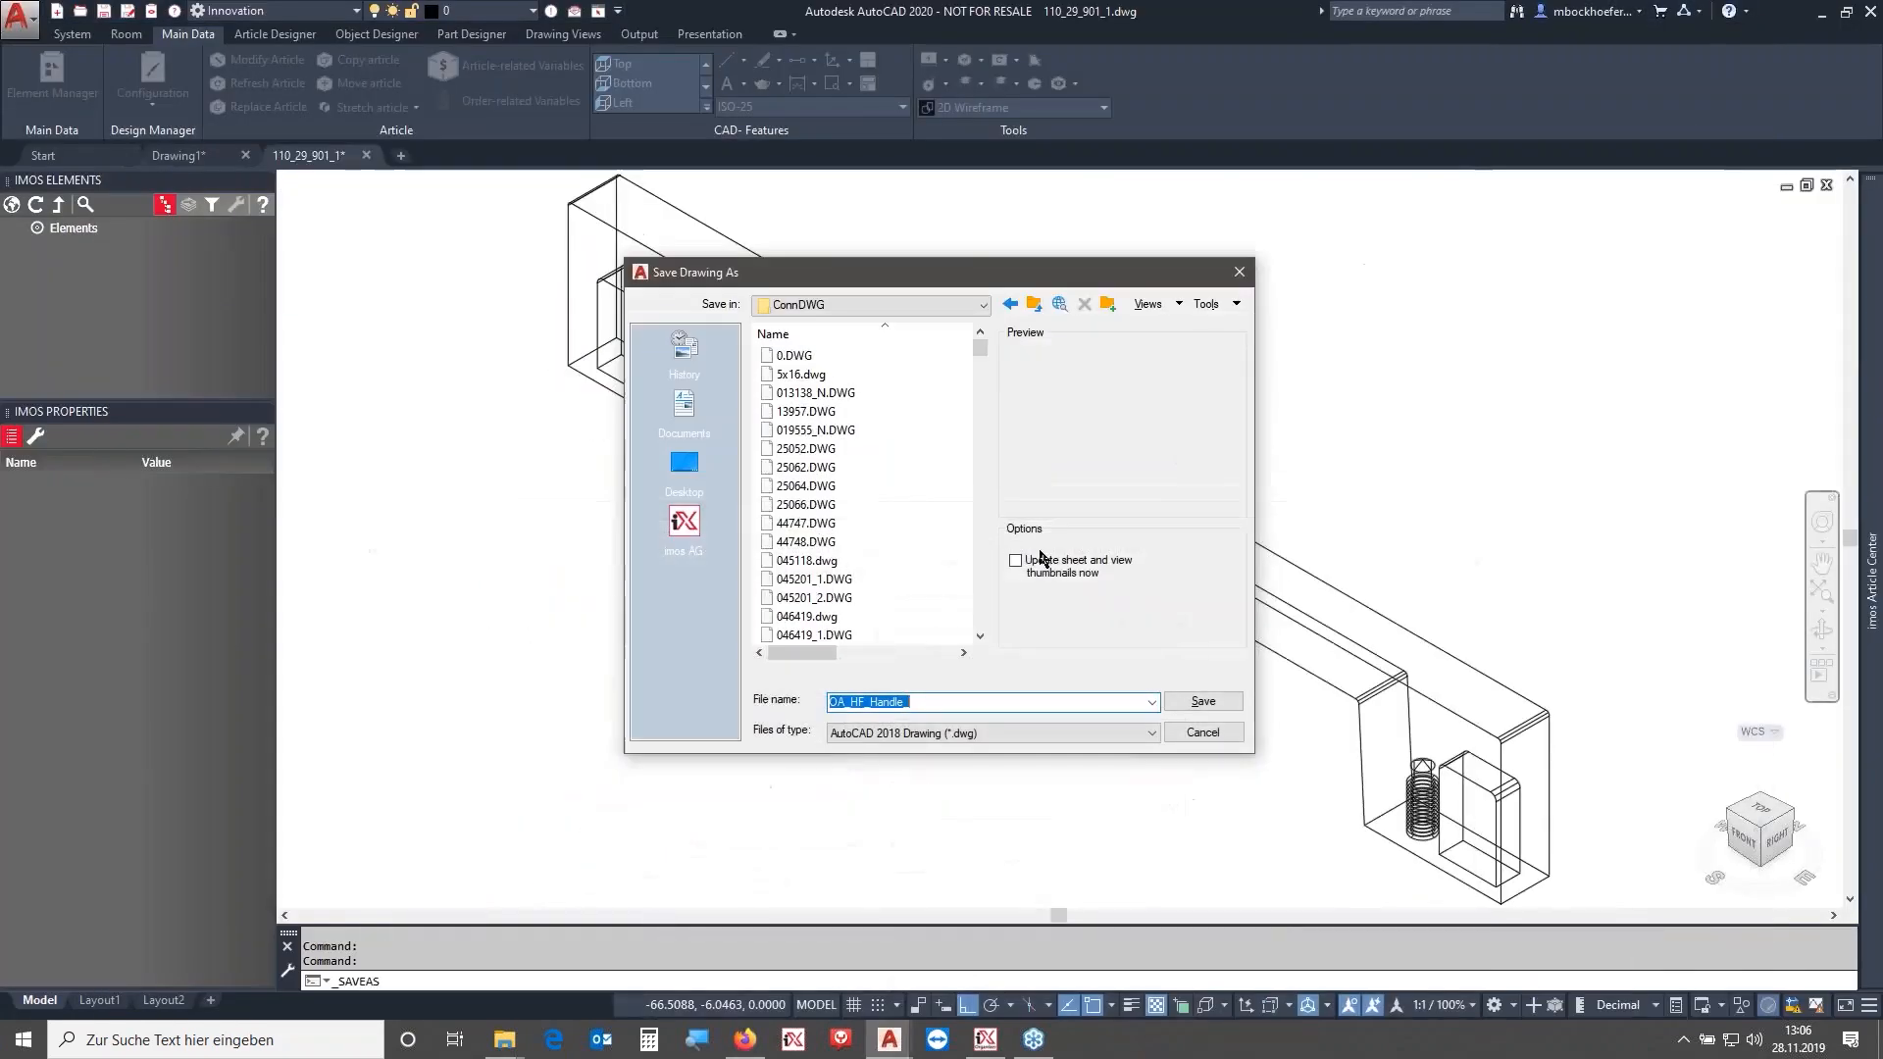
# - Save the drawing in ConnDWG as OA_HF_Handle_11029901
pyautogui.click(981, 701)
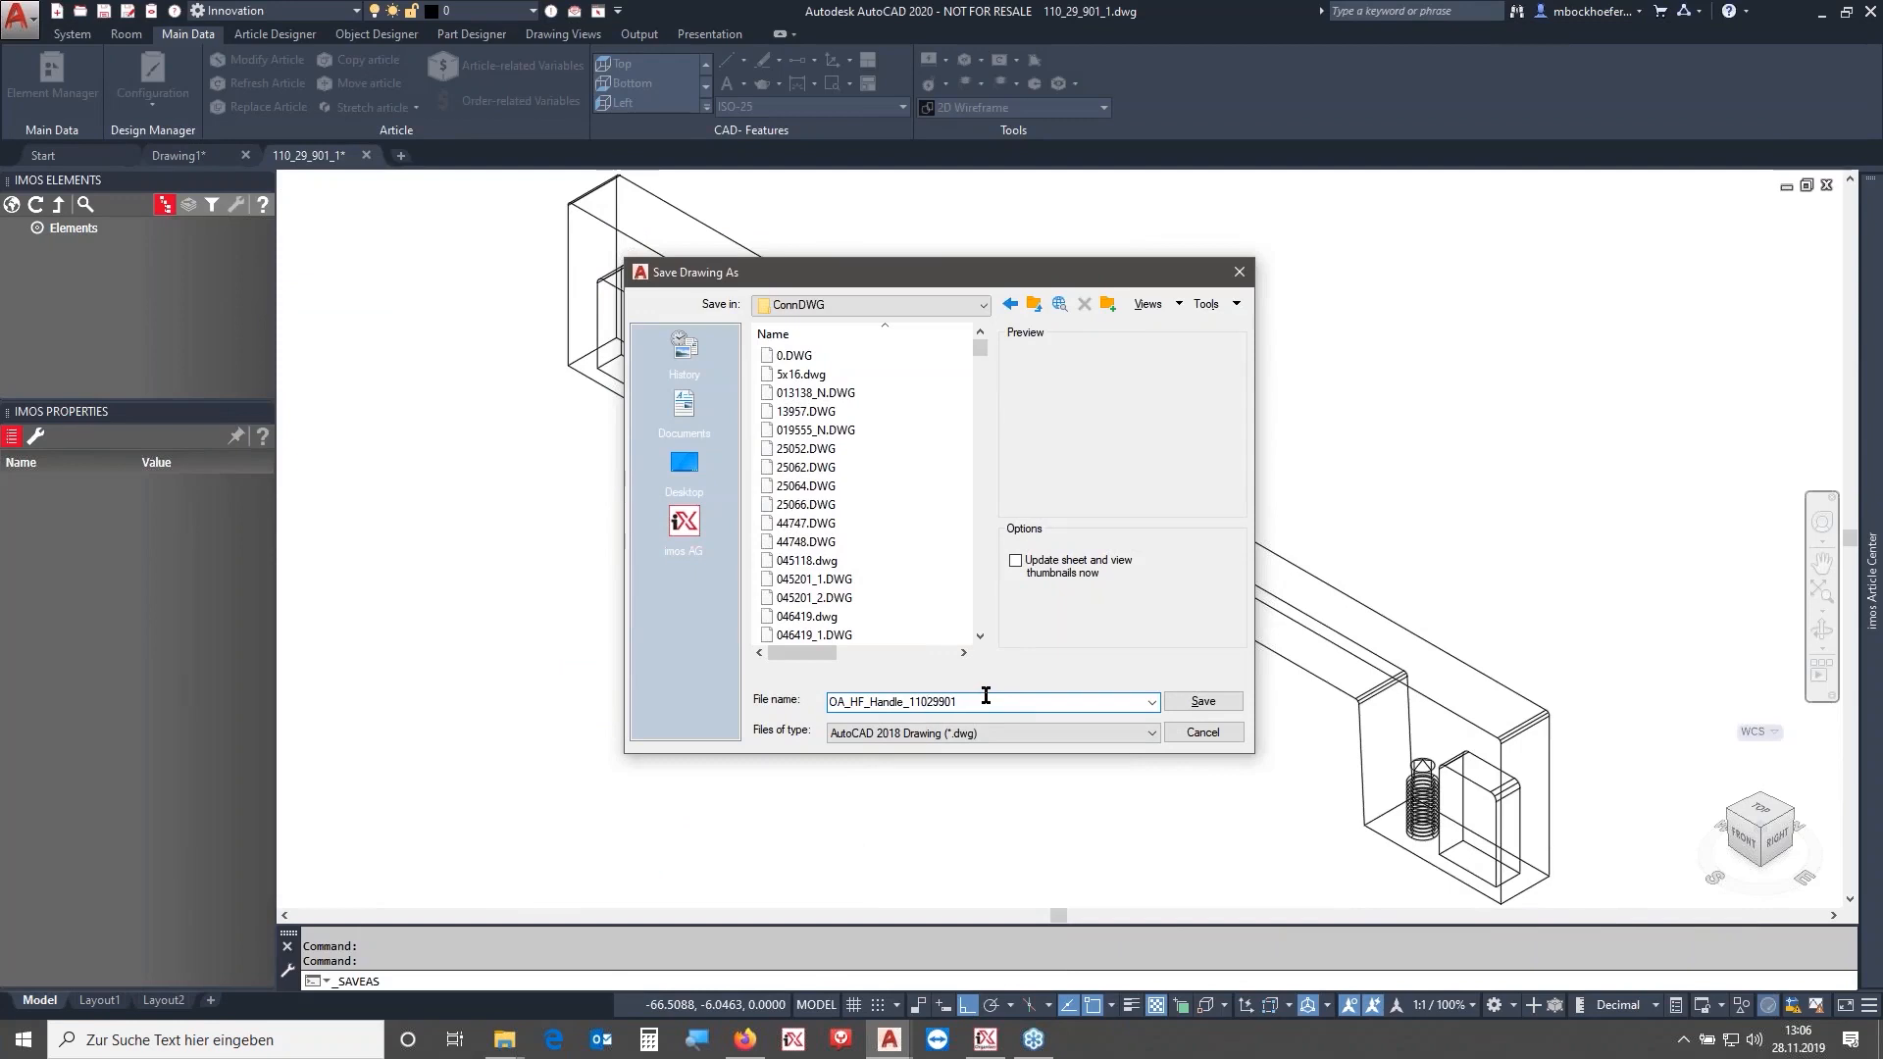
pyautogui.hotkey('ctrl', 'a')
pyautogui.click(1197, 702)
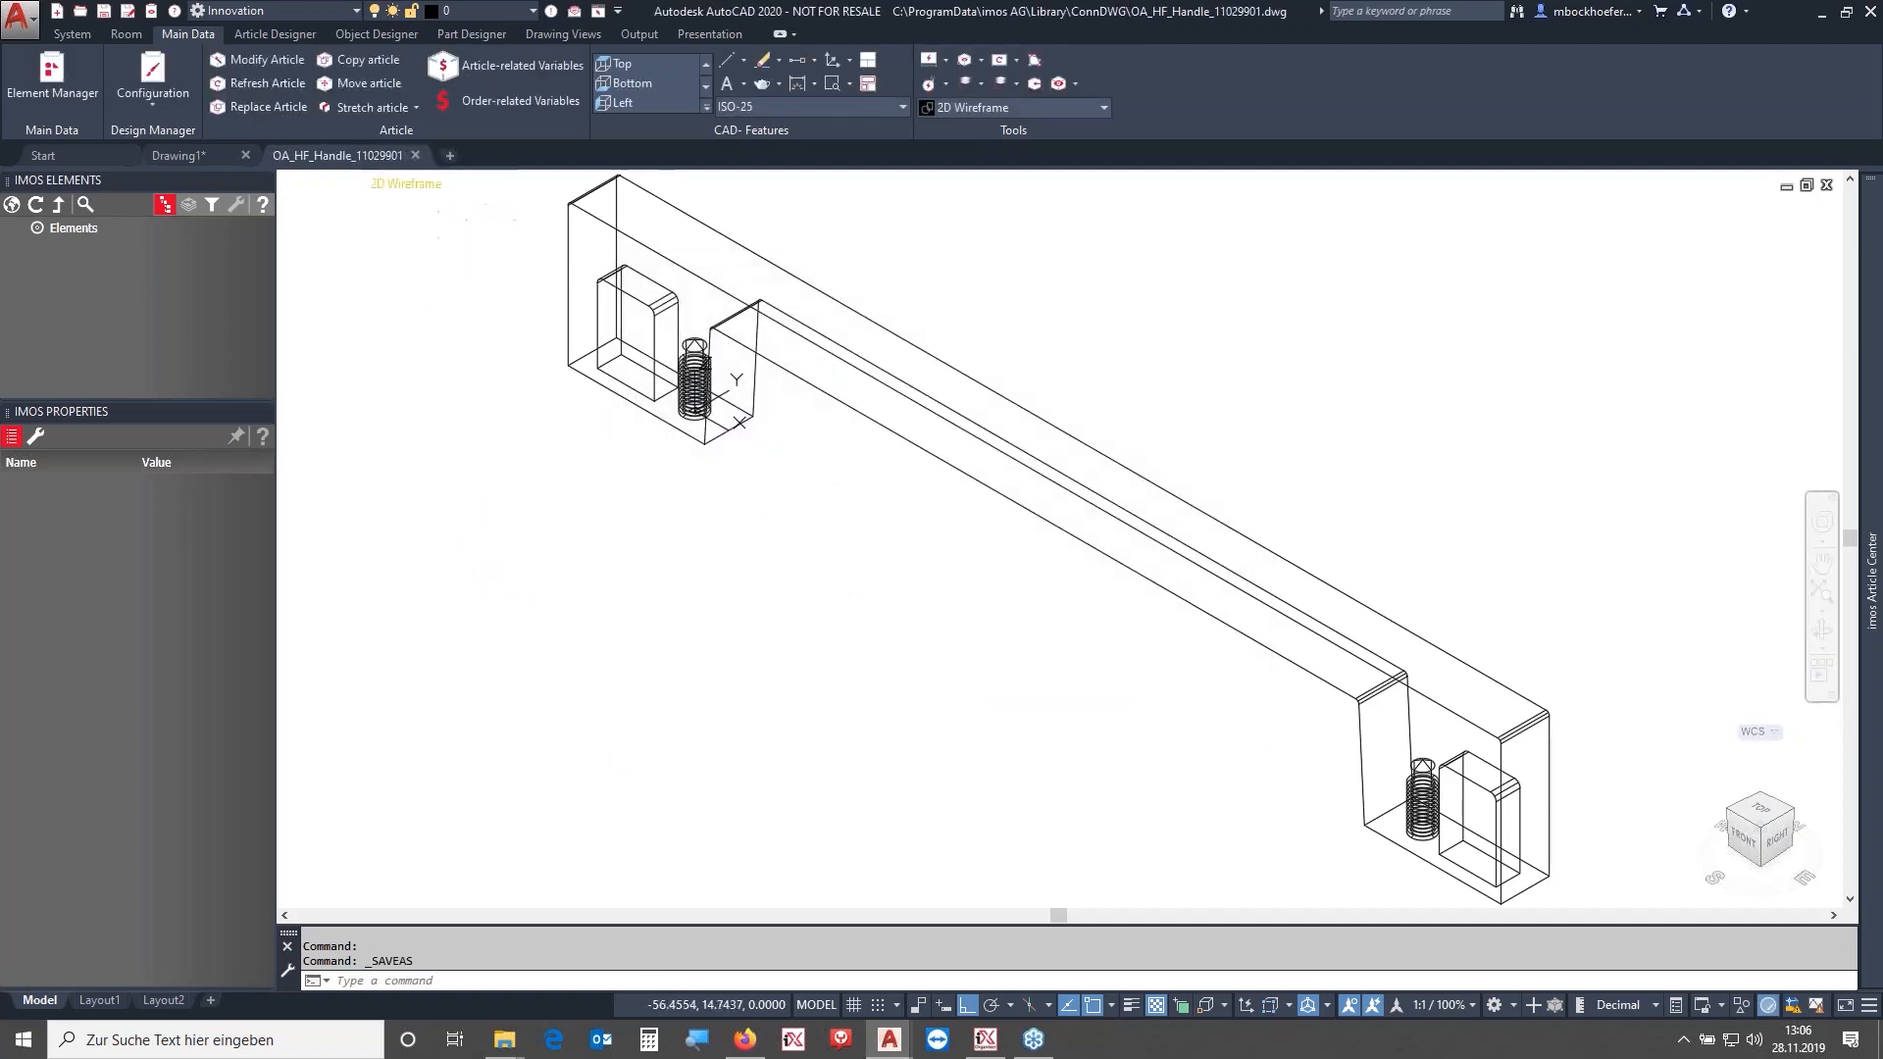
# - Open the Element Manager from the empty drawing and go to Connectors under Hardware and Machinings
pyautogui.click(415, 155)
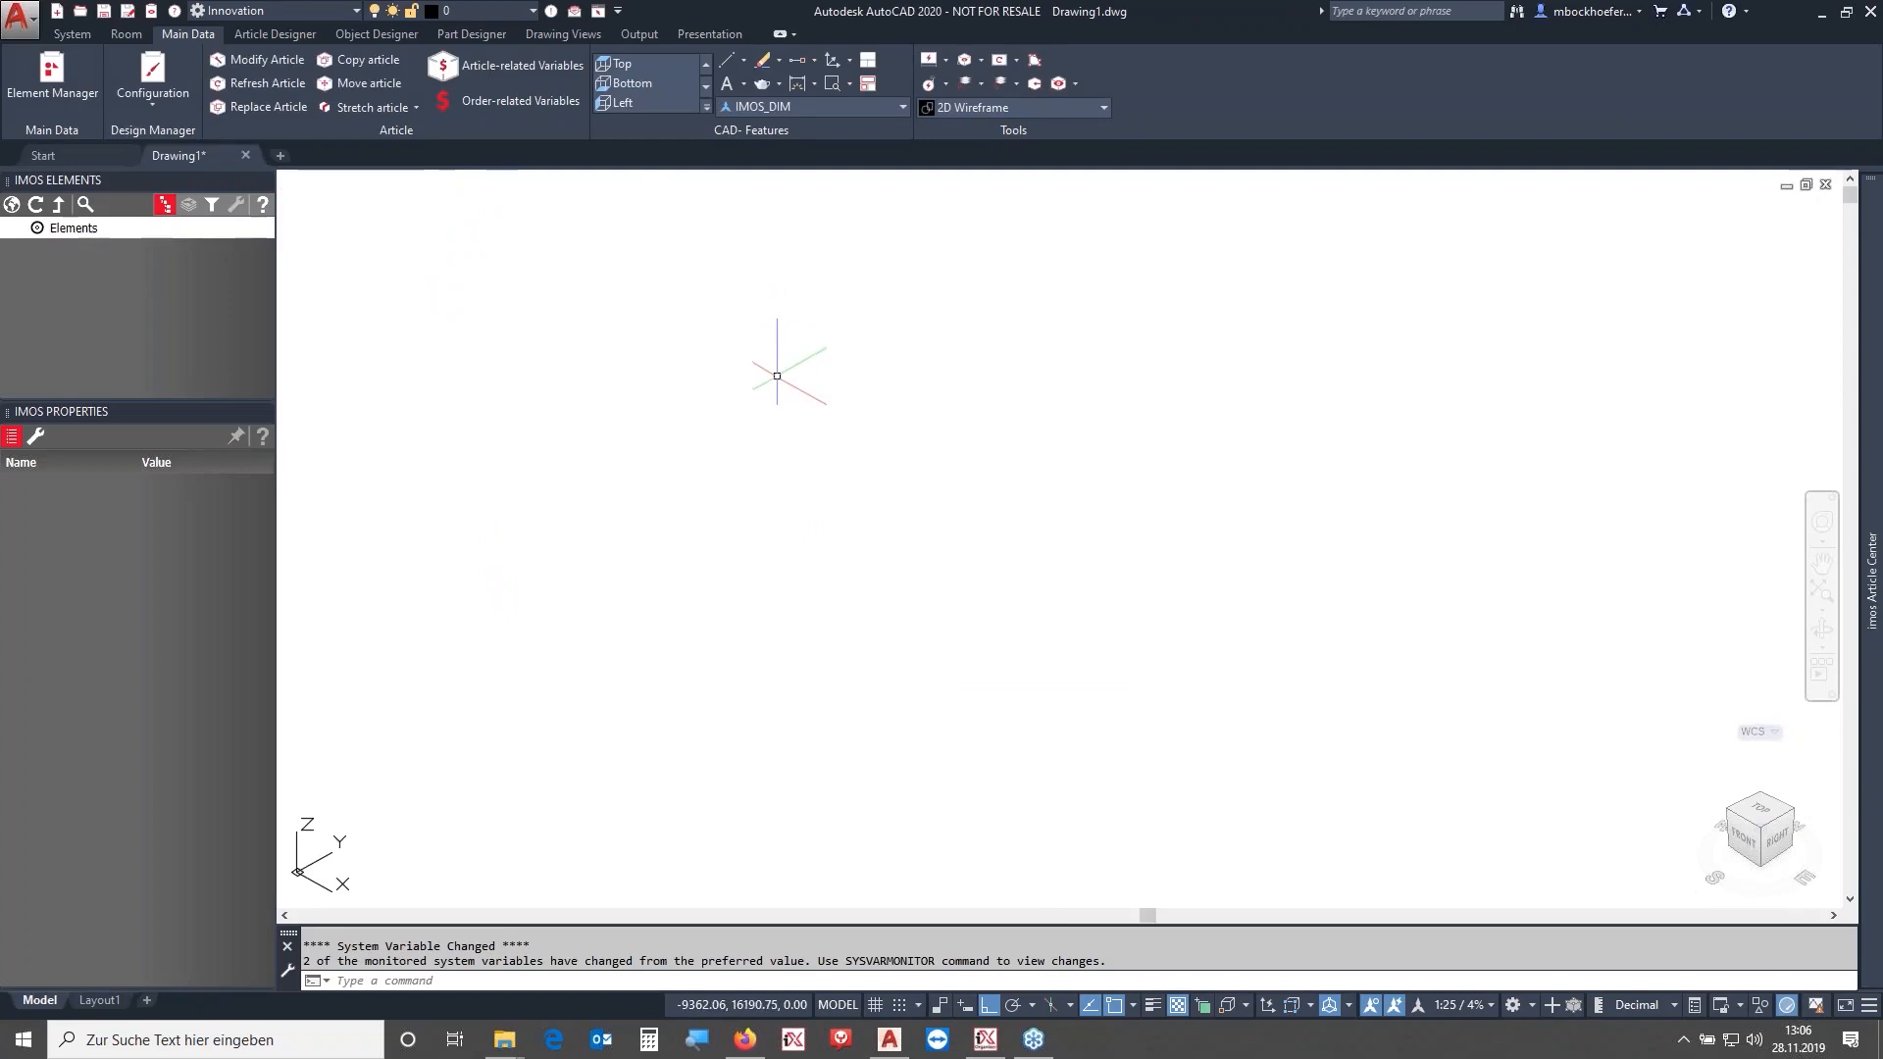
pyautogui.click(252, 35)
pyautogui.click(202, 39)
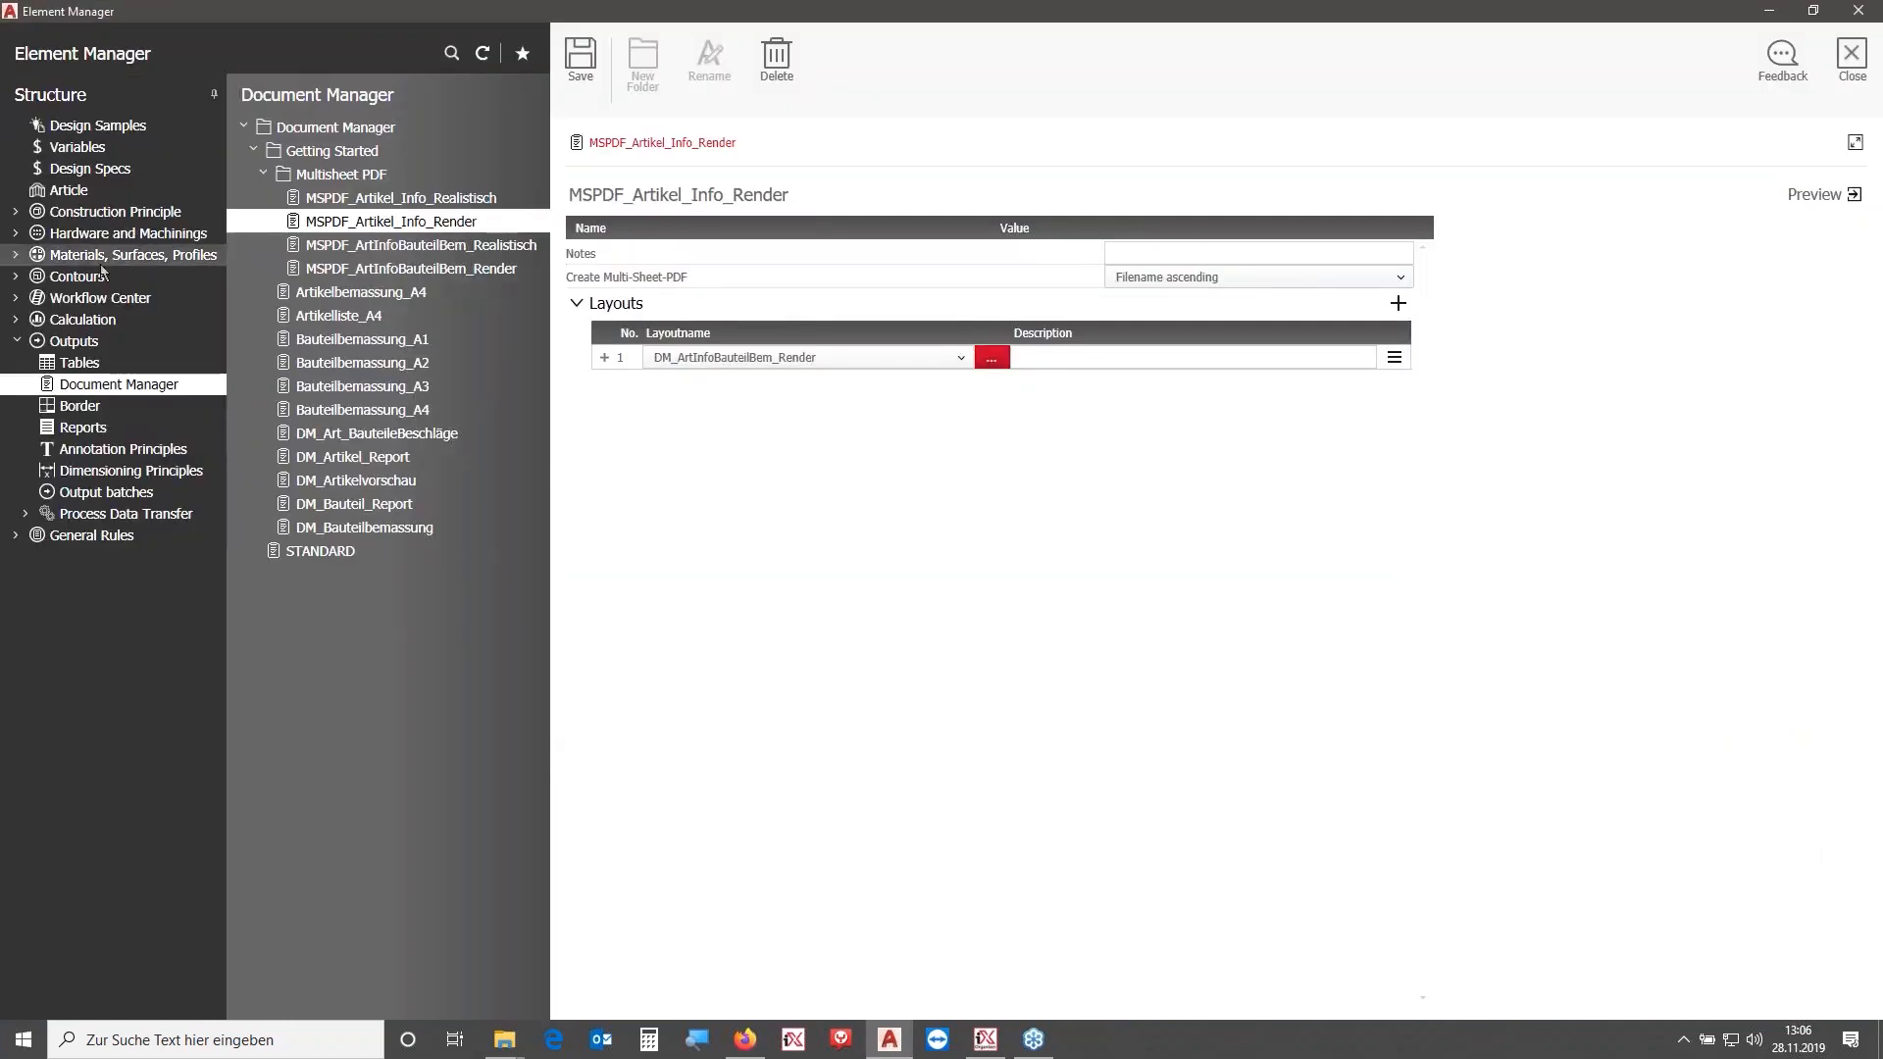
pyautogui.click(98, 212)
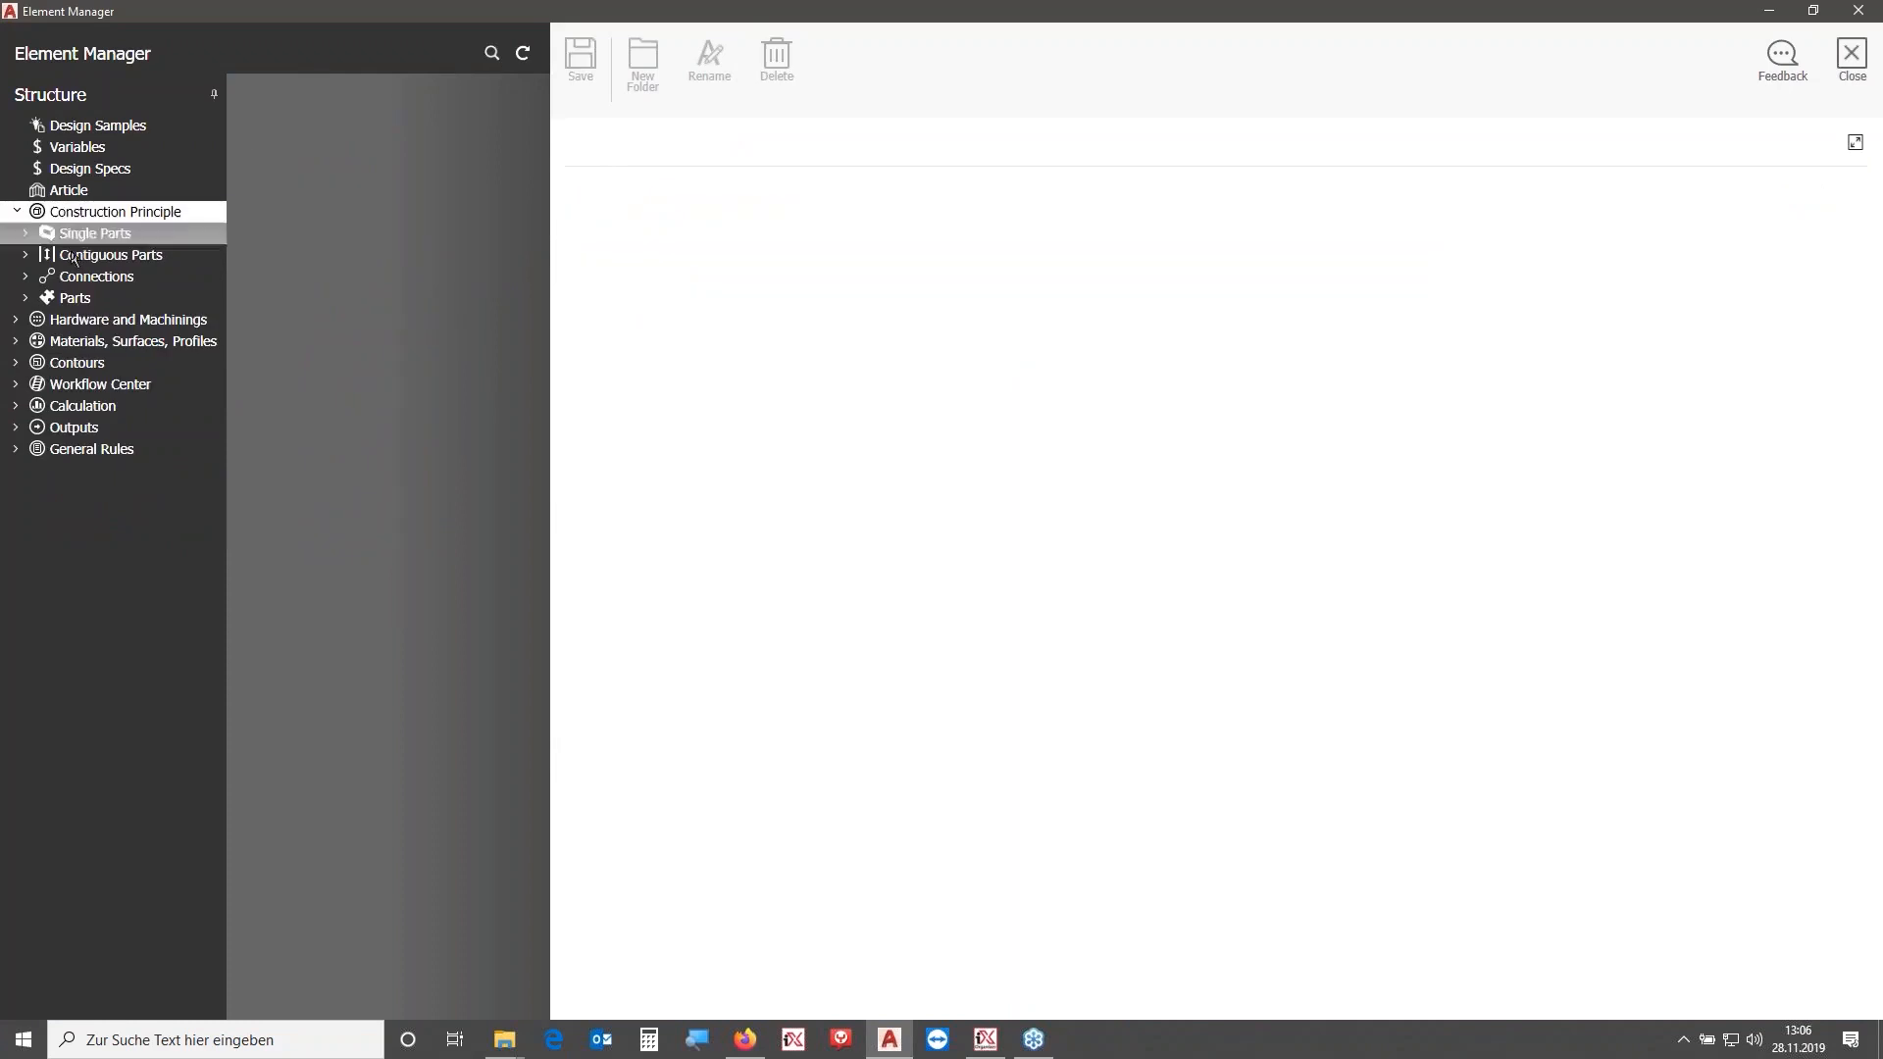
pyautogui.click(88, 320)
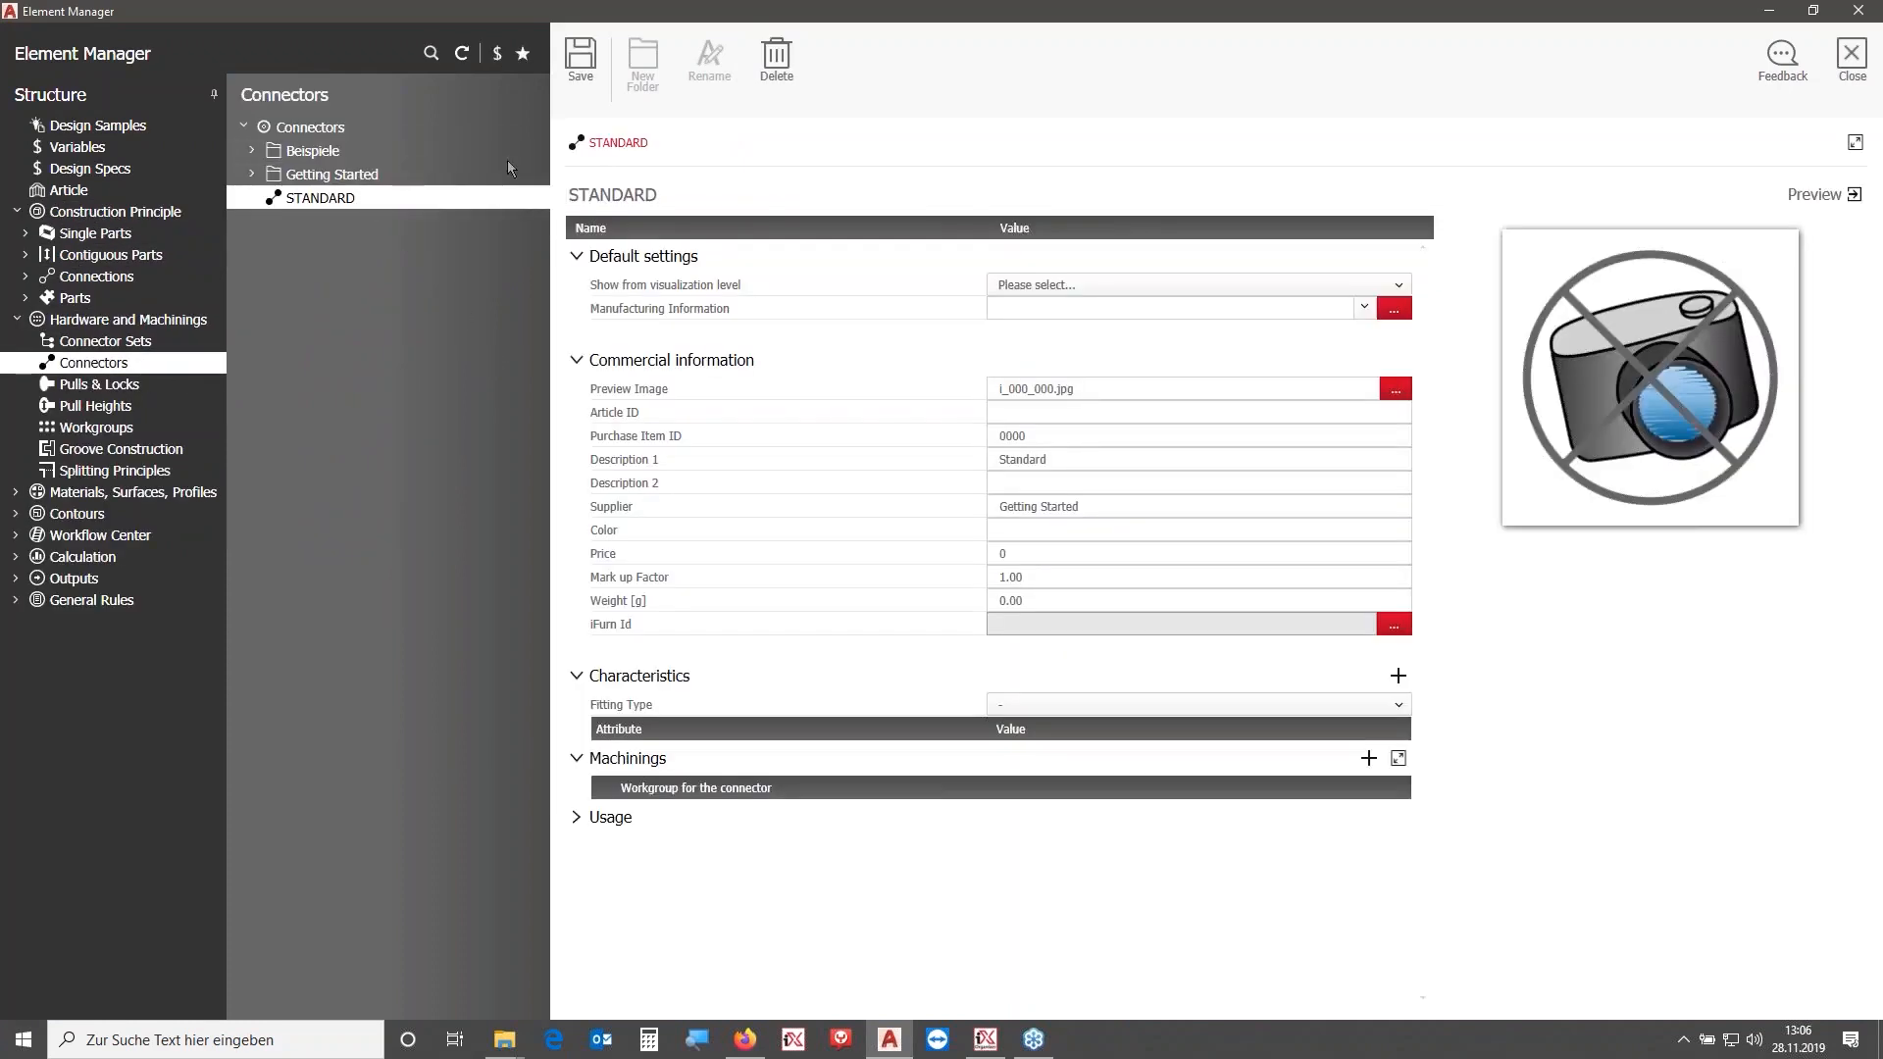
# - Create a folder OA under Connectors with a subfolder named Handles
pyautogui.click(310, 127)
pyautogui.click(638, 74)
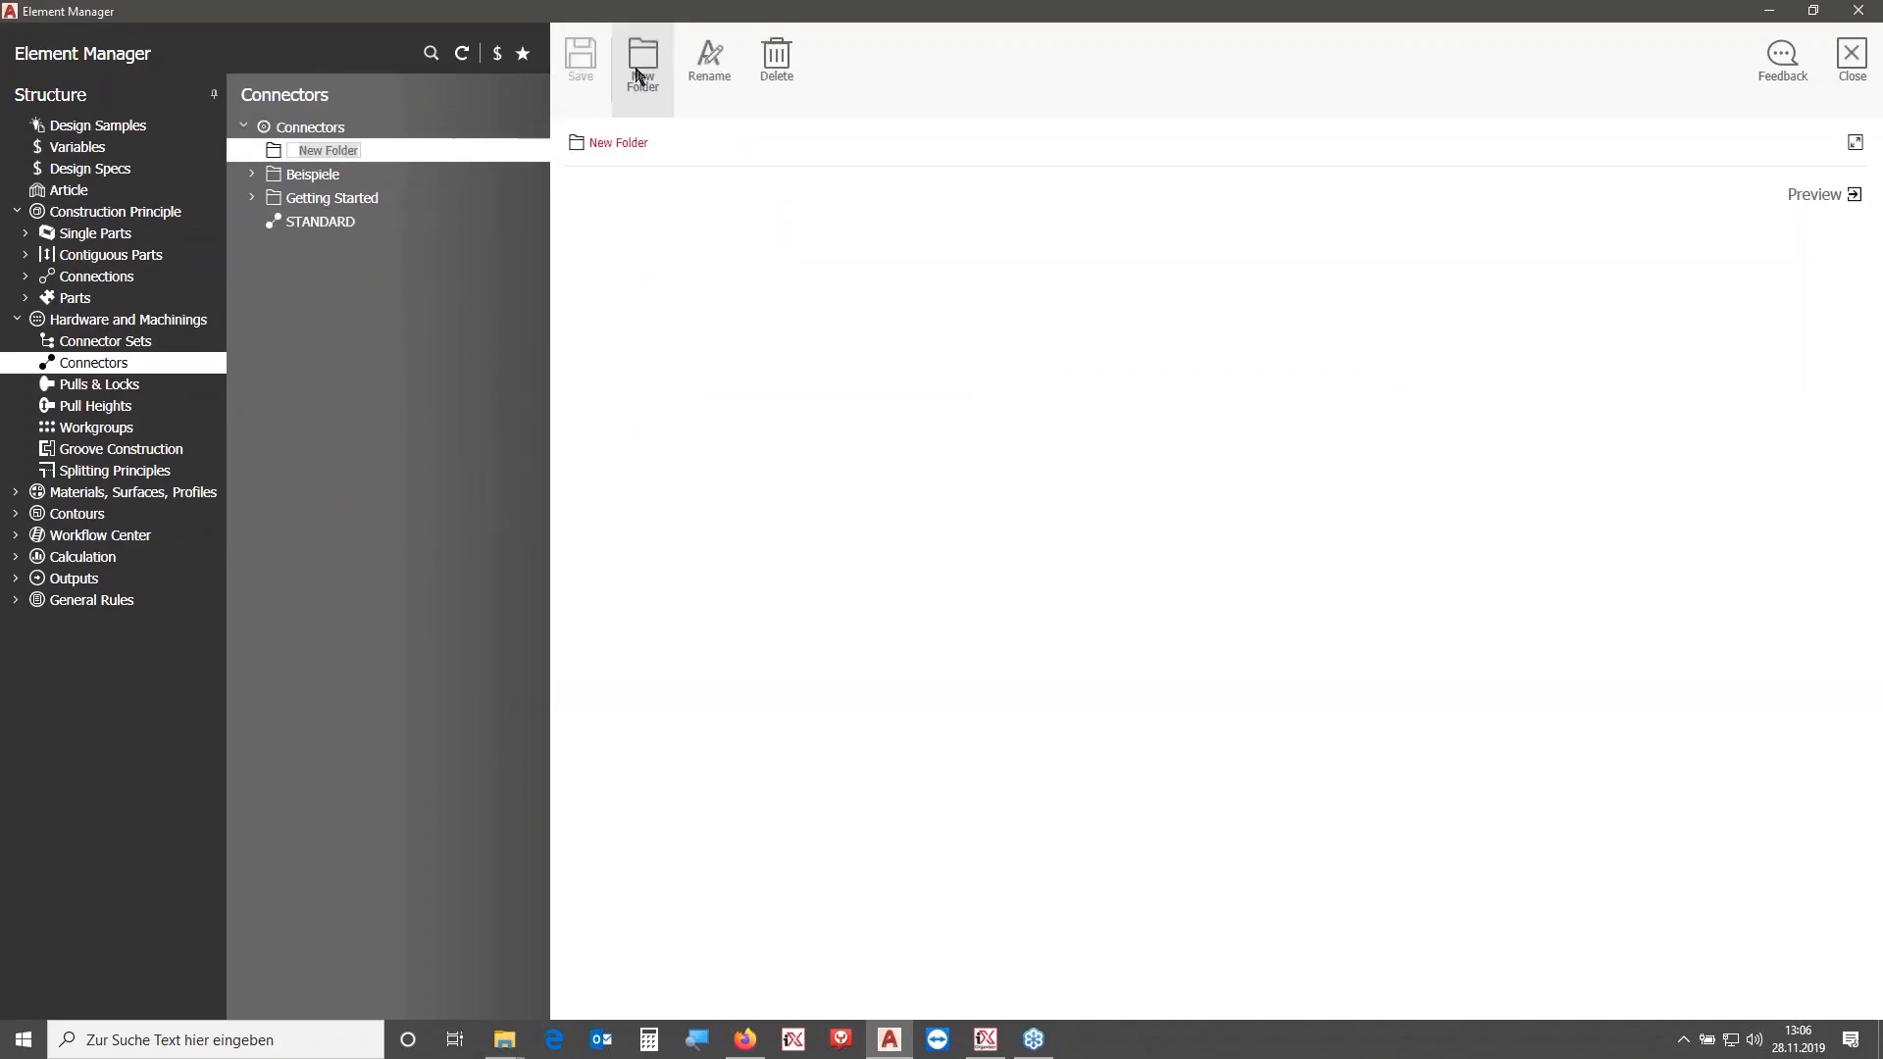
pyautogui.write('OA')
pyautogui.click(638, 74)
pyautogui.write('Handles')
pyautogui.press('Return')
# - Save a copy of the STANDARD connector as OA_HF_Handle_11029901 with visualization level Modus - 1
pyautogui.click(421, 245)
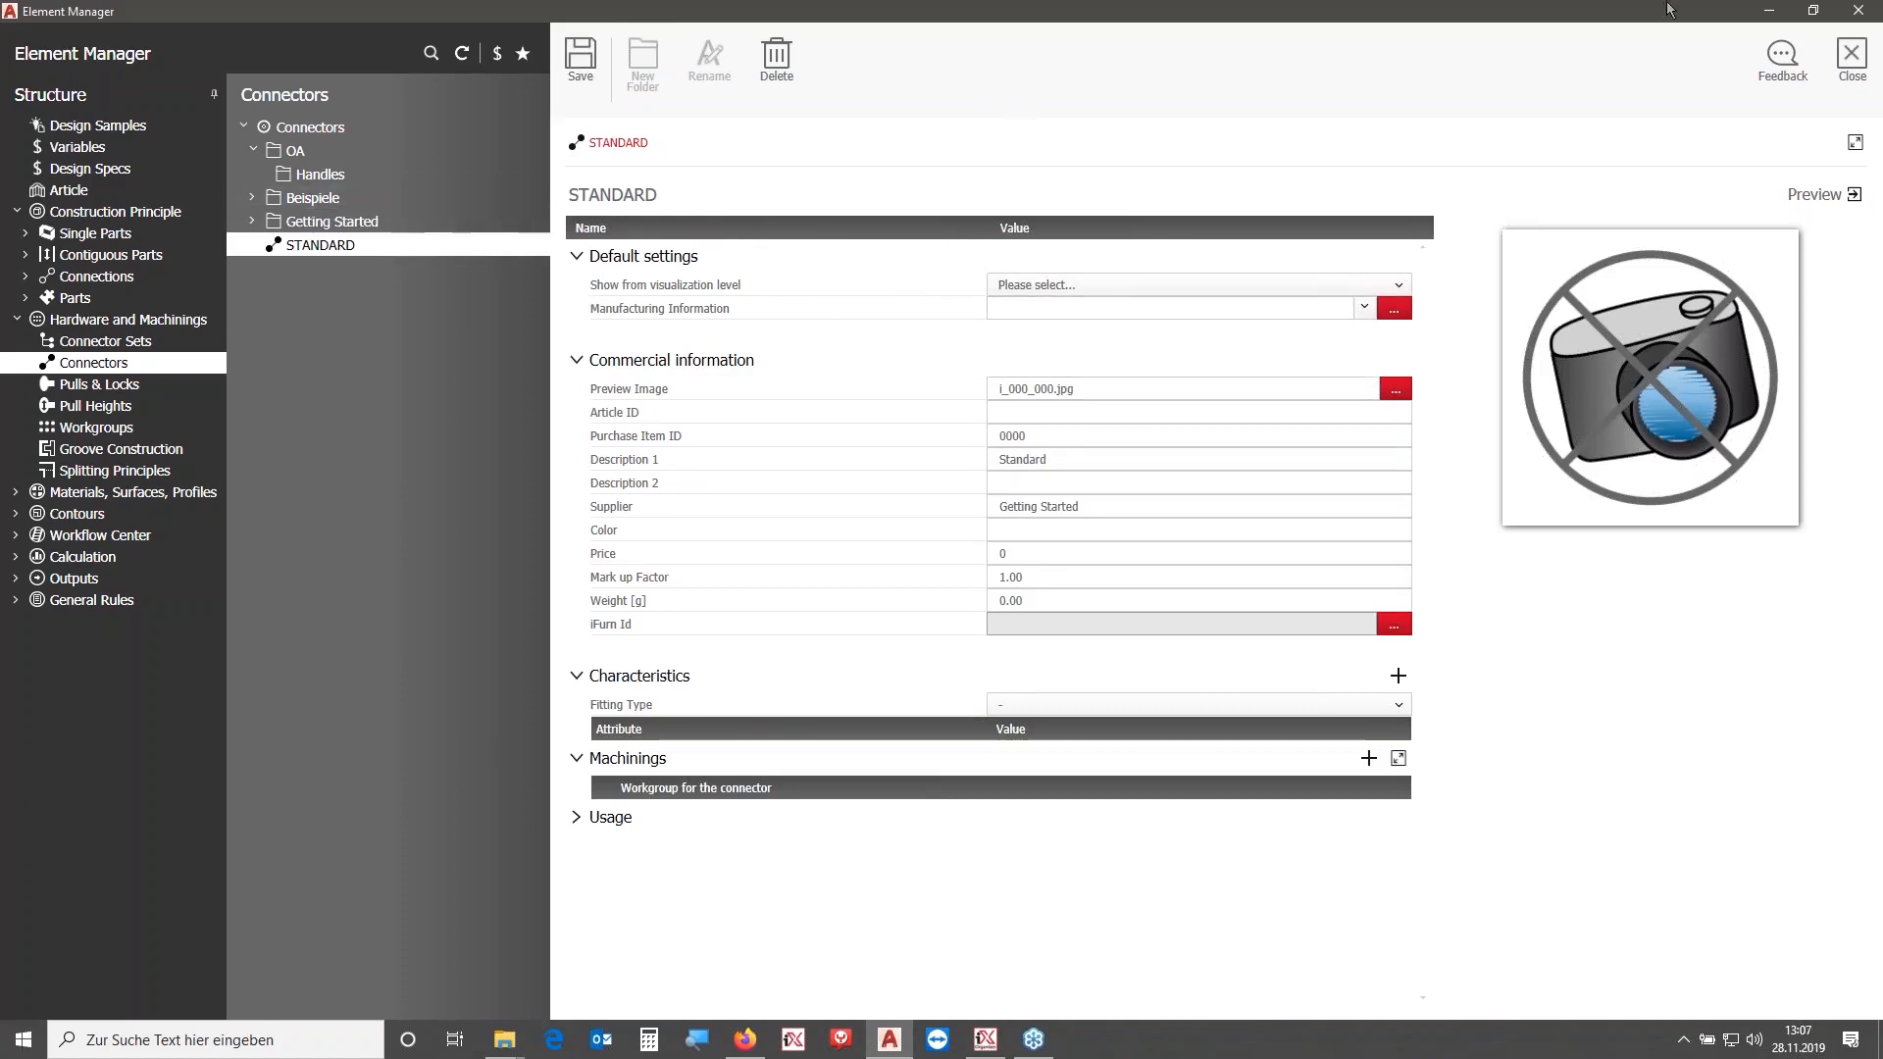
pyautogui.click(1093, 282)
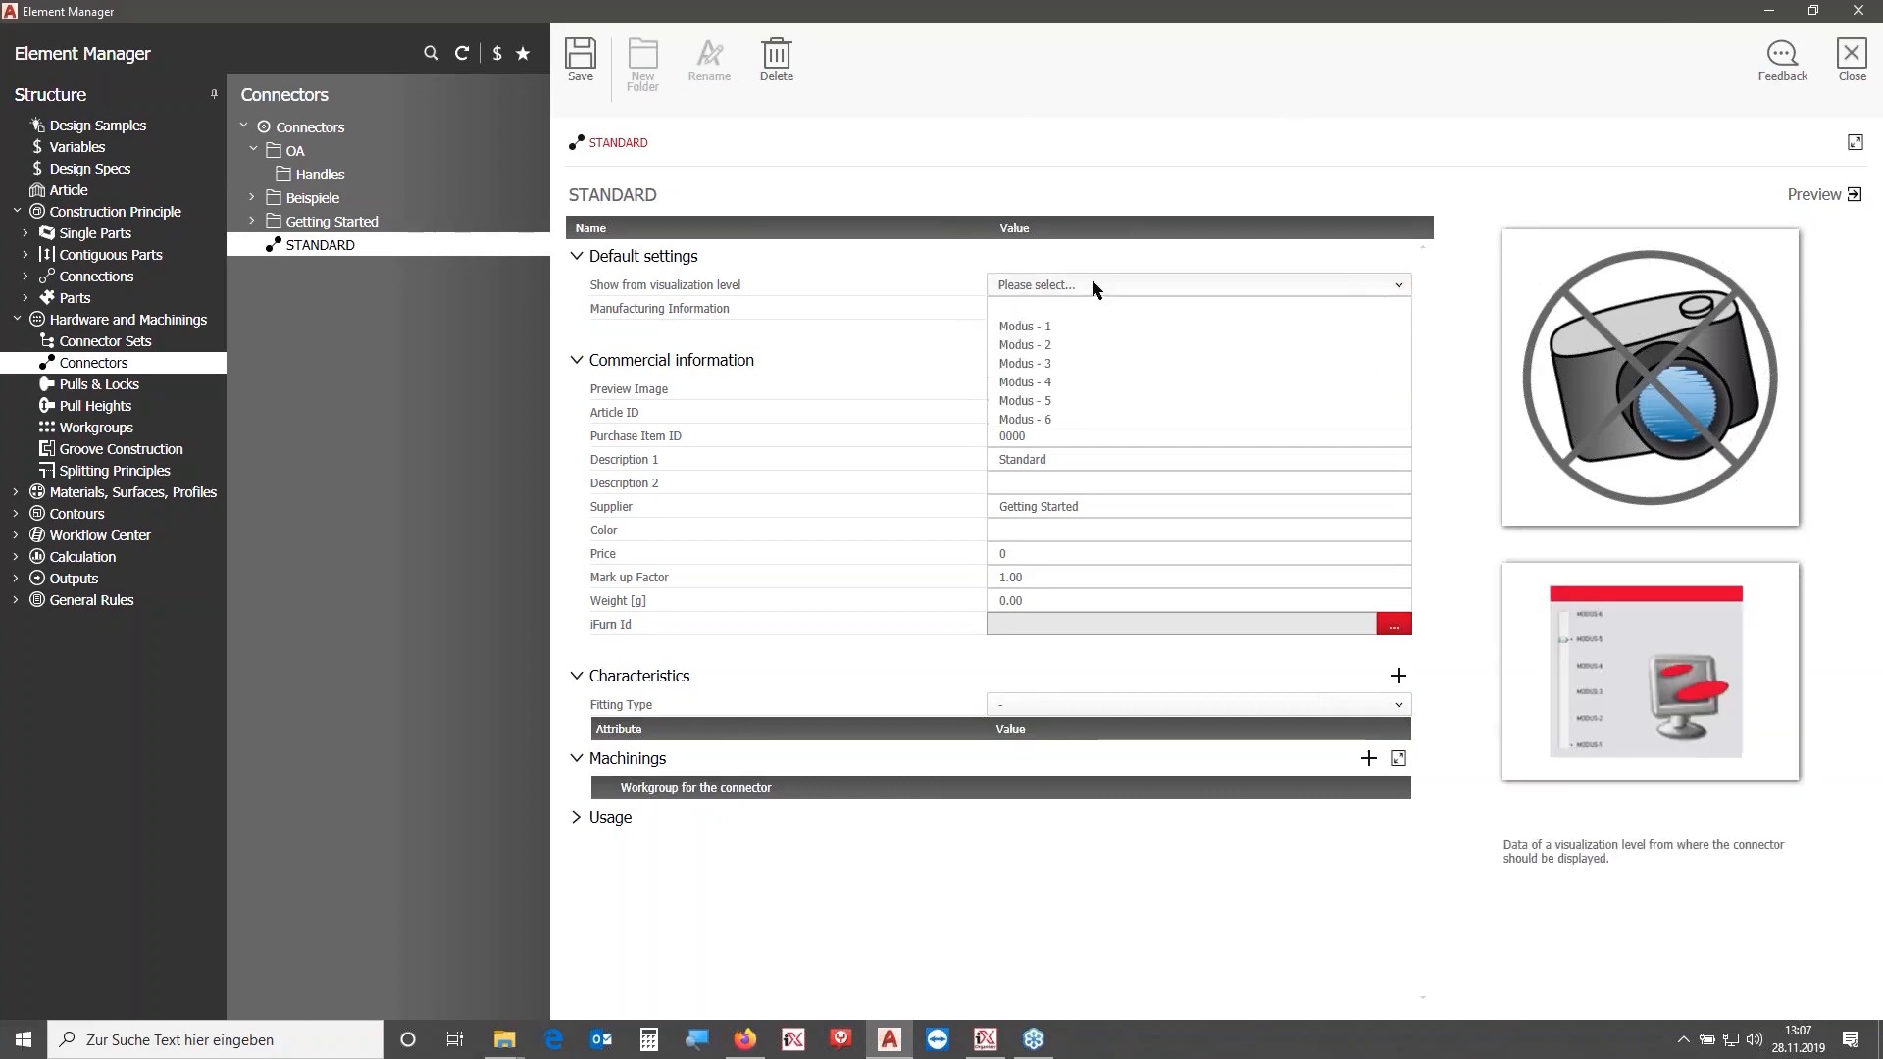
pyautogui.click(1055, 327)
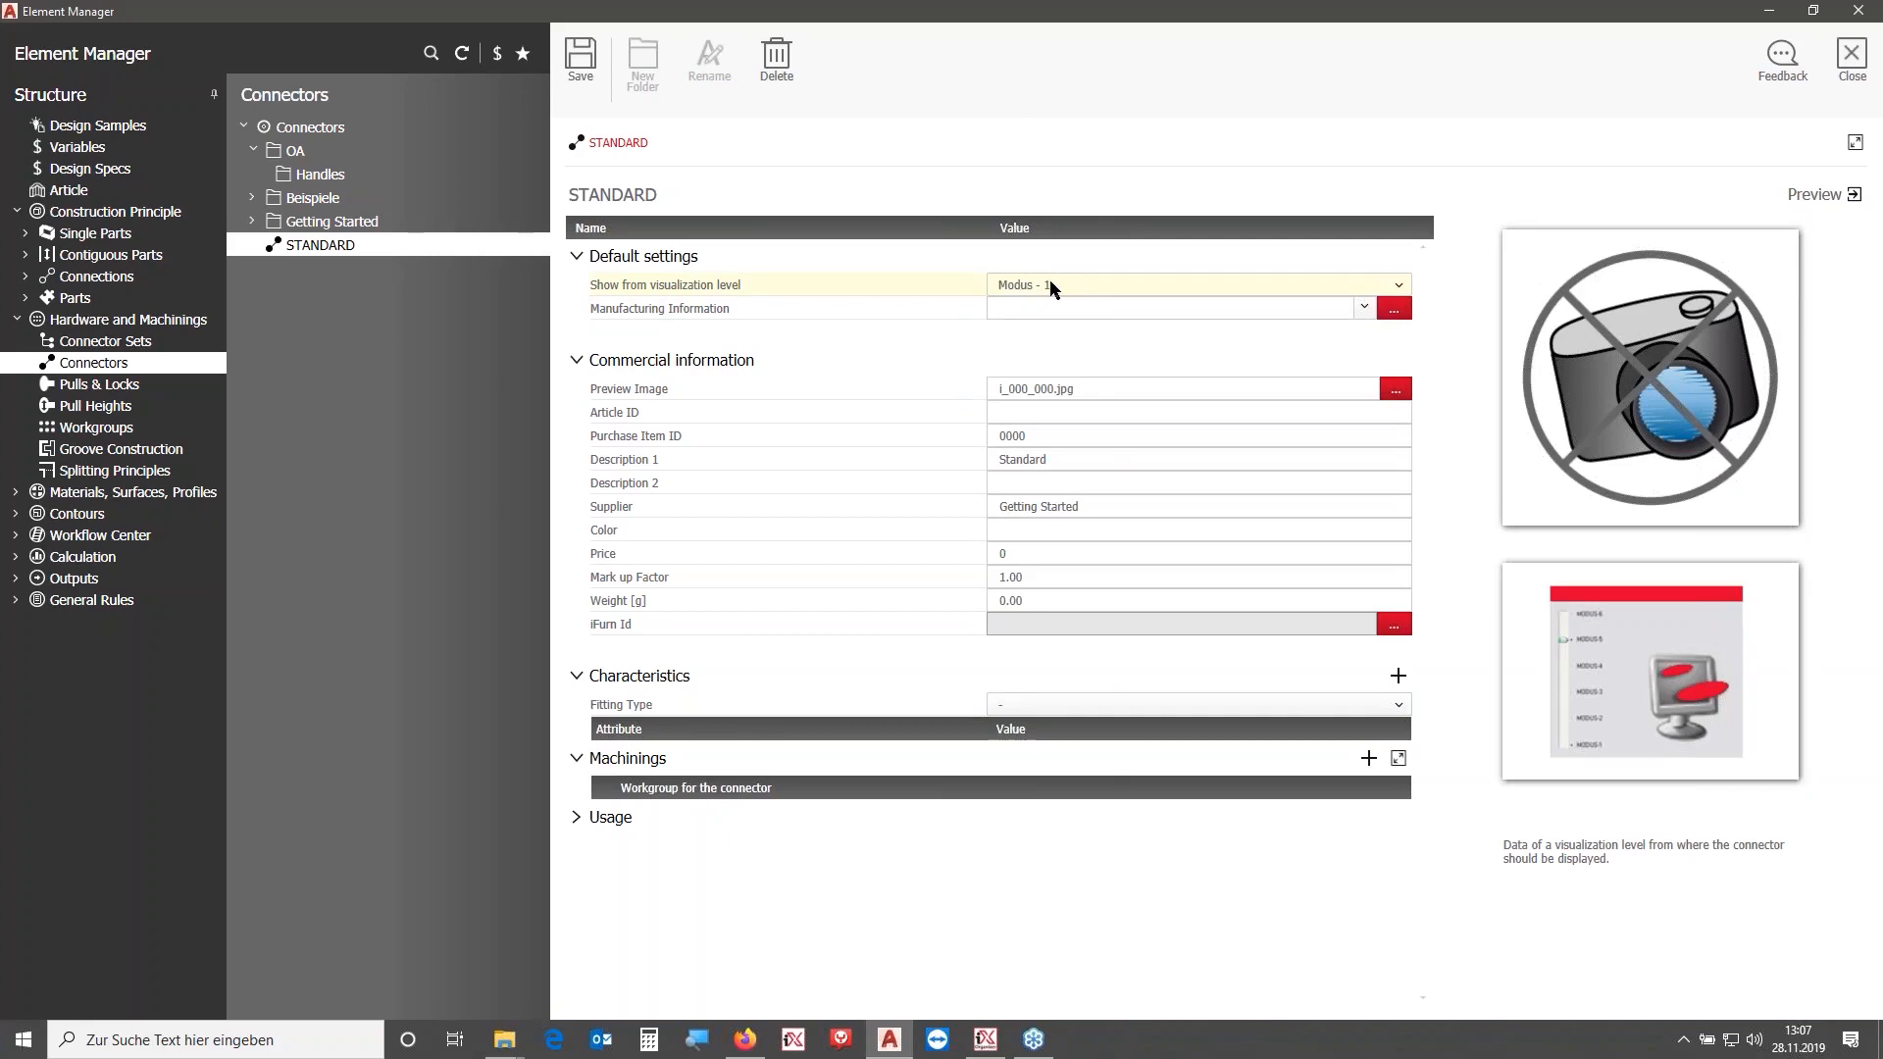
pyautogui.click(582, 60)
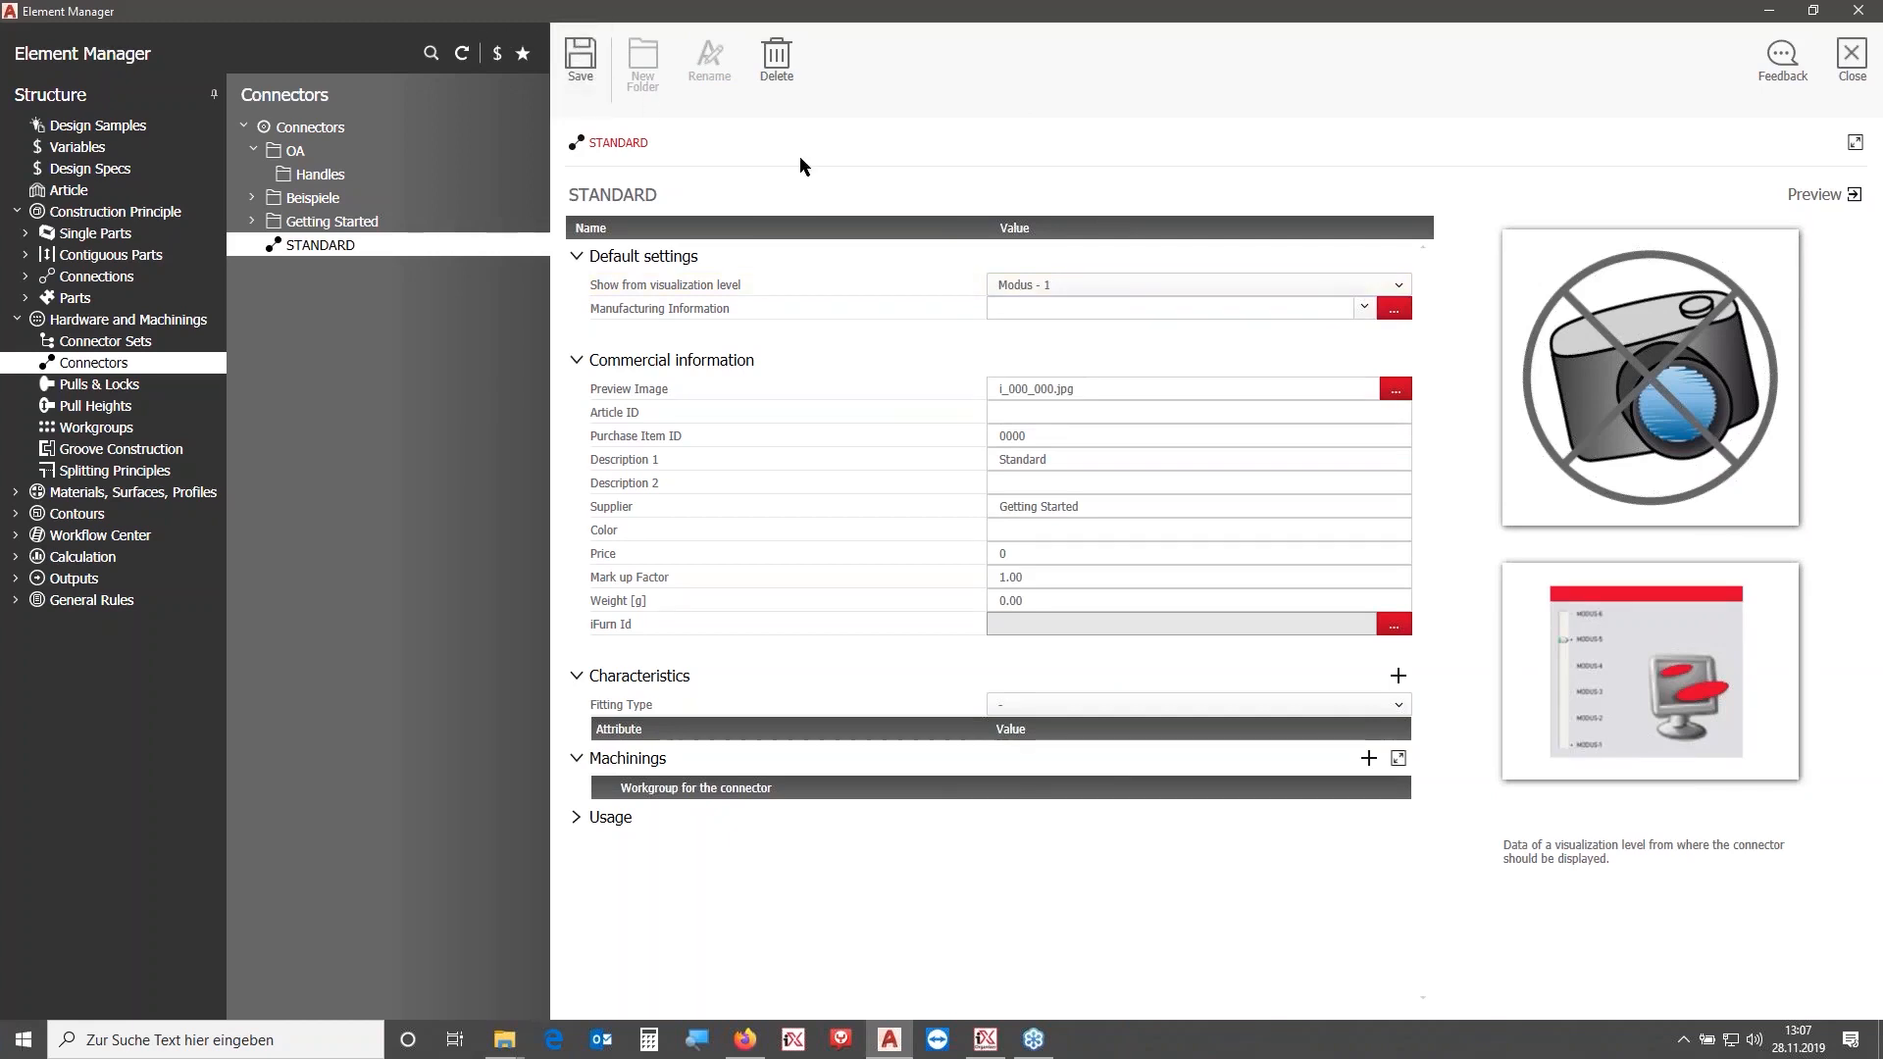
pyautogui.click(1056, 285)
pyautogui.click(1059, 304)
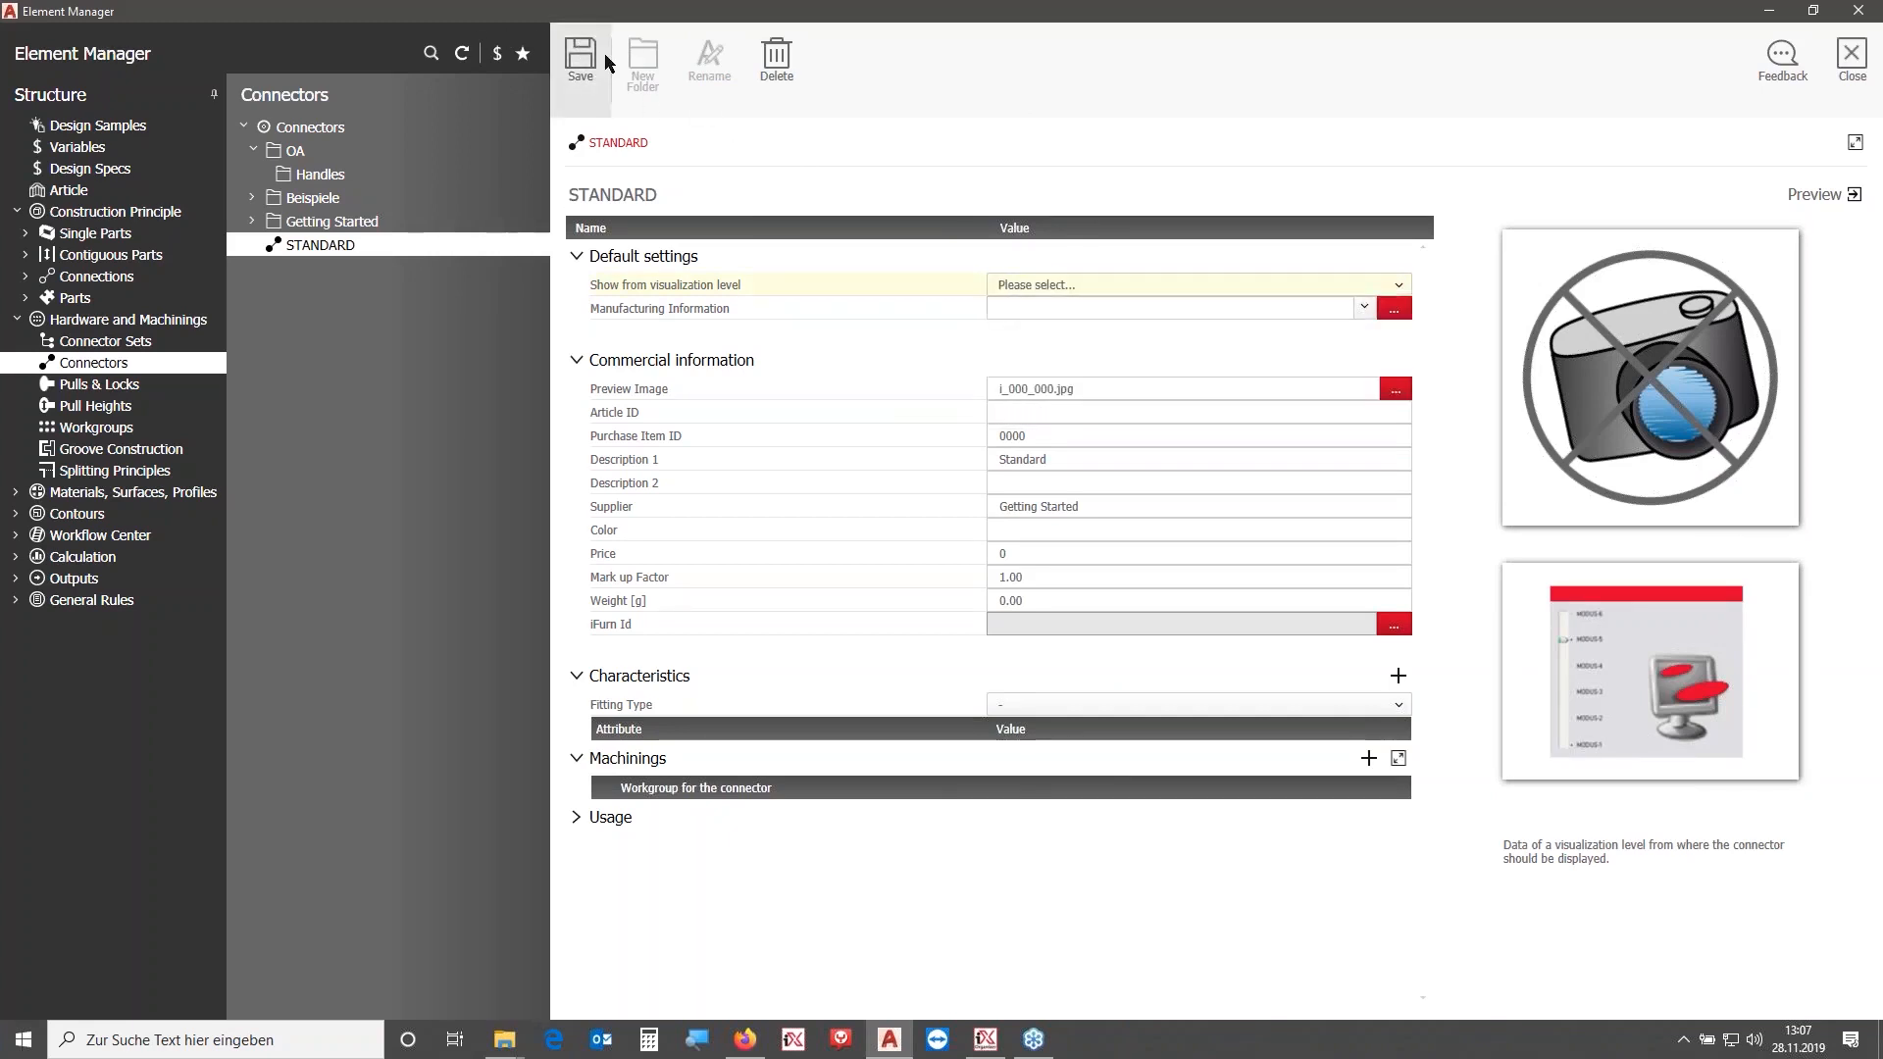
pyautogui.click(1079, 285)
pyautogui.click(1064, 309)
pyautogui.moveTo(756, 199); pyautogui.dragTo(432, 198)
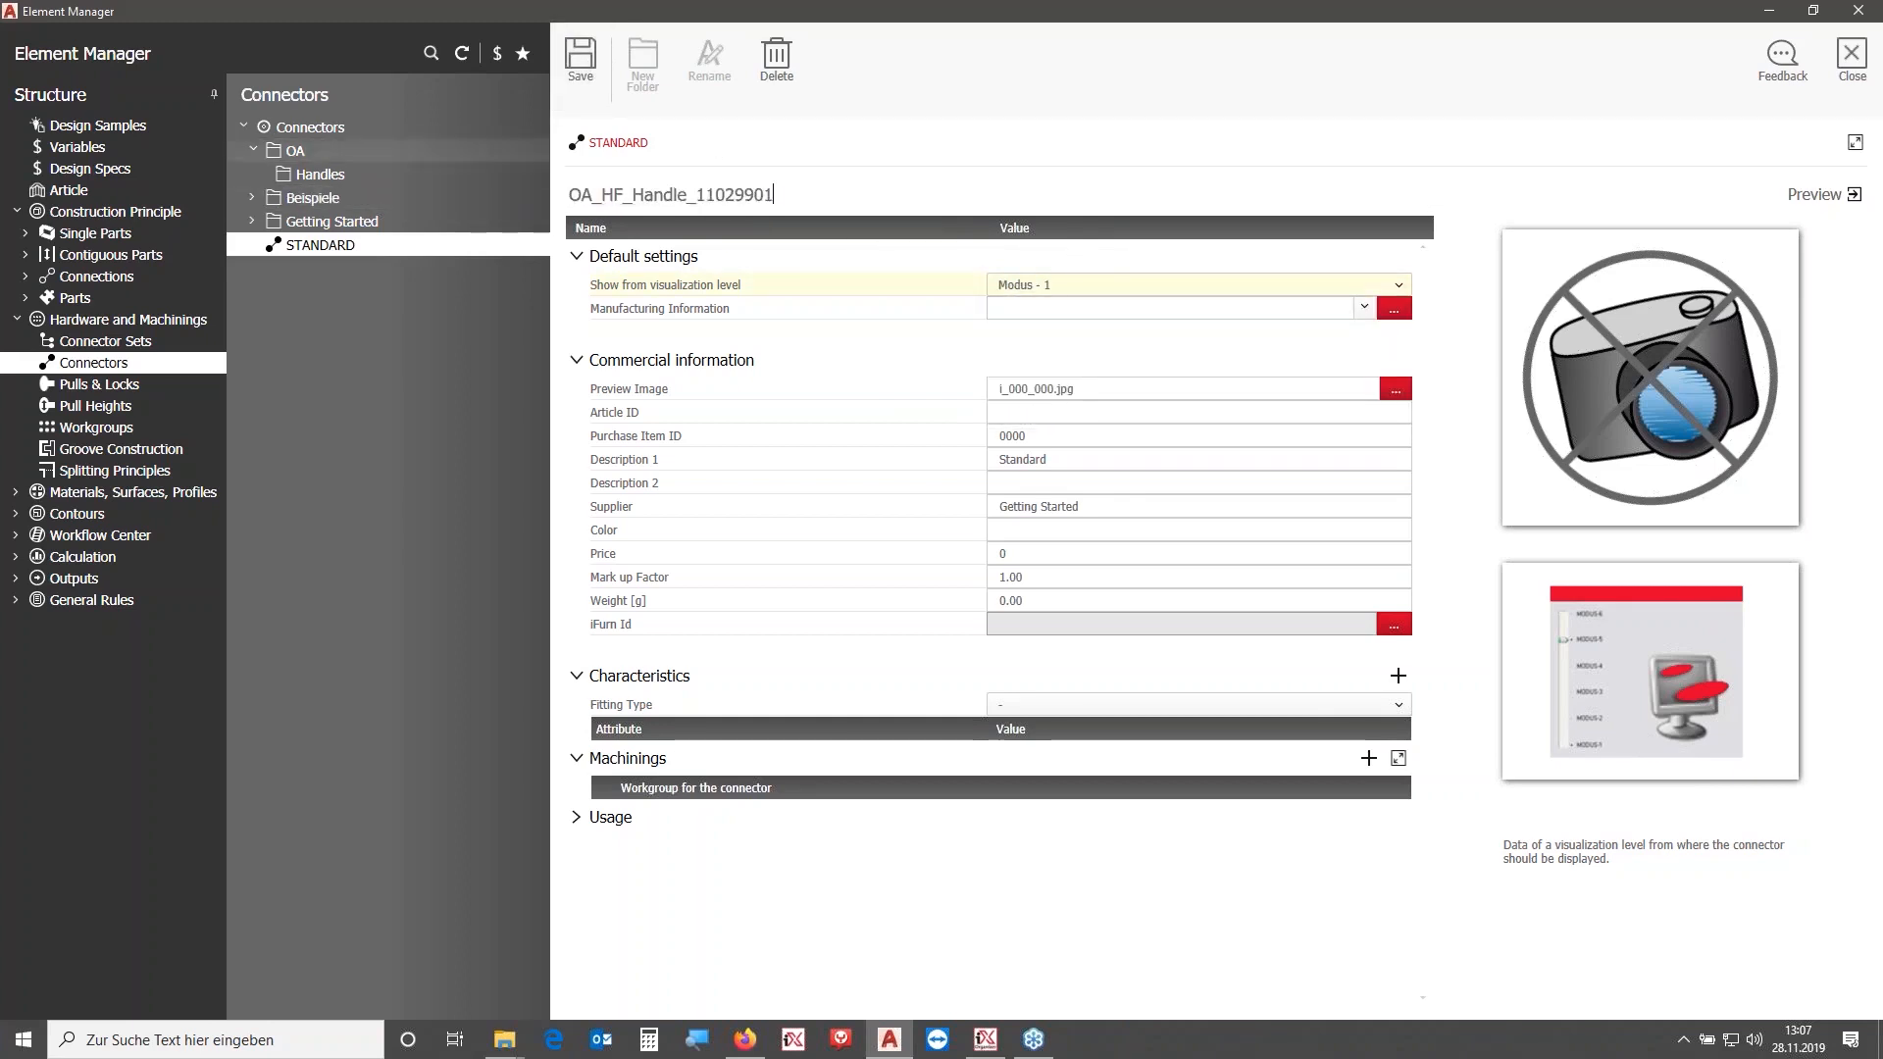
pyautogui.click(582, 59)
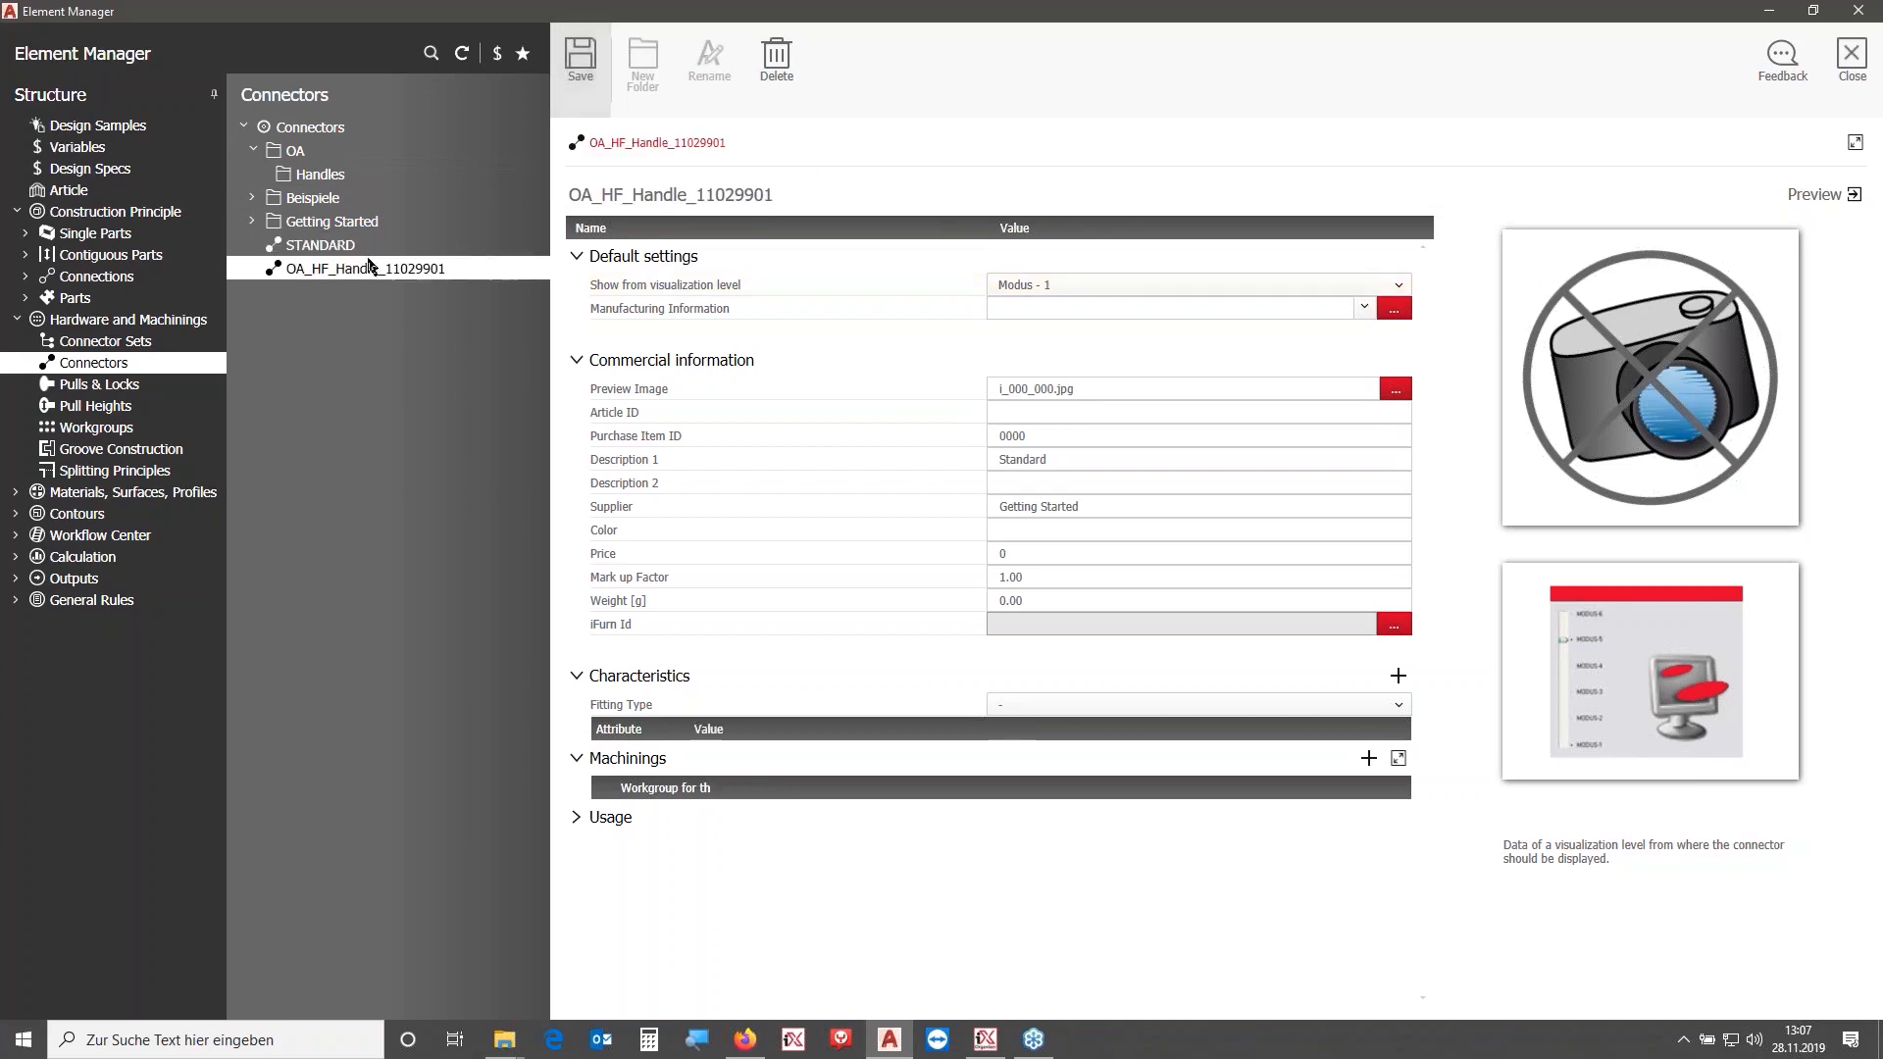
# - Move the OA_HF_Handle_11029901 connector into the OA Handles folder and close the Element Manager
pyautogui.moveTo(338, 273); pyautogui.dragTo(333, 177)
pyautogui.click(359, 200)
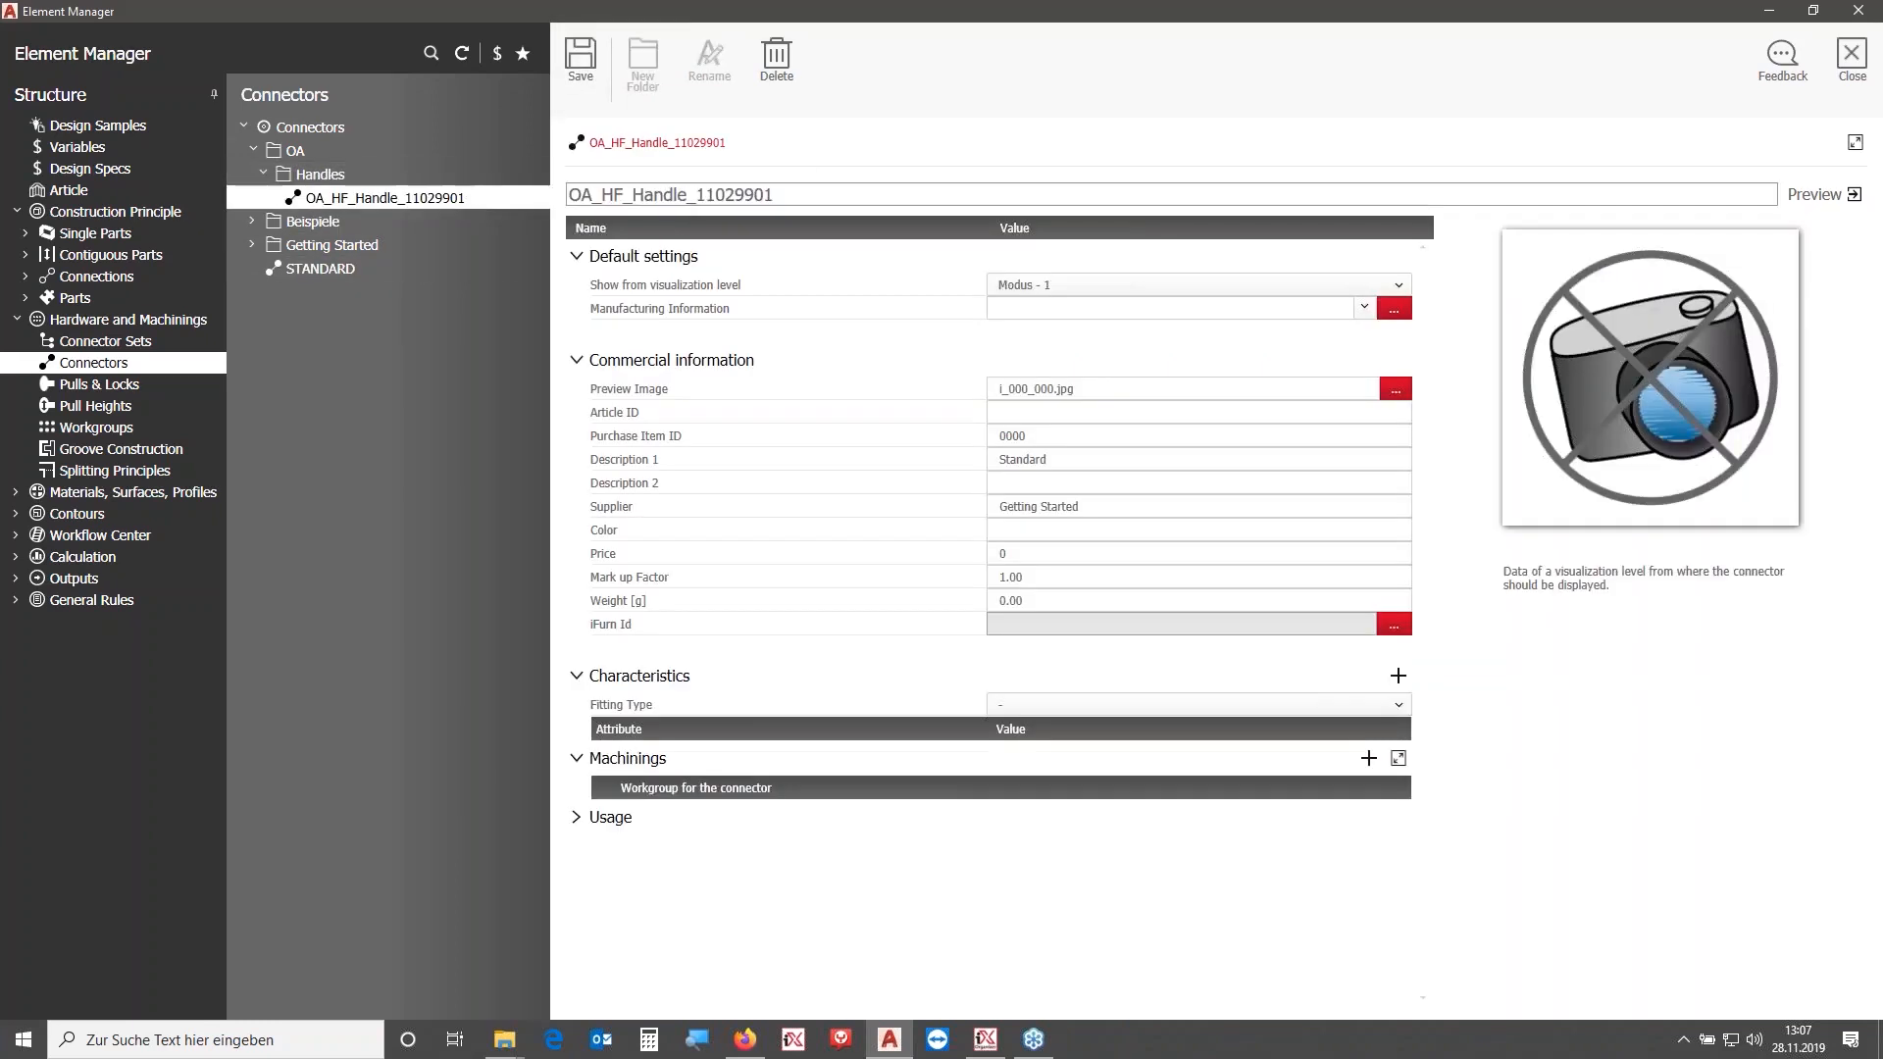
pyautogui.click(1853, 59)
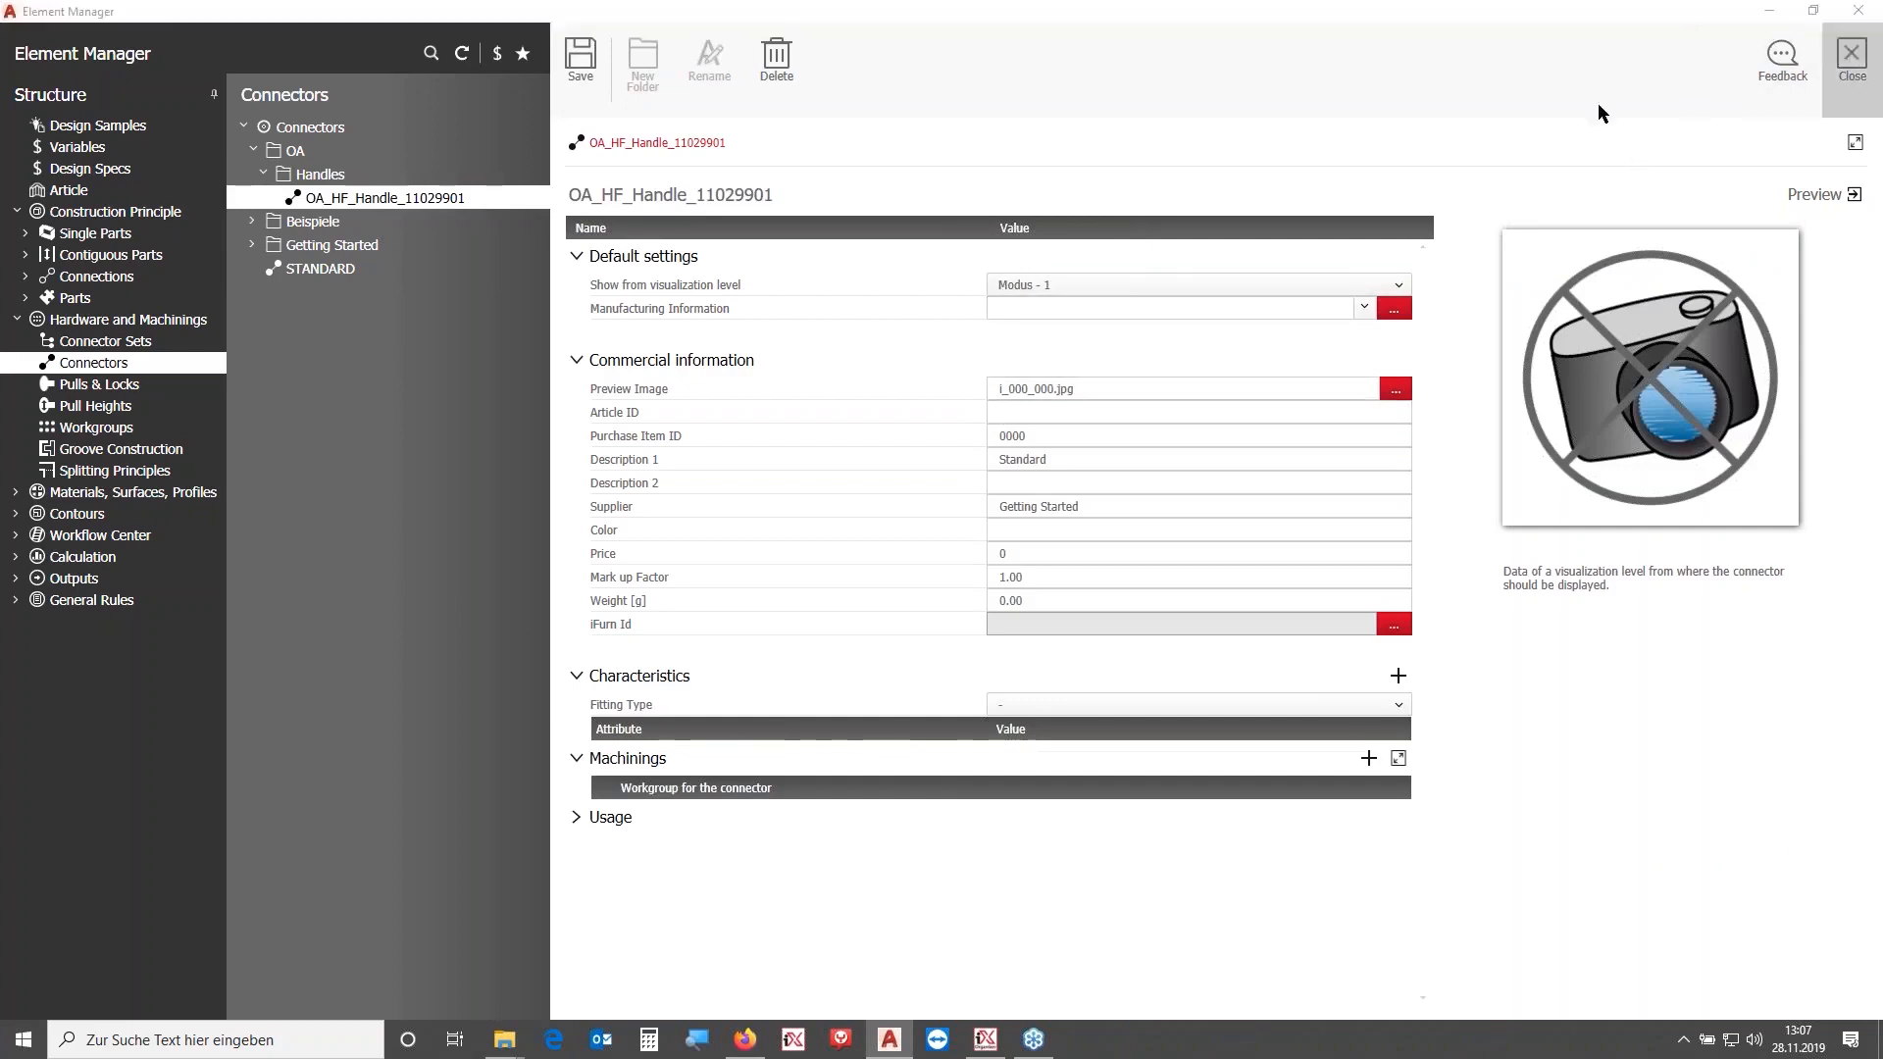
pyautogui.click(1824, 12)
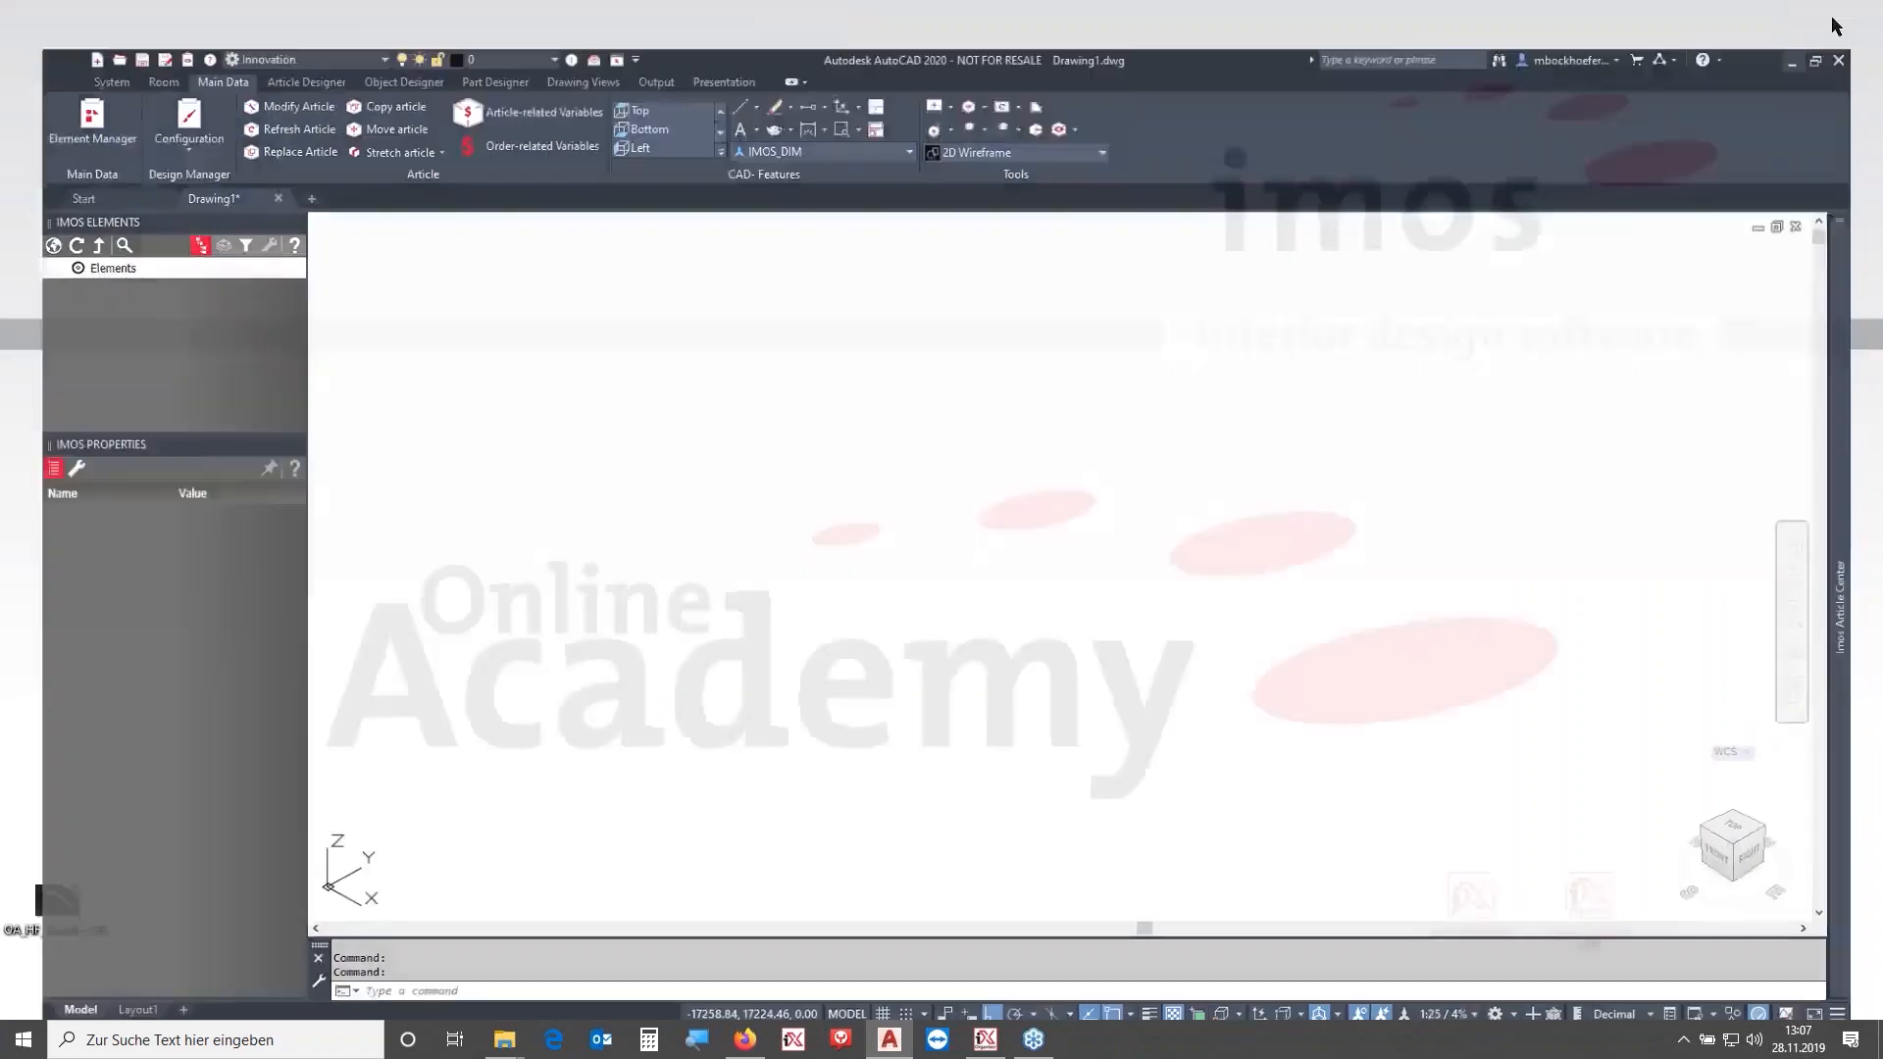
# - Open the desktop image OA_HF_Handle_128_11029901.jpg to check it, then close the viewer
pyautogui.click(68, 919)
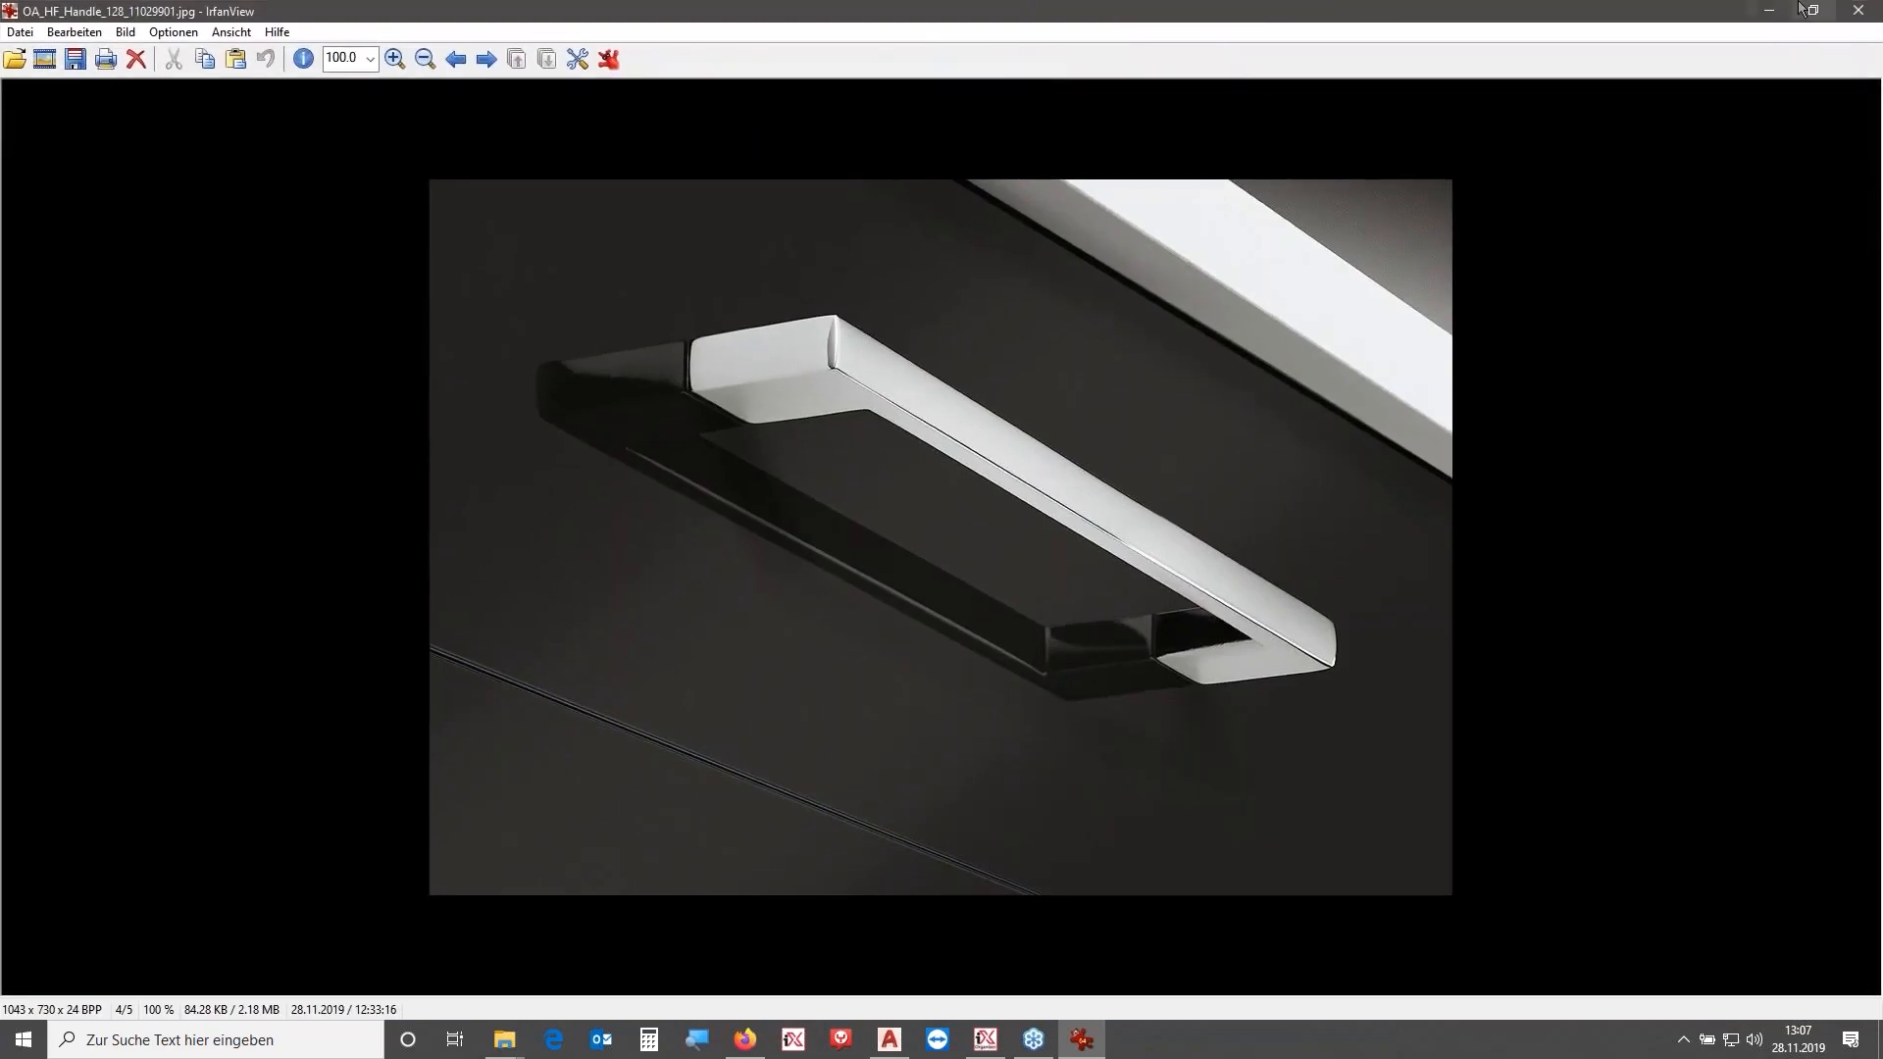
pyautogui.click(1860, 11)
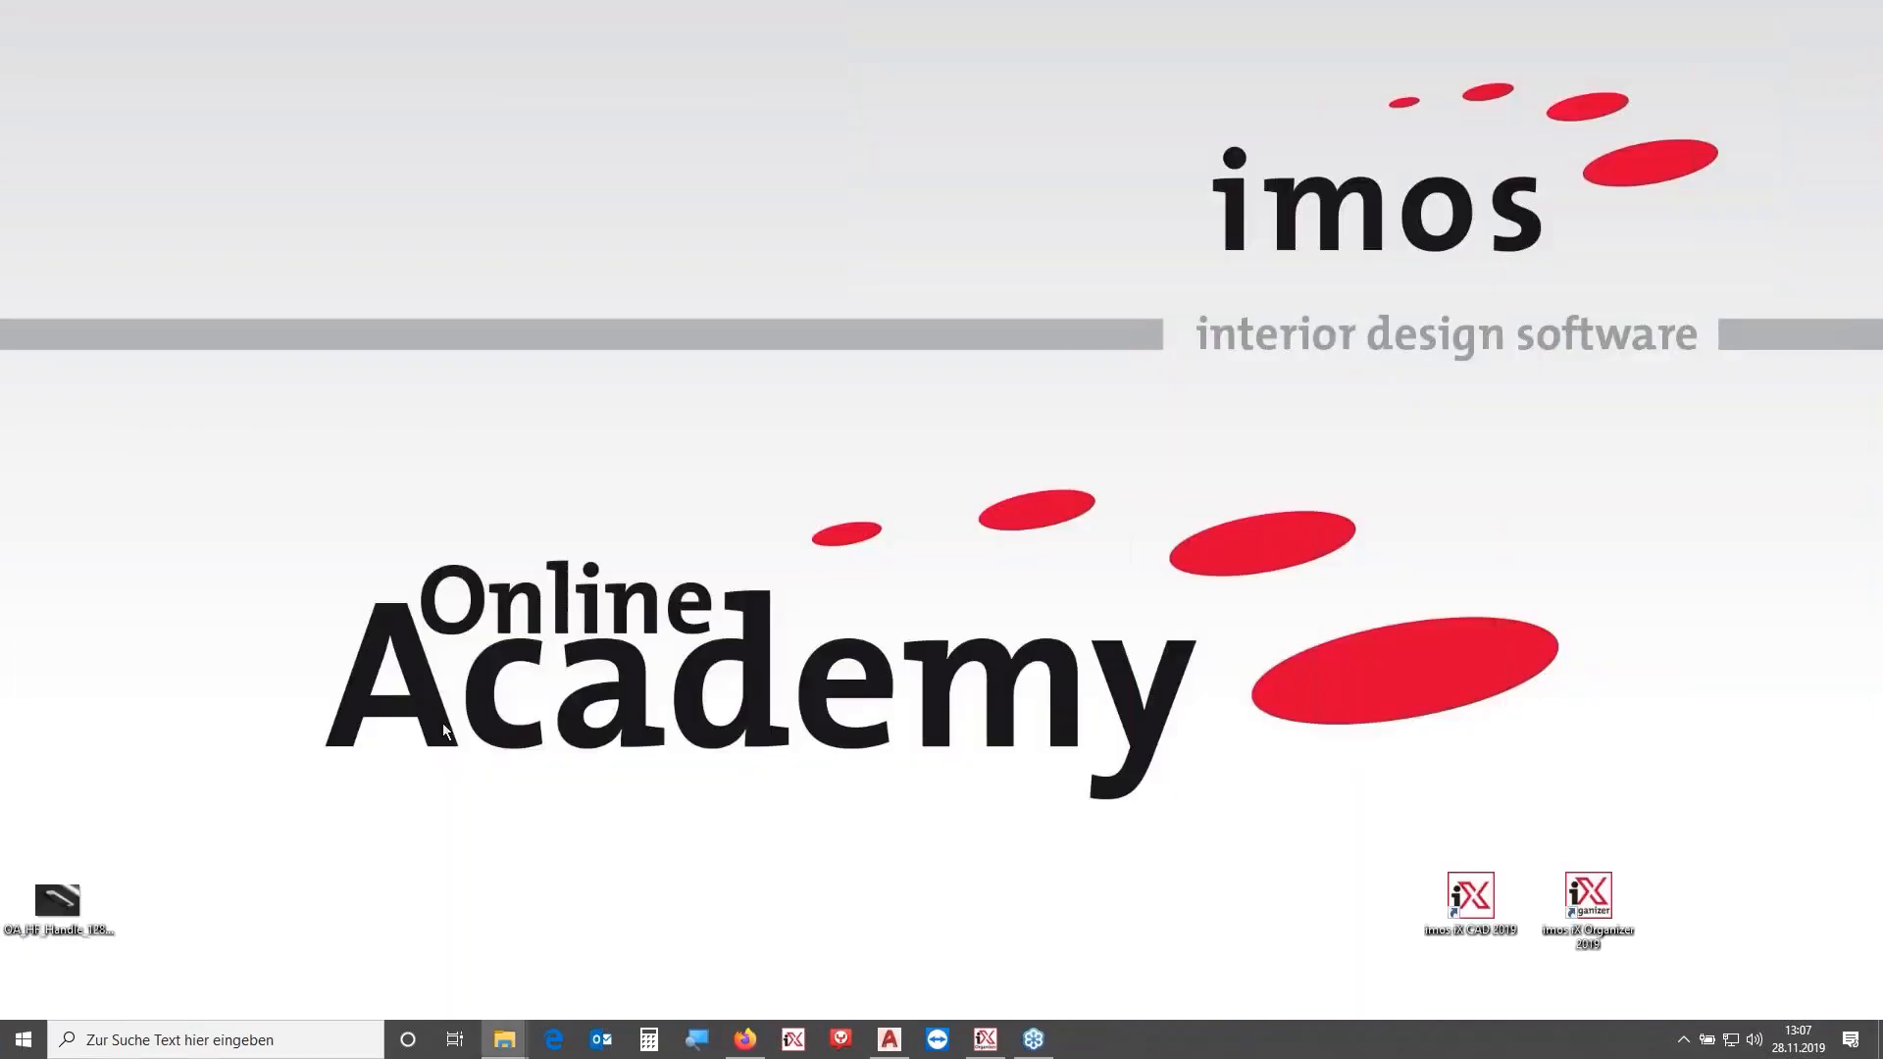
# - Paste the handle image into the imos AG Library's Info\BITMAPS folder in File Explorer
pyautogui.moveTo(57, 900); pyautogui.dragTo(799, 610)
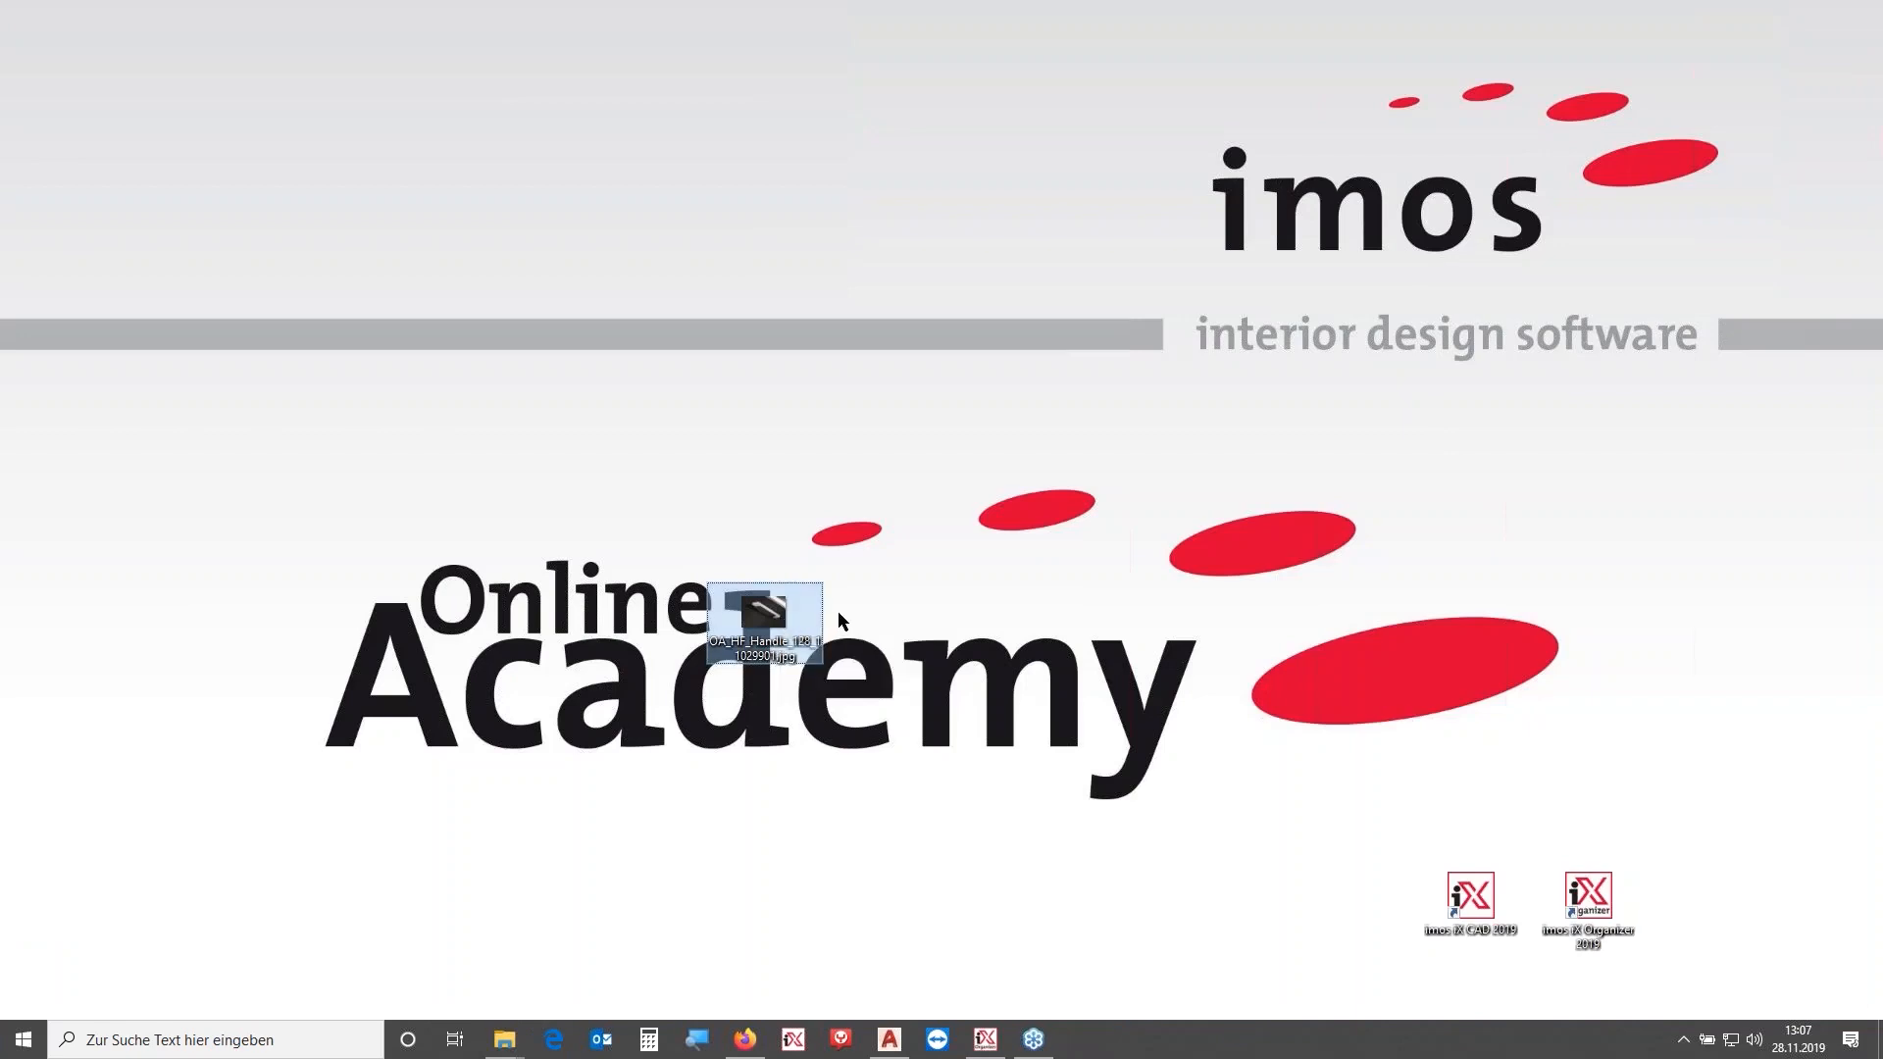
pyautogui.moveTo(504, 1037)
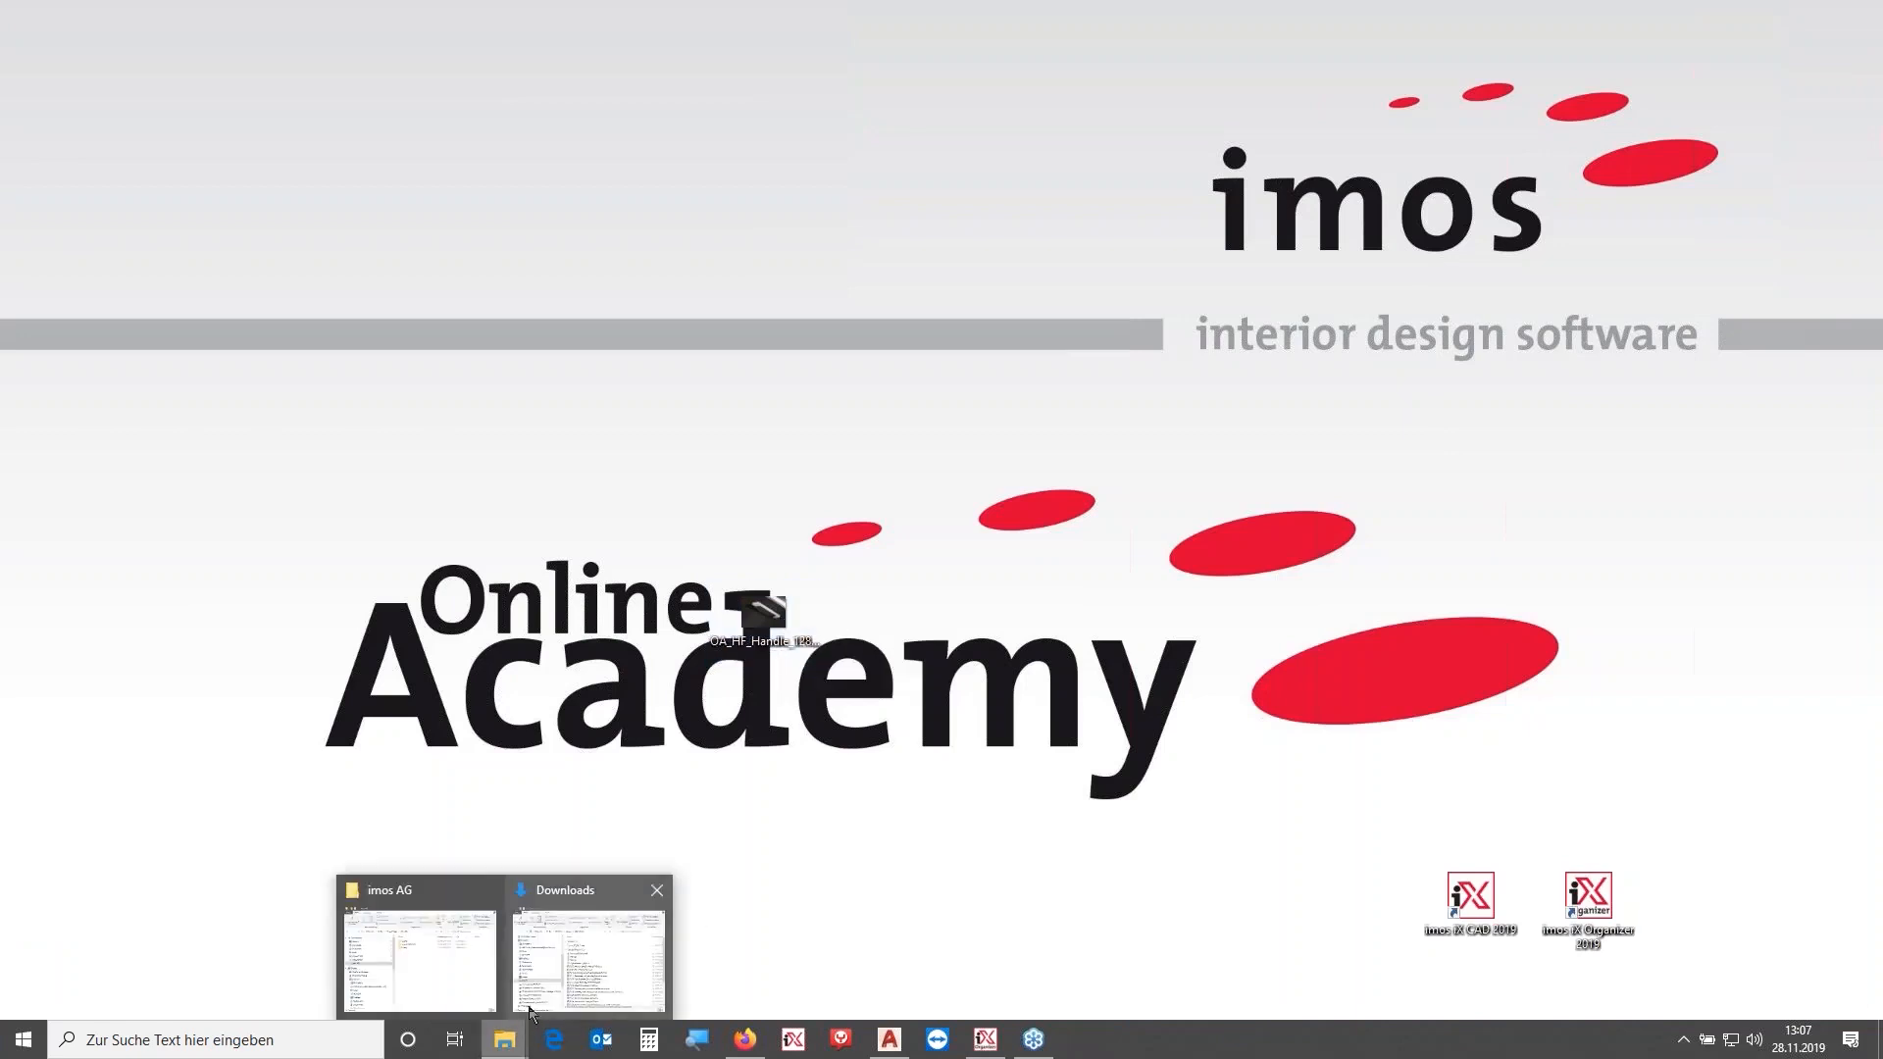
pyautogui.click(426, 949)
pyautogui.doubleClick(955, 517)
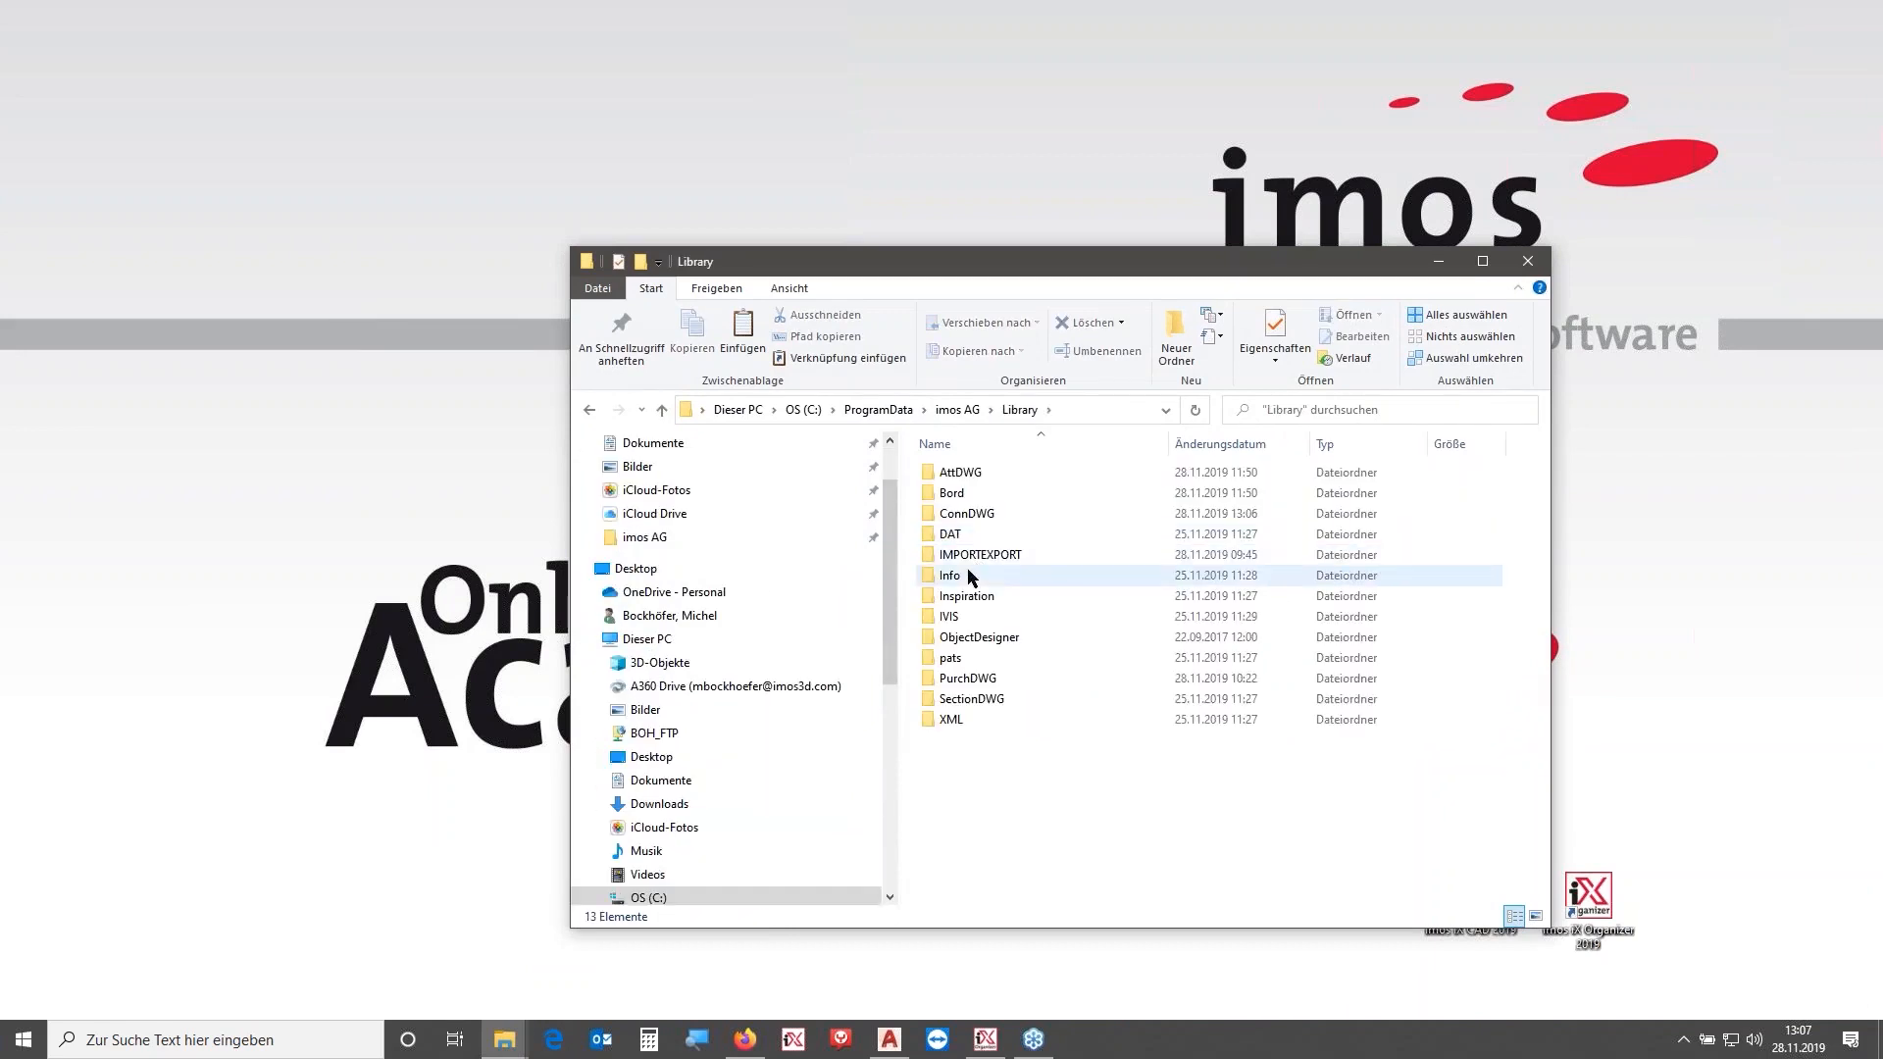
pyautogui.doubleClick(971, 577)
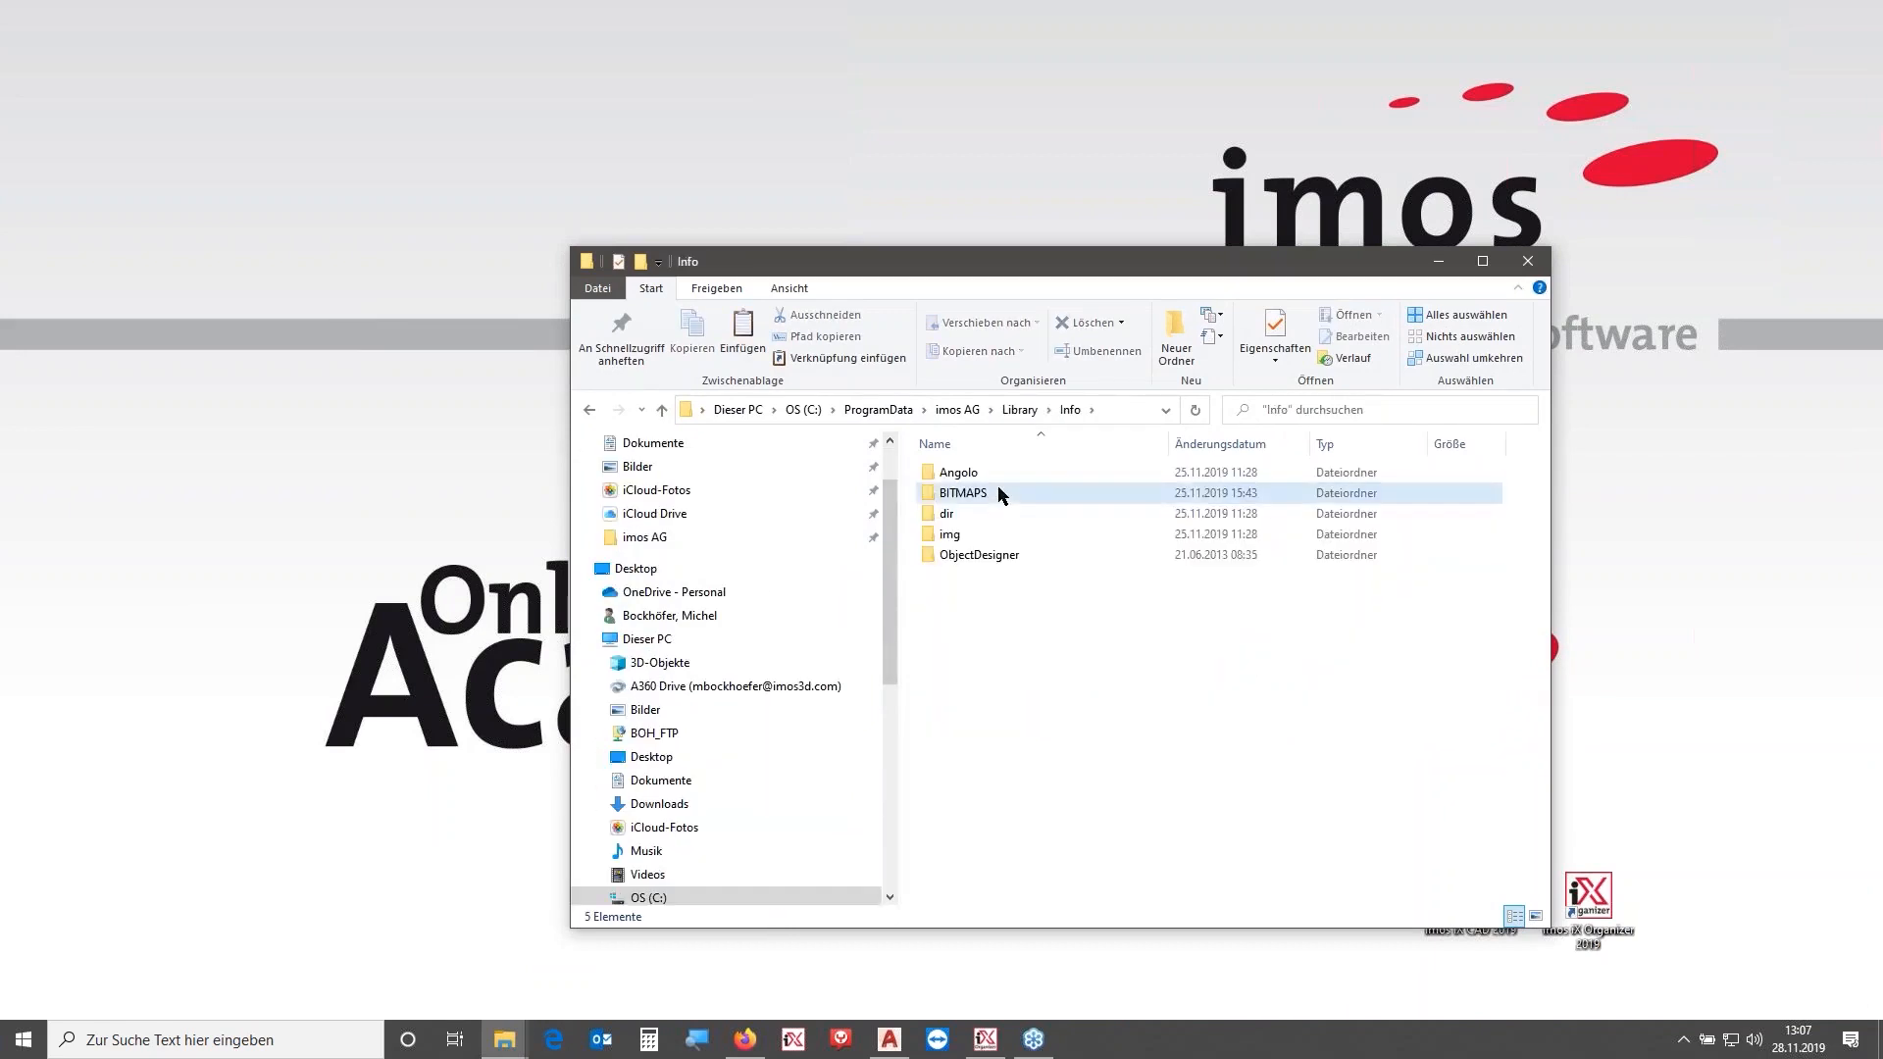
pyautogui.doubleClick(998, 491)
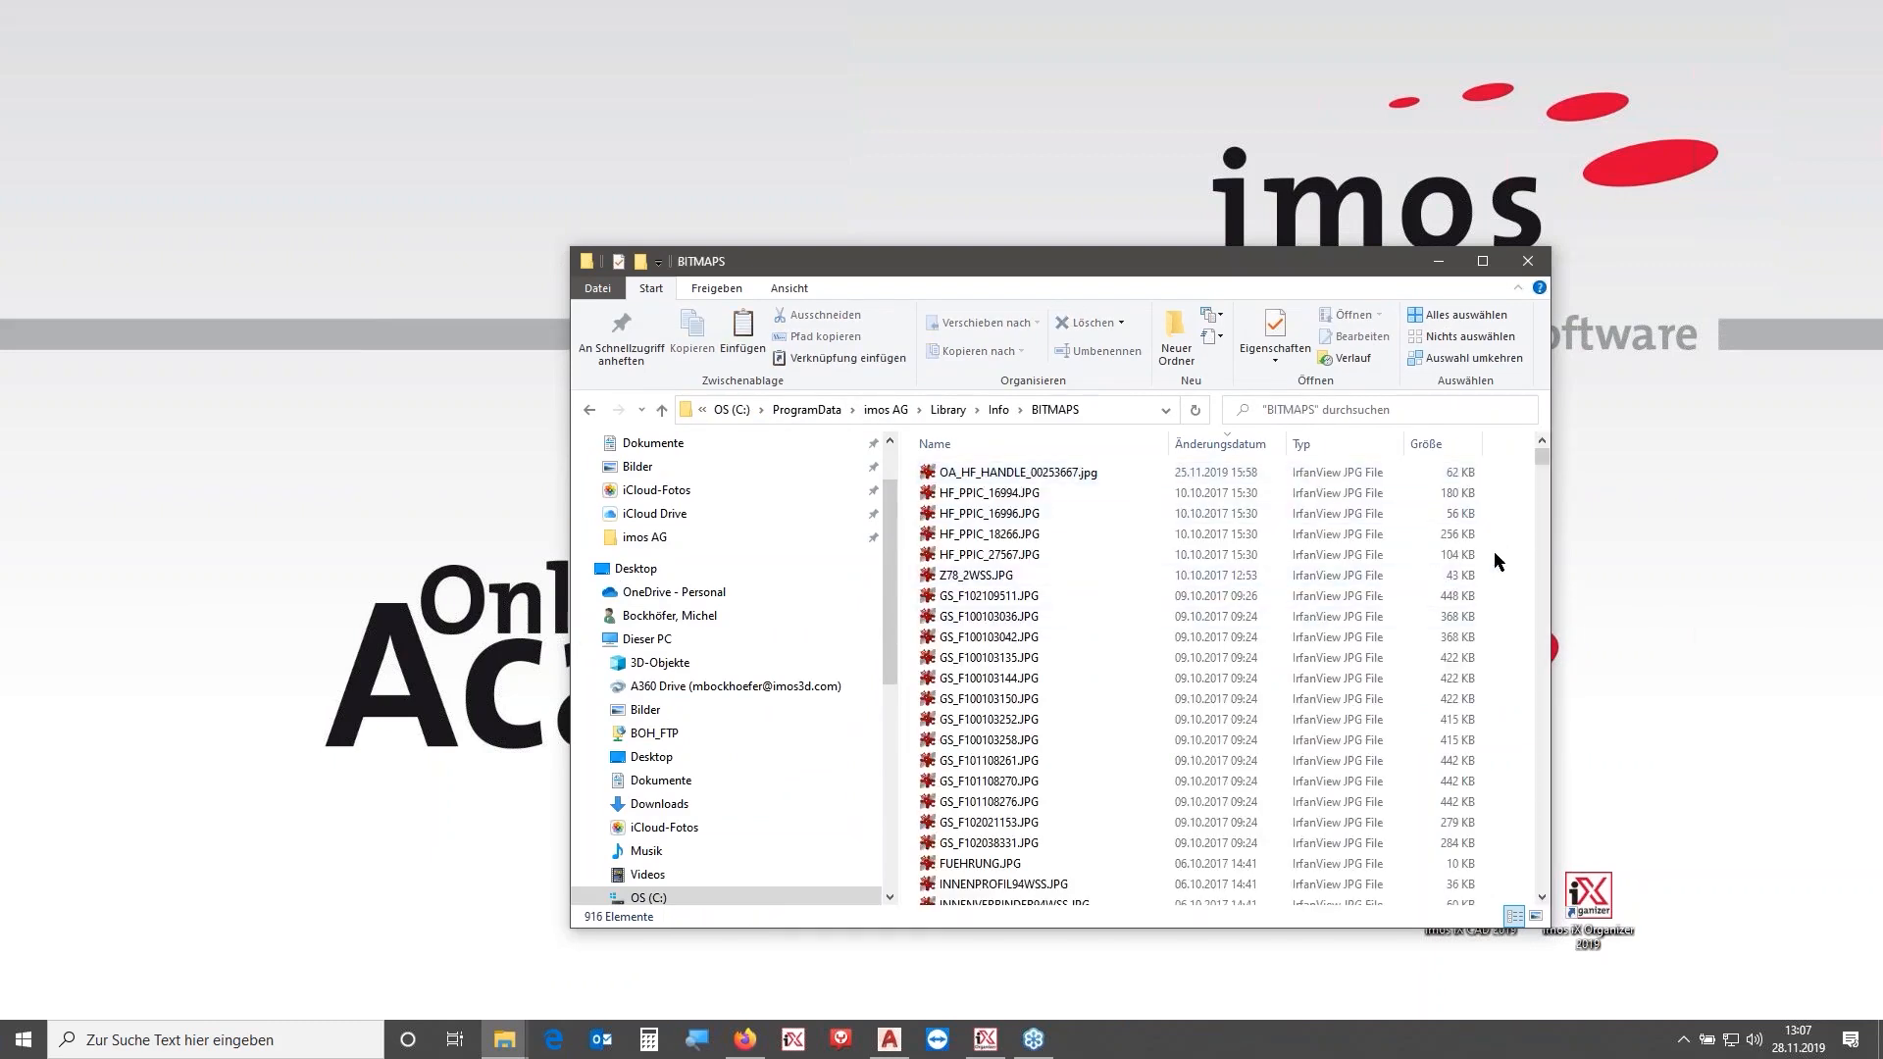
pyautogui.hotkey('ctrl', 'v')
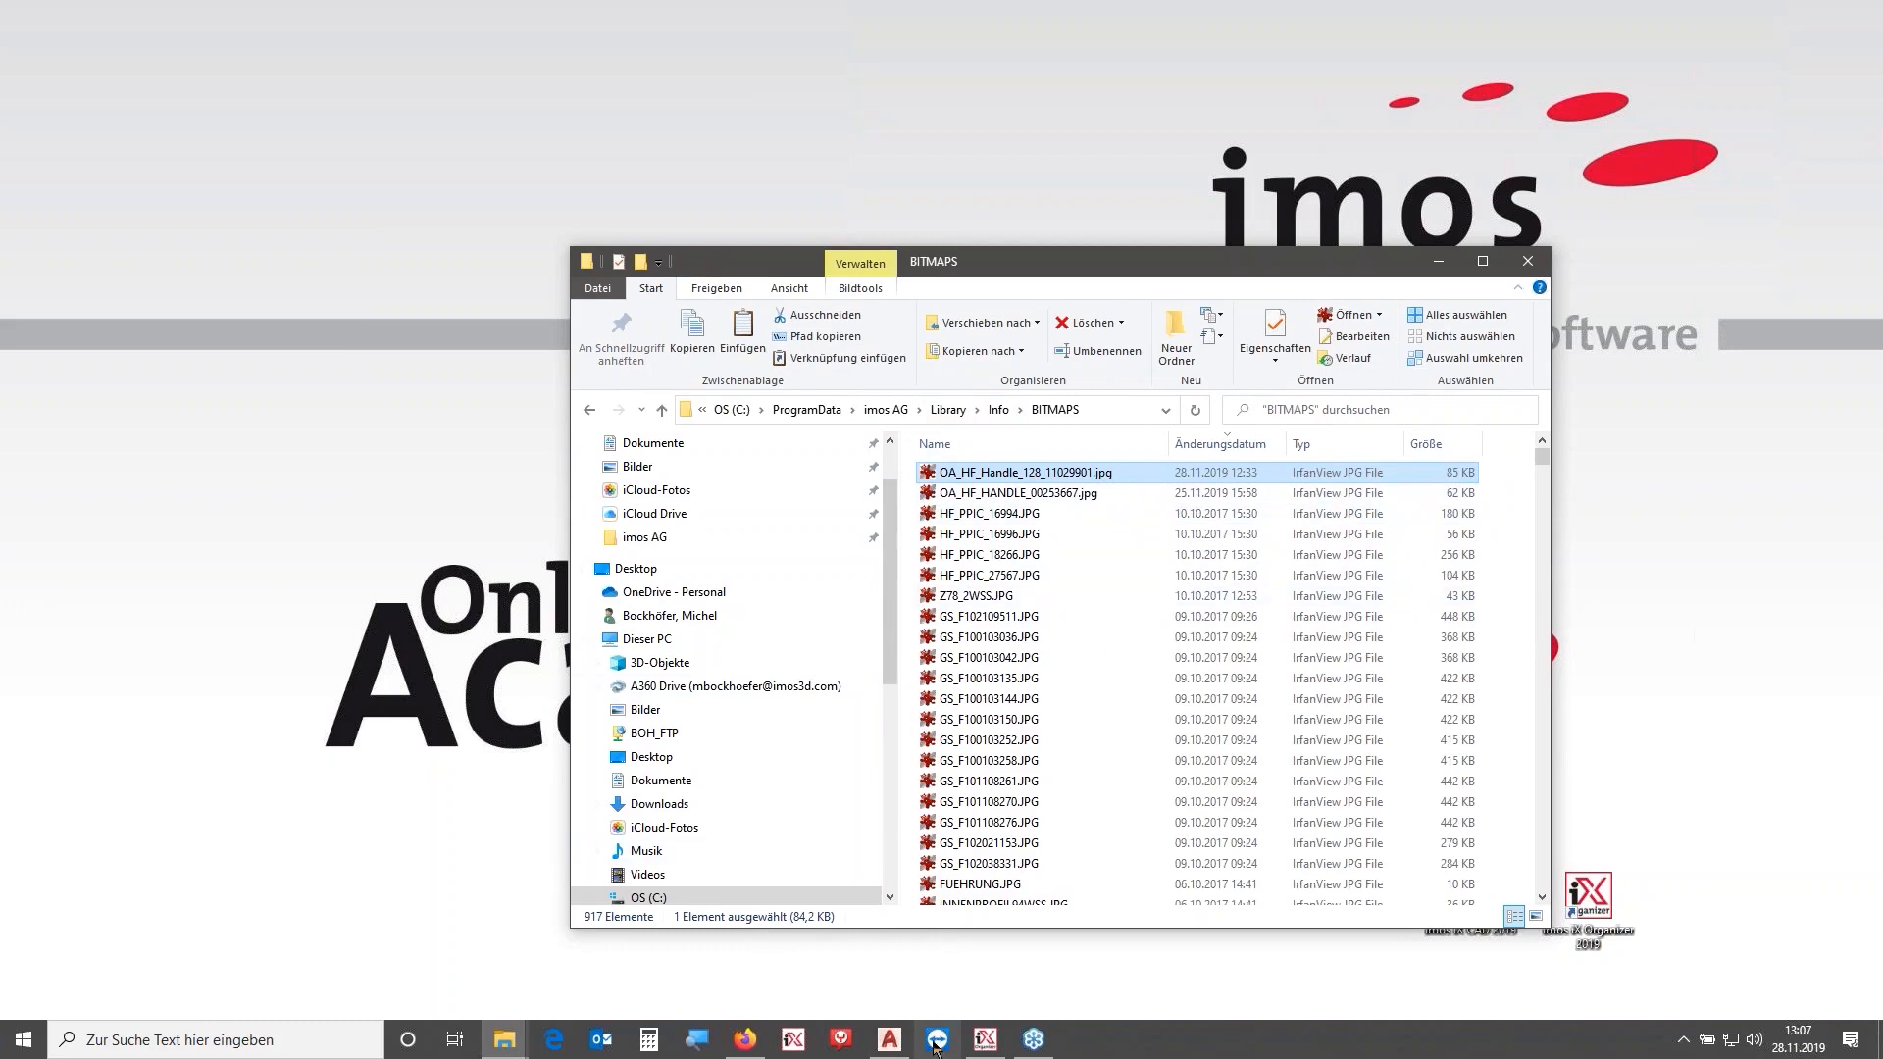
# - Set the connector's preview image to OA_HF_Handle_128_11029901.jpg from the BITMAPS folder
pyautogui.click(986, 1039)
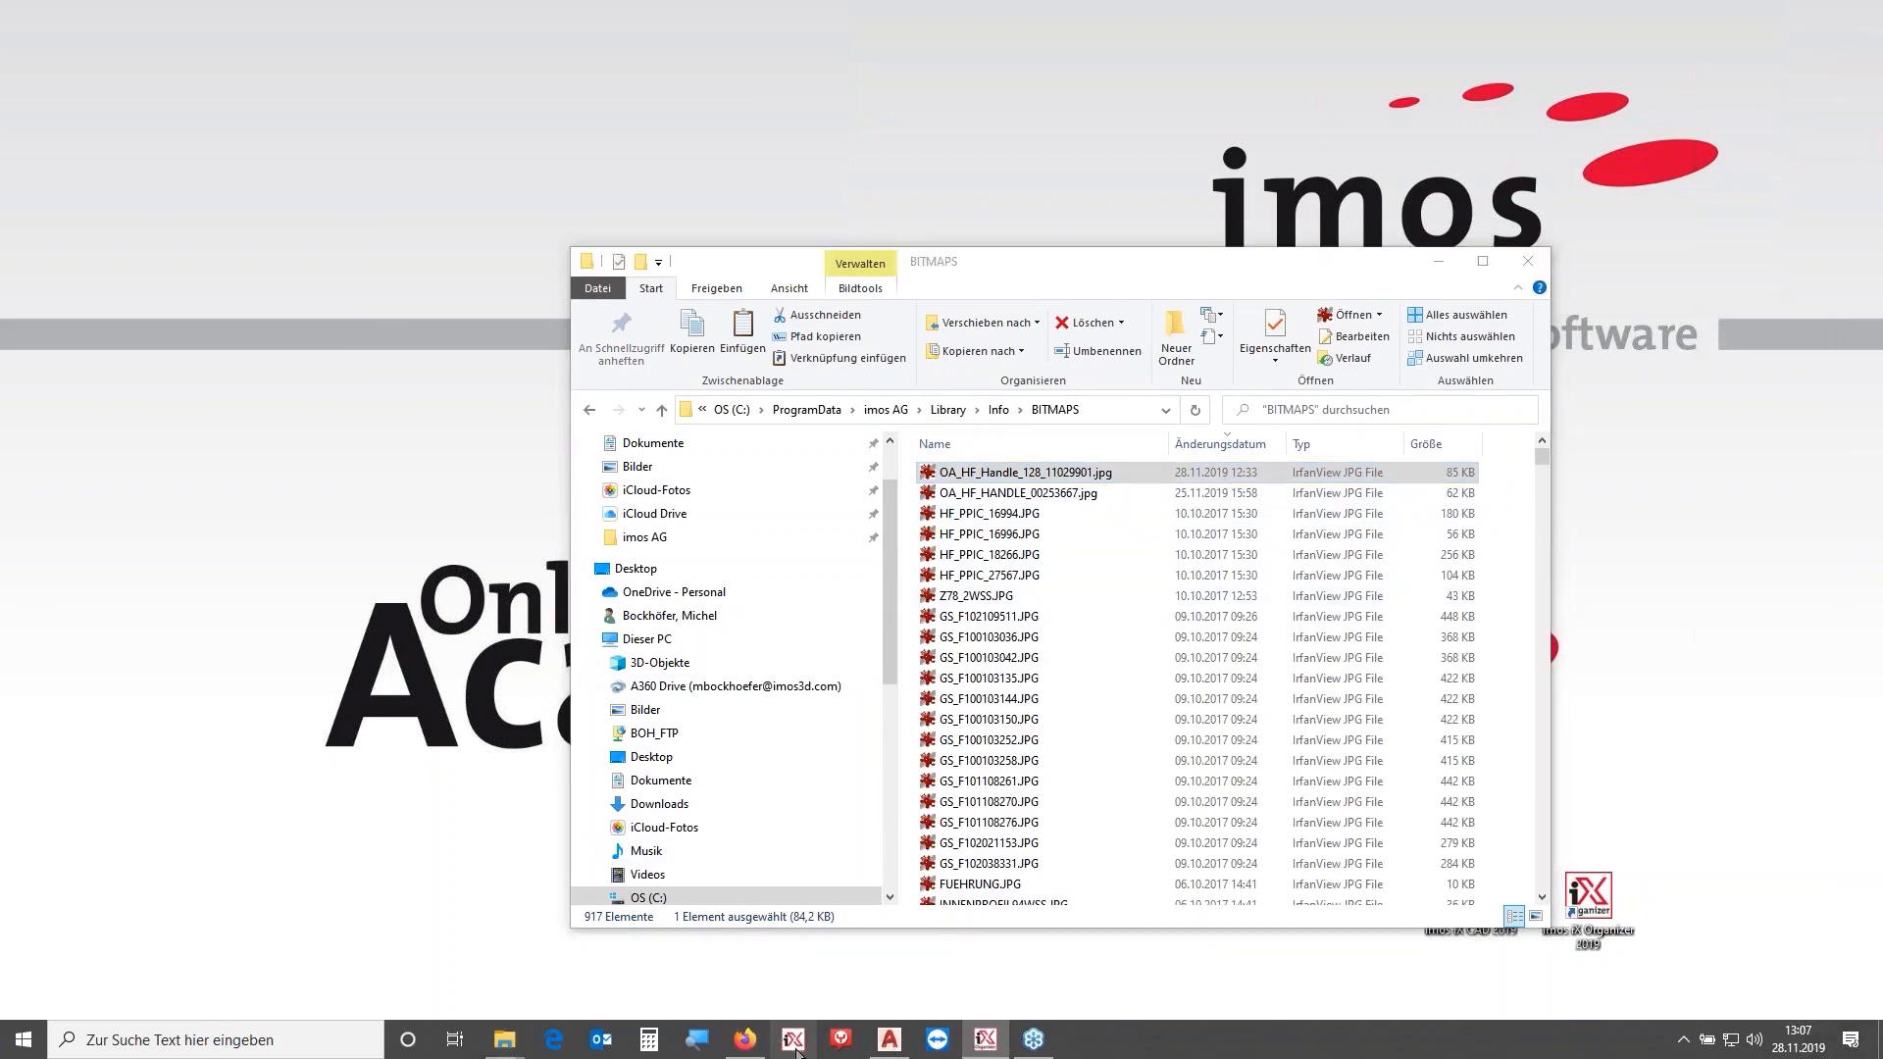
pyautogui.click(873, 1046)
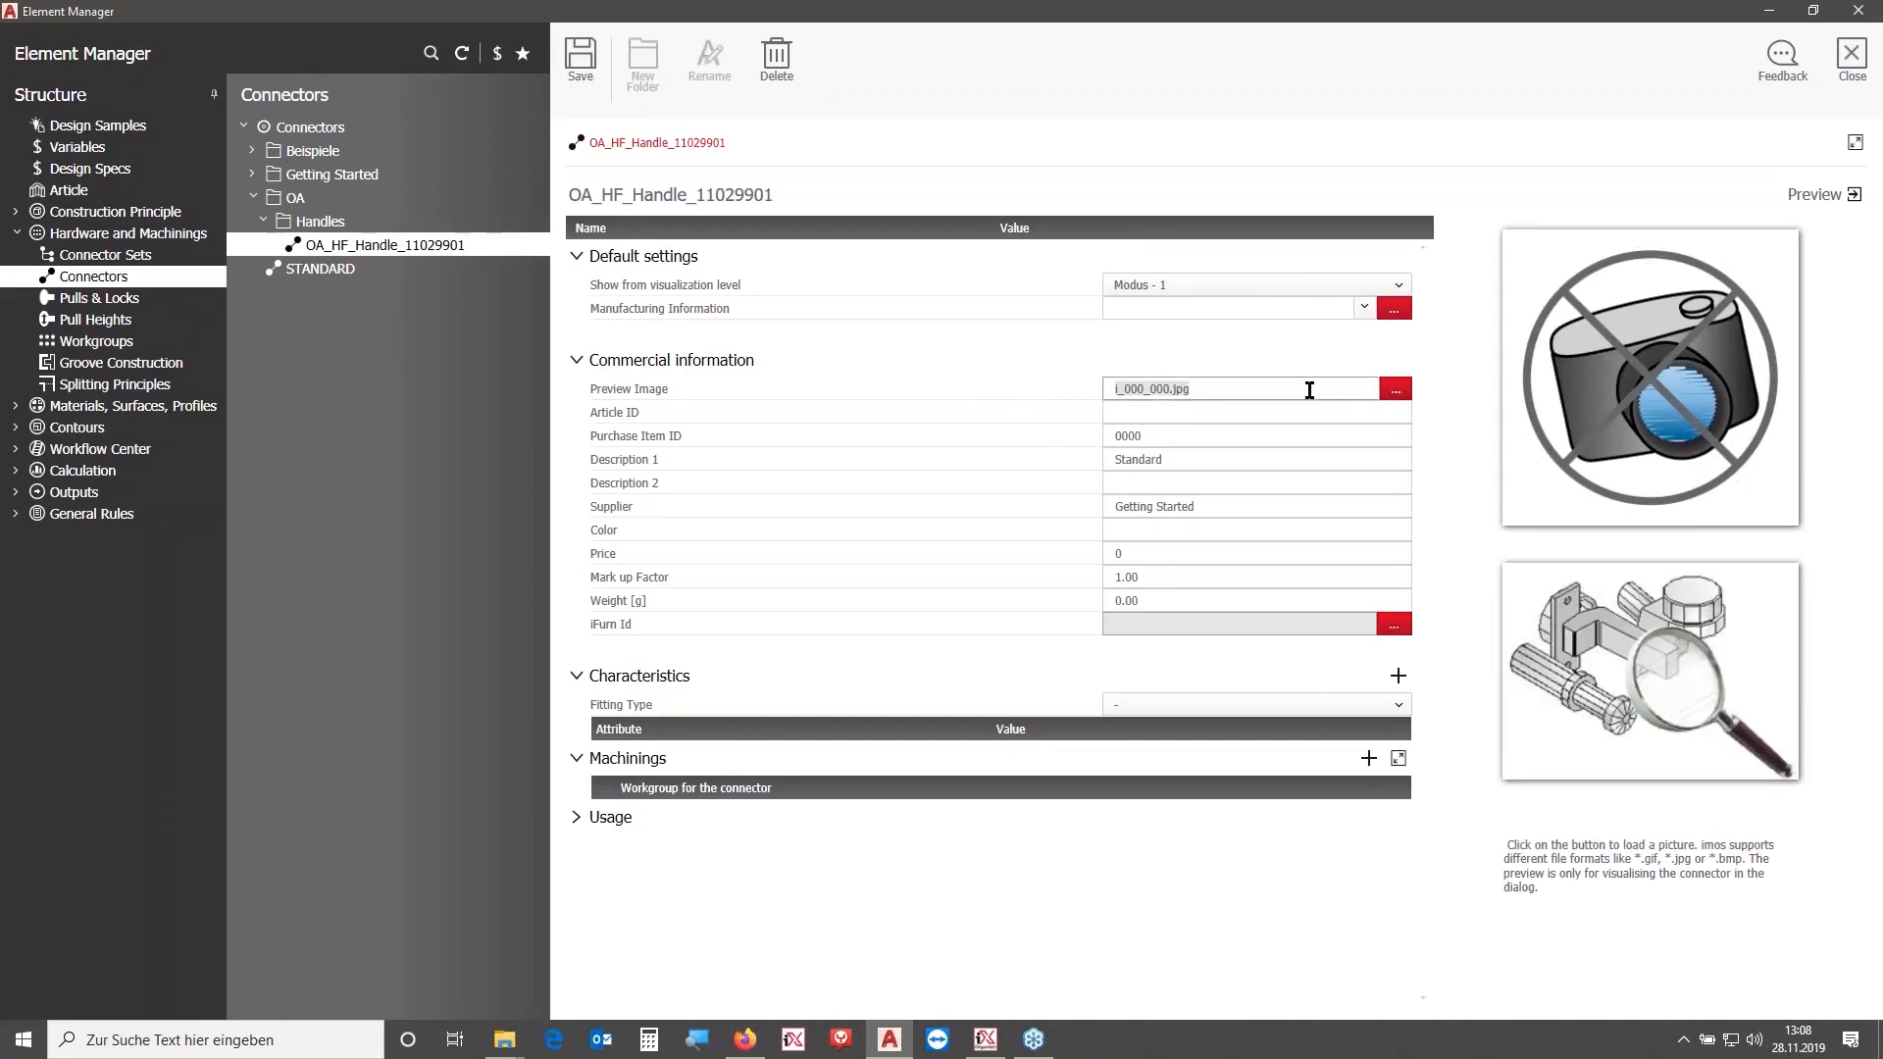
pyautogui.click(1395, 388)
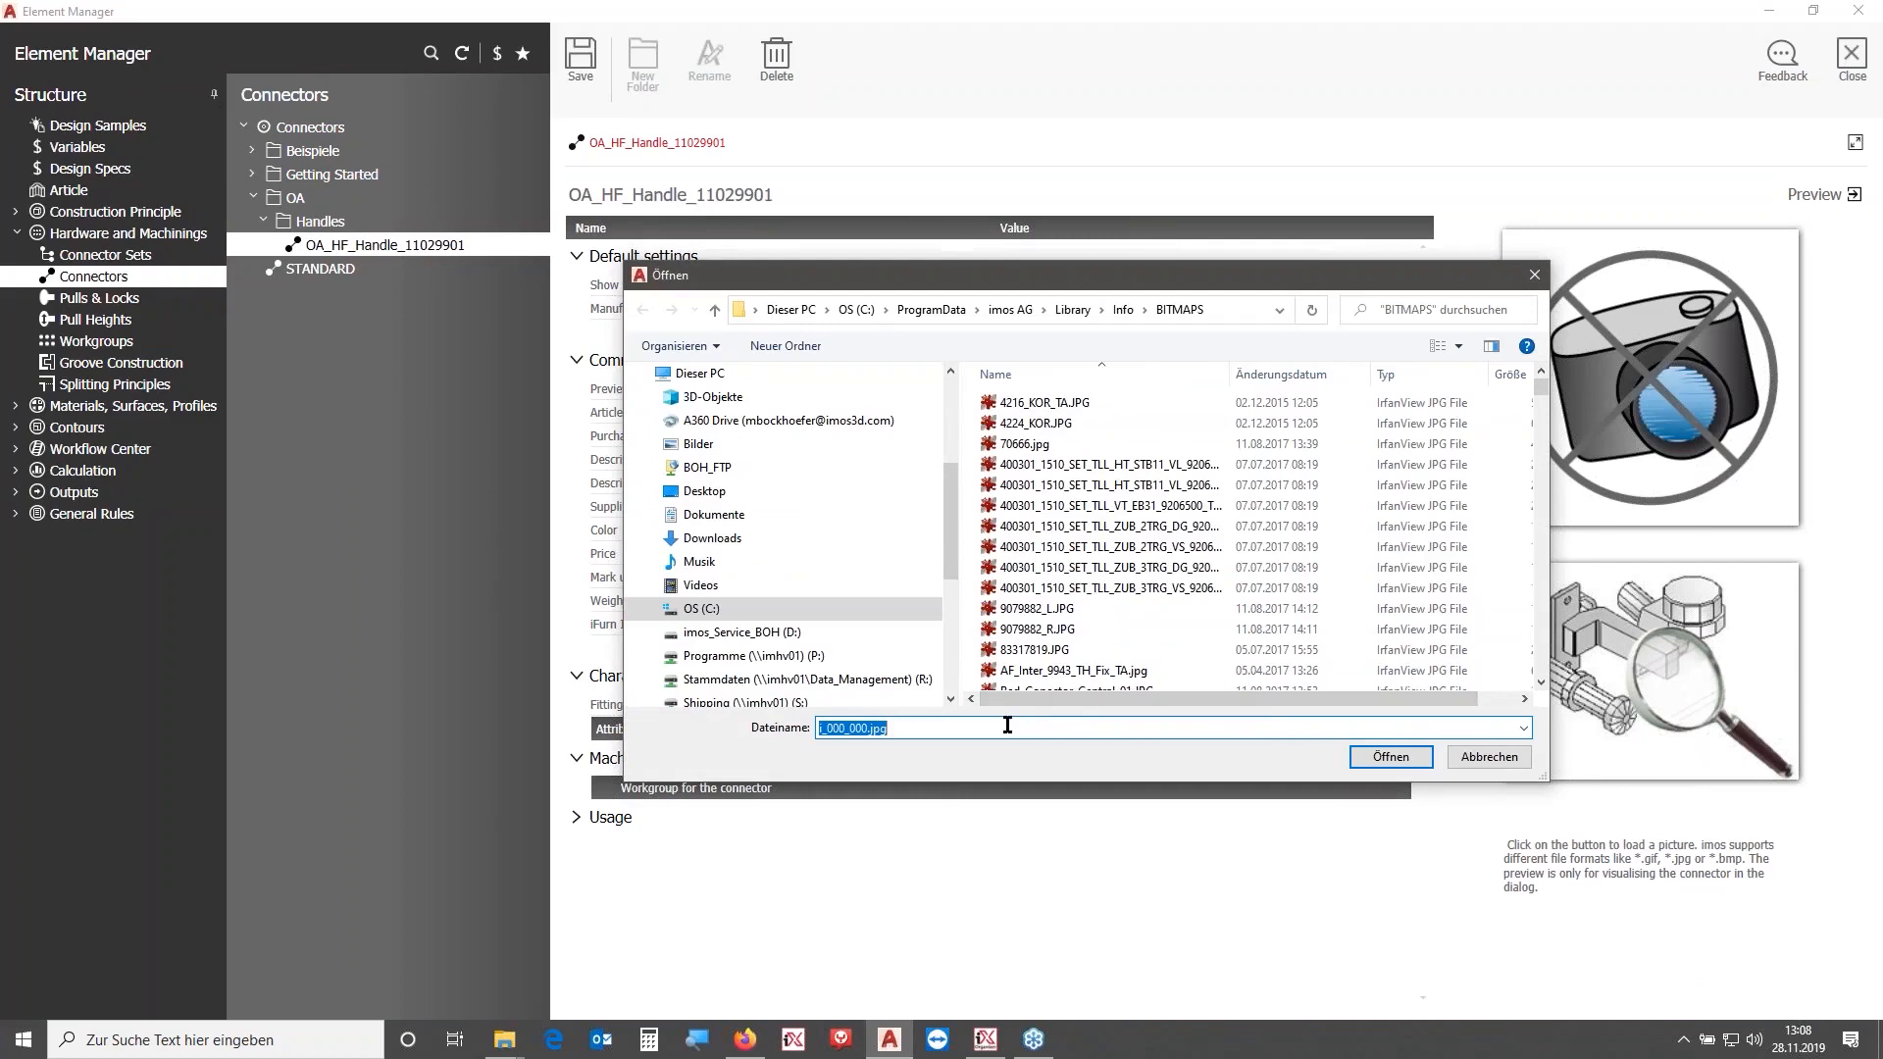
pyautogui.write('OA')
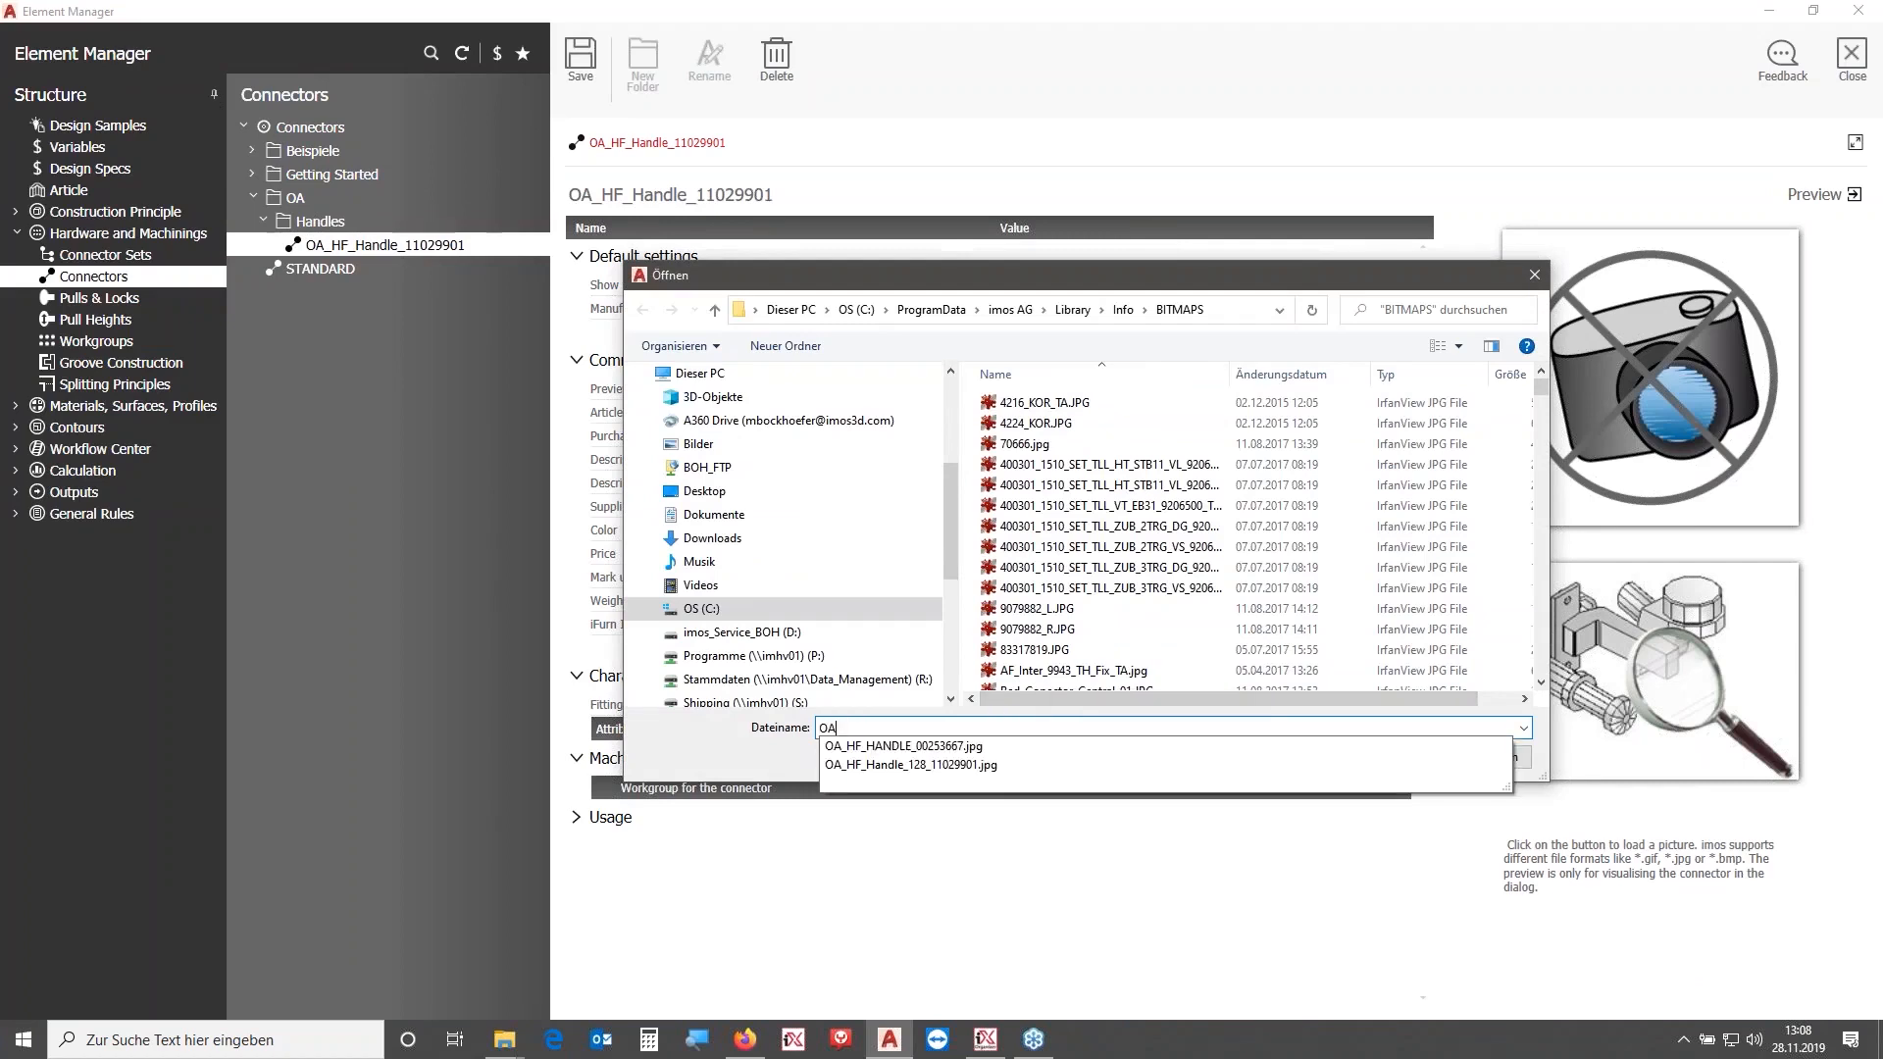
pyautogui.click(1009, 767)
pyautogui.click(1403, 764)
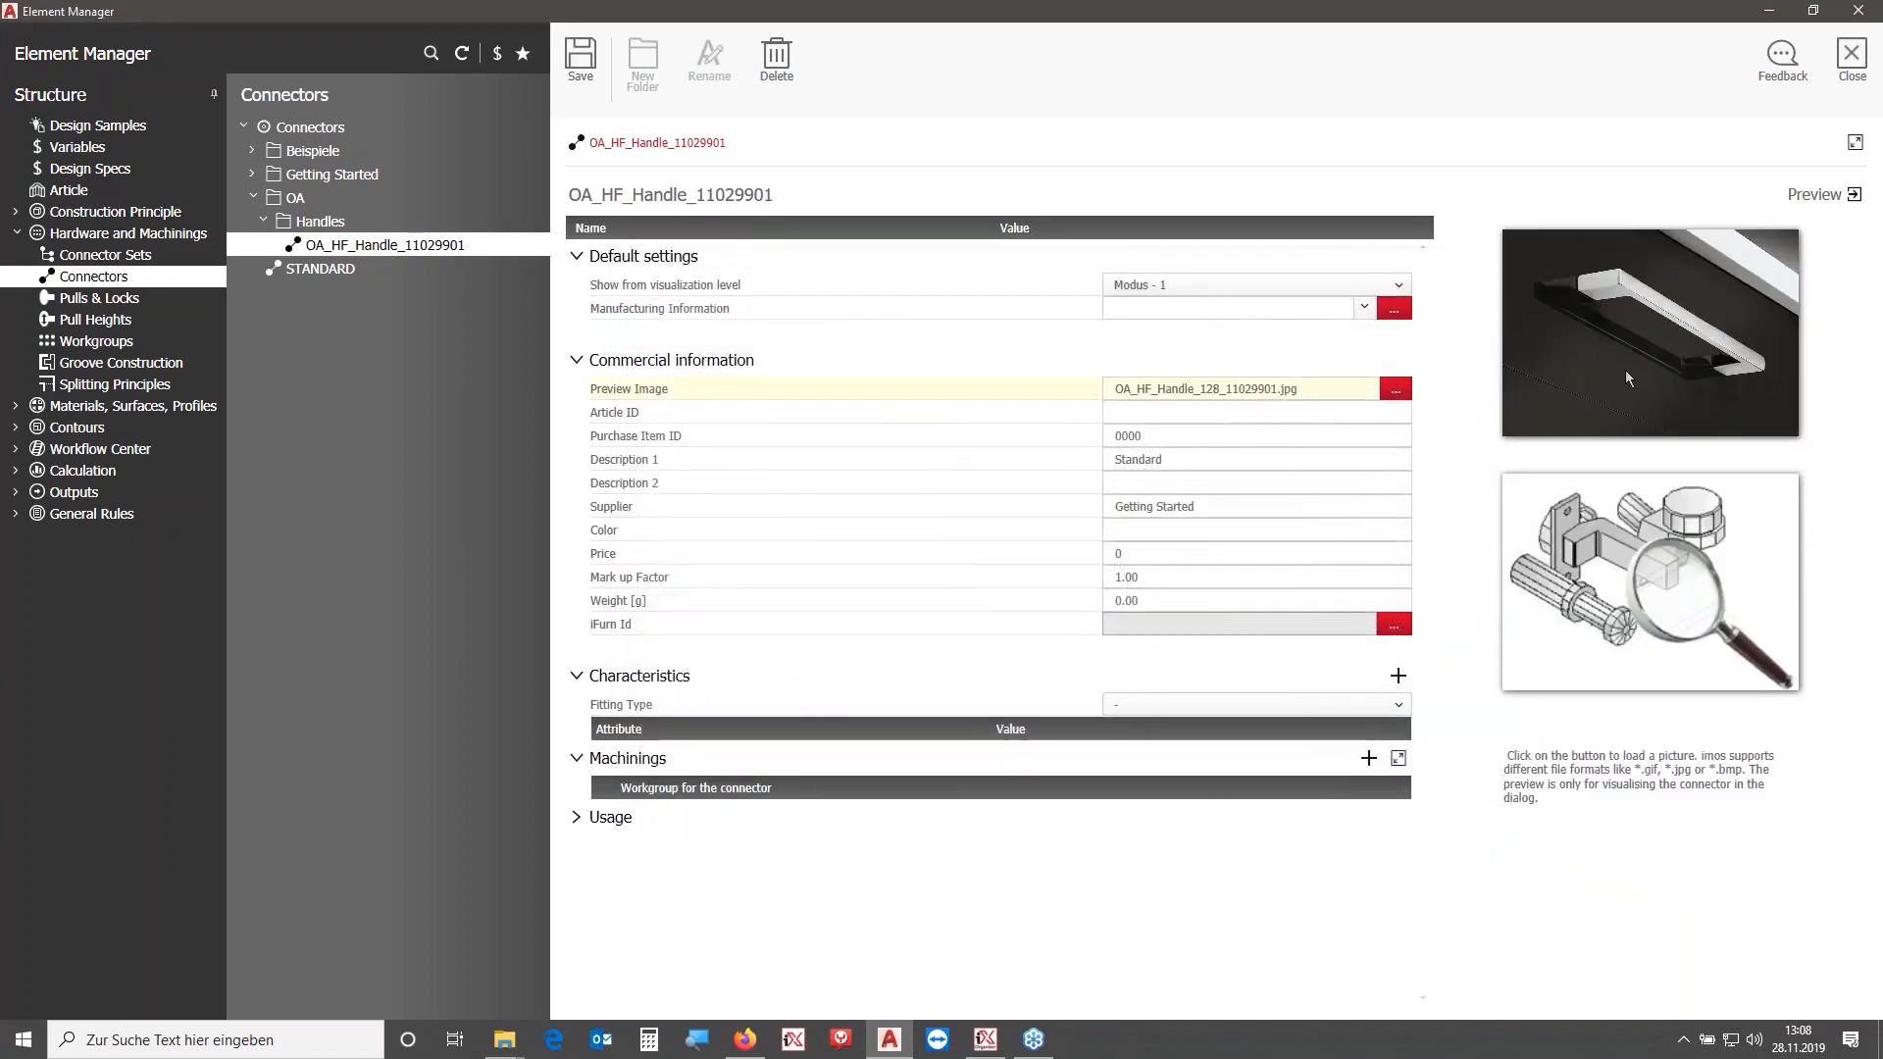
# - Copy the product title from the Häfele web page into the connector's Description 1
pyautogui.click(746, 1040)
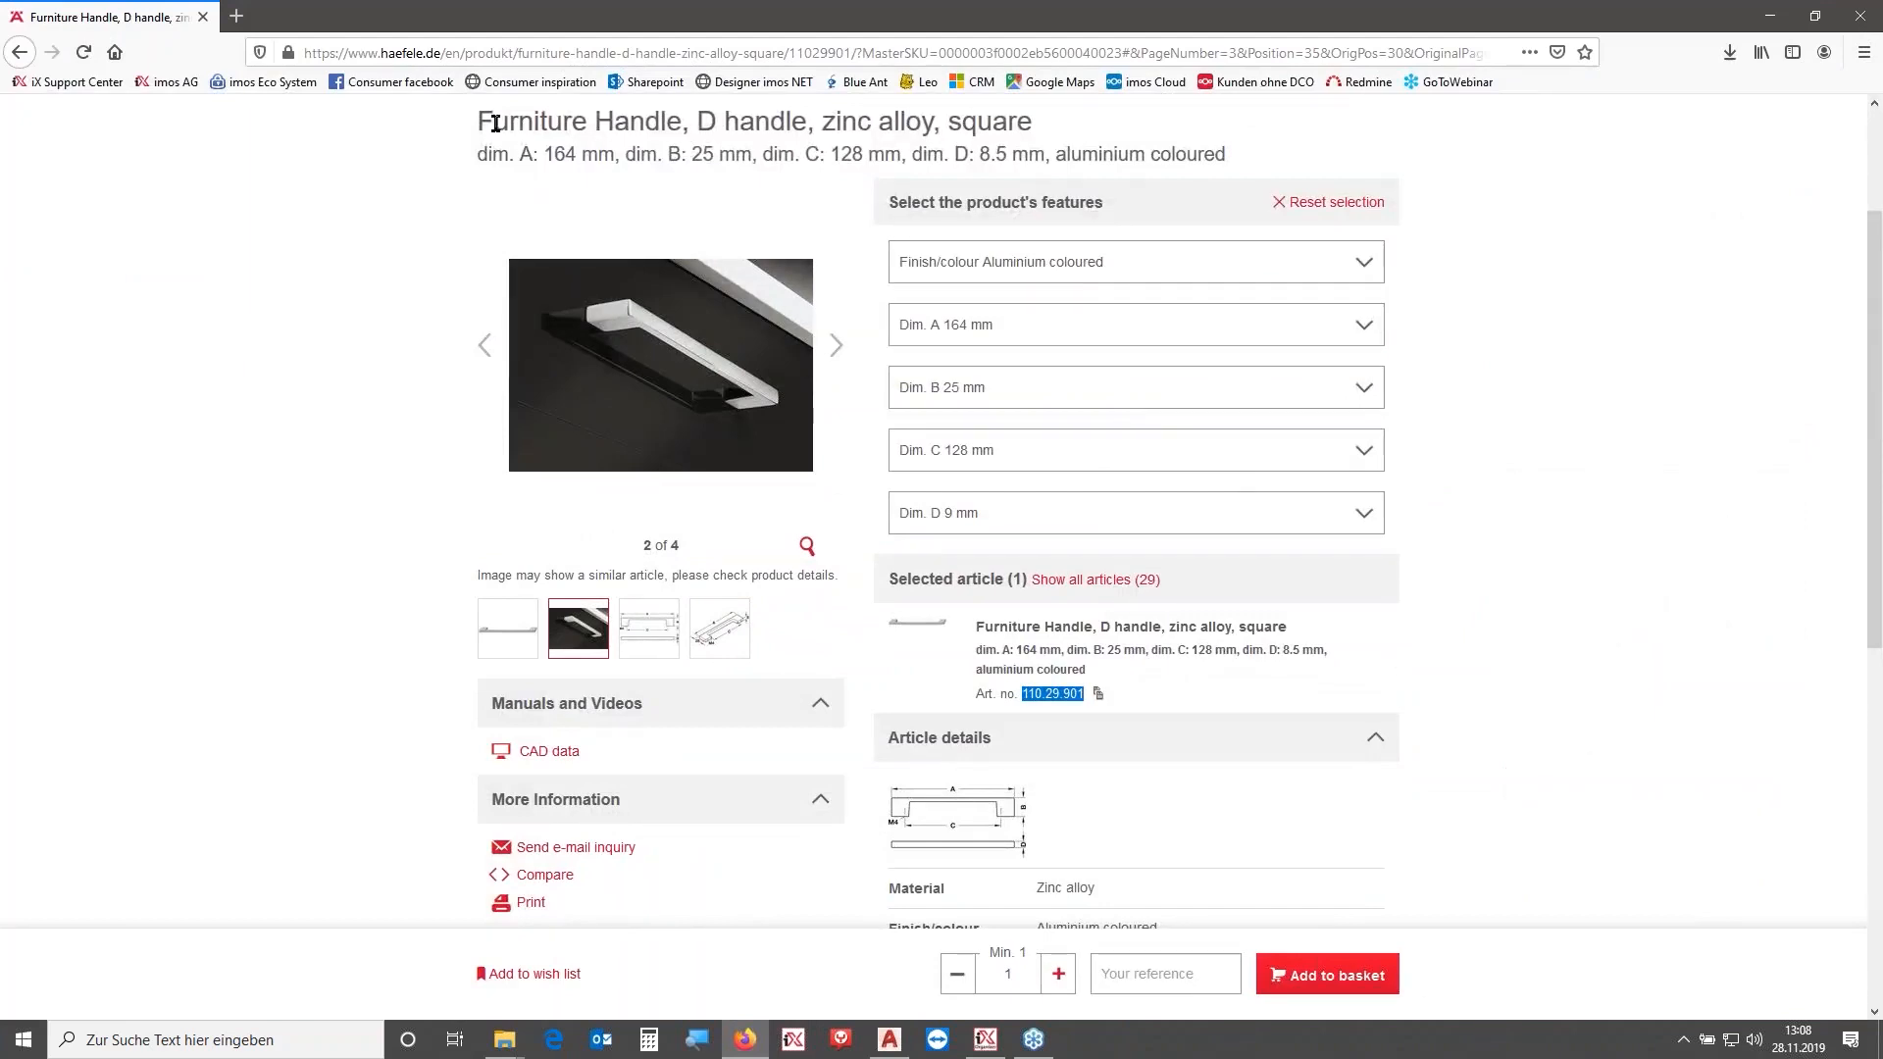
pyautogui.moveTo(479, 122); pyautogui.dragTo(1027, 122)
pyautogui.hotkey('ctrl', 'c')
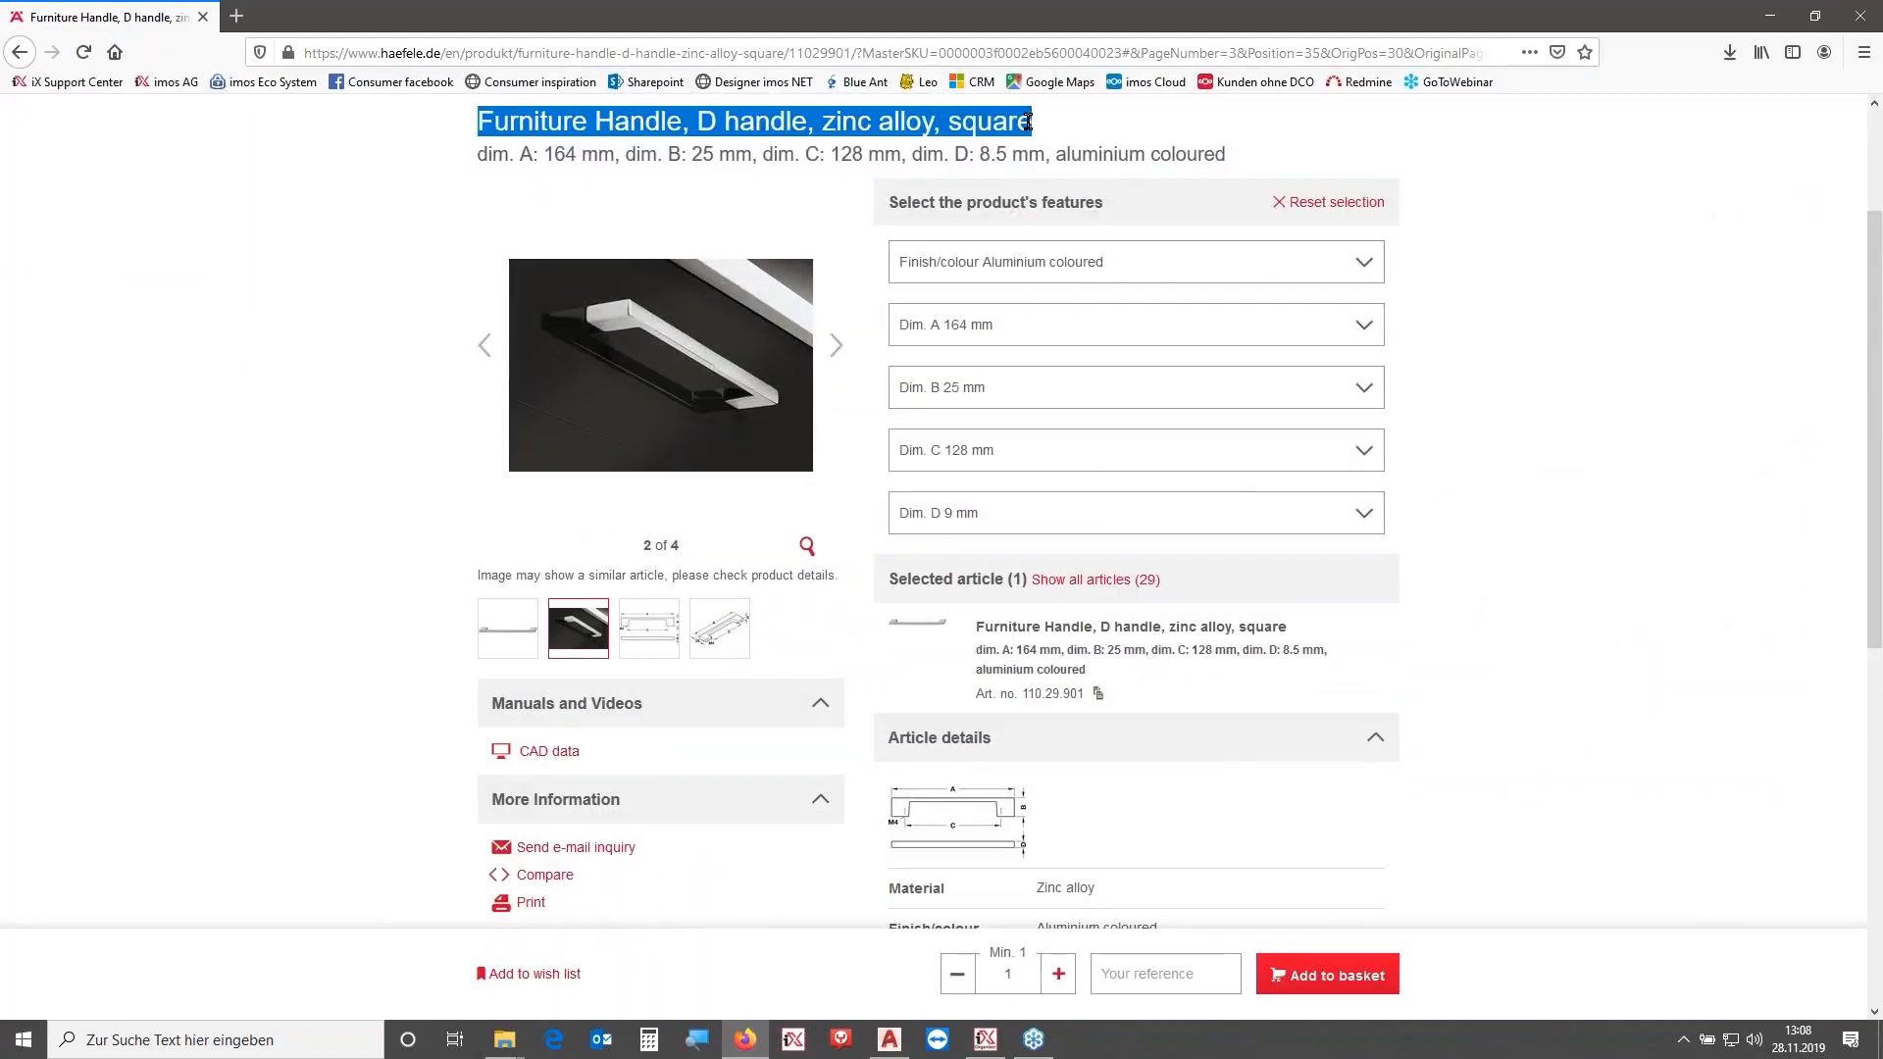
pyautogui.click(1771, 16)
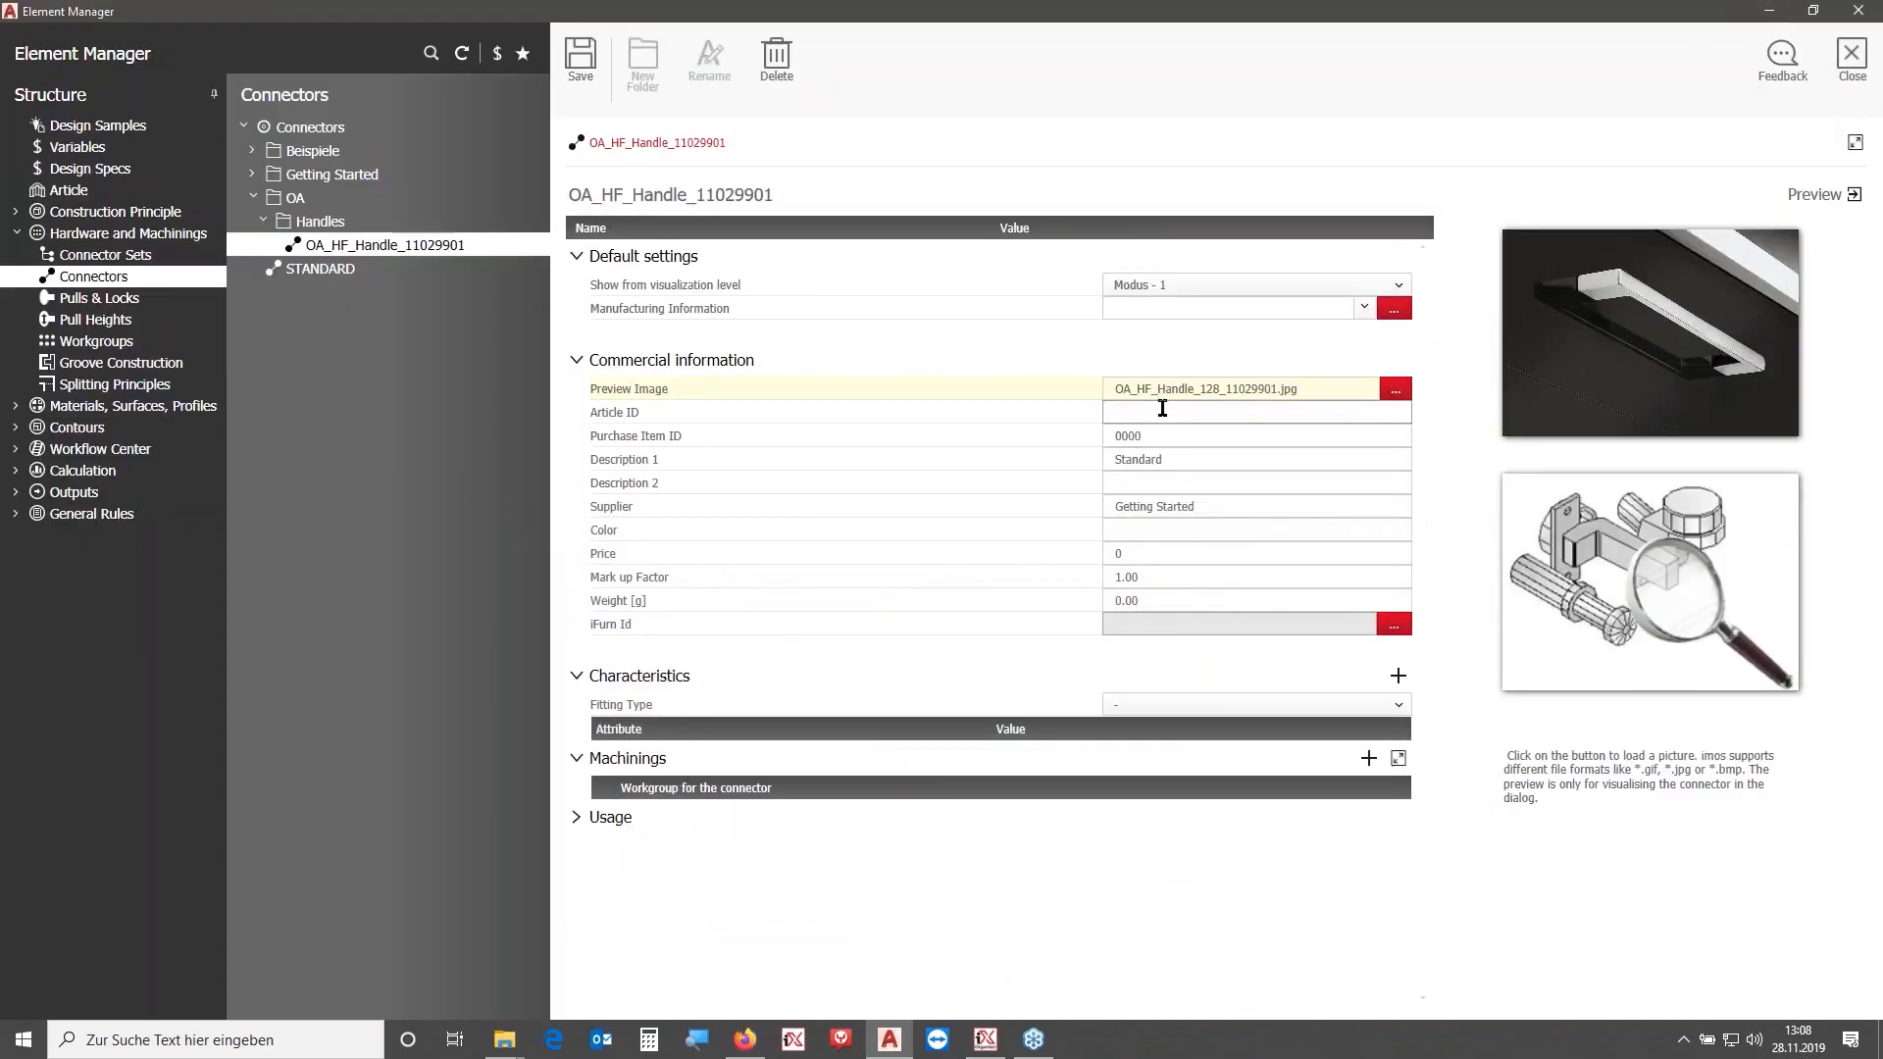
pyautogui.doubleClick(1181, 457)
pyautogui.hotkey('ctrl', 'v')
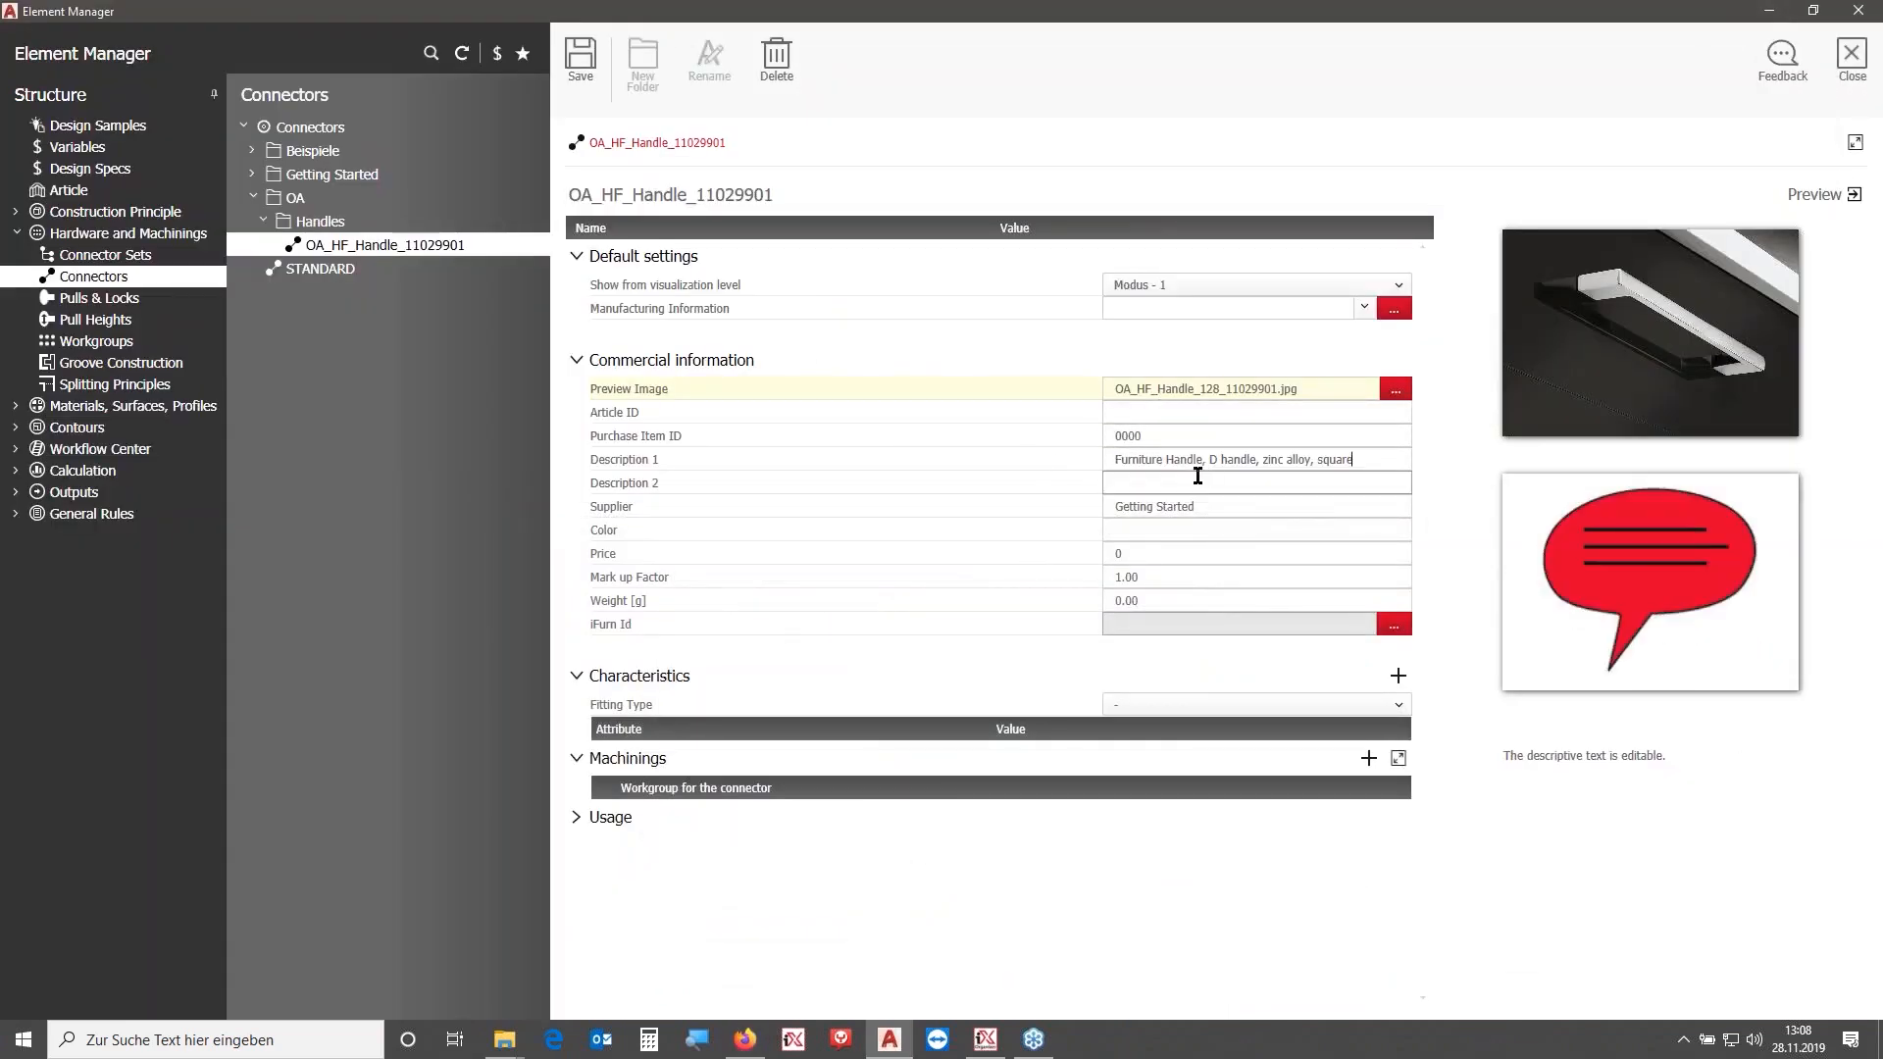
# - Copy the dimensions A, B and C from the product page into Description 2
pyautogui.click(746, 1040)
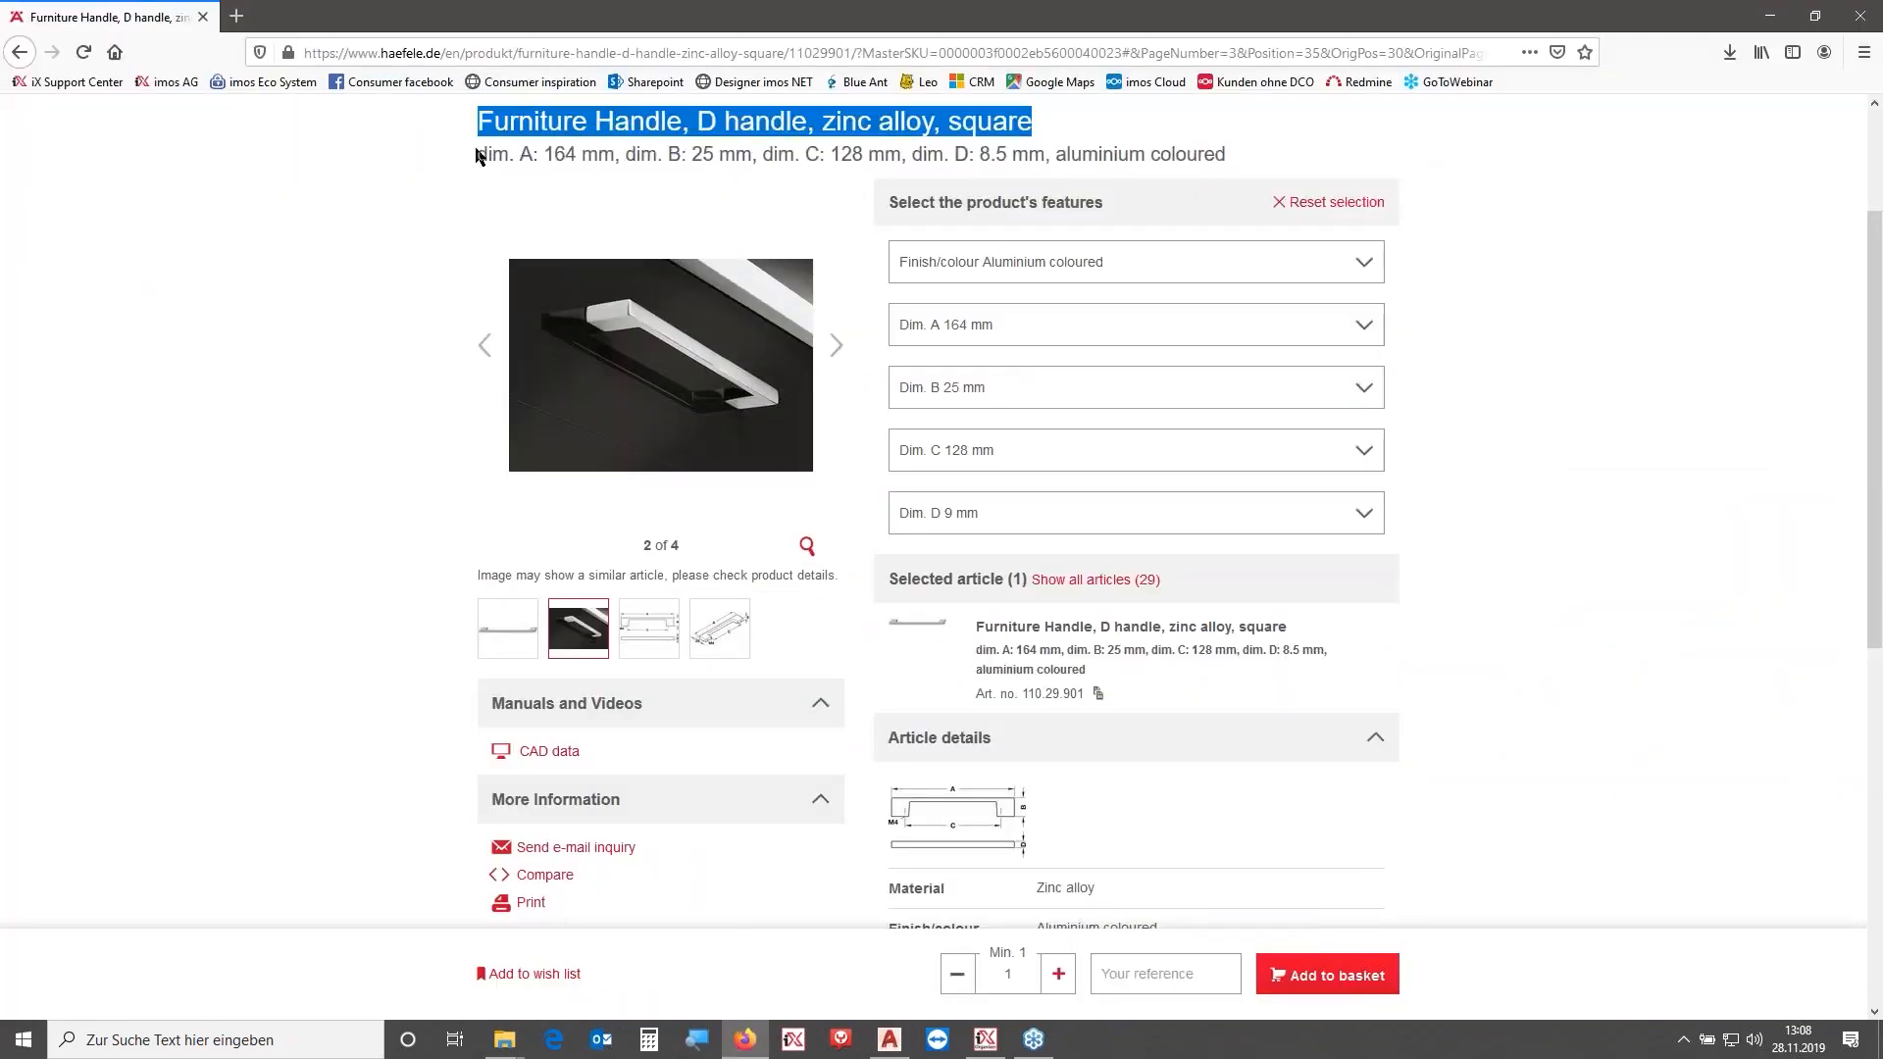
pyautogui.moveTo(480, 157); pyautogui.dragTo(898, 149)
pyautogui.hotkey('ctrl', 'c')
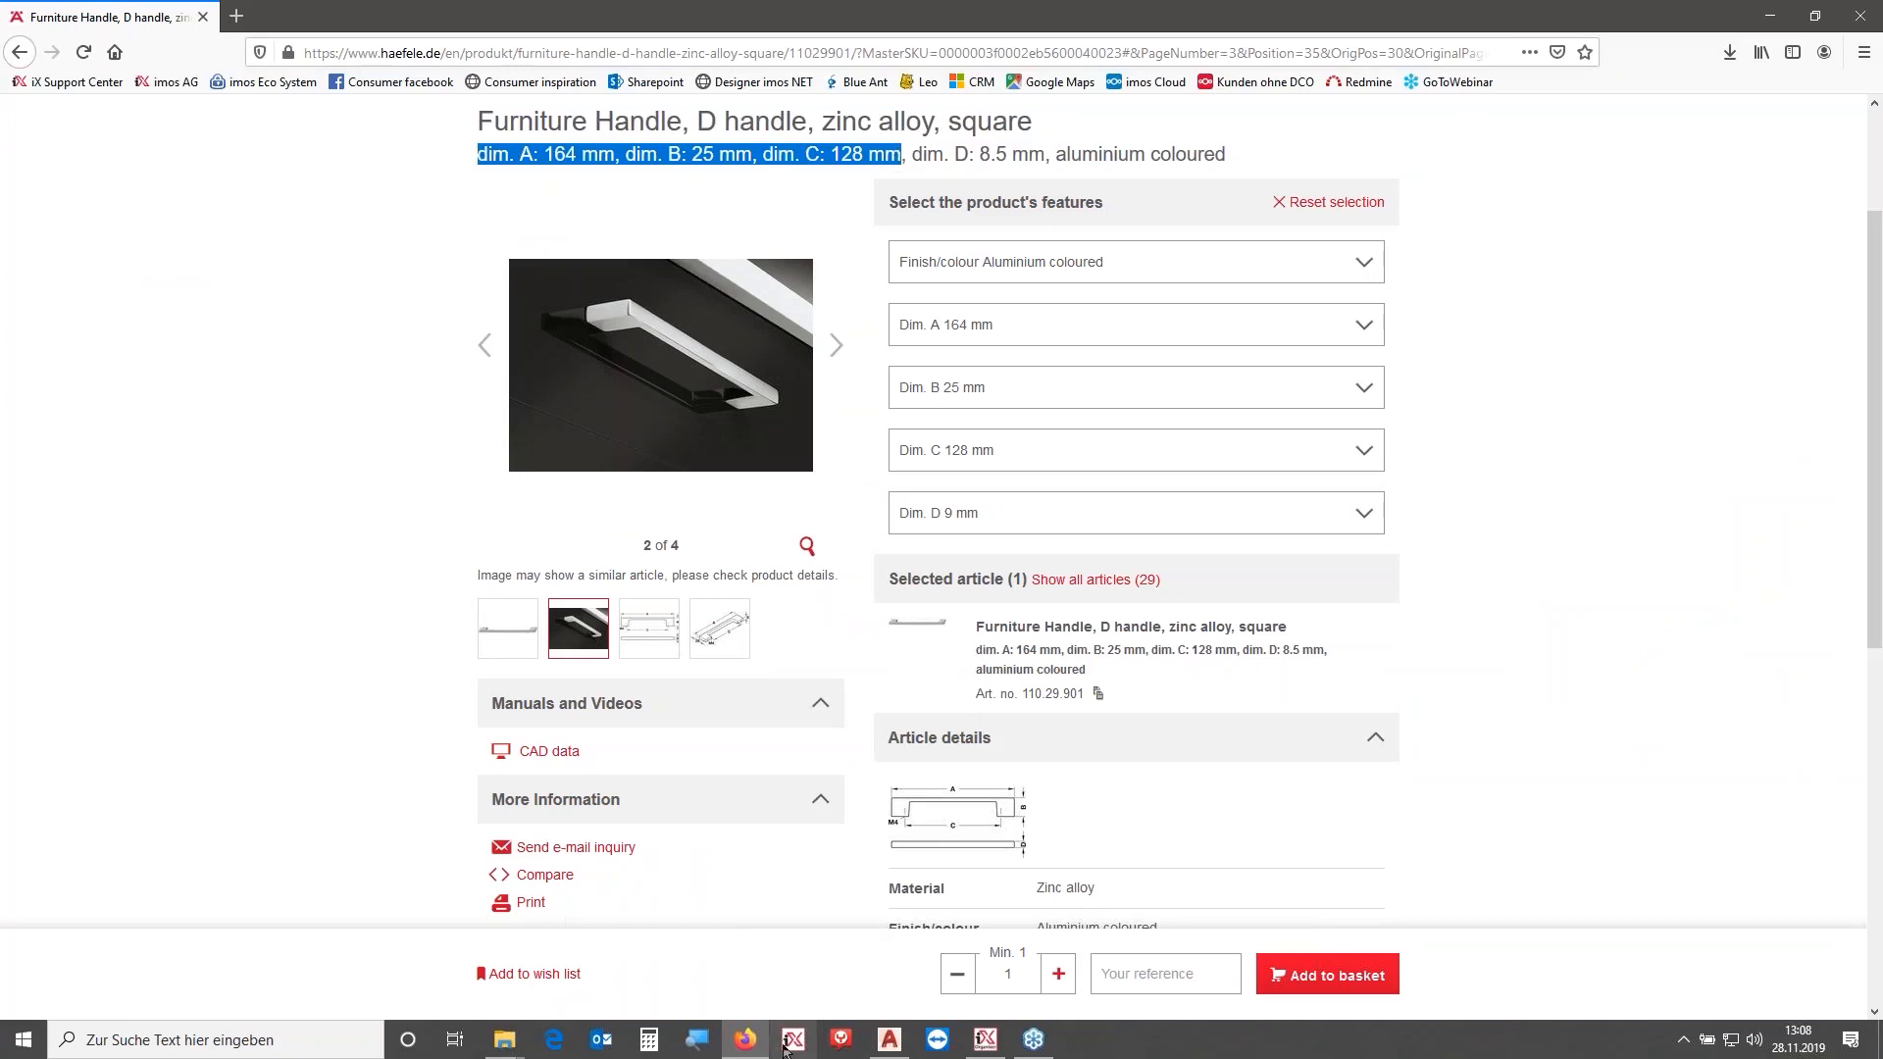
pyautogui.click(748, 1042)
pyautogui.click(1155, 482)
pyautogui.hotkey('ctrl', 'v')
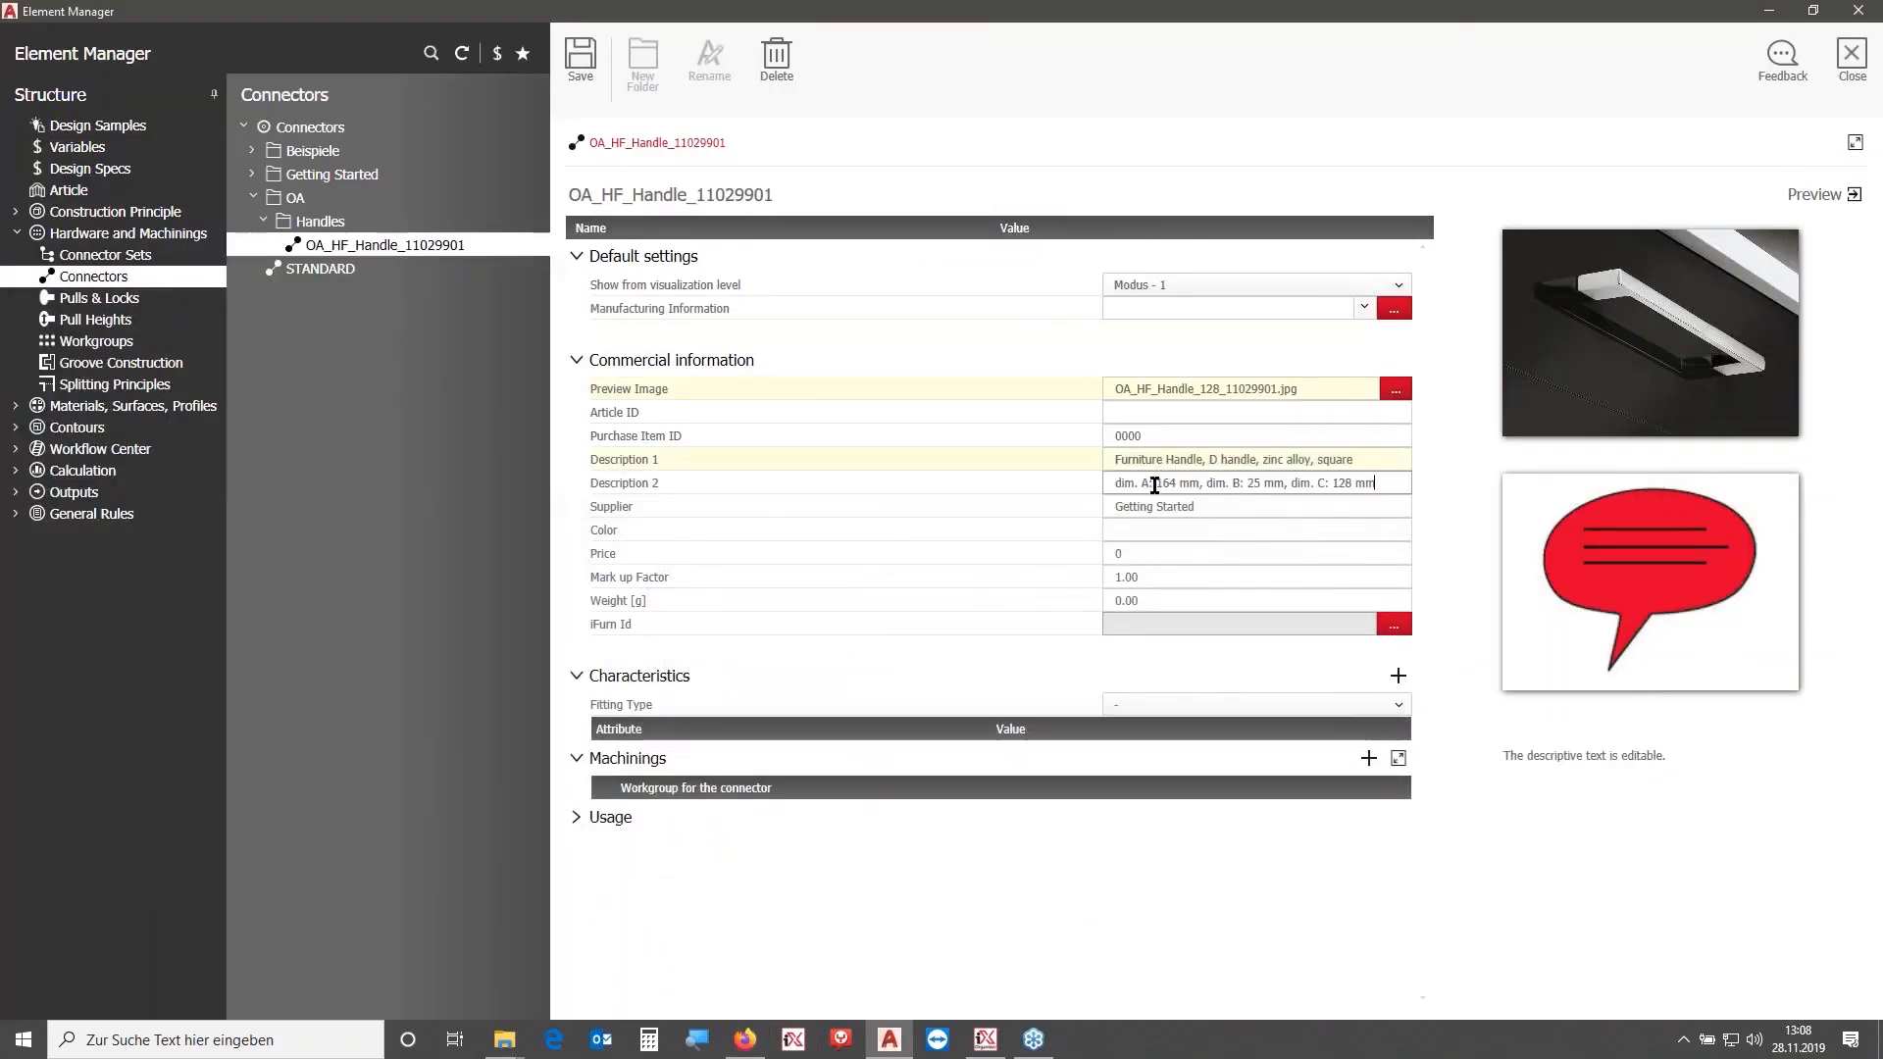
# - Fill the article number into Article ID as 110.29.901 and Purchase Item ID as 11029901, then save
pyautogui.doubleClick(724, 196)
pyautogui.hotkey('ctrl', 'c')
pyautogui.click(1132, 414)
pyautogui.hotkey('ctrl', 'v')
pyautogui.press('Tab')
pyautogui.hotkey('ctrl', 'v')
pyautogui.click(1133, 413)
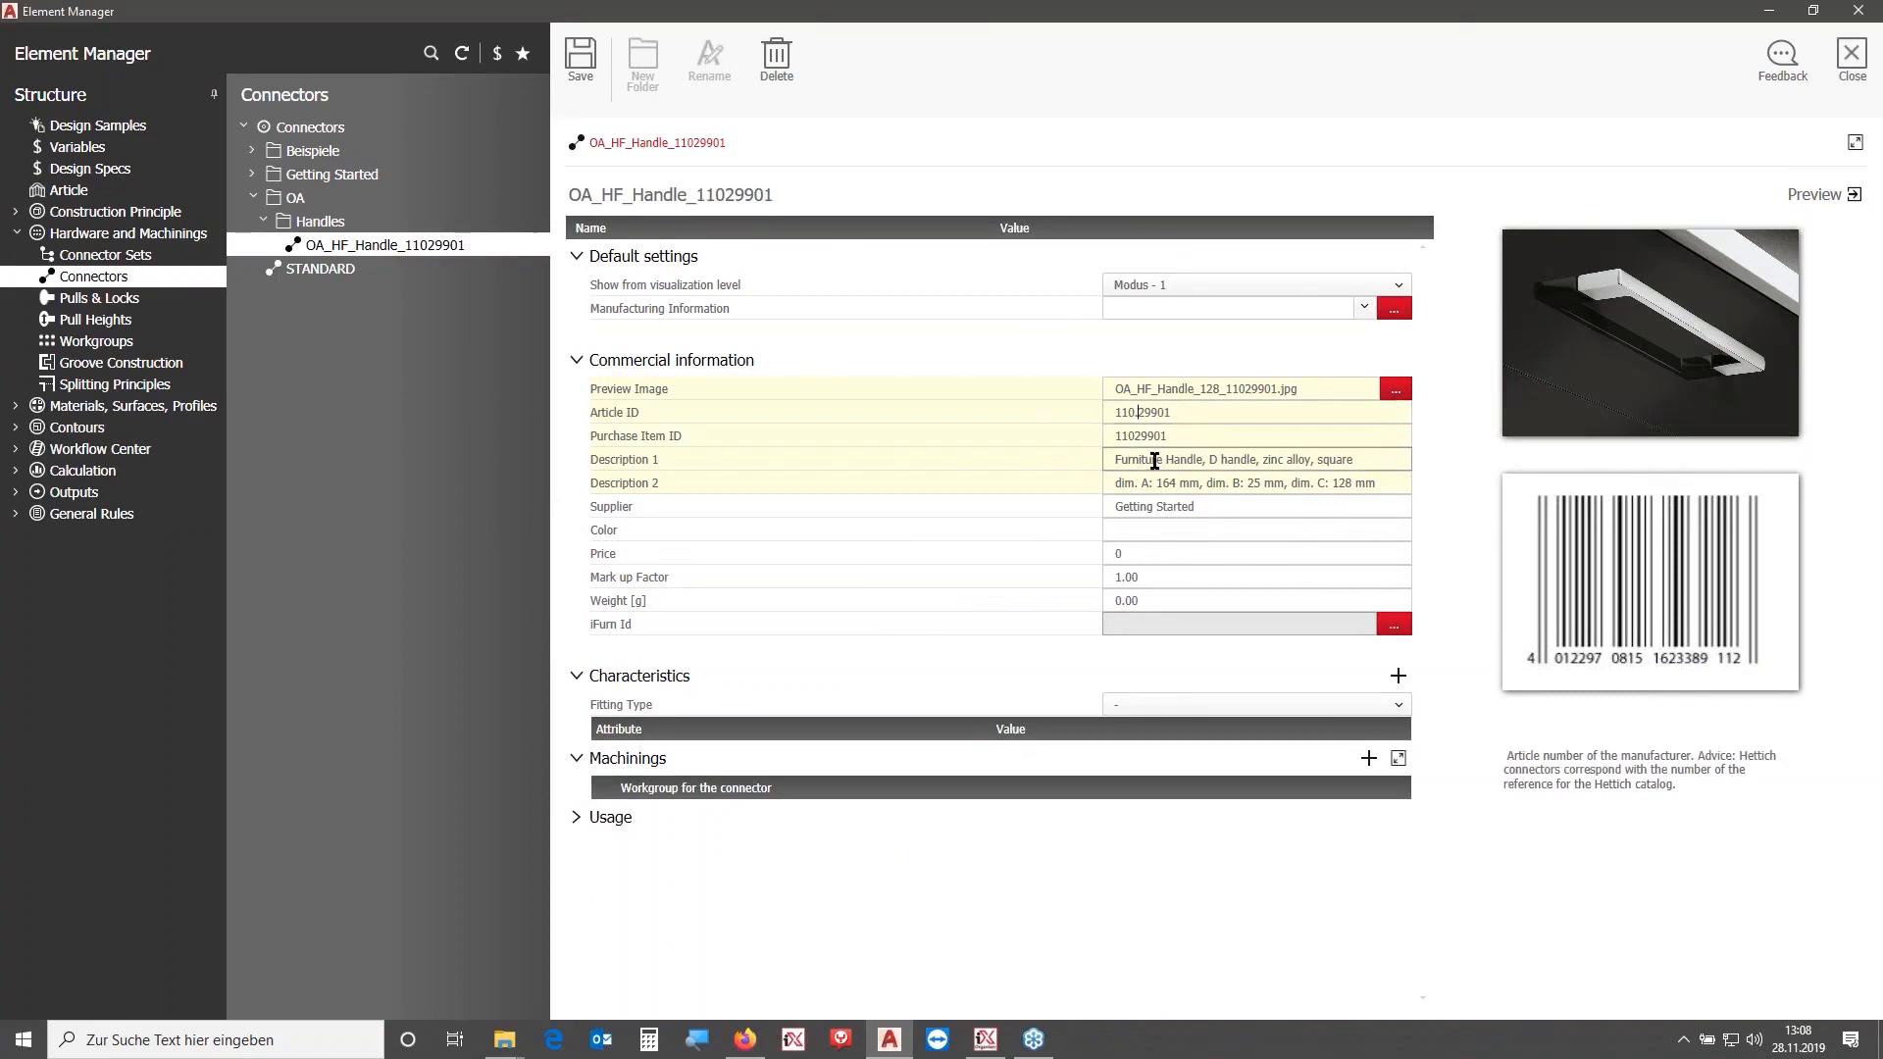
pyautogui.write('.29.')
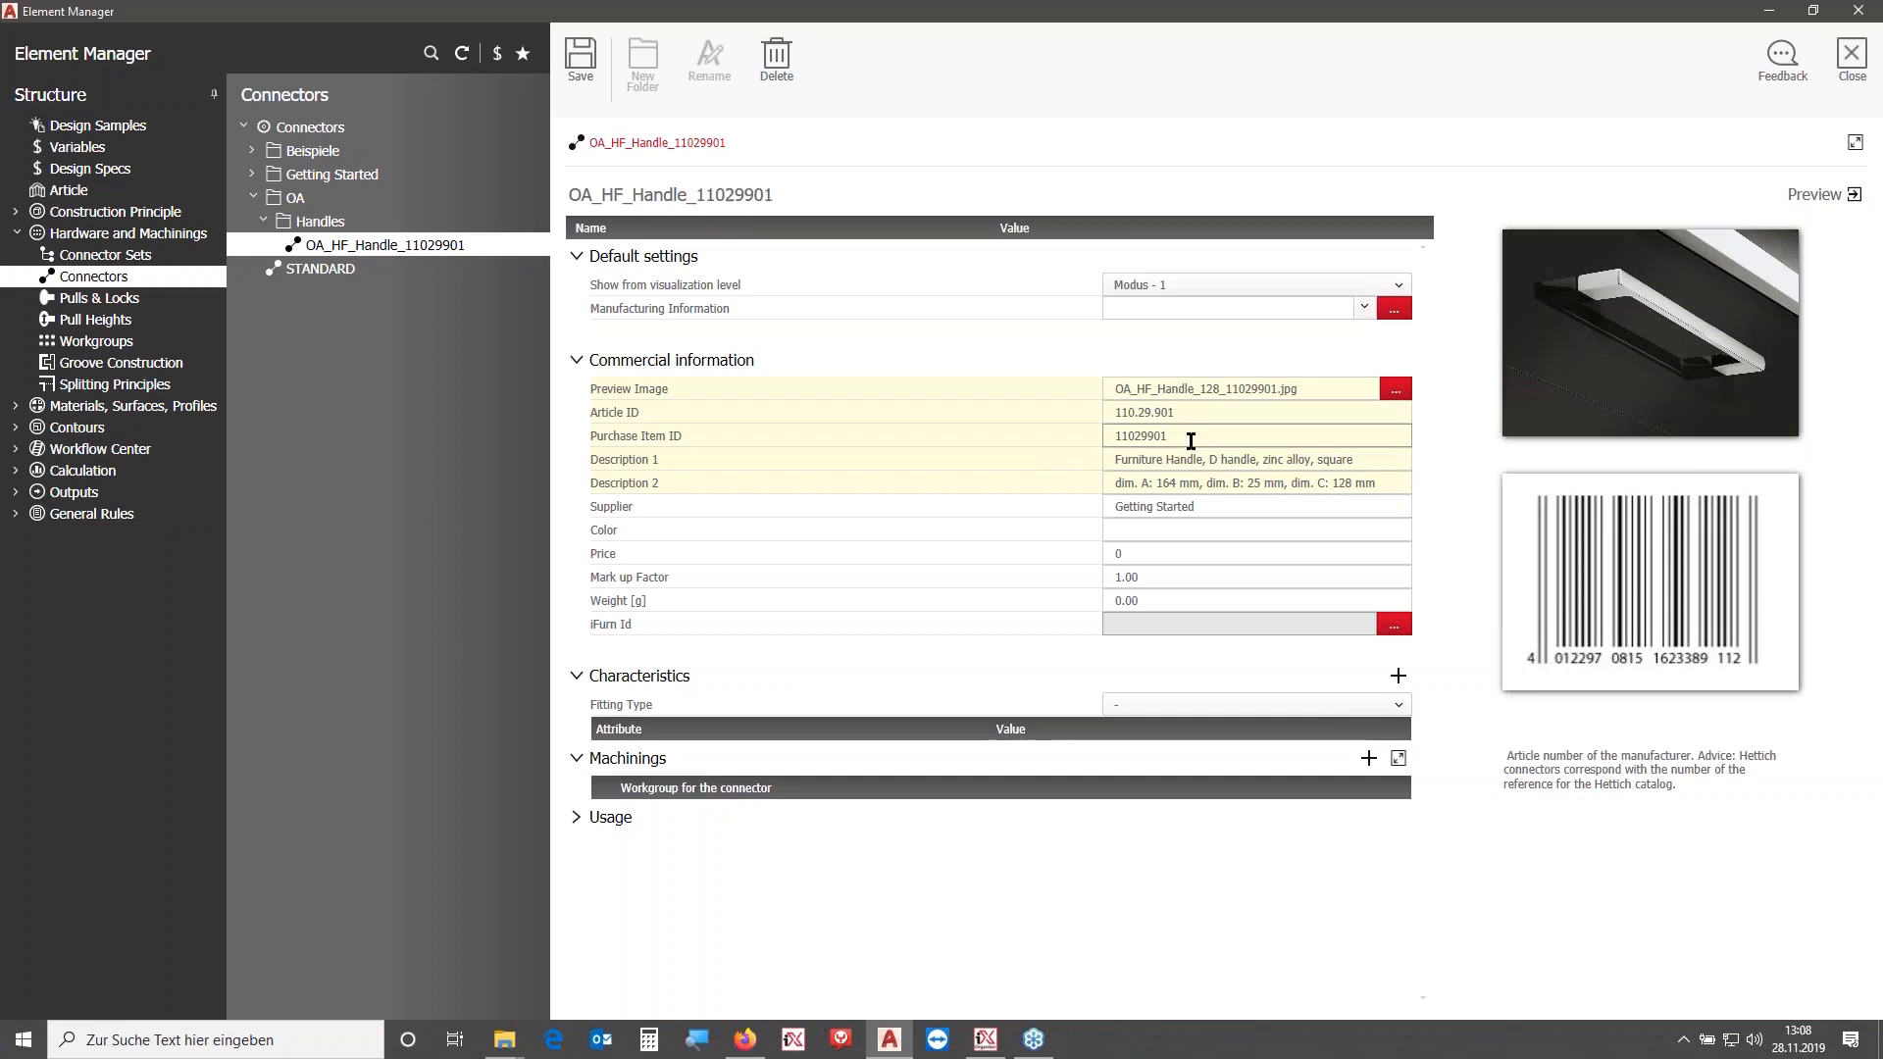
pyautogui.click(601, 59)
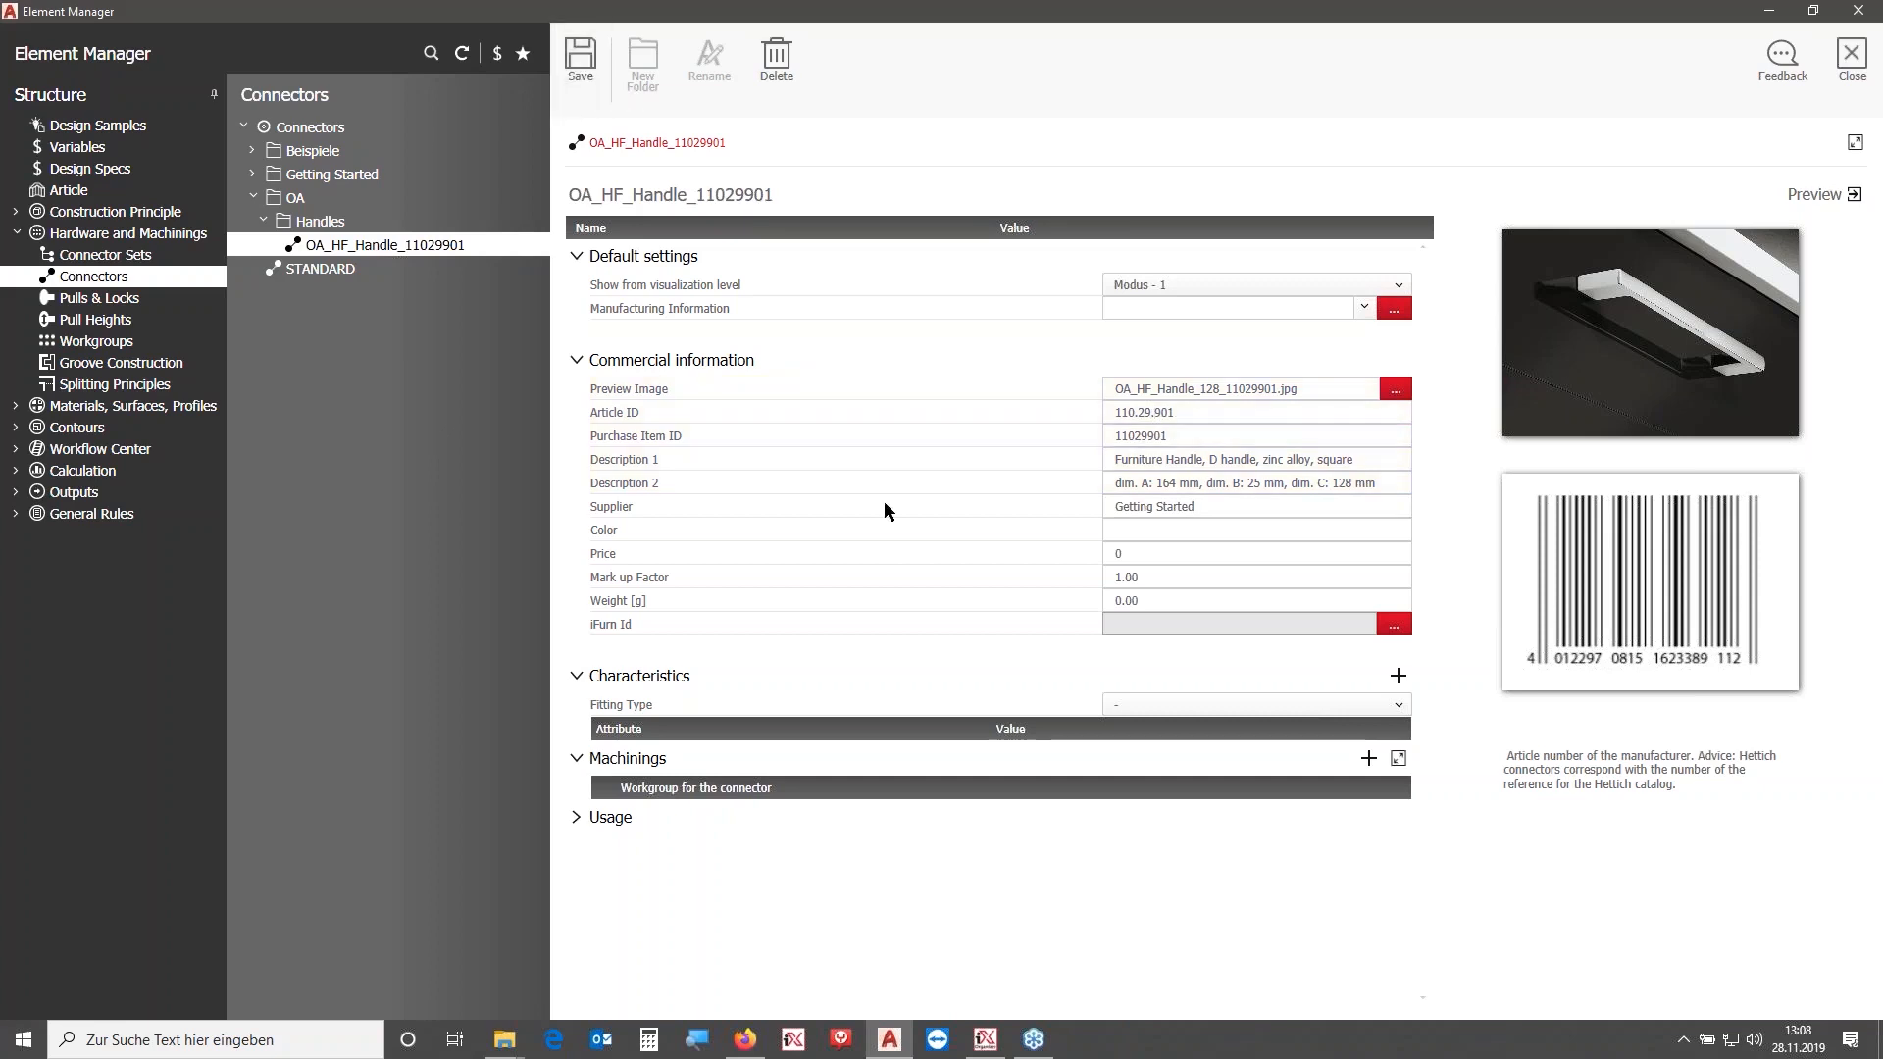
# - Set the supplier to Häfele and the color to Alumin, then save the connector
pyautogui.click(1212, 514)
pyautogui.write('H')
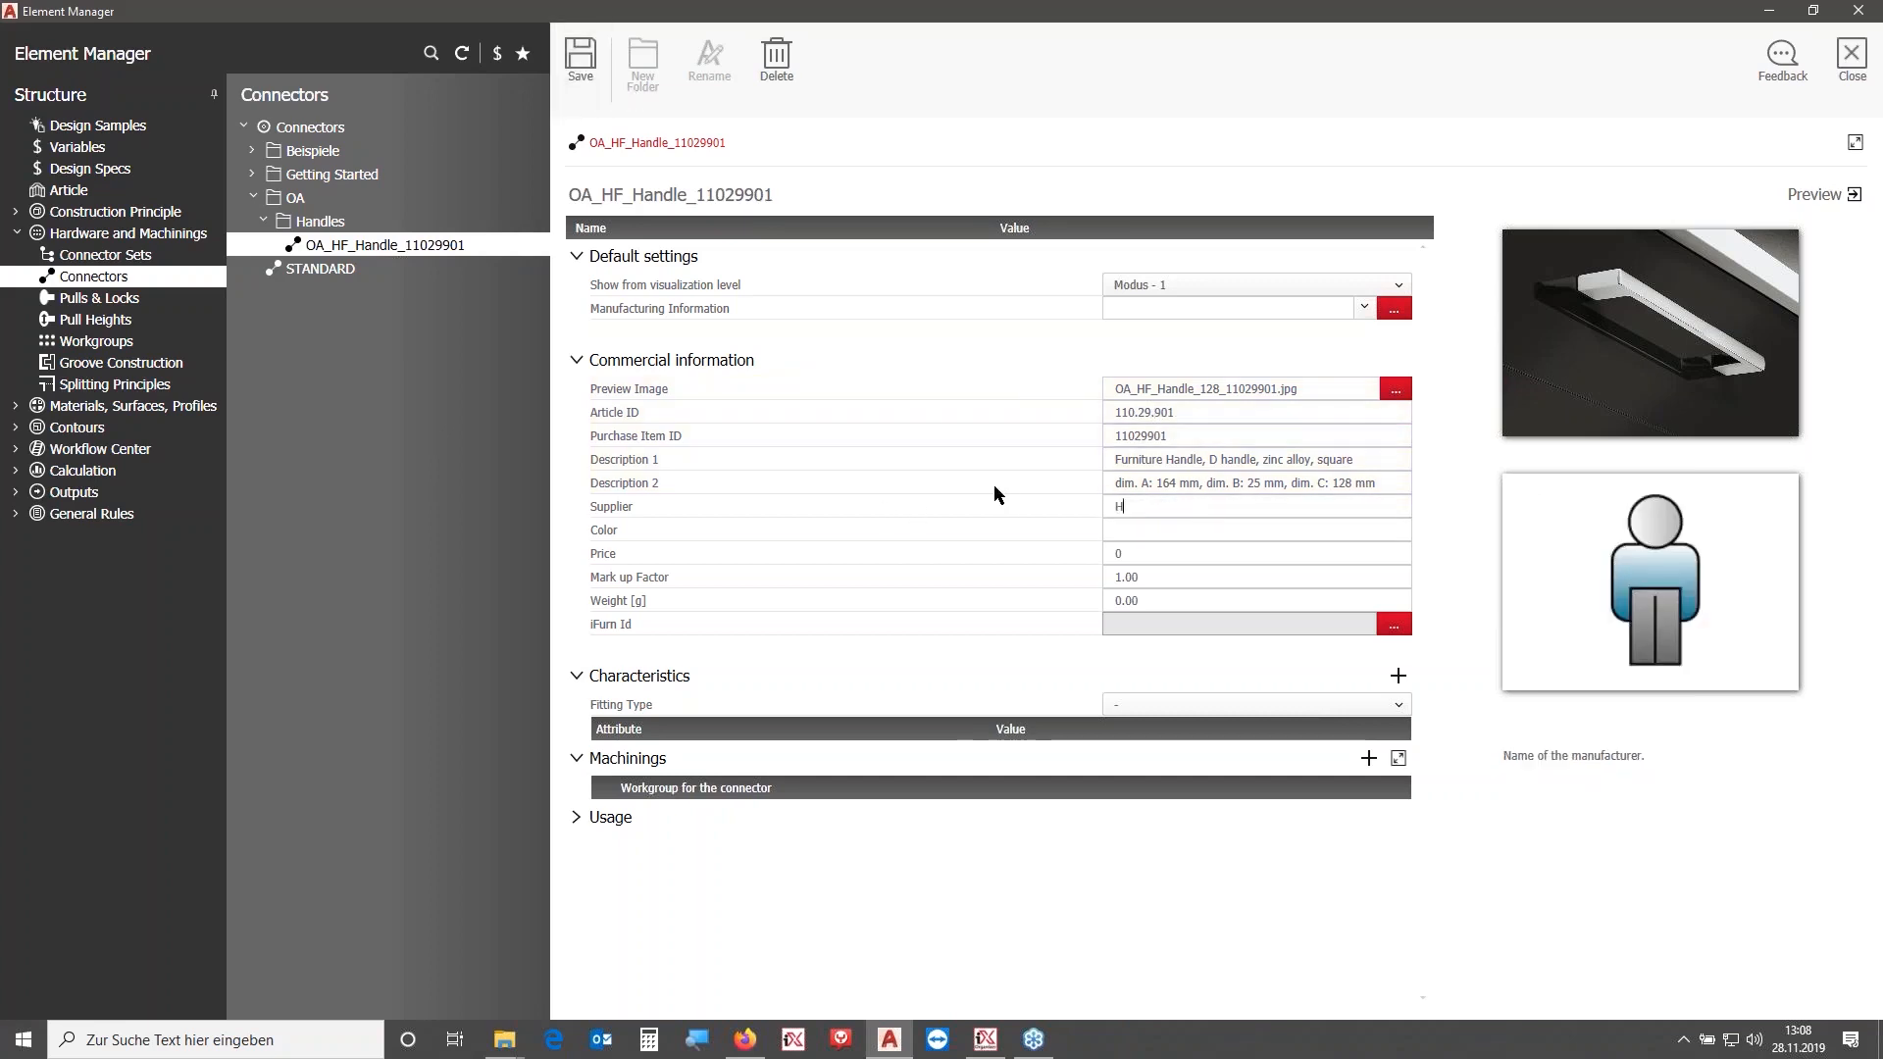
pyautogui.write('äfele')
pyautogui.press('Tab')
pyautogui.write('Alumin')
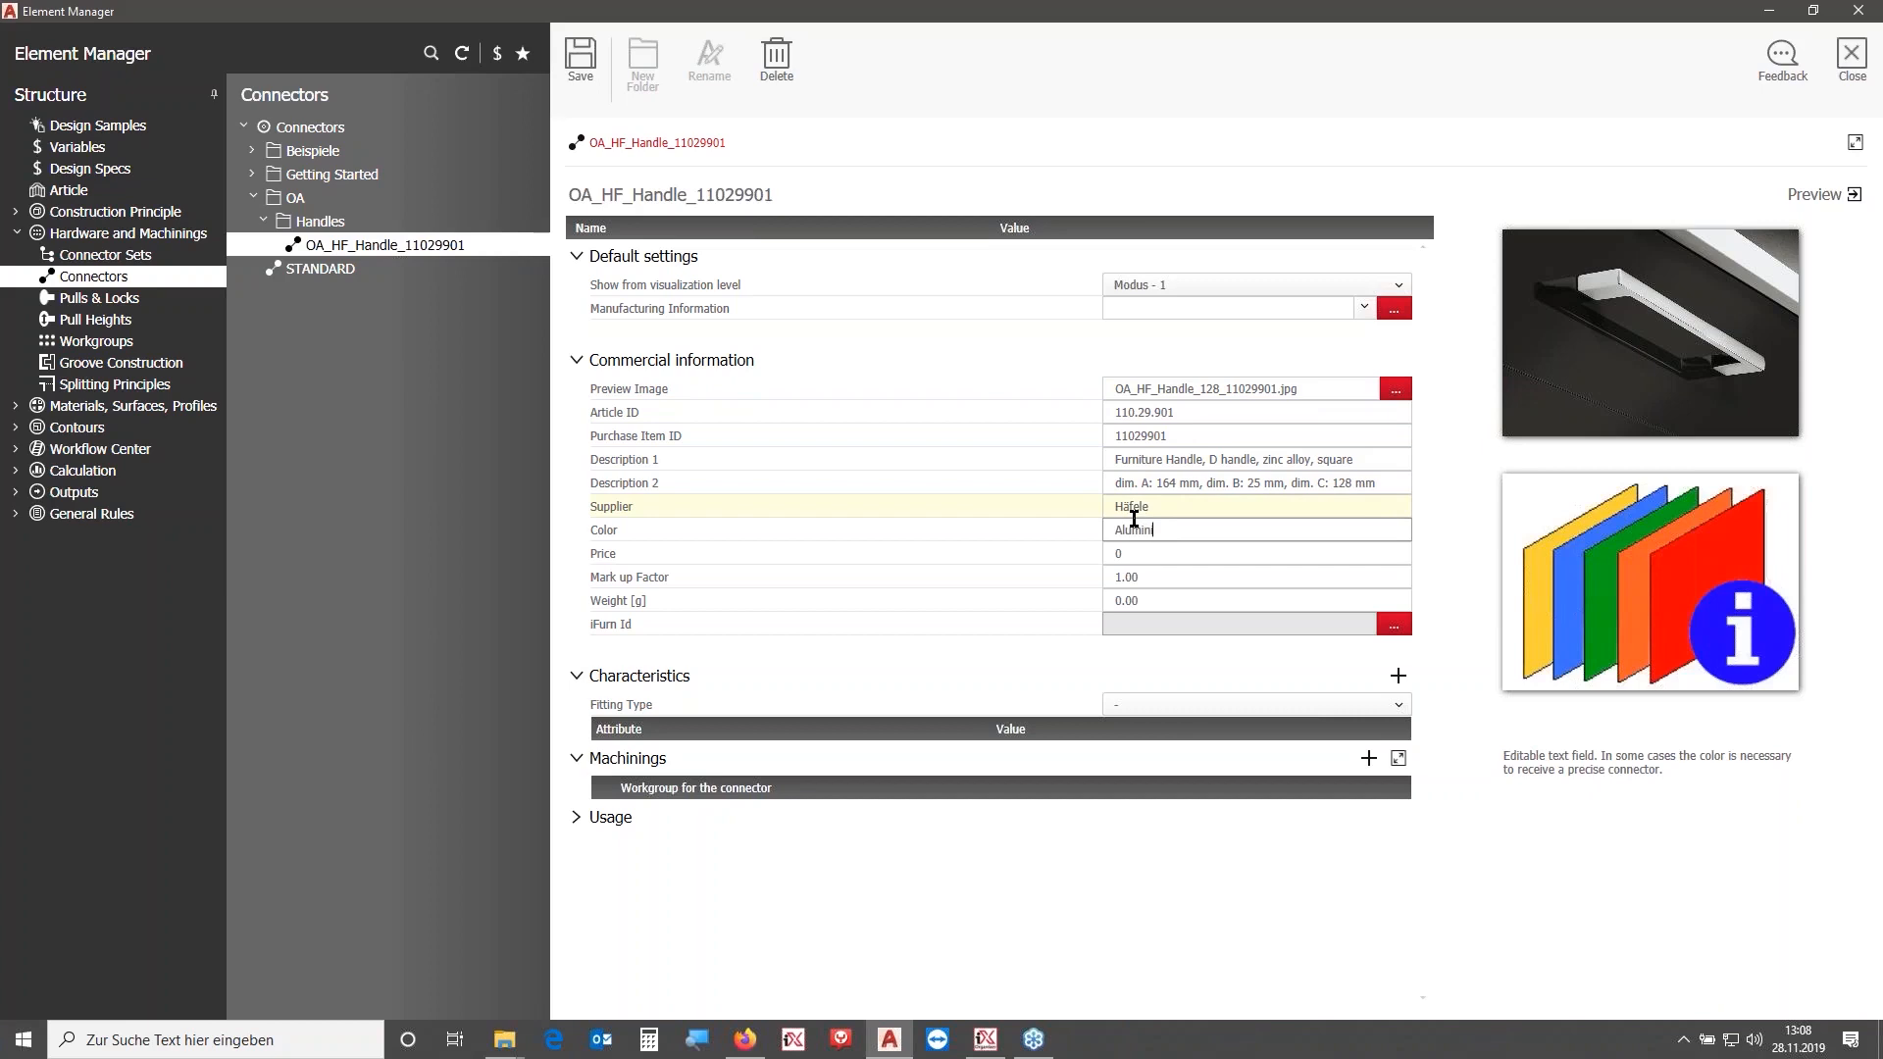
pyautogui.click(580, 61)
# - Set the connector's fitting type to Pull
pyautogui.click(596, 259)
pyautogui.click(600, 286)
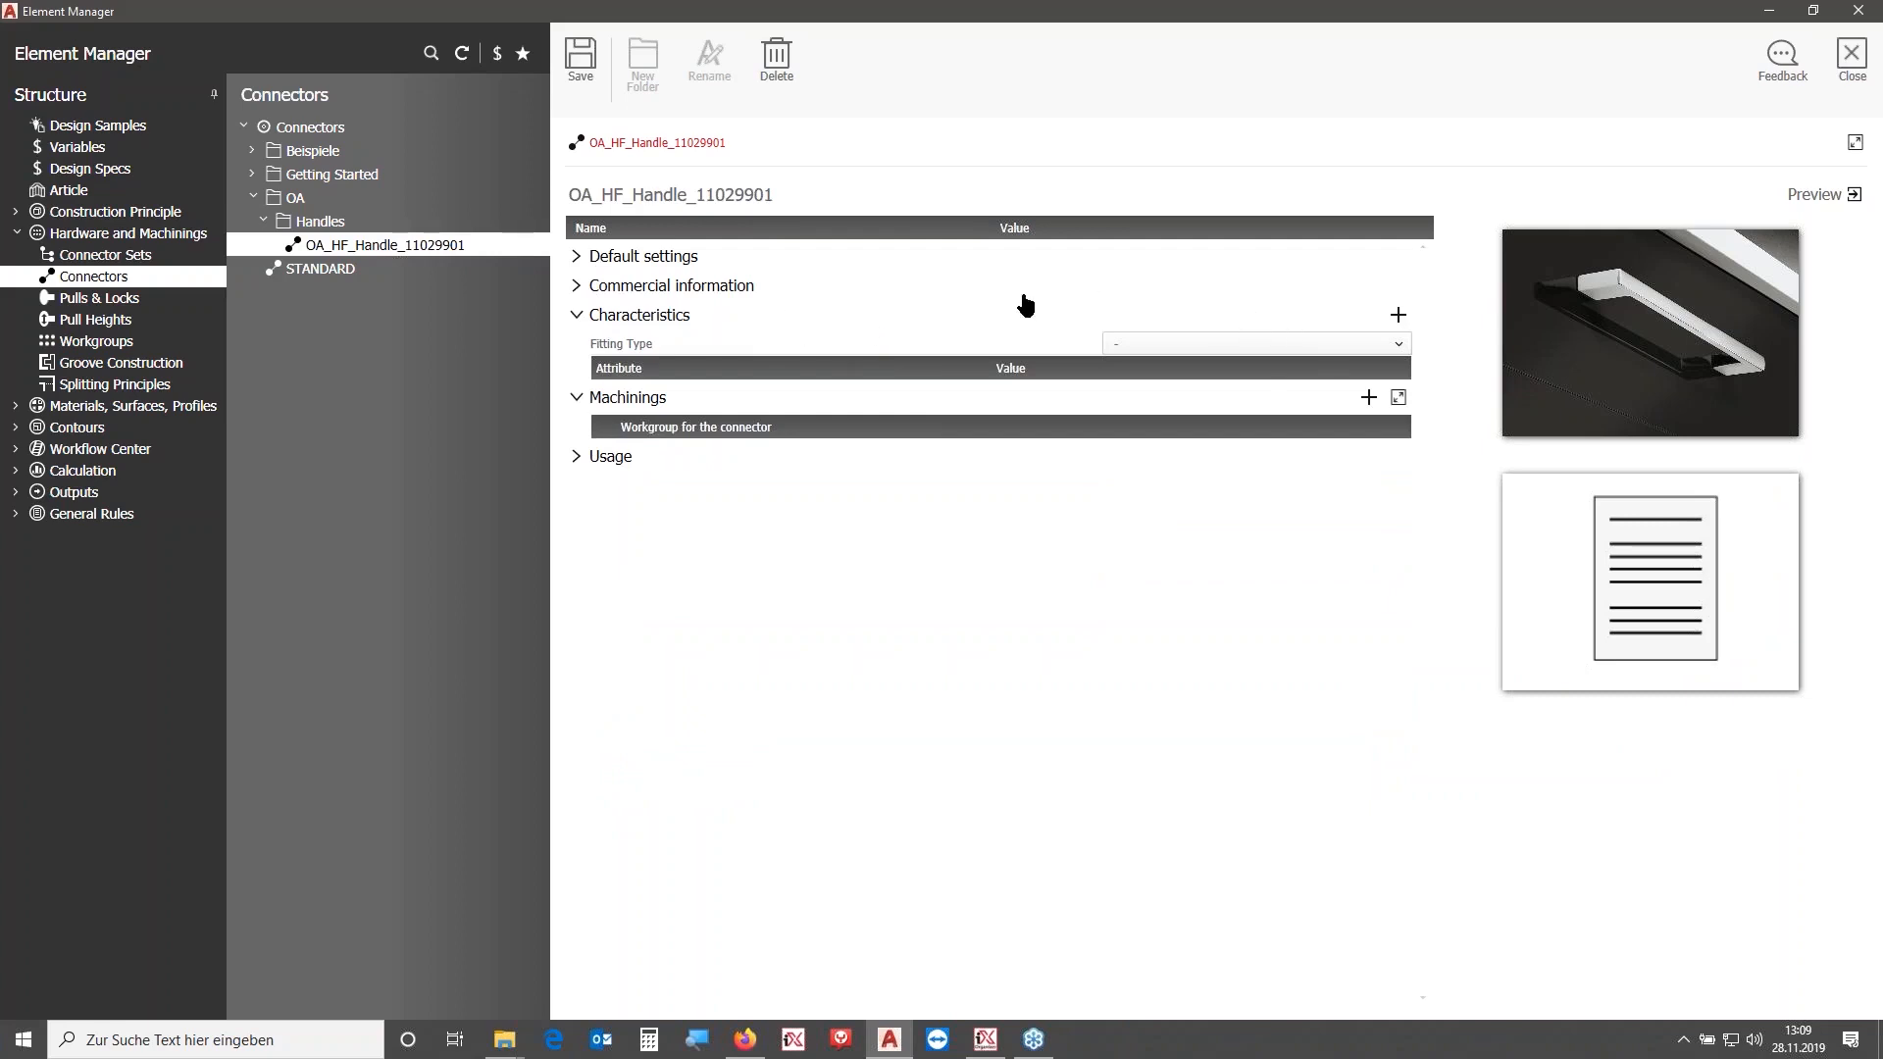
pyautogui.click(1227, 342)
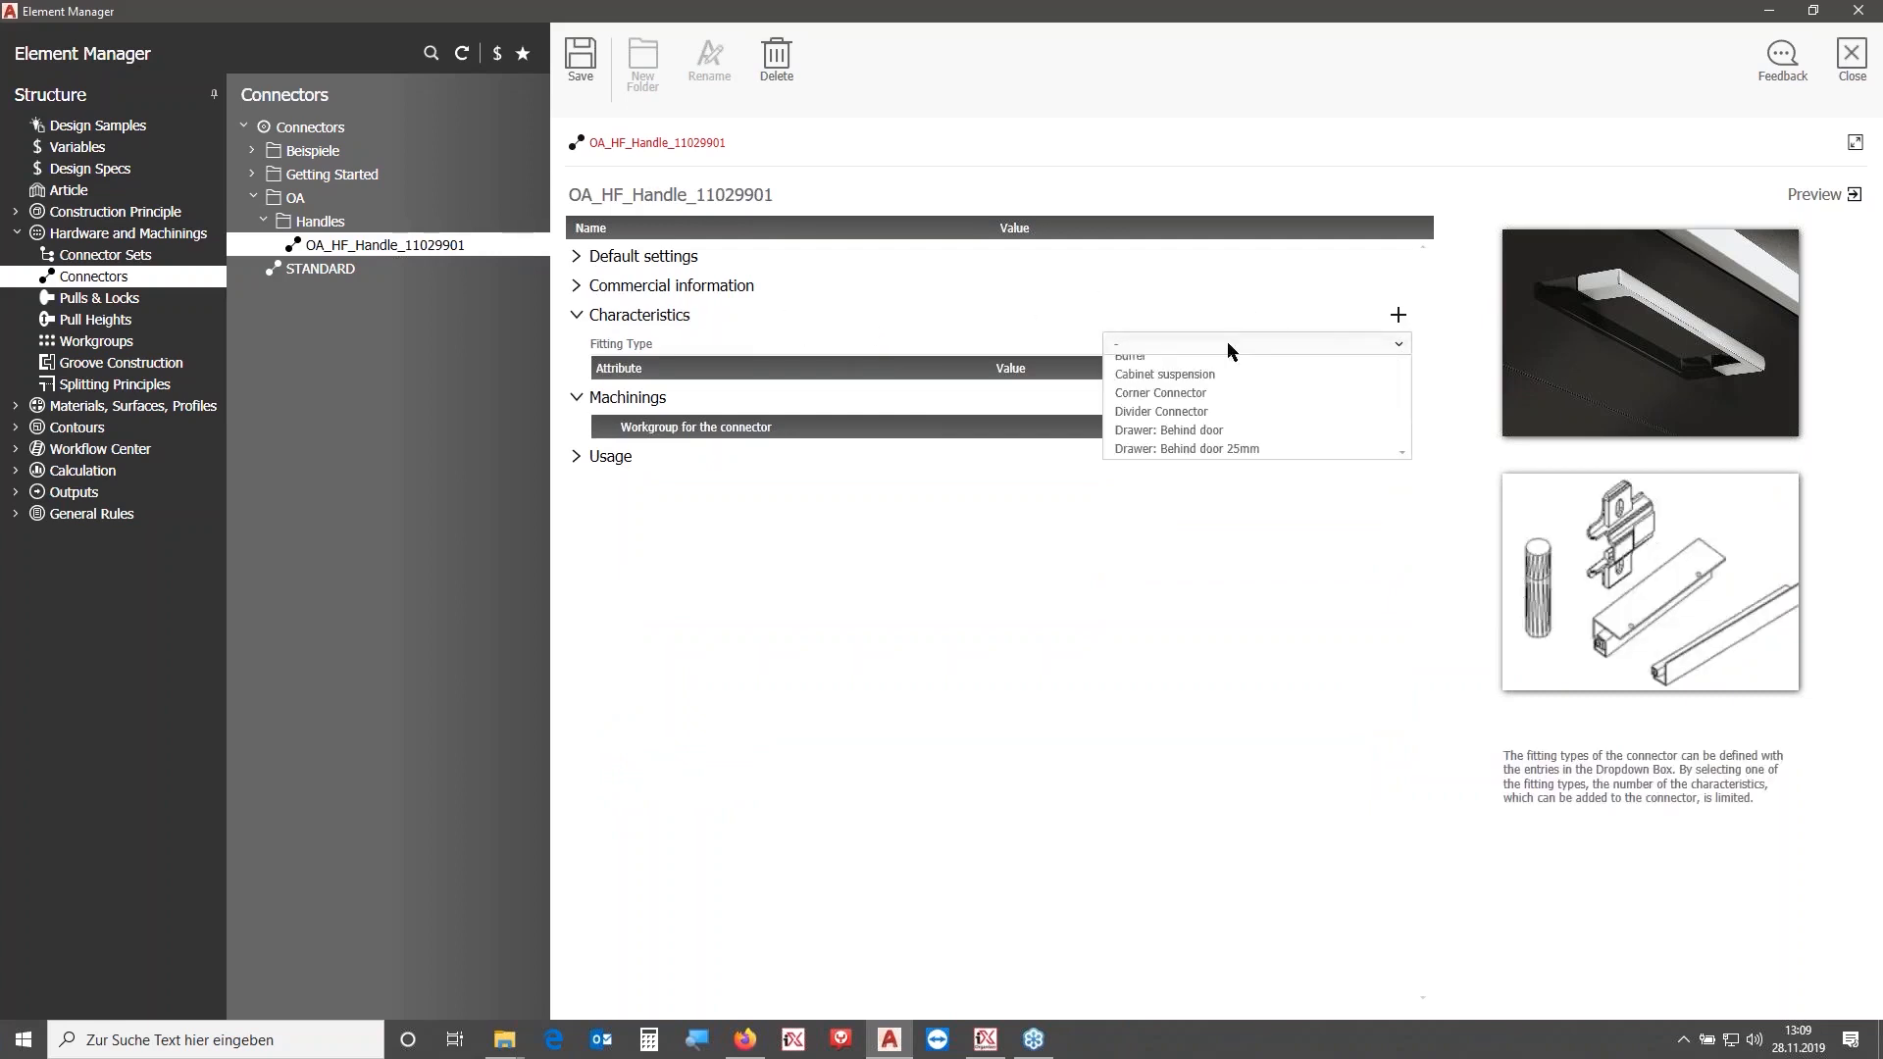
pyautogui.scroll(-6, 1238, 427)
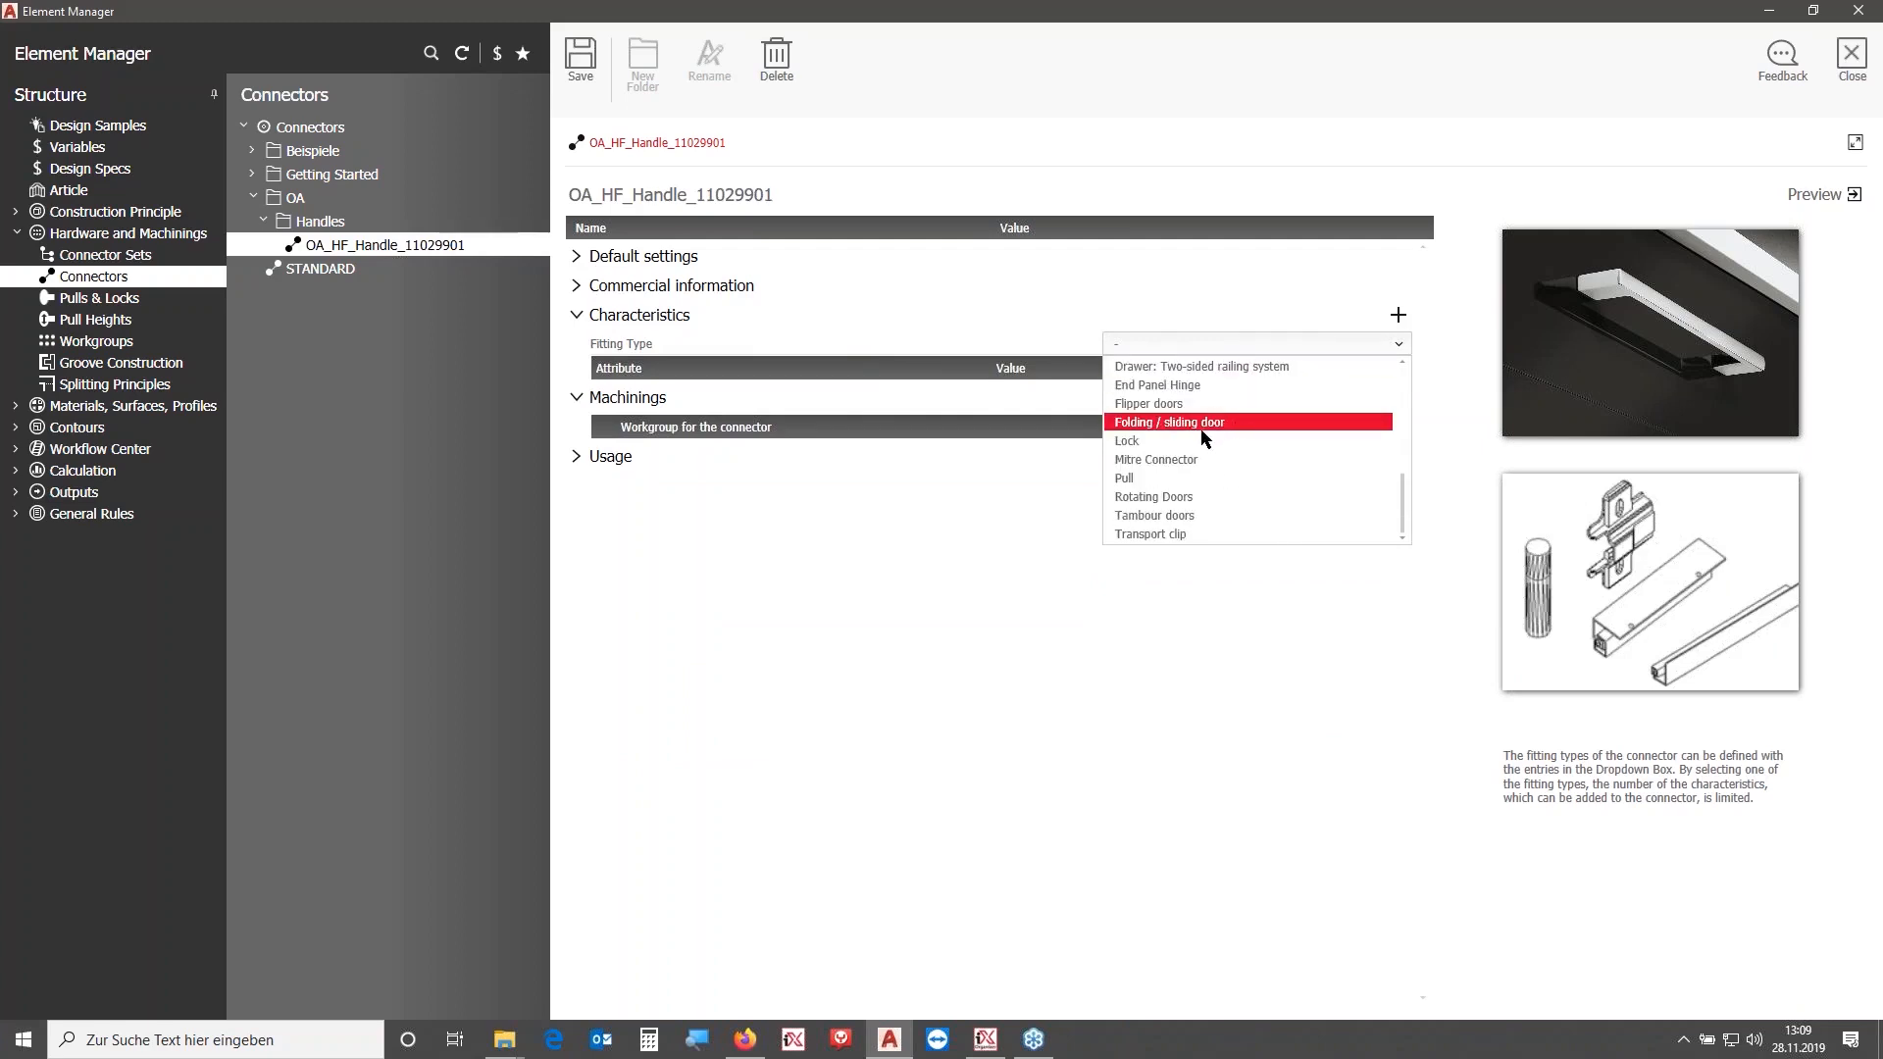
pyautogui.click(1176, 475)
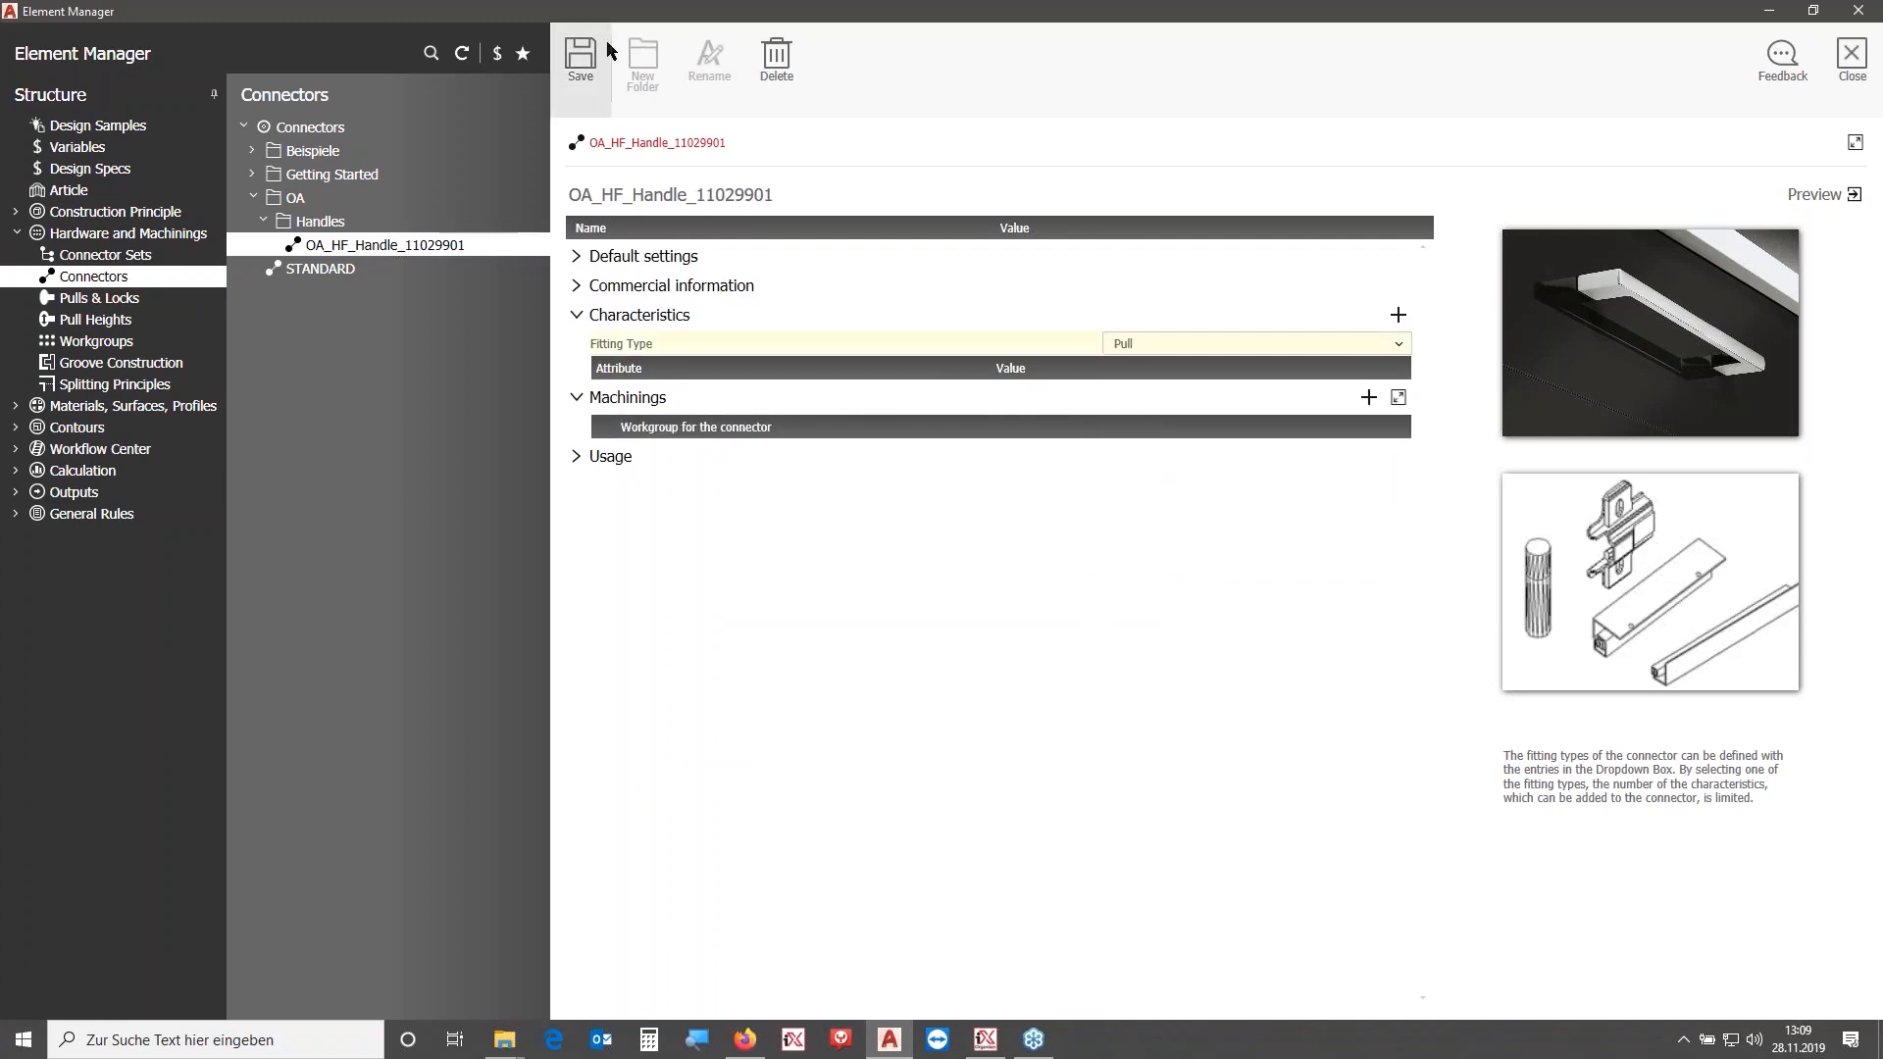
# - Add a Drill distance characteristic with value 64 and save
pyautogui.click(1399, 315)
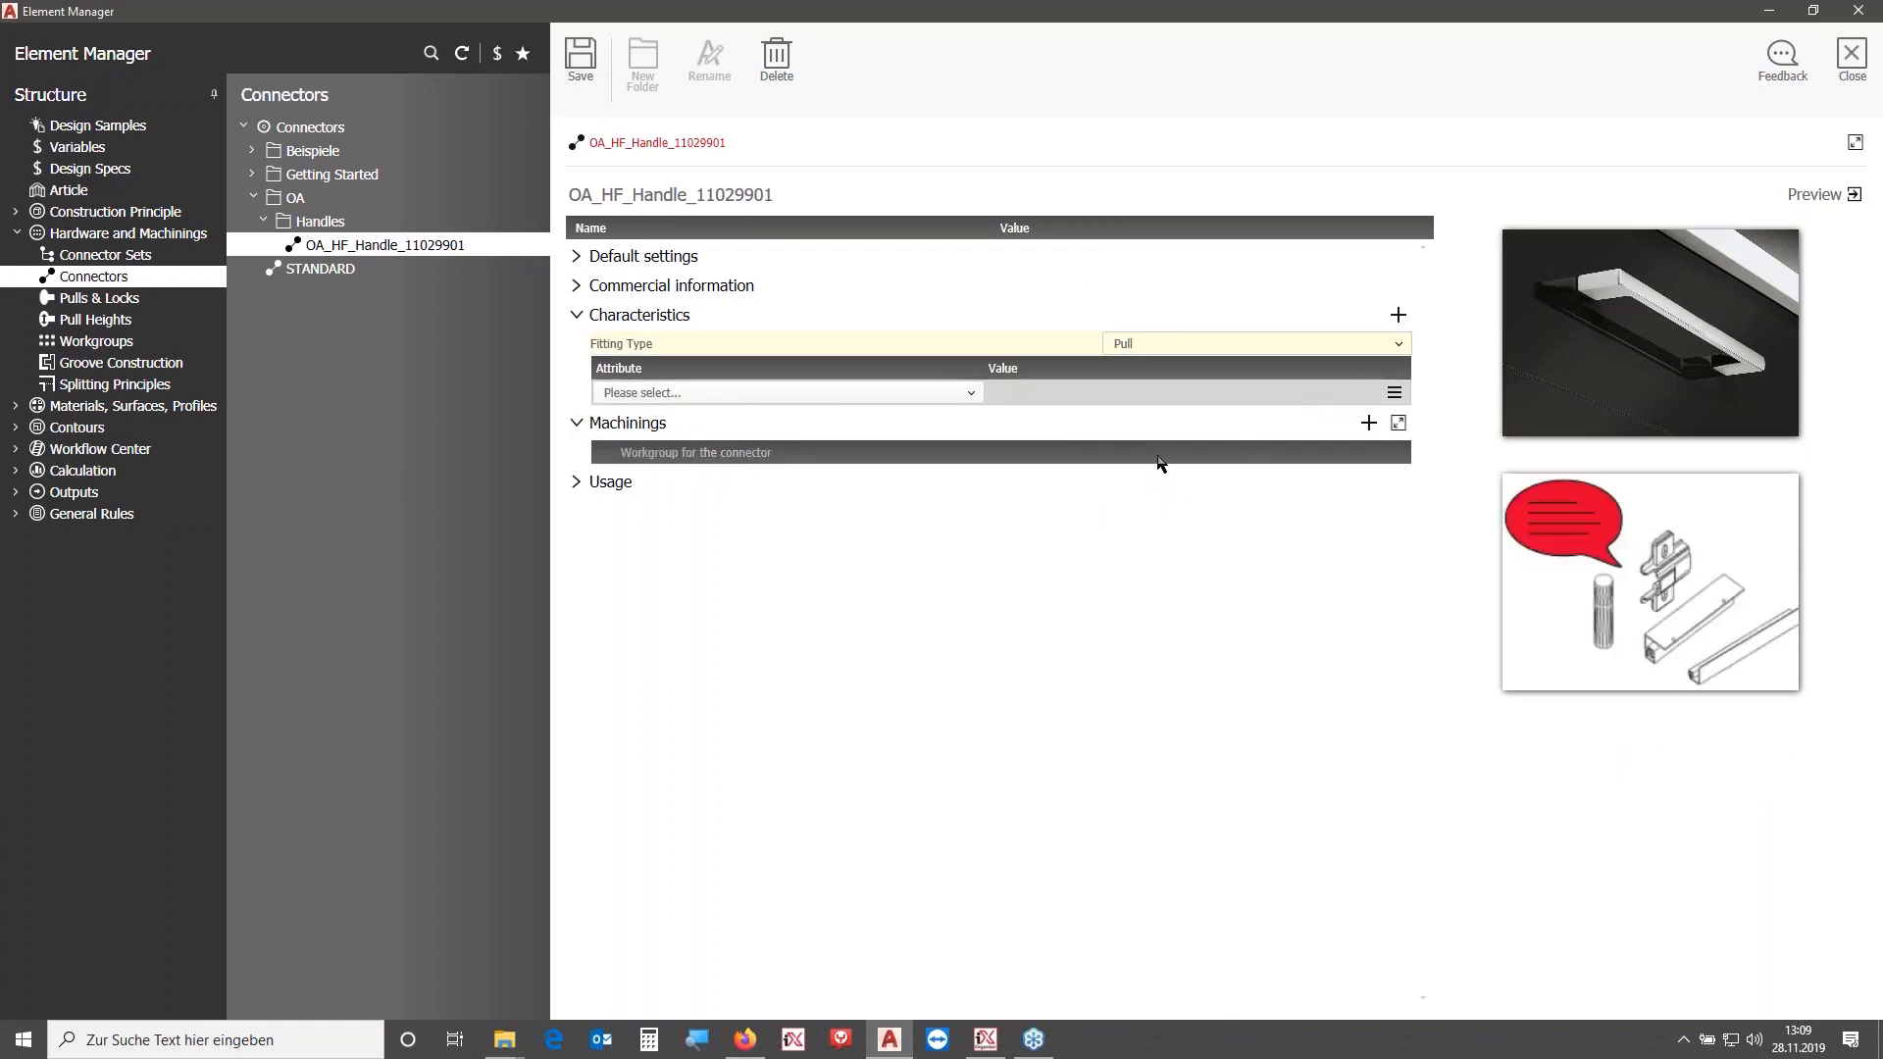
pyautogui.click(852, 393)
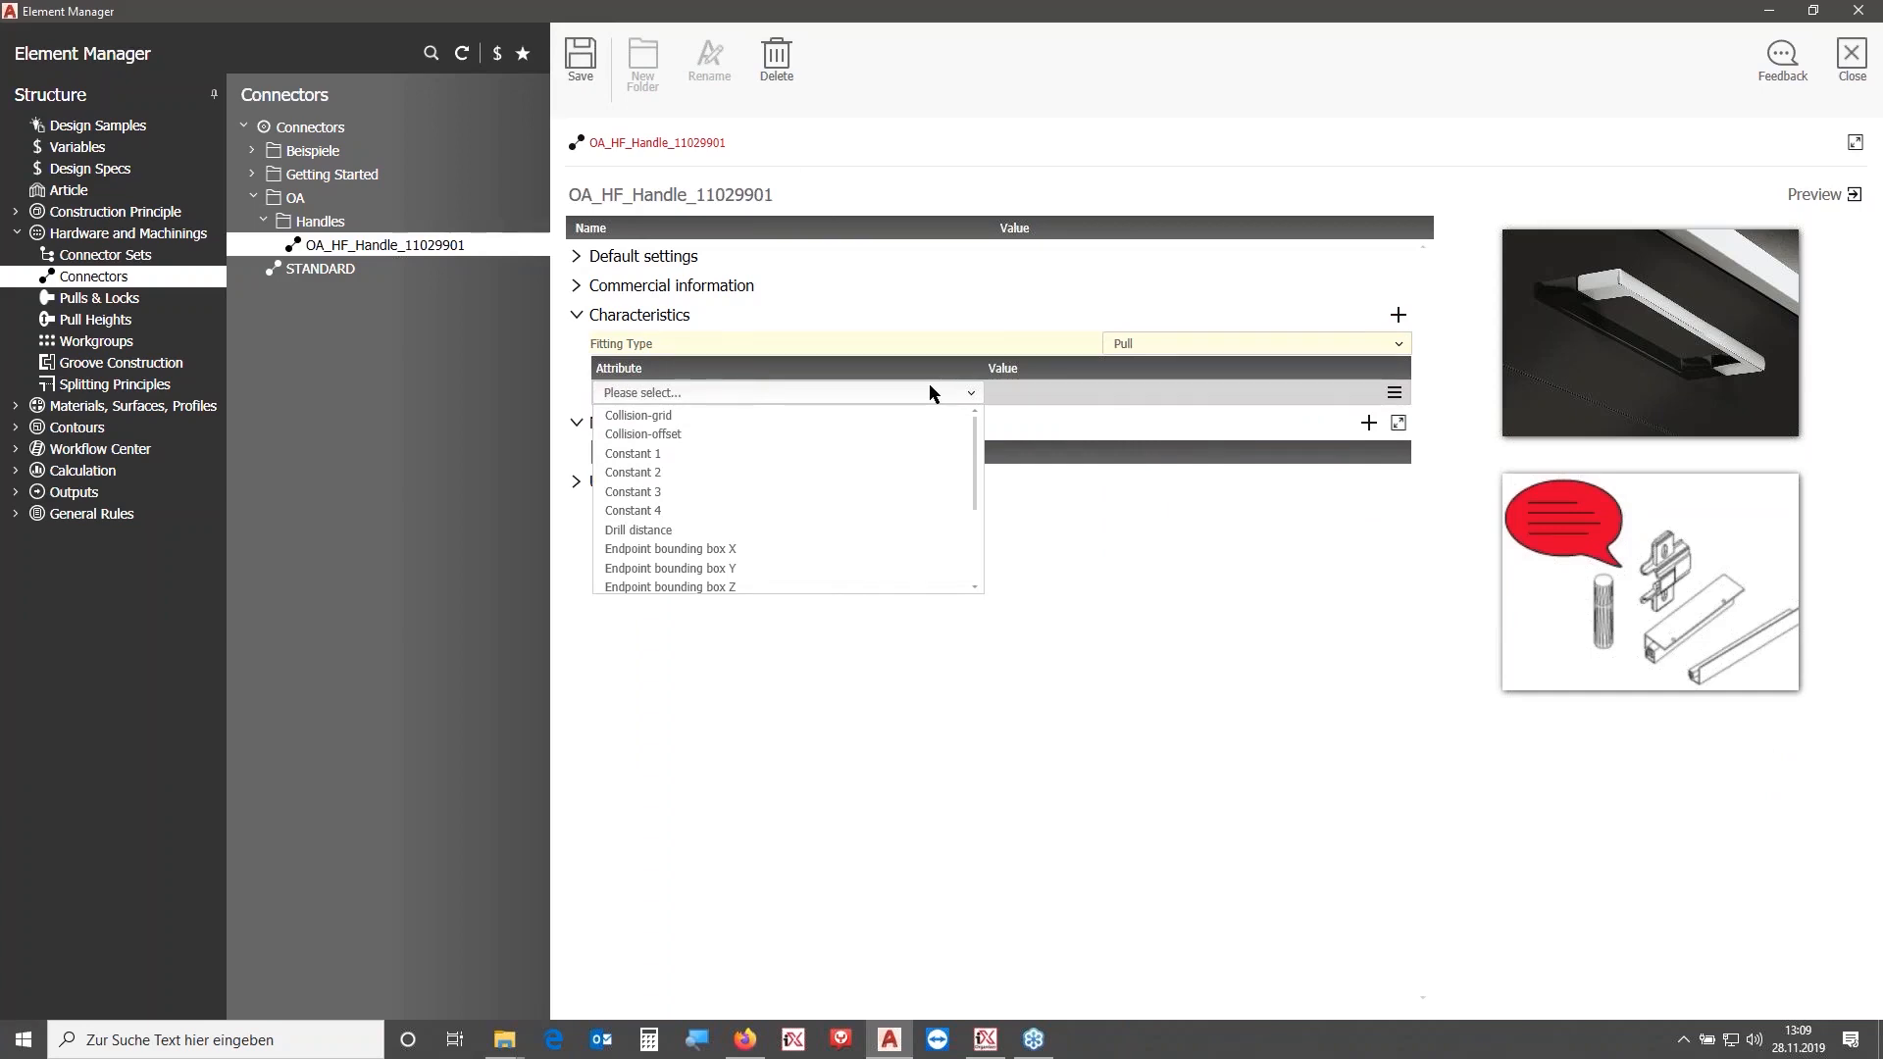
pyautogui.click(726, 530)
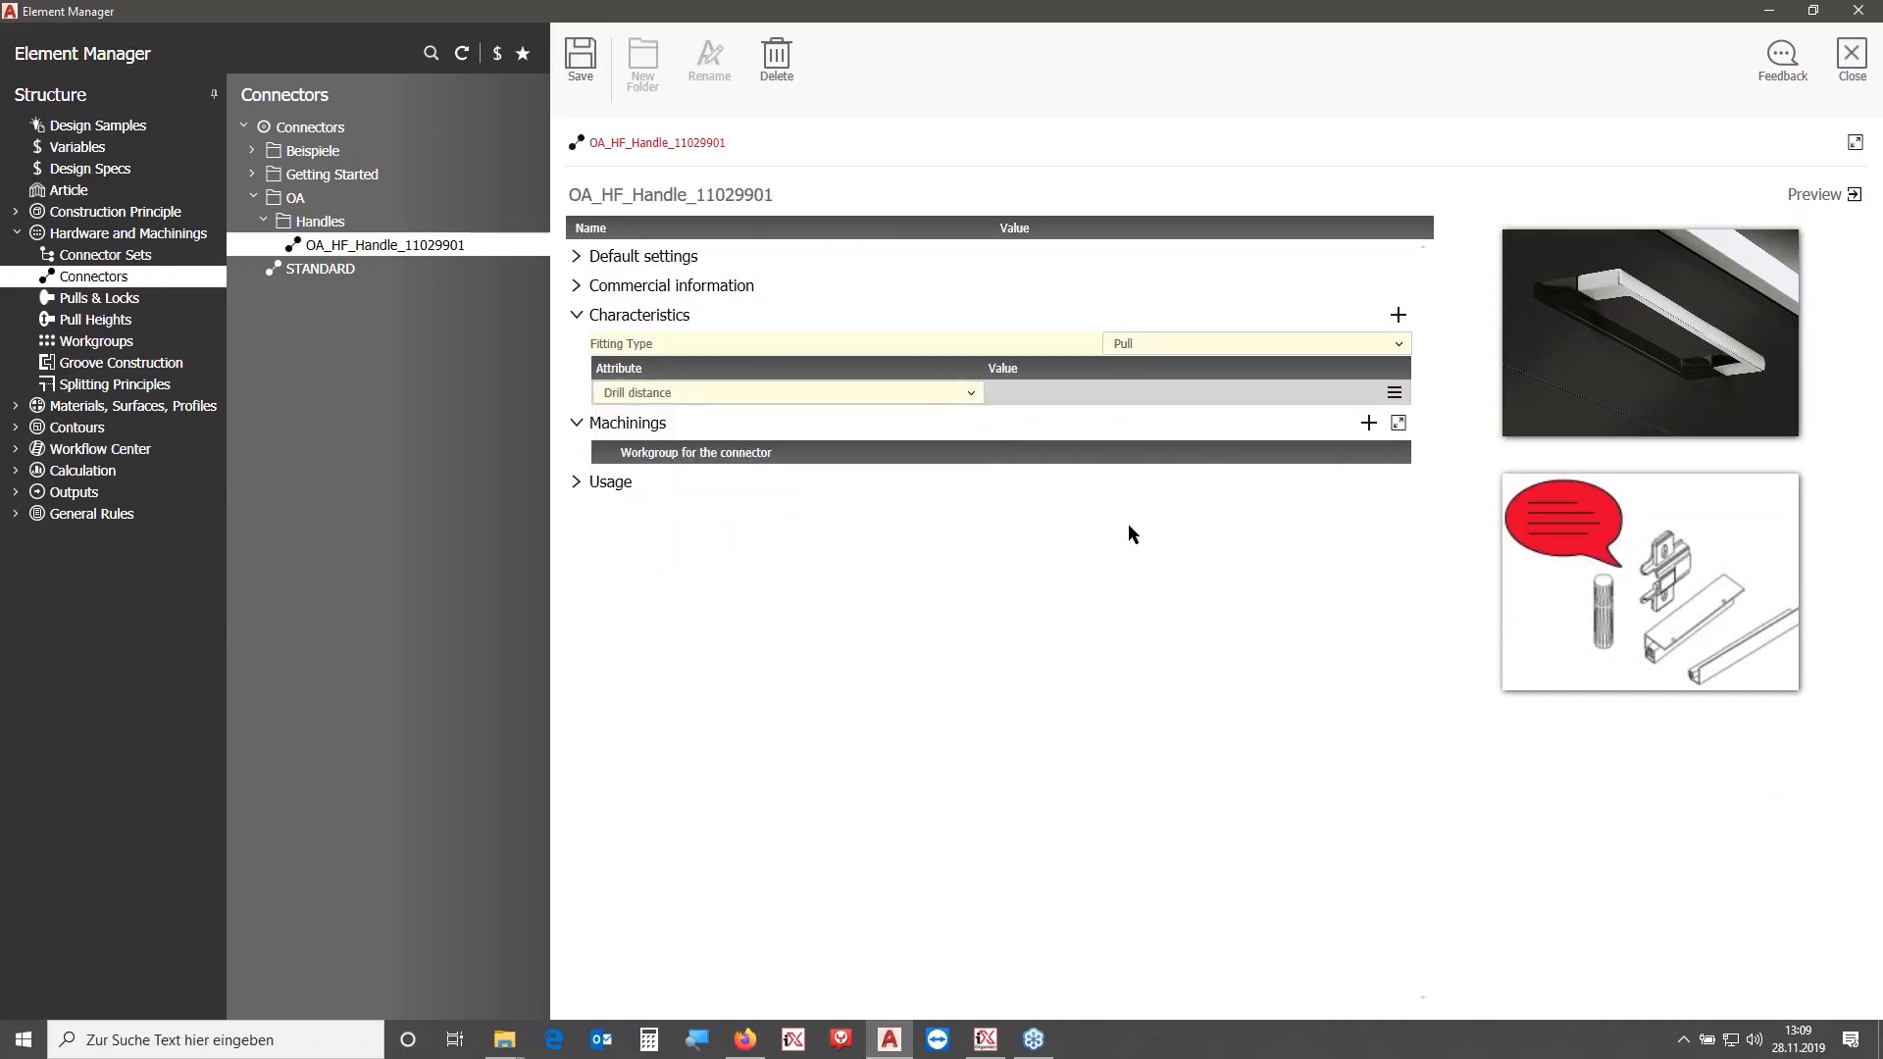
pyautogui.click(1109, 391)
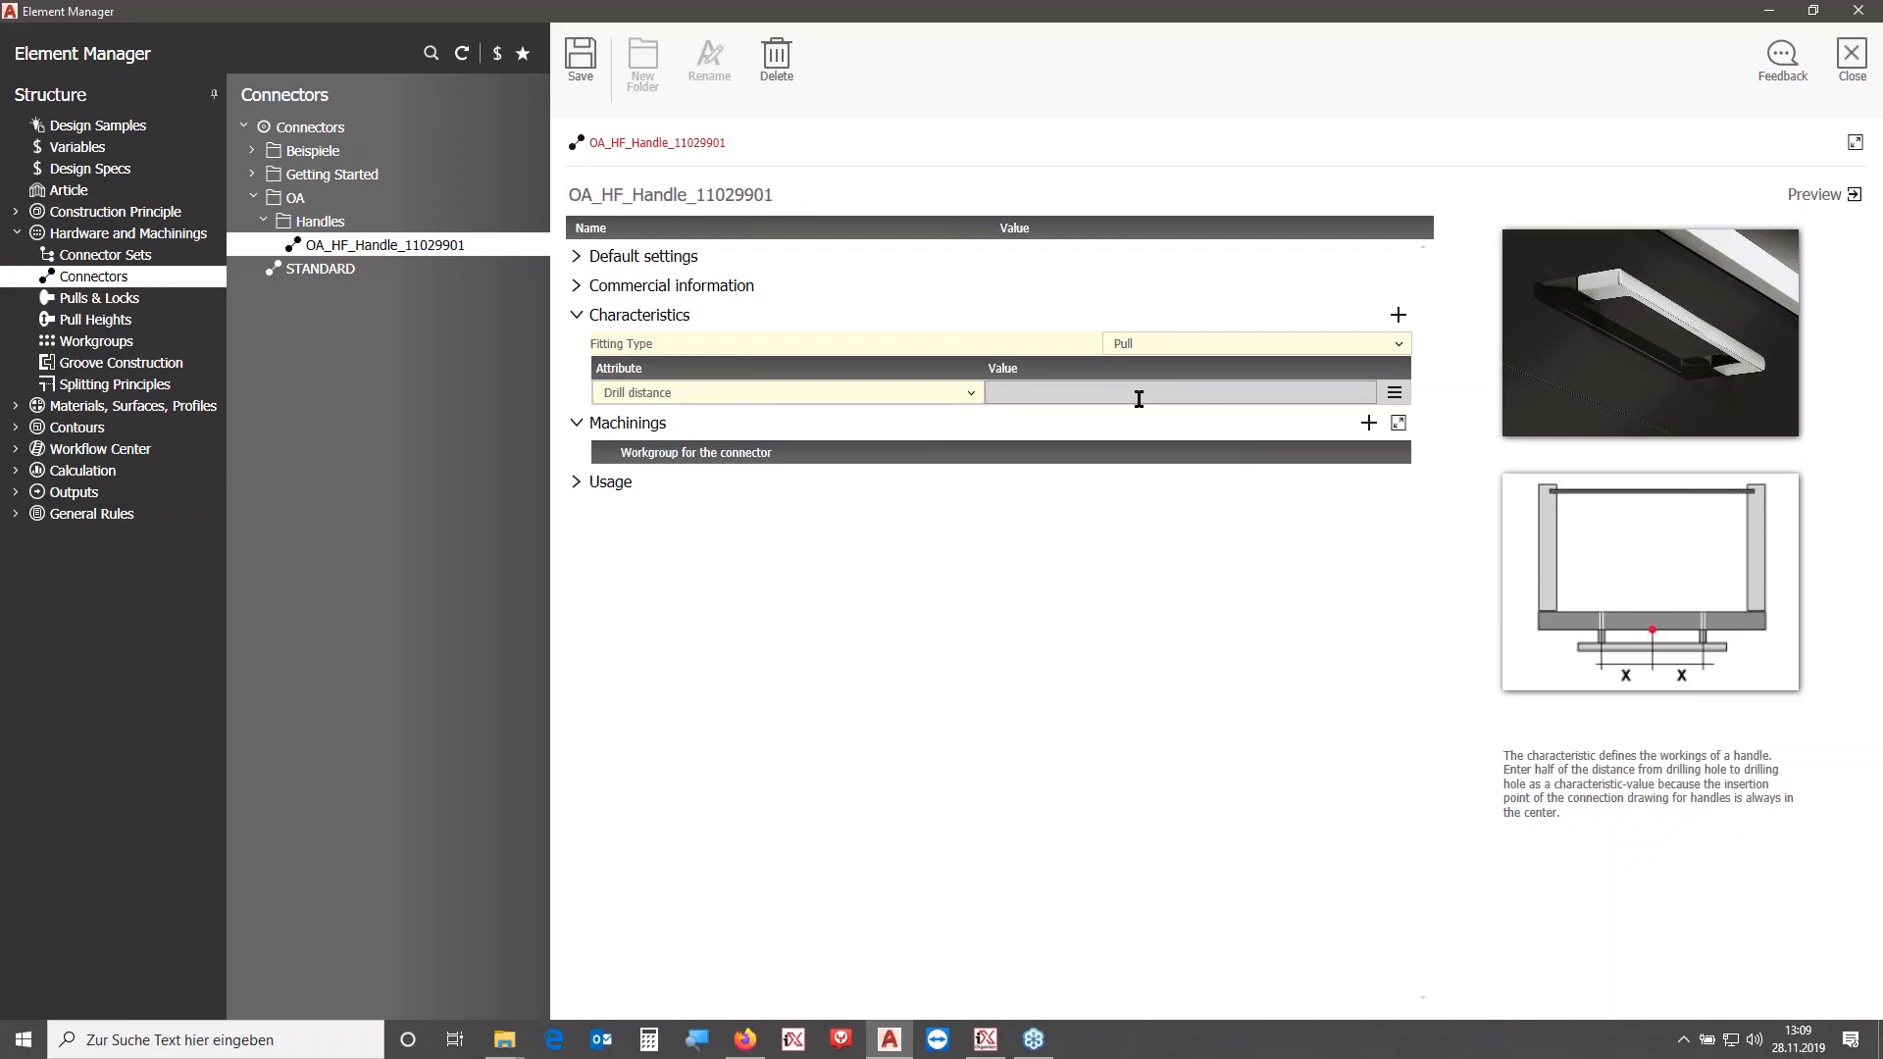
pyautogui.click(585, 39)
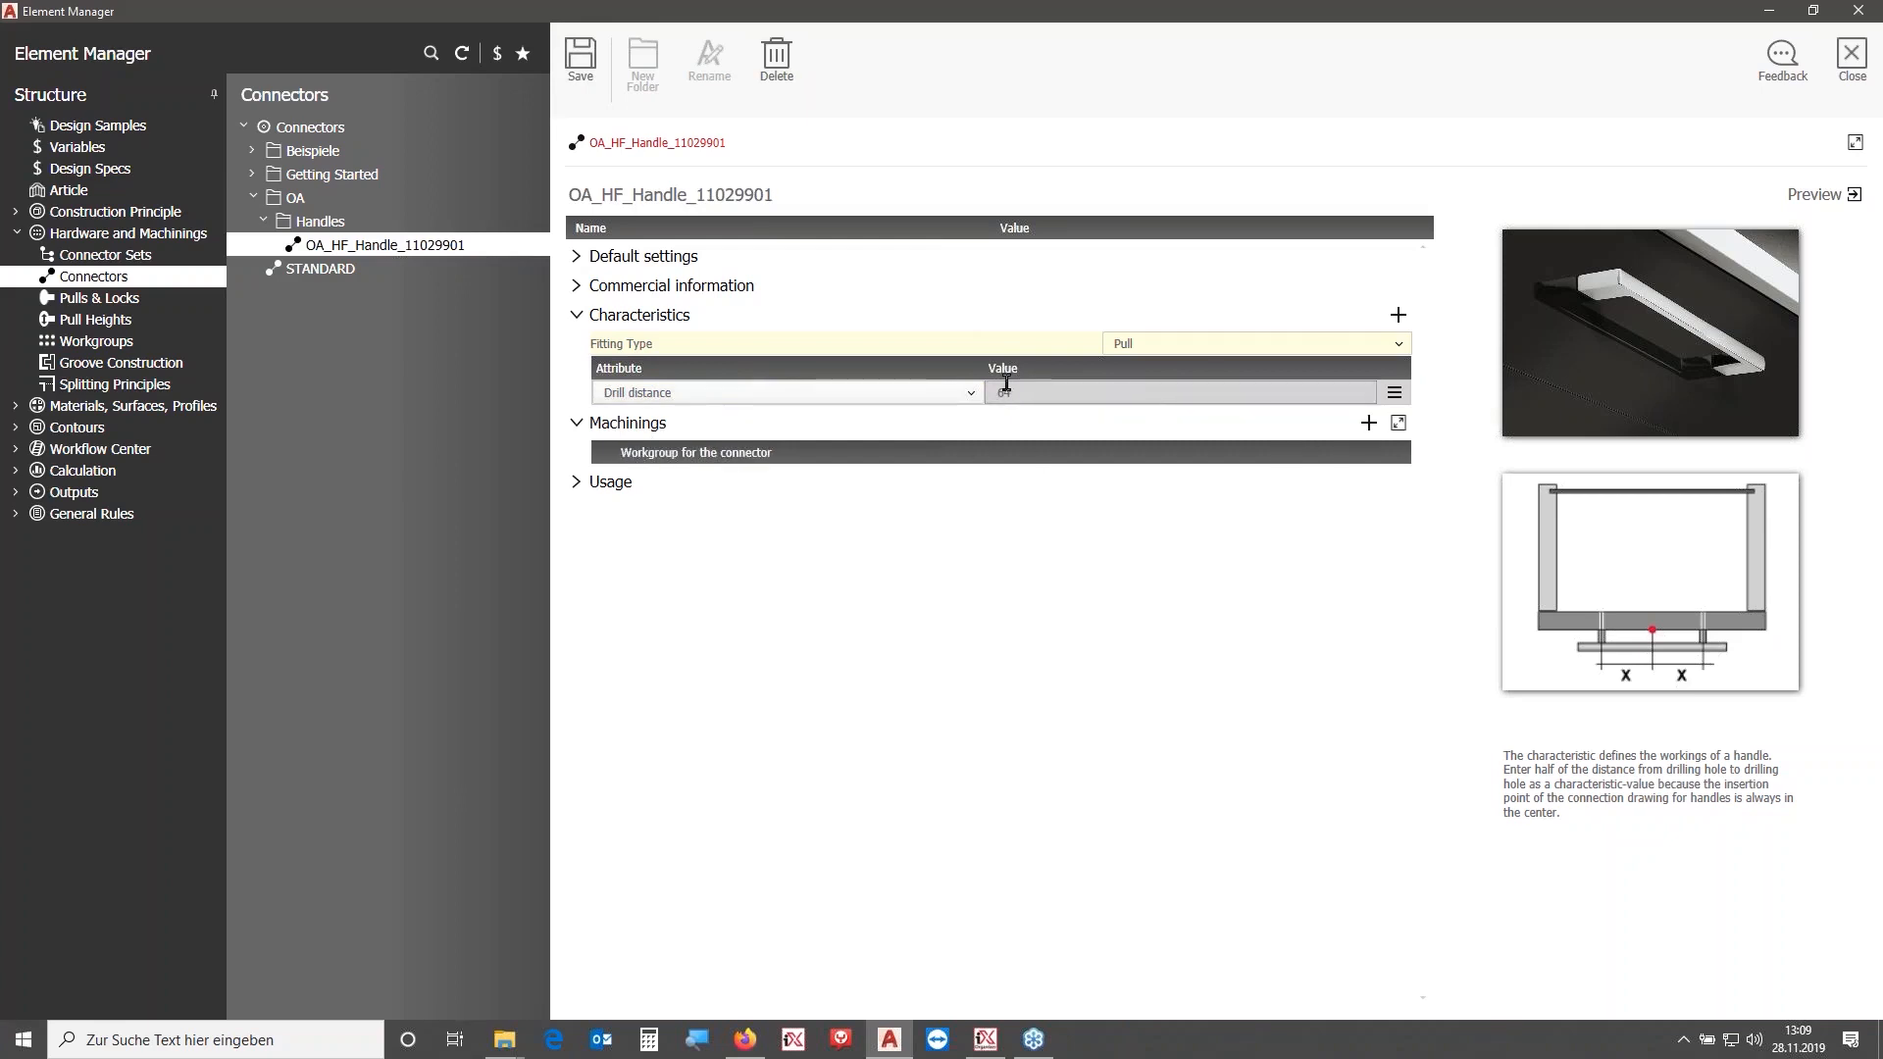
# - Add a machining group to the connector and save its CON_NULL workgroup as OA_HF_Handle_2D_128mm
pyautogui.click(1369, 424)
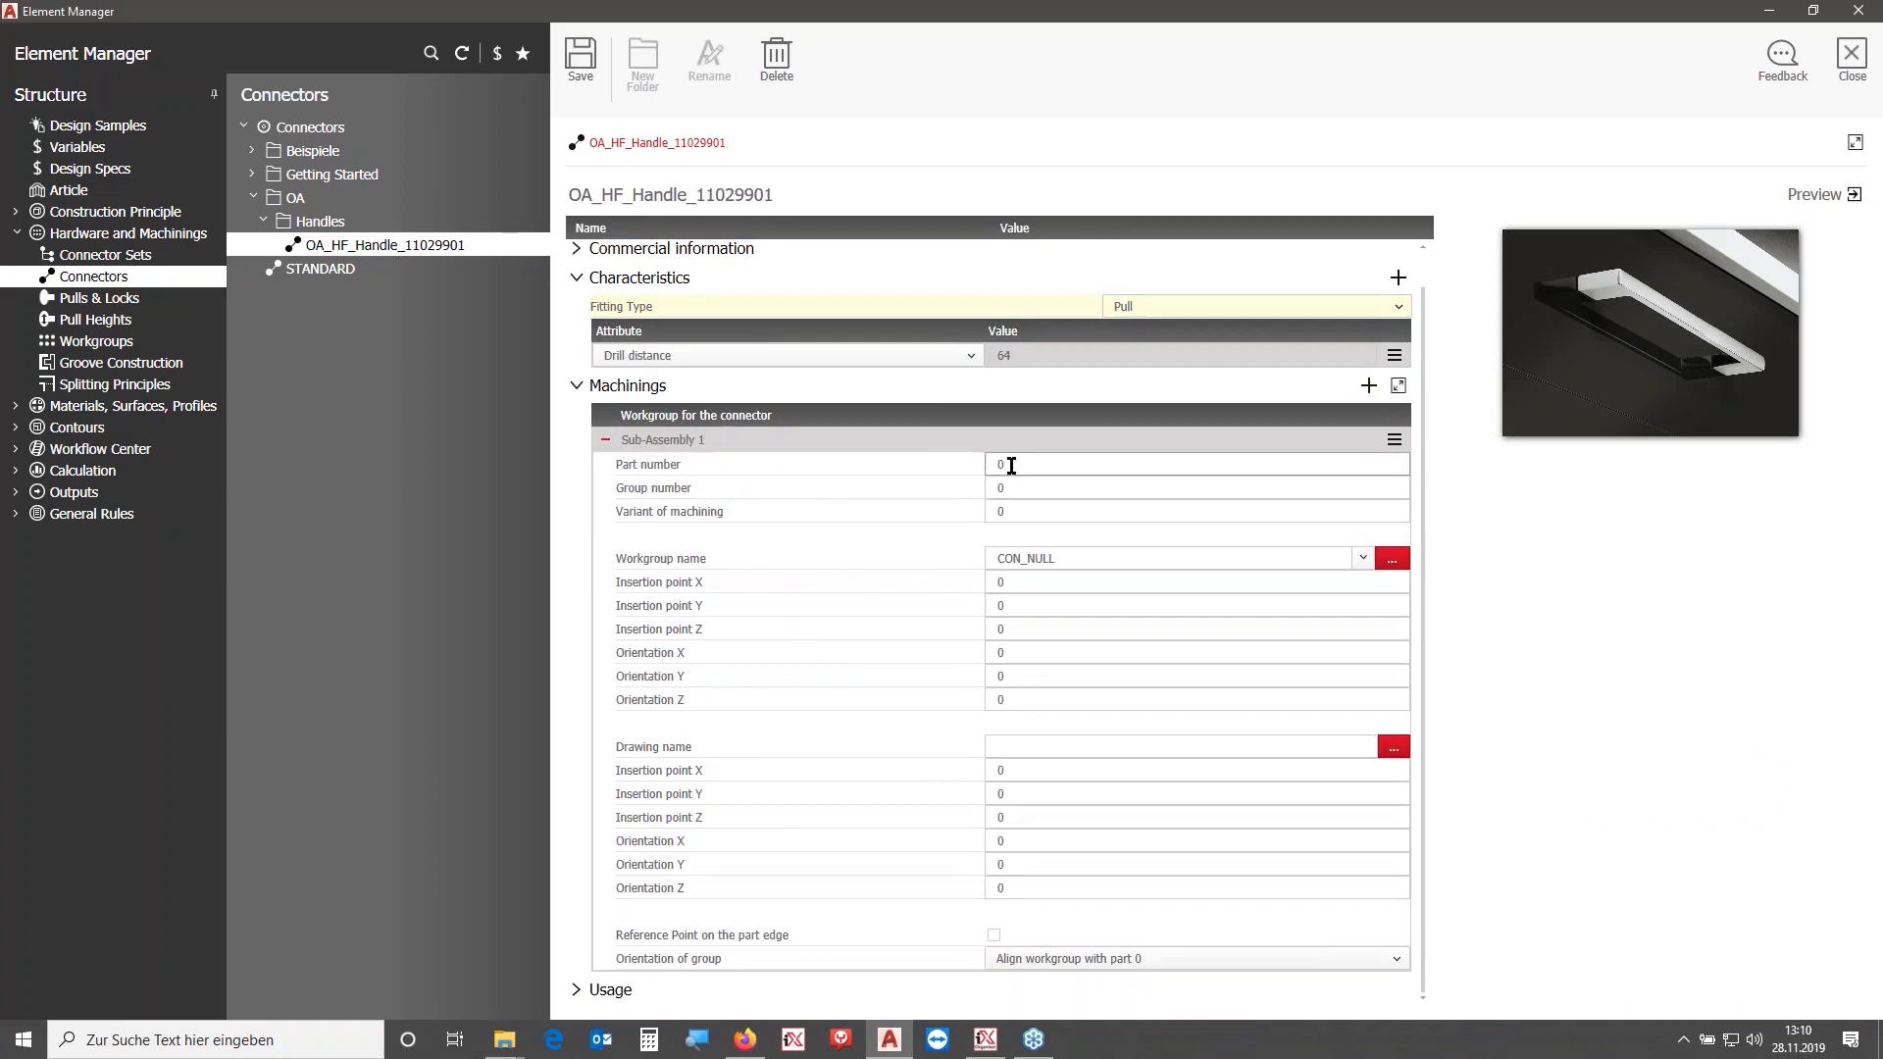
pyautogui.click(761, 555)
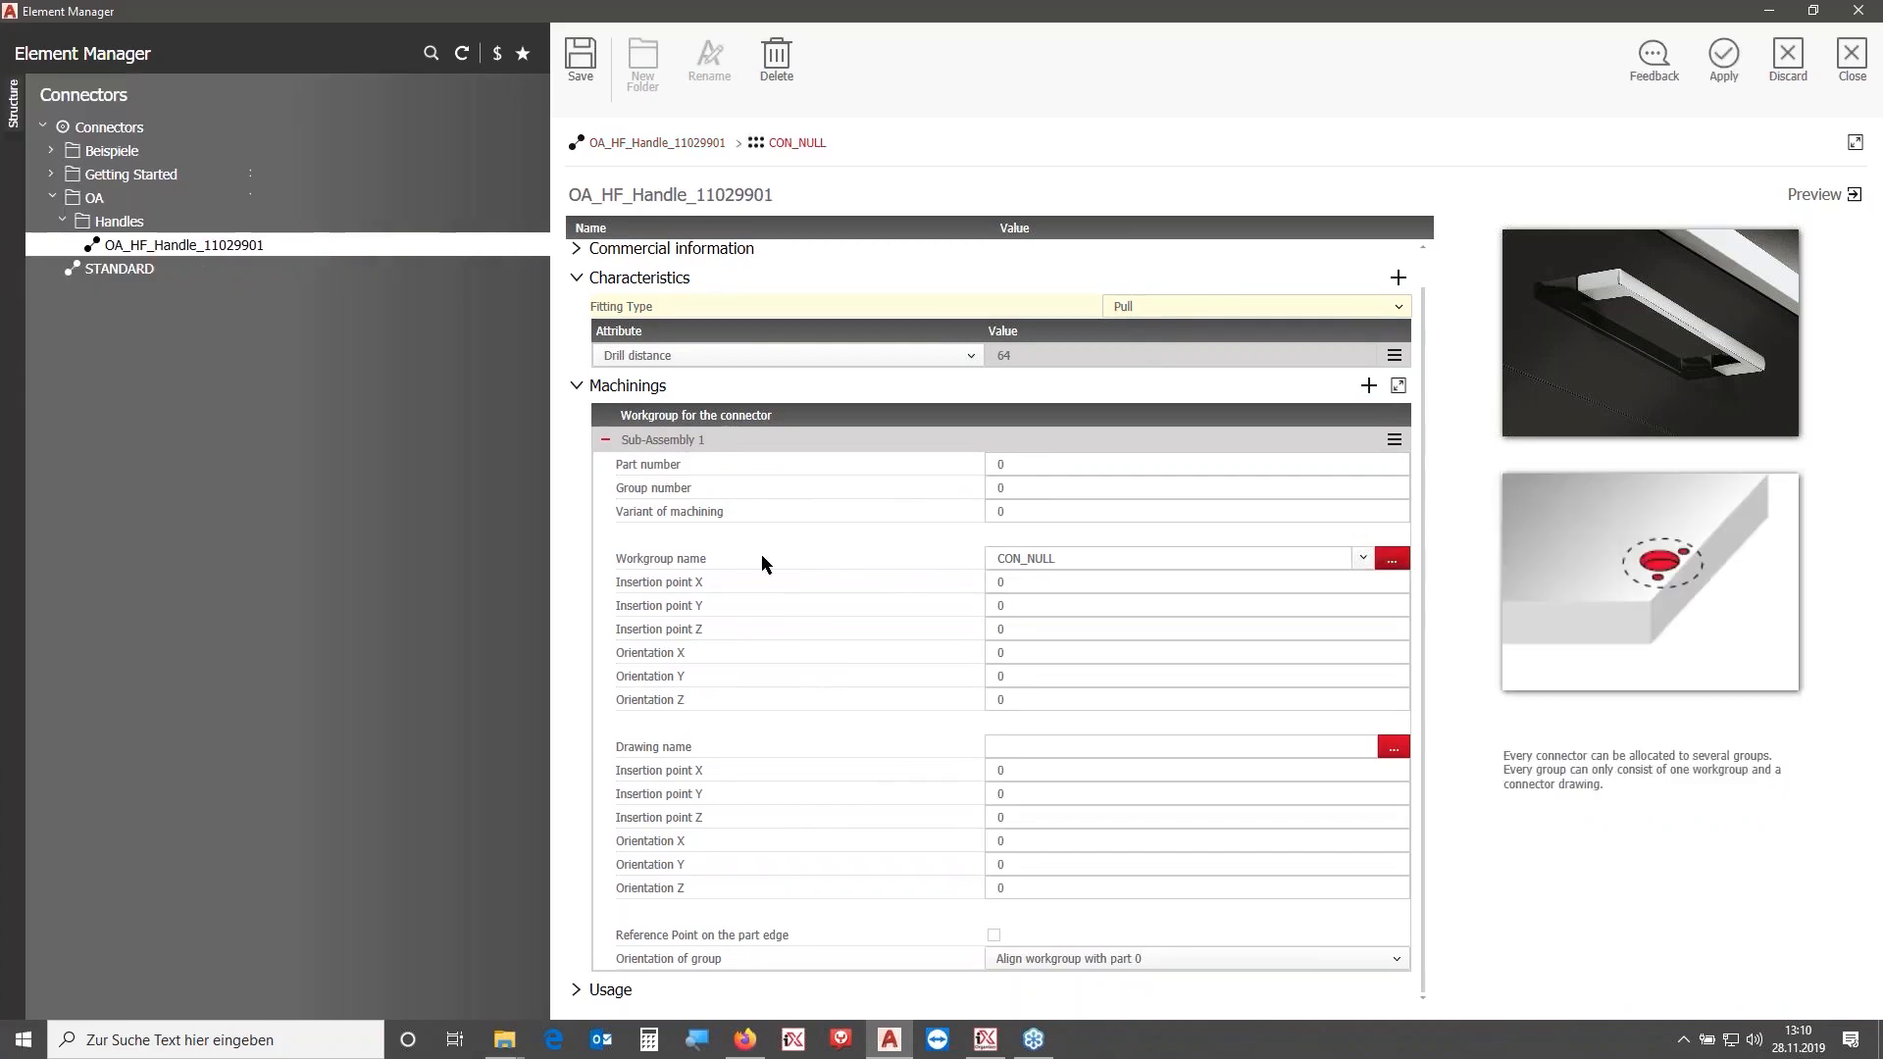
pyautogui.moveTo(719, 192); pyautogui.dragTo(372, 157)
pyautogui.hotkey('ctrl', 'v')
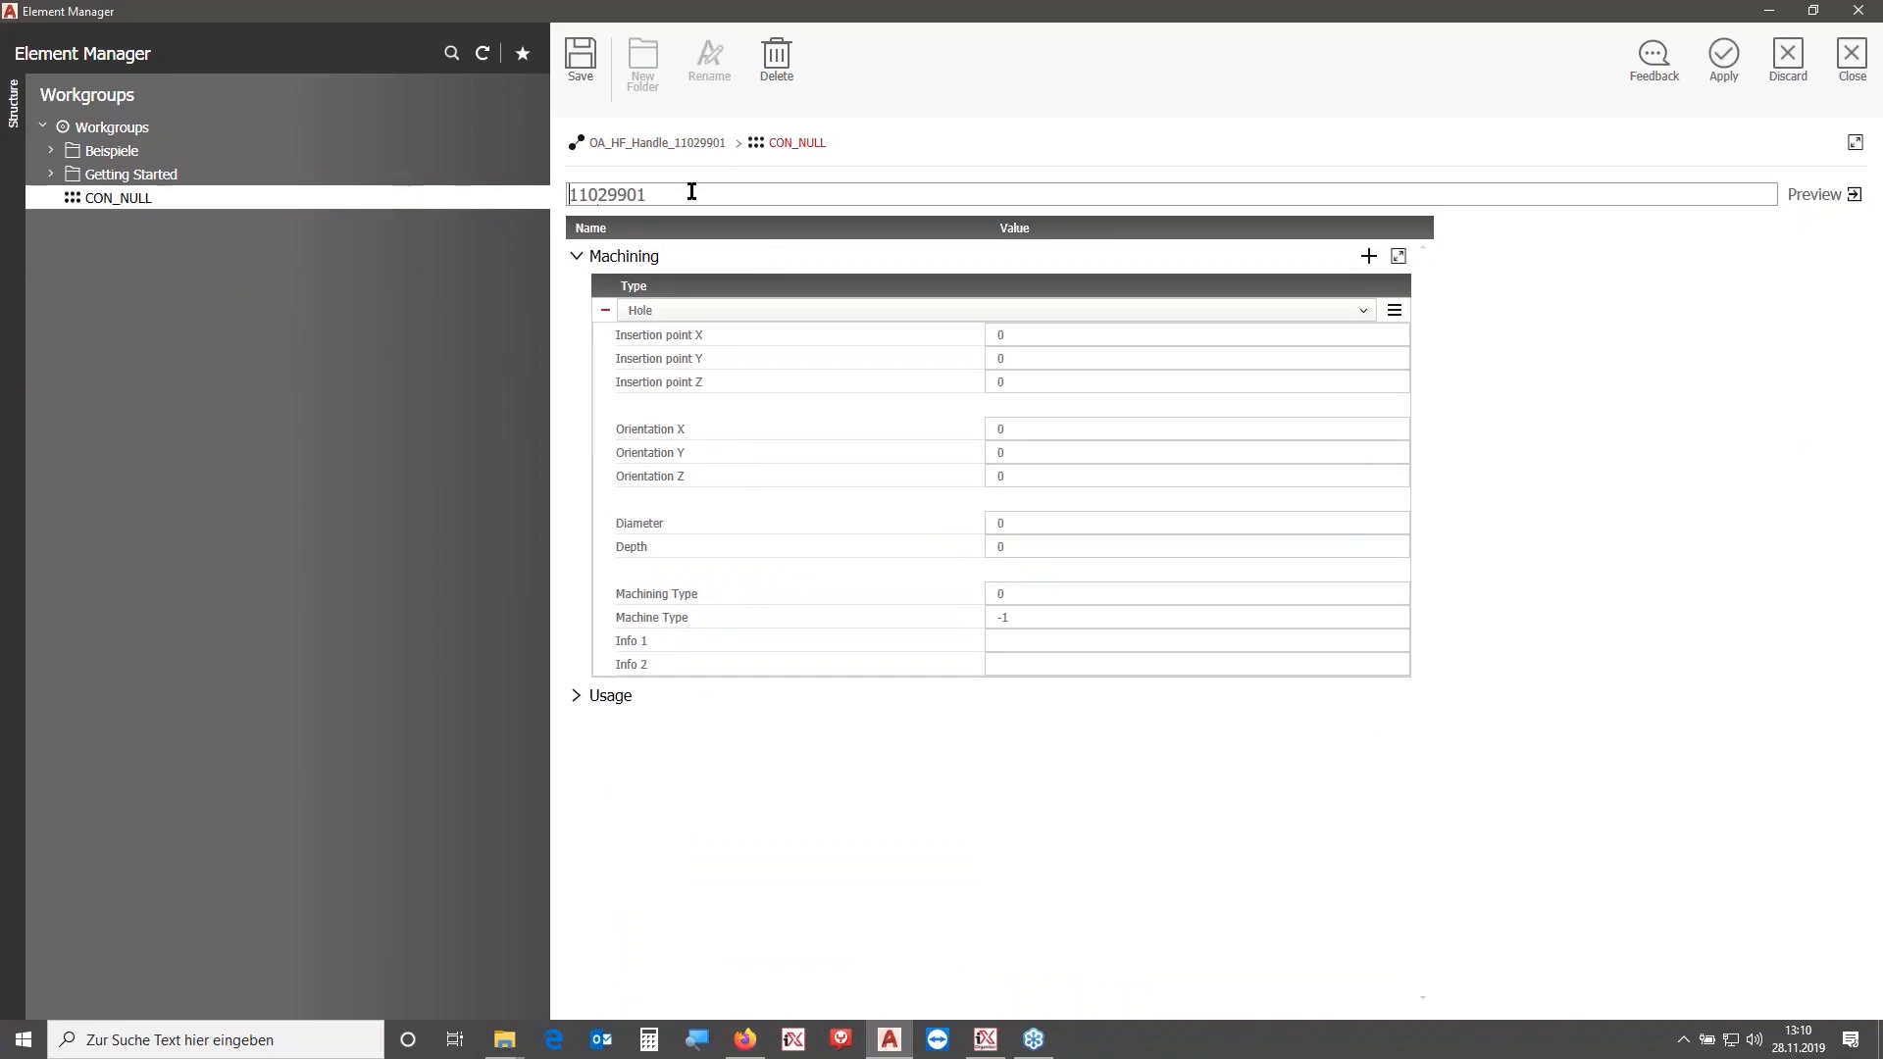
pyautogui.press('Home')
pyautogui.write('OA_HF_Handle')
pyautogui.press('Delete')
pyautogui.press('Delete')
pyautogui.press('Delete')
pyautogui.press('Delete')
pyautogui.press('Delete')
pyautogui.press('Delete')
pyautogui.press('Delete')
pyautogui.press('Delete')
pyautogui.write('_2D_12')
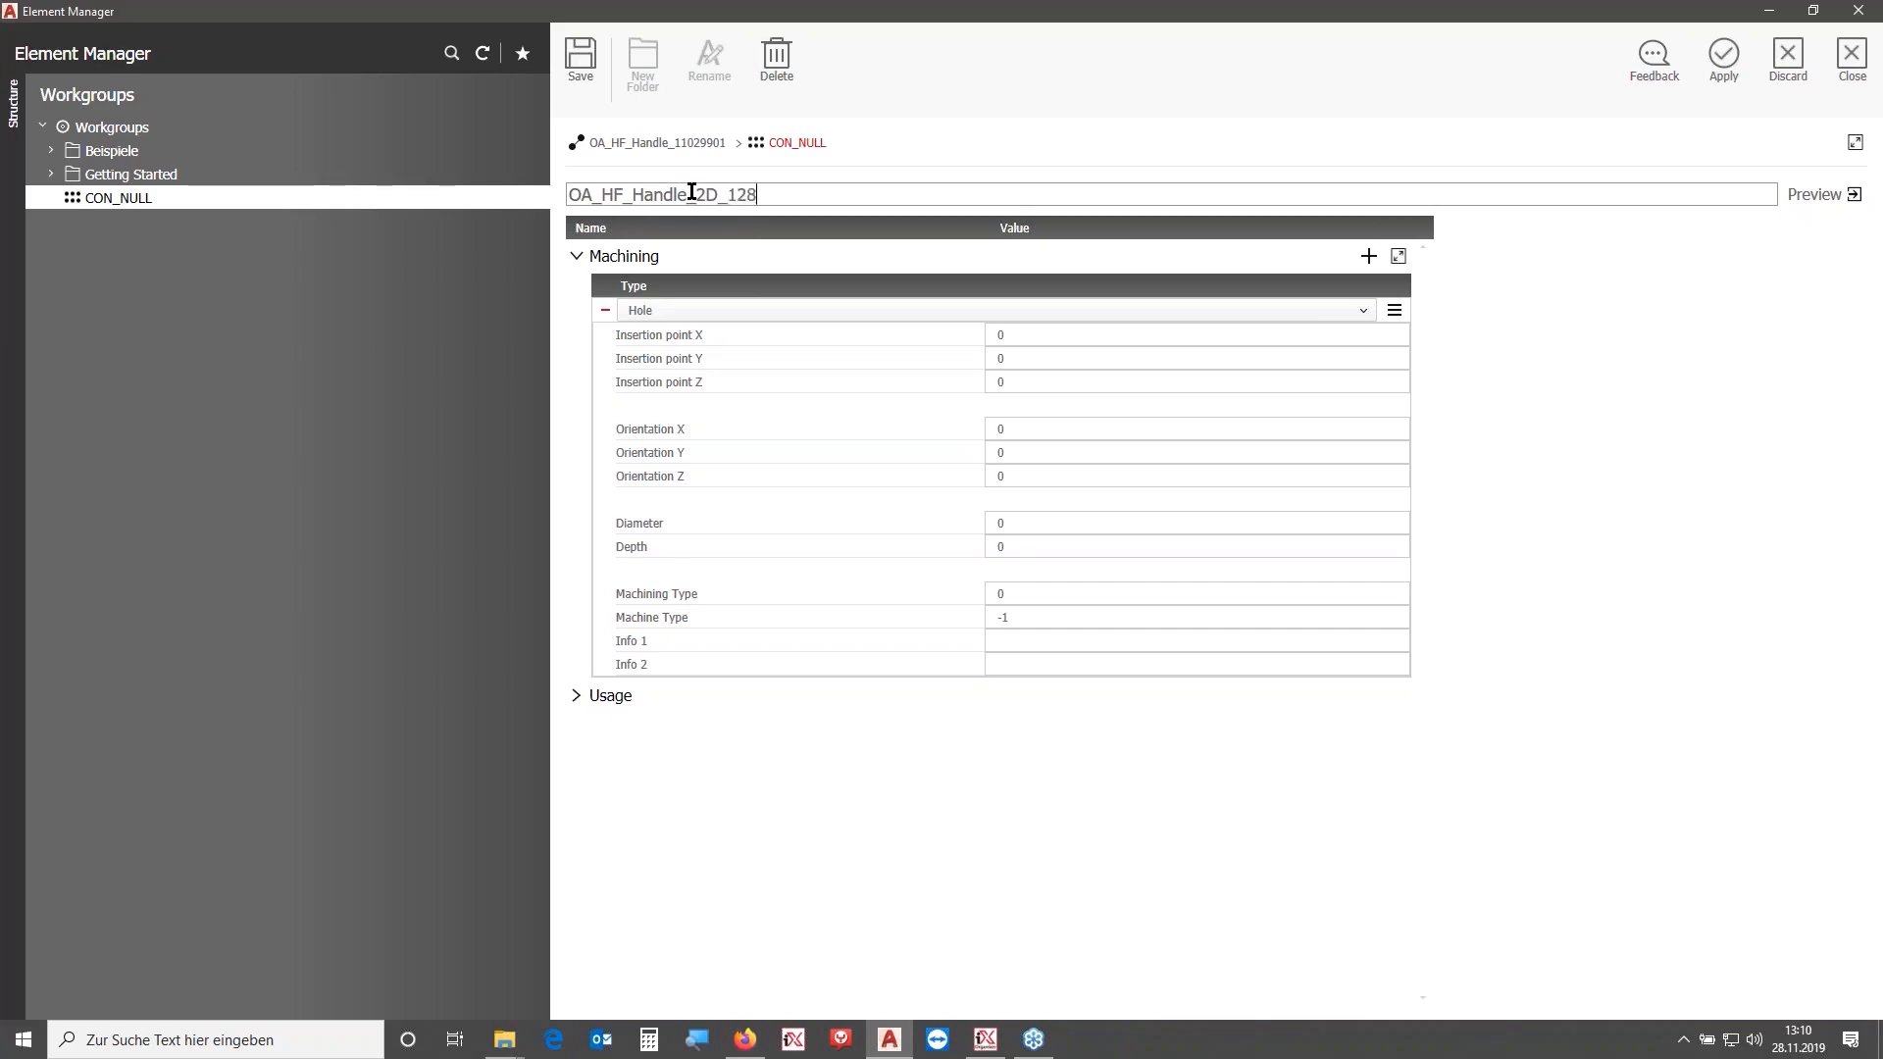
pyautogui.click(587, 57)
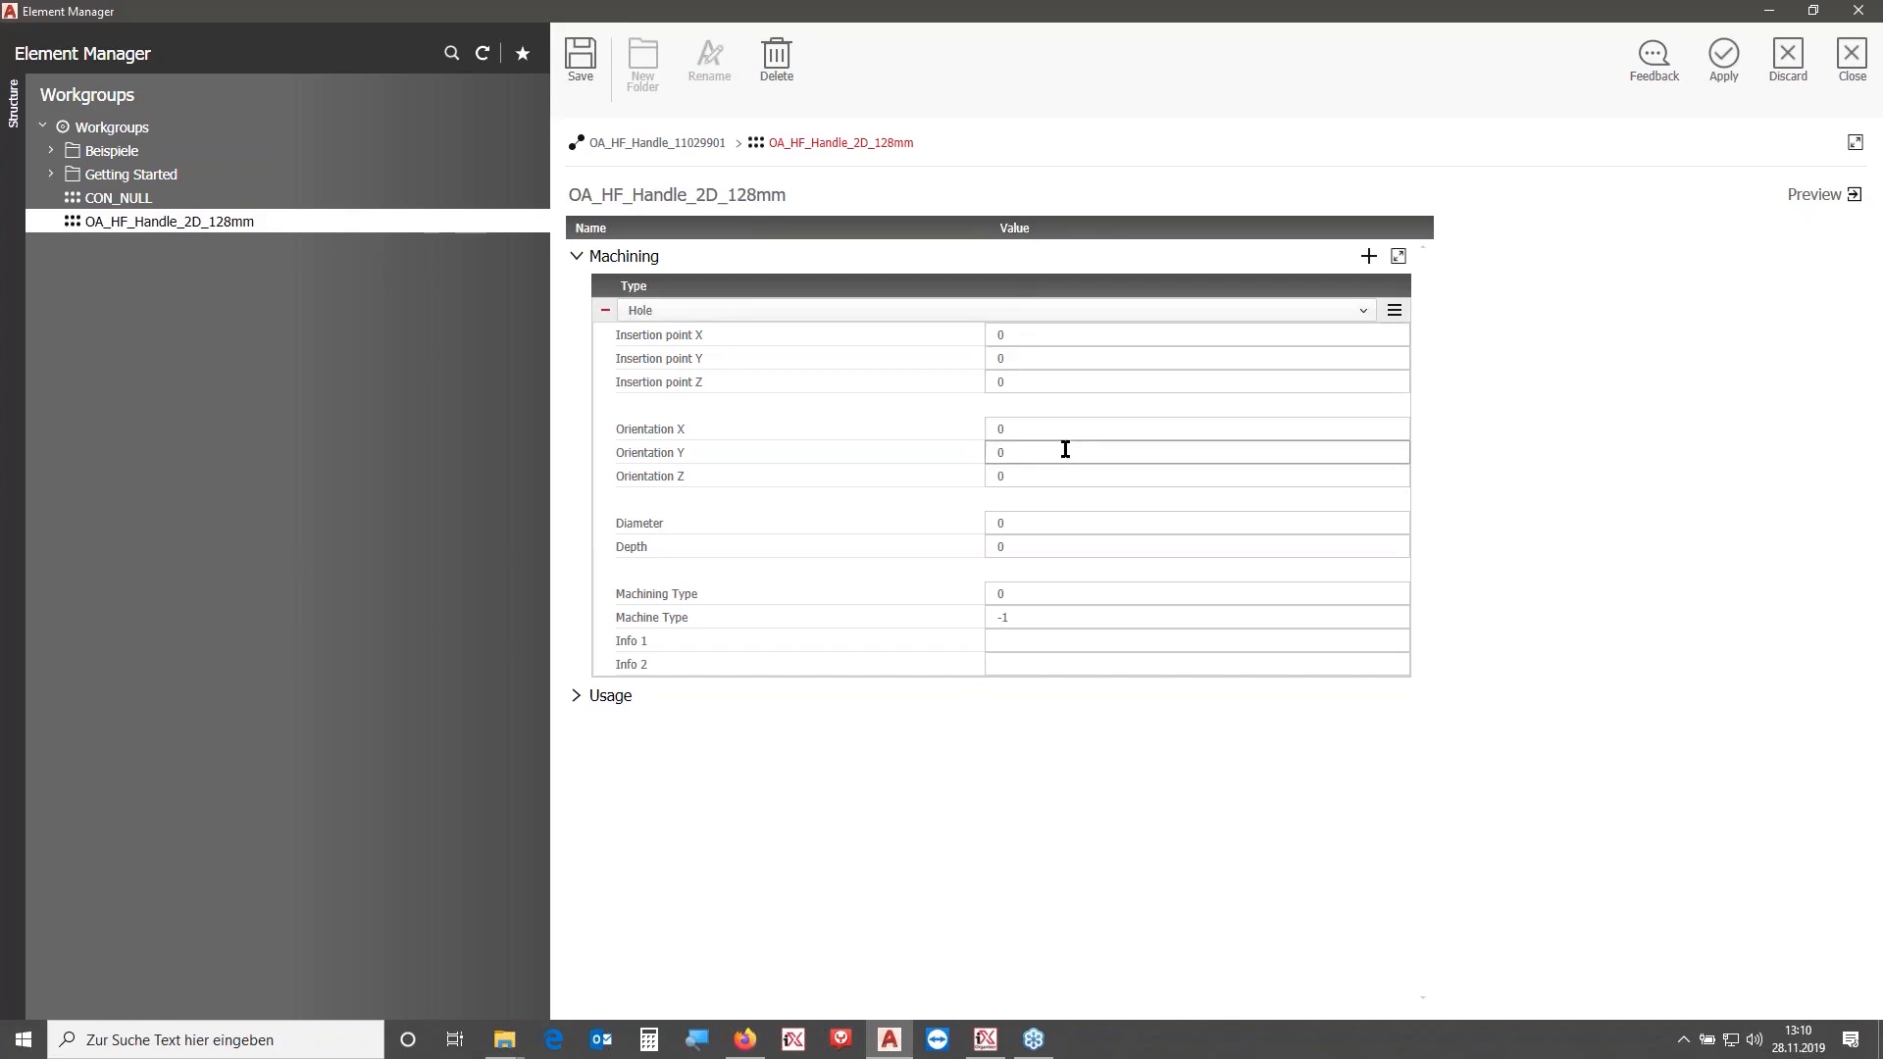
# - Set the hole's diameter to 5 and save the workgroup
pyautogui.click(1041, 520)
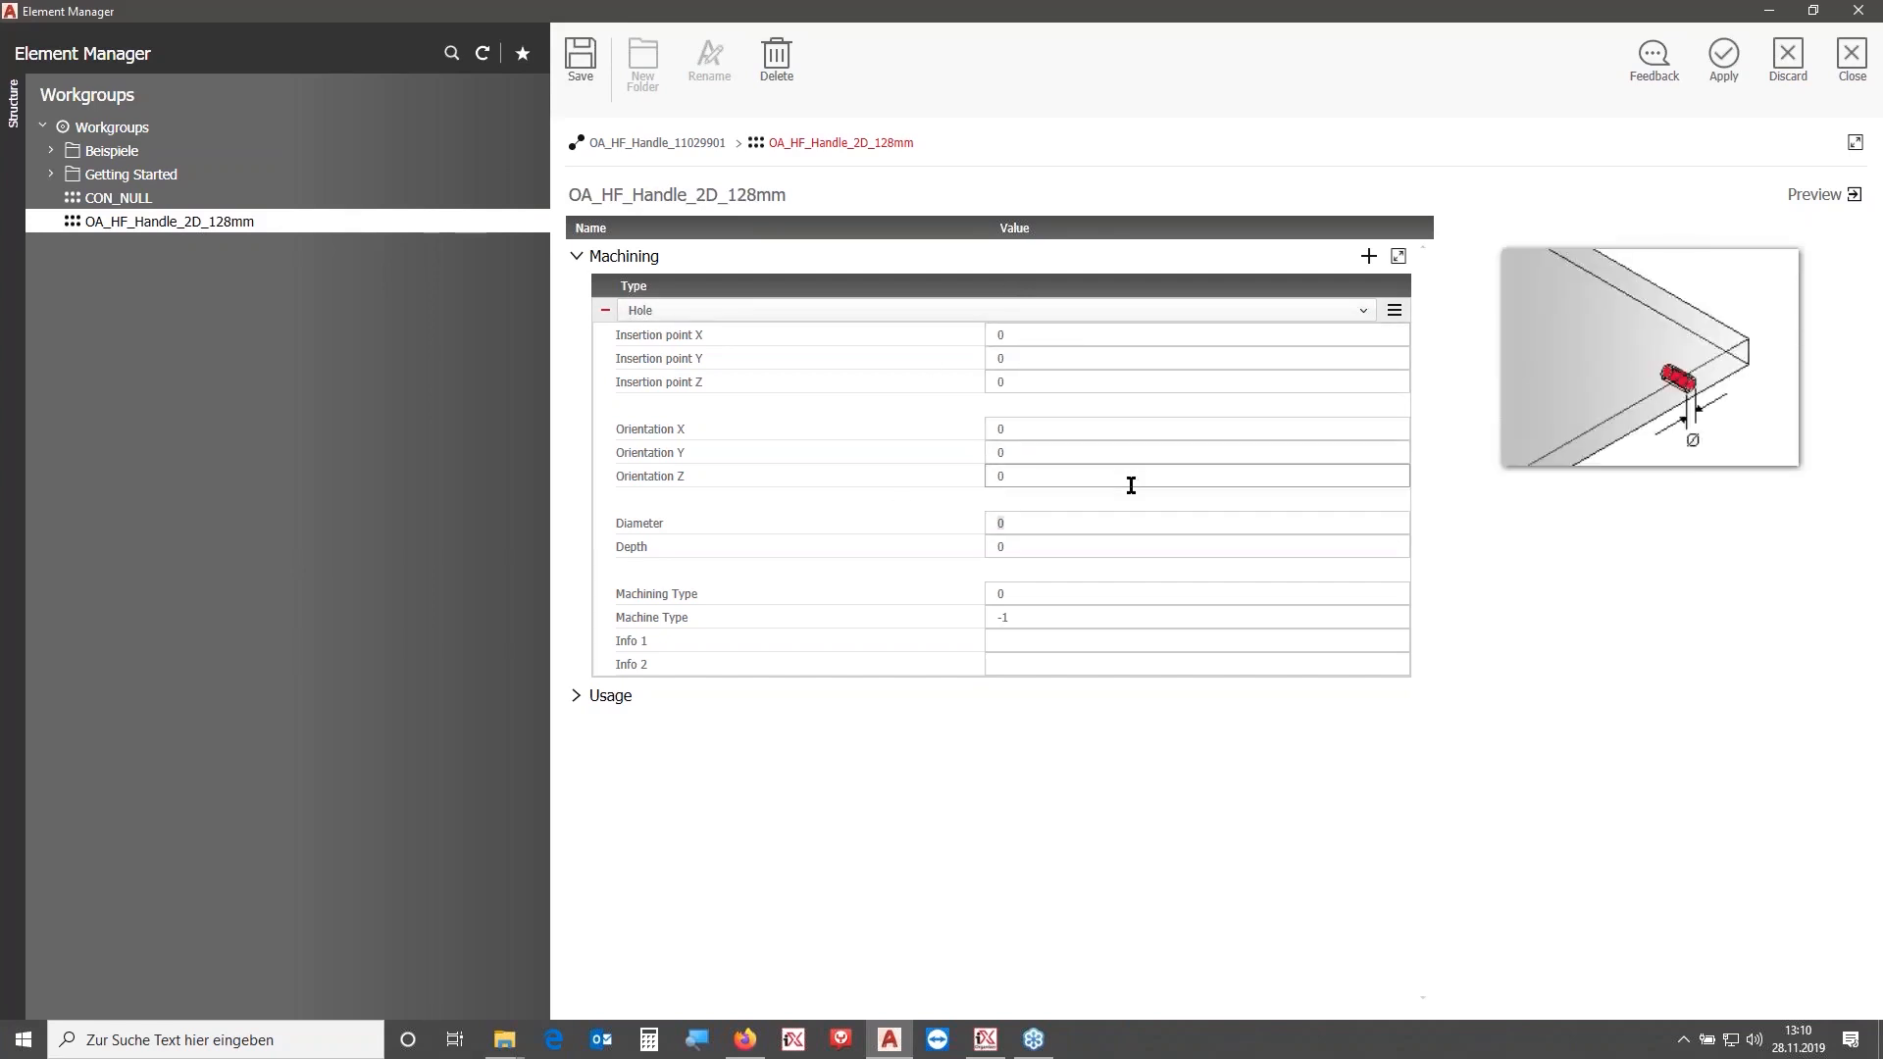
pyautogui.press('Return')
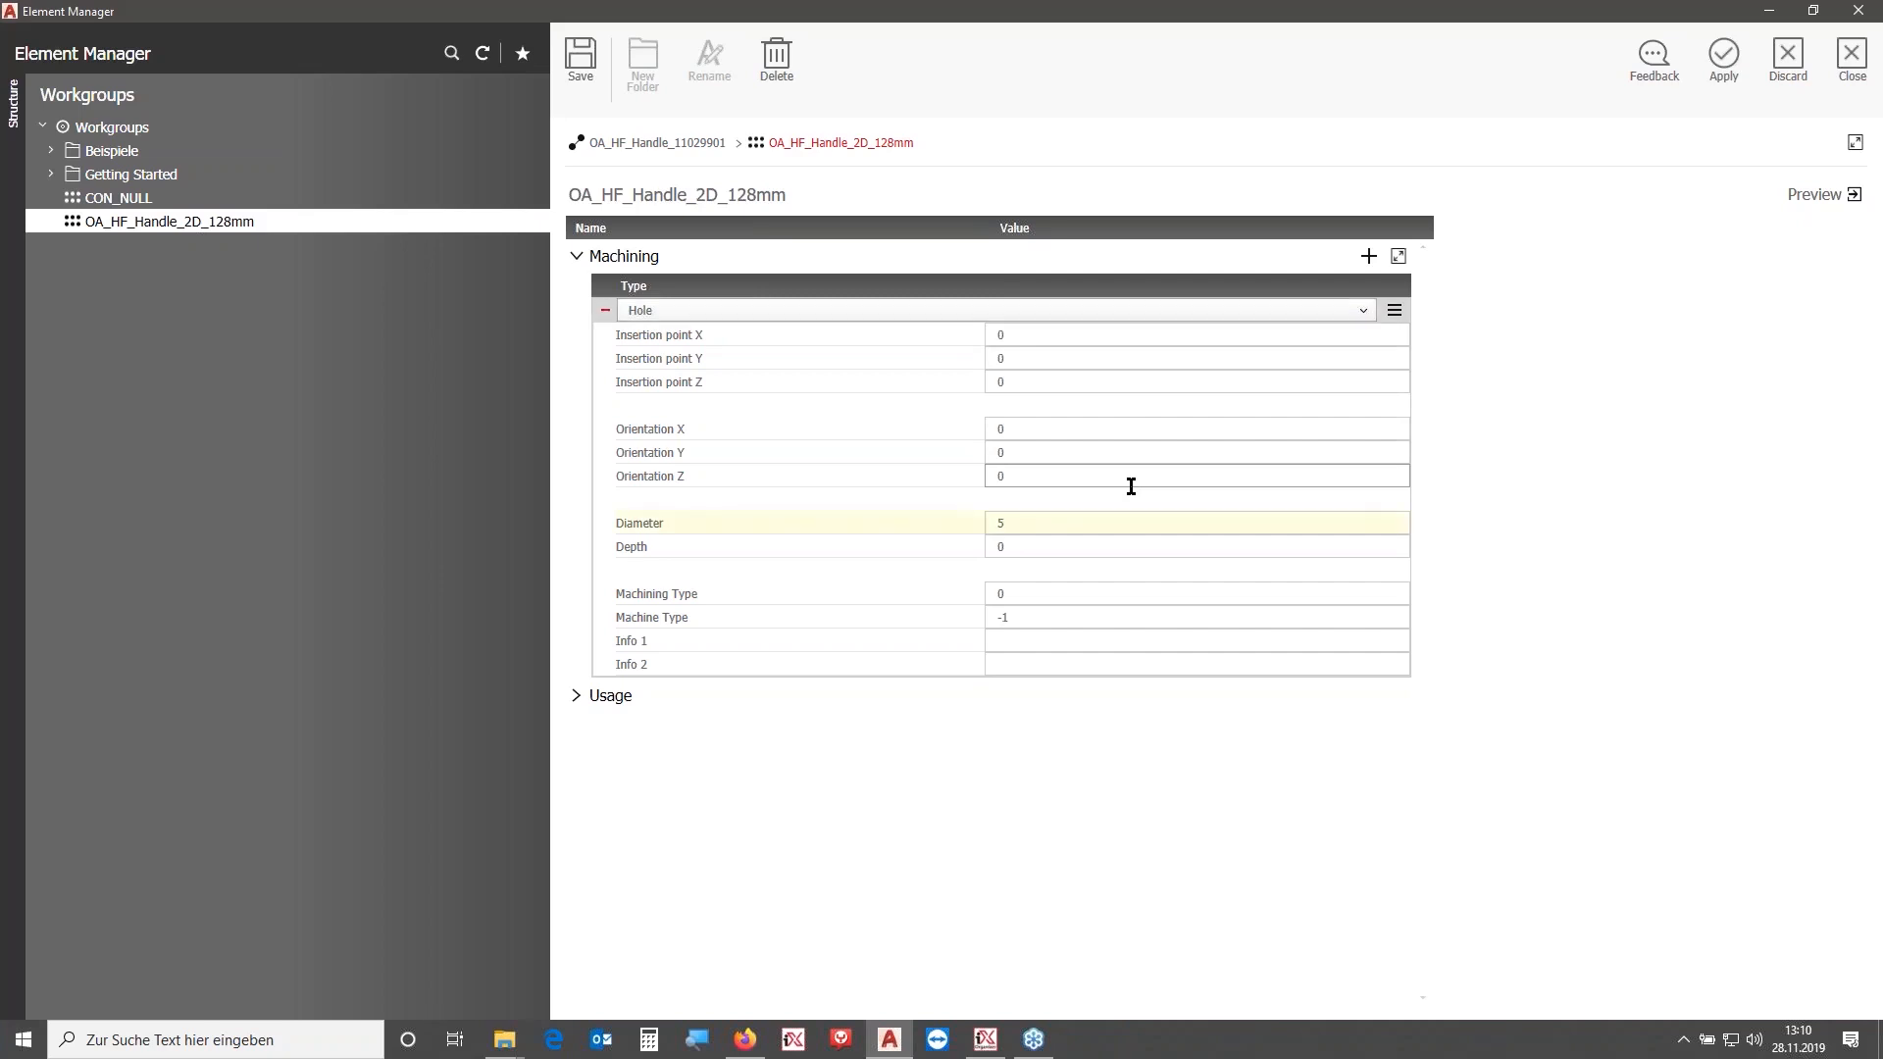
pyautogui.click(1093, 548)
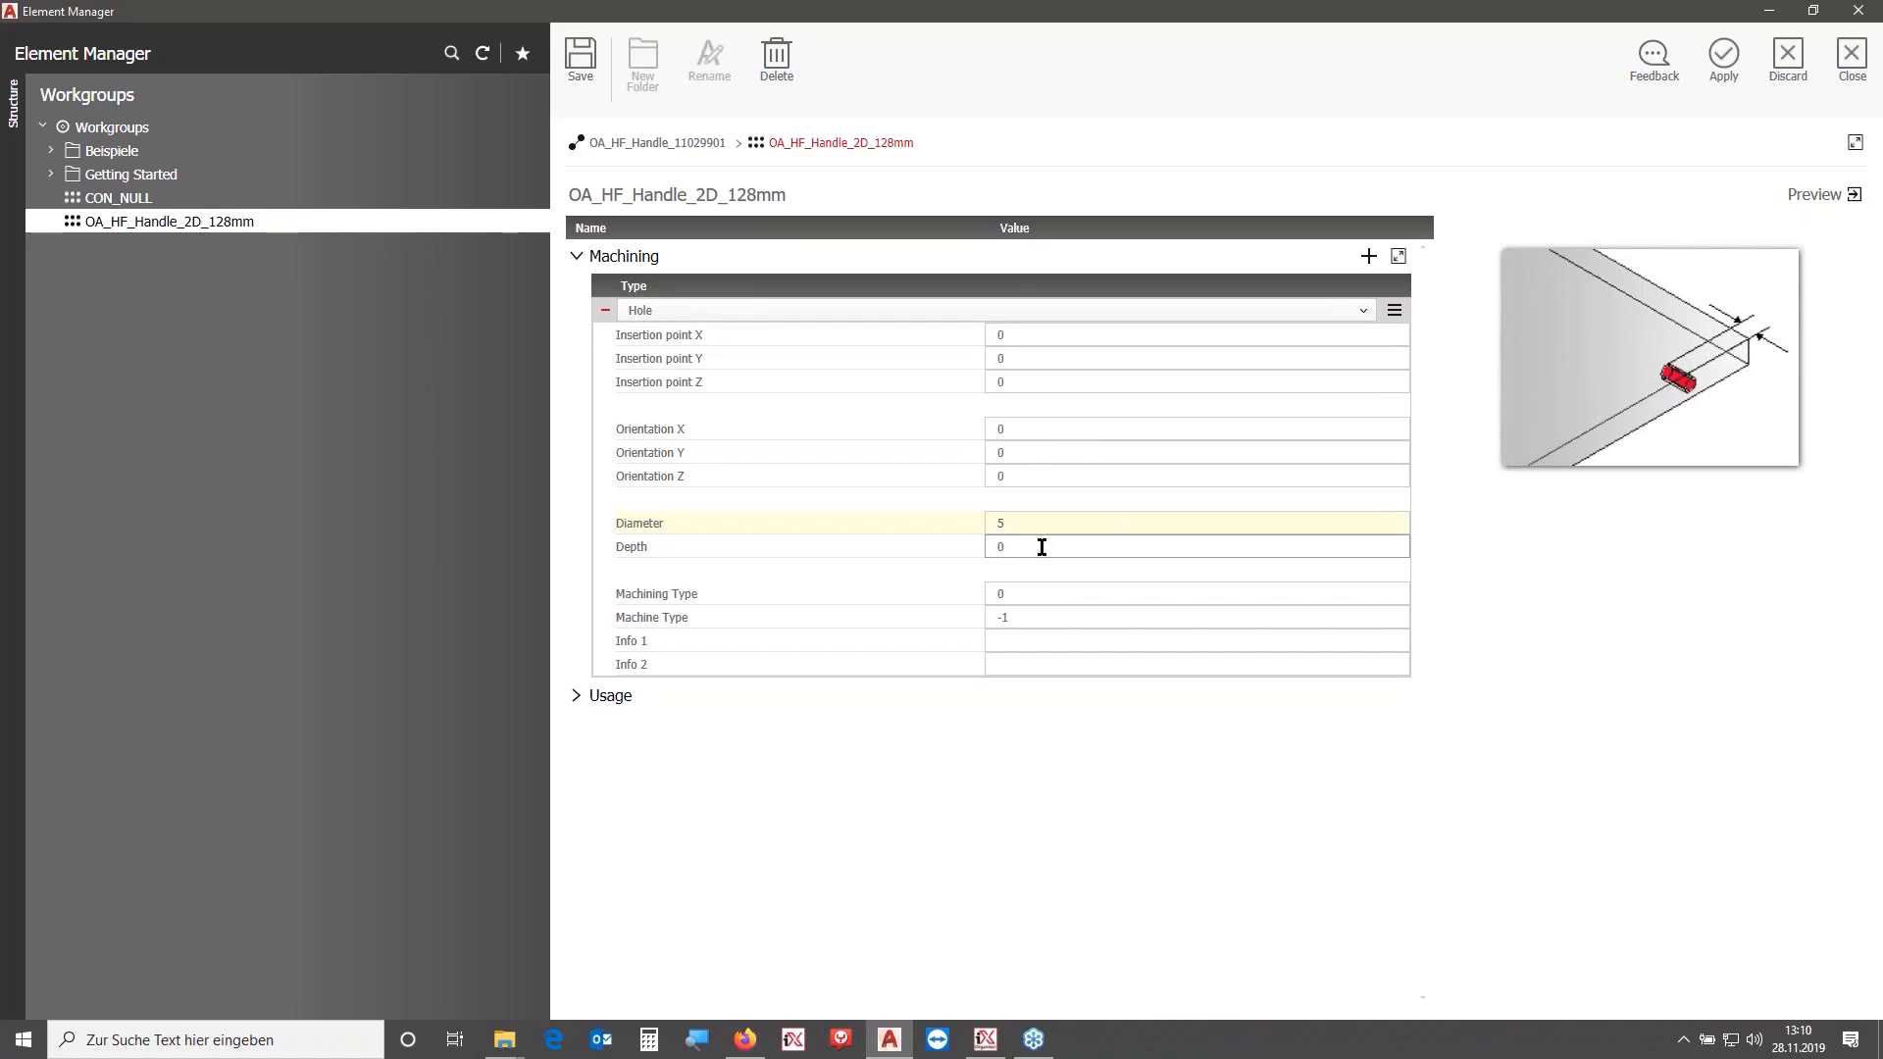
pyautogui.click(583, 61)
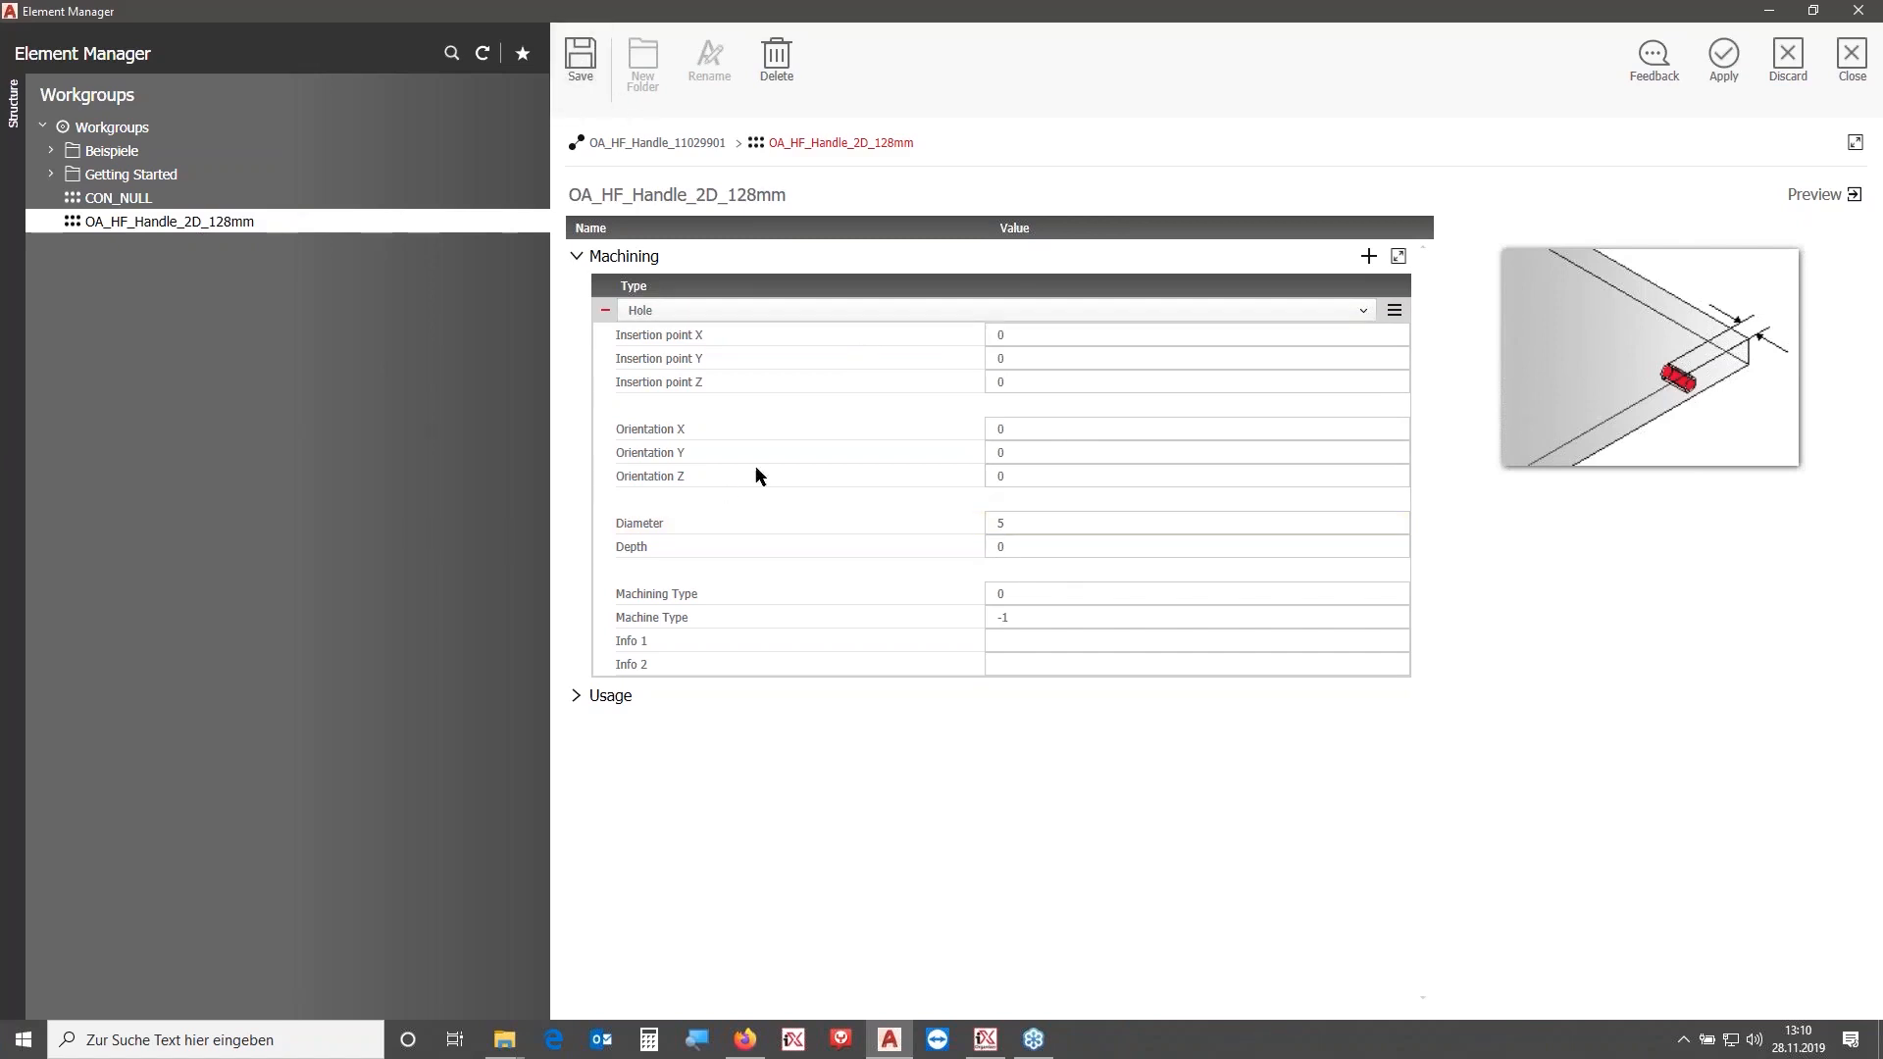
# - Duplicate the hole and set the copy's Insertion point X to 128
pyautogui.click(1393, 312)
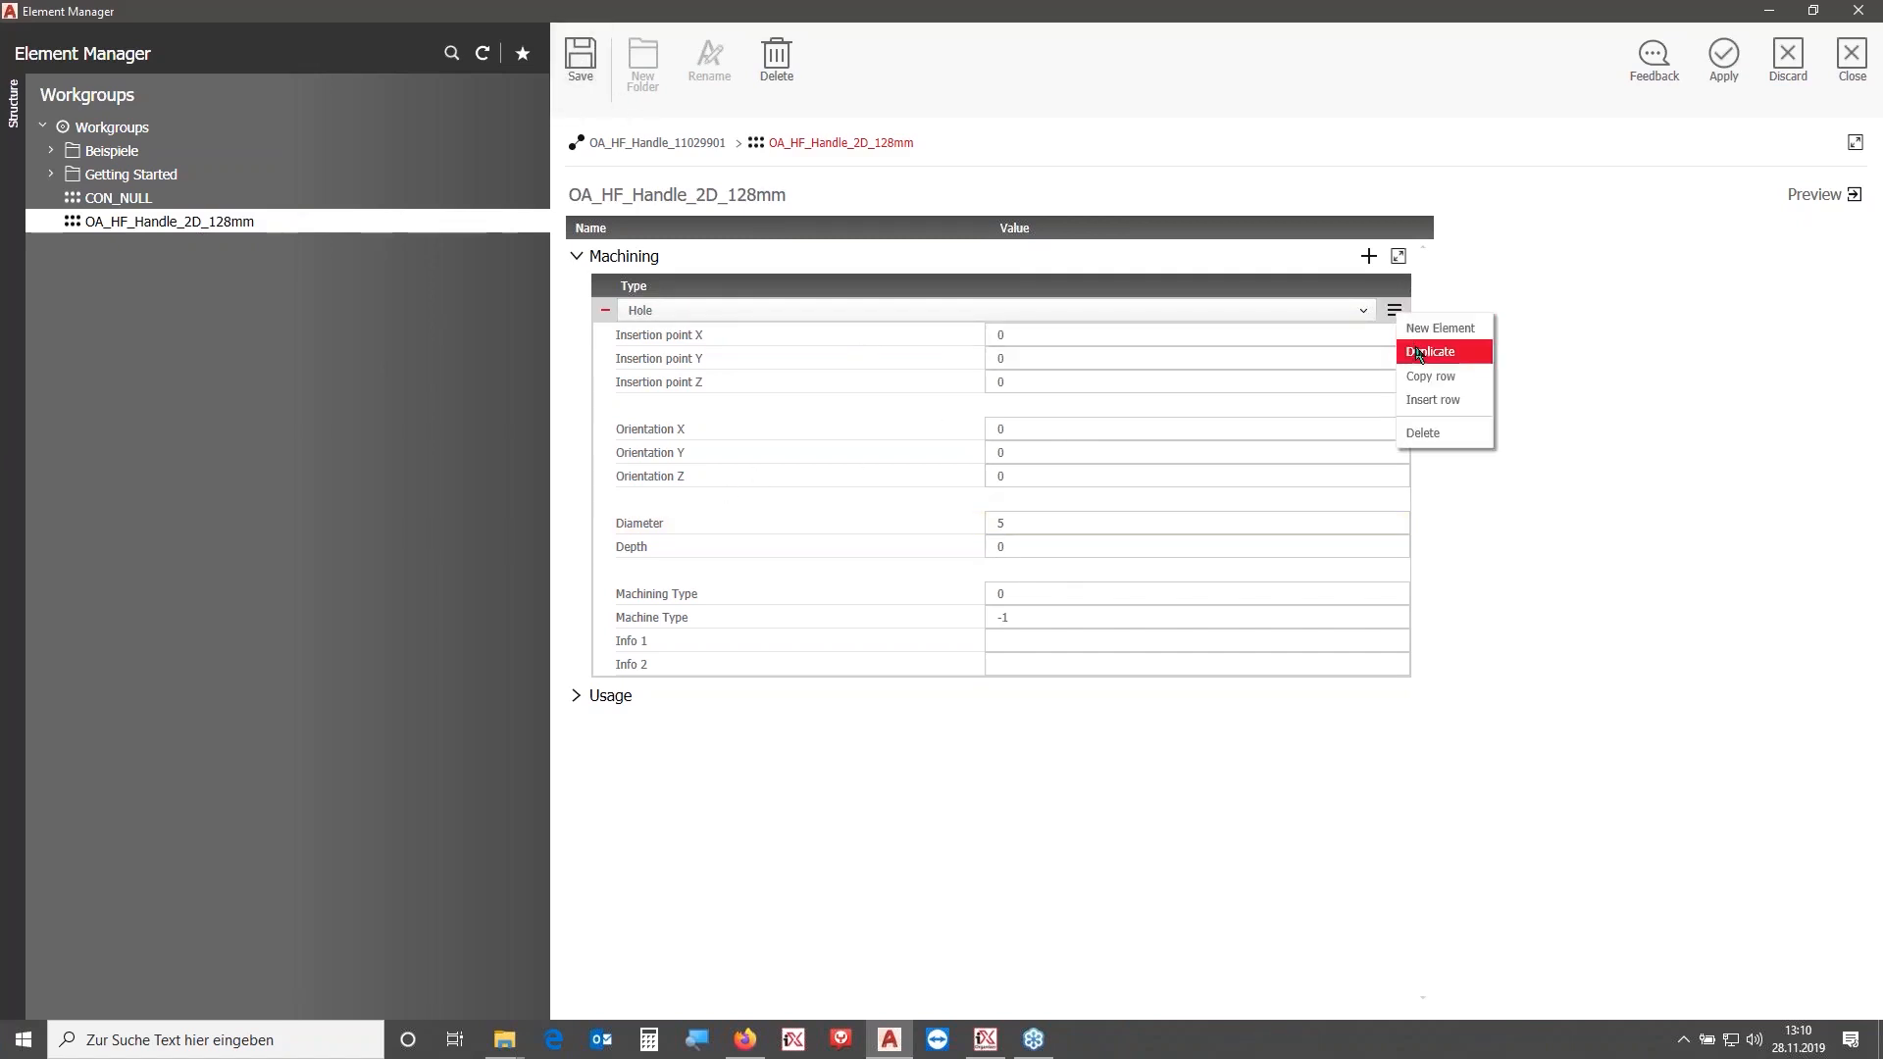
pyautogui.click(1429, 350)
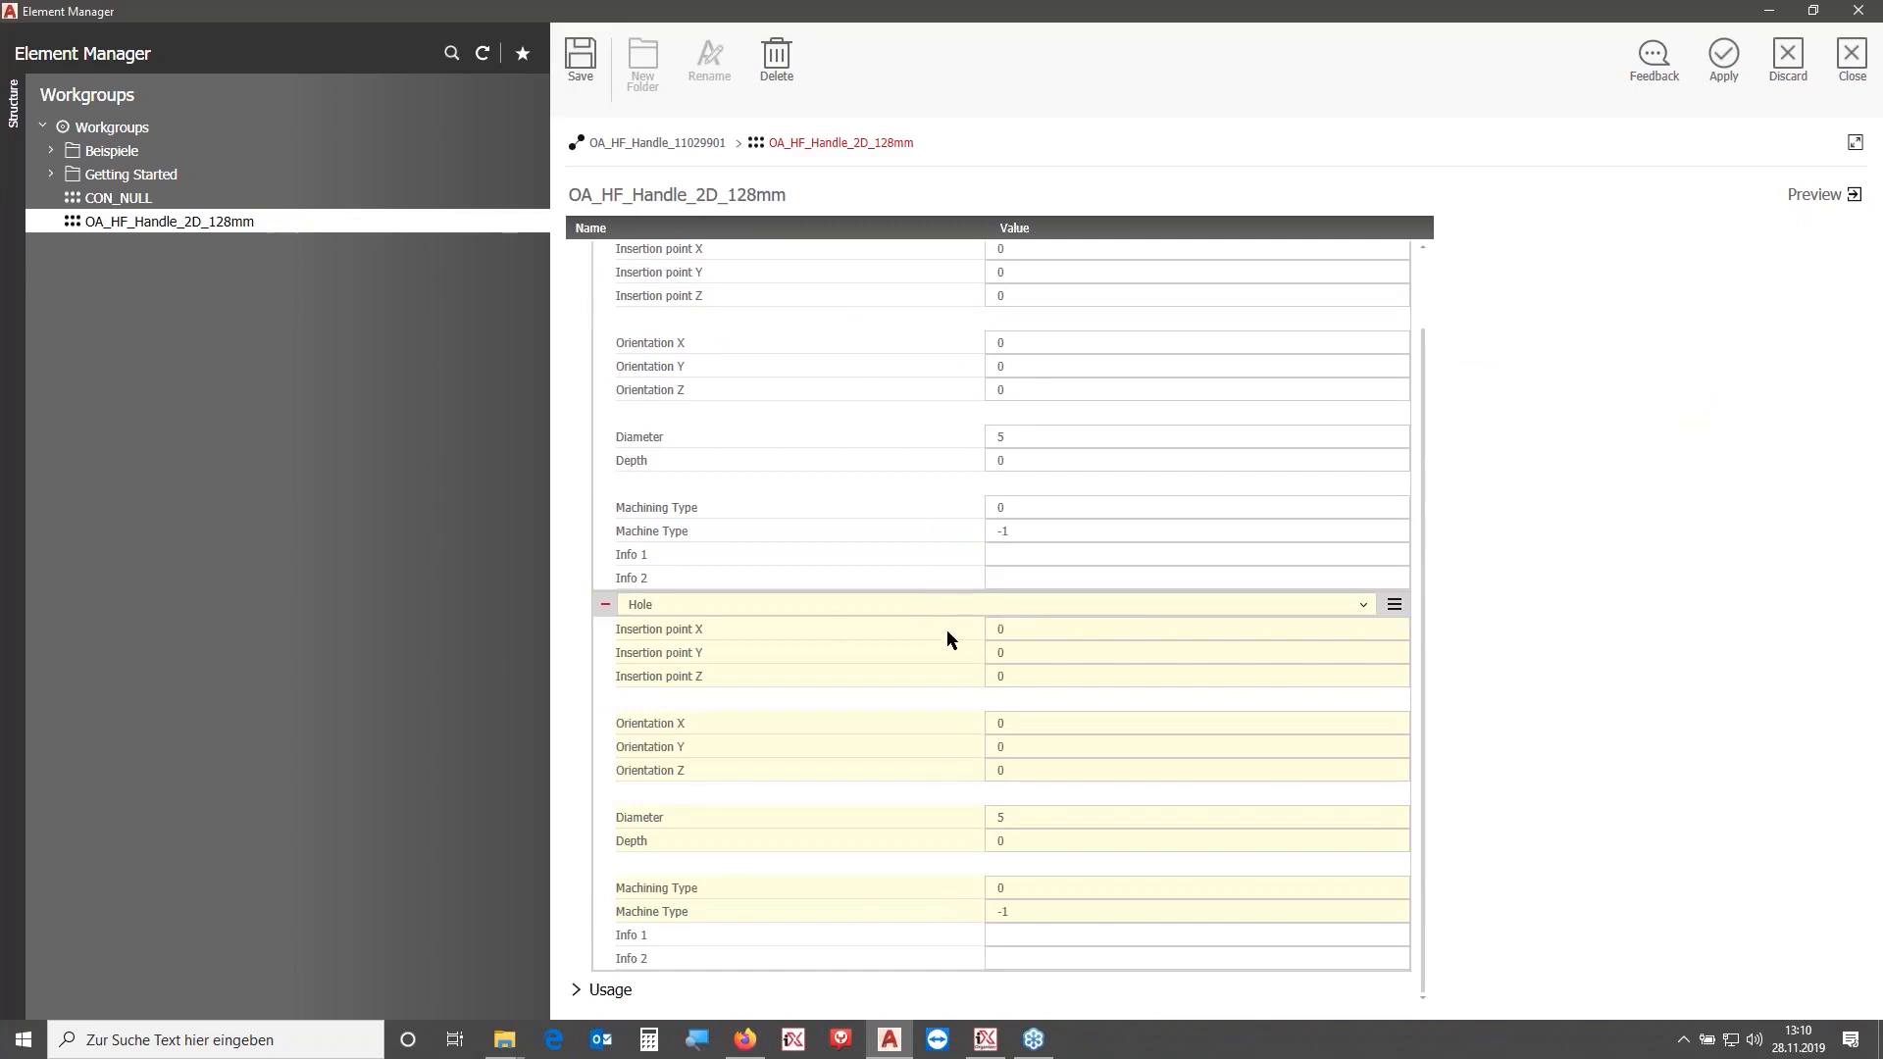
pyautogui.click(1052, 628)
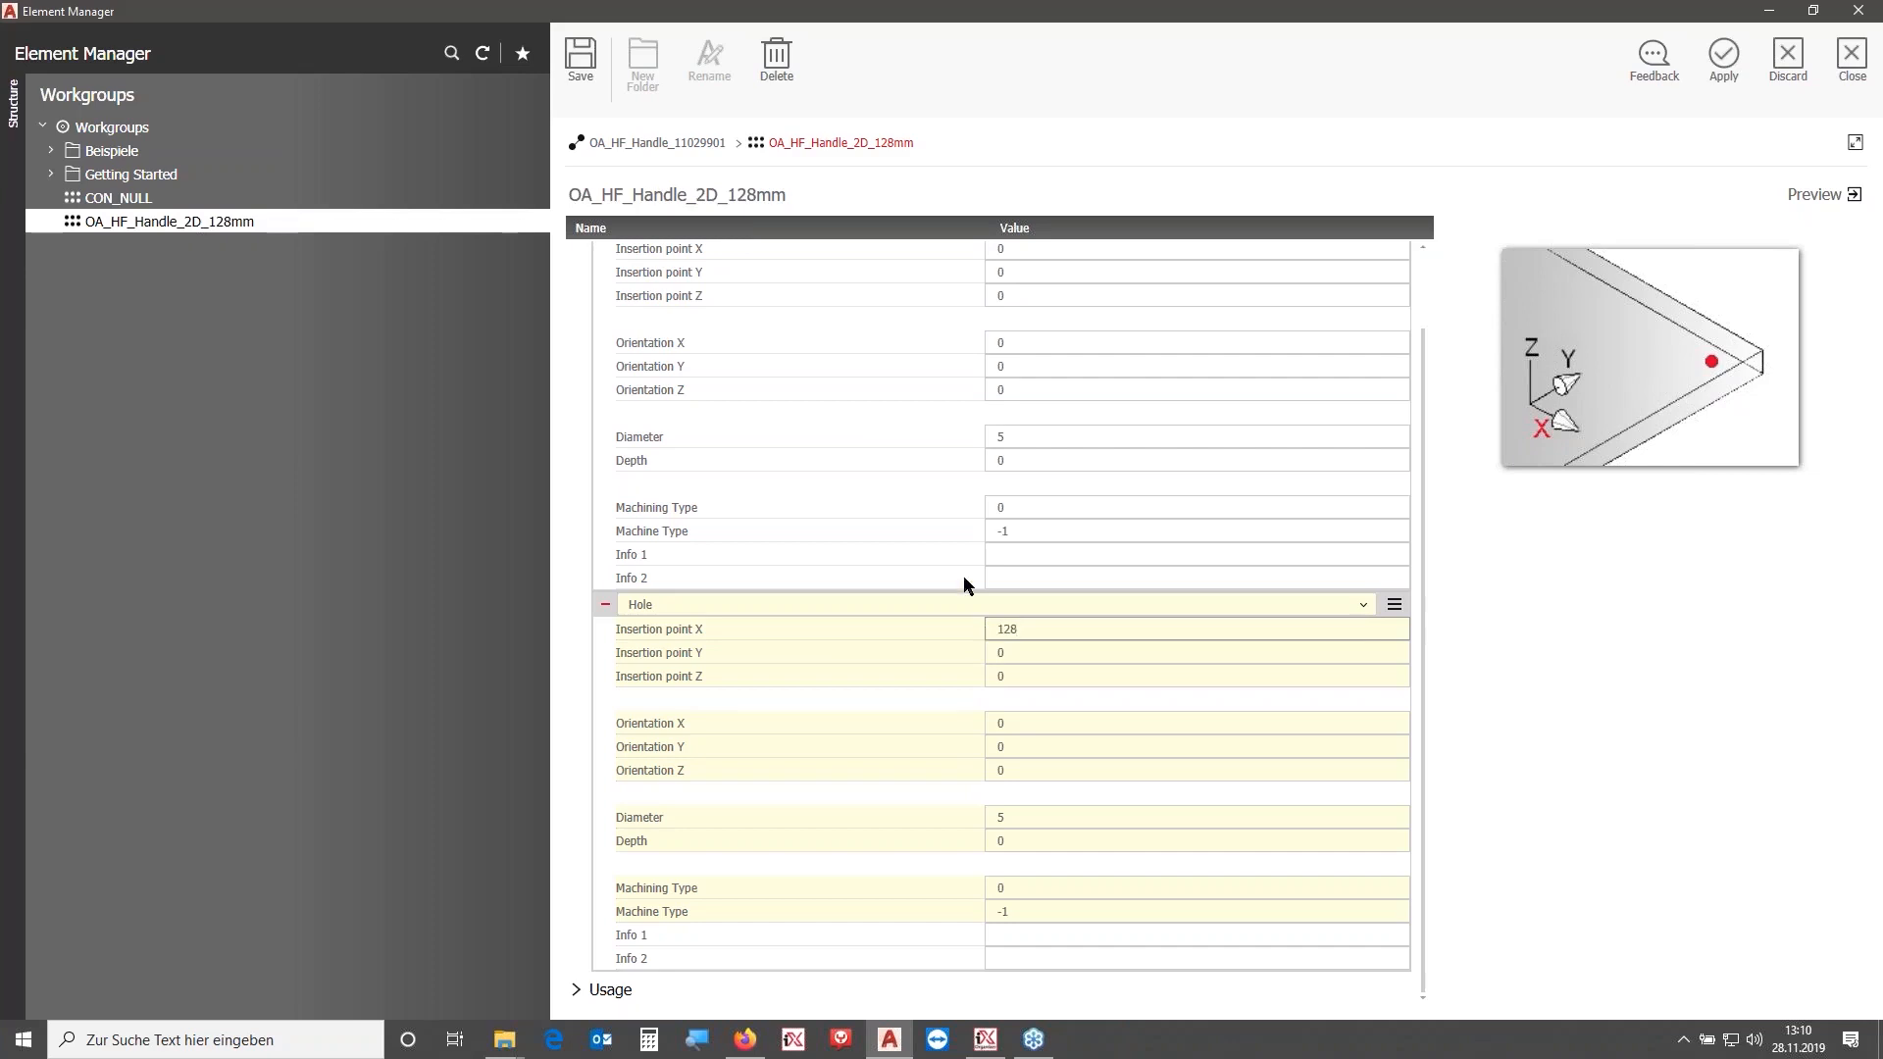
pyautogui.click(1046, 628)
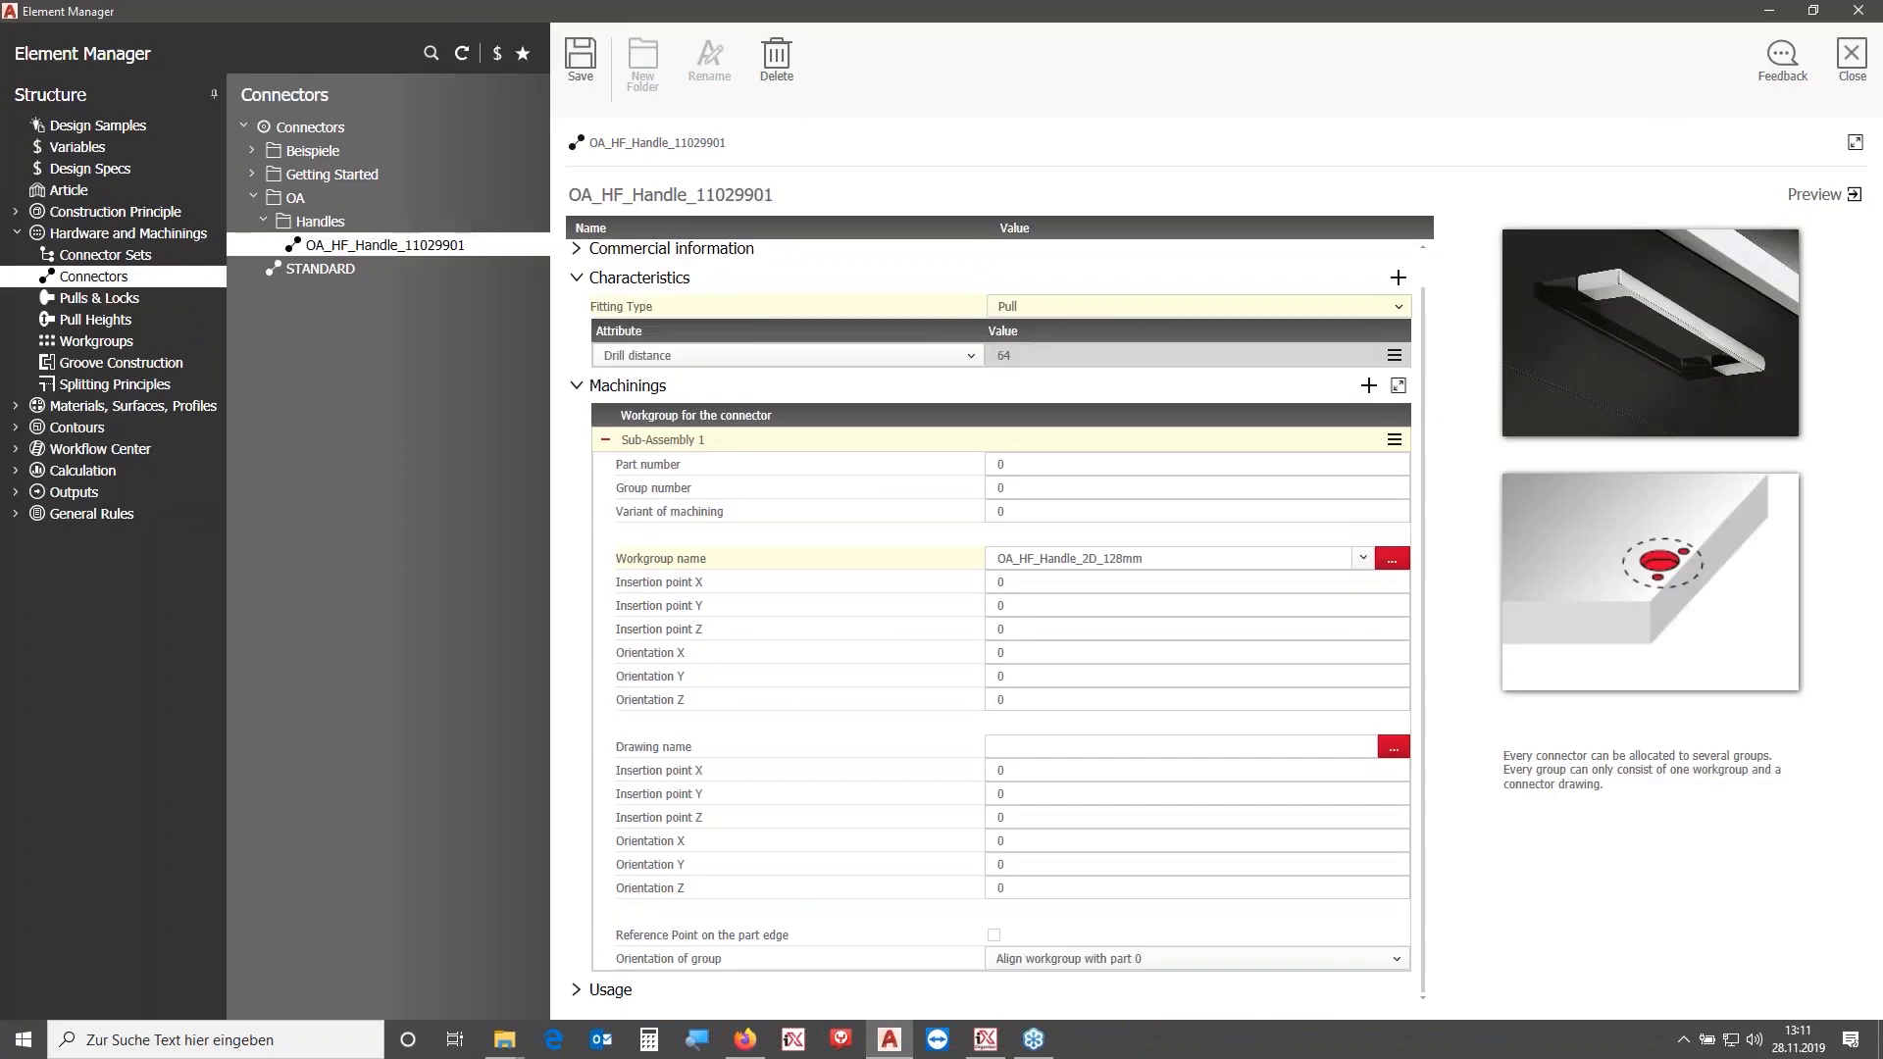
# - Close the Element Manager and open the connector drawing OA_HF_Handle_11029901.dwg to inspect the handle model
pyautogui.click(1851, 59)
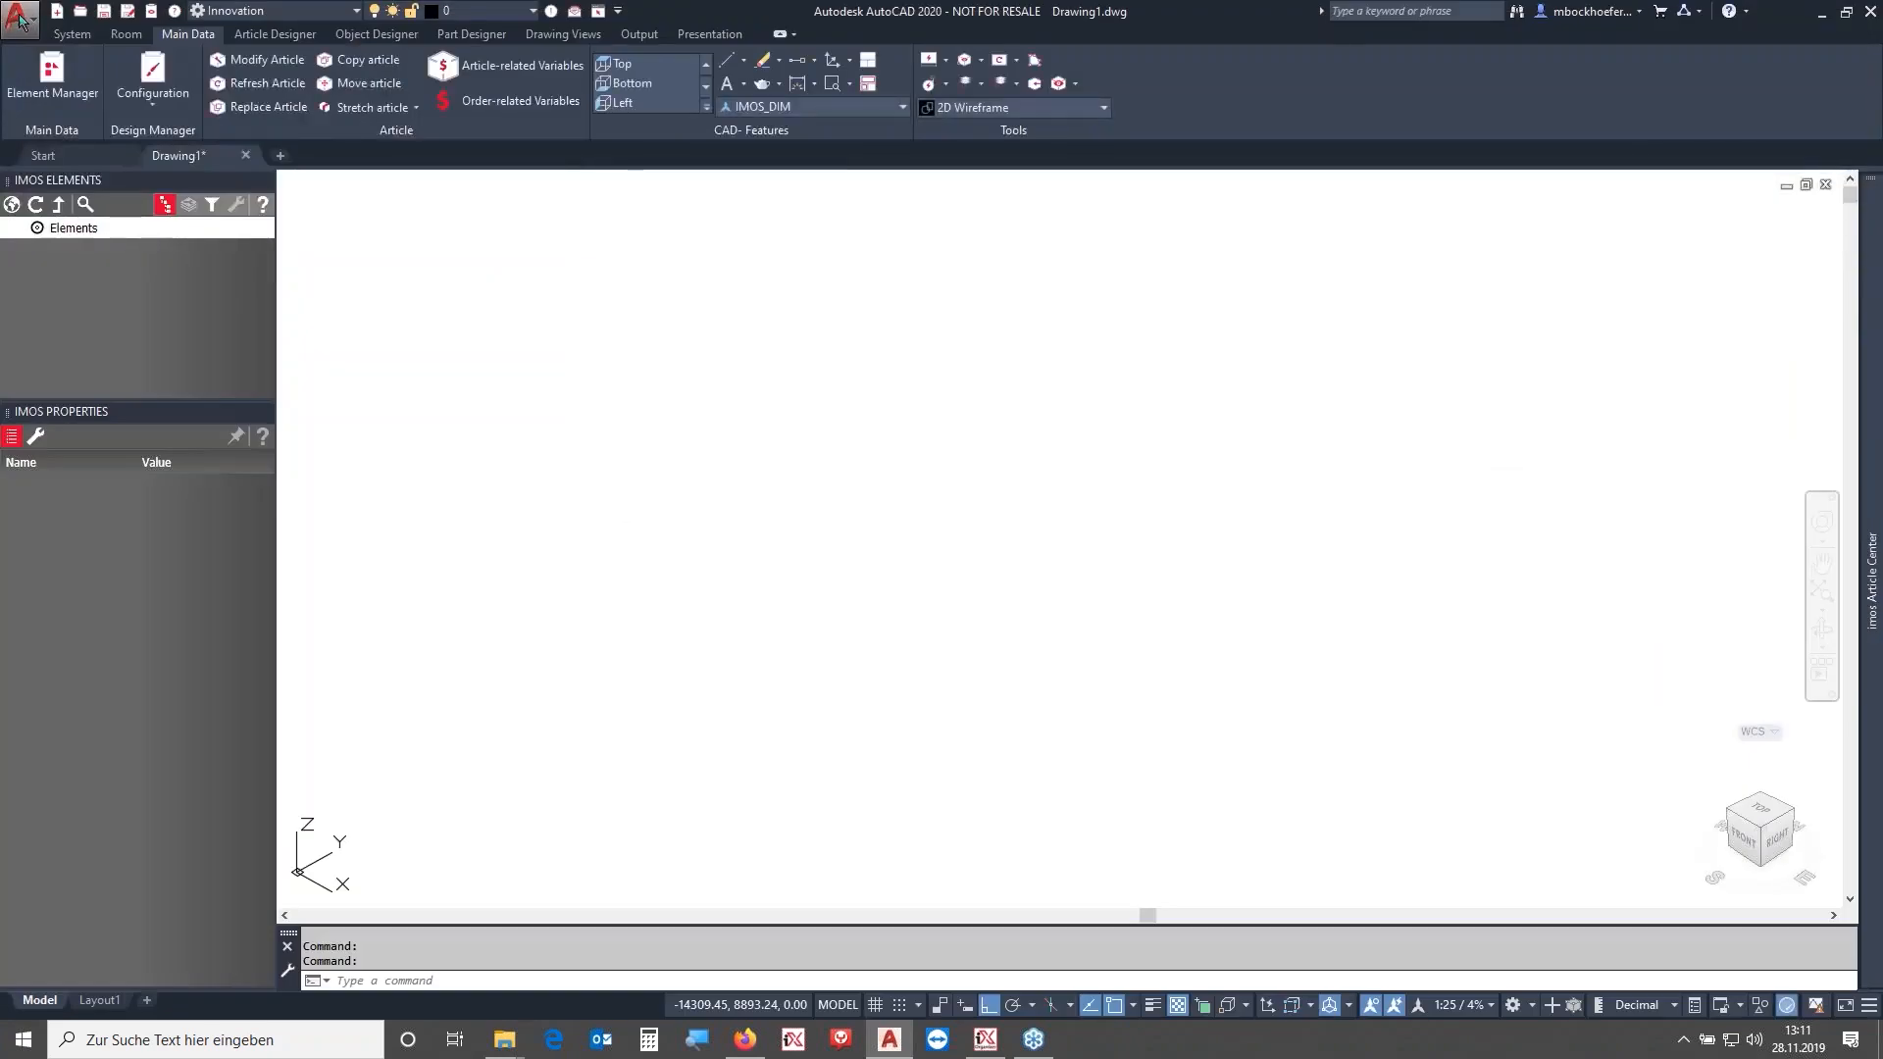
pyautogui.click(21, 18)
pyautogui.click(200, 146)
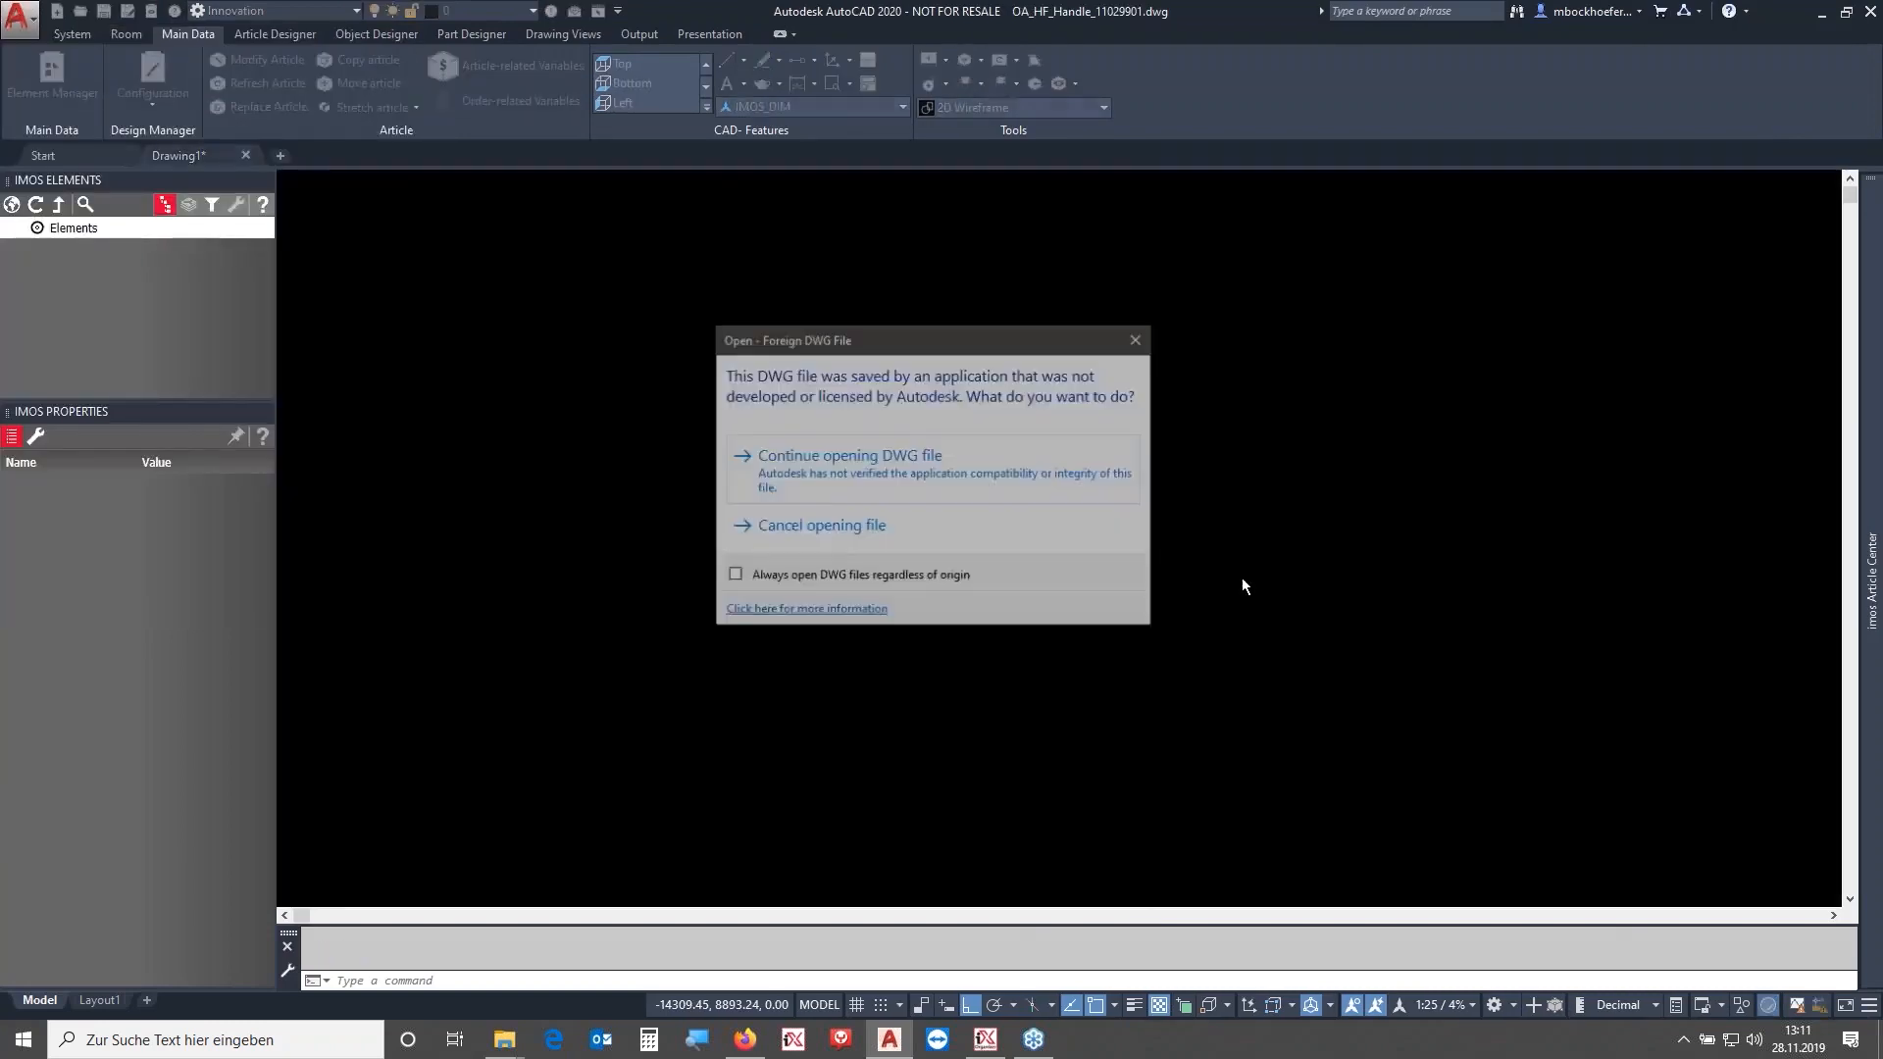
pyautogui.click(907, 460)
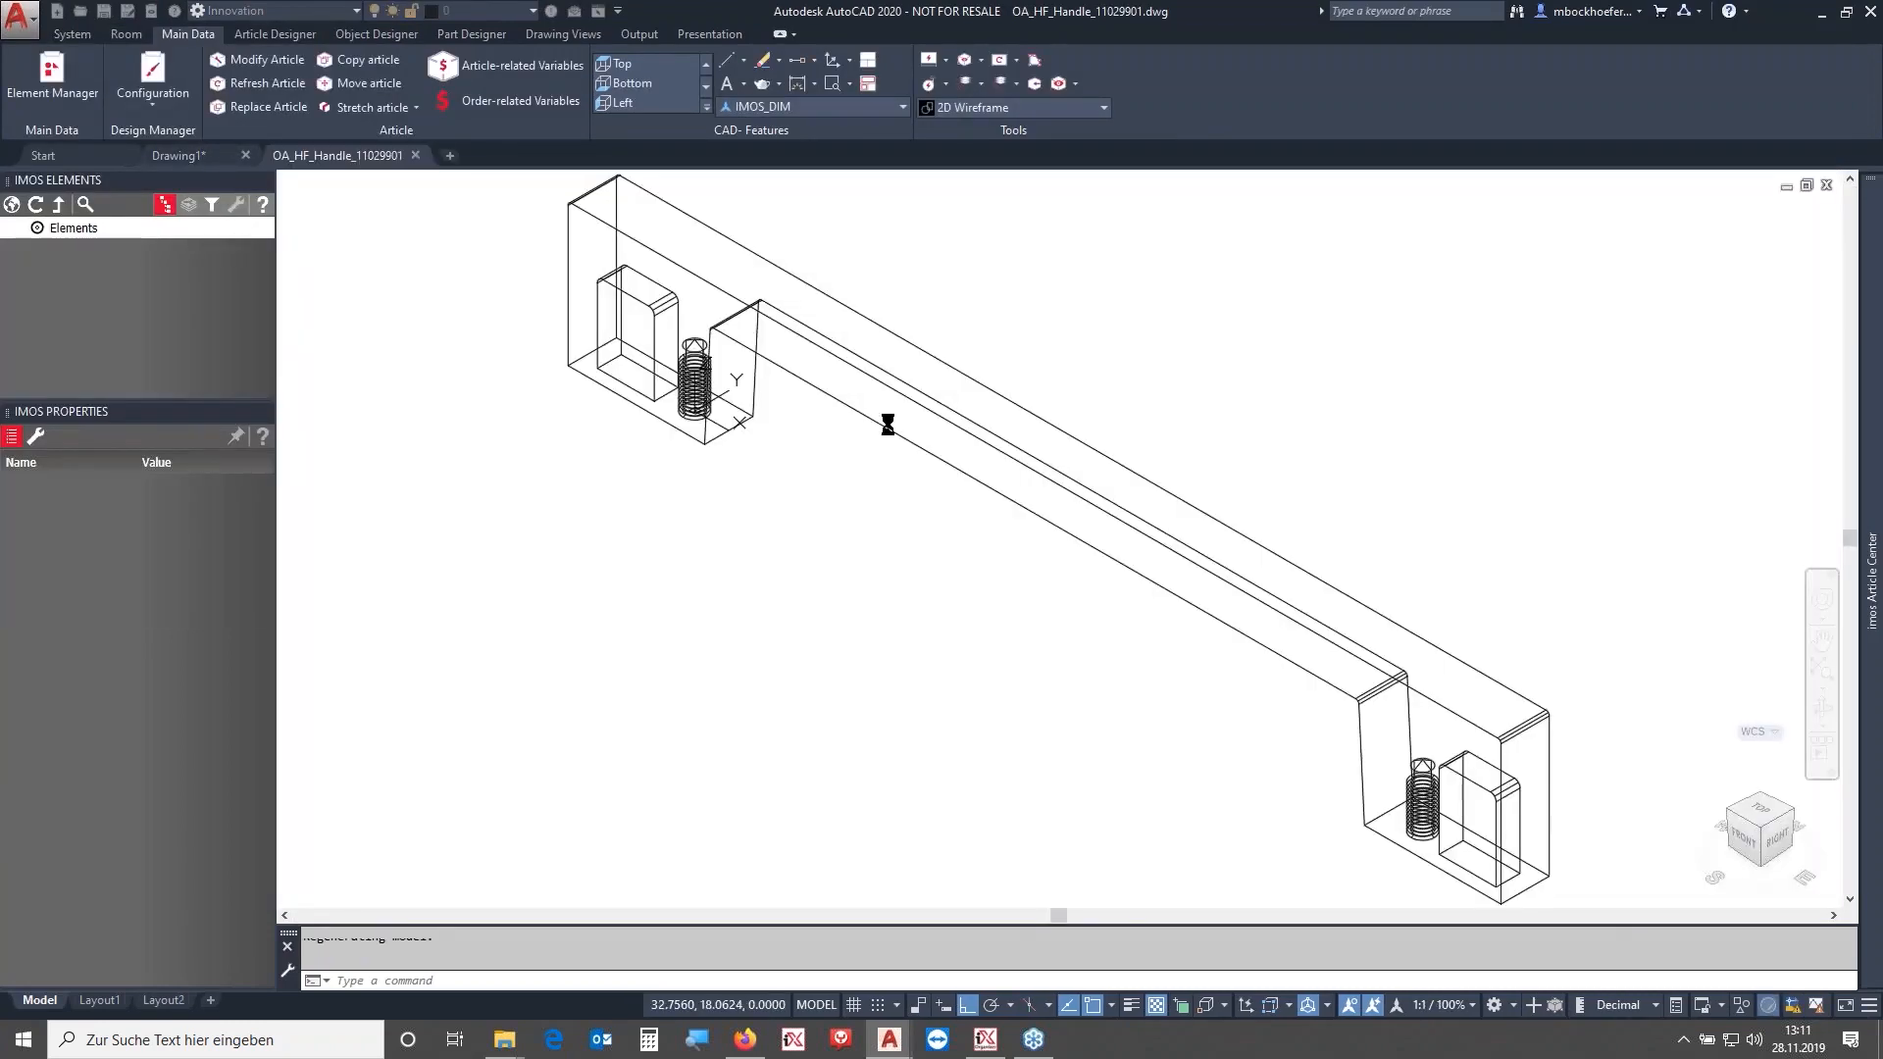
pyautogui.moveTo(862, 559)
pyautogui.keyDown('shift'); pyautogui.mouseDown(button='middle')
pyautogui.moveTo(925, 597)
pyautogui.moveTo(800, 557)
pyautogui.mouseUp(button='middle'); pyautogui.keyUp('shift')
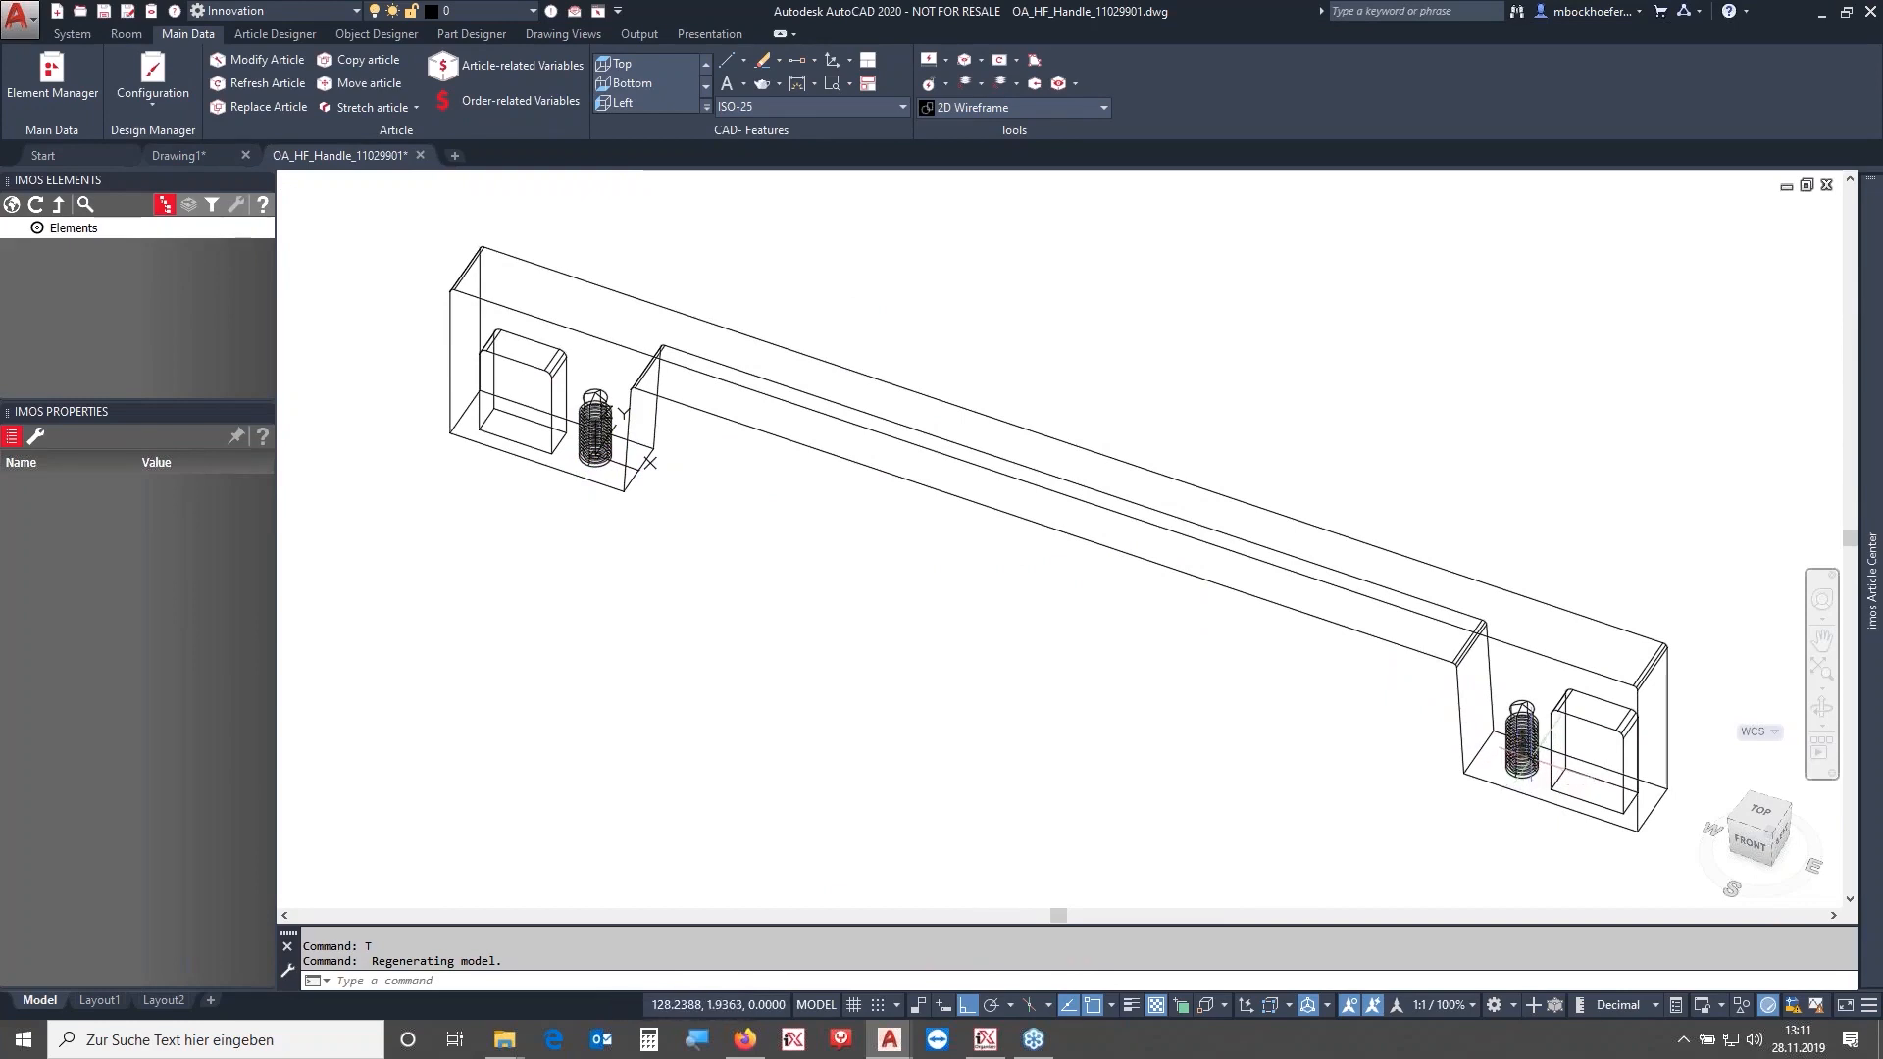
pyautogui.scroll(4, 633, 461)
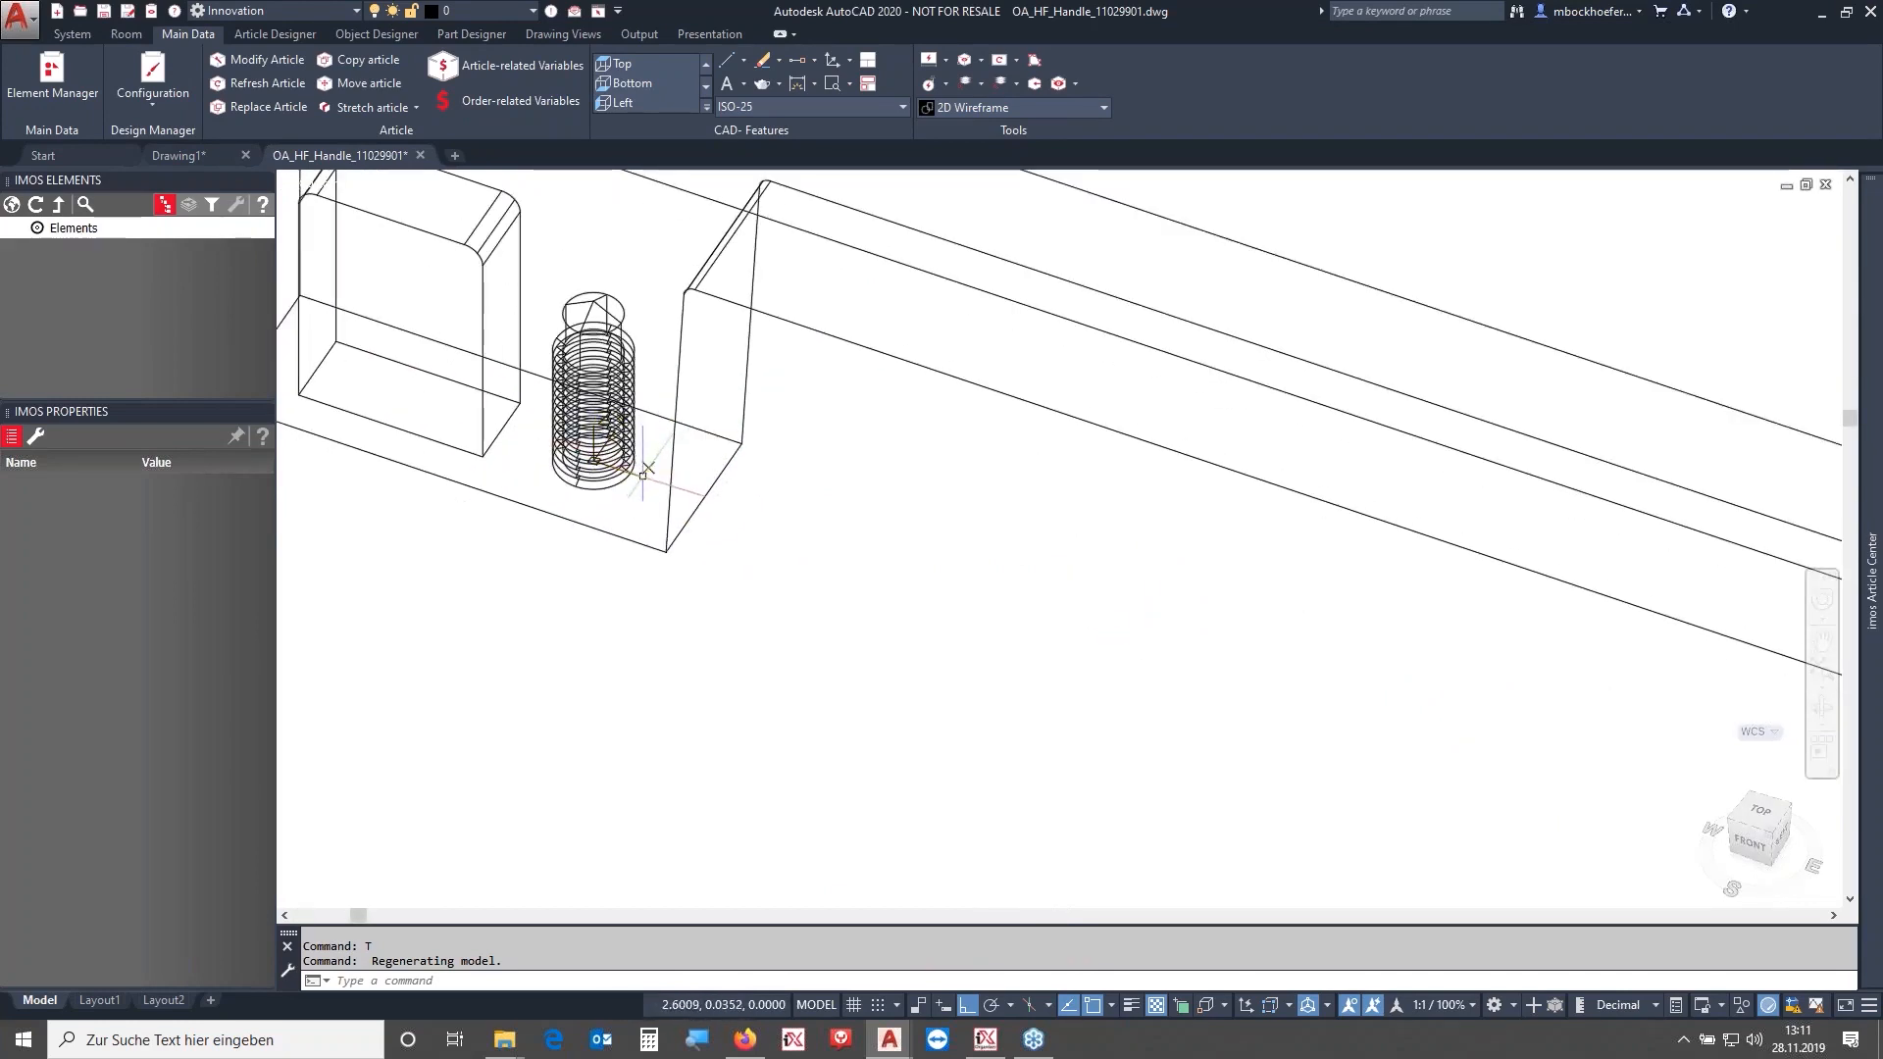
pyautogui.scroll(-3, 872, 508)
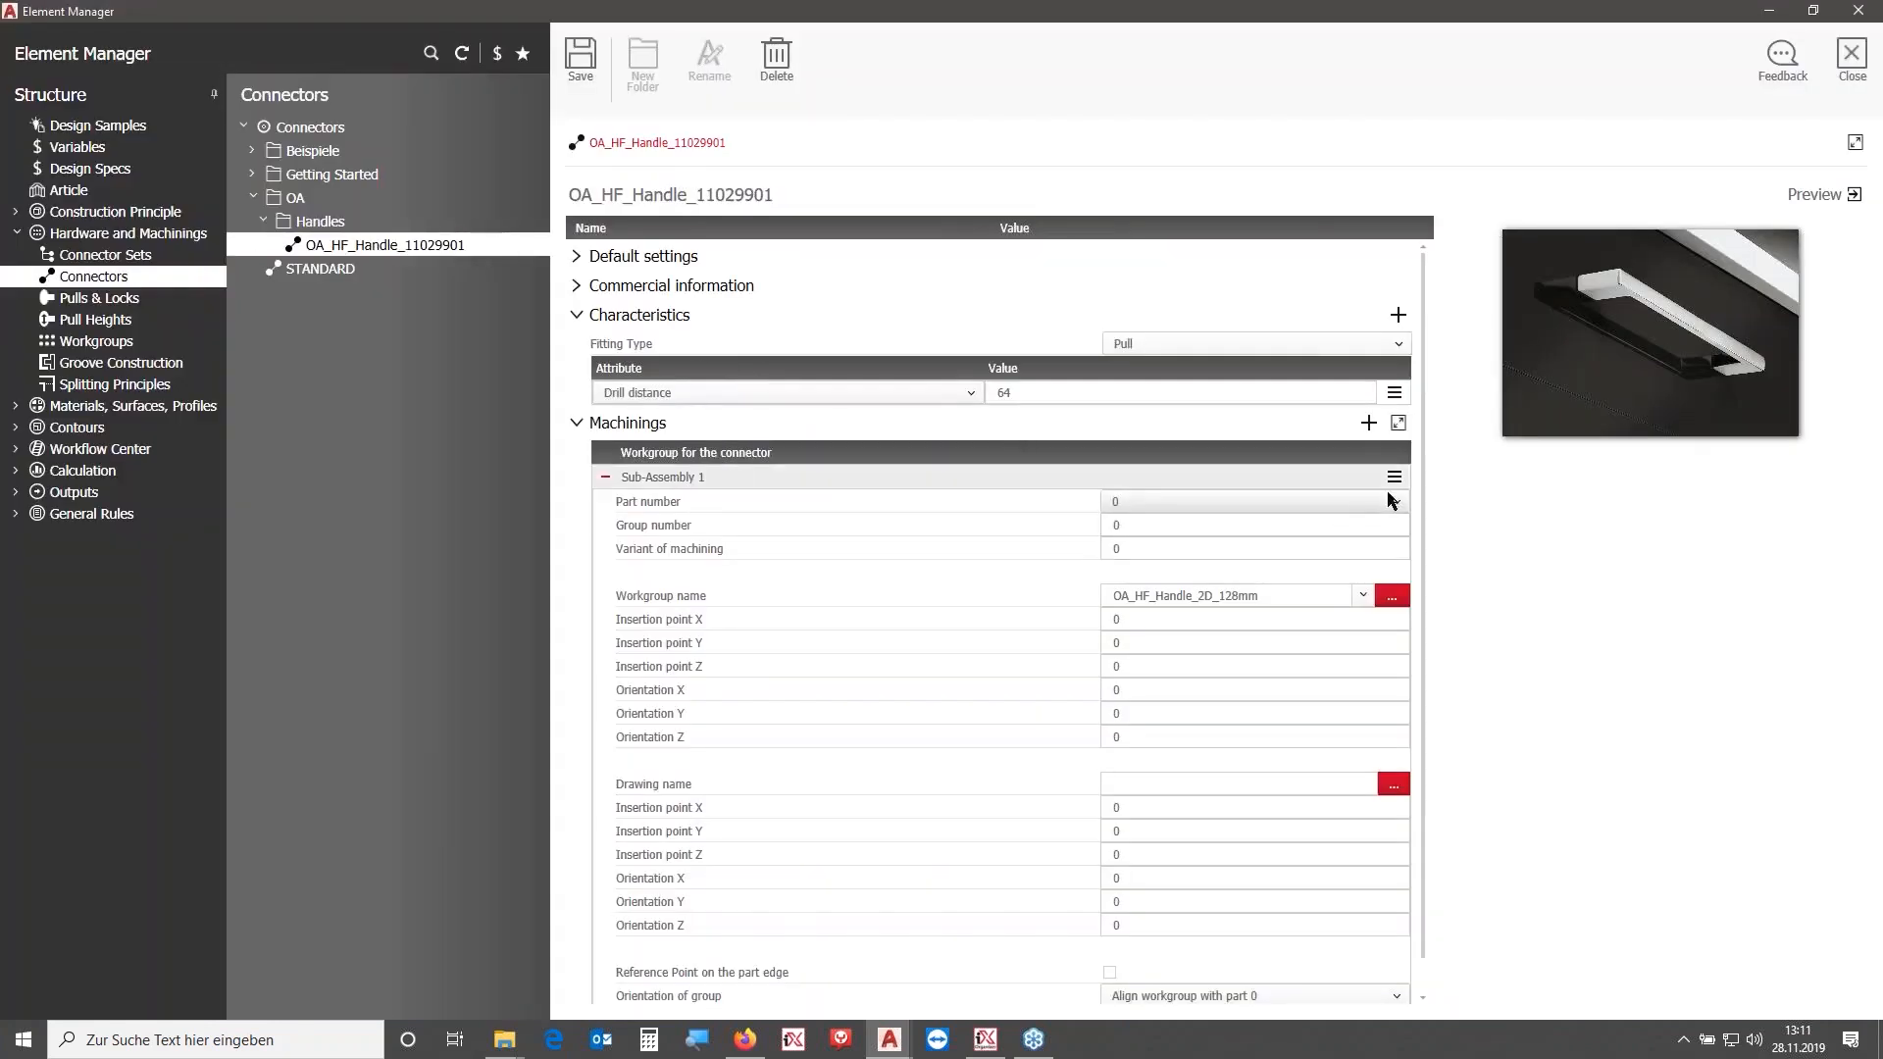
# - Assign OA_HF_Handle_11029901.dwg as the connector's drawing name and save the connector
pyautogui.scroll(-2, 1427, 495)
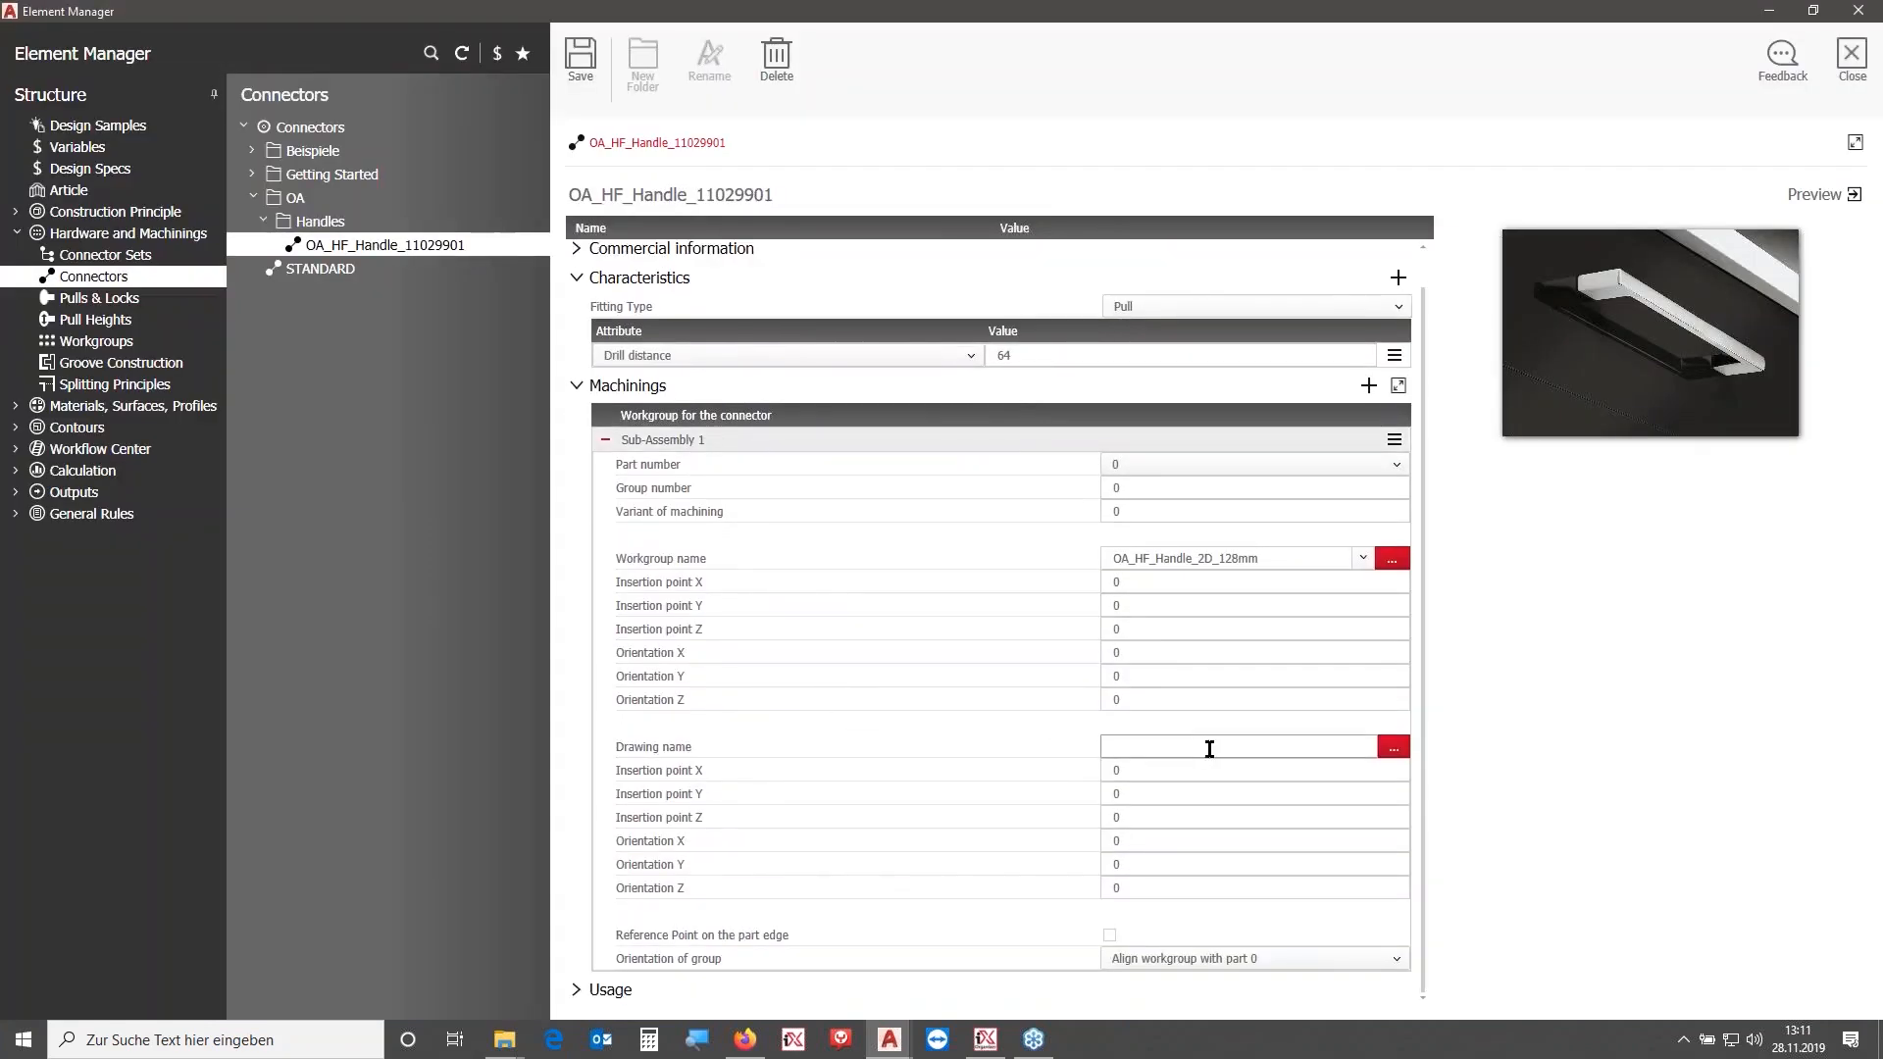
pyautogui.click(1394, 747)
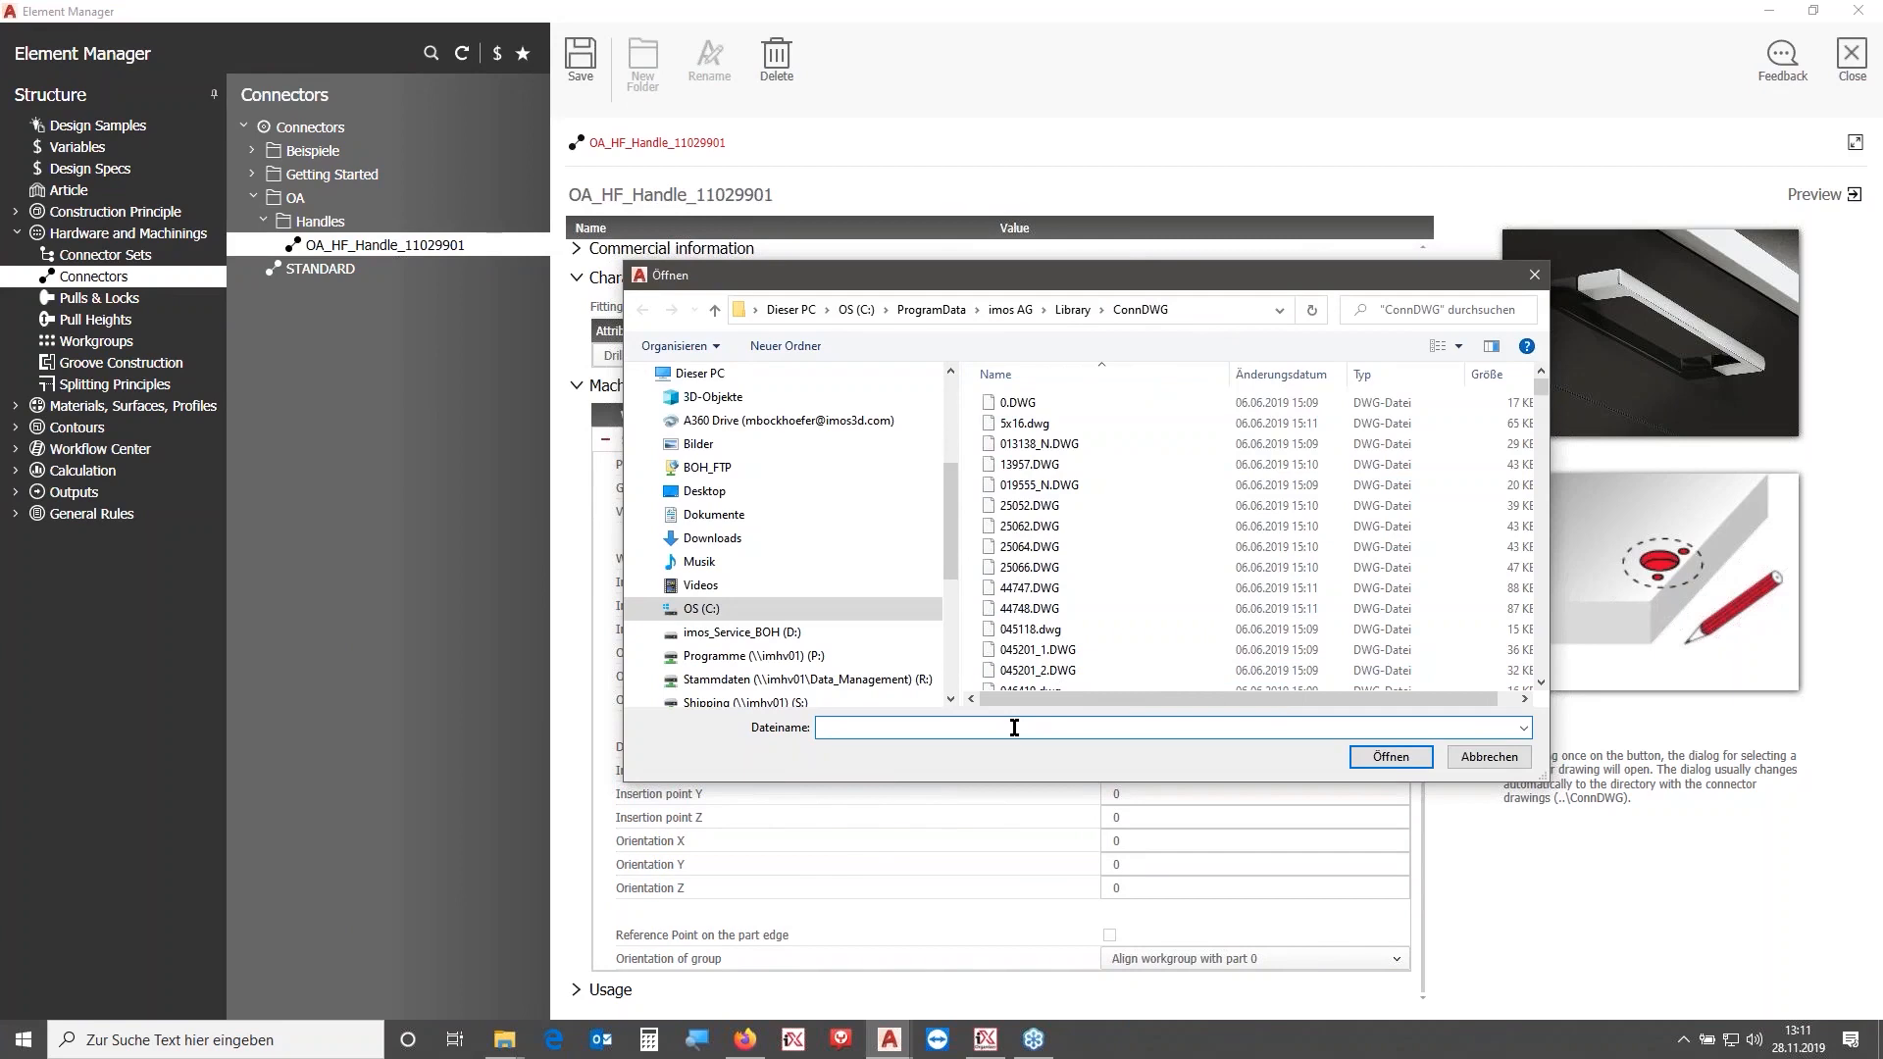
pyautogui.write('OA_')
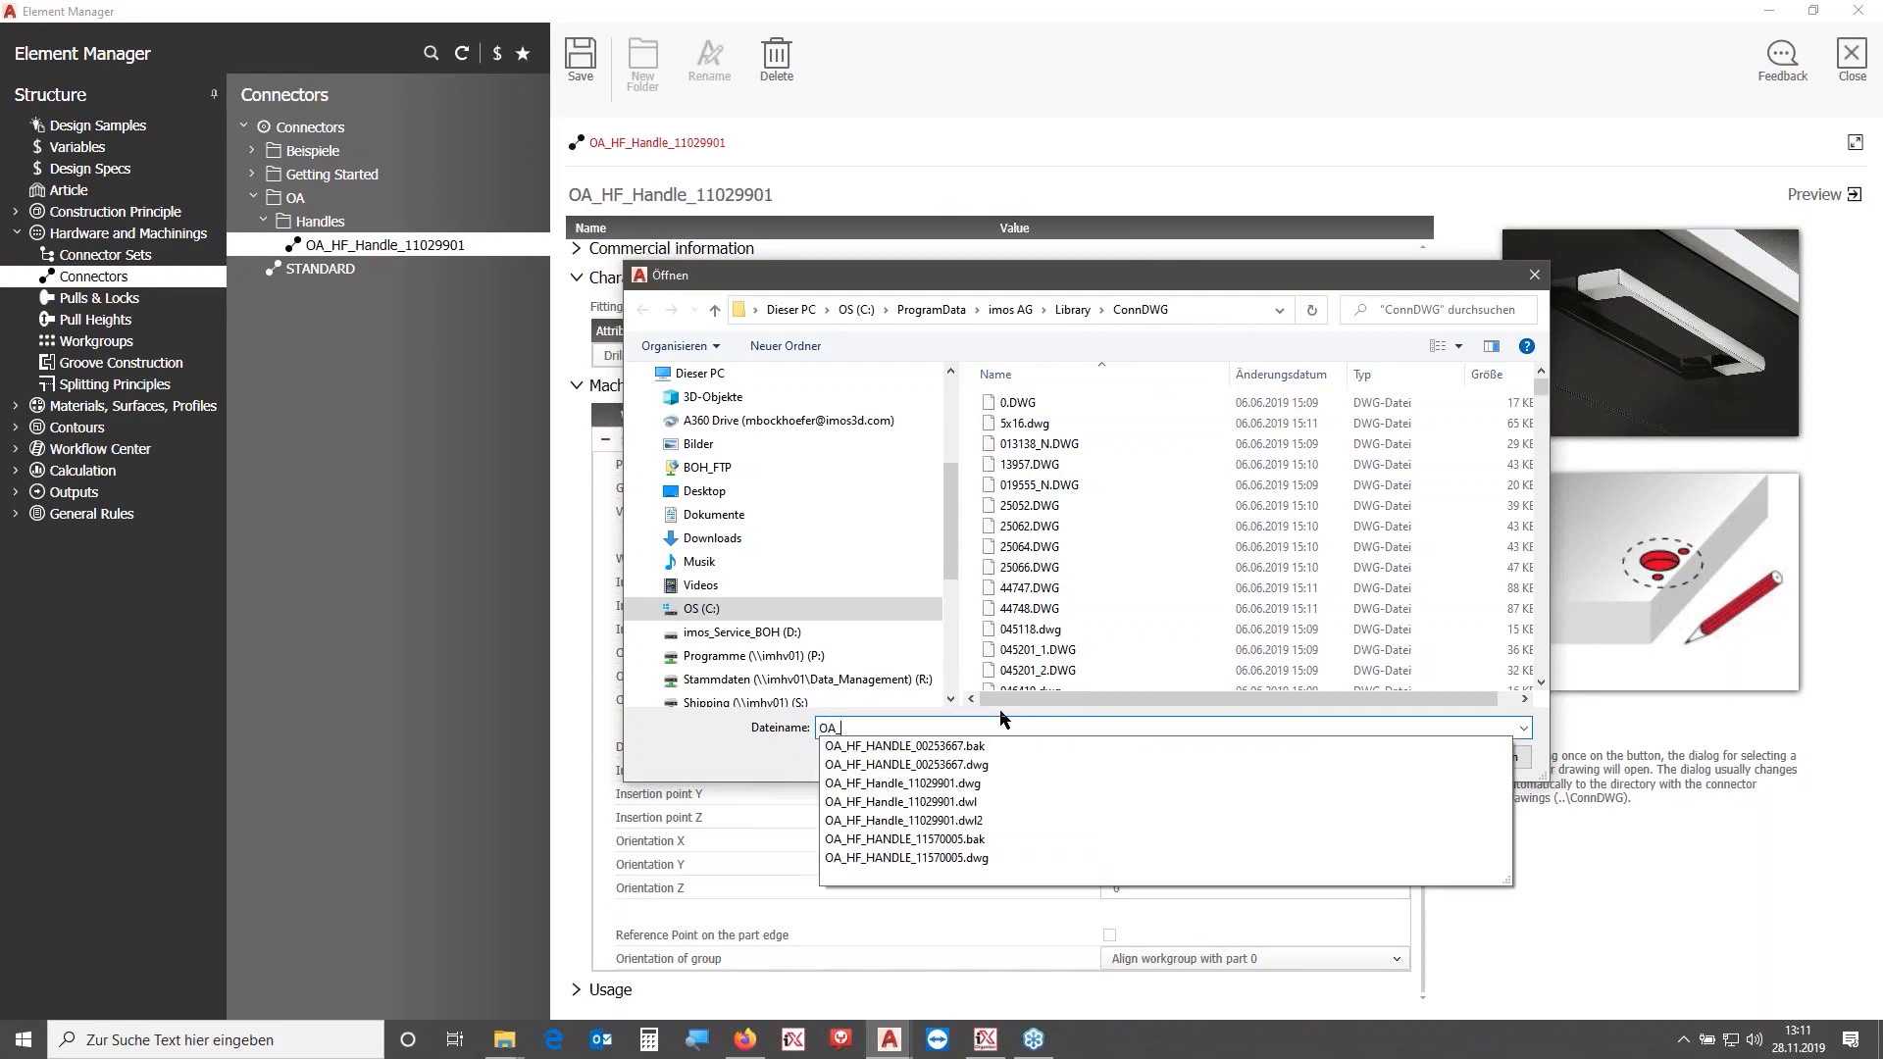
pyautogui.click(980, 785)
pyautogui.hotkey('ctrl', 'c')
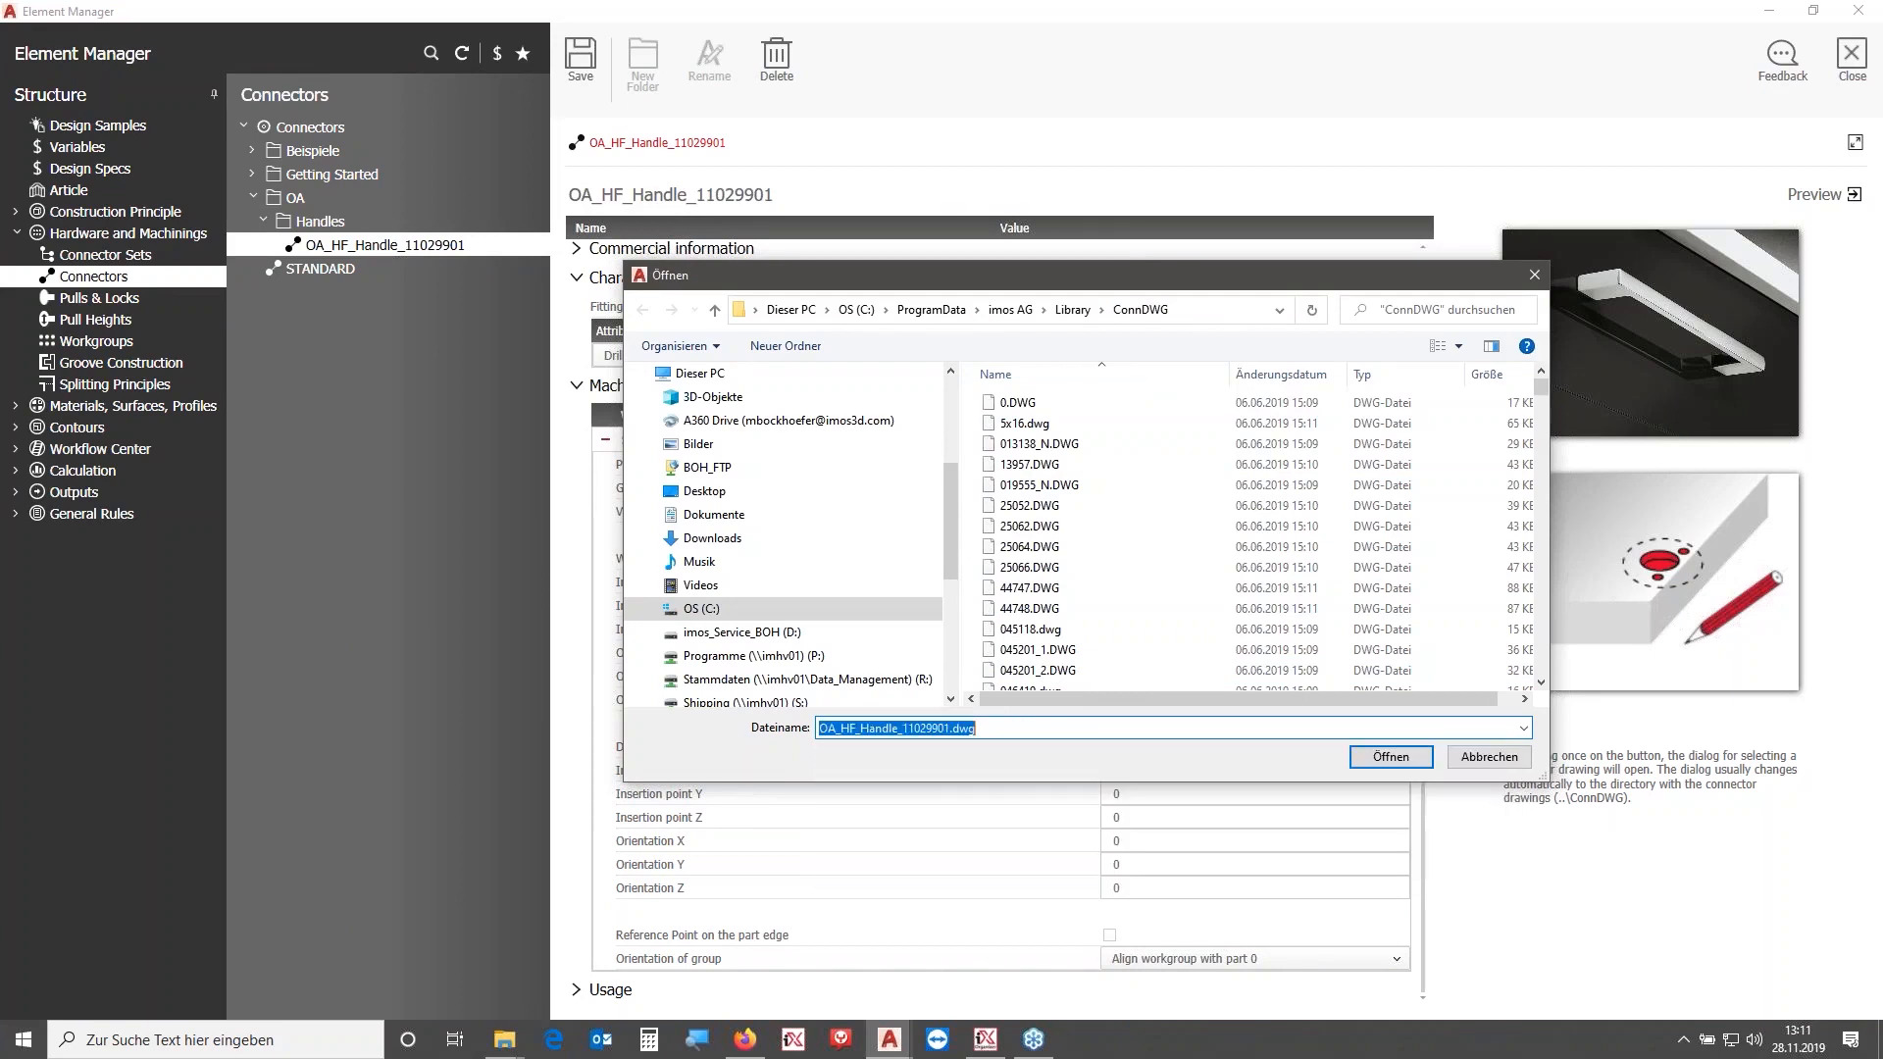
pyautogui.click(1391, 756)
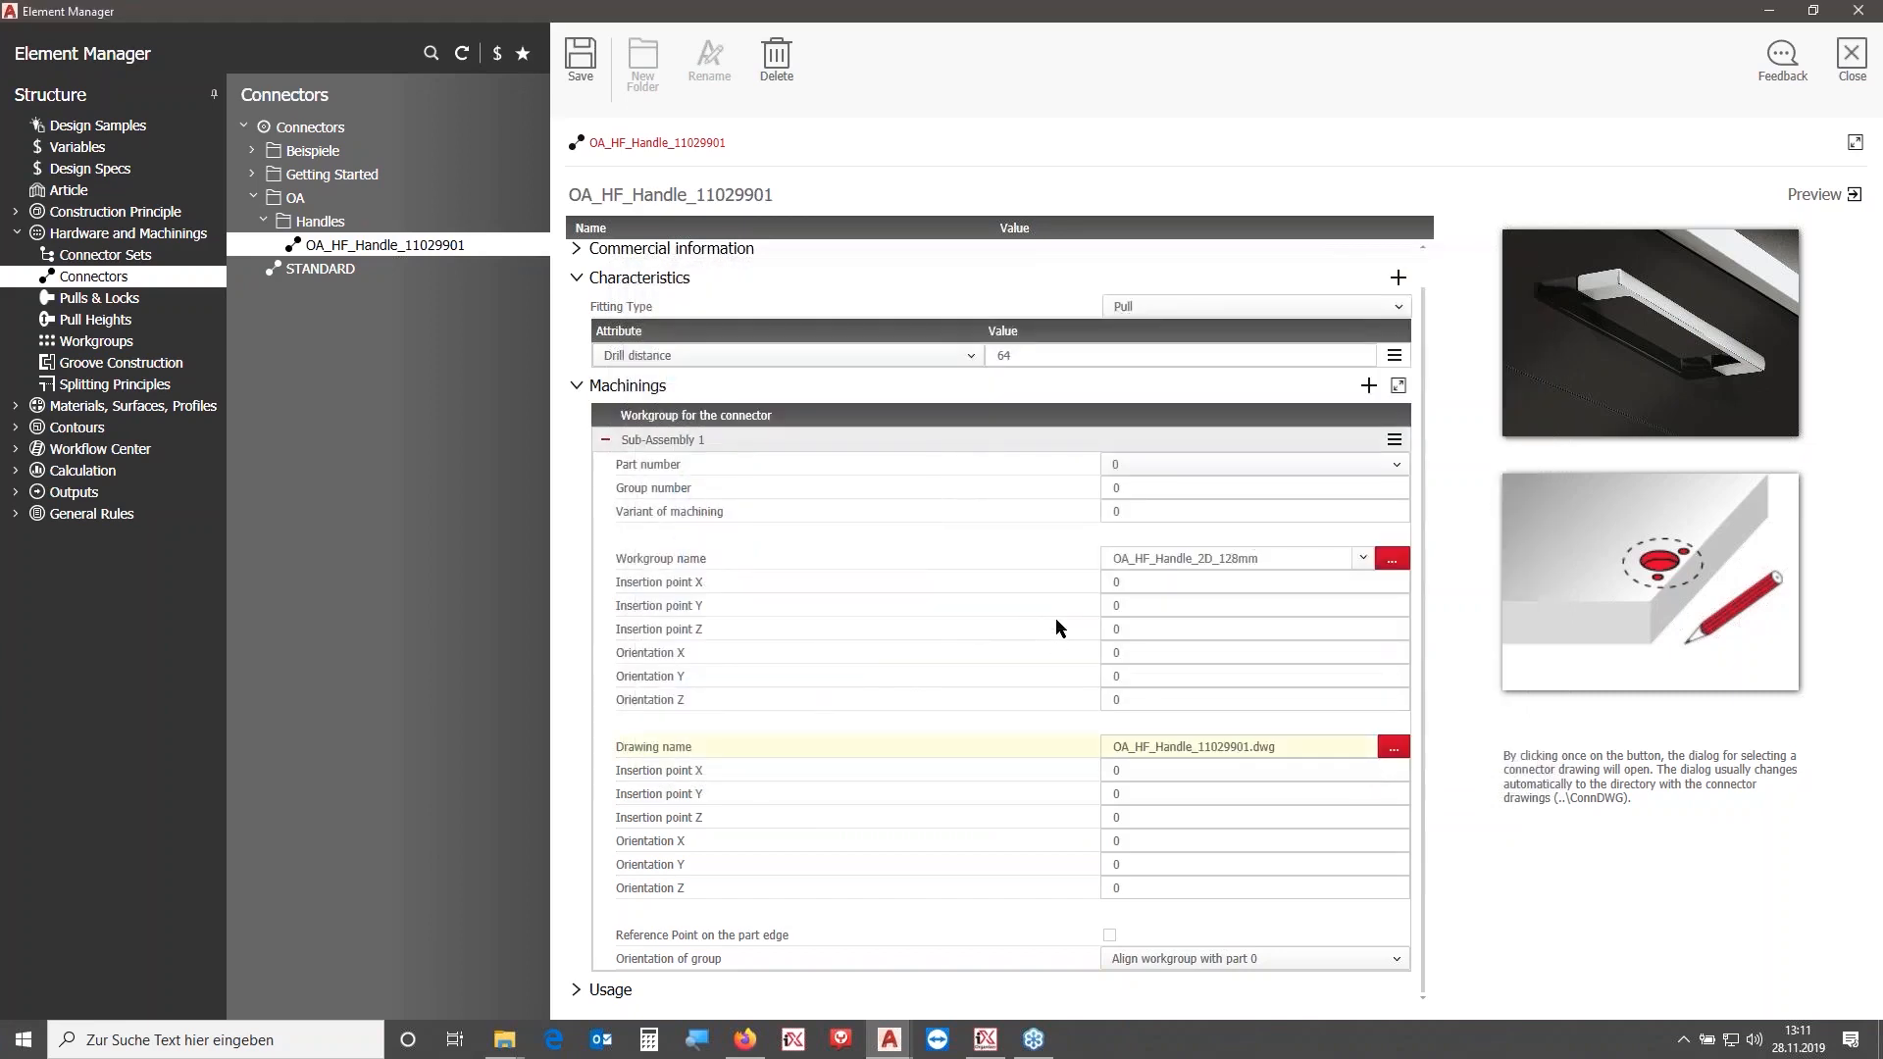
pyautogui.click(581, 60)
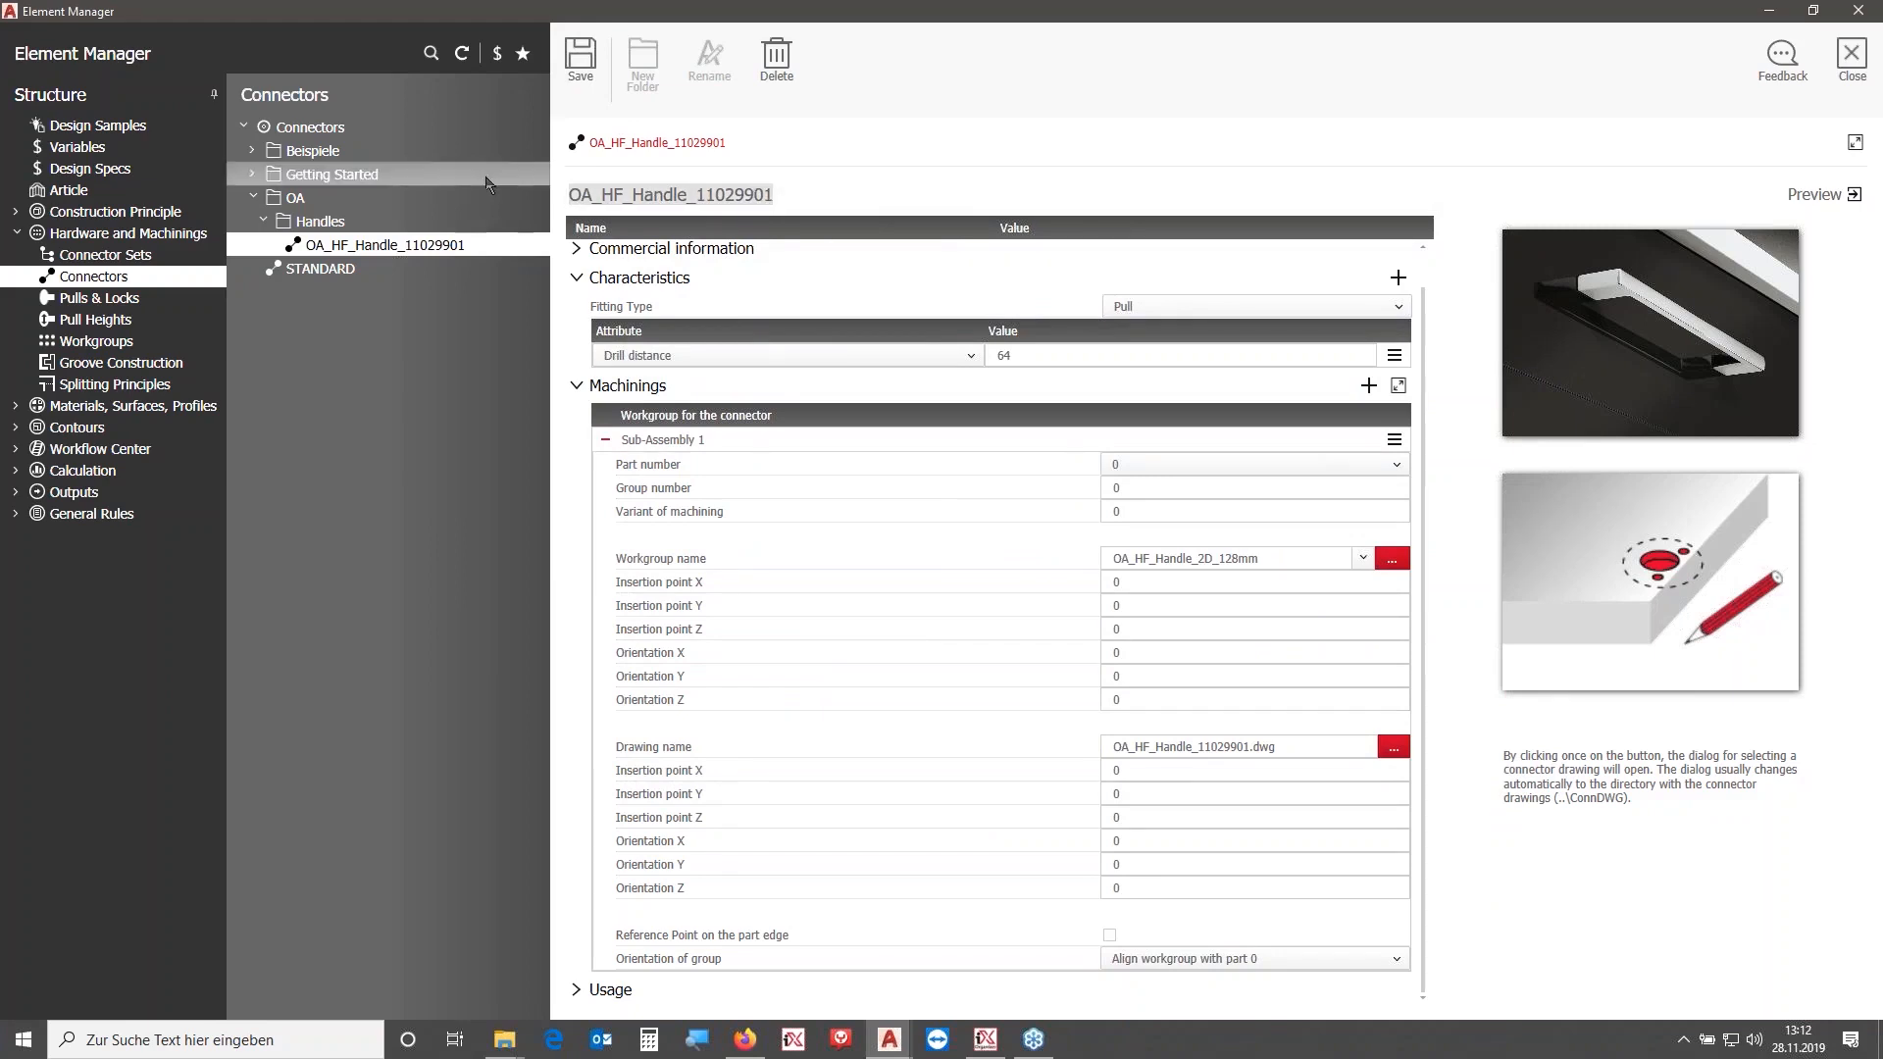
# - Browse the Hettich folder under Griff_Verbindung in the connector sets
pyautogui.click(110, 257)
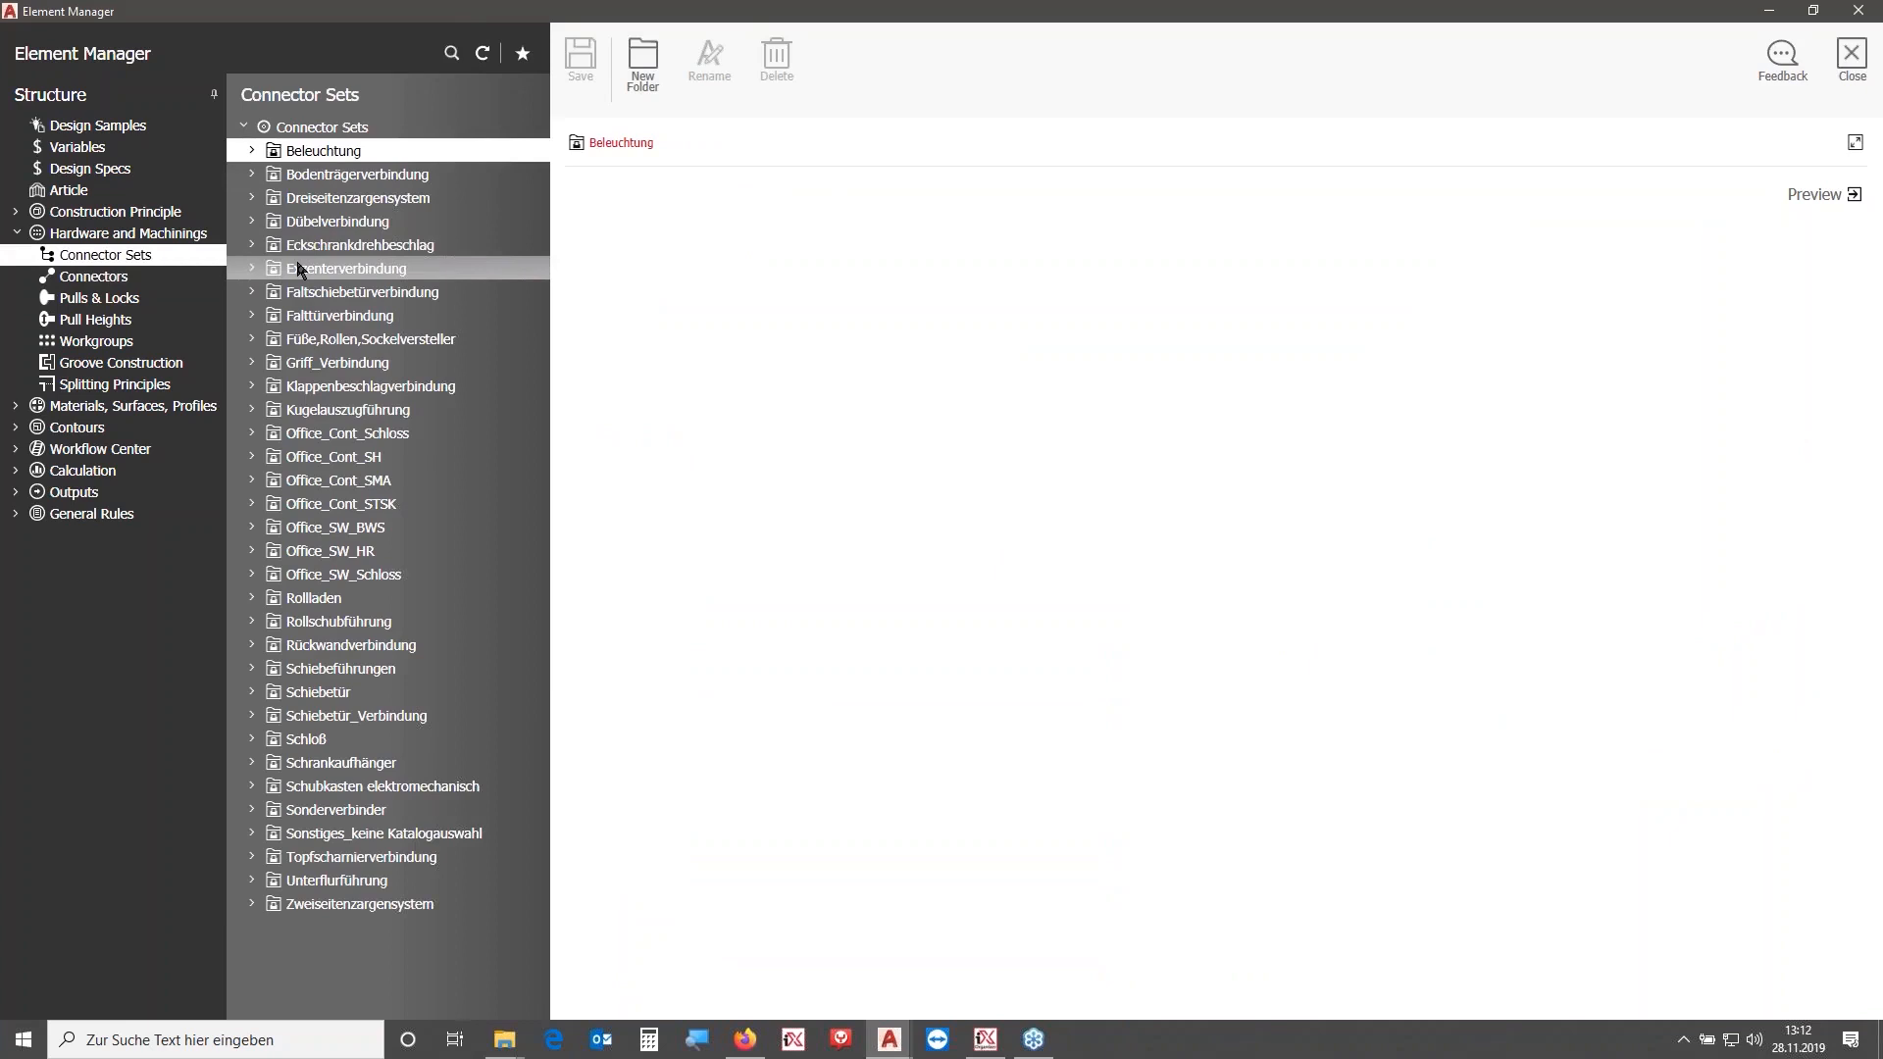
pyautogui.click(332, 363)
pyautogui.click(252, 363)
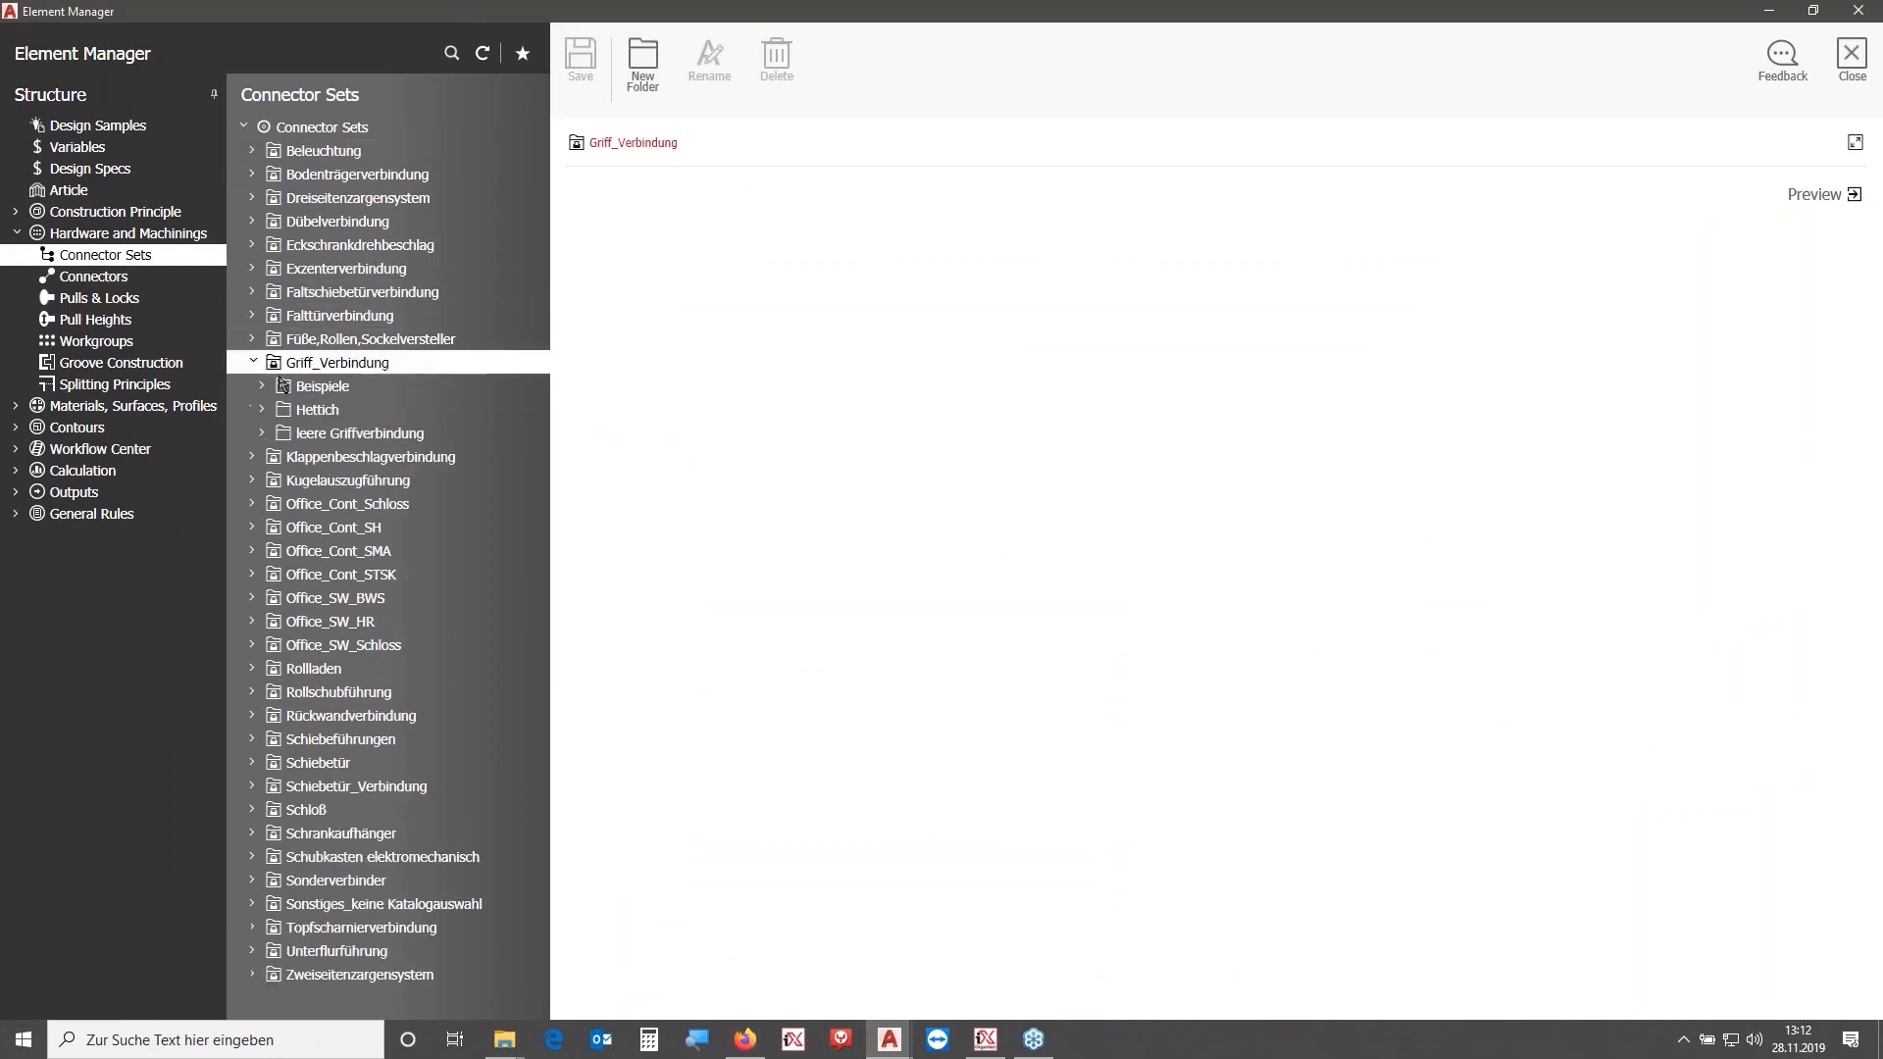
pyautogui.click(317, 410)
pyautogui.click(261, 410)
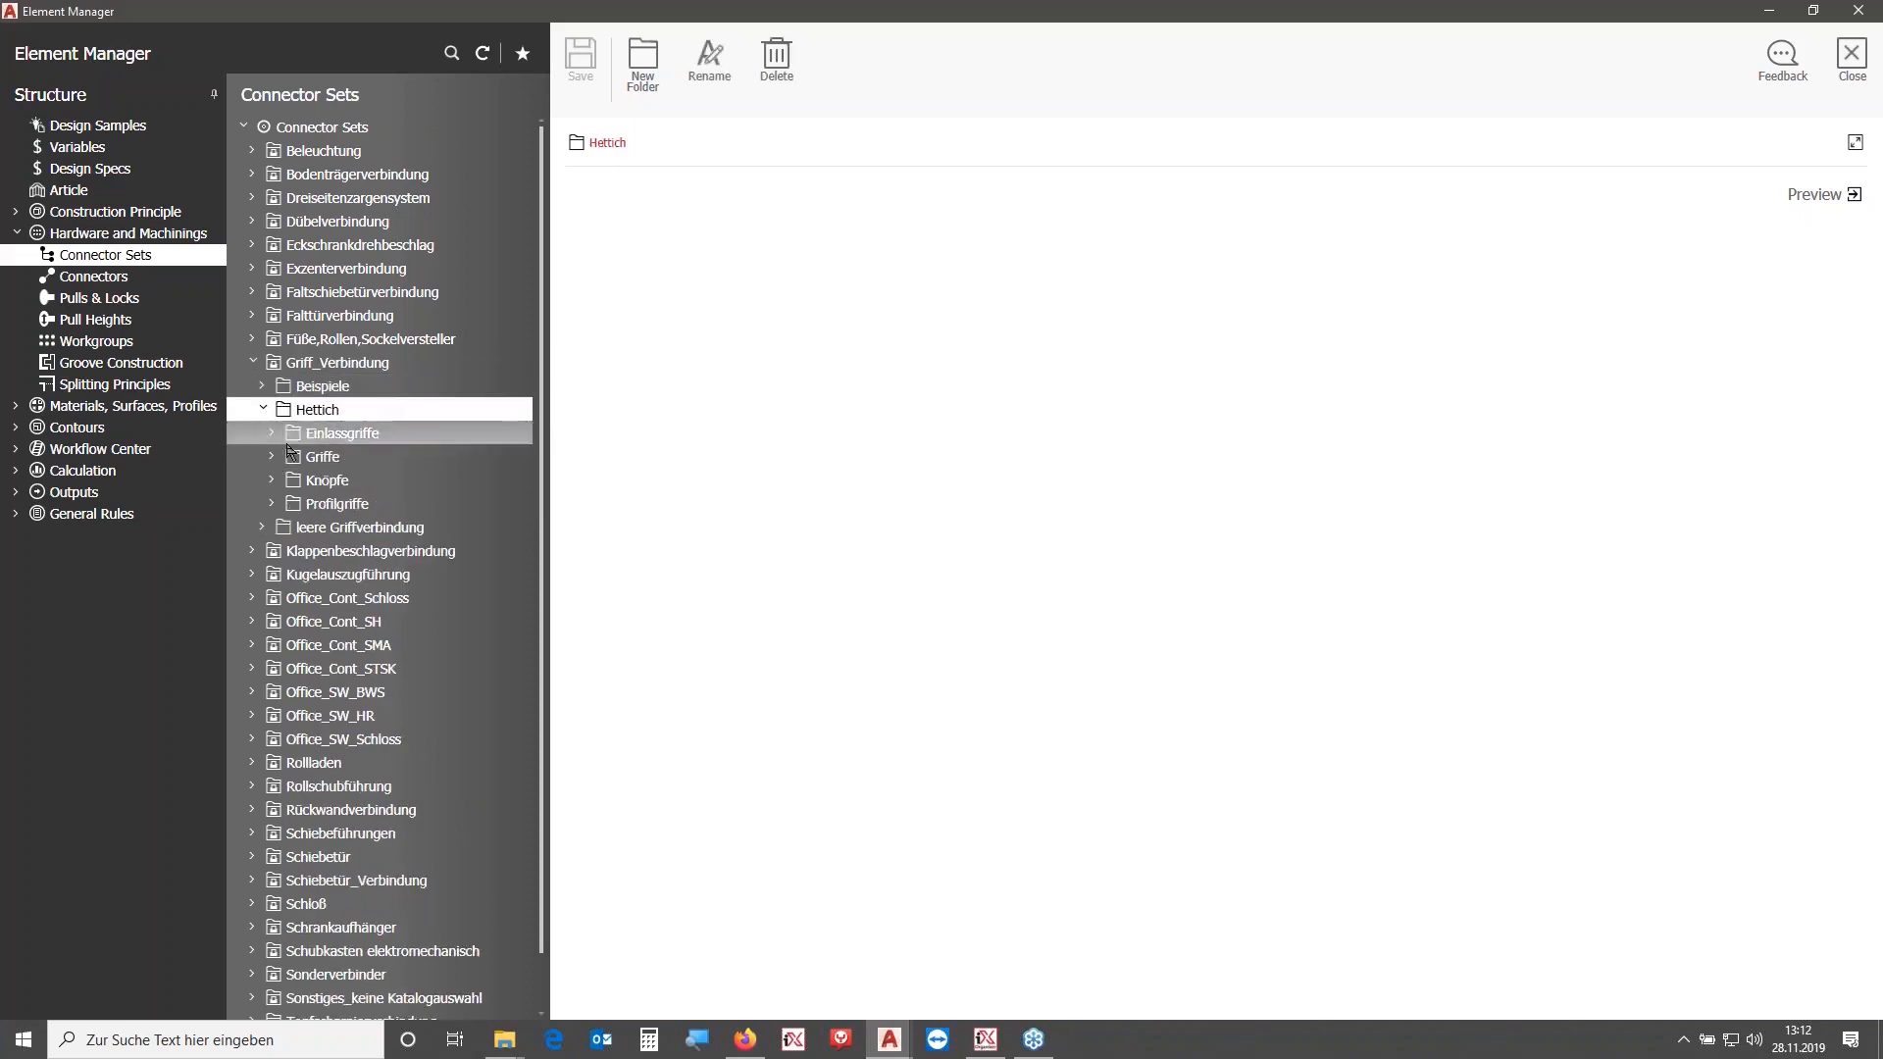
# - Review the imos Options dialog and reopen the Element Manager
pyautogui.click(1849, 57)
pyautogui.click(74, 33)
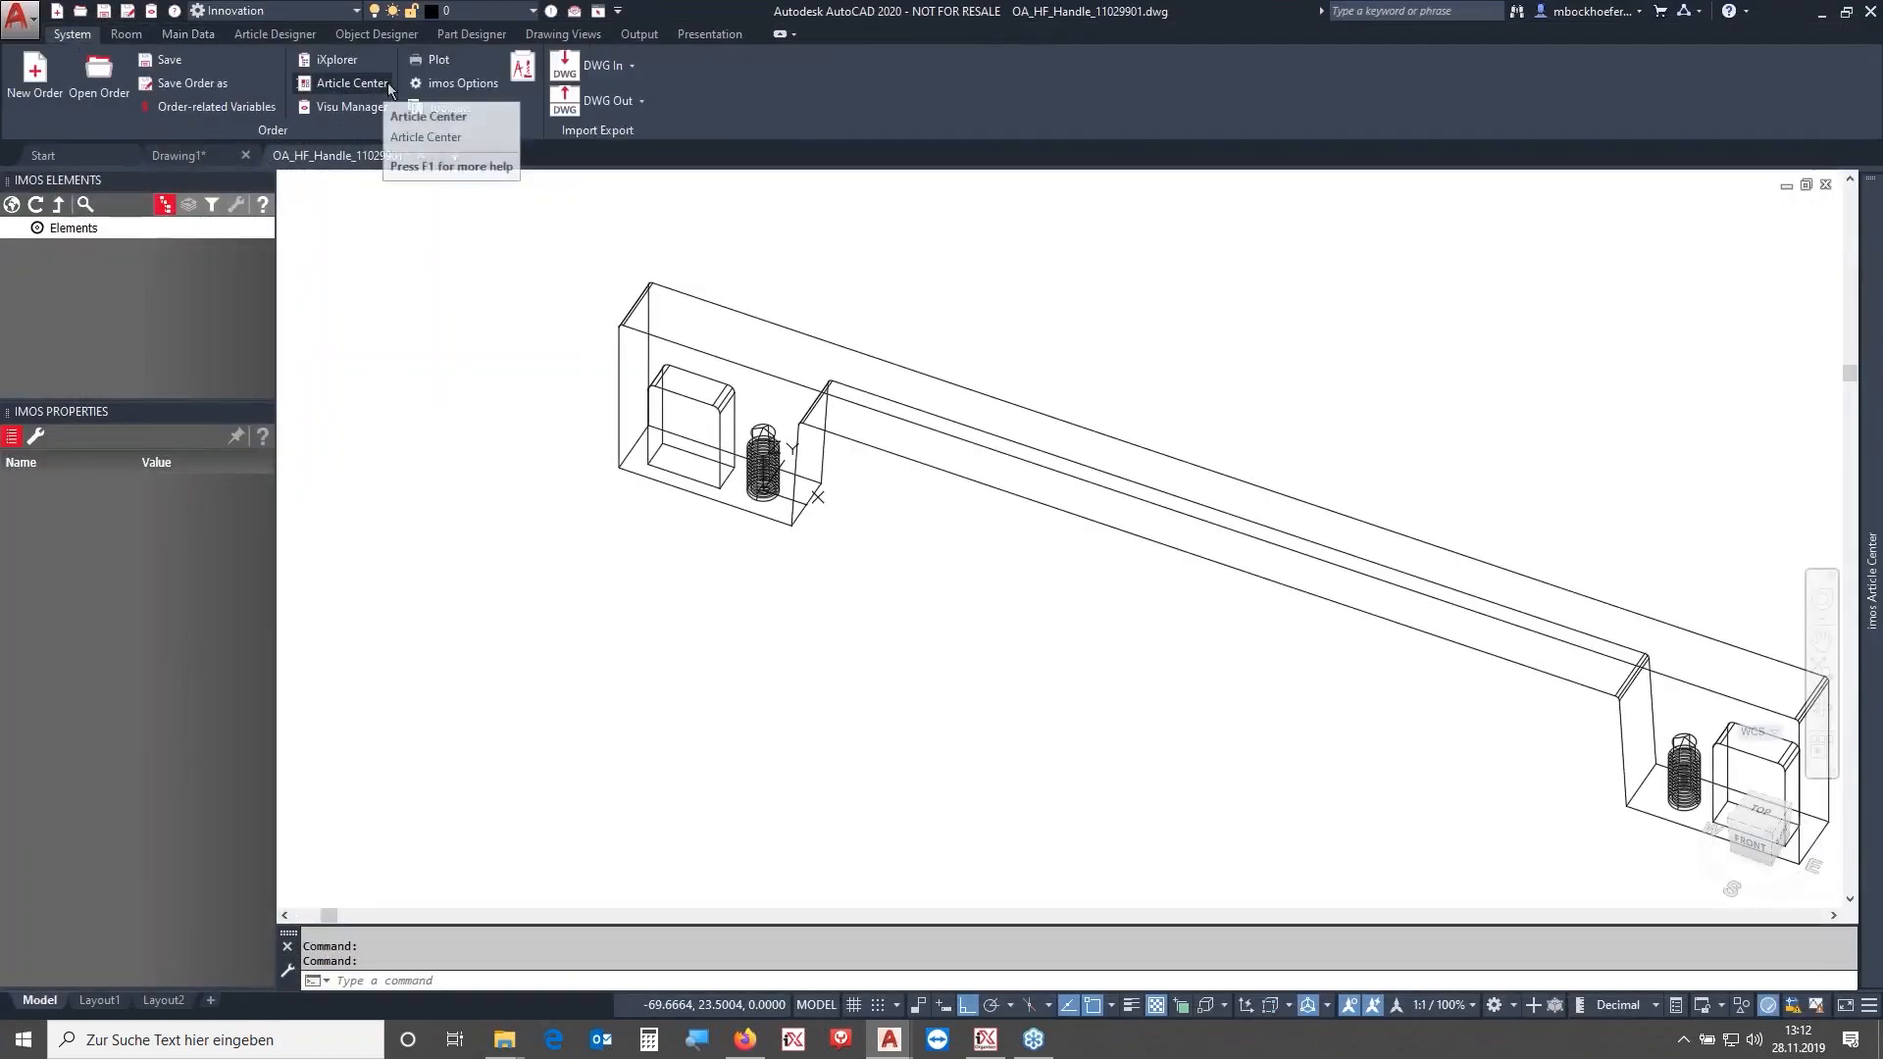
pyautogui.click(468, 85)
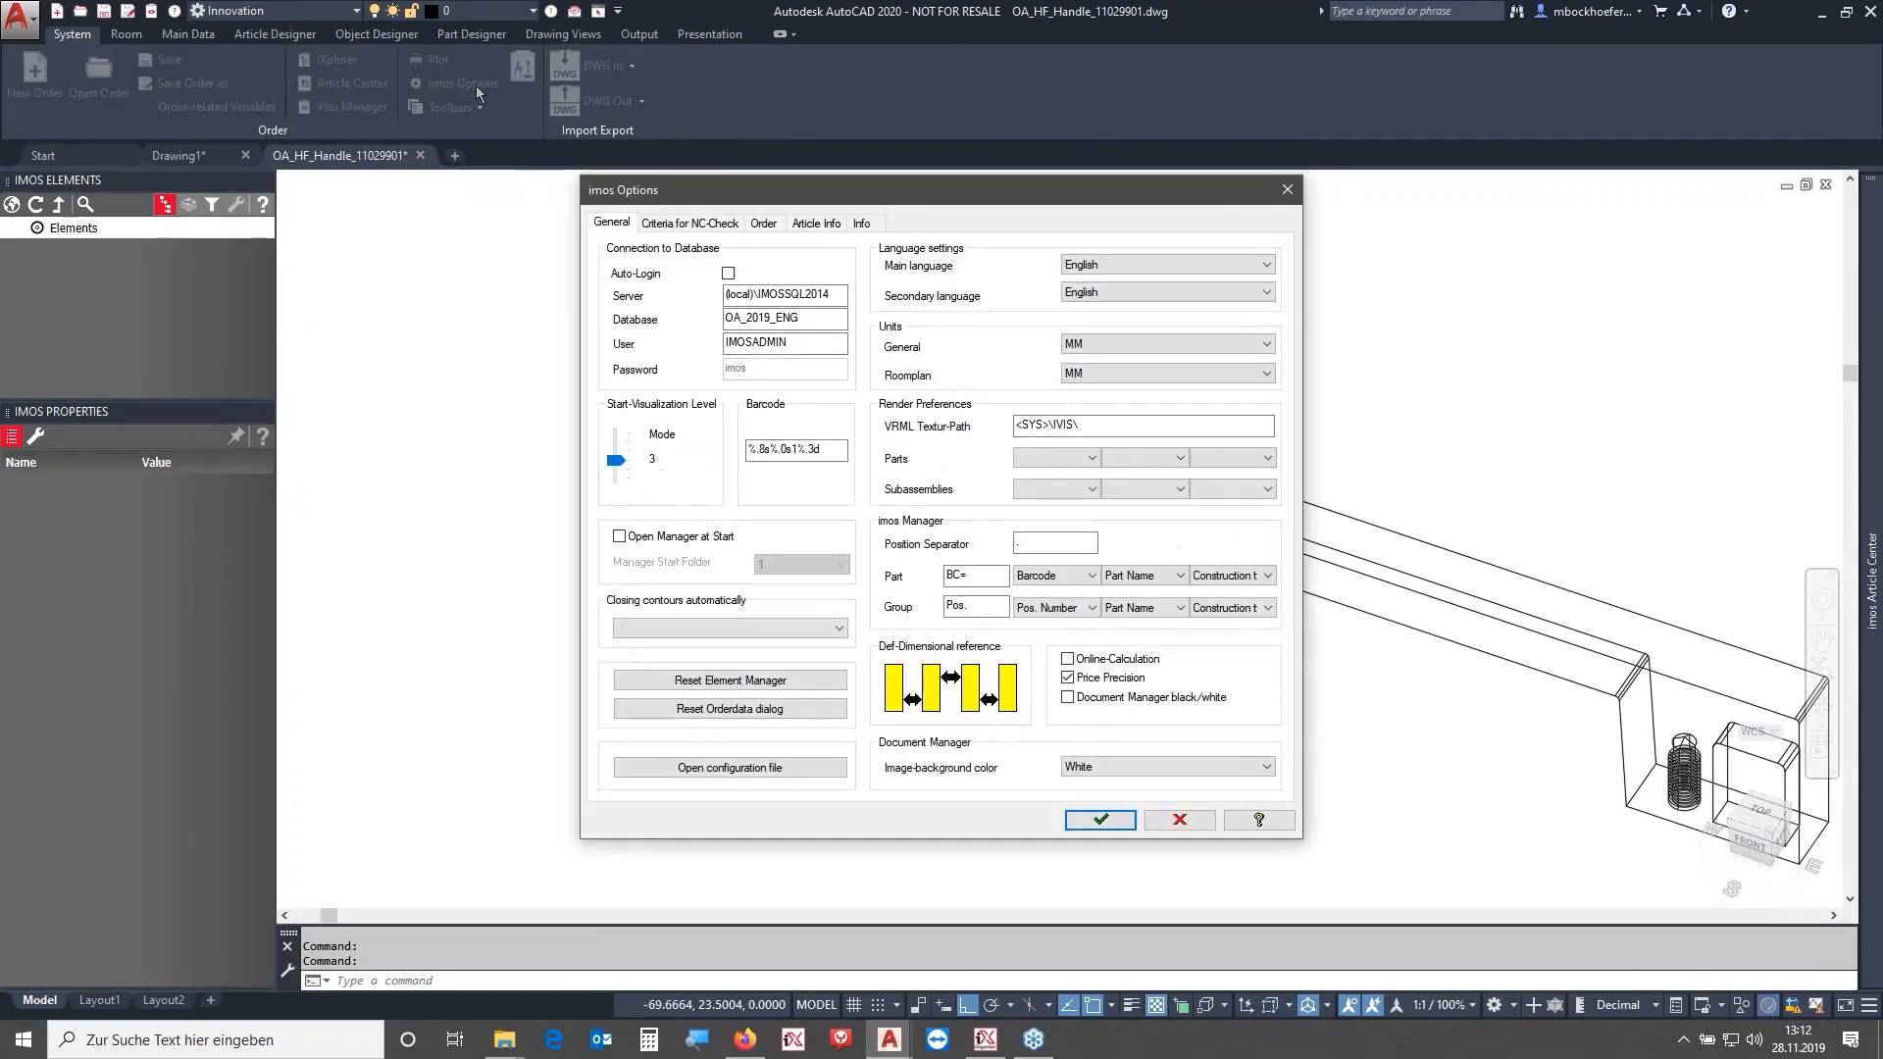
pyautogui.click(1287, 190)
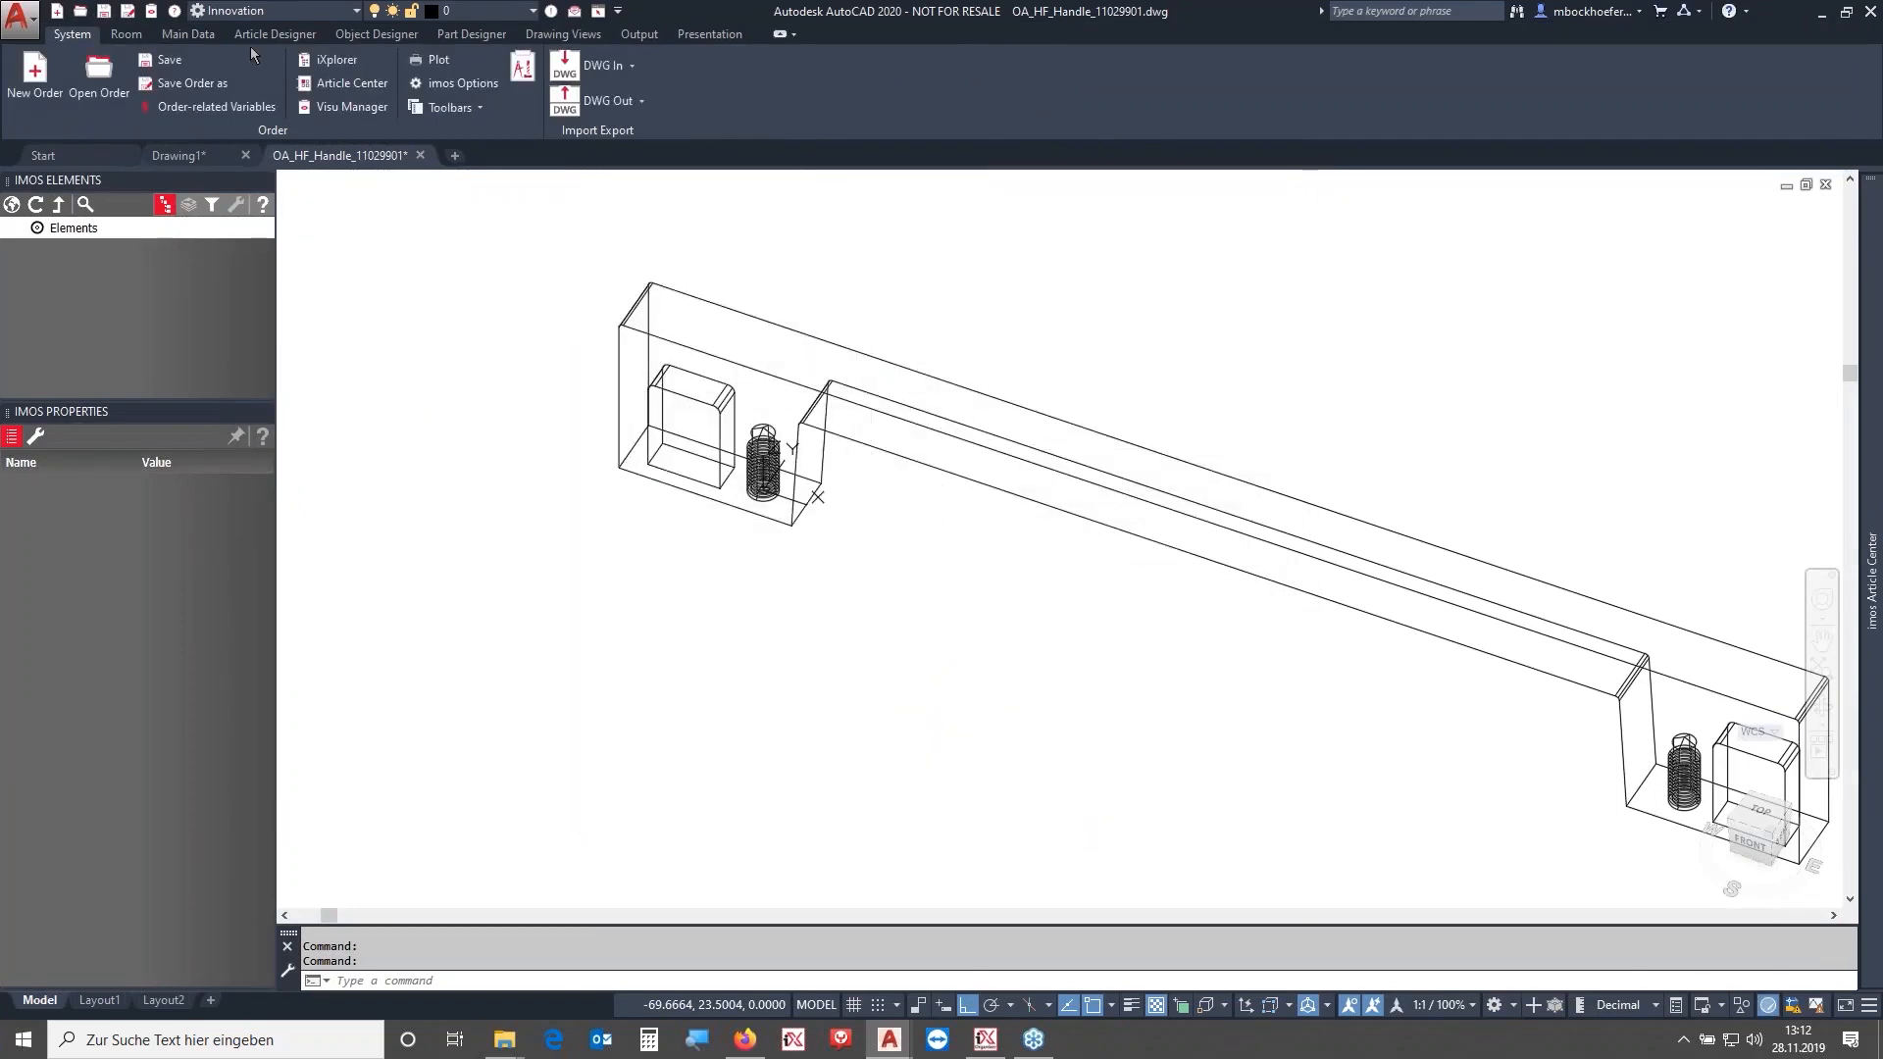
pyautogui.click(189, 33)
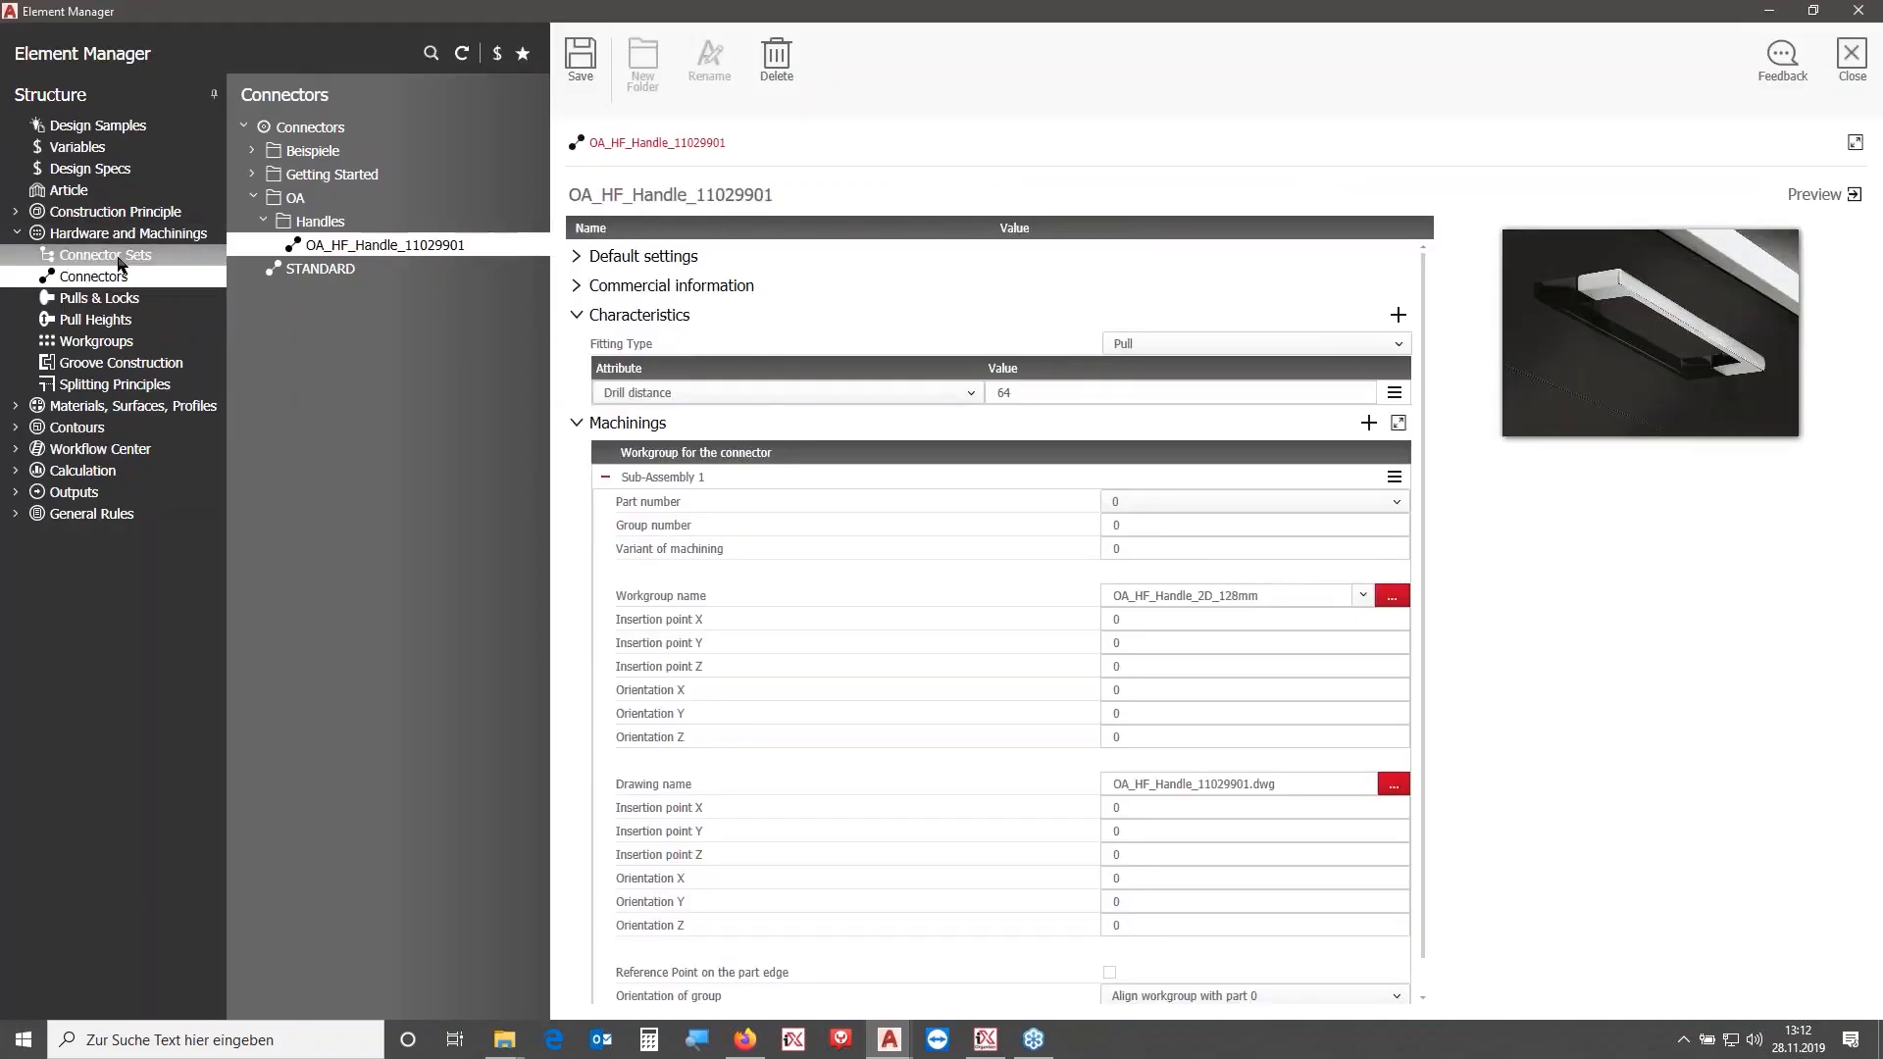
# - Create a new folder named OA under Griff_Verbindung in the connector sets
pyautogui.click(130, 254)
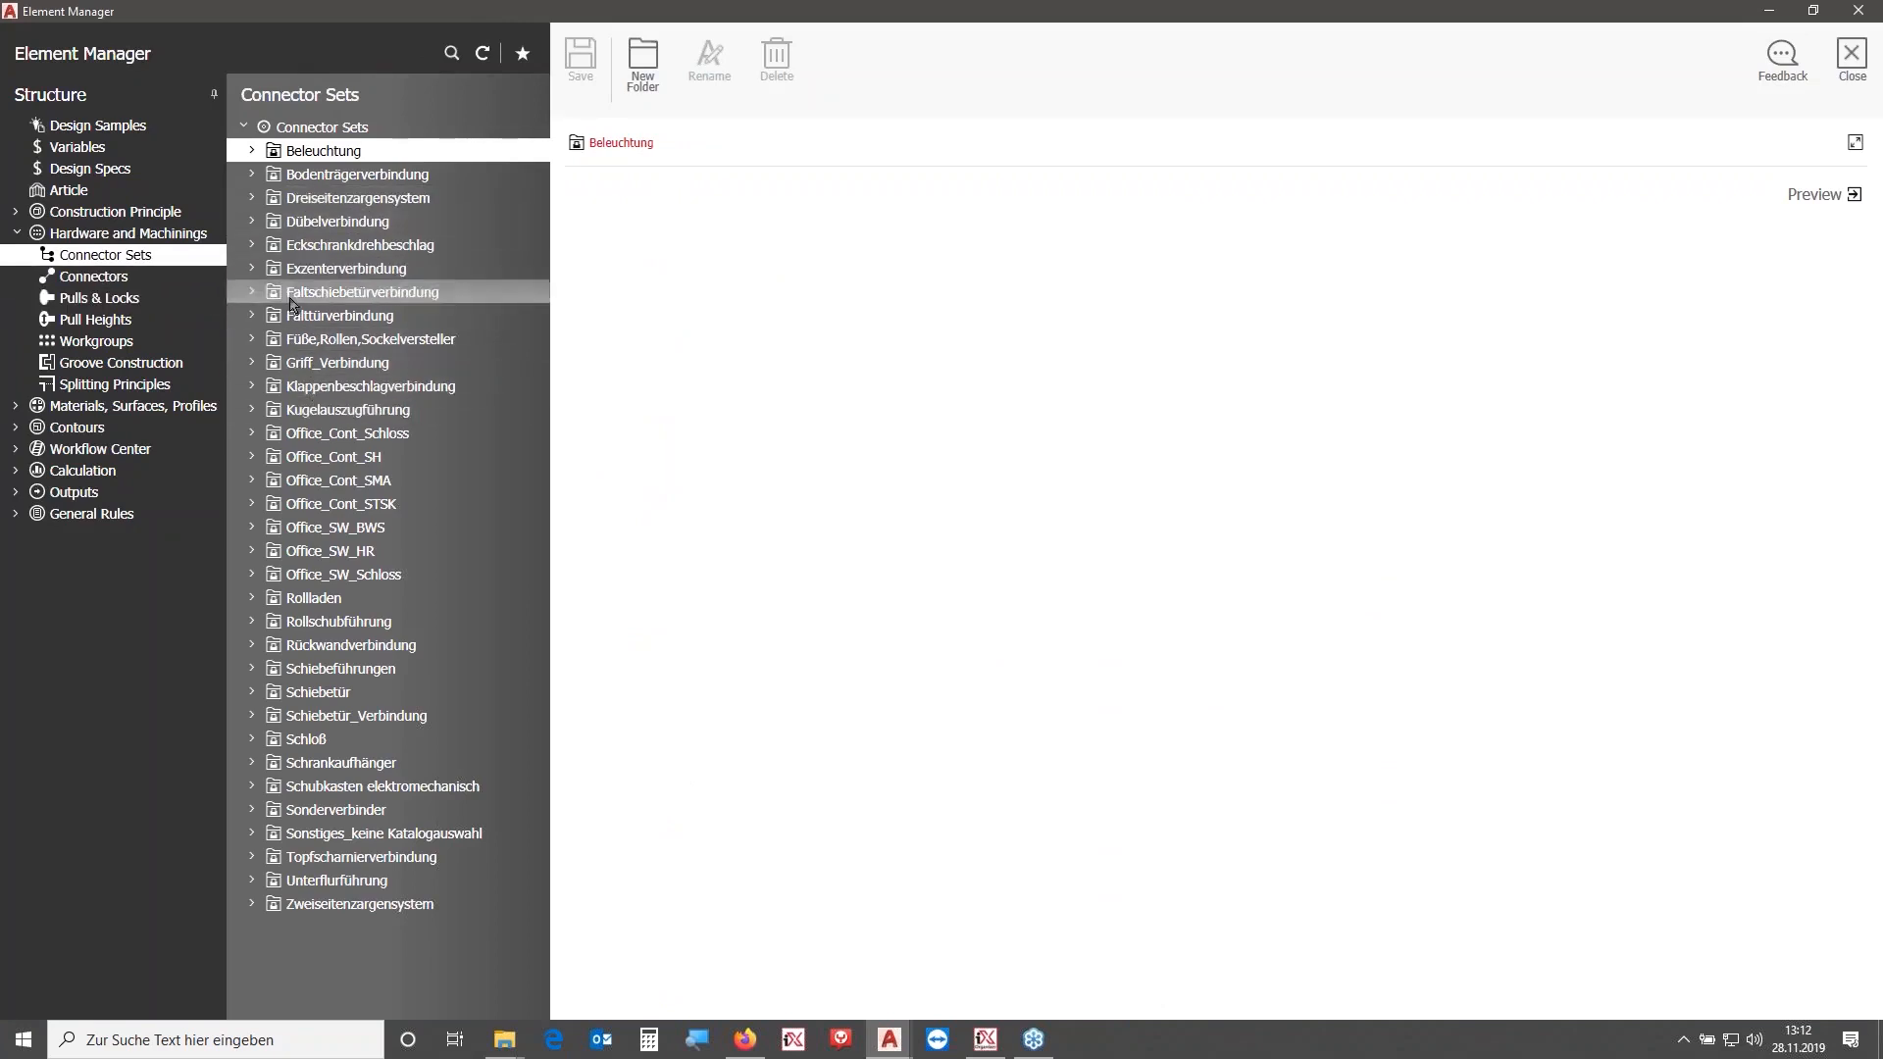
pyautogui.click(293, 362)
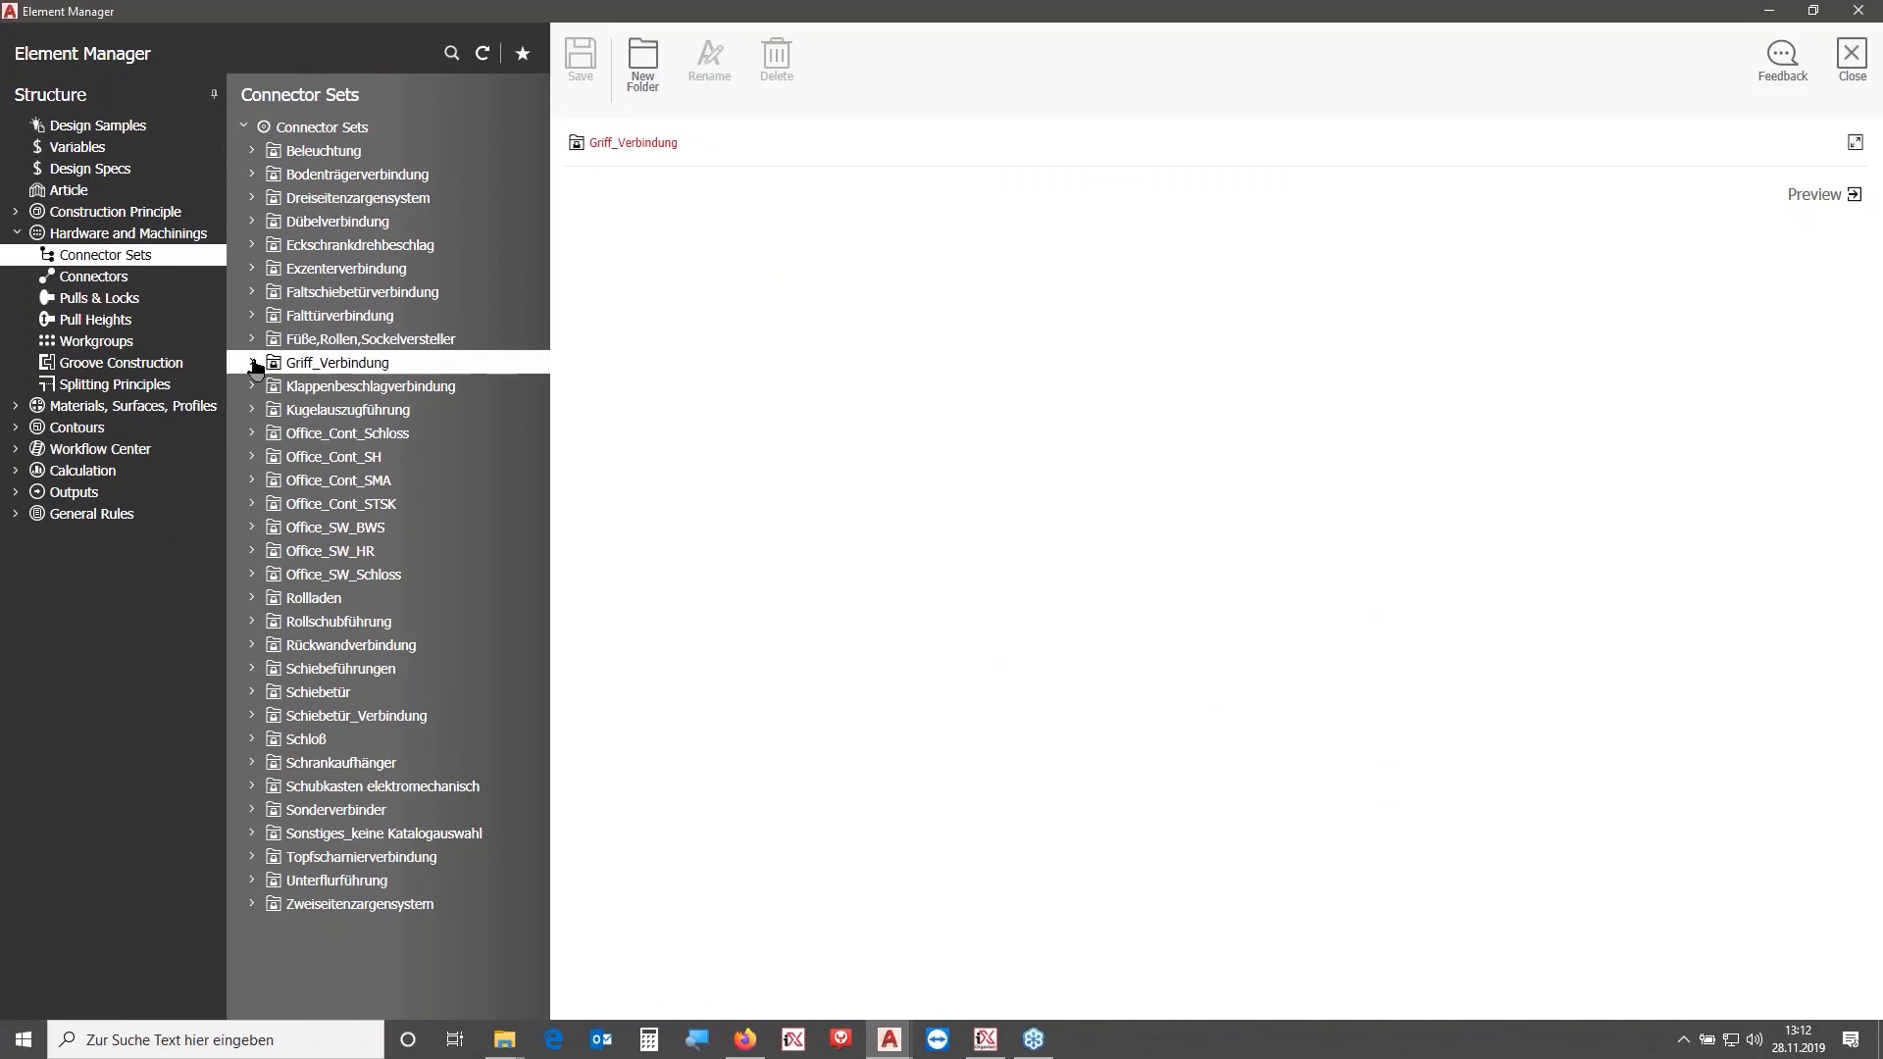
pyautogui.click(252, 362)
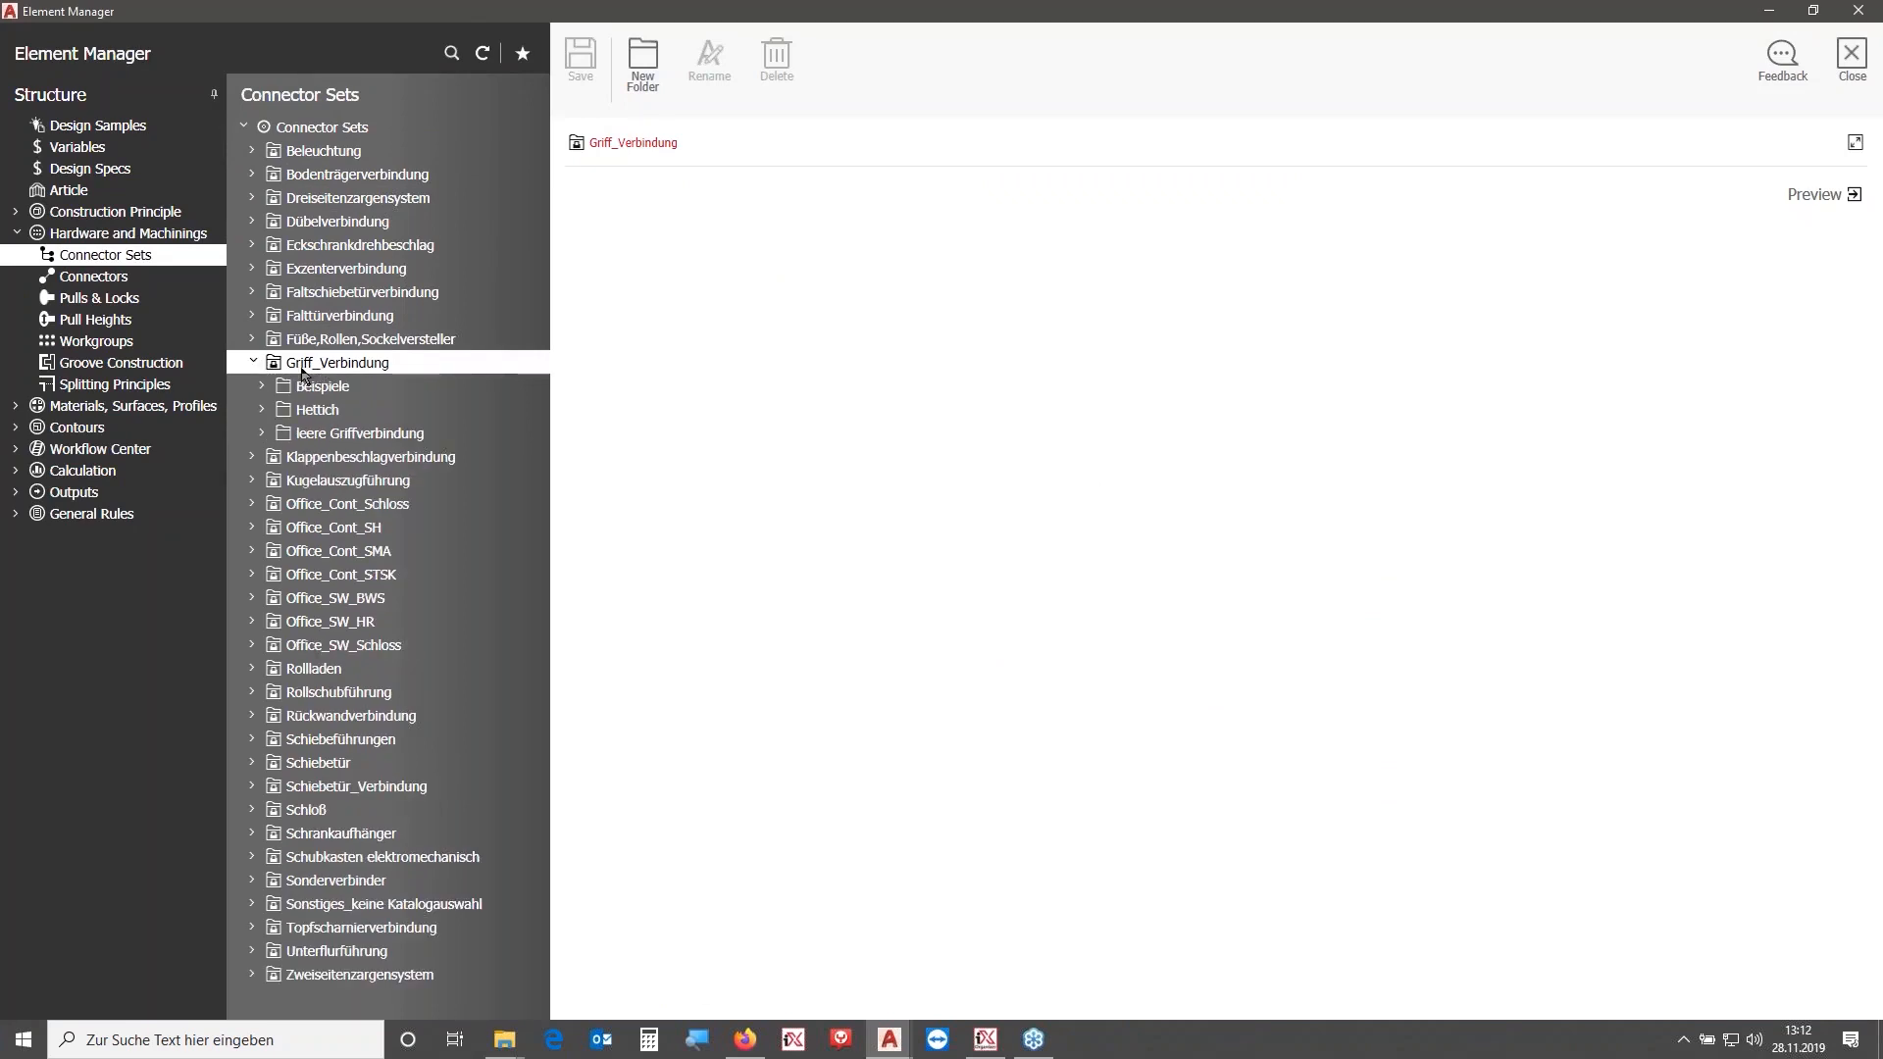
pyautogui.rightClick(339, 374)
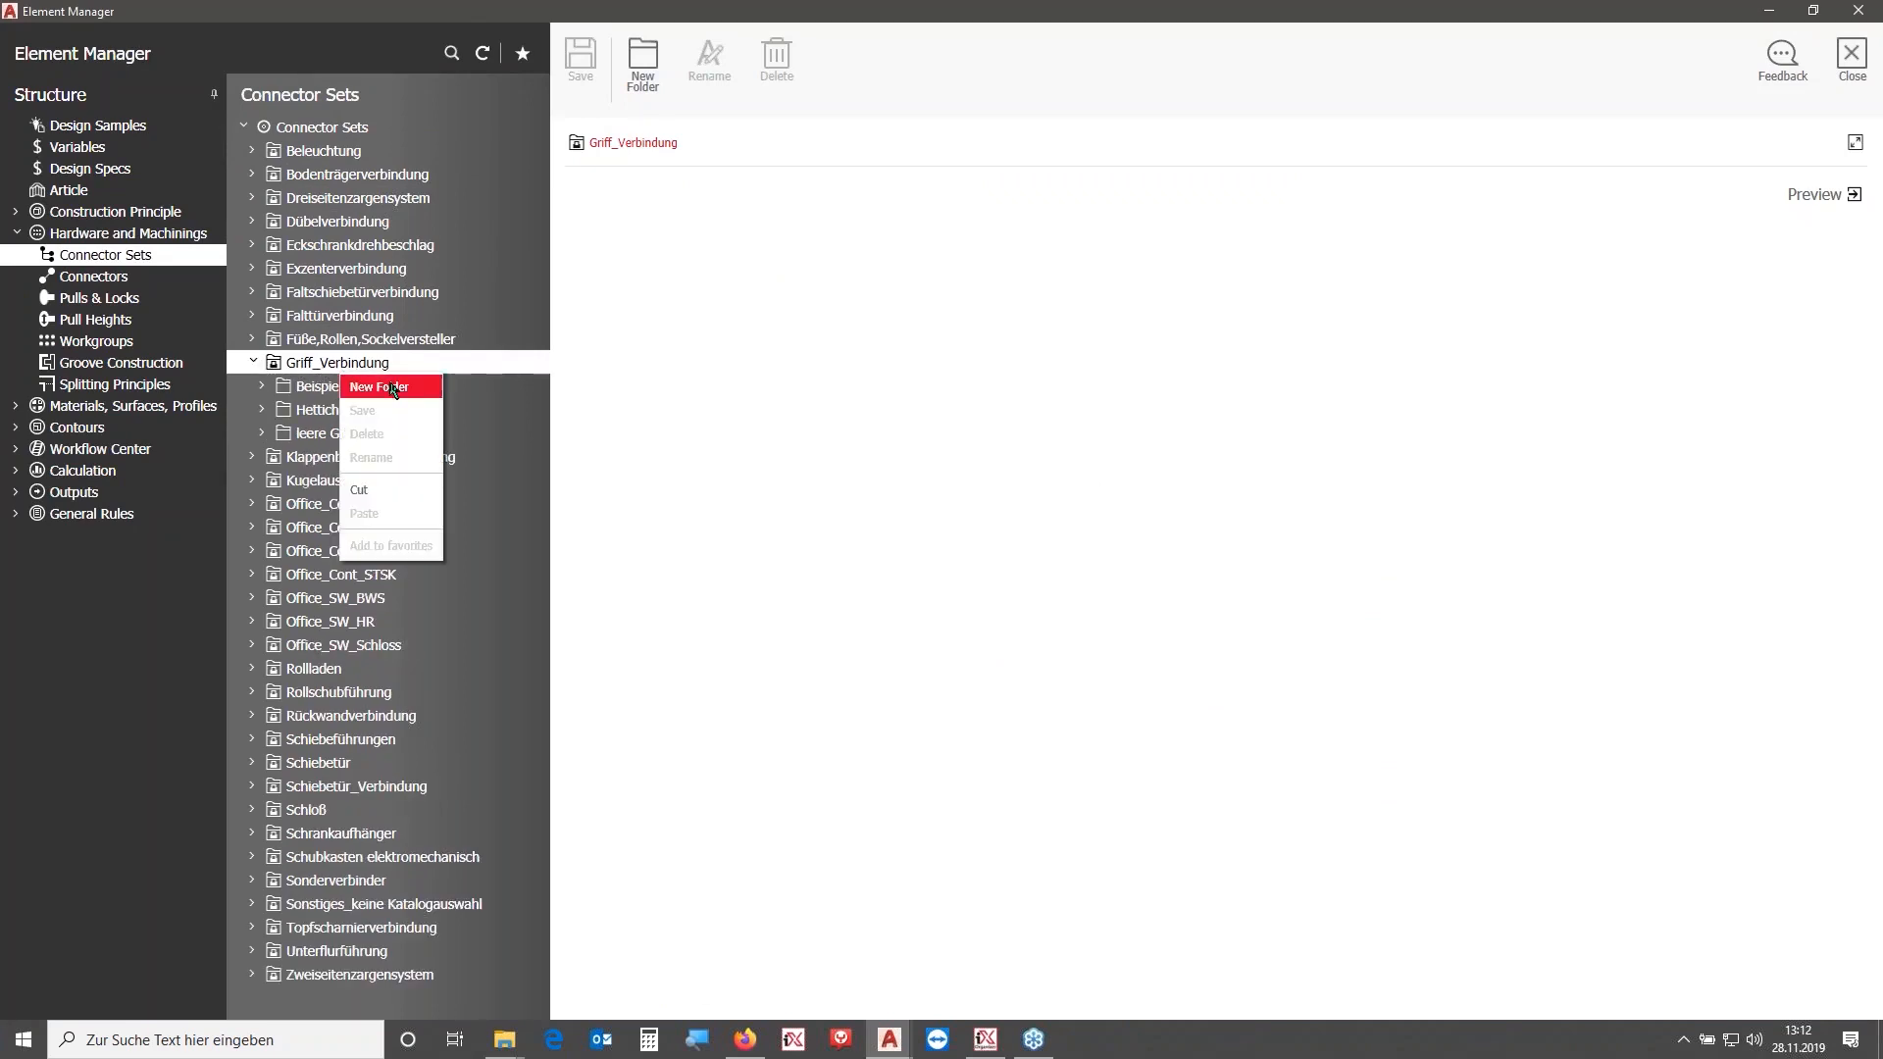
pyautogui.click(393, 388)
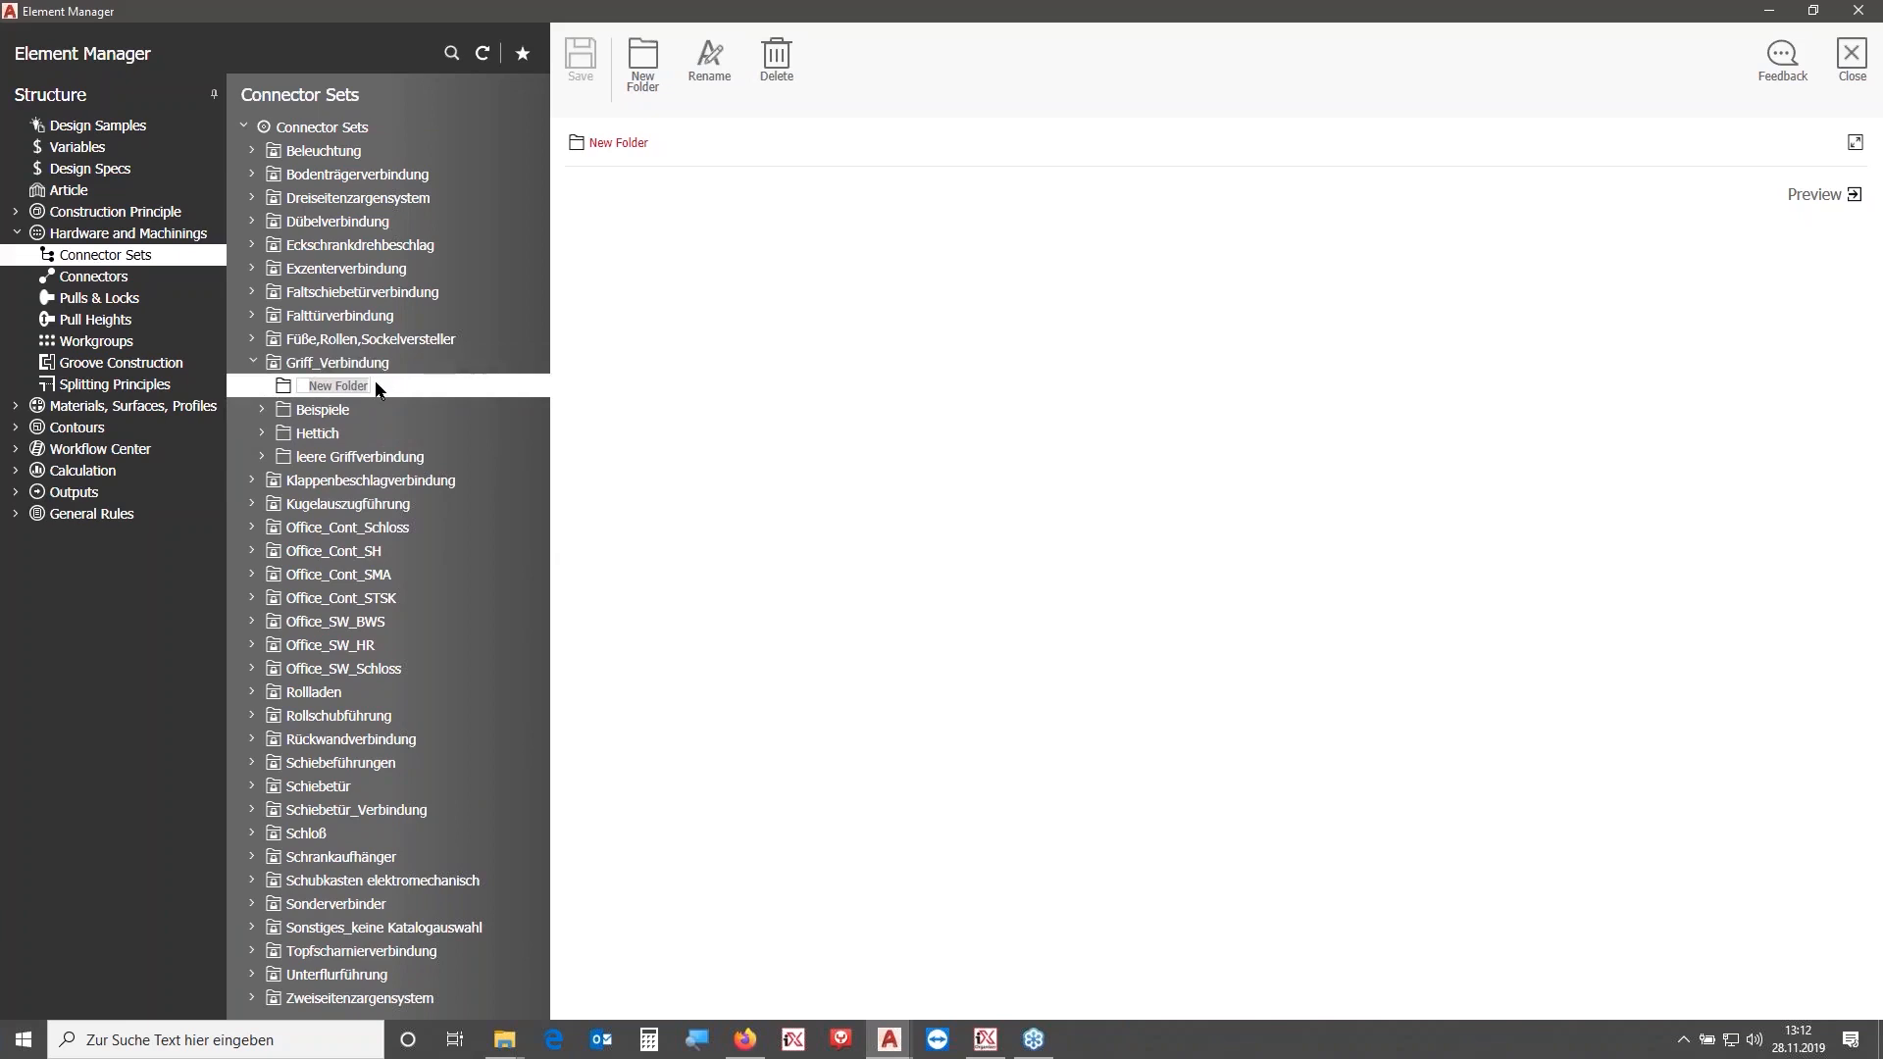
pyautogui.write('OA')
pyautogui.press('Return')
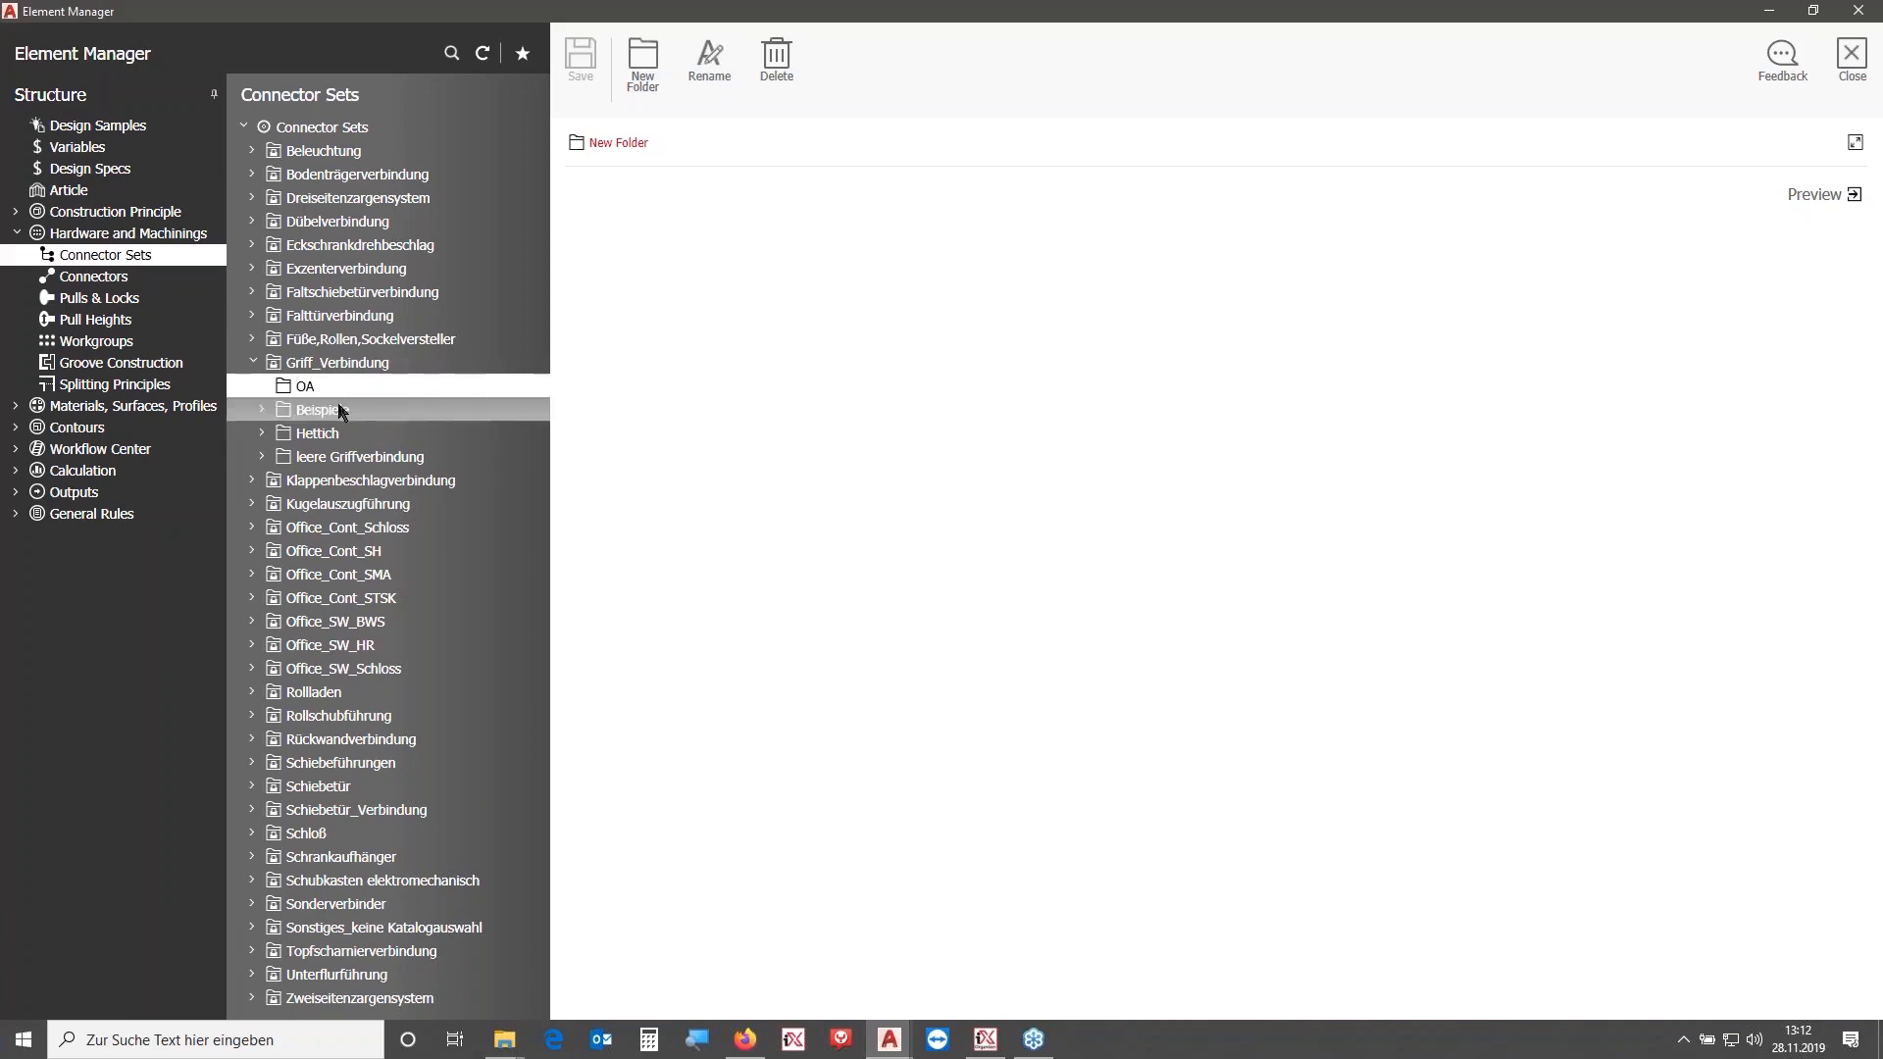
# - Copy the i_Drückergarnitur_VAR example set under the name OA_HF_Handle_11029901 and move it into the OA folder
pyautogui.click(261, 410)
pyautogui.click(273, 433)
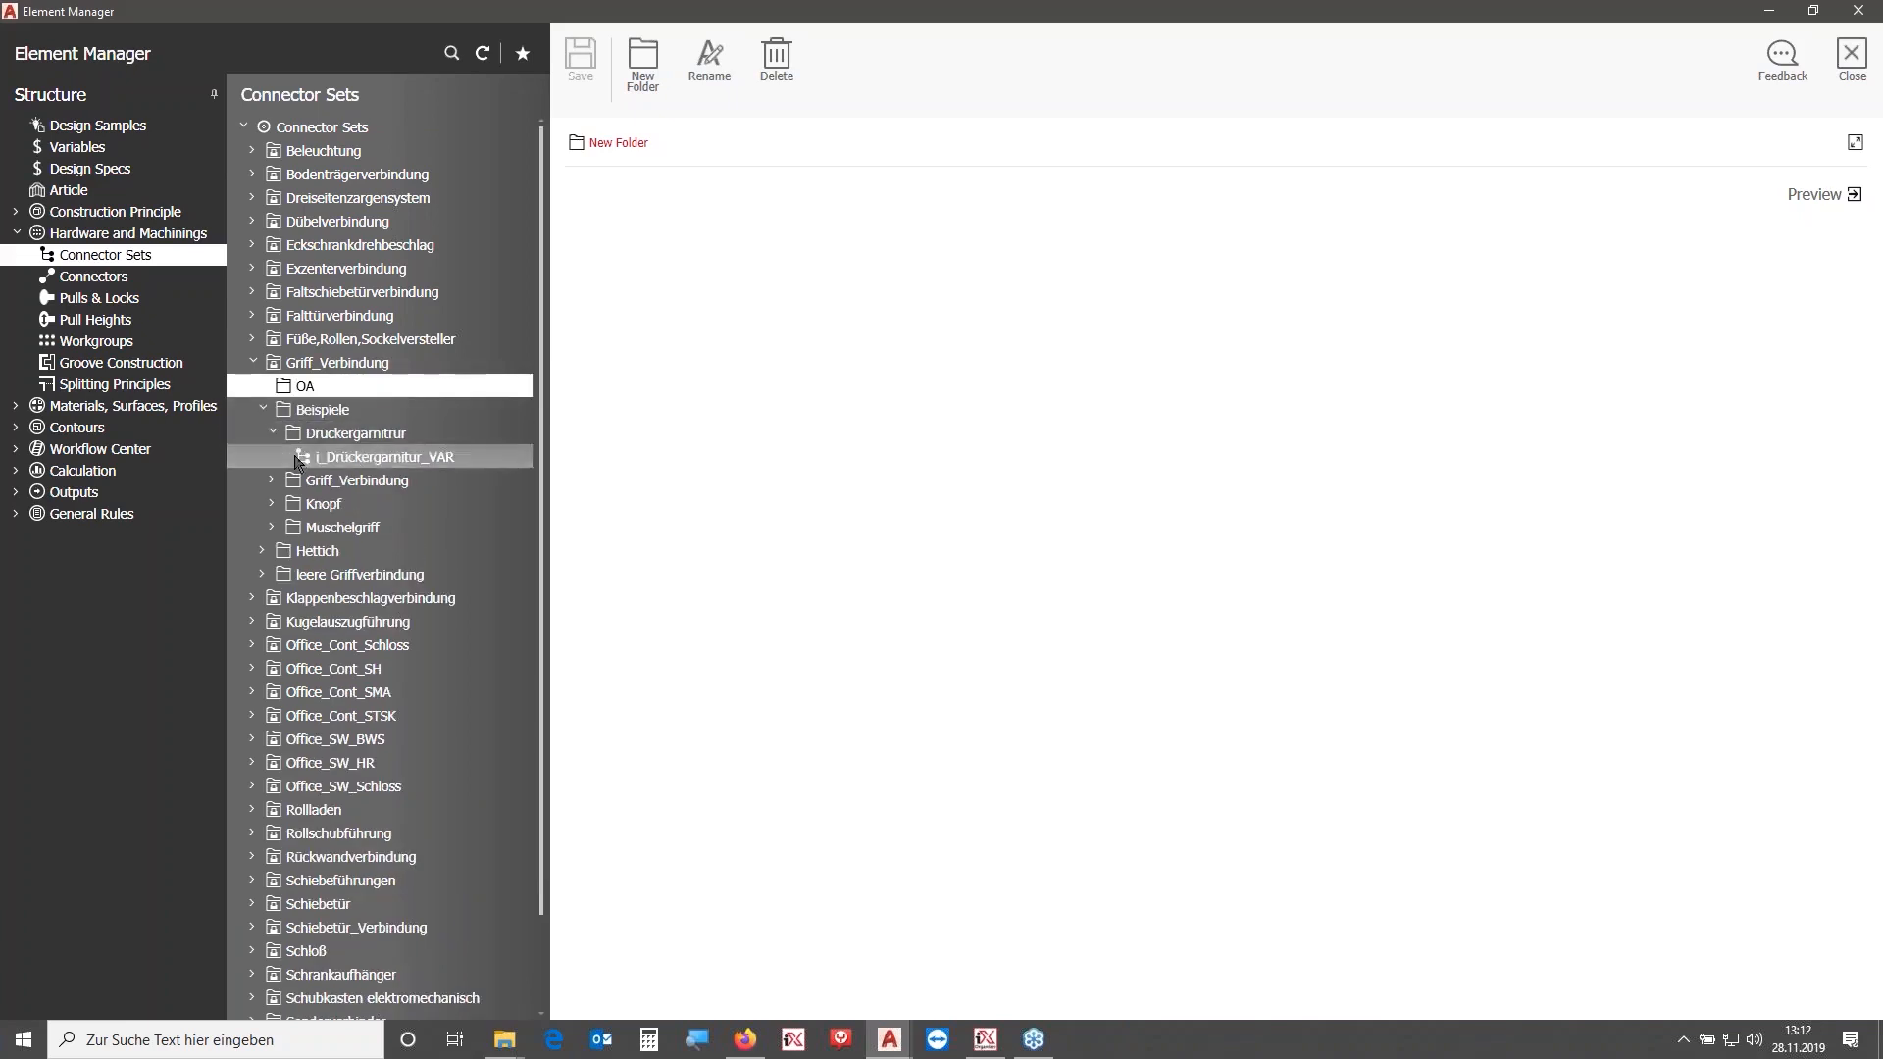
pyautogui.click(373, 457)
pyautogui.click(807, 189)
pyautogui.hotkey('ctrl', 'a')
pyautogui.hotkey('ctrl', 'v')
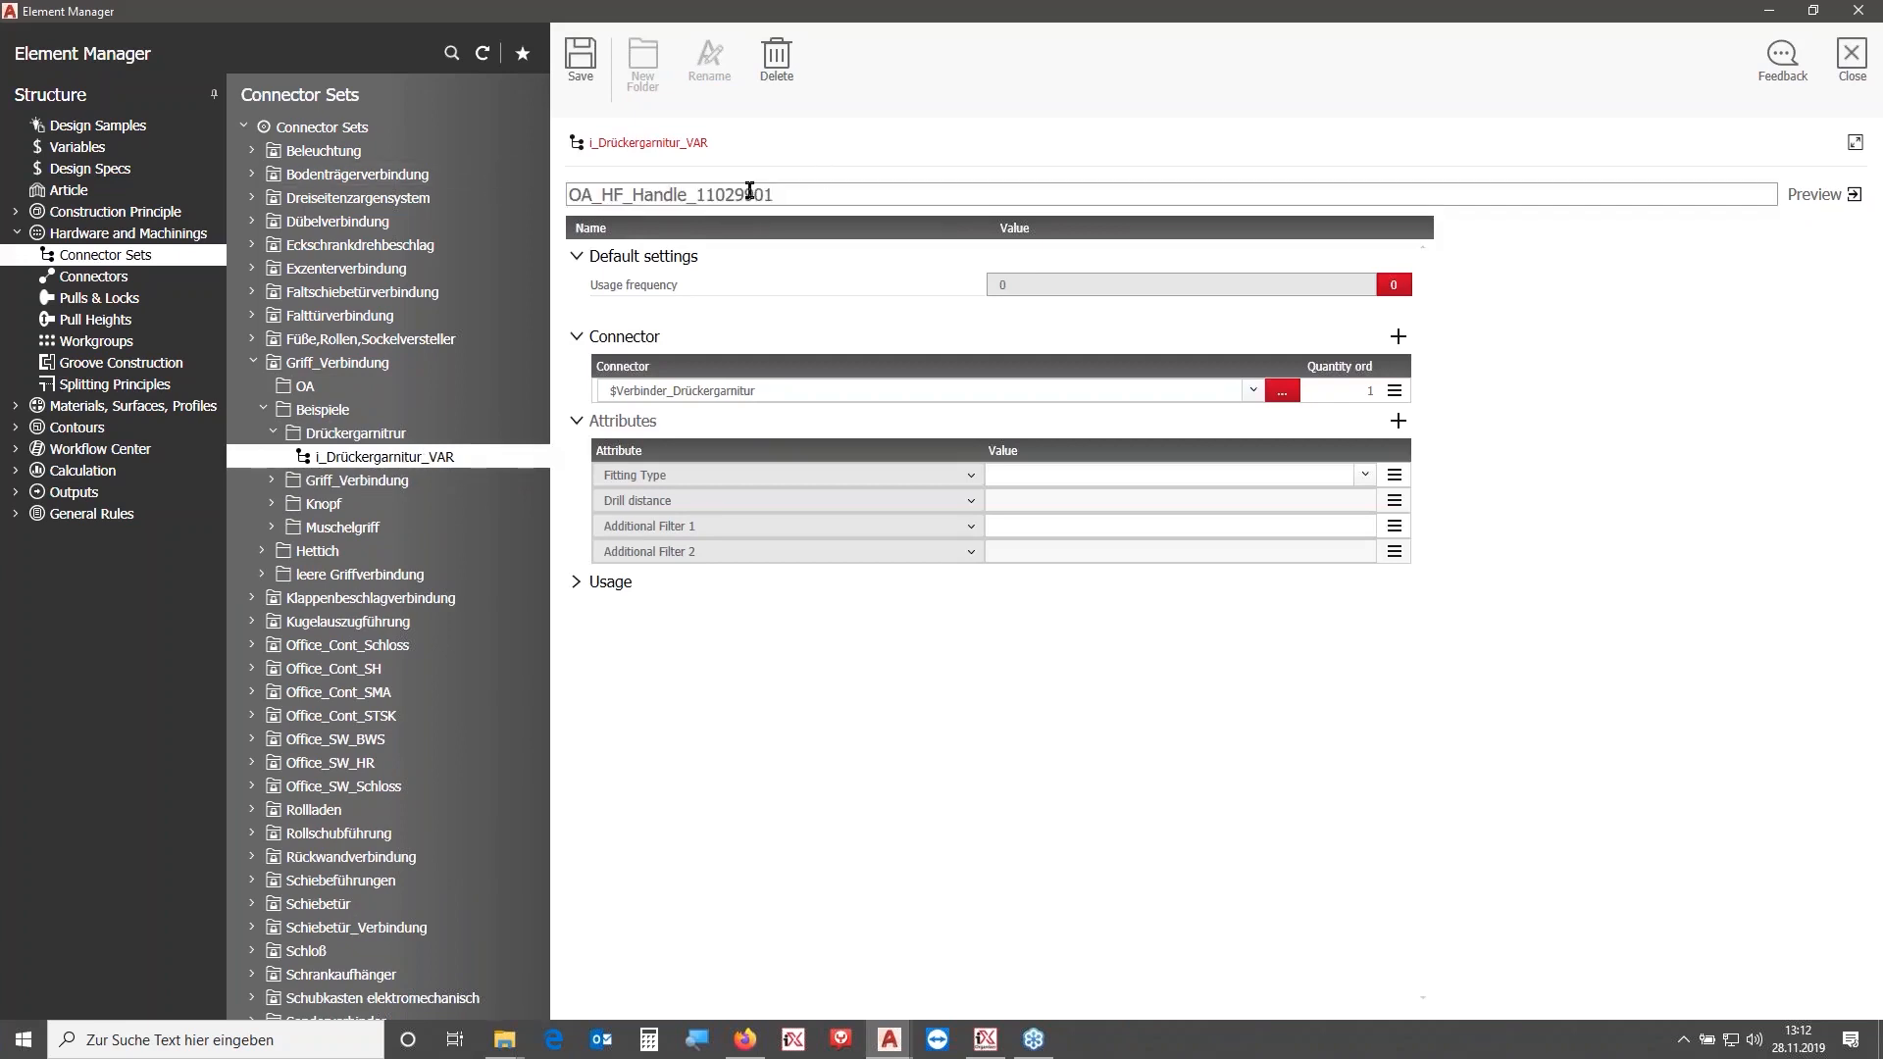
pyautogui.press('Return')
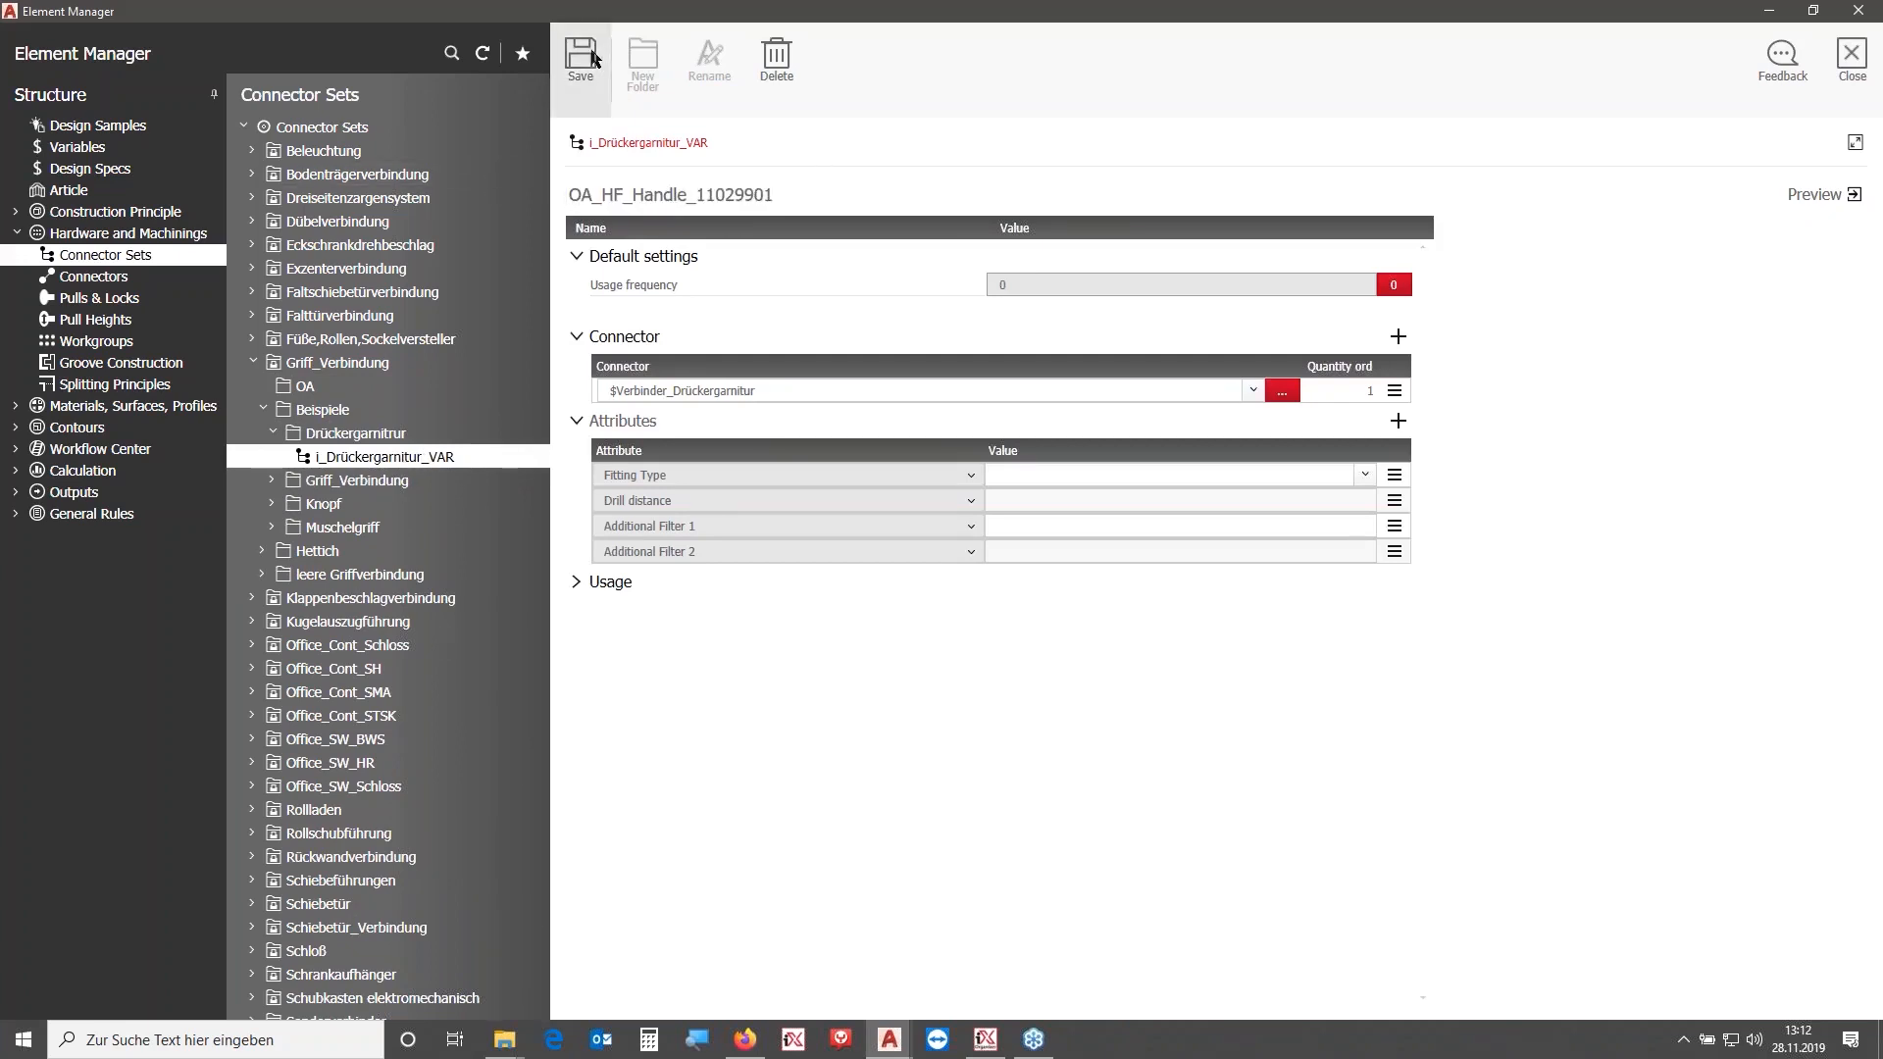
pyautogui.moveTo(378, 351); pyautogui.dragTo(334, 259)
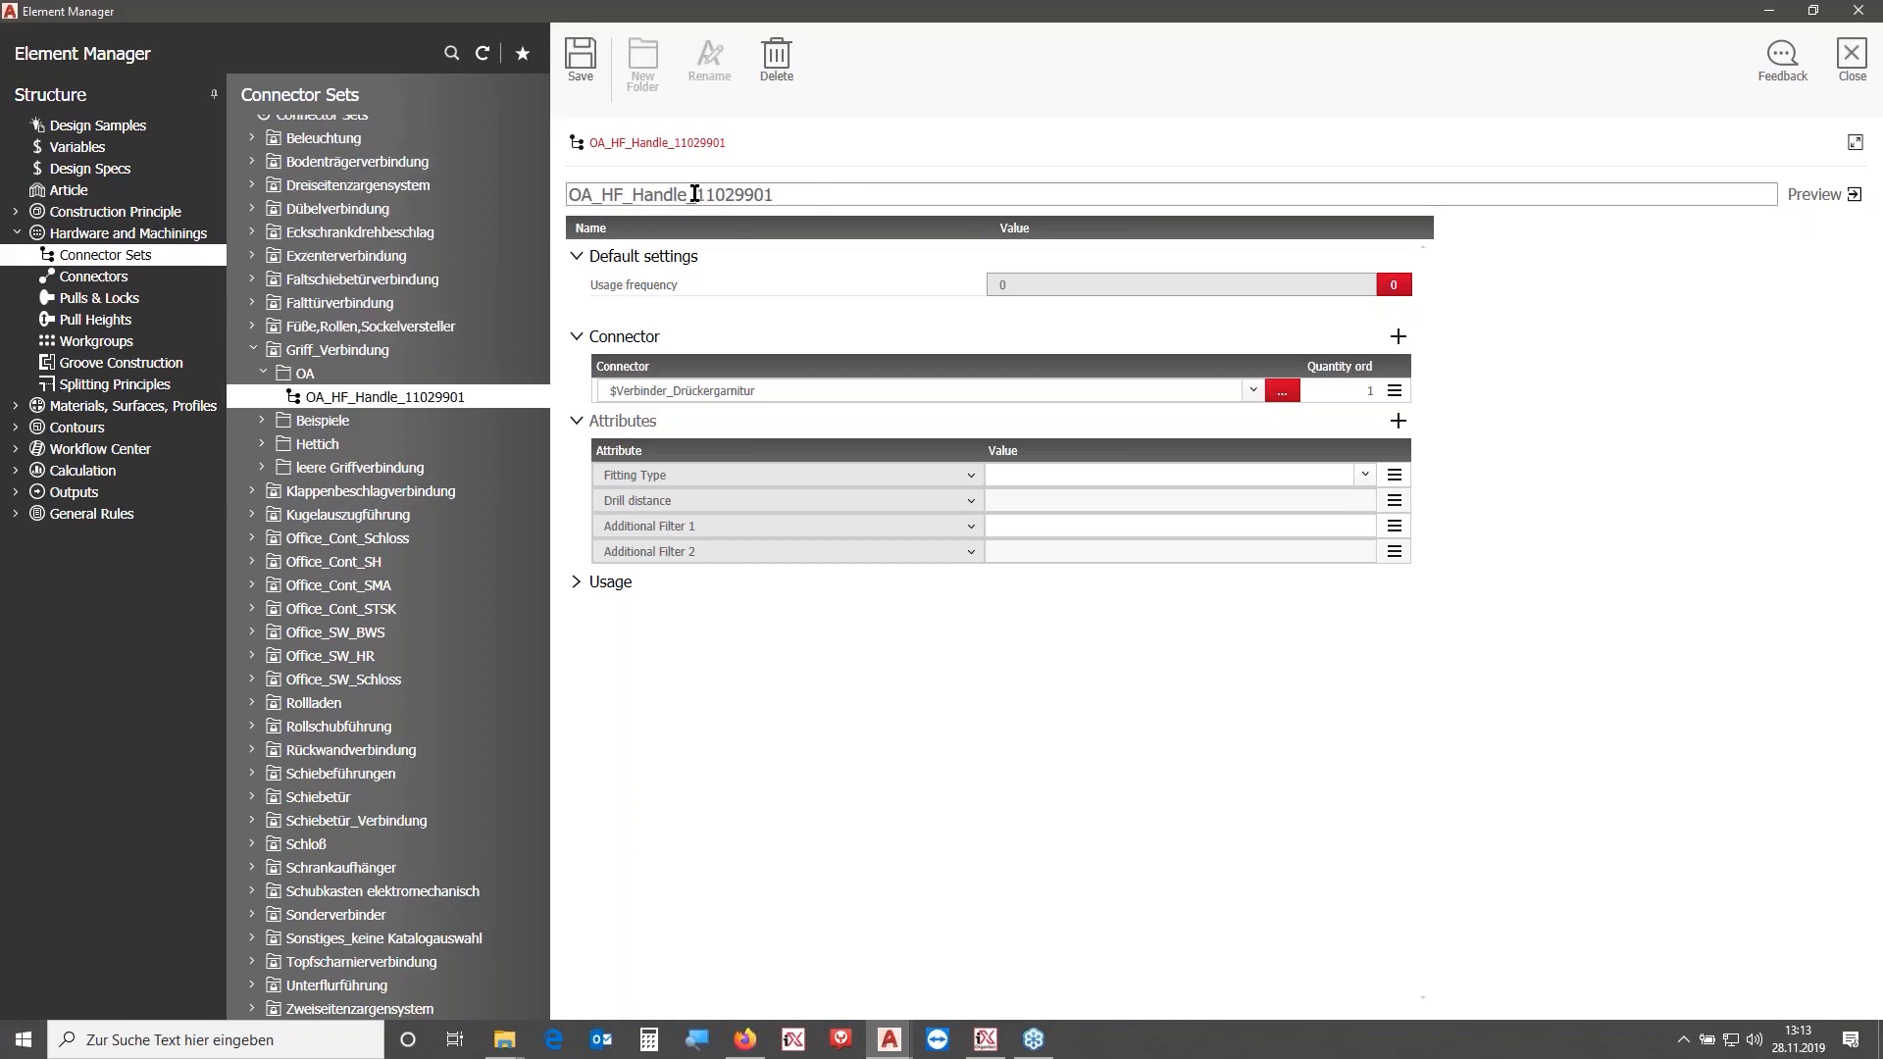
# - Save the set as OA_HF_Handle_128_11029901 and delete the OA_HF_Handle_11029901 set
pyautogui.write('_128')
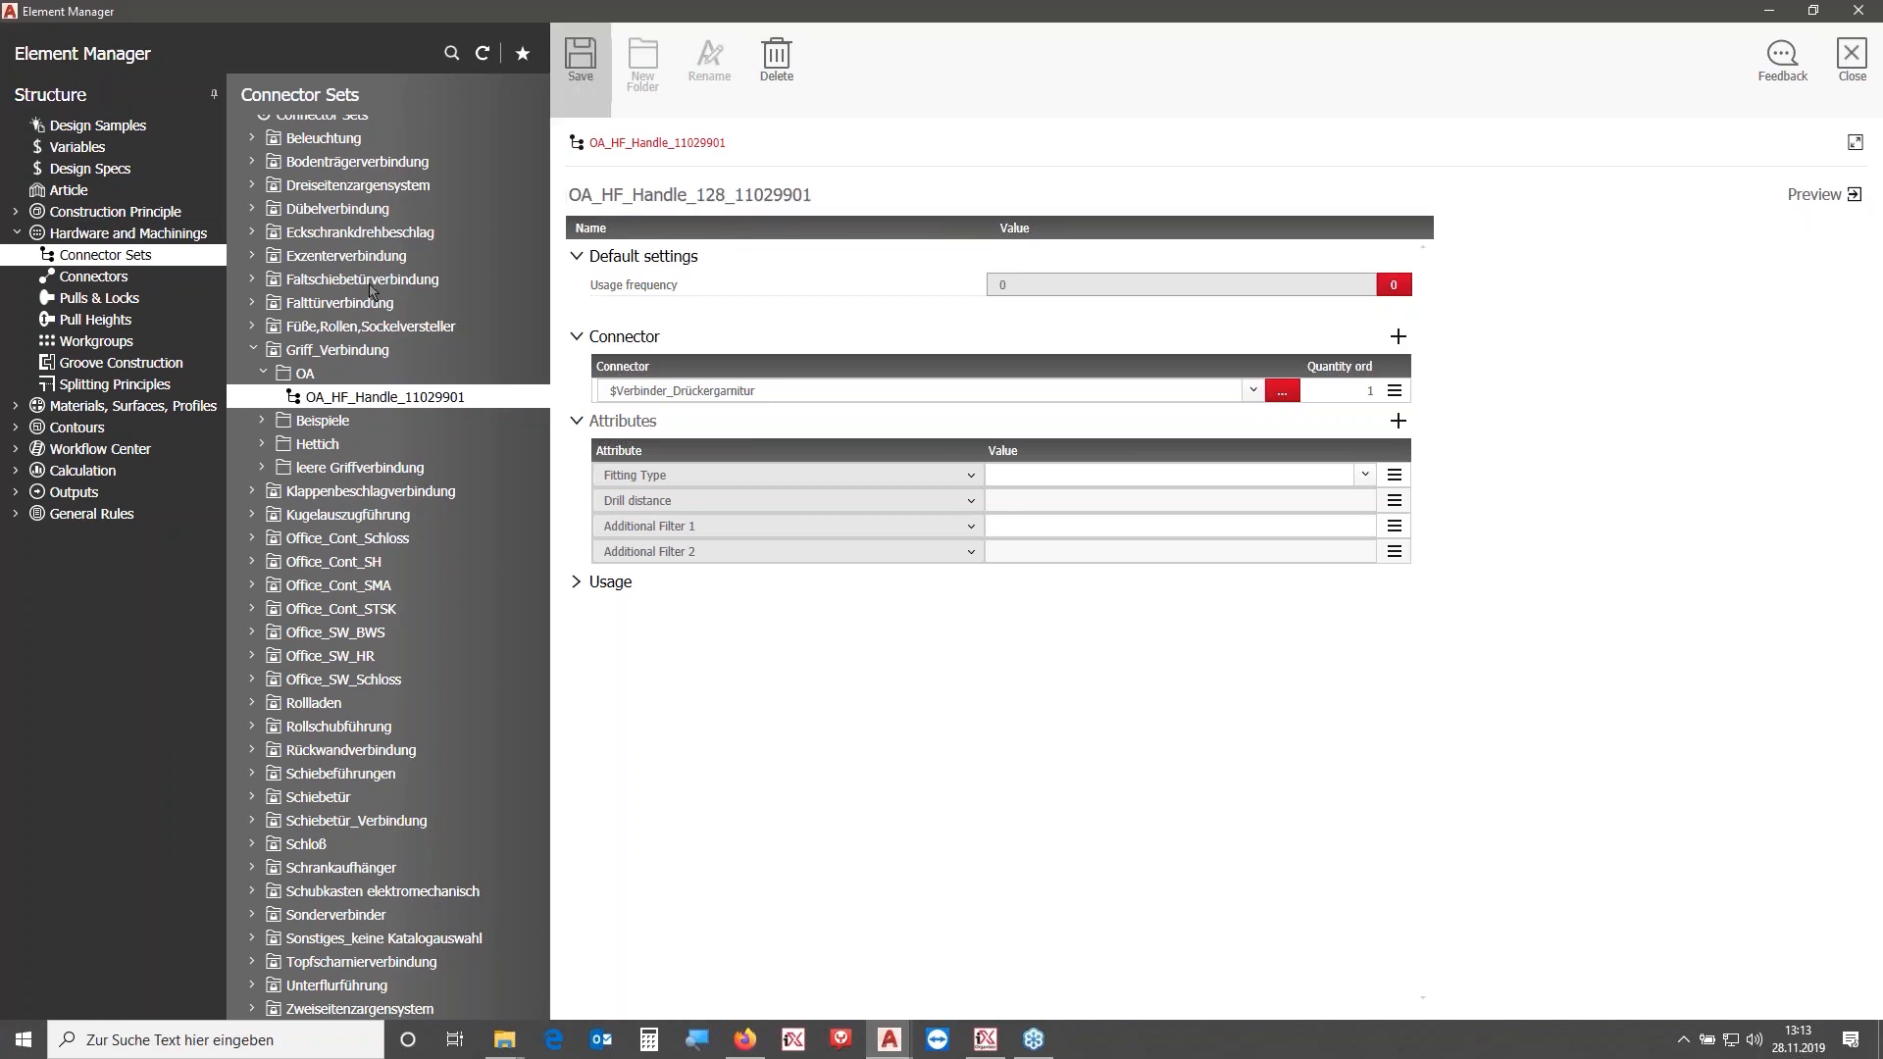
pyautogui.click(776, 59)
pyautogui.click(1052, 551)
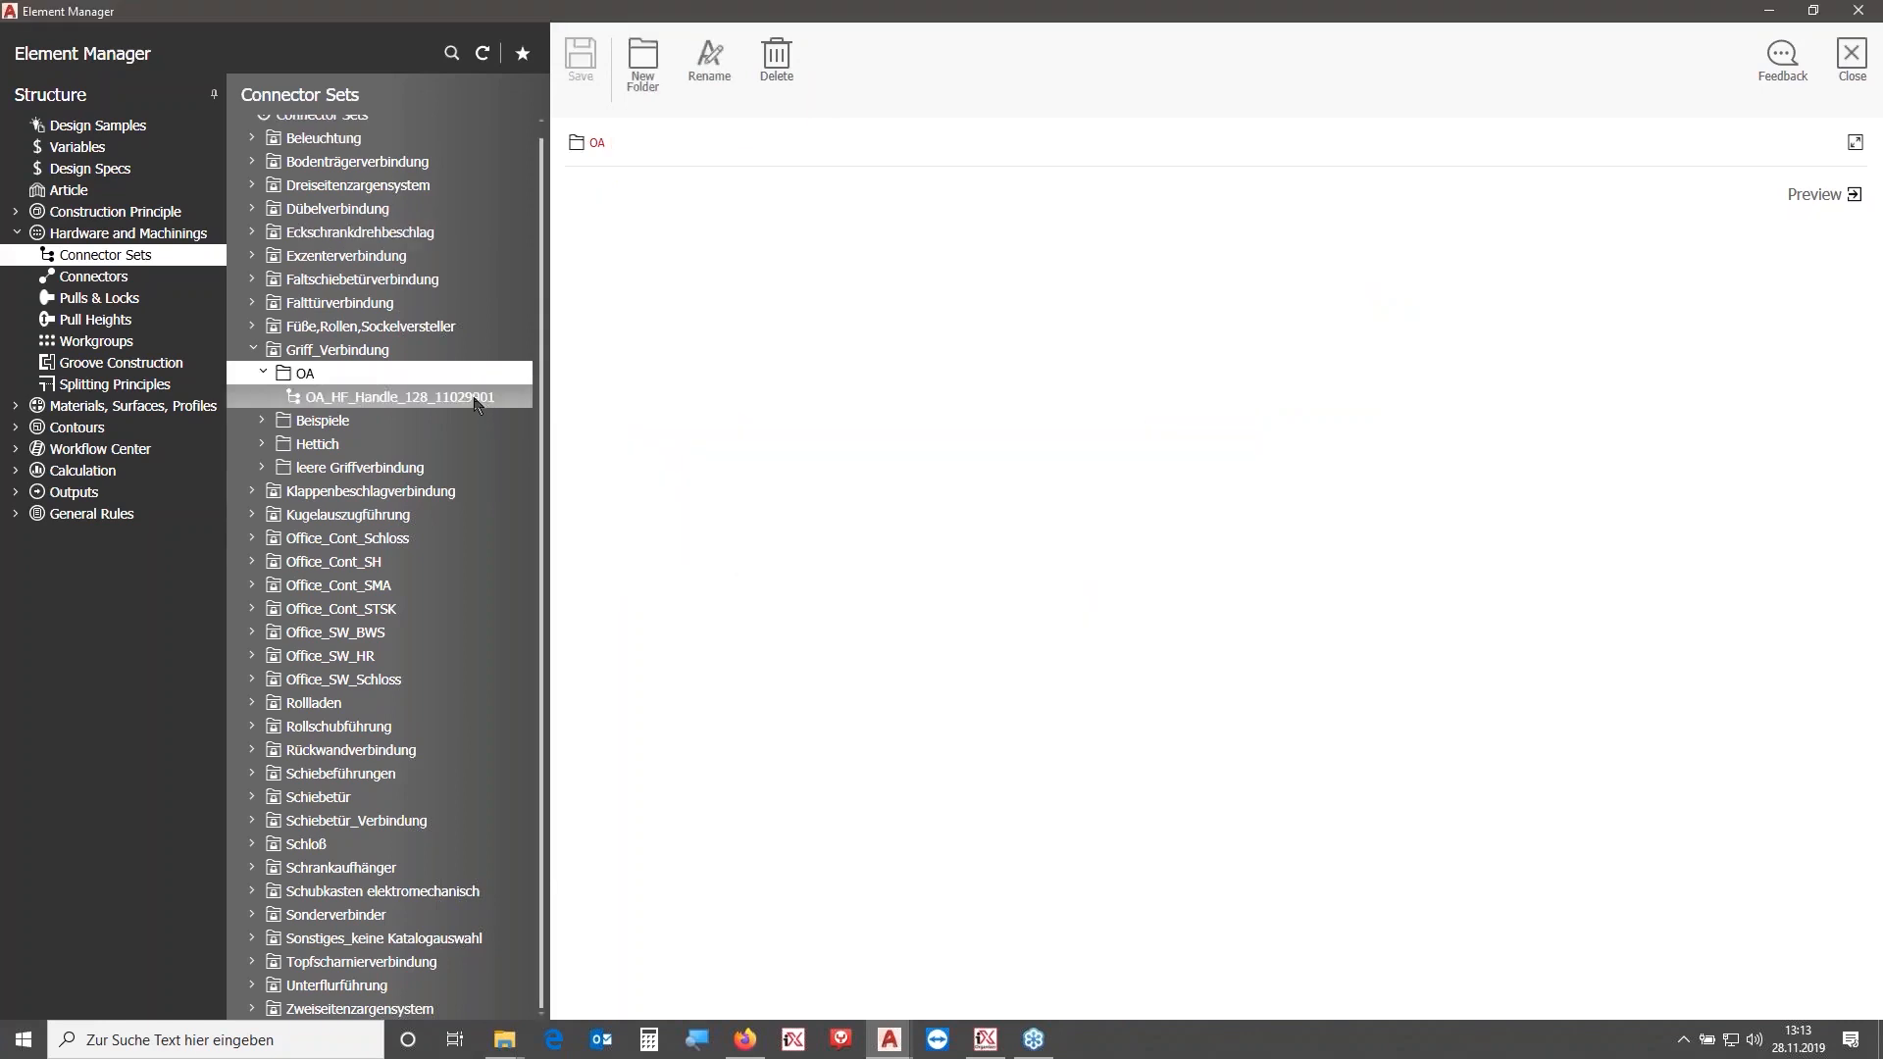
# - Open the OA_HF_Handle_128_11029901 set, paste OA_HF_Handle_11029901 as its connector and save
pyautogui.click(809, 394)
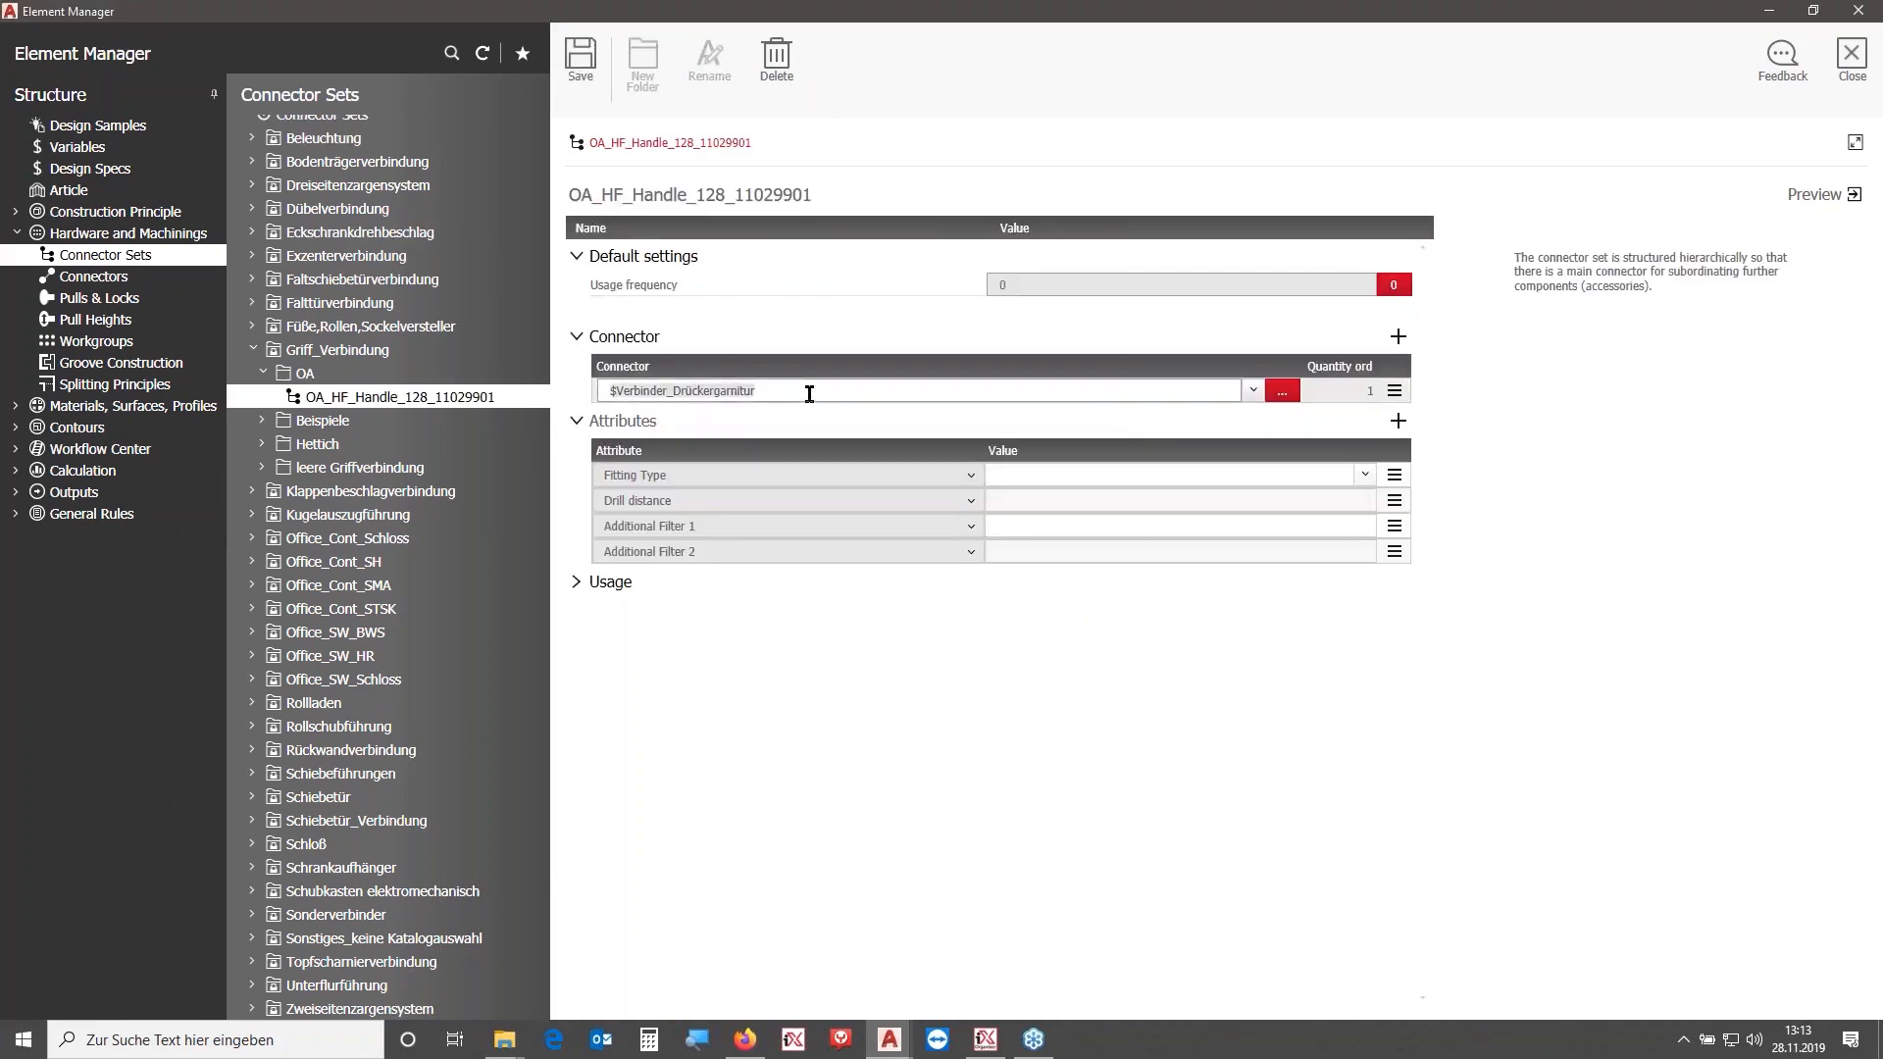
pyautogui.hotkey('ctrl', 'v')
pyautogui.click(592, 59)
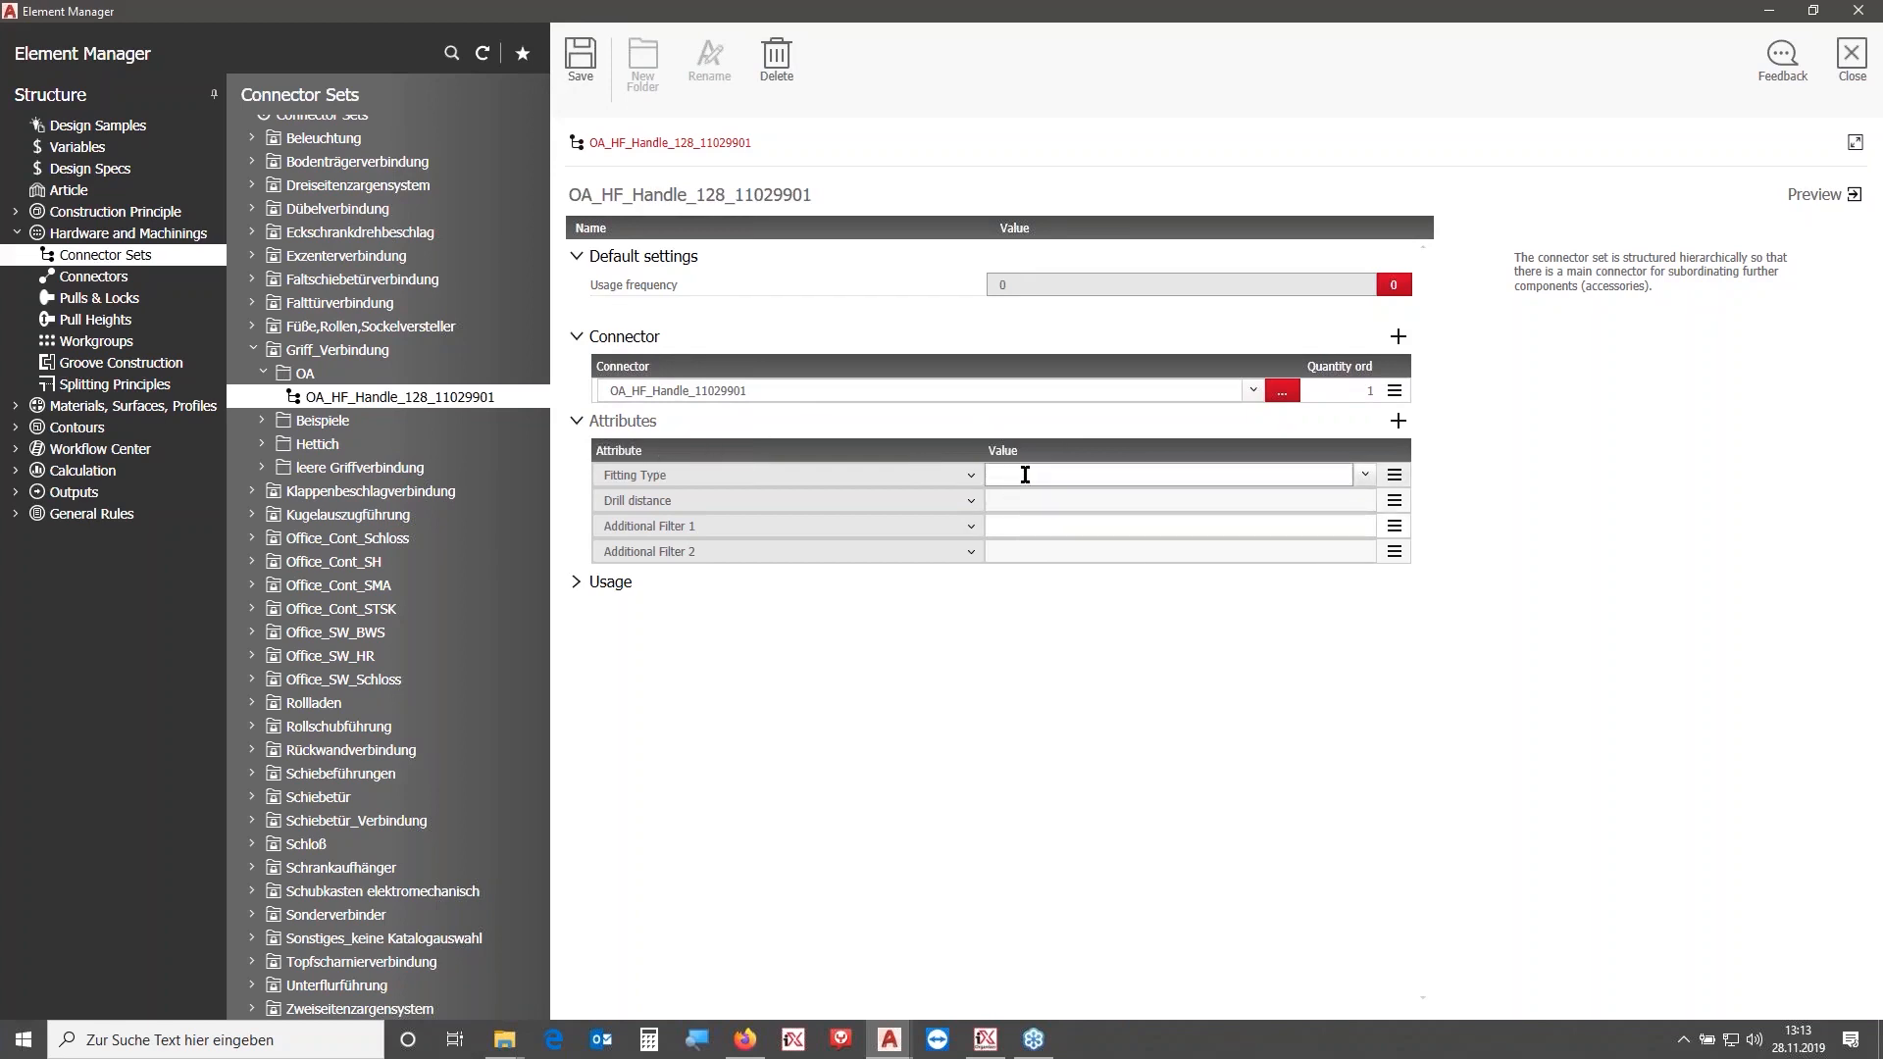
# - Set the set's attributes: Fitting Type Handle, Drill distance 128, Additional Filter 1 OA, then save
pyautogui.click(1369, 476)
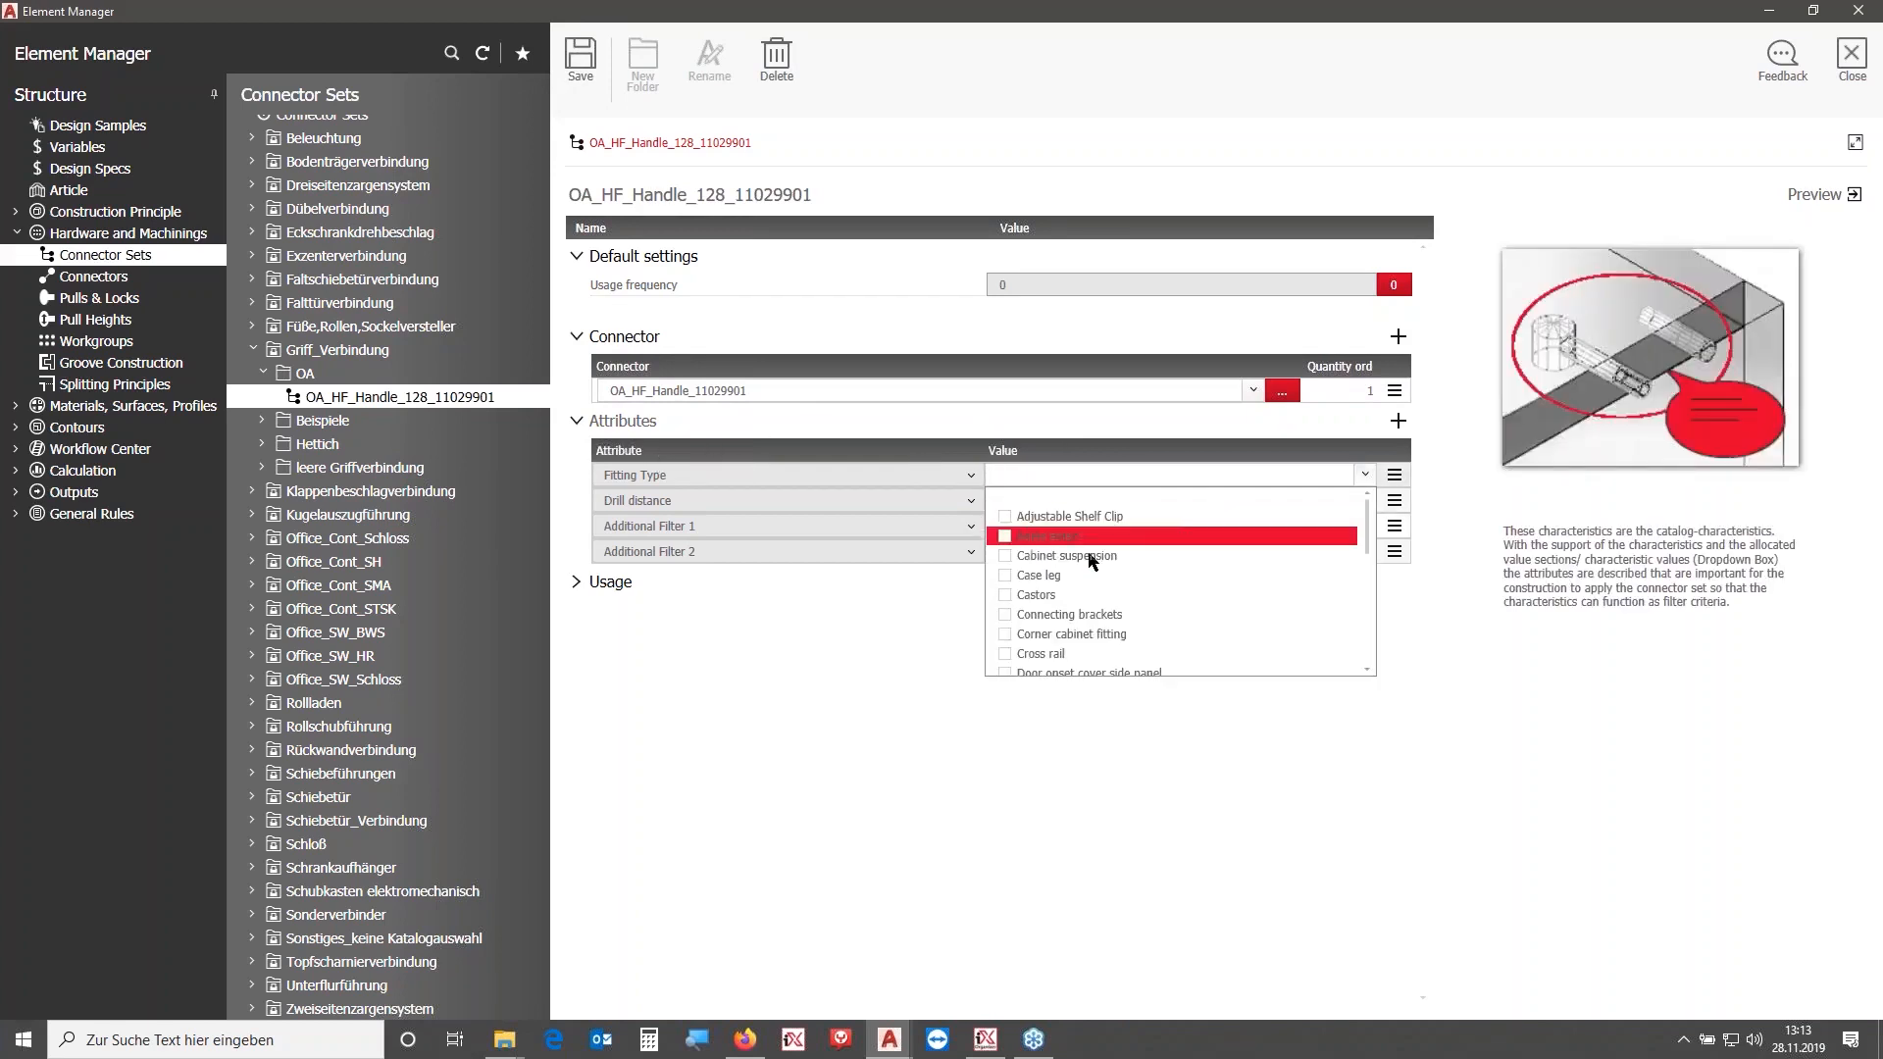
pyautogui.scroll(-3, 1105, 600)
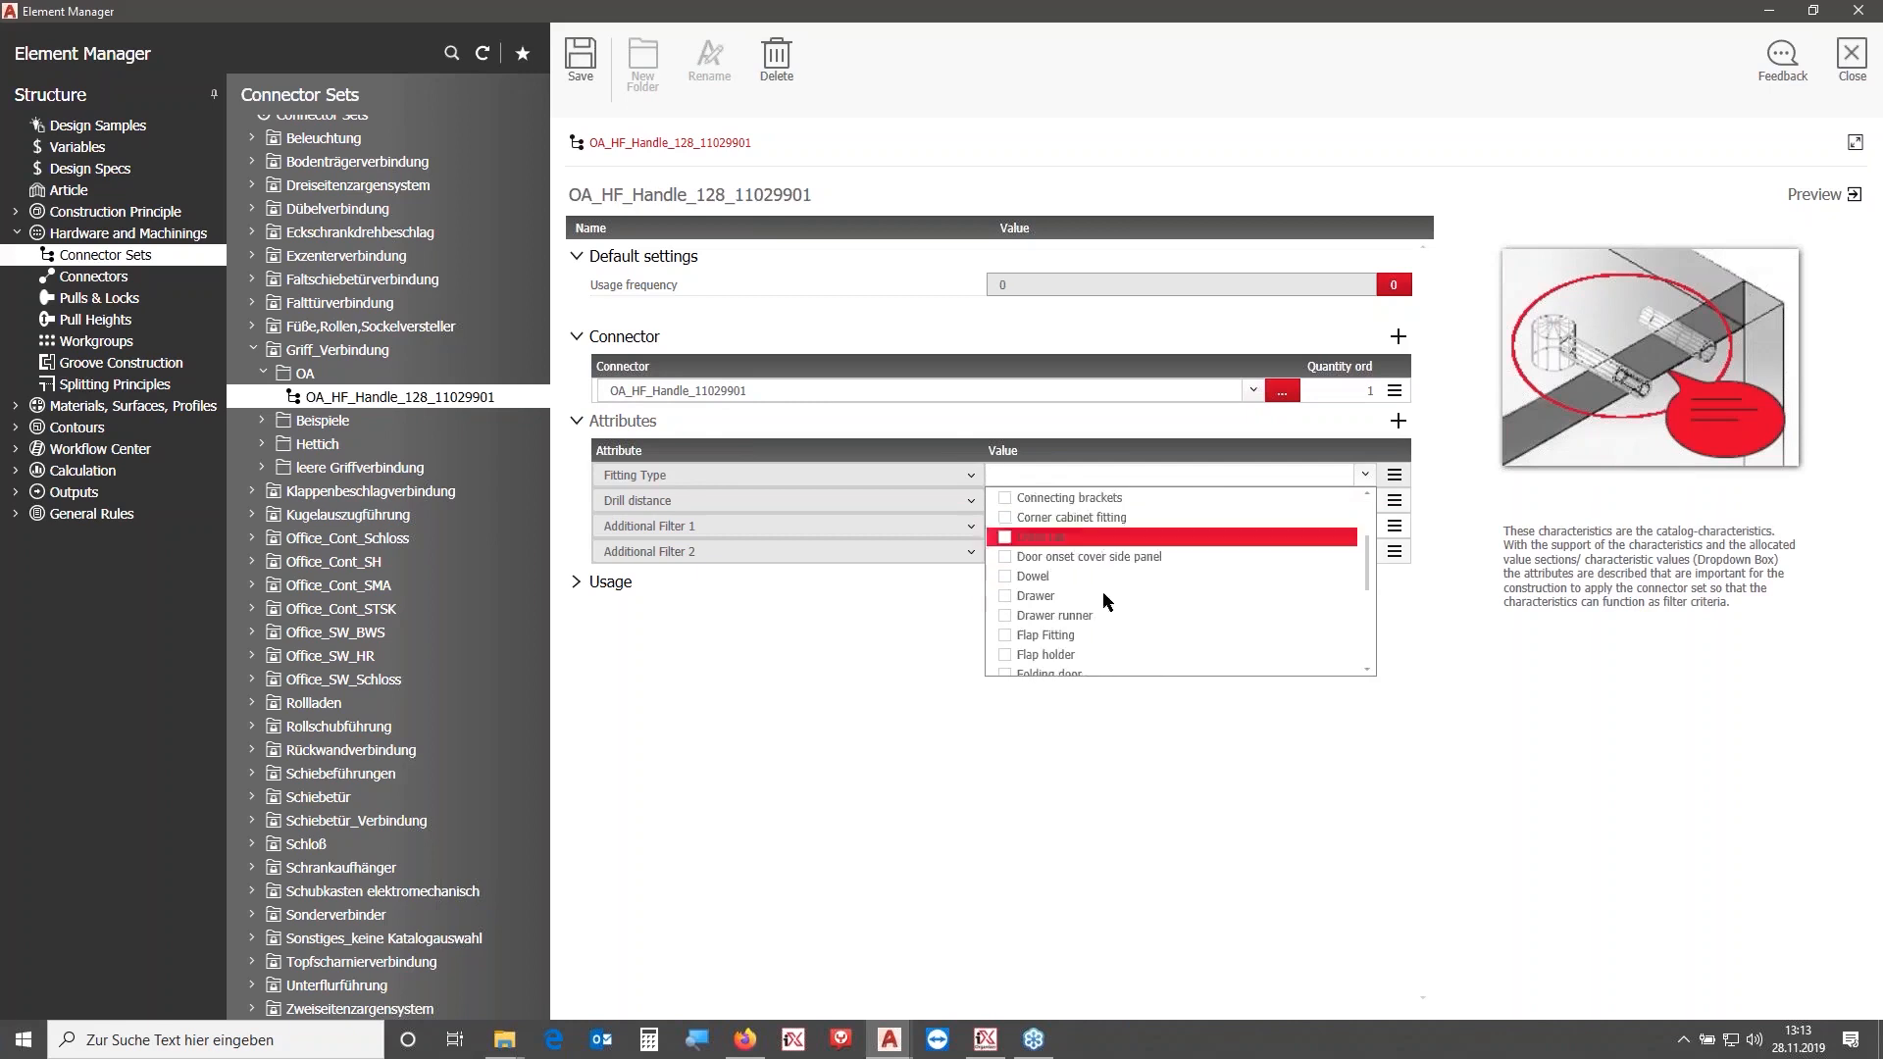
pyautogui.scroll(-1, 1069, 603)
pyautogui.click(1006, 598)
pyautogui.click(1487, 555)
pyautogui.click(1044, 499)
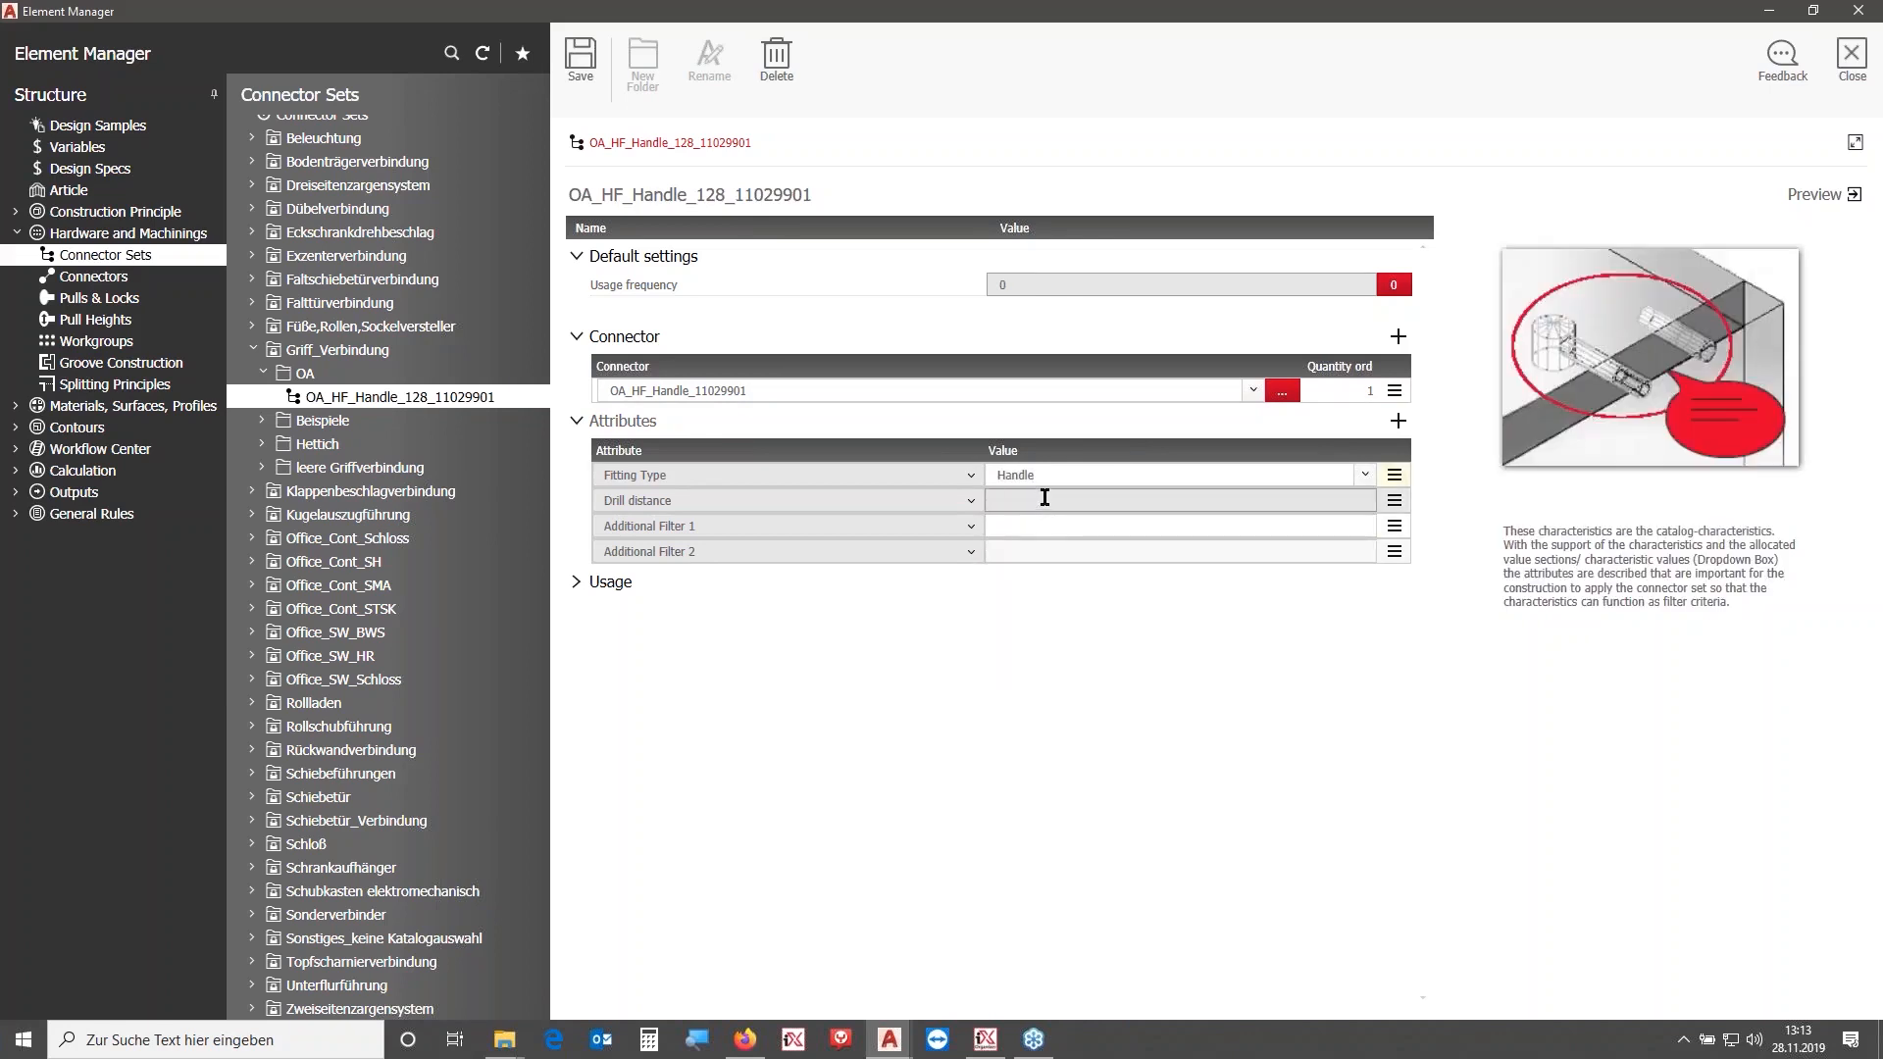
pyautogui.click(1042, 527)
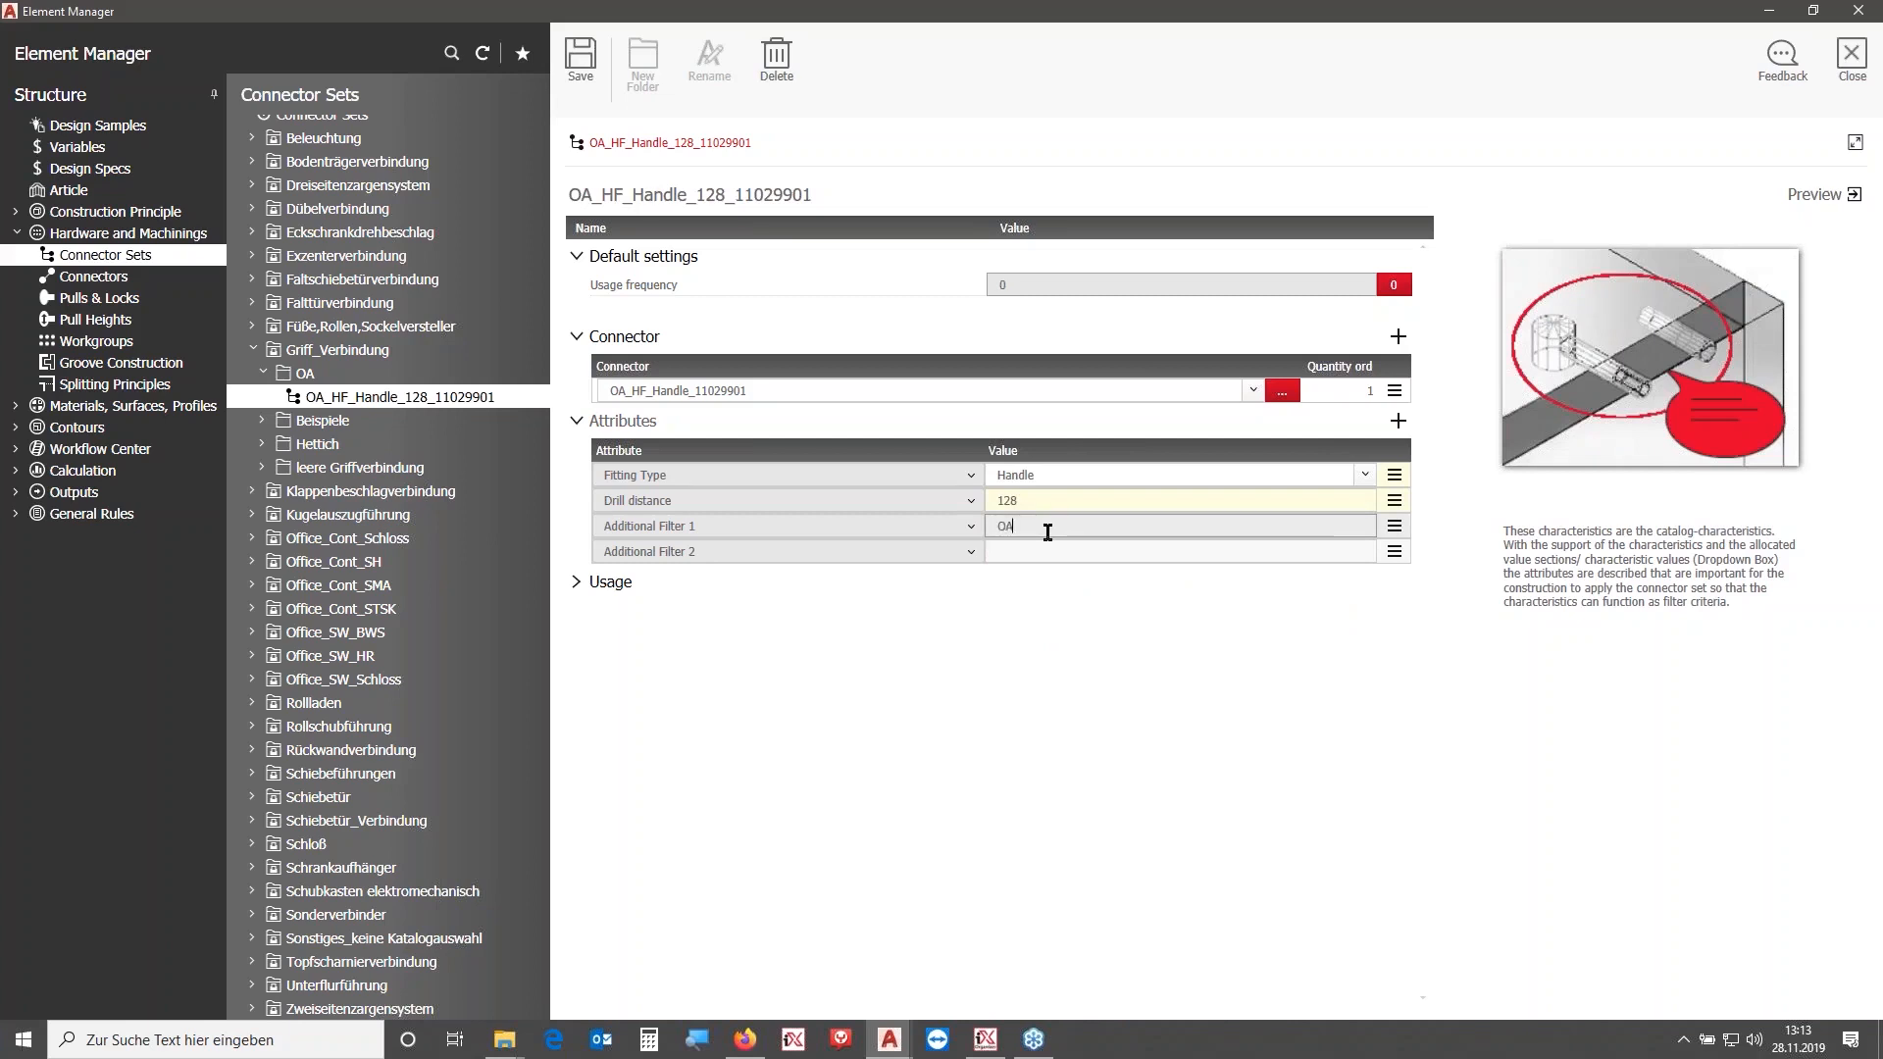
pyautogui.click(587, 70)
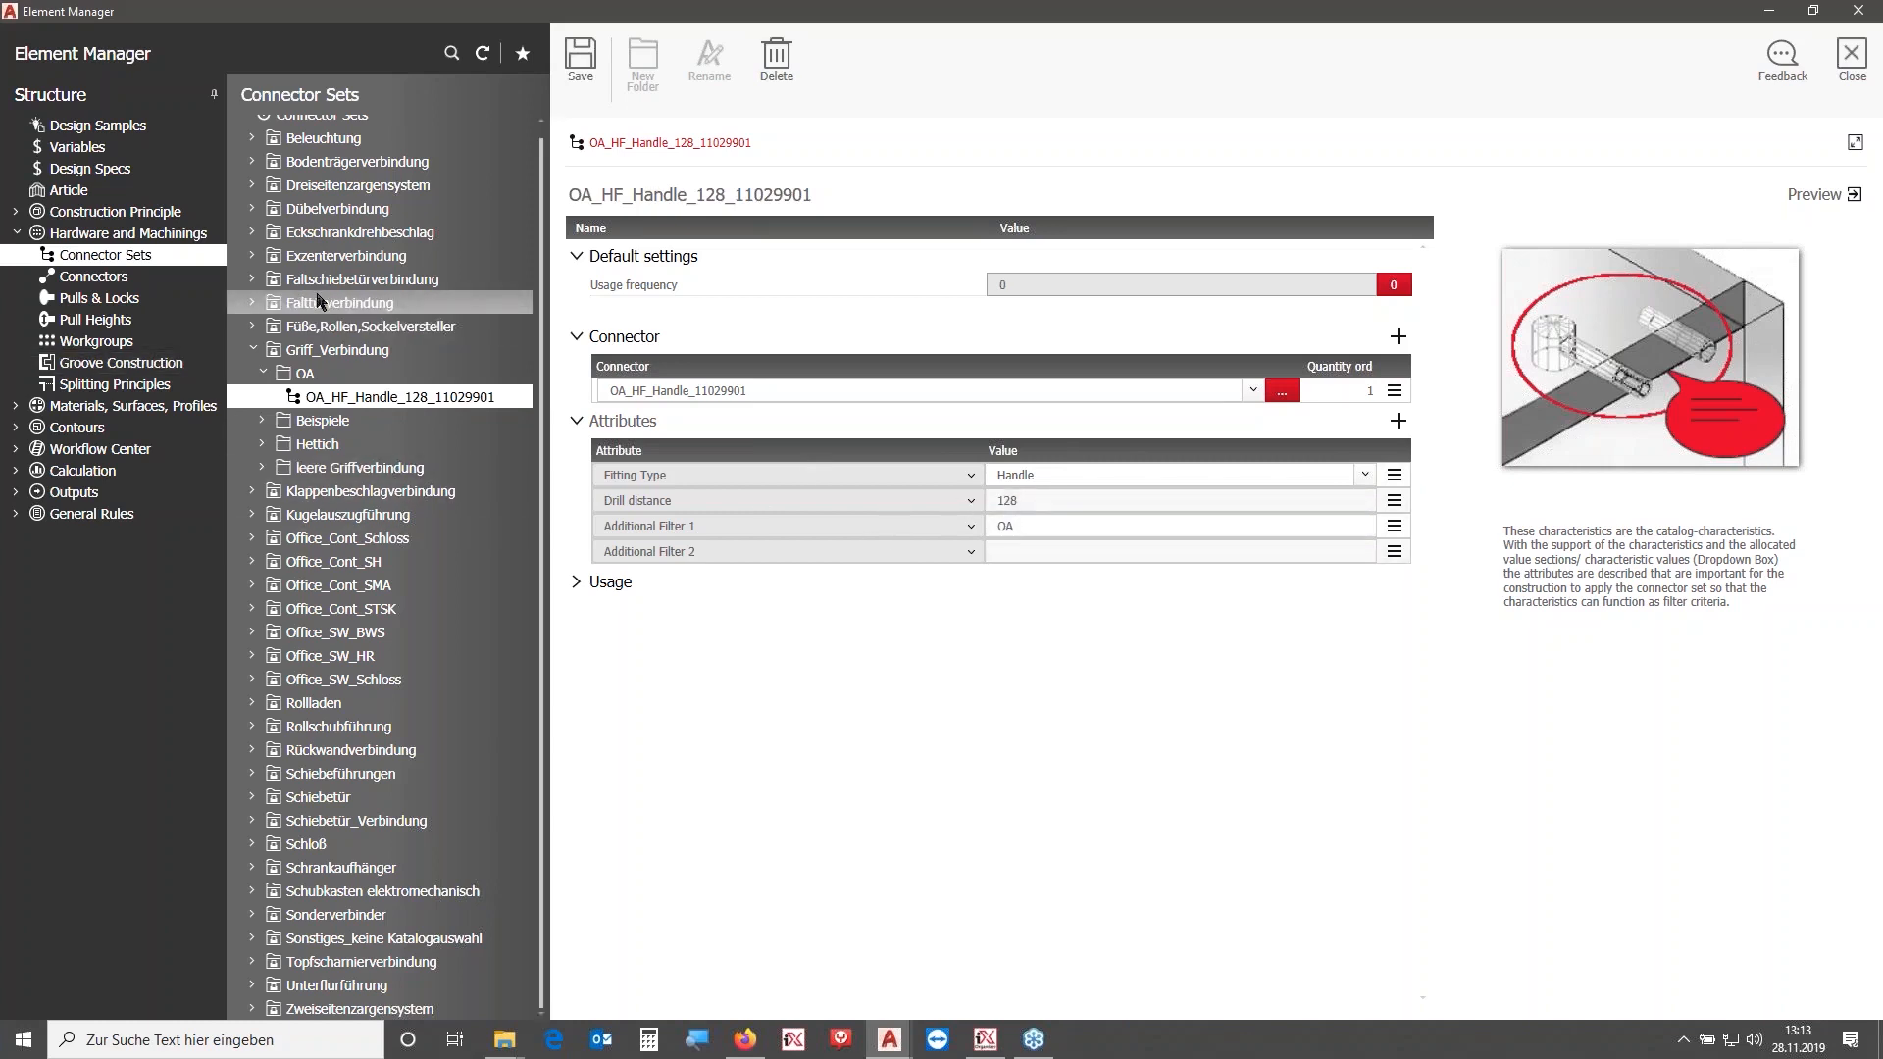
# - Go to the connection situations and create a new folder named OA at the root
pyautogui.click(16, 234)
pyautogui.click(15, 211)
pyautogui.click(26, 275)
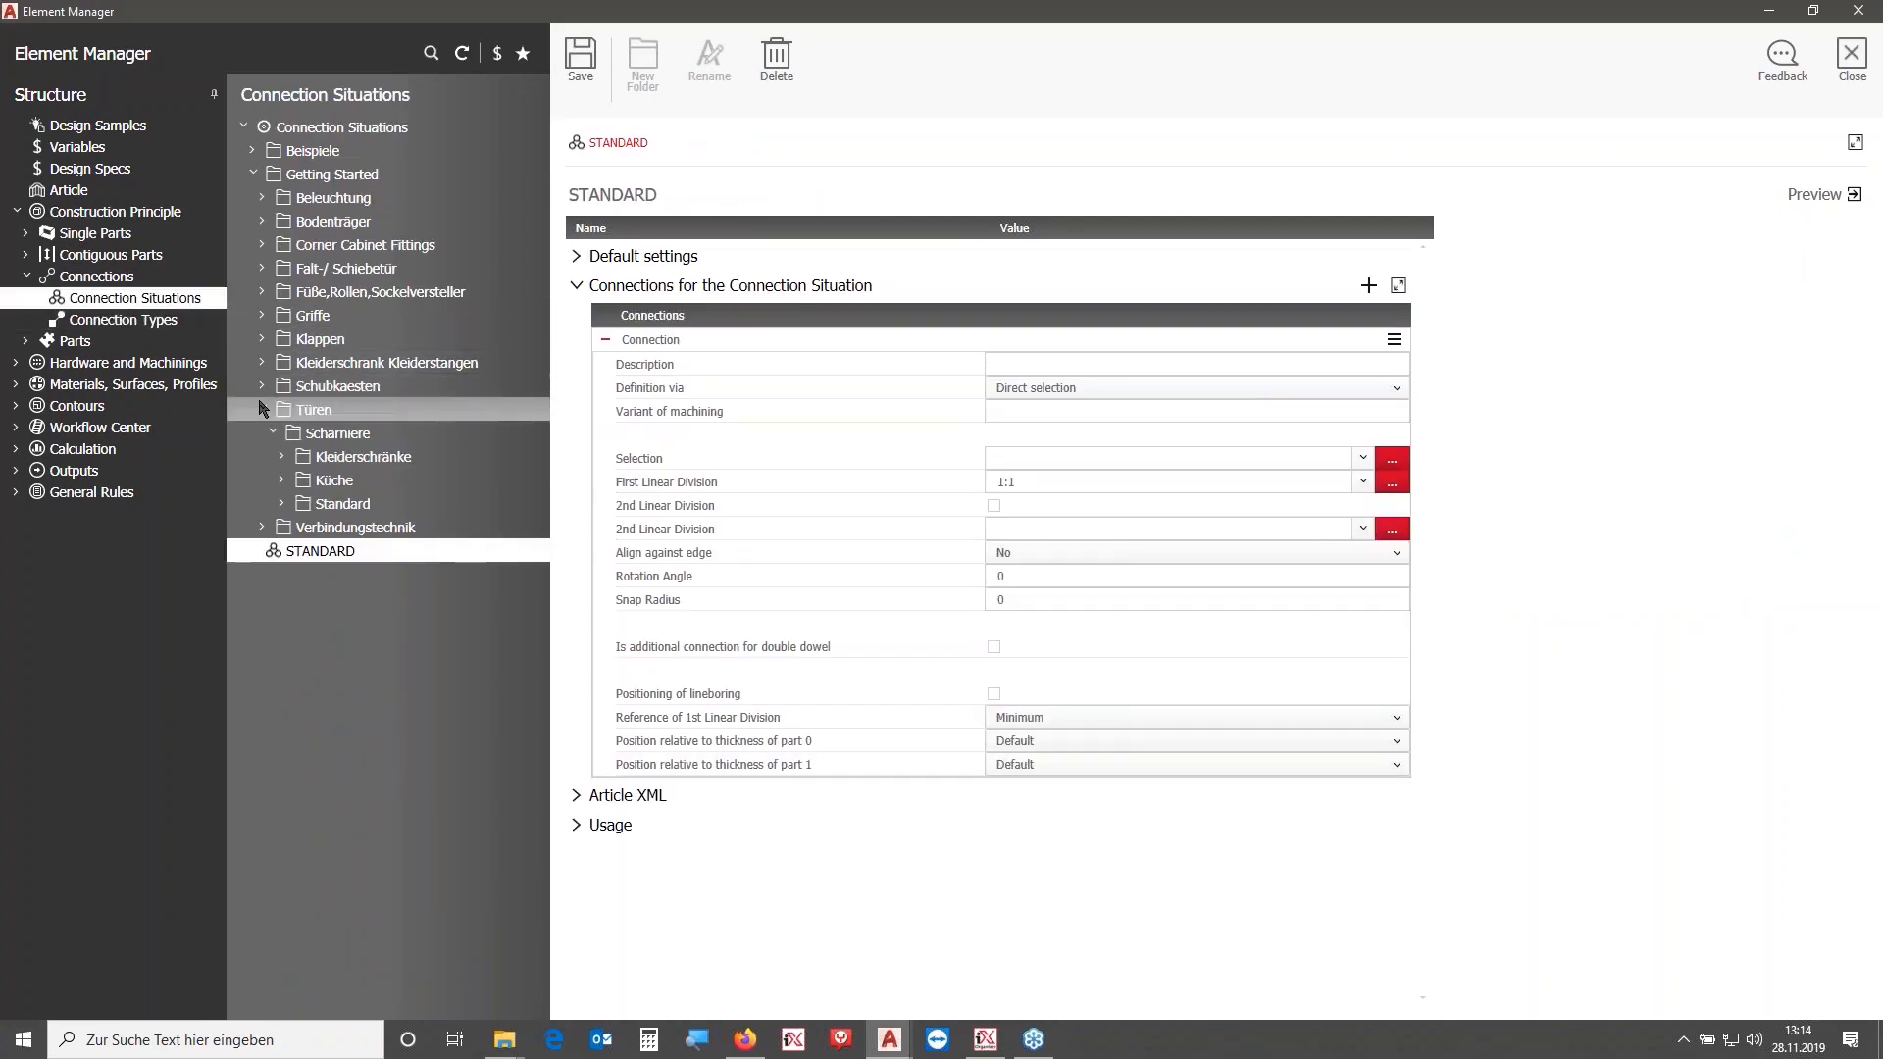
pyautogui.click(262, 409)
pyautogui.click(423, 123)
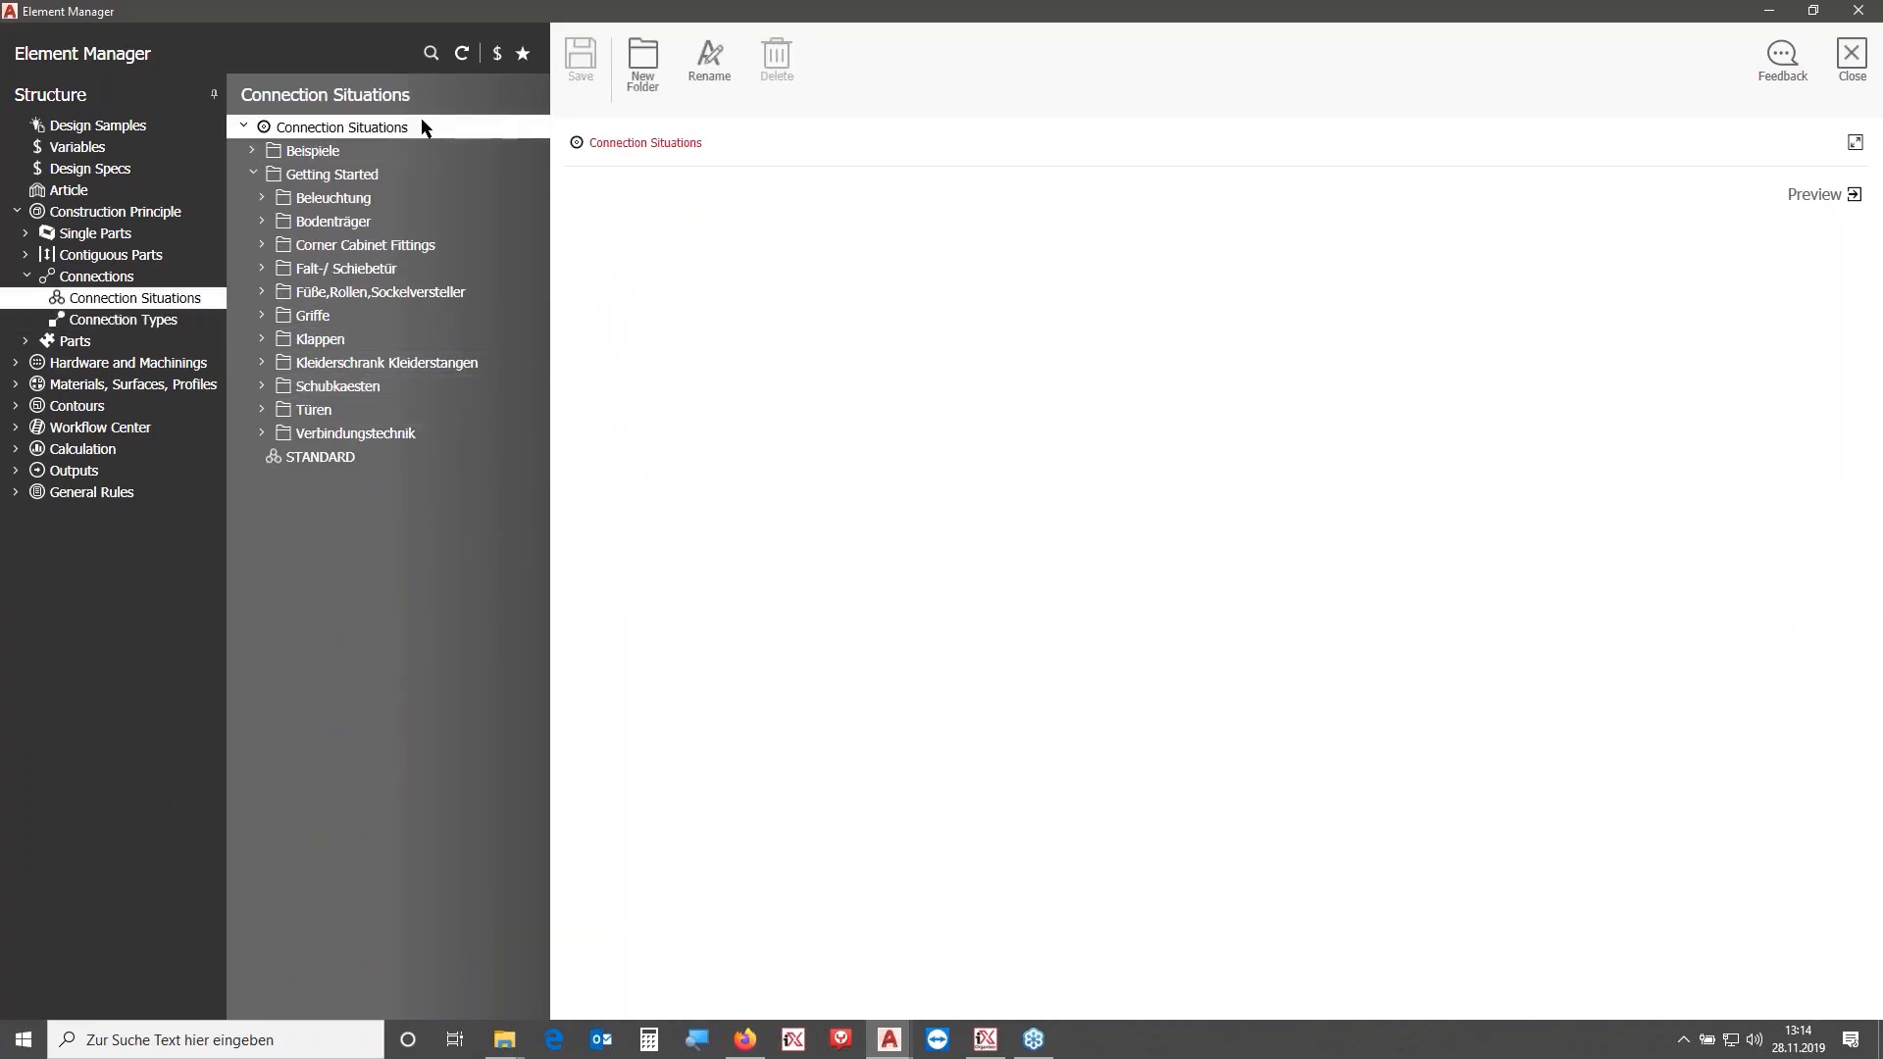
pyautogui.click(644, 89)
pyautogui.write('OA')
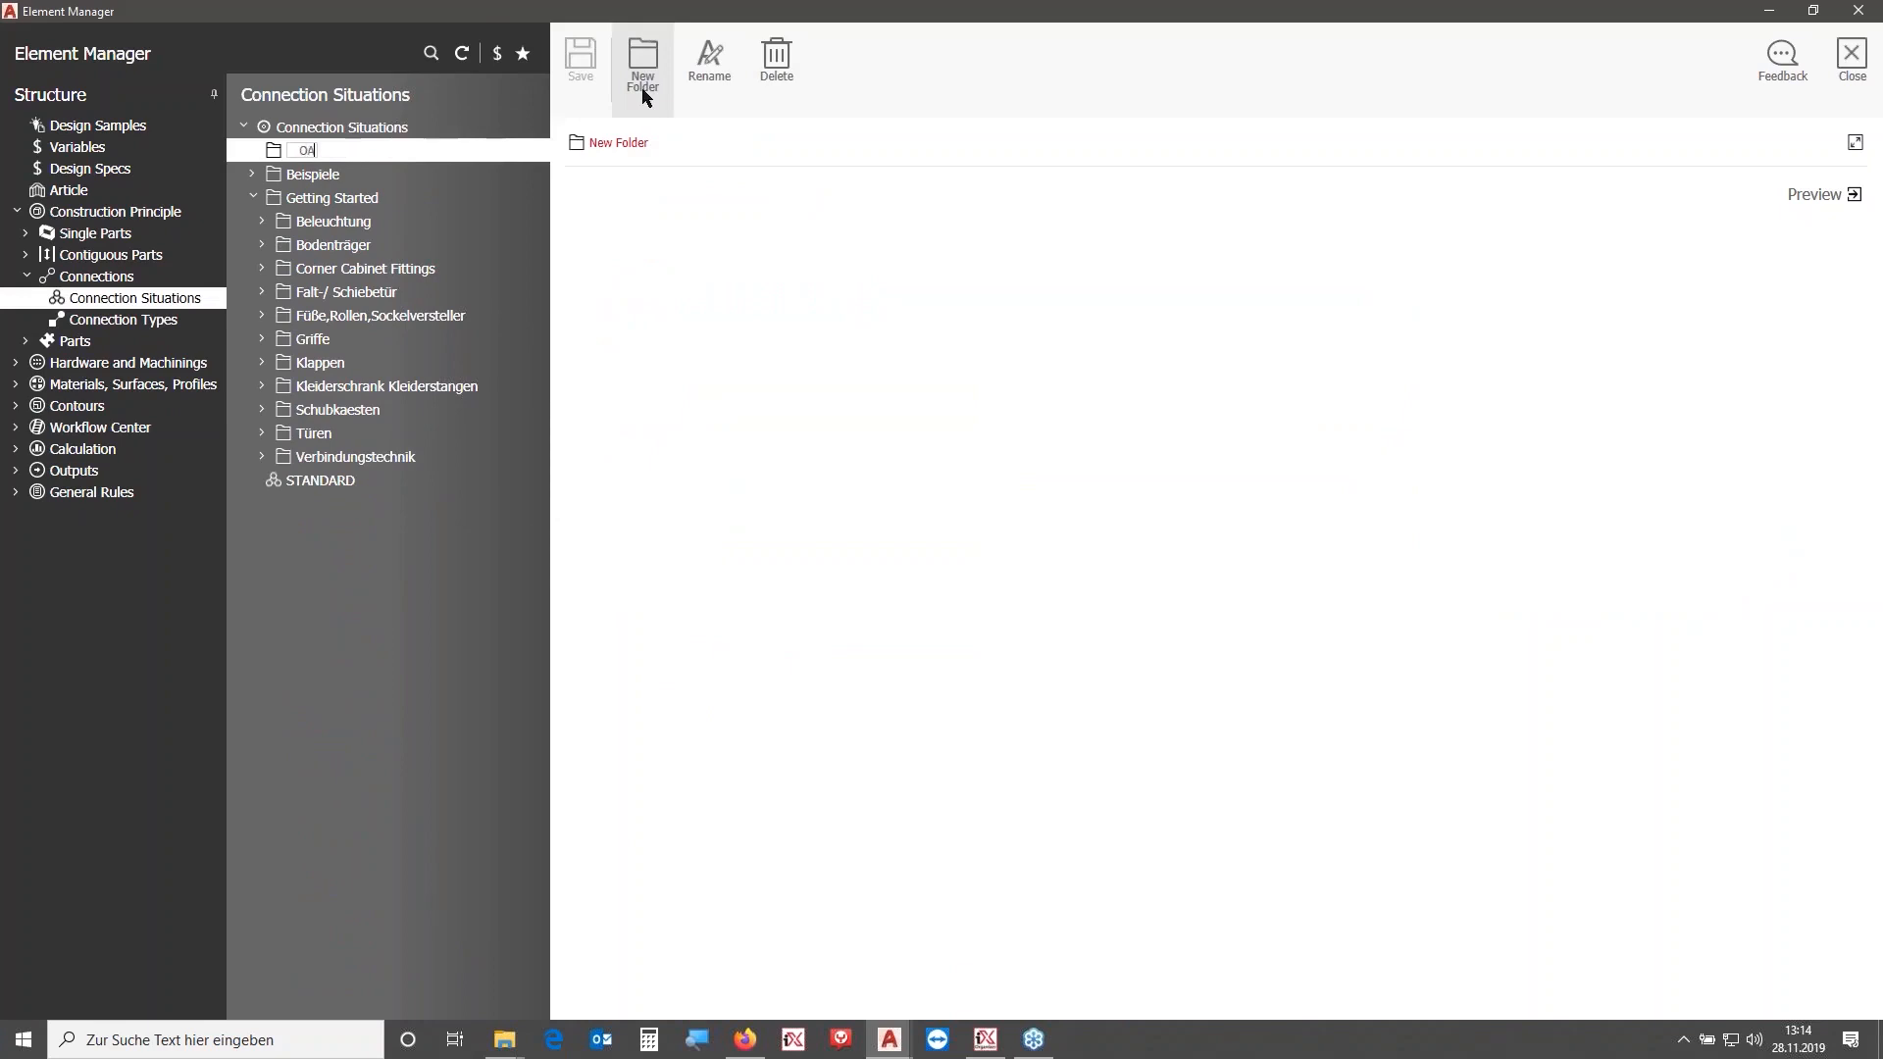
pyautogui.press('Return')
# - Create a subfolder named Handles inside the OA folder
pyautogui.click(644, 94)
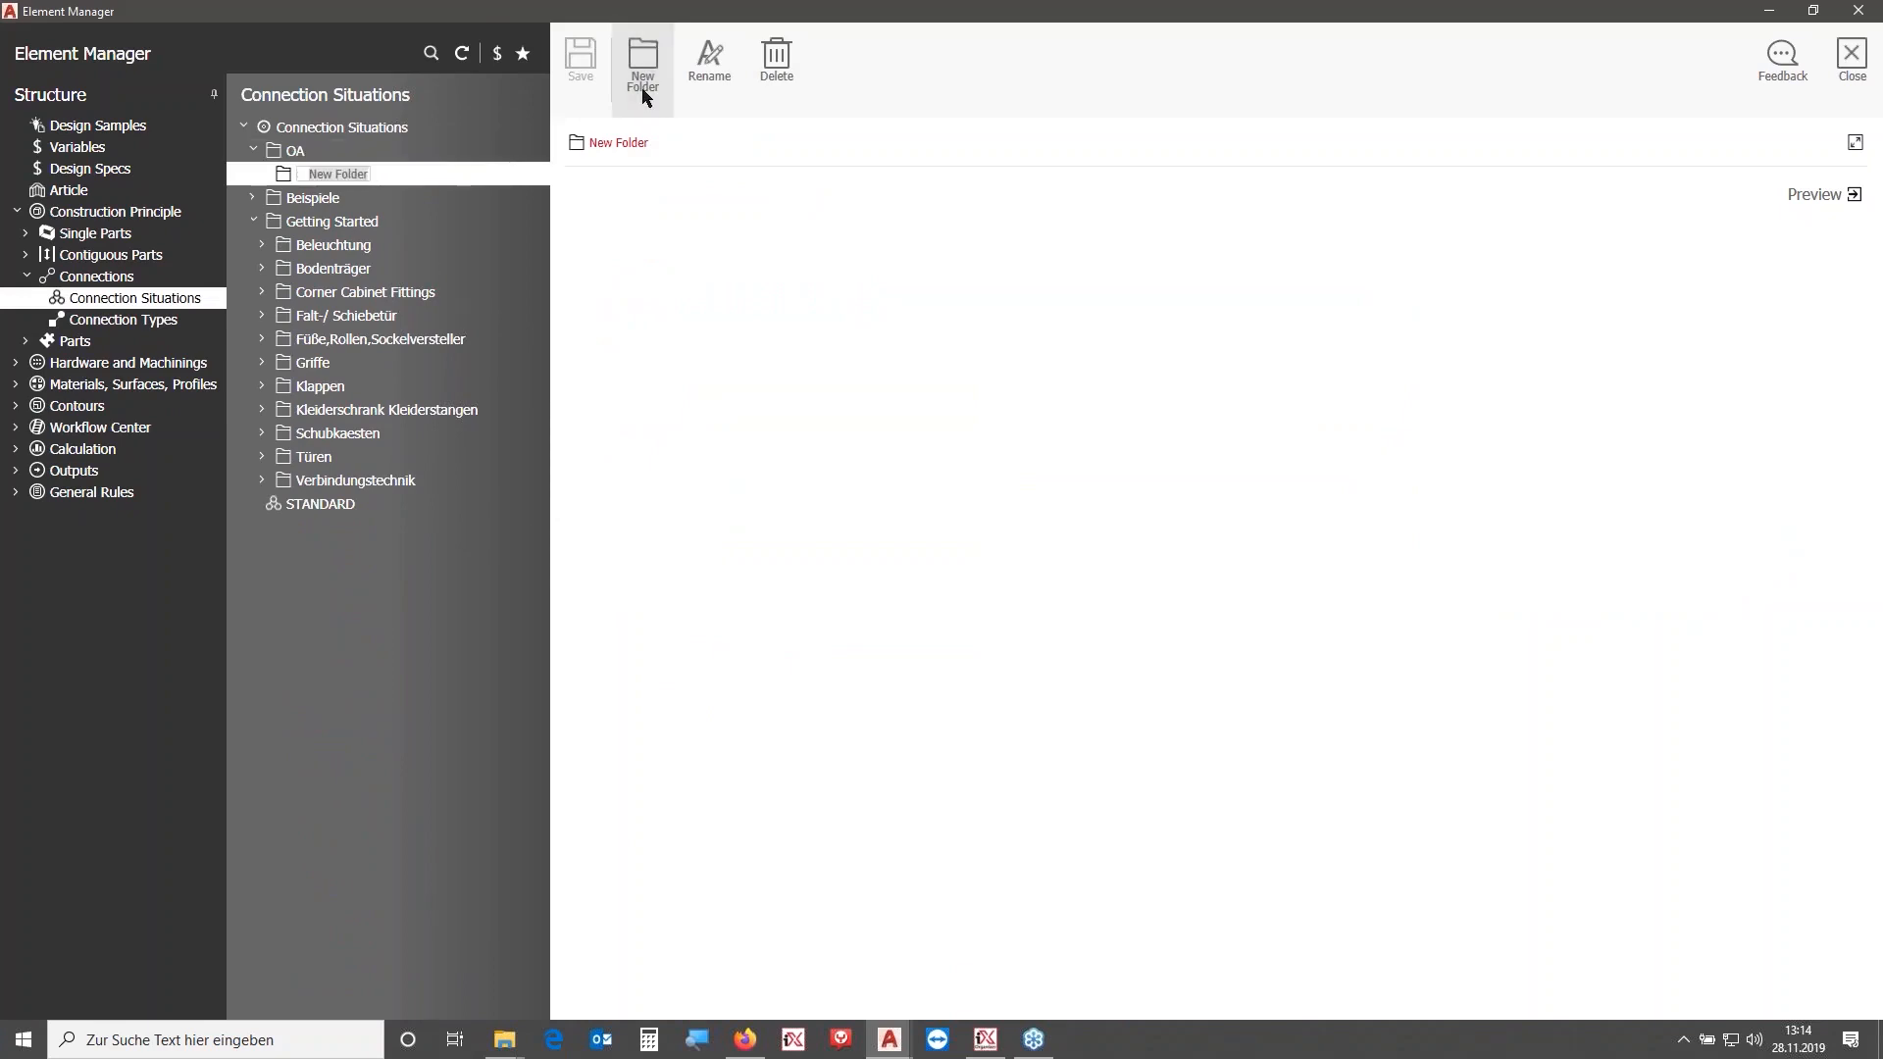
pyautogui.write('Ha')
pyautogui.press('Return')
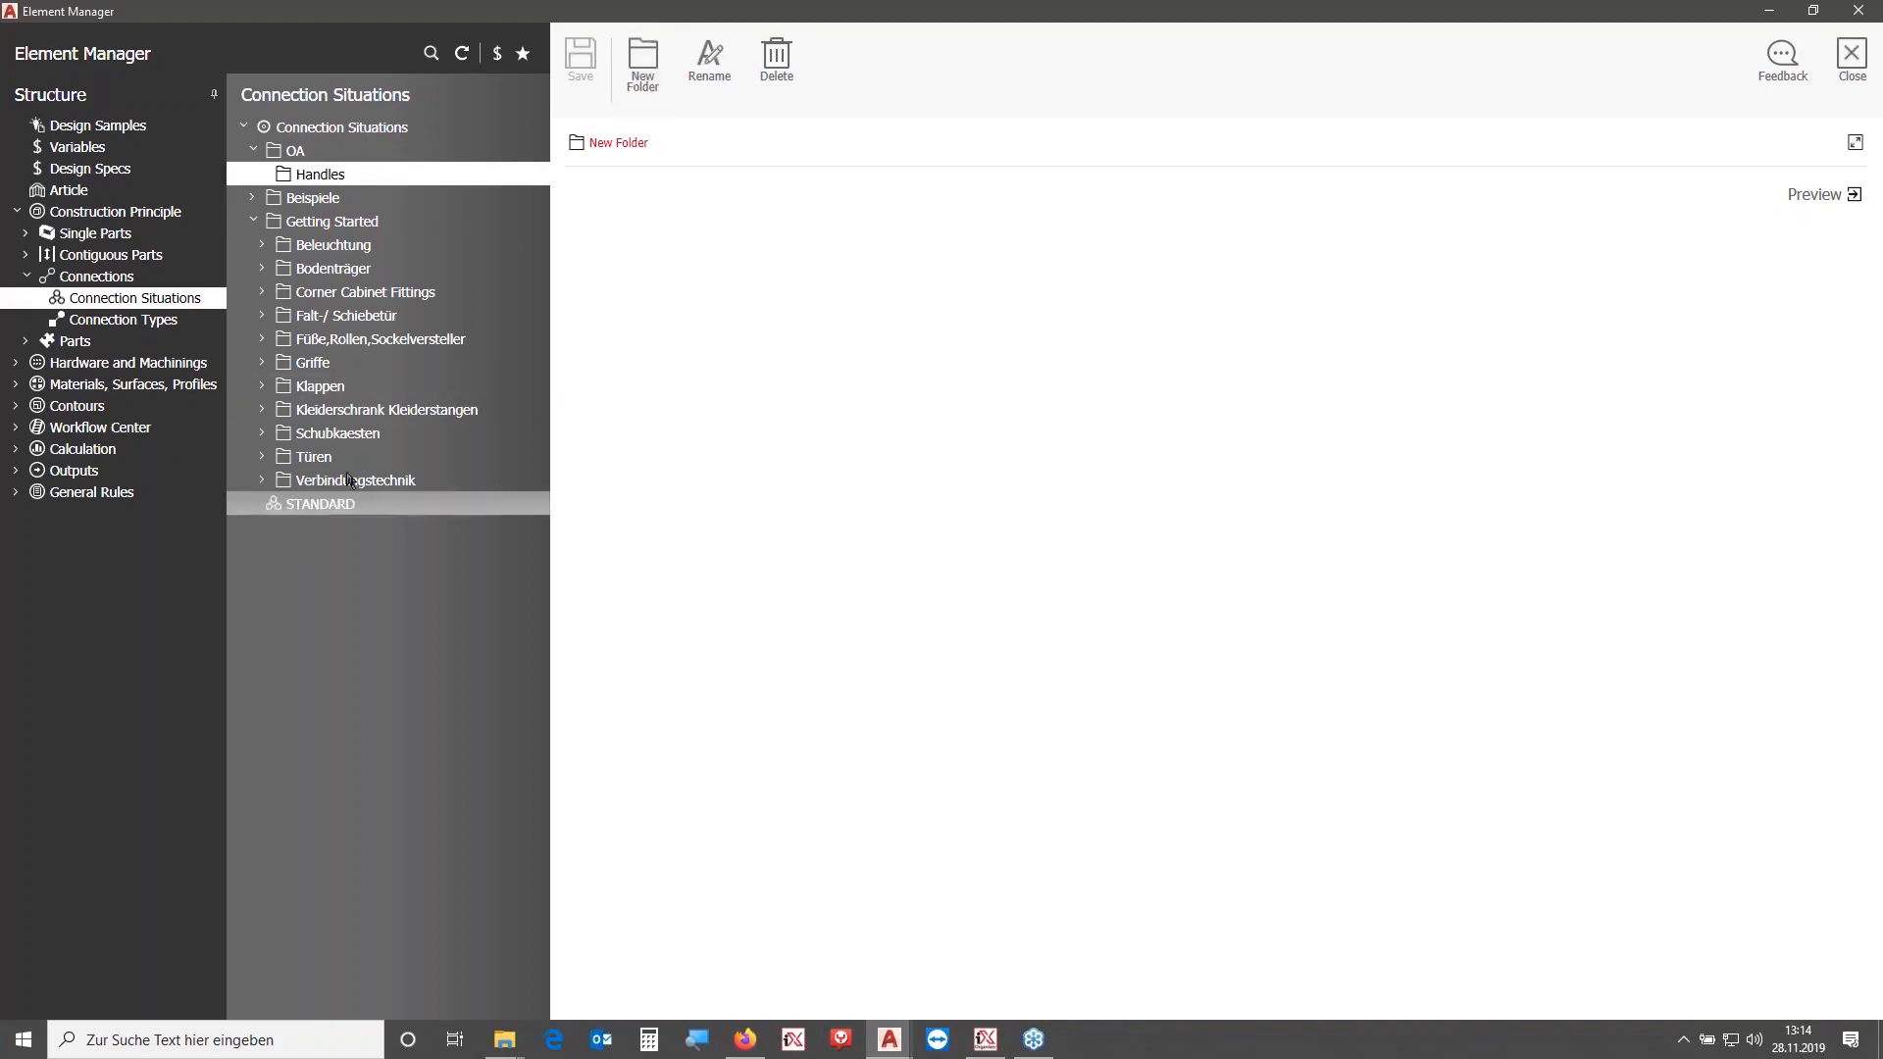
# - Copy the STANDARD connection situation under the name OA_Handle into the Handles folder
pyautogui.click(316, 504)
pyautogui.doubleClick(742, 186)
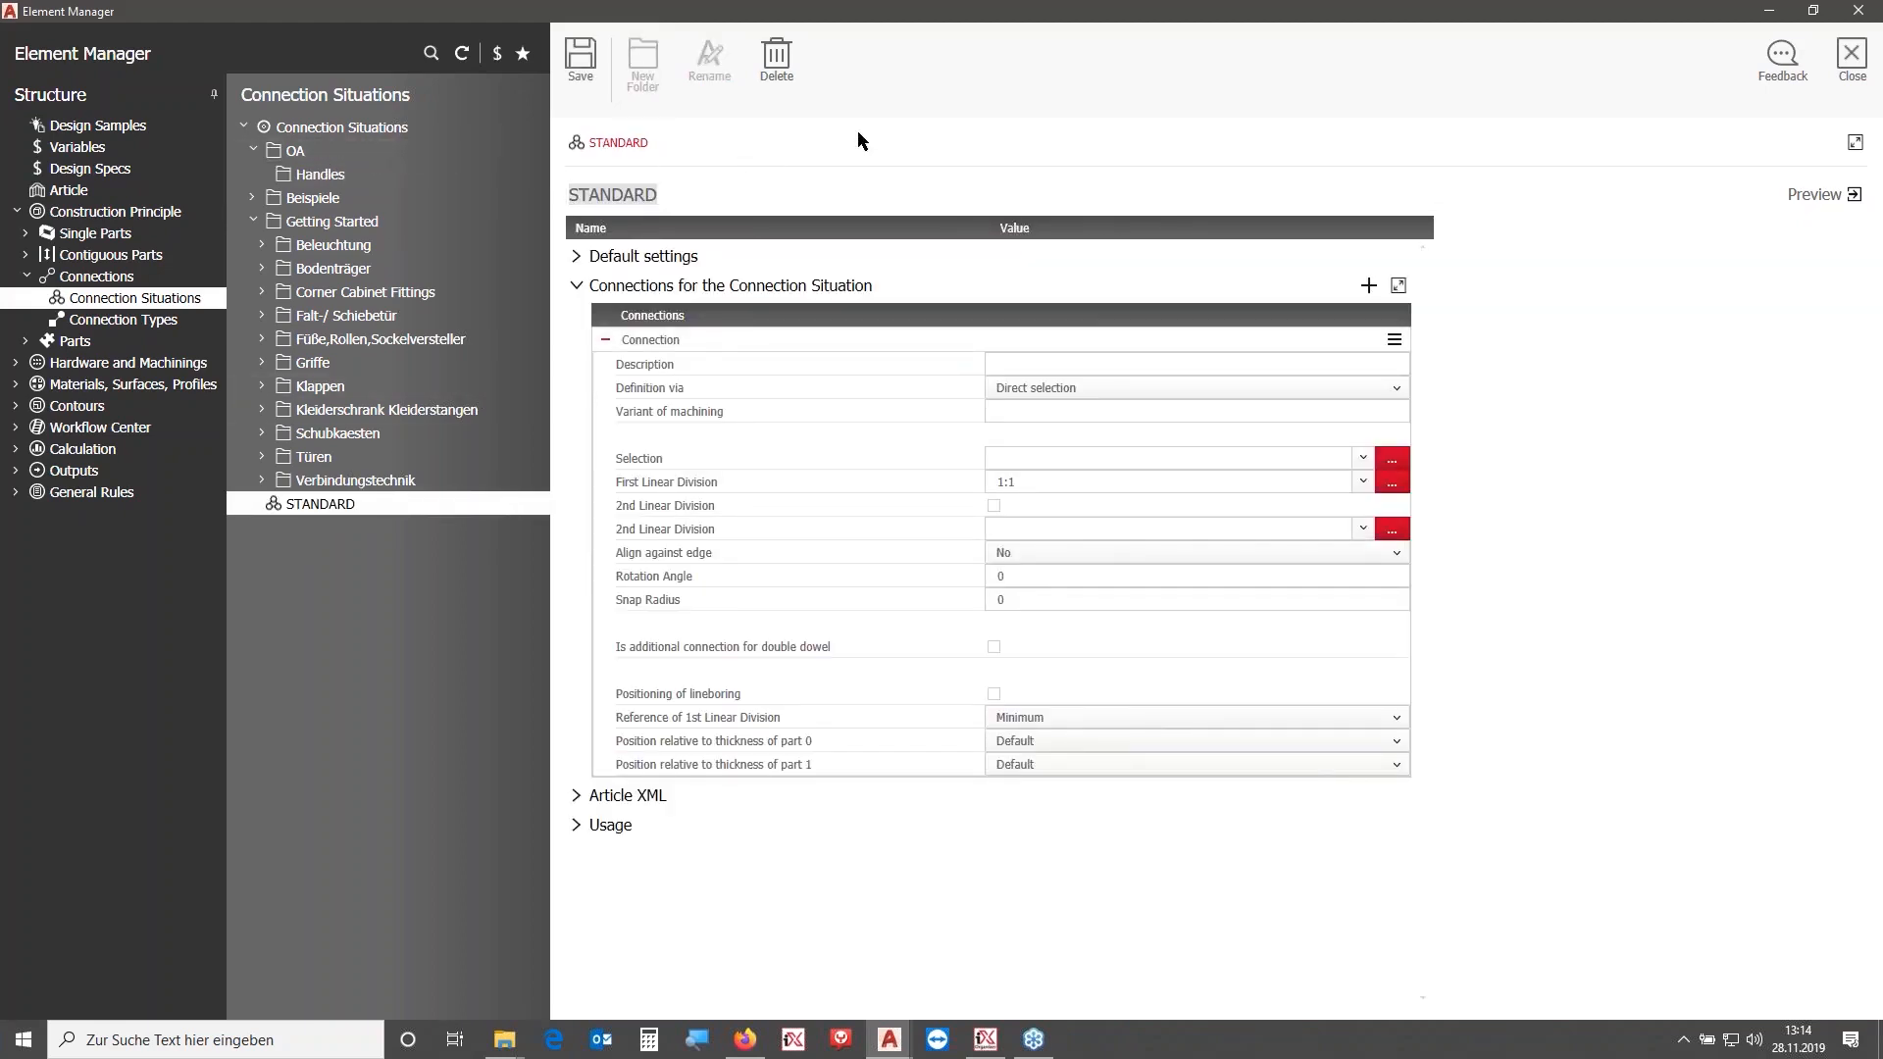
pyautogui.write('OA_Handle')
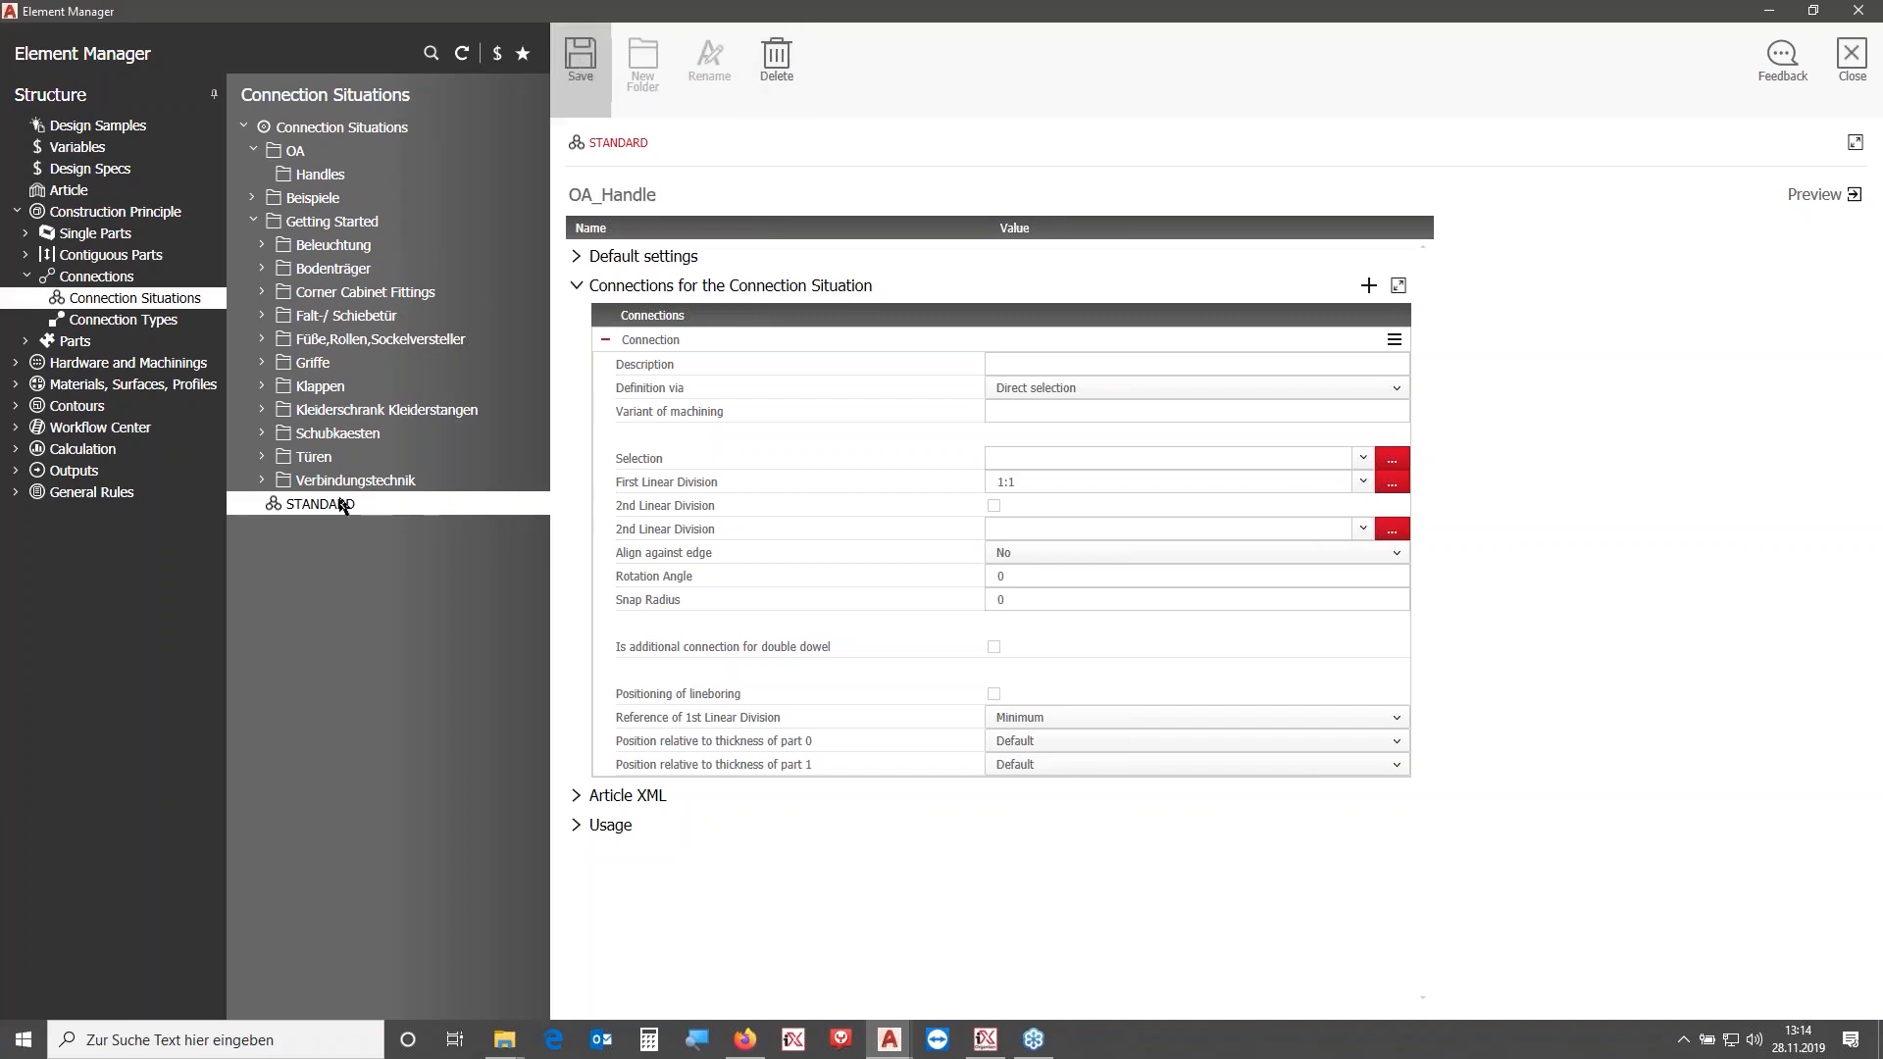
pyautogui.moveTo(344, 535); pyautogui.dragTo(320, 175)
pyautogui.click(254, 247)
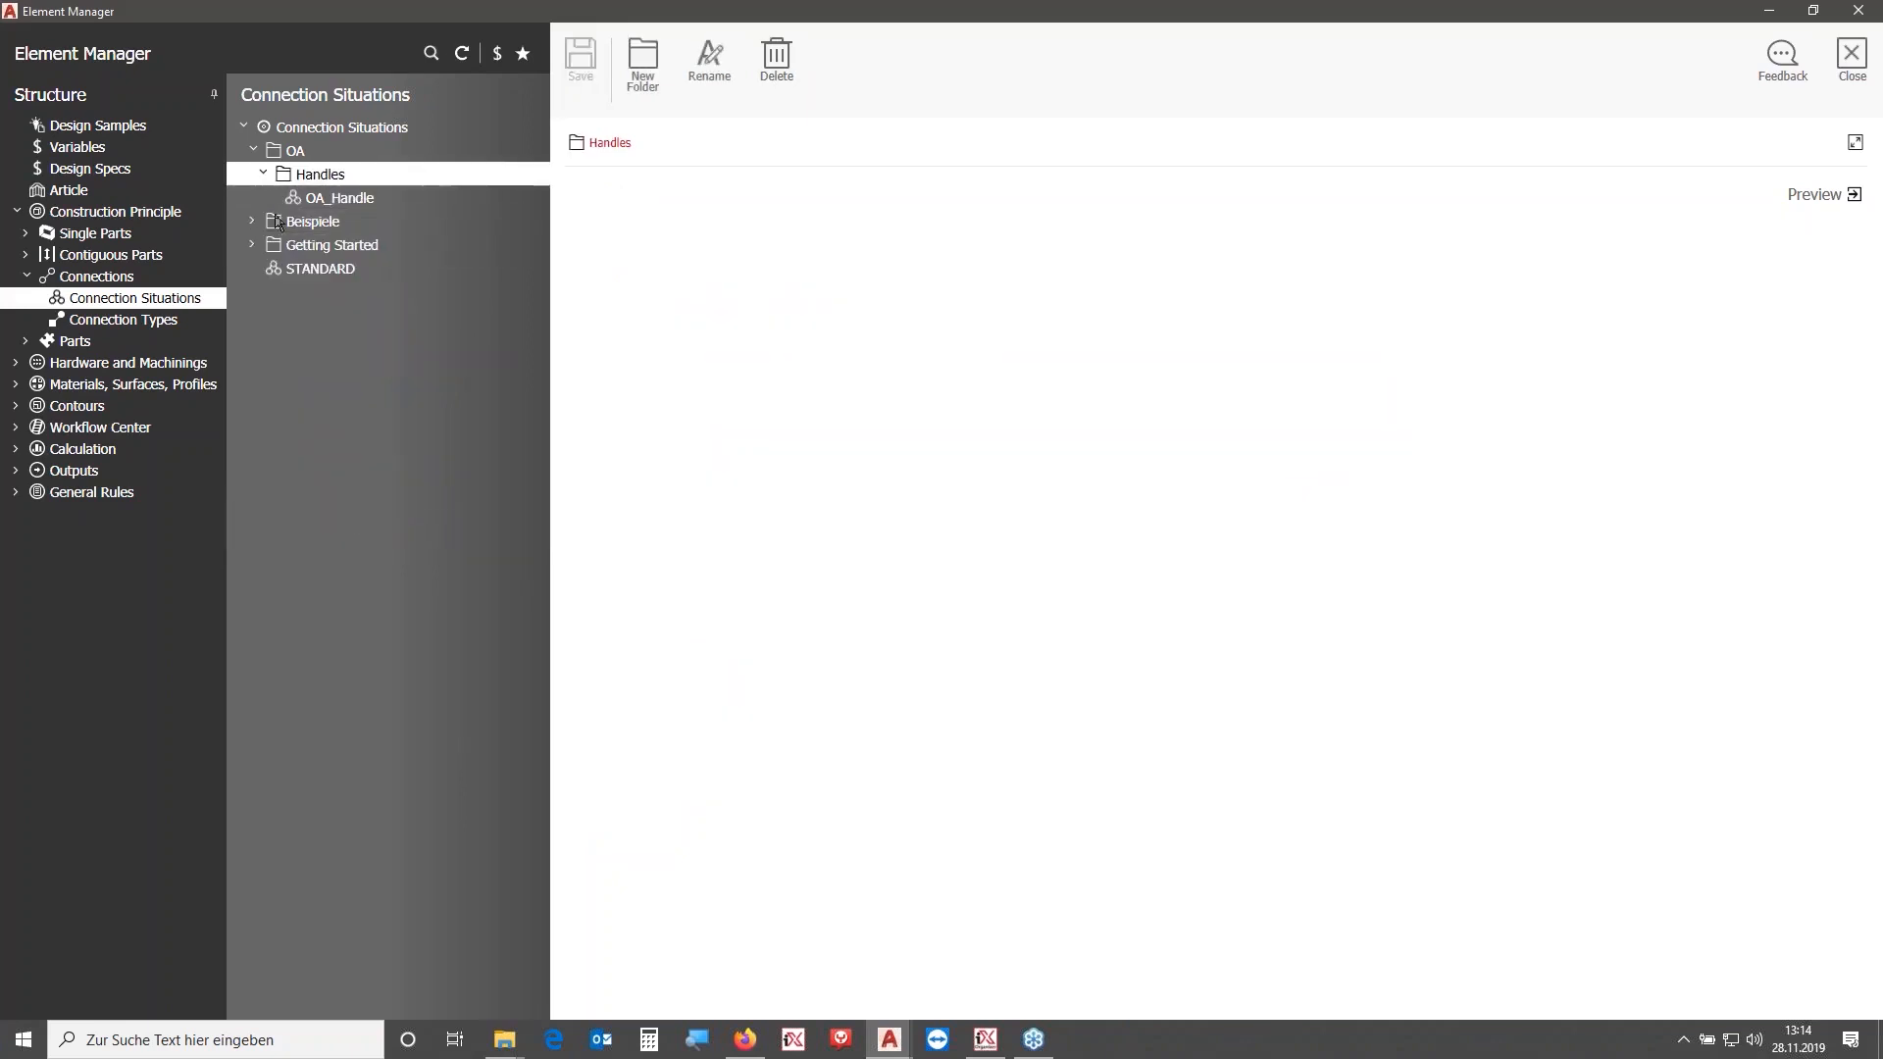
# - Open OA_Handle and set the connection's definition to Type of connection (Connection Scan)
pyautogui.click(427, 198)
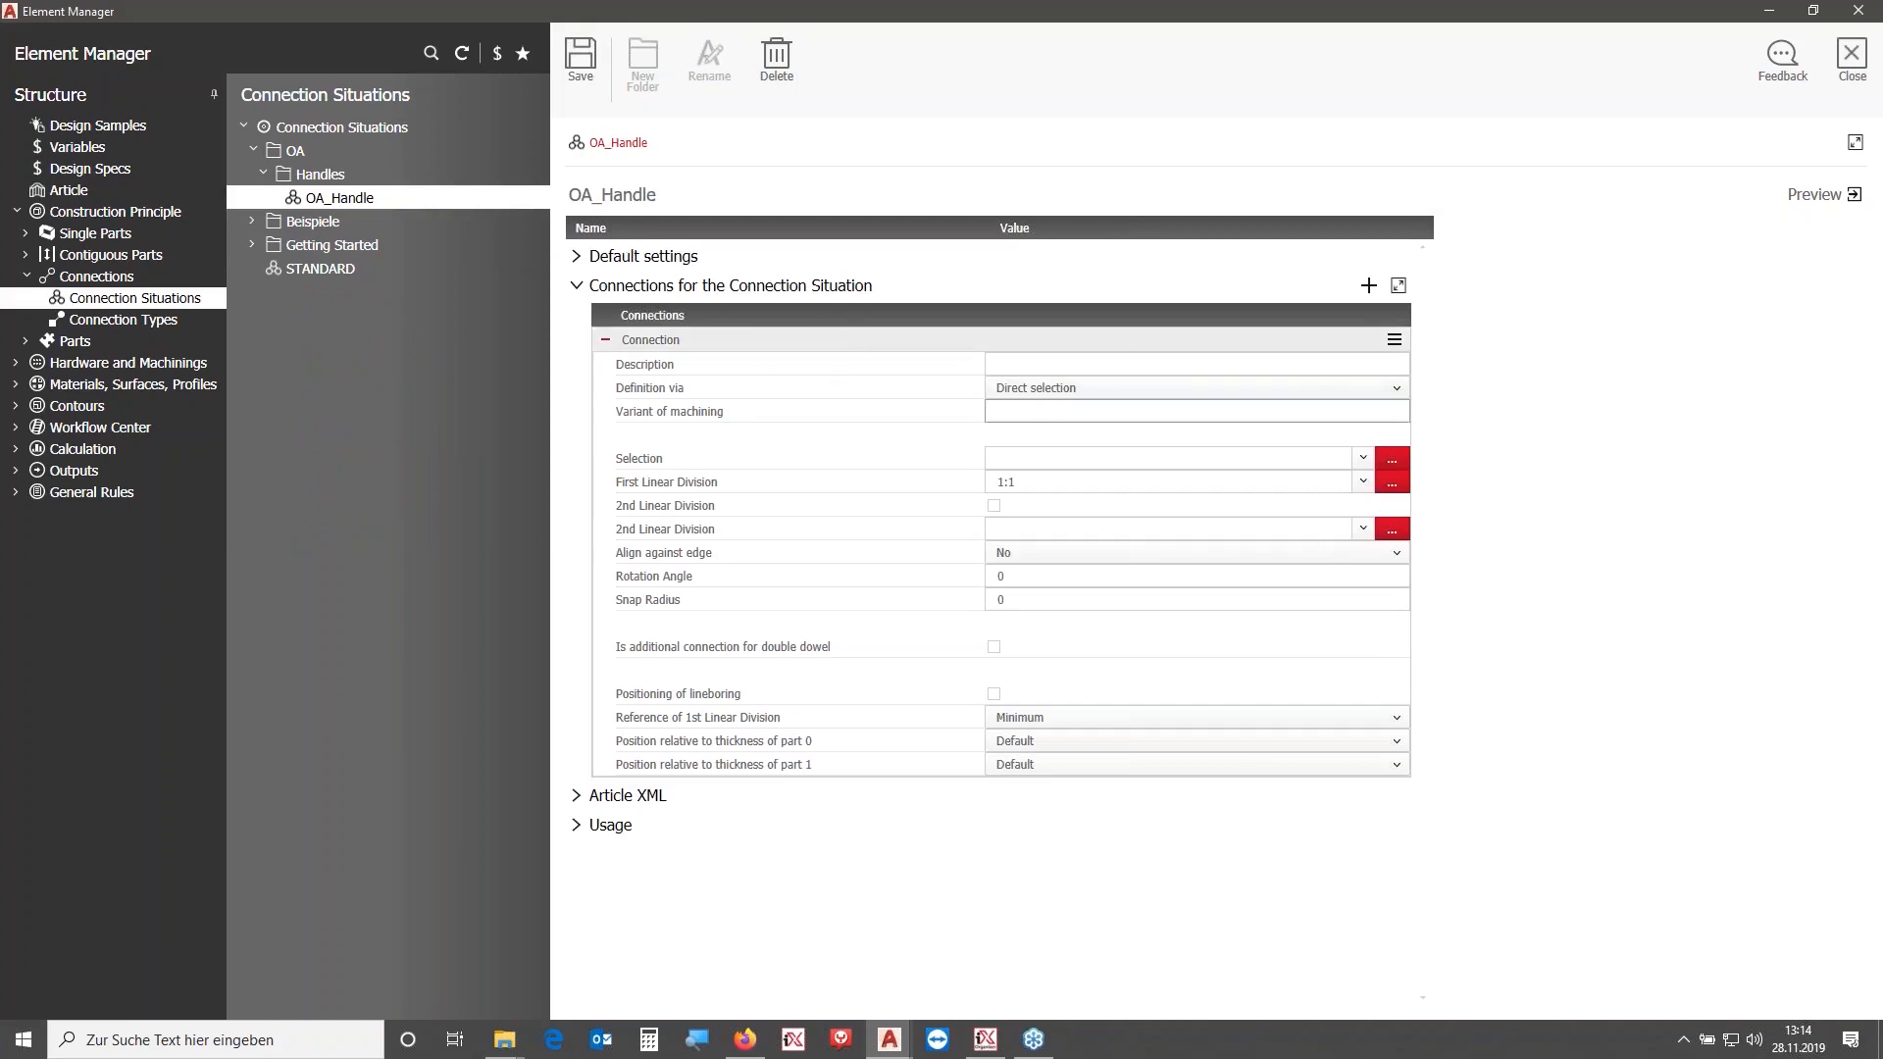
pyautogui.click(1149, 390)
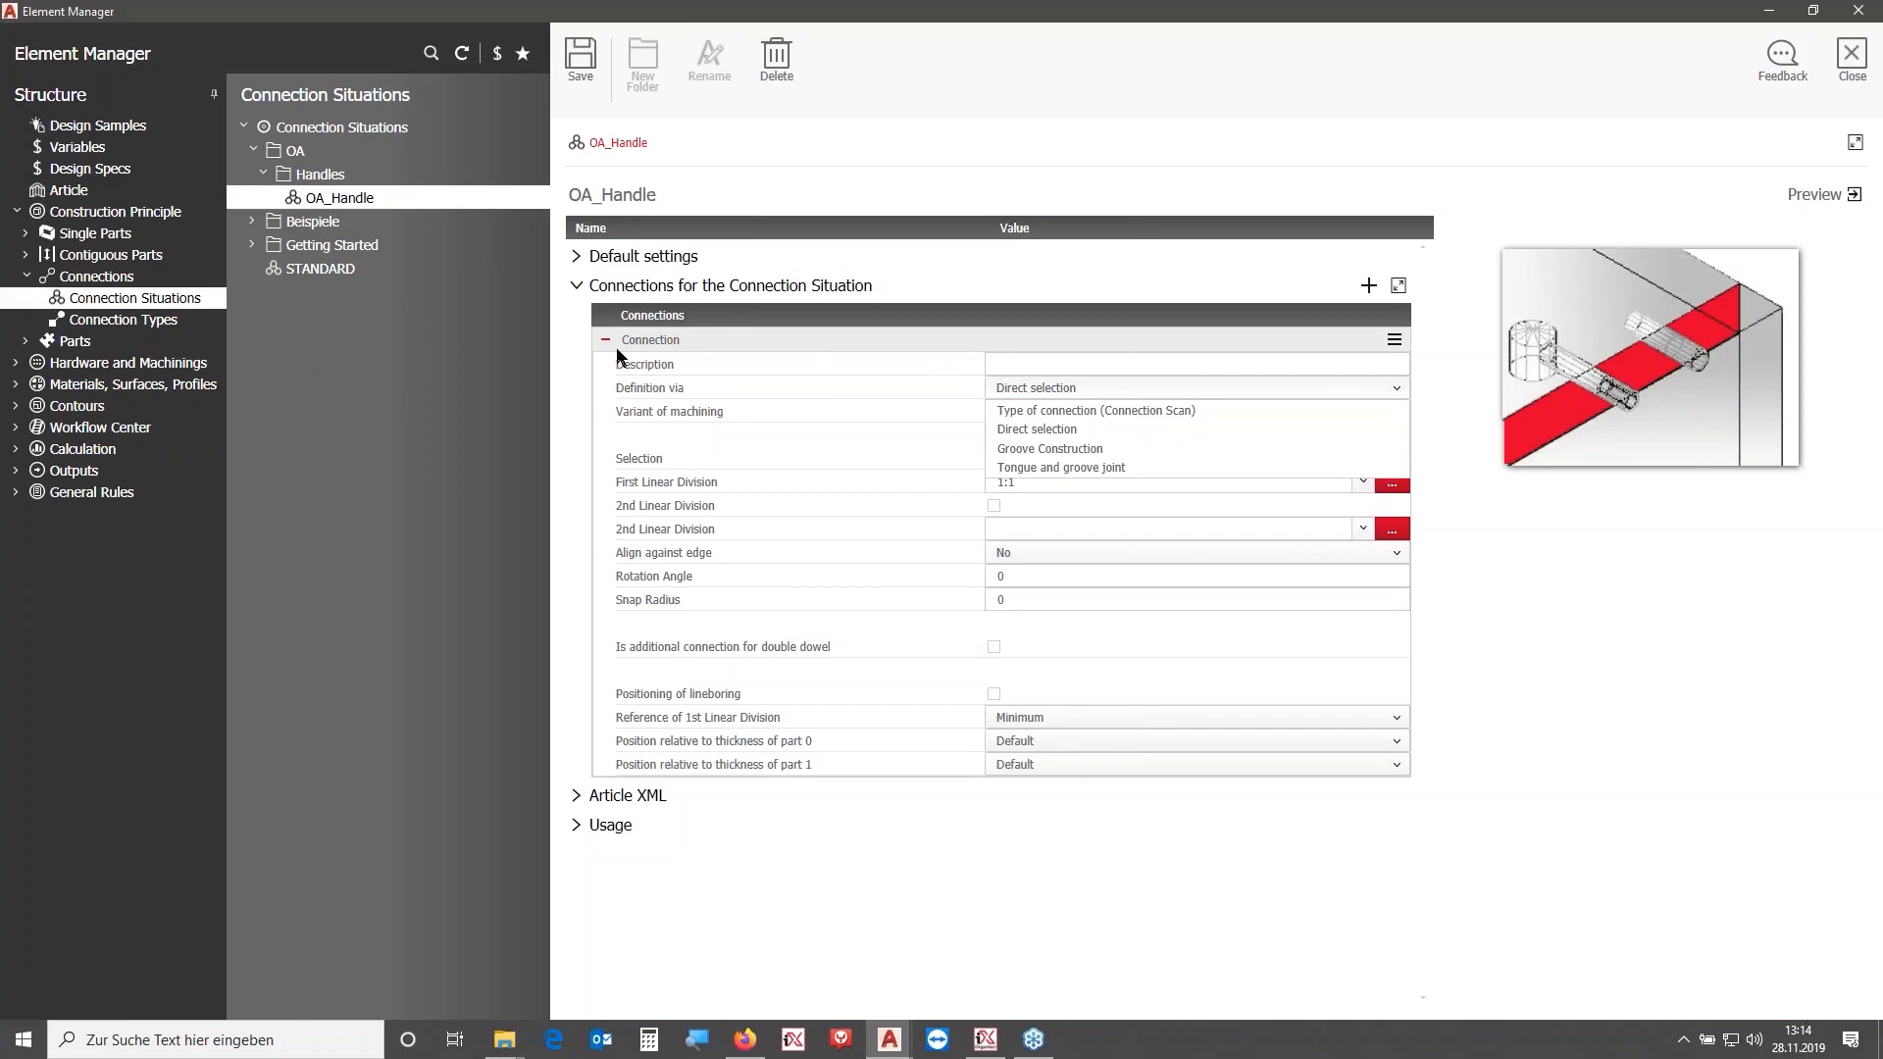
pyautogui.click(1095, 412)
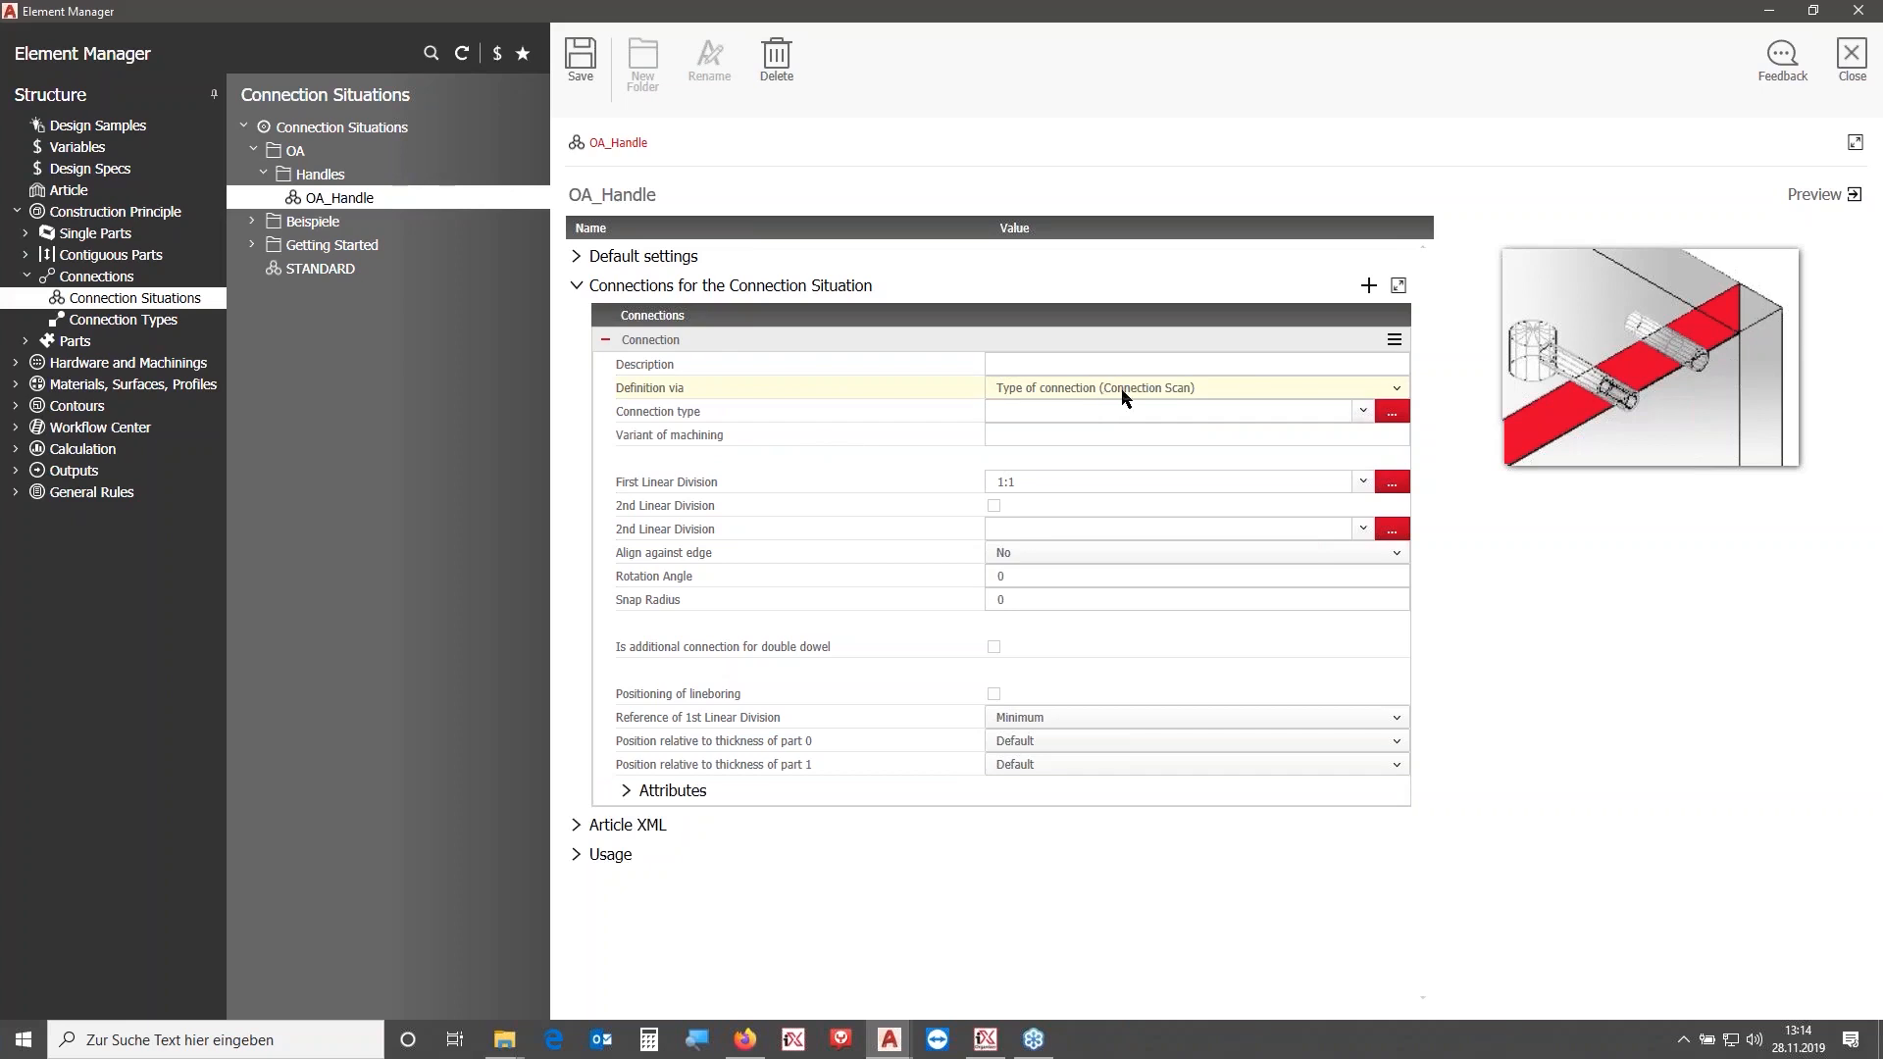
# - Choose Griff_Verbindung from Griffe und Schlösser as the connection type and apply it
pyautogui.click(1368, 411)
pyautogui.click(1369, 411)
pyautogui.click(1391, 412)
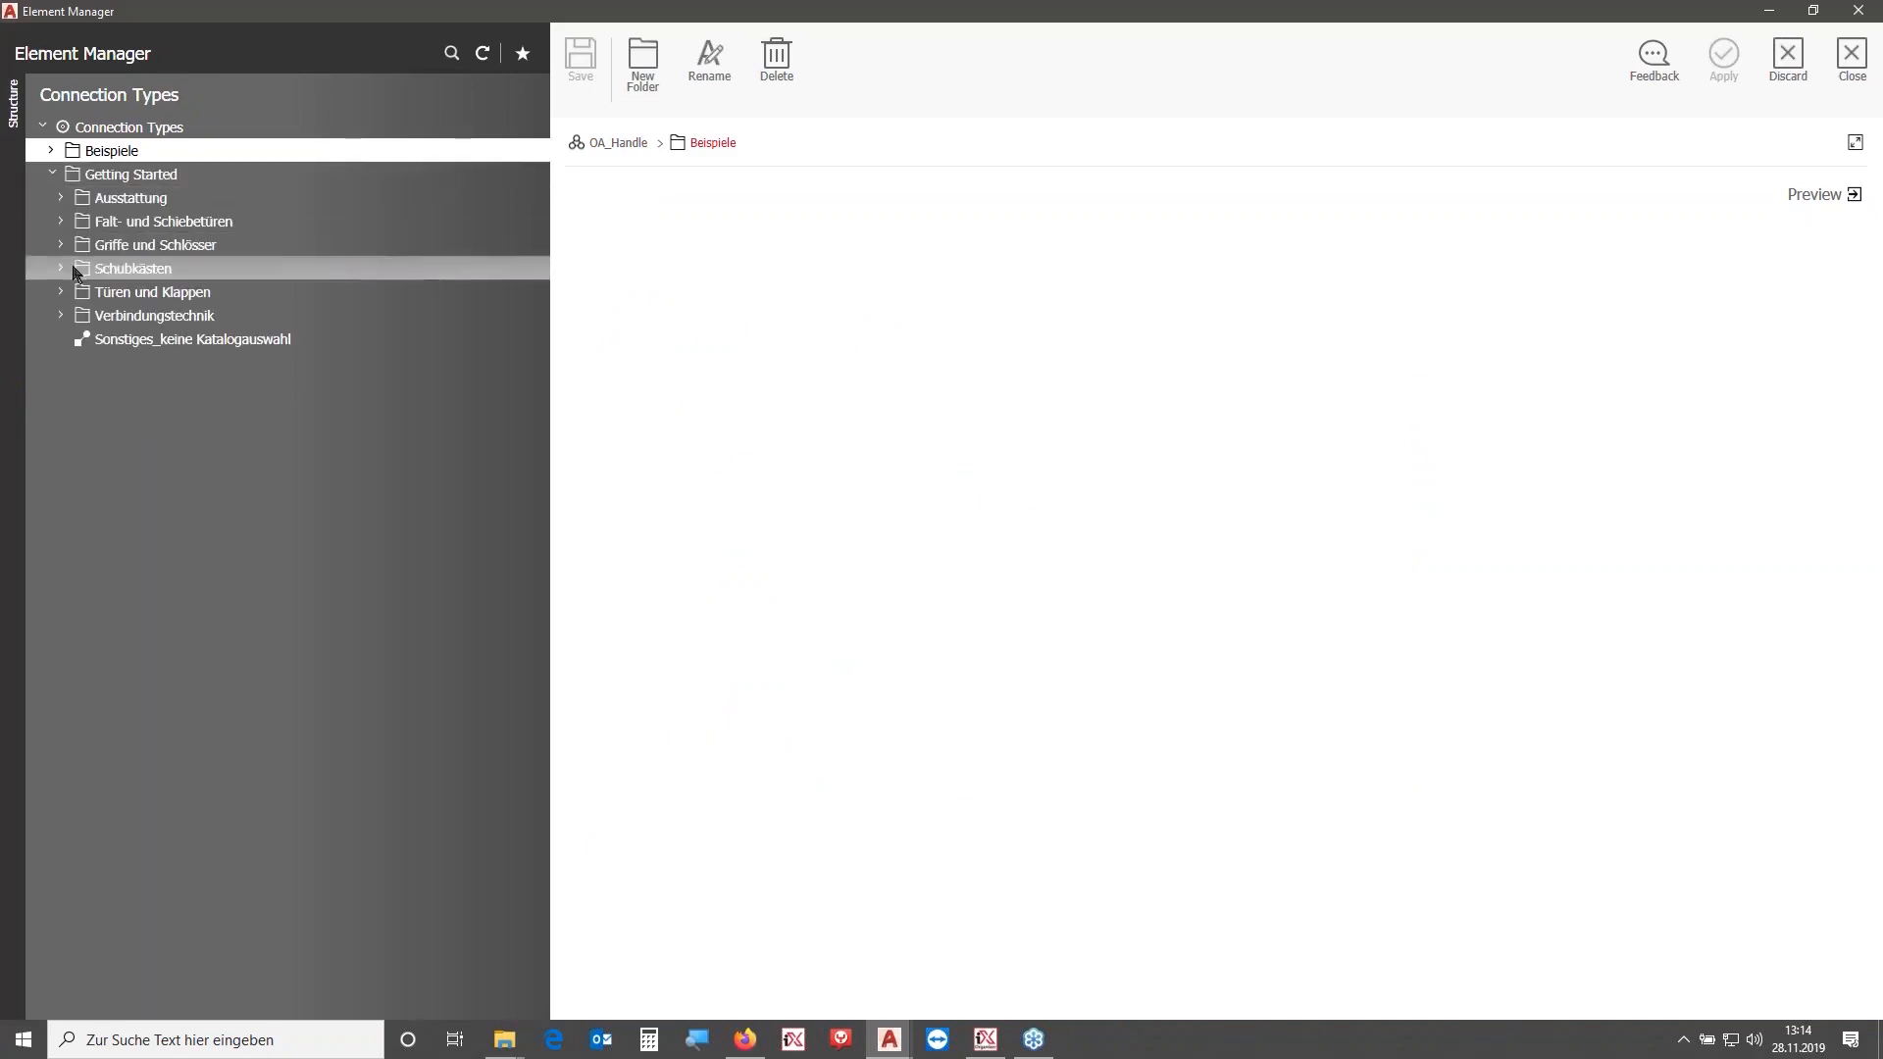
pyautogui.click(61, 244)
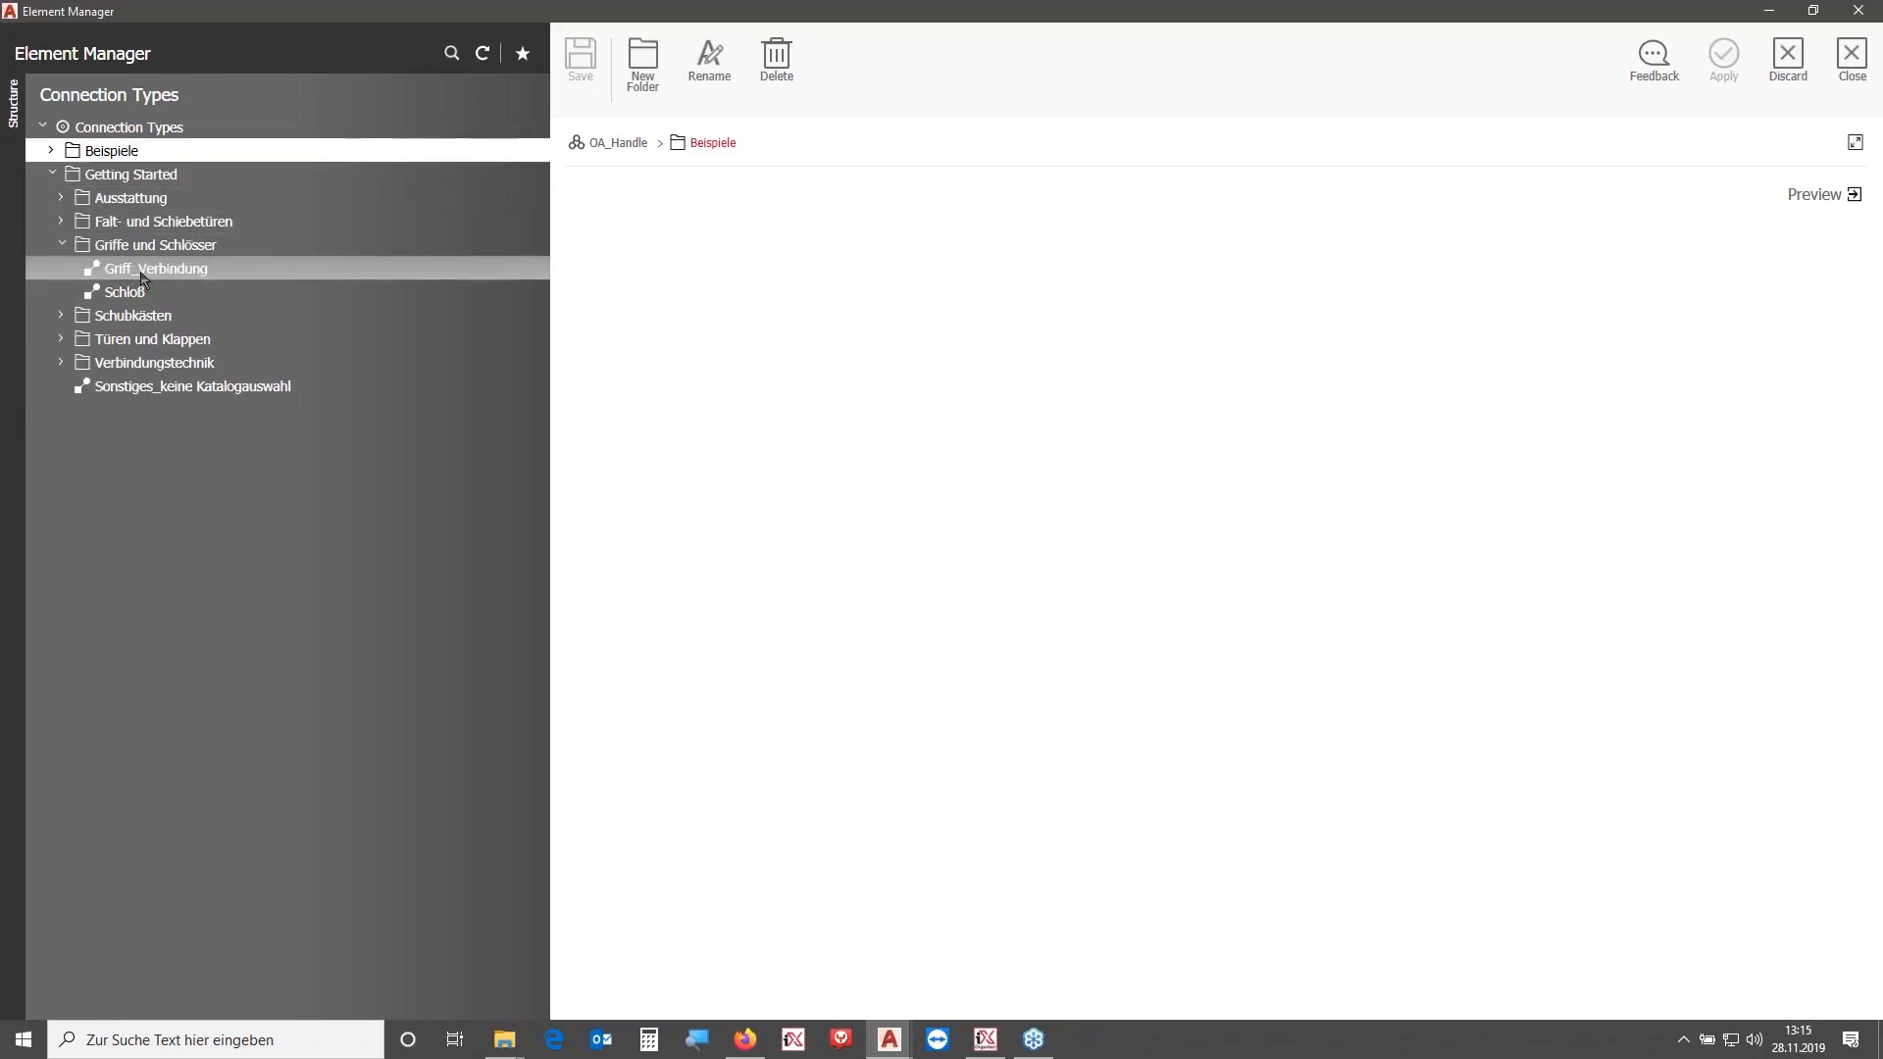
pyautogui.click(142, 275)
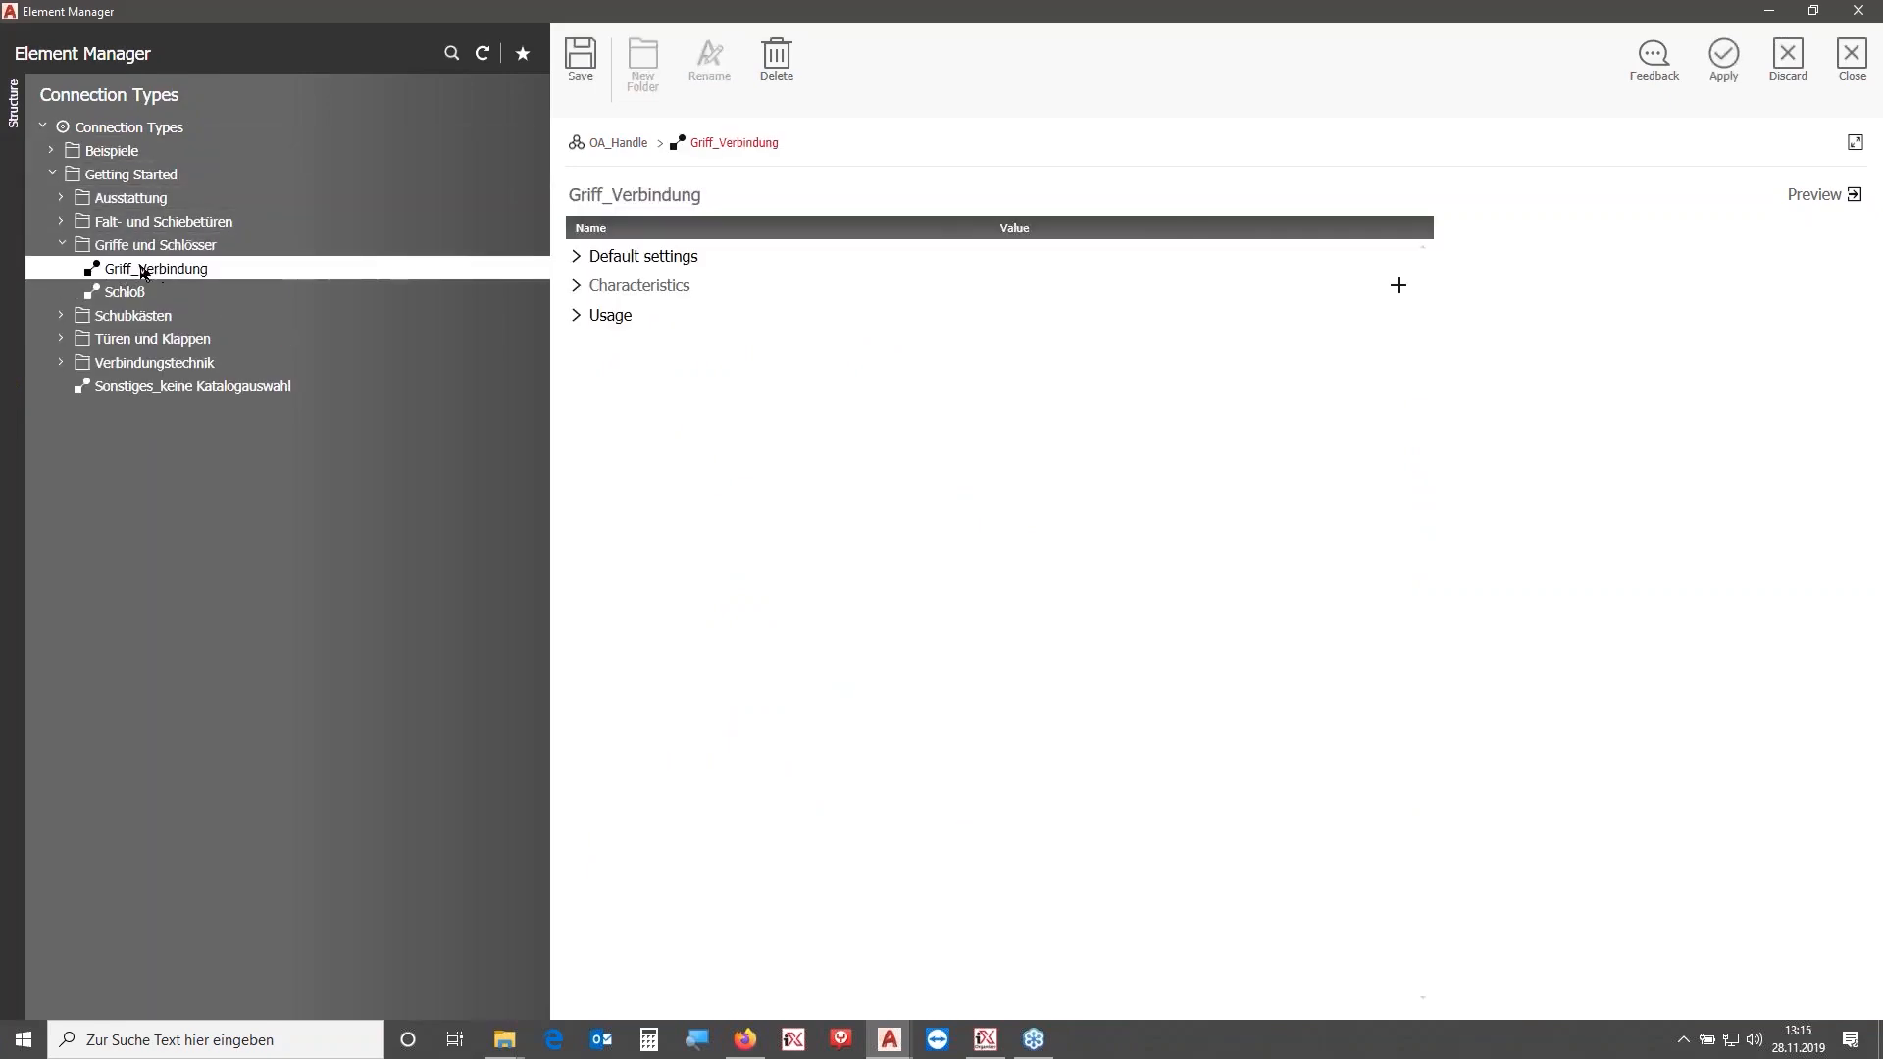
pyautogui.click(1724, 59)
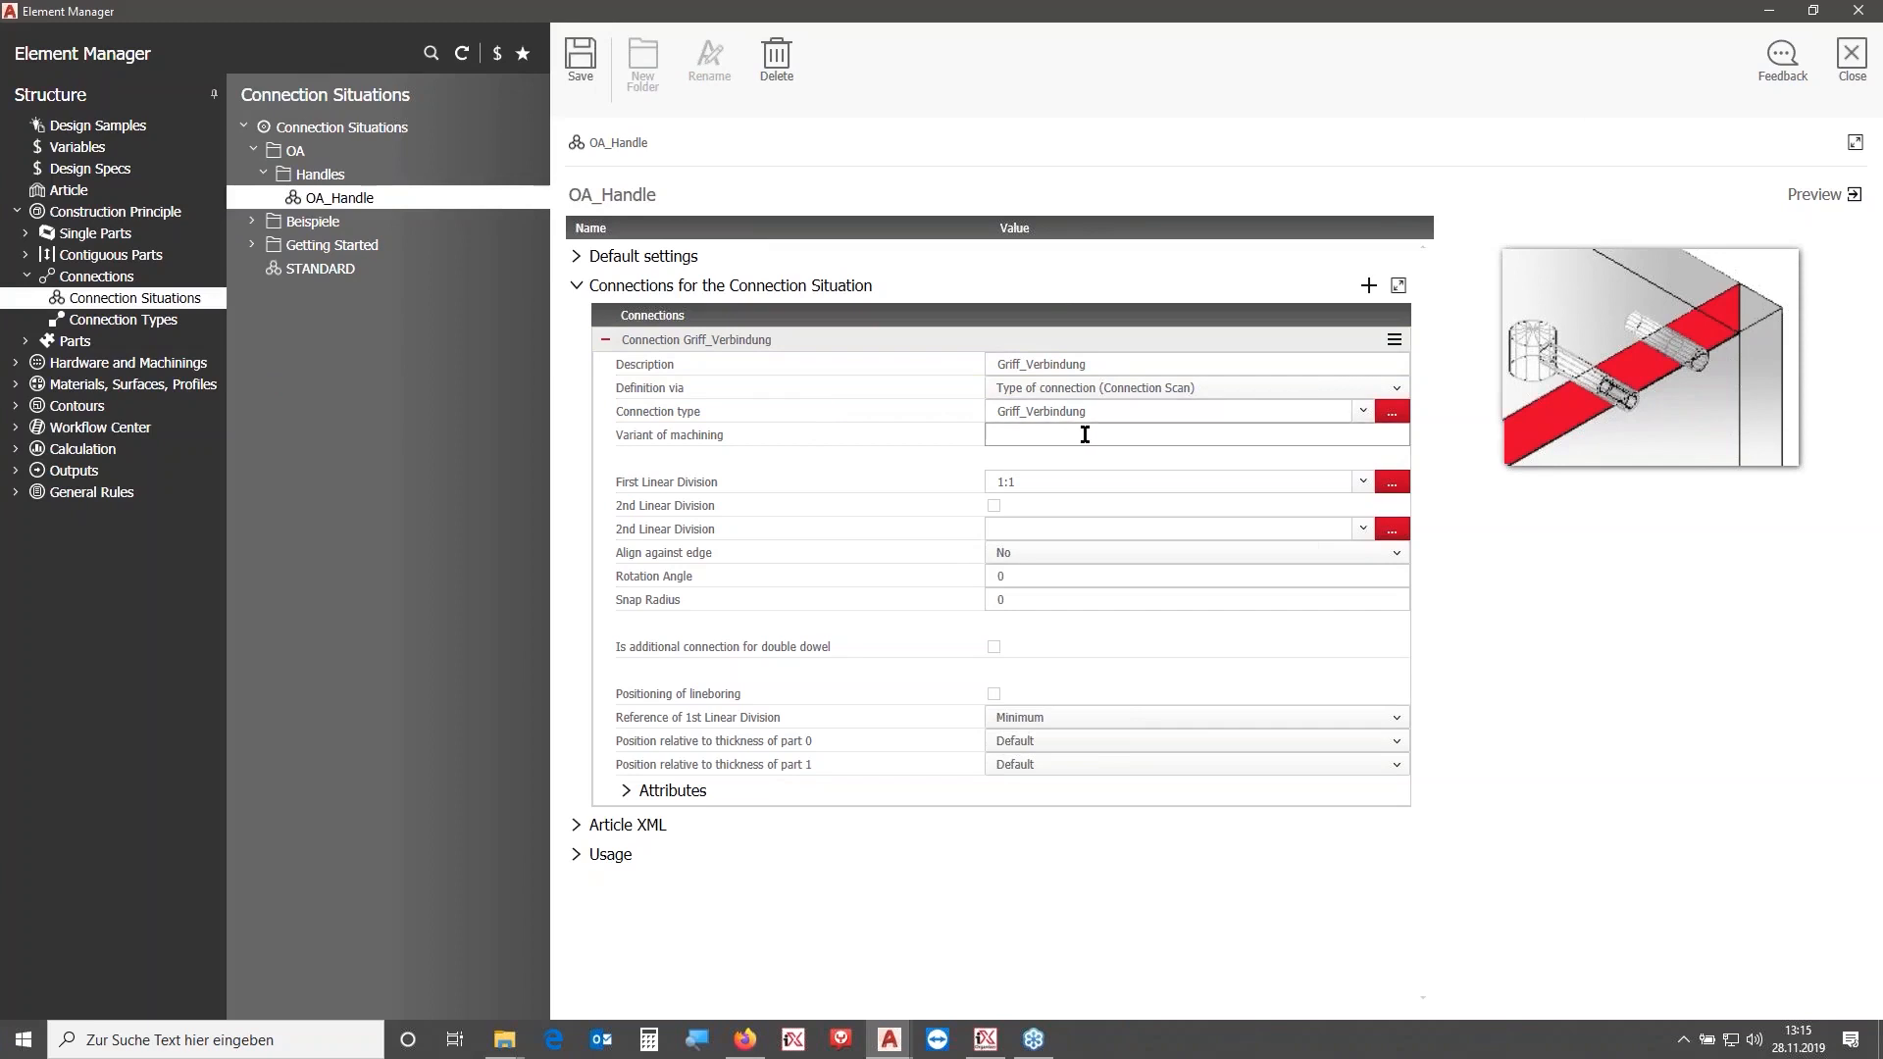
# - Try setting the STANDARD part definition's category to Door, then leave without saving the change
pyautogui.click(1050, 481)
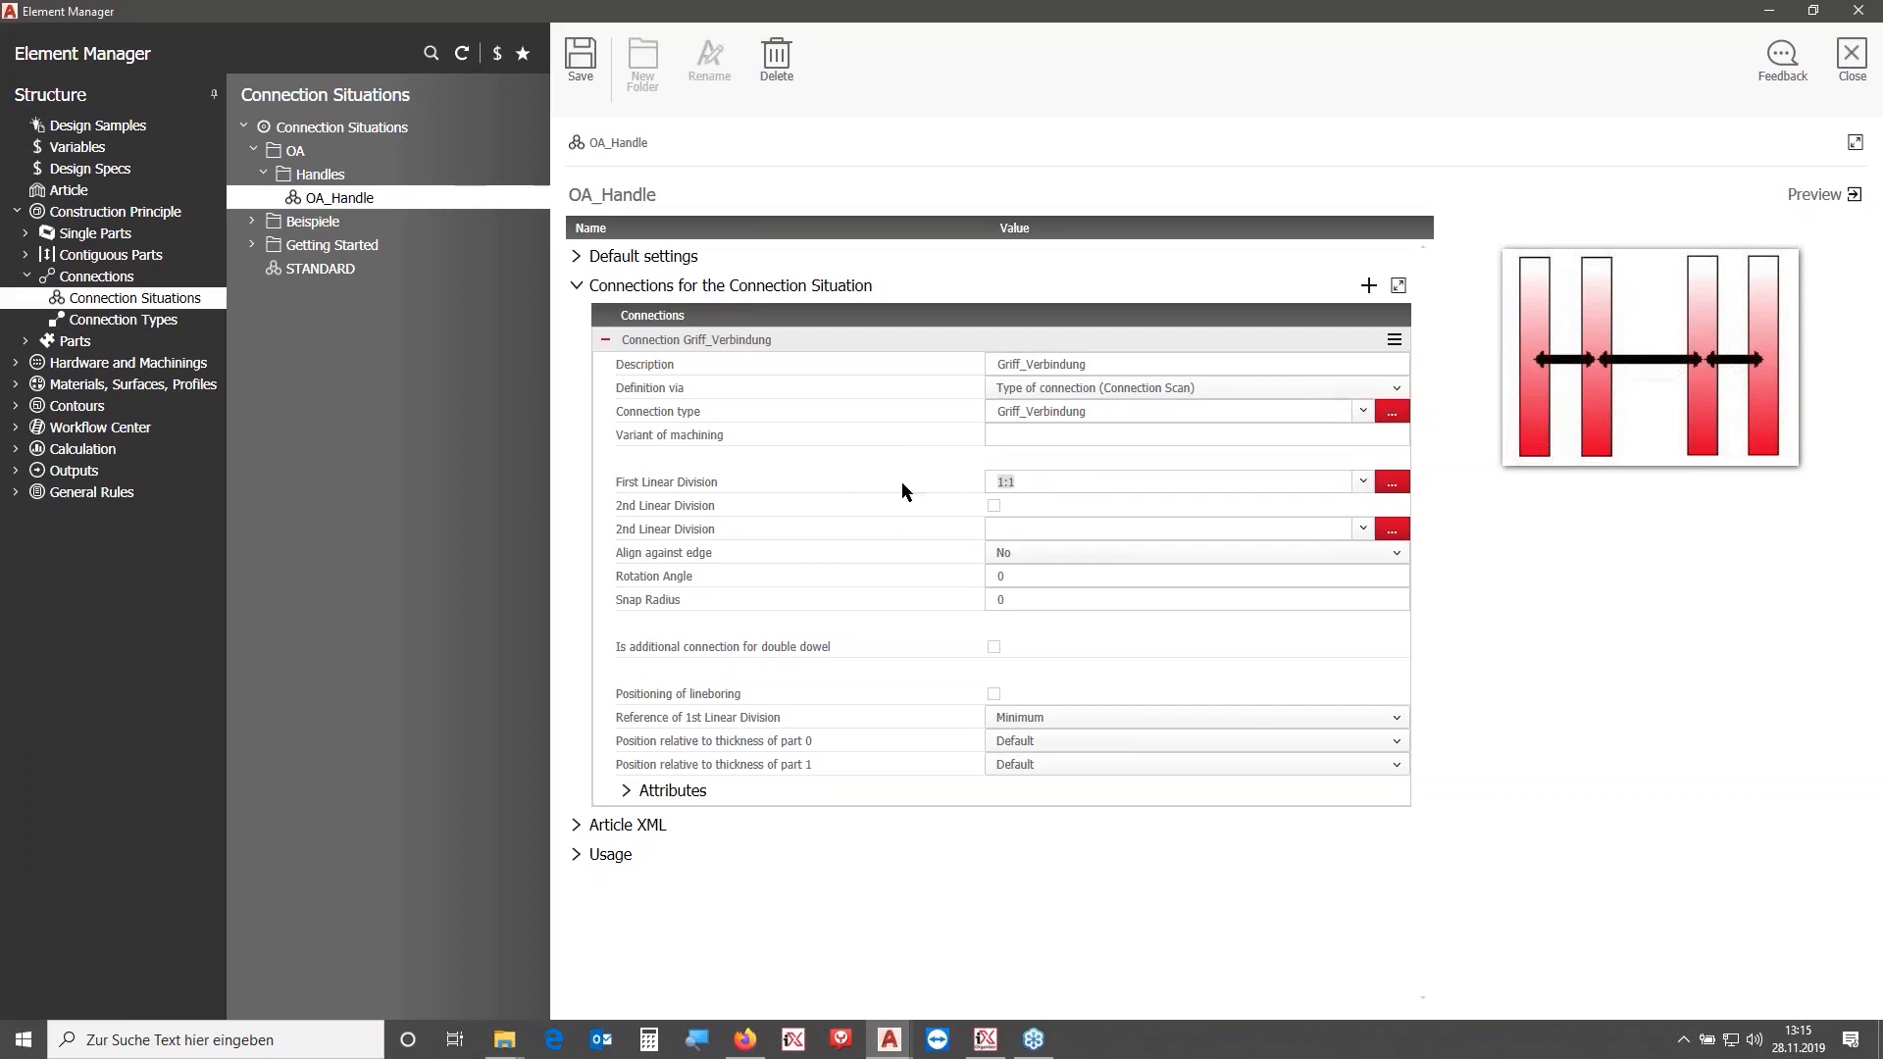
pyautogui.click(27, 342)
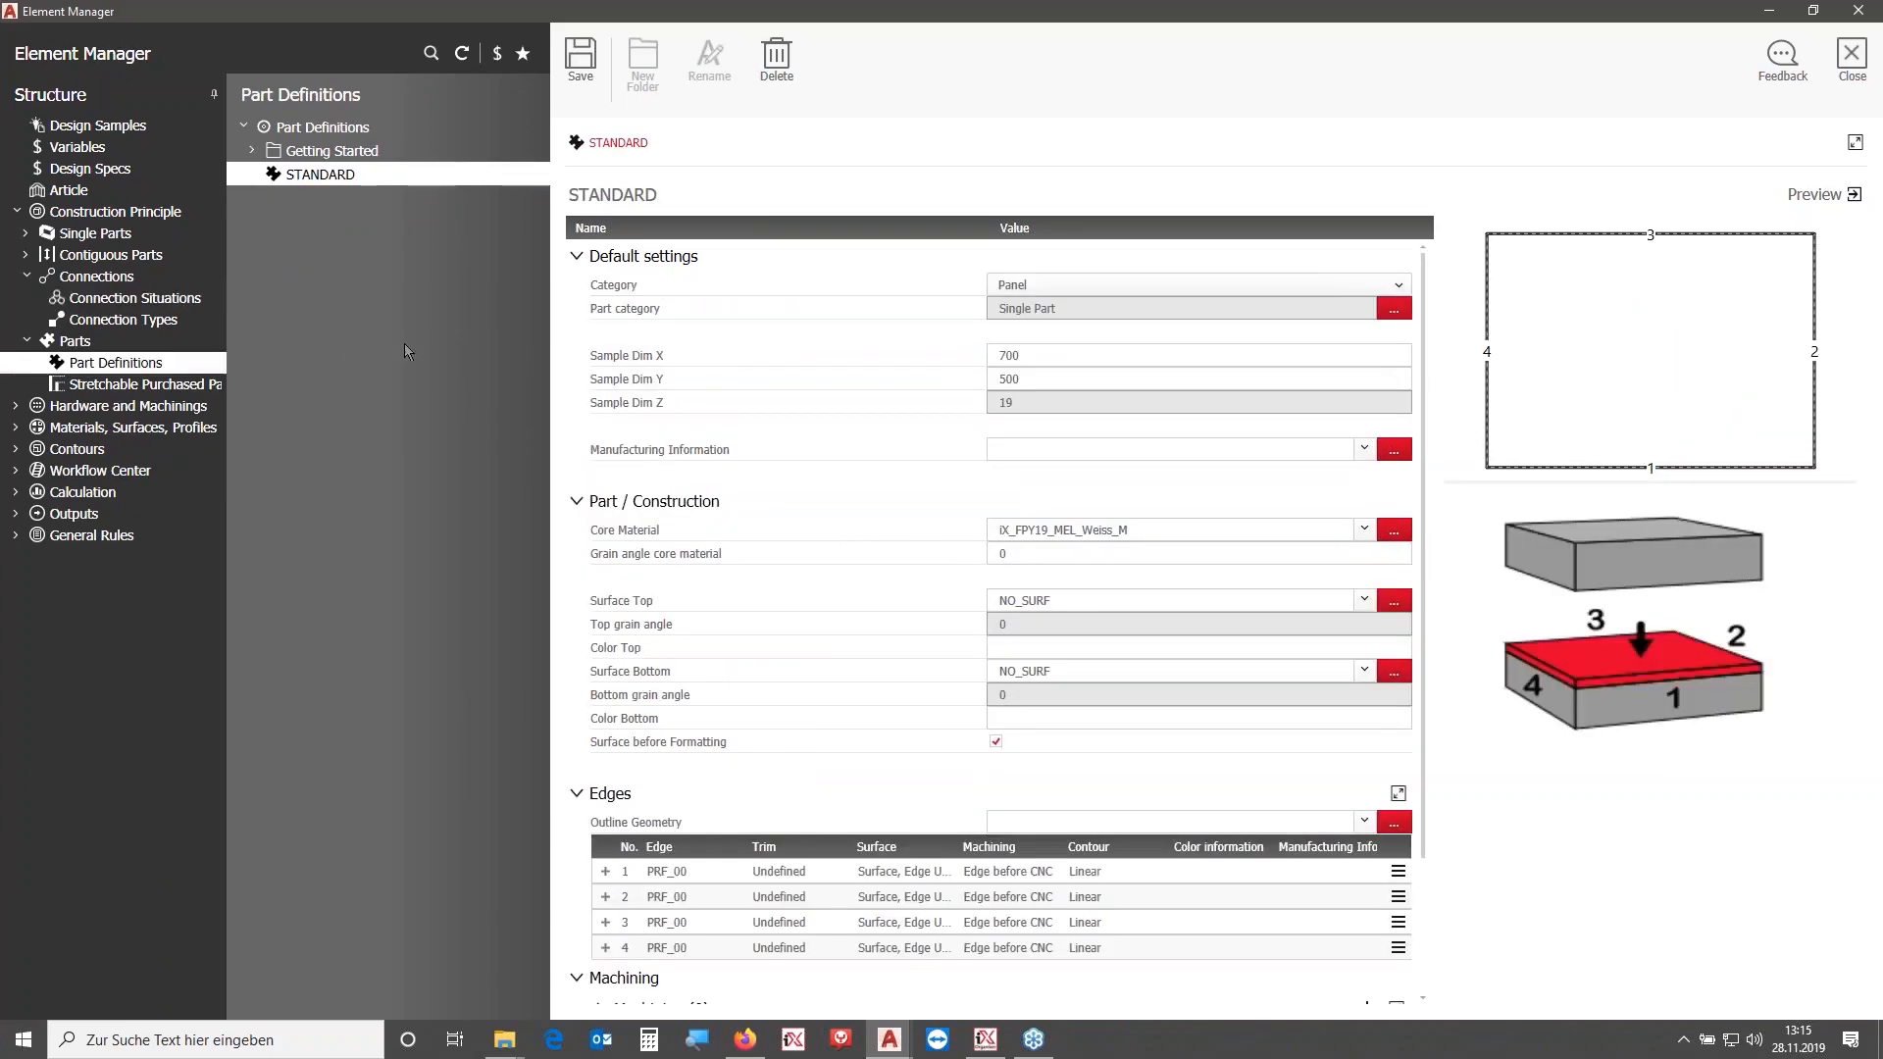
pyautogui.click(1098, 284)
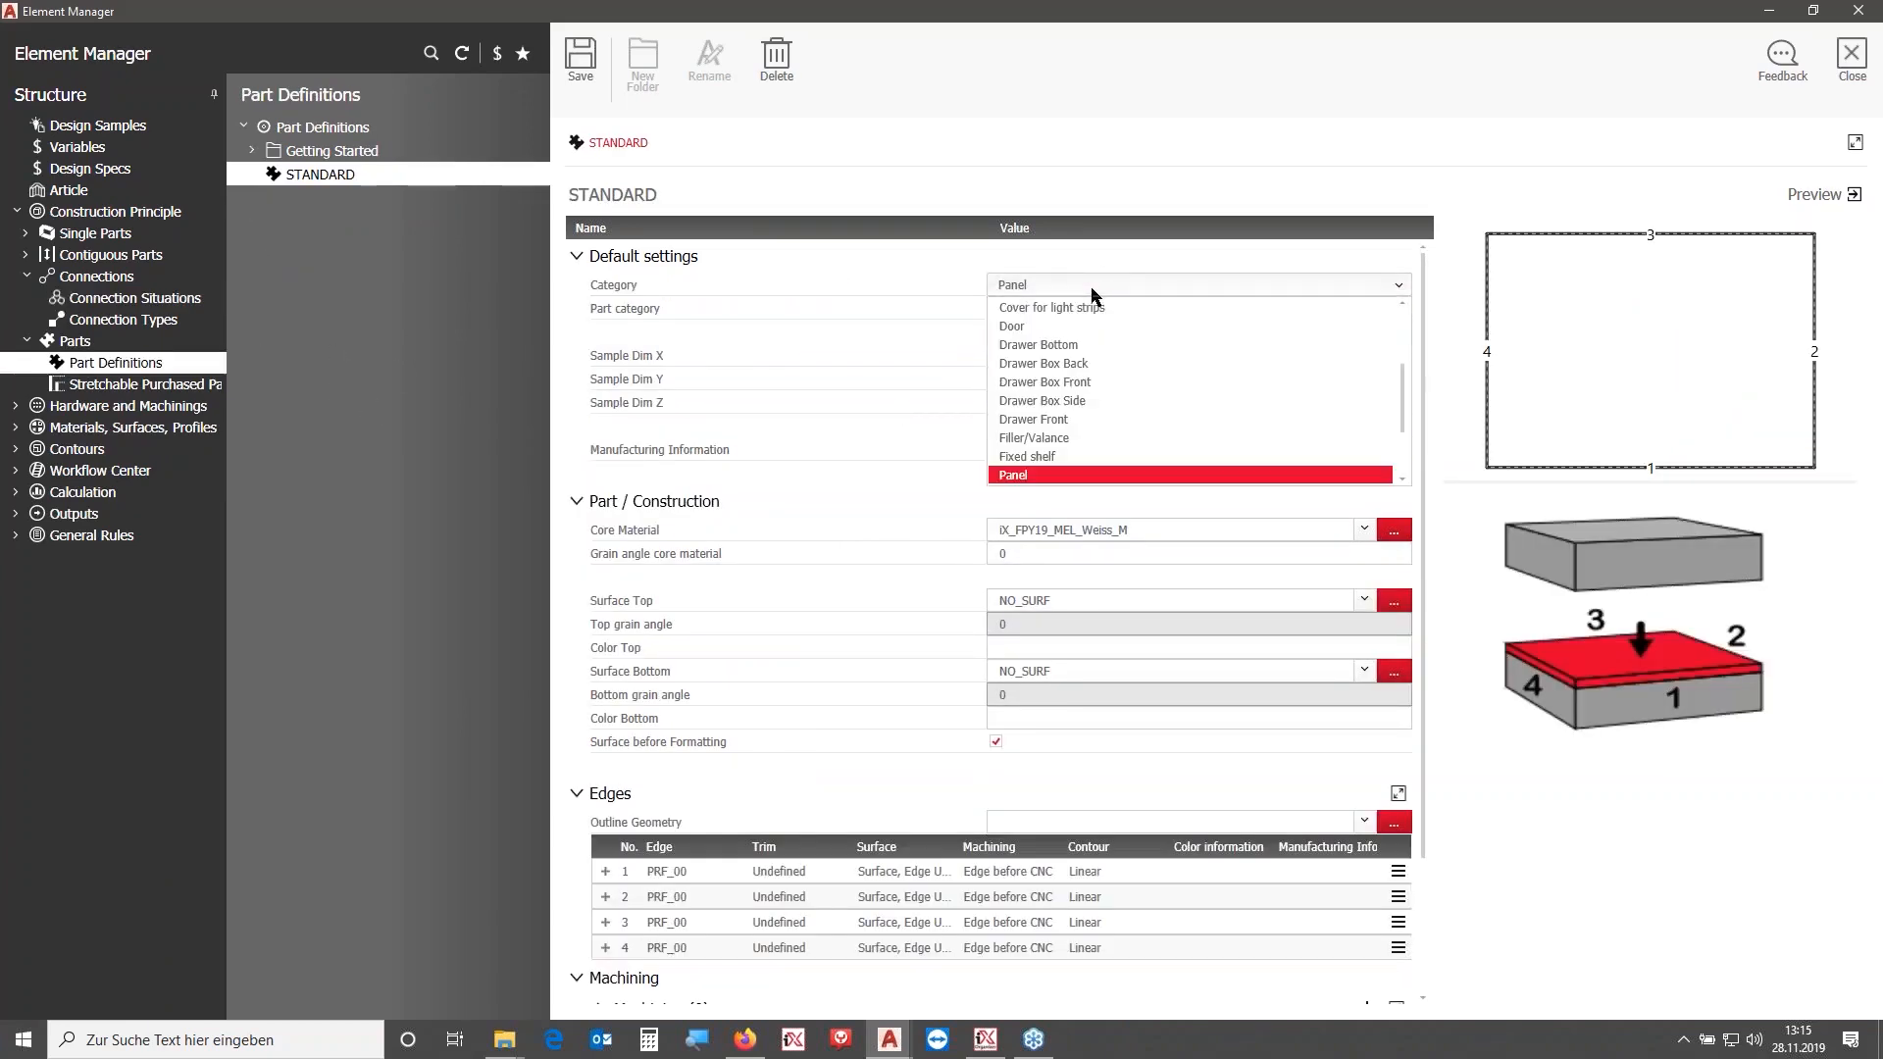
pyautogui.click(1069, 328)
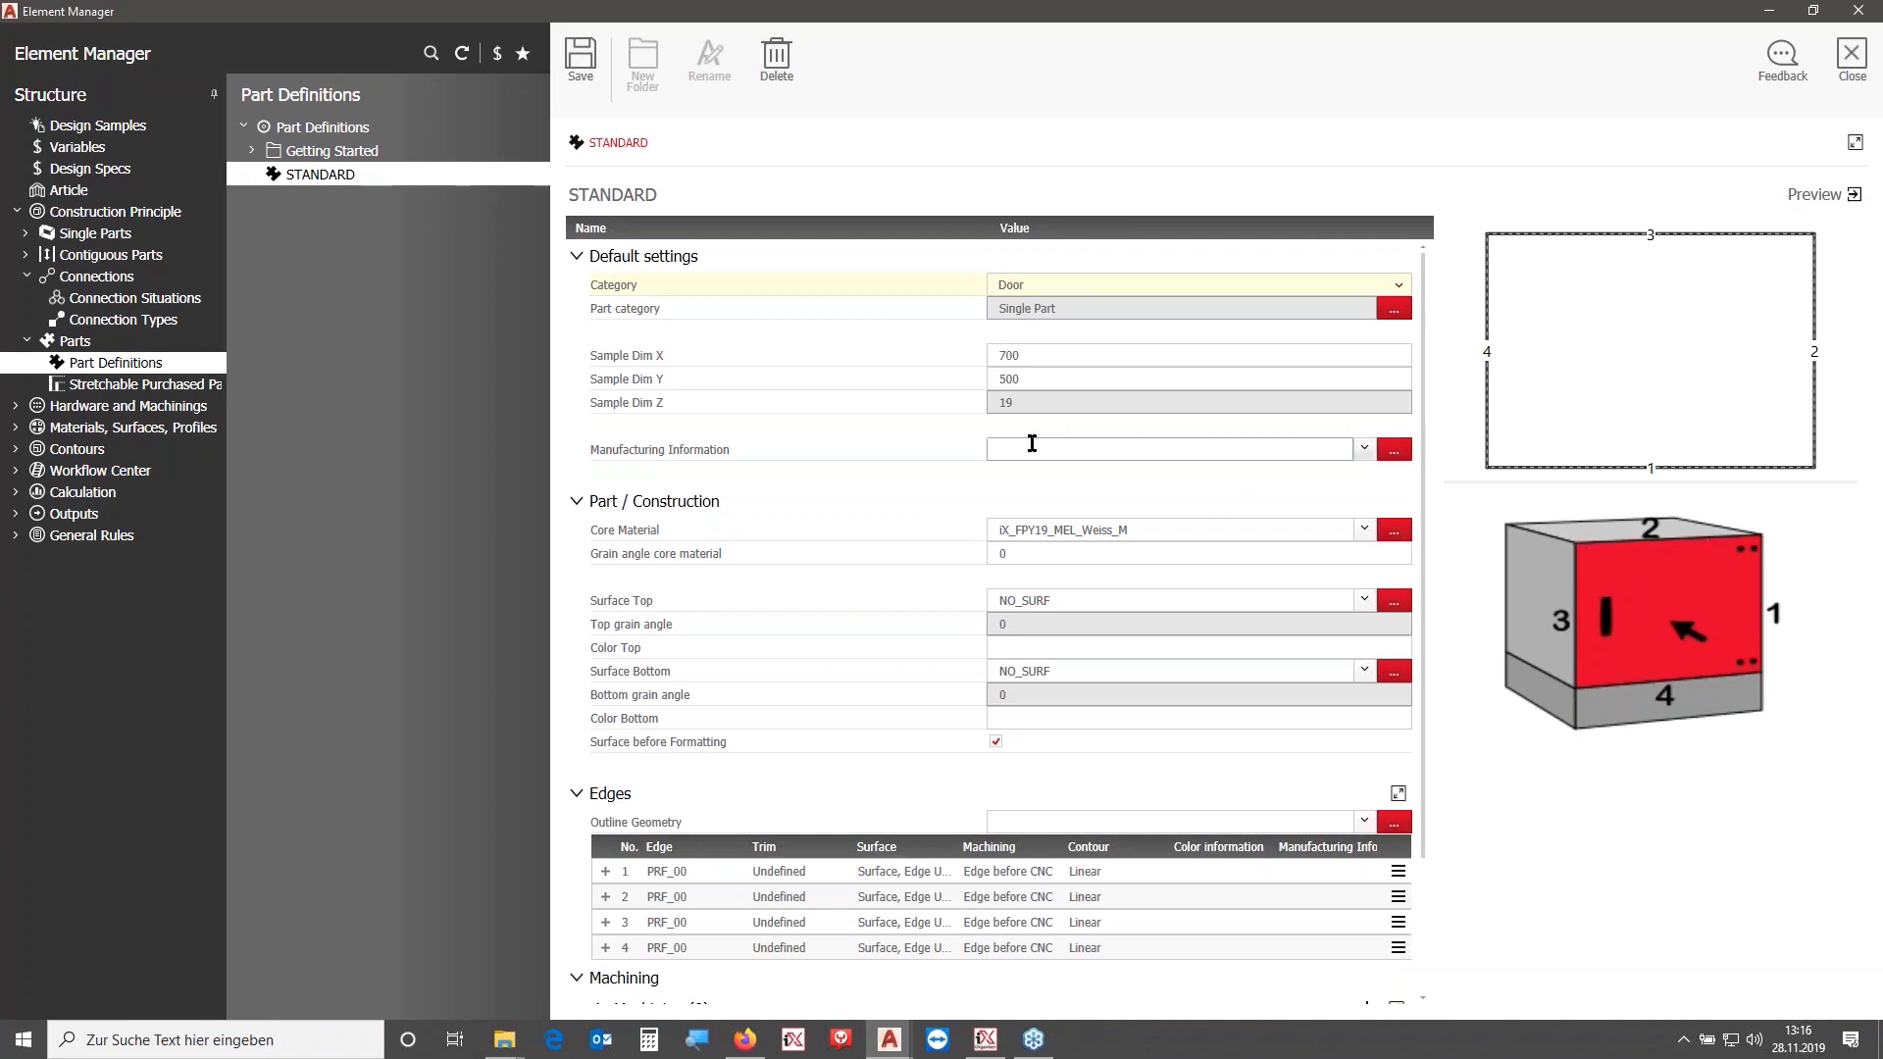
pyautogui.click(172, 299)
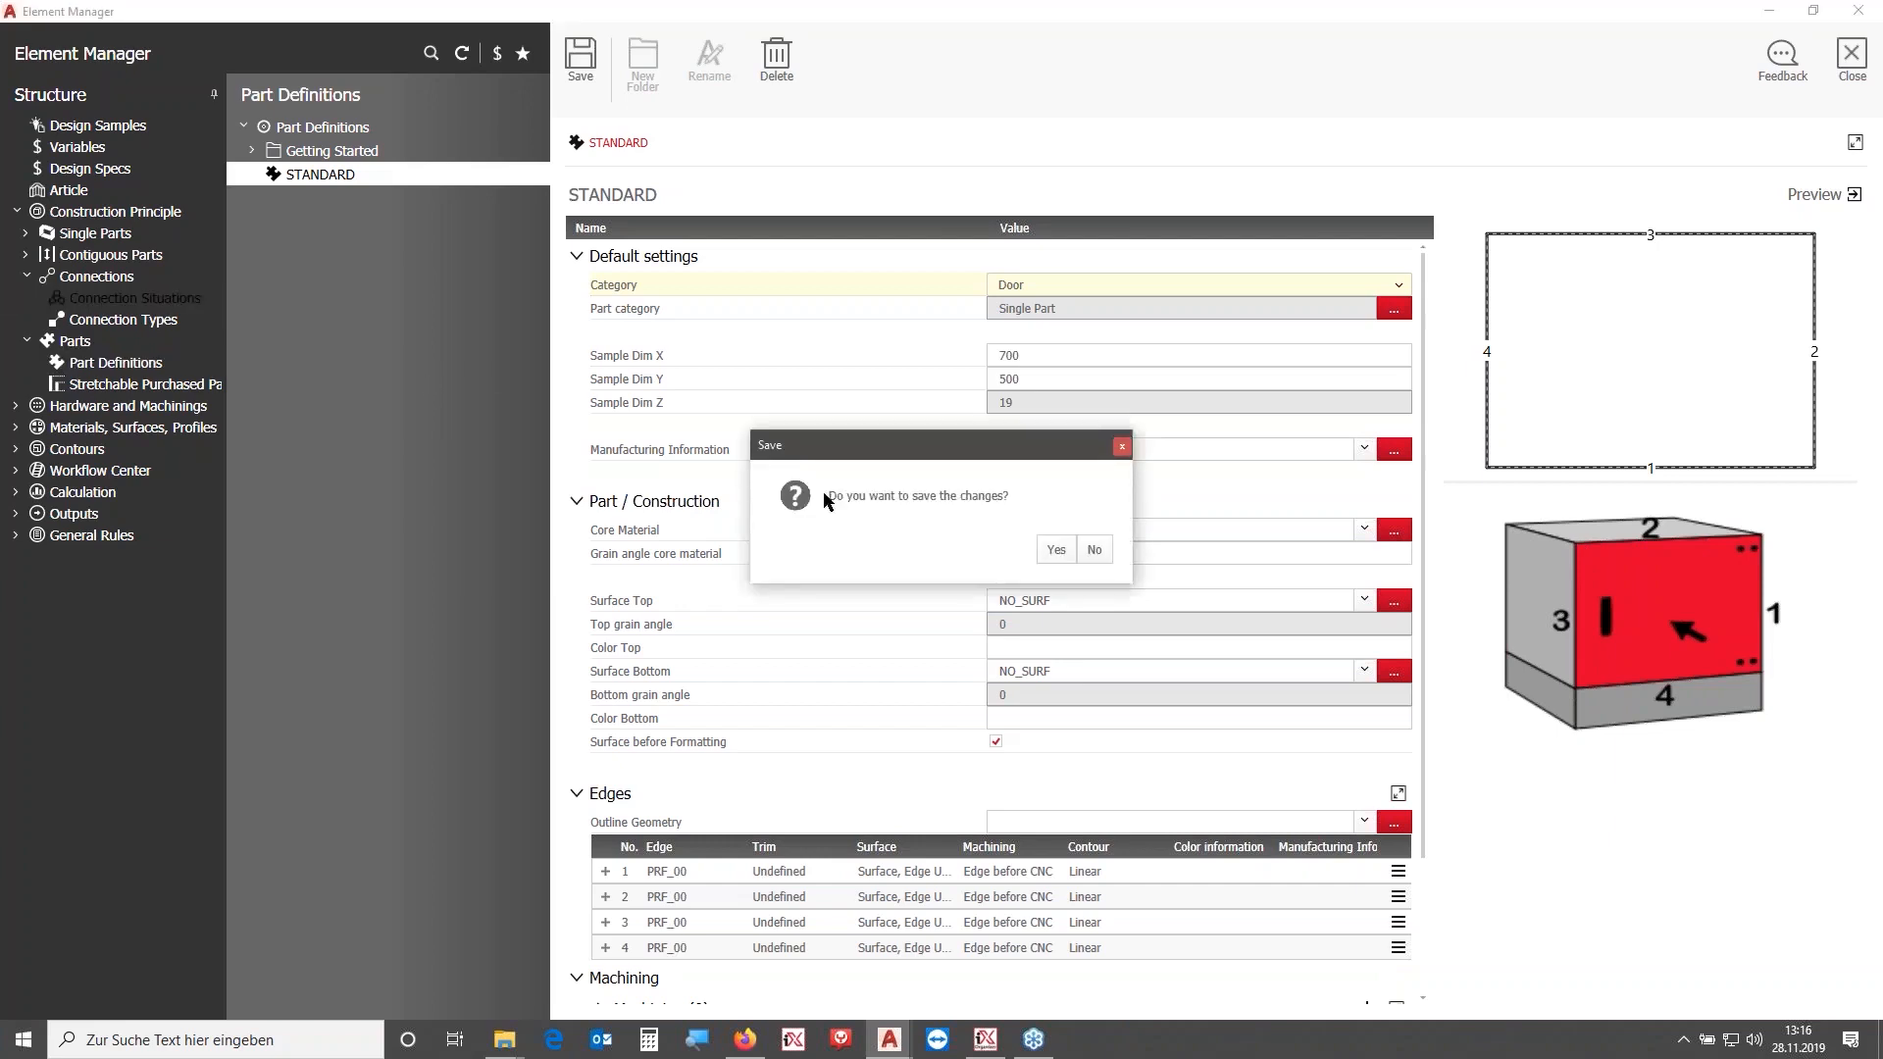
pyautogui.click(1102, 549)
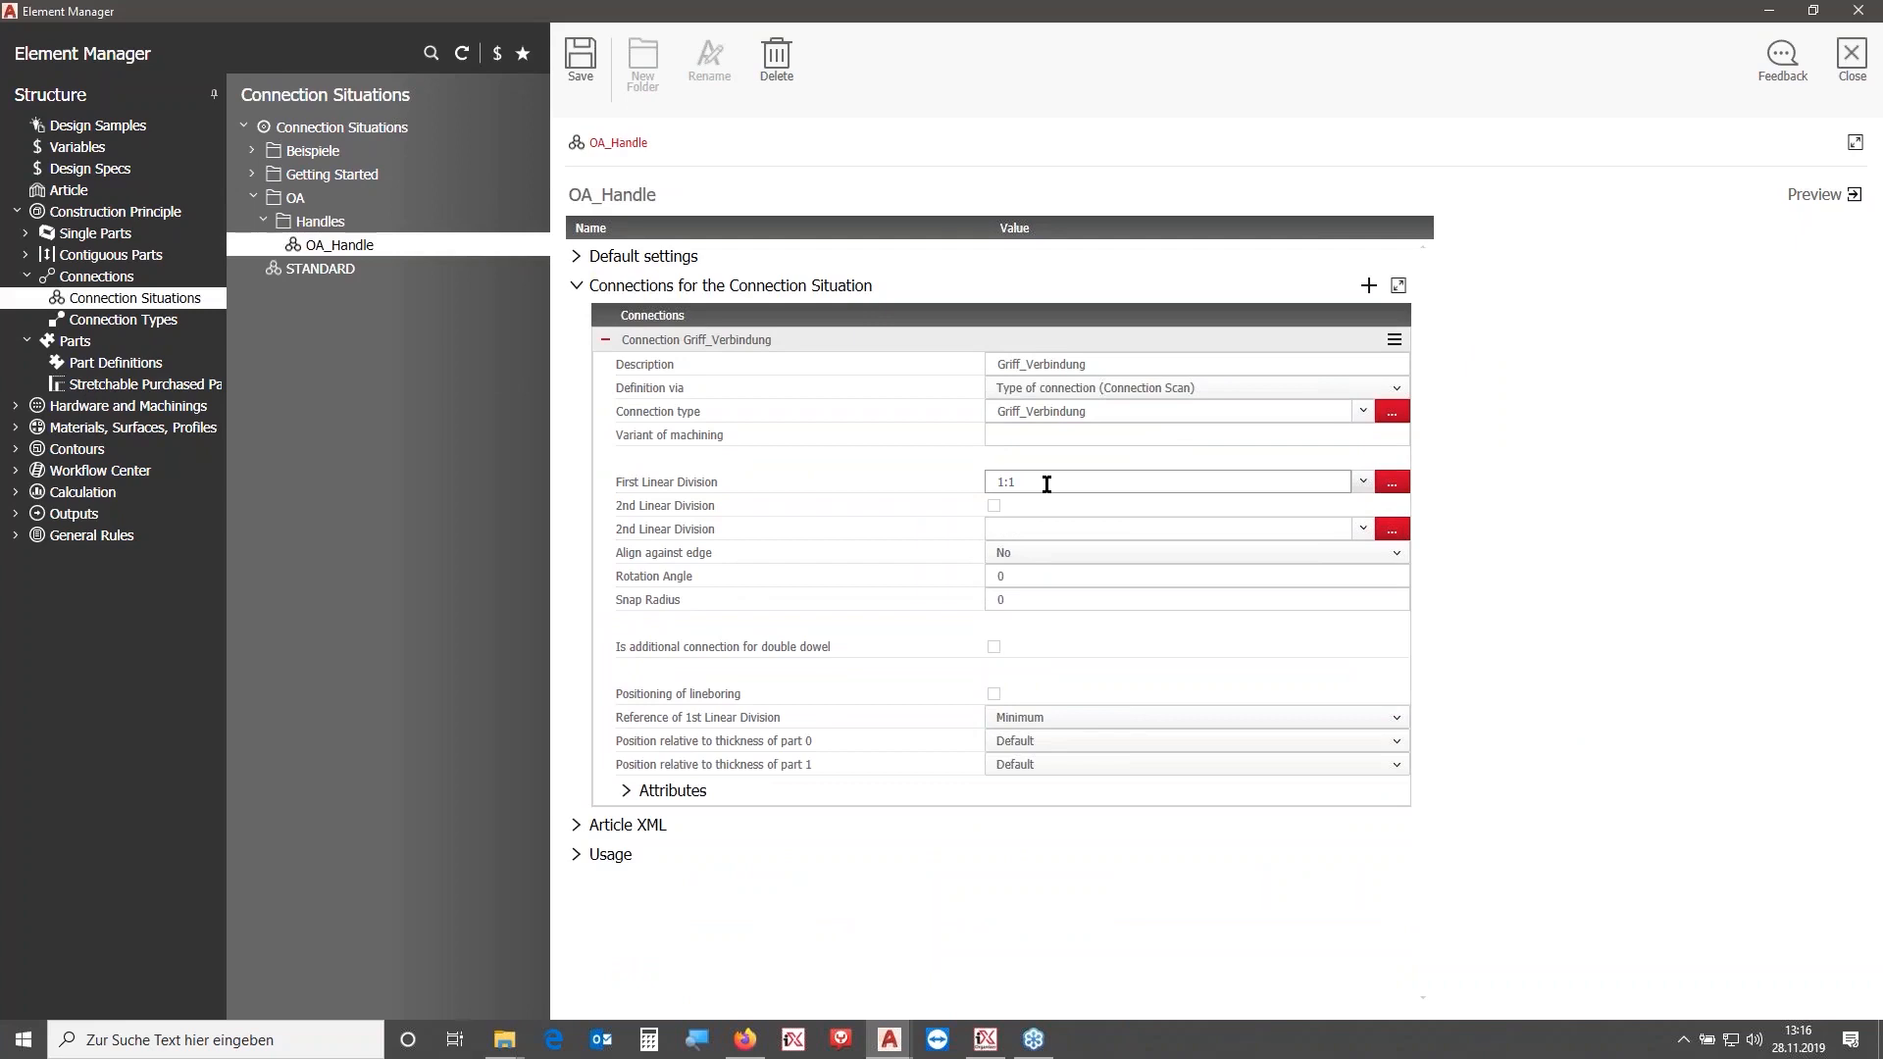
# - Enable the 2nd Linear Division with 50mm:1 for the connection and save
pyautogui.click(1099, 482)
pyautogui.moveTo(933, 474); pyautogui.dragTo(1023, 474)
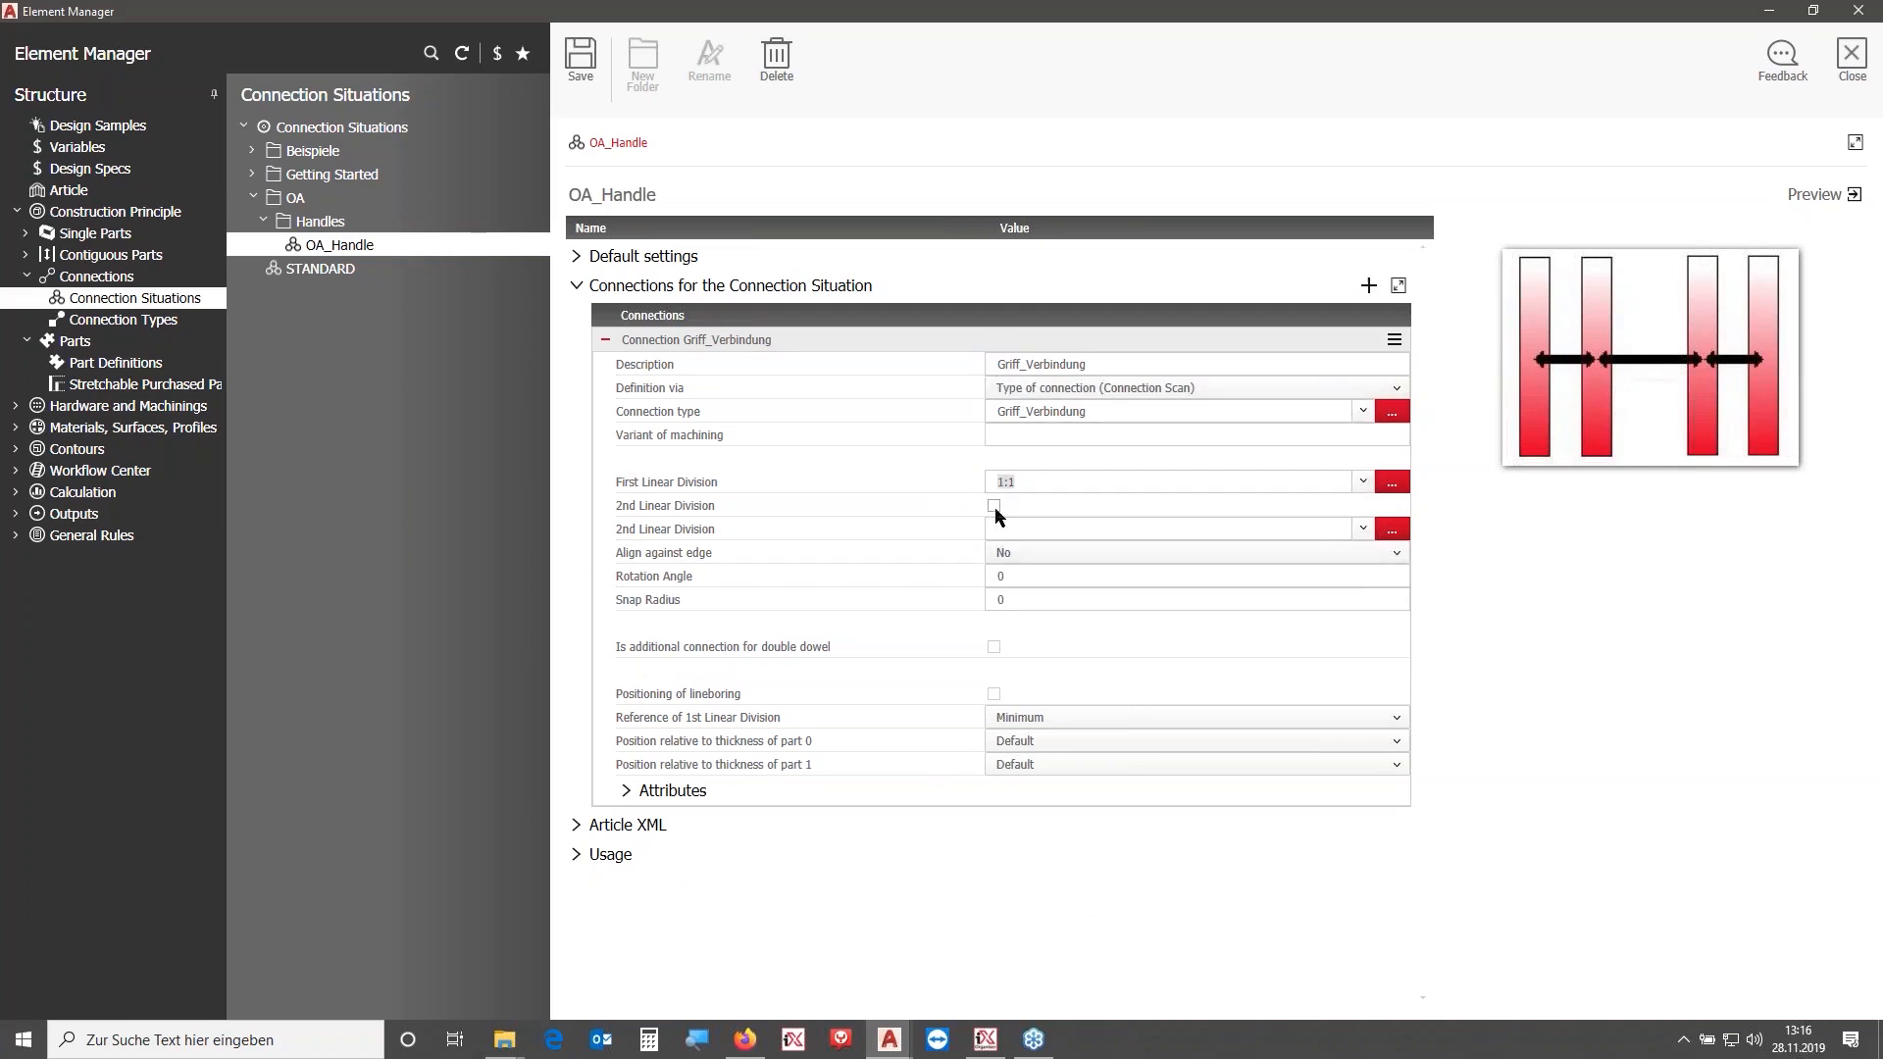
pyautogui.click(994, 506)
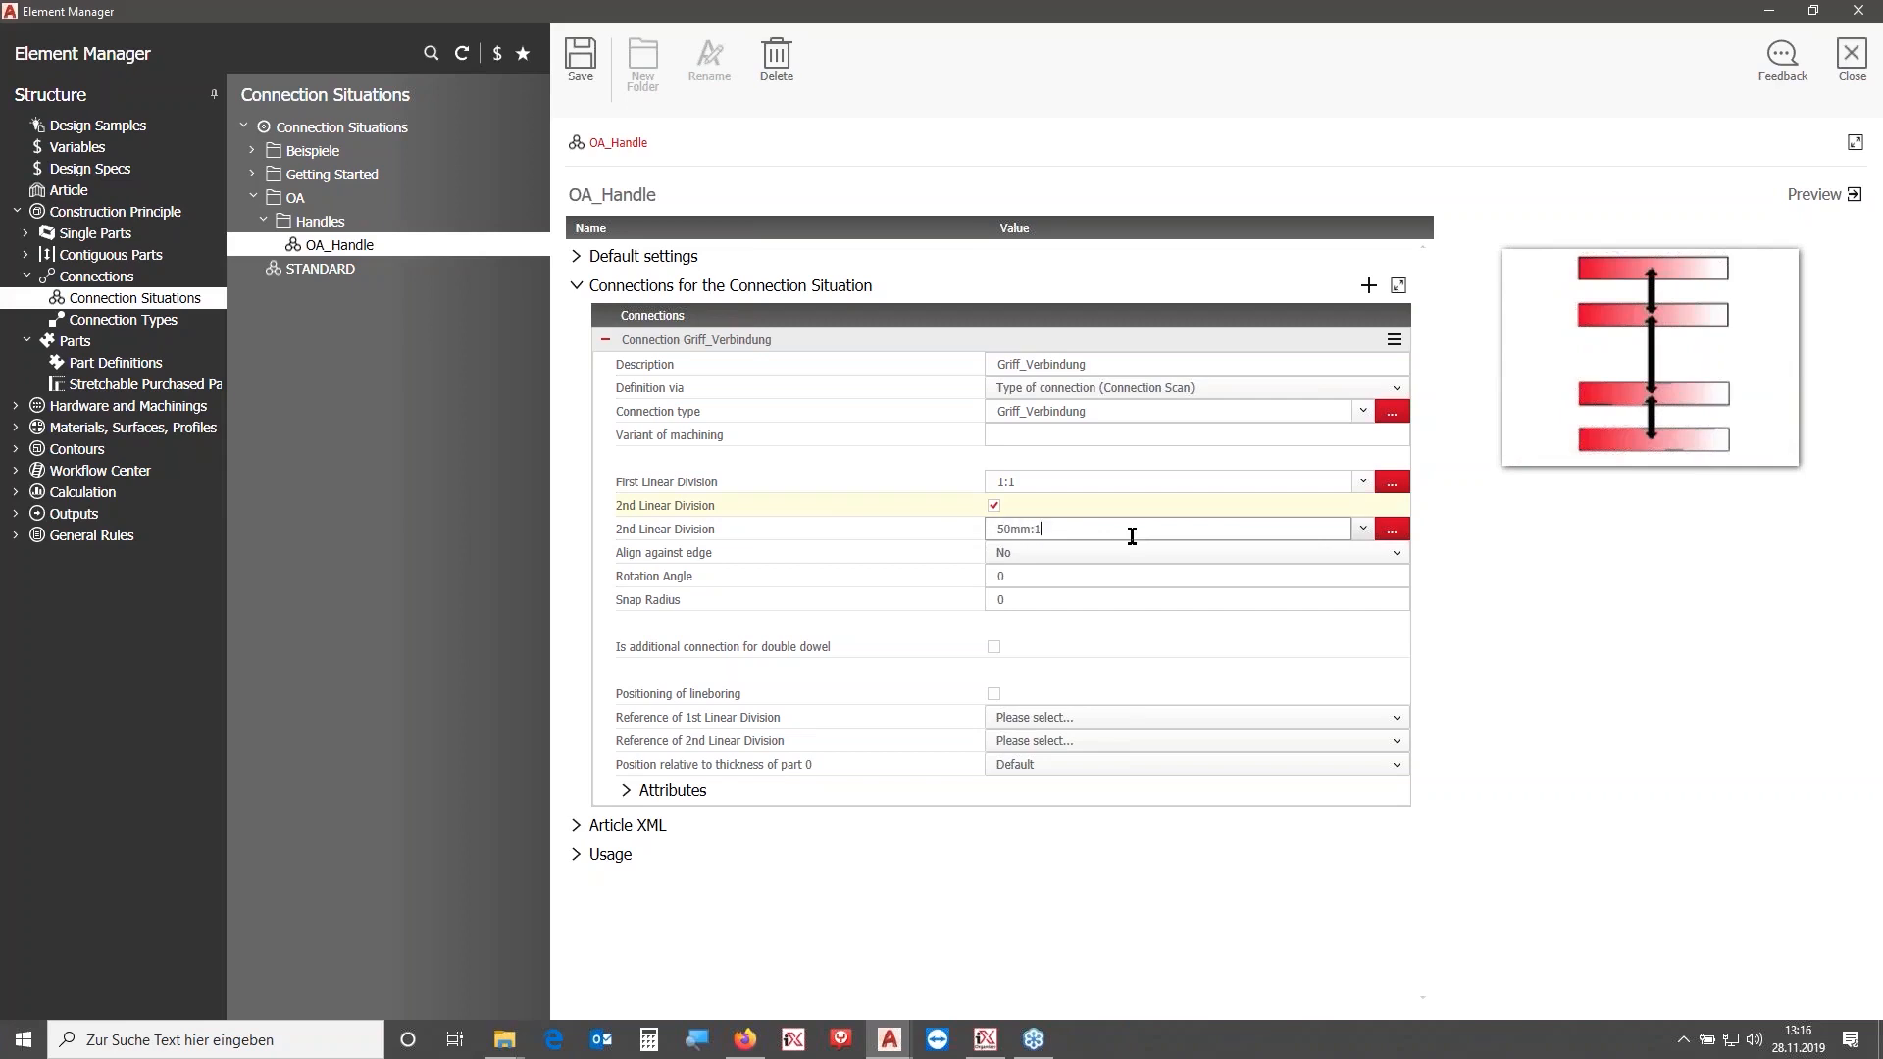
pyautogui.click(580, 58)
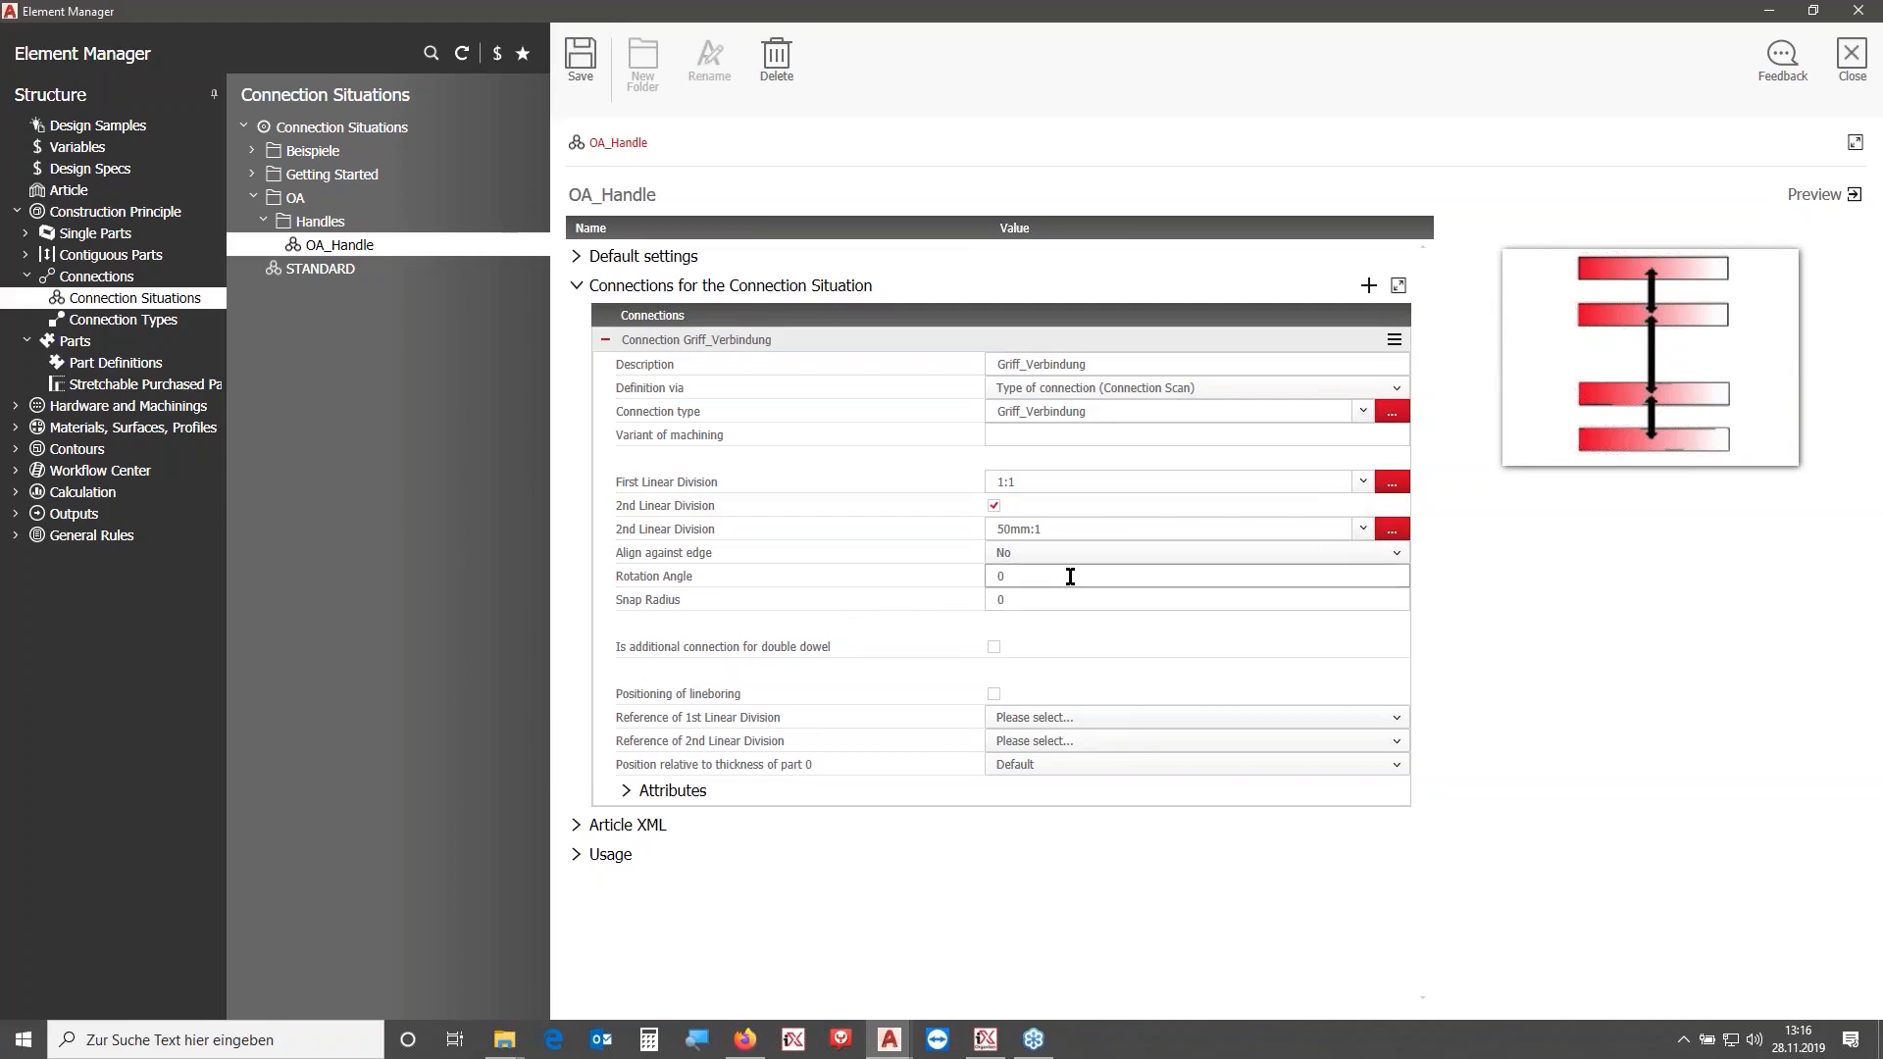
# - Set the connection's attributes: Fitting Type Handle and Additional Filter 1 OA
pyautogui.click(1070, 577)
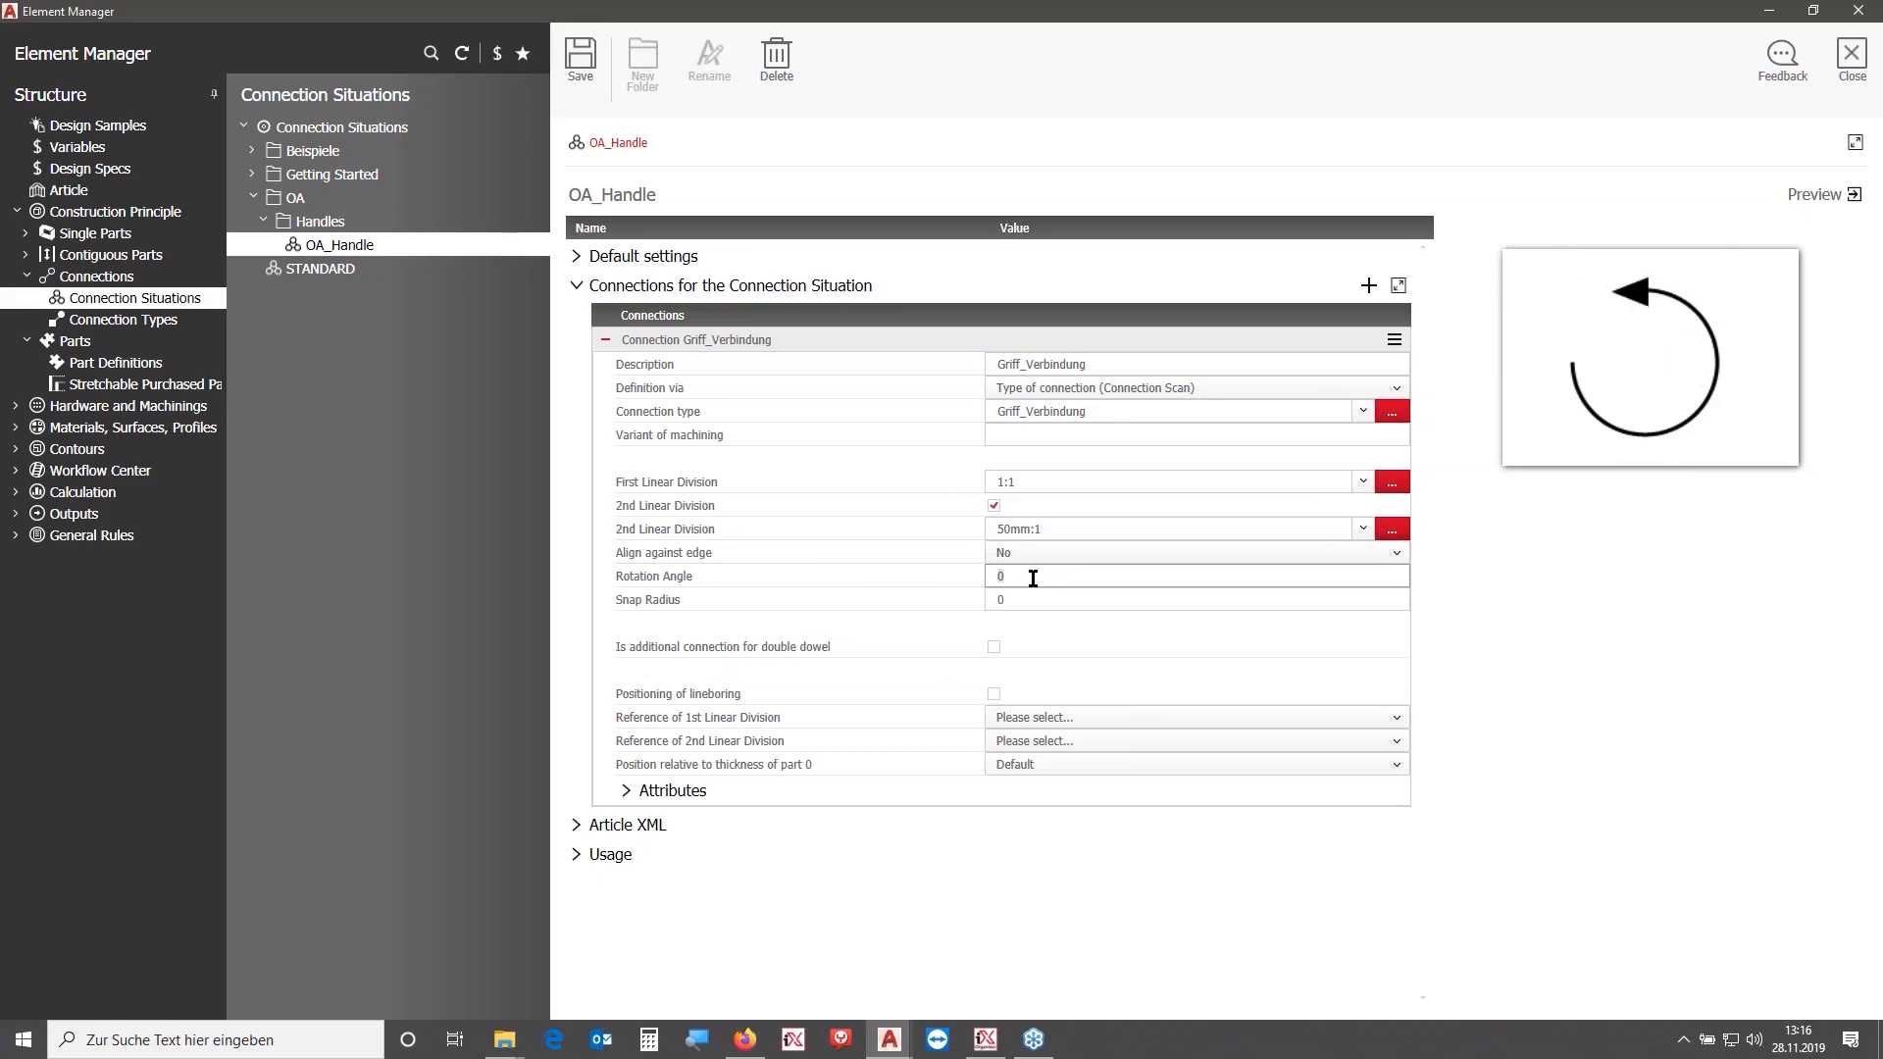
pyautogui.click(650, 791)
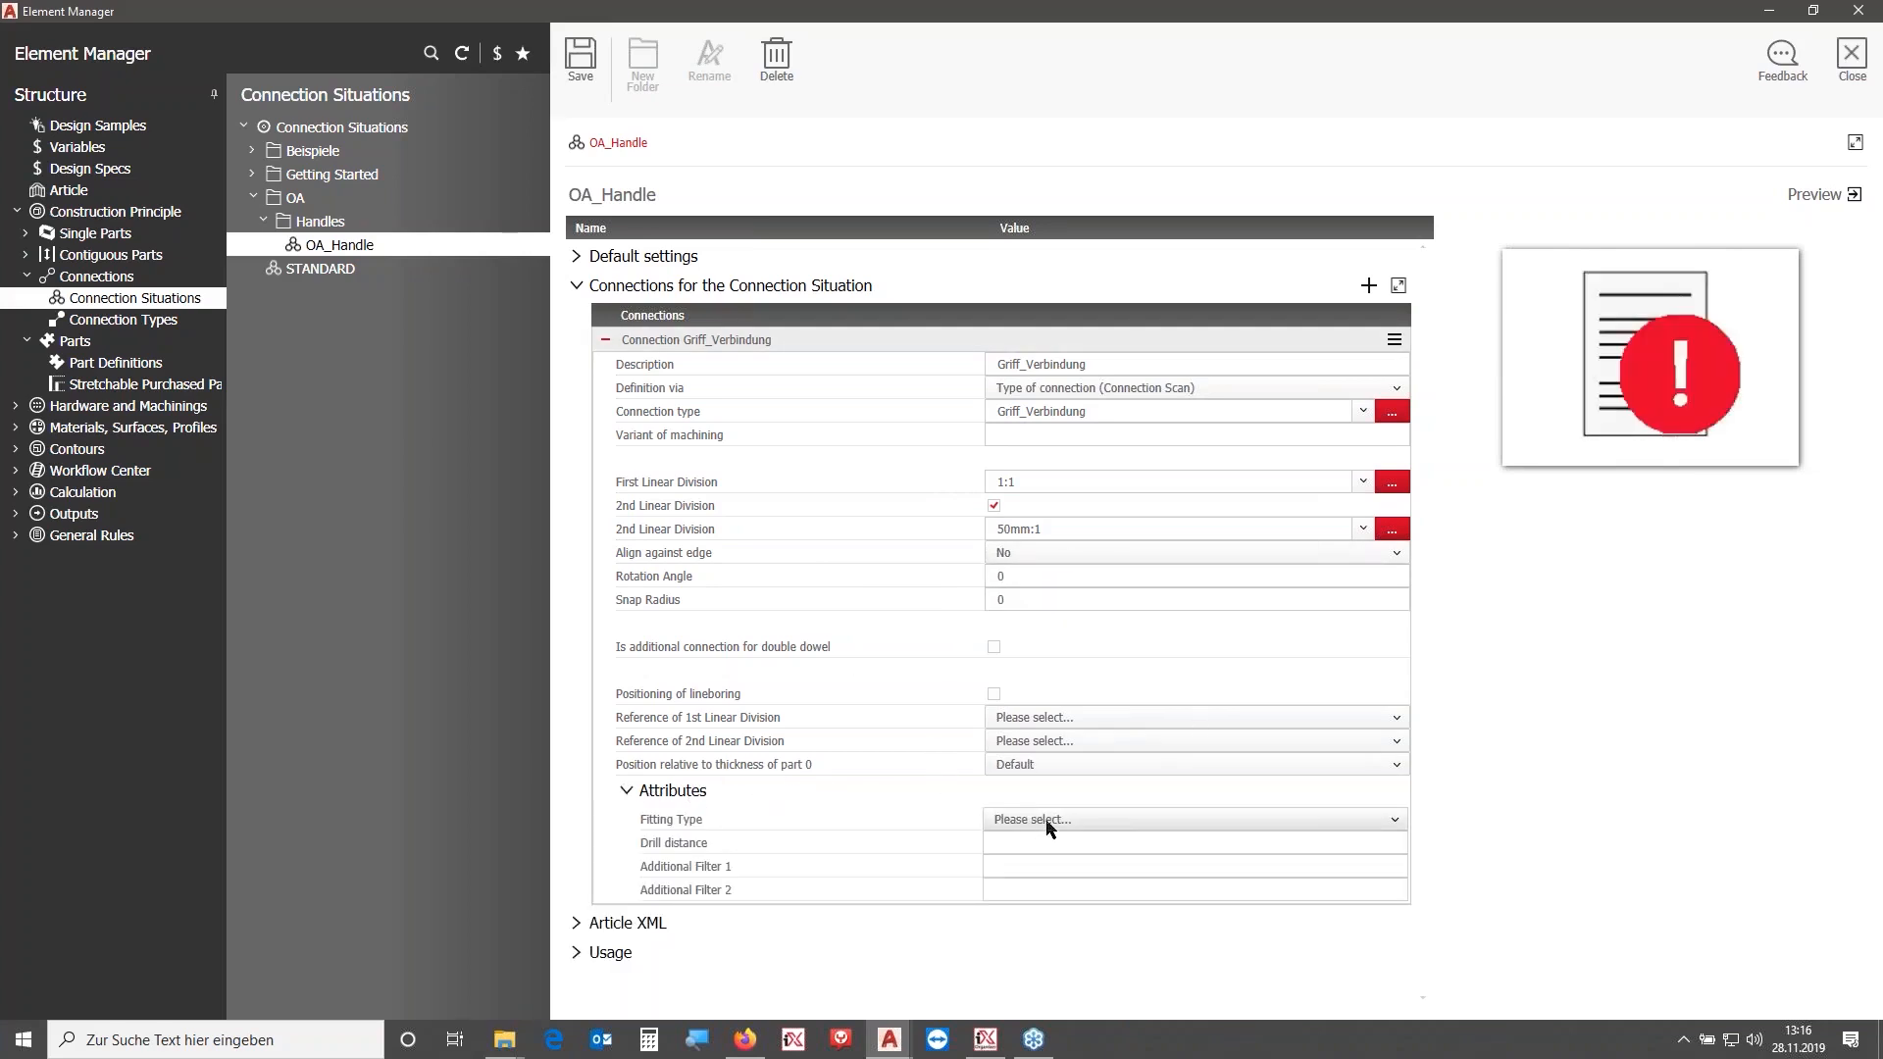
pyautogui.click(1050, 827)
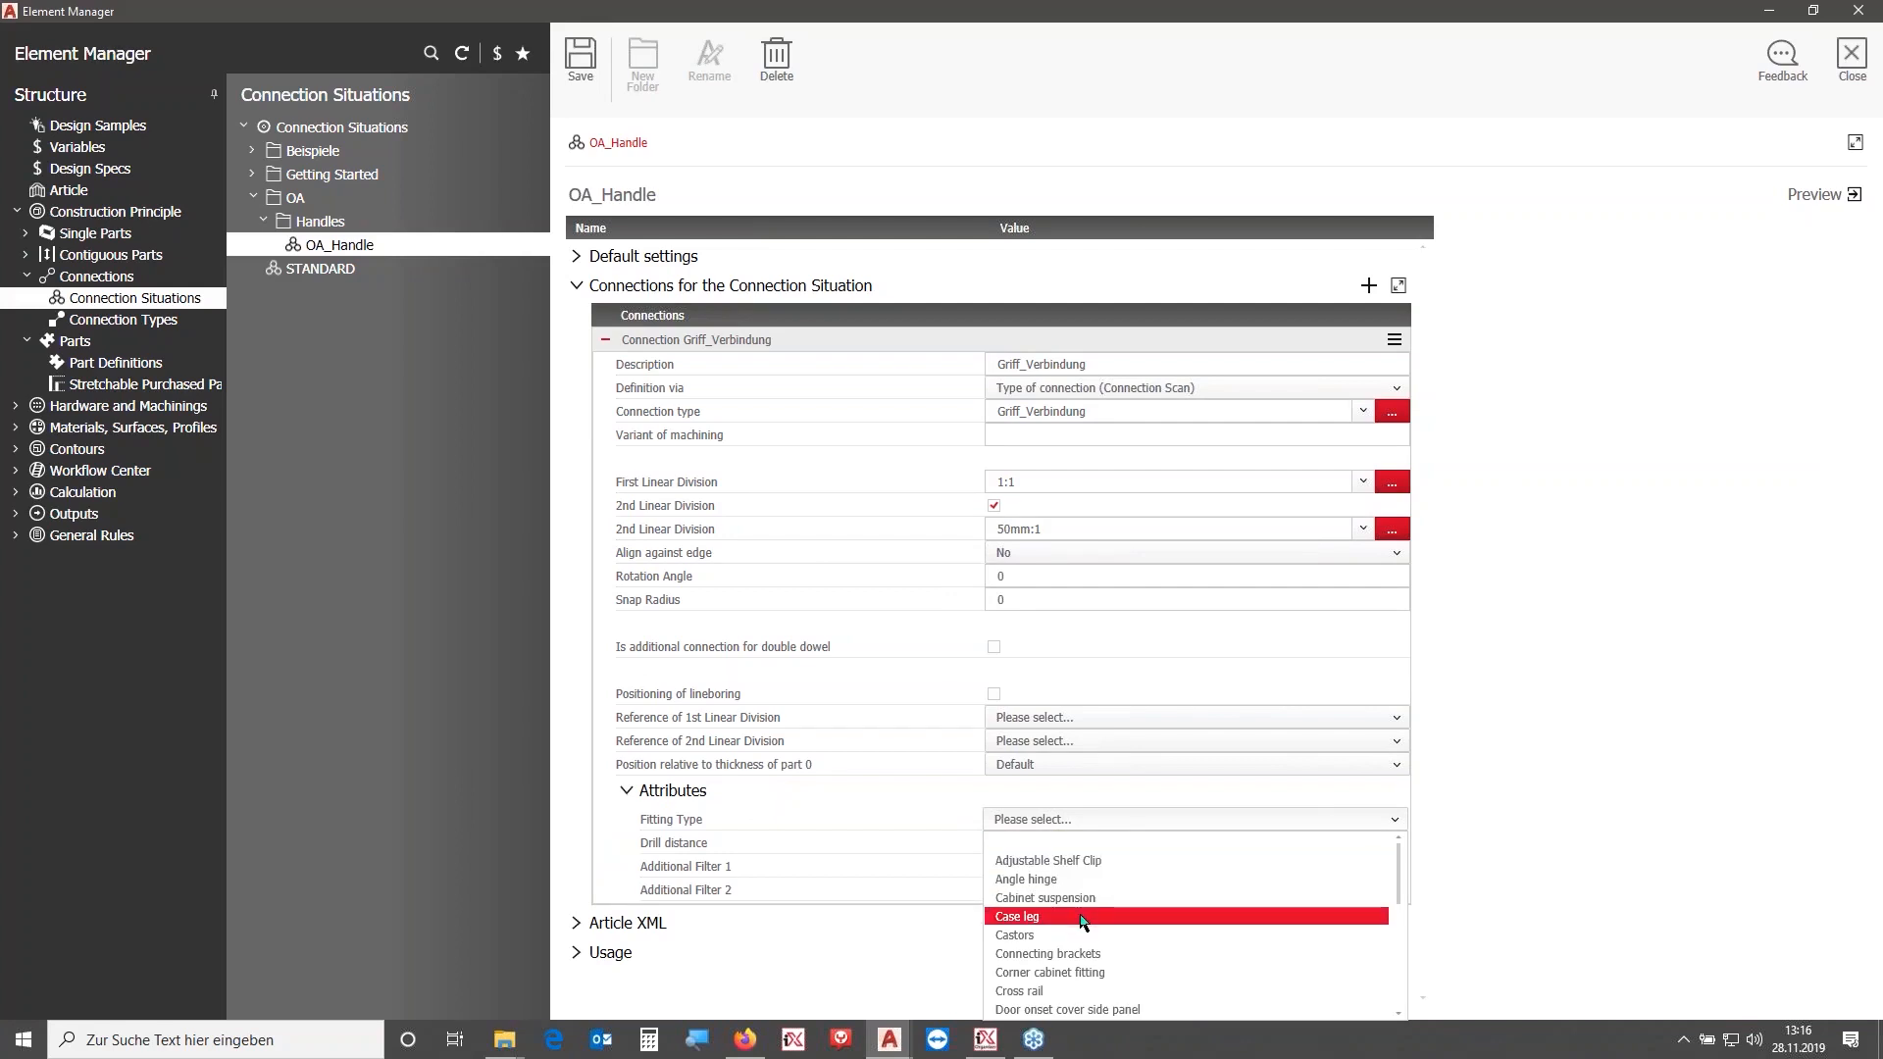
pyautogui.scroll(-3, 1083, 922)
pyautogui.click(1051, 993)
pyautogui.click(1014, 864)
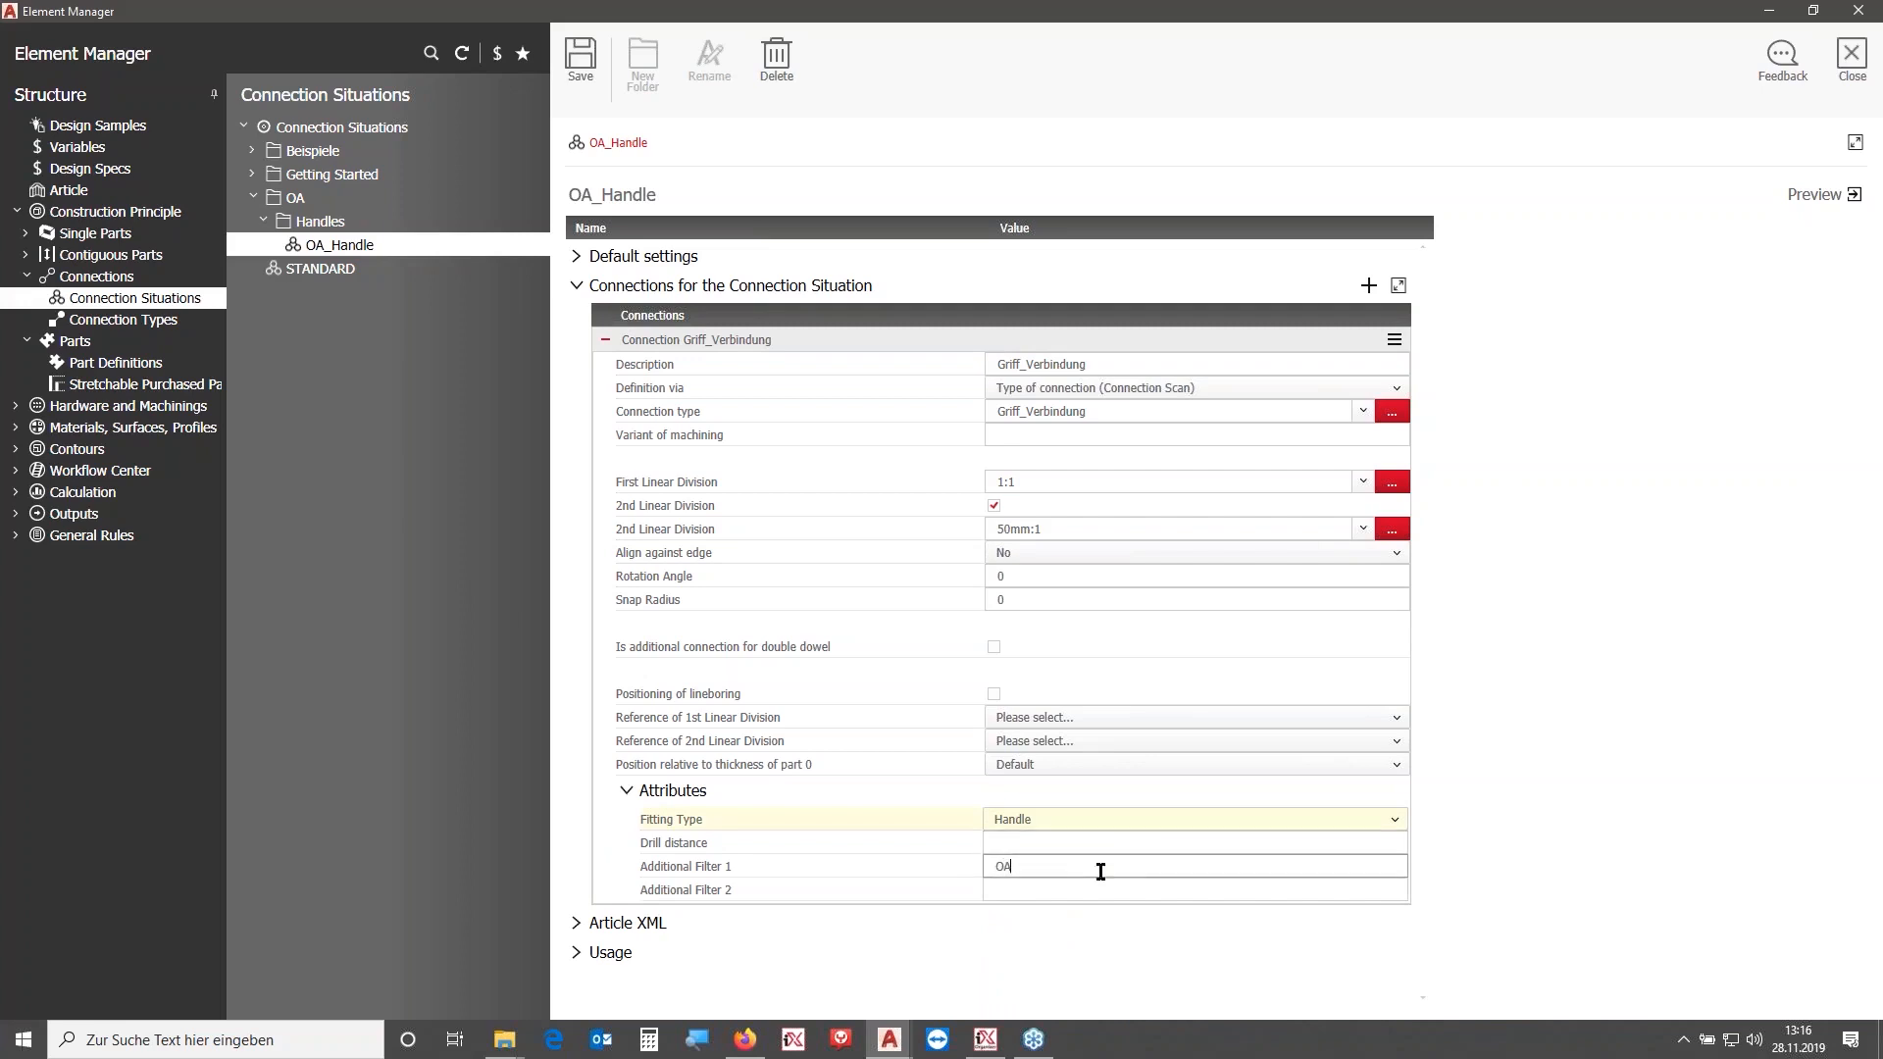
# - Save the OA_Handle connection situation with its handle attributes
pyautogui.click(598, 62)
pyautogui.click(1038, 873)
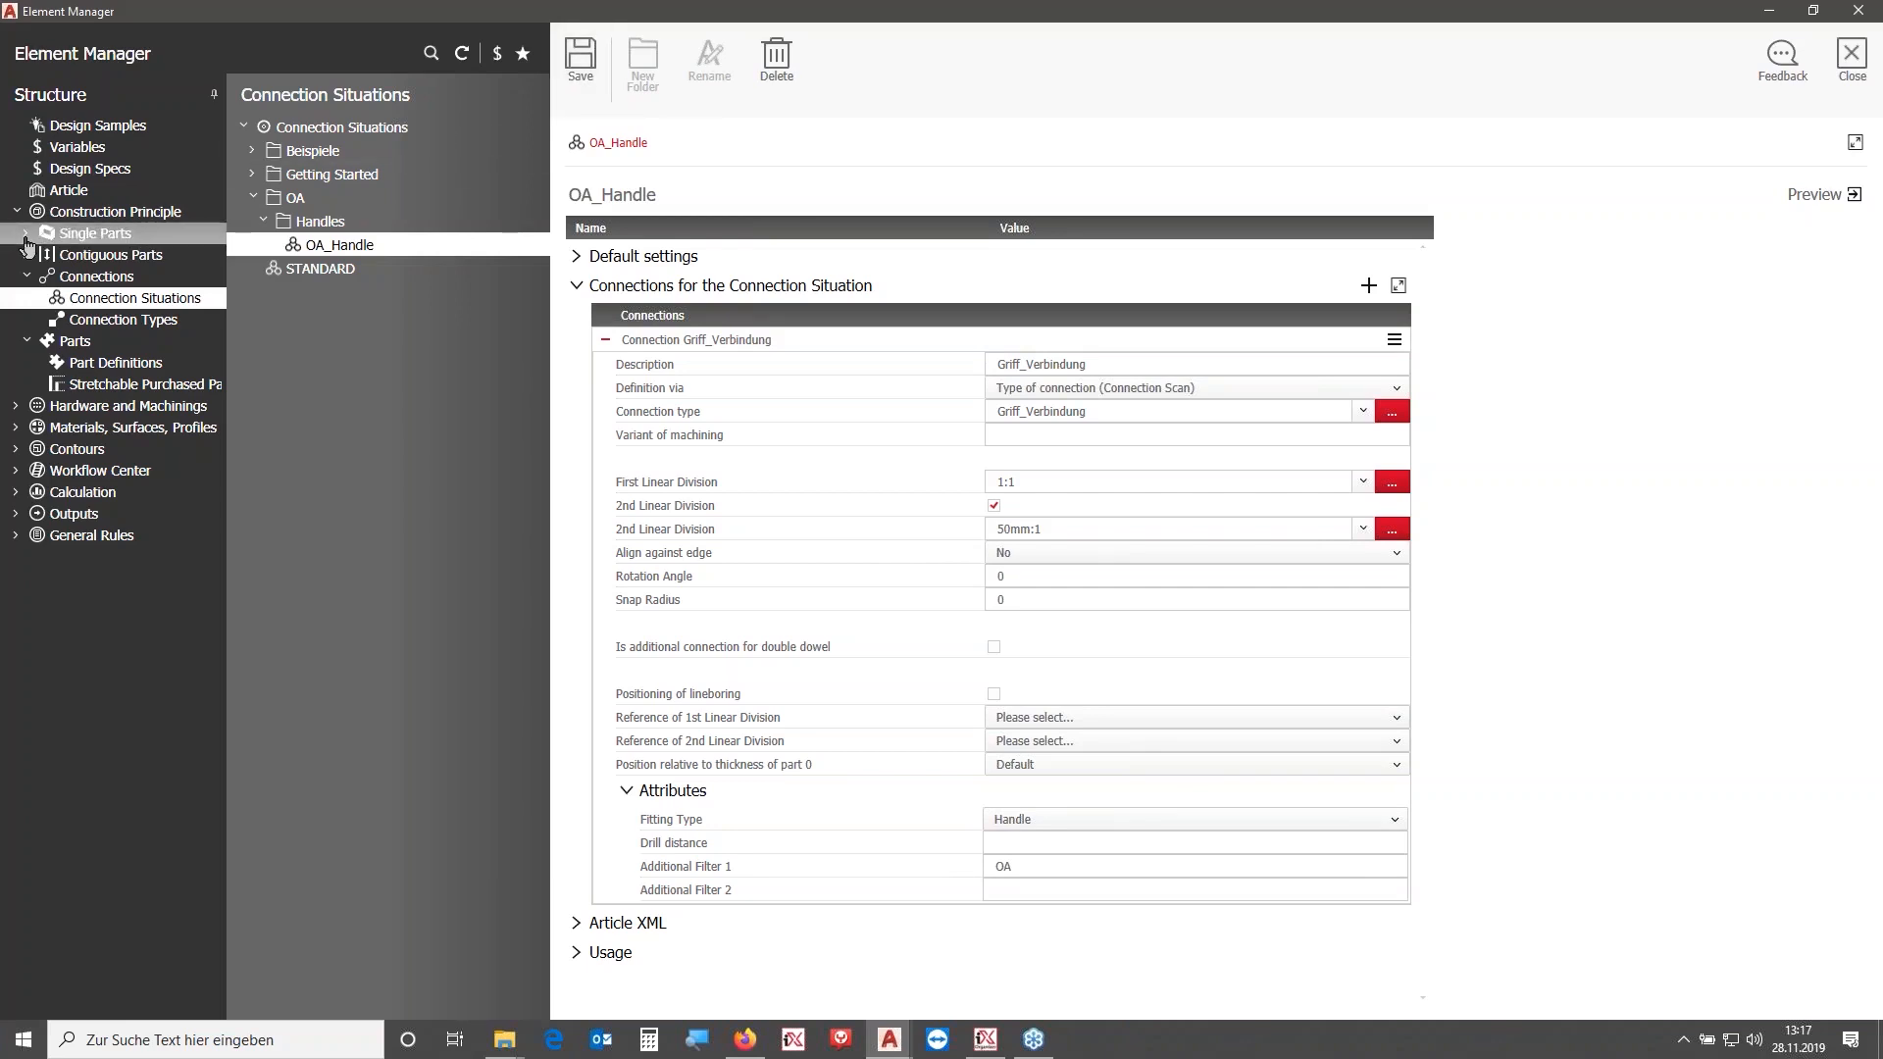
# - Create a new pull named OA_Handle from the STANDARD entry in Pulls & Locks and save it
pyautogui.click(17, 406)
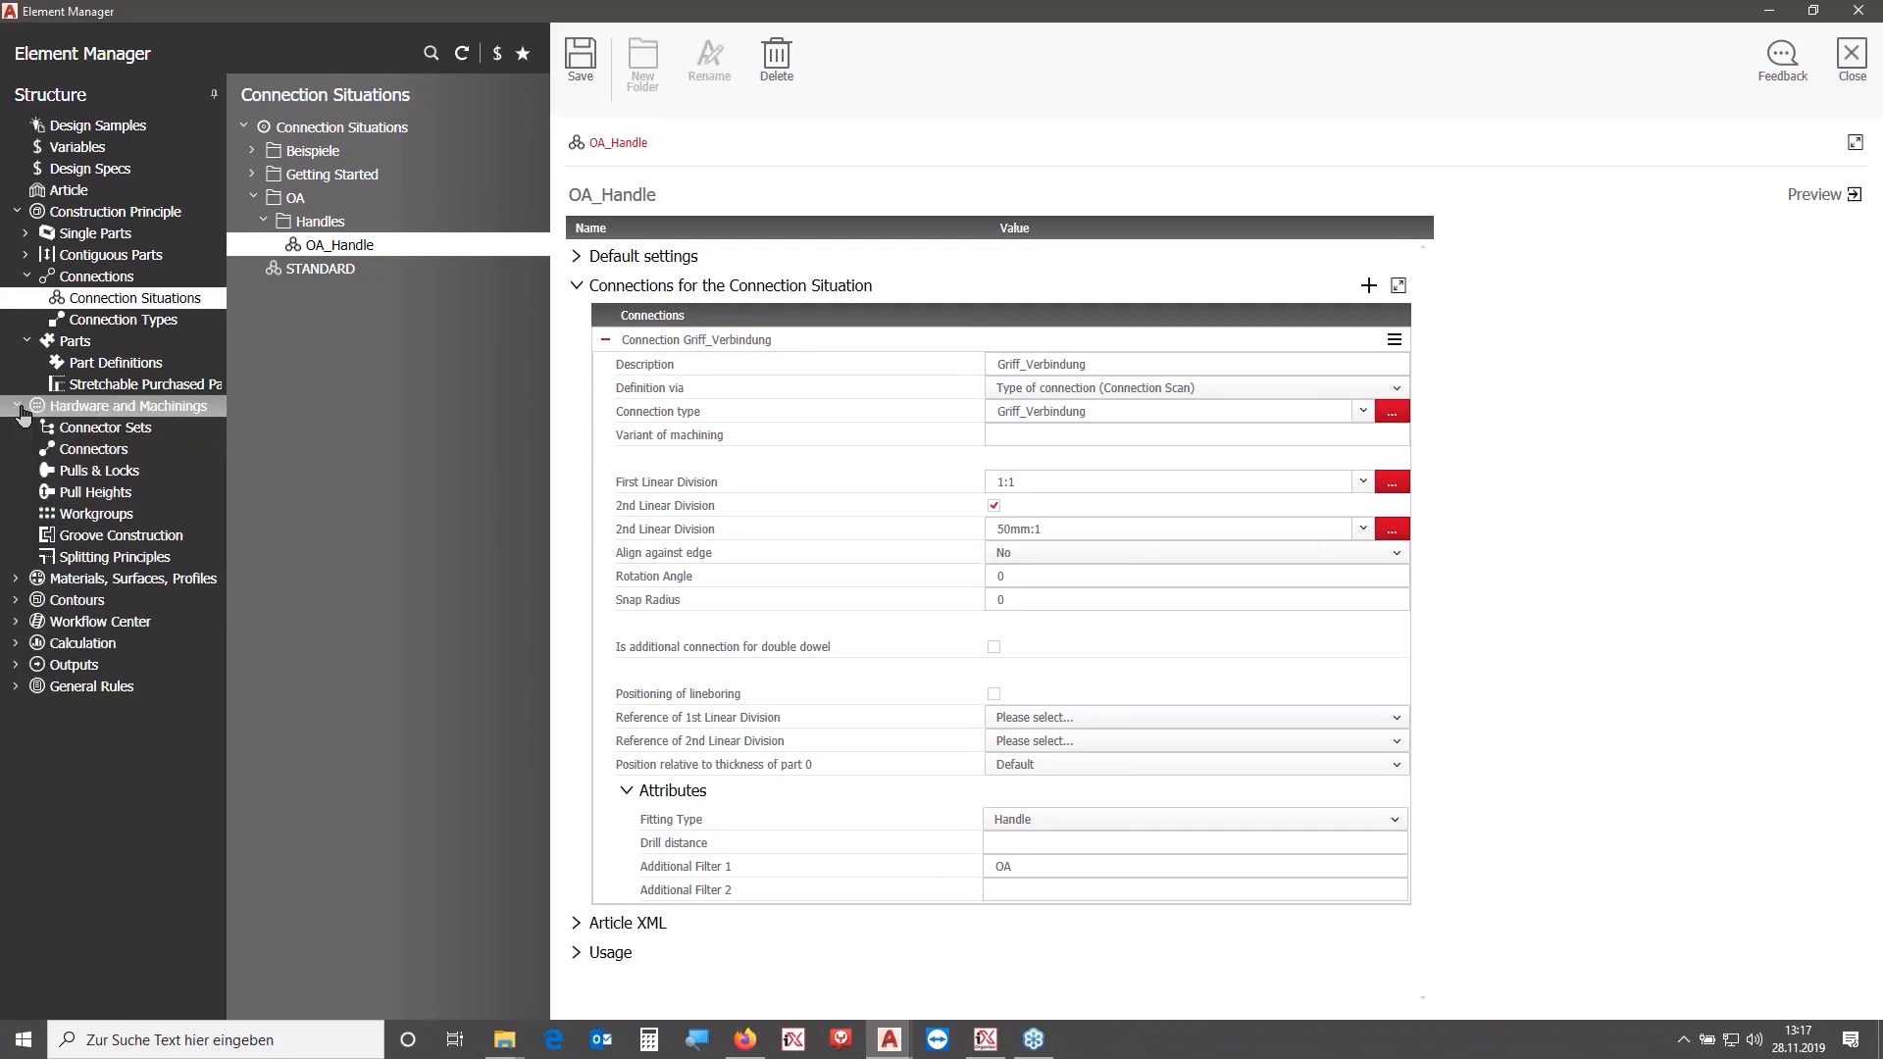
pyautogui.click(106, 473)
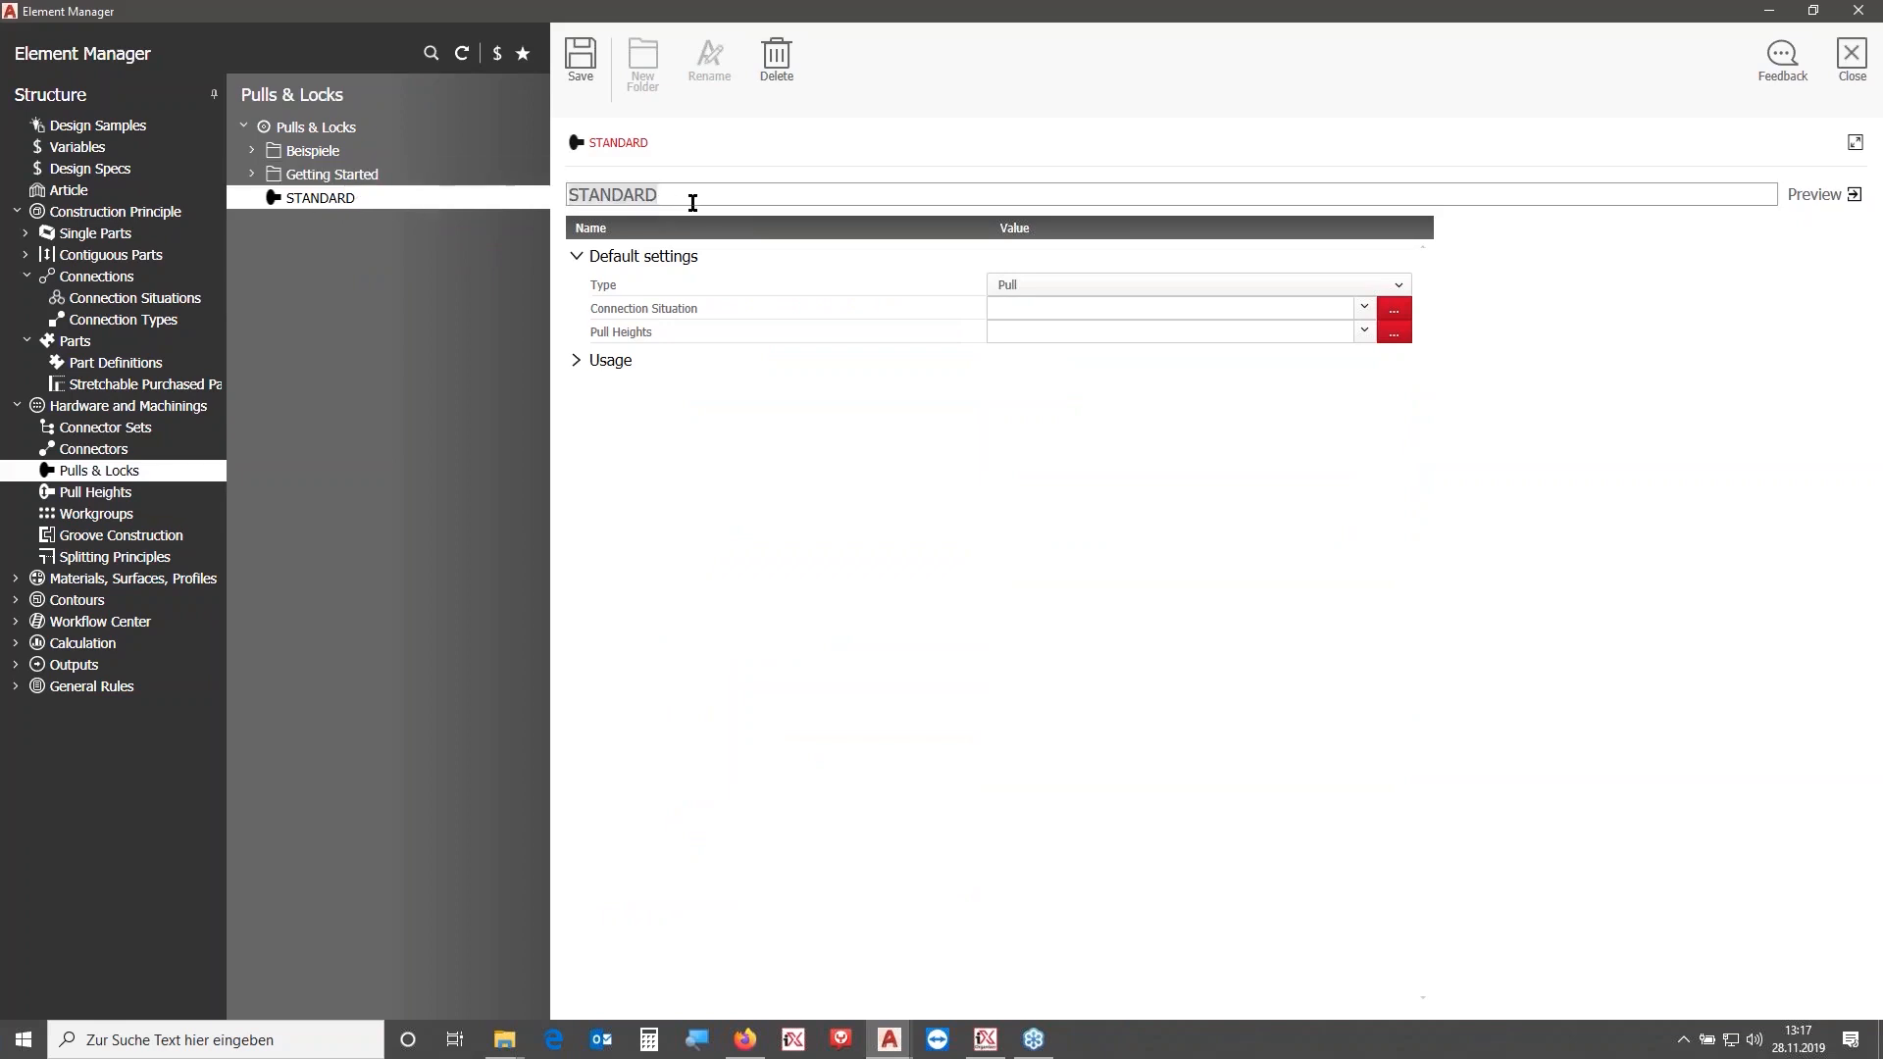
pyautogui.write('OA_')
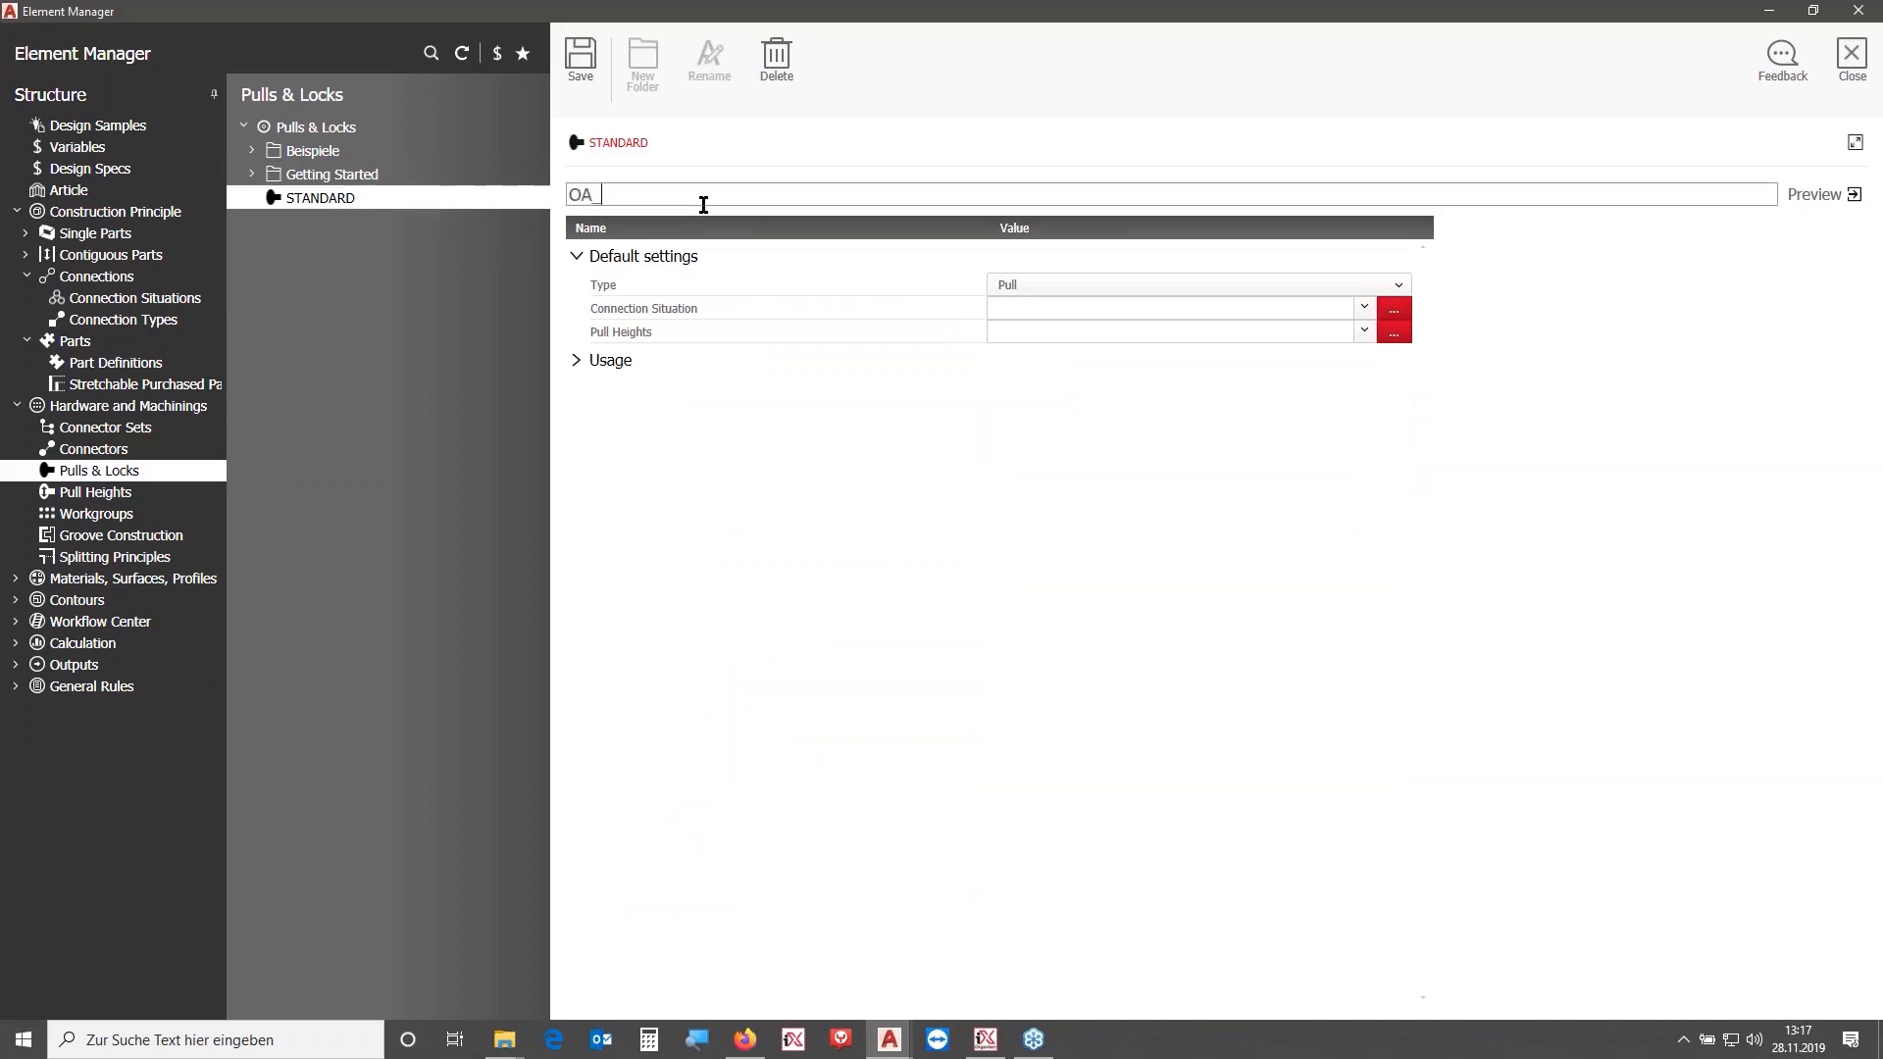
pyautogui.write('Handle')
pyautogui.press('Return')
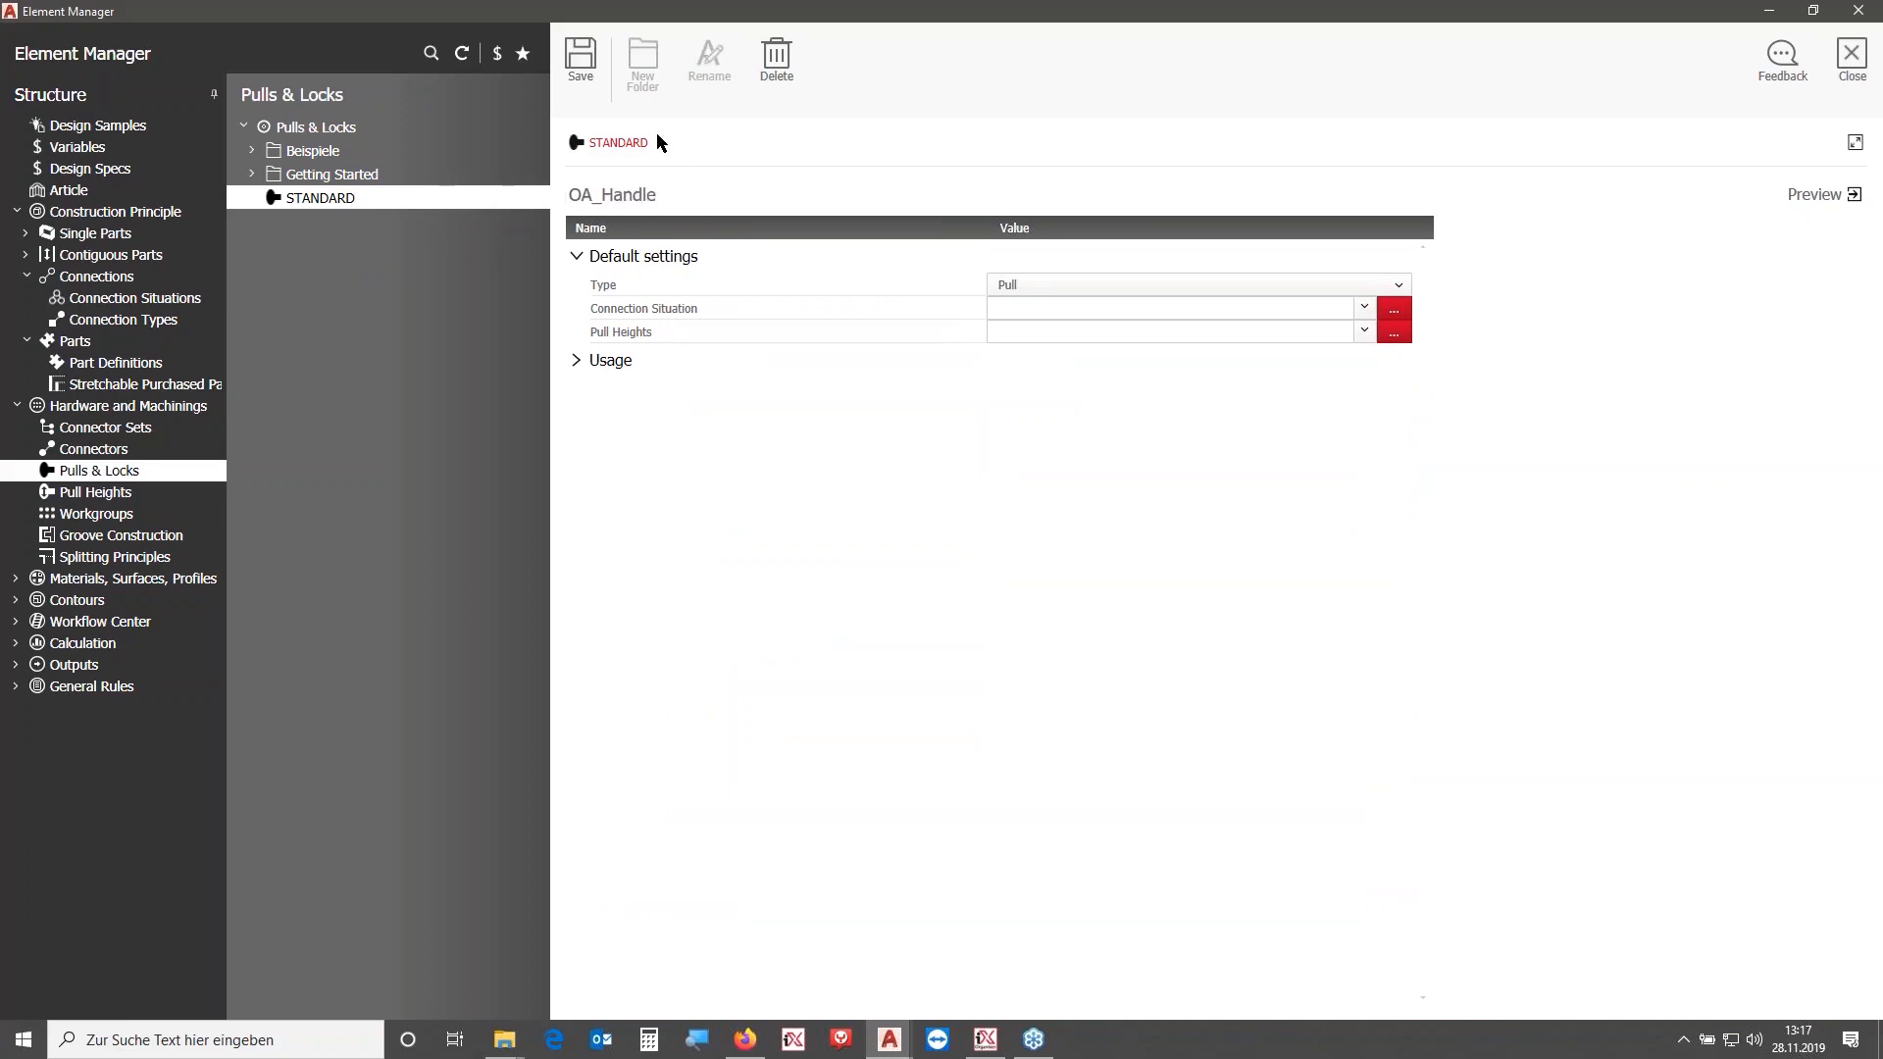
pyautogui.click(580, 59)
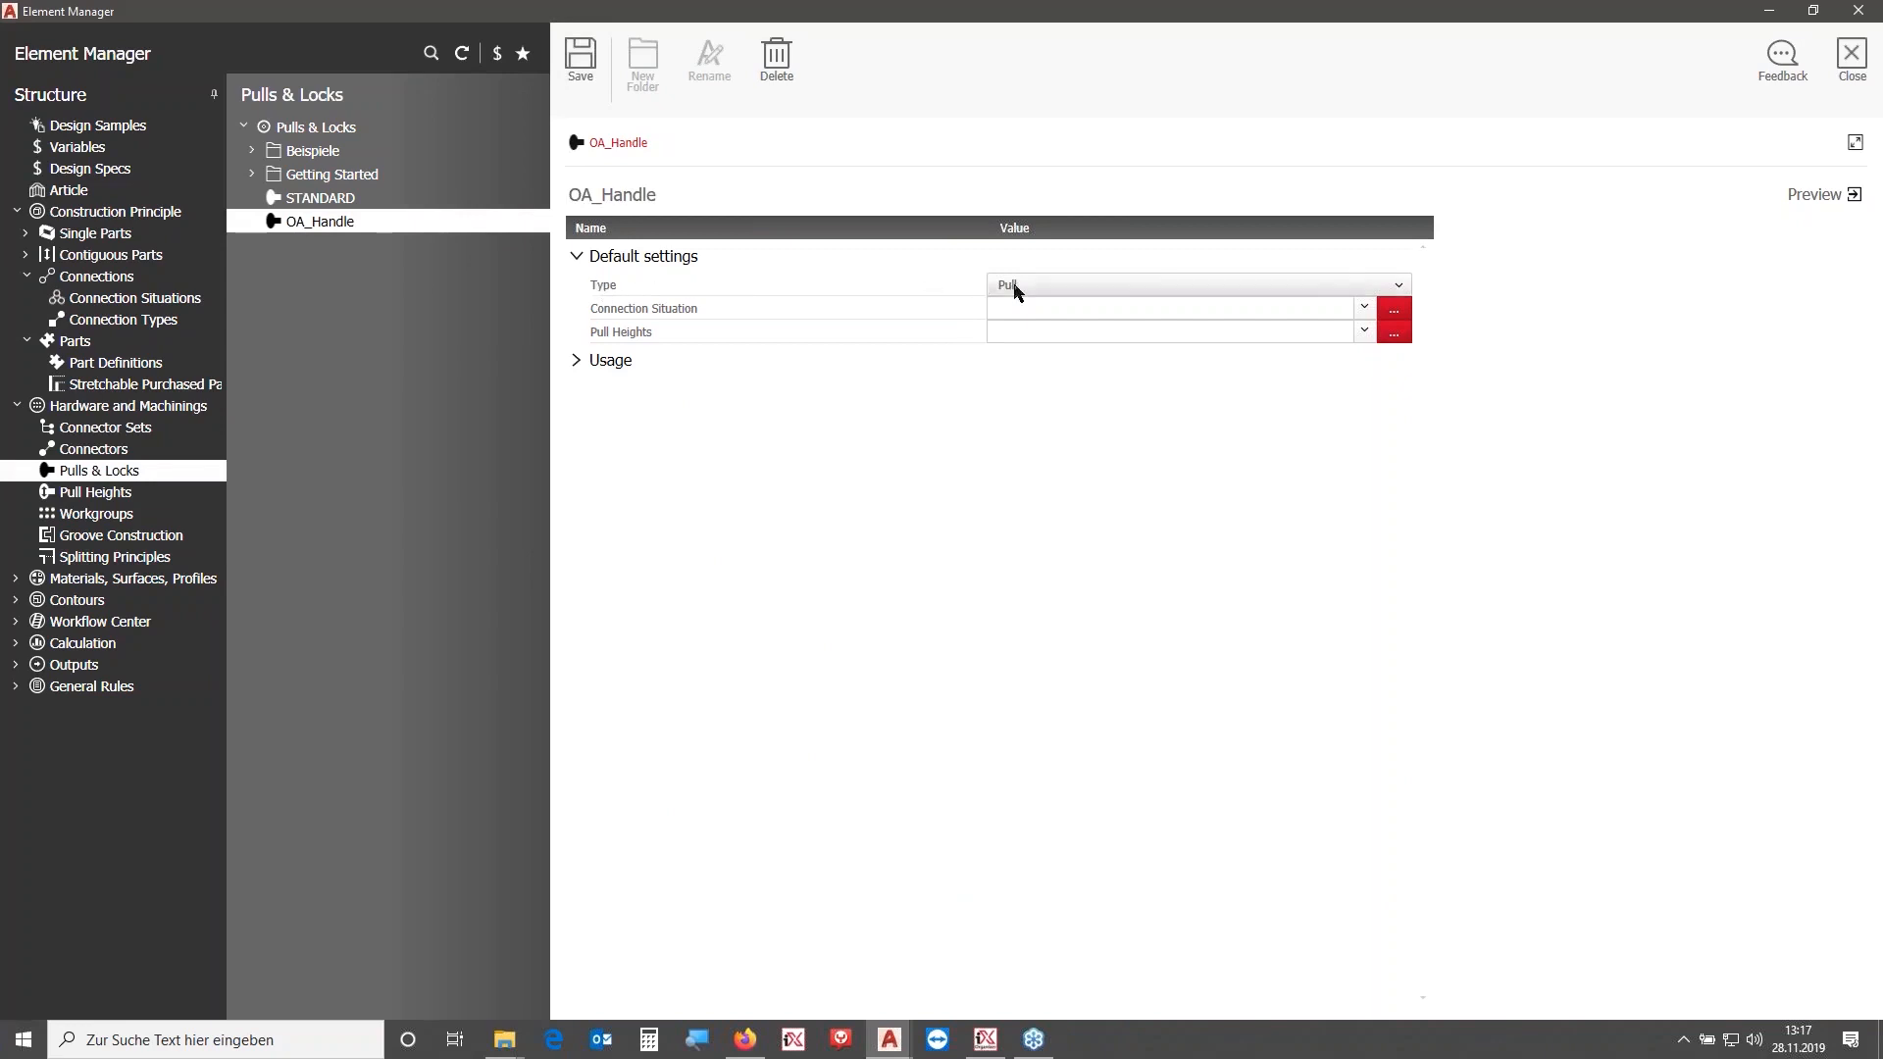
# - Keep the pull's type as Pull, assign the OA_Handle connection situation to it, and save
pyautogui.click(1076, 291)
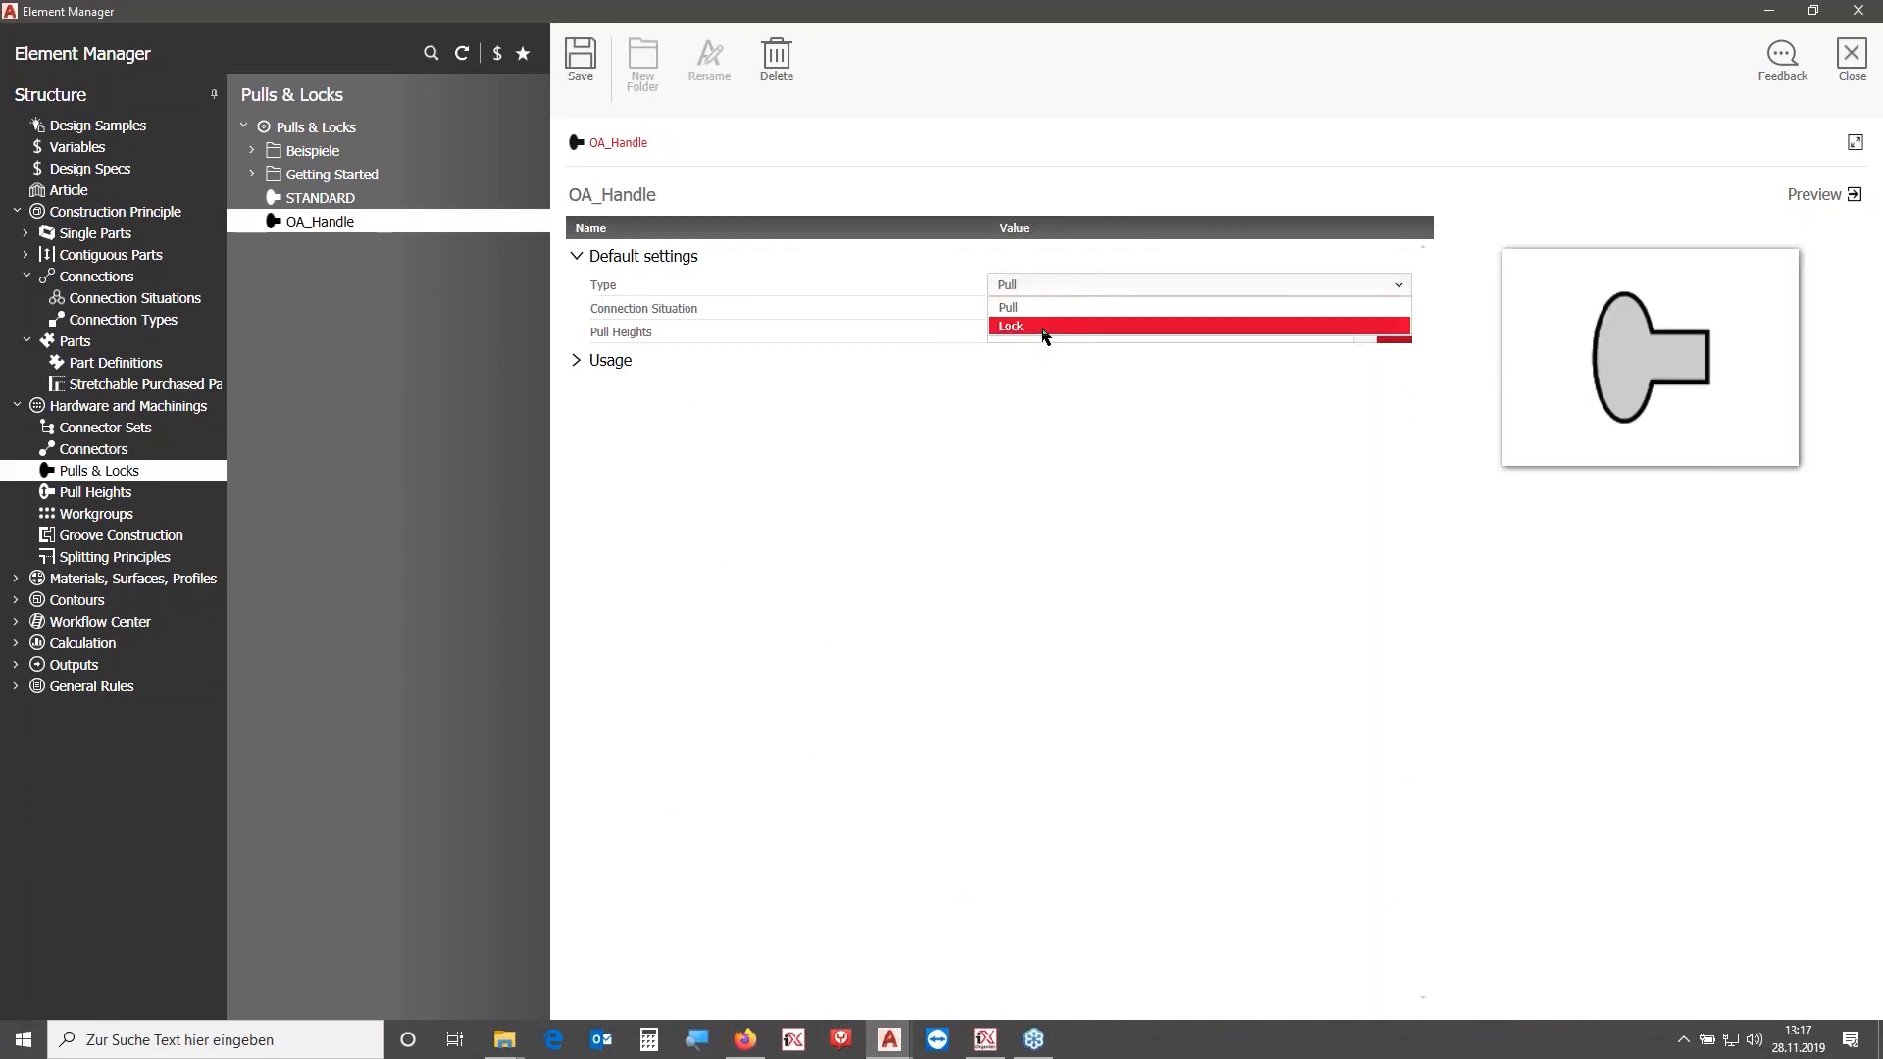
pyautogui.click(1046, 317)
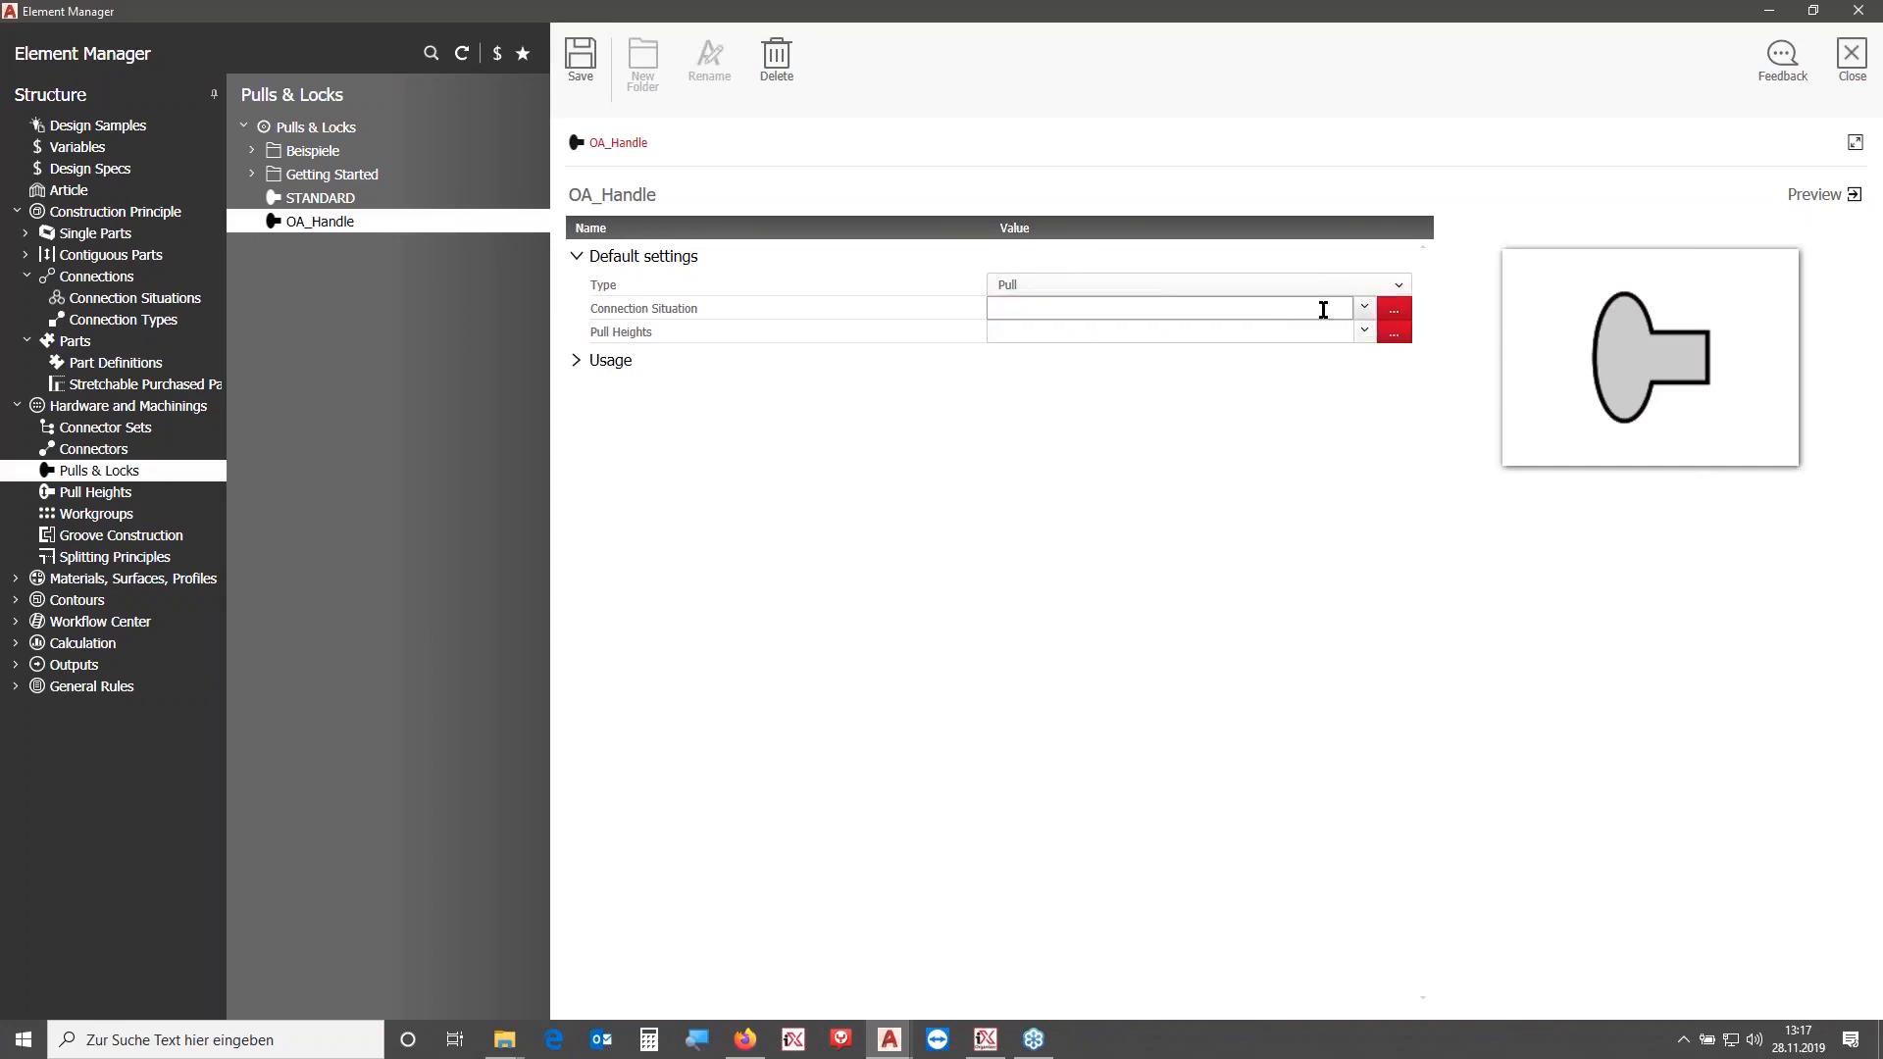
pyautogui.click(1393, 315)
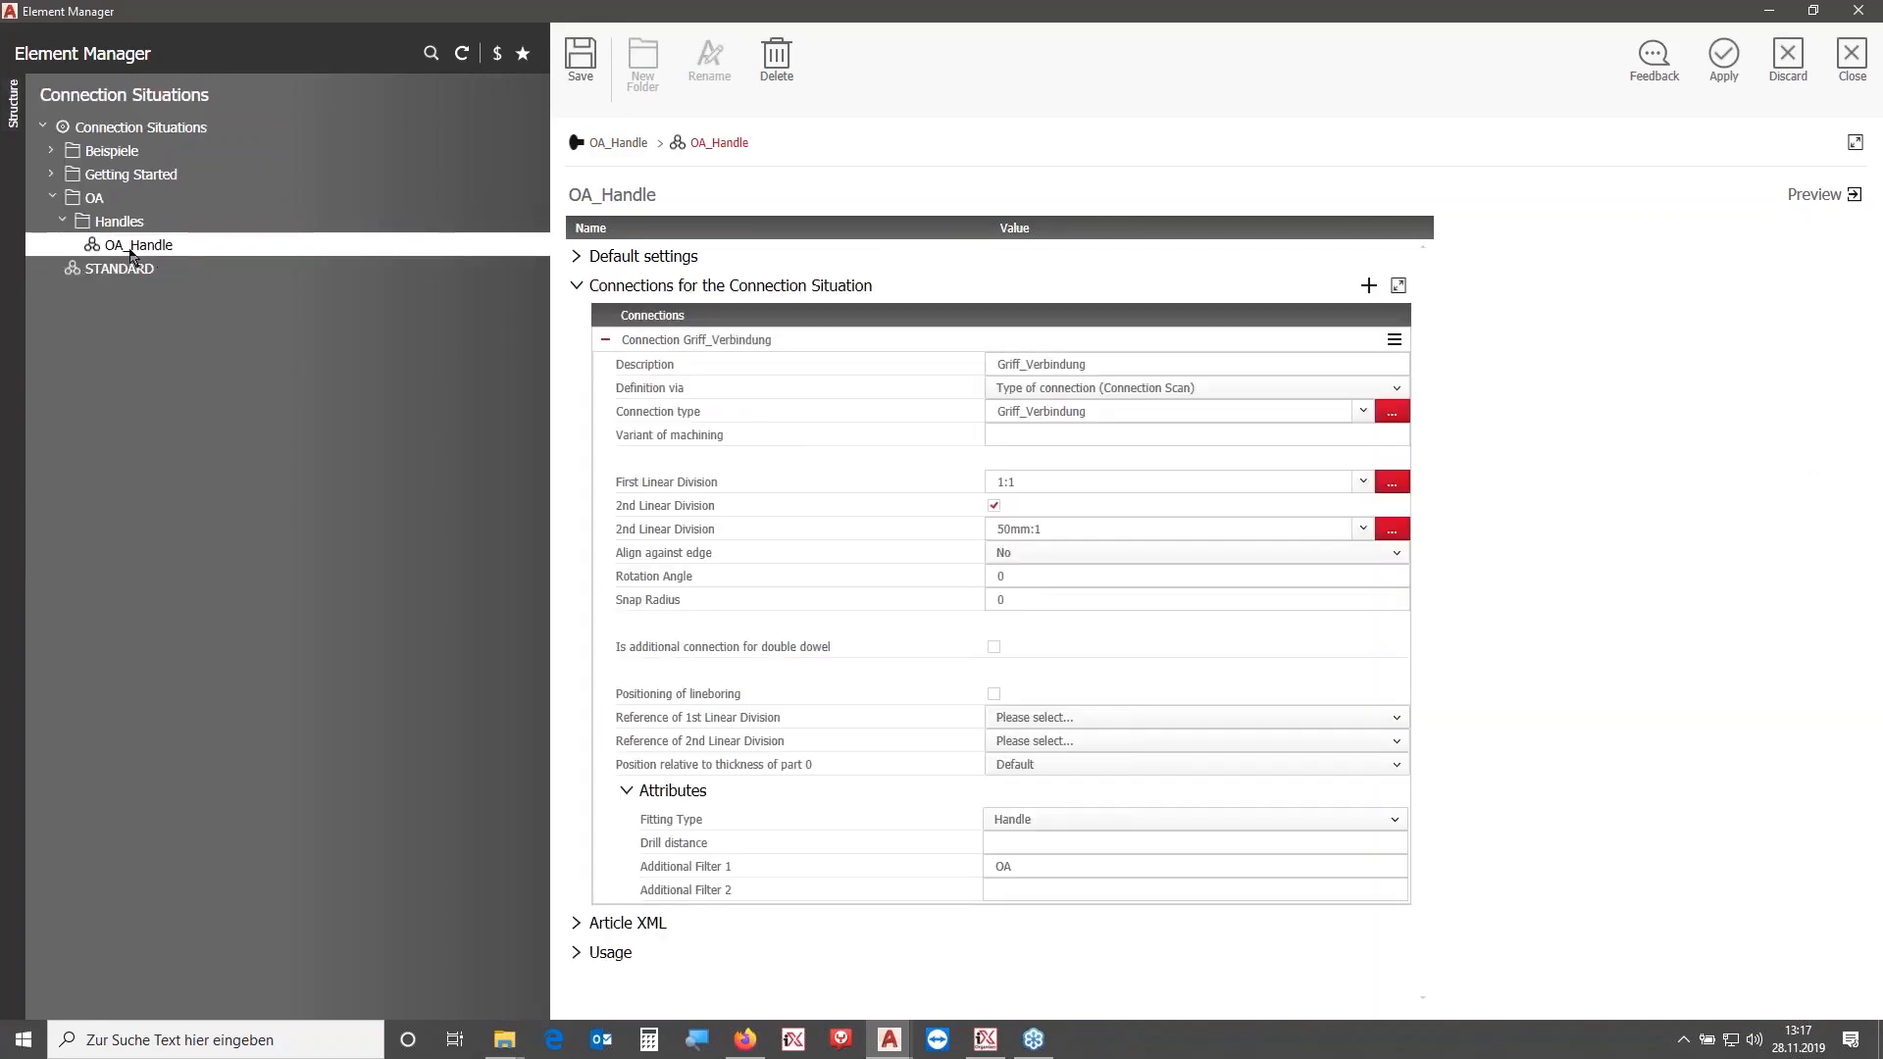
pyautogui.click(1724, 61)
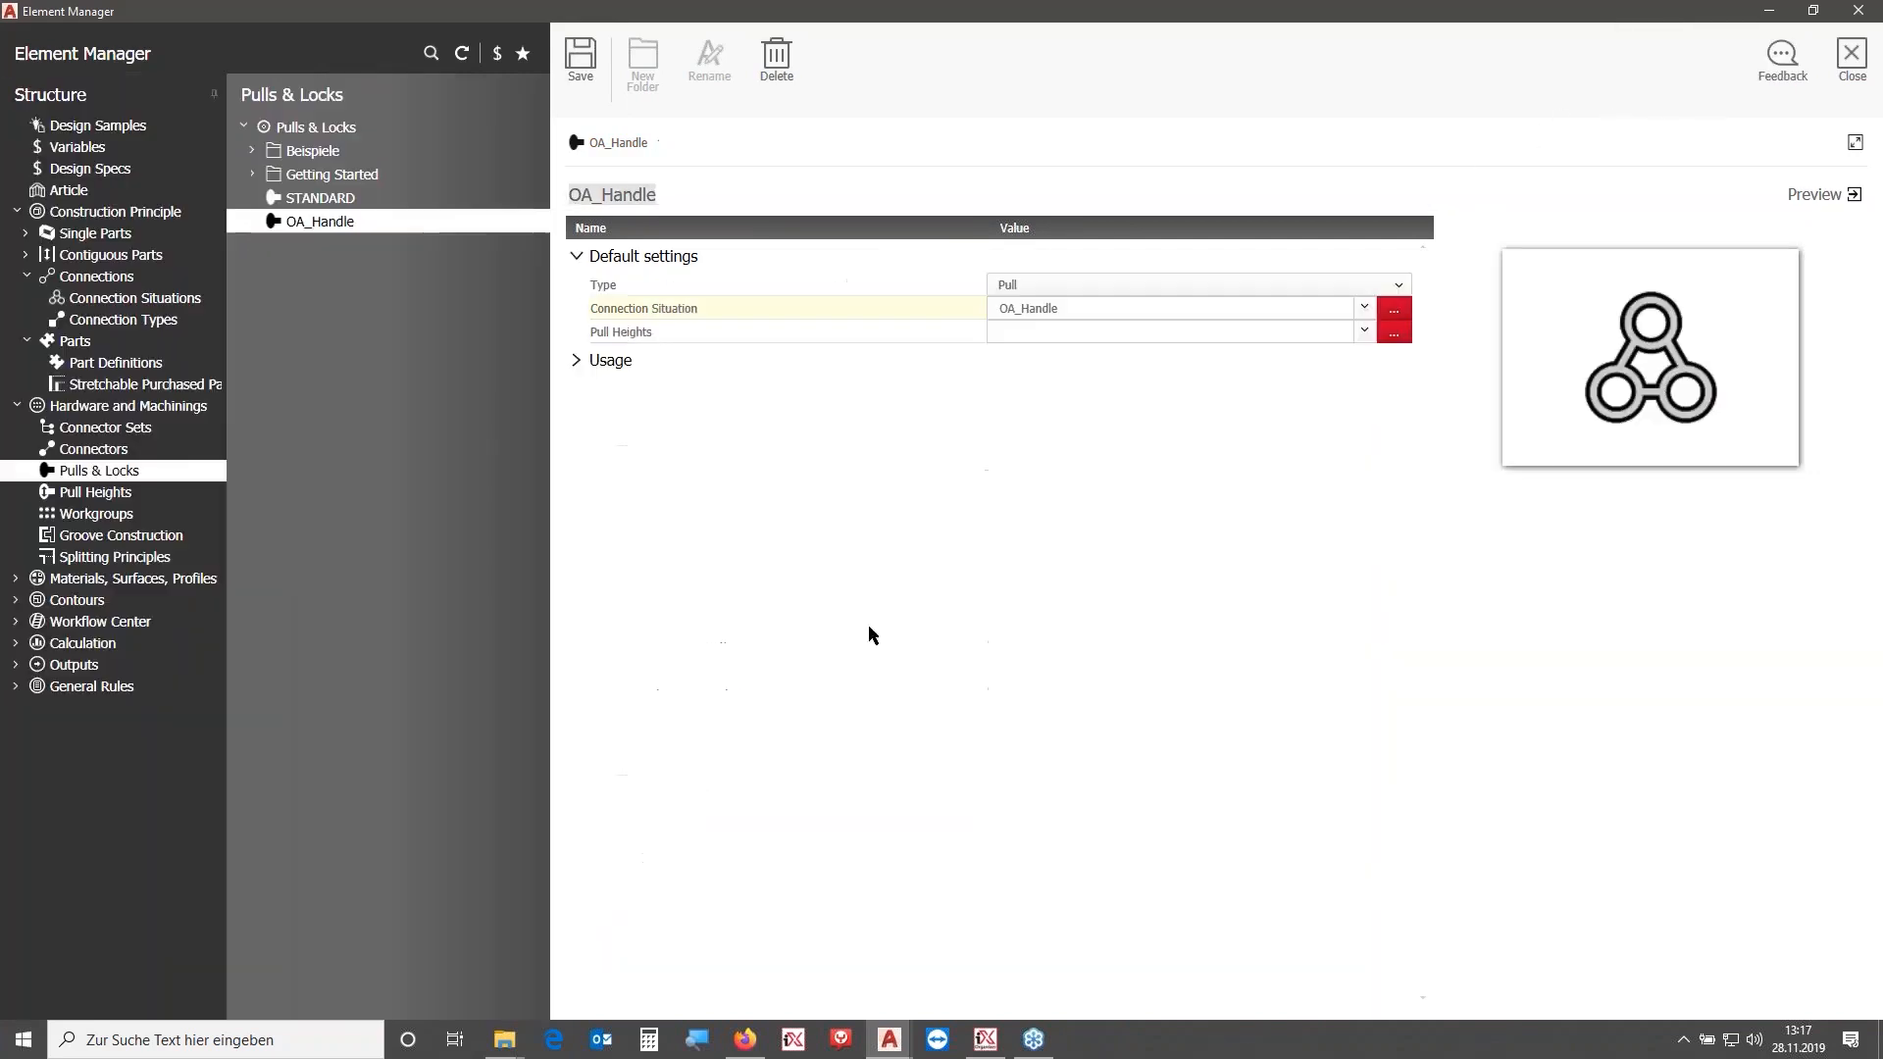
pyautogui.click(578, 63)
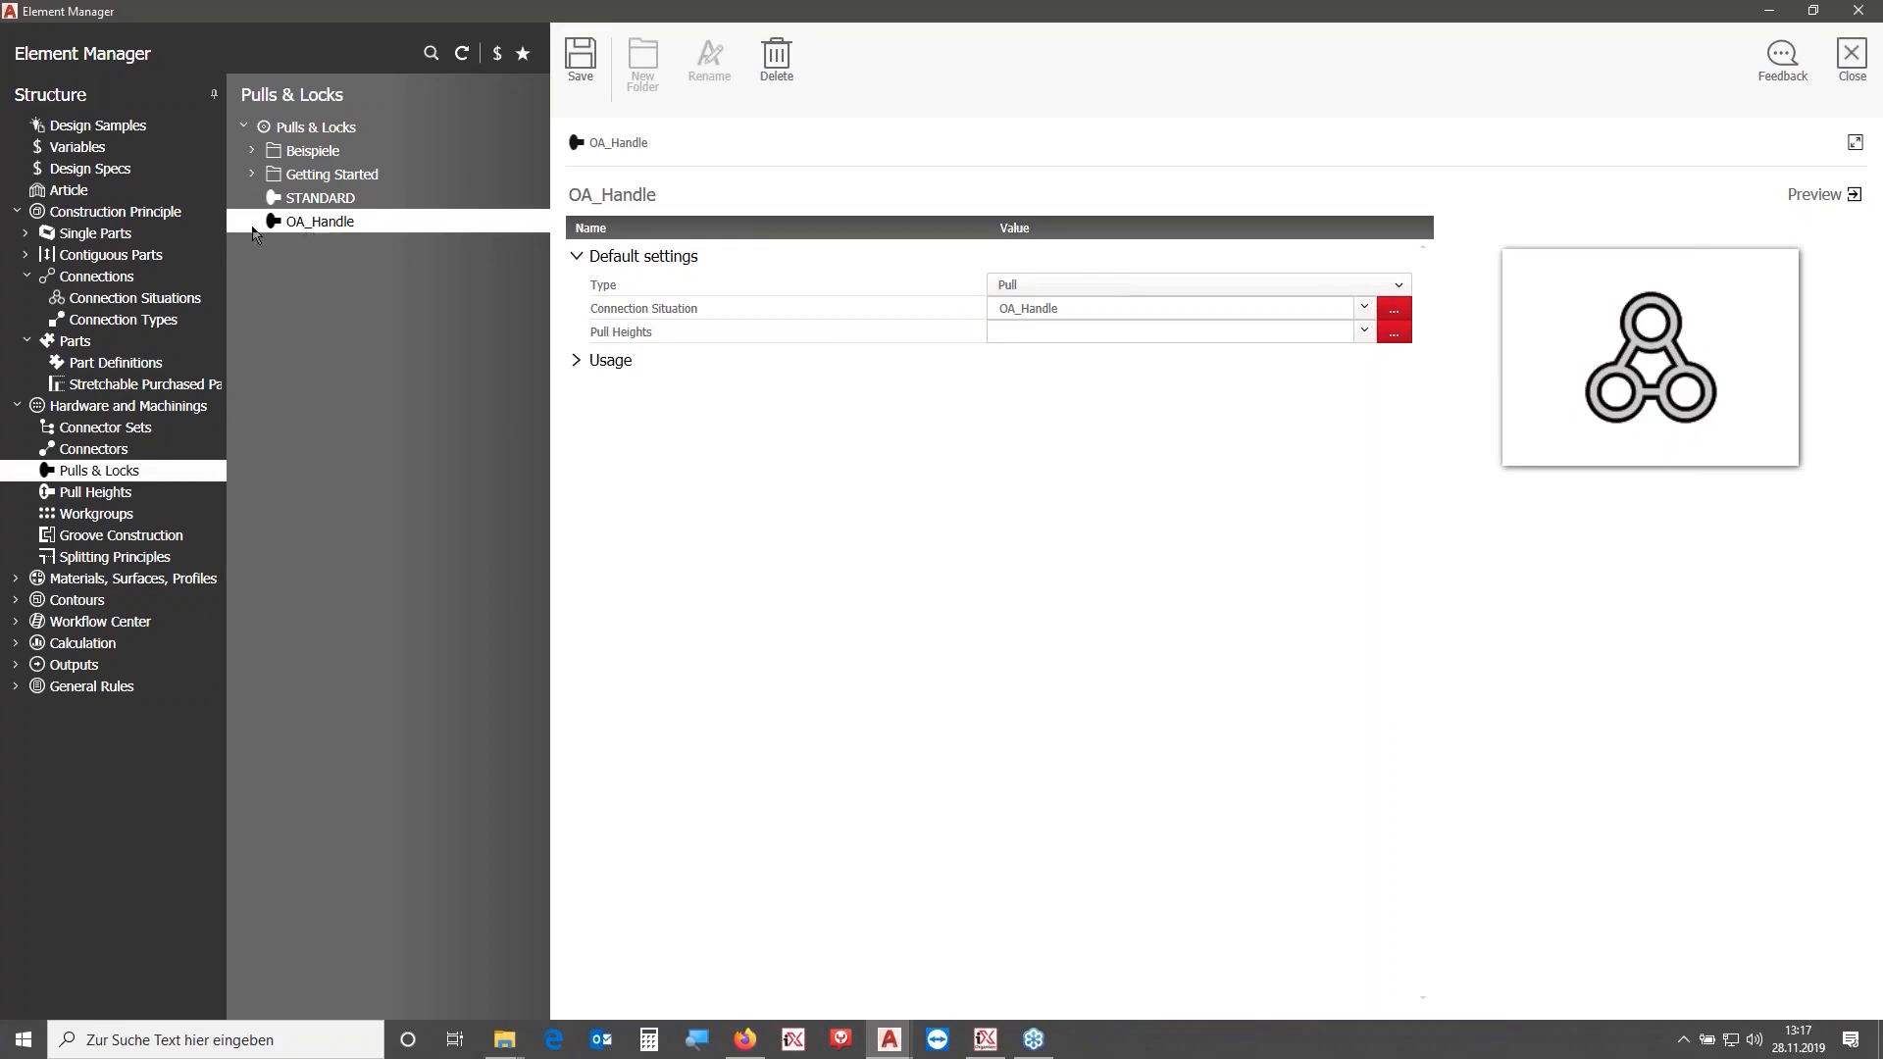
# - Open the Doors single parts and create a new folder named OA under Türen
pyautogui.click(25, 232)
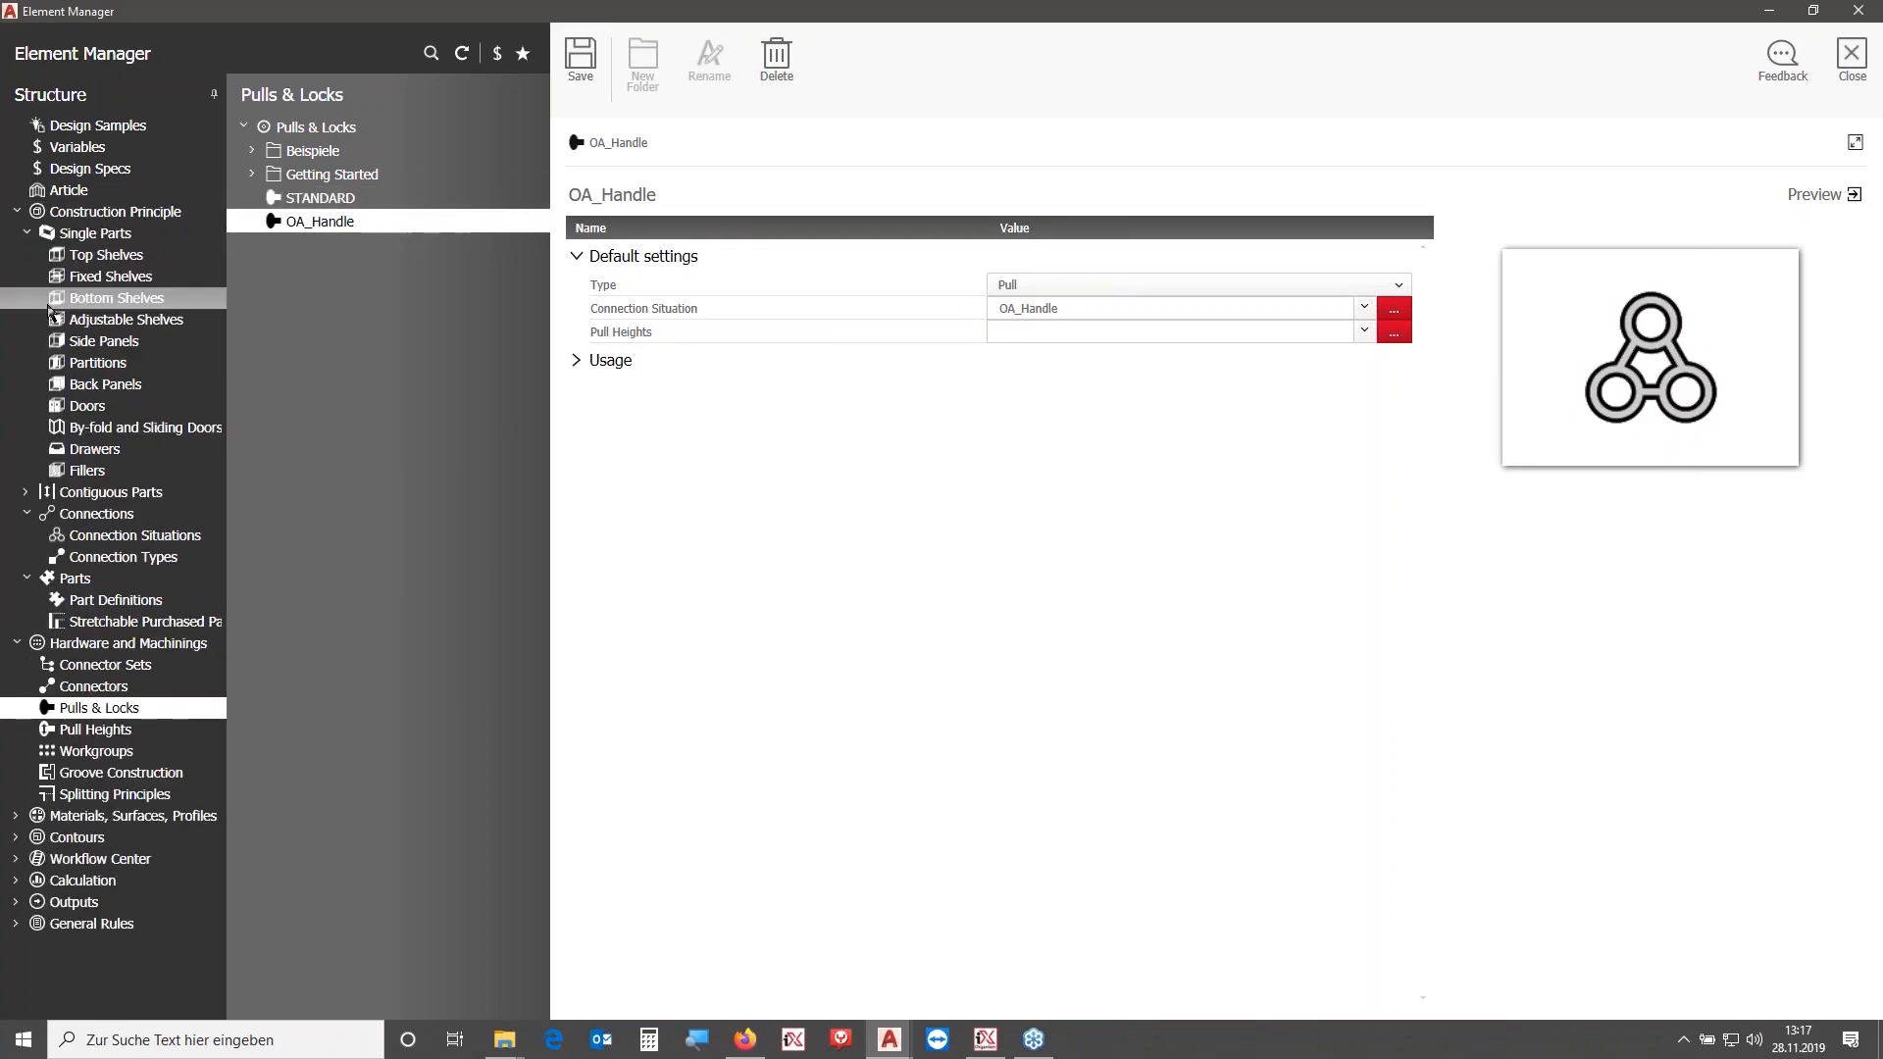
pyautogui.click(112, 408)
pyautogui.click(252, 150)
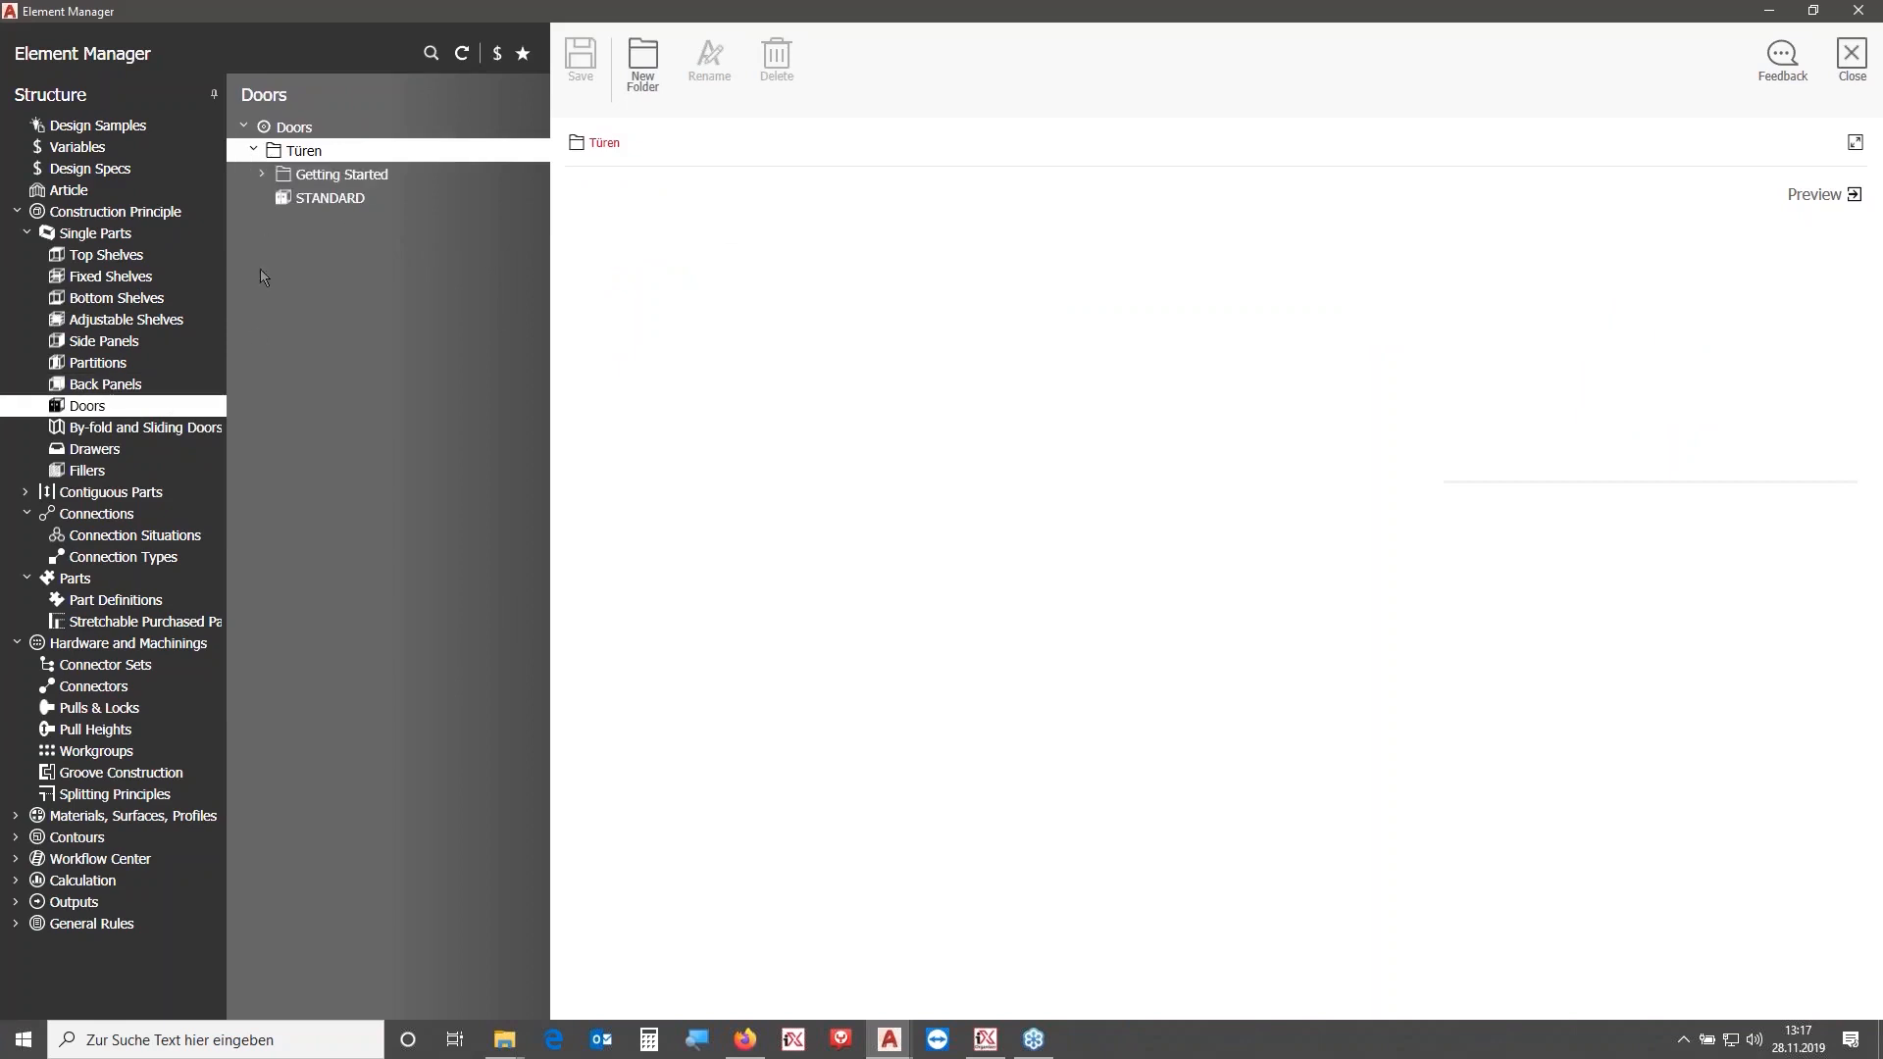
pyautogui.click(641, 61)
pyautogui.write('OA')
pyautogui.press('Return')
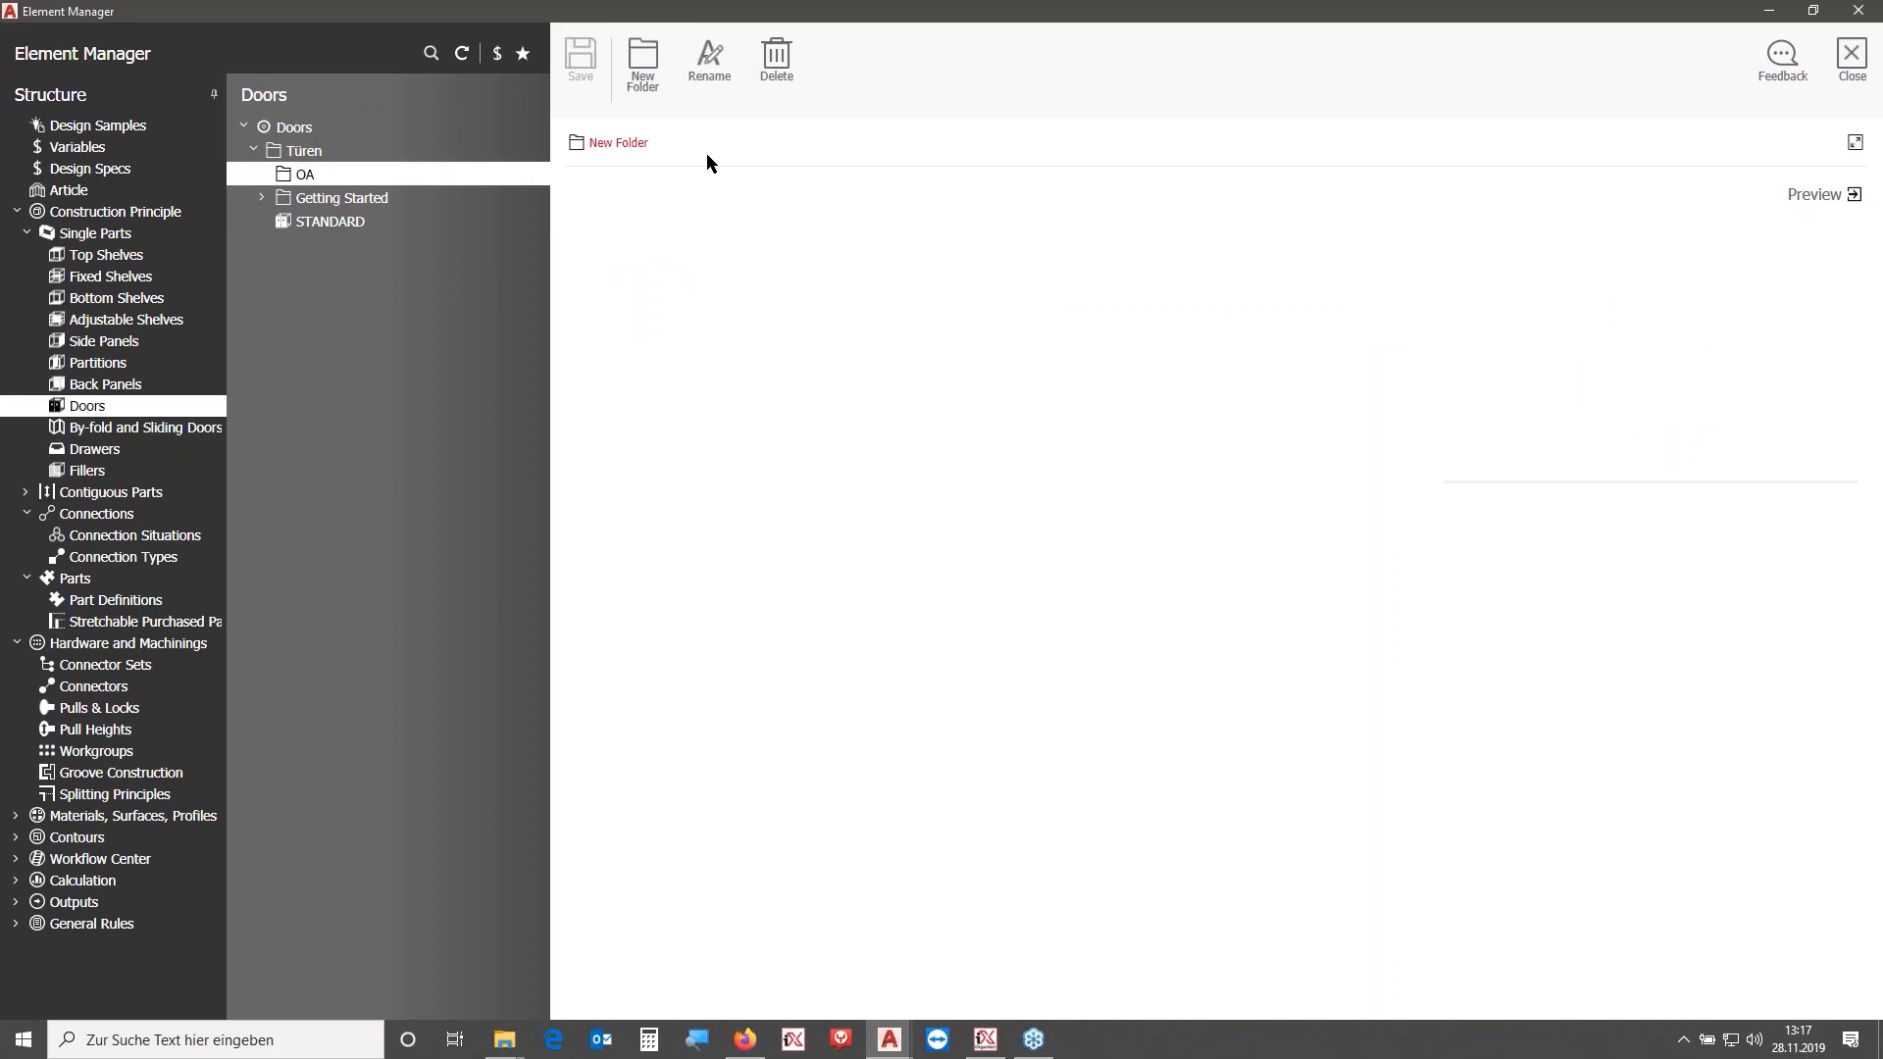
# - Create nested subfolders Onset and Single Doors inside the OA folder
pyautogui.click(645, 61)
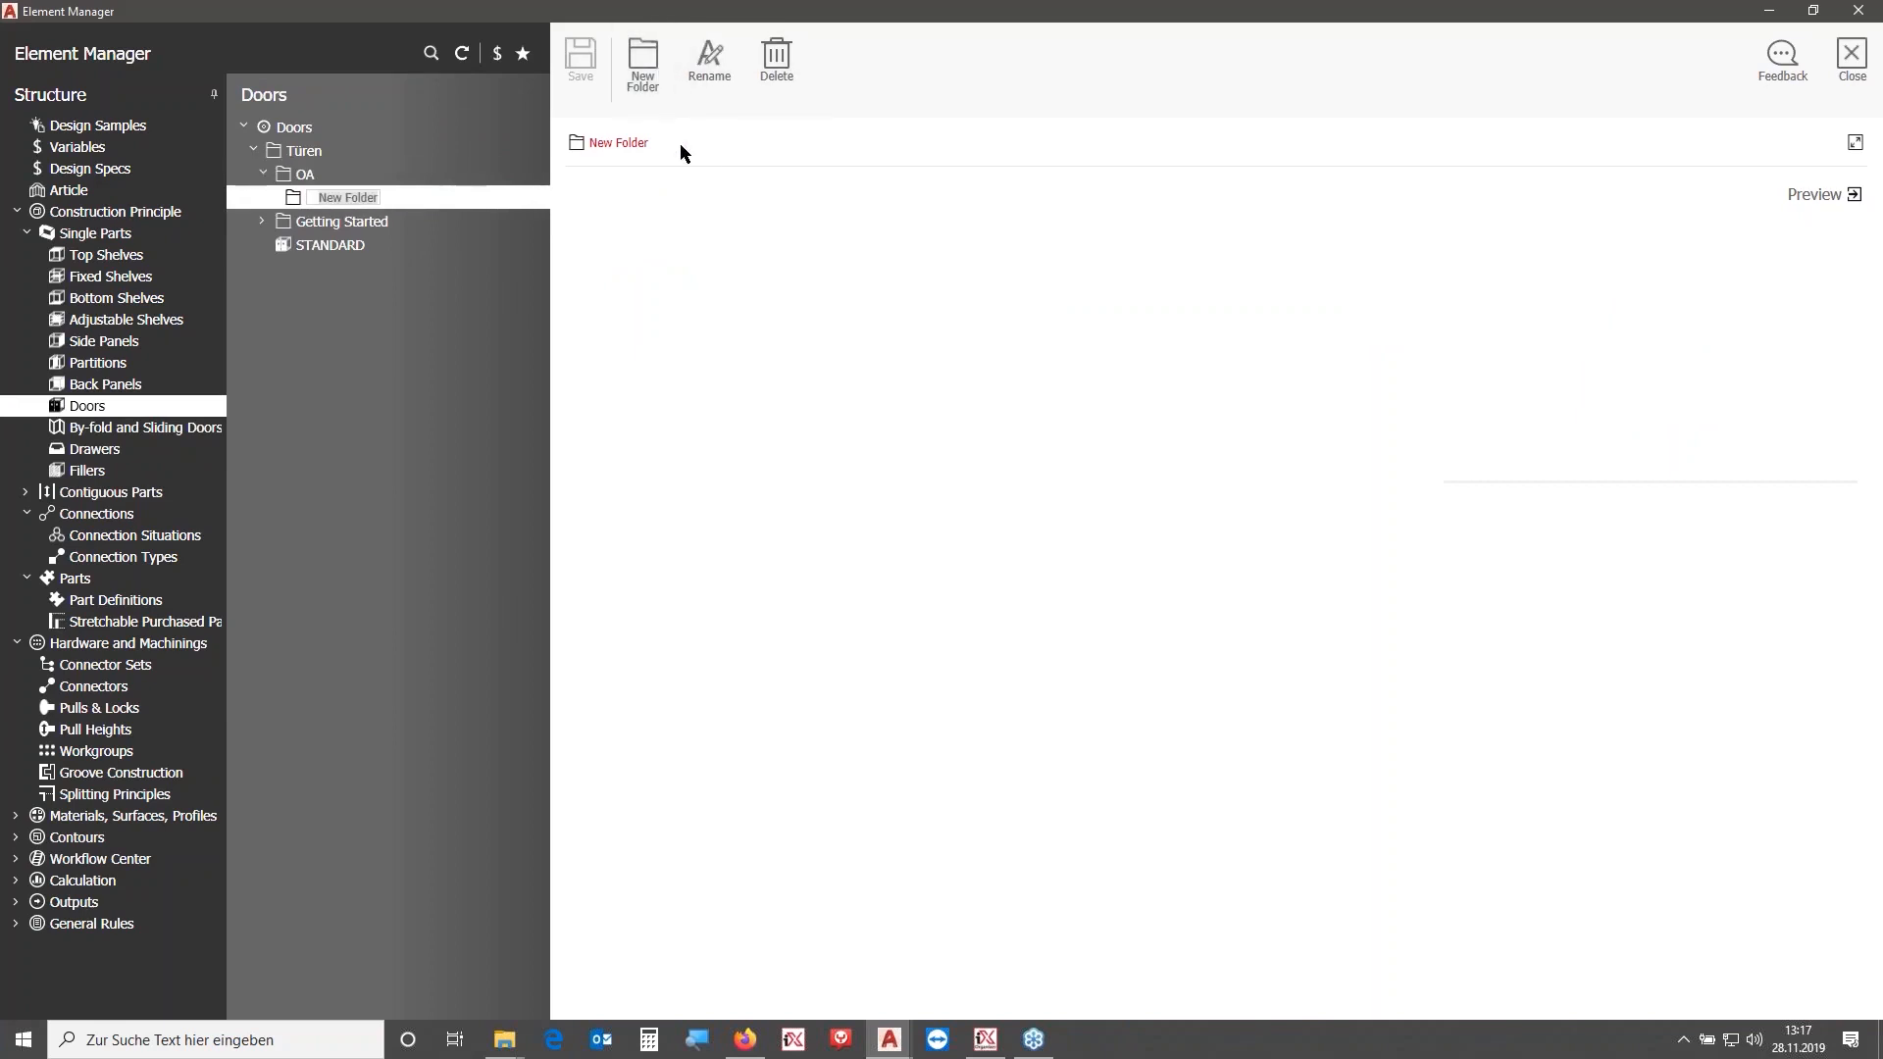
pyautogui.write('onset')
pyautogui.click(655, 85)
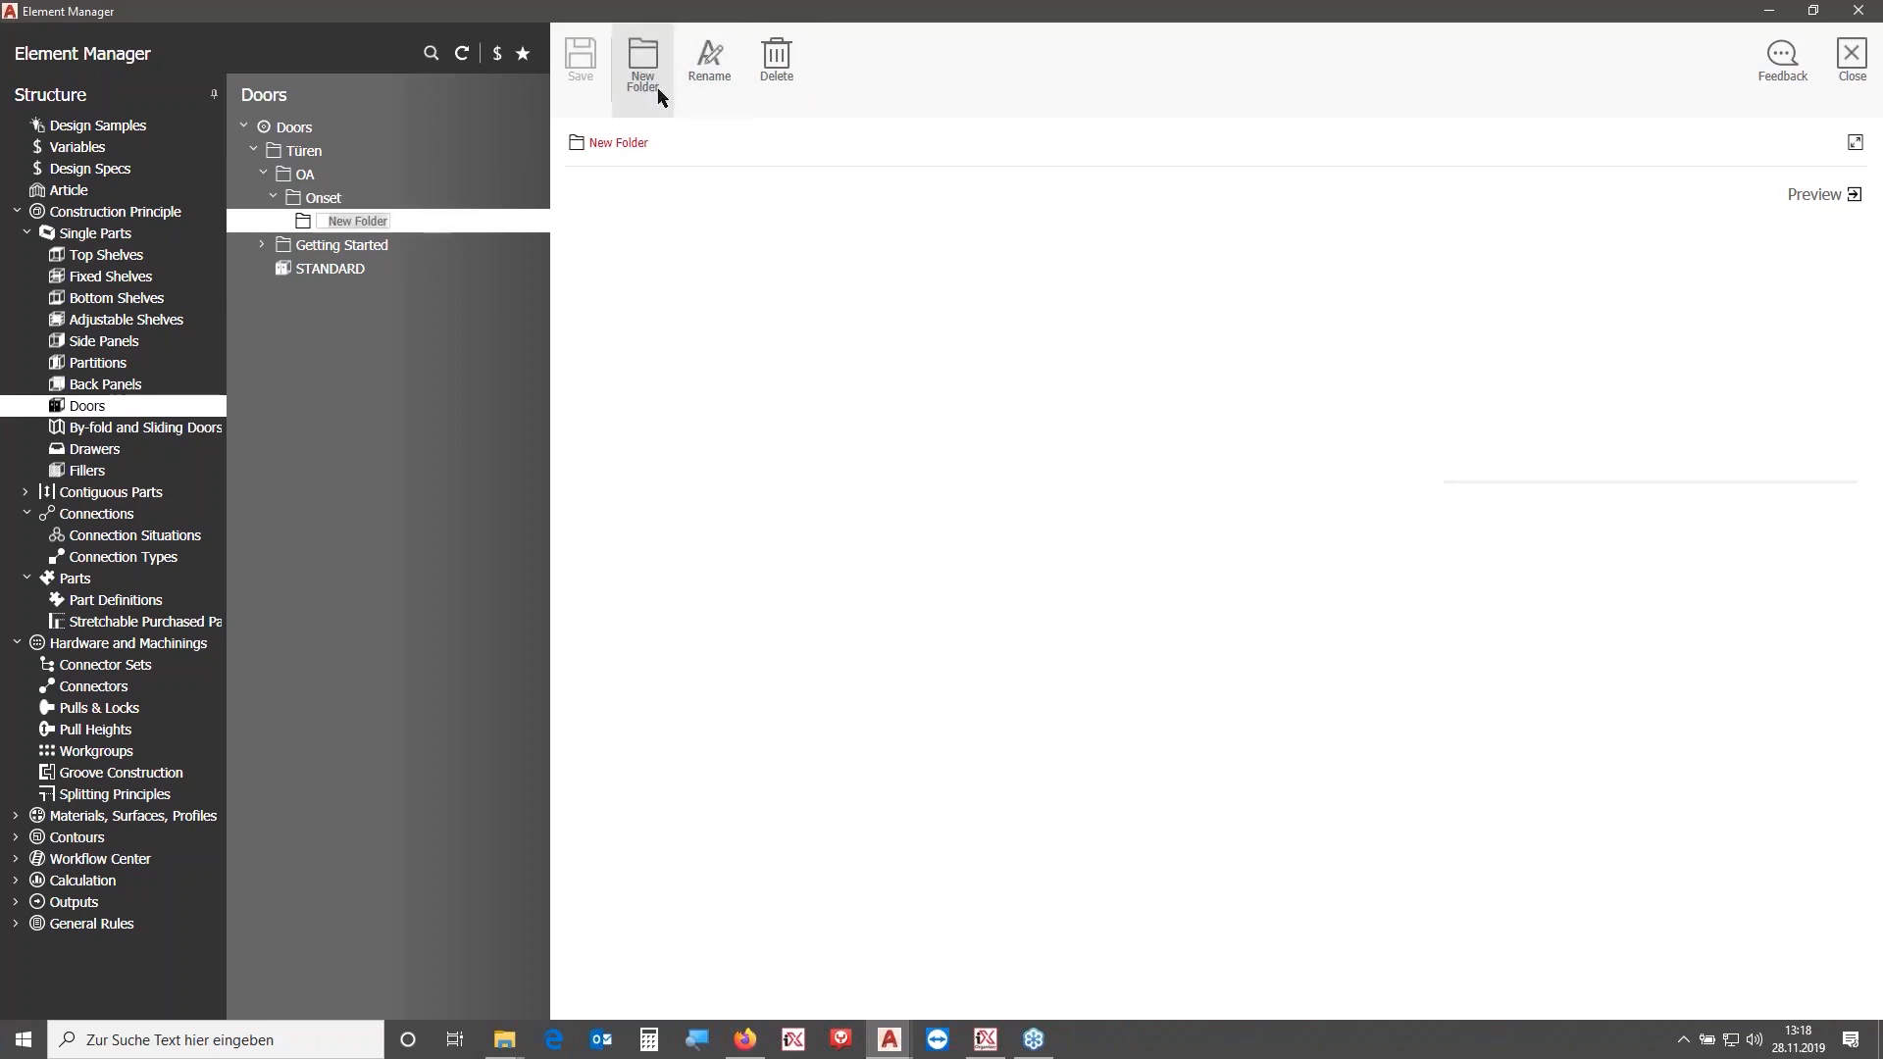
pyautogui.write('Single Doors')
pyautogui.press('Return')
# - Save the door KP_ETD_S_GM_FA from Getting Started > Default Anschlag links as a copy named OA_CP_SDO_CH_HM
pyautogui.click(262, 245)
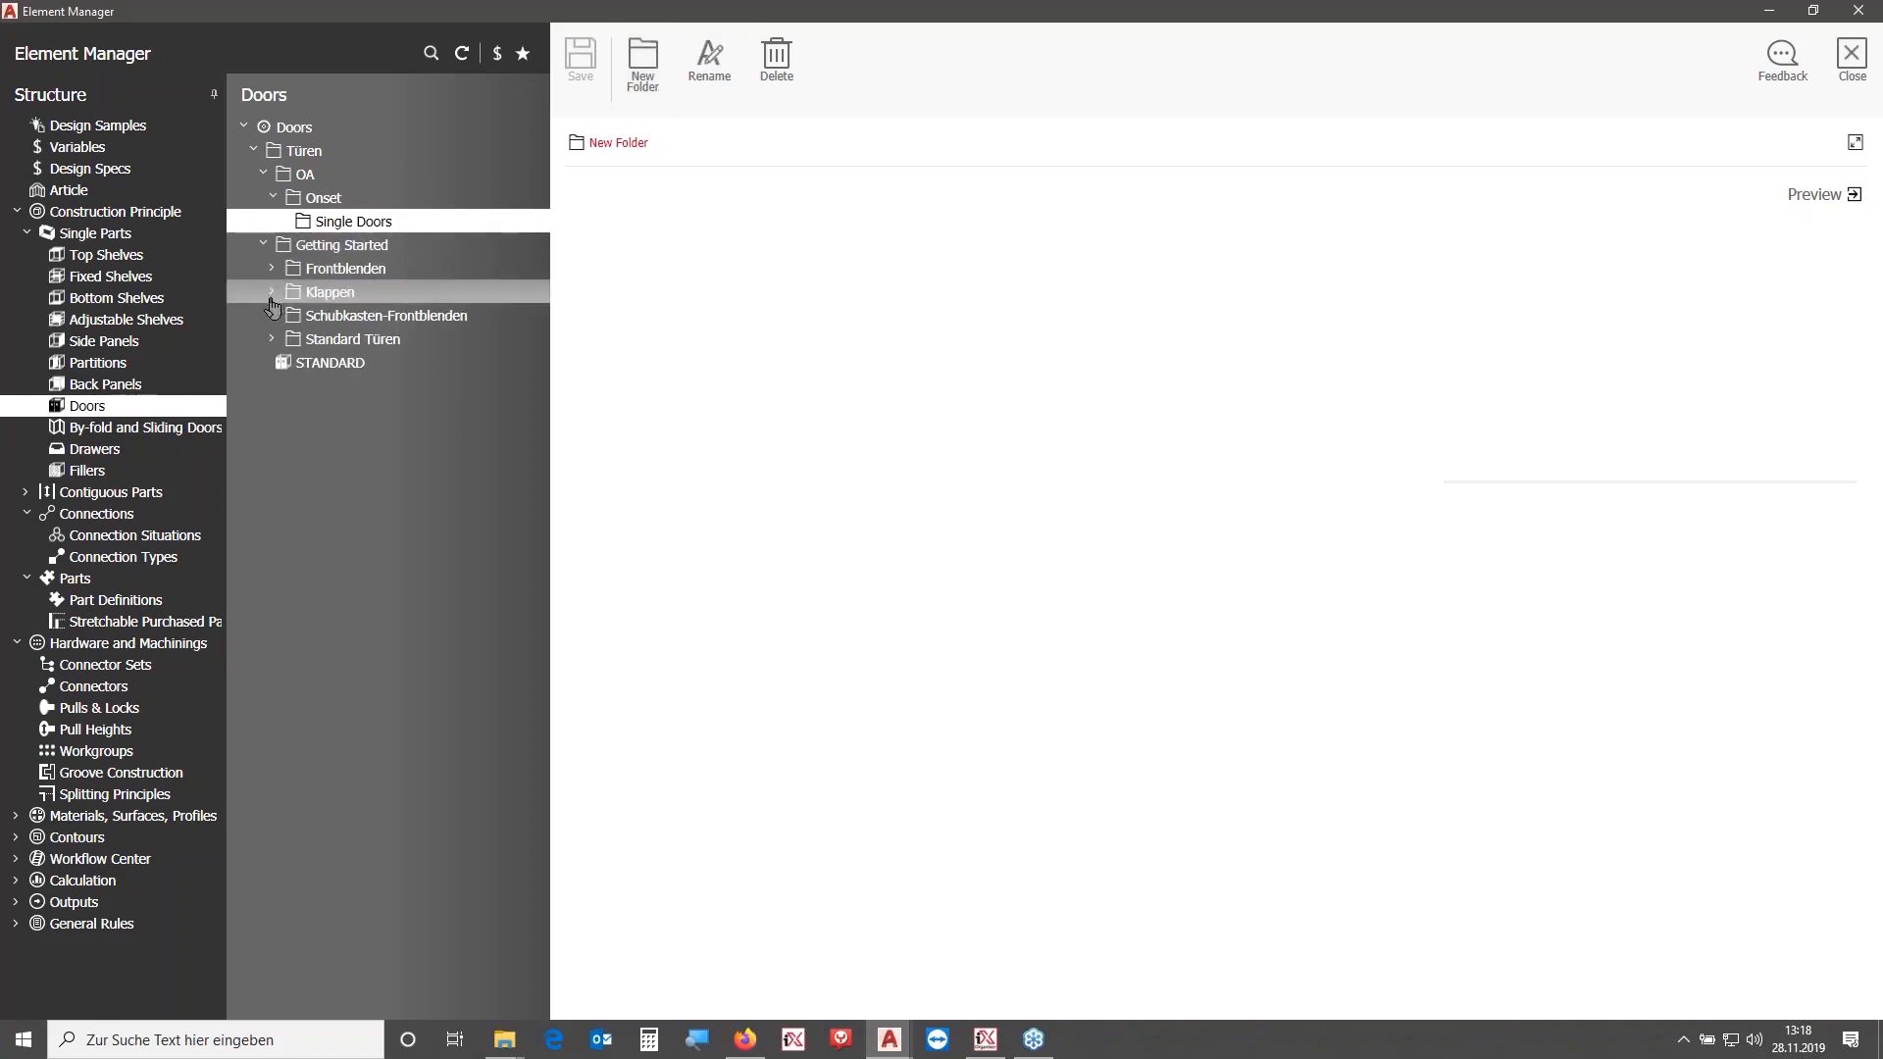
pyautogui.click(272, 339)
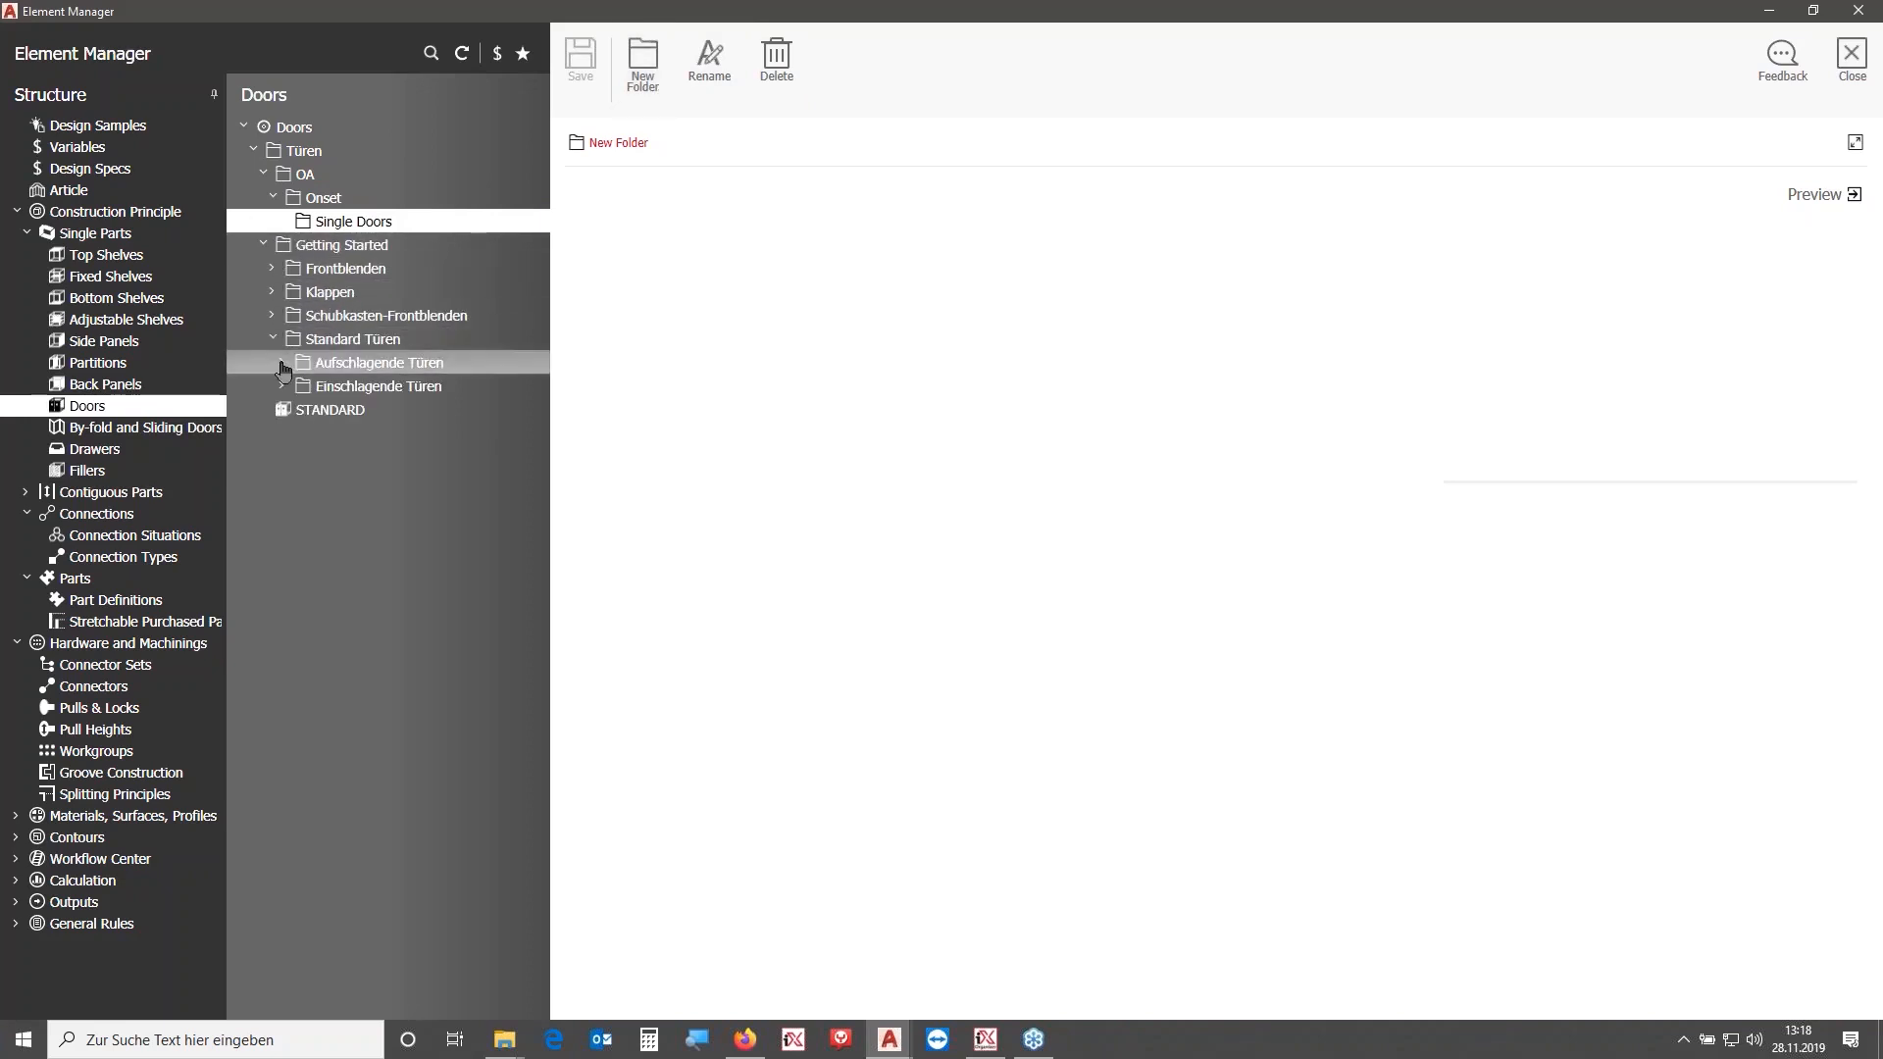
pyautogui.click(282, 386)
pyautogui.click(282, 363)
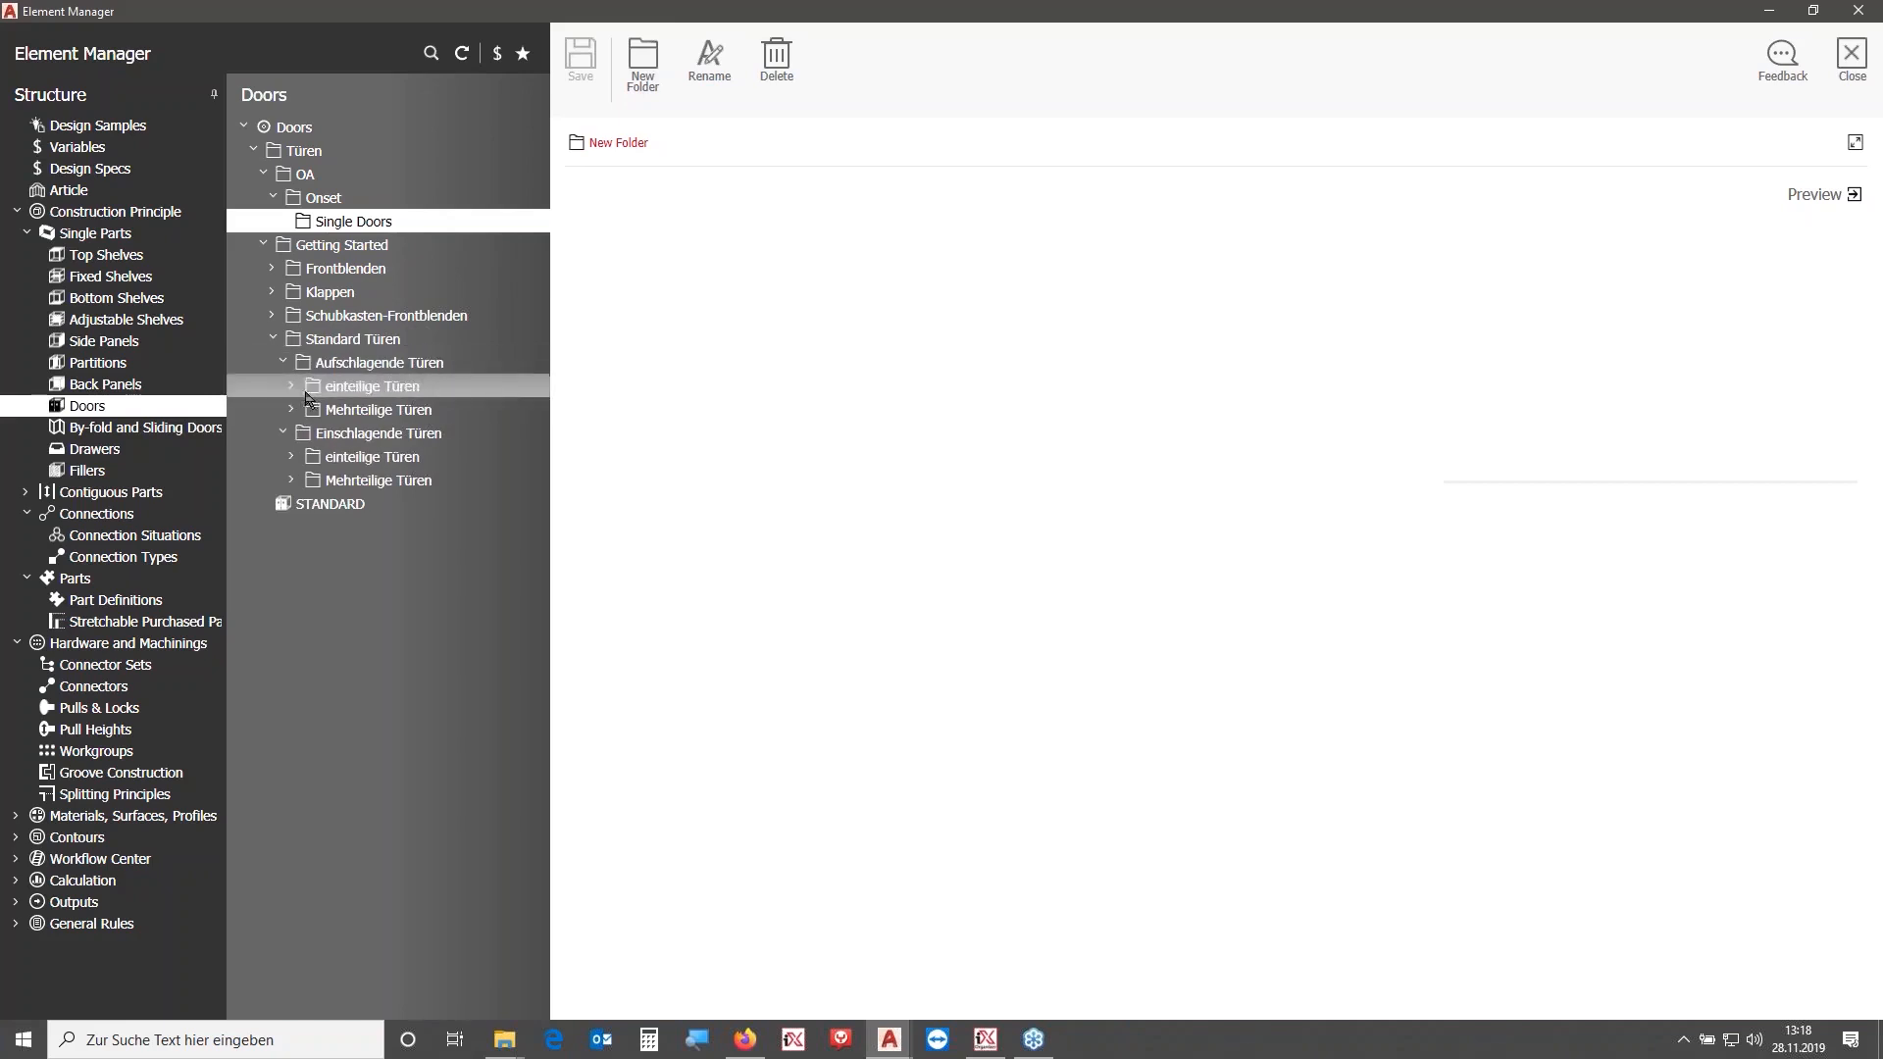
pyautogui.click(291, 387)
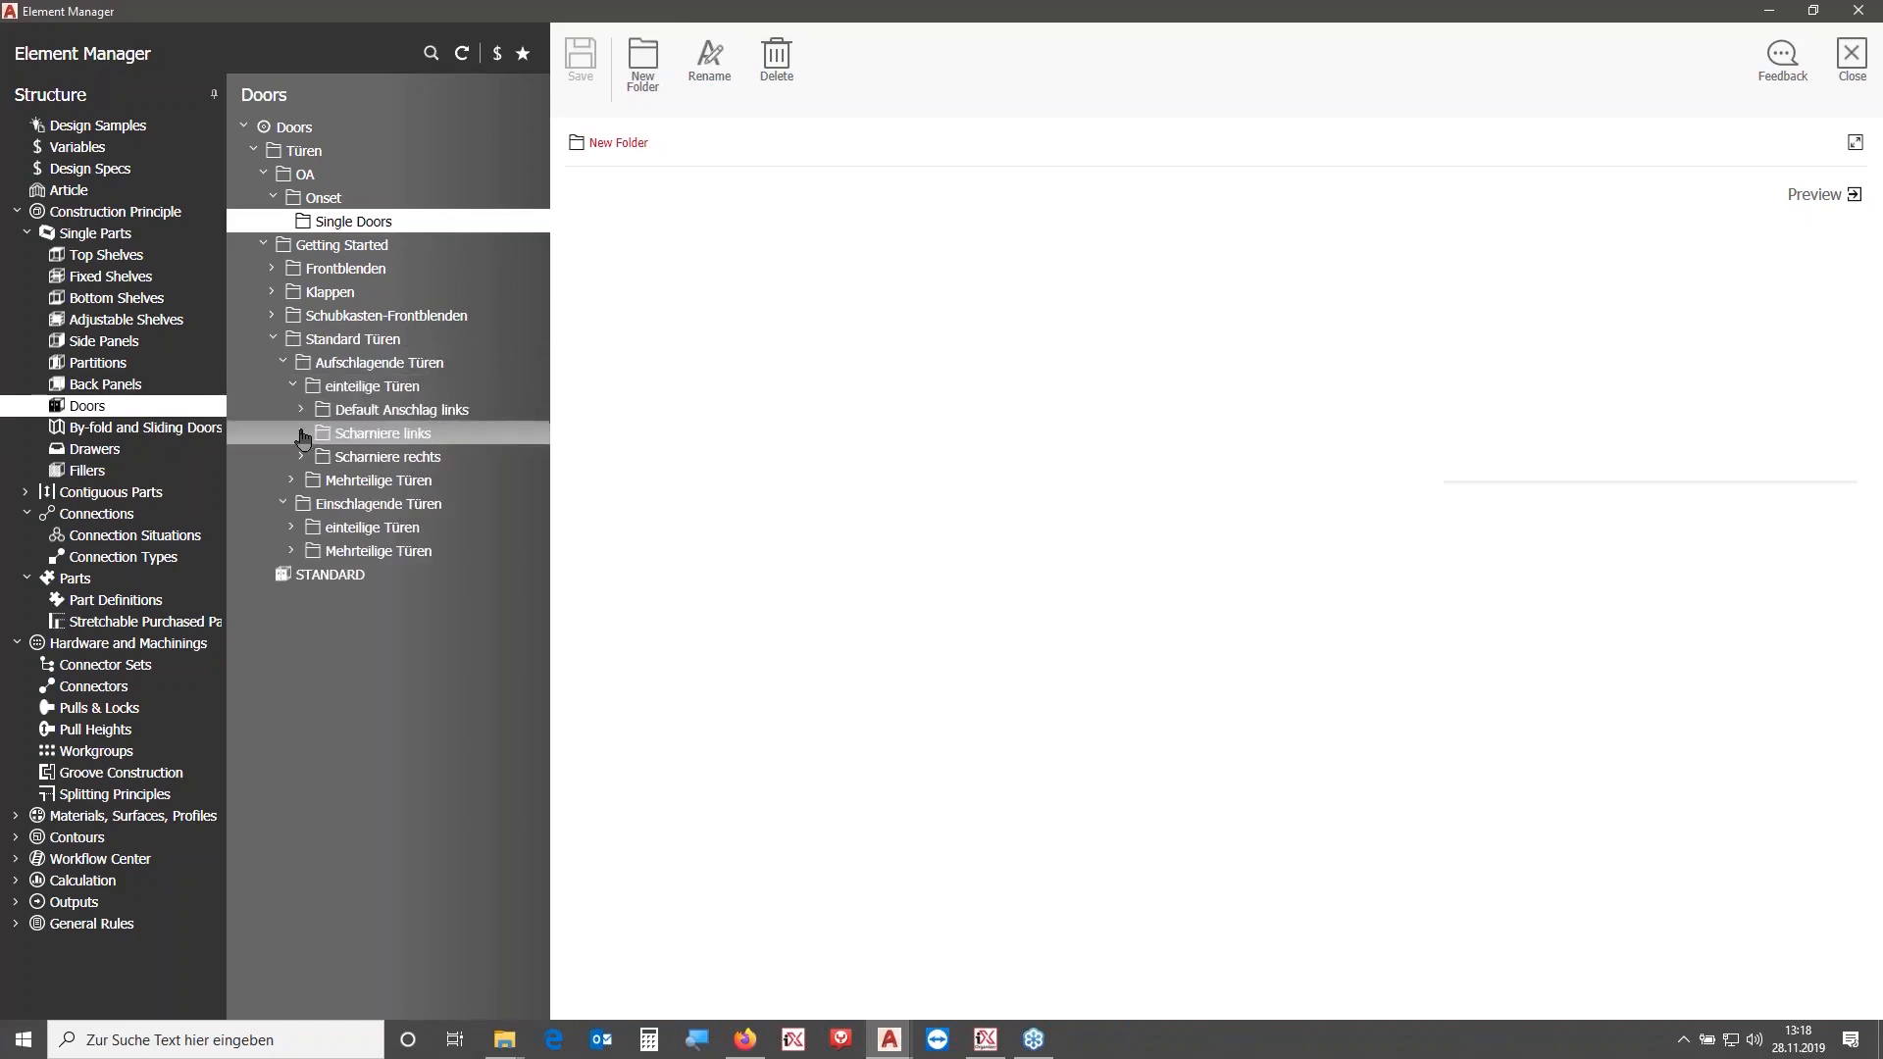
pyautogui.click(301, 435)
pyautogui.click(310, 411)
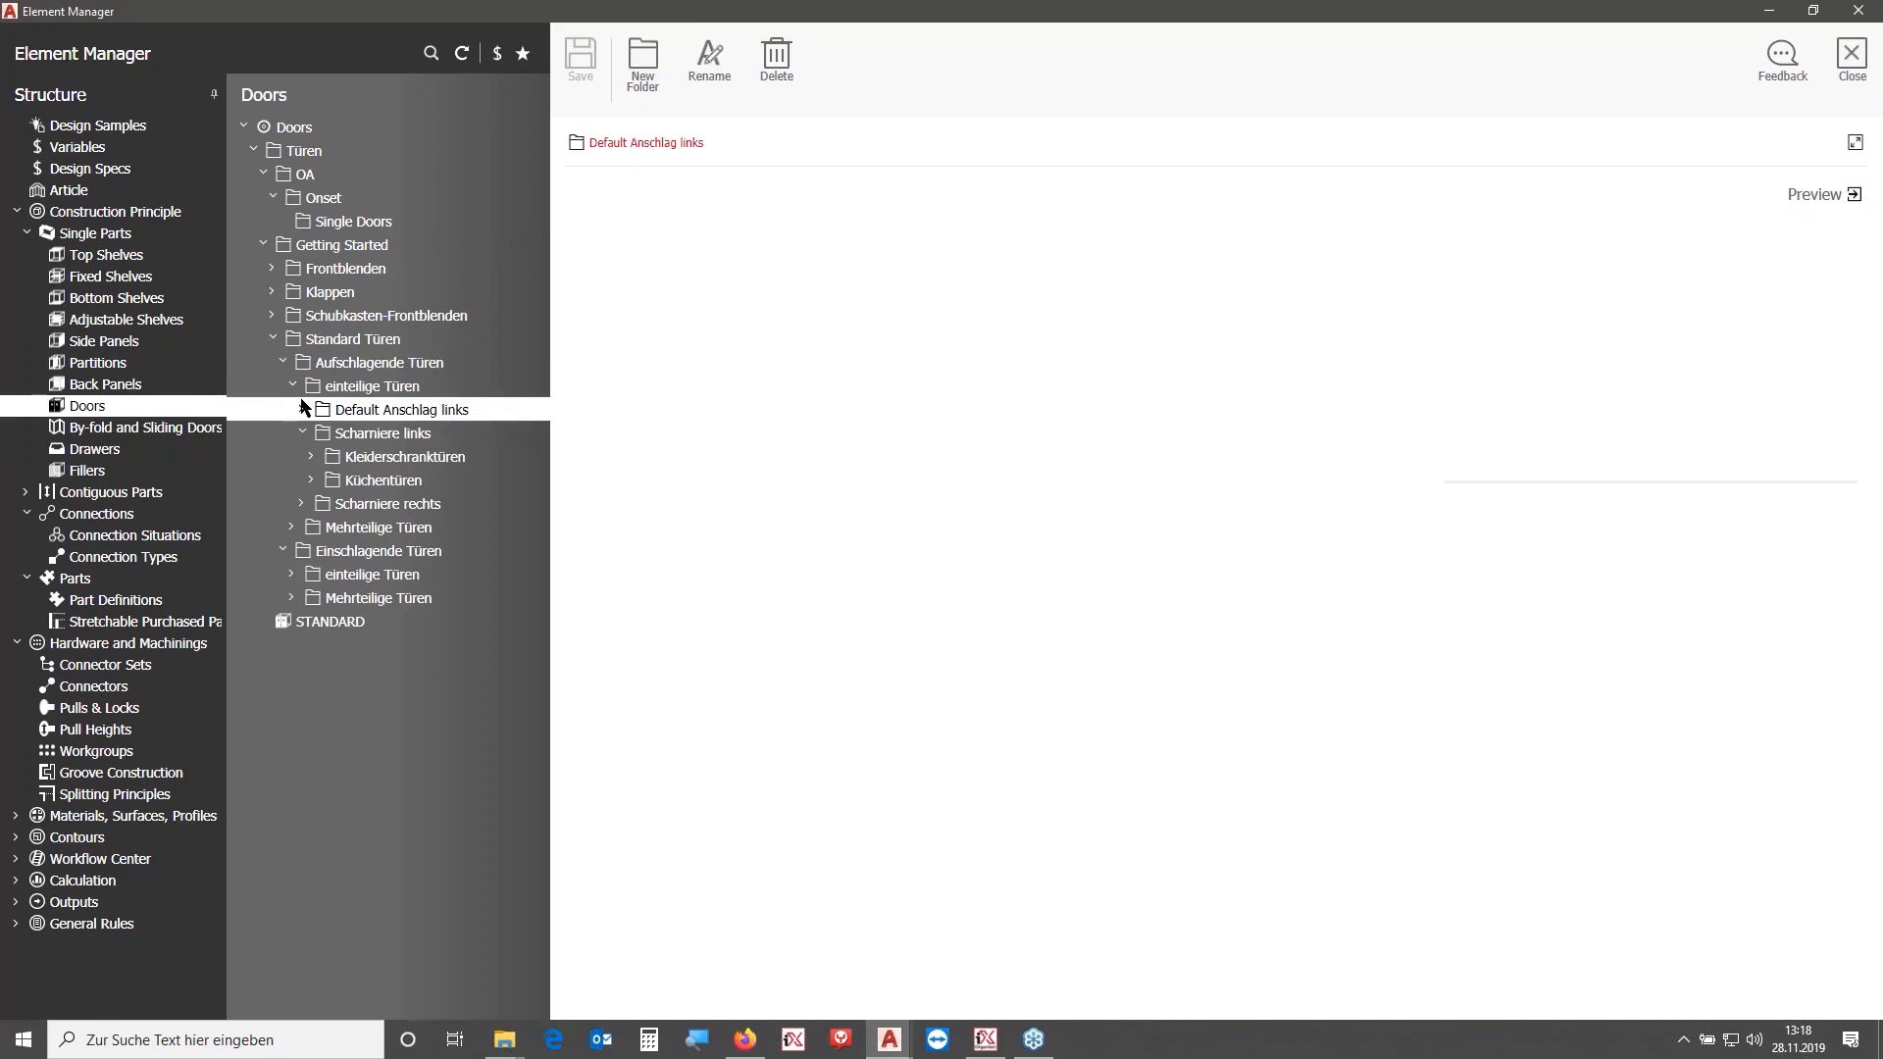
pyautogui.click(302, 410)
pyautogui.click(390, 432)
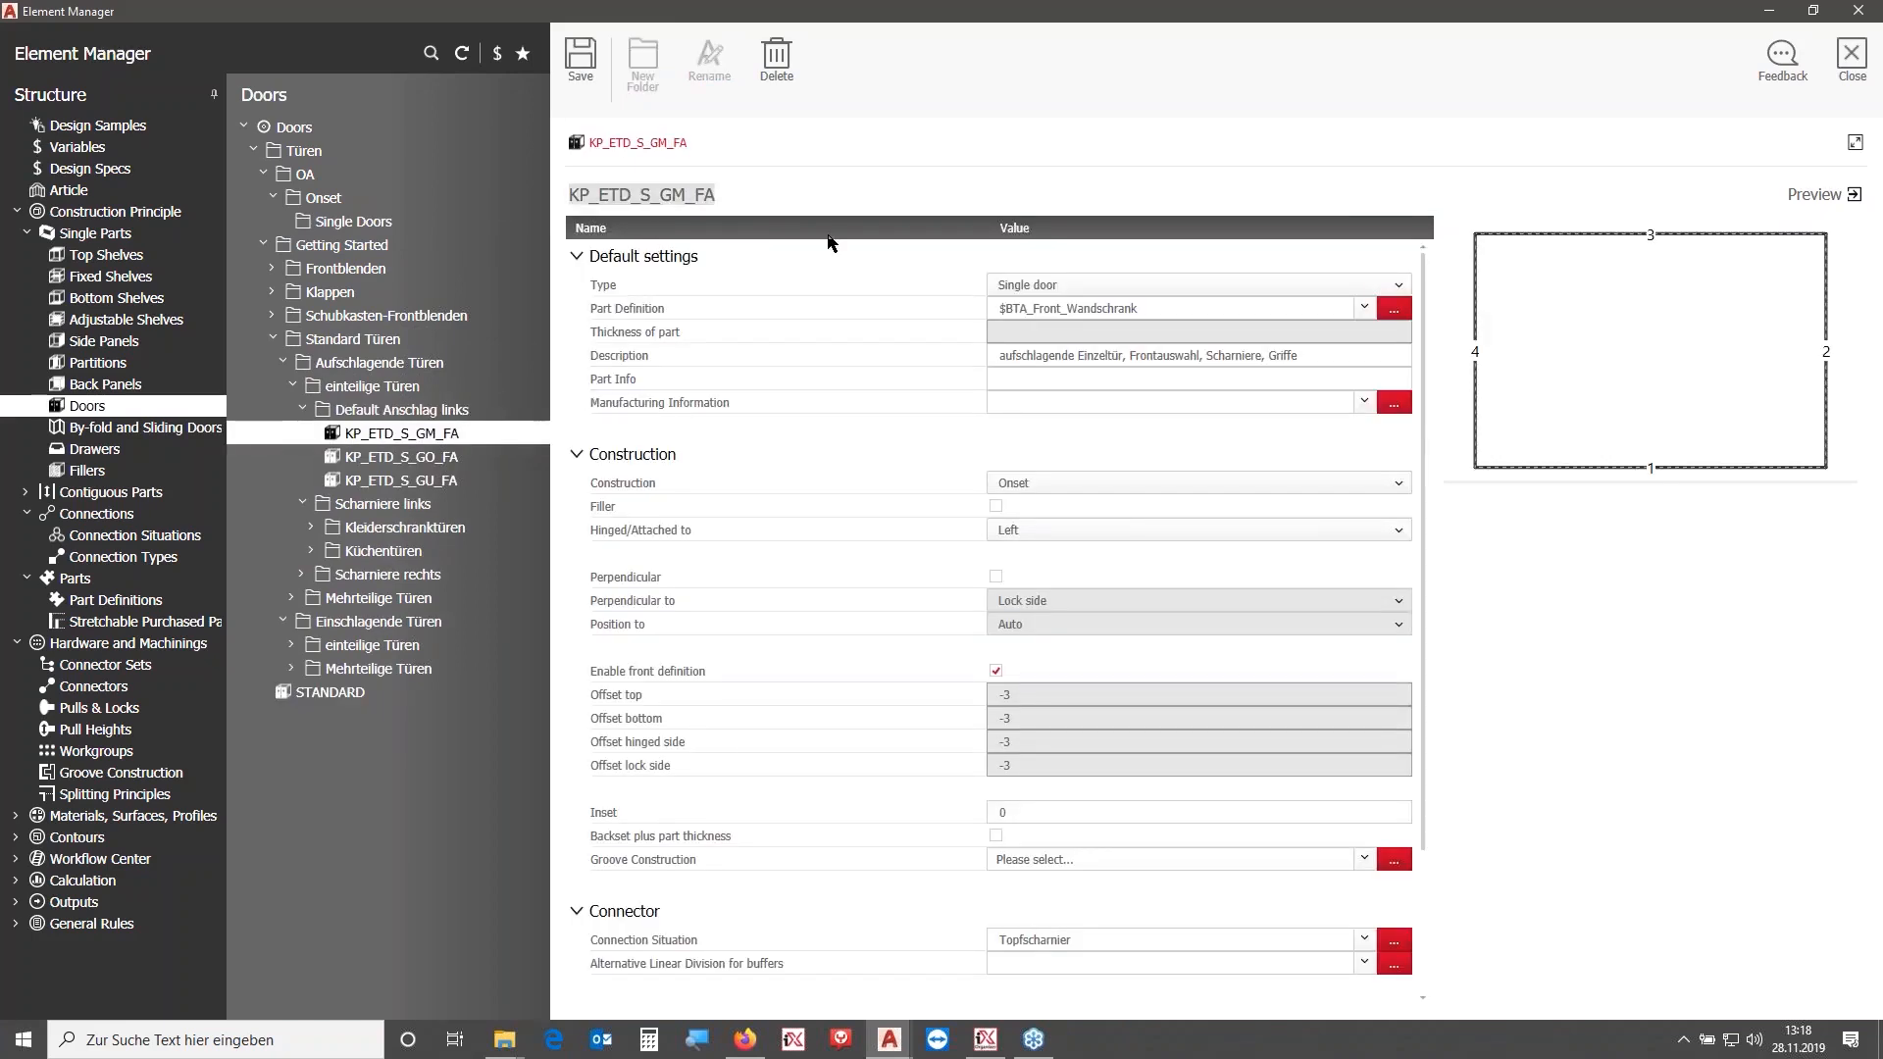
pyautogui.write('OA_CP_SDO_CH_HM')
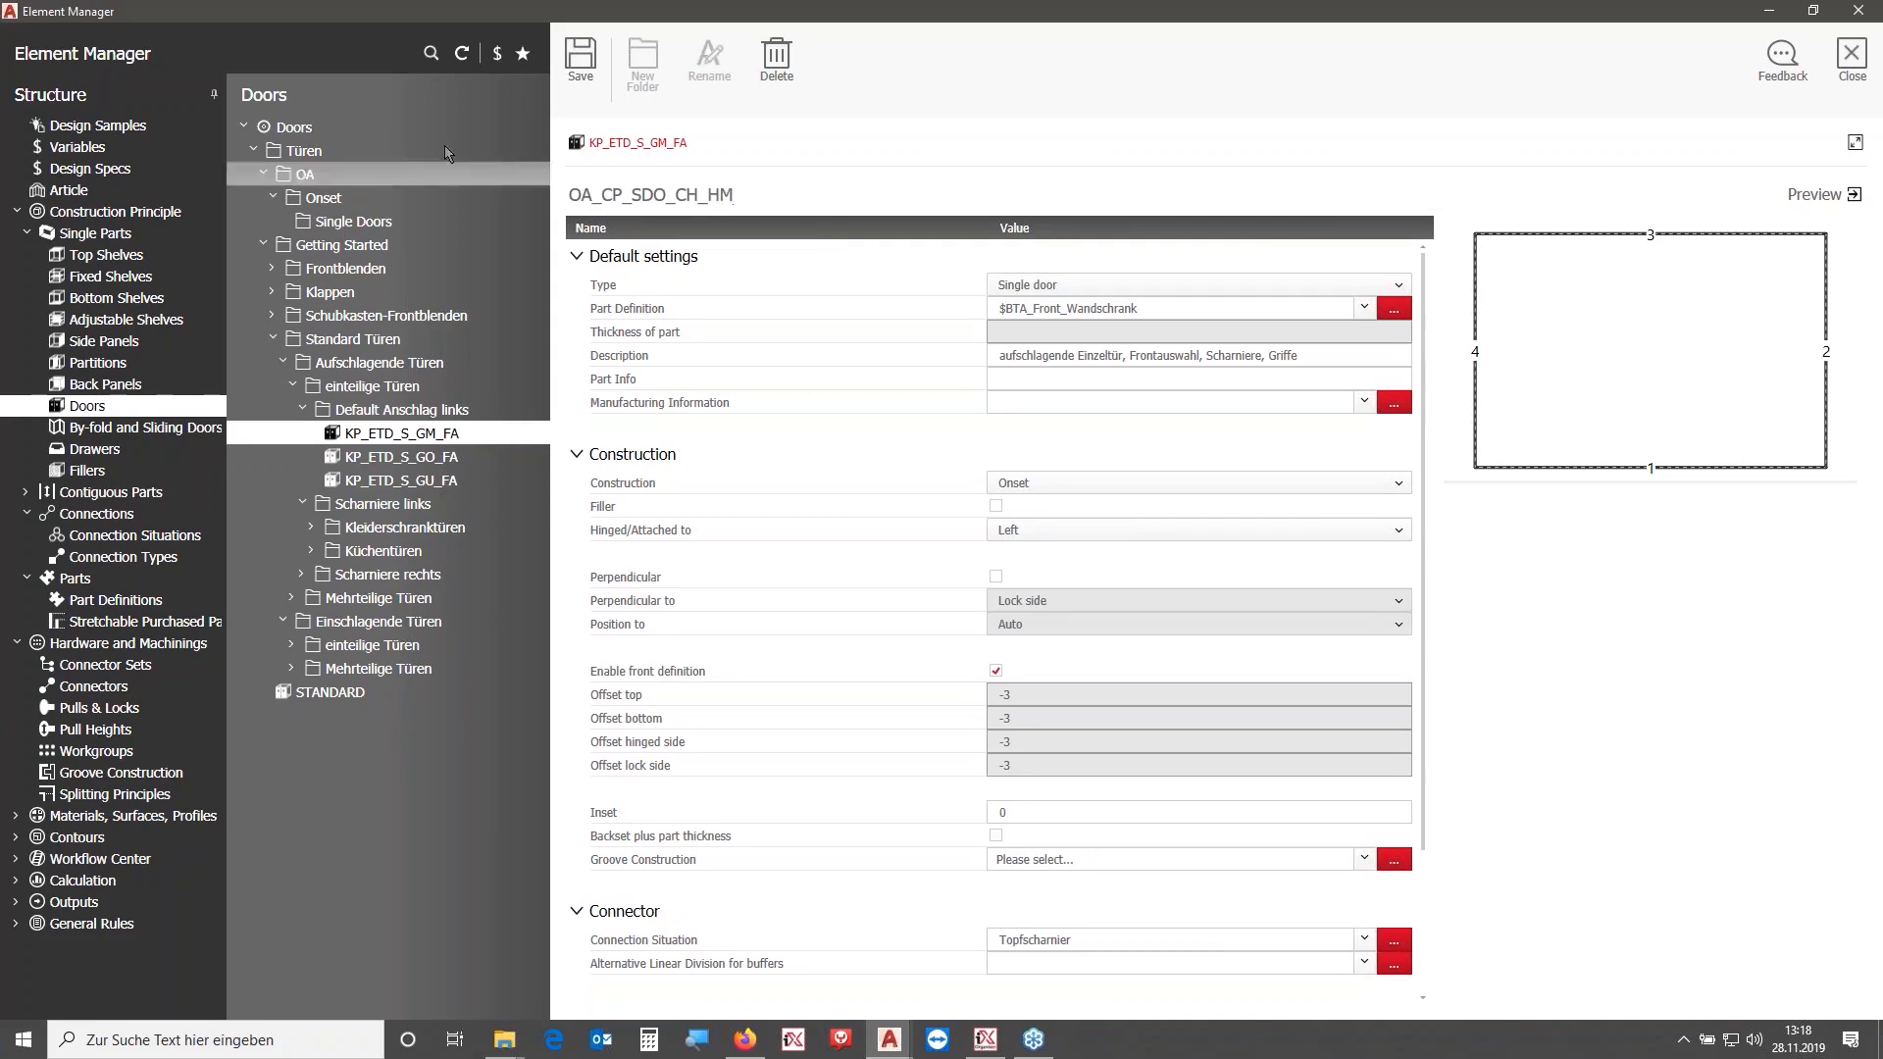
pyautogui.click(580, 59)
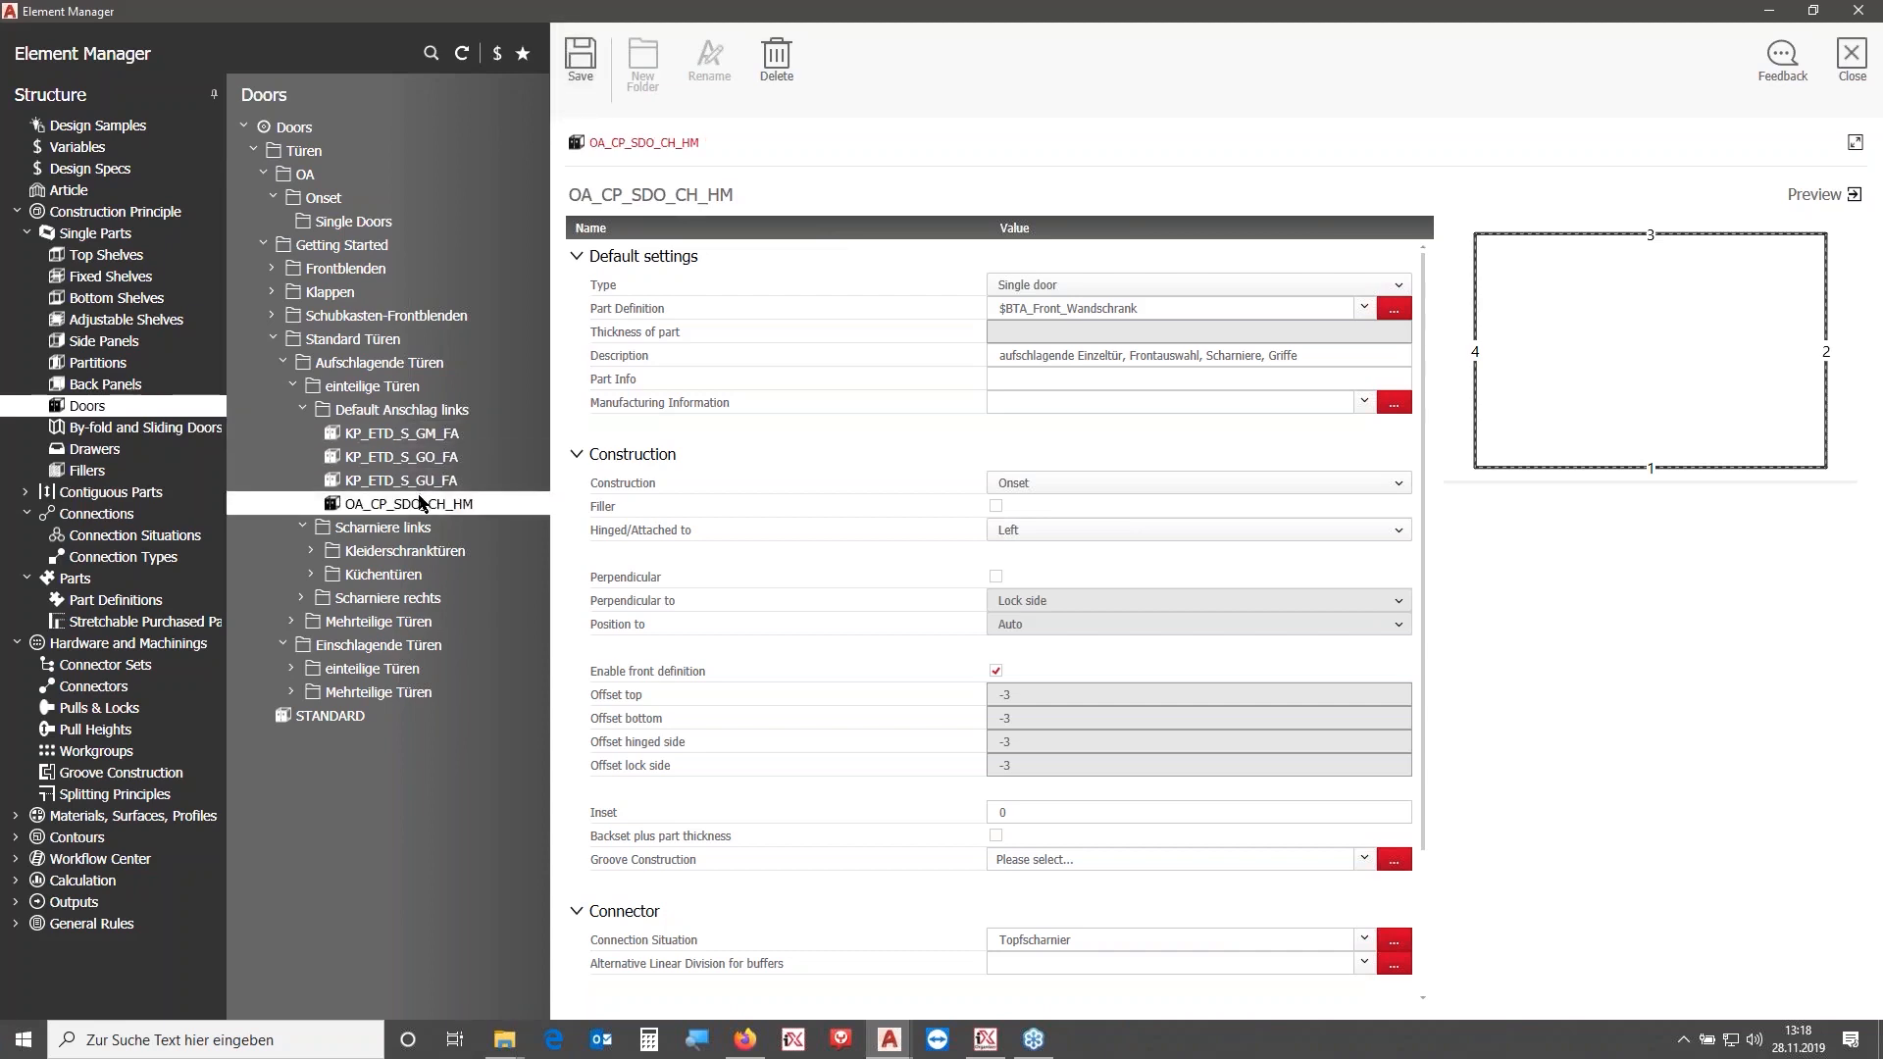
# - Move the OA_CP_SDO_CH_HM door into the OA > Onset > Single Doors folder and select it
pyautogui.moveTo(327, 263); pyautogui.dragTo(334, 223)
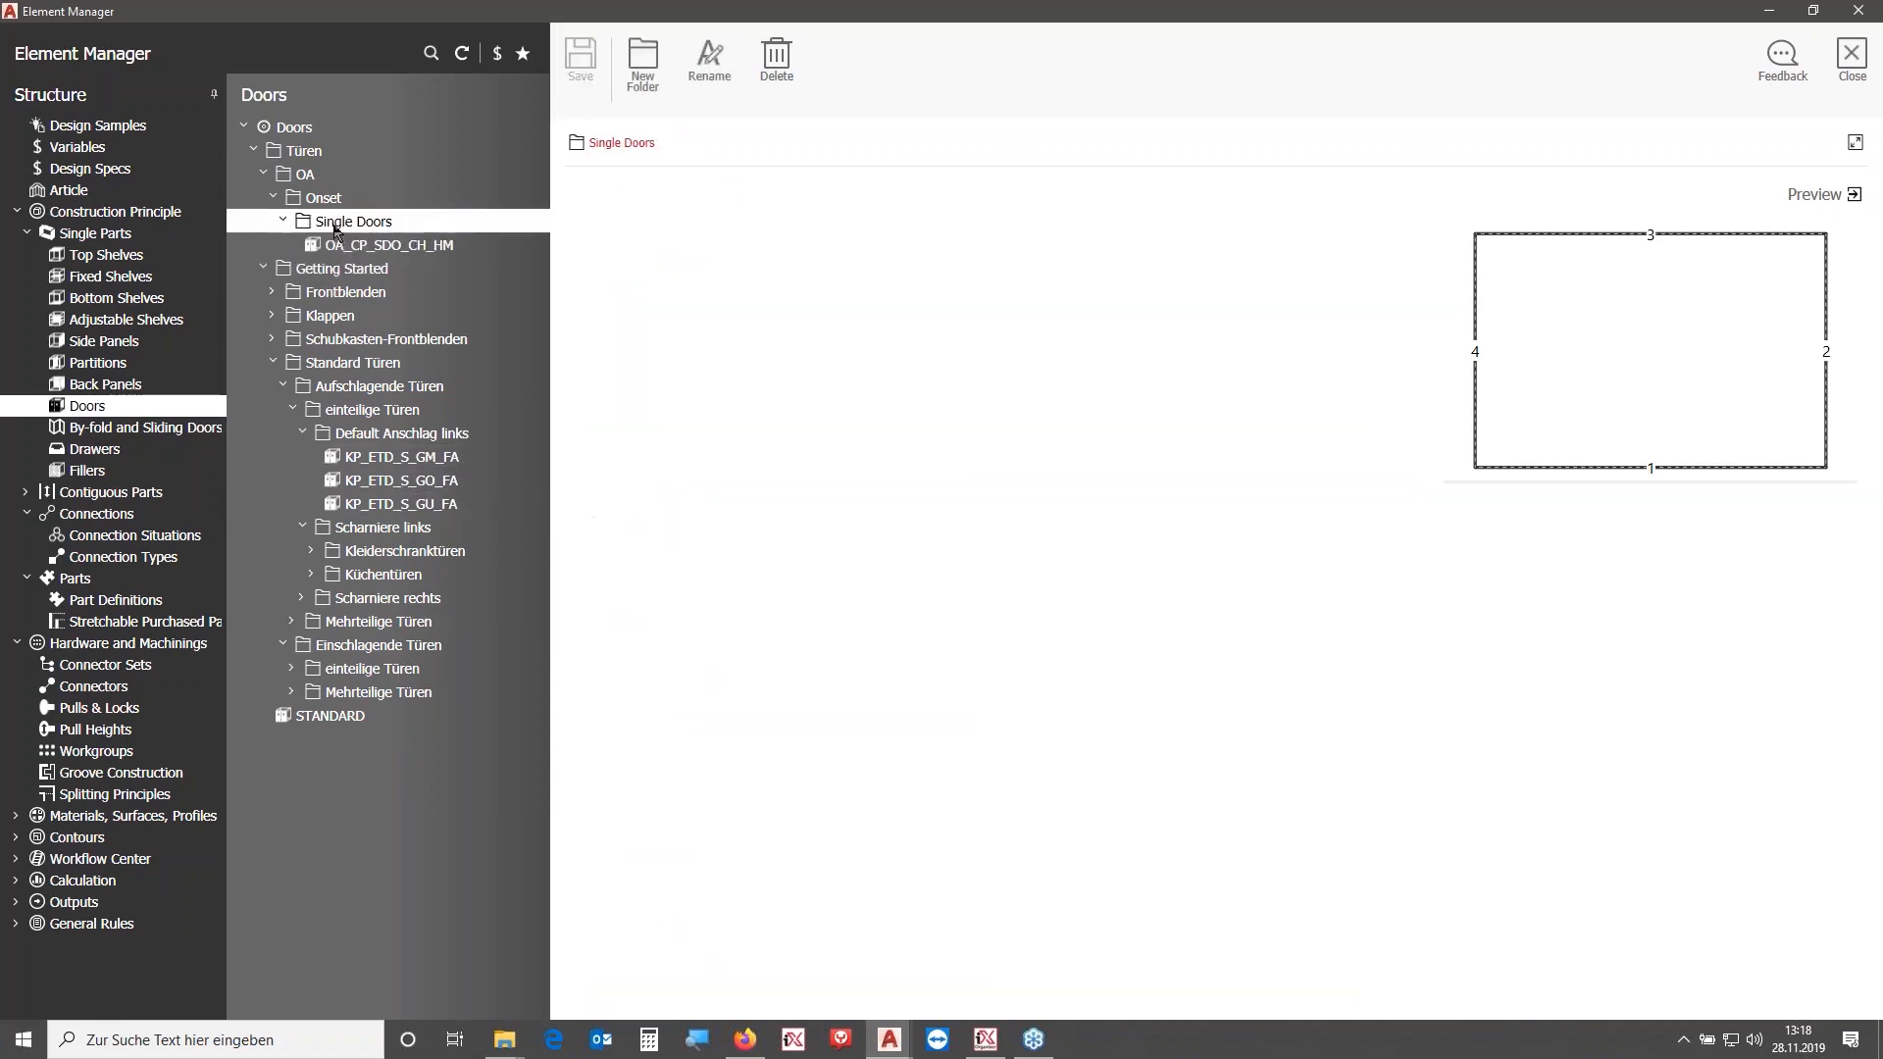
pyautogui.click(464, 60)
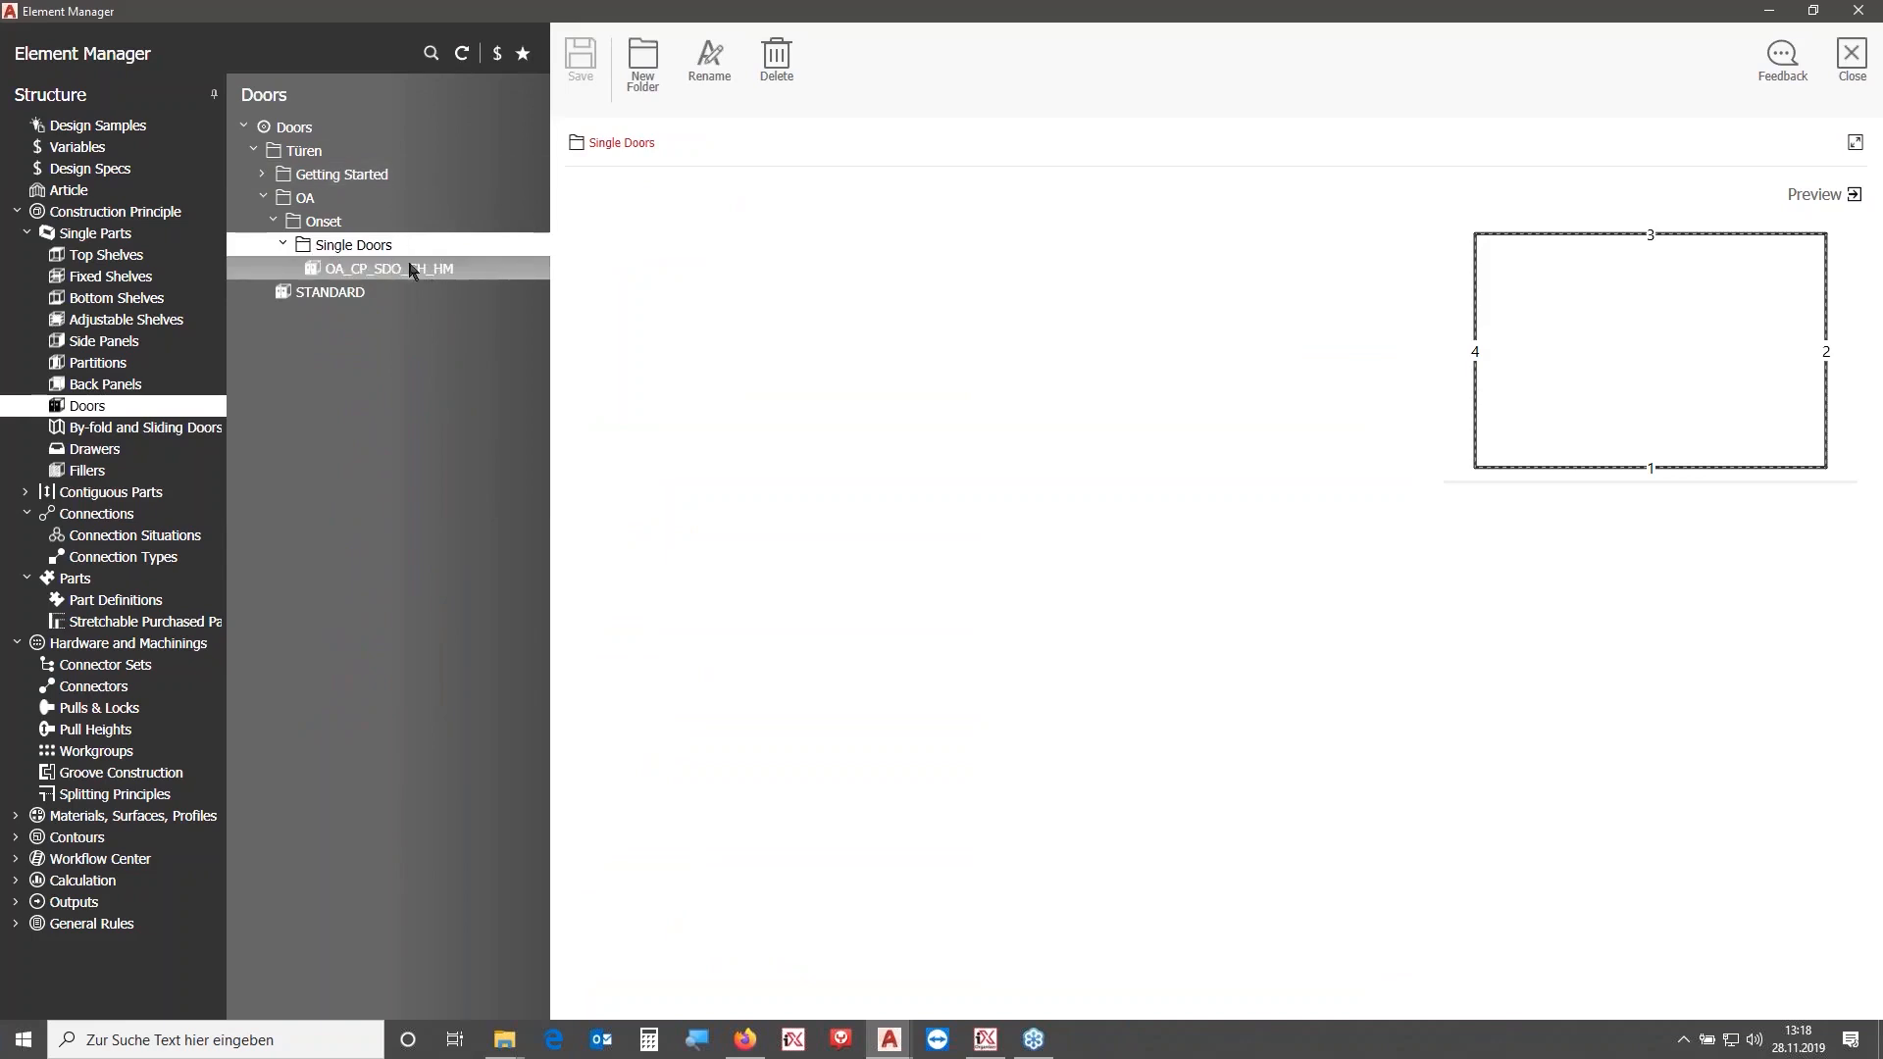
pyautogui.click(314, 268)
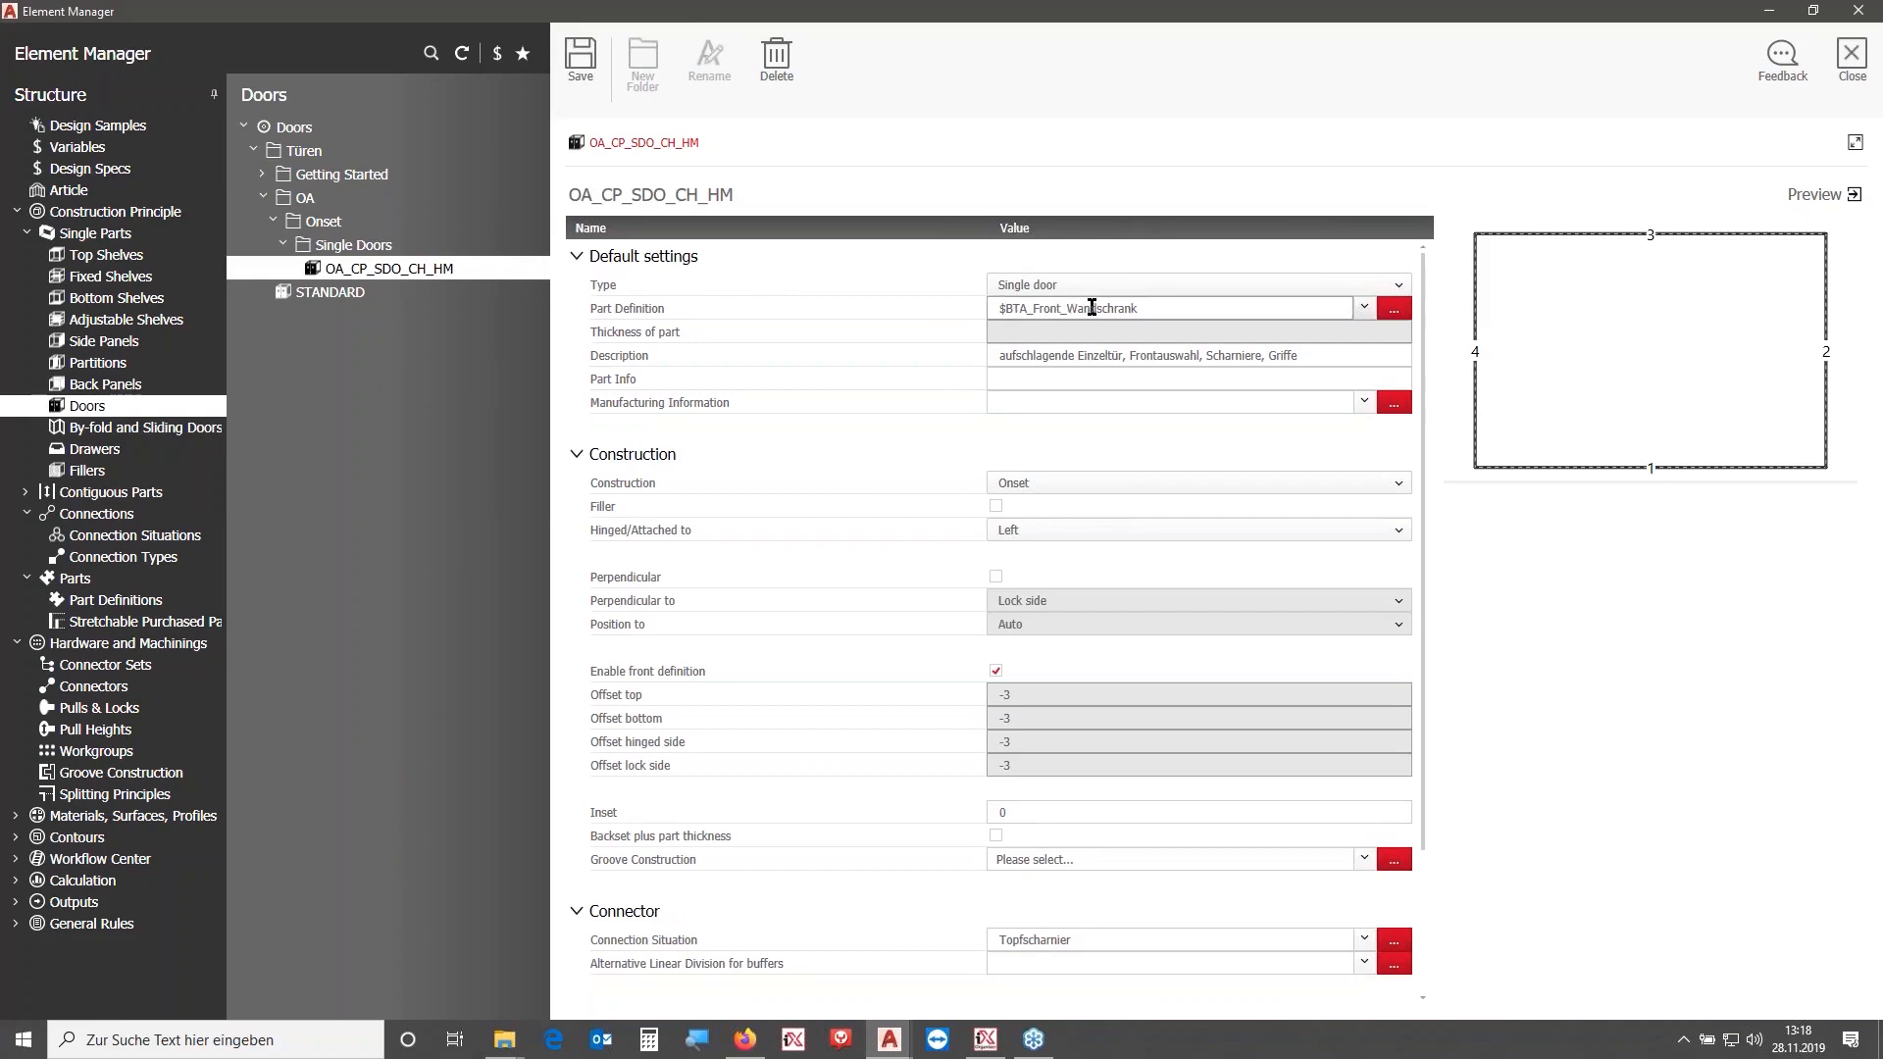
# - Set the door's Pull 1 to the OA_Handle pull
pyautogui.moveTo(1422, 394); pyautogui.dragTo(1447, 526)
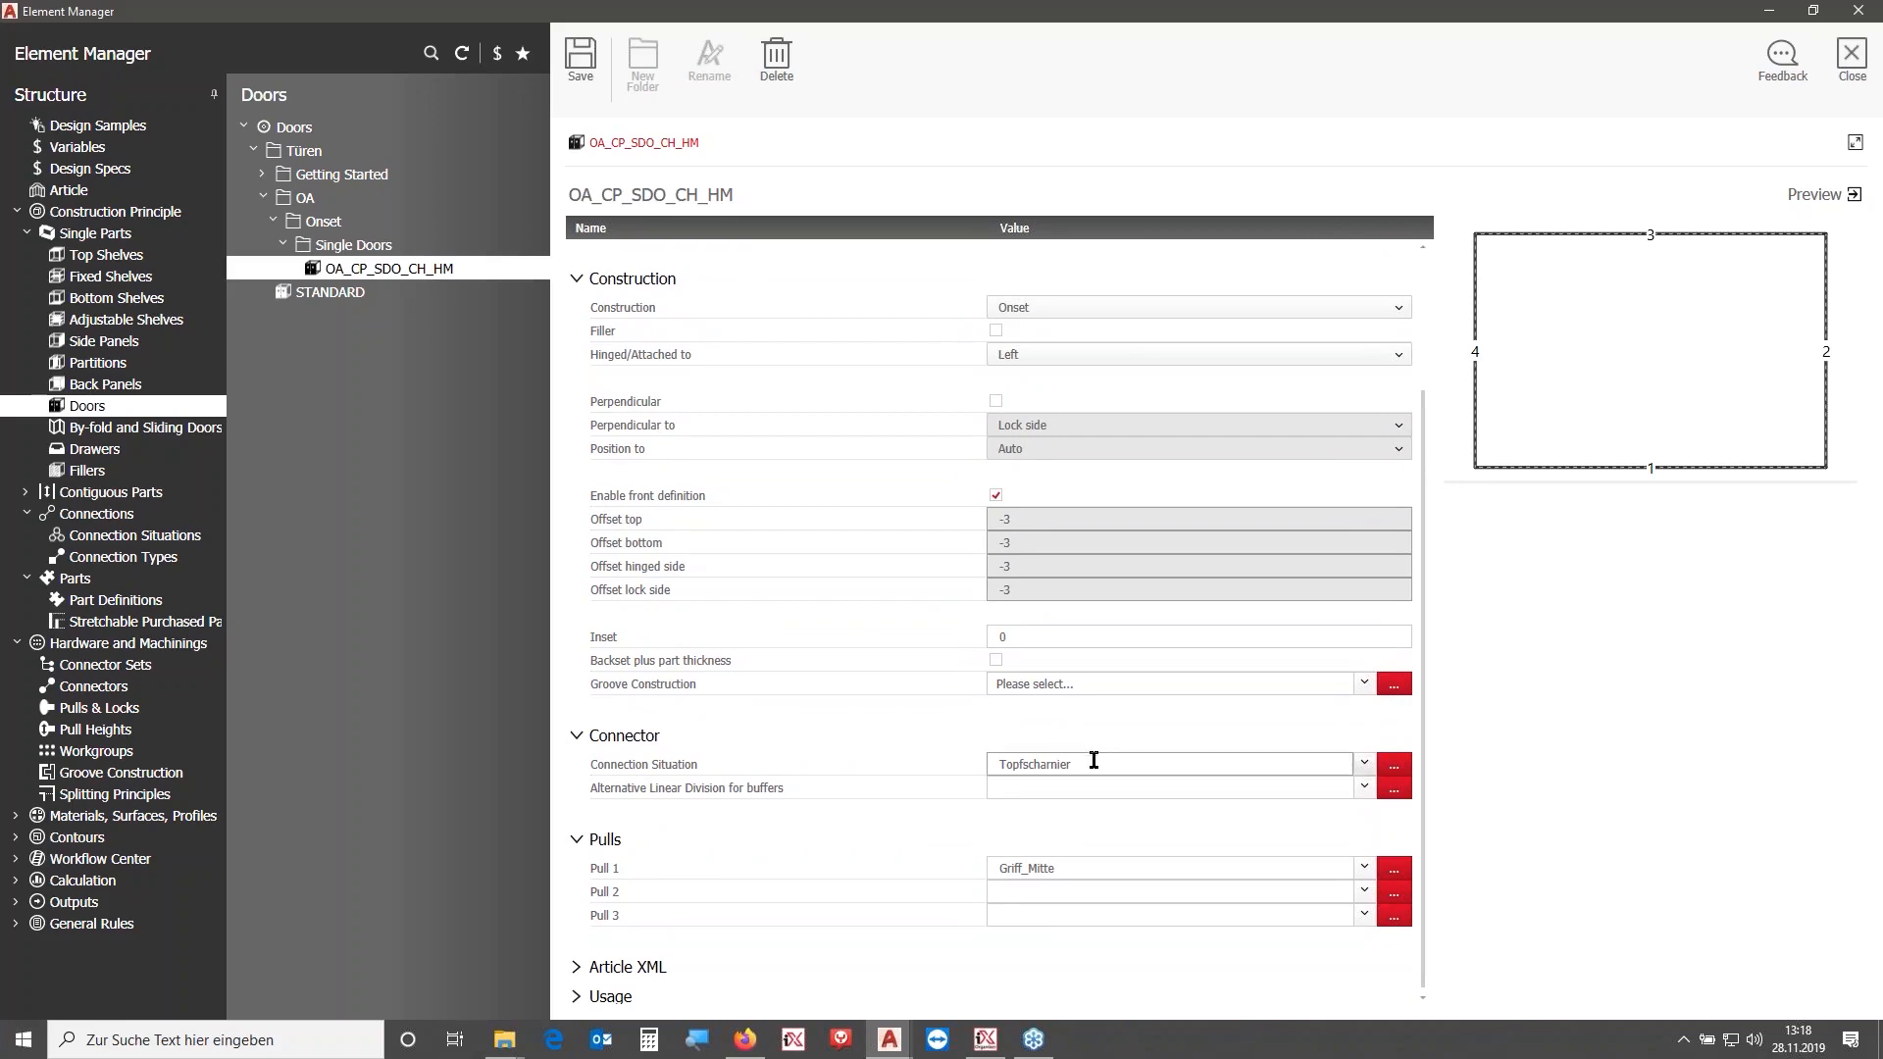
pyautogui.moveTo(1064, 770)
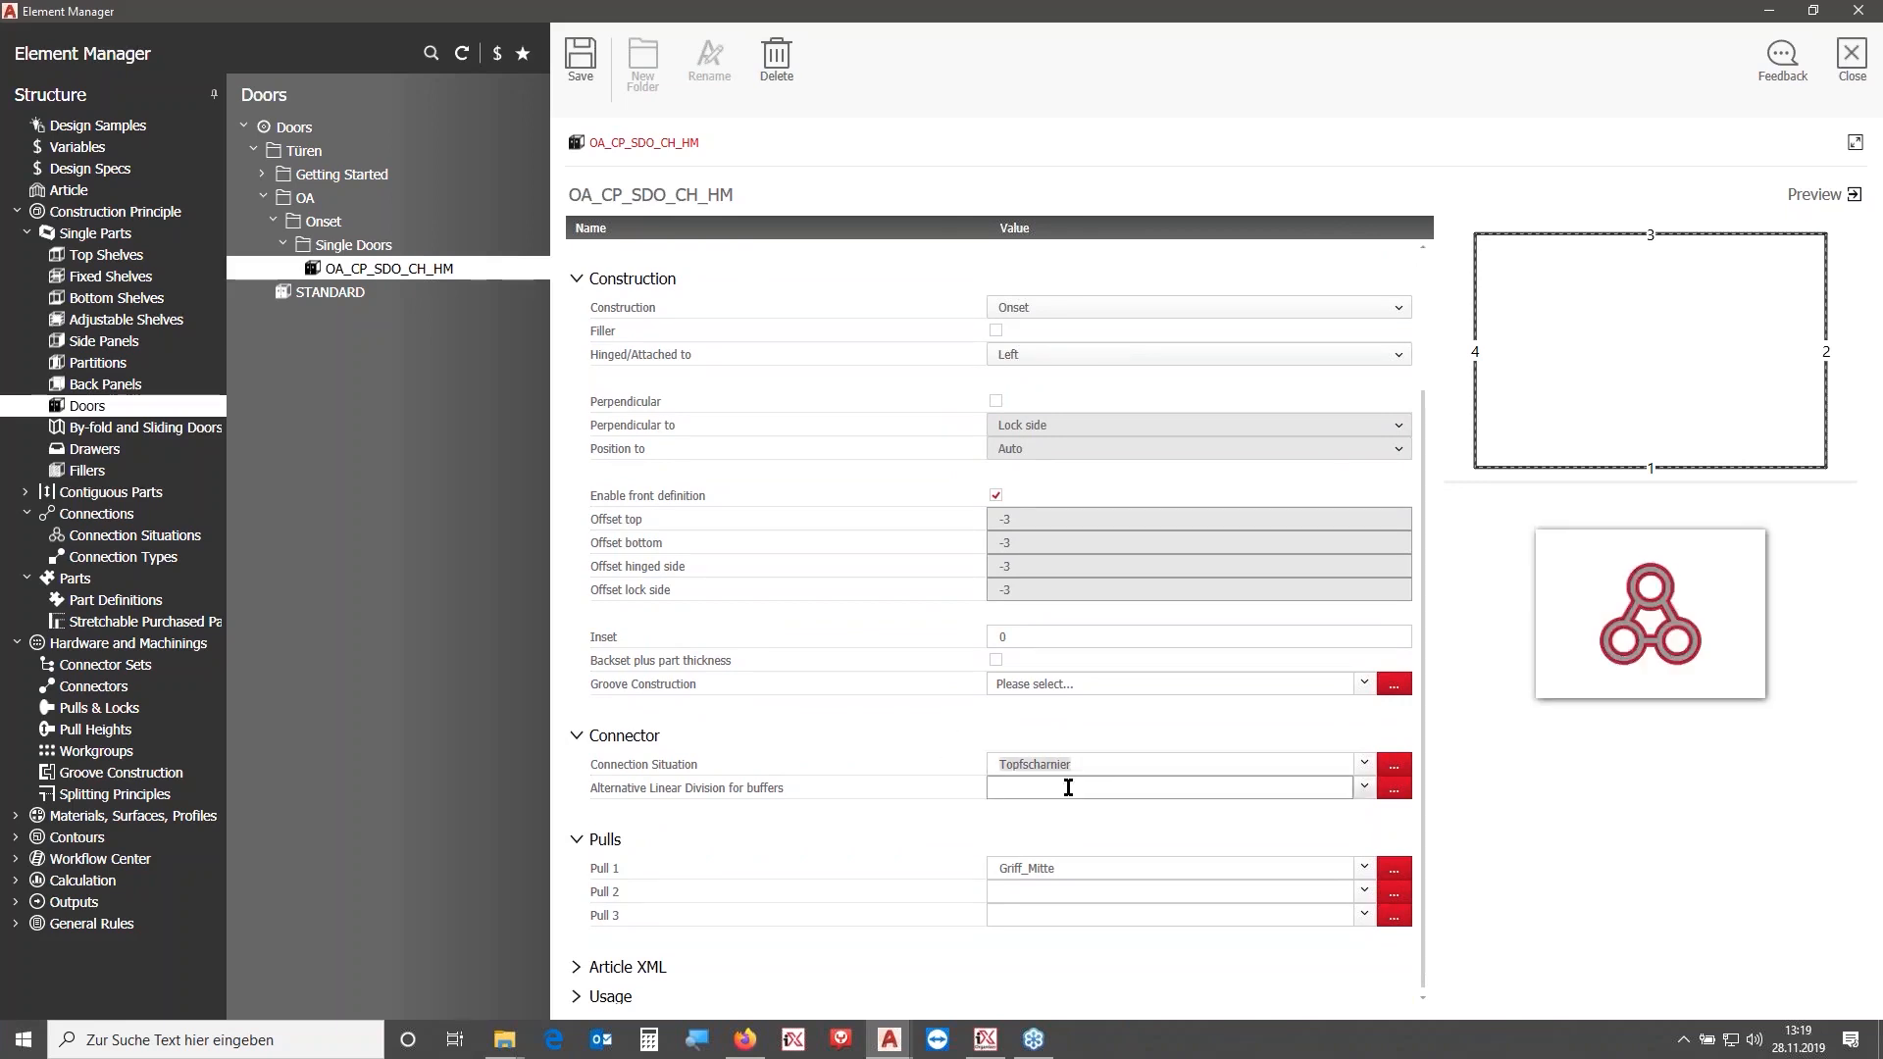
pyautogui.scroll(-1, 1419, 586)
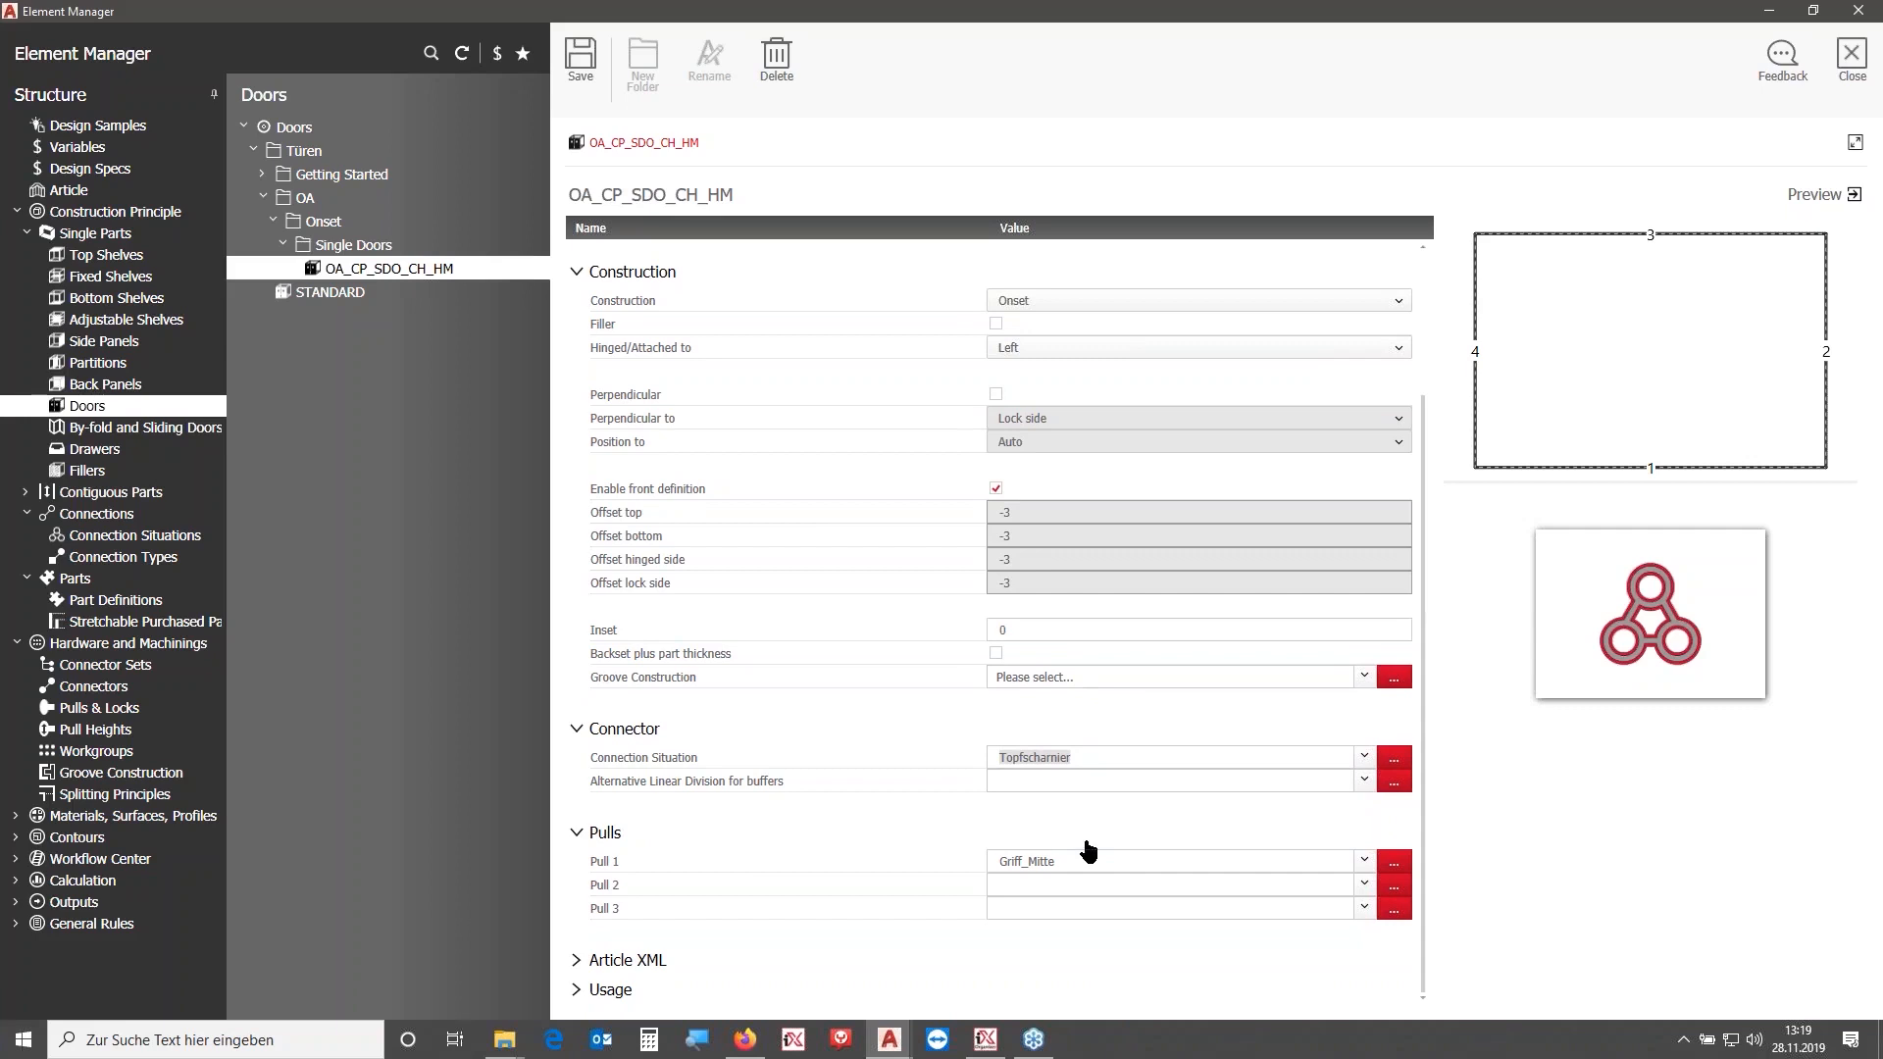
pyautogui.moveTo(1081, 863)
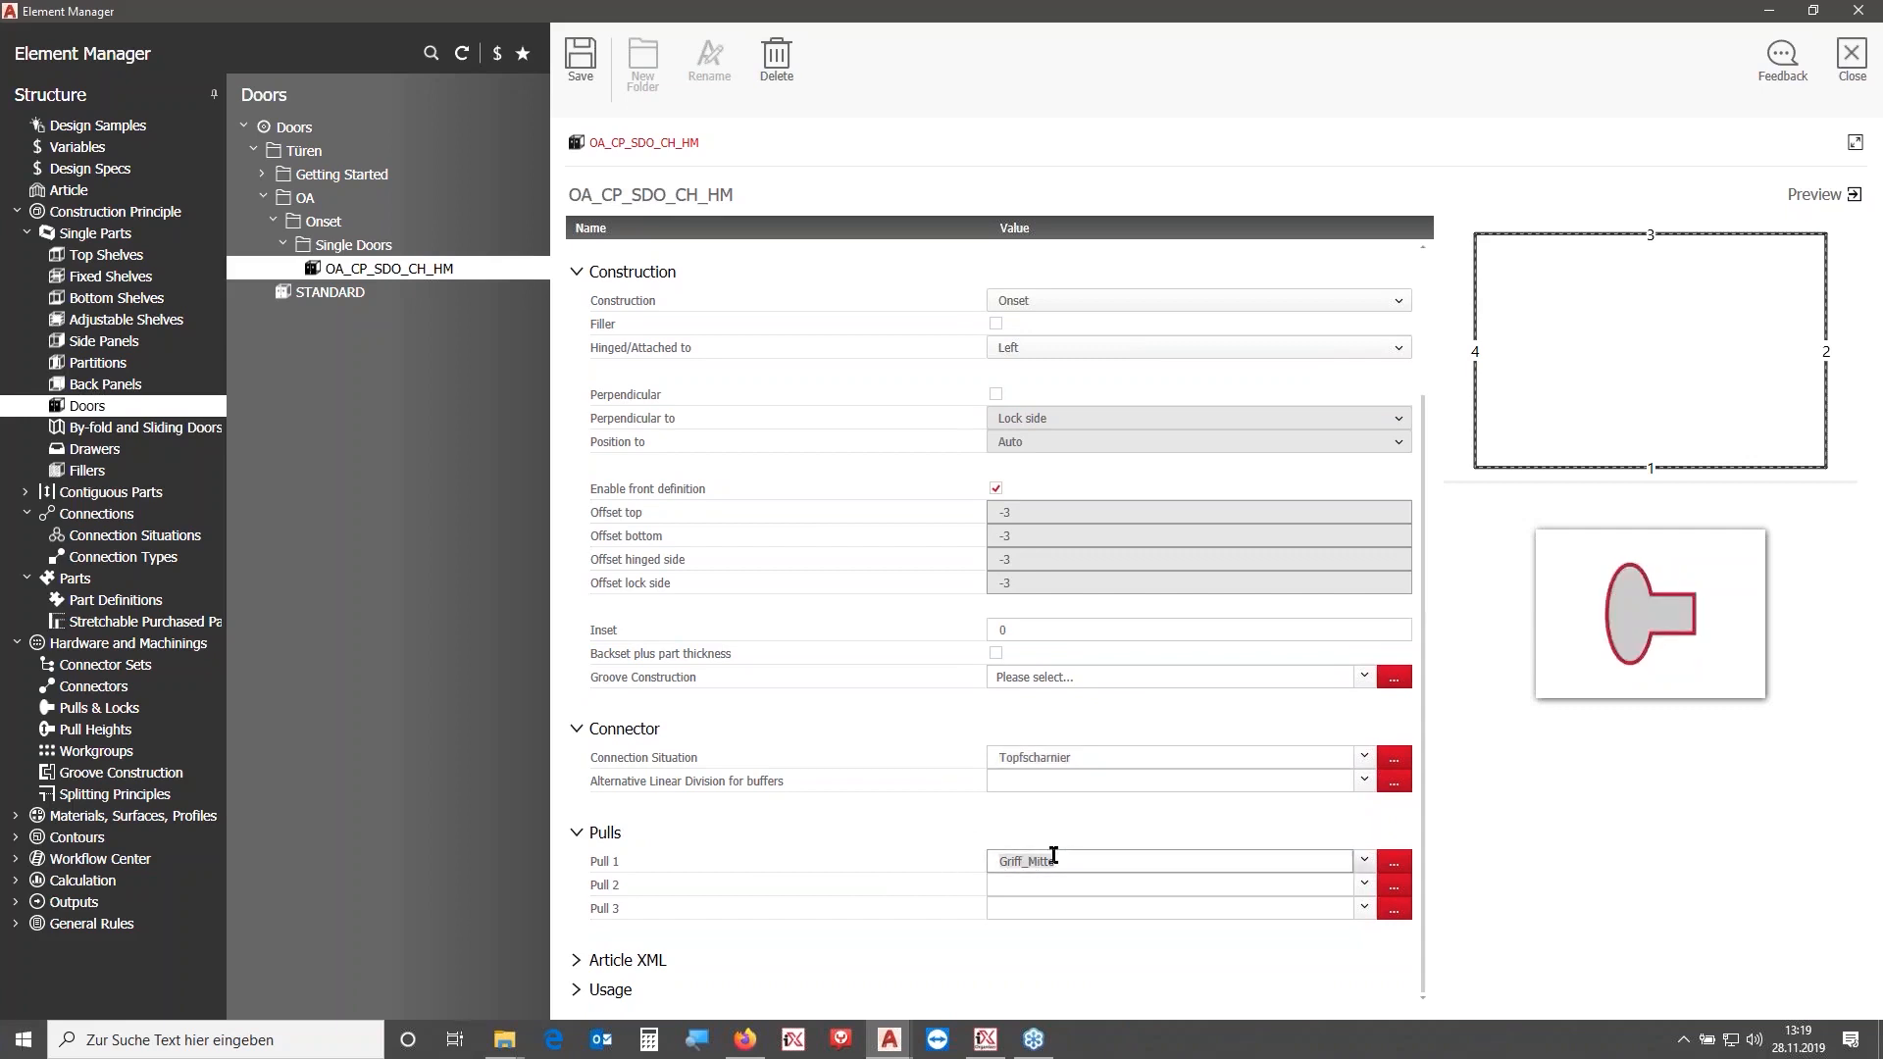
pyautogui.click(1396, 862)
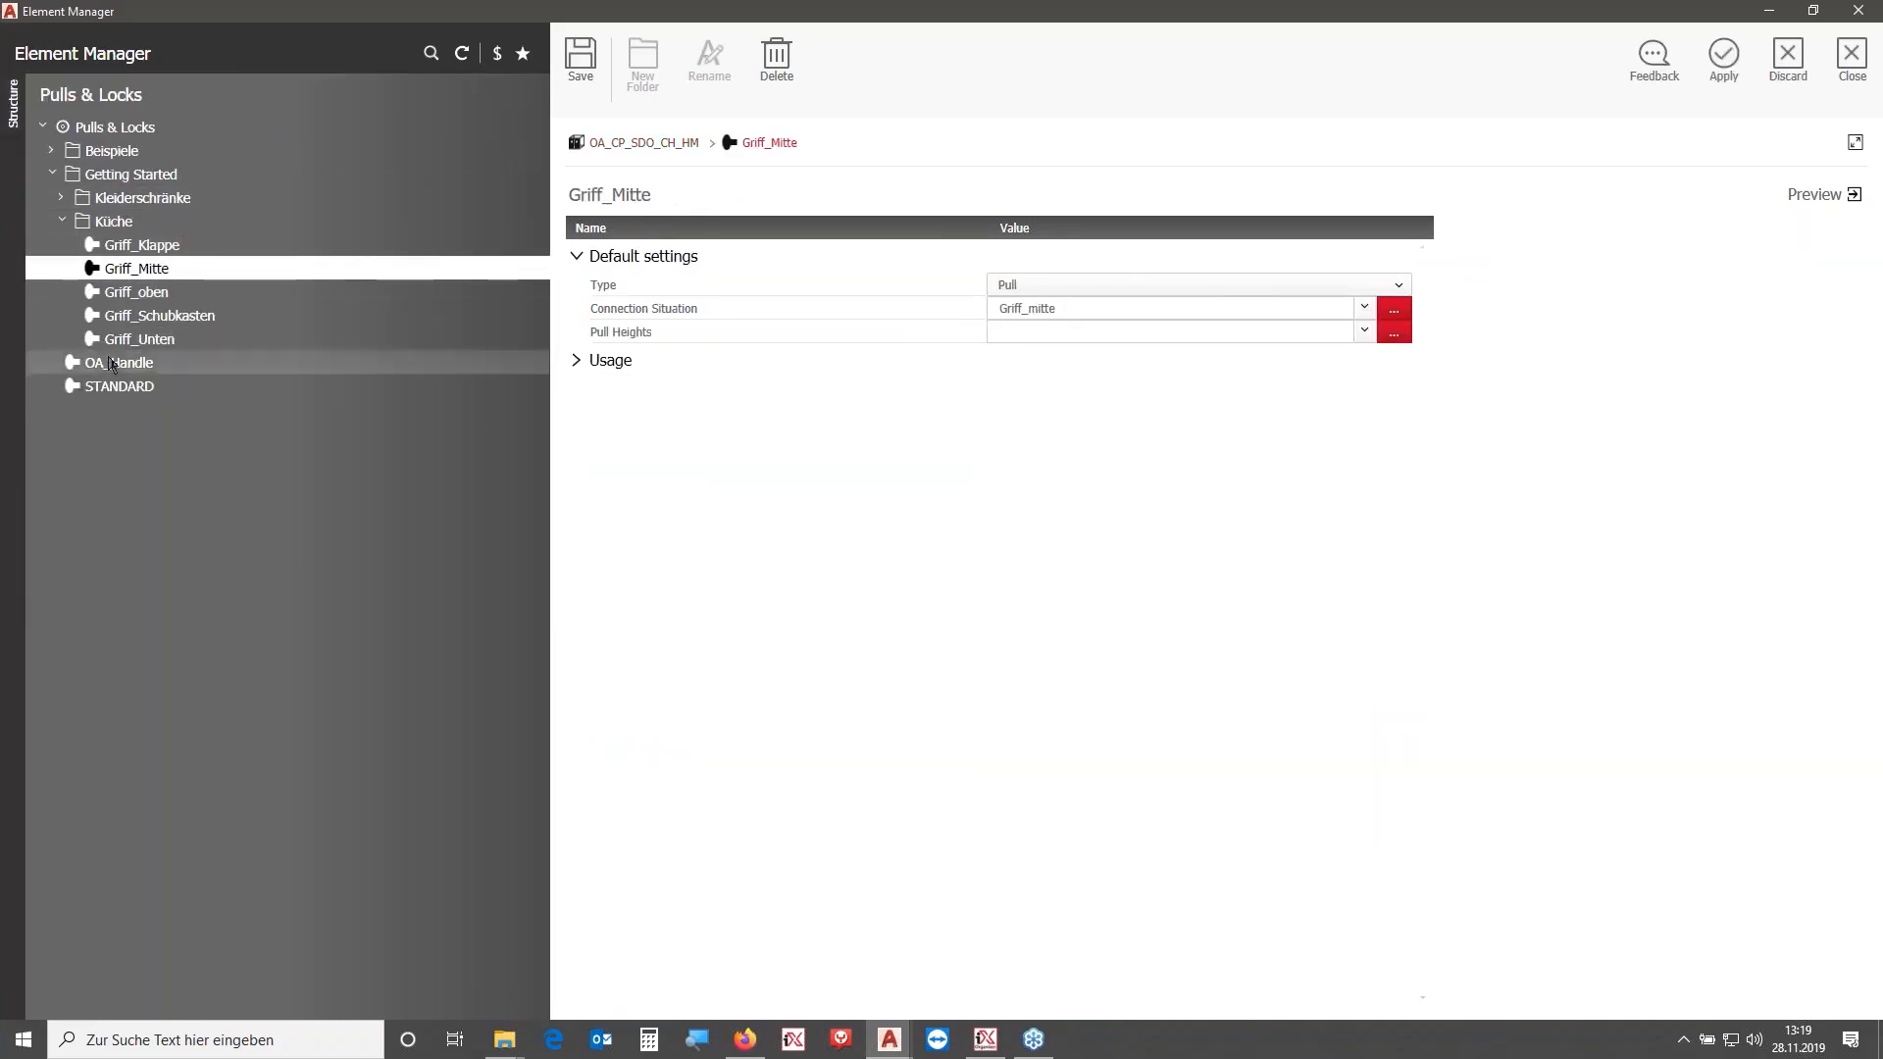
pyautogui.click(69, 365)
pyautogui.click(62, 221)
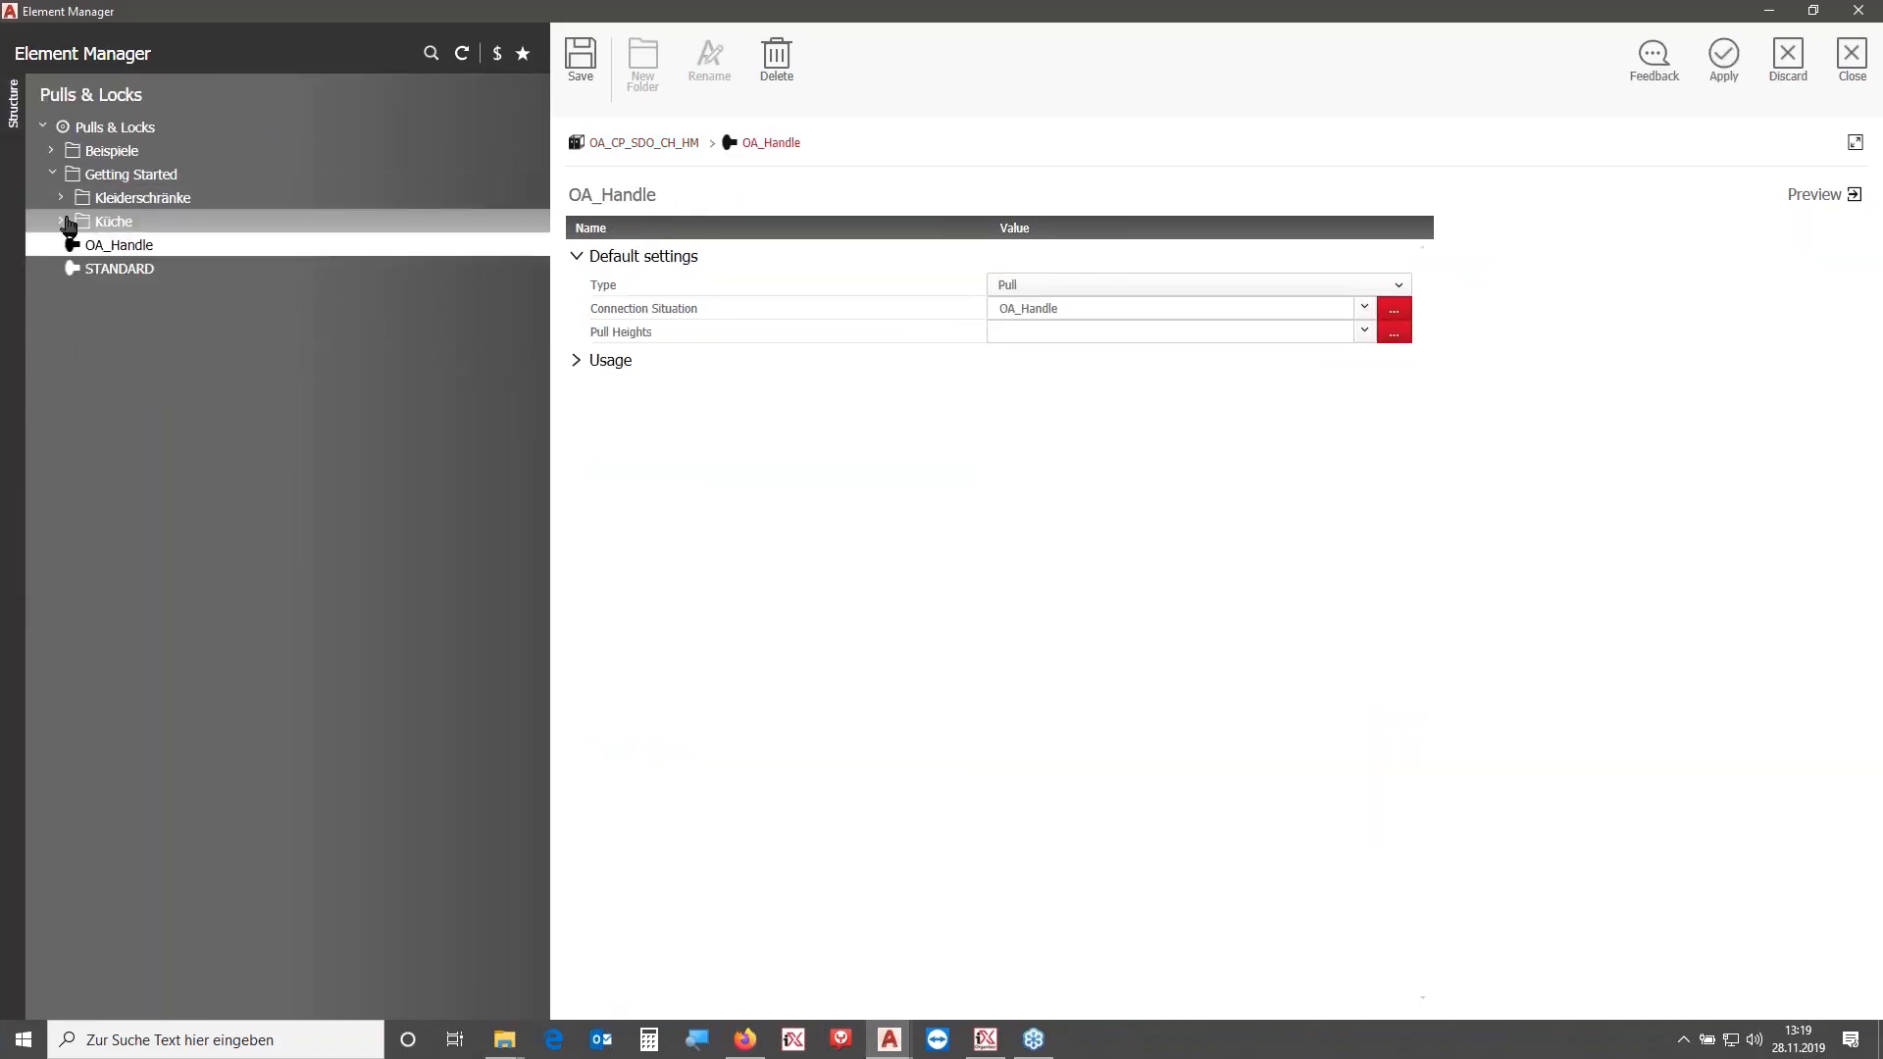
pyautogui.click(1723, 55)
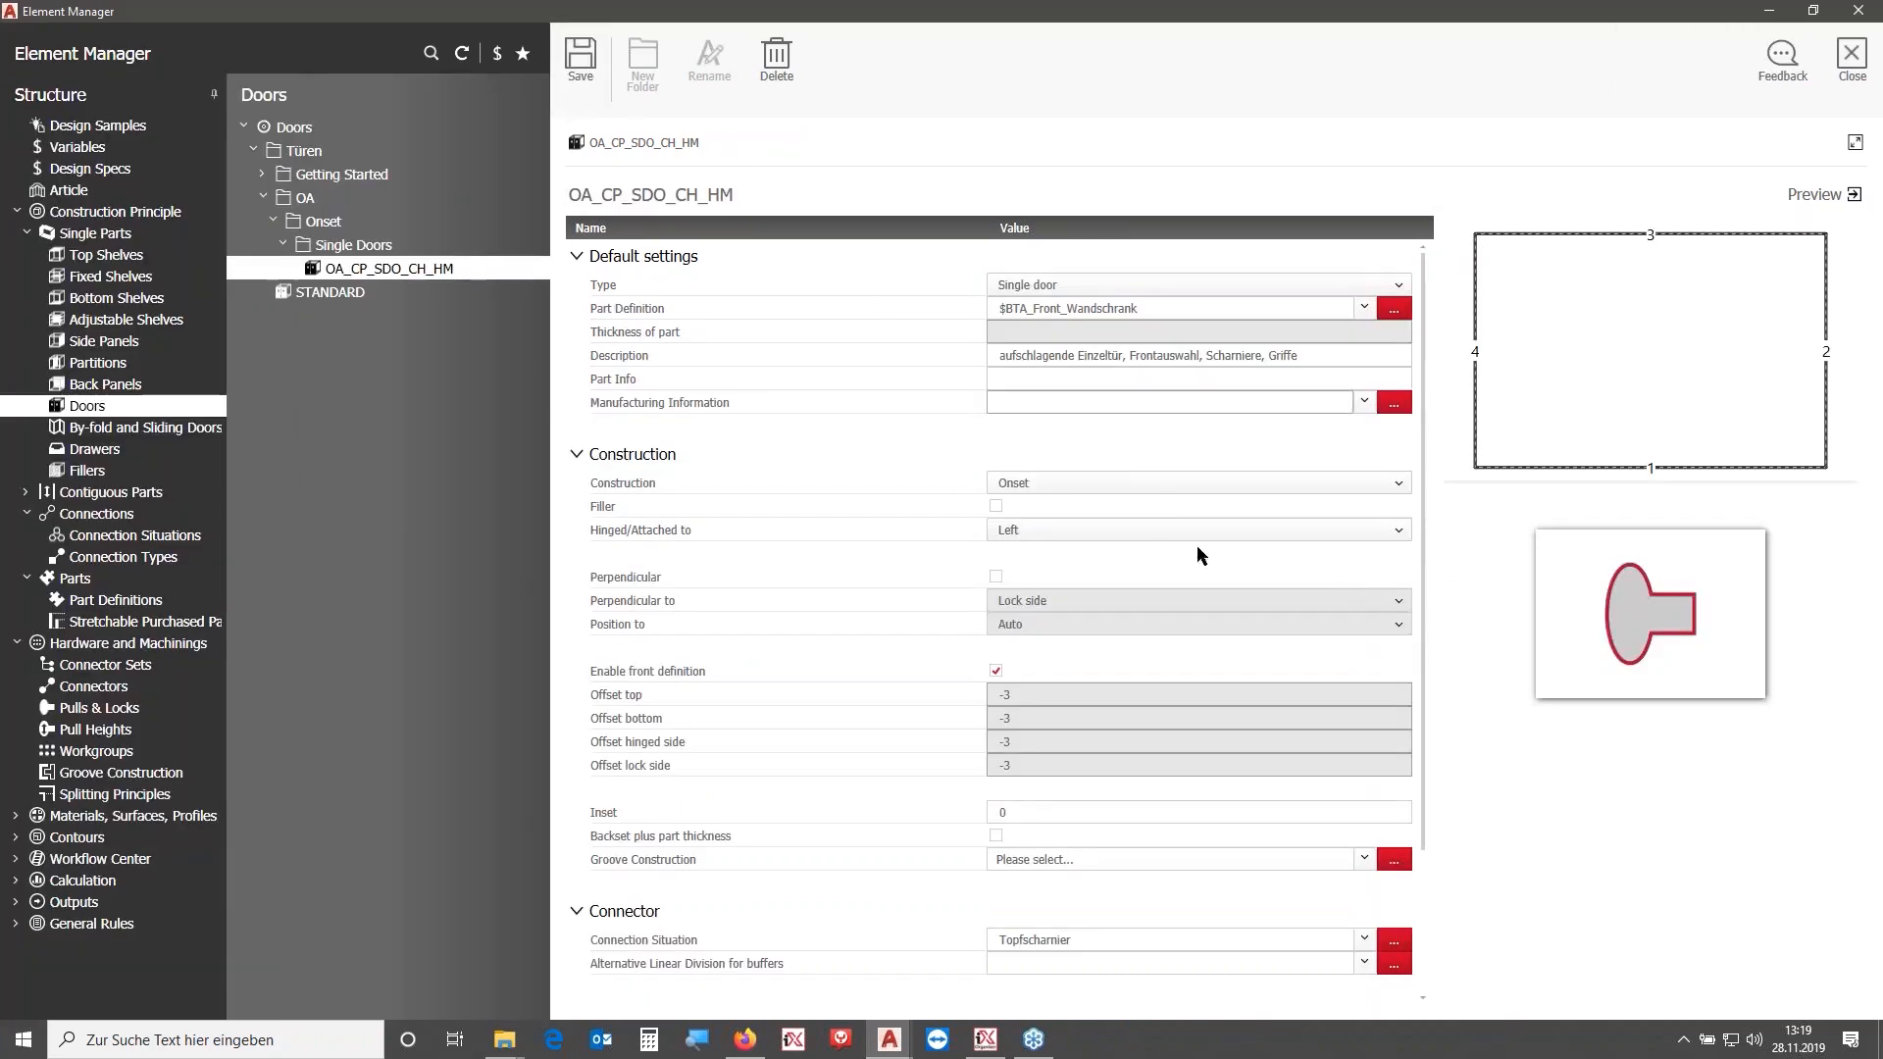
pyautogui.scroll(-3, 1128, 687)
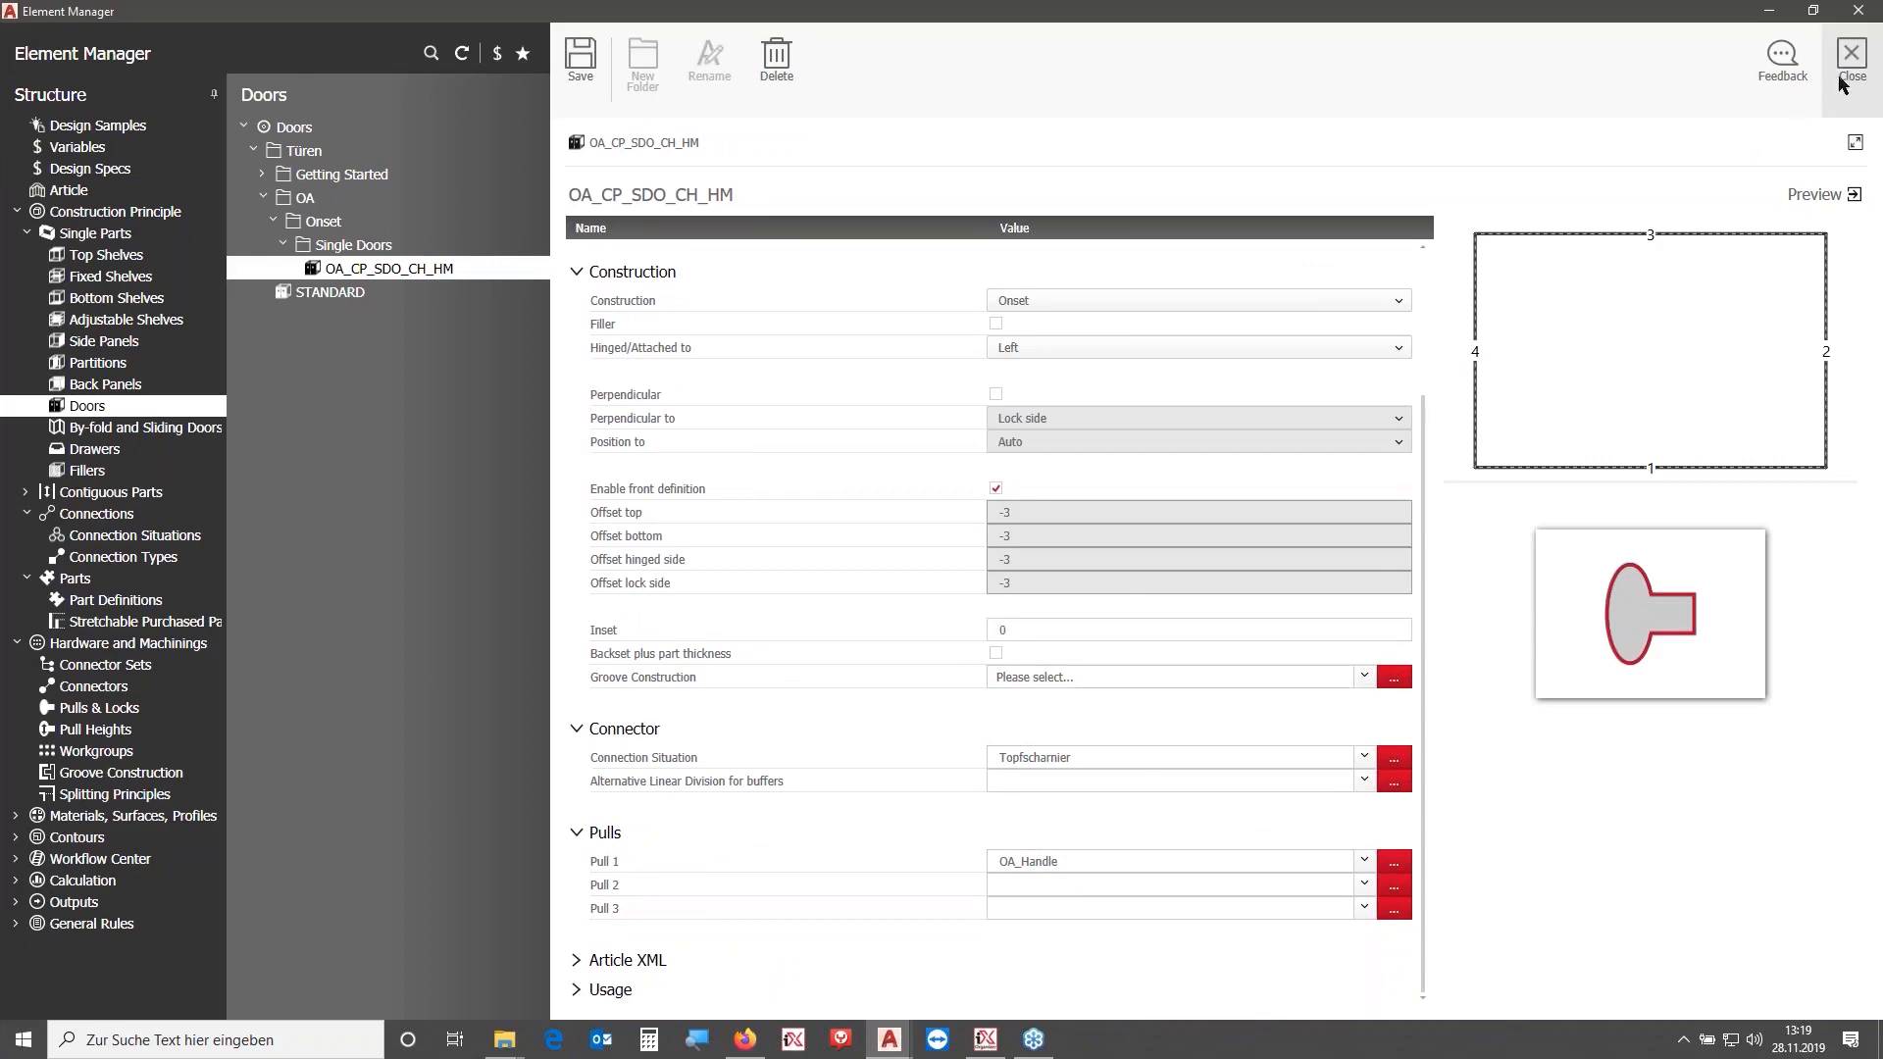
# - In a new drawing, start the Article Designer and set the cabinet width to 1000 mm
pyautogui.click(1843, 83)
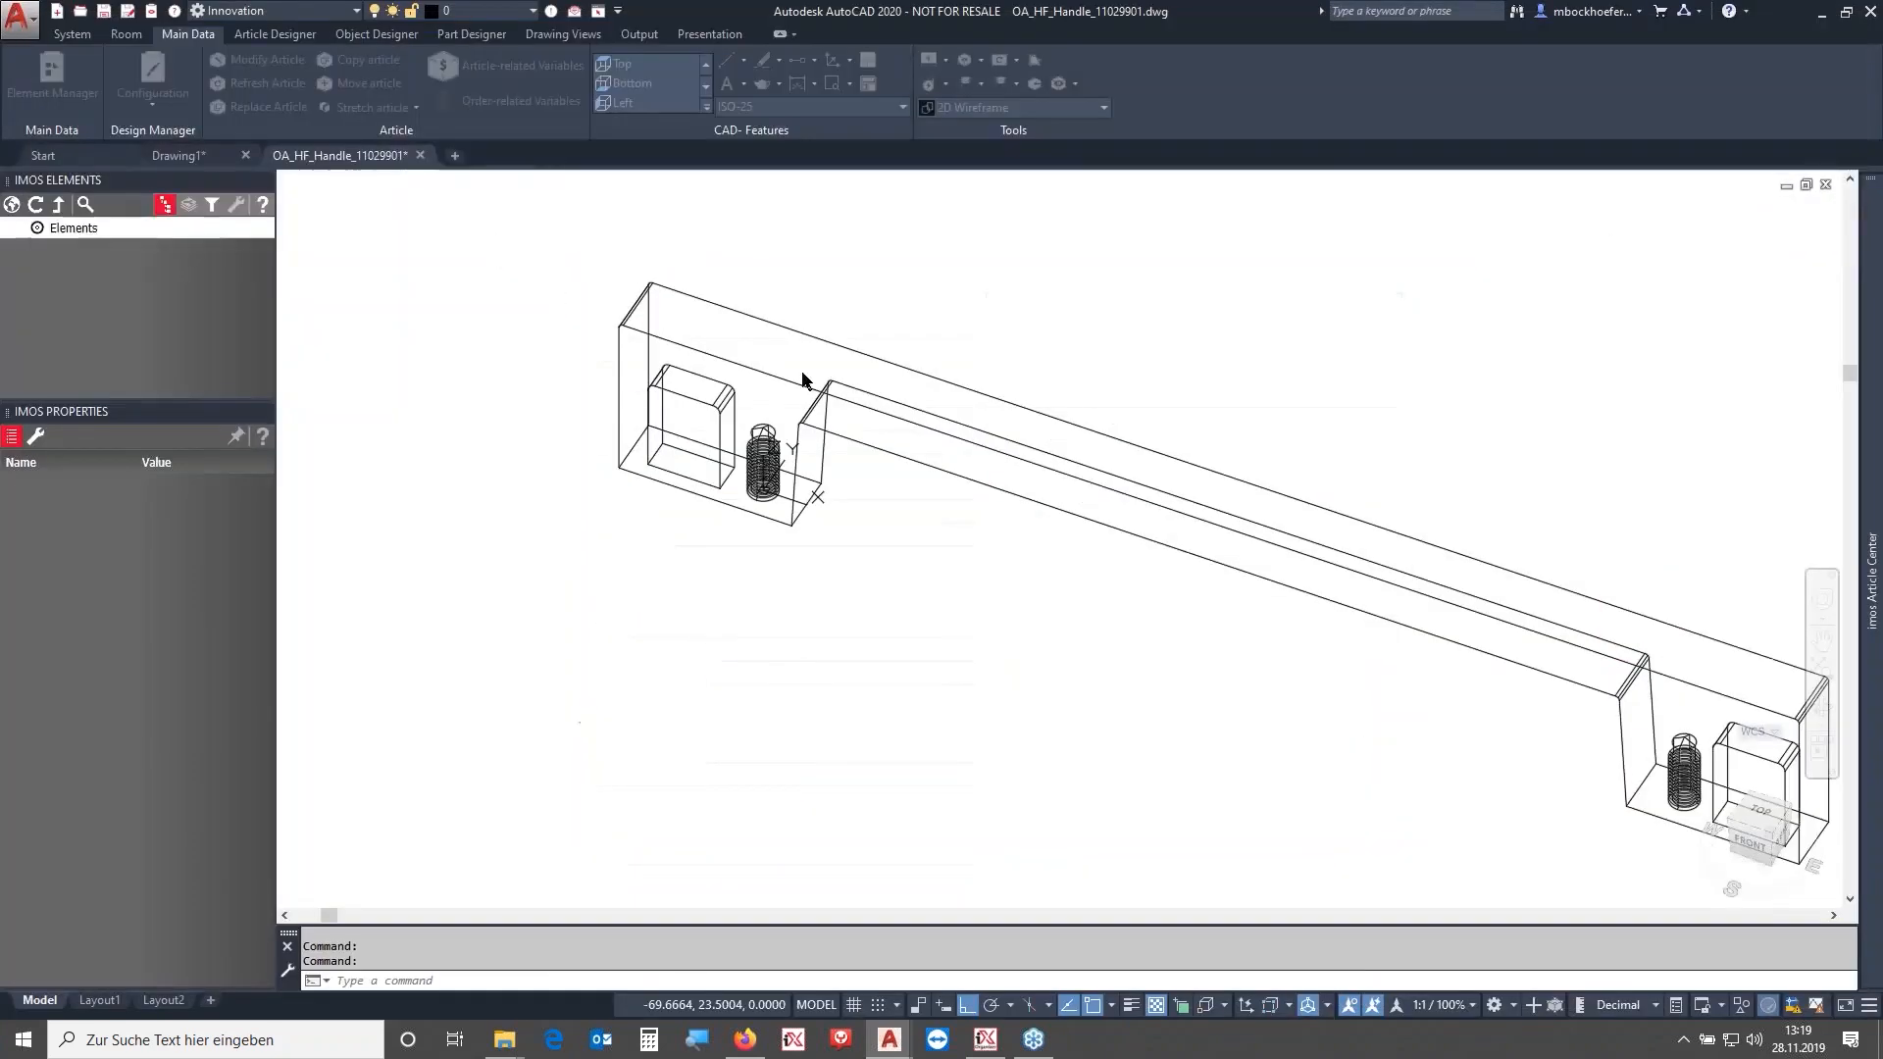
pyautogui.click(57, 12)
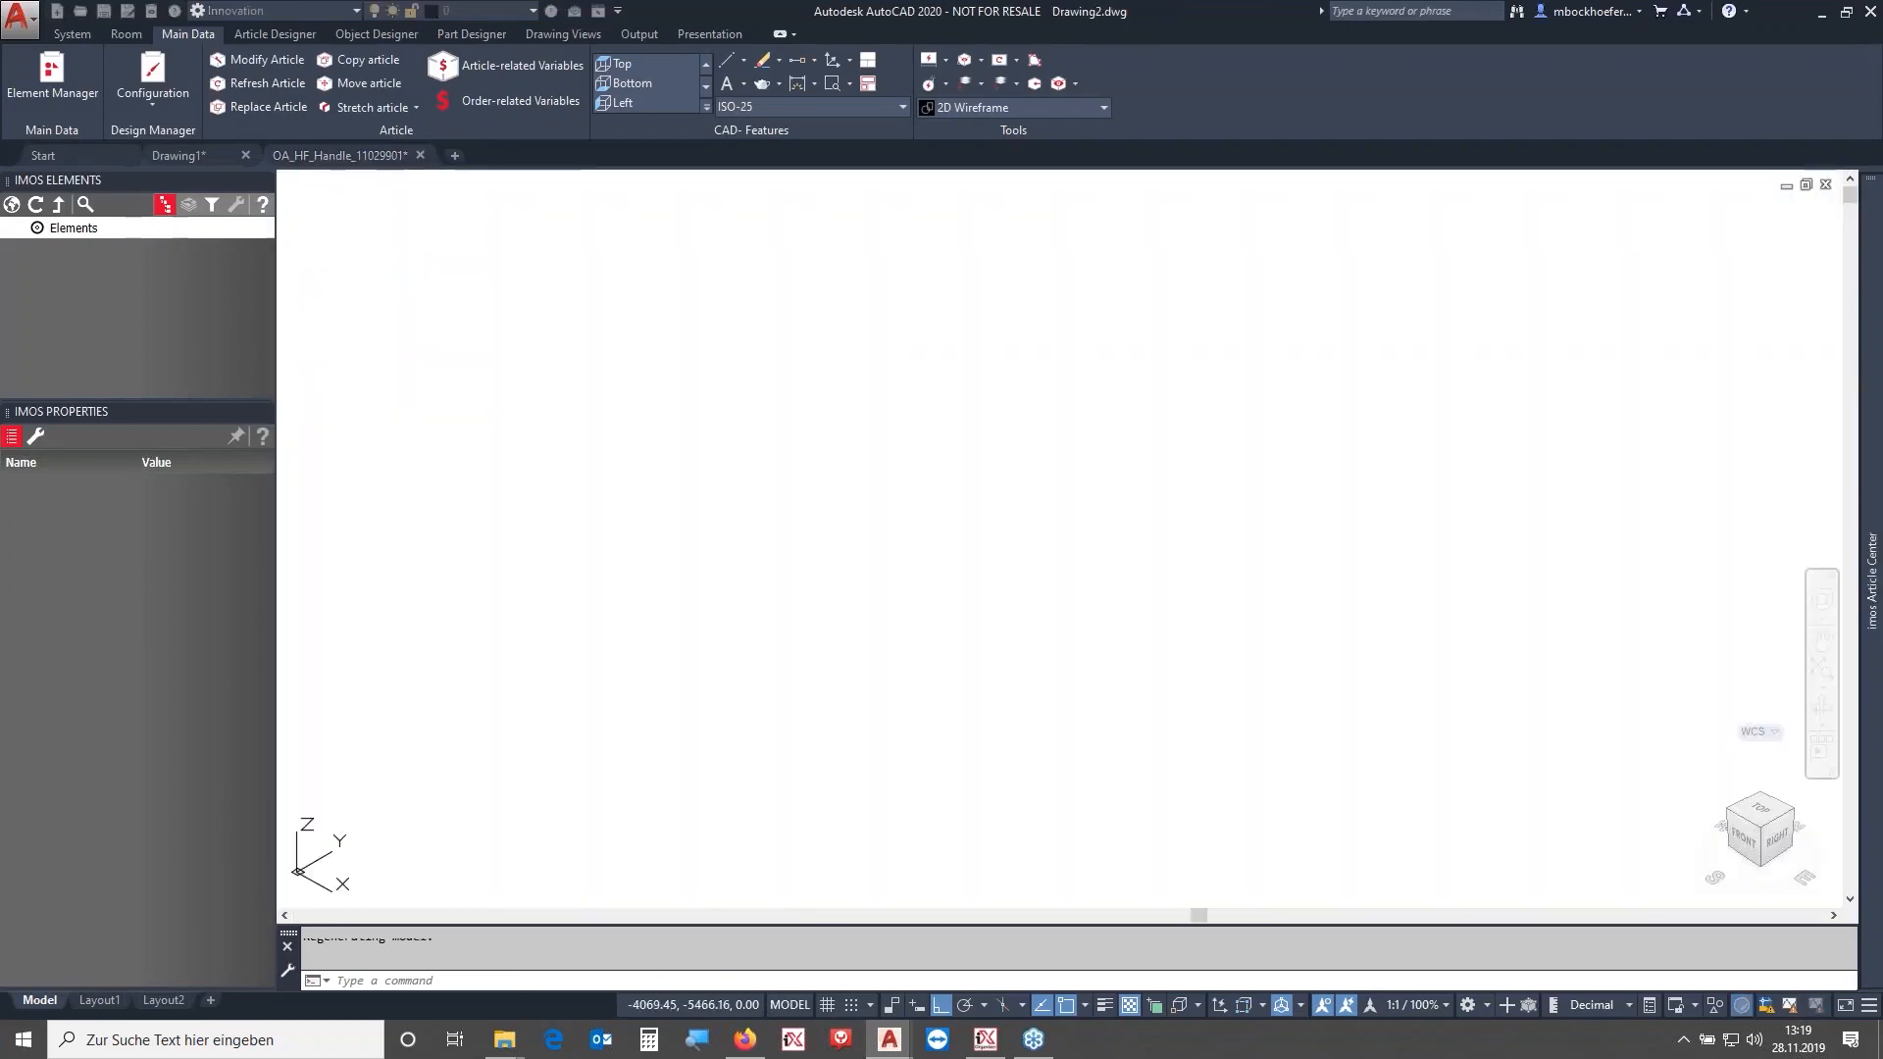
pyautogui.click(291, 37)
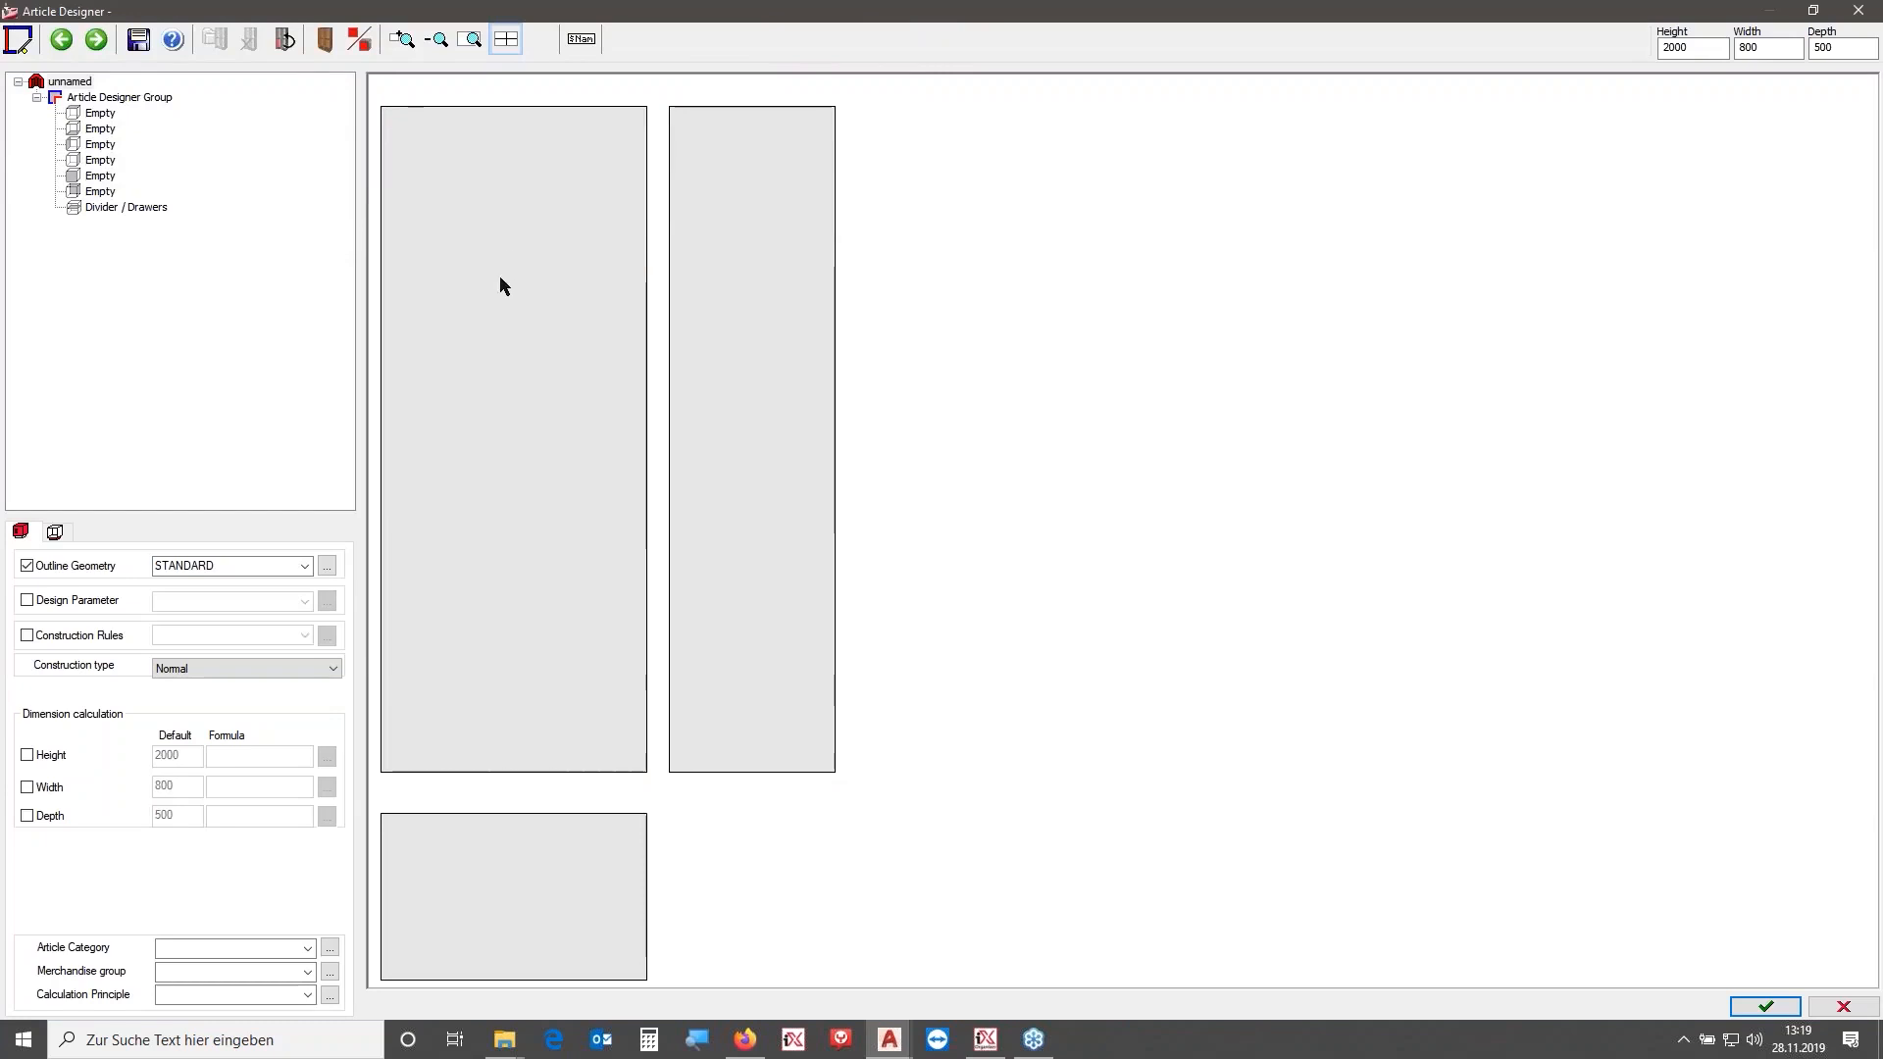
pyautogui.doubleClick(1780, 50)
pyautogui.write('1000')
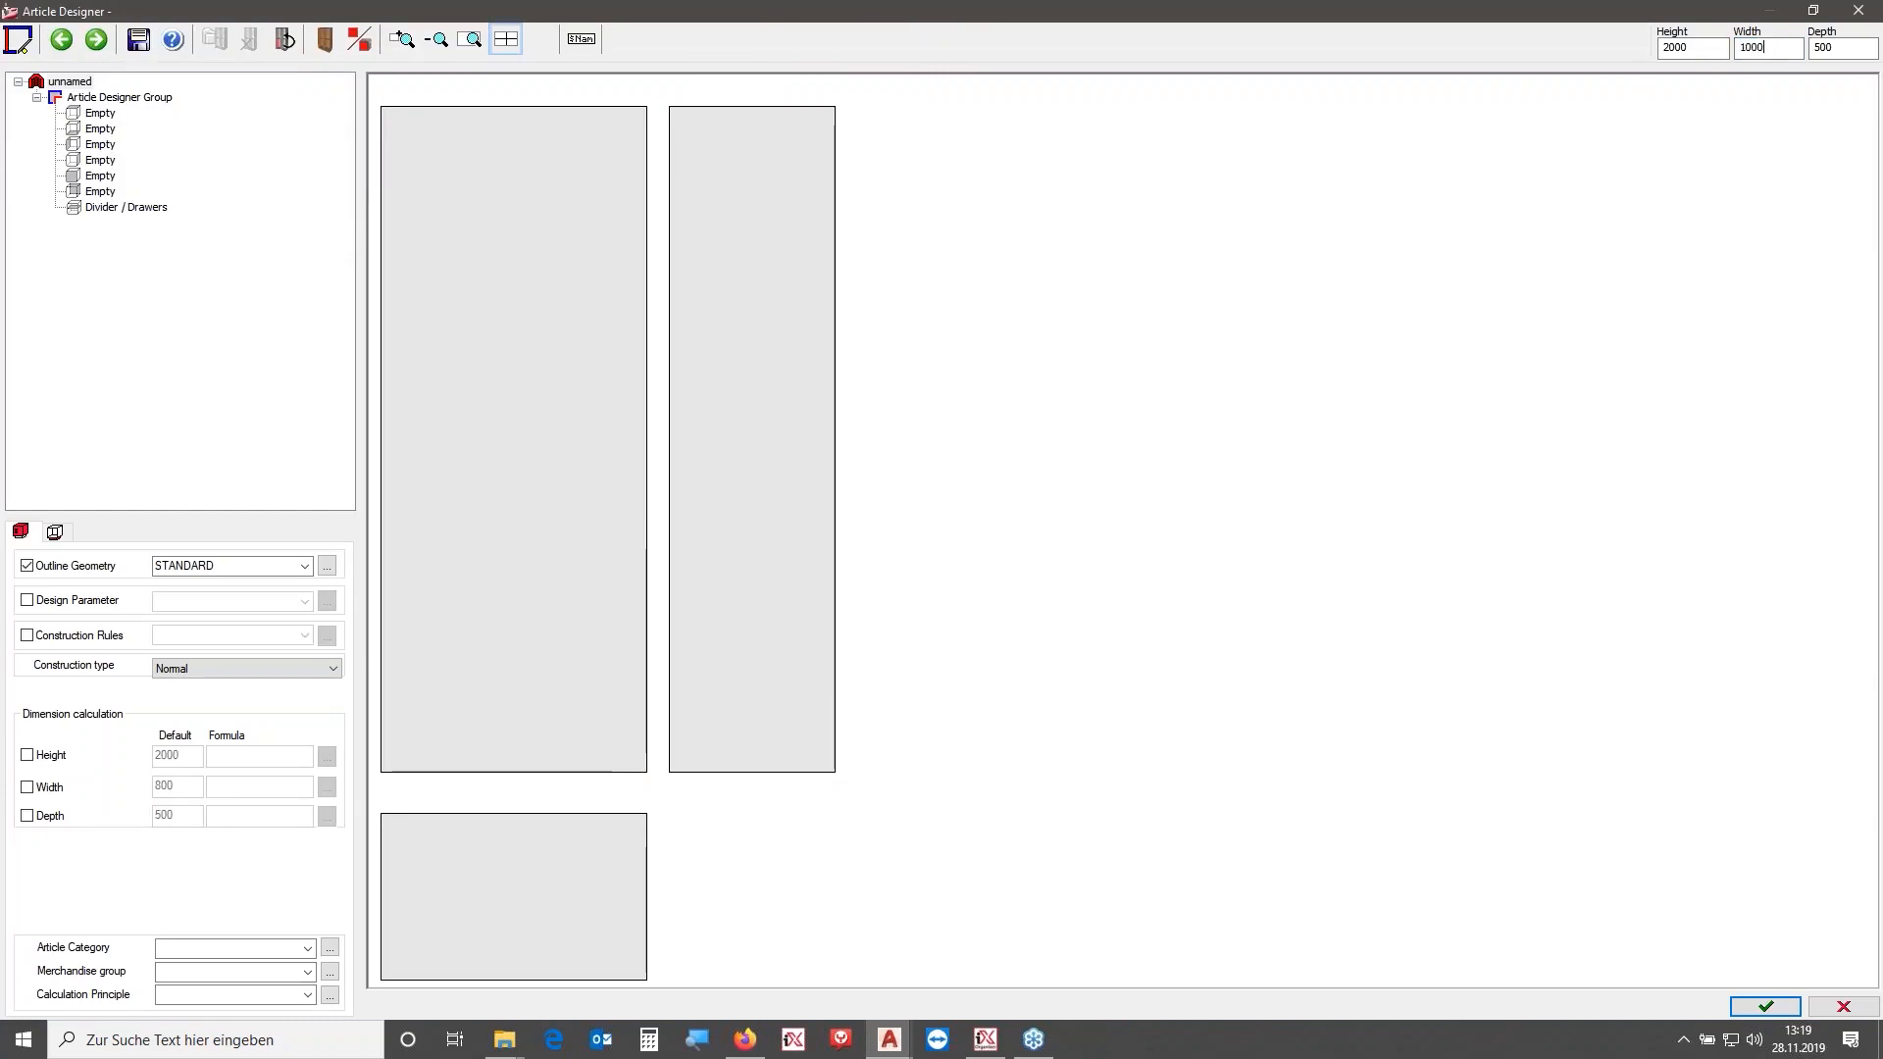
pyautogui.press('Return')
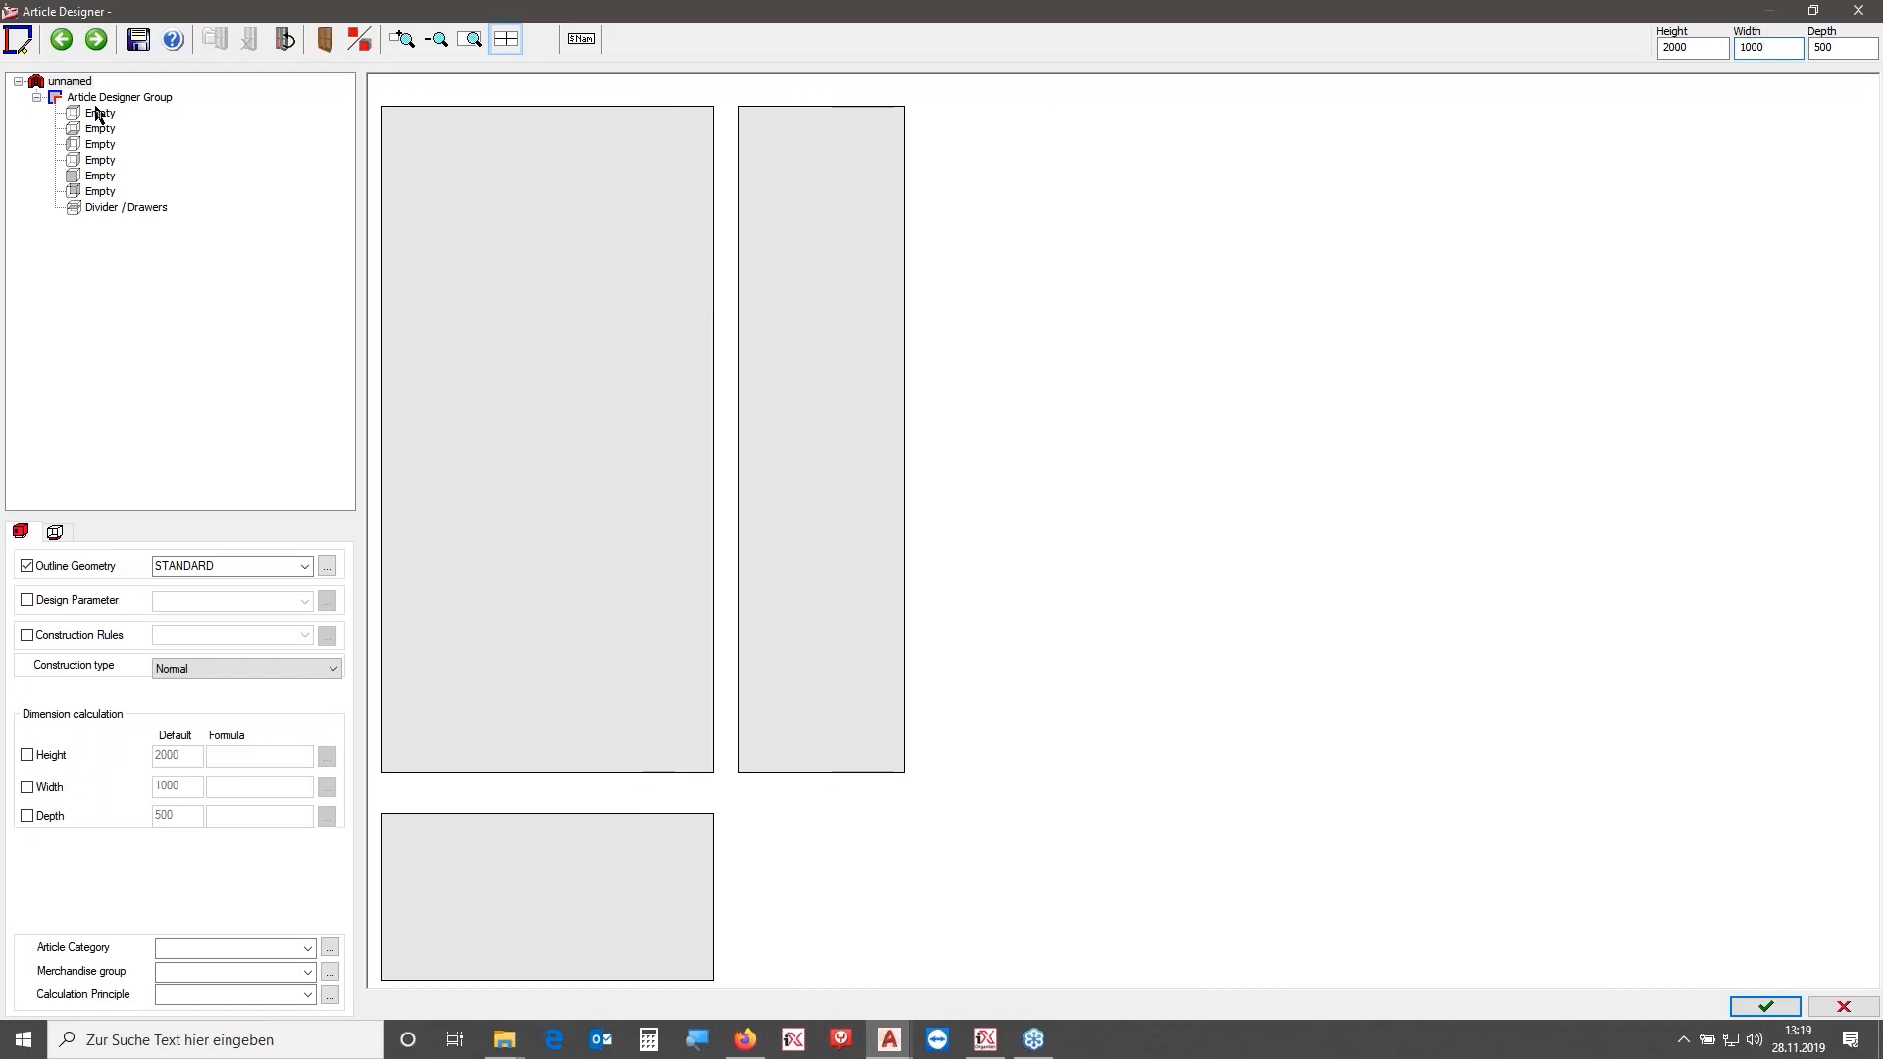
# - Fill the carcass with the top shelf, bottom shelf and both side panels
pyautogui.doubleClick(96, 110)
pyautogui.doubleClick(97, 130)
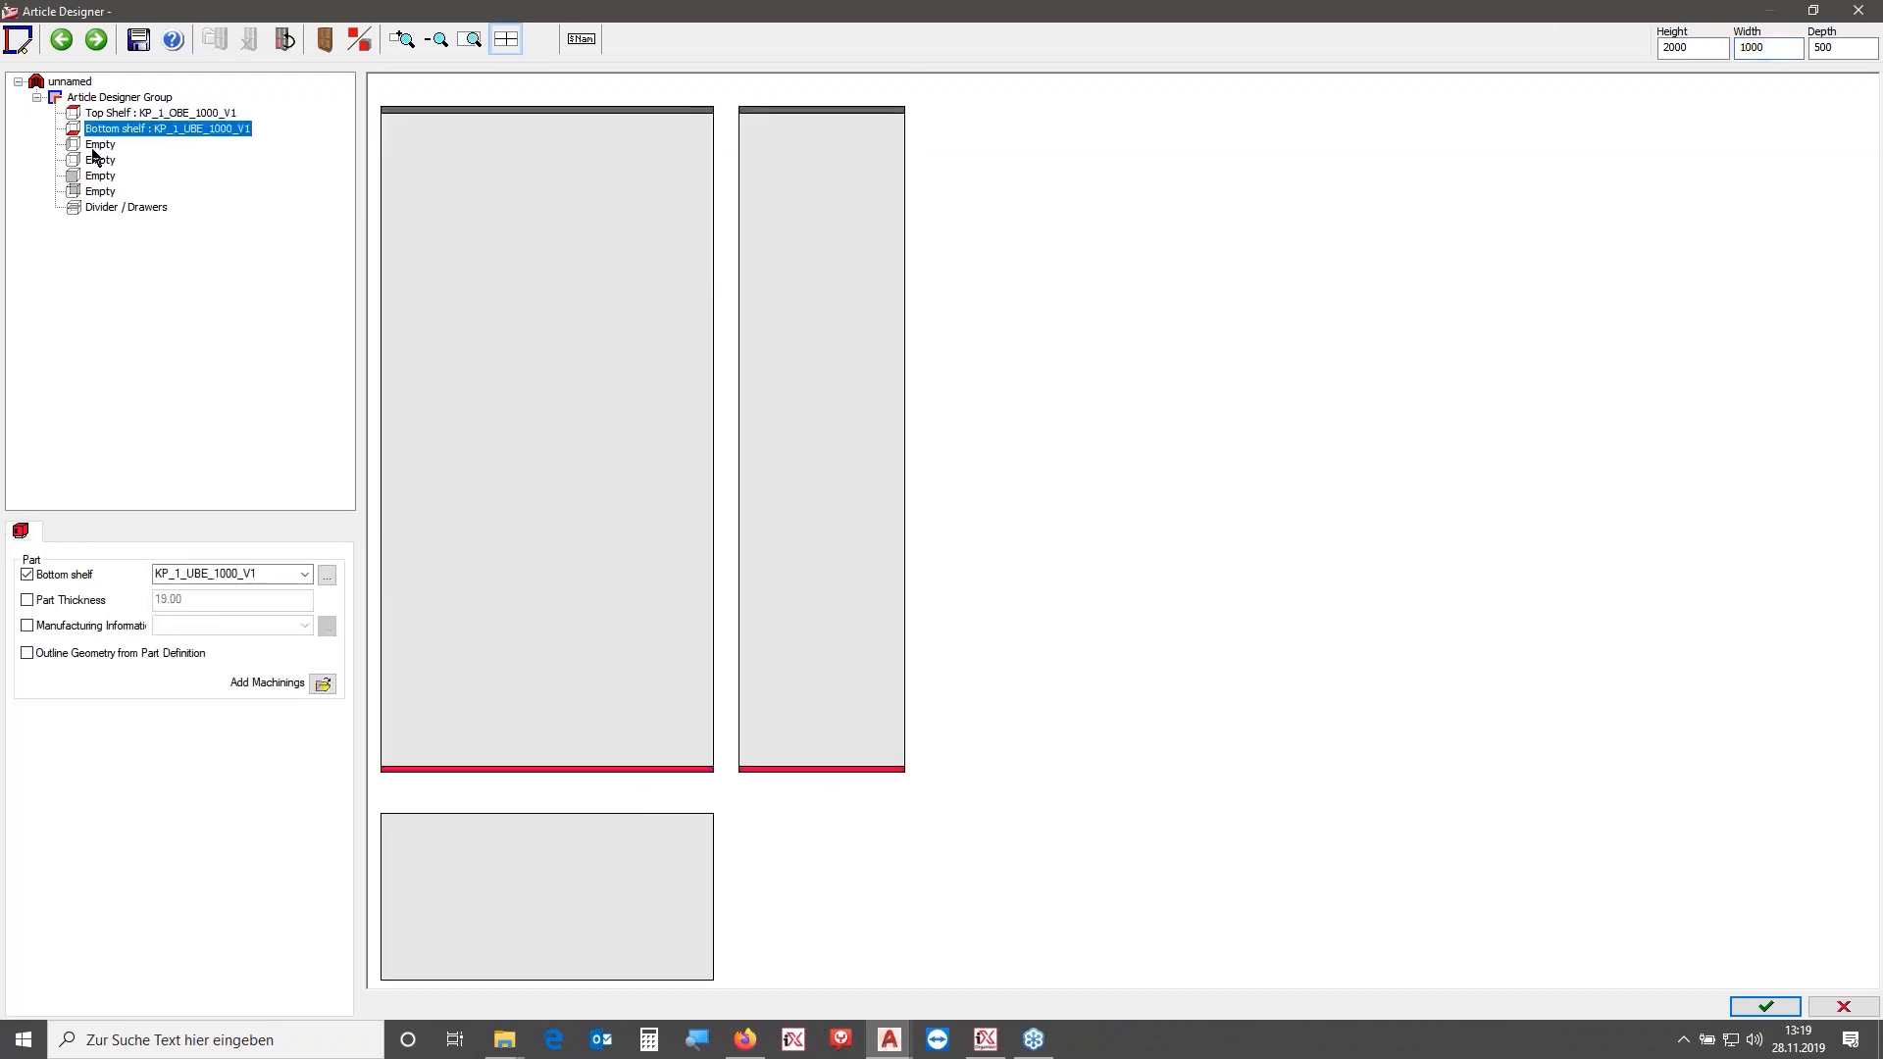
pyautogui.doubleClick(94, 145)
pyautogui.doubleClick(96, 161)
# - Divide the interior with a KP_1_MS_1000_V1 partition using a 1:1 linear division into two zones
pyautogui.click(99, 178)
pyautogui.click(102, 207)
pyautogui.click(25, 587)
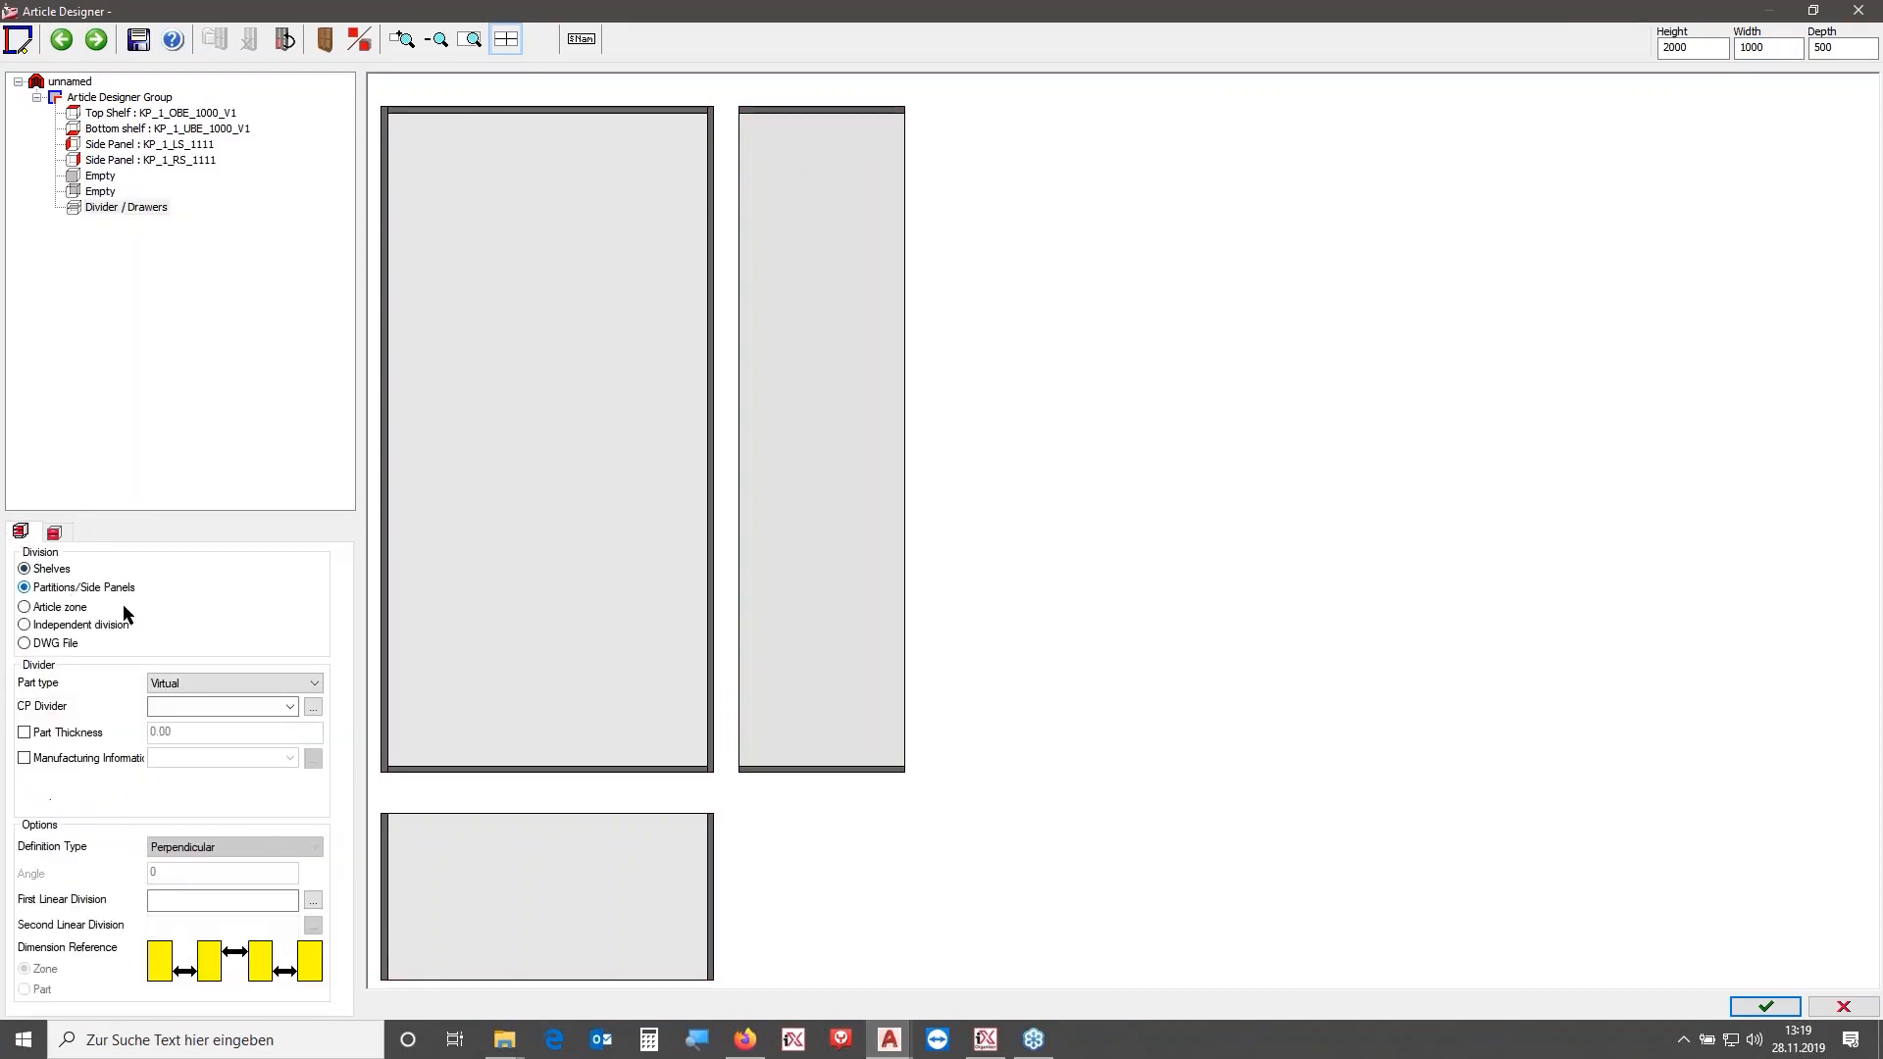
pyautogui.click(298, 684)
pyautogui.click(247, 727)
pyautogui.click(176, 900)
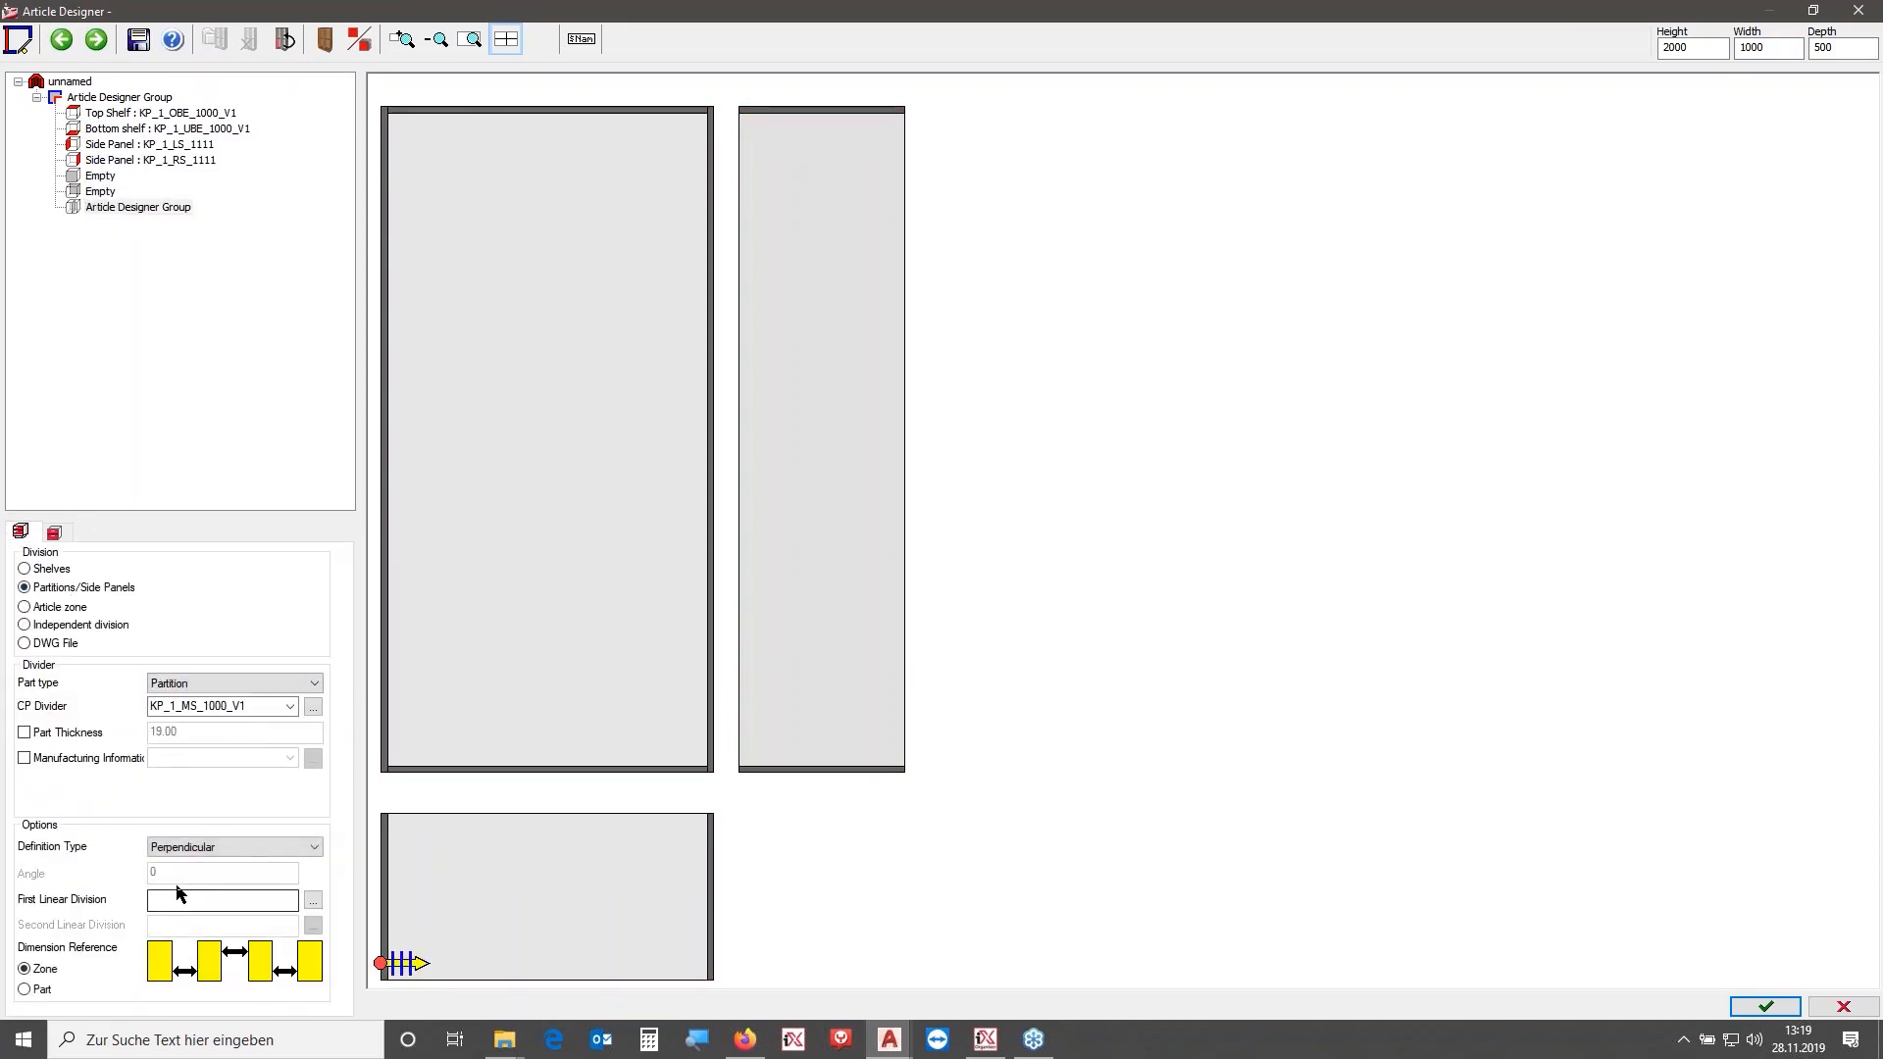
pyautogui.doubleClick(65, 208)
# - Insert the OA_CP_SDO_CH_HM door into the left zone and hinge it on the right
pyautogui.click(132, 302)
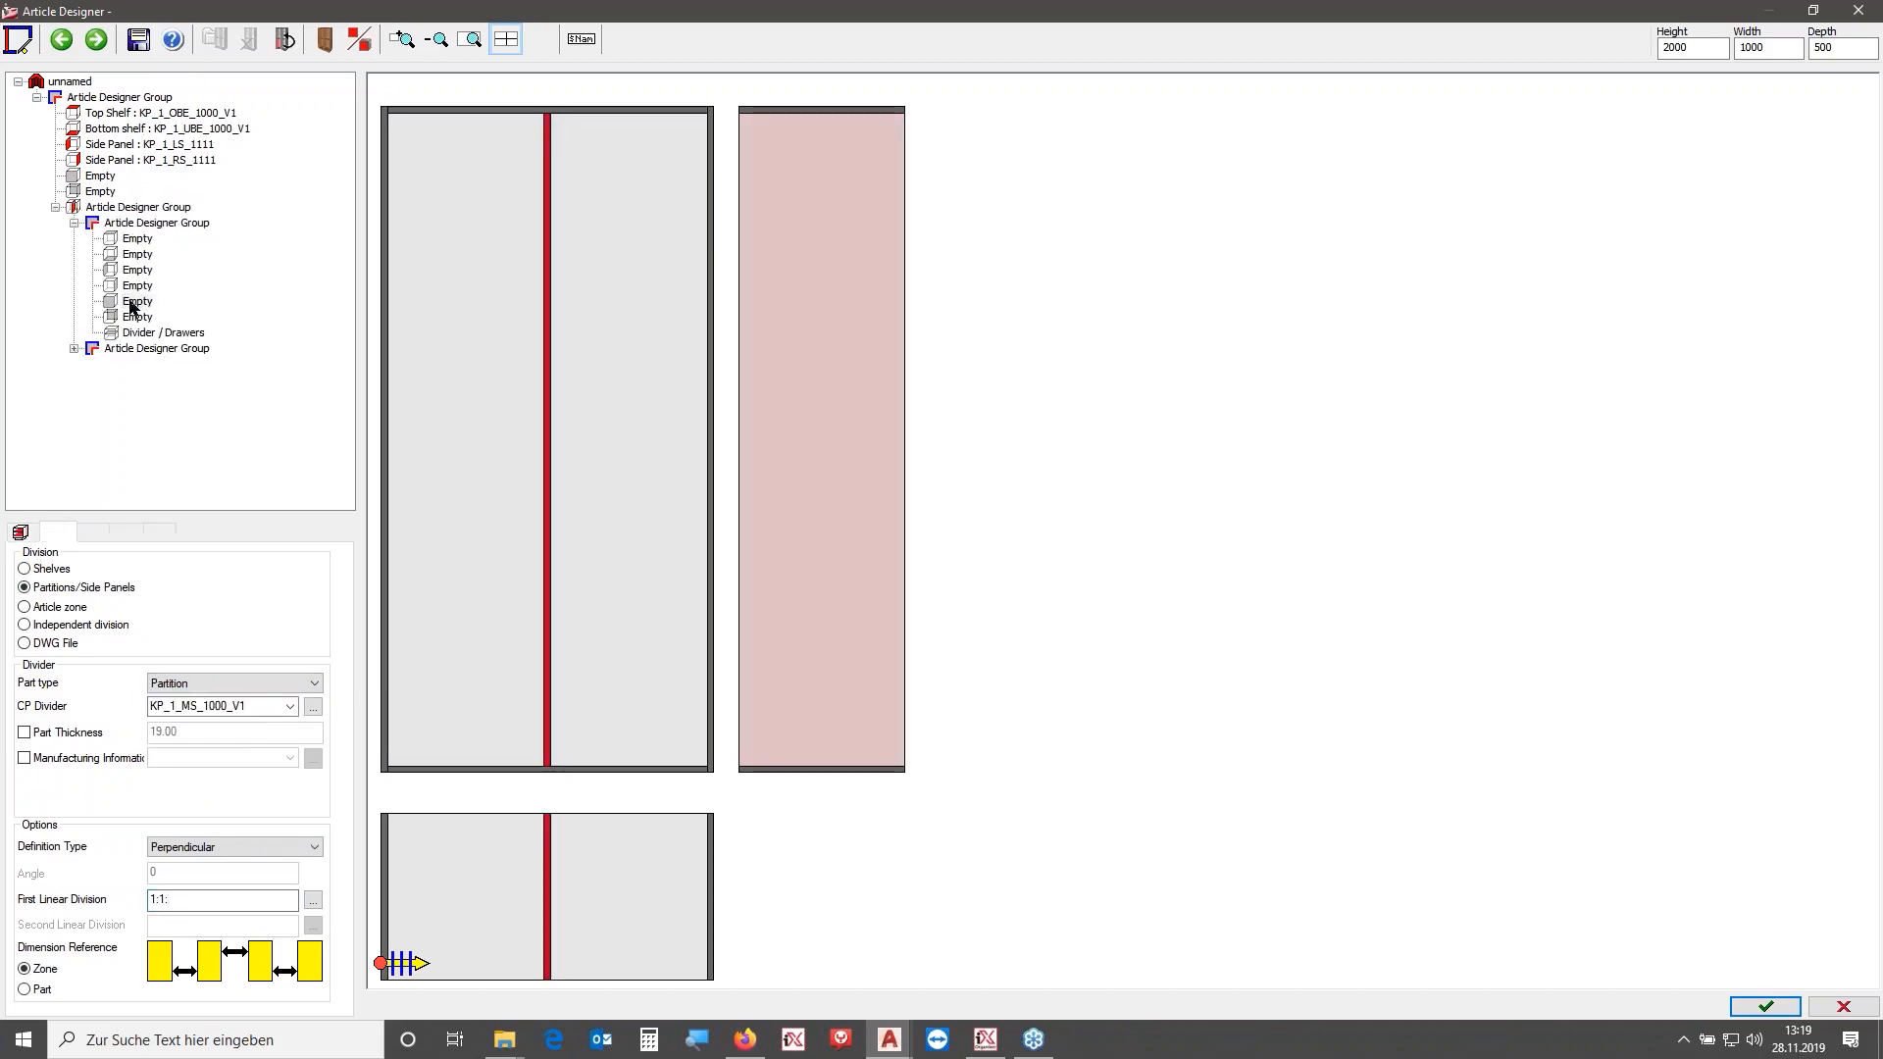
pyautogui.click(326, 659)
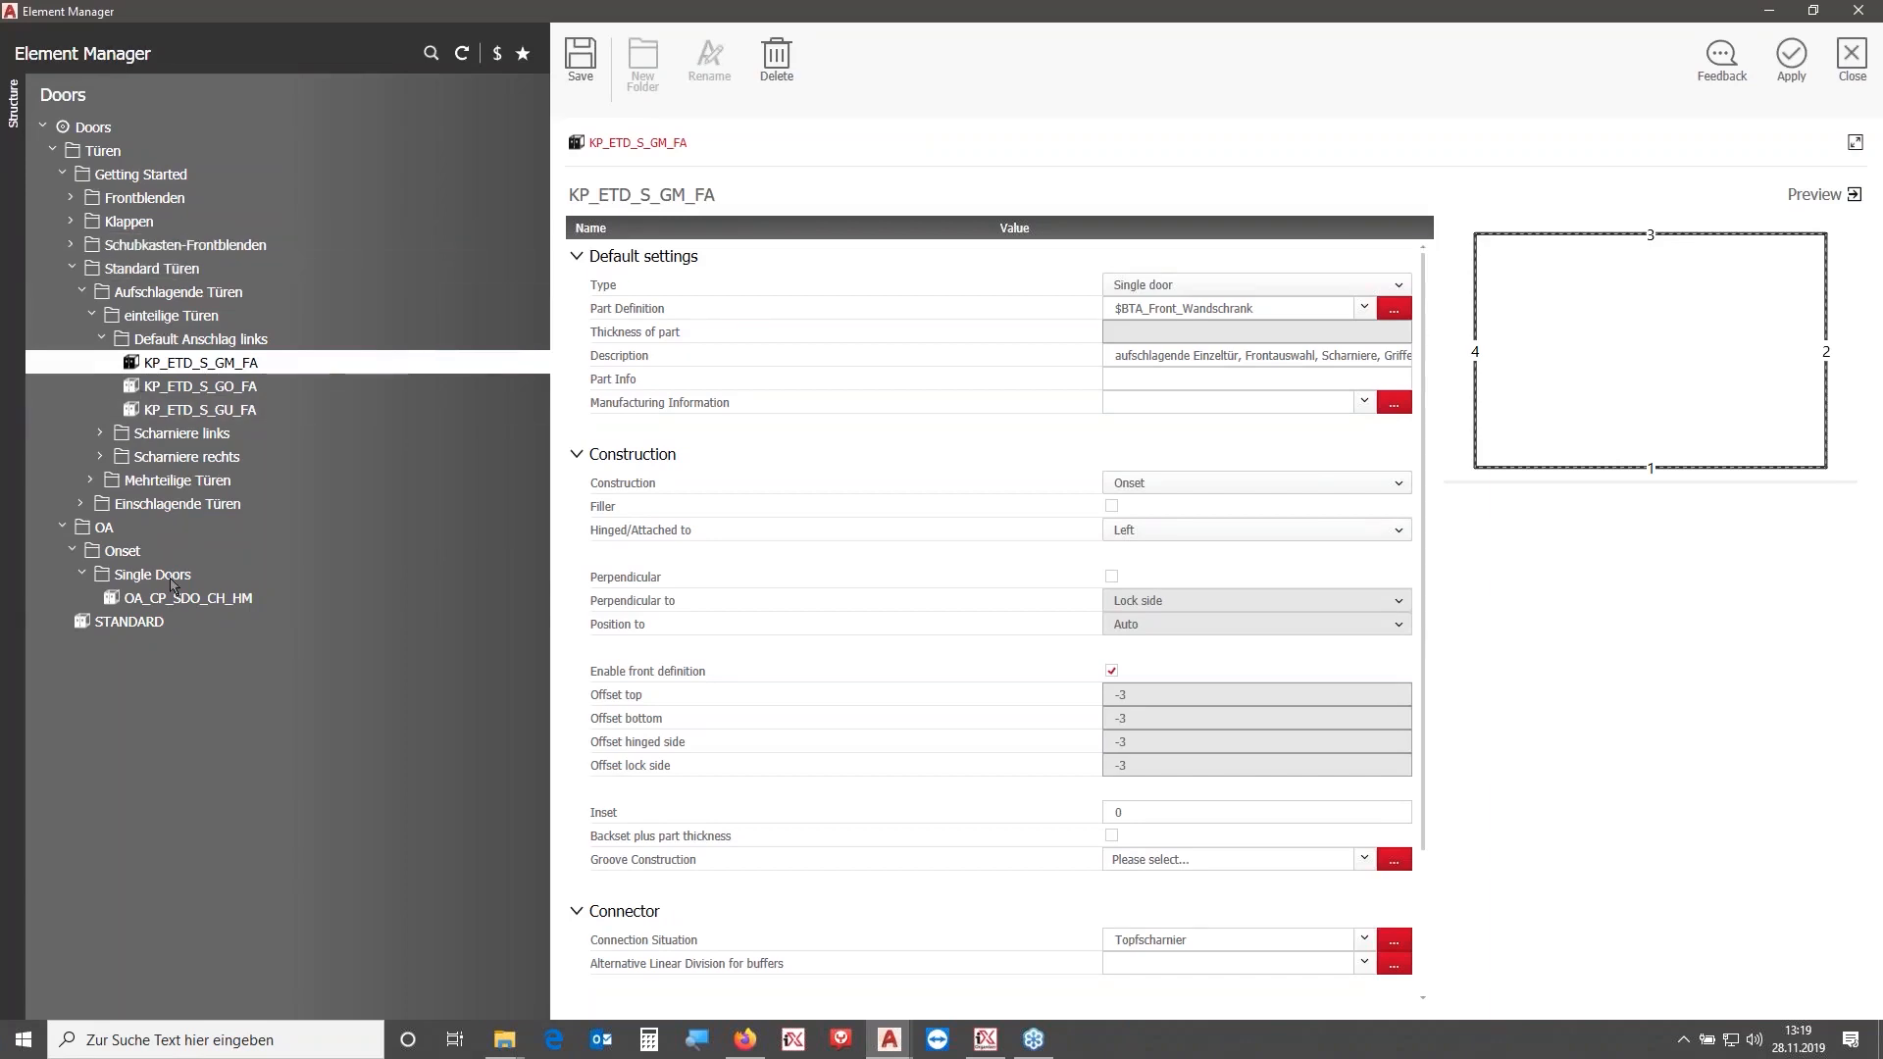
pyautogui.click(198, 600)
pyautogui.click(1792, 61)
pyautogui.click(197, 303)
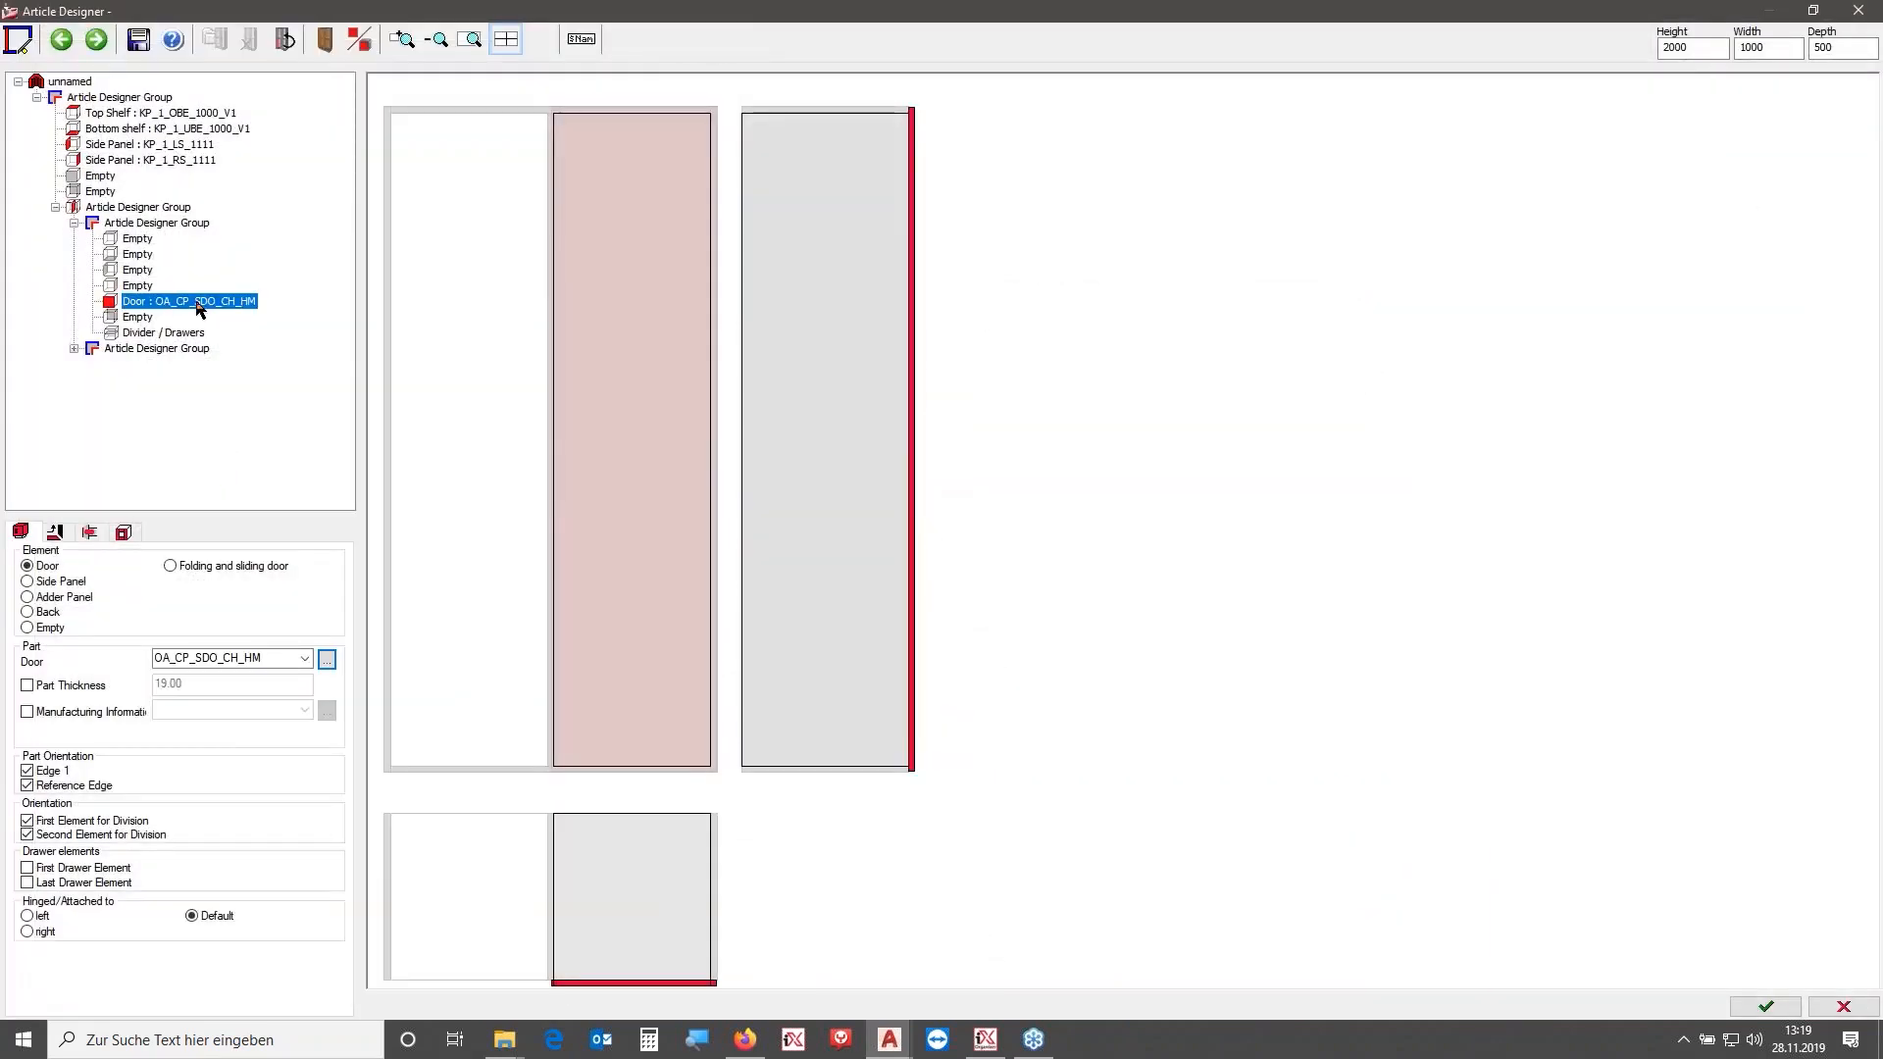
pyautogui.click(27, 931)
# - Copy the left zone's door group into the right zone and set that door's hinge side to Default
pyautogui.rightClick(155, 227)
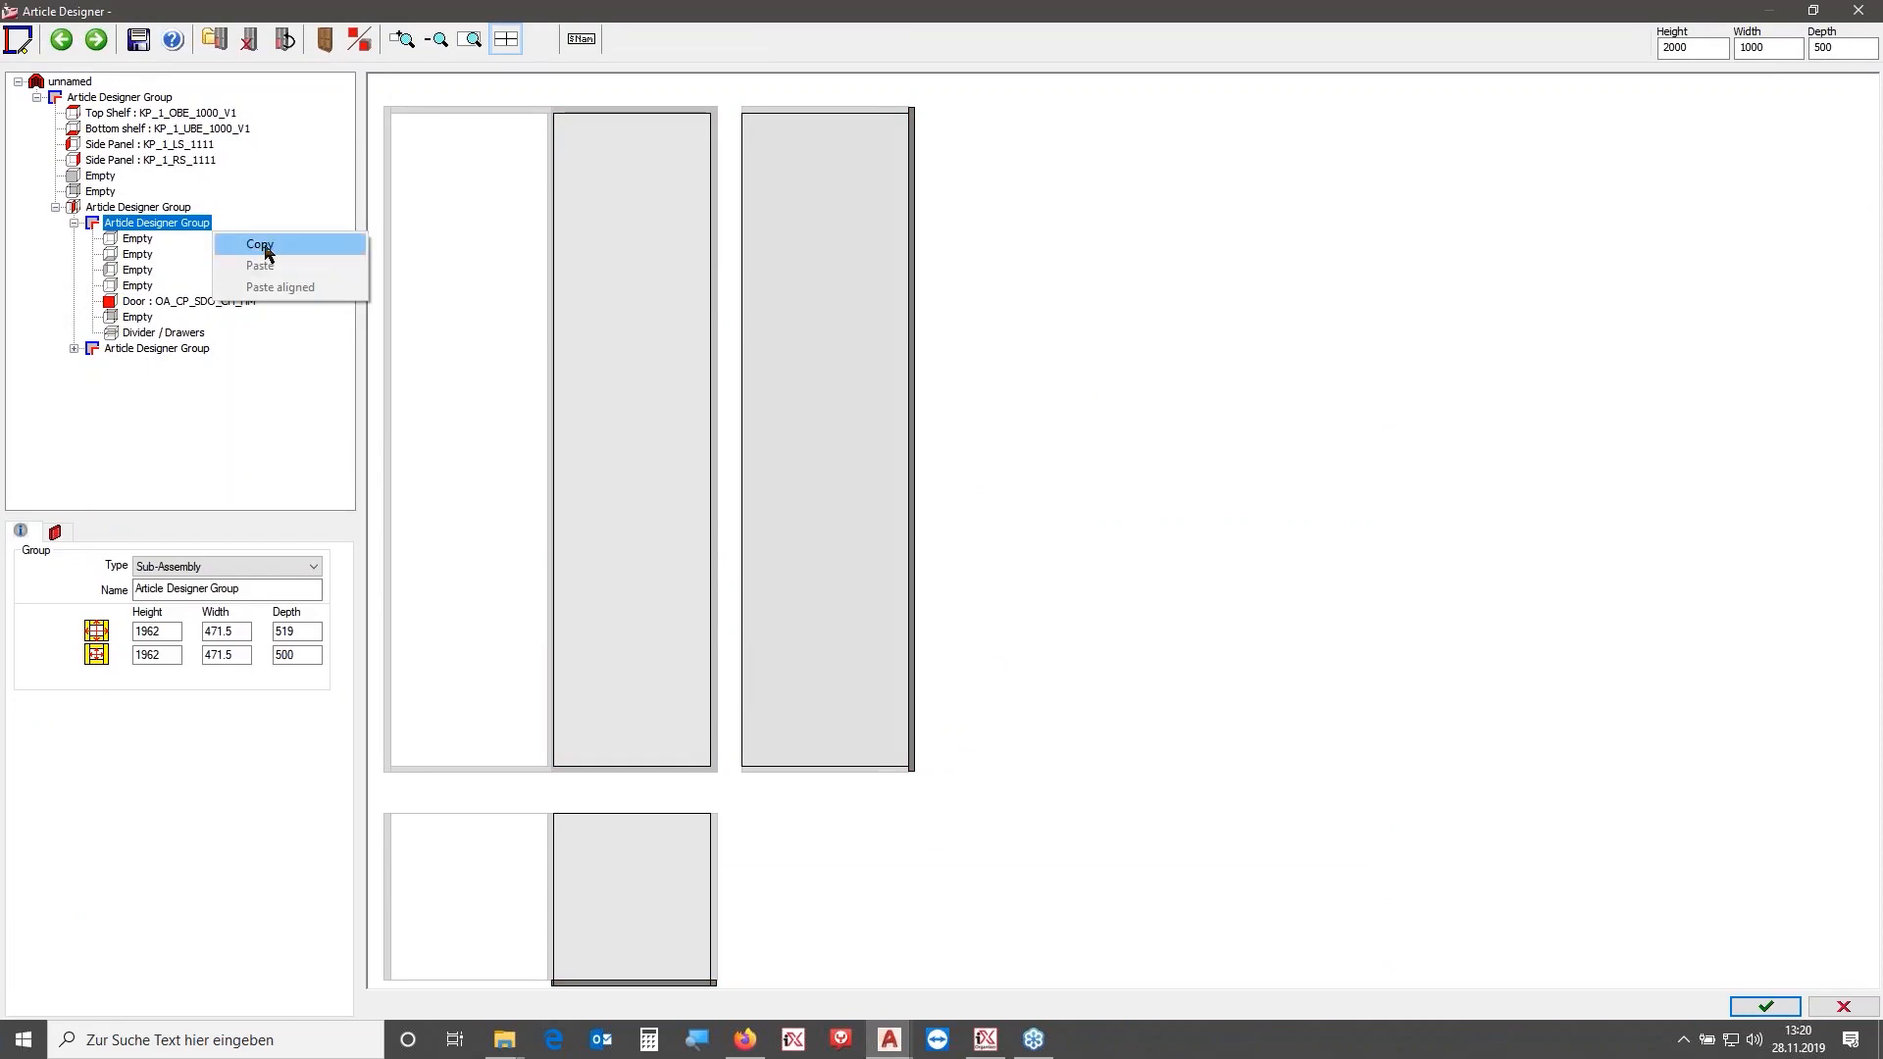
pyautogui.press('Escape')
pyautogui.rightClick(178, 351)
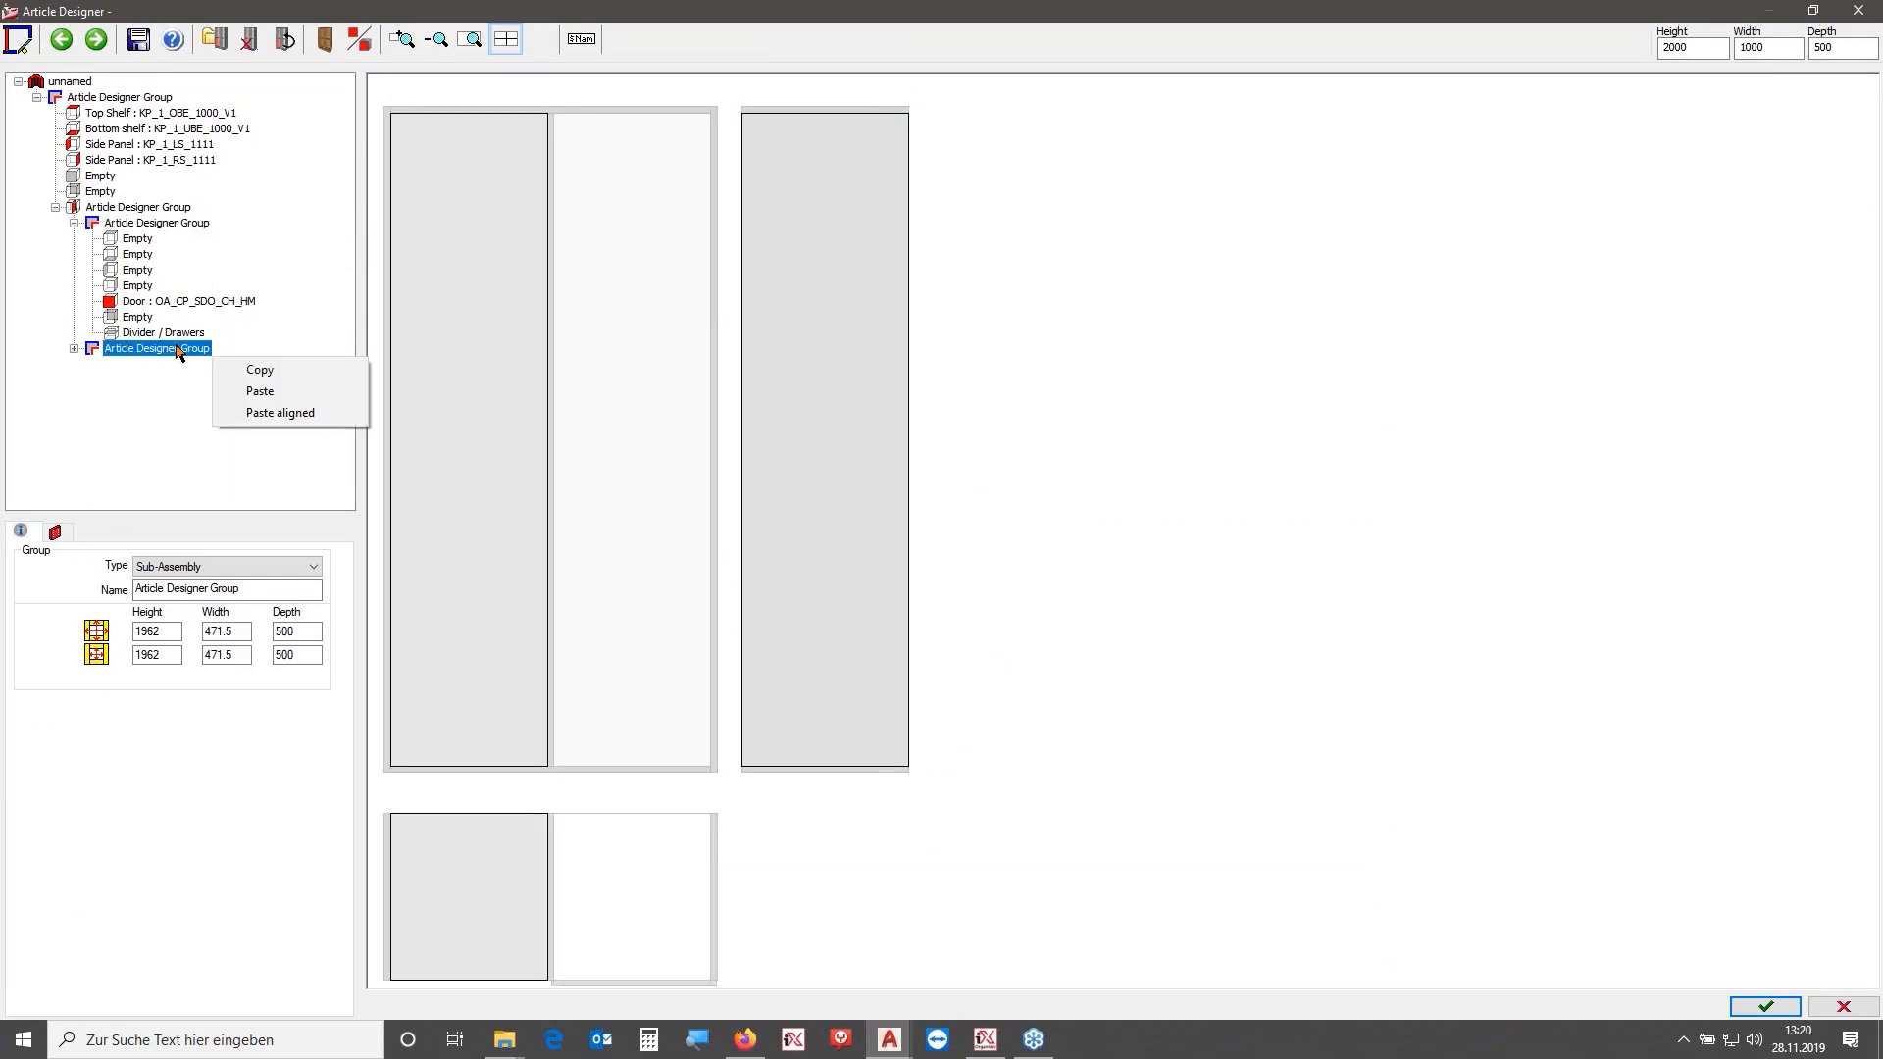
pyautogui.click(248, 385)
pyautogui.click(74, 349)
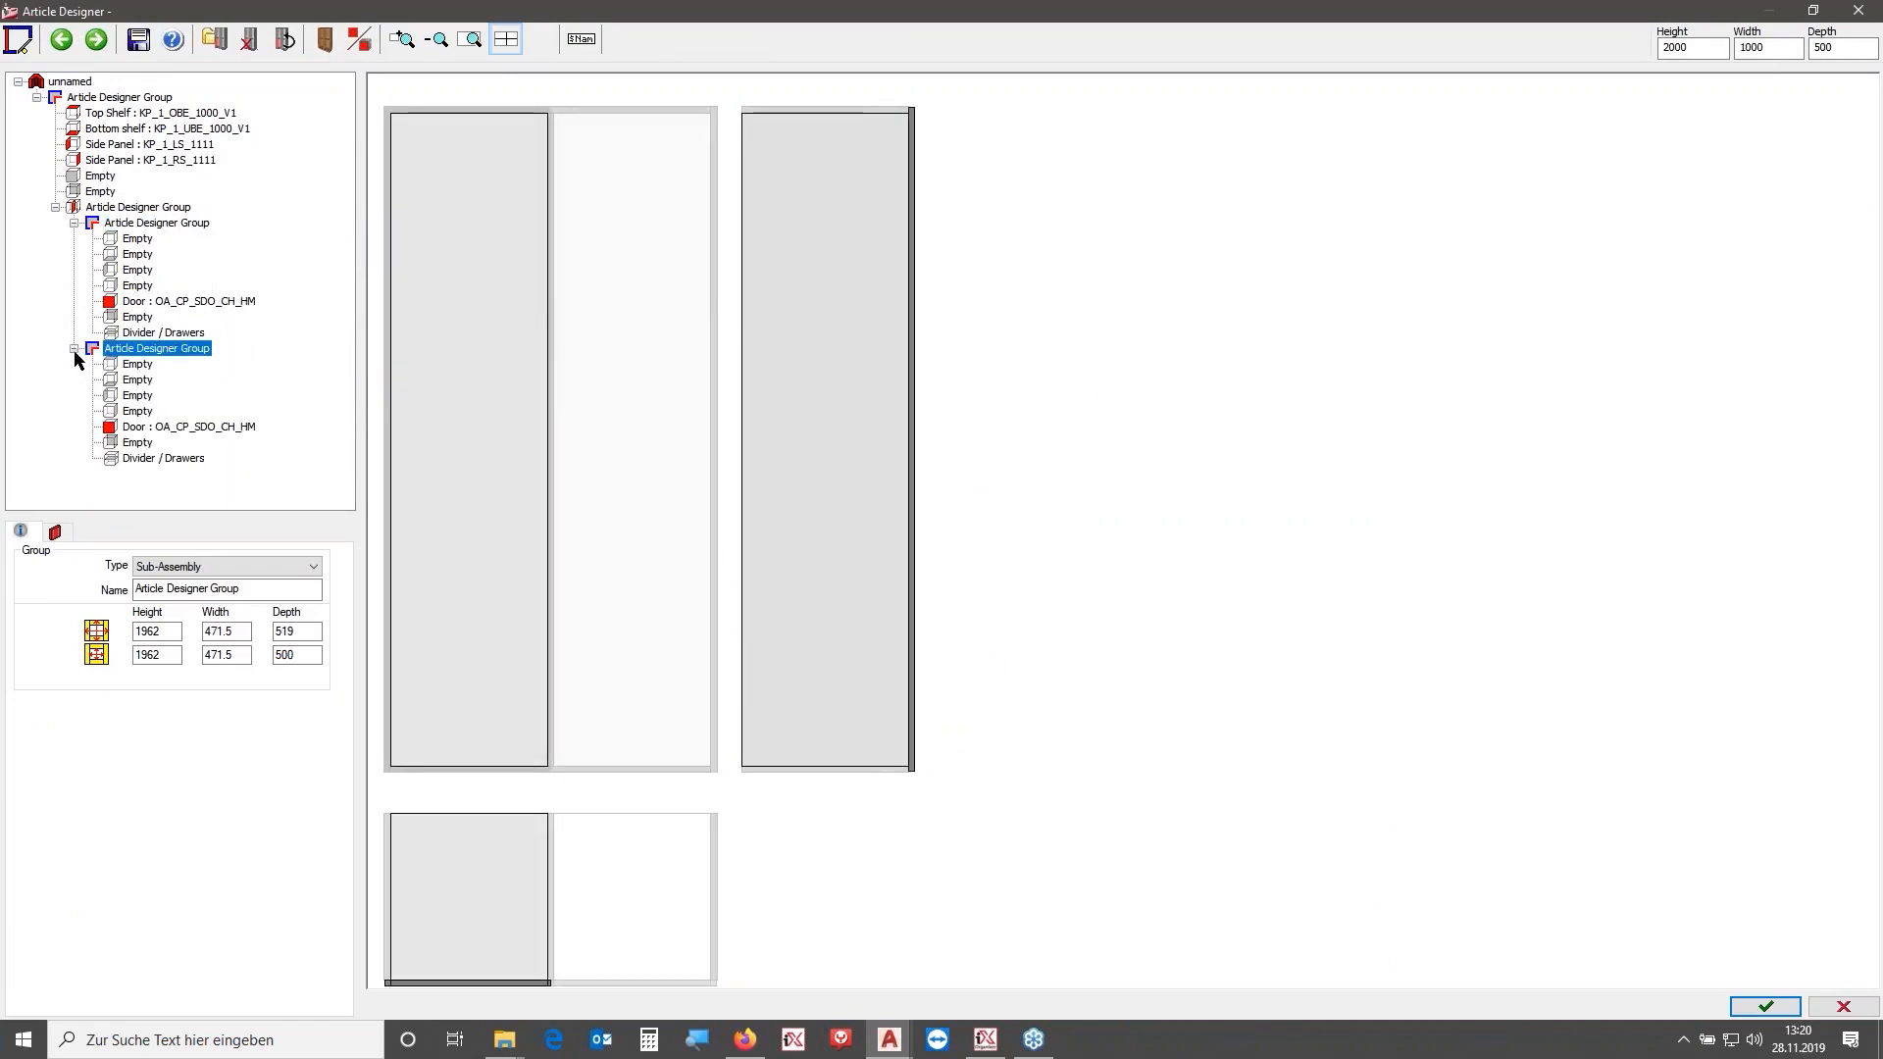
pyautogui.click(143, 427)
pyautogui.click(192, 918)
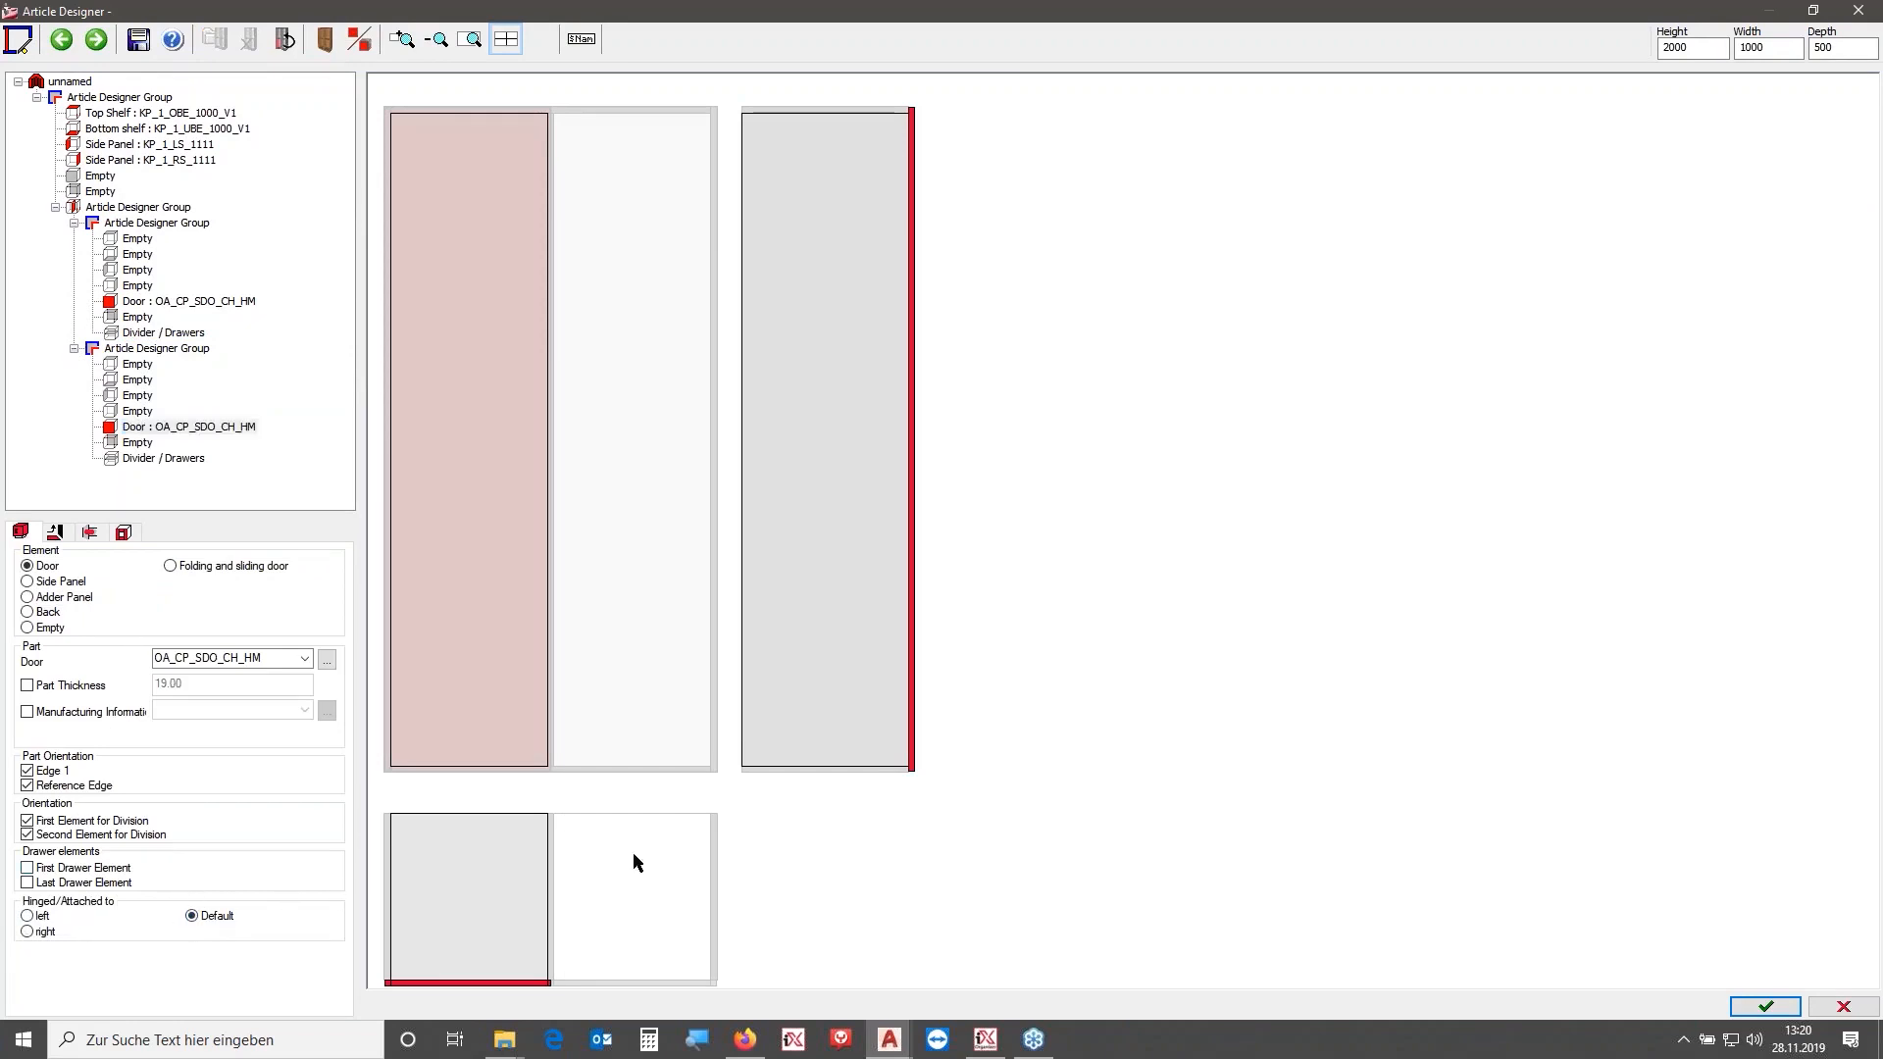
# - Confirm the article and insert the cabinet into the drawing
pyautogui.click(1746, 1003)
pyautogui.click(984, 568)
pyautogui.click(812, 677)
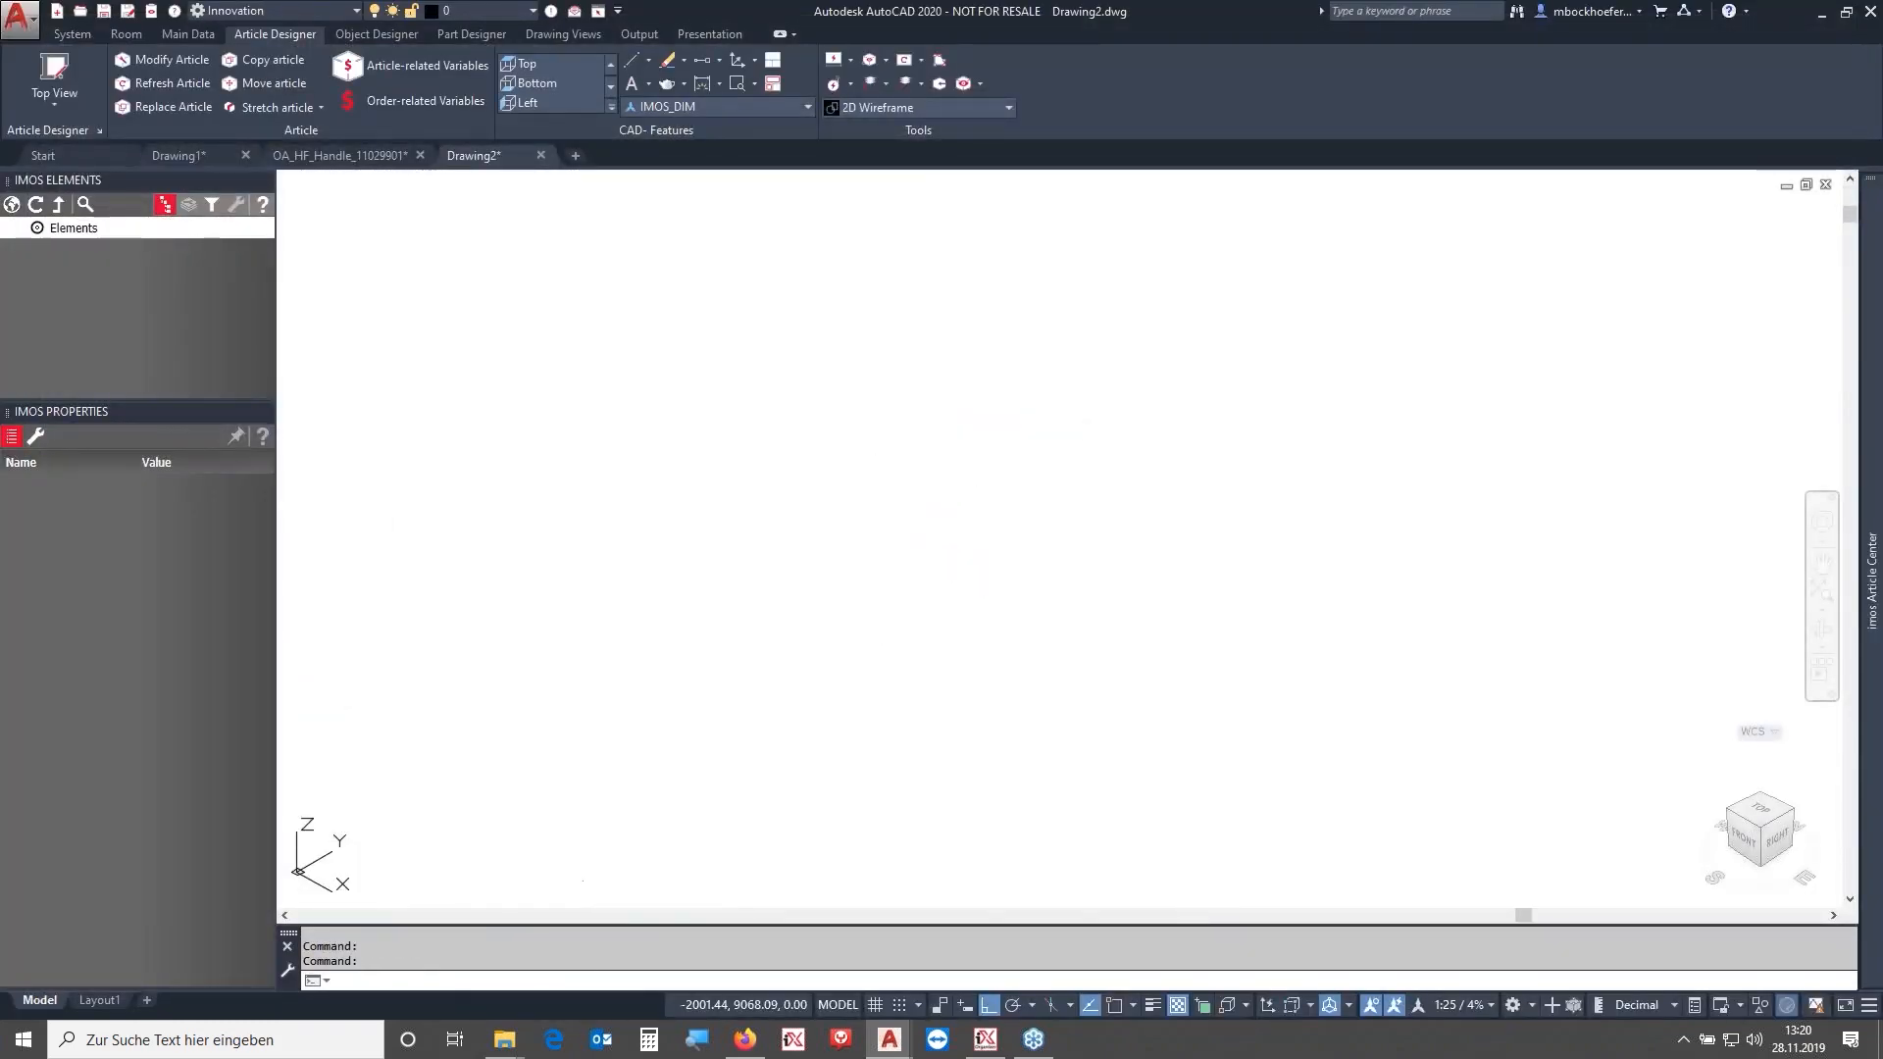
pyautogui.middleClick(903, 458)
pyautogui.middleClick(903, 458)
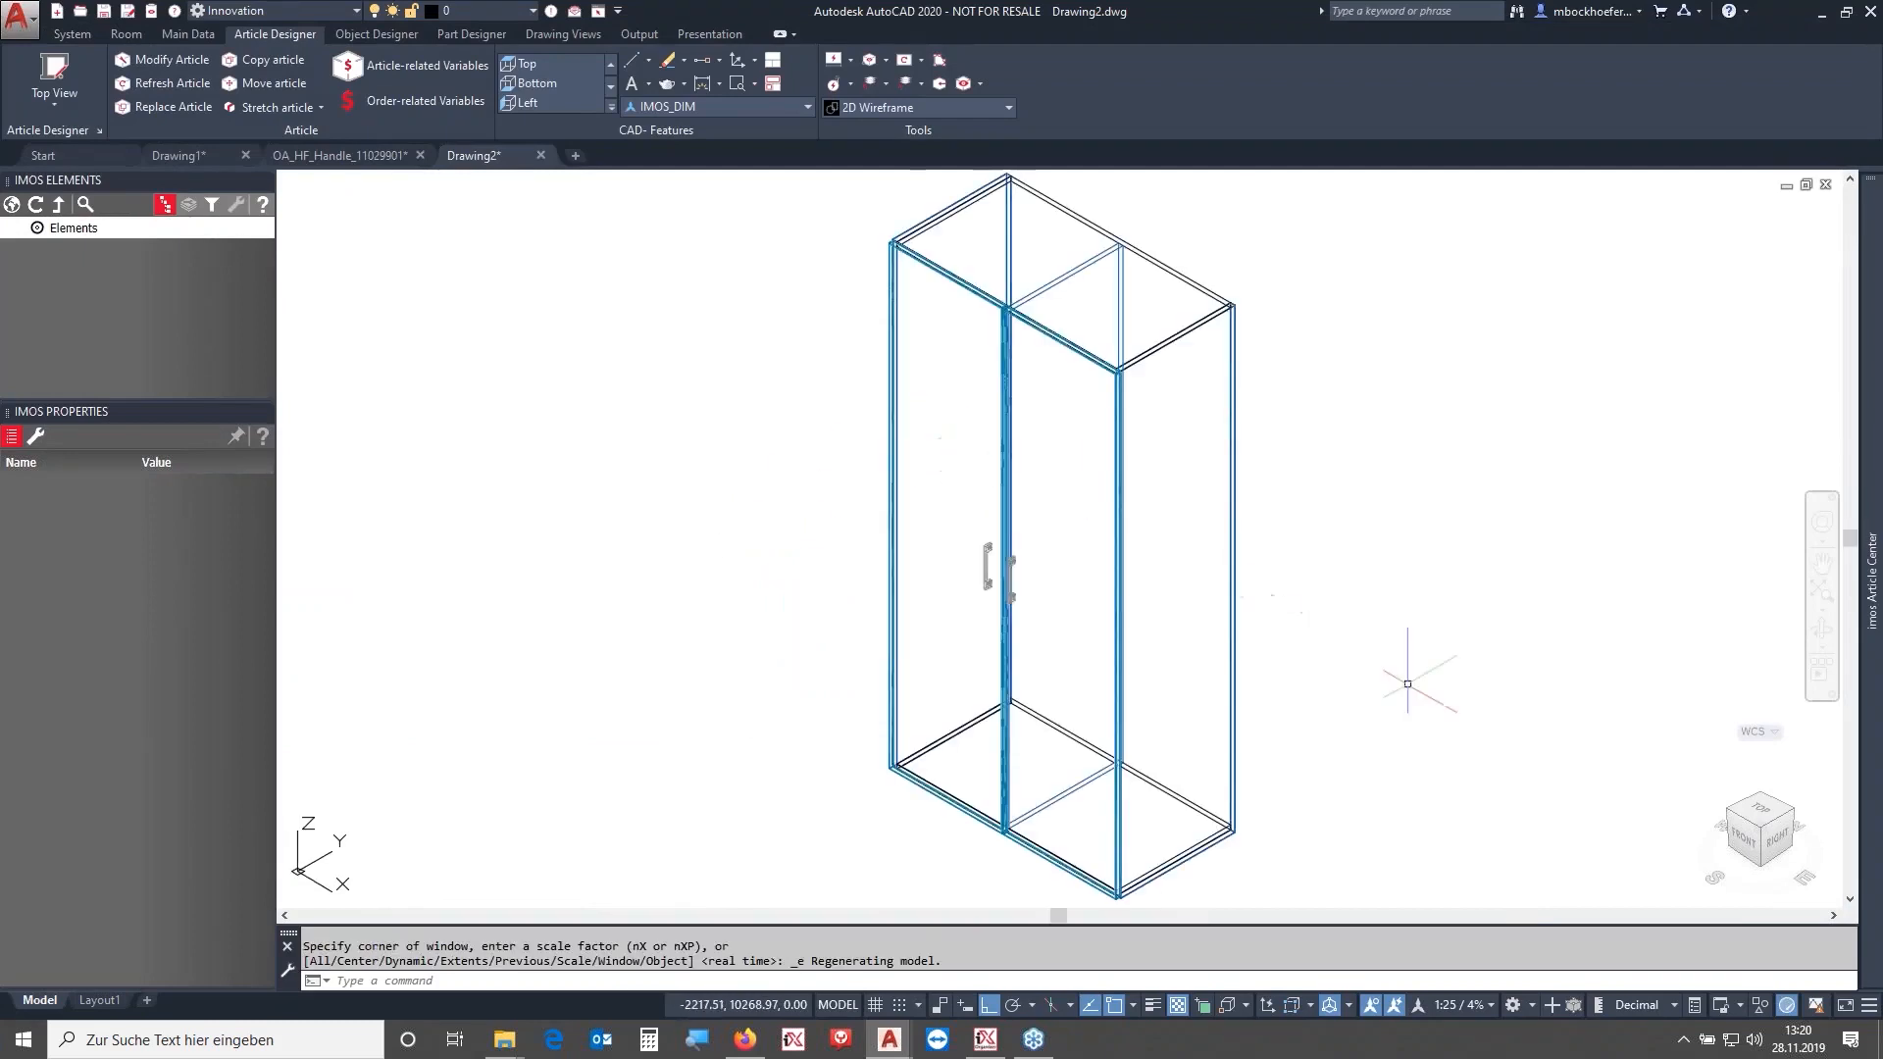
# - Examine the cabinet front and its handles in the Realistic and 2D Wireframe visual styles
pyautogui.click(1744, 838)
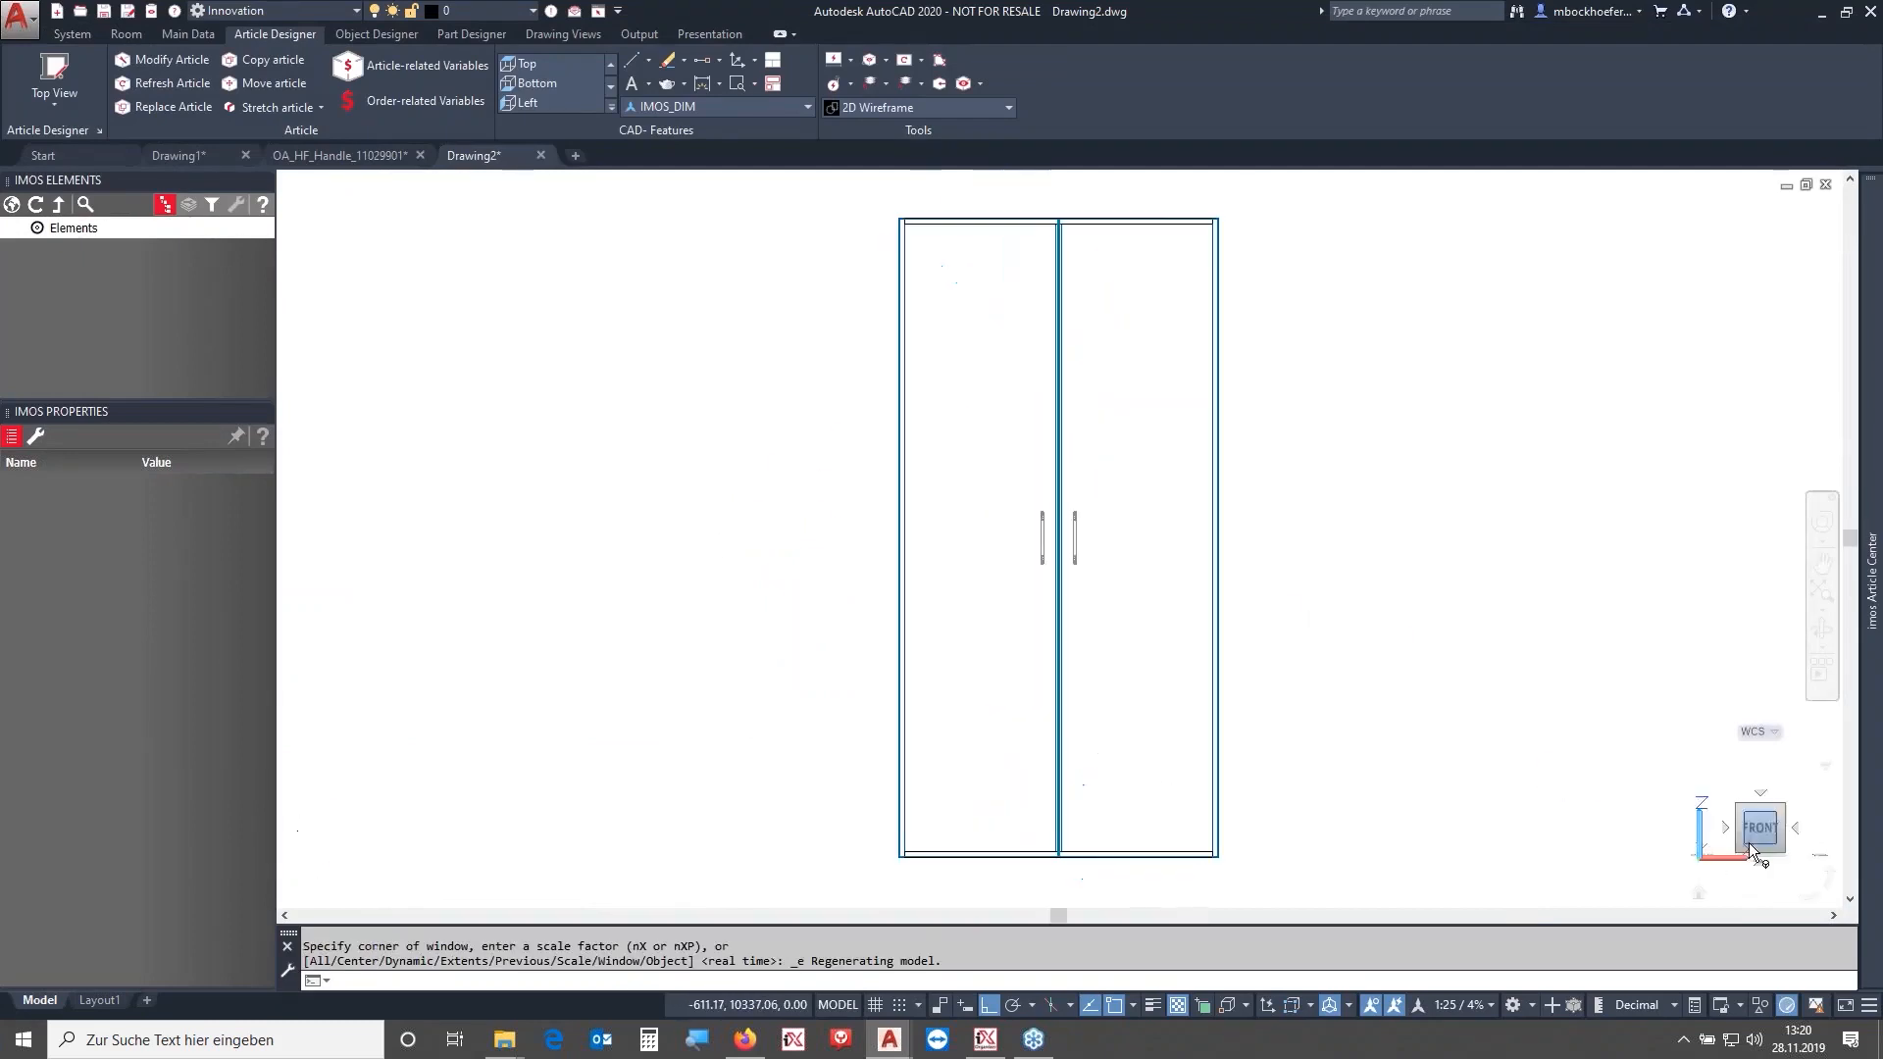
pyautogui.click(904, 106)
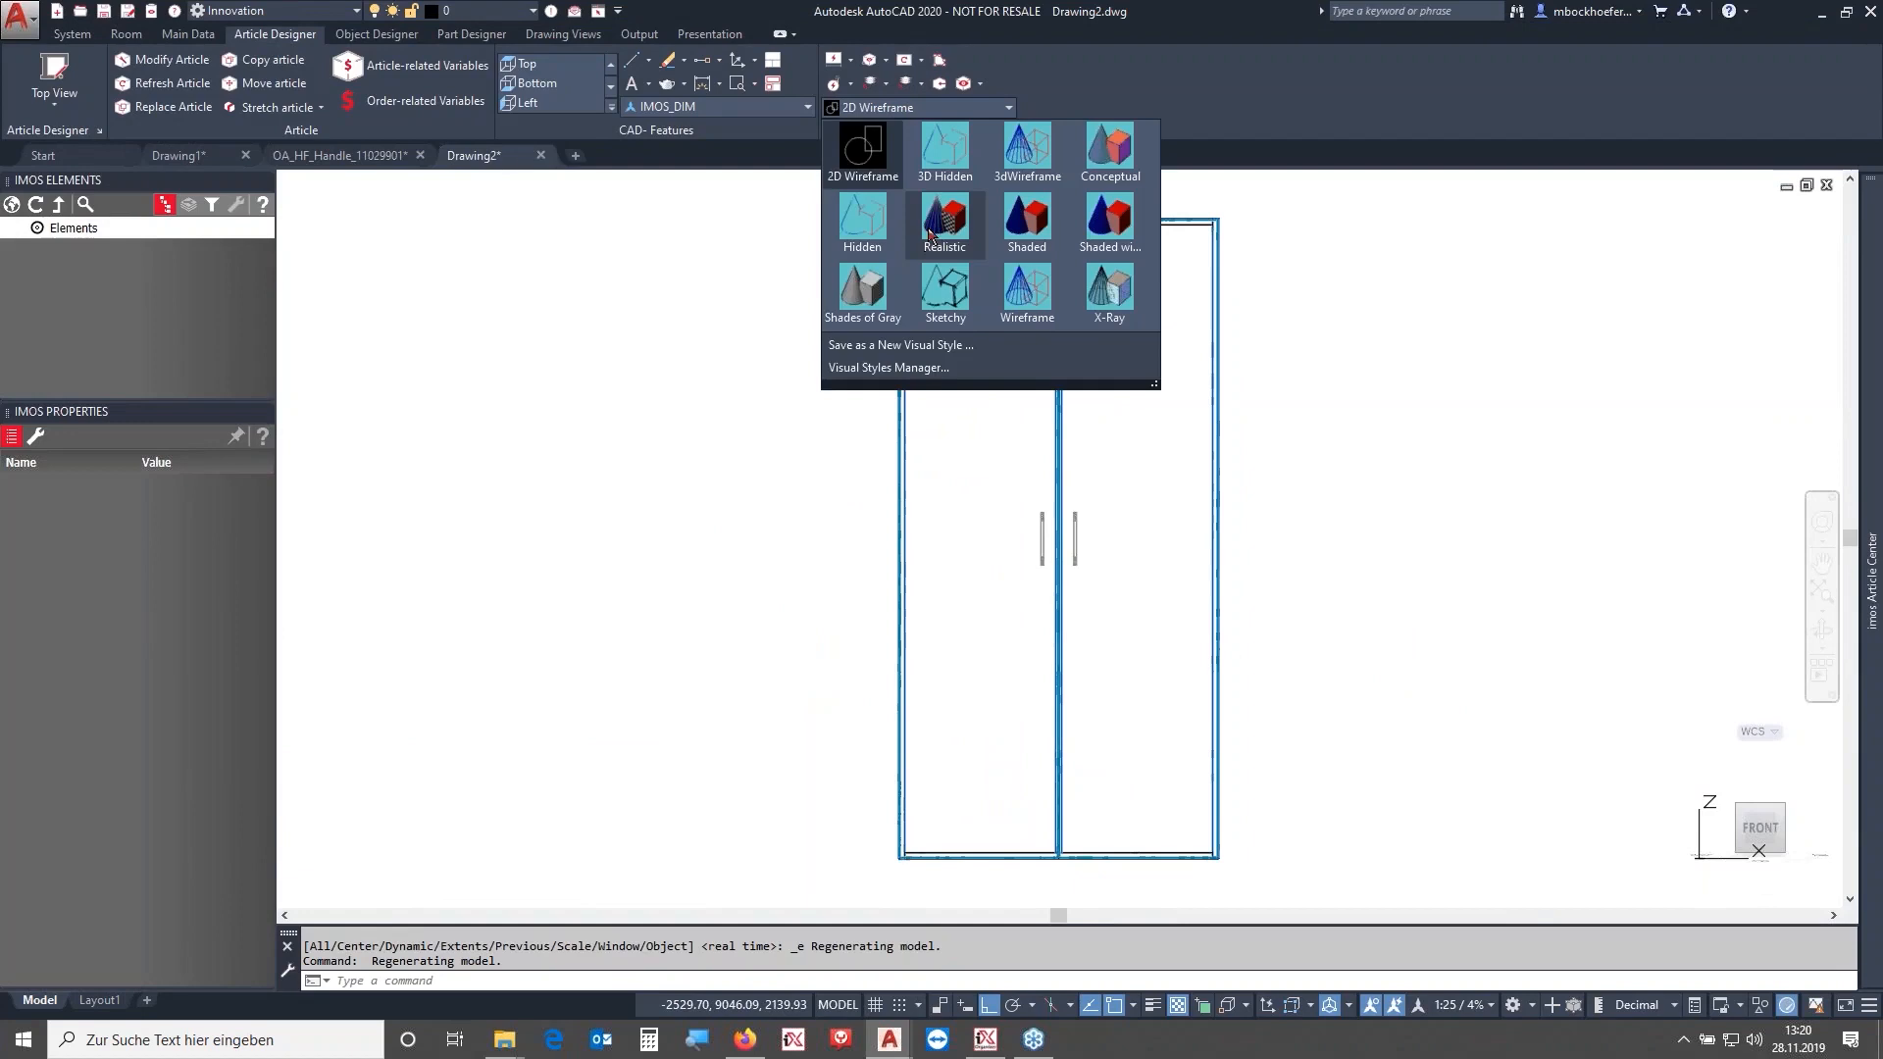
pyautogui.click(935, 230)
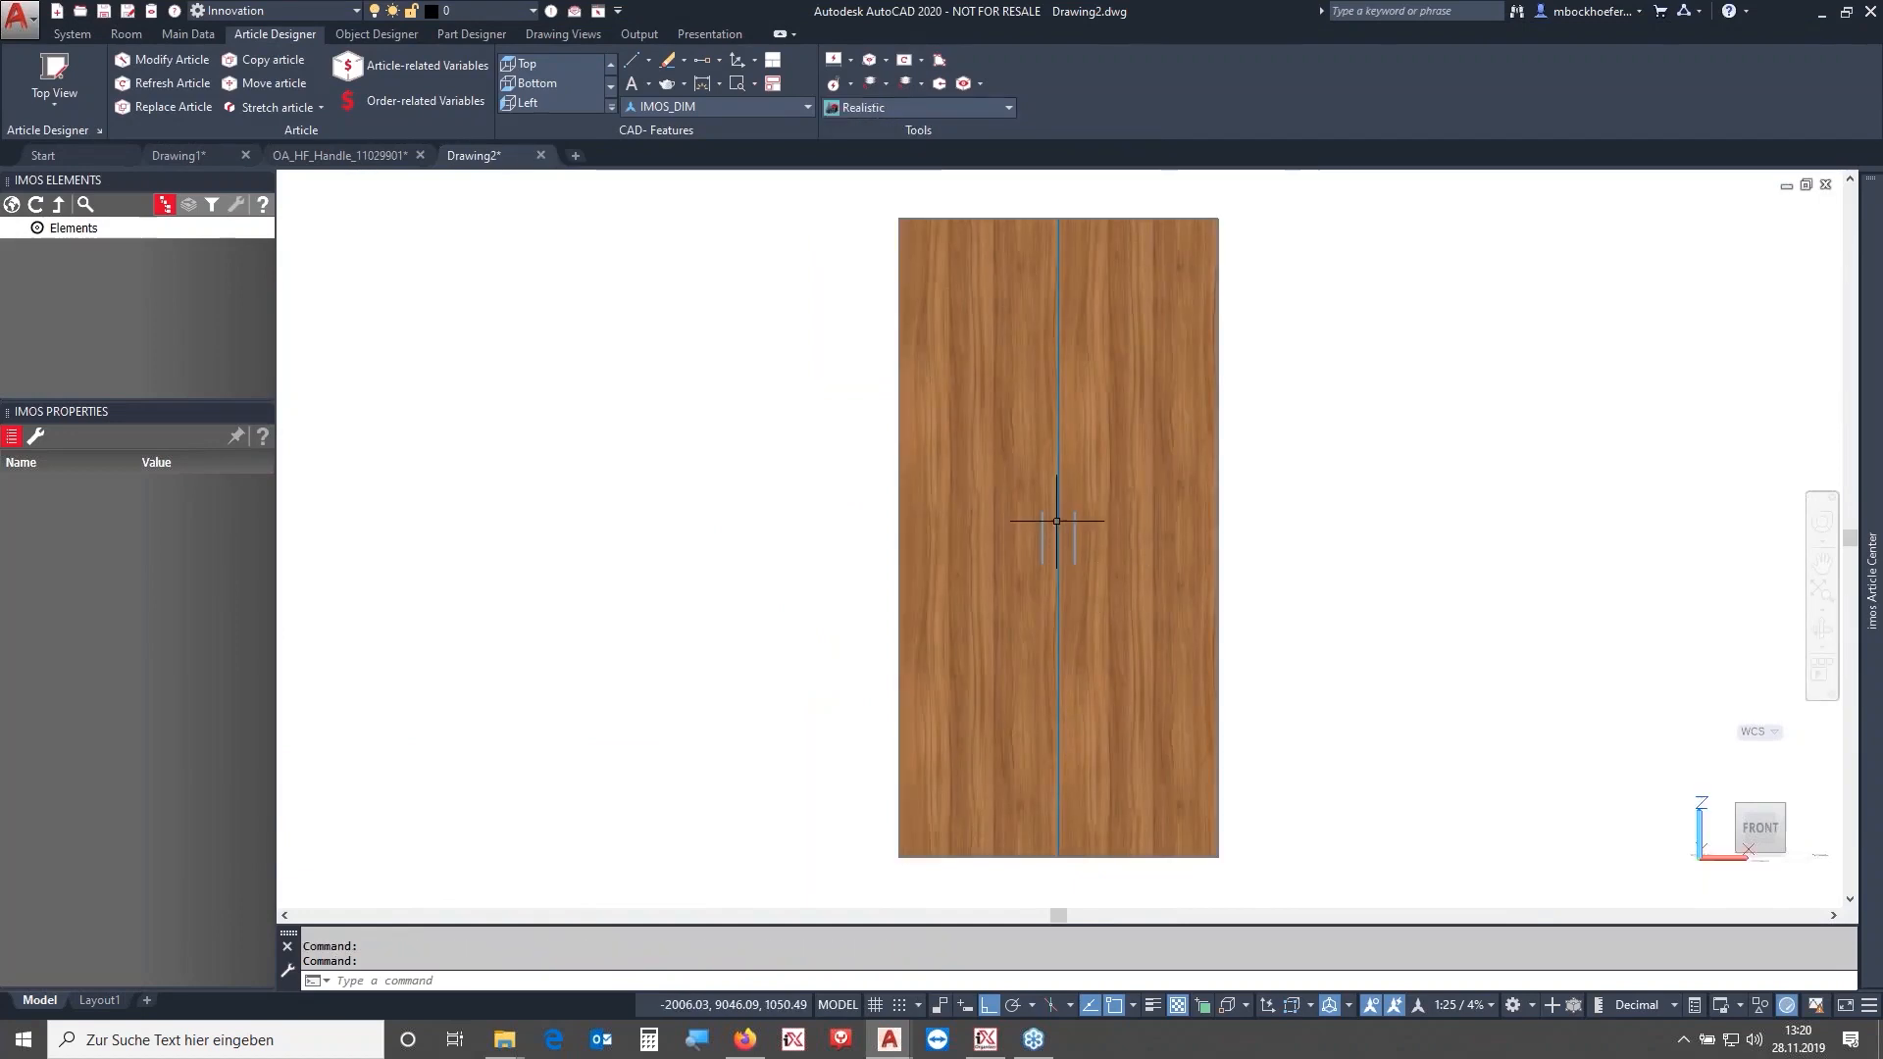
pyautogui.scroll(4, 1059, 523)
pyautogui.moveTo(1124, 551)
pyautogui.keyDown('shift'); pyautogui.mouseDown(button='middle')
pyautogui.moveTo(1093, 577)
pyautogui.moveTo(958, 601)
pyautogui.moveTo(1136, 585)
pyautogui.mouseUp(button='middle'); pyautogui.keyUp('shift')
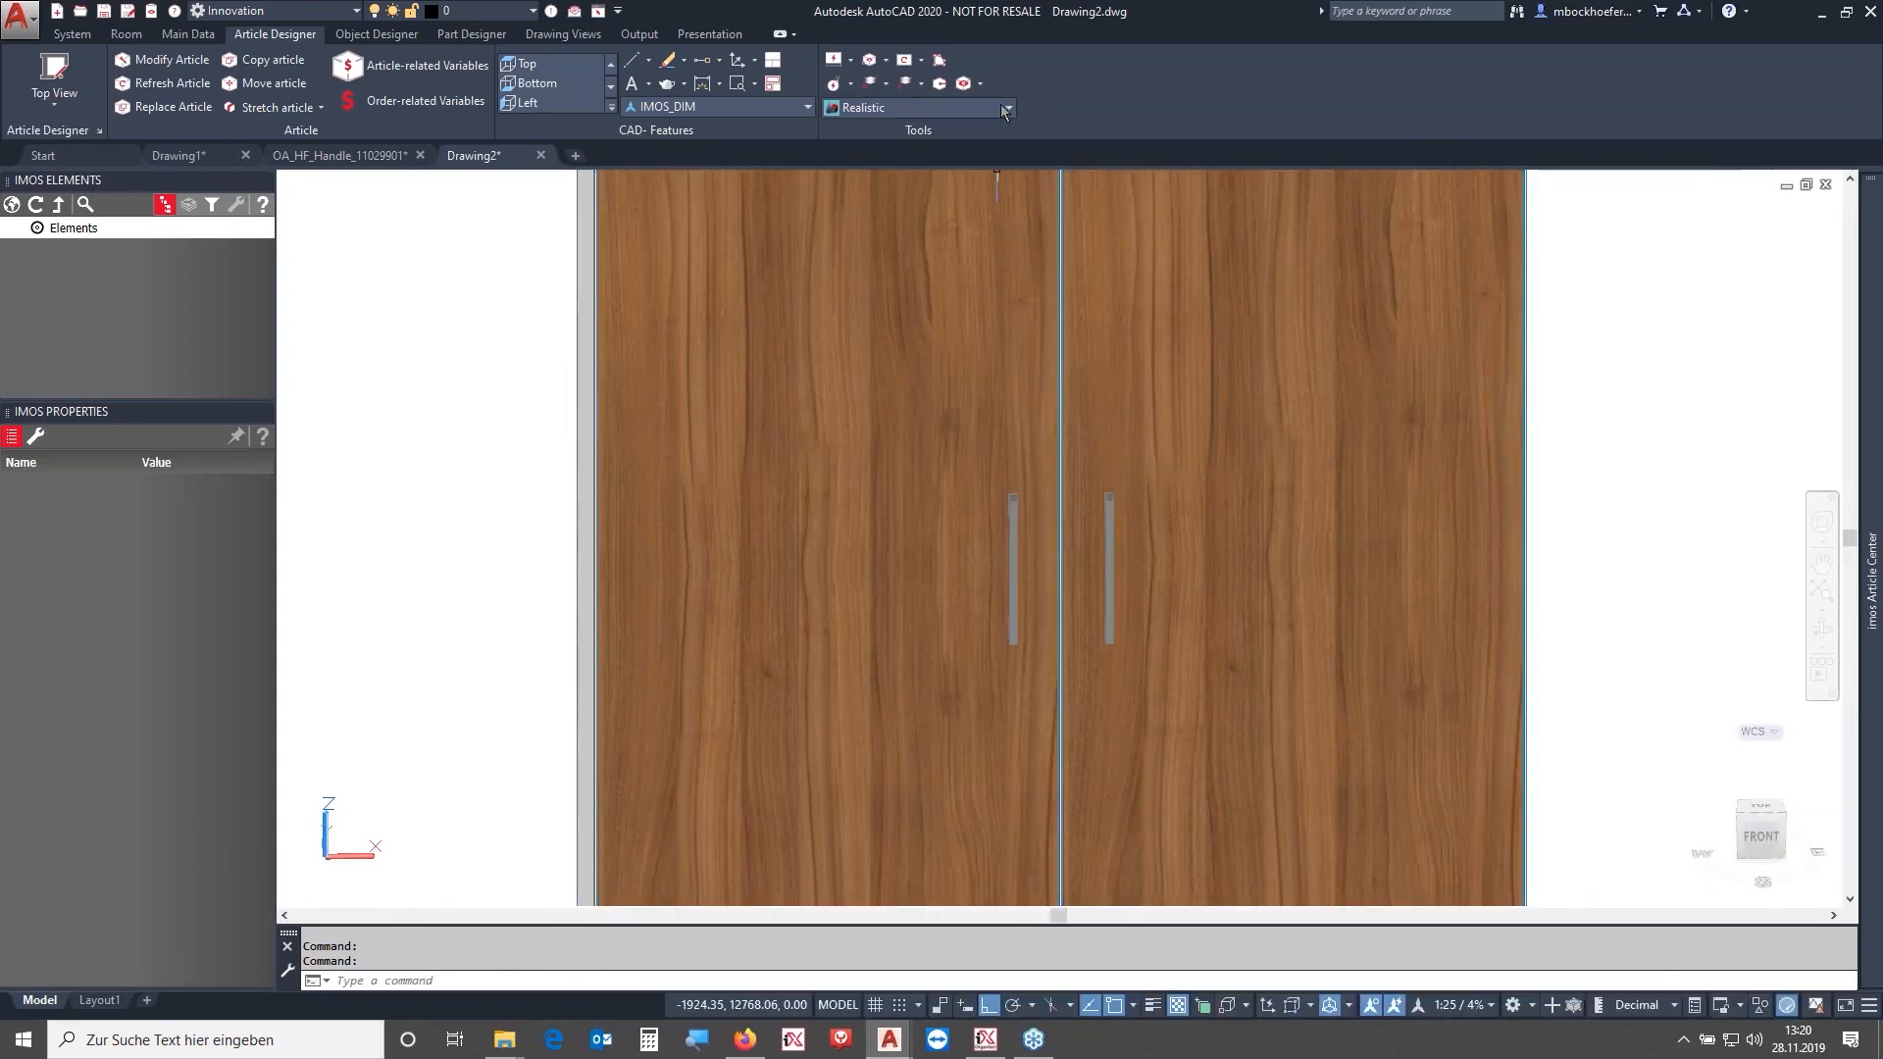
pyautogui.scroll(-5, 1118, 480)
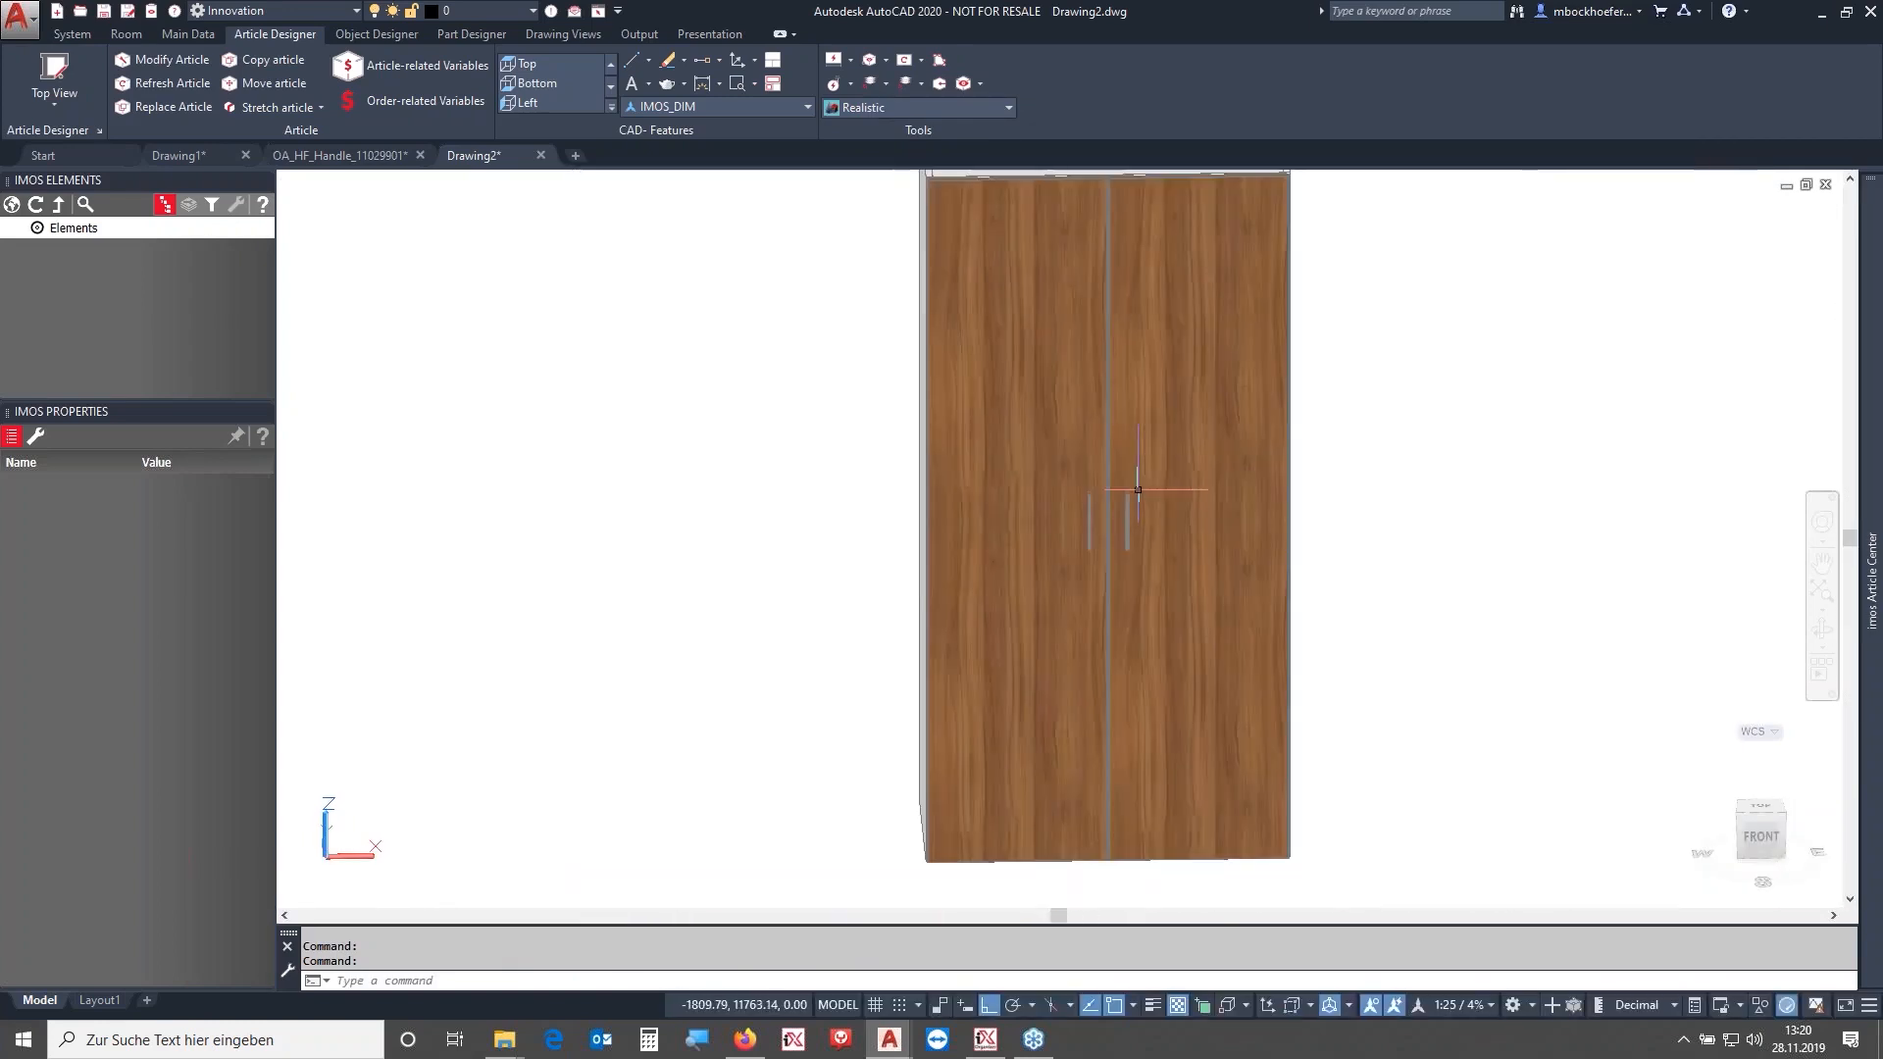
pyautogui.keyDown('shift'); pyautogui.moveTo(1012, 460); pyautogui.dragTo(989, 422, button='middle'); pyautogui.keyUp('shift')
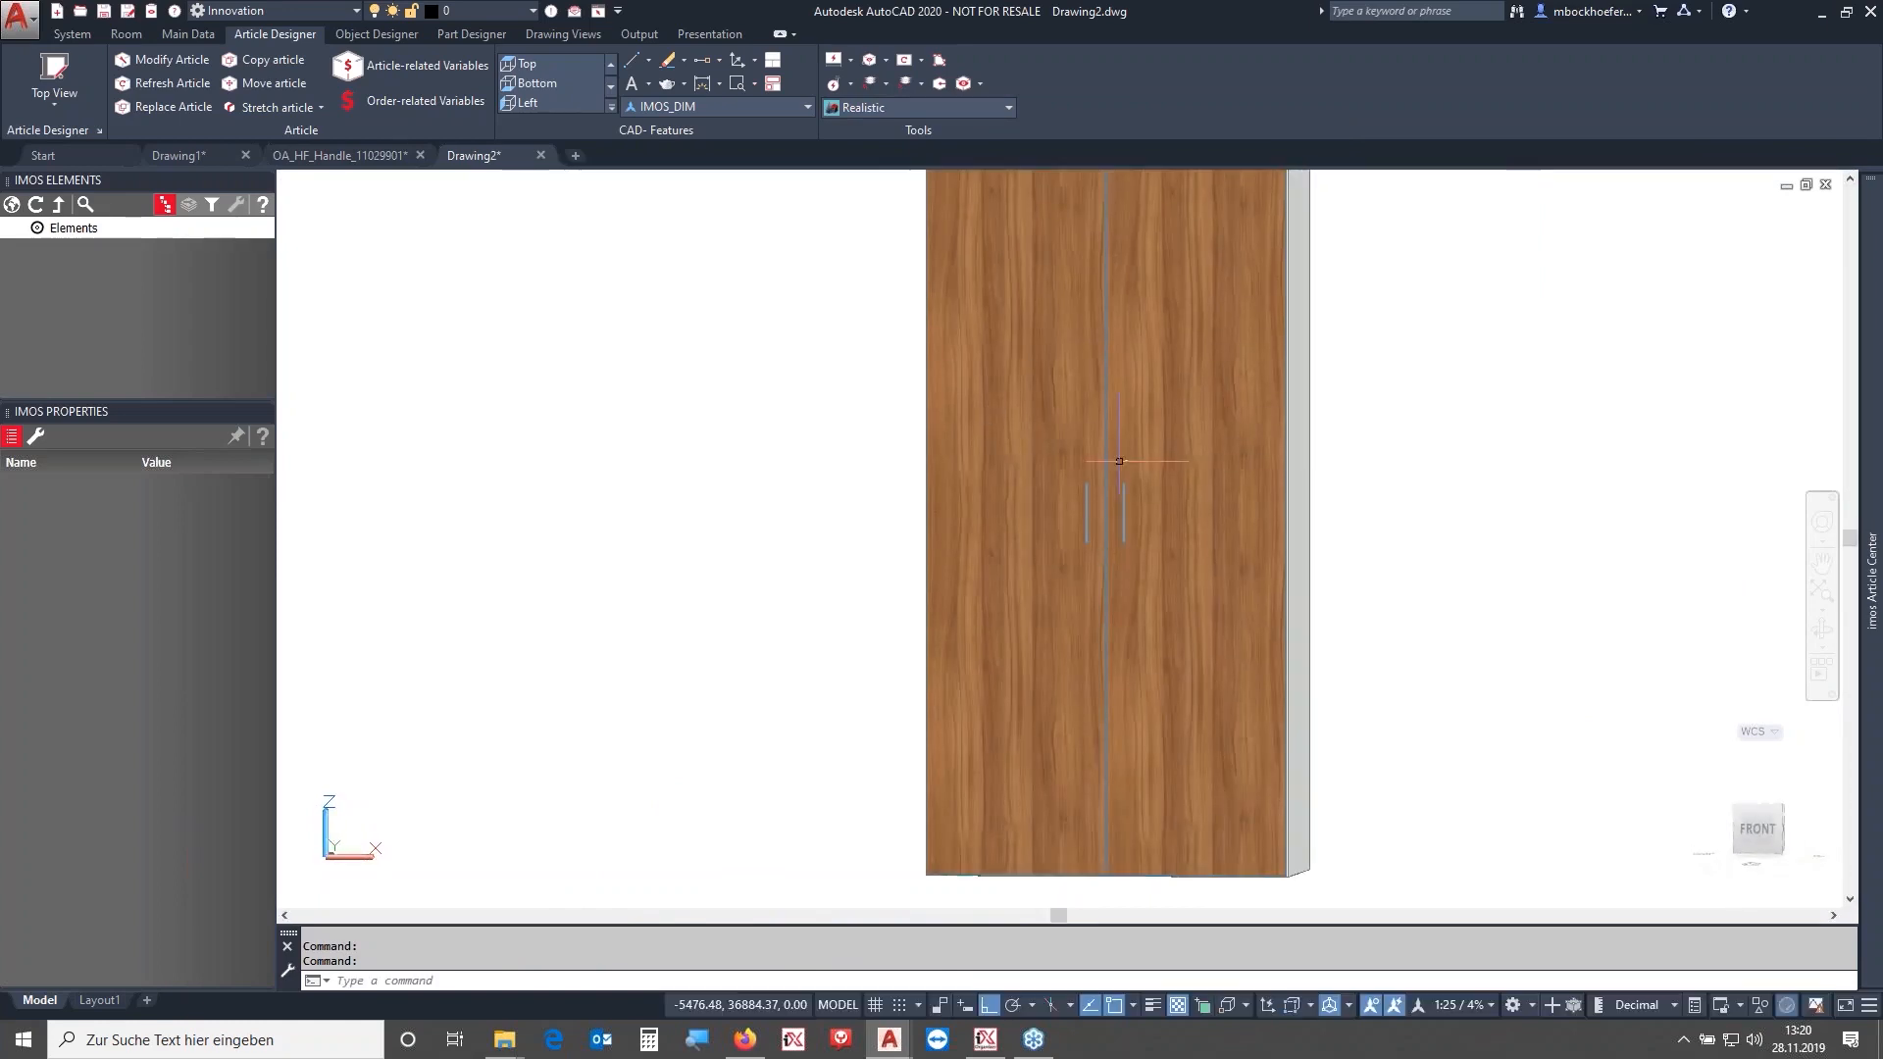
pyautogui.click(1751, 829)
pyautogui.click(934, 106)
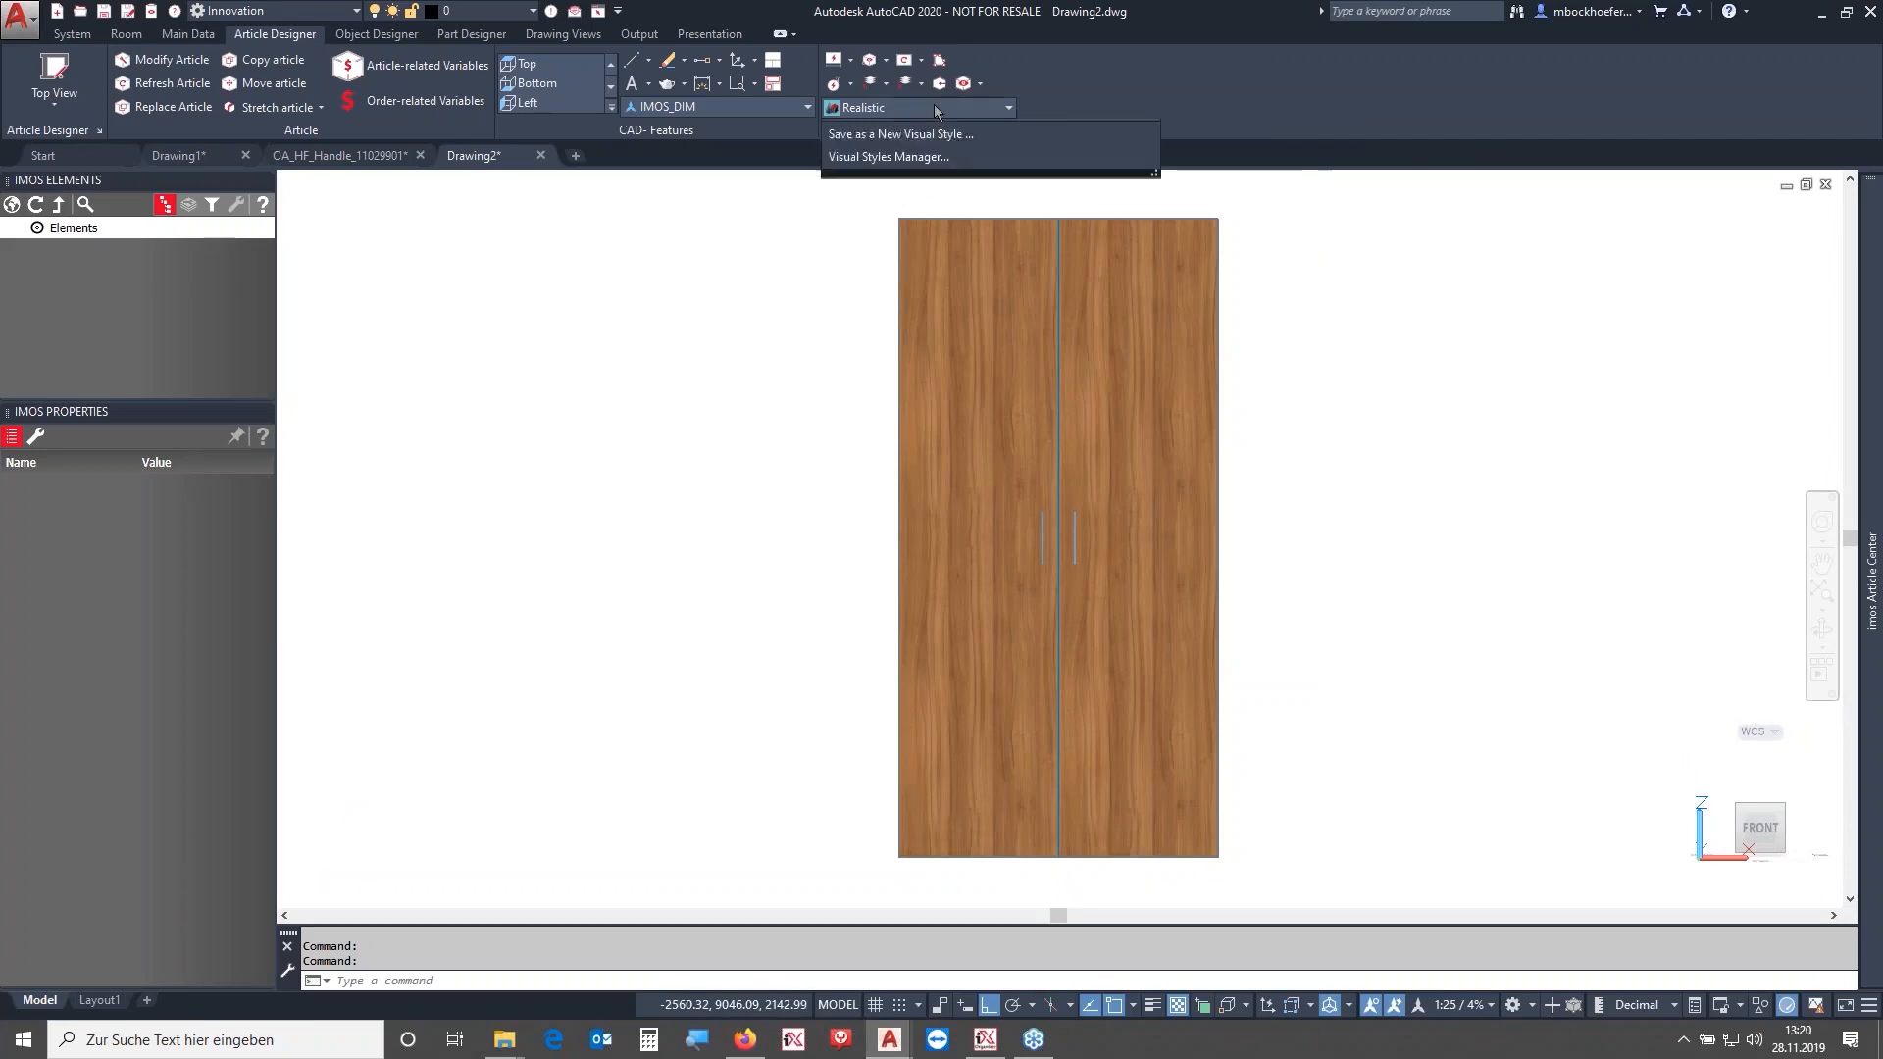
pyautogui.click(862, 145)
pyautogui.moveTo(1168, 589); pyautogui.dragTo(1110, 550, button='middle')
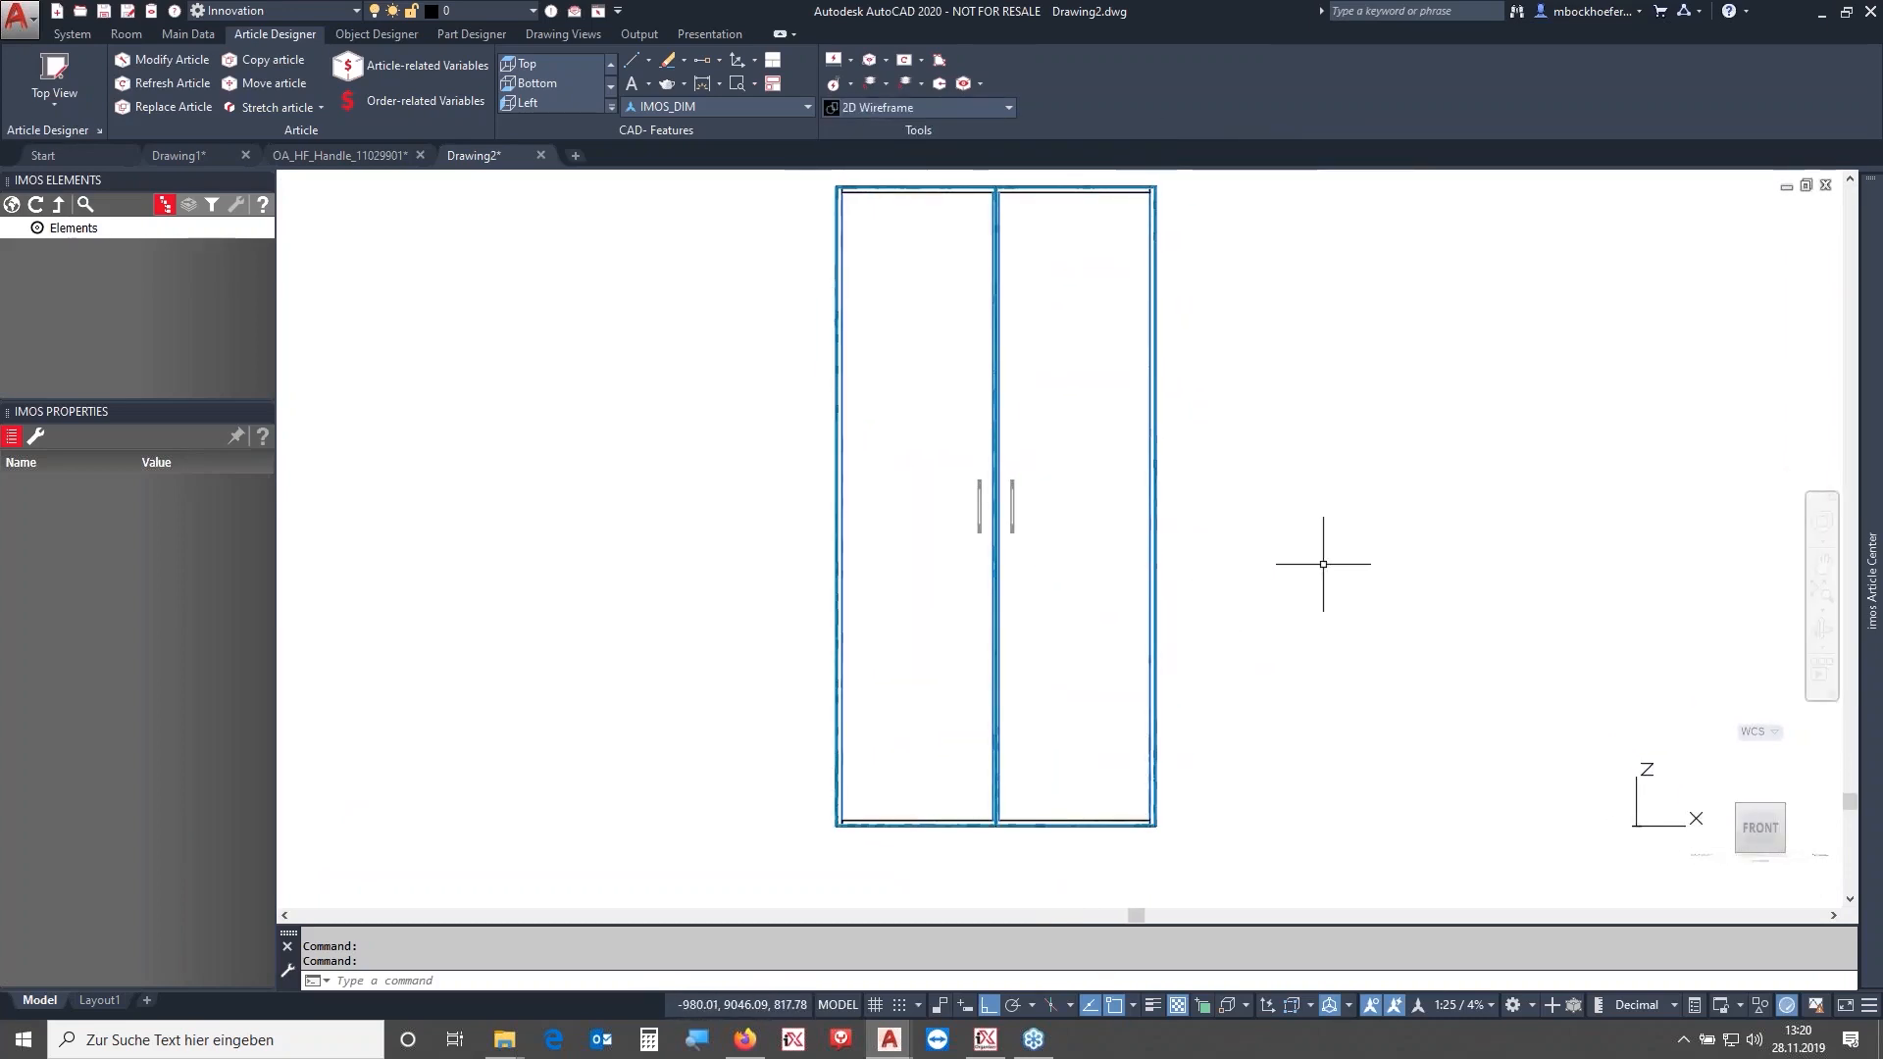
# - Align the UCS with the current view
pyautogui.write('ucs')
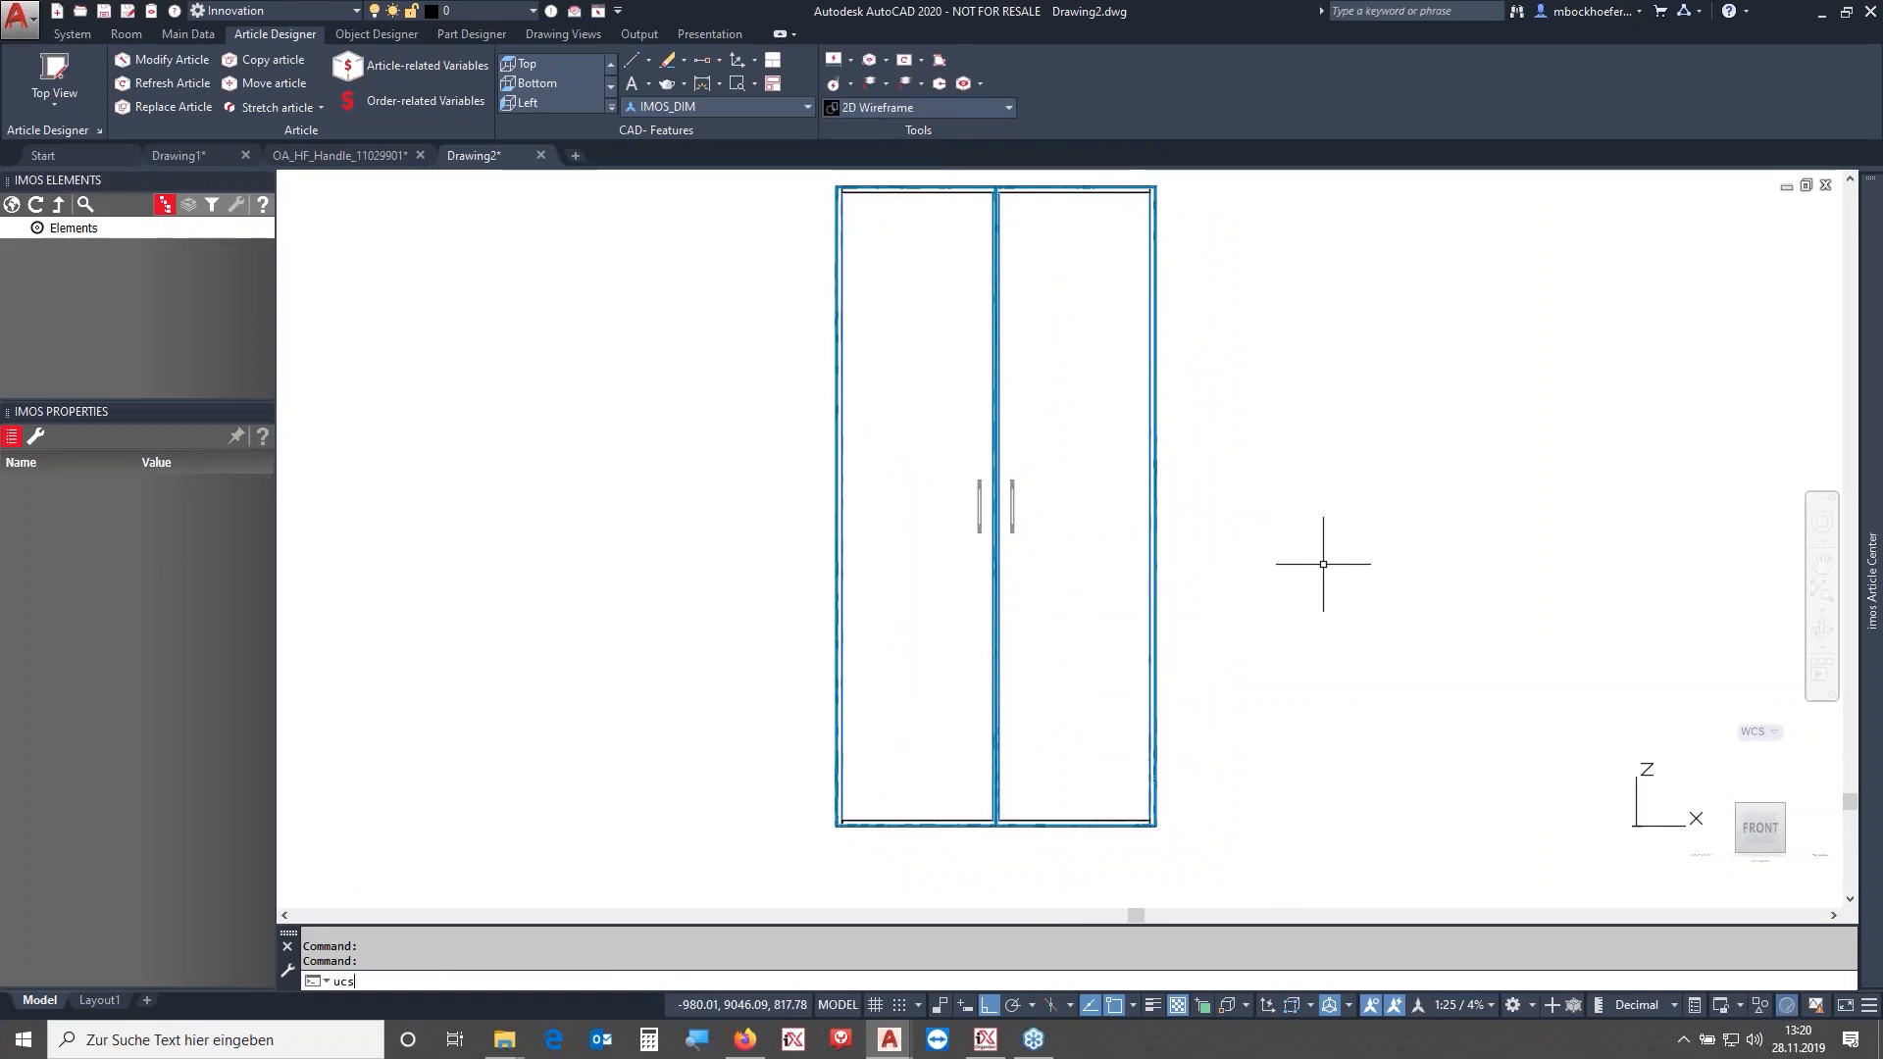
pyautogui.press('Return')
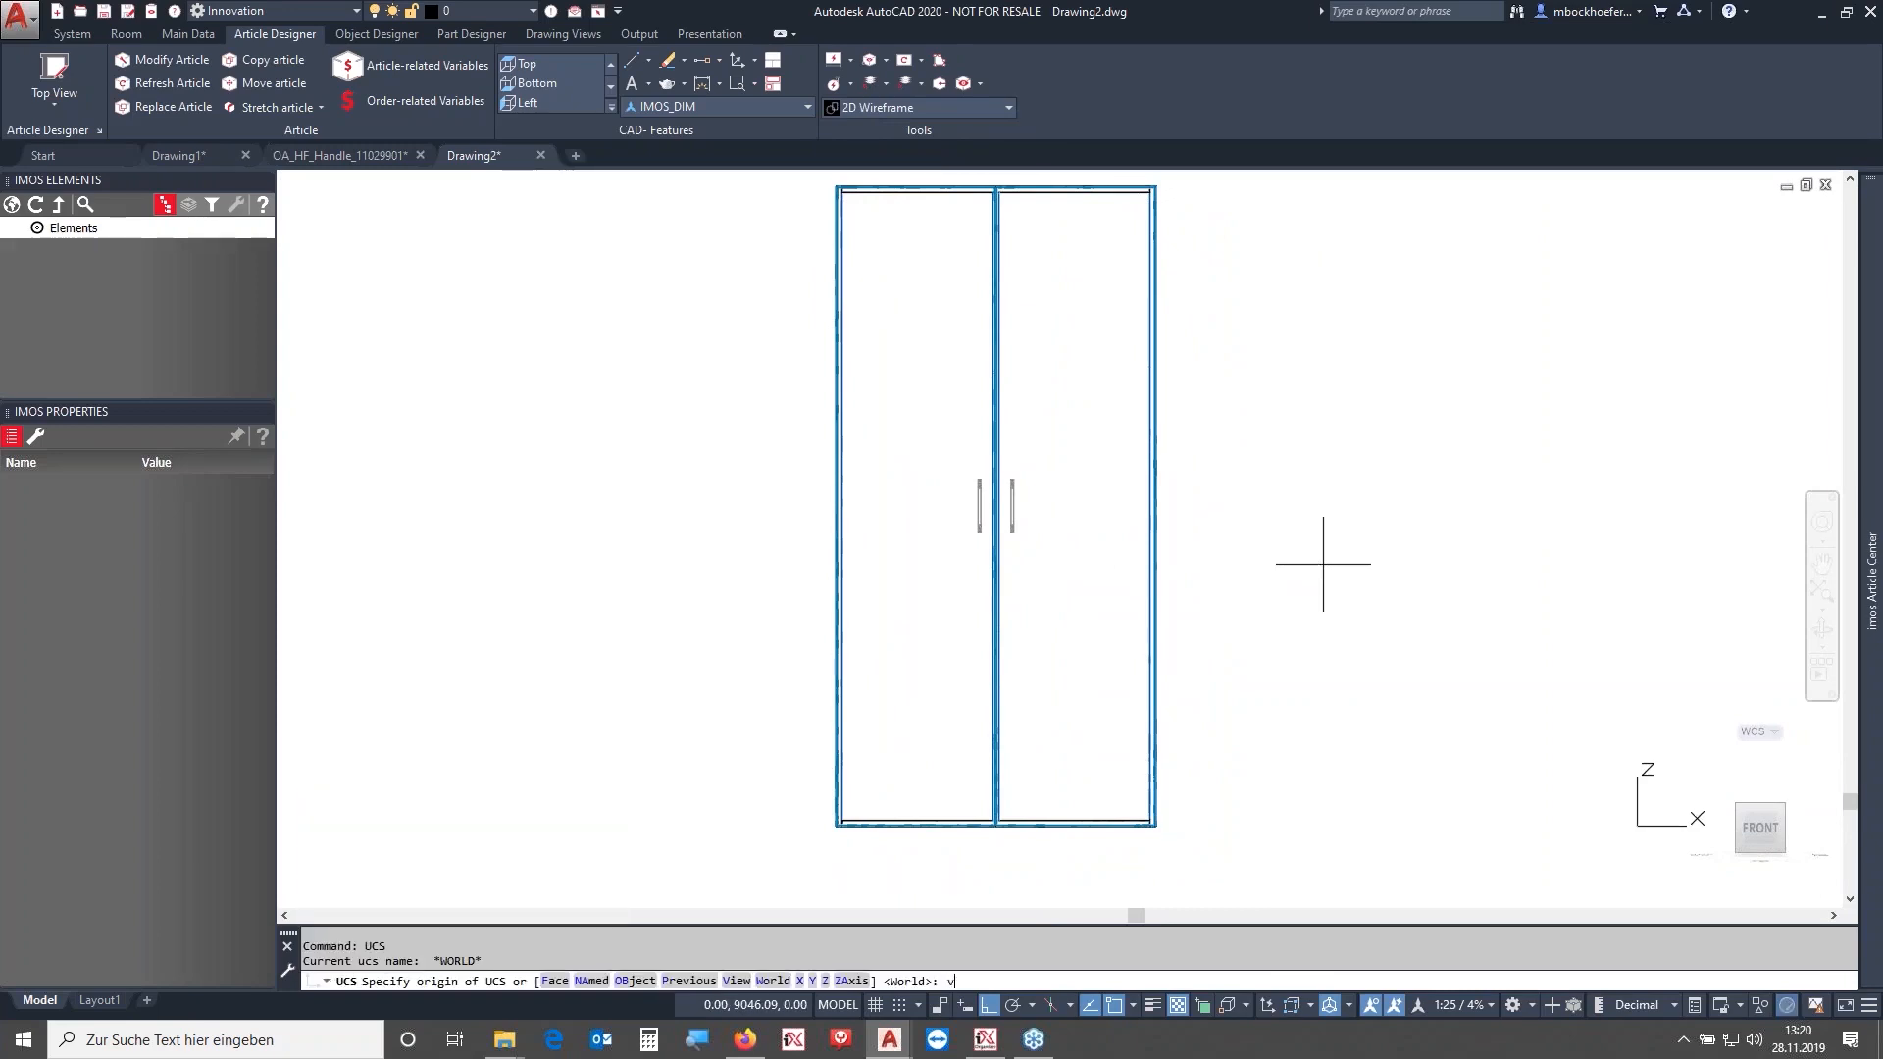
pyautogui.write('v')
pyautogui.press('Return')
# - Draw a polyline from 0,0,0 up 1000 mm and then horizontally across the doors
pyautogui.write('pl')
pyautogui.press('Return')
pyautogui.write('0,0,0')
pyautogui.press('Return')
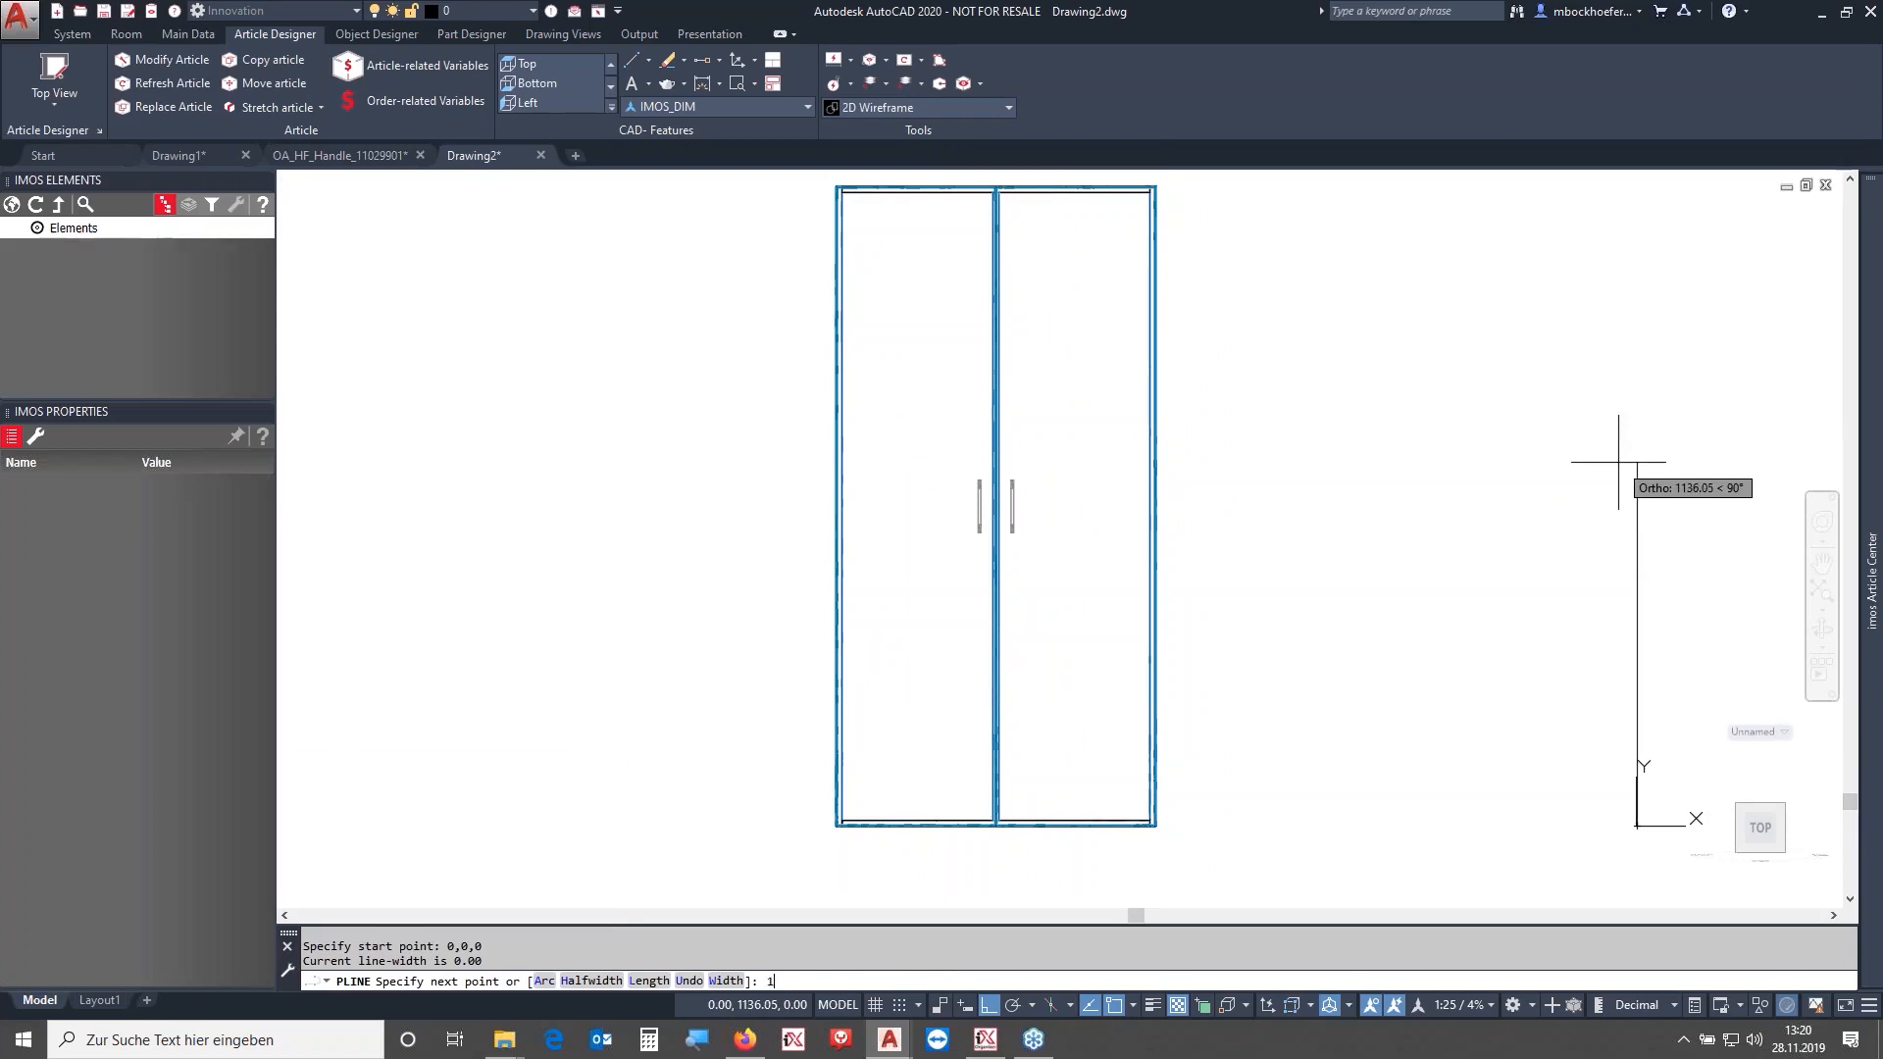
pyautogui.write('1000')
pyautogui.press('Return')
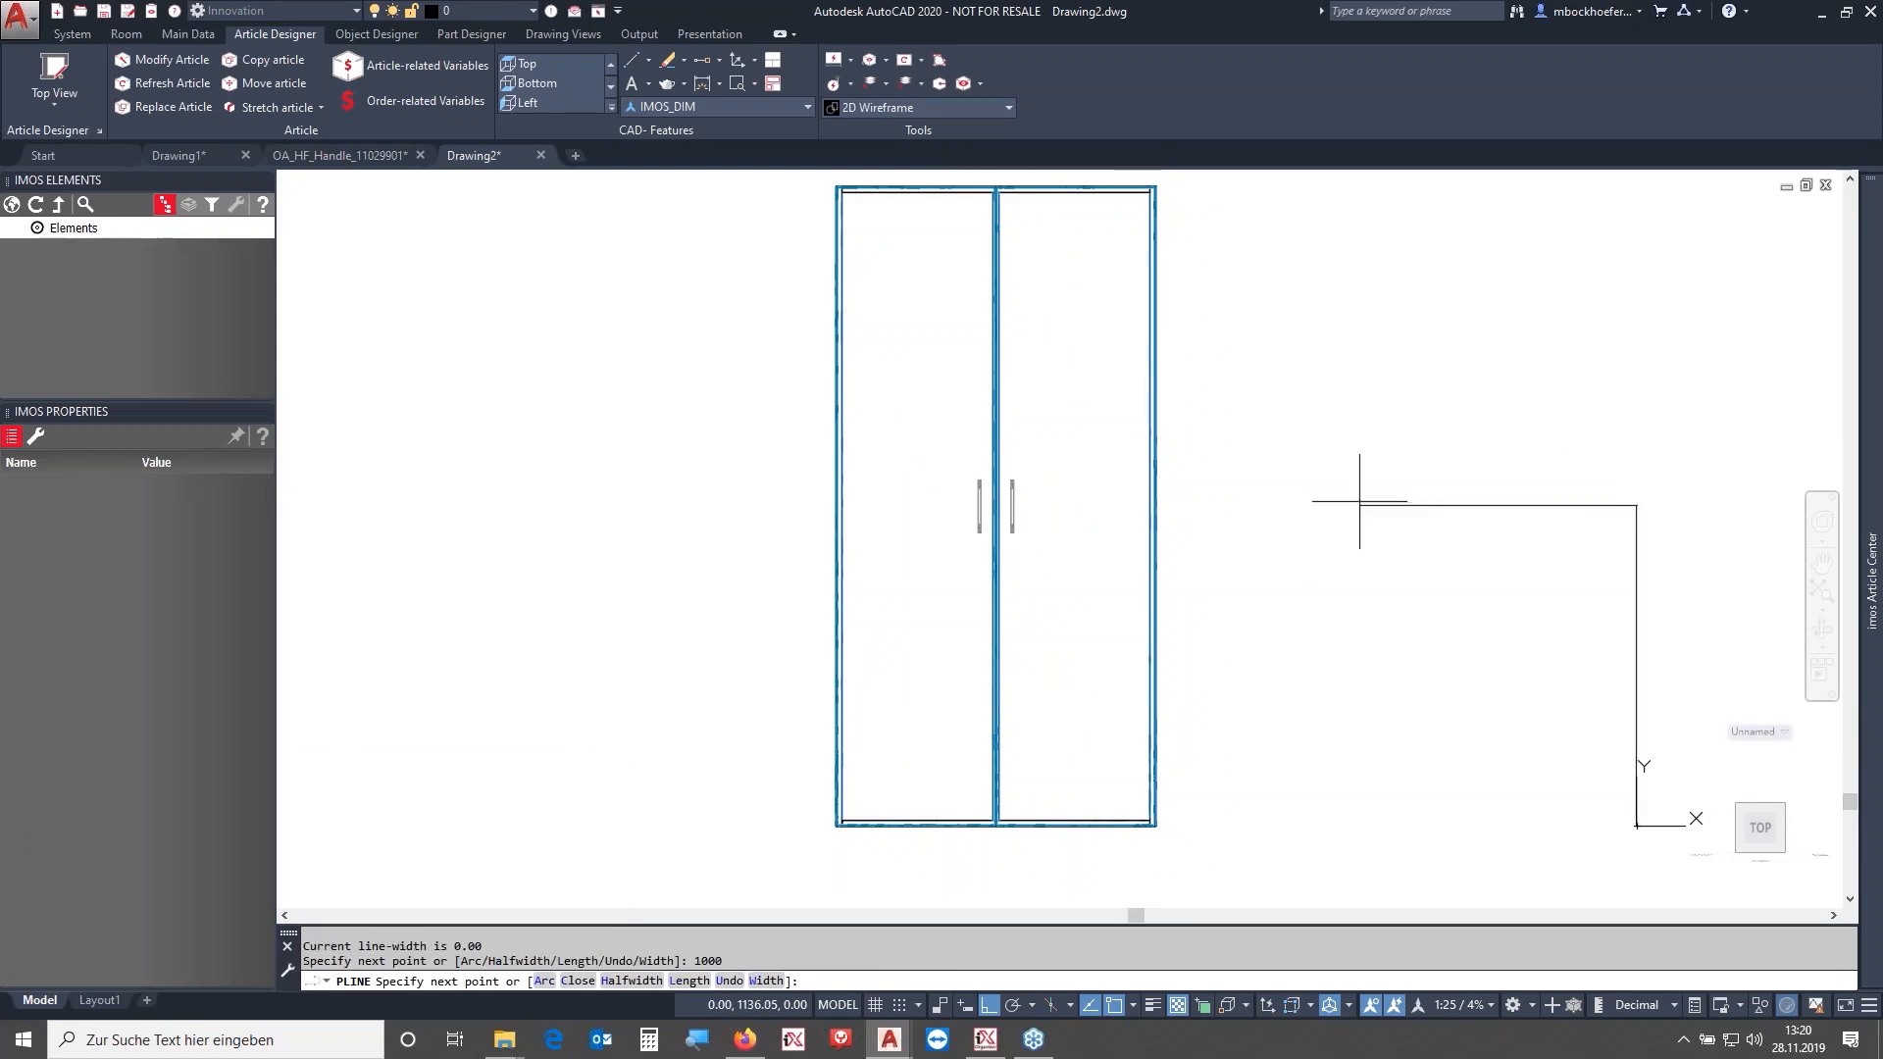
pyautogui.click(678, 489)
pyautogui.press('Escape')
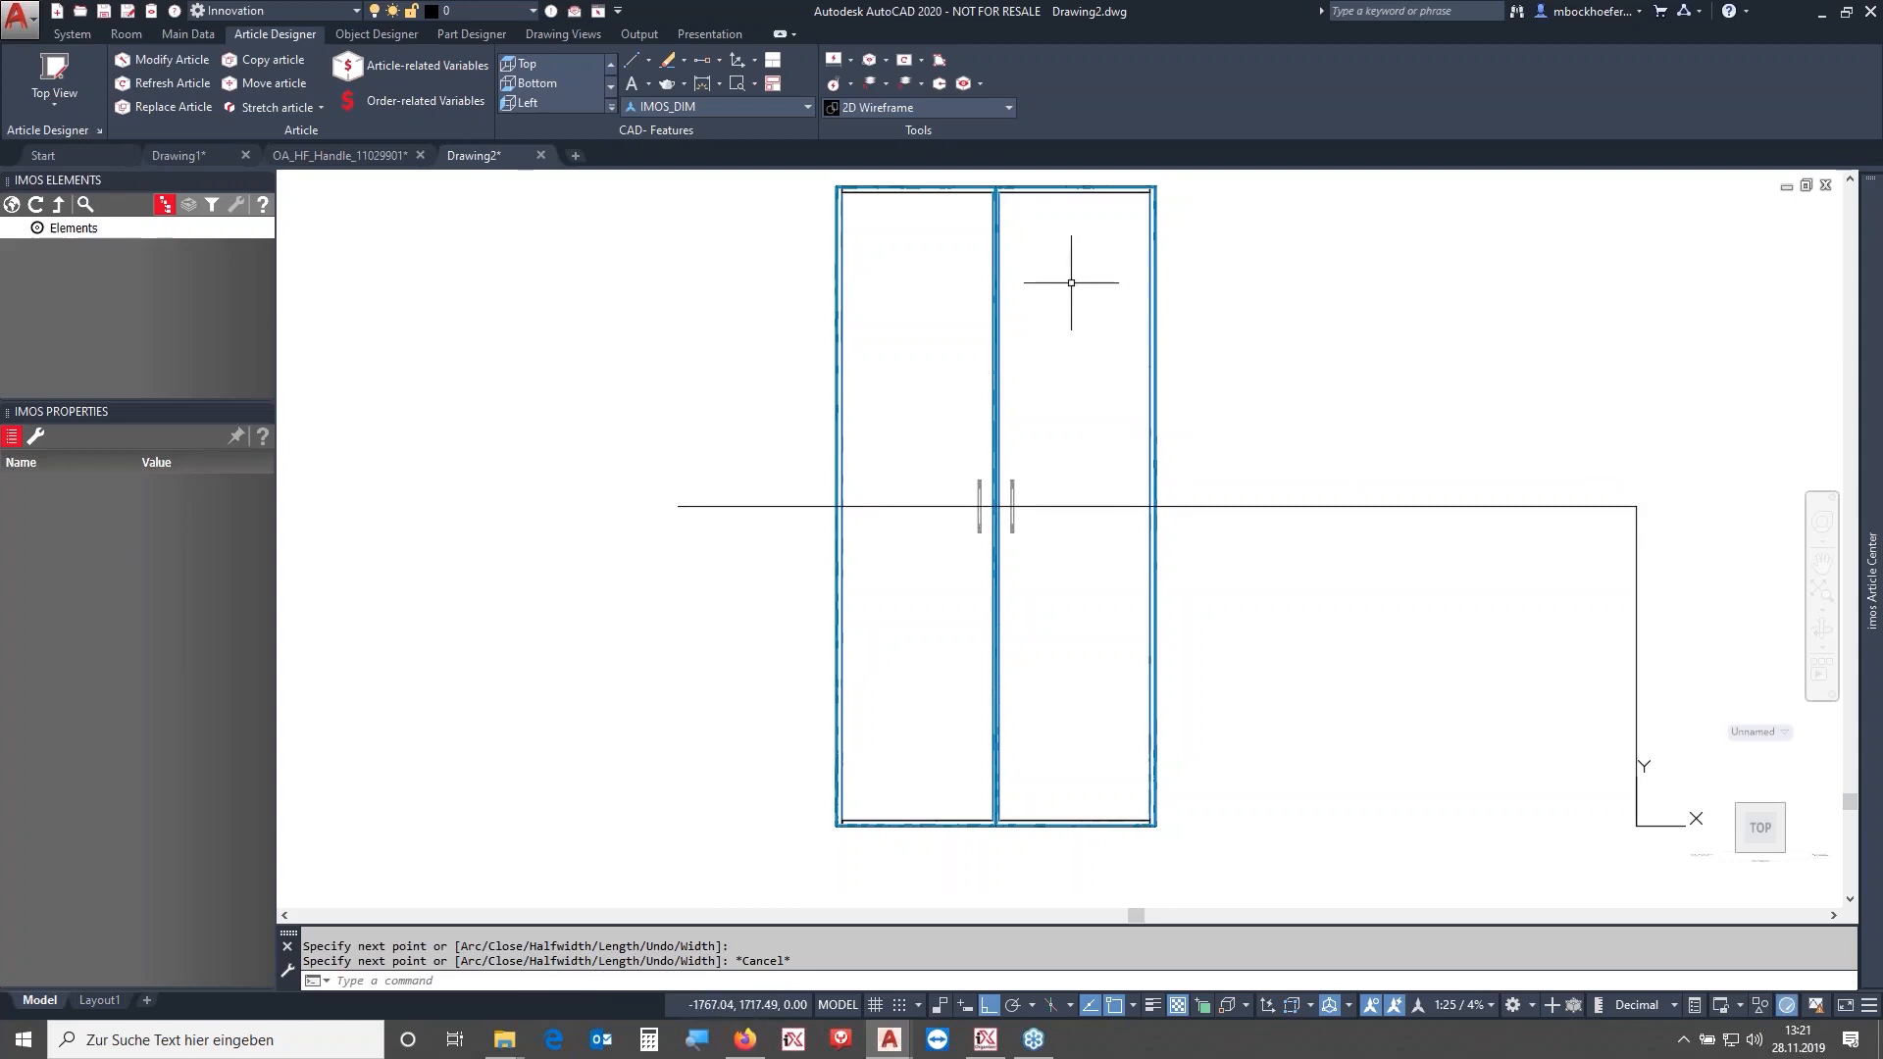
# - Zoom in on the handles and select one to inspect its properties
pyautogui.scroll(5, 1015, 513)
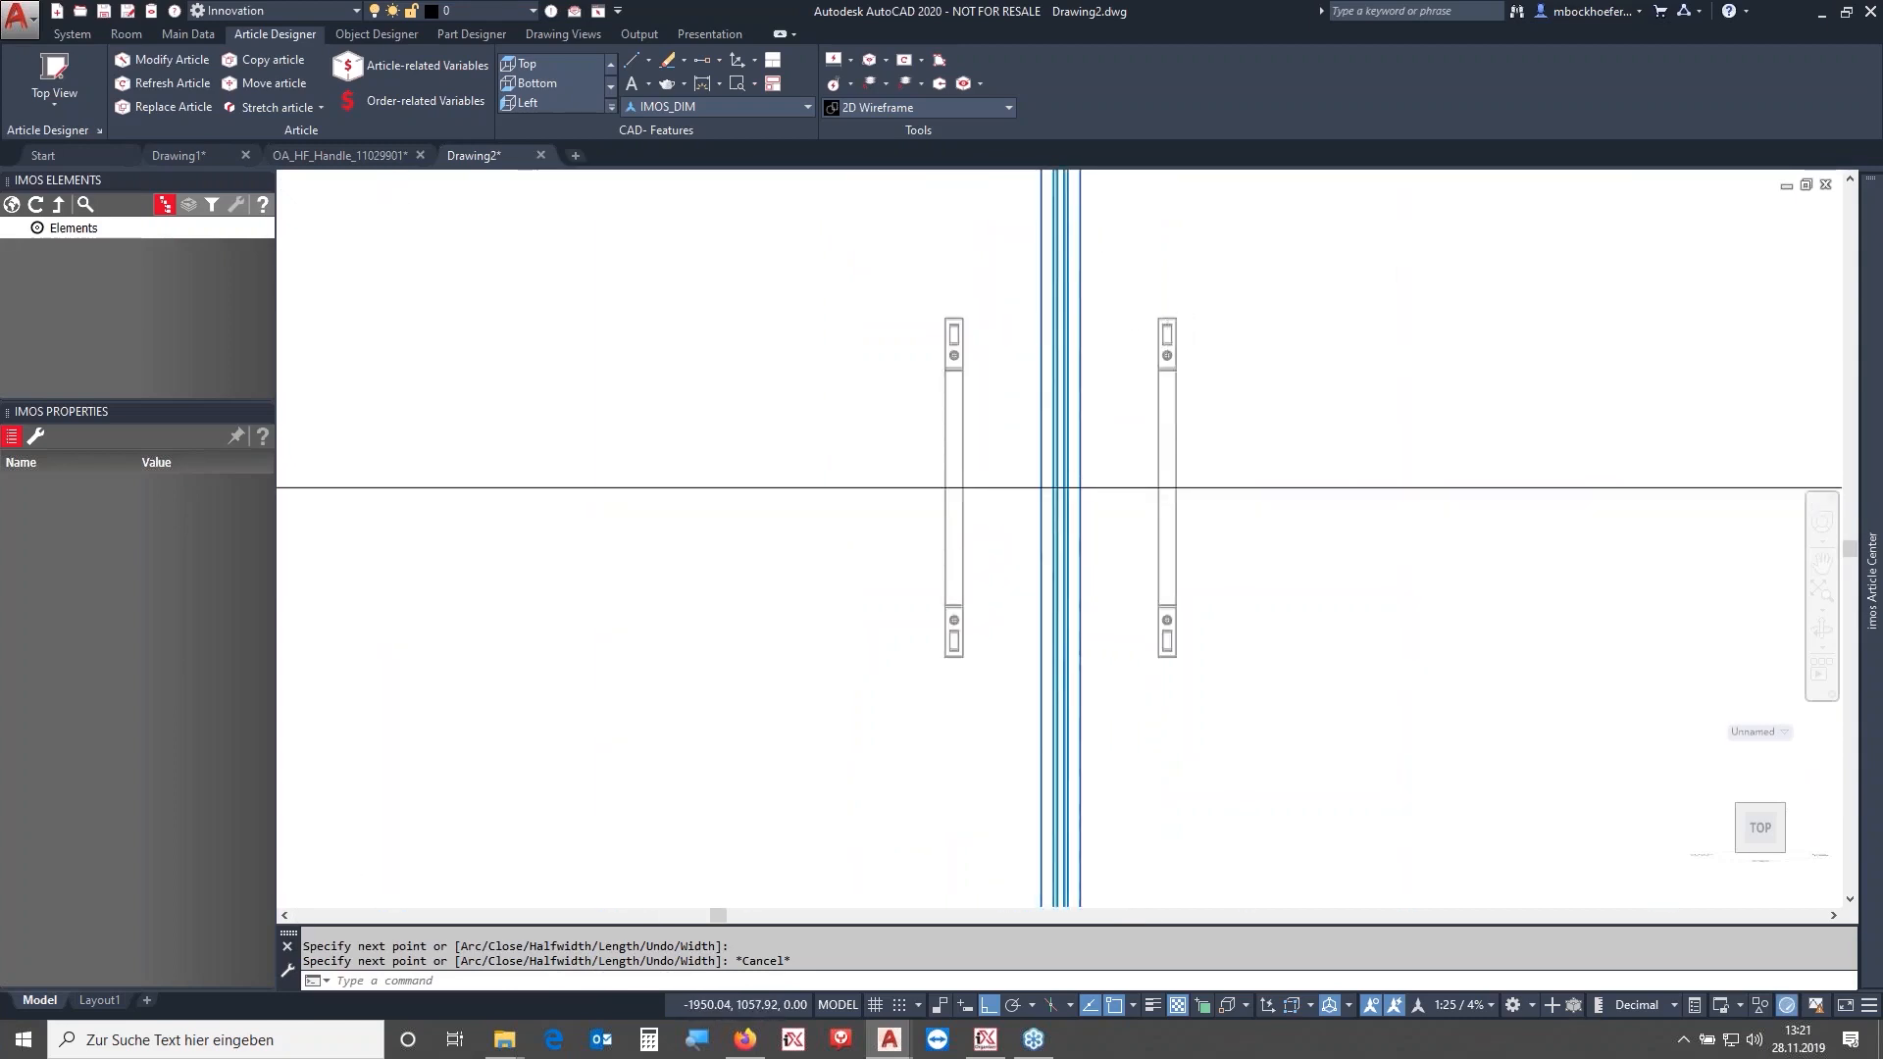
pyautogui.scroll(2, 1170, 365)
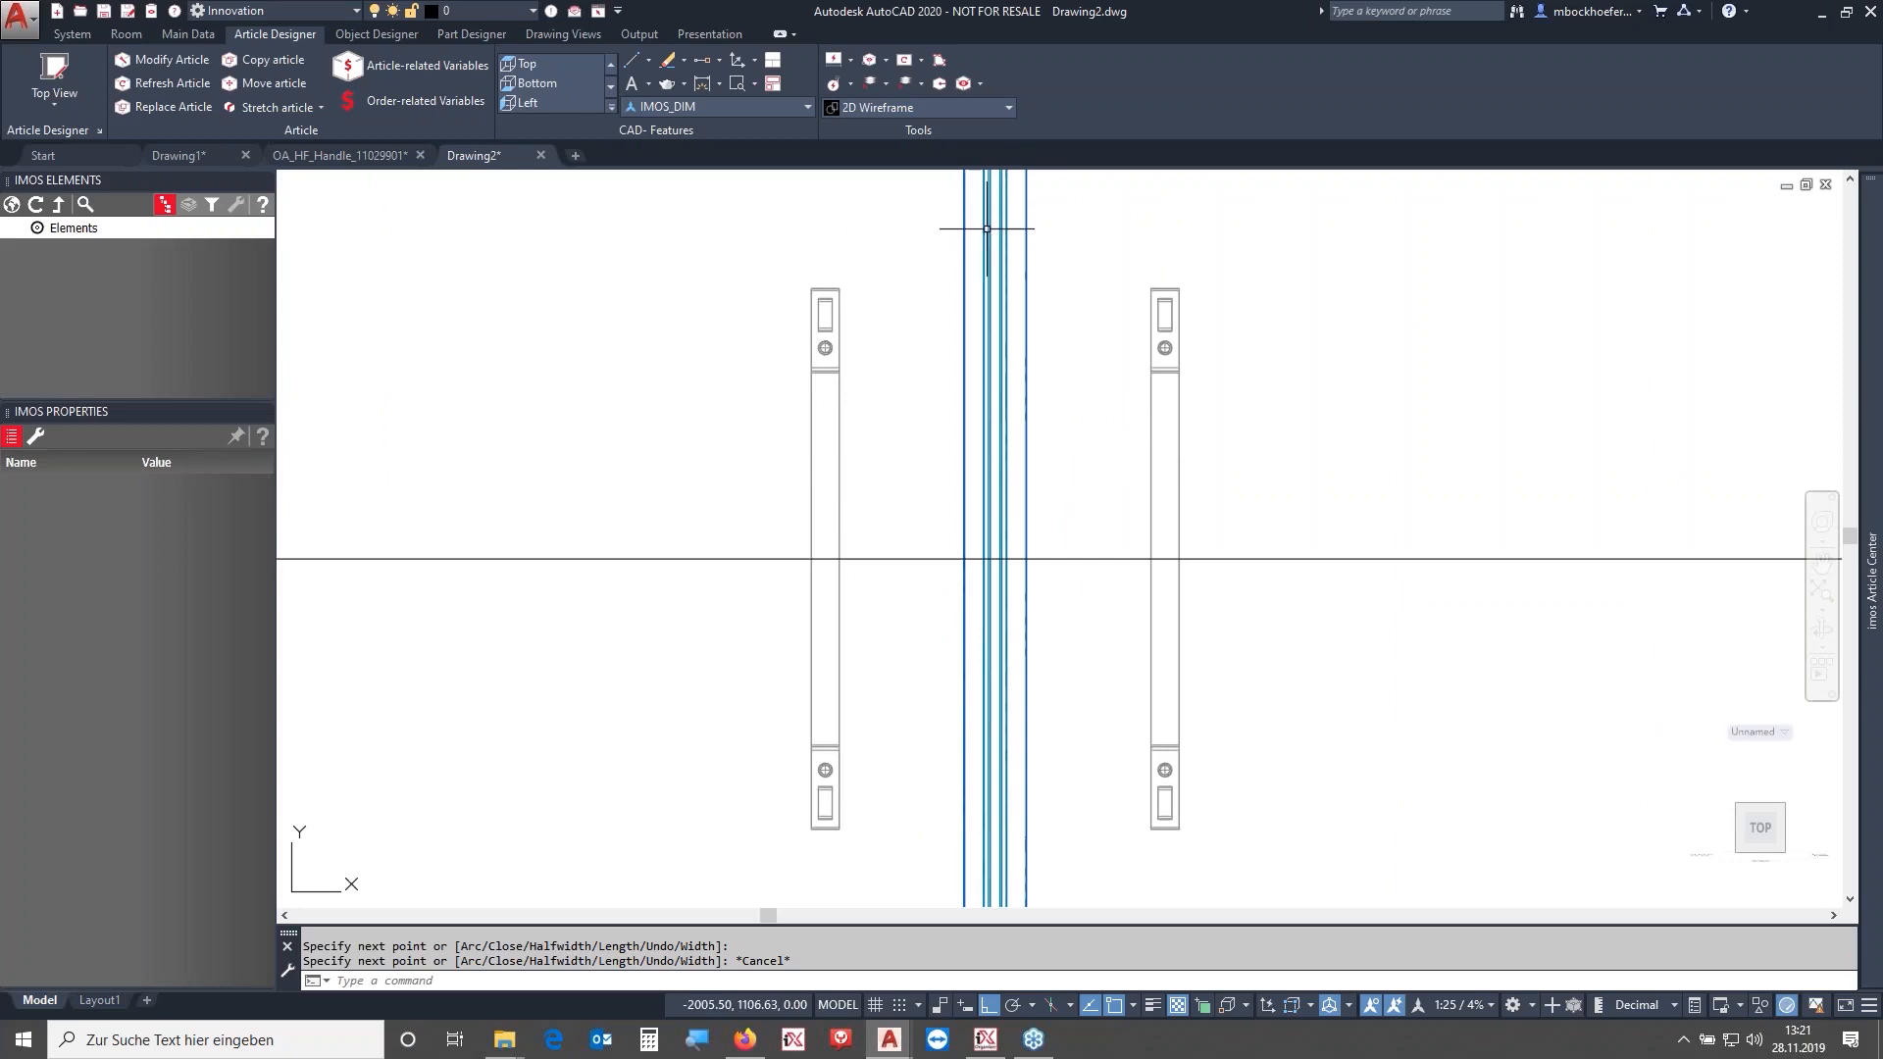
pyautogui.click(1181, 500)
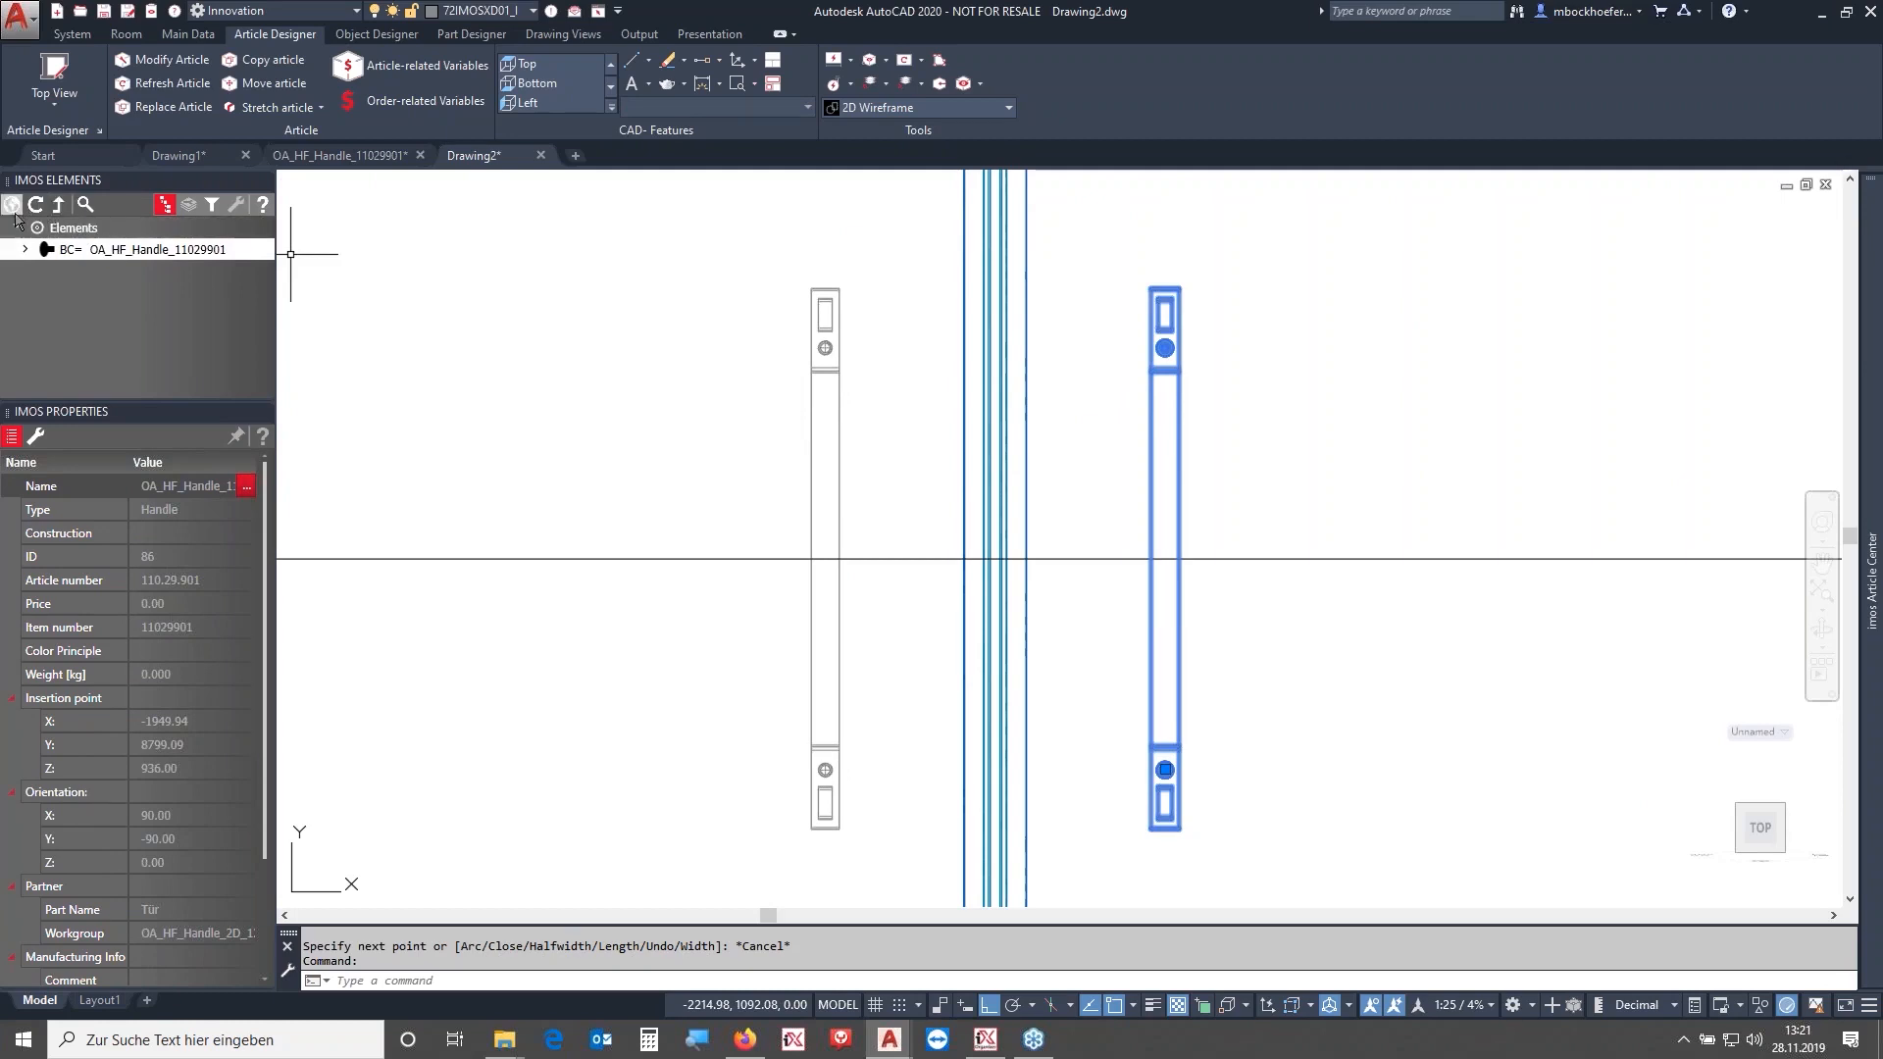
pyautogui.press('Escape')
pyautogui.click(1206, 432)
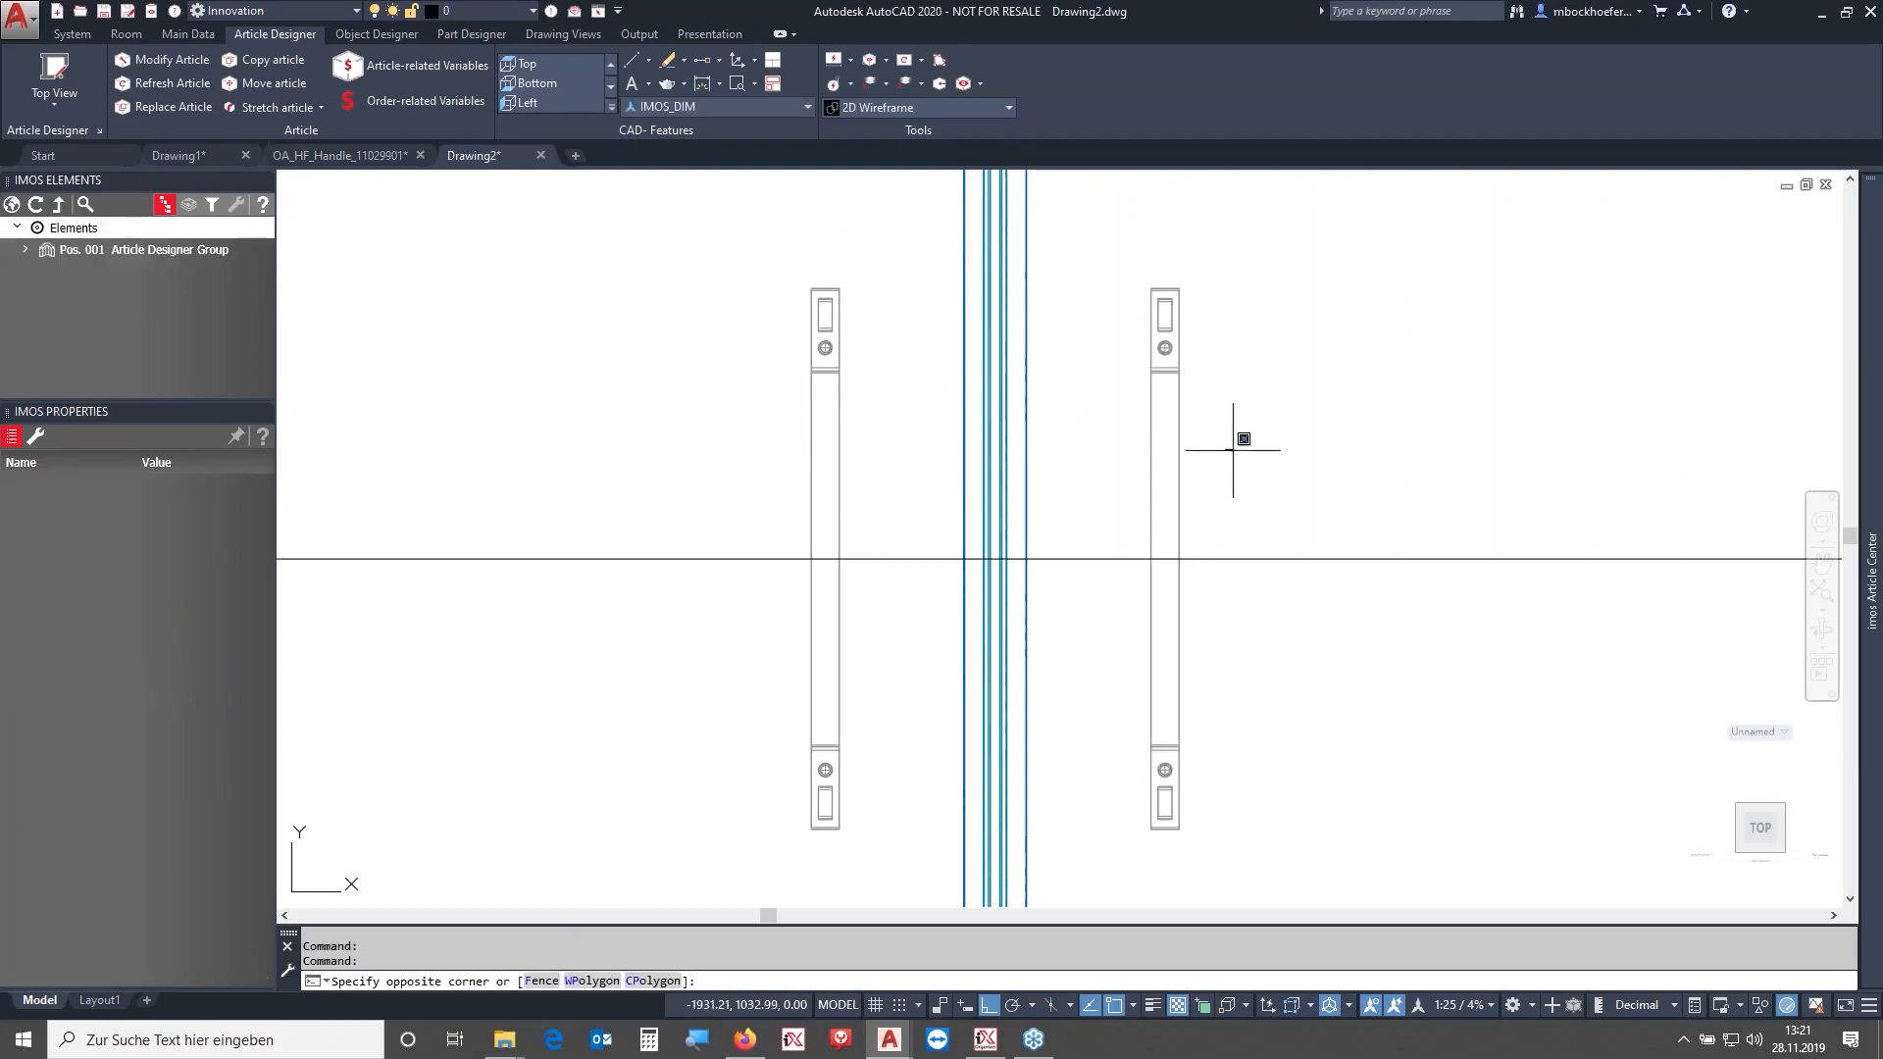
# - Select both door handles and expand their element entries down to the handle connections
pyautogui.moveTo(1278, 412); pyautogui.dragTo(1206, 422, button='middle')
pyautogui.scroll(-2, 1206, 422)
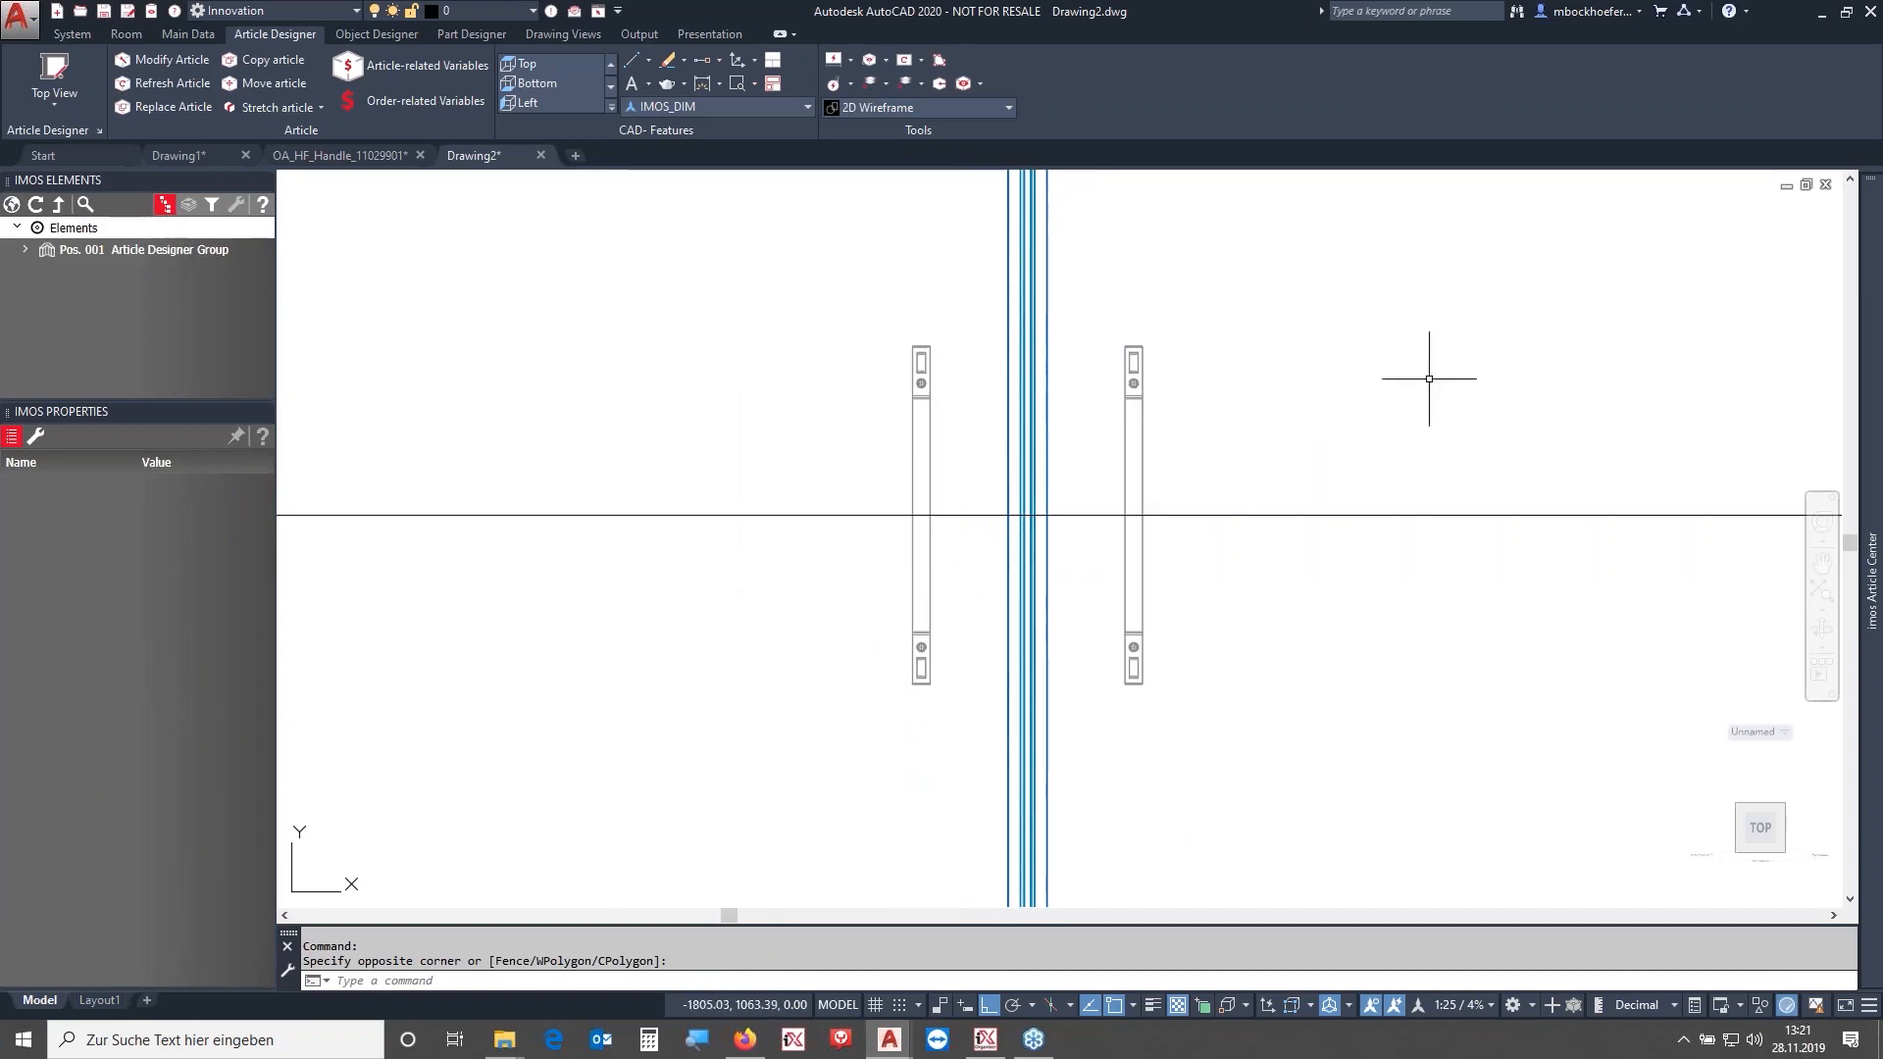
pyautogui.click(932, 434)
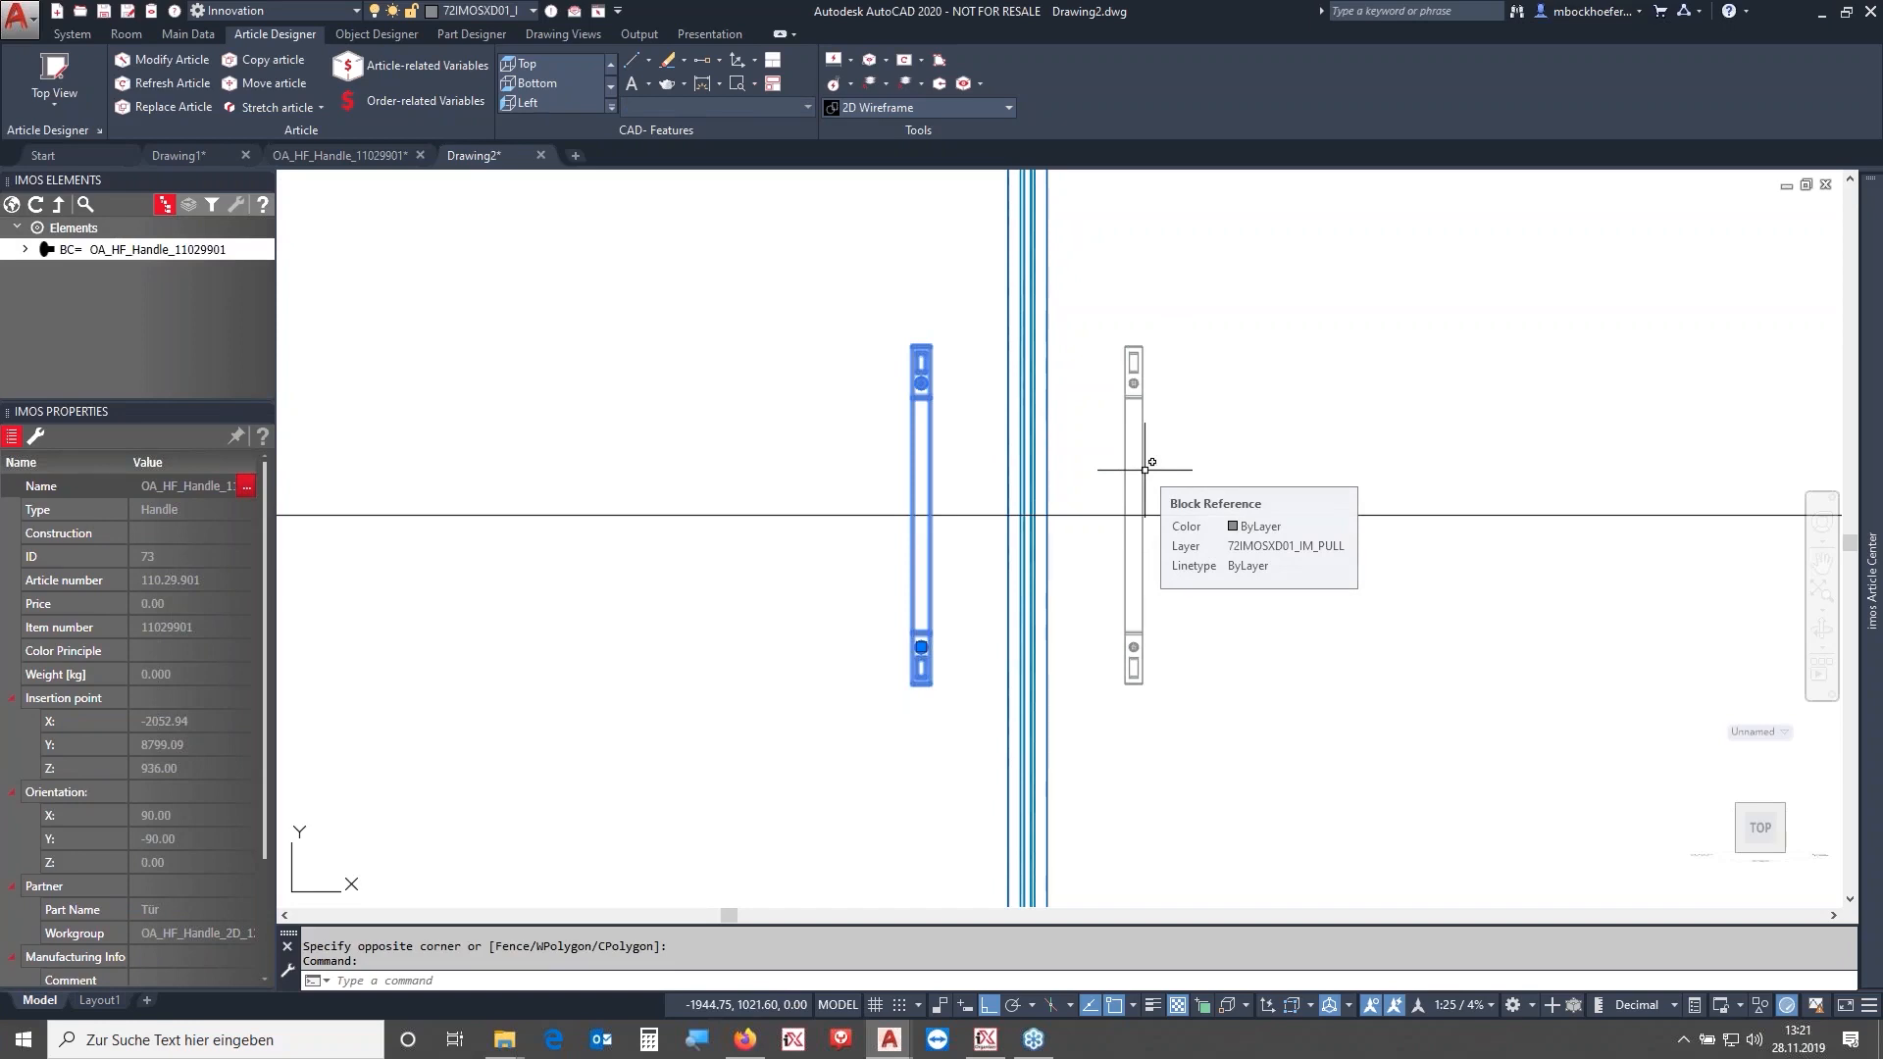
pyautogui.click(1145, 470)
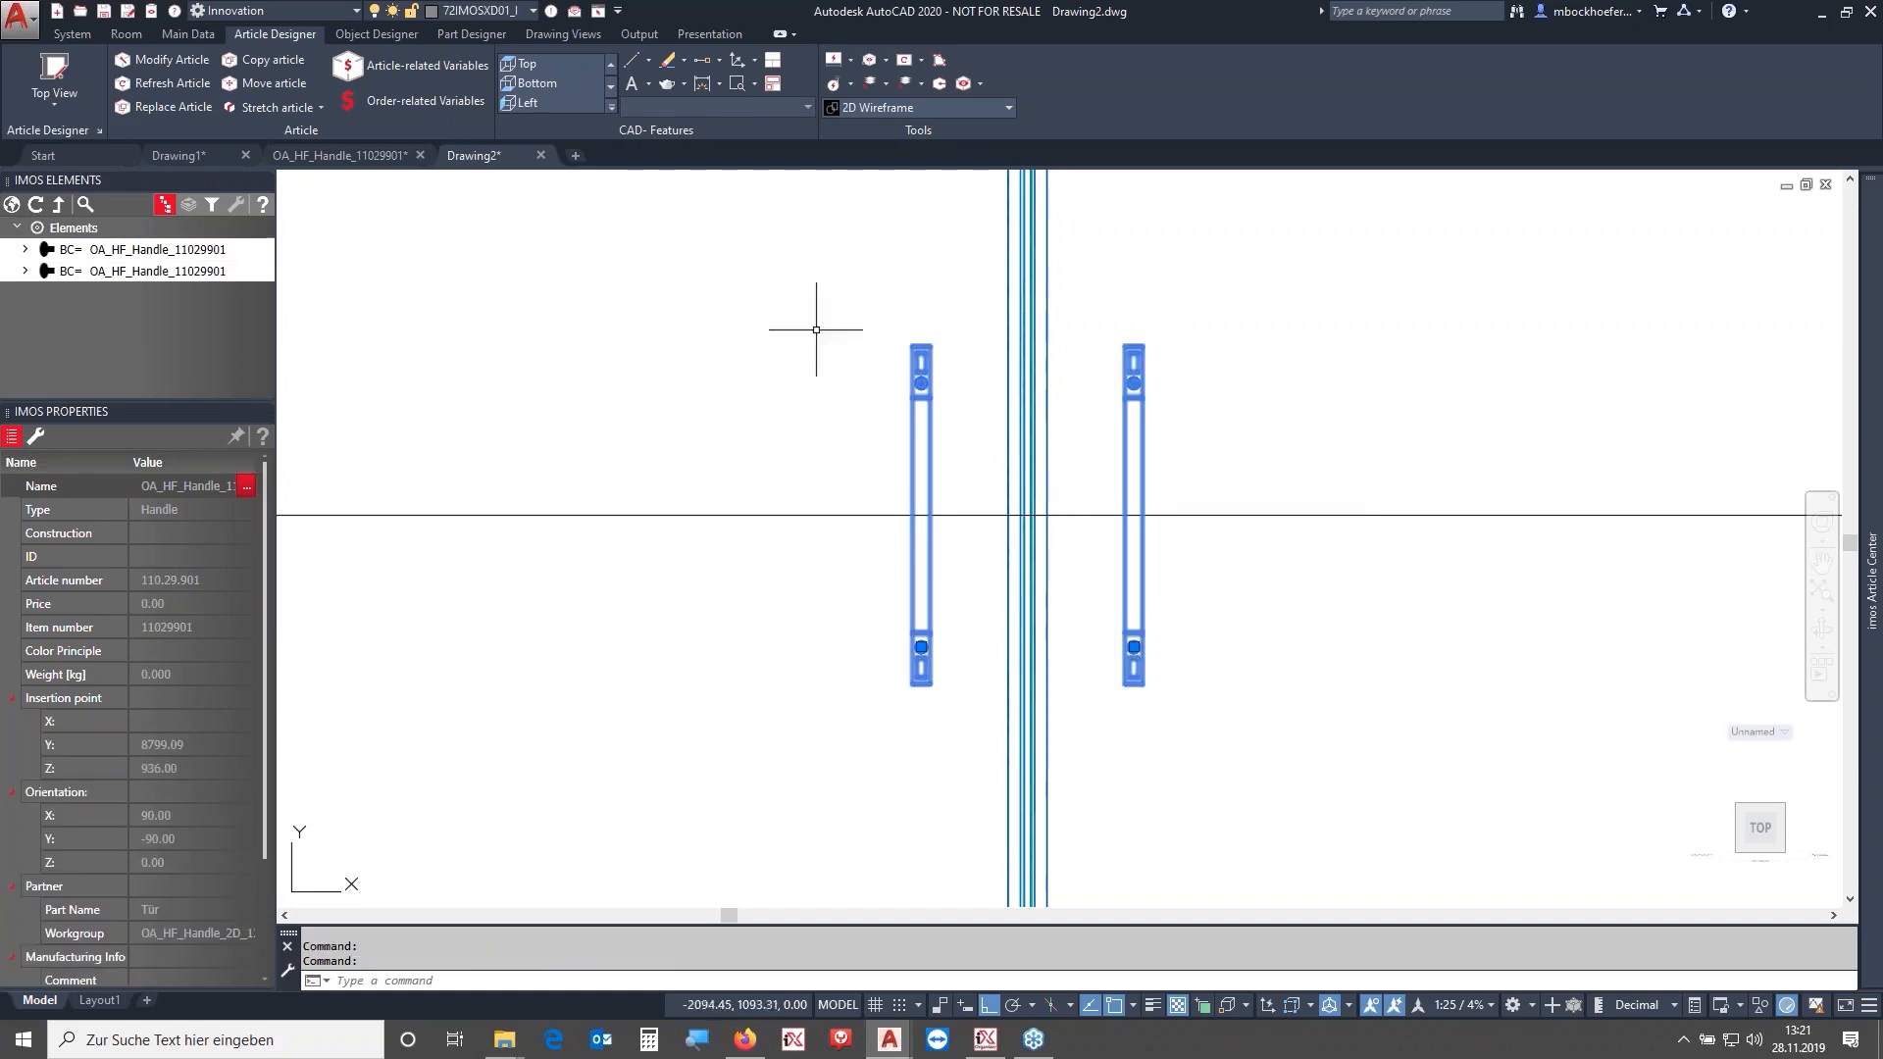
pyautogui.click(25, 249)
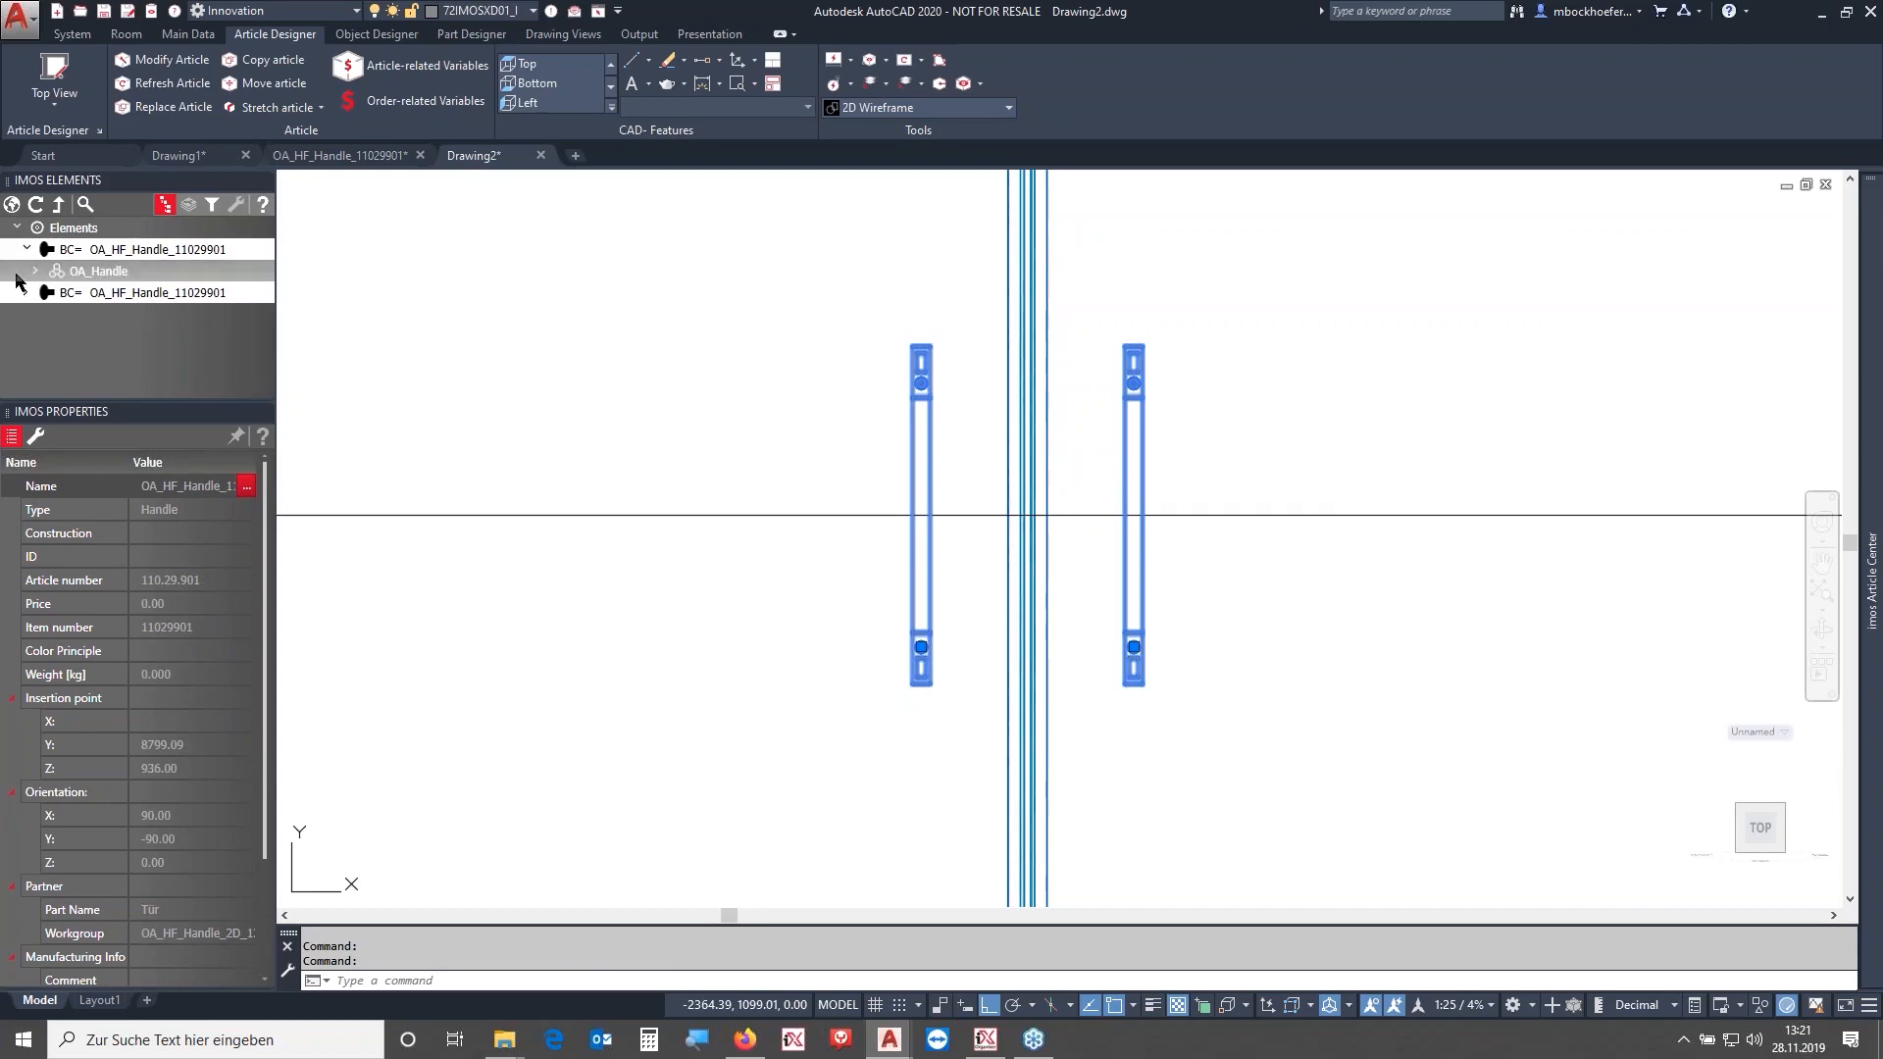
pyautogui.click(27, 314)
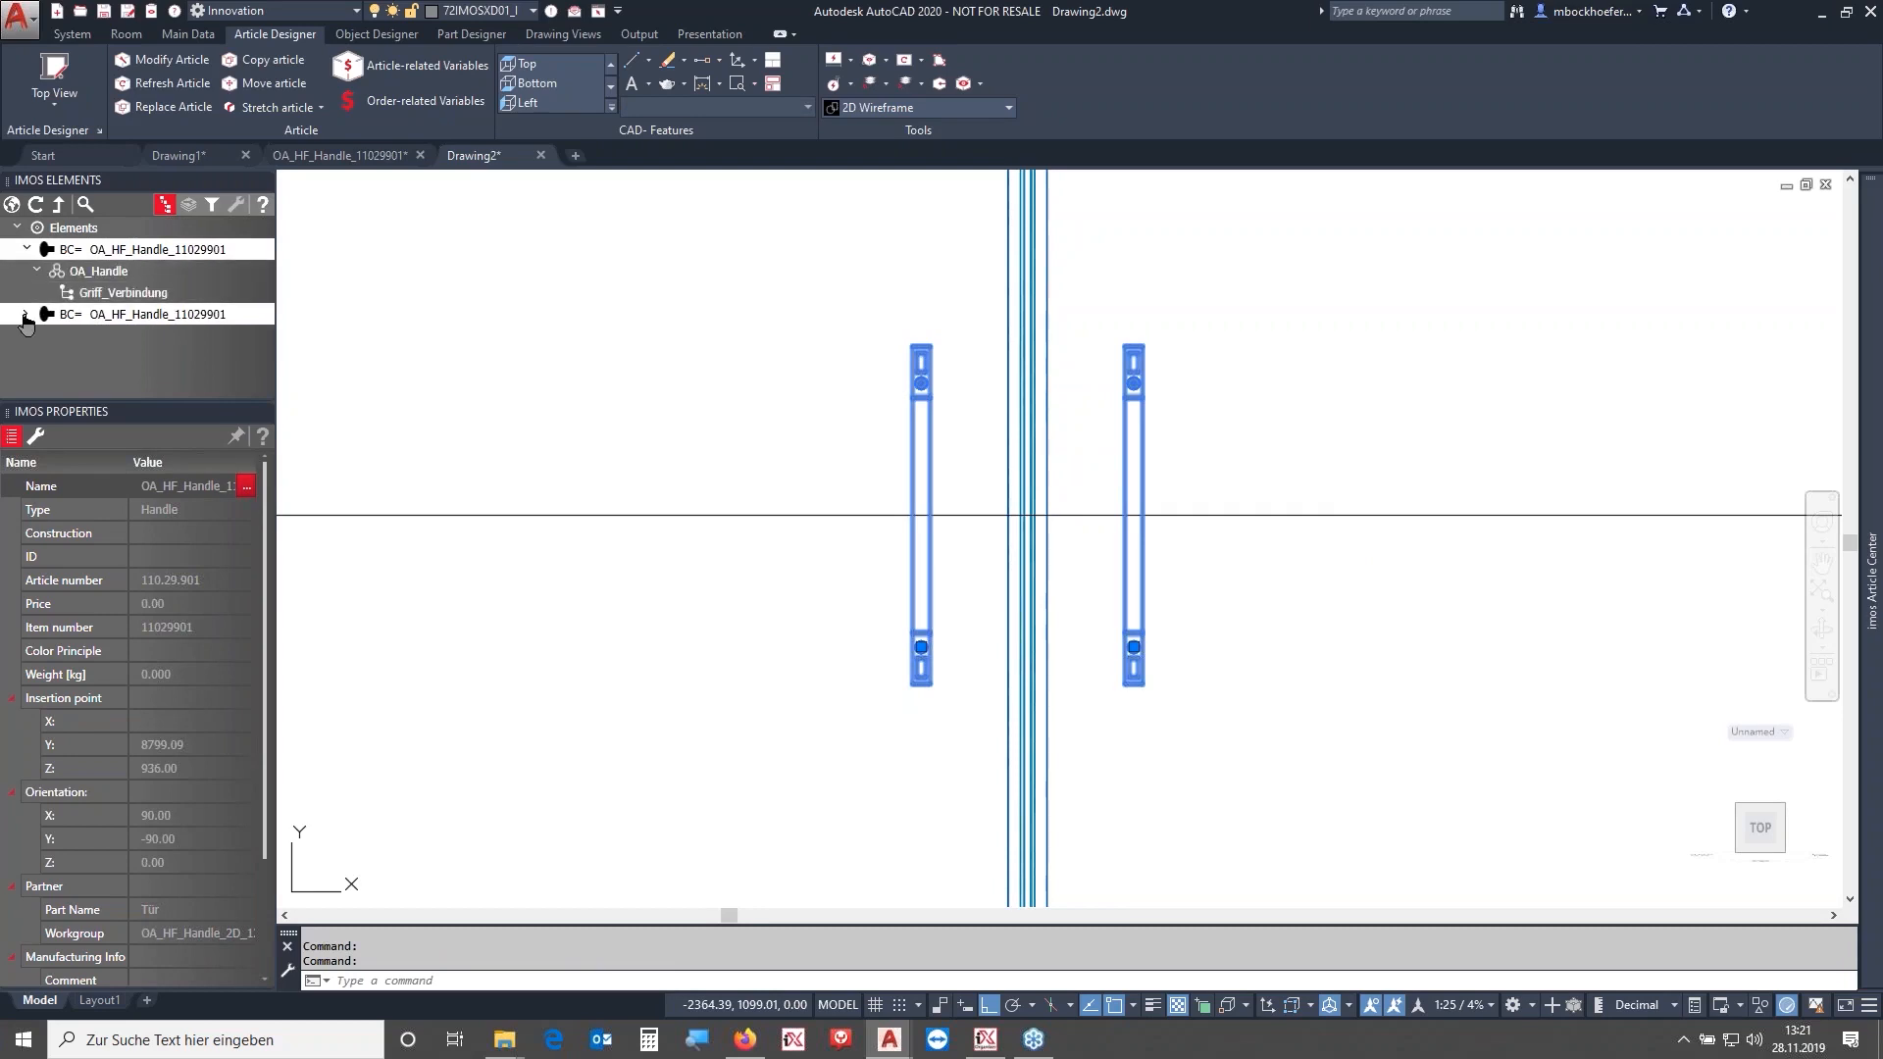
pyautogui.click(90, 359)
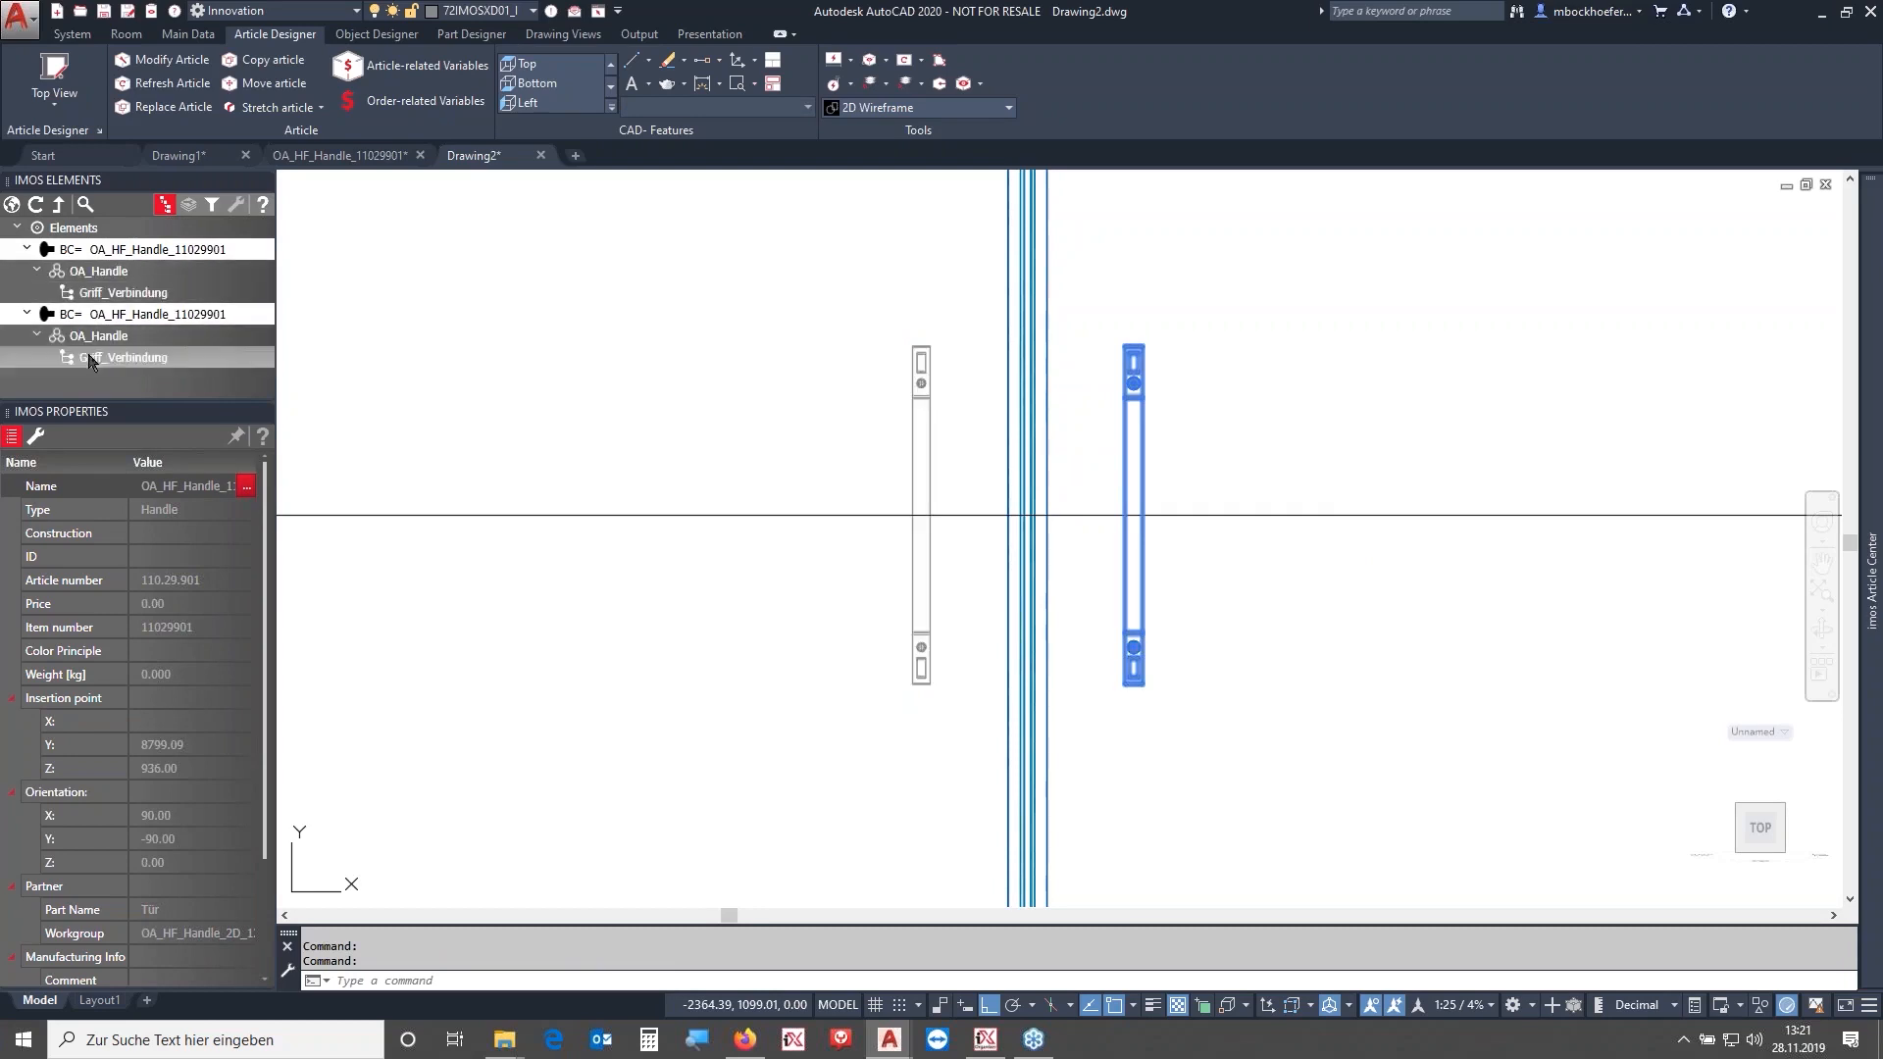
# - Select both Griff_Verbindung connections and set their rotation angle to 90
pyautogui.click(117, 292)
pyautogui.keyDown('ctrl'); pyautogui.click(117, 292); pyautogui.keyUp('ctrl')
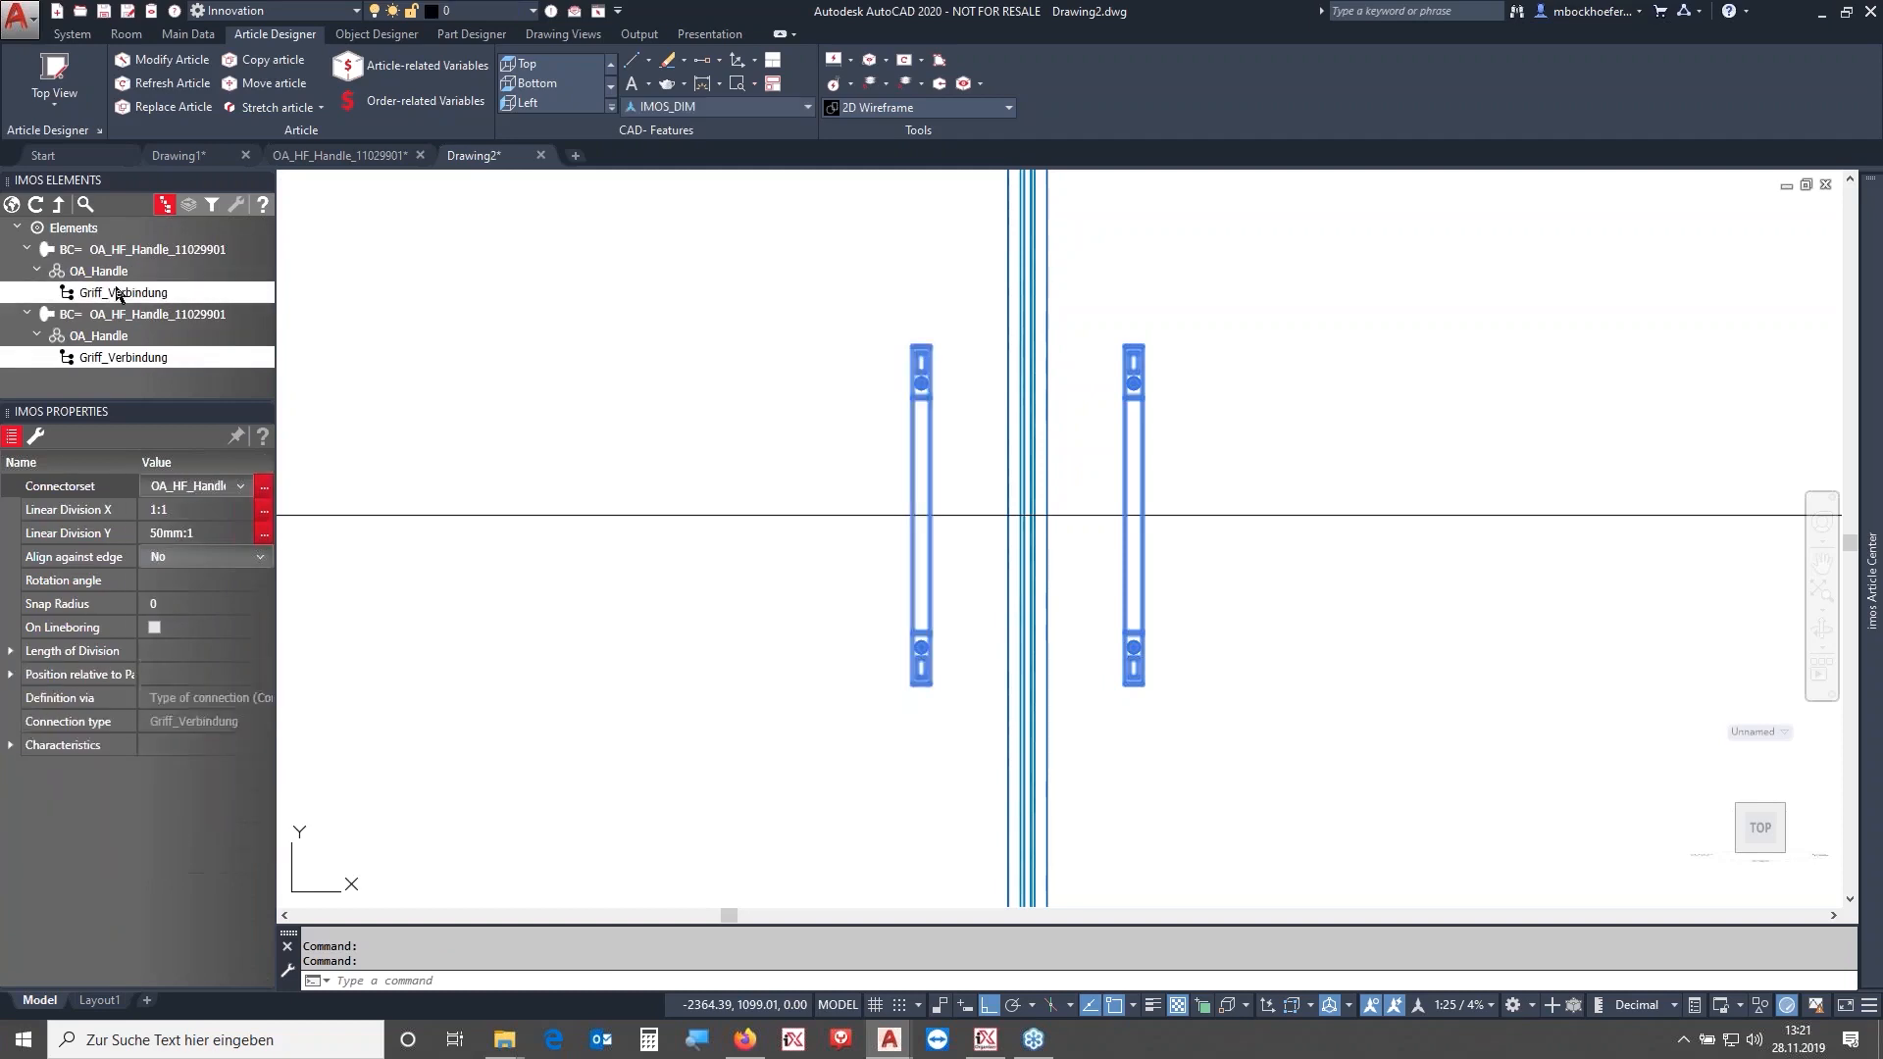
pyautogui.click(119, 582)
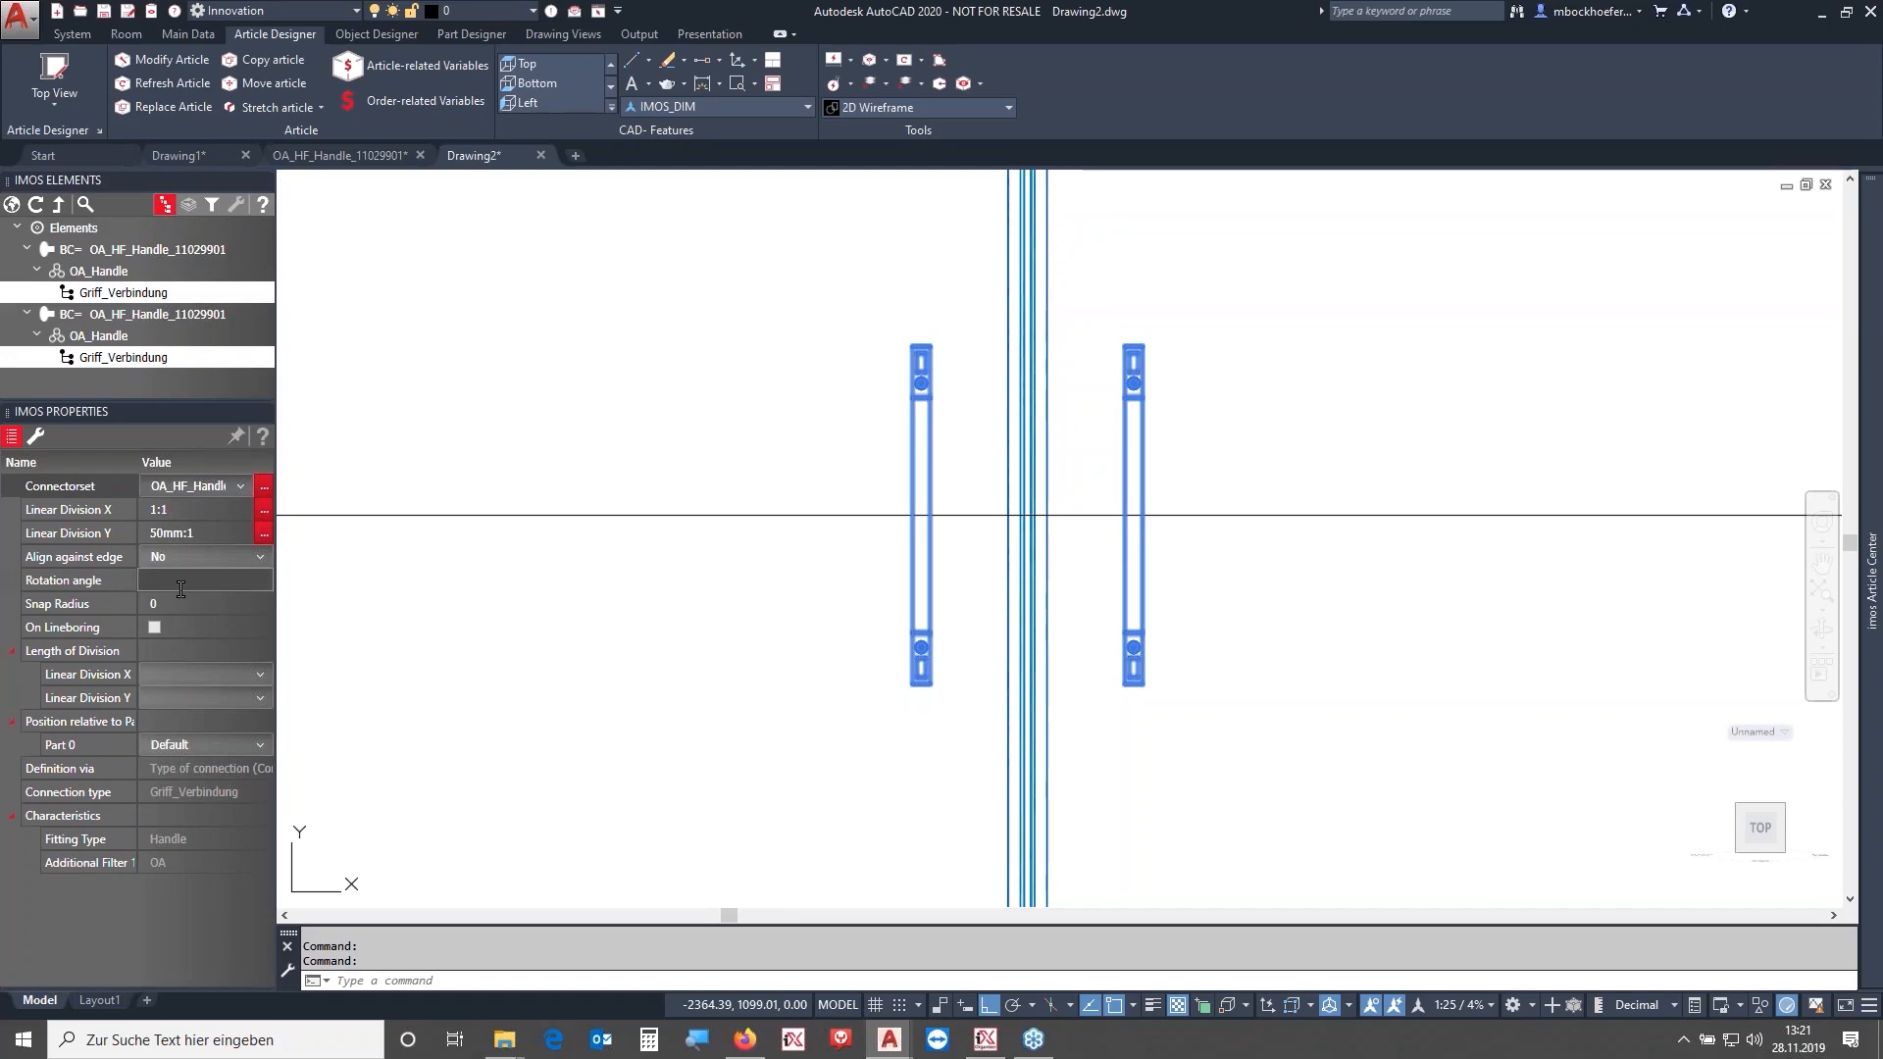
pyautogui.write('90')
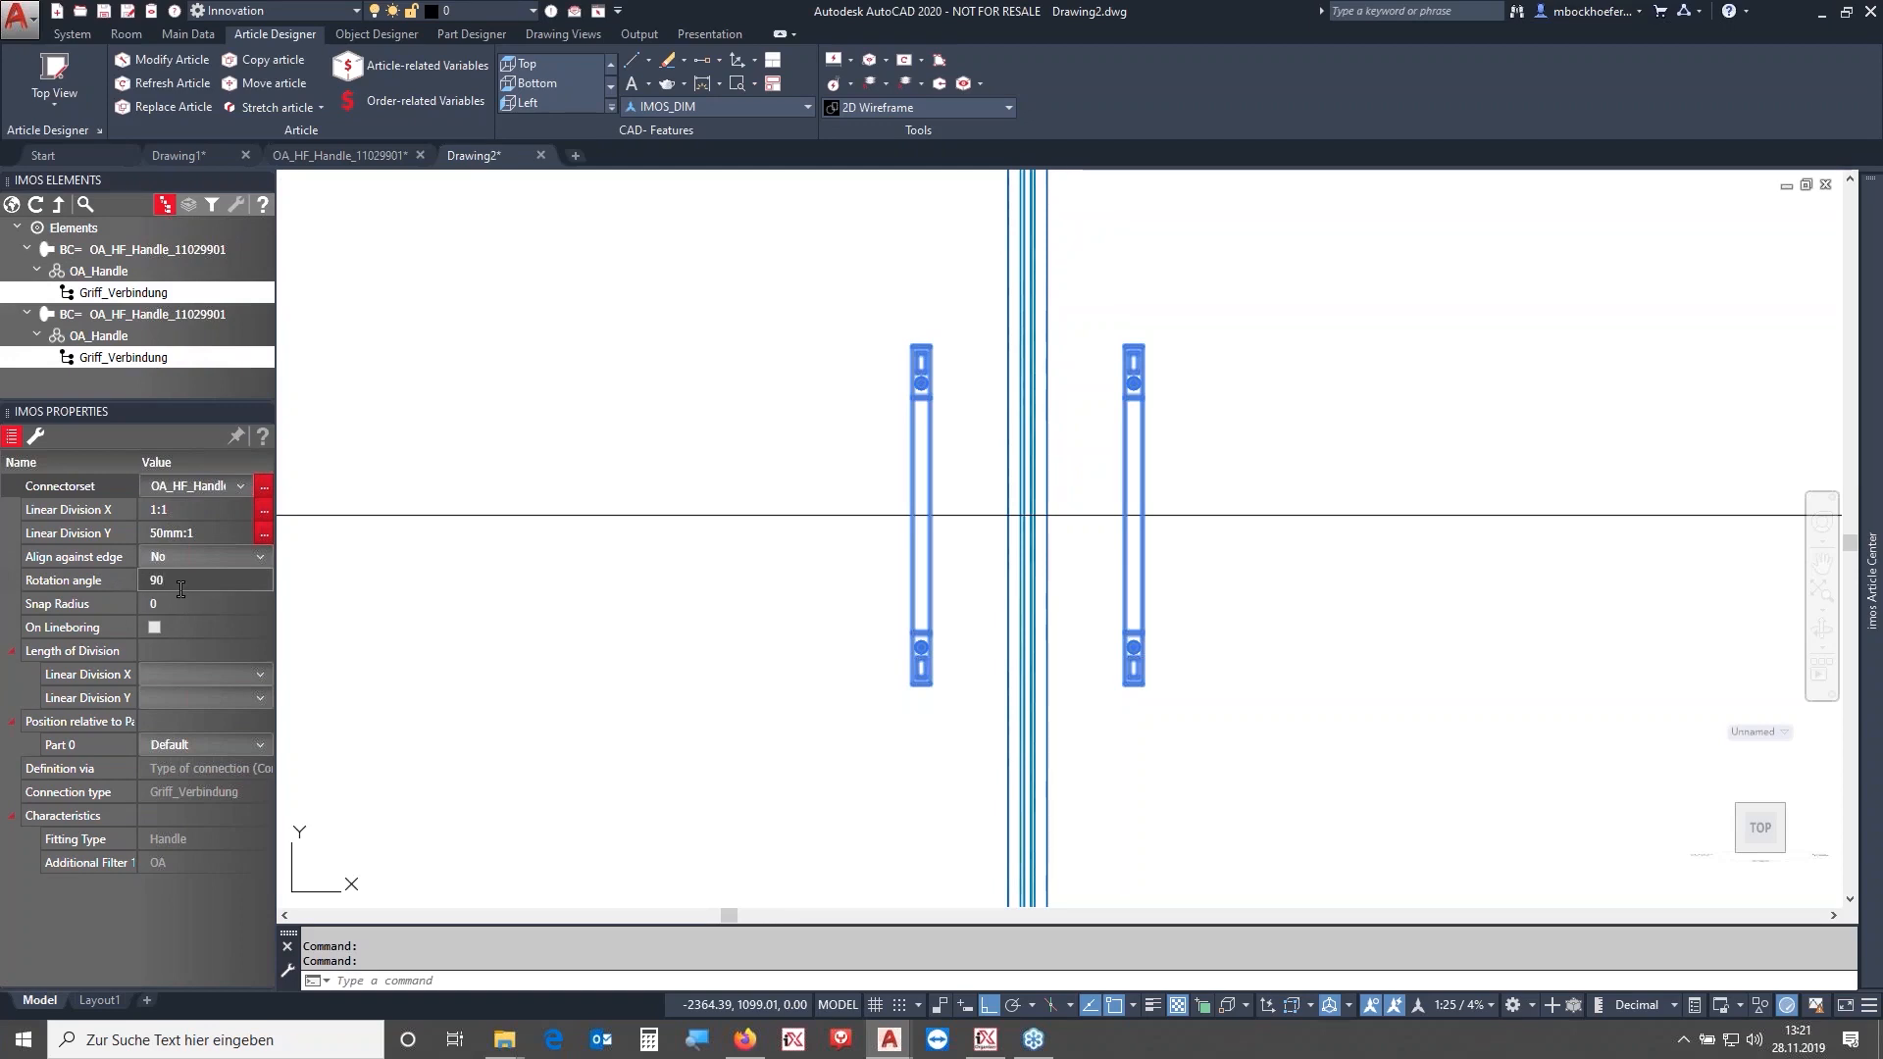
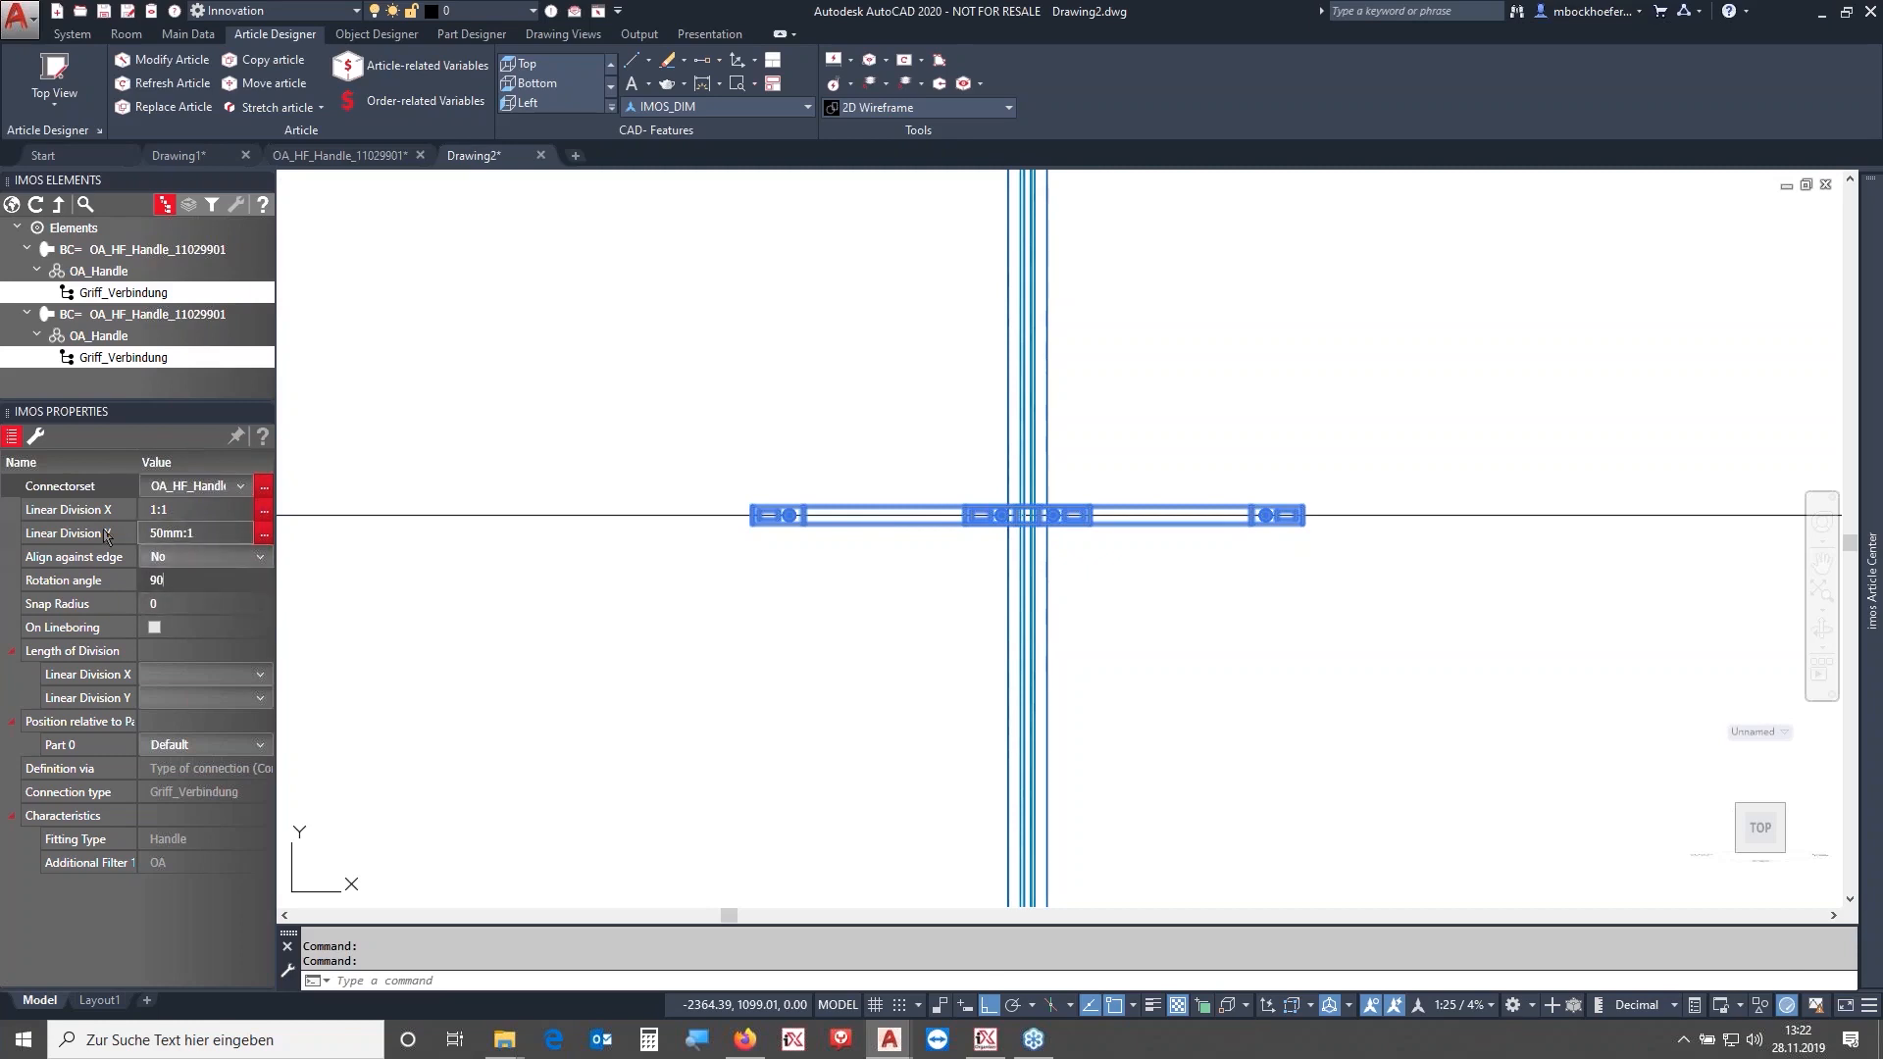
# - Set the rotation angle of both handle connections back to 0
pyautogui.click(128, 580)
pyautogui.write('0')
pyautogui.press('Return')
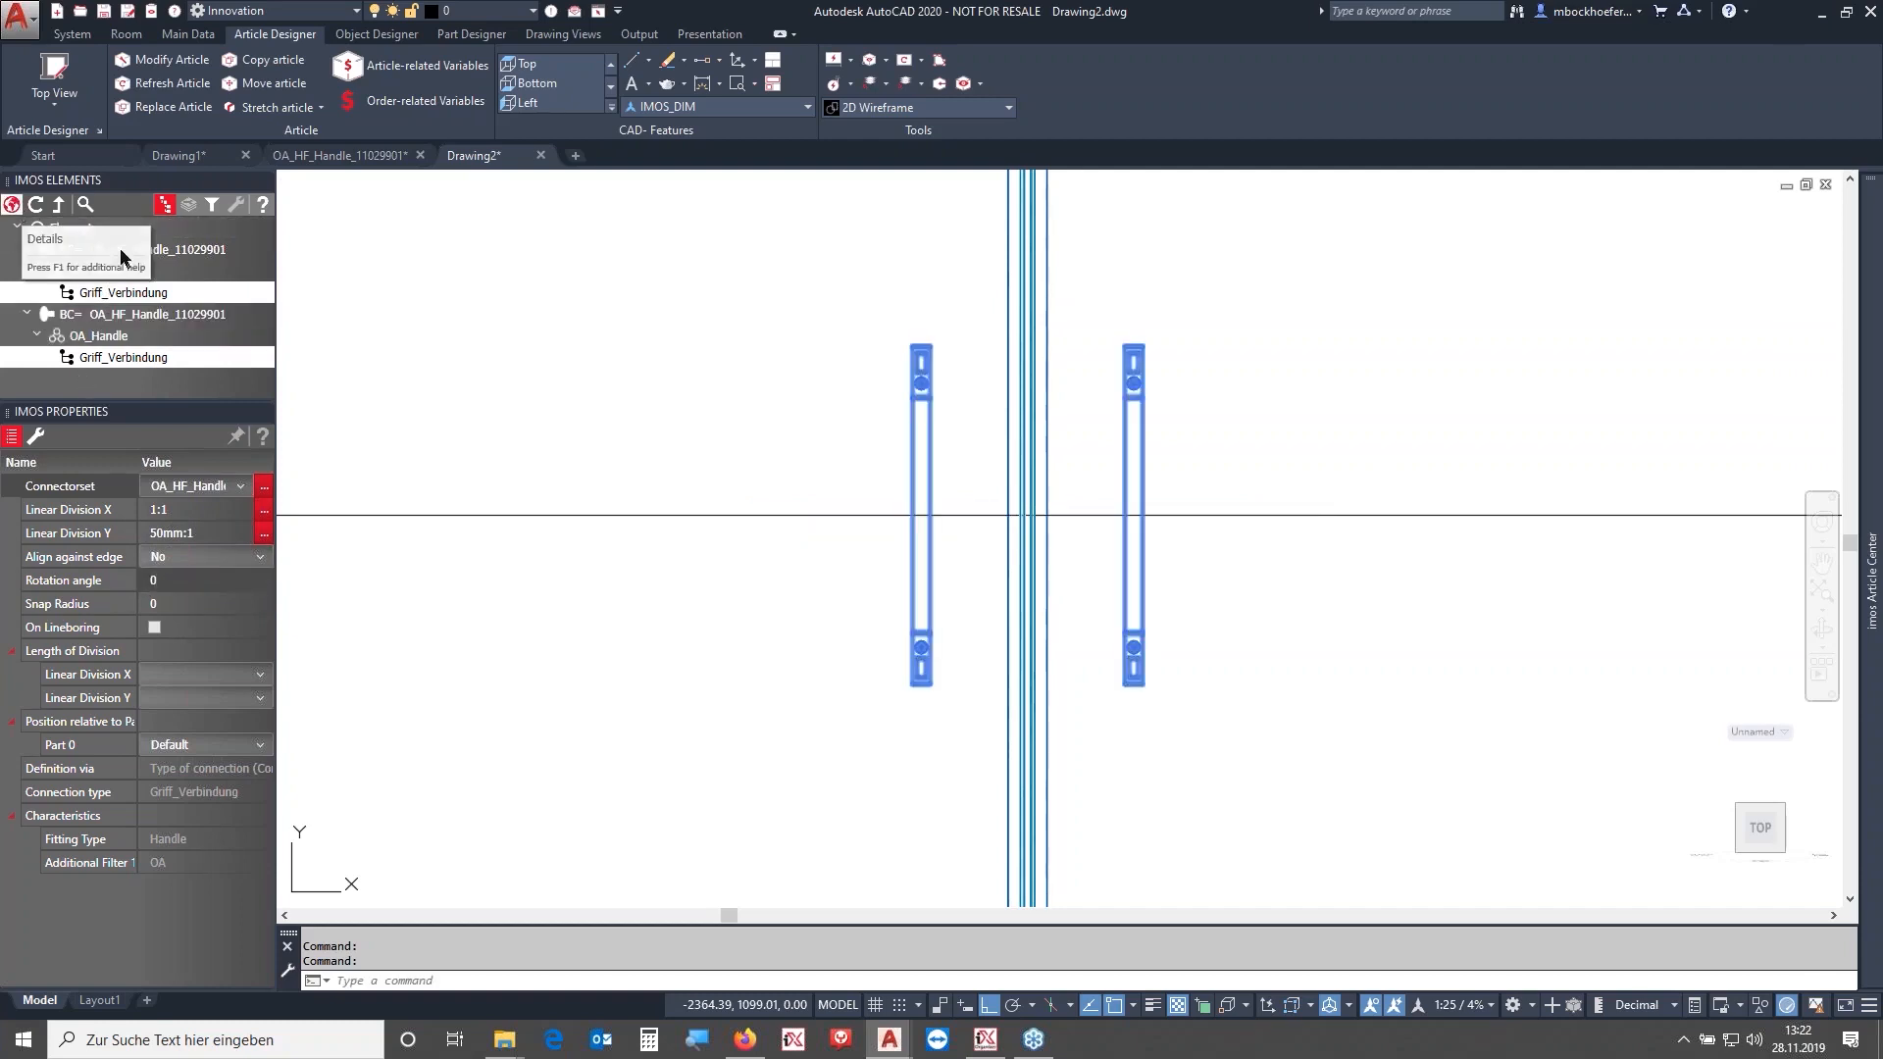
# - Open the modification list, delete the rotation angle modifications, and return to the element tree
pyautogui.click(12, 204)
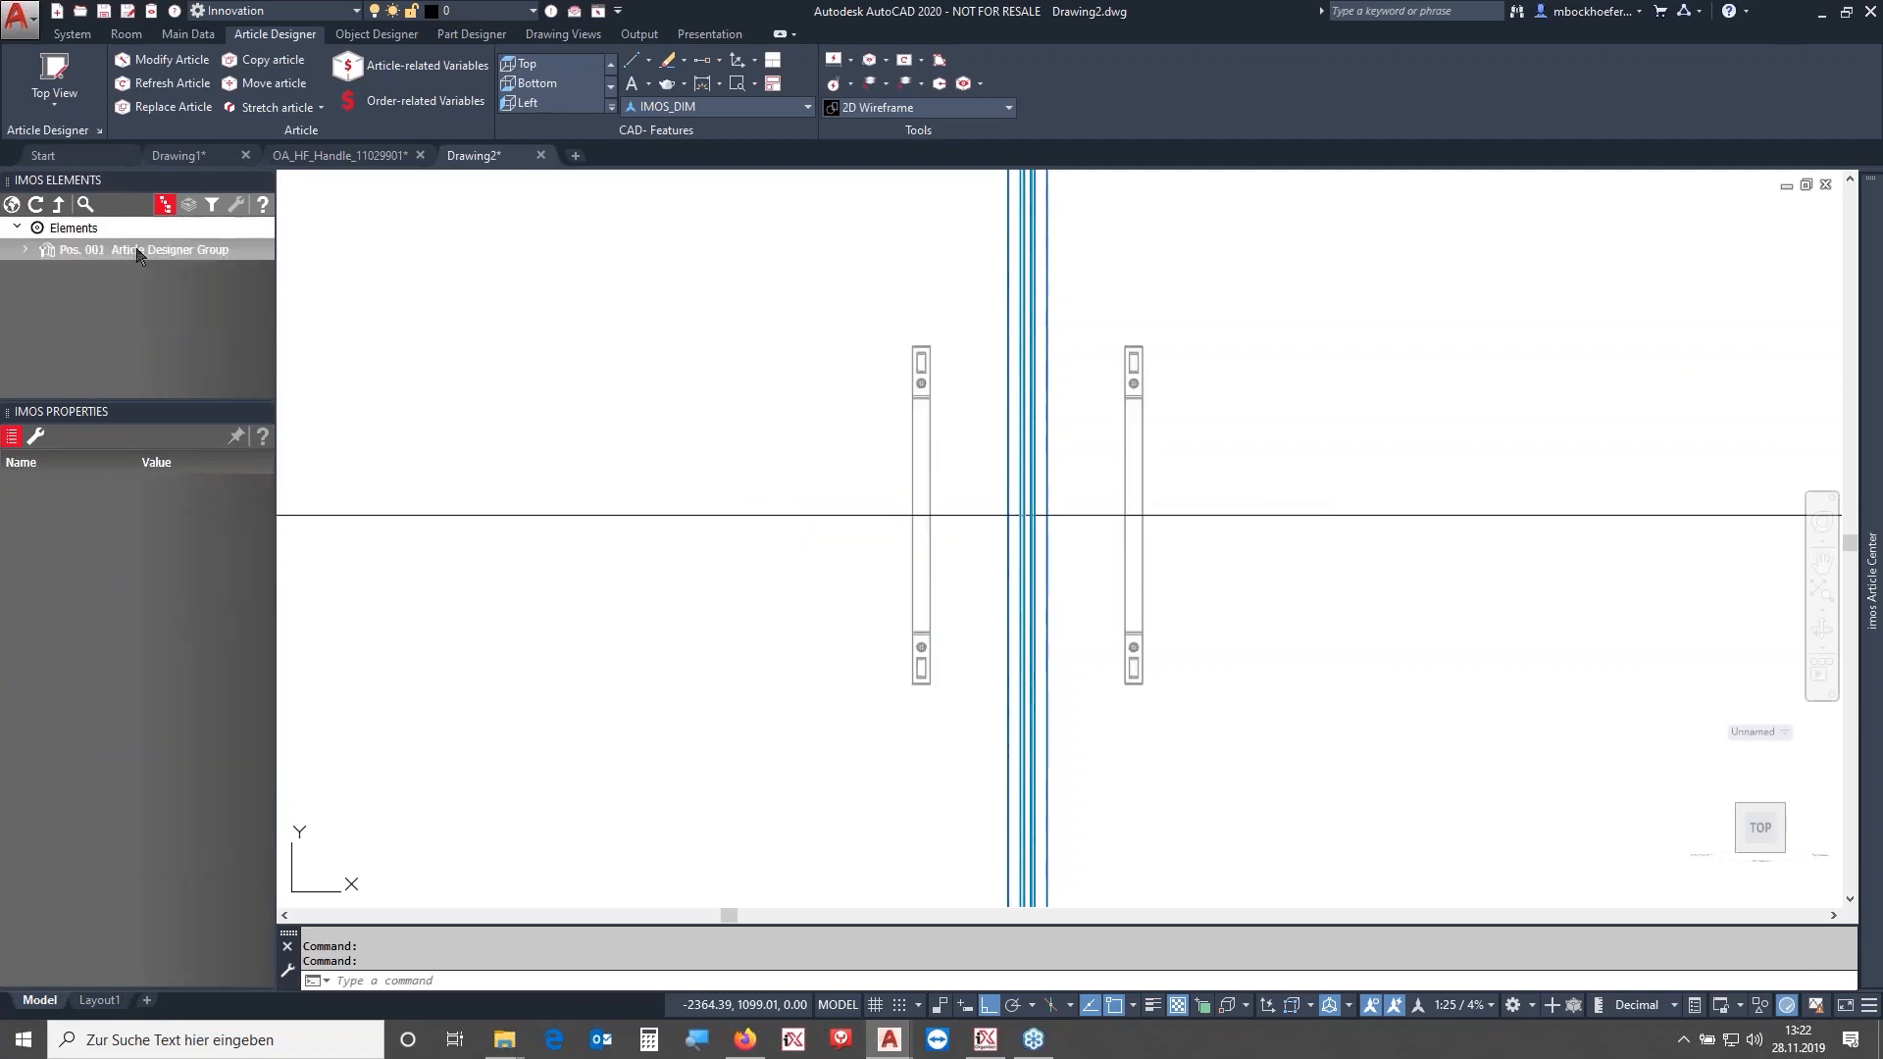
pyautogui.click(189, 204)
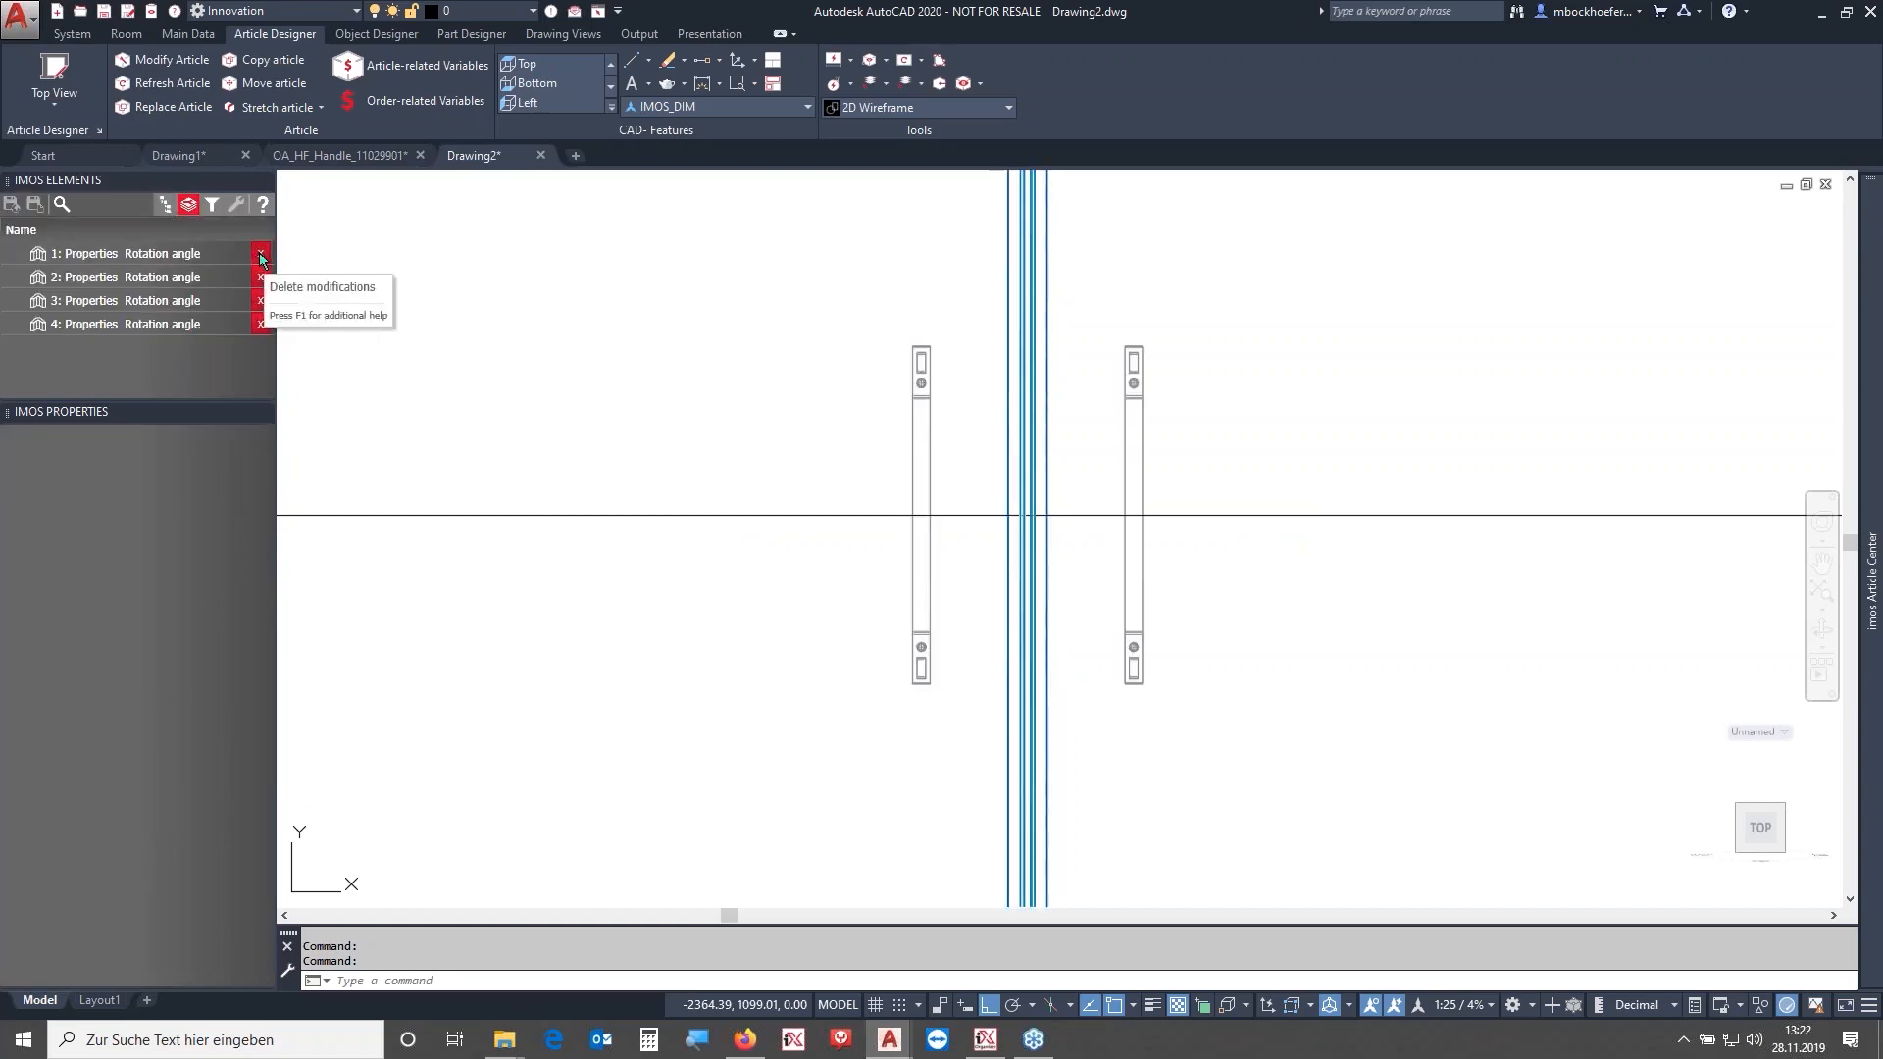
pyautogui.click(260, 254)
pyautogui.click(955, 546)
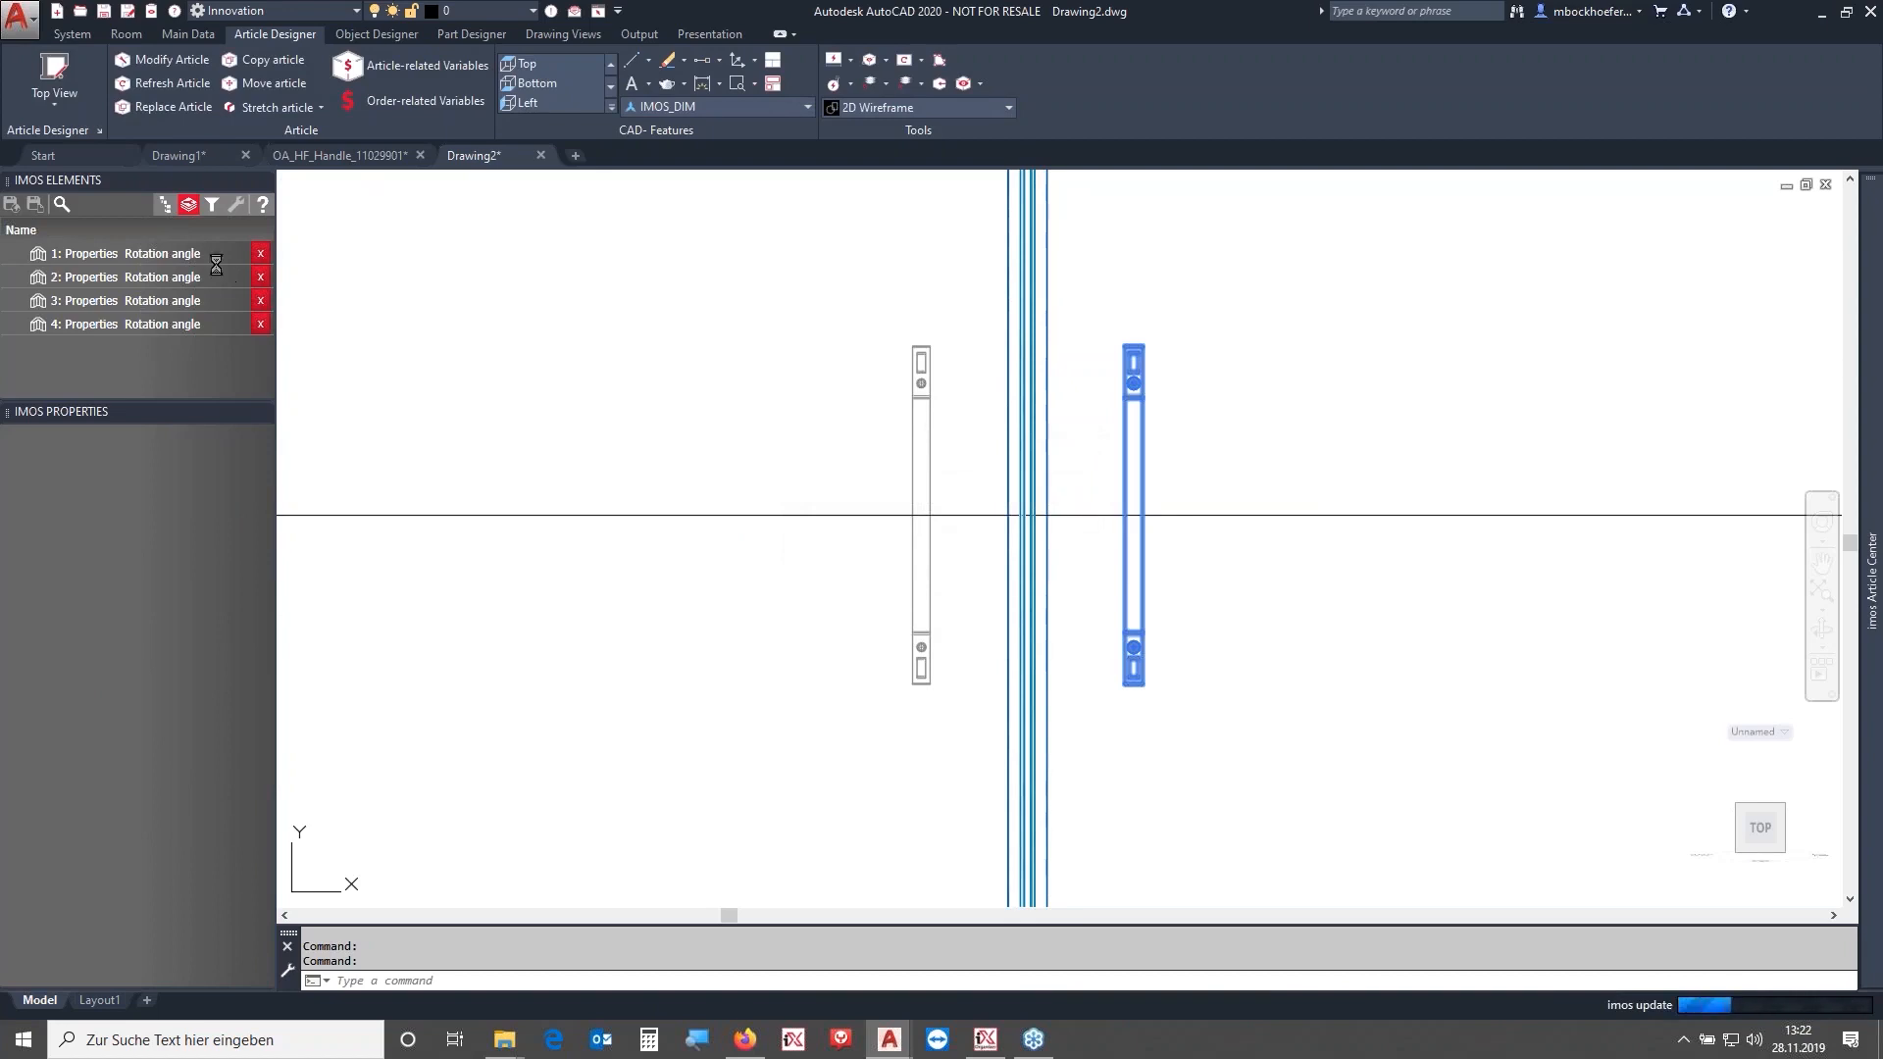
pyautogui.click(164, 204)
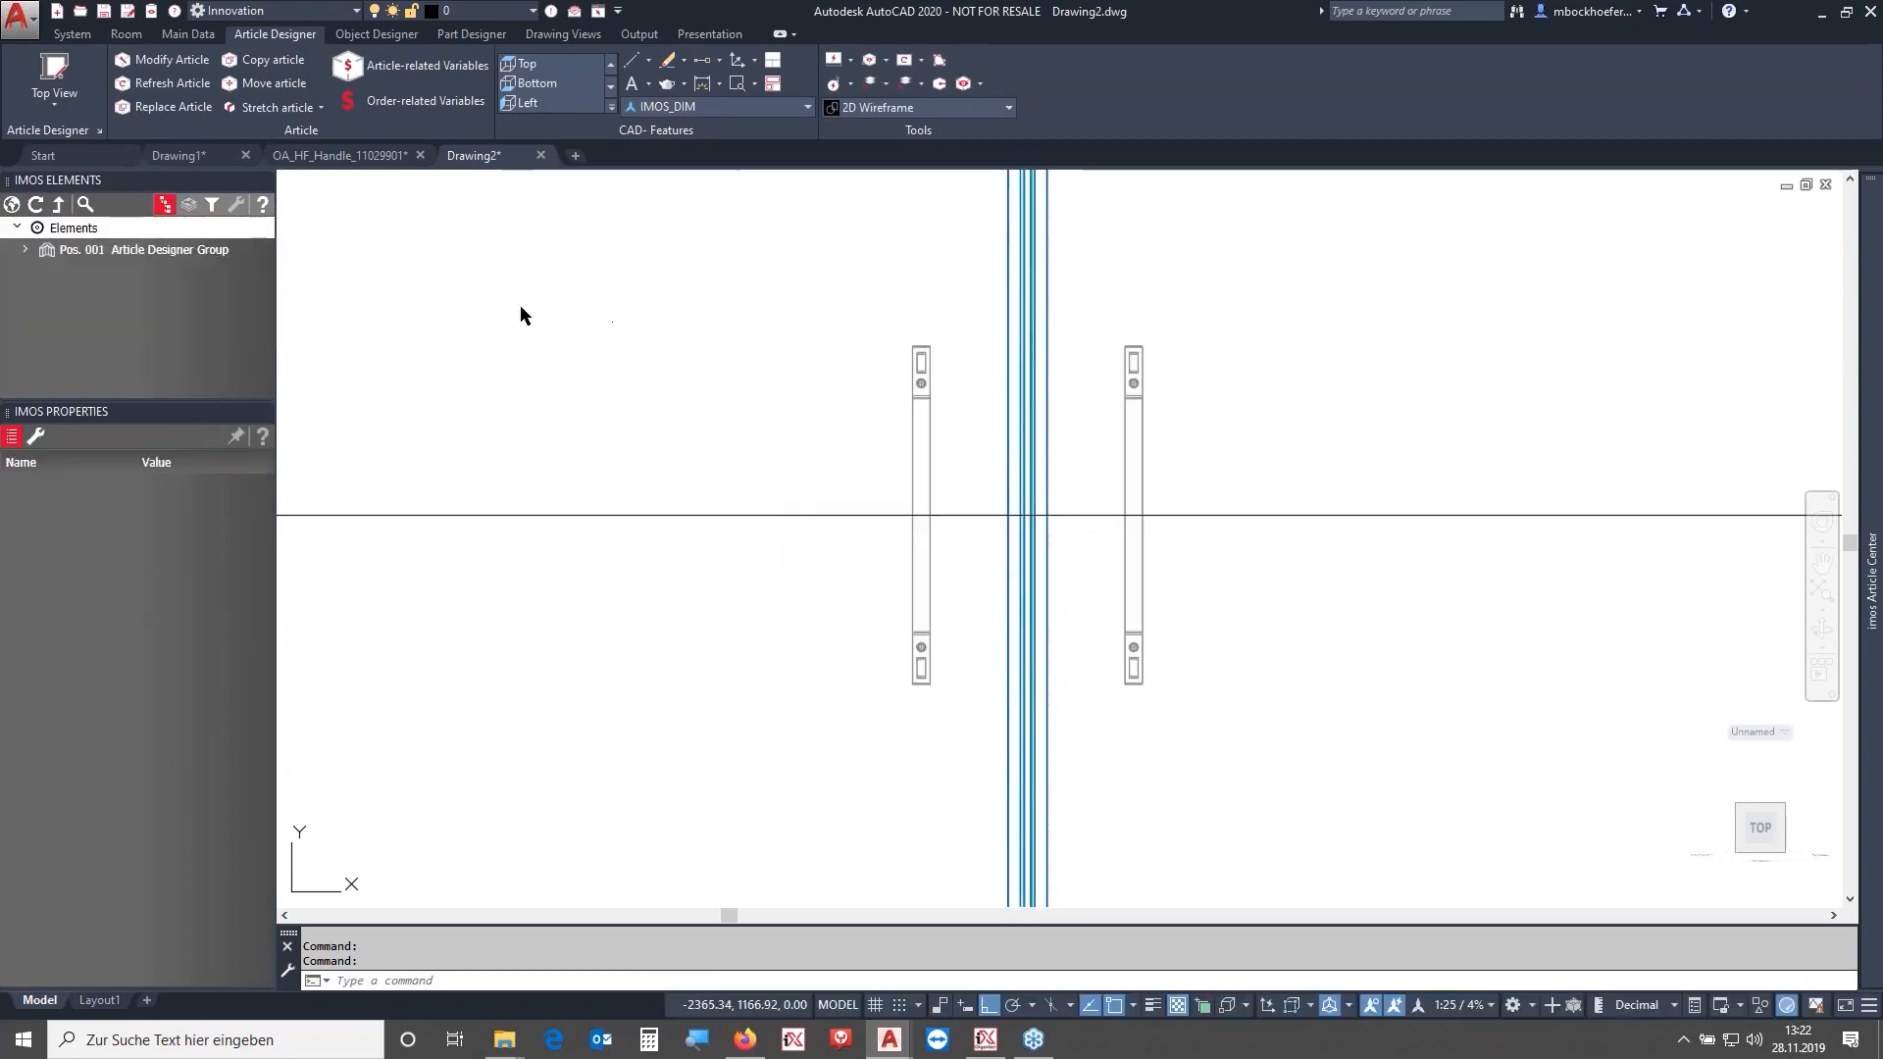
# - In the Element Manager, set the OA_Handle connection situation's reference of 1st linear division to Centric and save
pyautogui.click(188, 34)
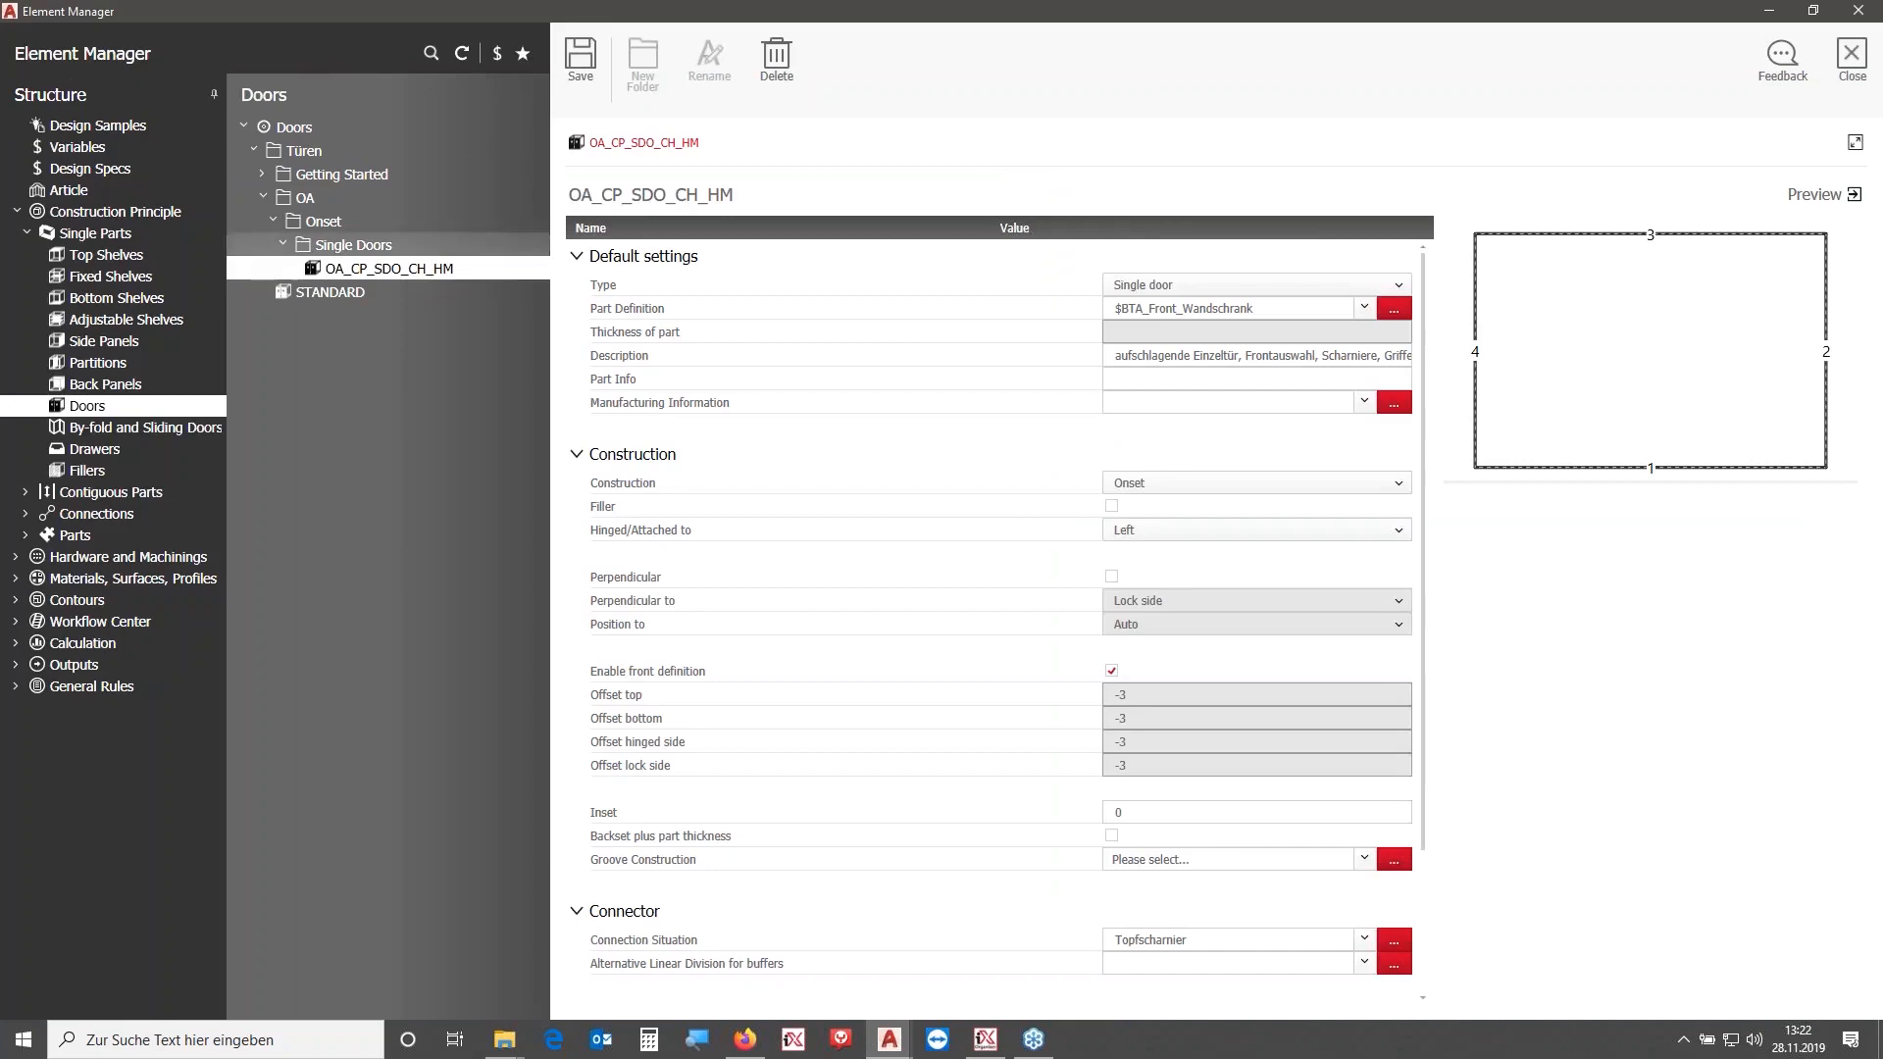
pyautogui.click(27, 515)
pyautogui.click(194, 542)
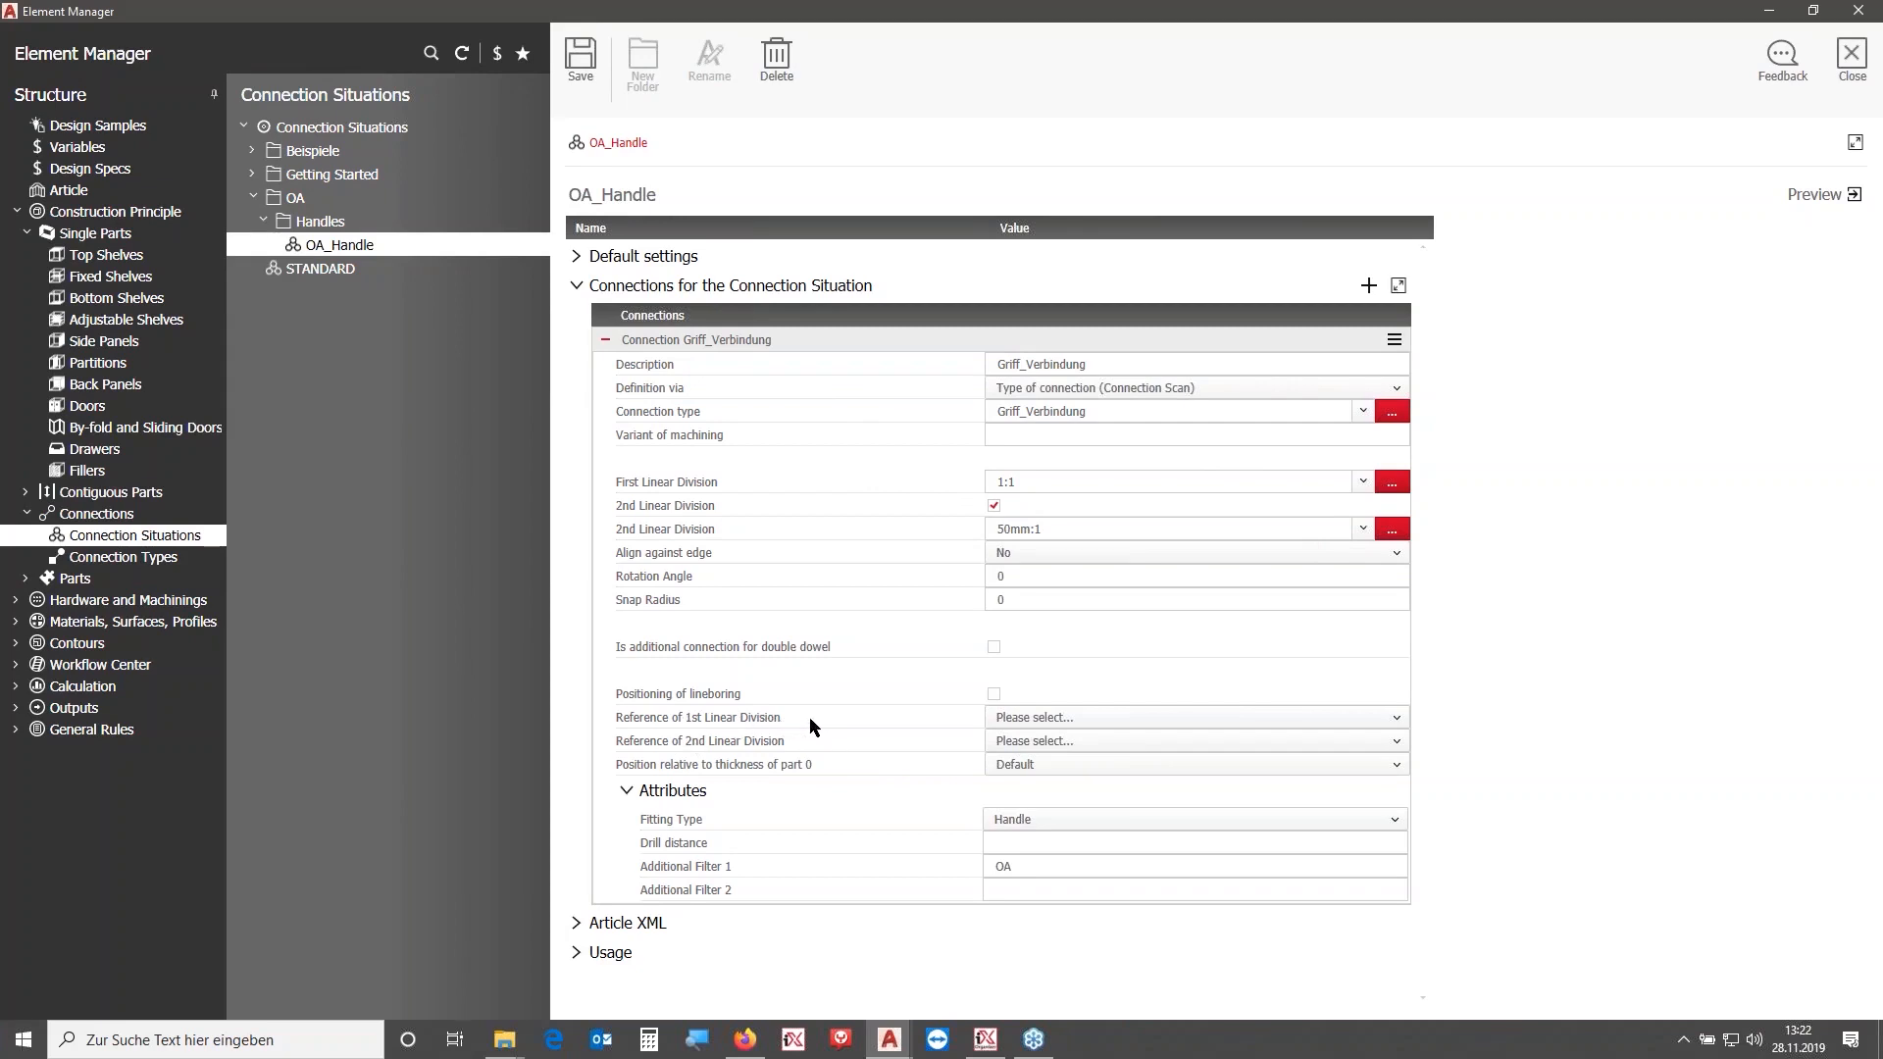
pyautogui.click(1383, 724)
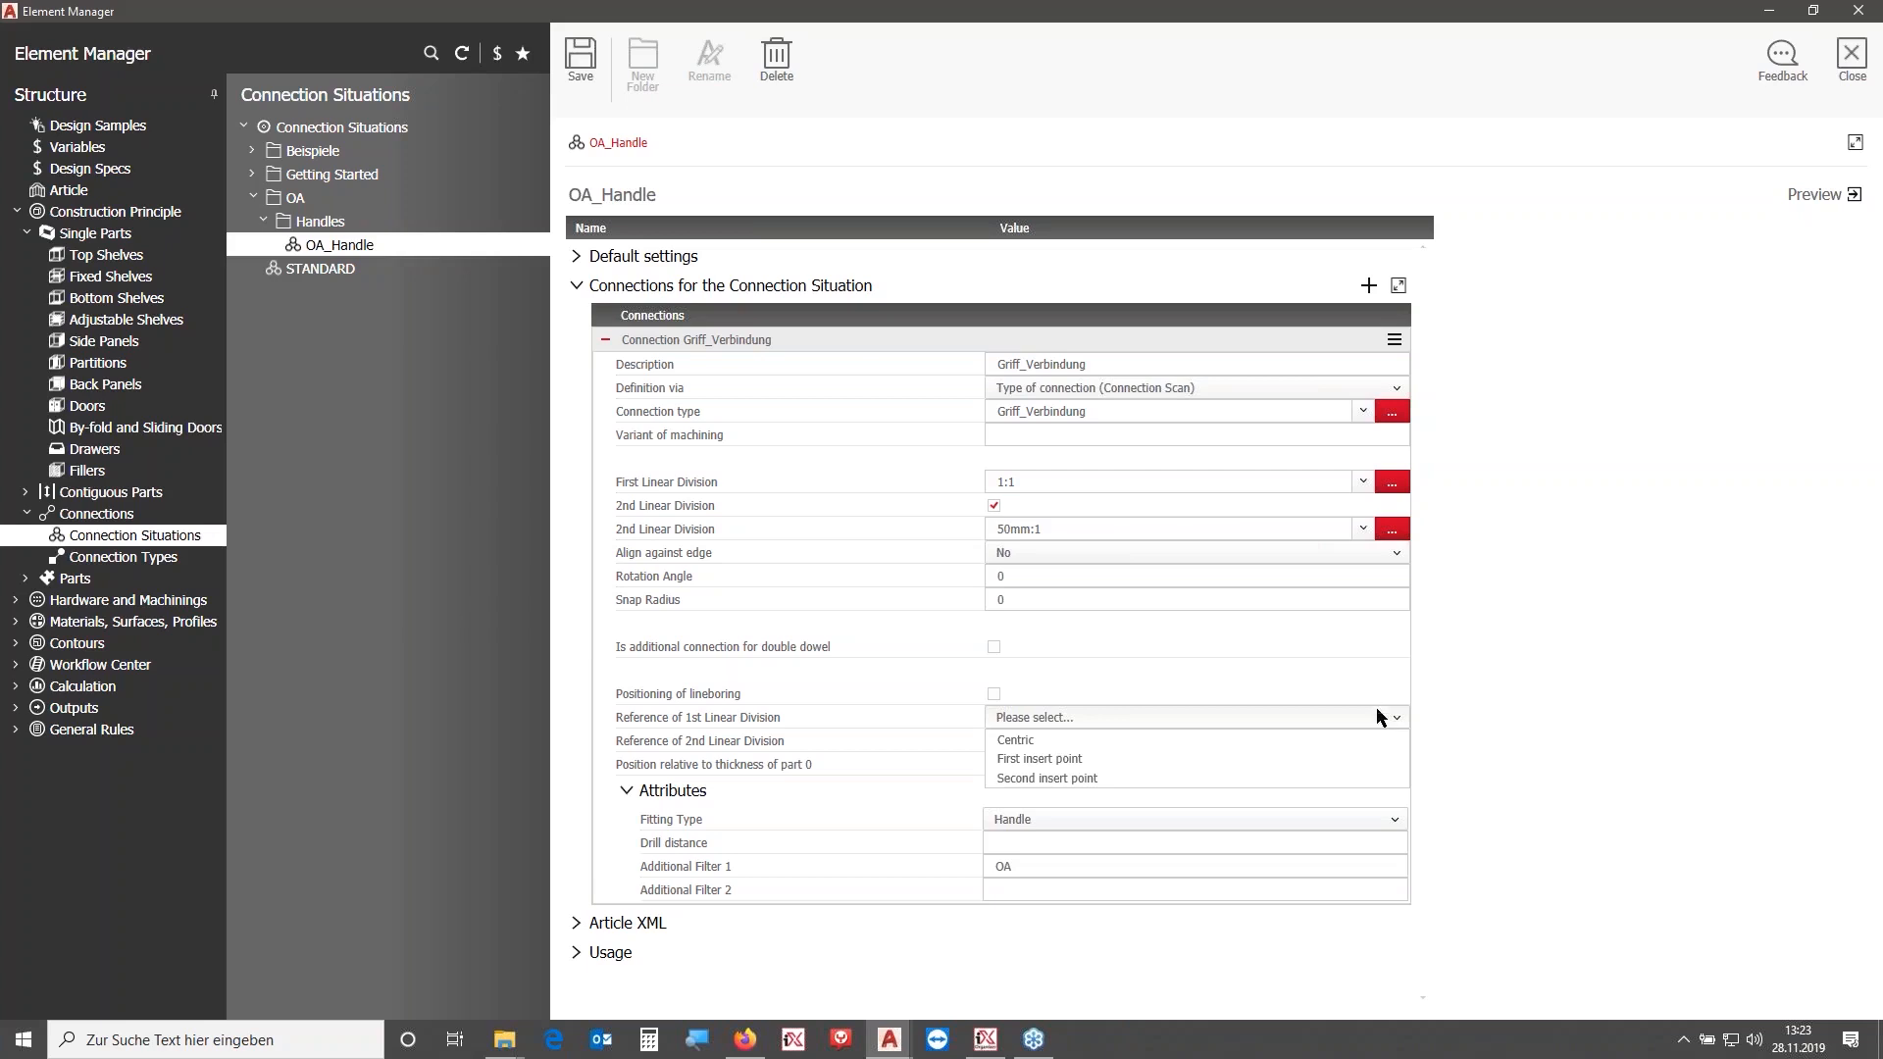
pyautogui.click(1047, 742)
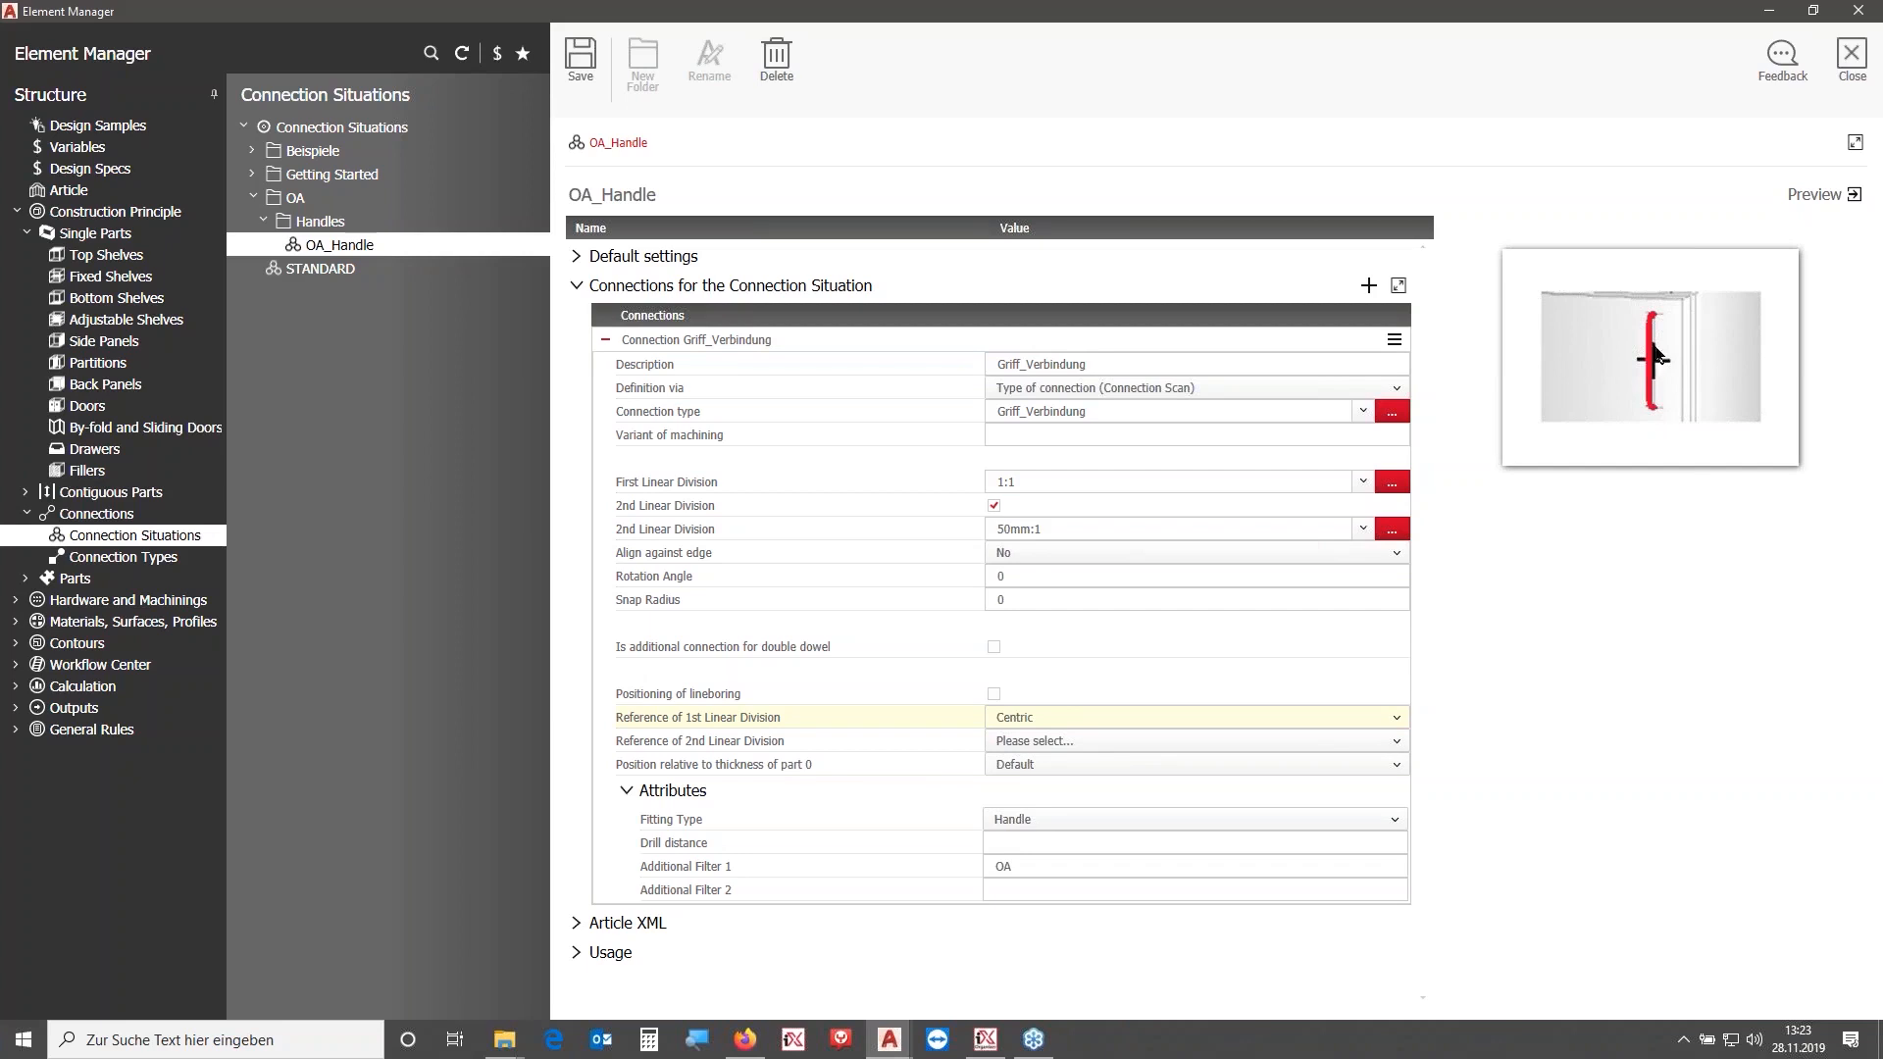
pyautogui.click(580, 58)
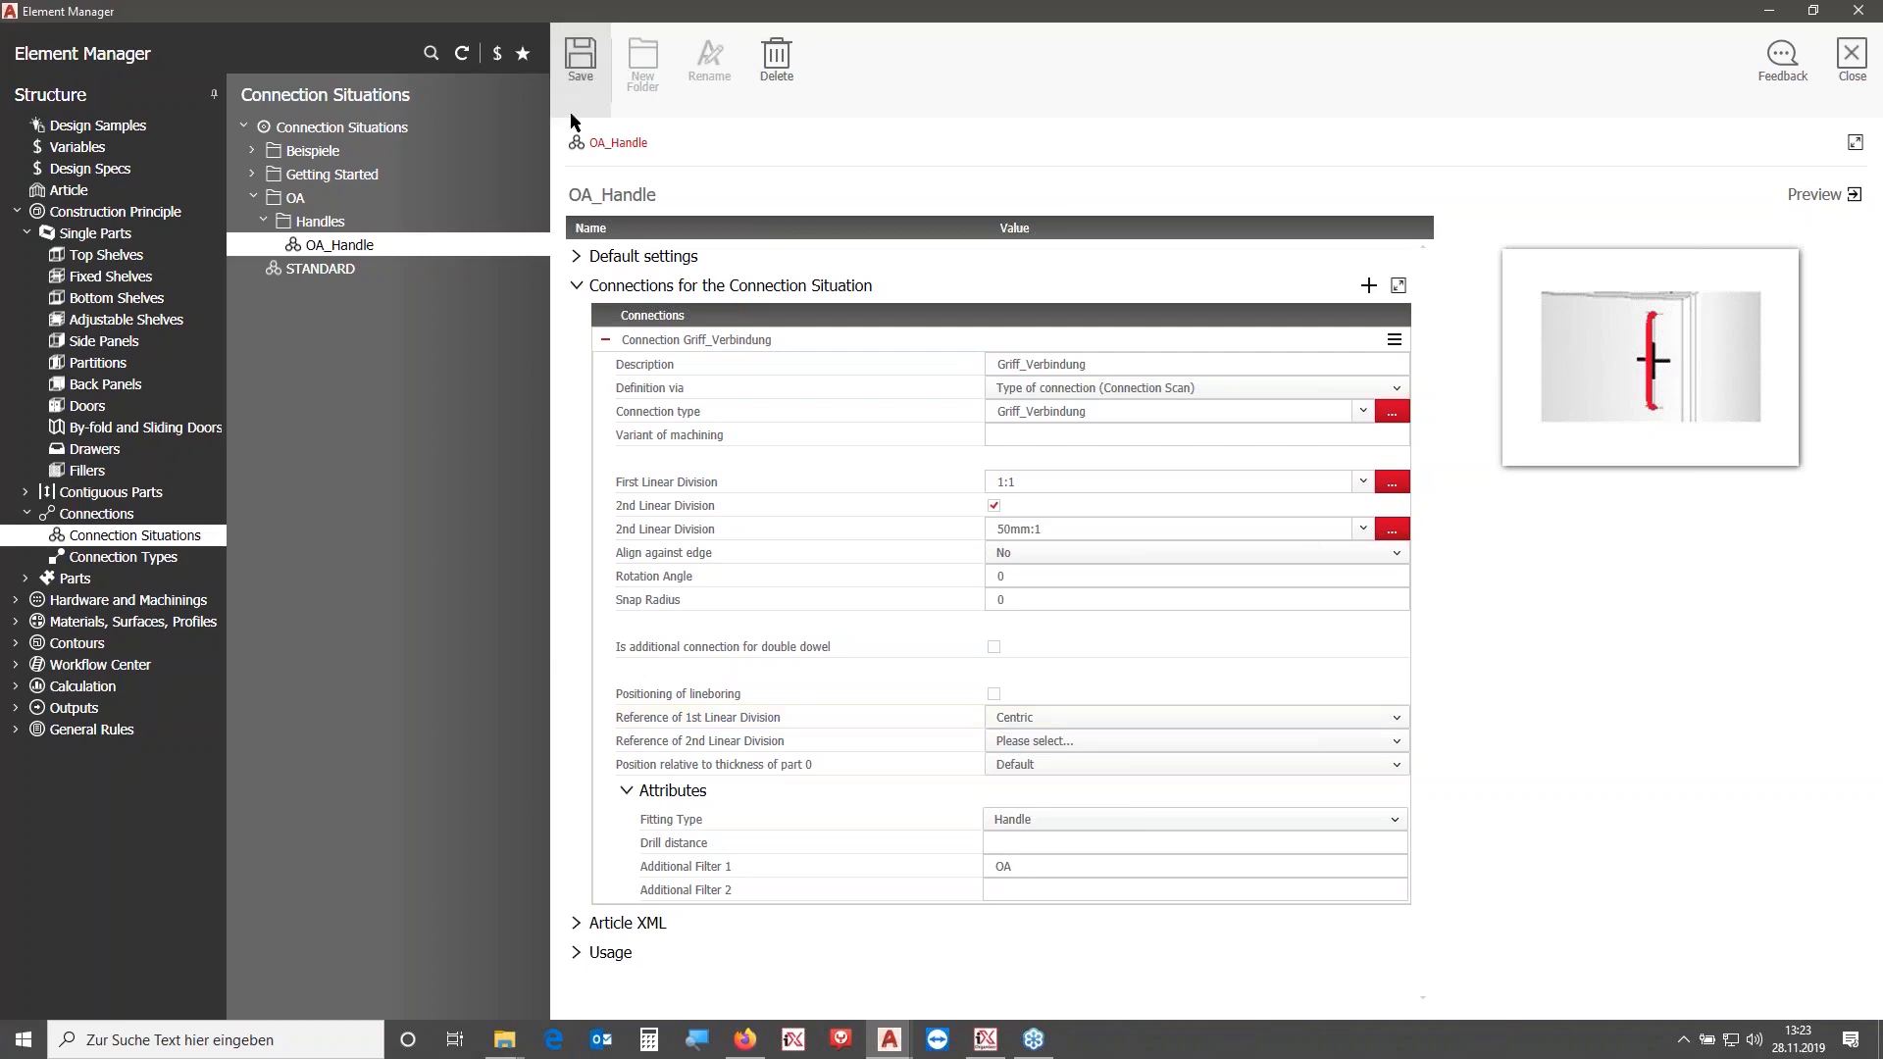
# - Review the OA_HF_Handle_11029901 connector's drill distance characteristic and the Griff_Verbindung connection type
pyautogui.click(16, 601)
pyautogui.click(69, 643)
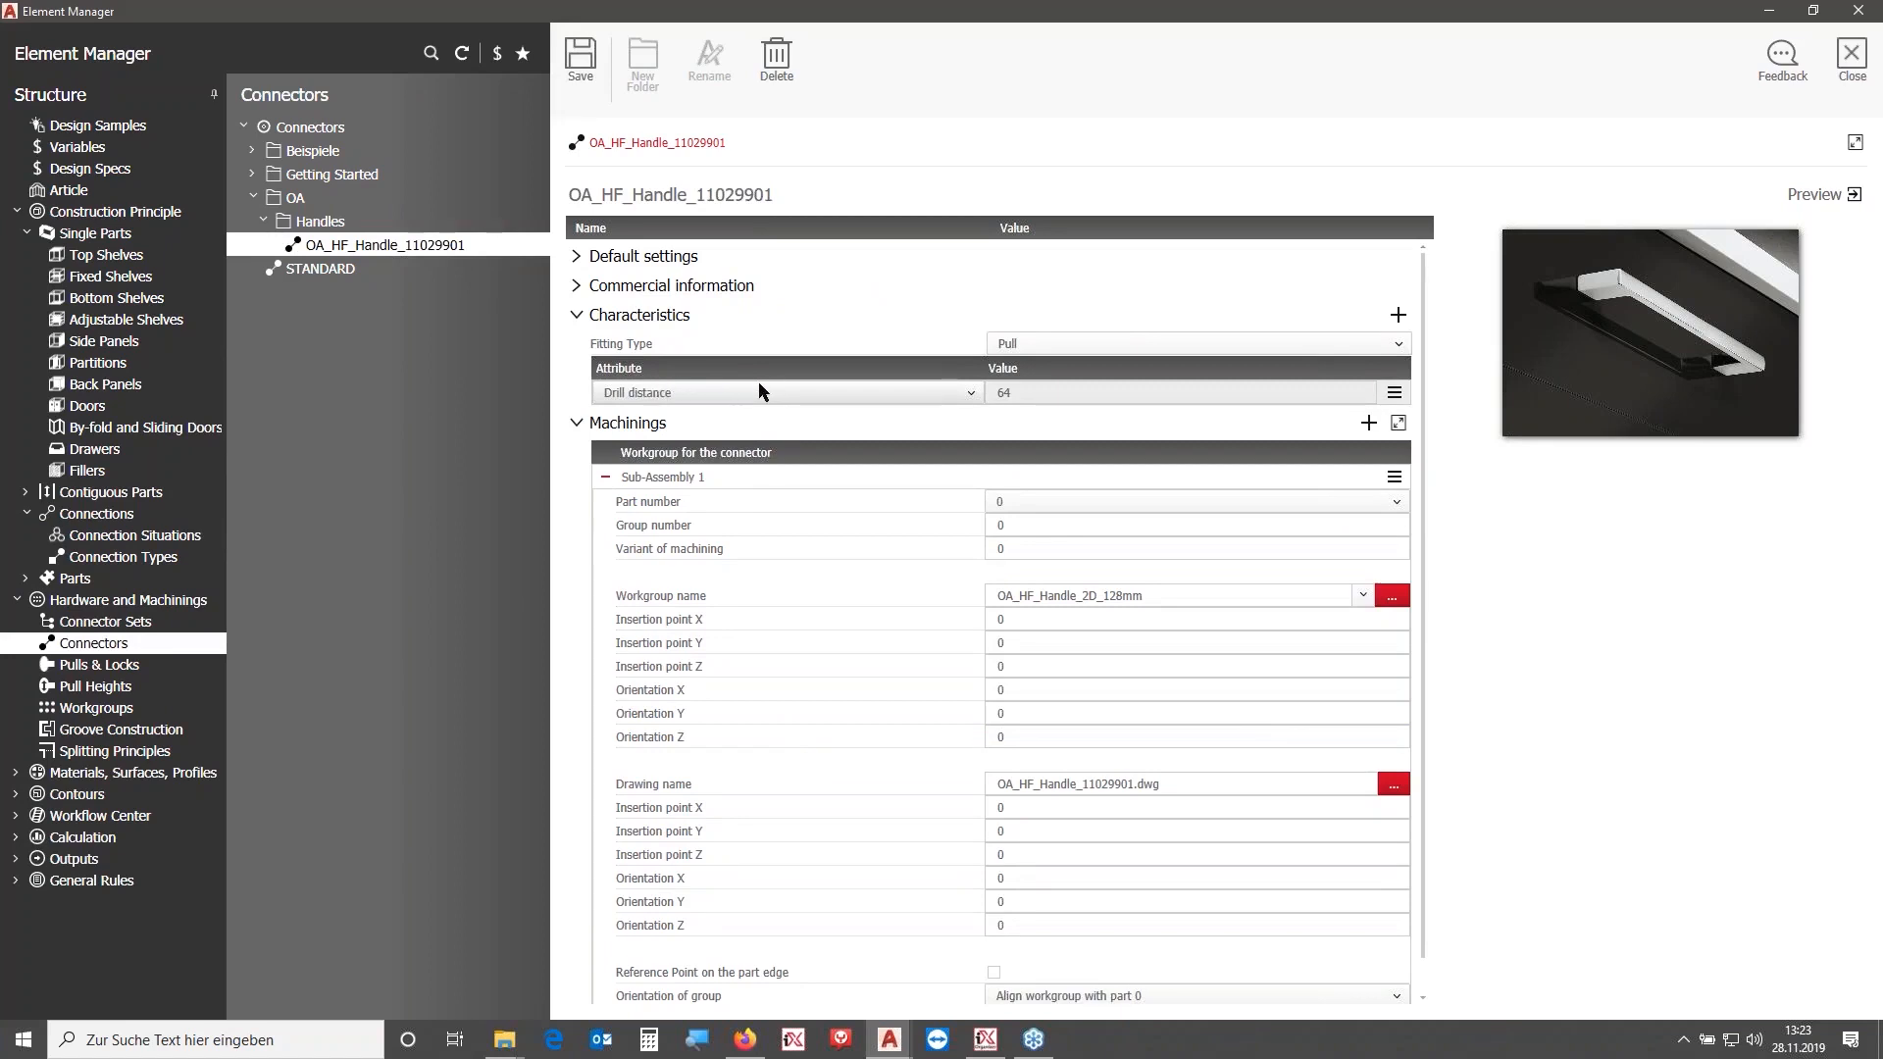
pyautogui.click(1011, 394)
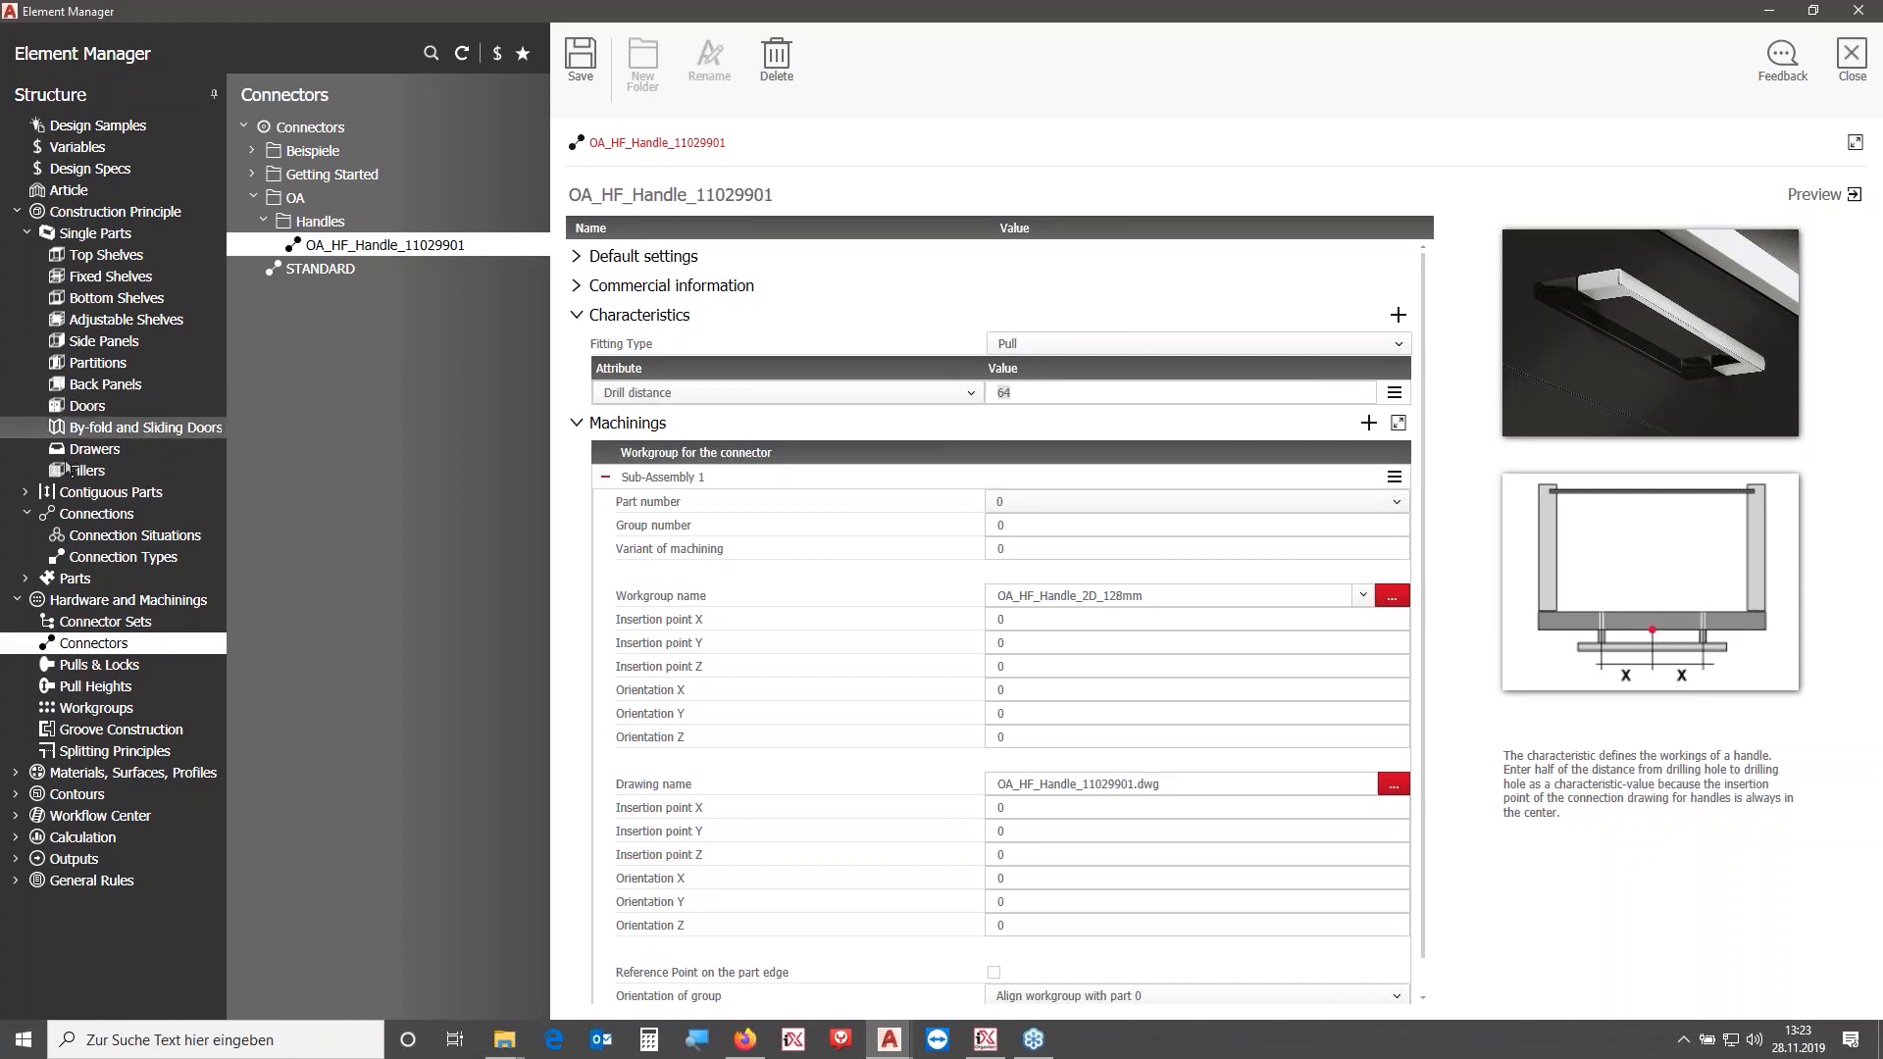
pyautogui.click(100, 552)
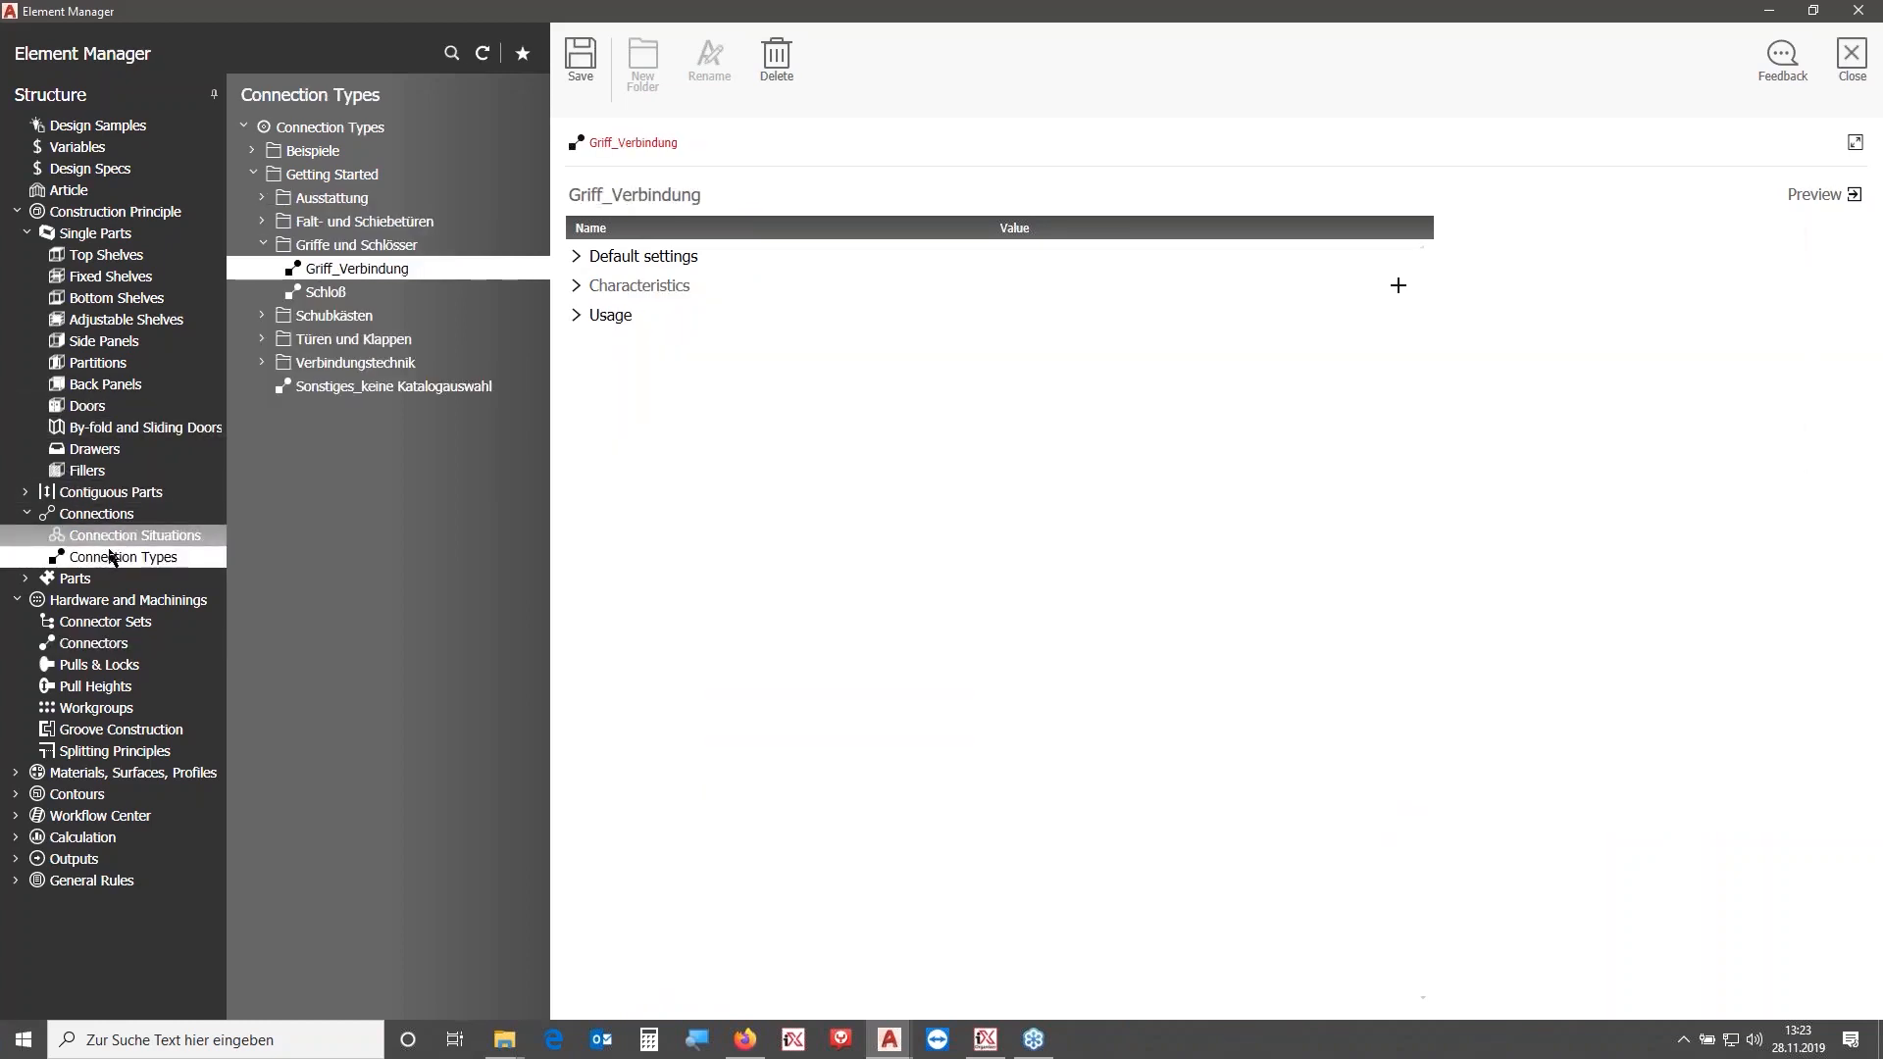
pyautogui.click(118, 535)
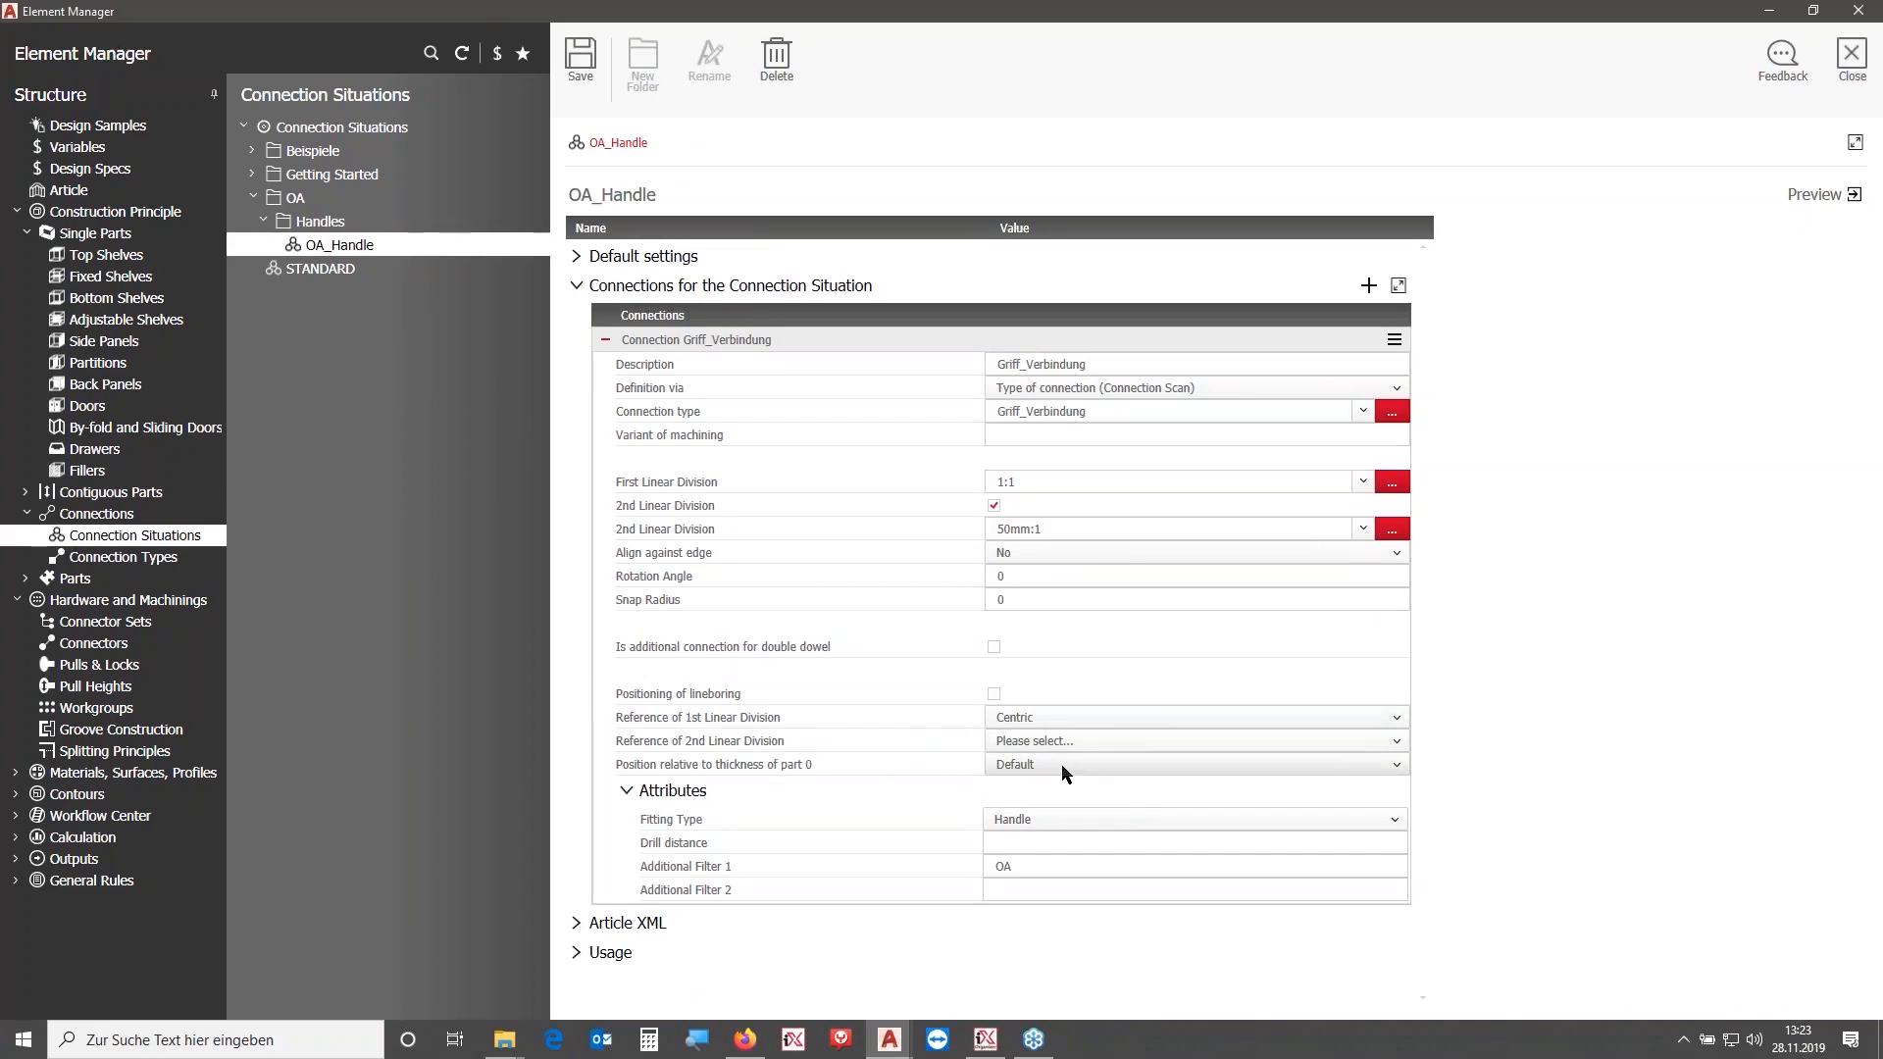
# - Set the reference of 2nd linear division to First insert point, save, and close the Element Manager
pyautogui.click(1032, 743)
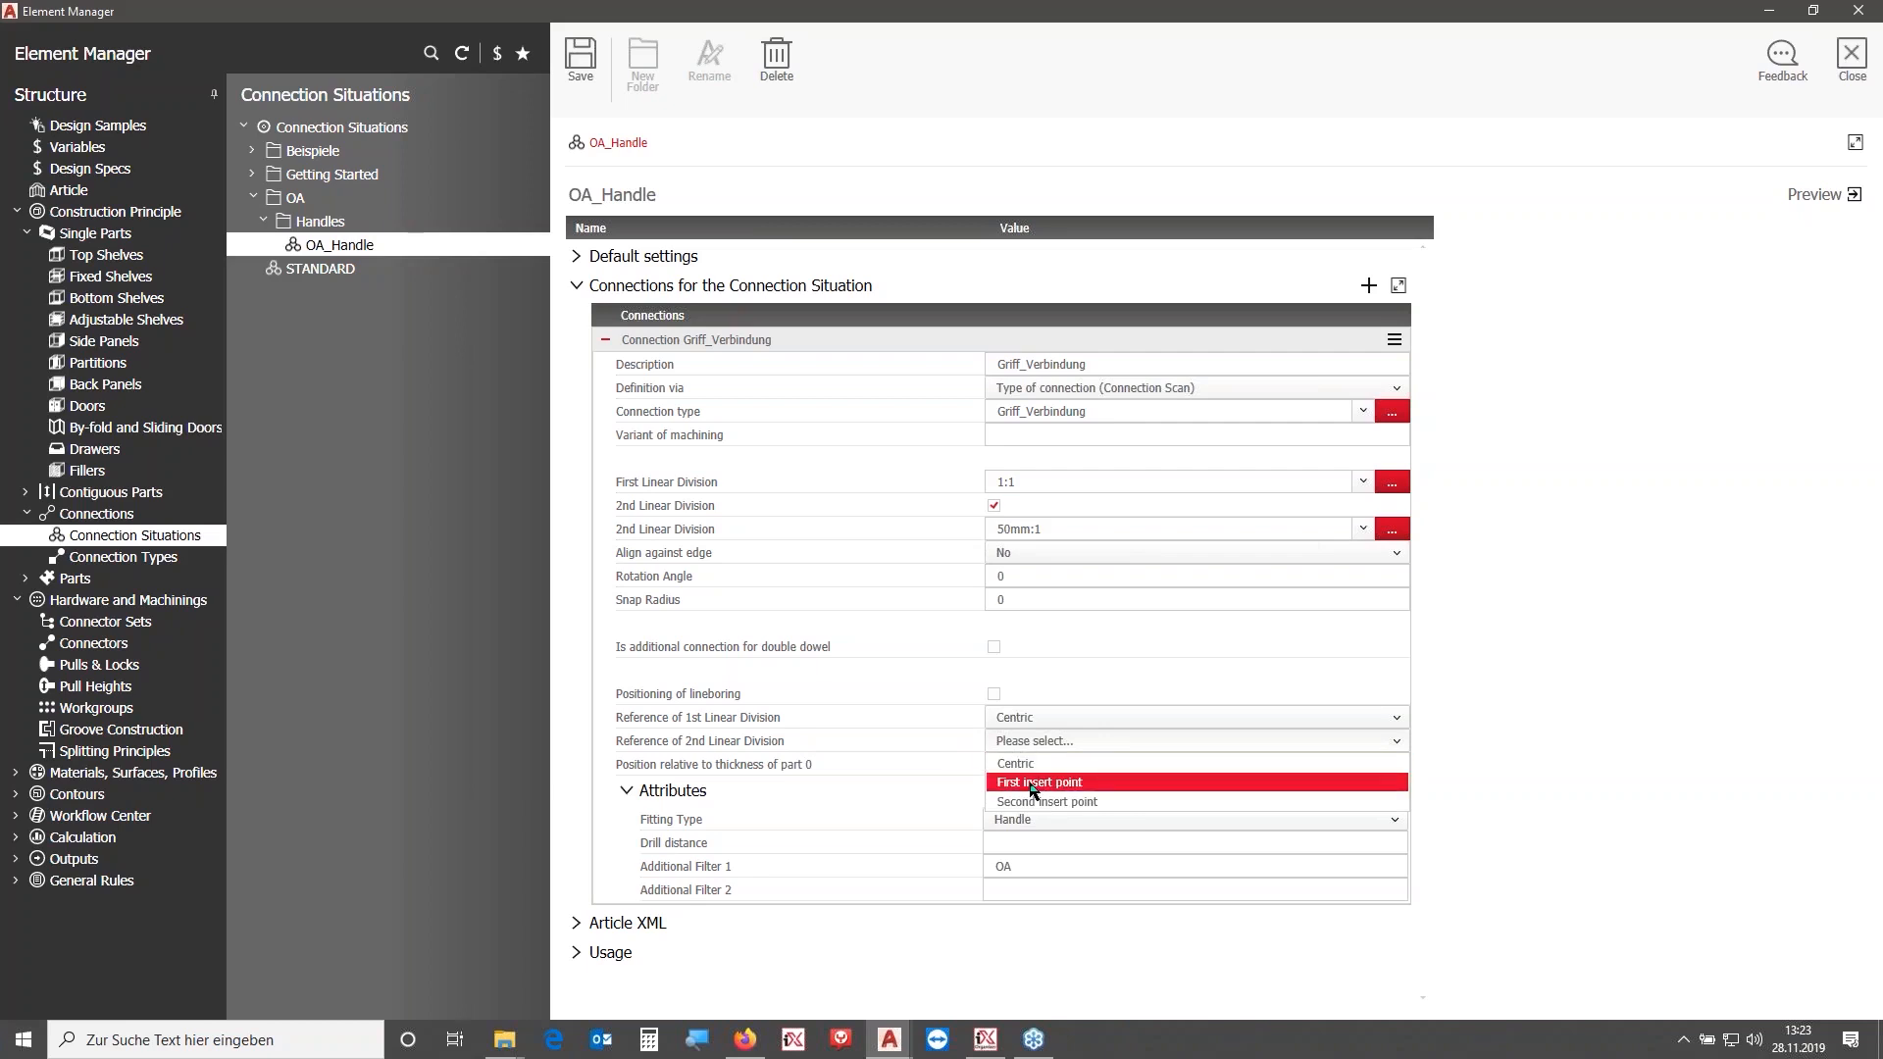
pyautogui.click(1032, 785)
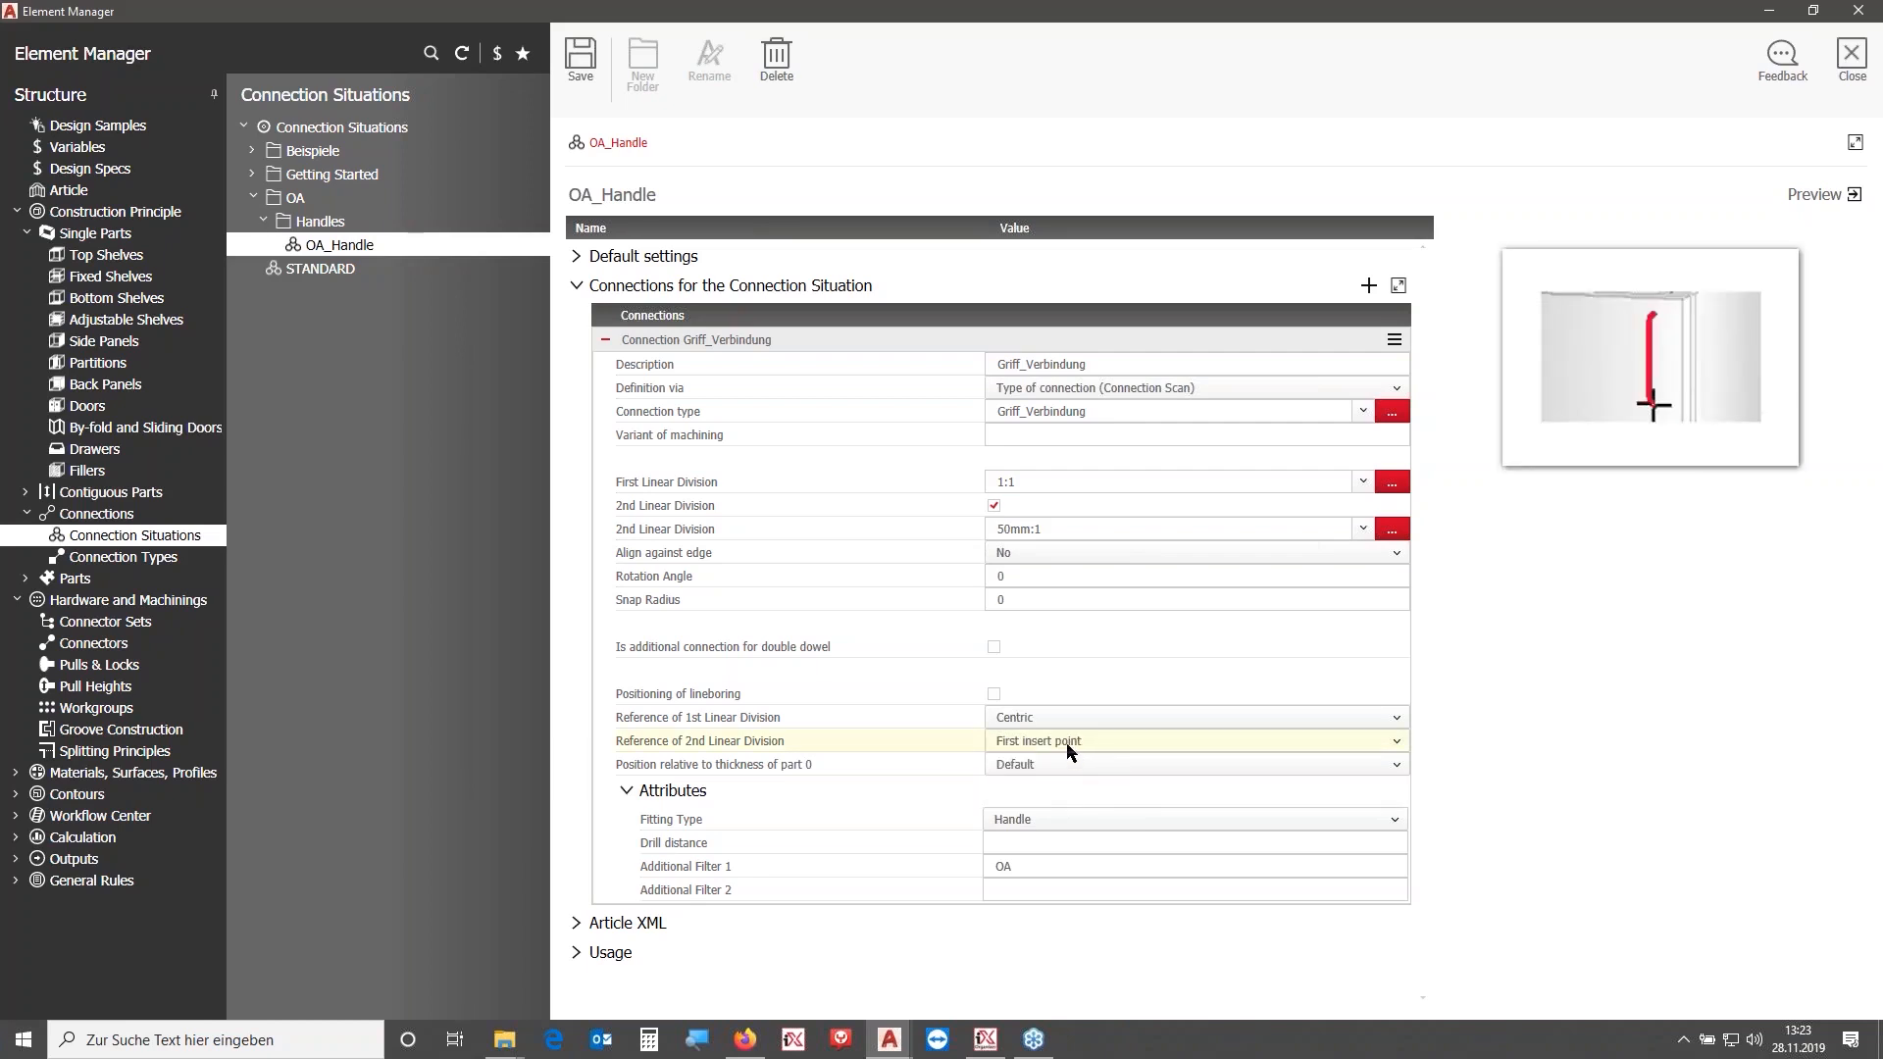
pyautogui.click(1058, 528)
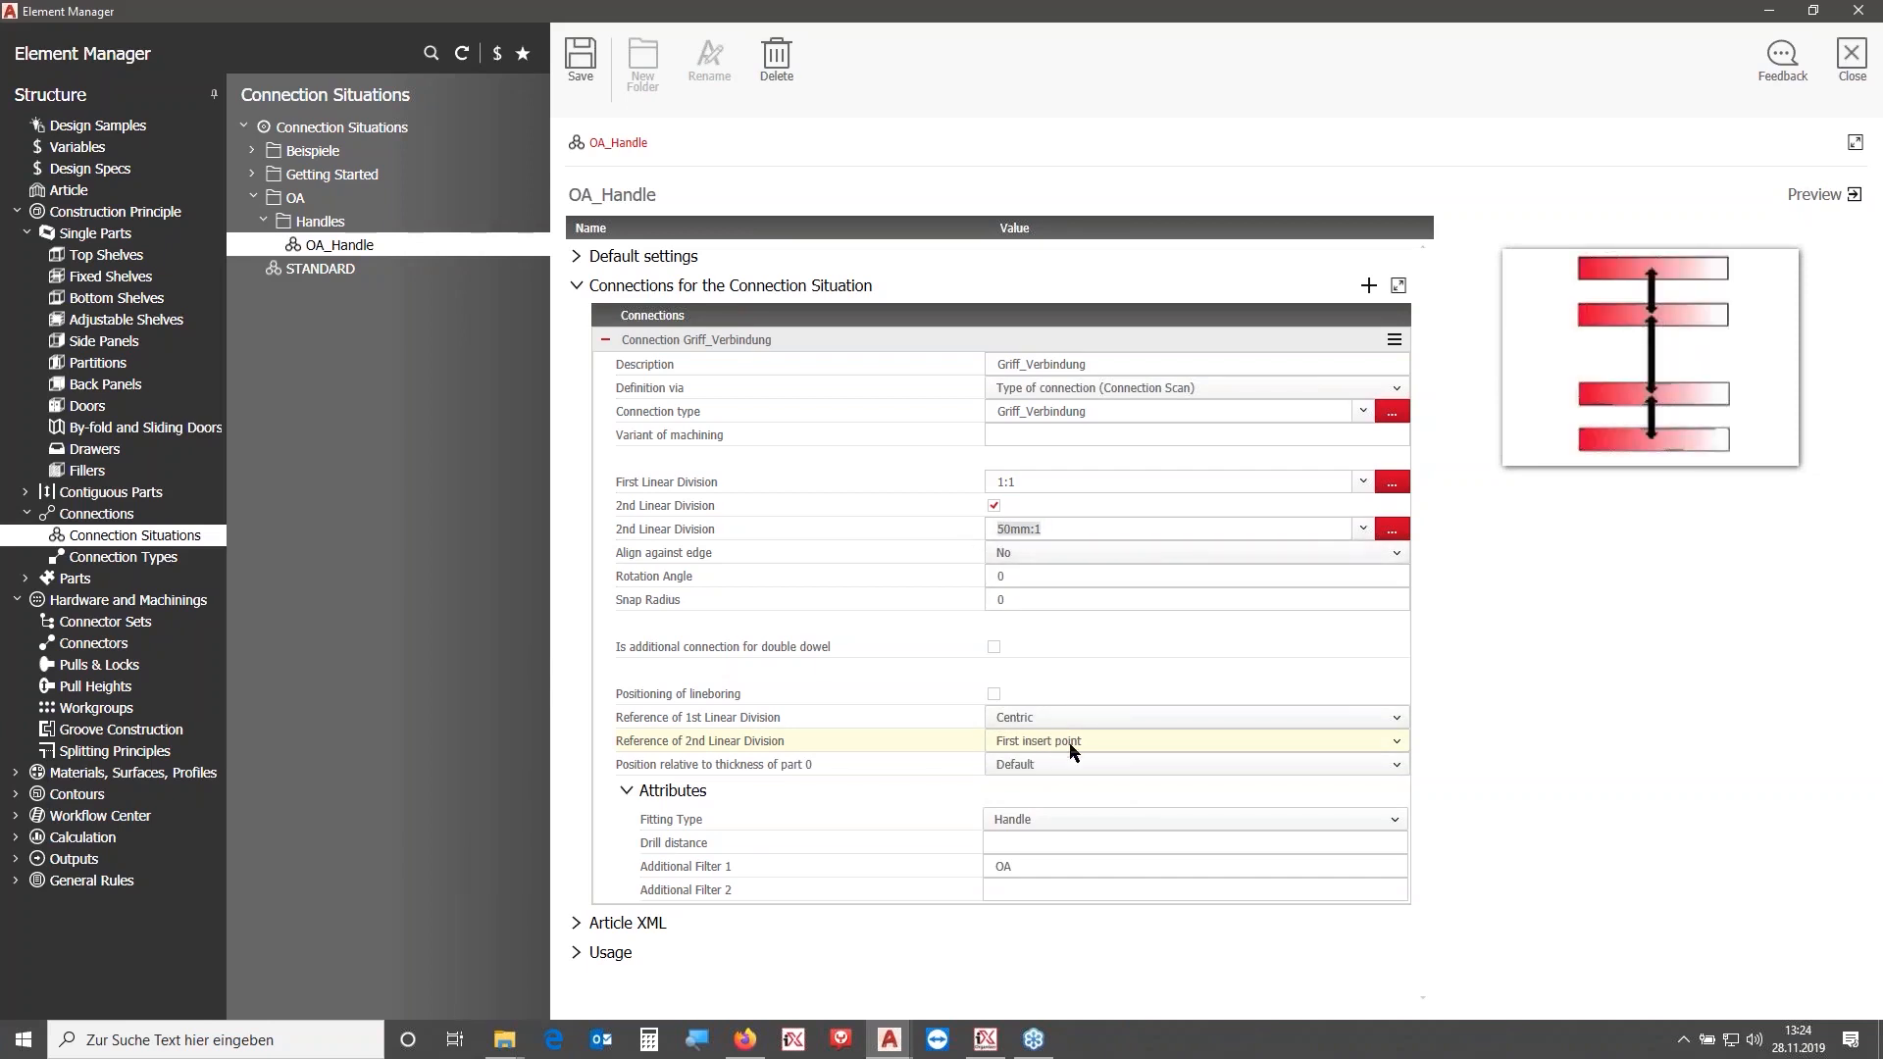
pyautogui.click(586, 72)
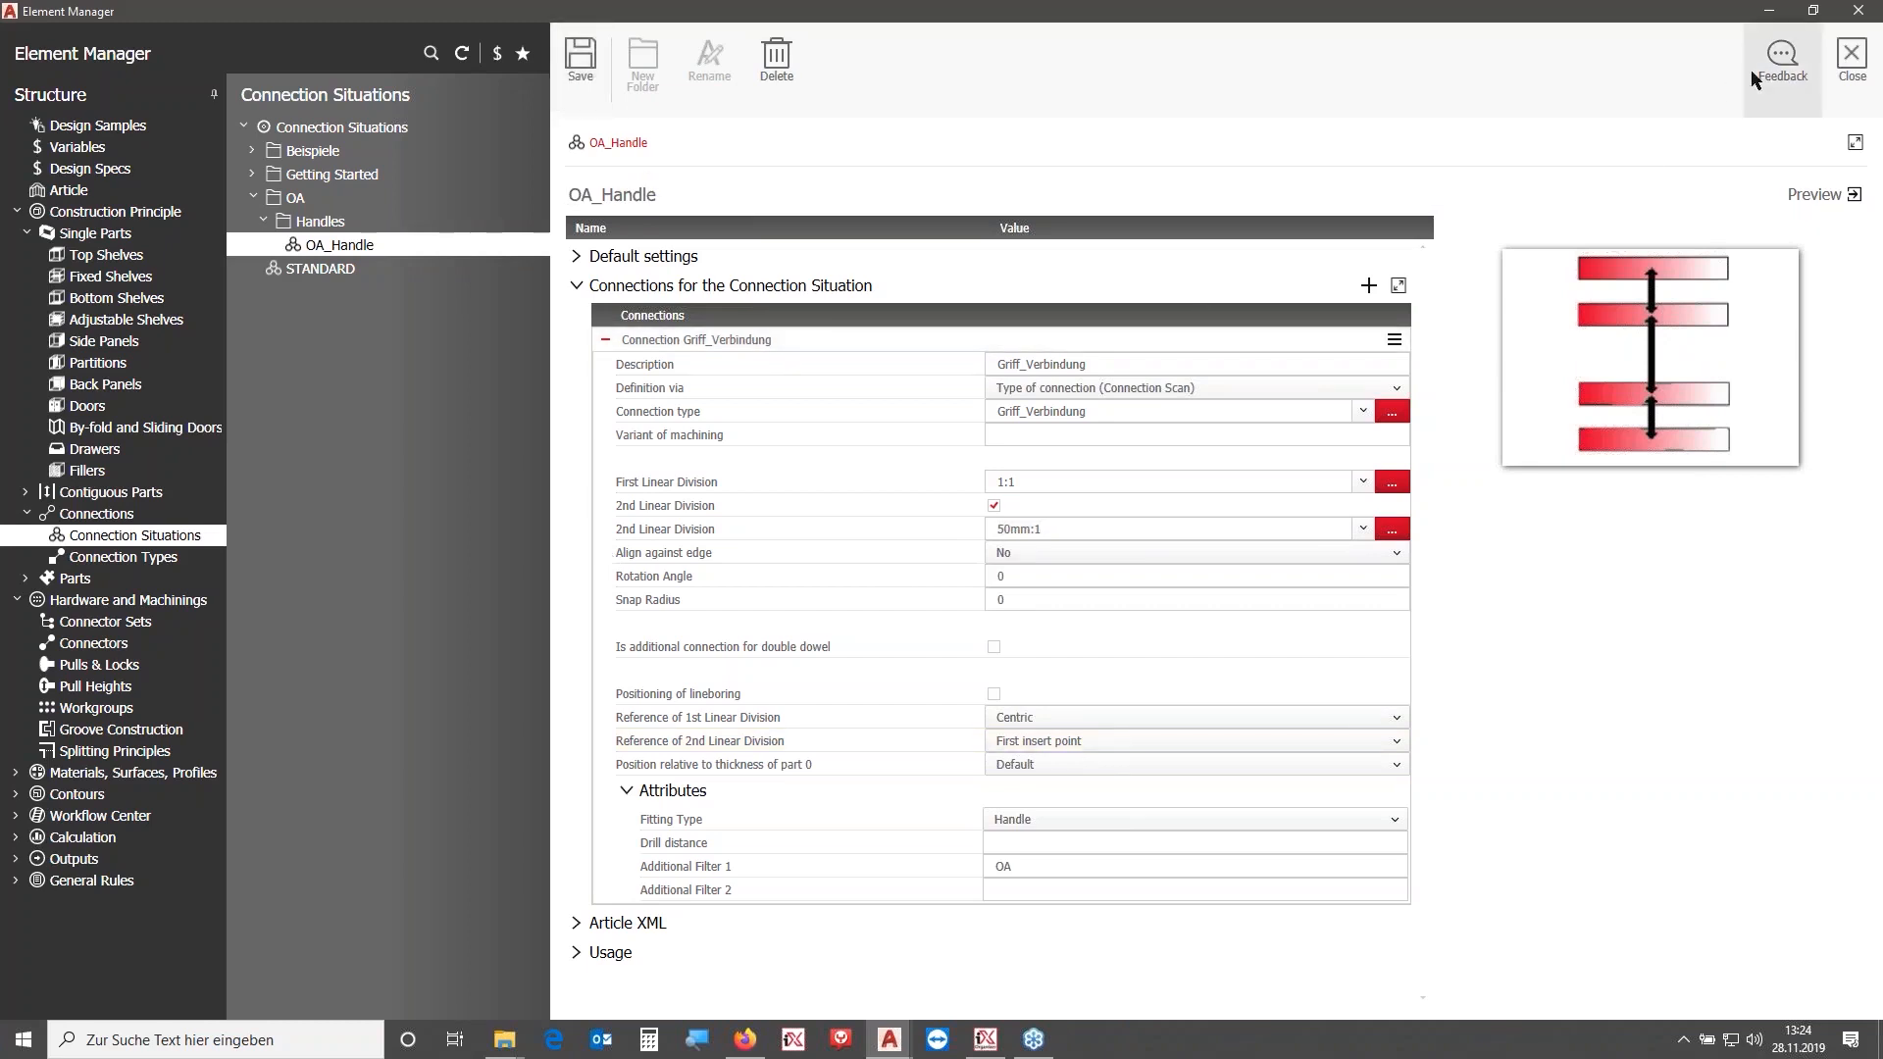
pyautogui.click(1838, 66)
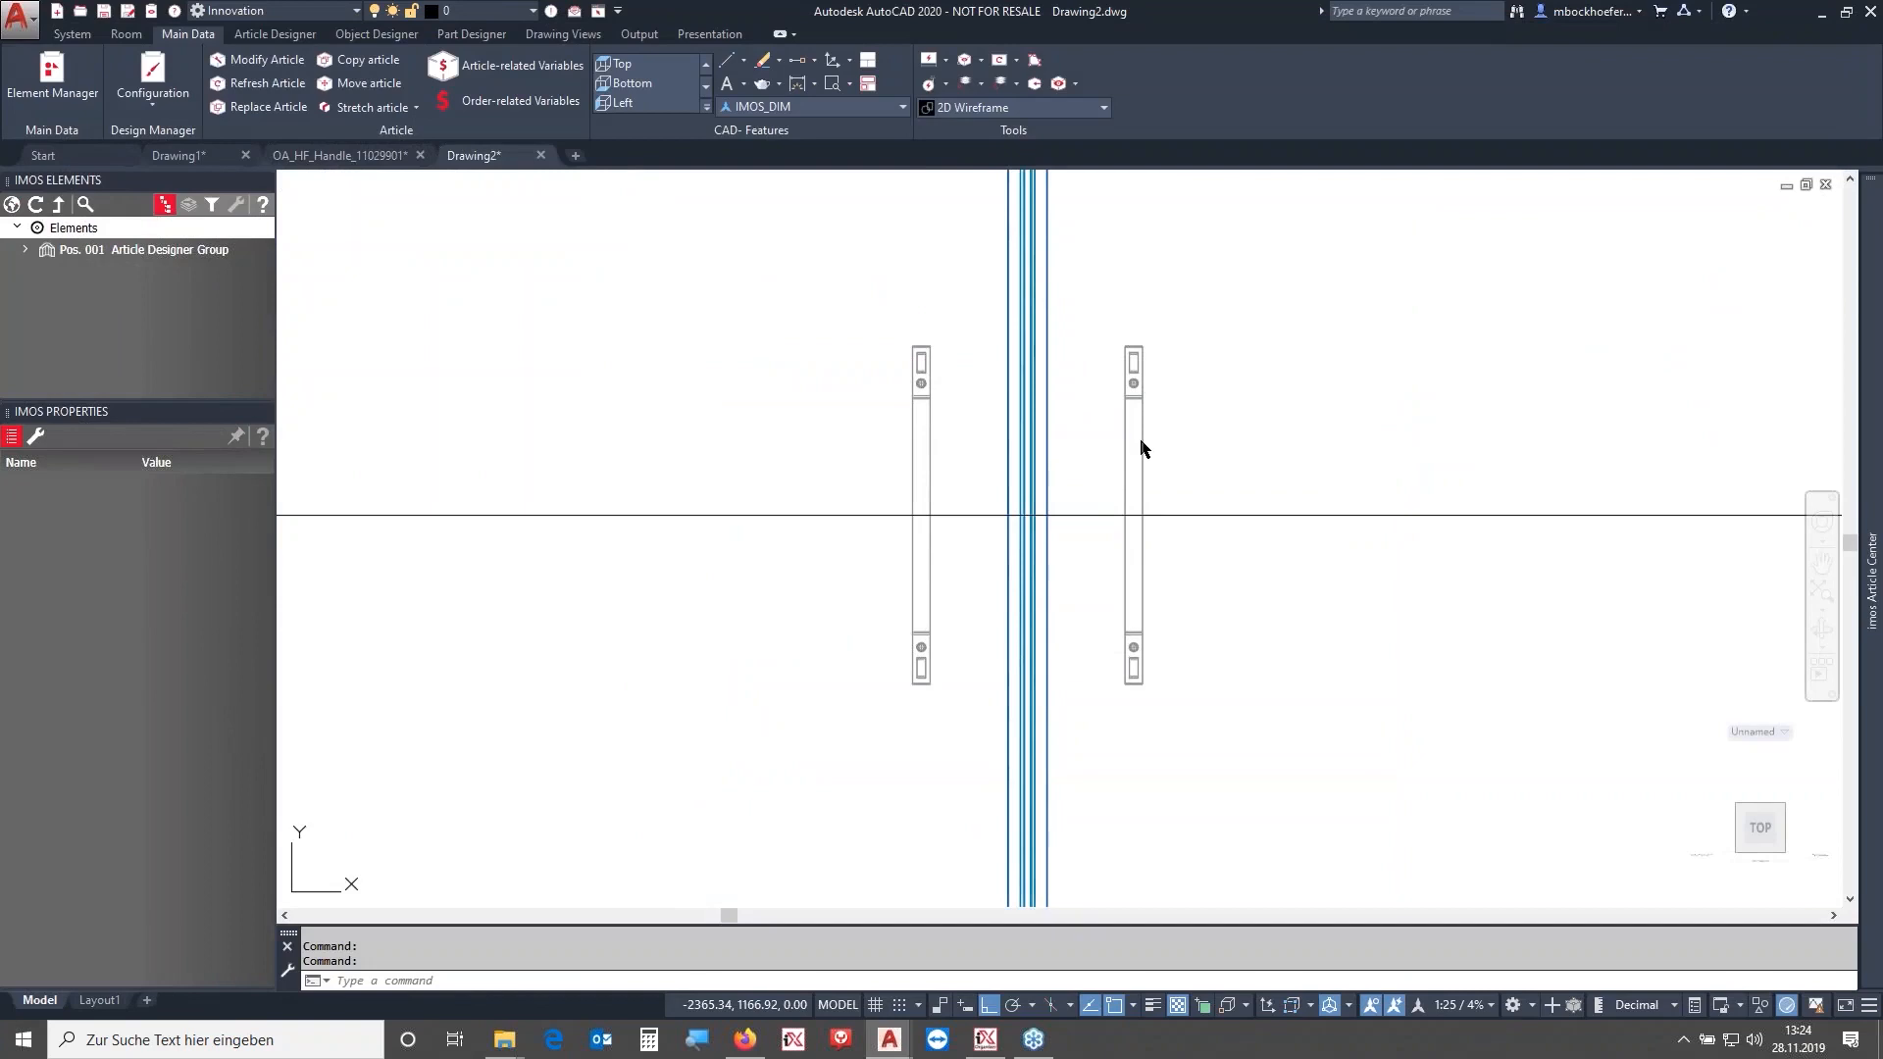
# - Select both door handles, expand them to their Griff_Verbindung connections, and give those connections a rotation angle of 90
pyautogui.click(1141, 448)
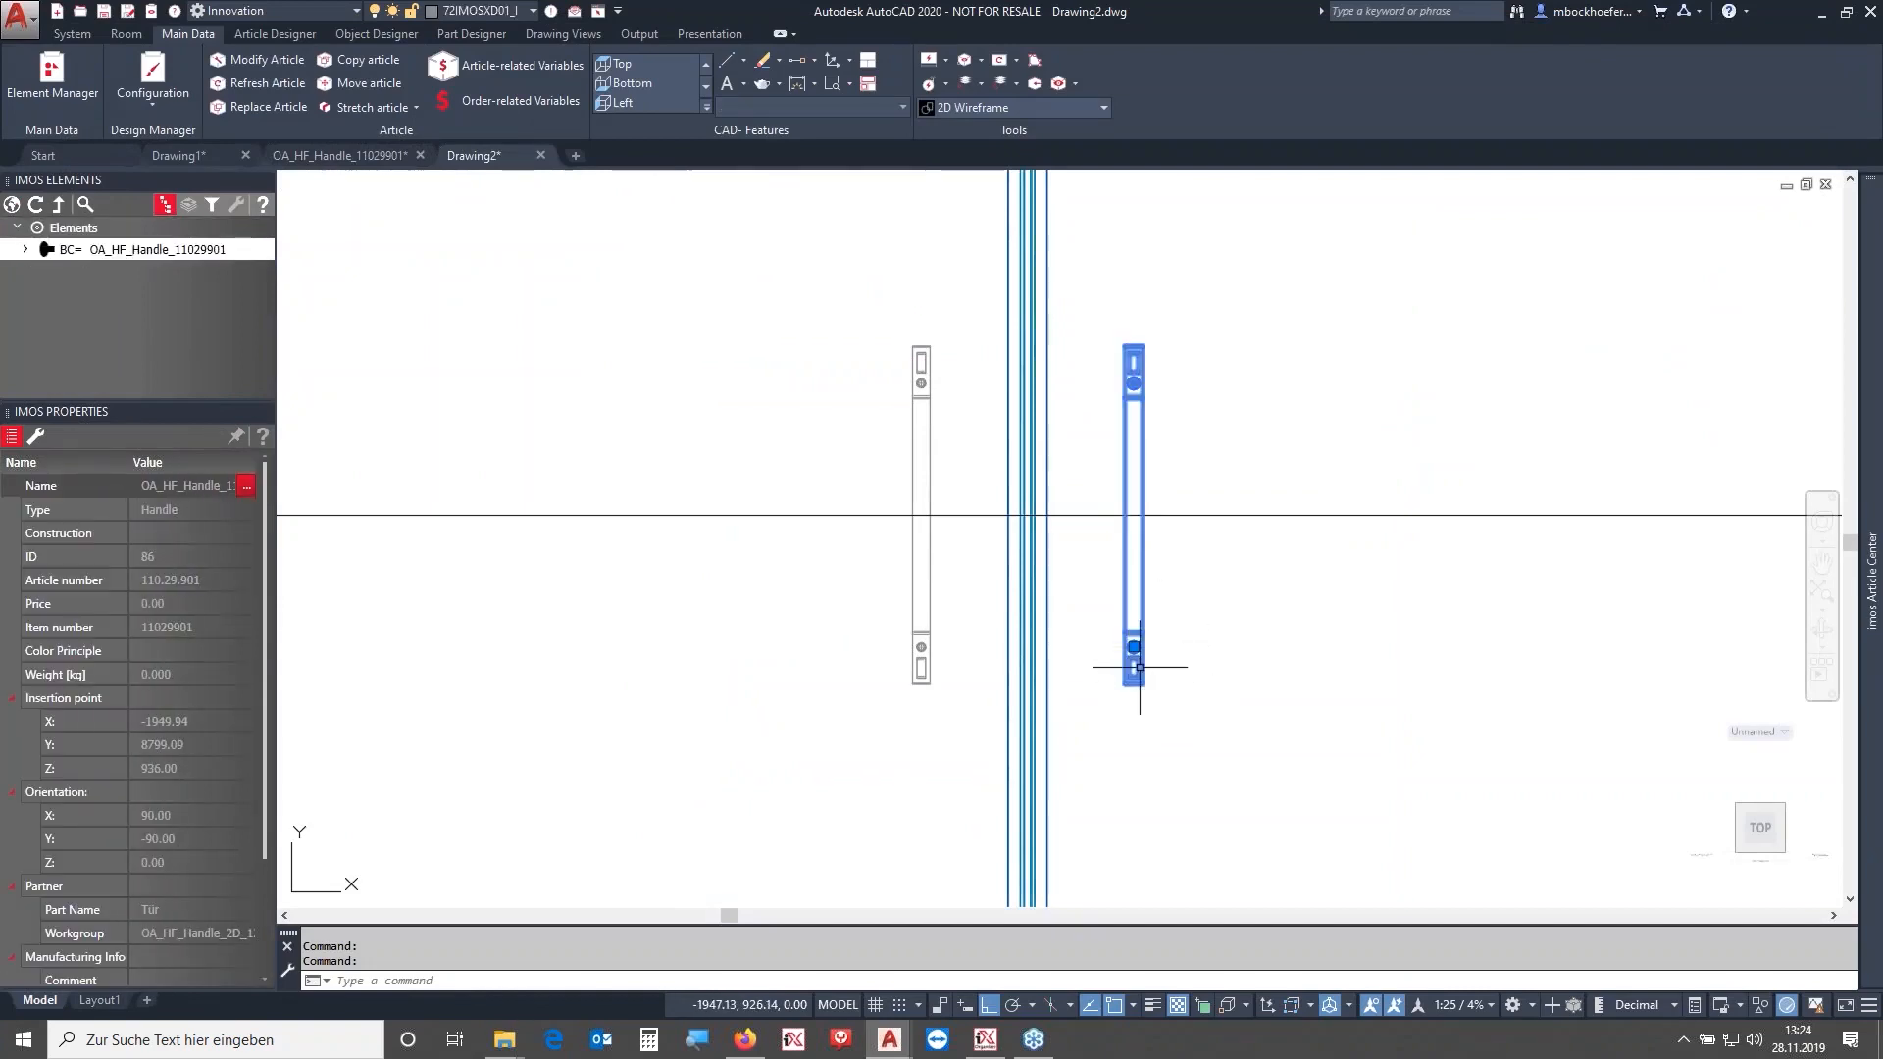
pyautogui.click(931, 569)
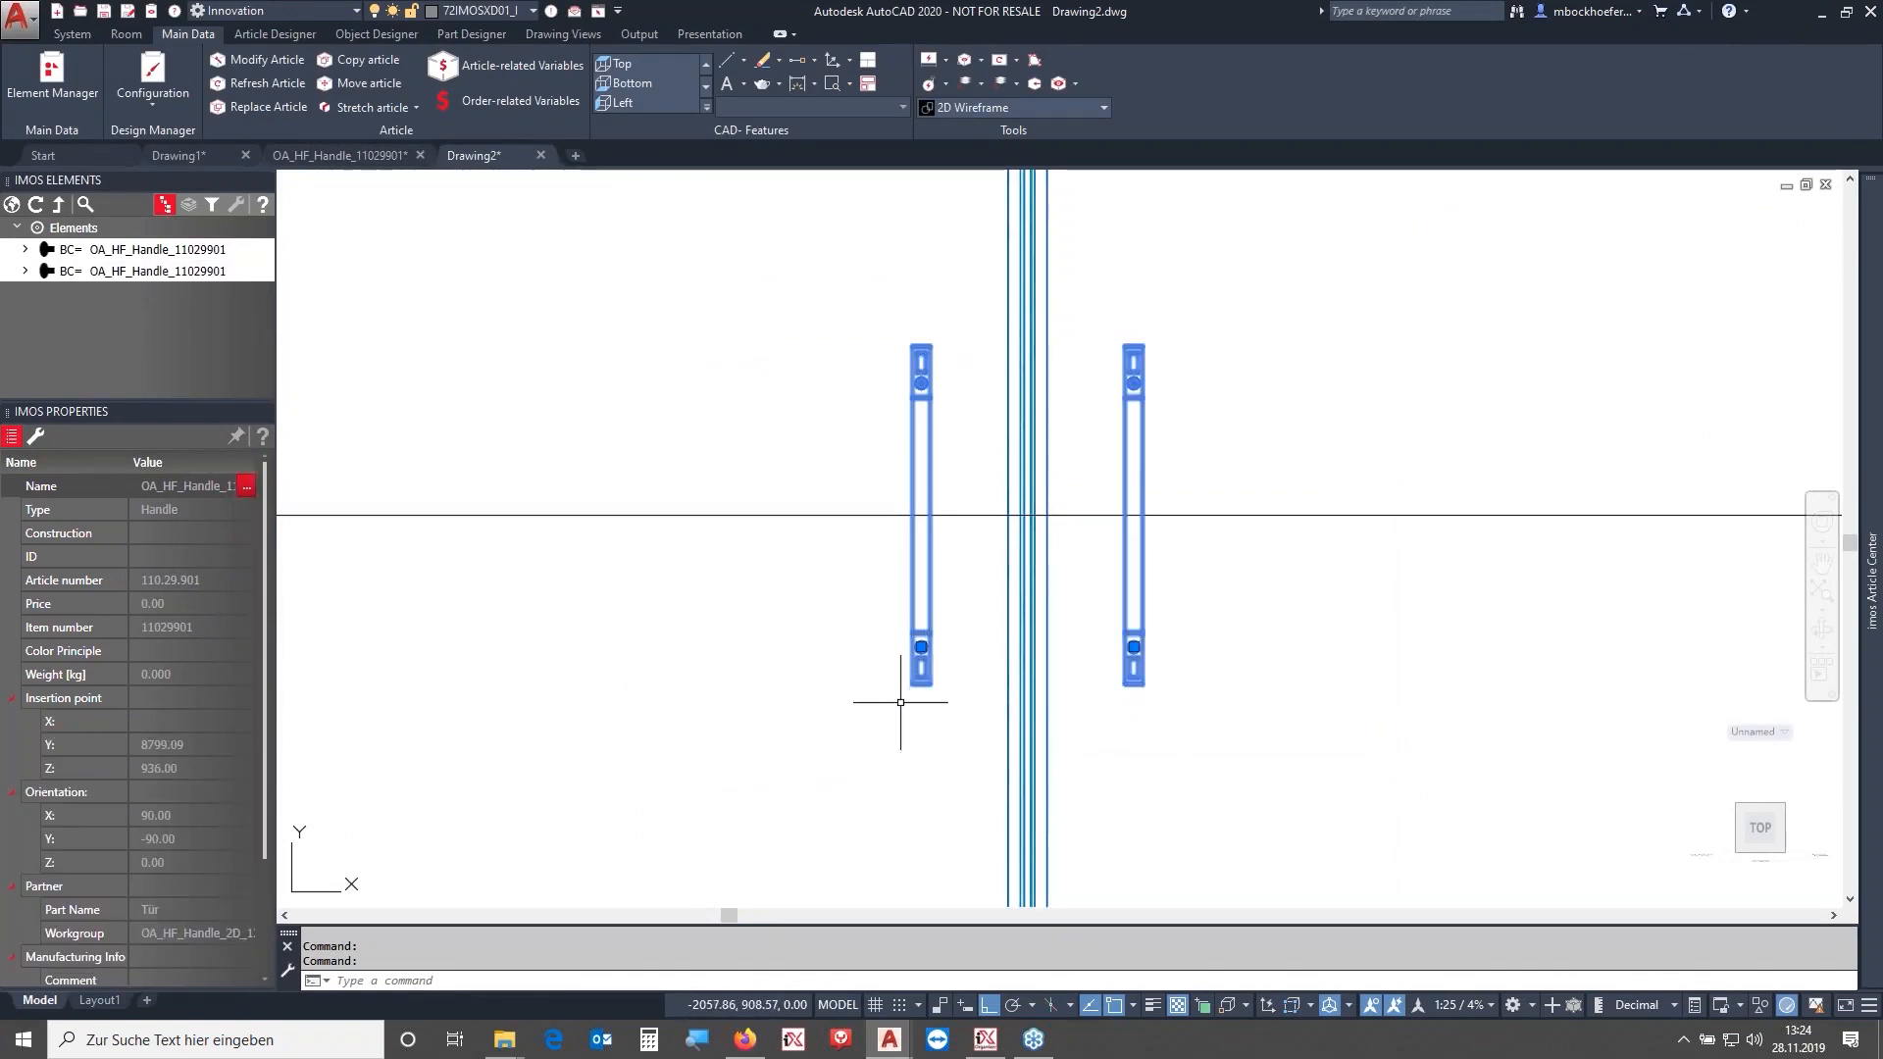
pyautogui.click(26, 250)
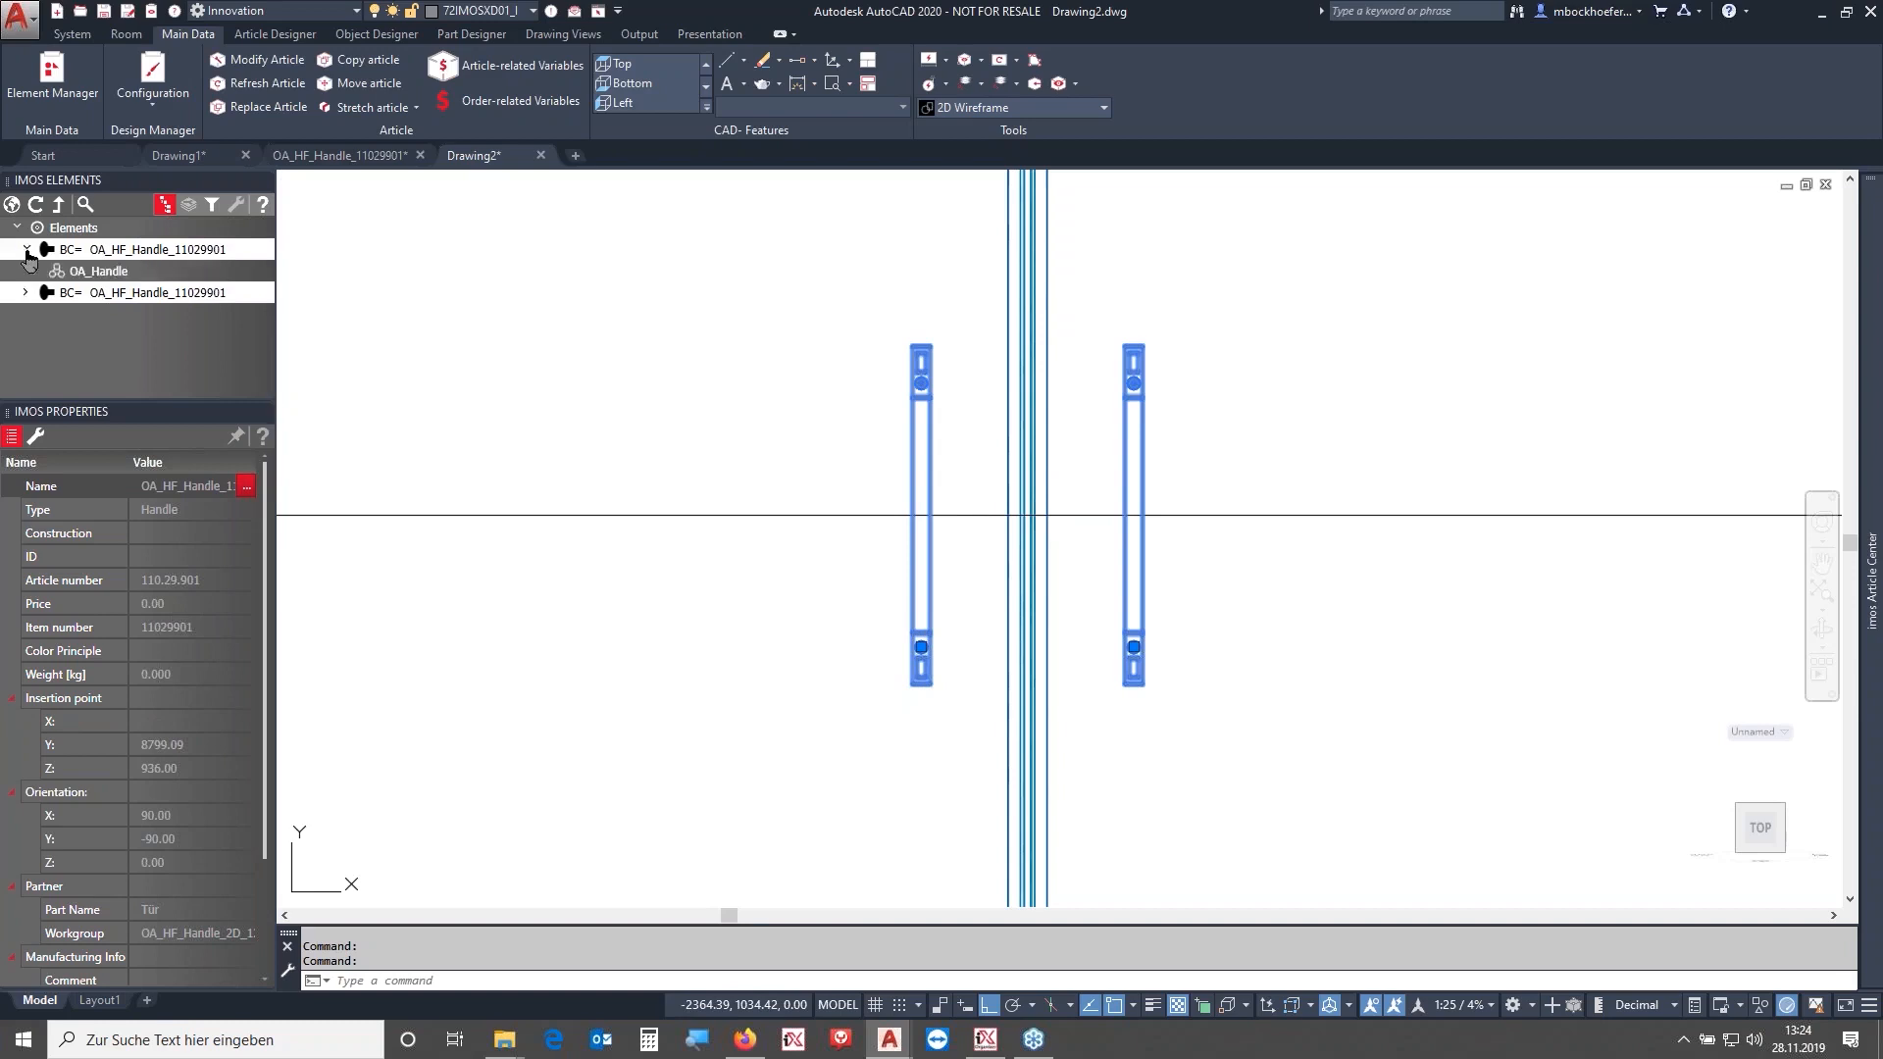
pyautogui.click(38, 272)
pyautogui.click(27, 314)
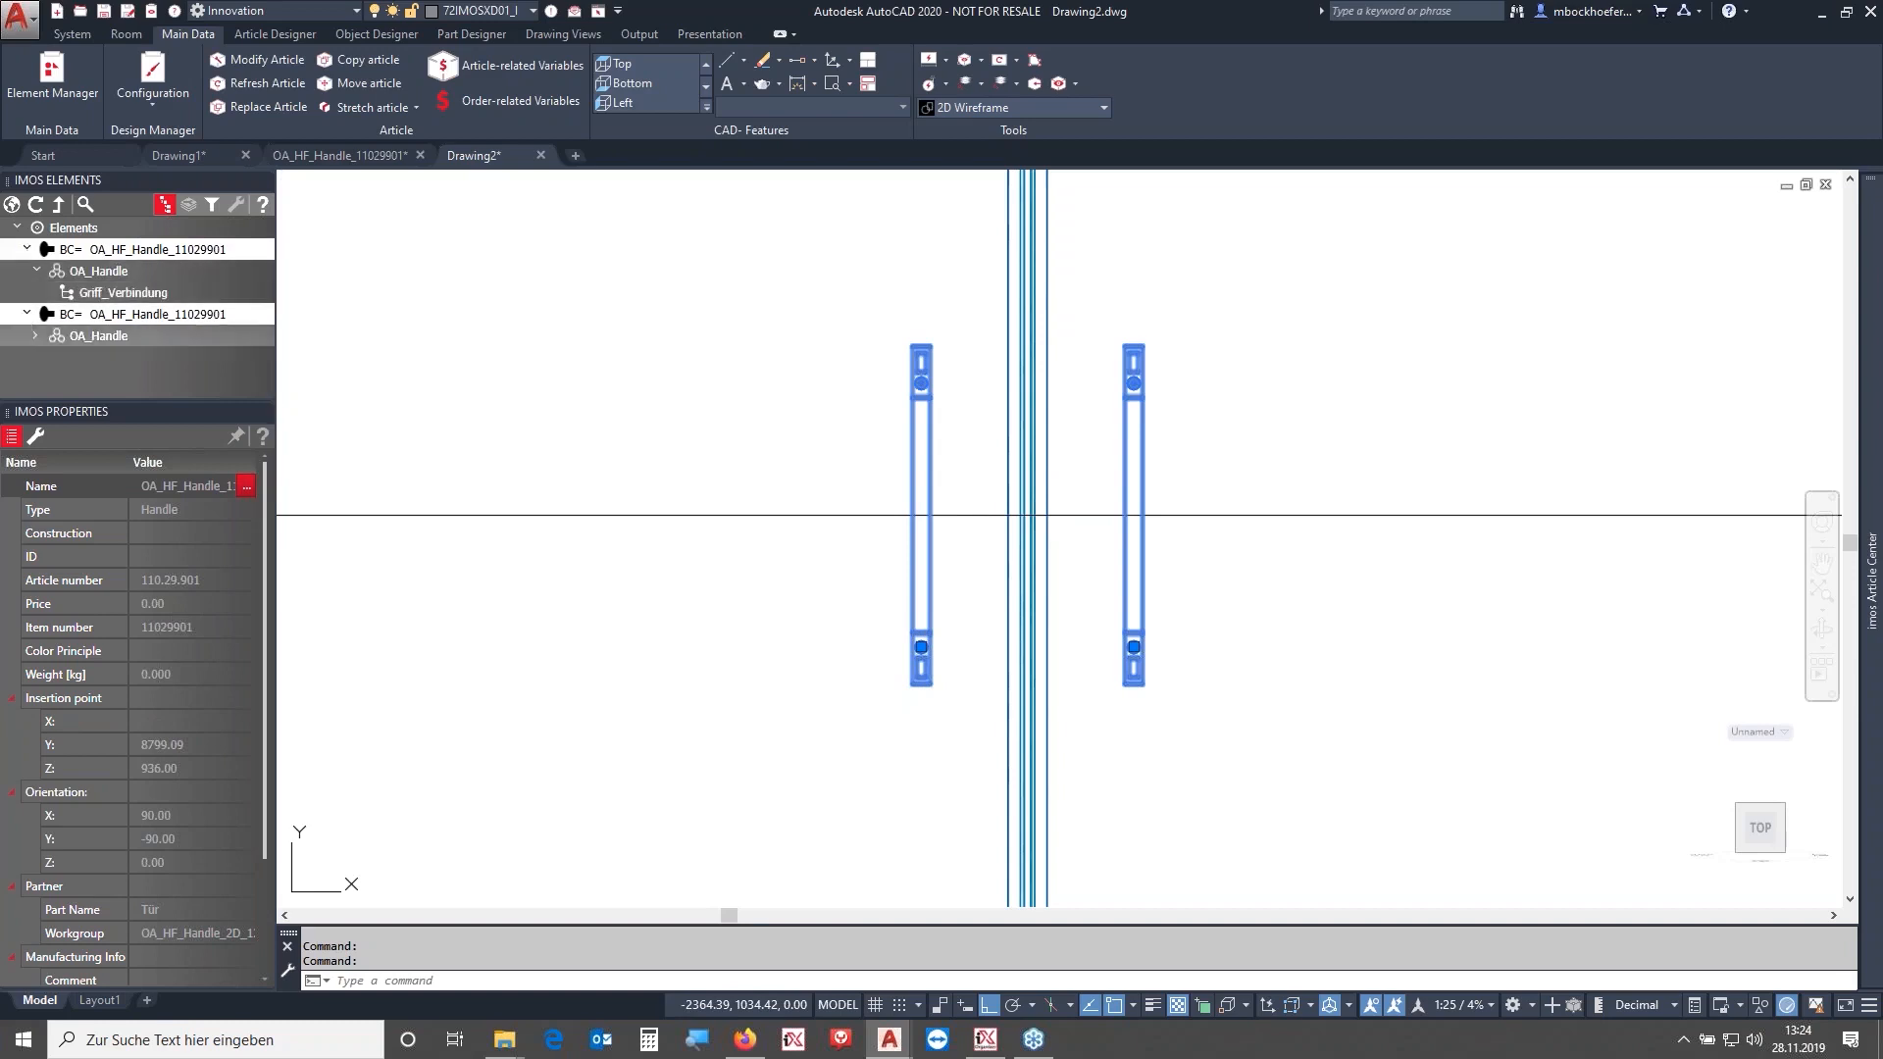
pyautogui.click(35, 336)
pyautogui.click(71, 359)
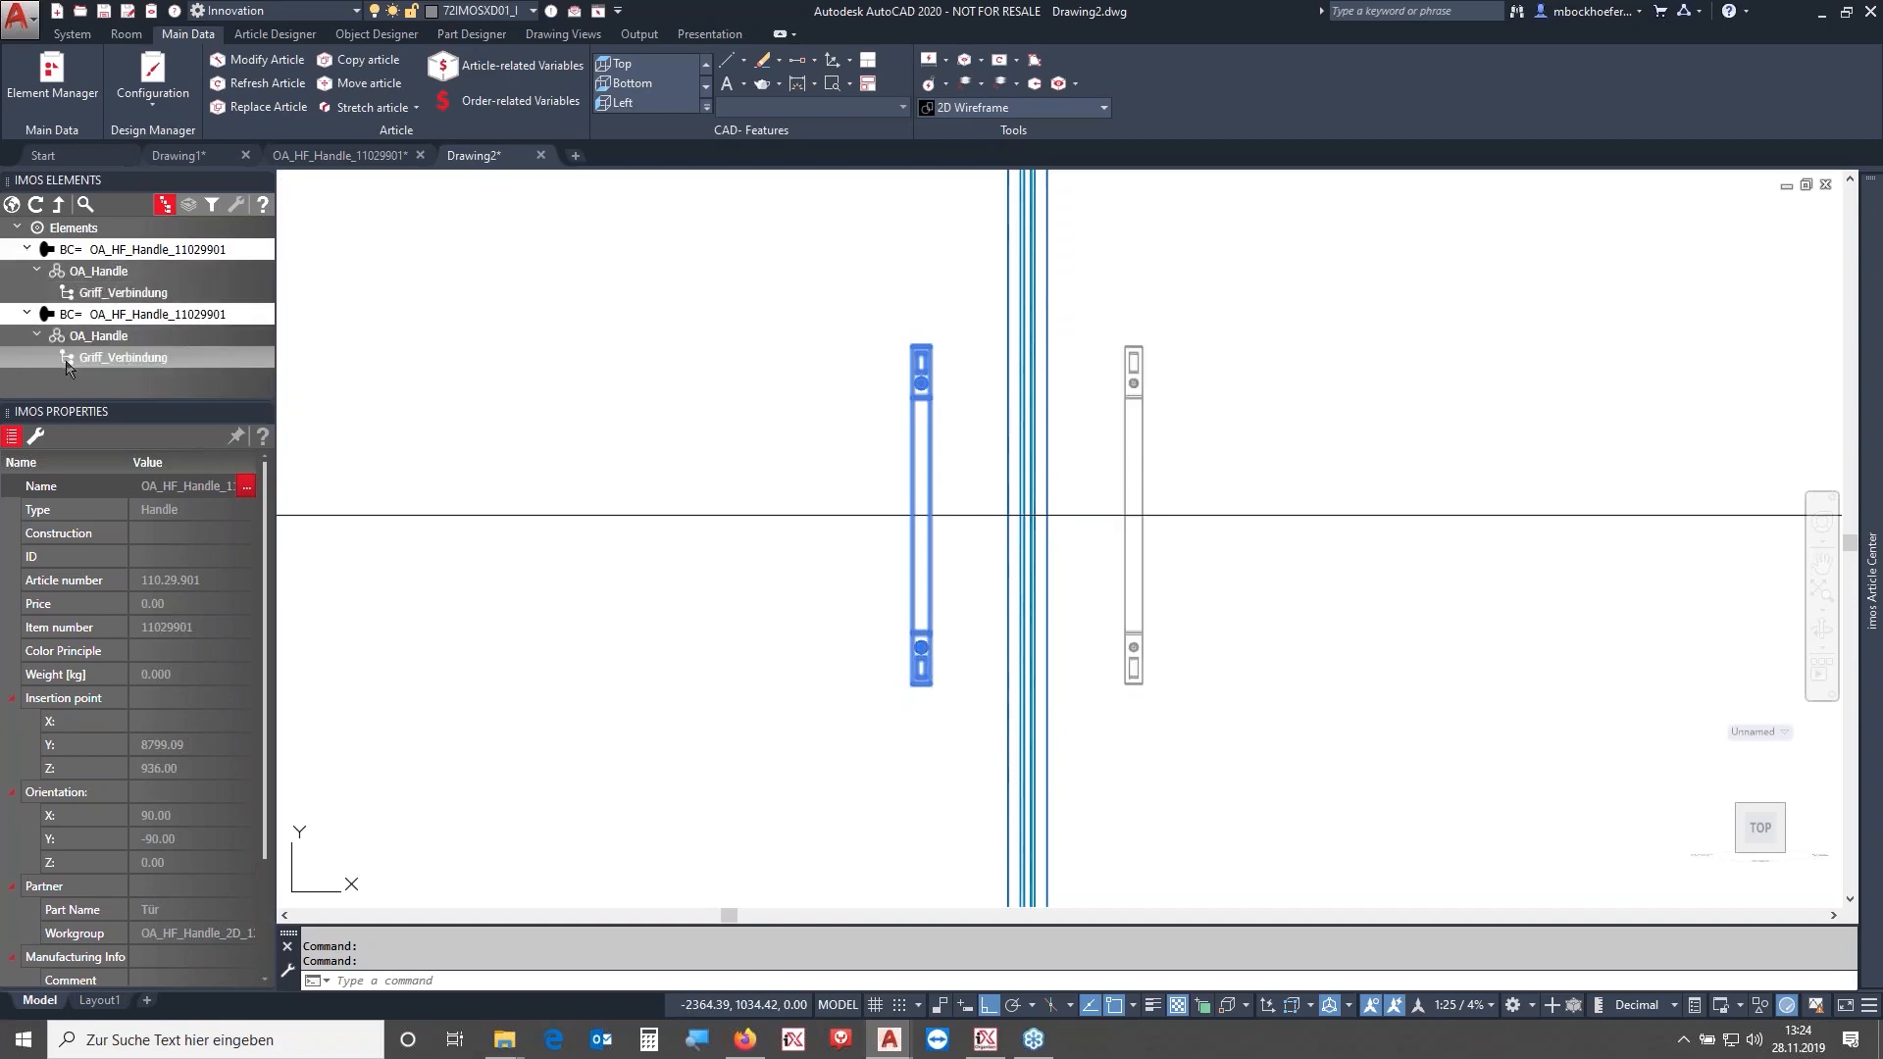
pyautogui.keyDown('ctrl'); pyautogui.click(98, 293); pyautogui.keyUp('ctrl')
pyautogui.click(192, 577)
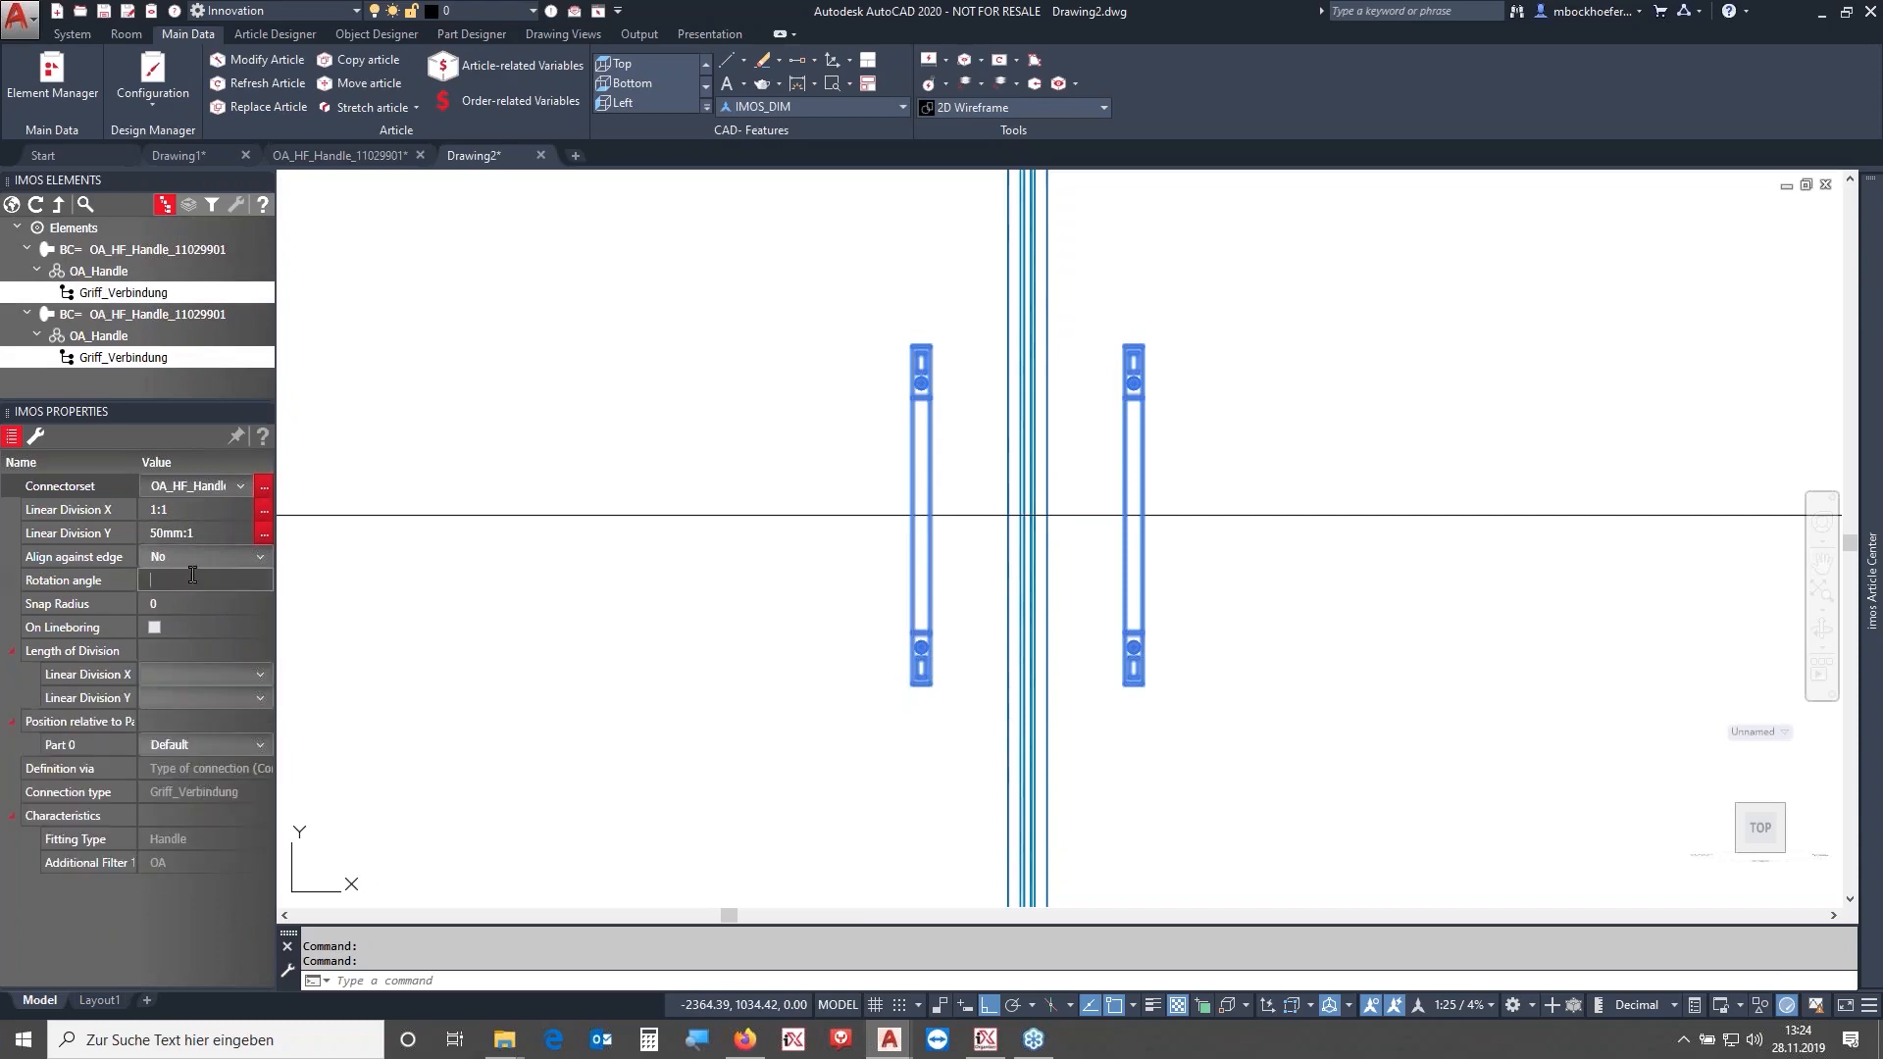
pyautogui.write('90')
pyautogui.press('Return')
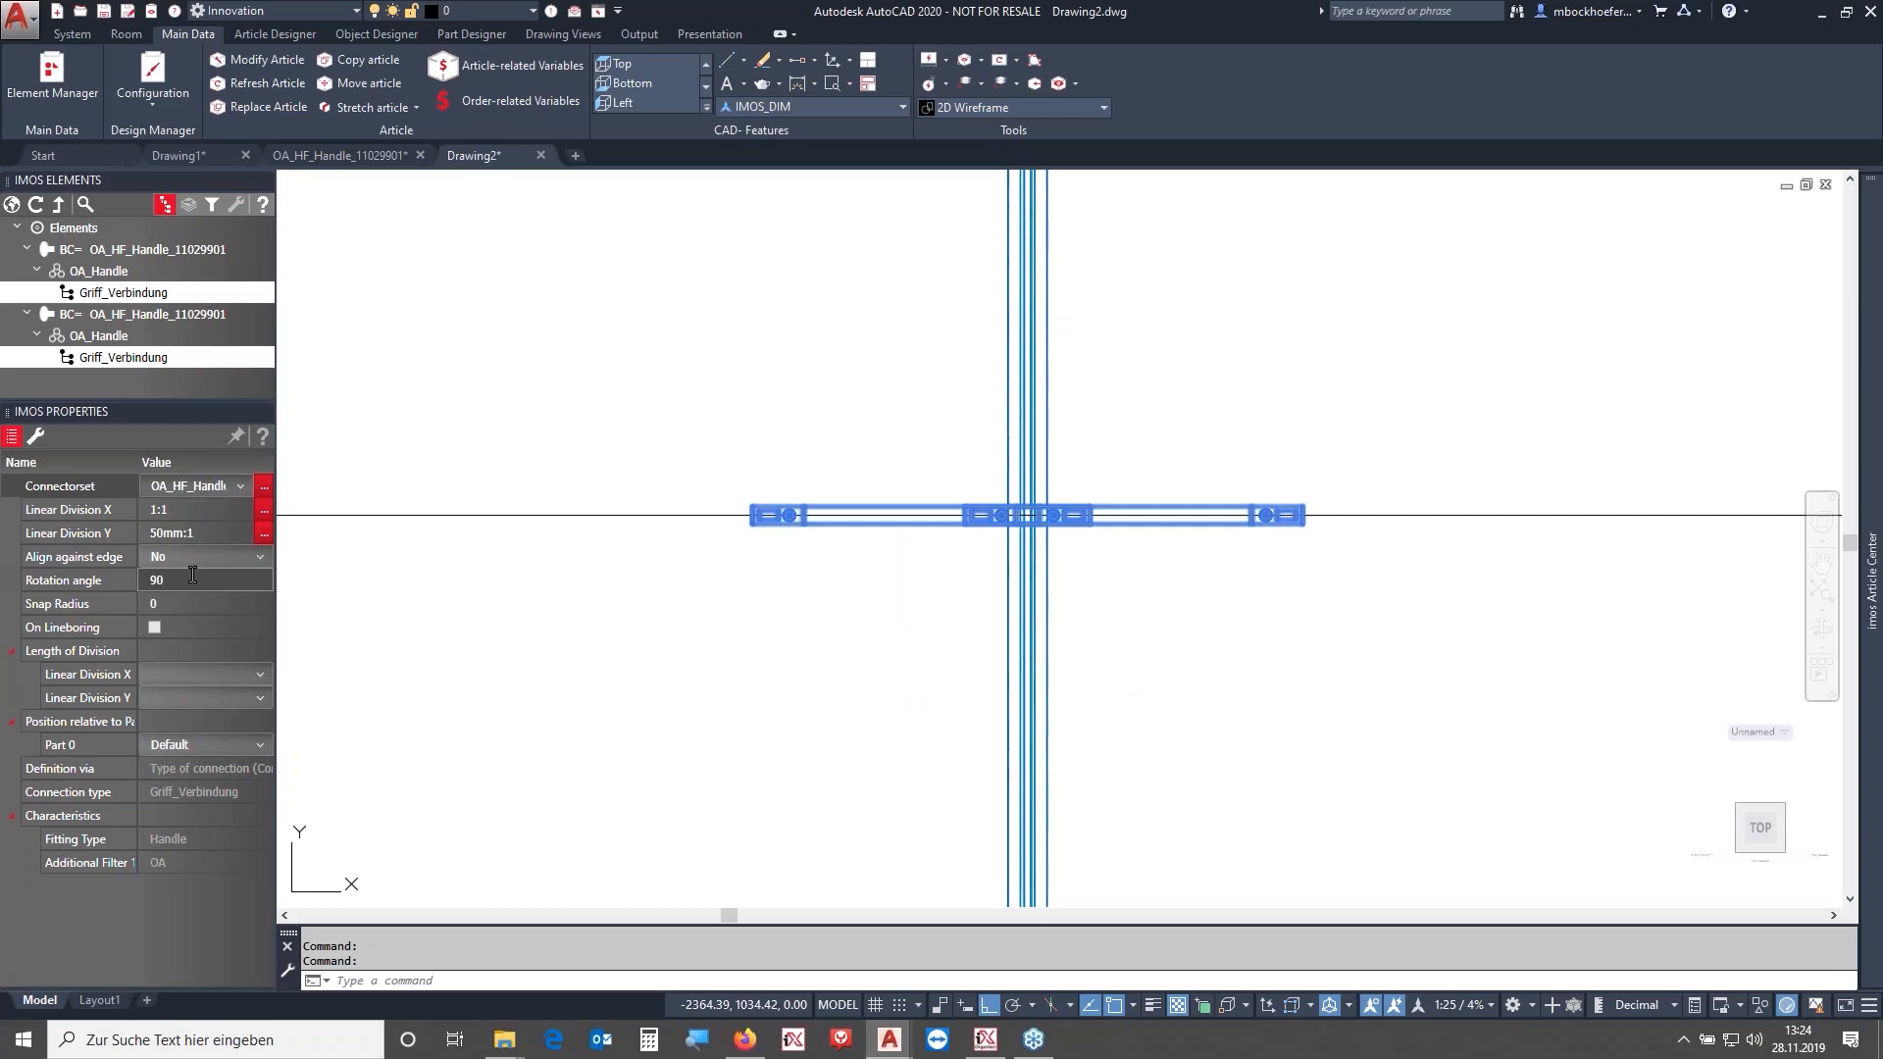
# - Delete the rotation angle modifications from the modification list, confirming the deletion
pyautogui.click(10, 206)
pyautogui.click(108, 251)
pyautogui.click(188, 204)
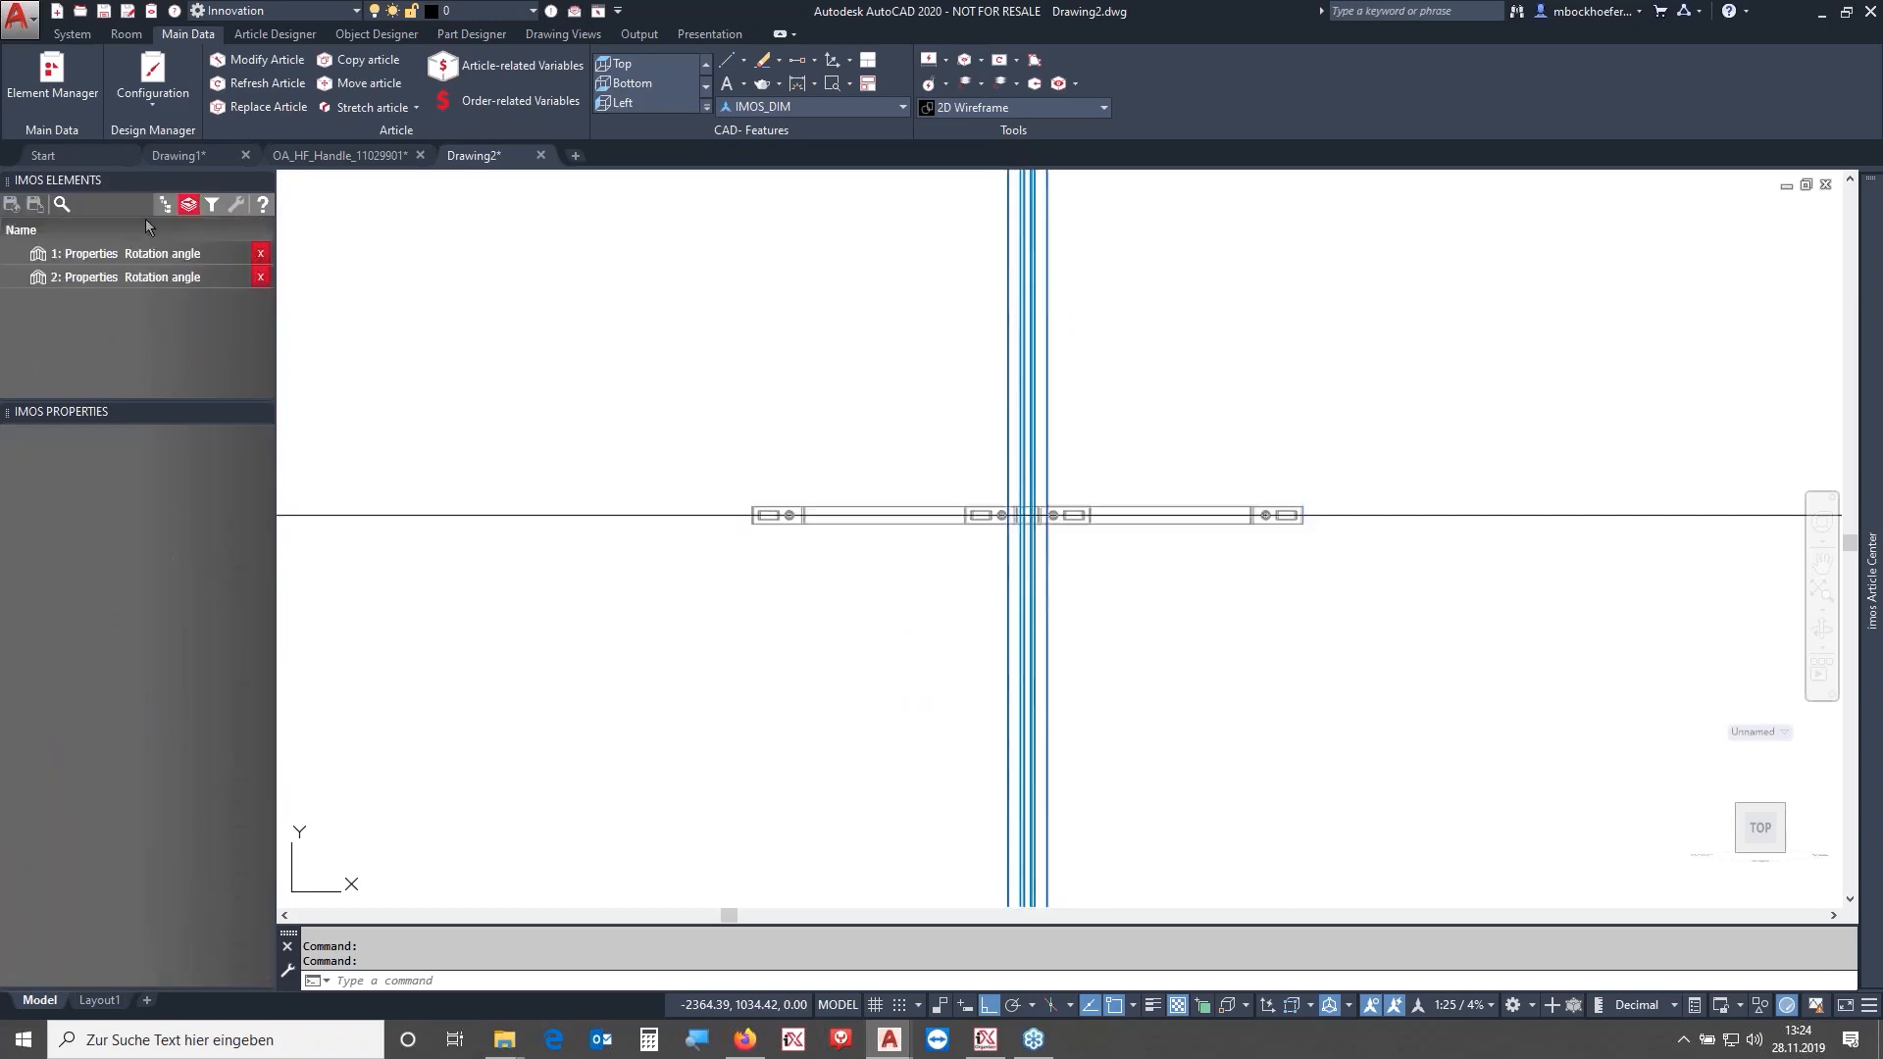
pyautogui.click(260, 254)
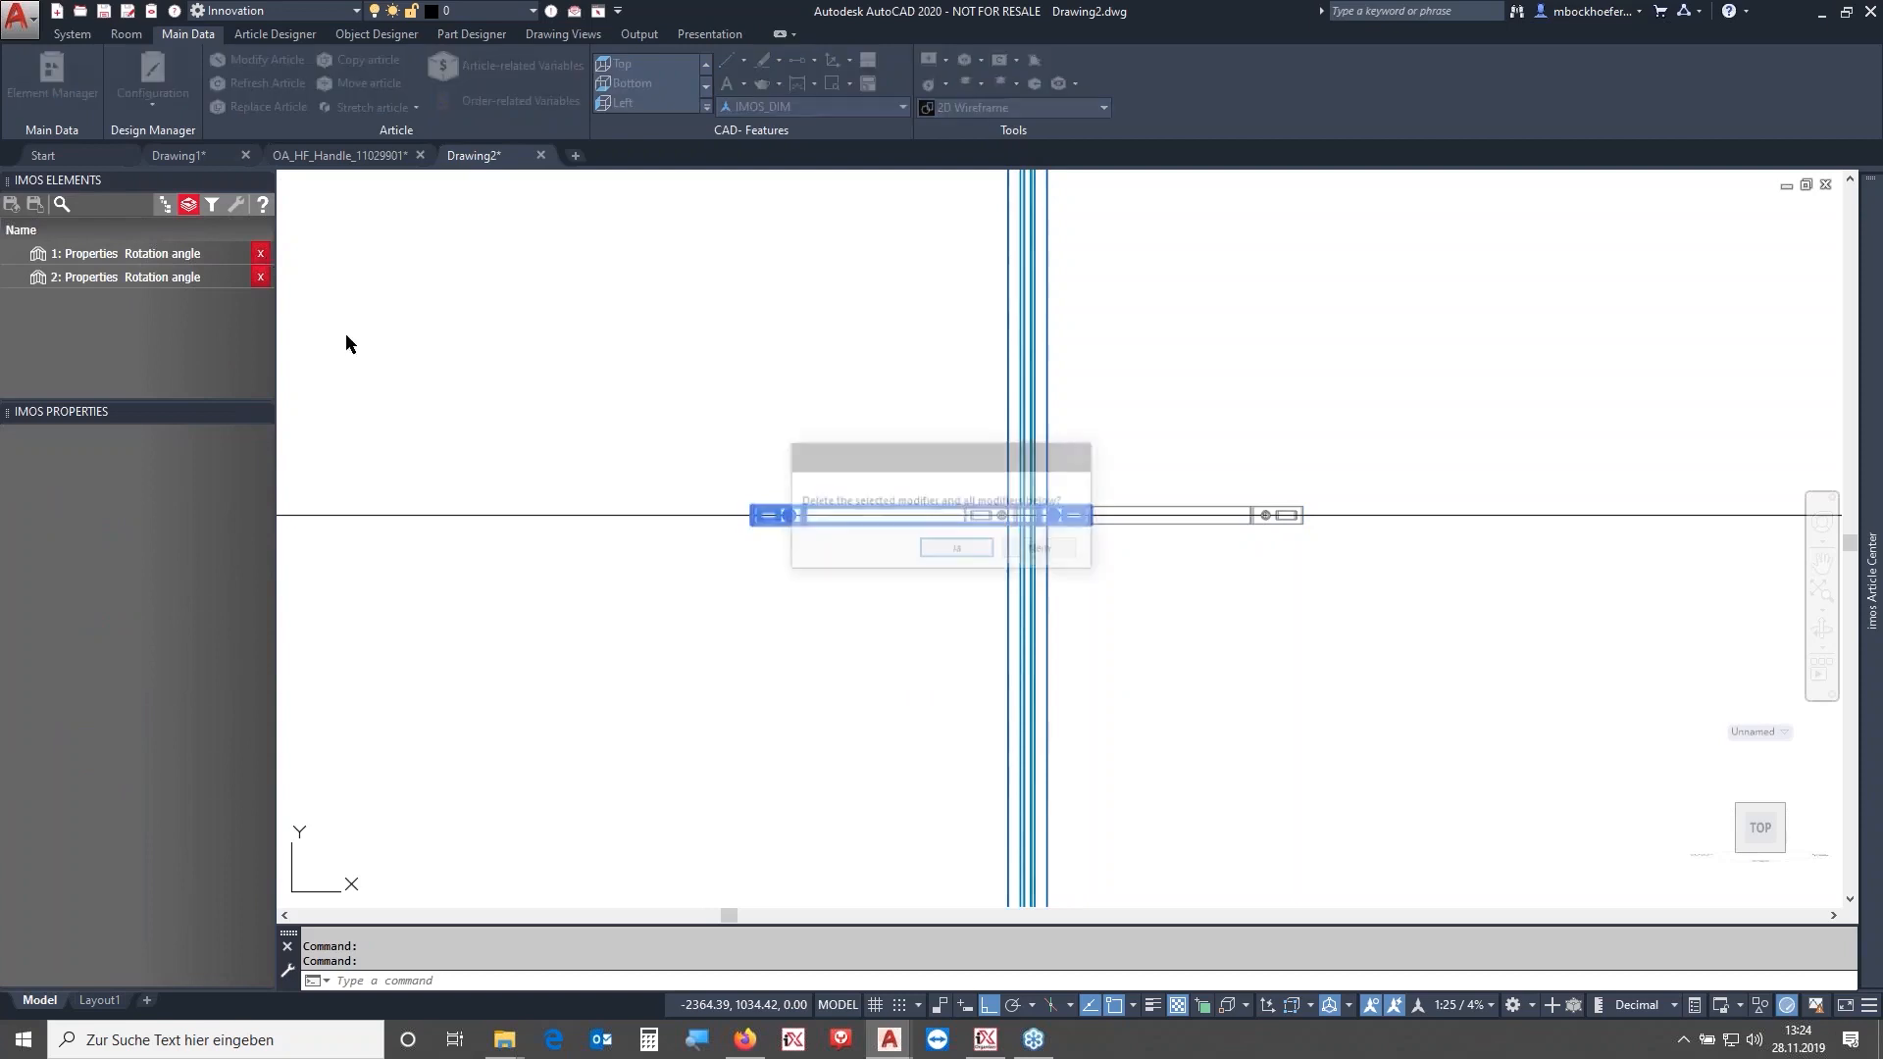
pyautogui.click(959, 551)
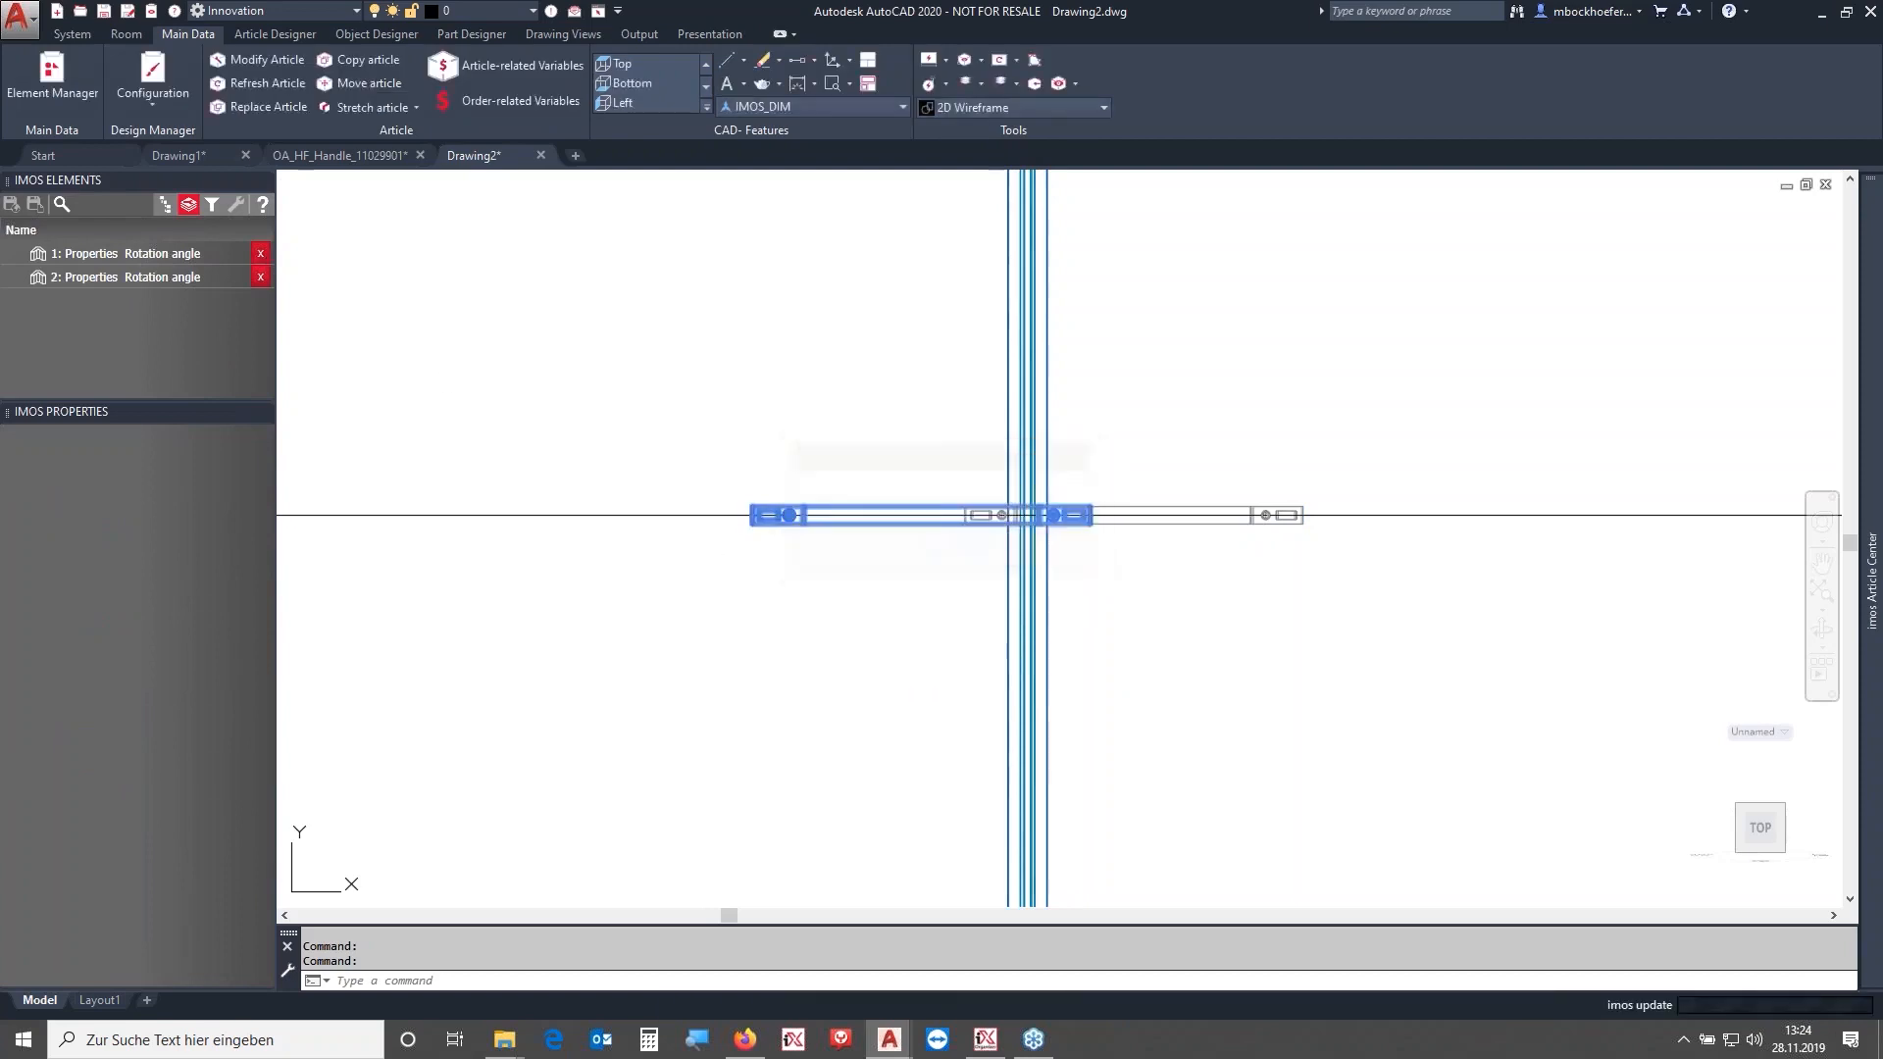
# - Refresh the handle articles in the drawing
pyautogui.click(165, 205)
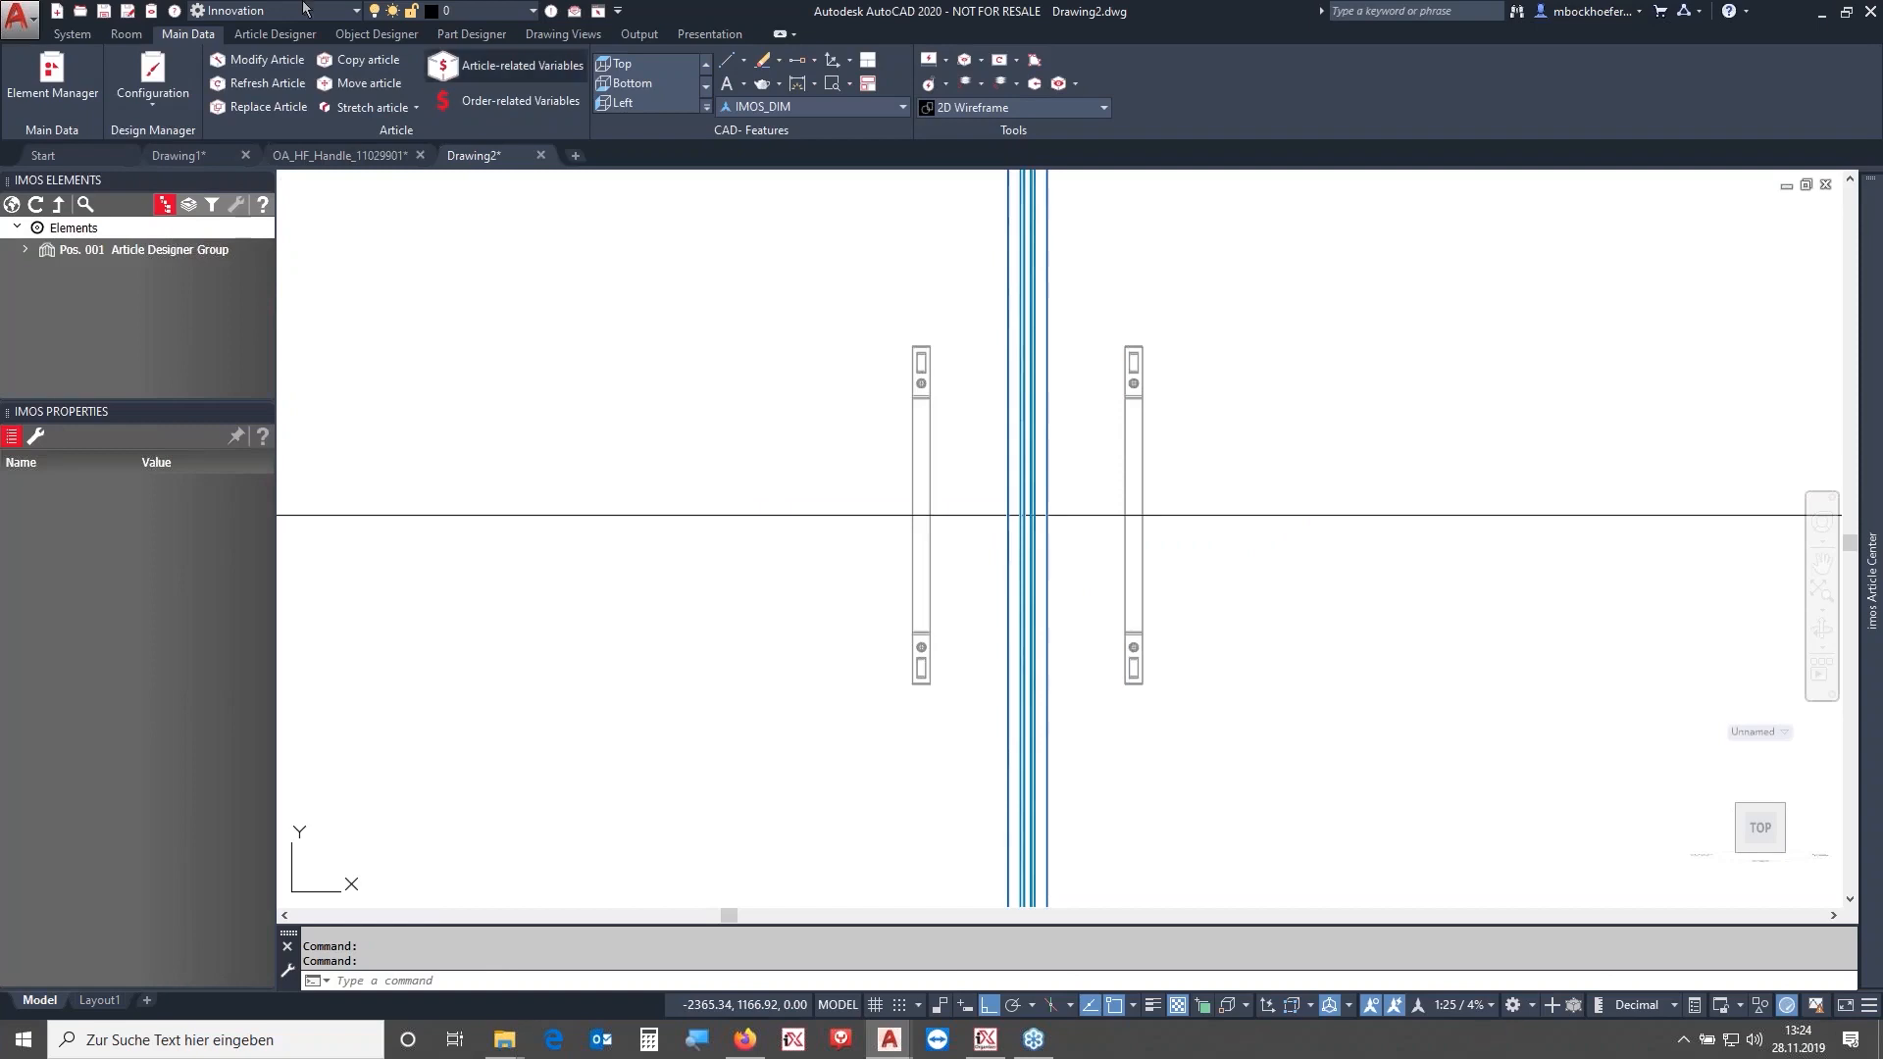
pyautogui.click(246, 84)
pyautogui.click(1366, 432)
pyautogui.click(832, 278)
pyautogui.press('Return')
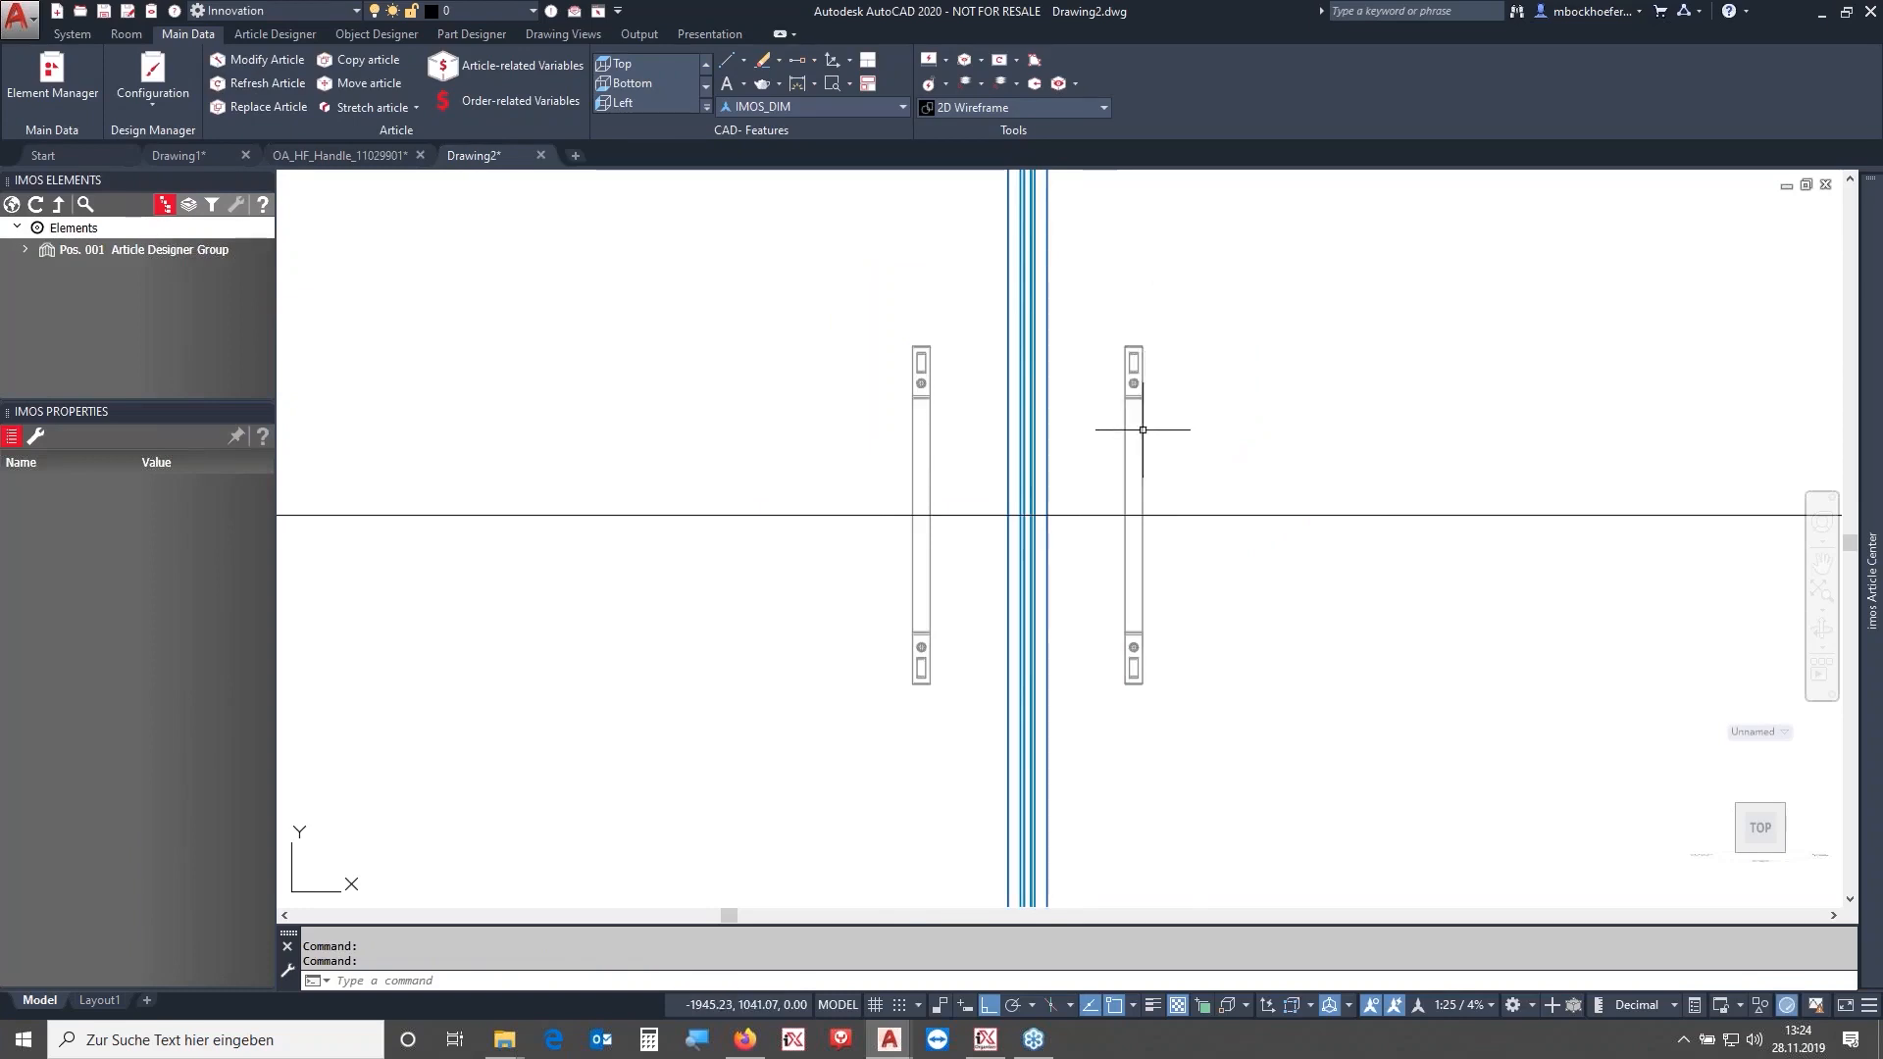
# - Select both handles' Griff_Verbindung connections again and set their rotation angle to 90
pyautogui.click(1134, 510)
pyautogui.click(920, 392)
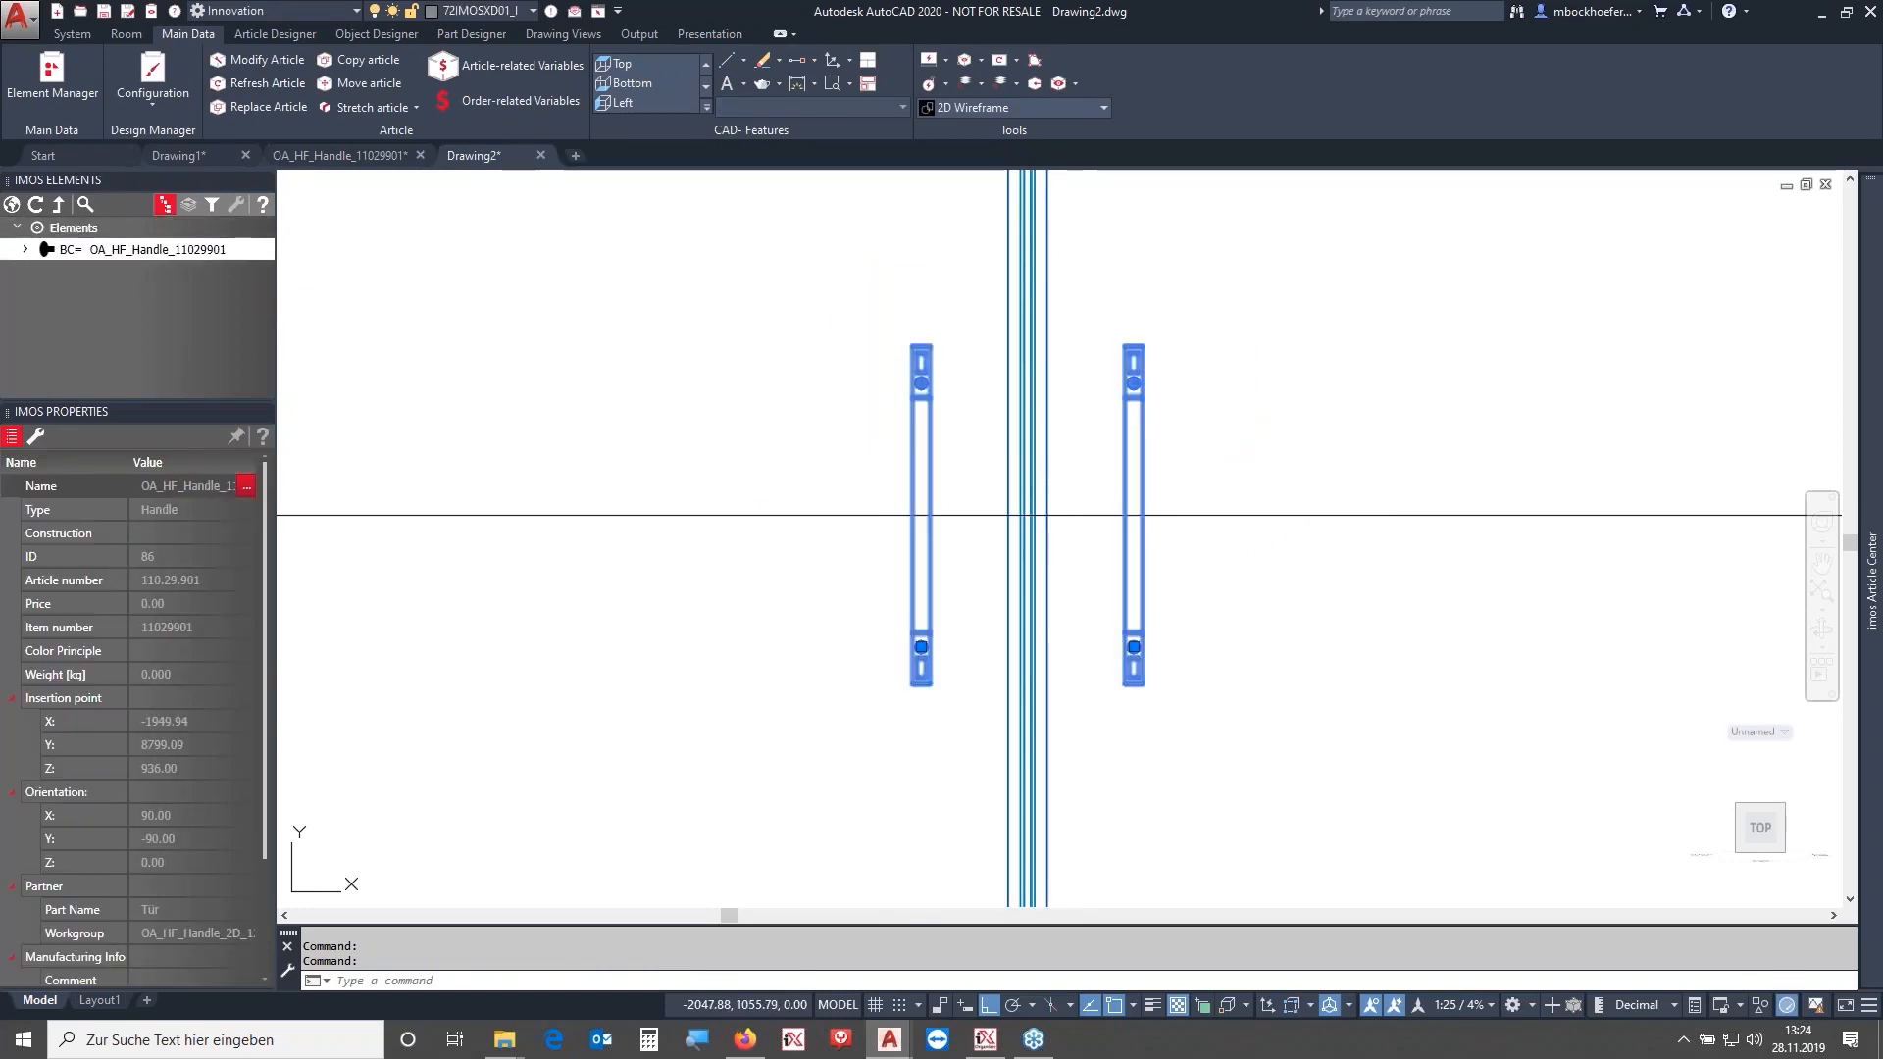
pyautogui.click(26, 249)
pyautogui.click(26, 292)
pyautogui.click(35, 314)
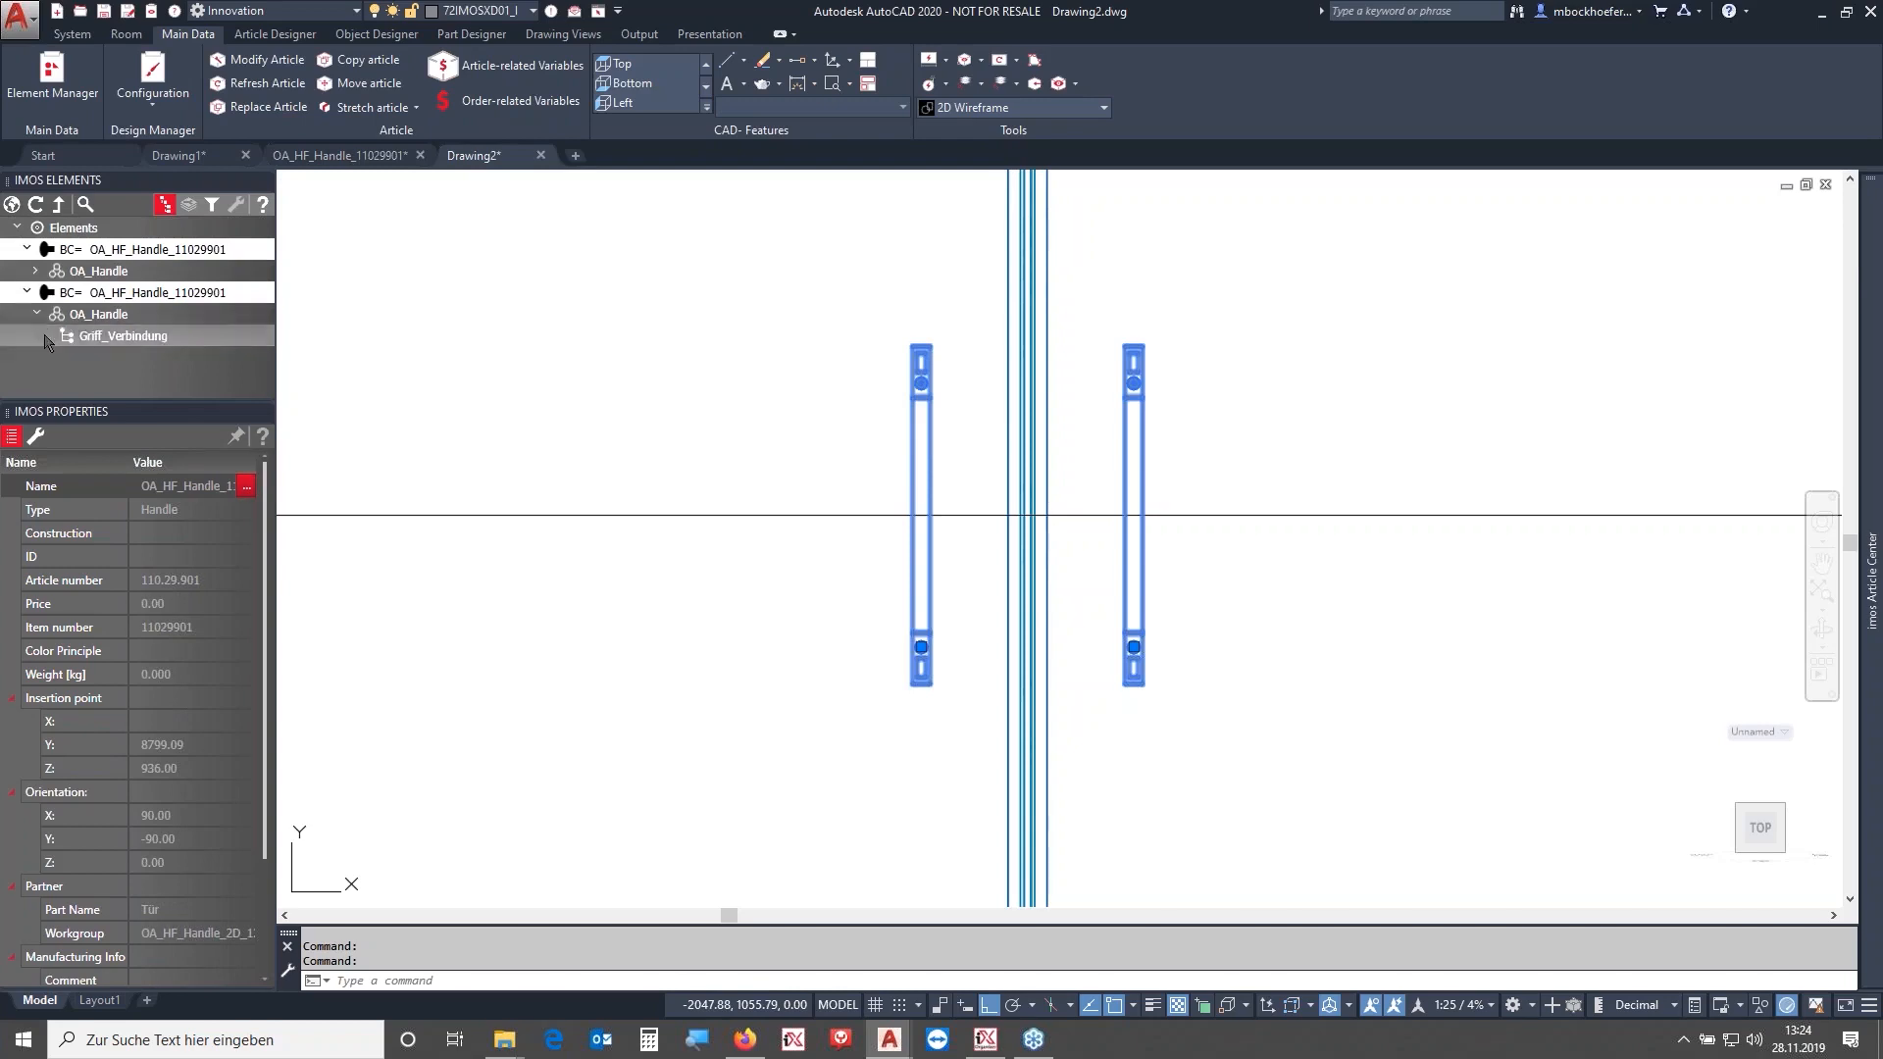
pyautogui.click(36, 271)
pyautogui.keyDown('ctrl'); pyautogui.click(71, 292); pyautogui.keyUp('ctrl')
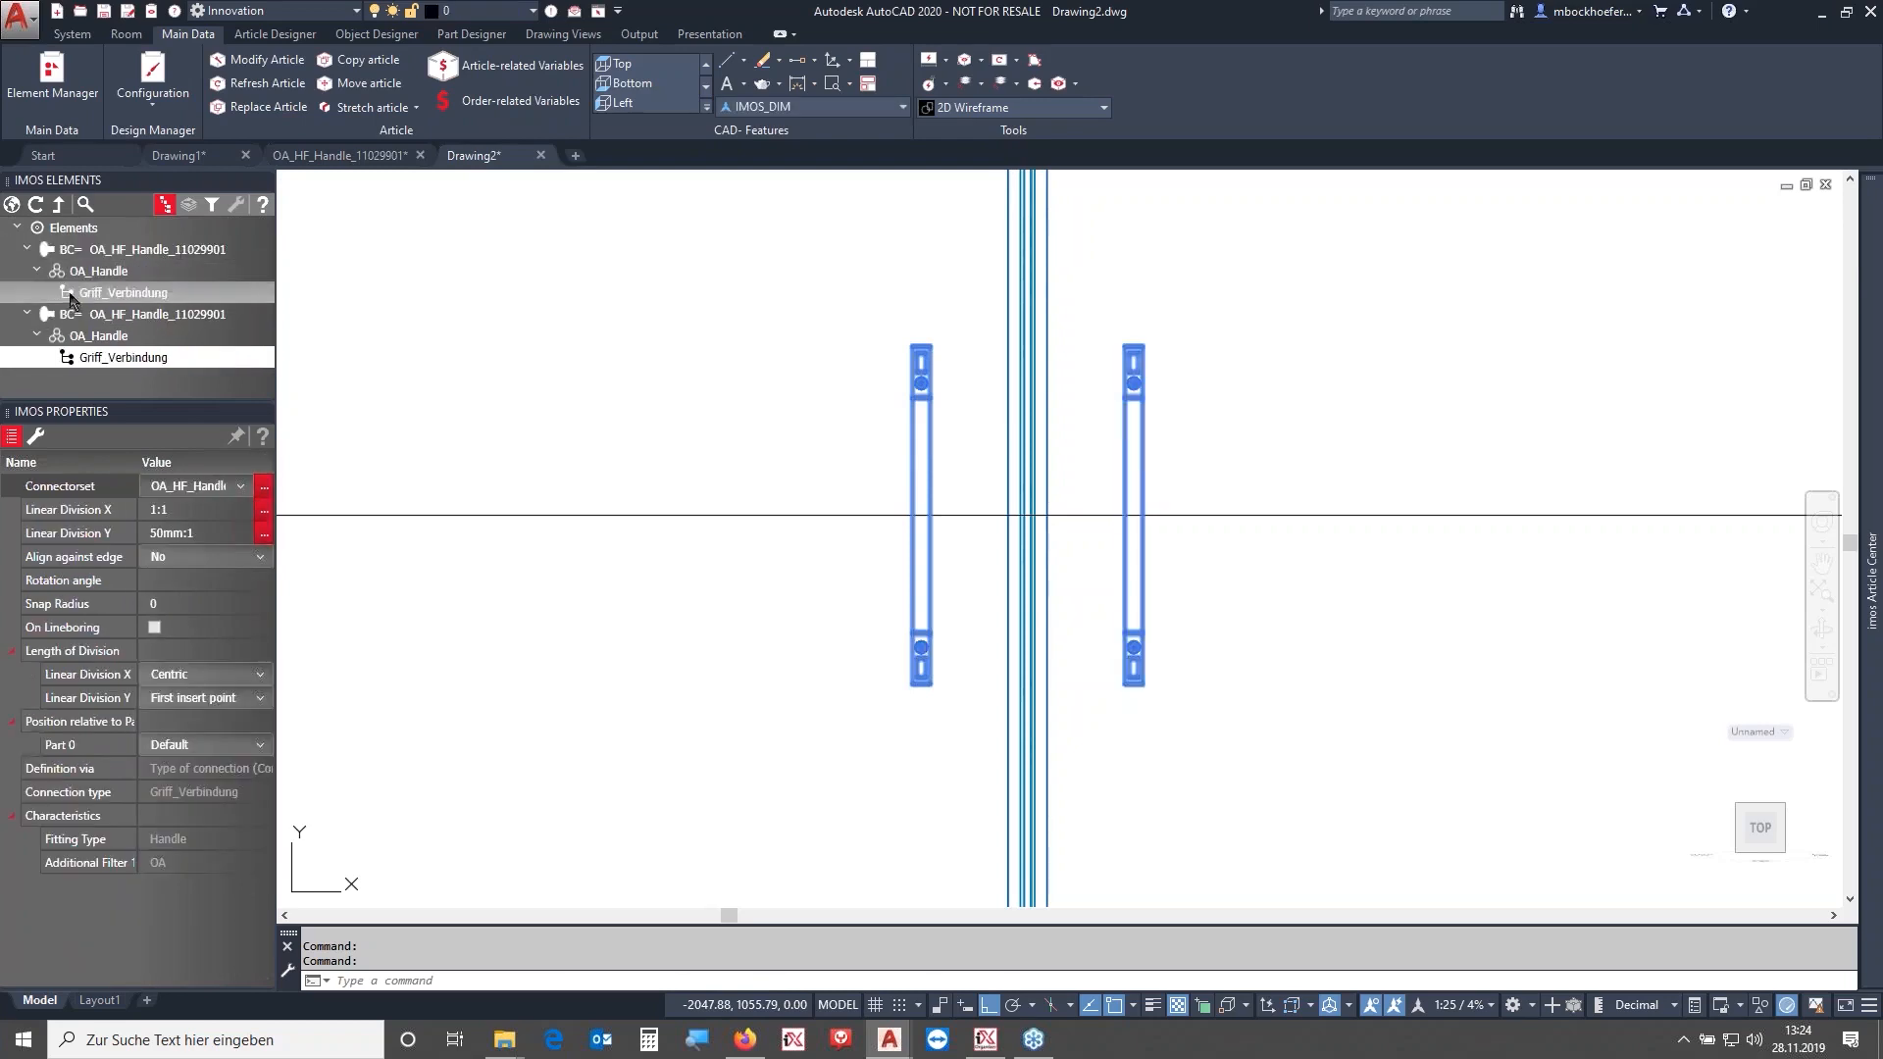
pyautogui.click(217, 580)
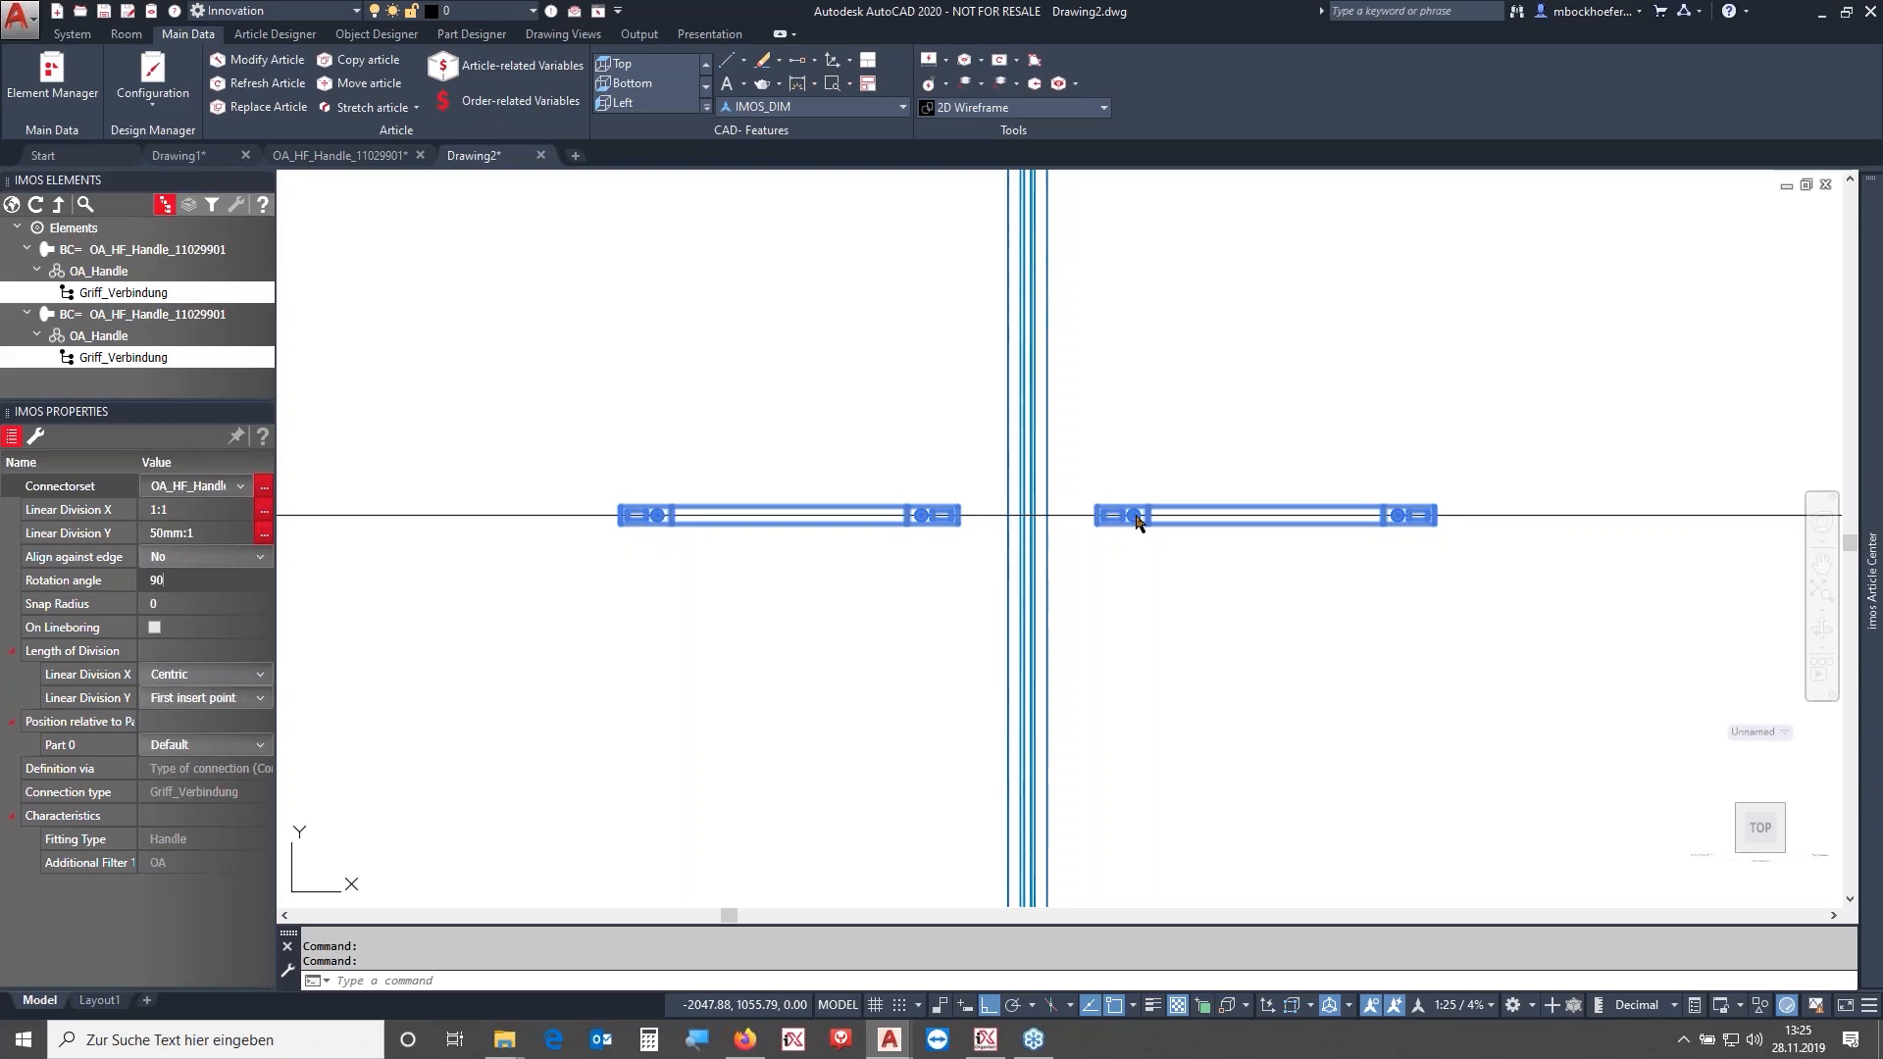
# - Try a Linear Division Y of 100mm:1 for the selected handle connections, then restore 50mm:1
pyautogui.moveTo(178, 578); pyautogui.dragTo(150, 576)
pyautogui.click(161, 533)
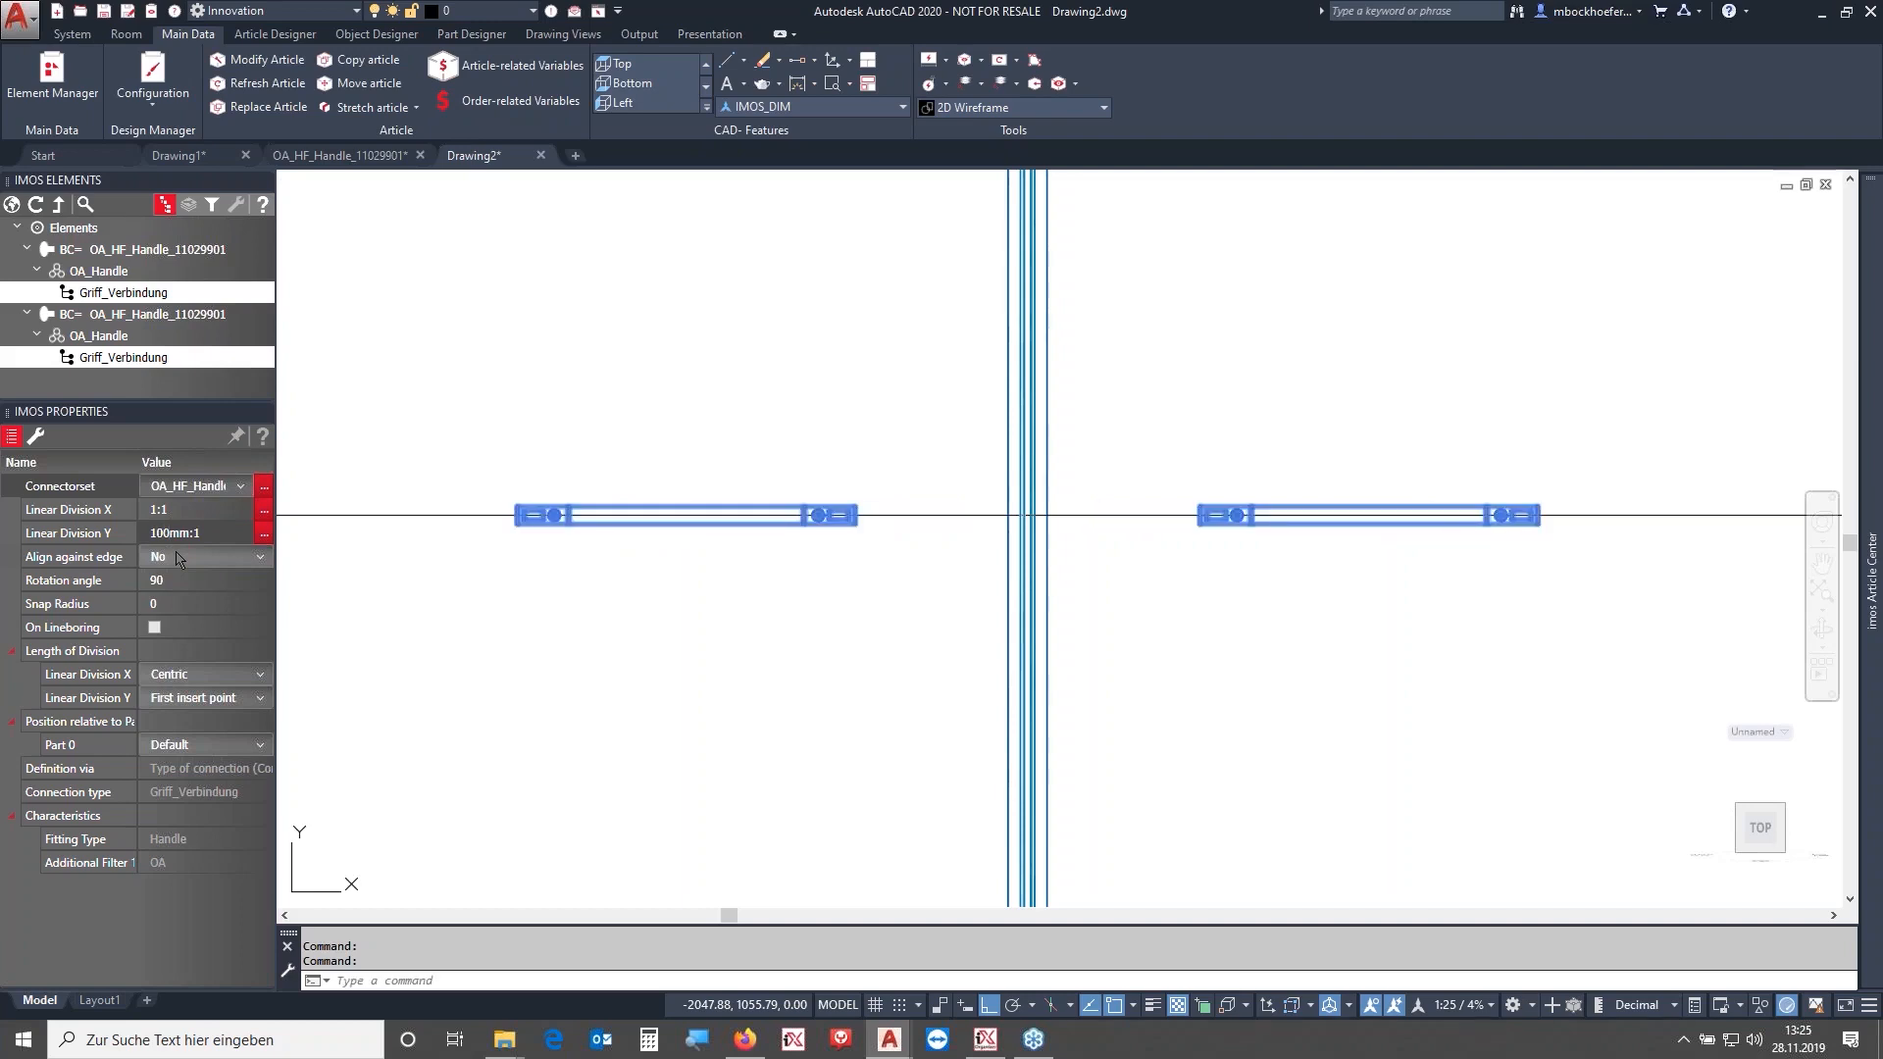
pyautogui.press('Return')
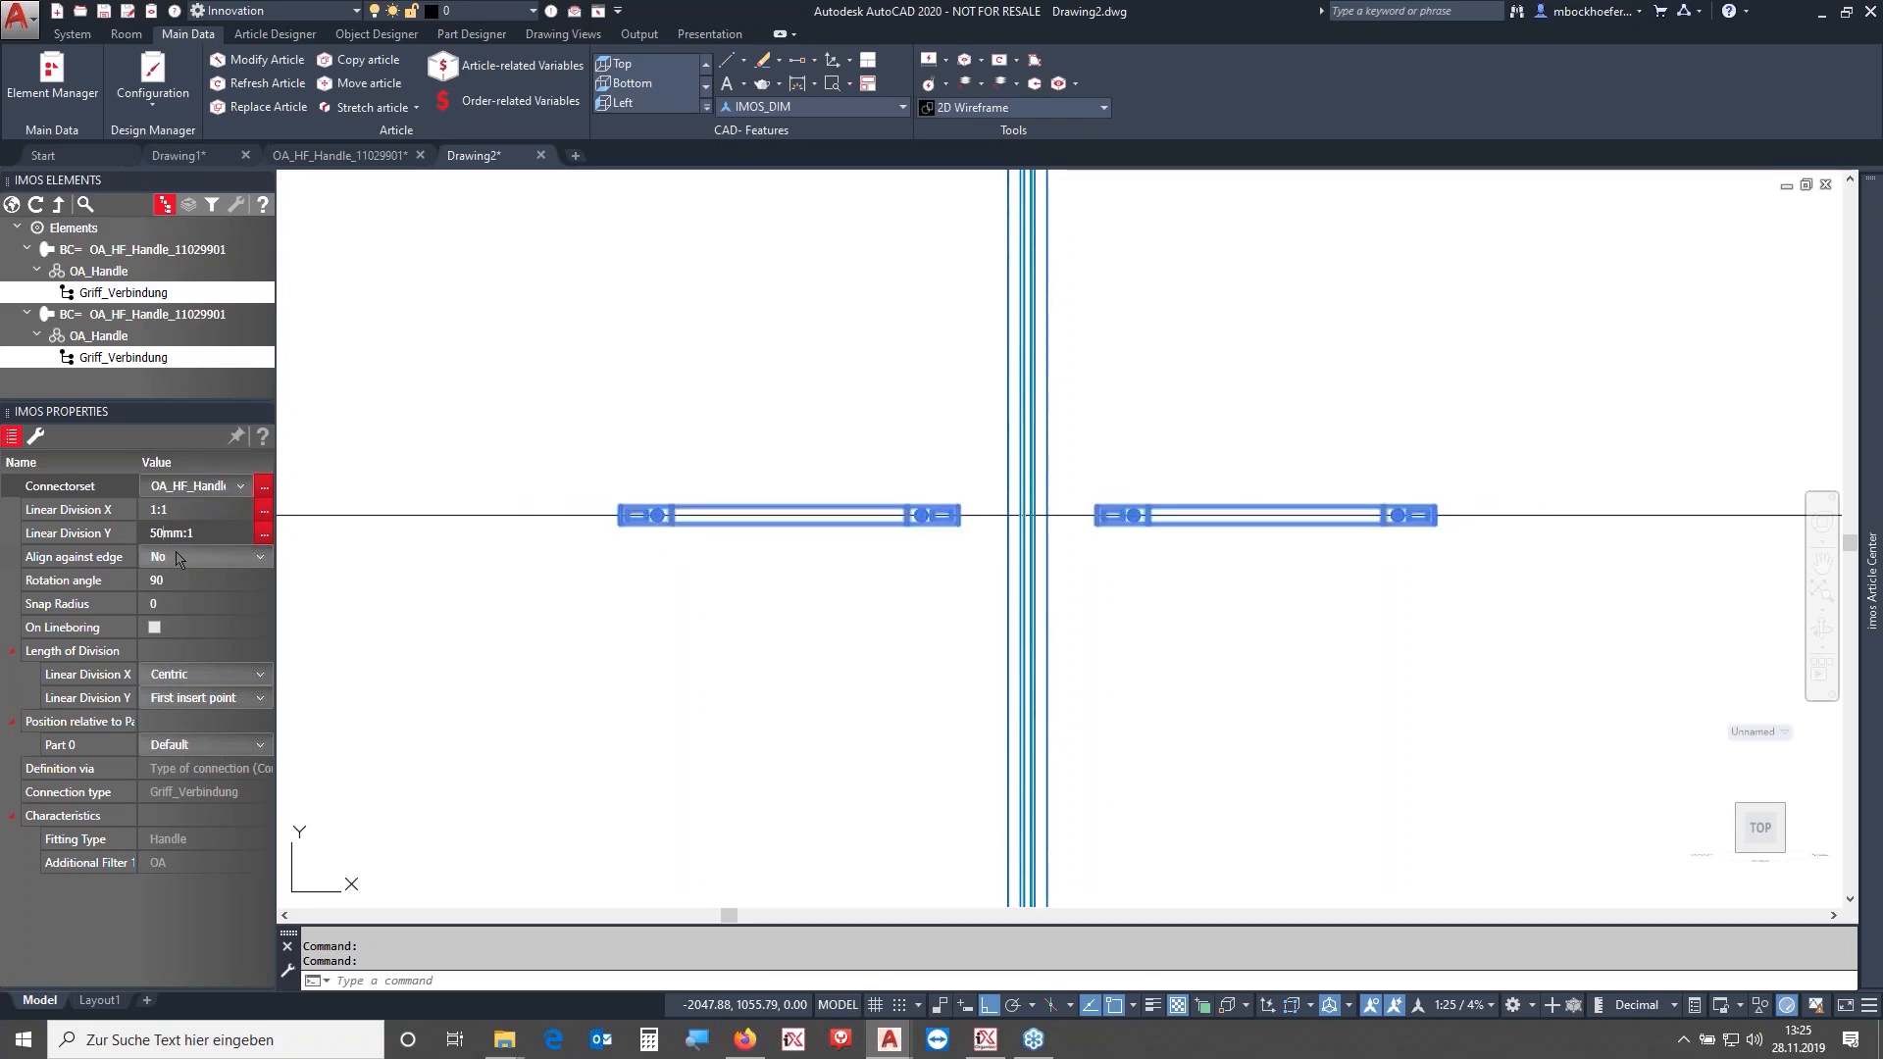
# - Measure the distance from a handle's fixing hole to the door edge with DIST
pyautogui.click(851, 385)
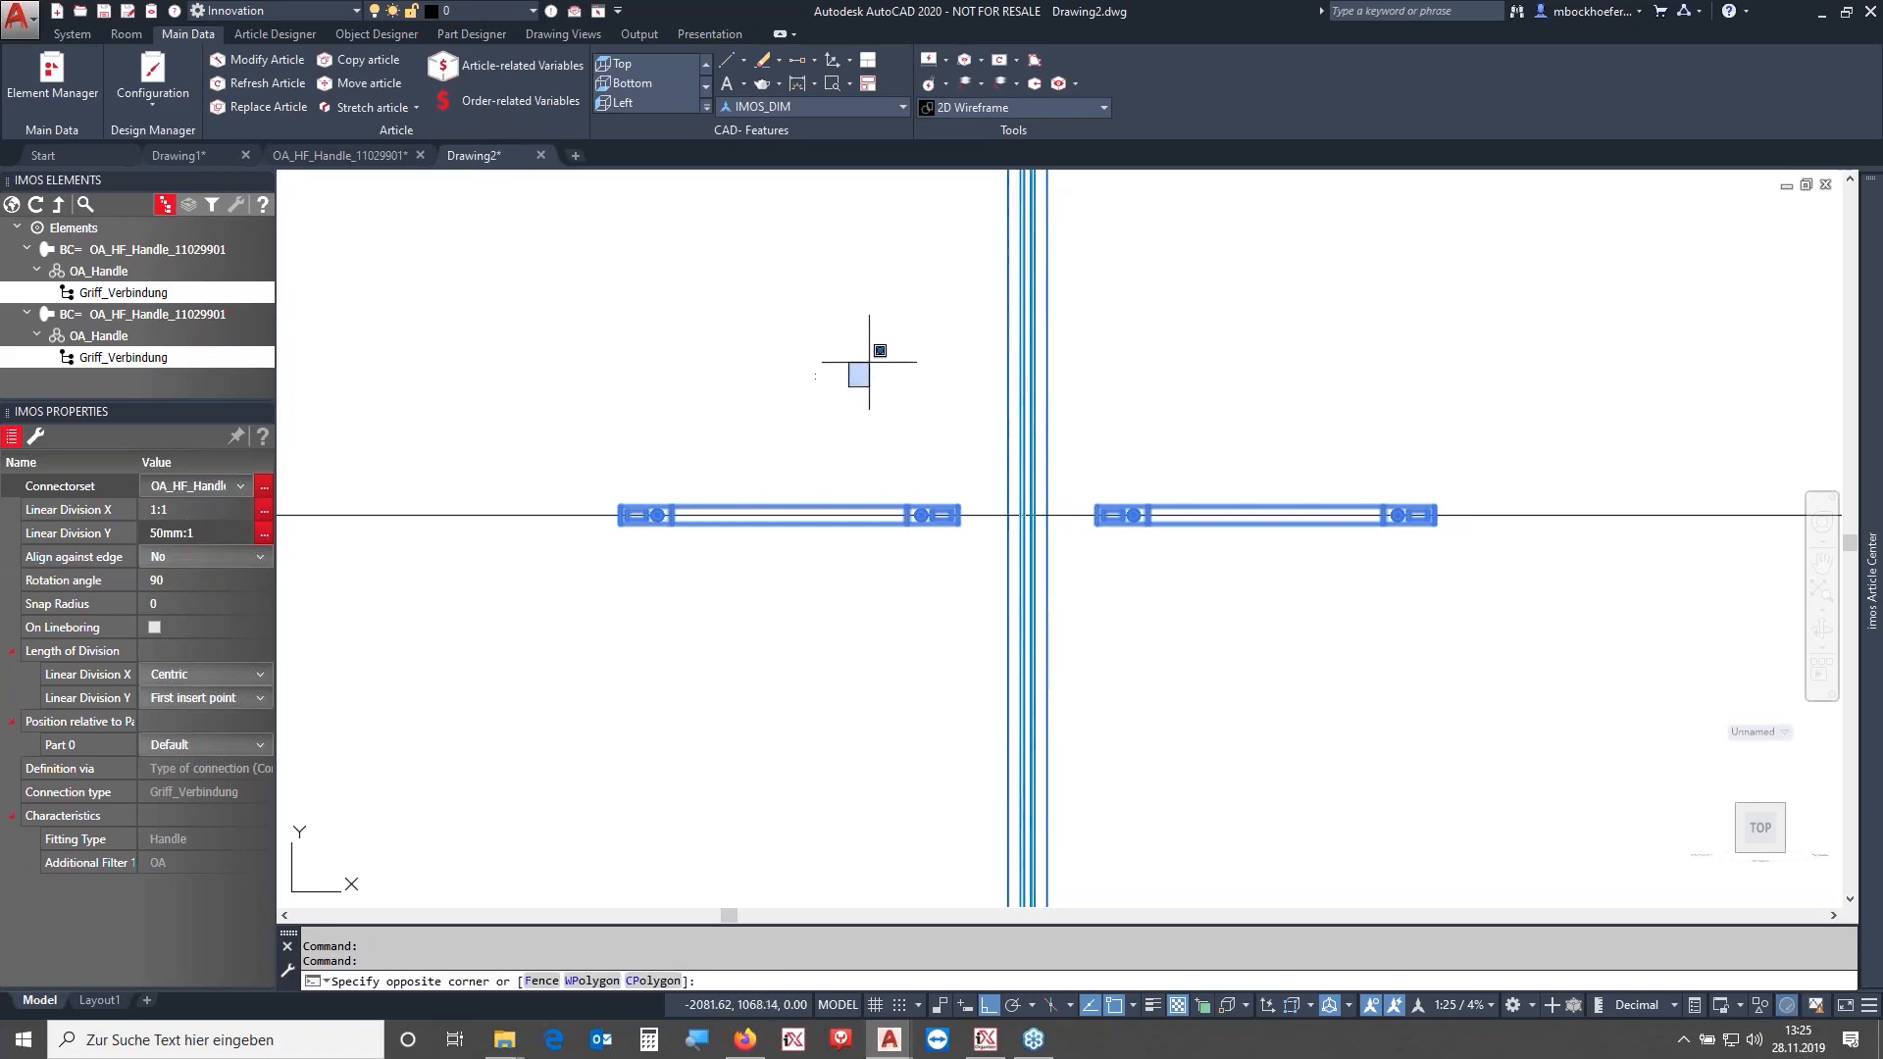
pyautogui.write('dist')
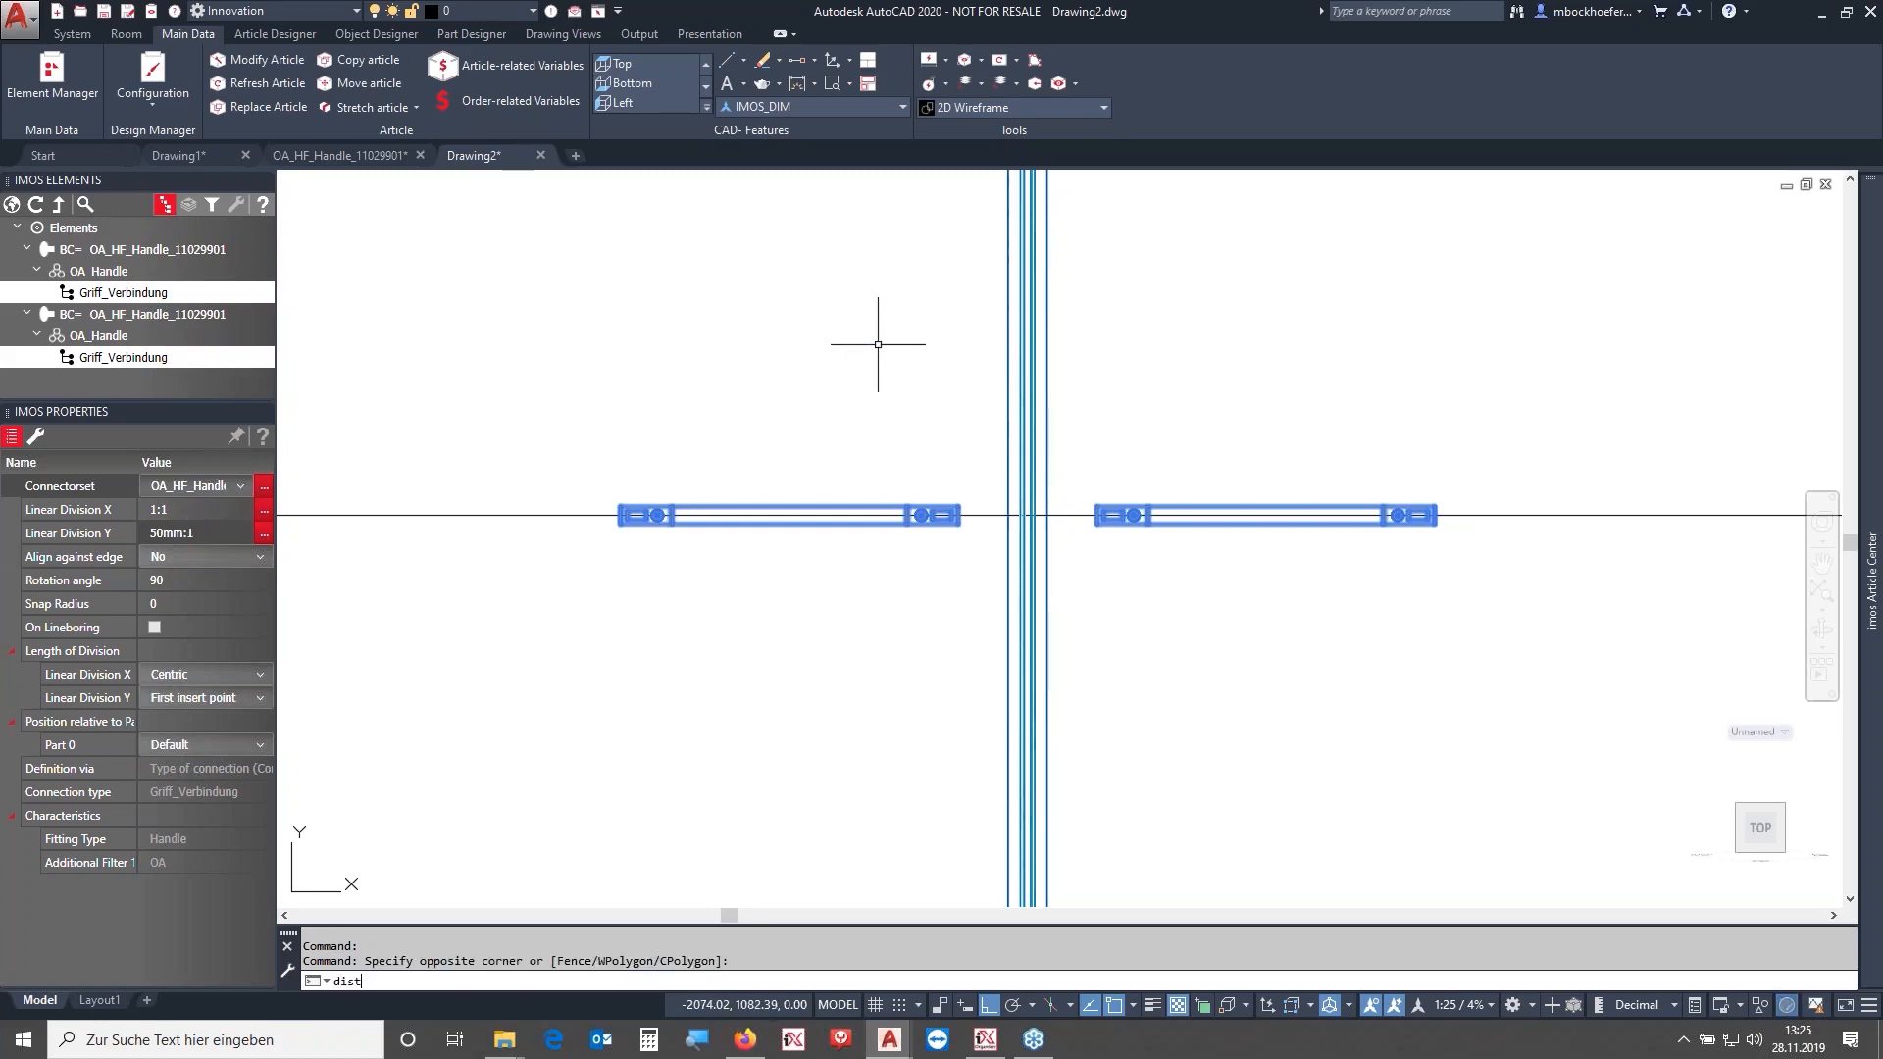
pyautogui.press('Return')
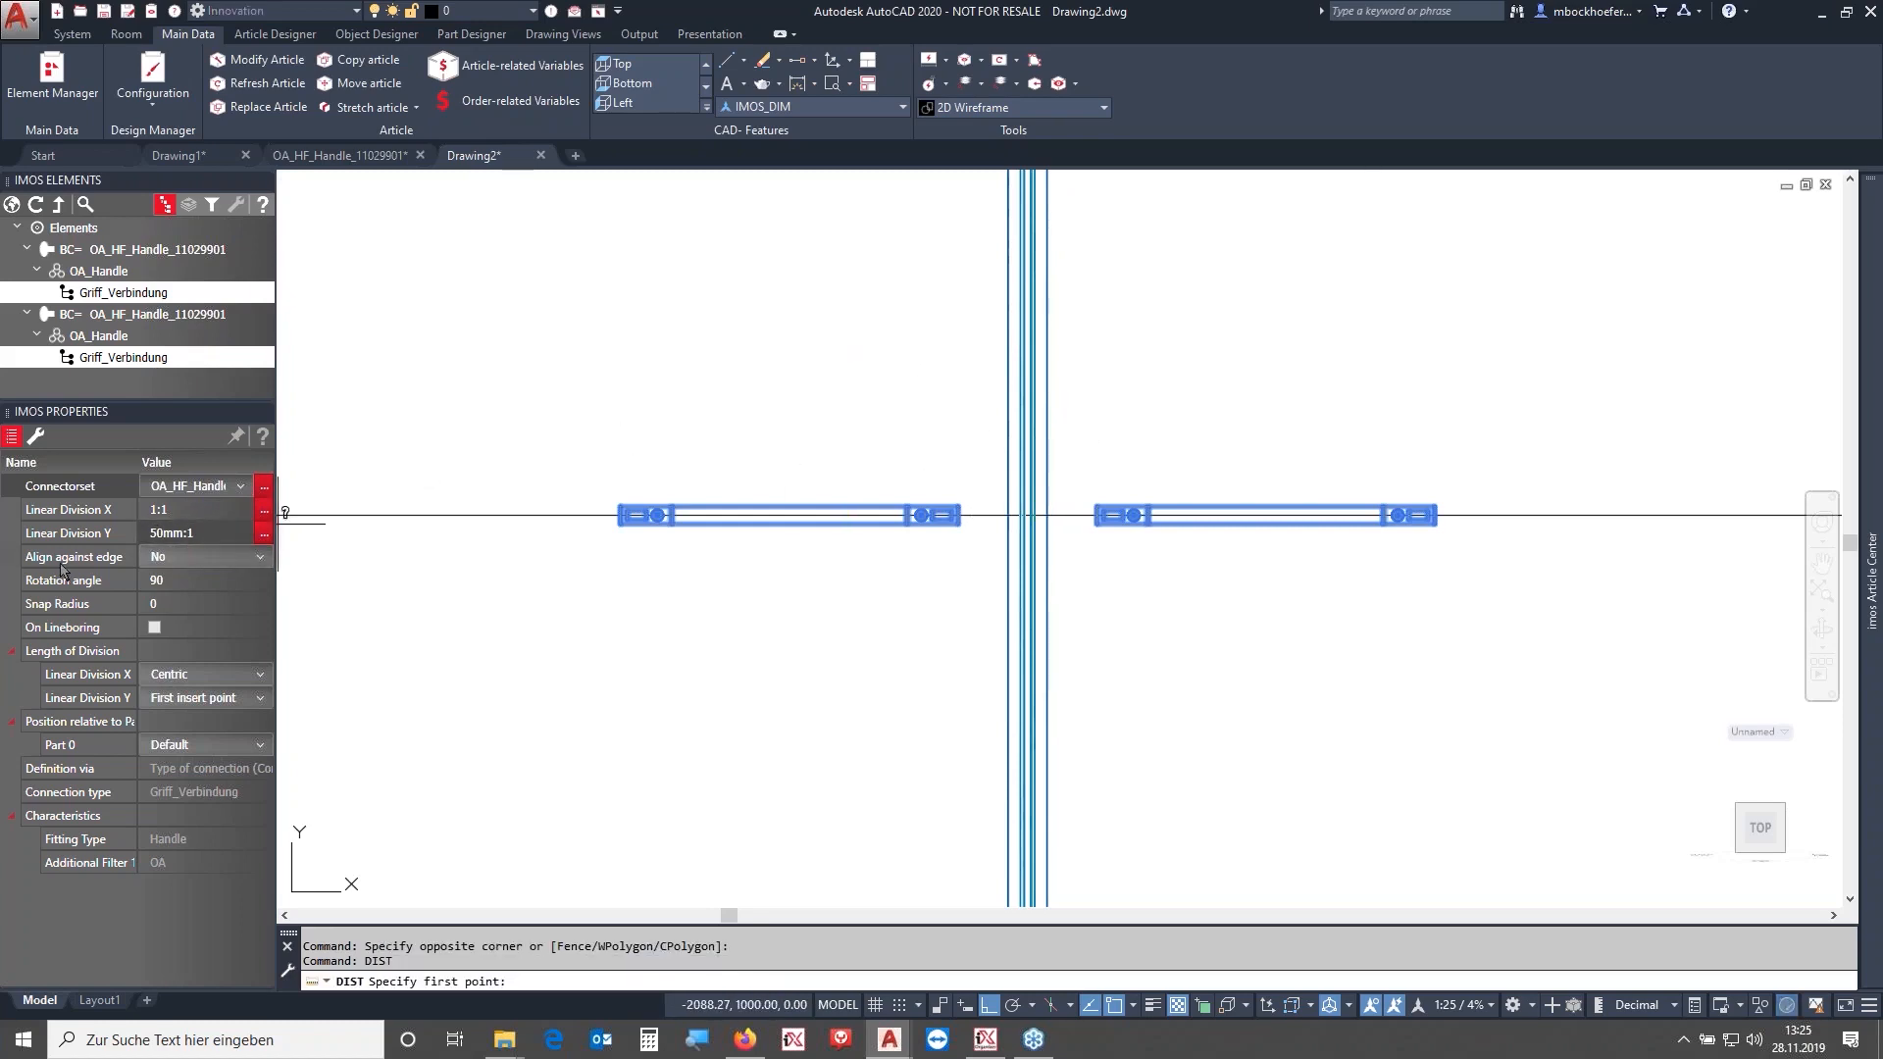
pyautogui.scroll(5, 941, 510)
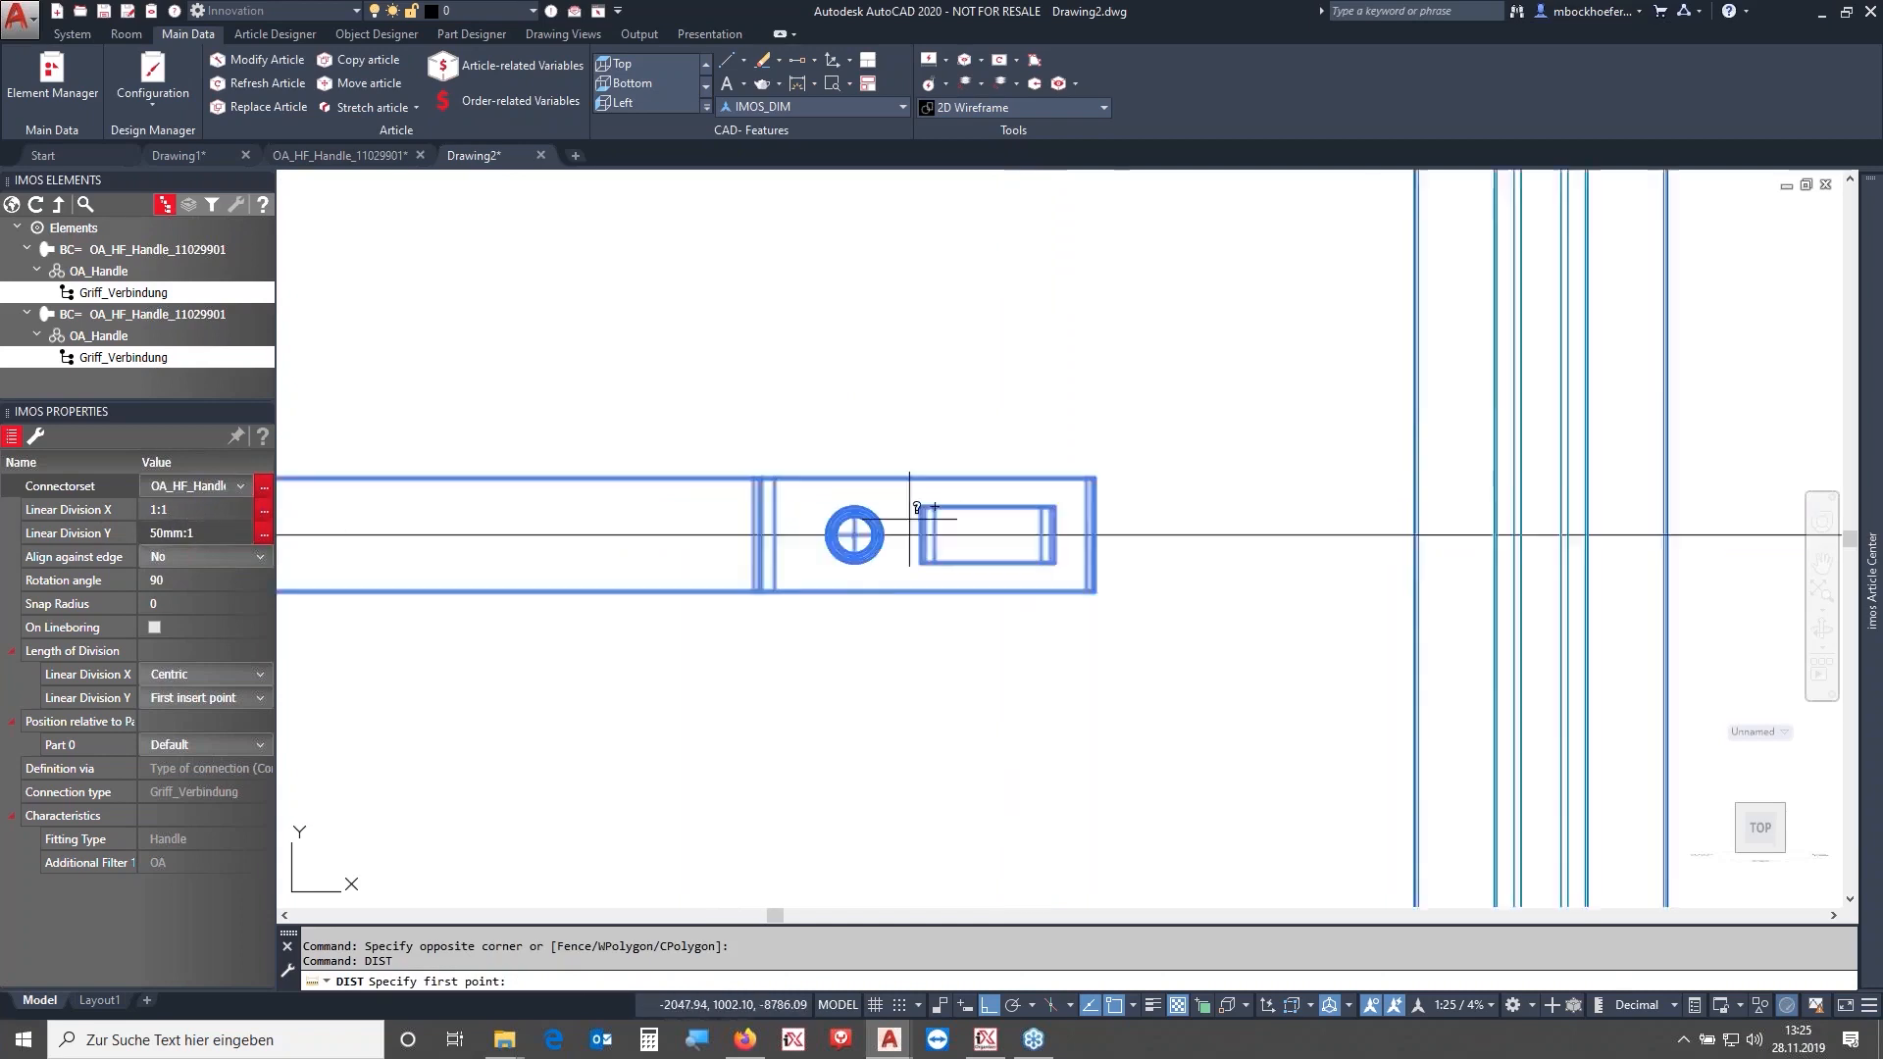
pyautogui.click(820, 542)
pyautogui.scroll(-6, 1266, 432)
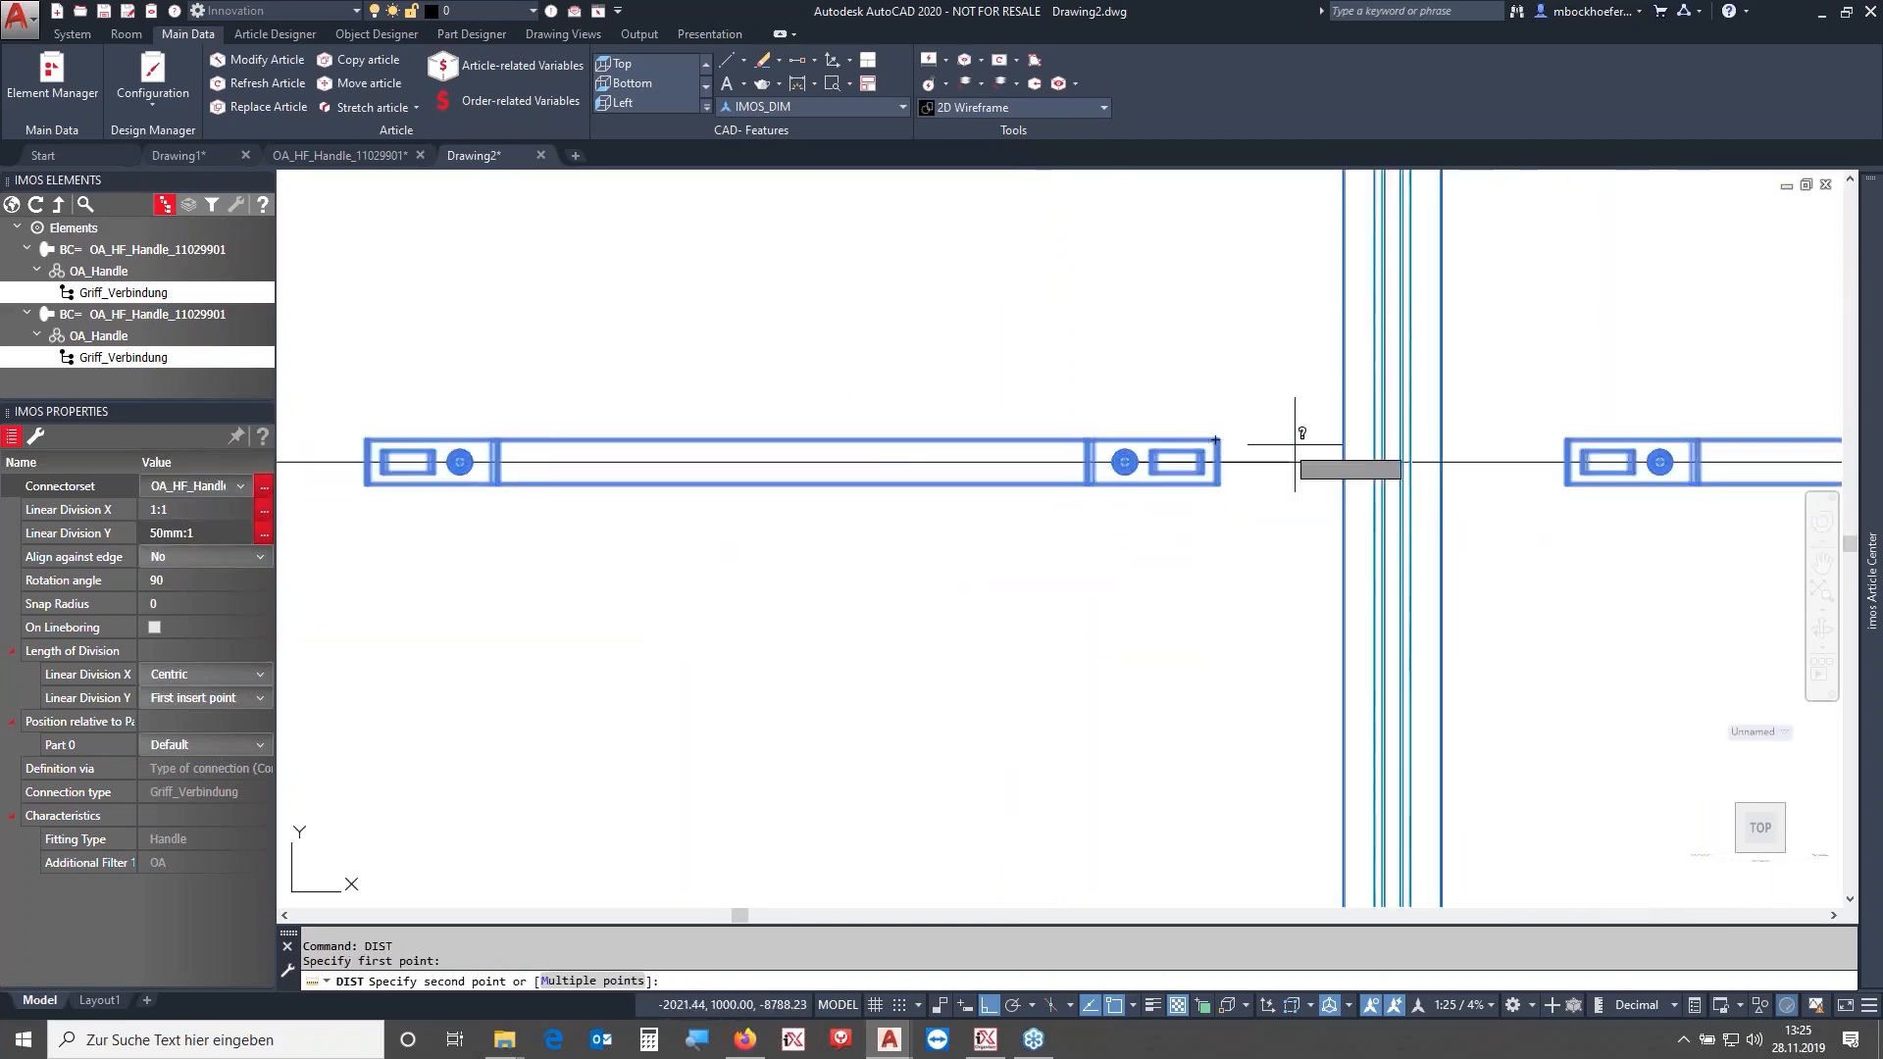
pyautogui.scroll(6, 1383, 461)
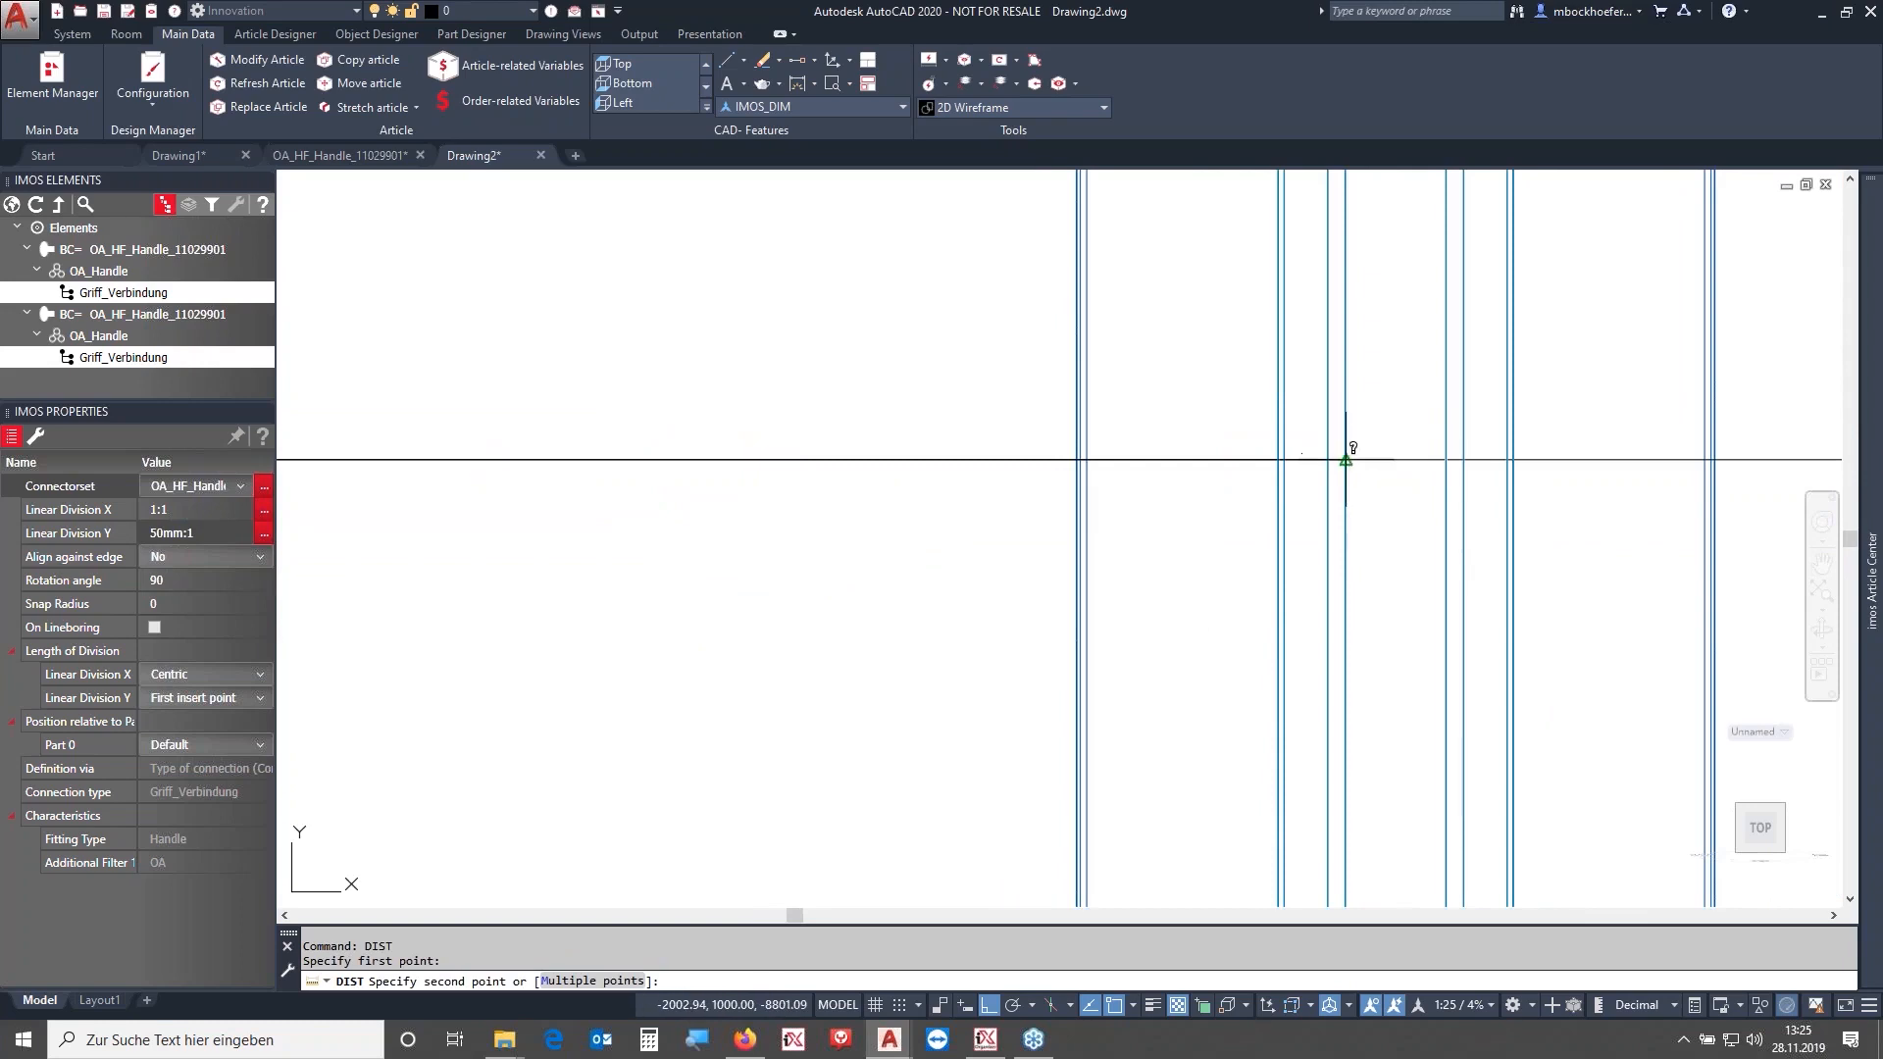
pyautogui.click(1346, 460)
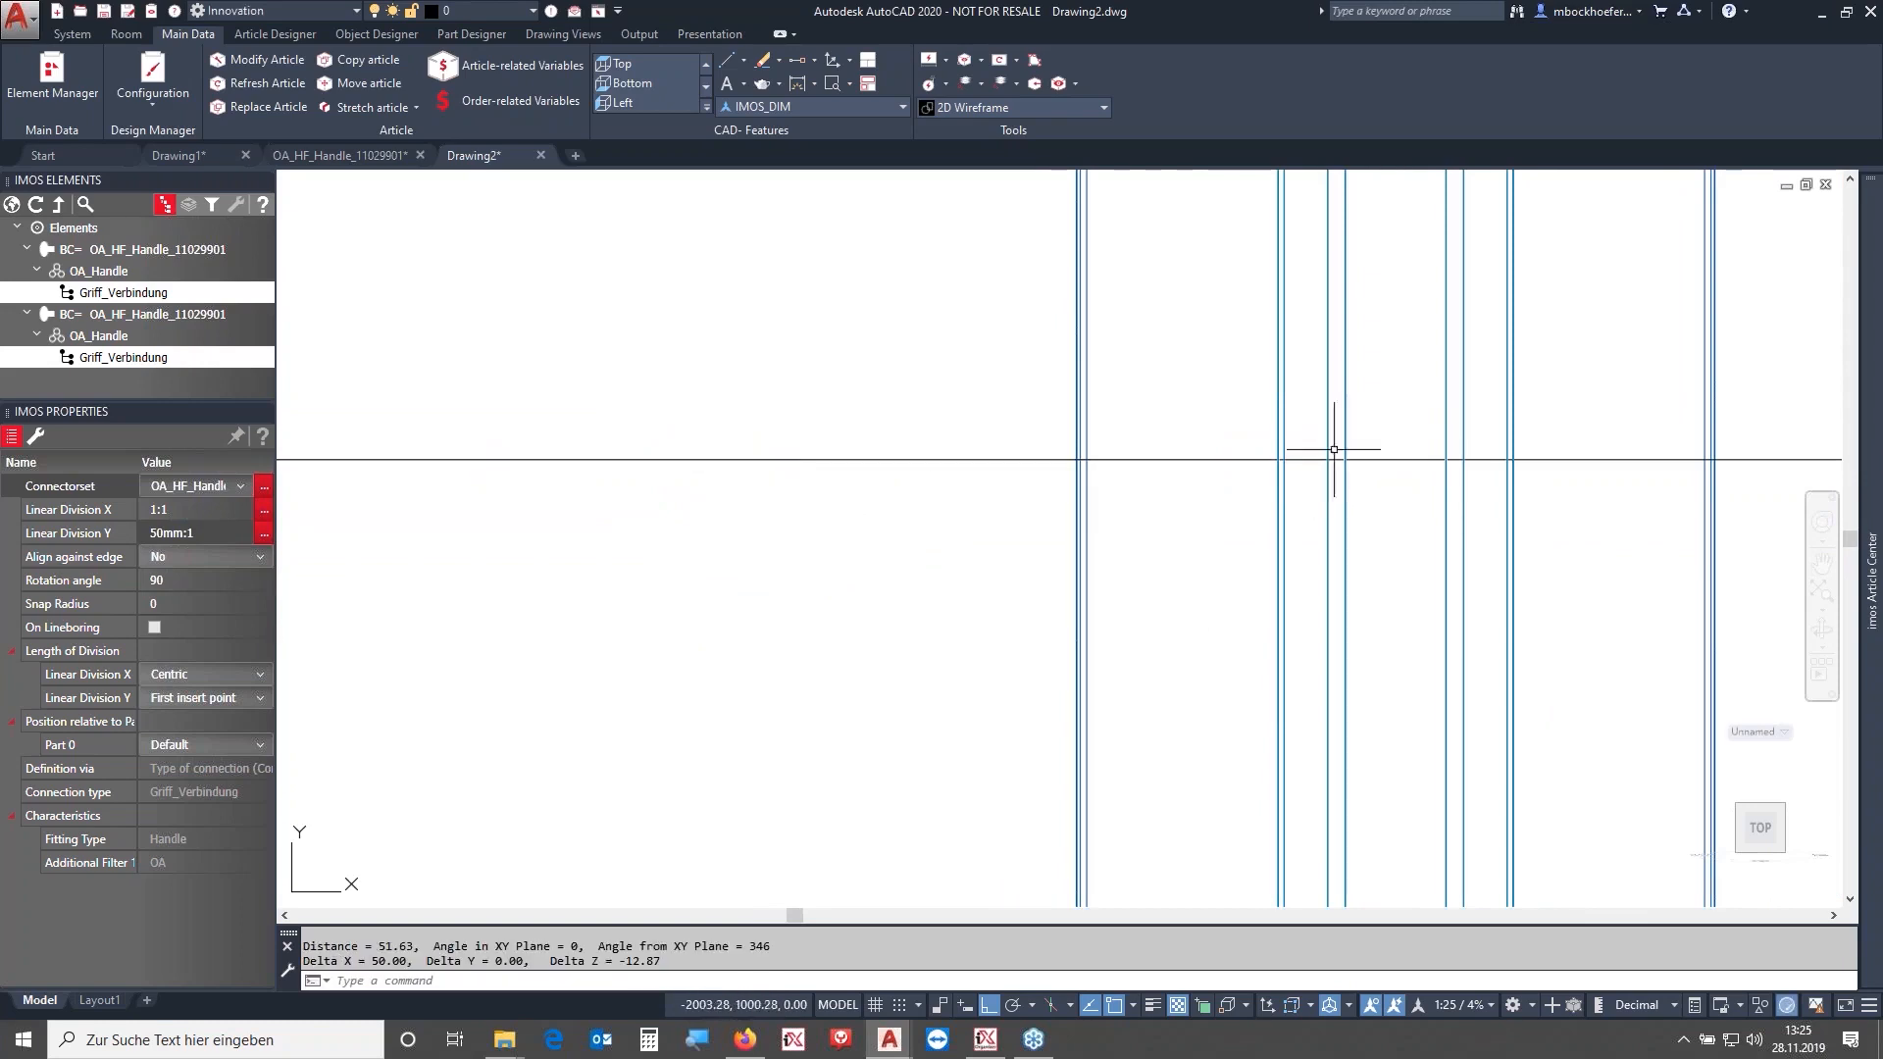
pyautogui.scroll(-4, 961, 461)
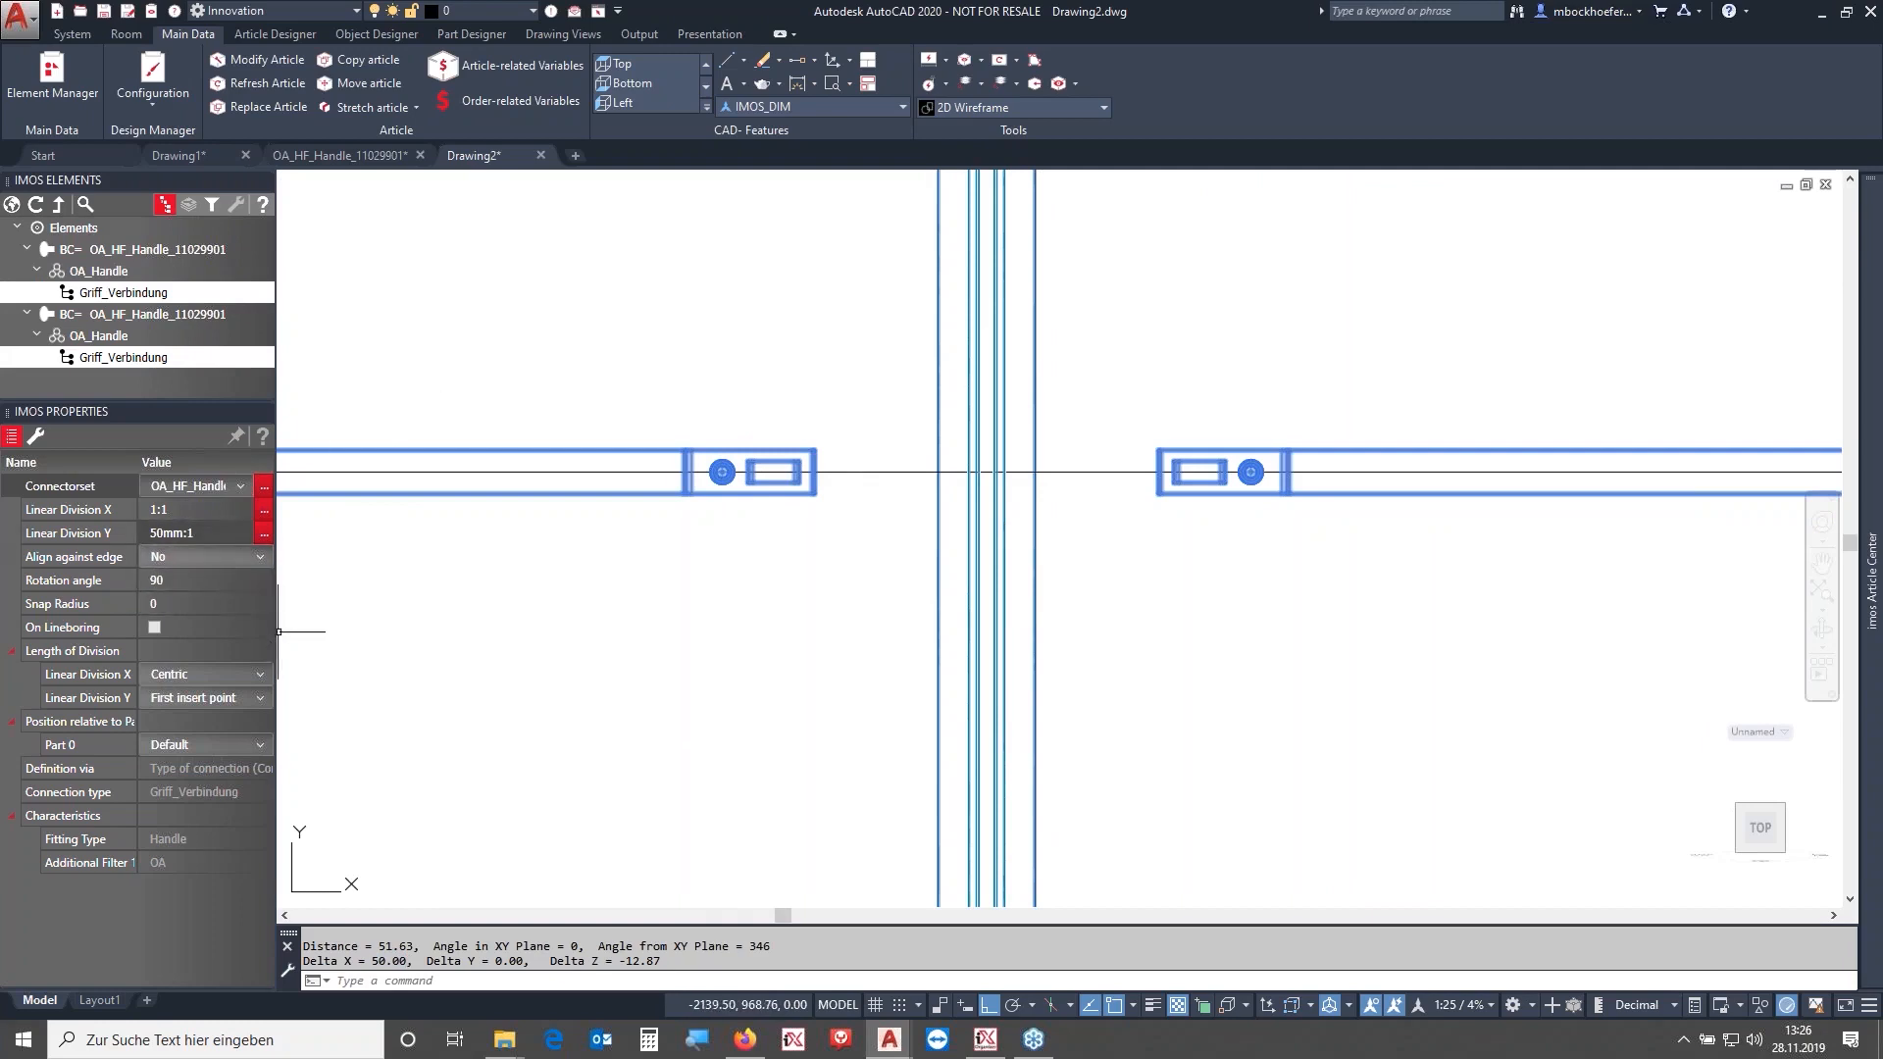
pyautogui.scroll(-5, 894, 383)
pyautogui.moveTo(892, 340); pyautogui.dragTo(898, 451, button='middle')
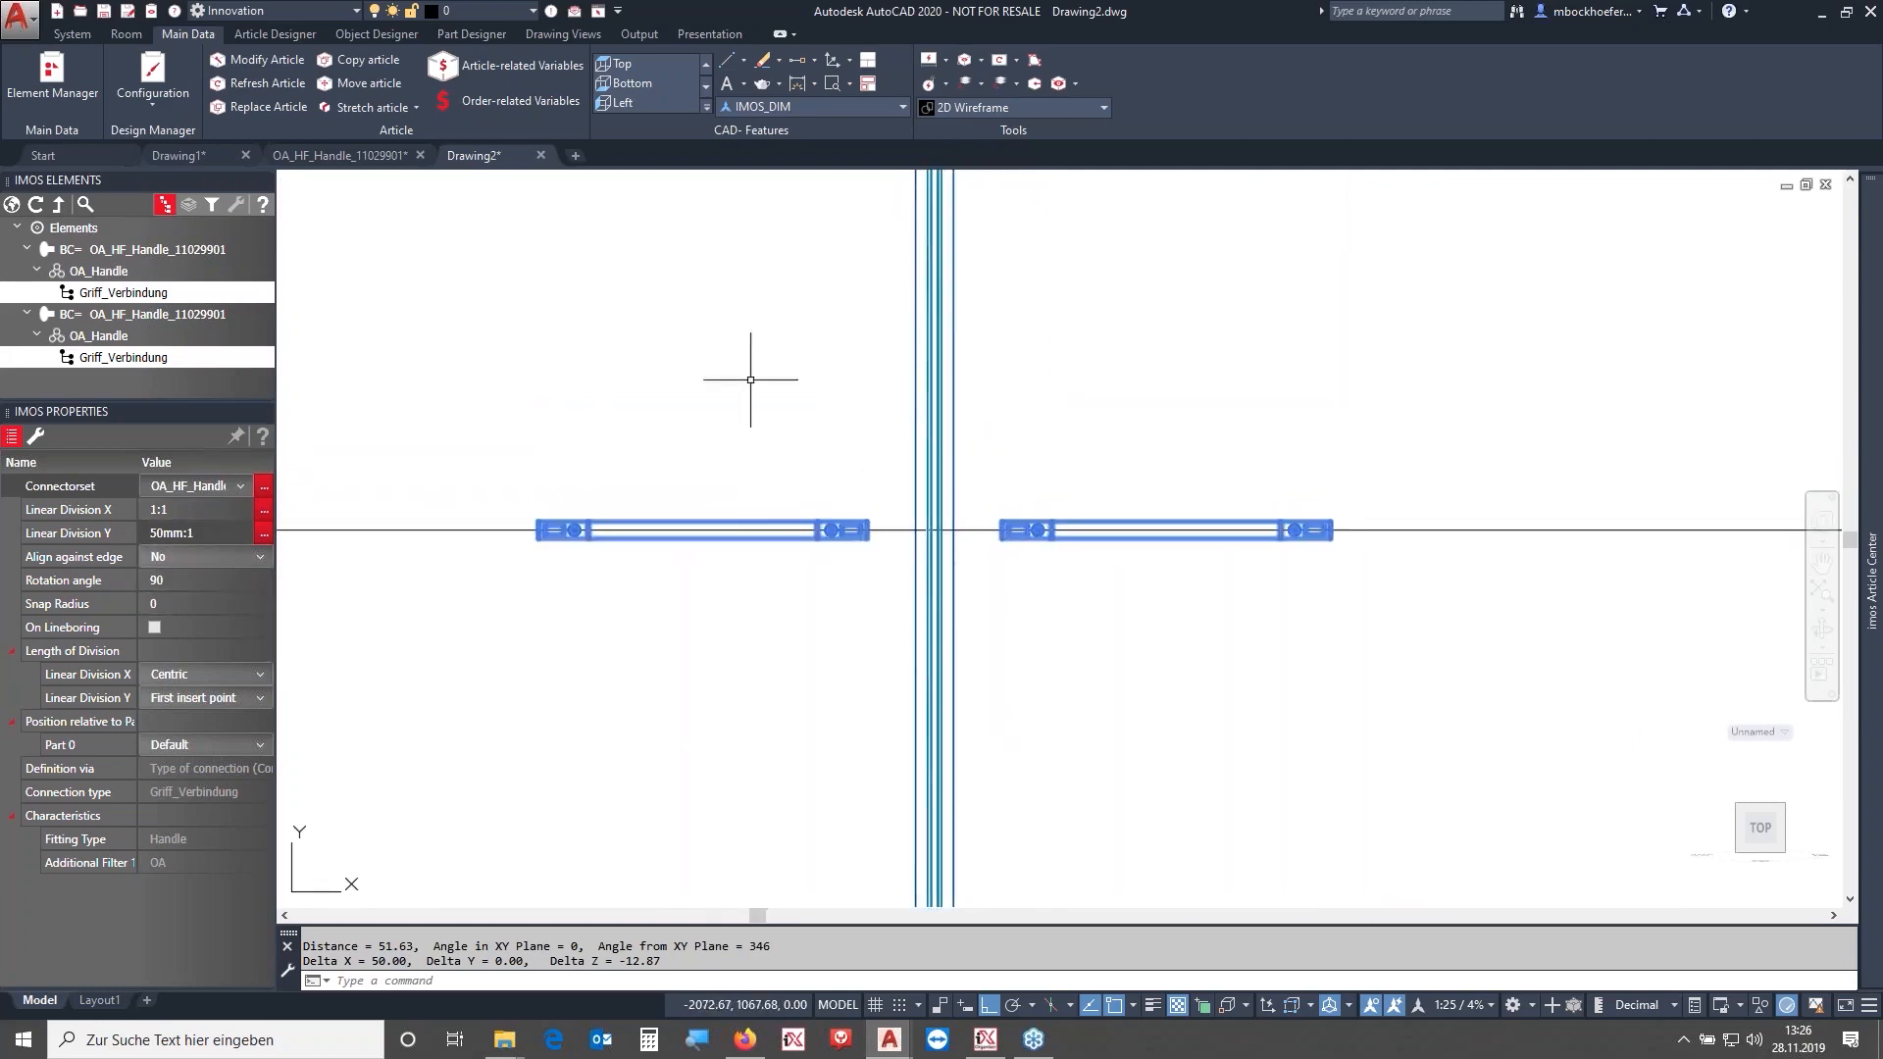
pyautogui.press('Escape')
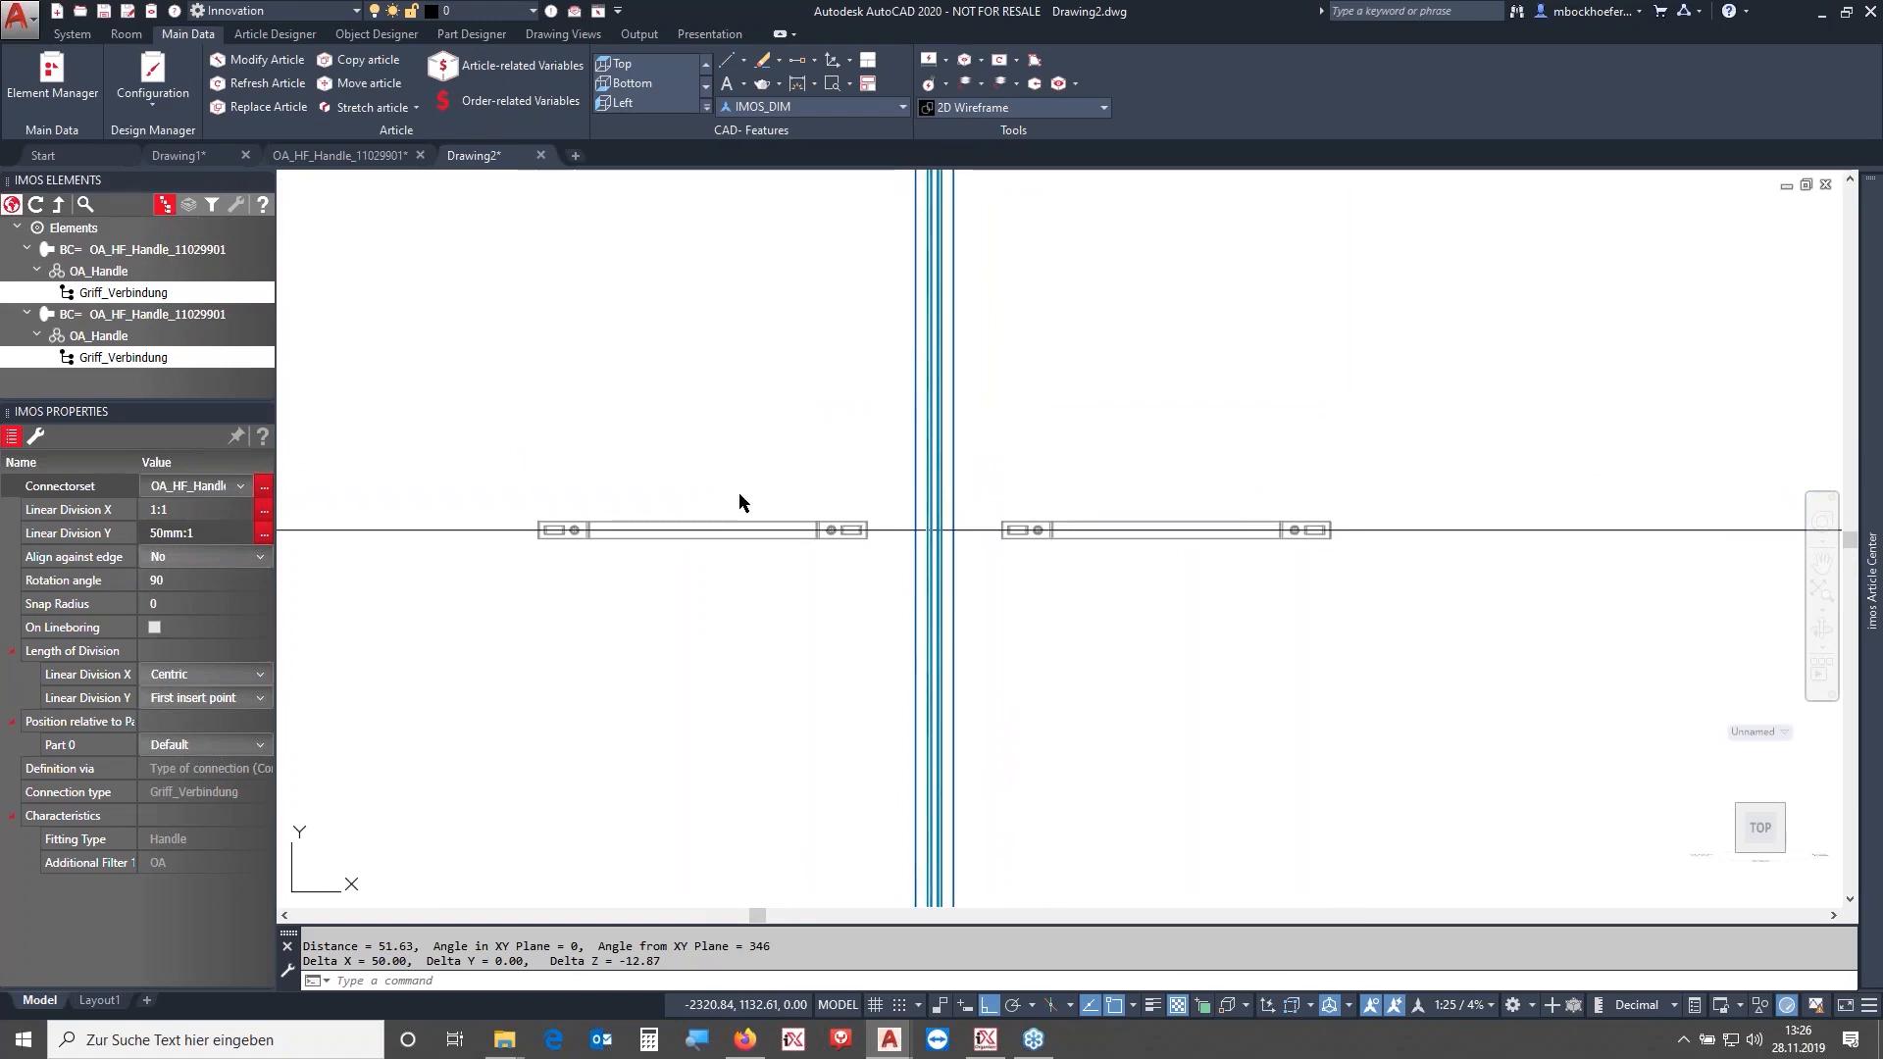
pyautogui.click(854, 447)
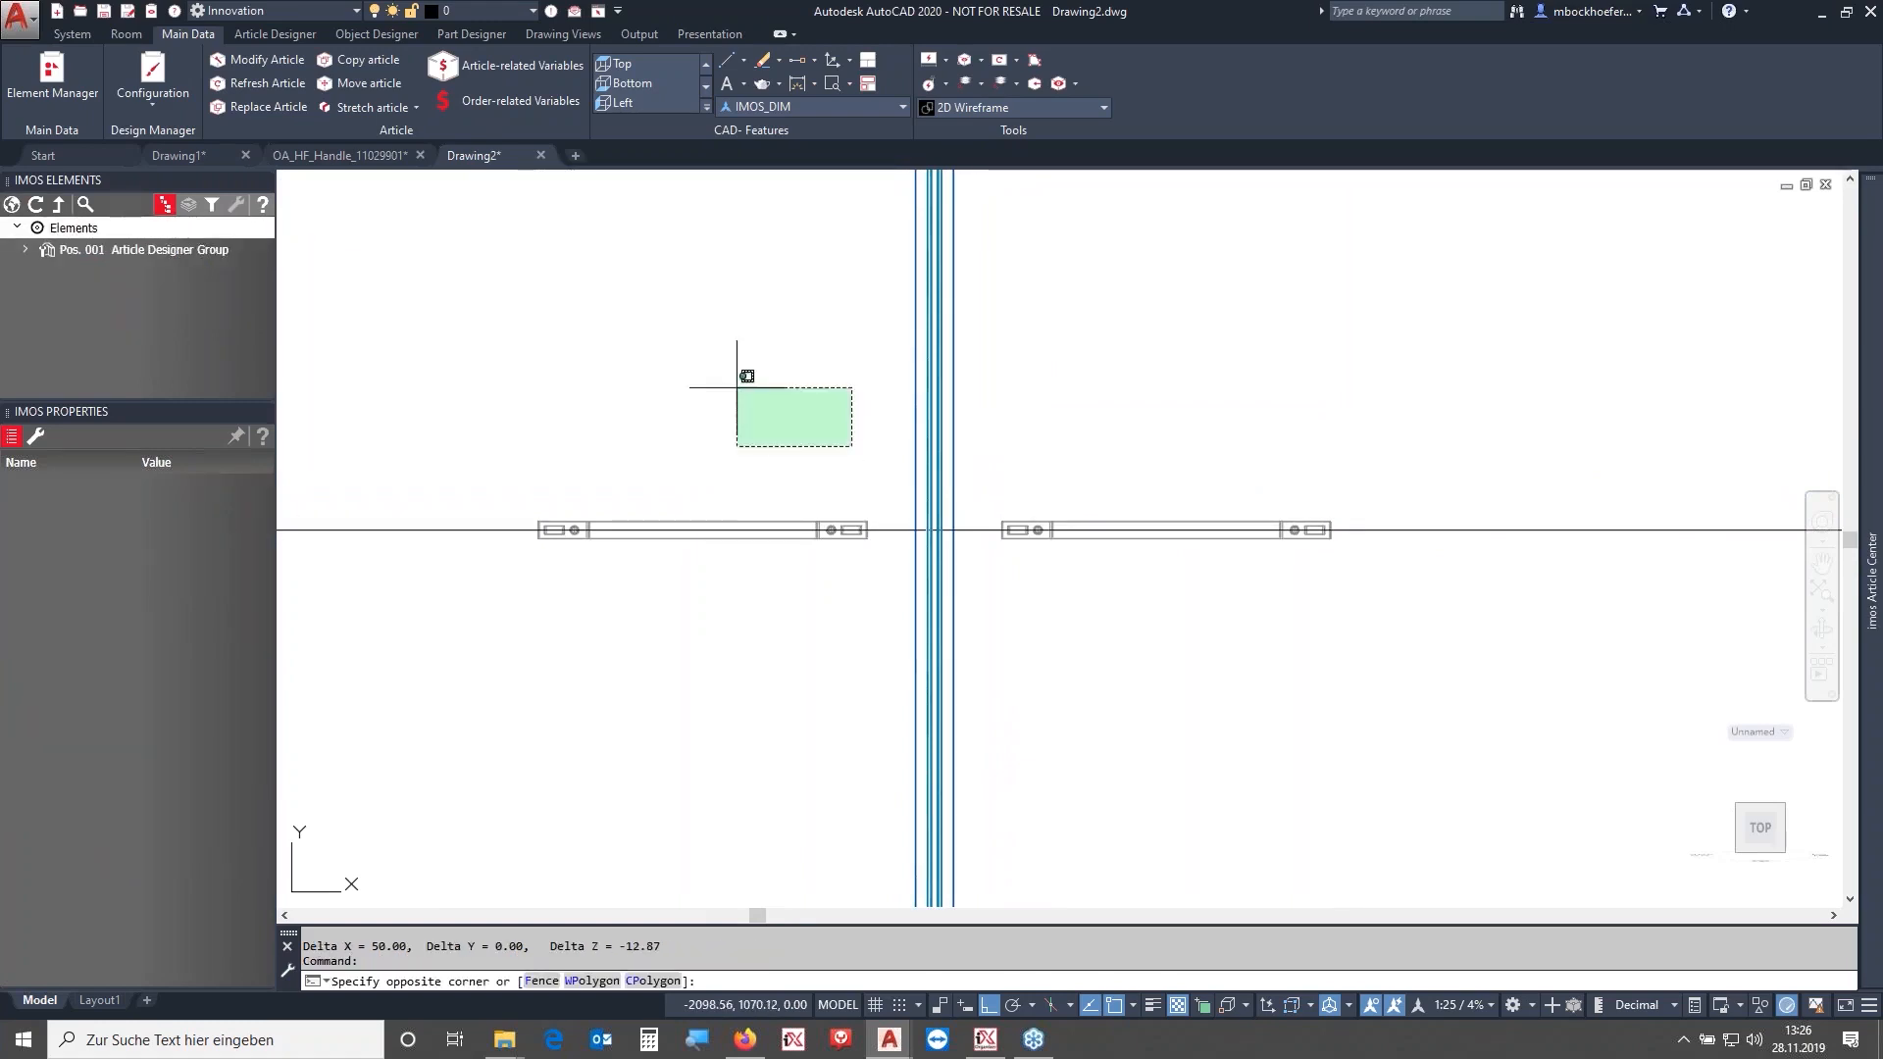
pyautogui.click(736, 385)
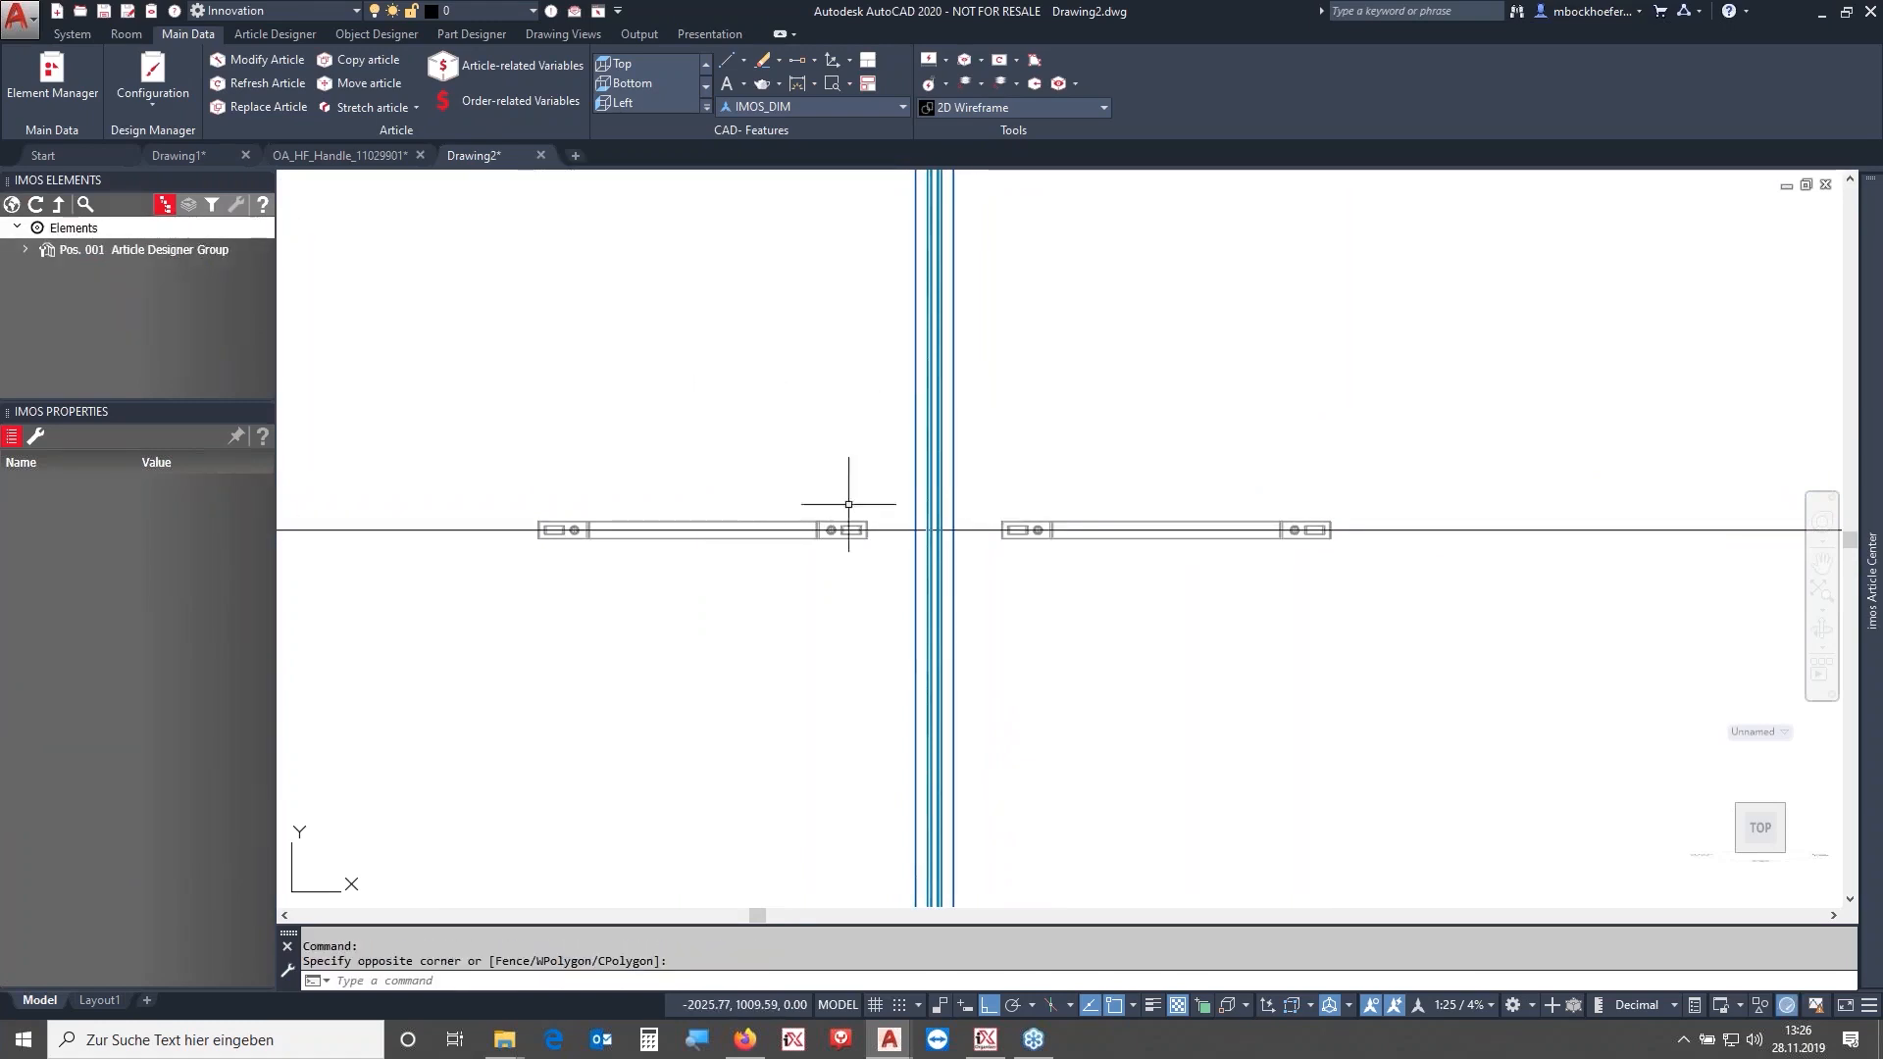
pyautogui.scroll(-2, 870, 486)
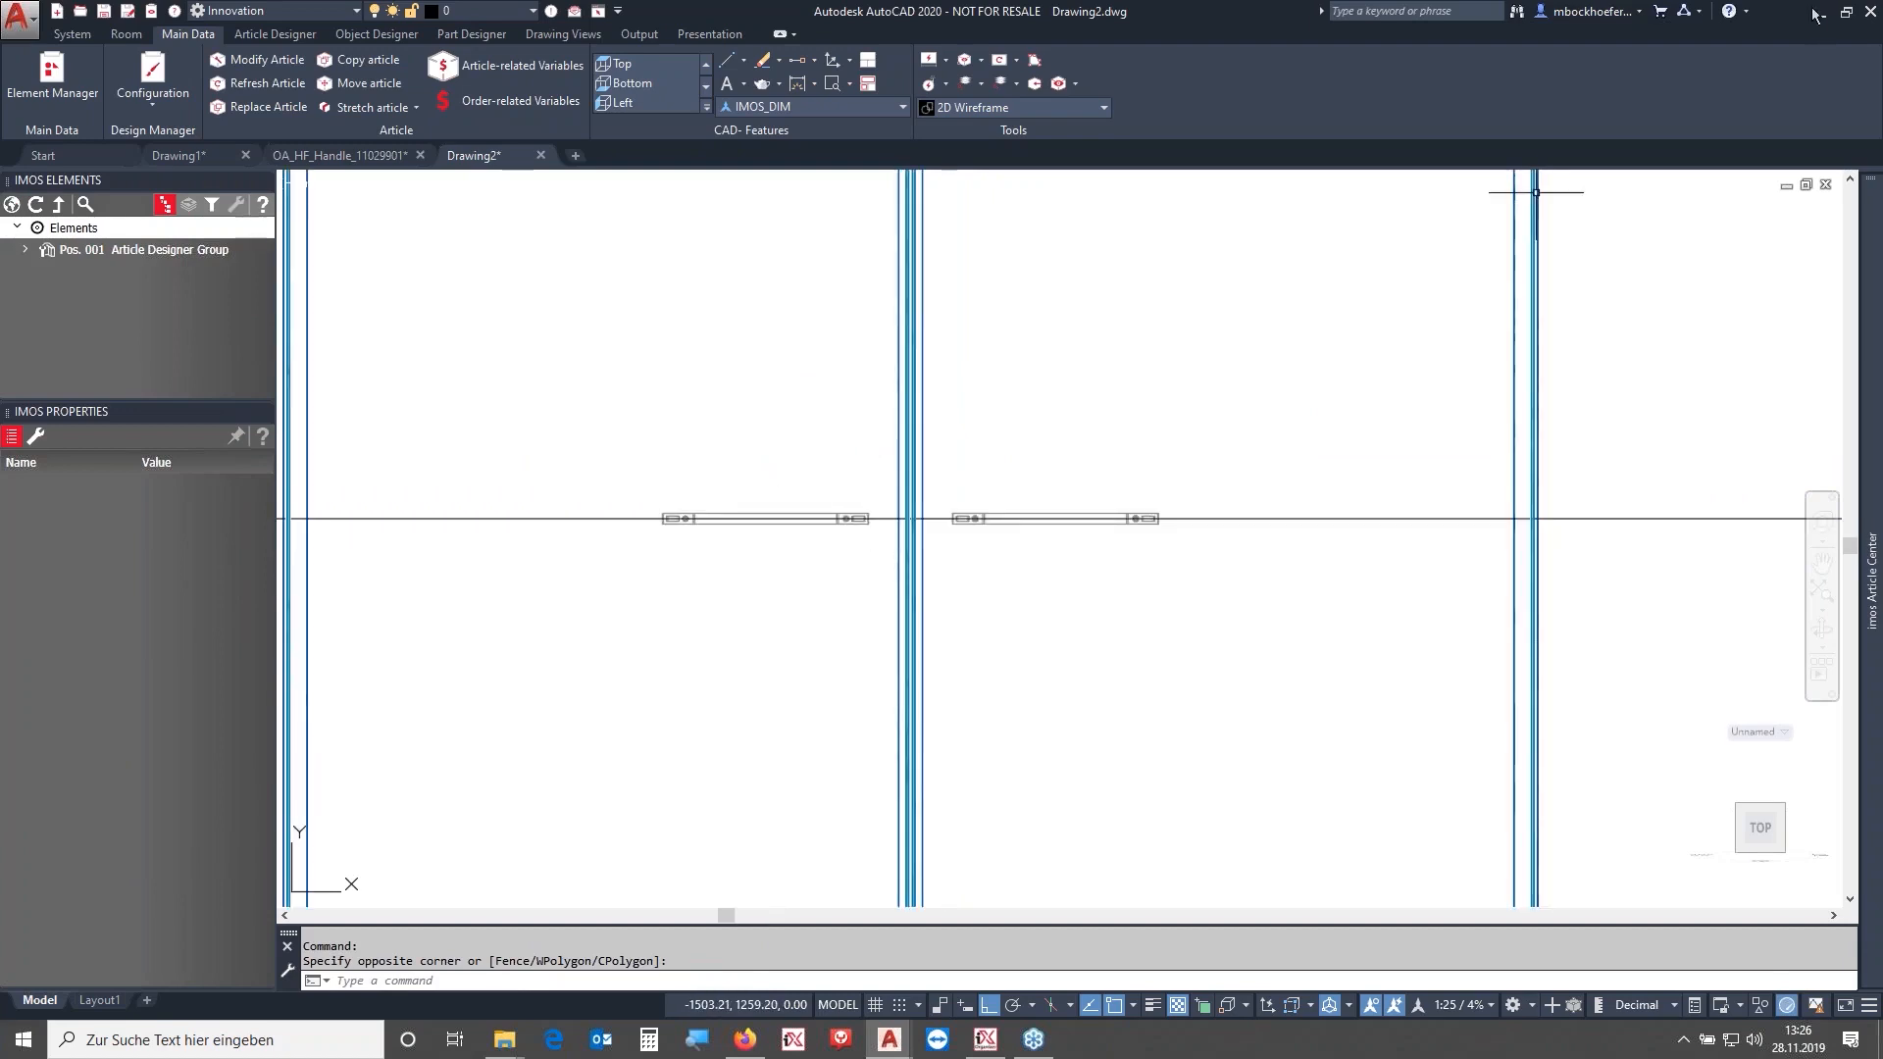
# - Switch to the Häfele handle page in the browser, choose Dim. C 320 mm, then reload the page
pyautogui.click(746, 1040)
pyautogui.click(1136, 465)
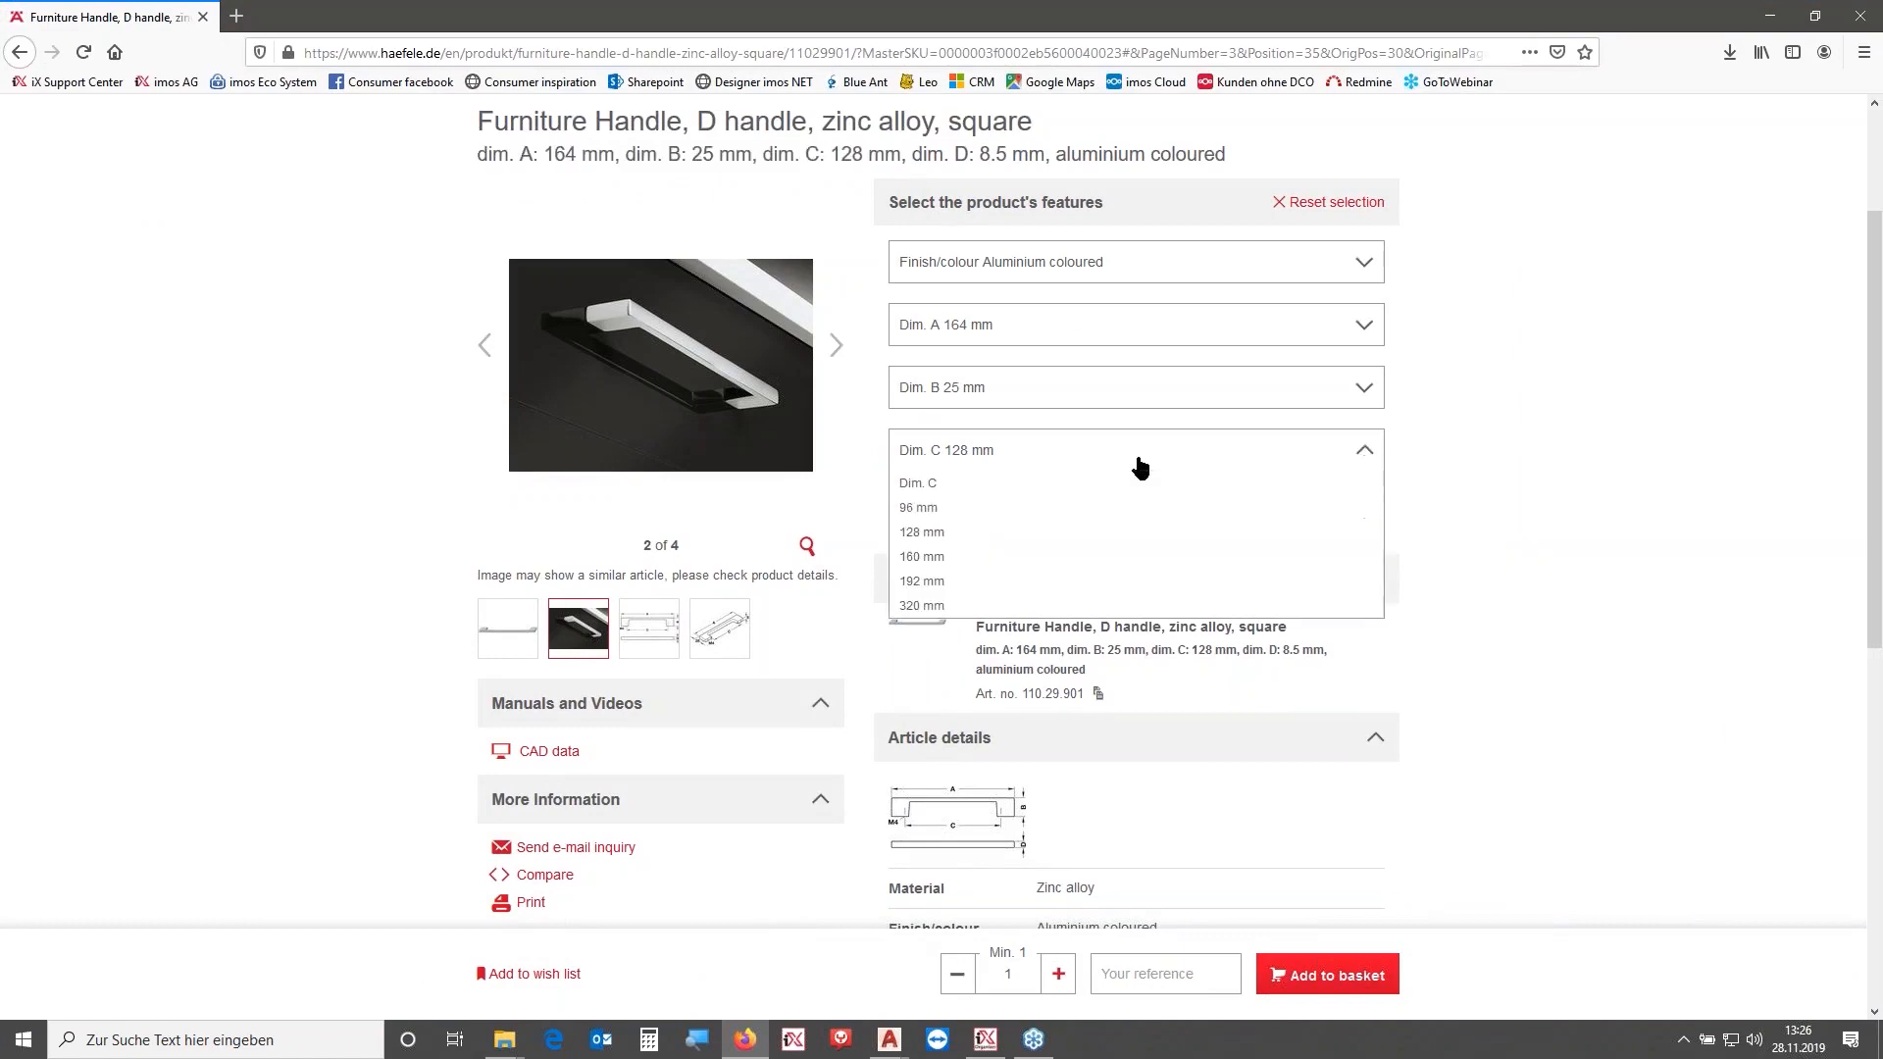
pyautogui.click(937, 610)
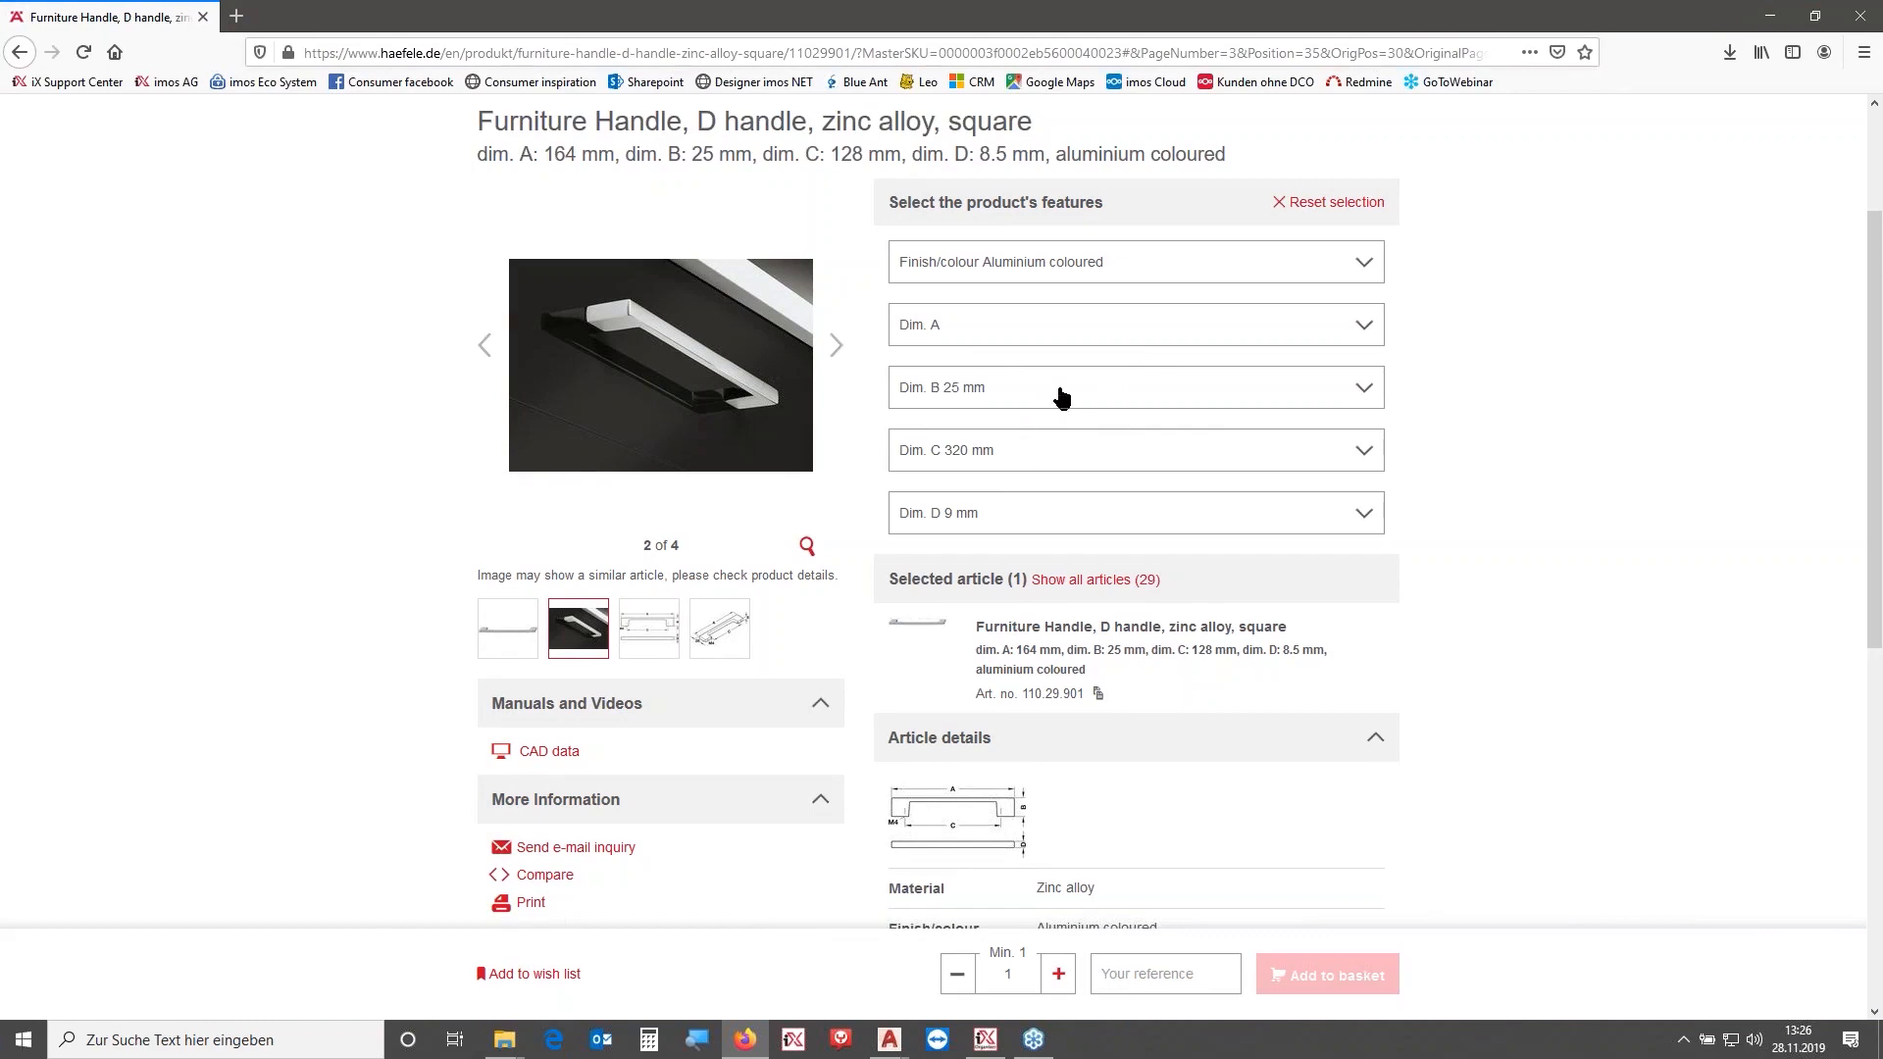
pyautogui.click(1067, 390)
pyautogui.click(1067, 390)
pyautogui.click(84, 52)
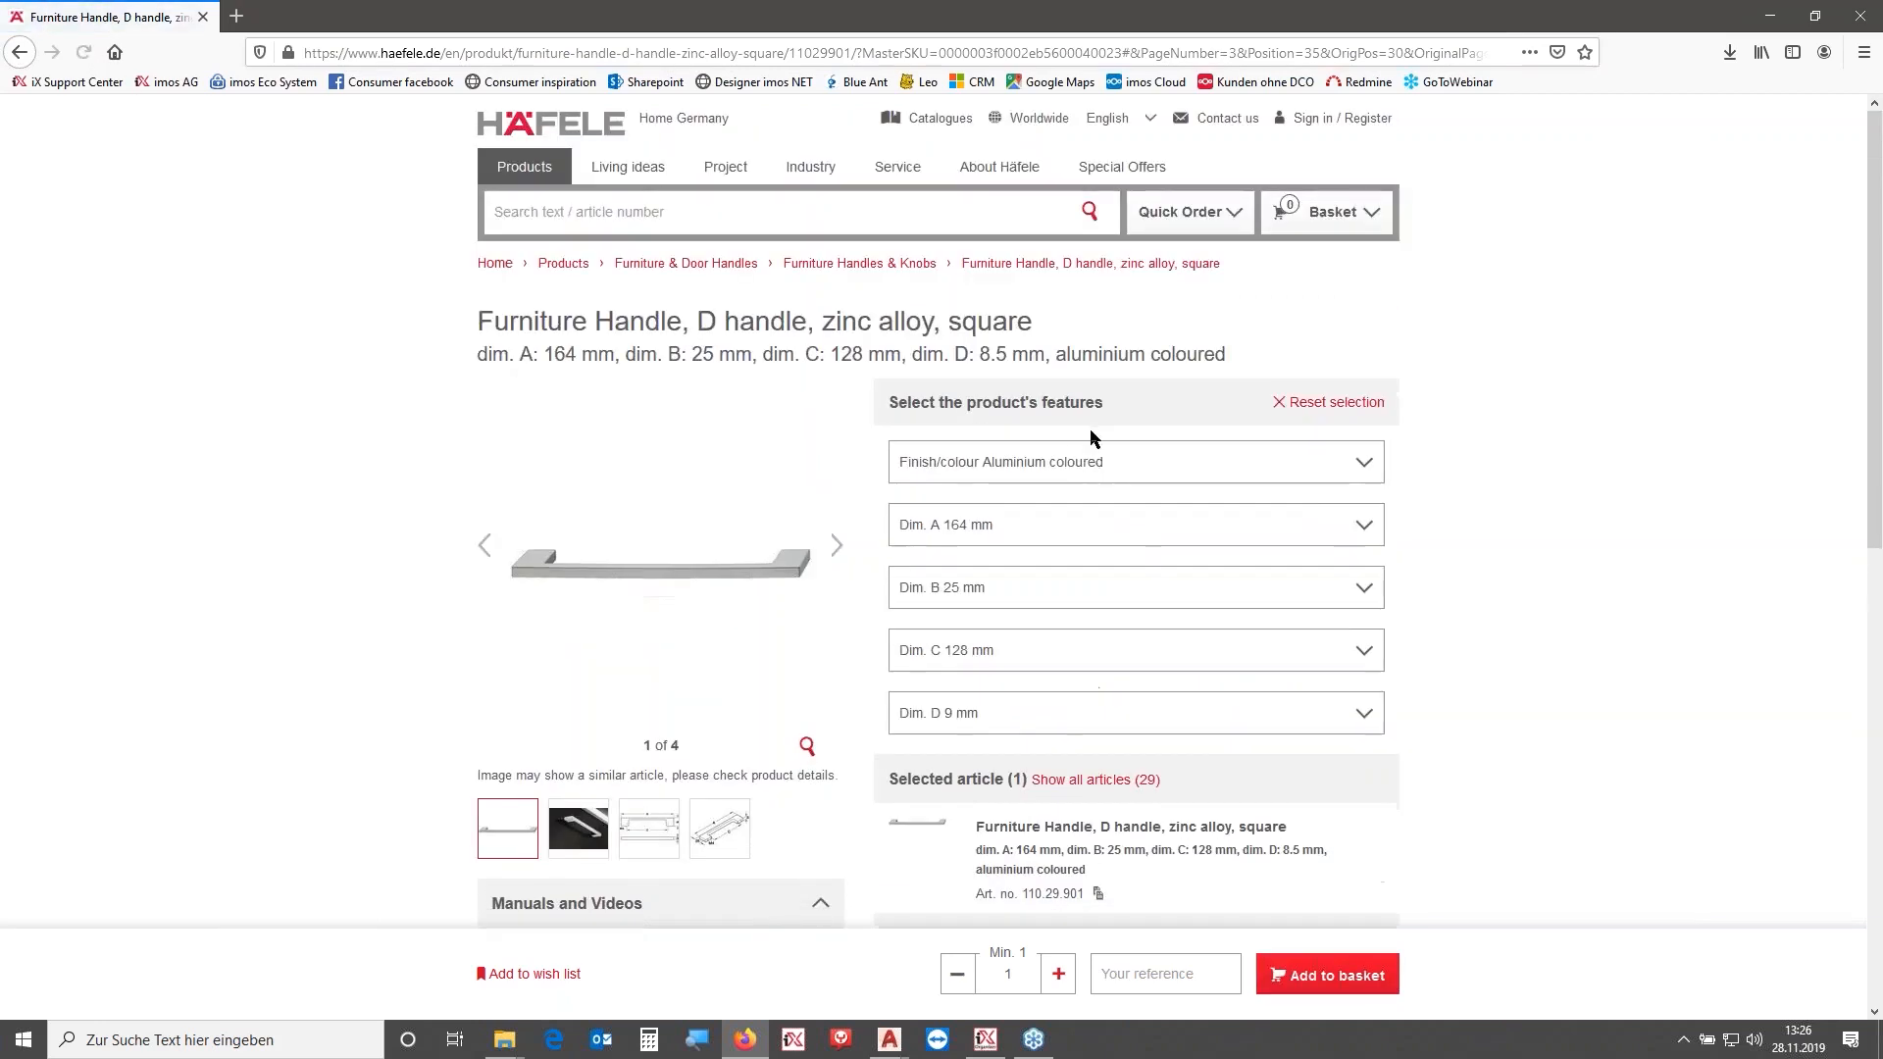
# - Set the handle's Dim. C to 320 mm and Dim. D to 9 mm
pyautogui.click(1060, 657)
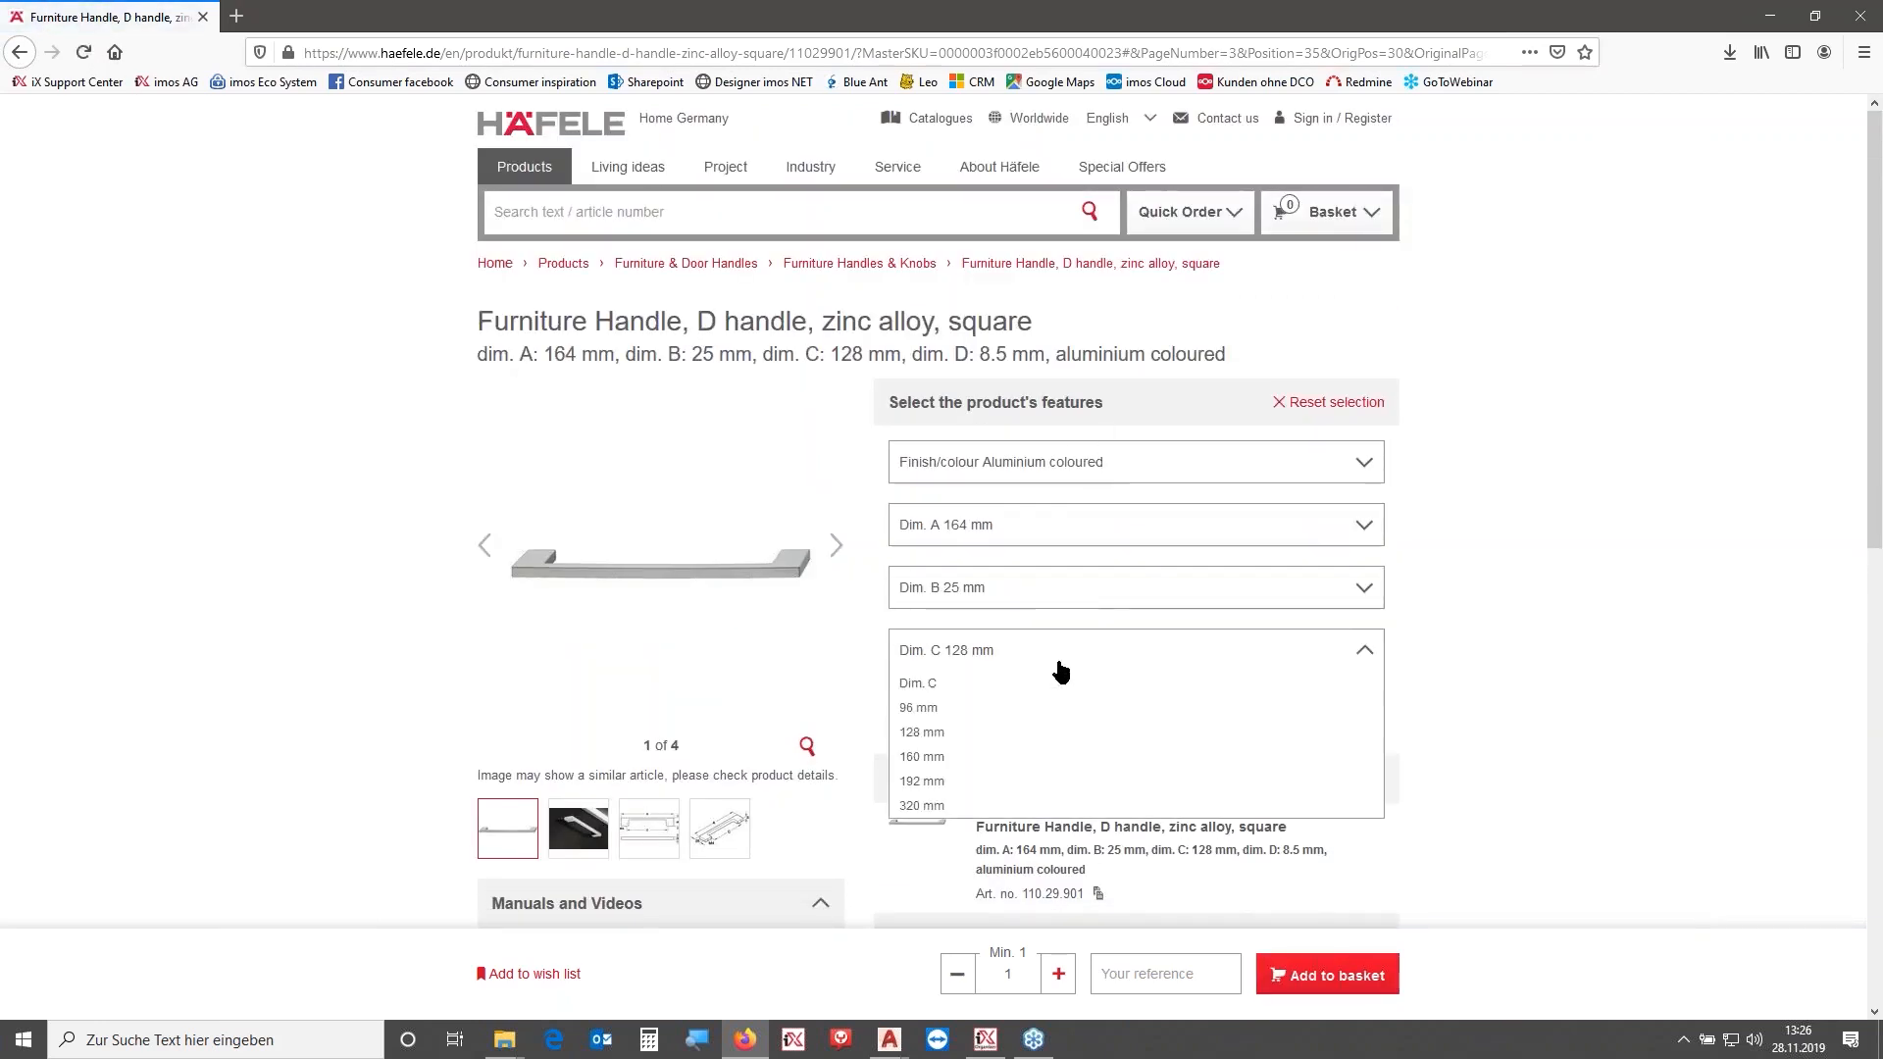
pyautogui.click(957, 807)
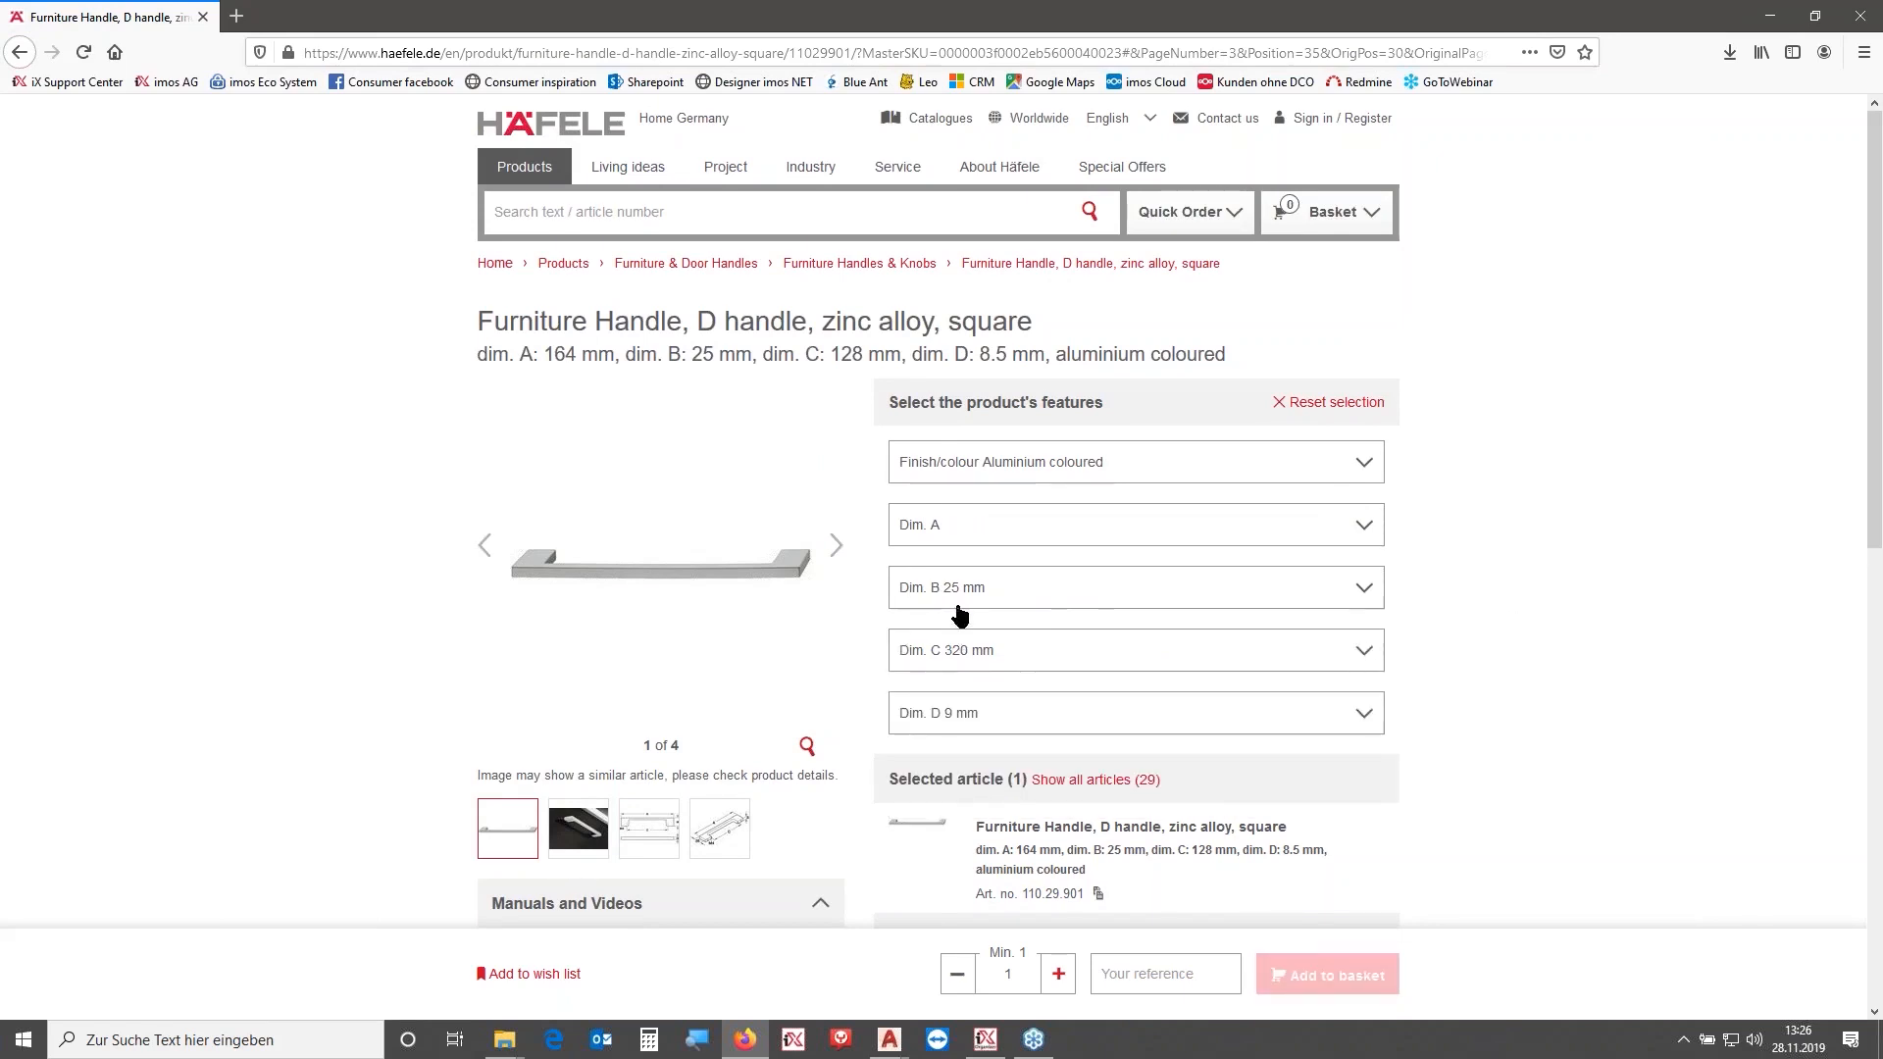
pyautogui.scroll(-2, 1006, 667)
pyautogui.click(999, 613)
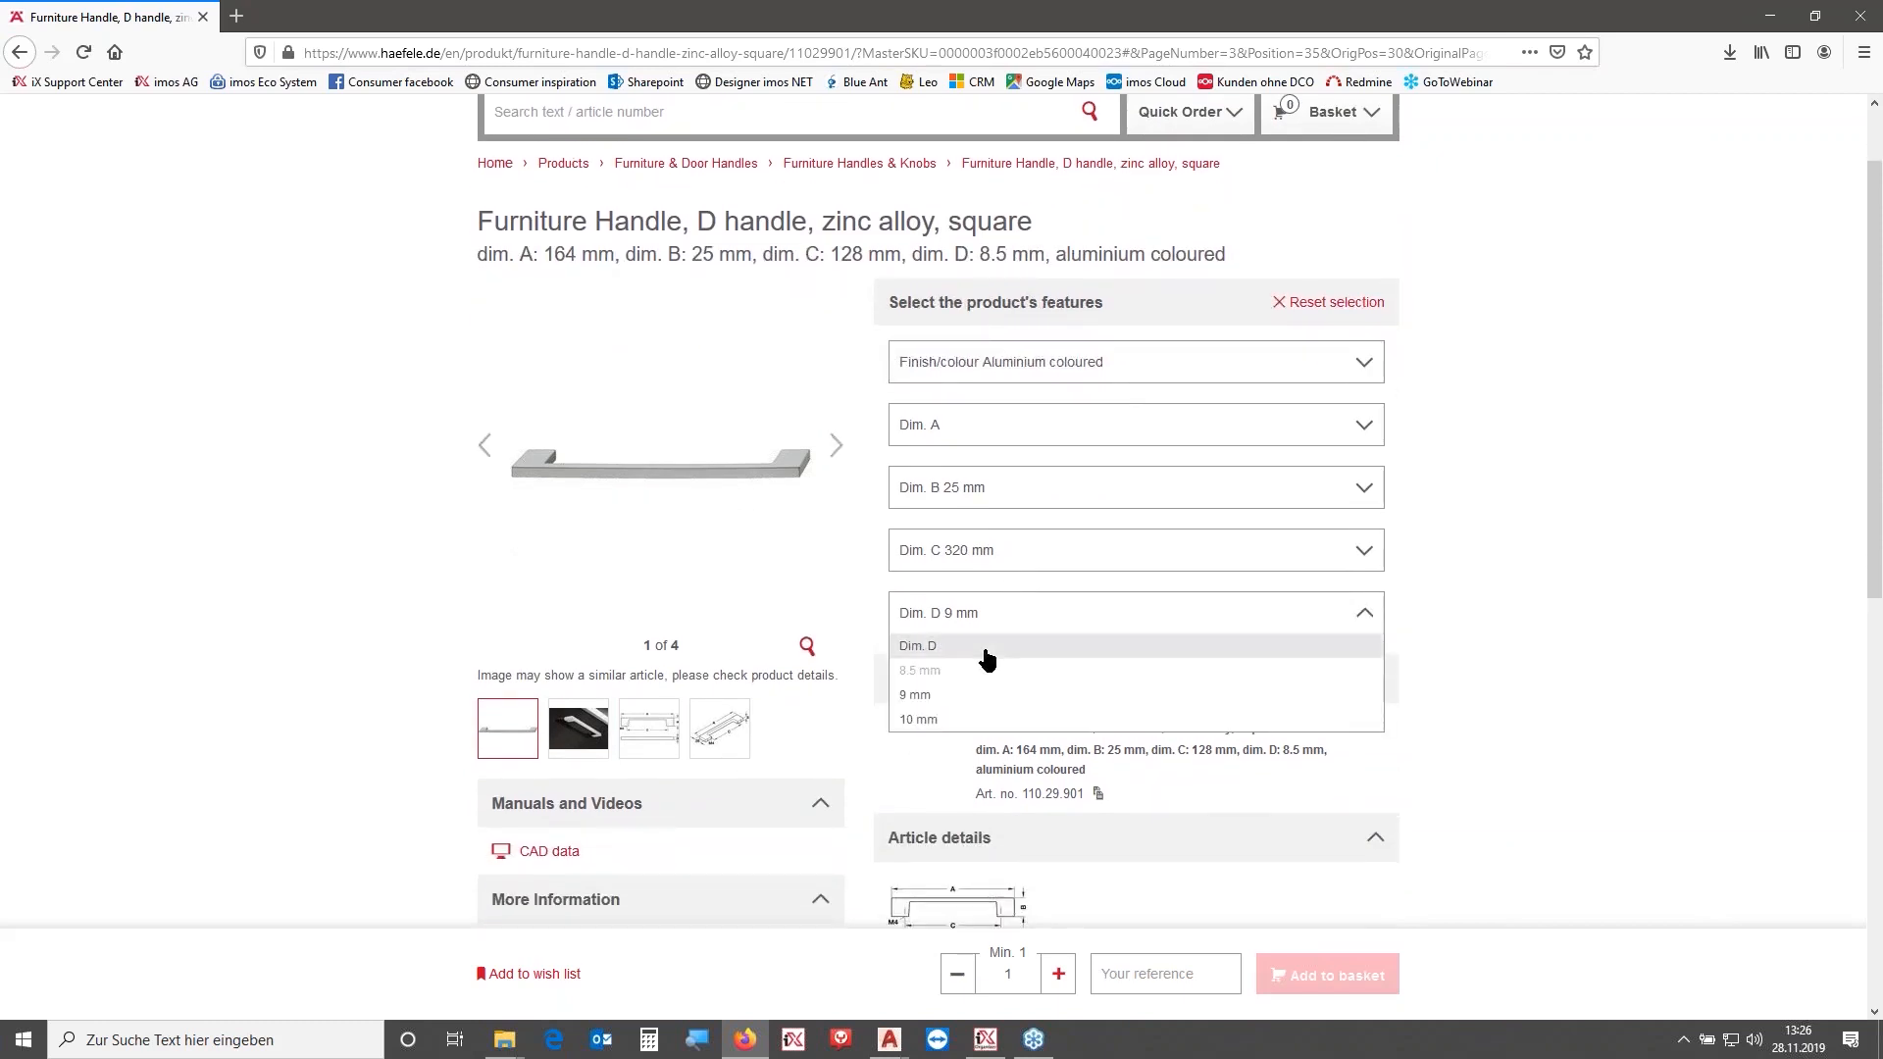
pyautogui.click(933, 696)
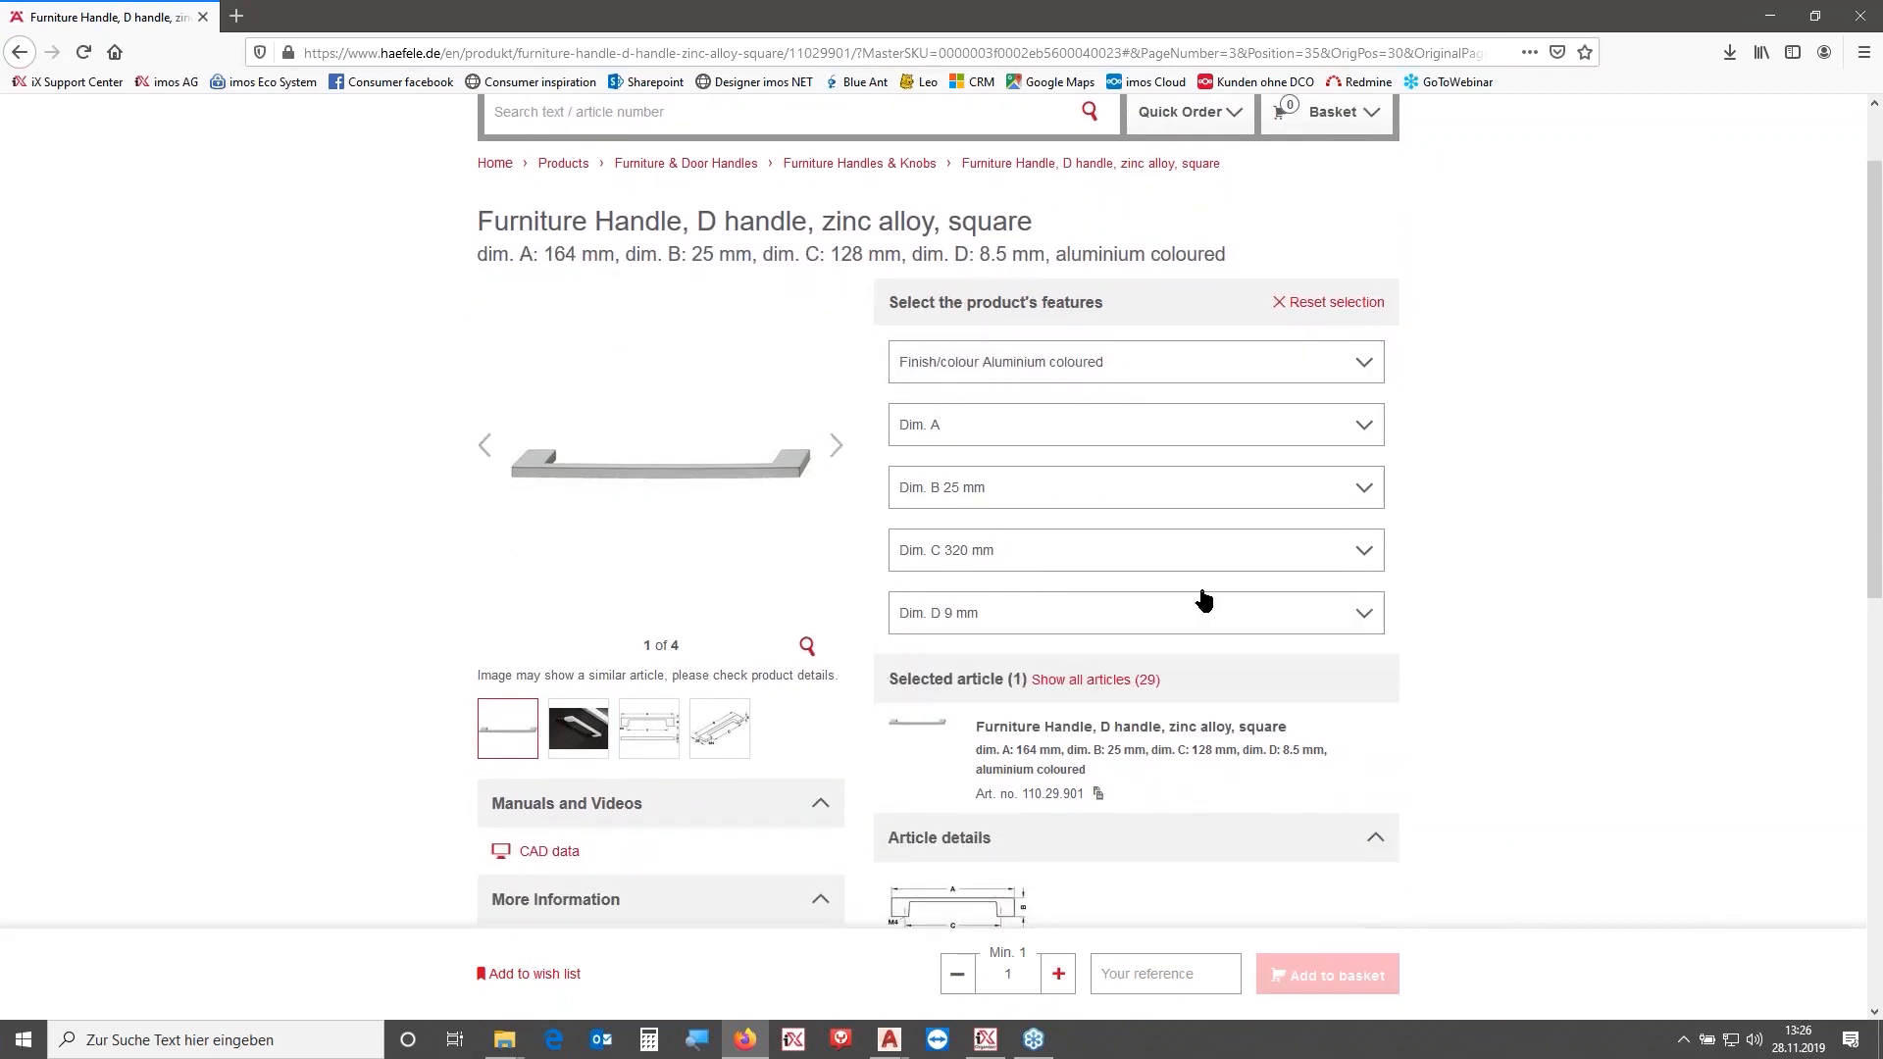
# - Set the handle's Dim. A to 349 mm
pyautogui.click(1036, 495)
pyautogui.click(976, 551)
pyautogui.click(965, 429)
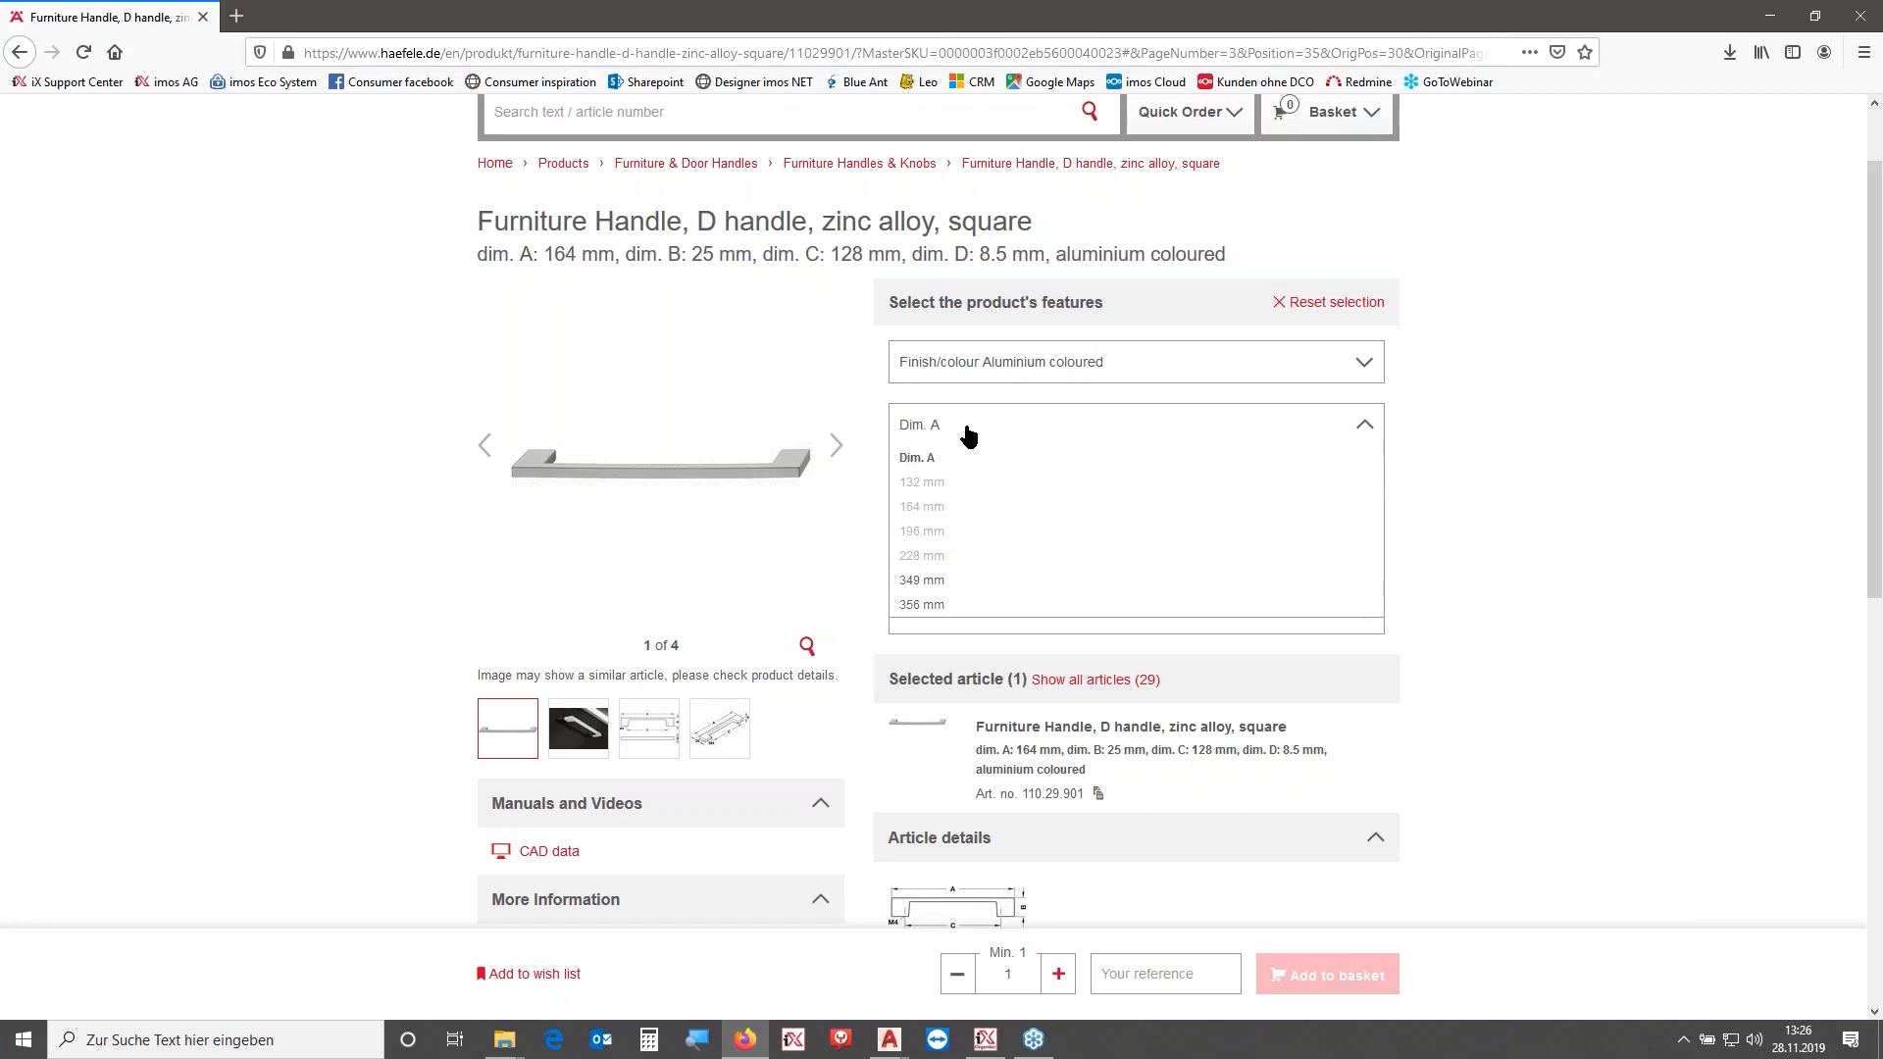
pyautogui.click(961, 581)
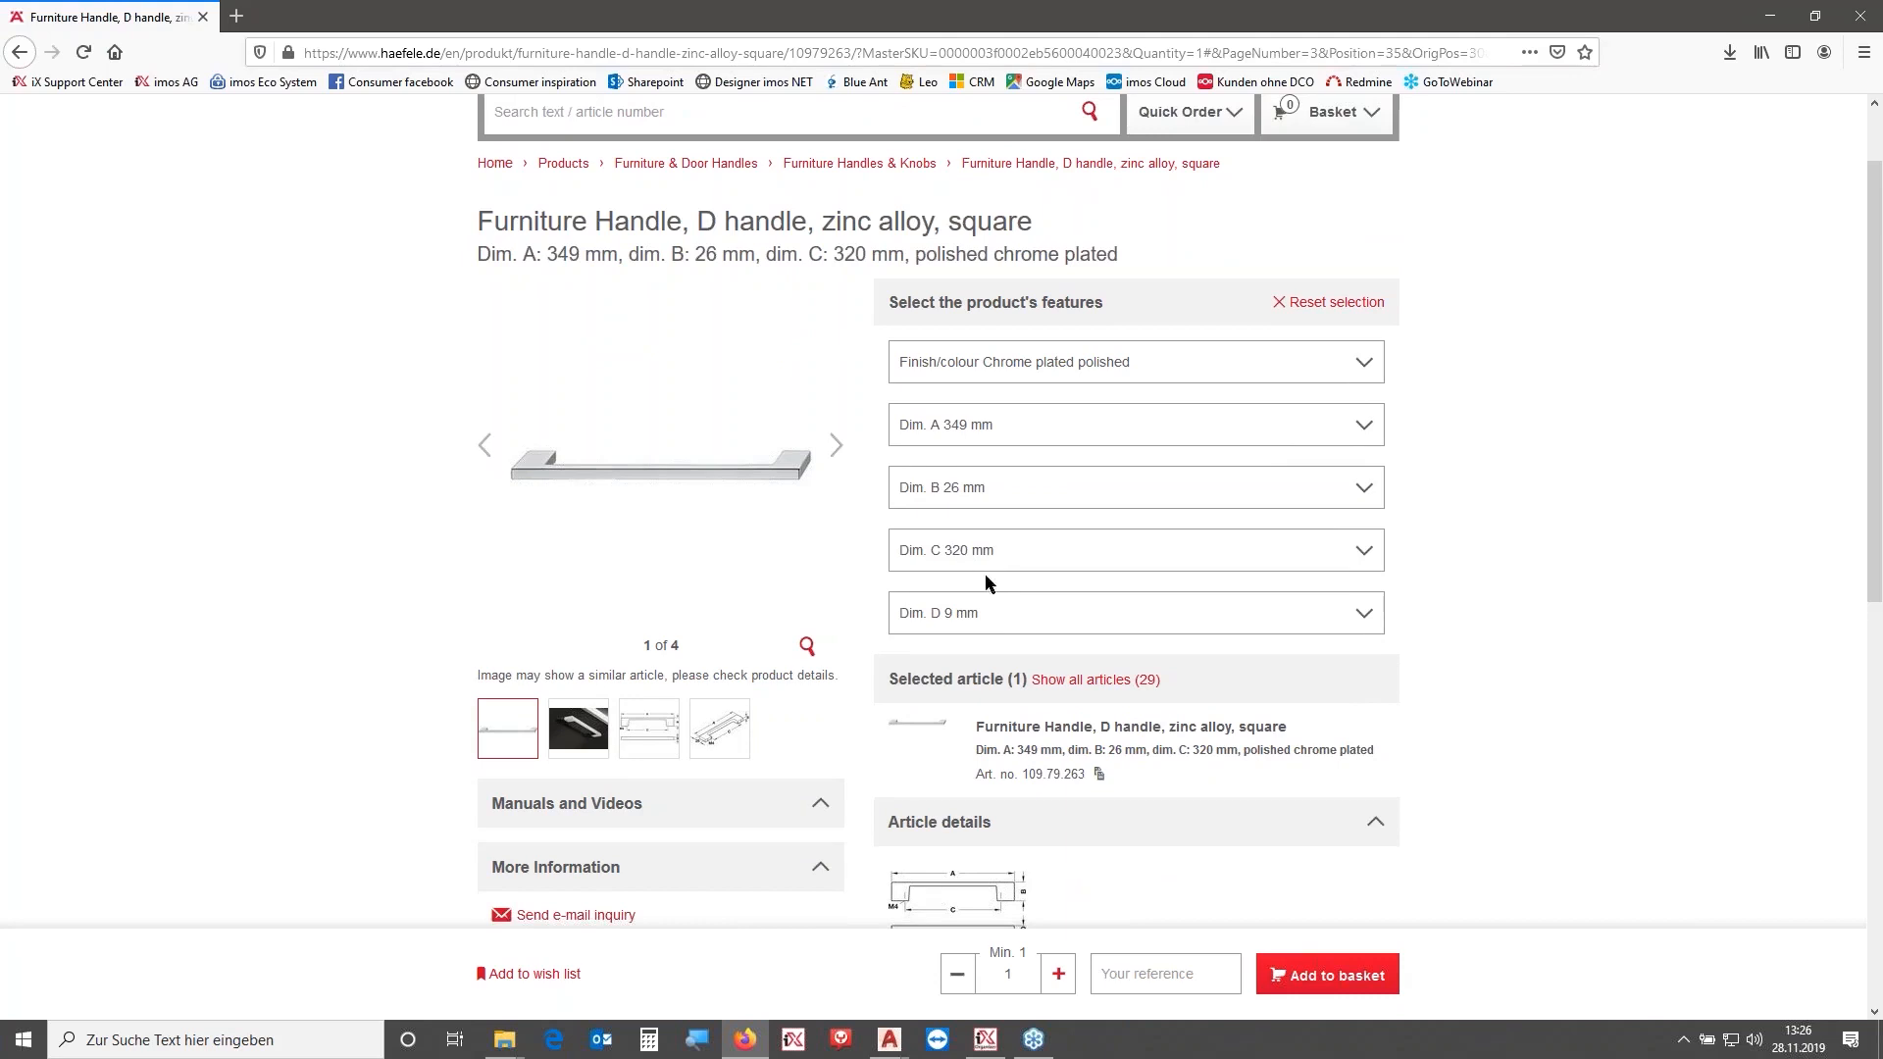
# - Examine the handle's dimension drawing and article details for the selected variant
pyautogui.click(674, 716)
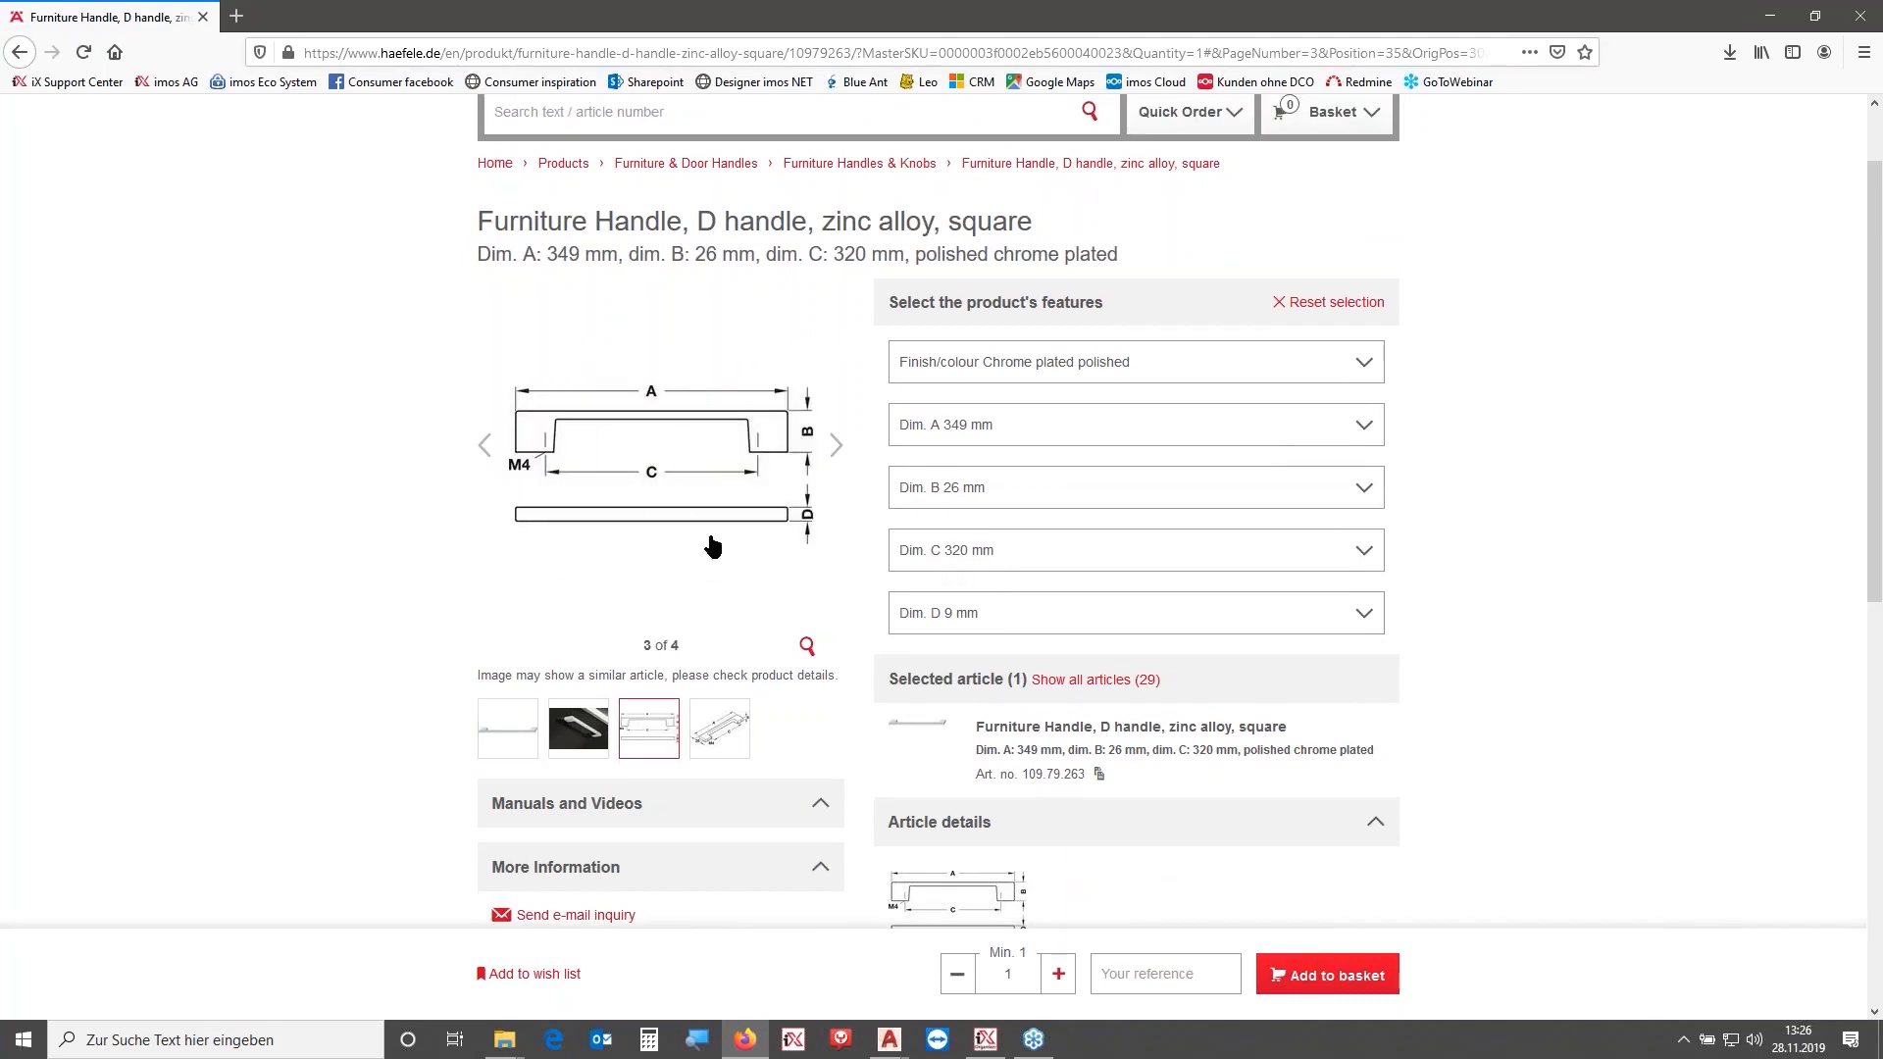
pyautogui.scroll(-3, 588, 765)
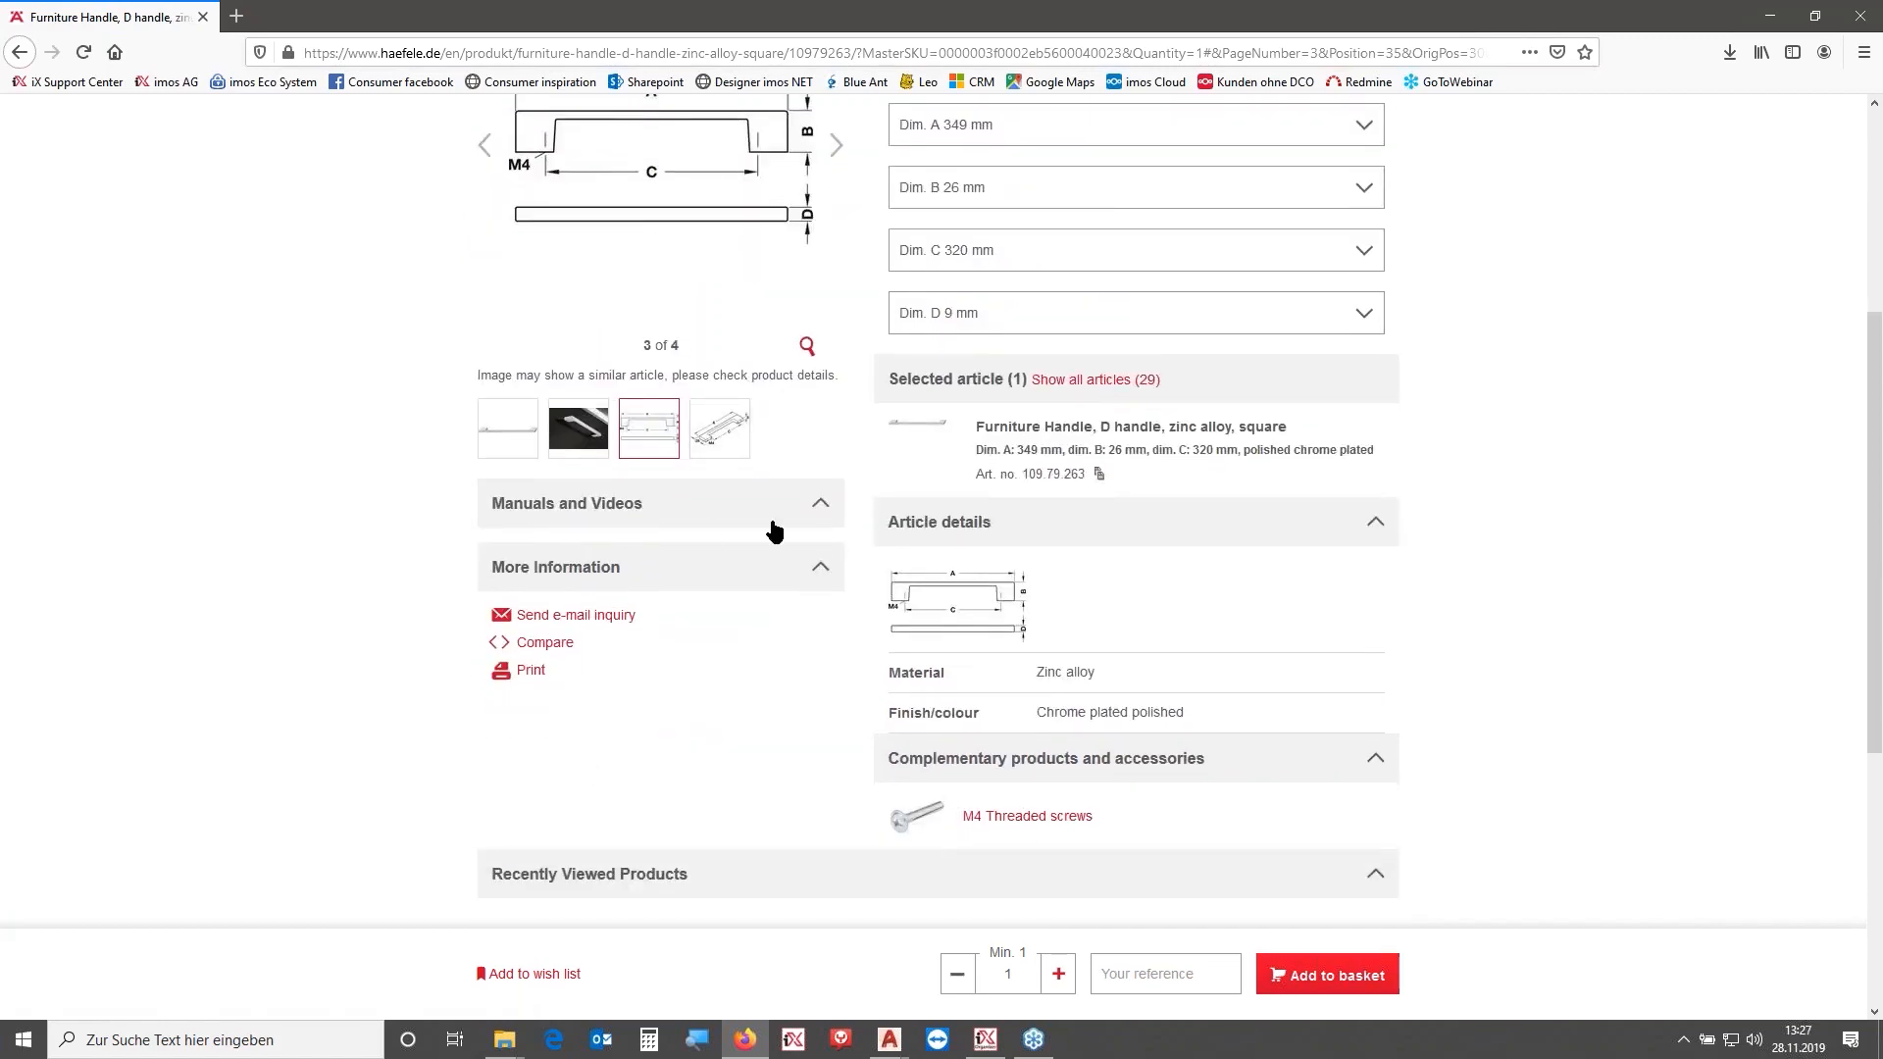
pyautogui.scroll(2, 971, 314)
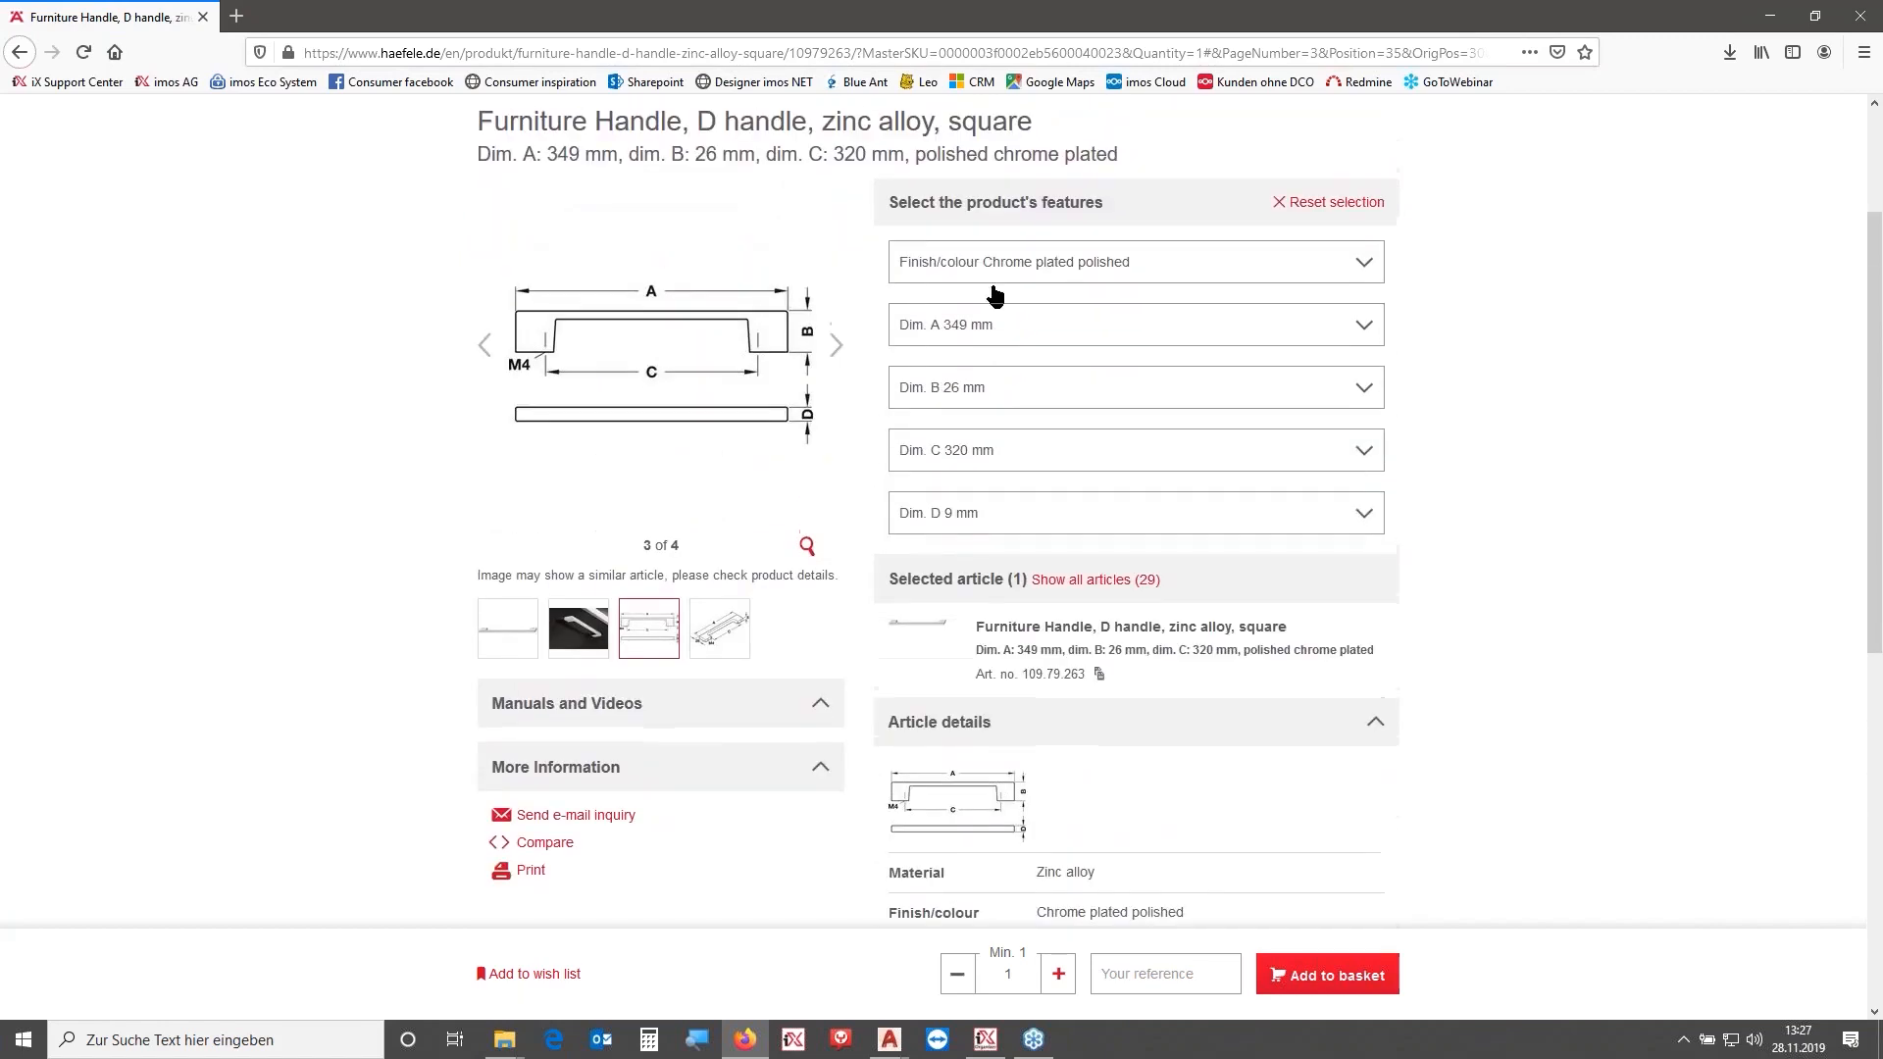
pyautogui.click(998, 332)
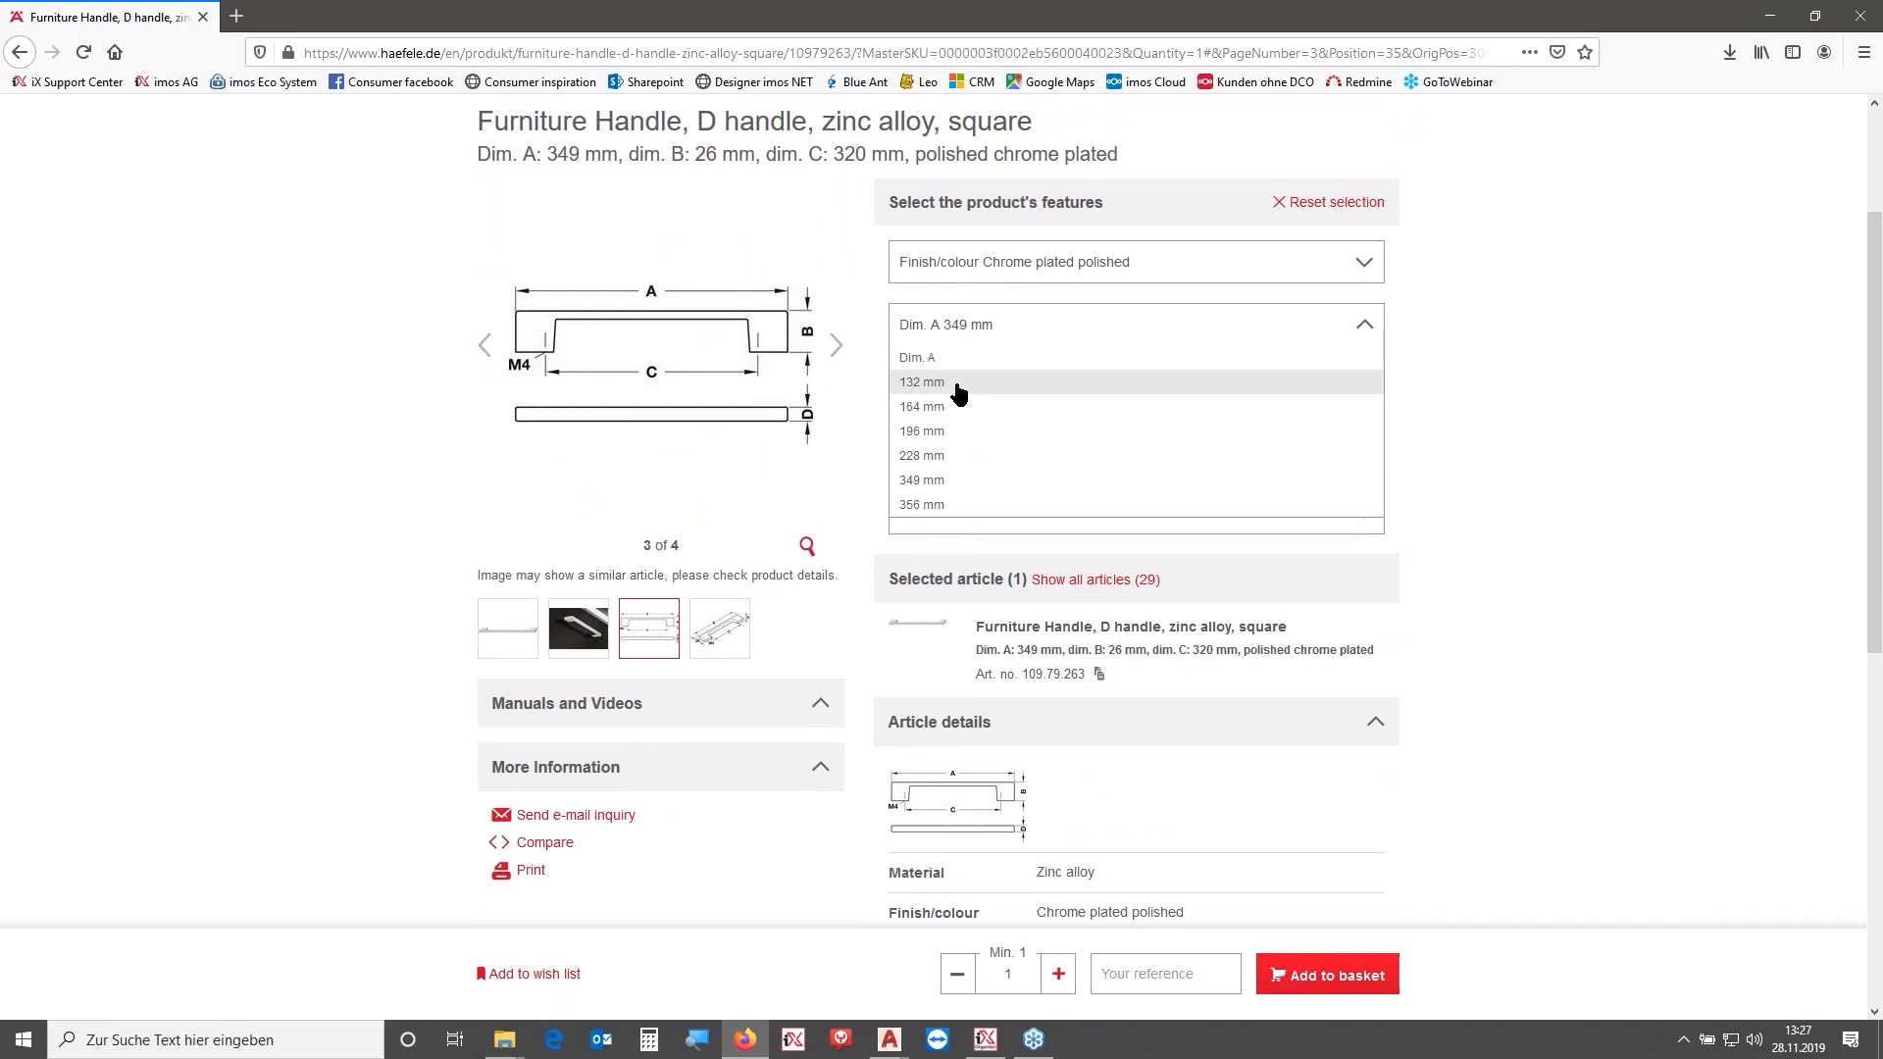
pyautogui.click(961, 483)
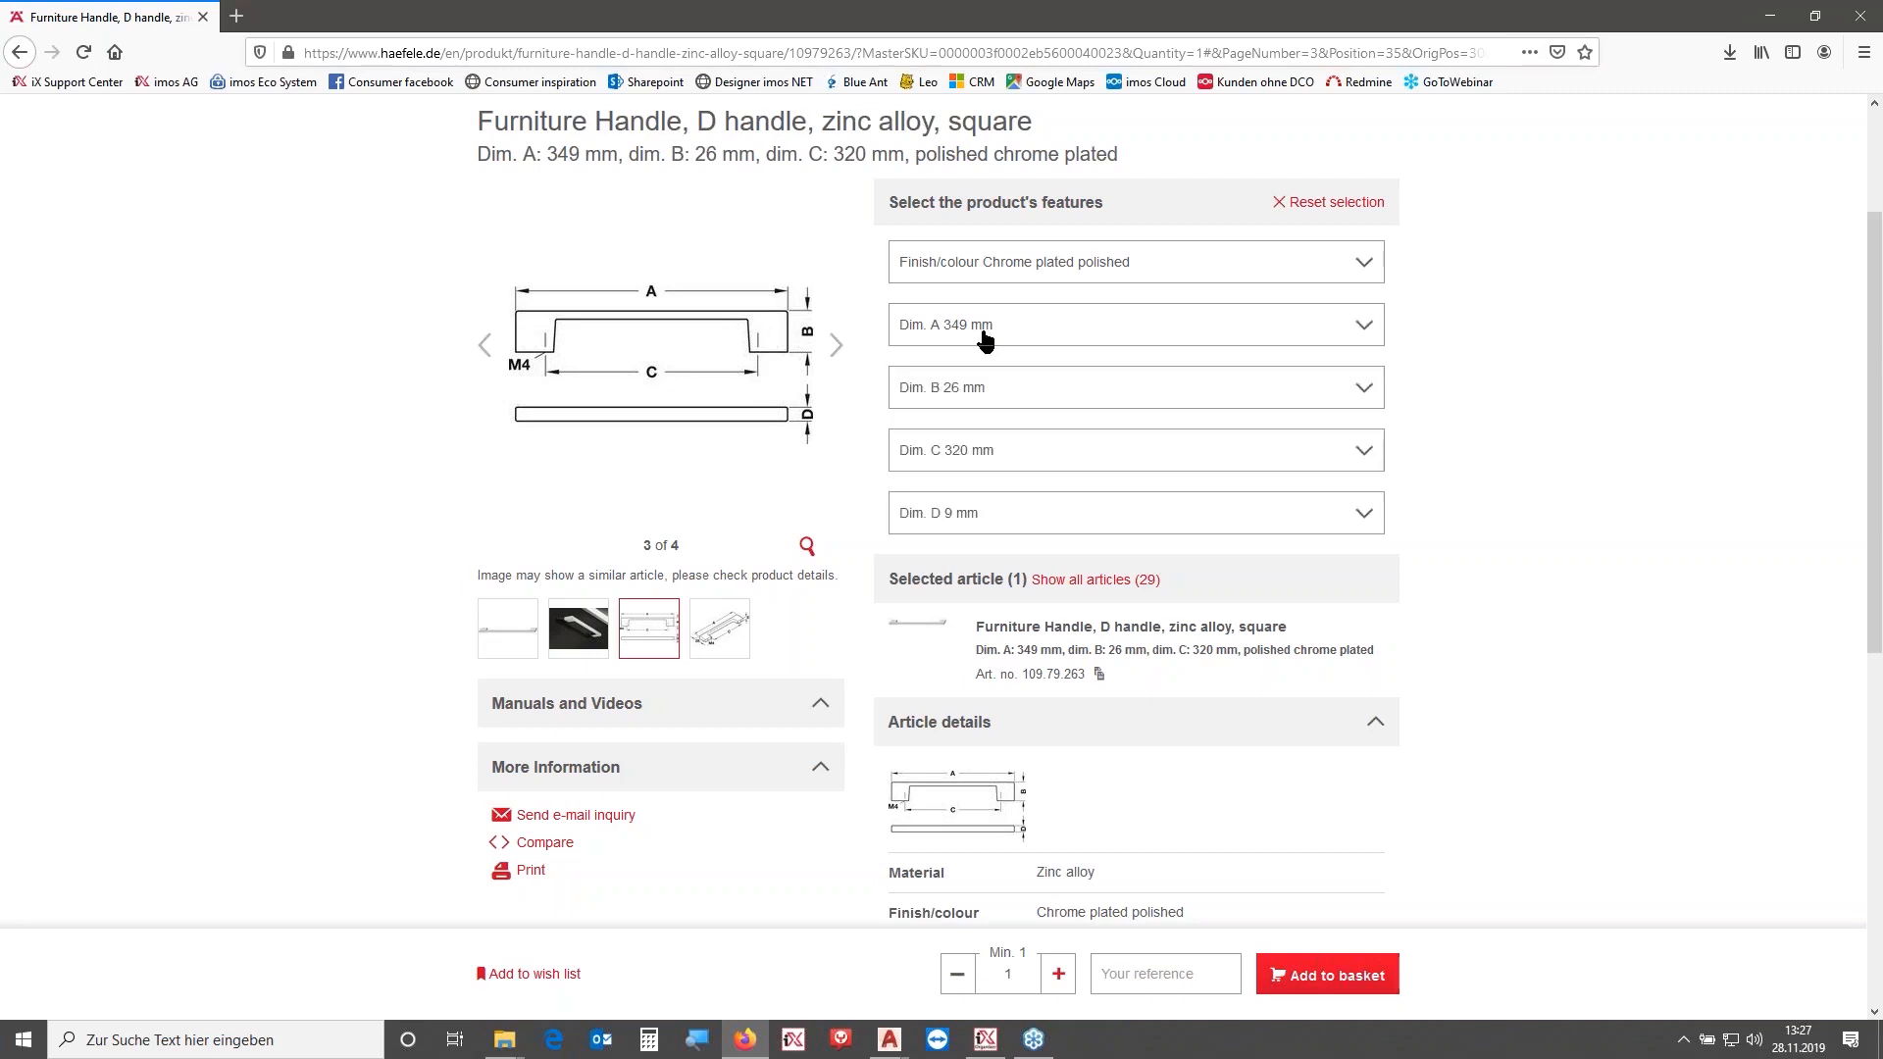
# - Switch the handle's Dim. A to 356 mm and review the article details
pyautogui.click(1015, 343)
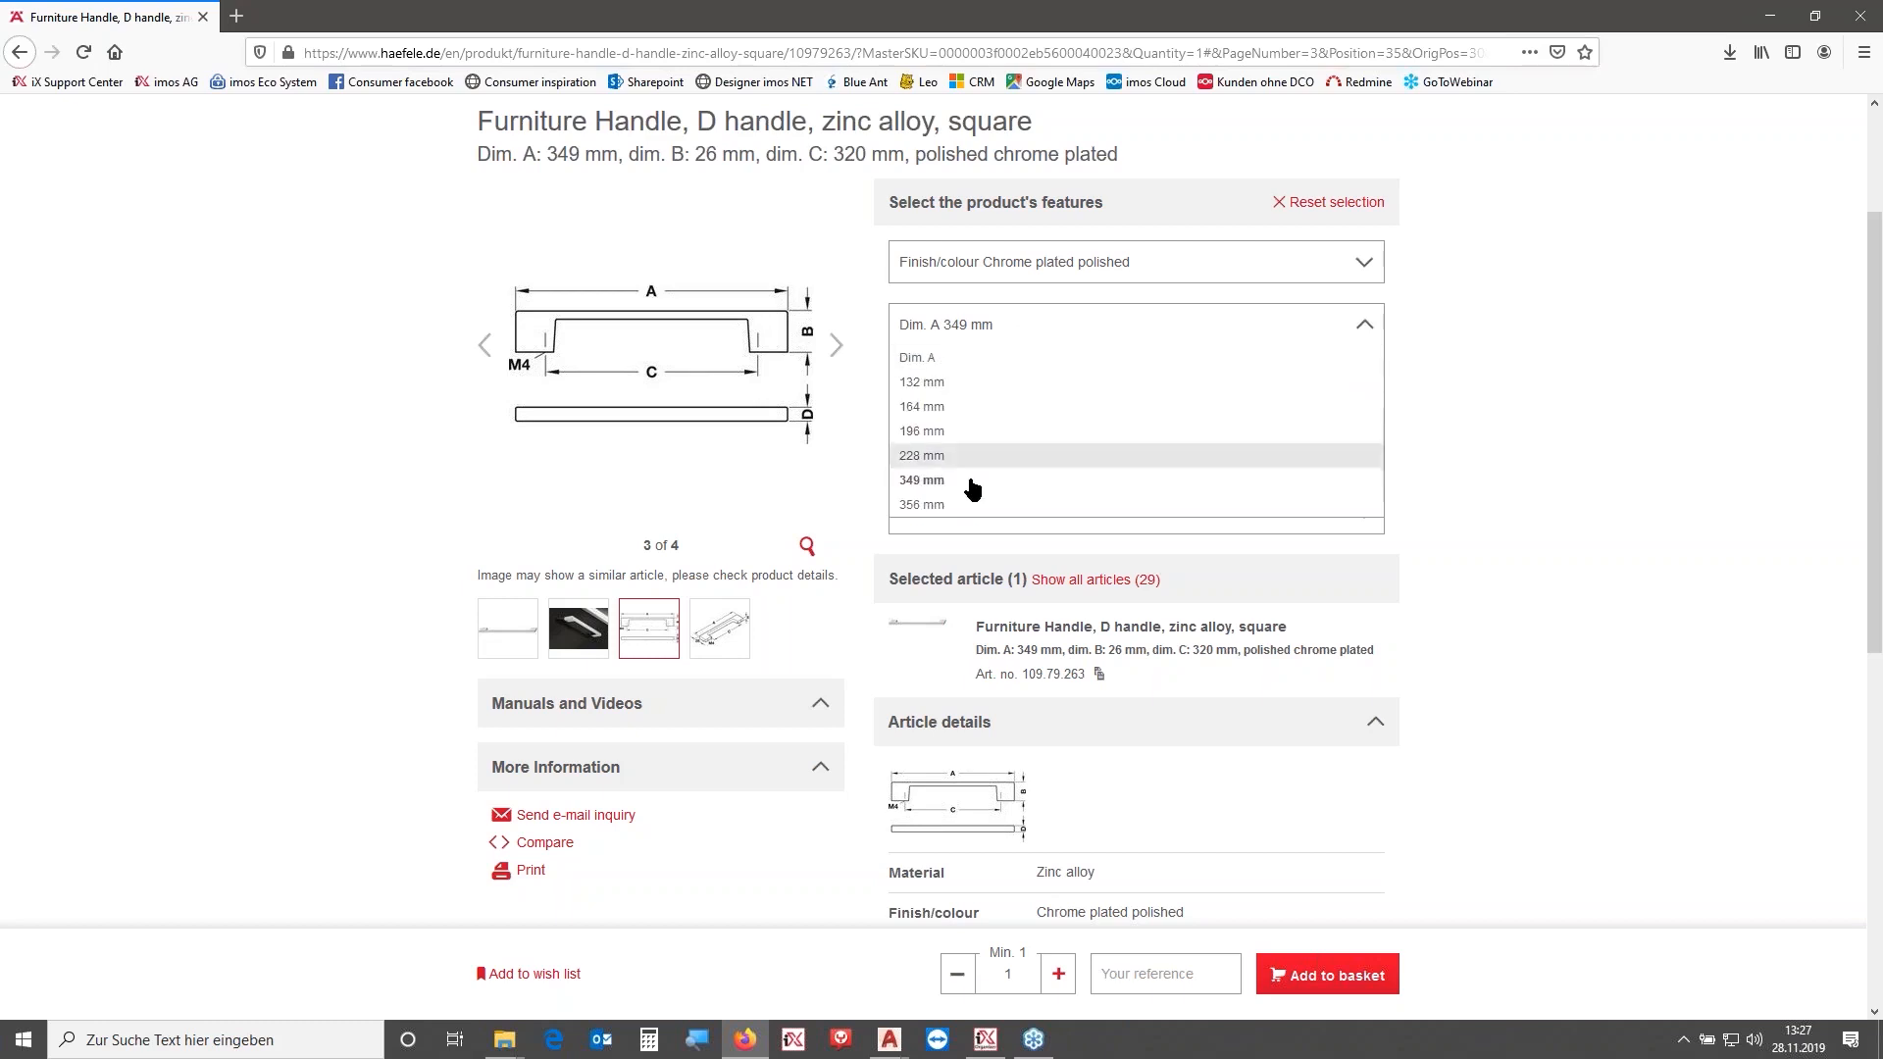
pyautogui.click(1084, 502)
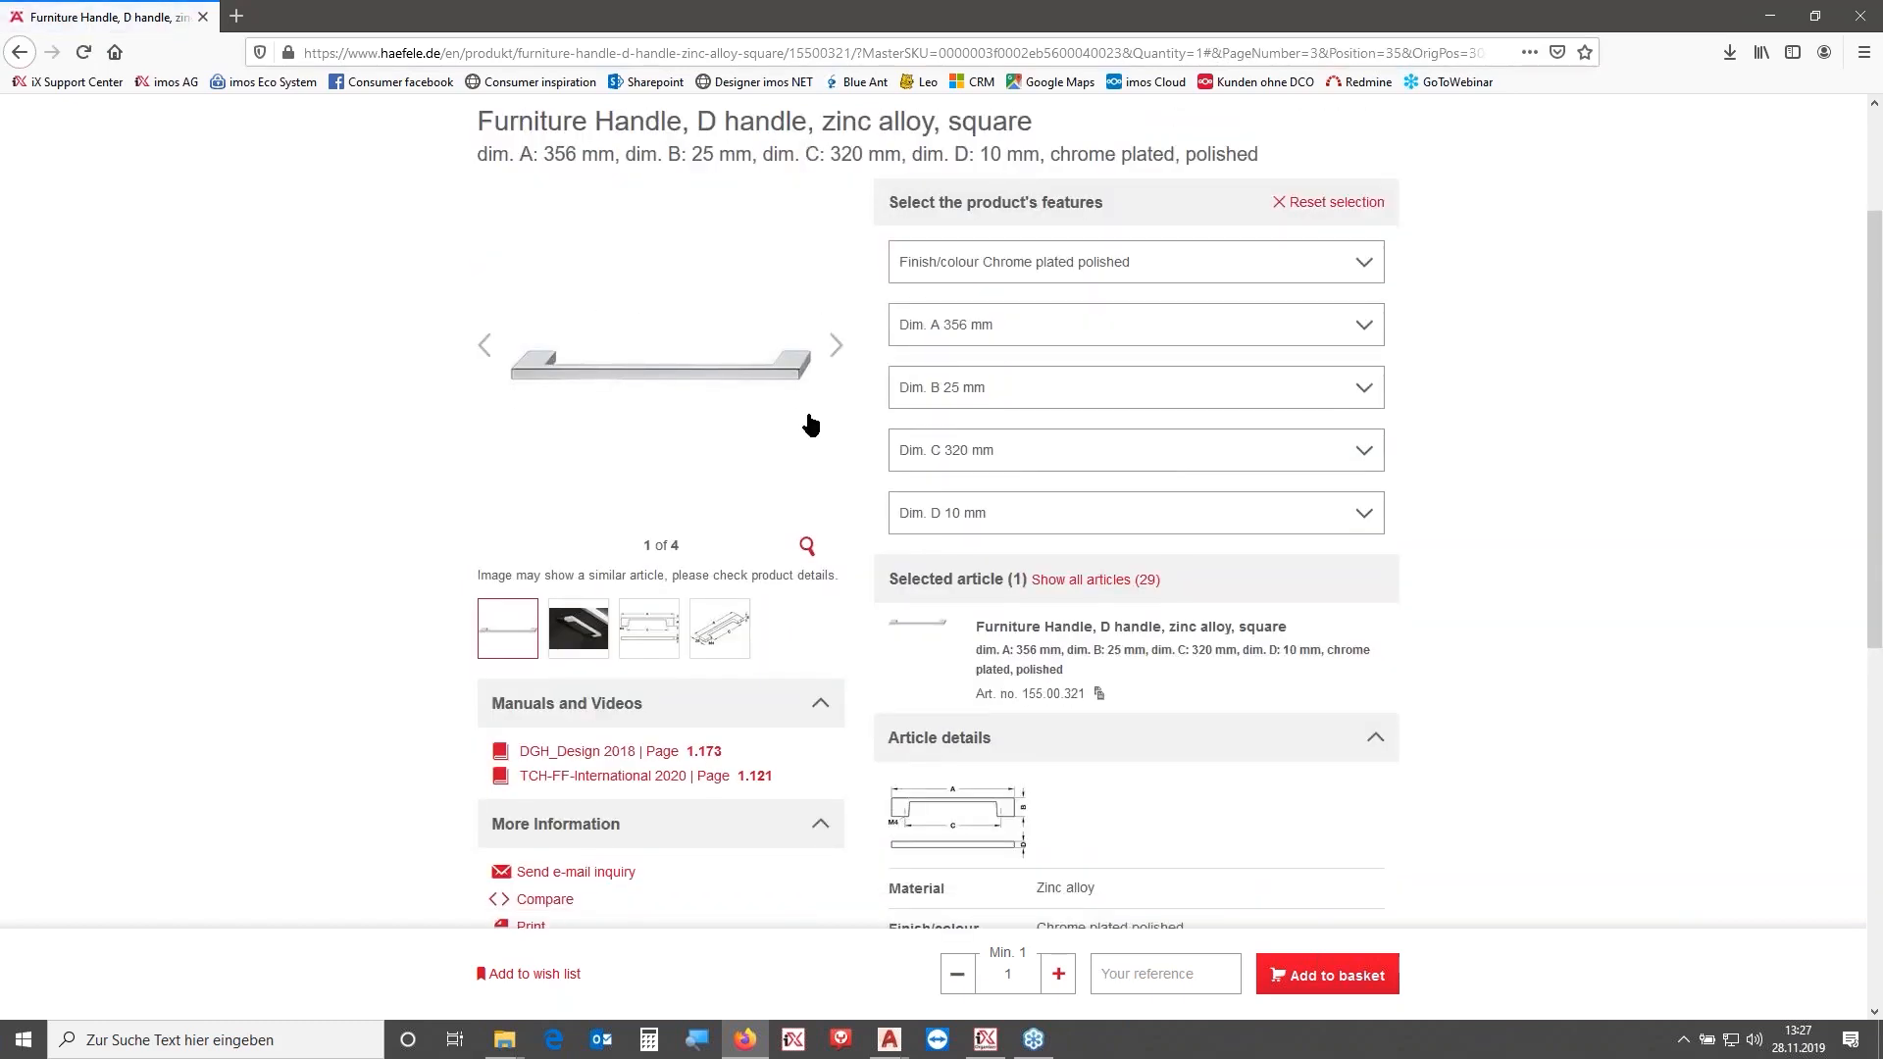
pyautogui.scroll(-3, 958, 449)
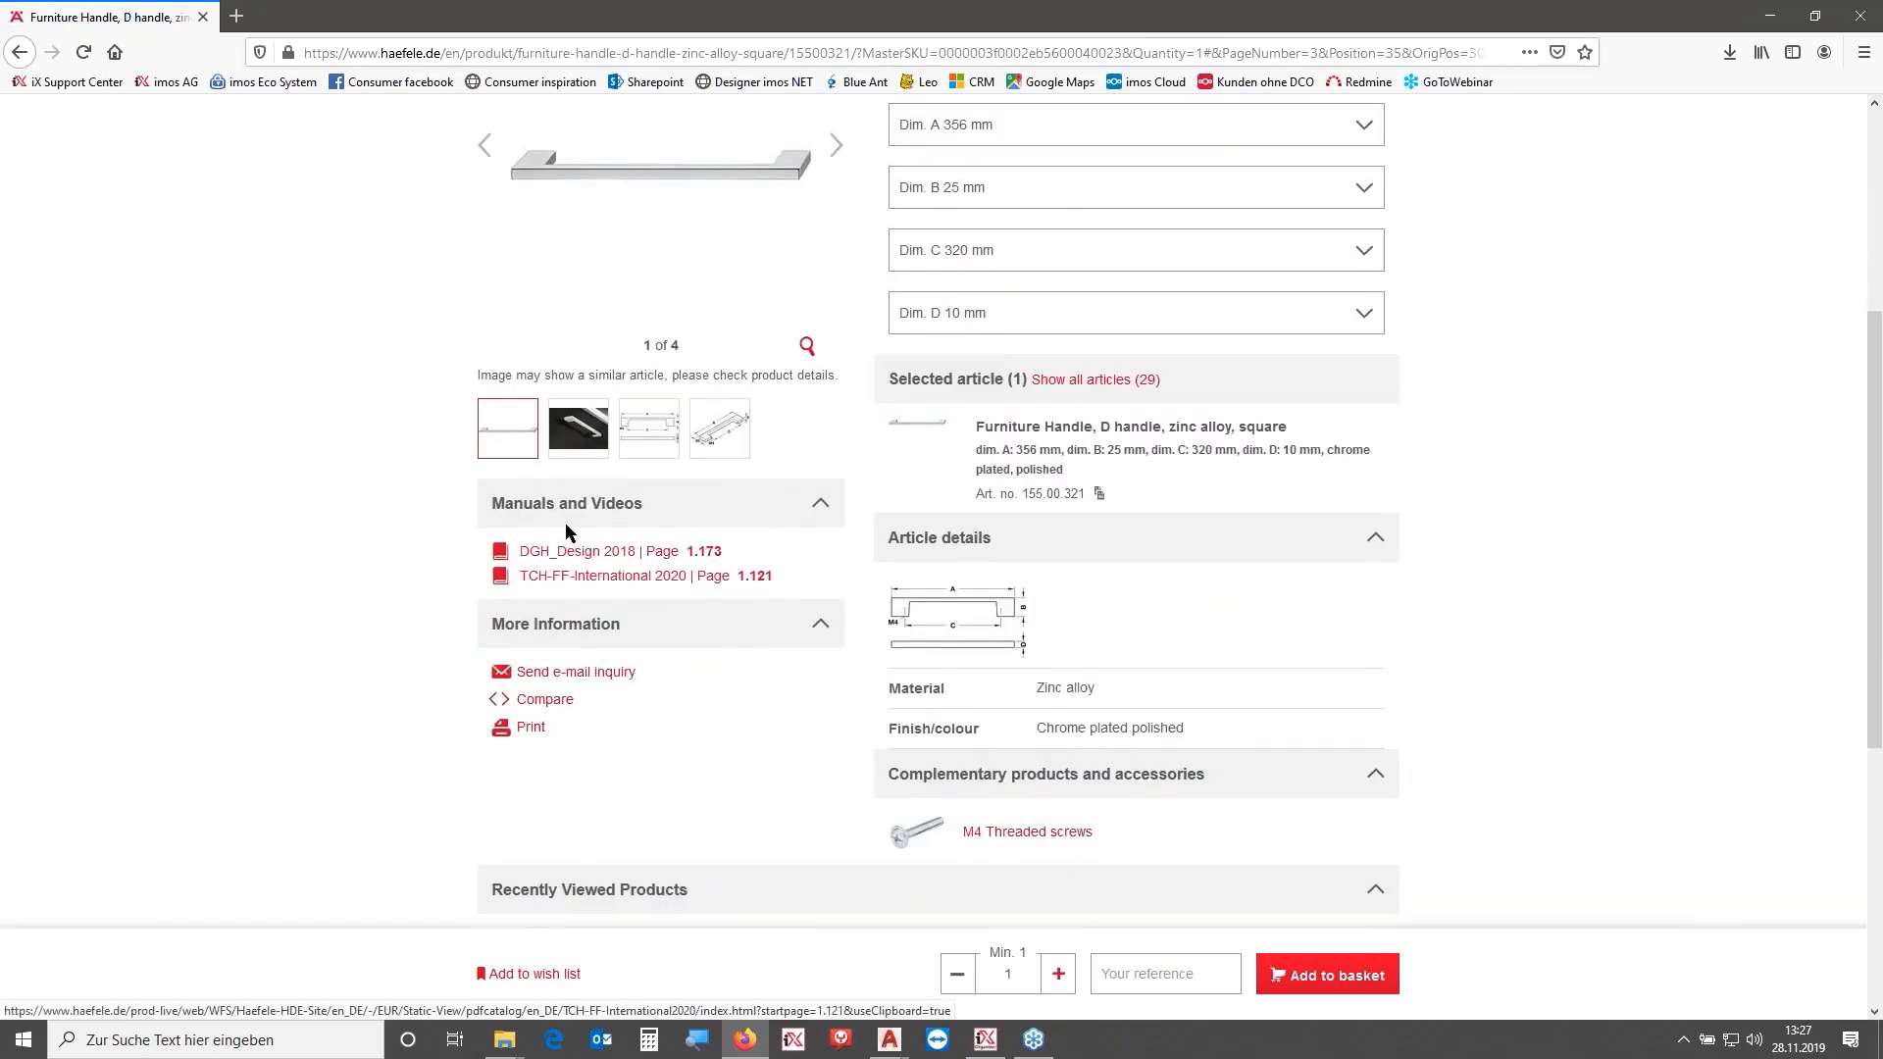
pyautogui.scroll(2, 982, 304)
# - Choose the handle variant with Dim. B 26 mm and Dim. D 8.5 mm on the product page
pyautogui.click(981, 306)
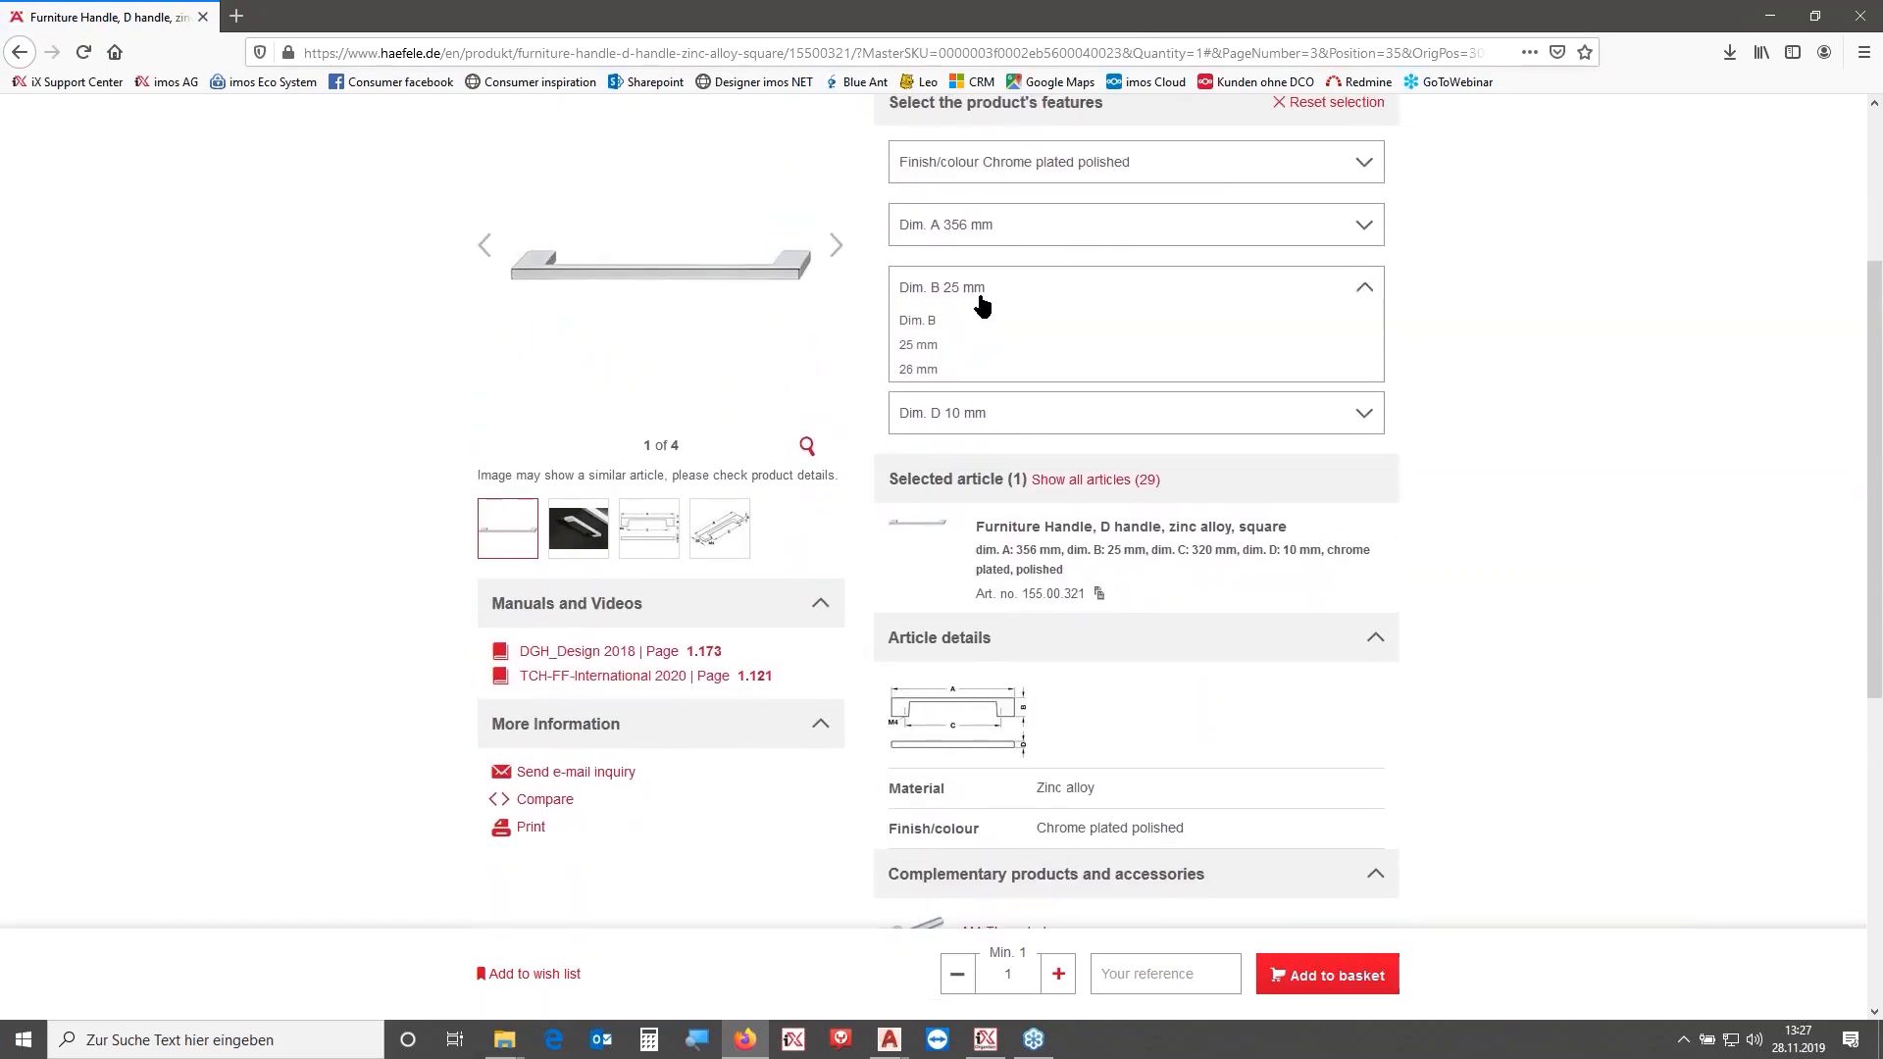
pyautogui.click(948, 370)
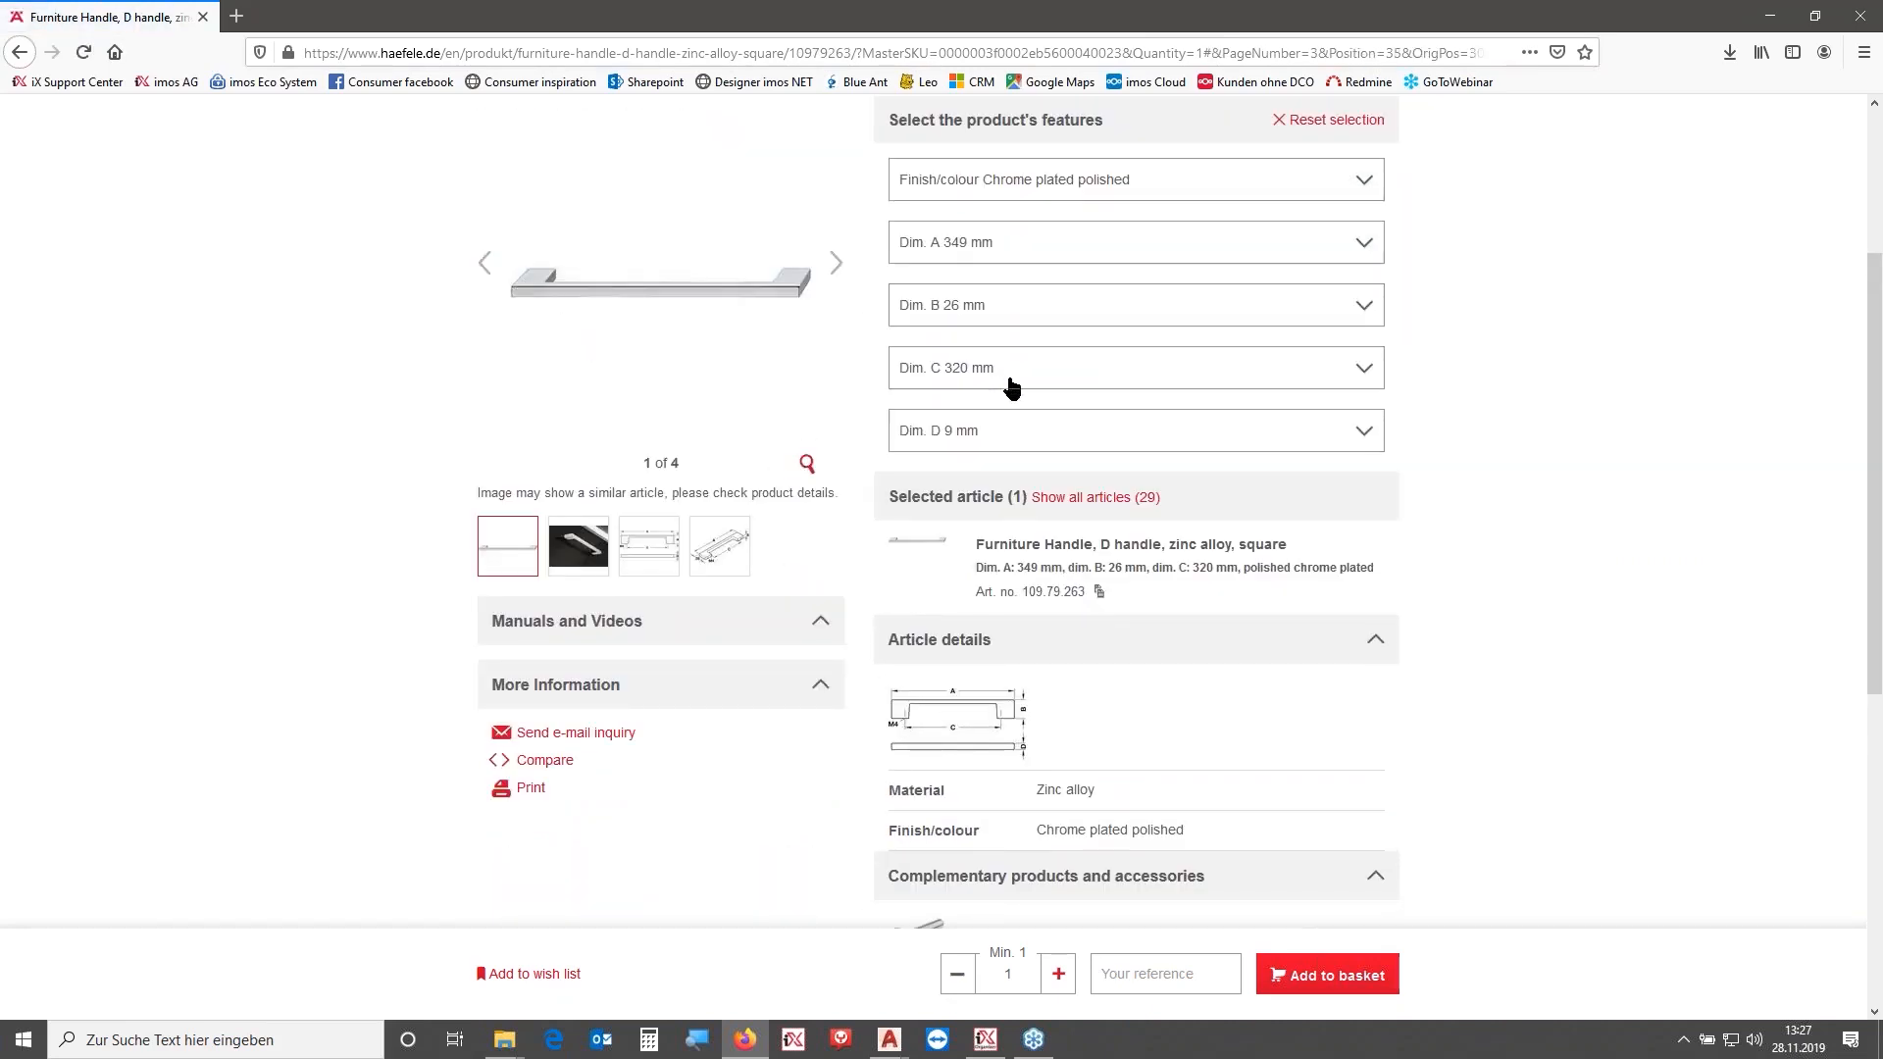
pyautogui.click(991, 436)
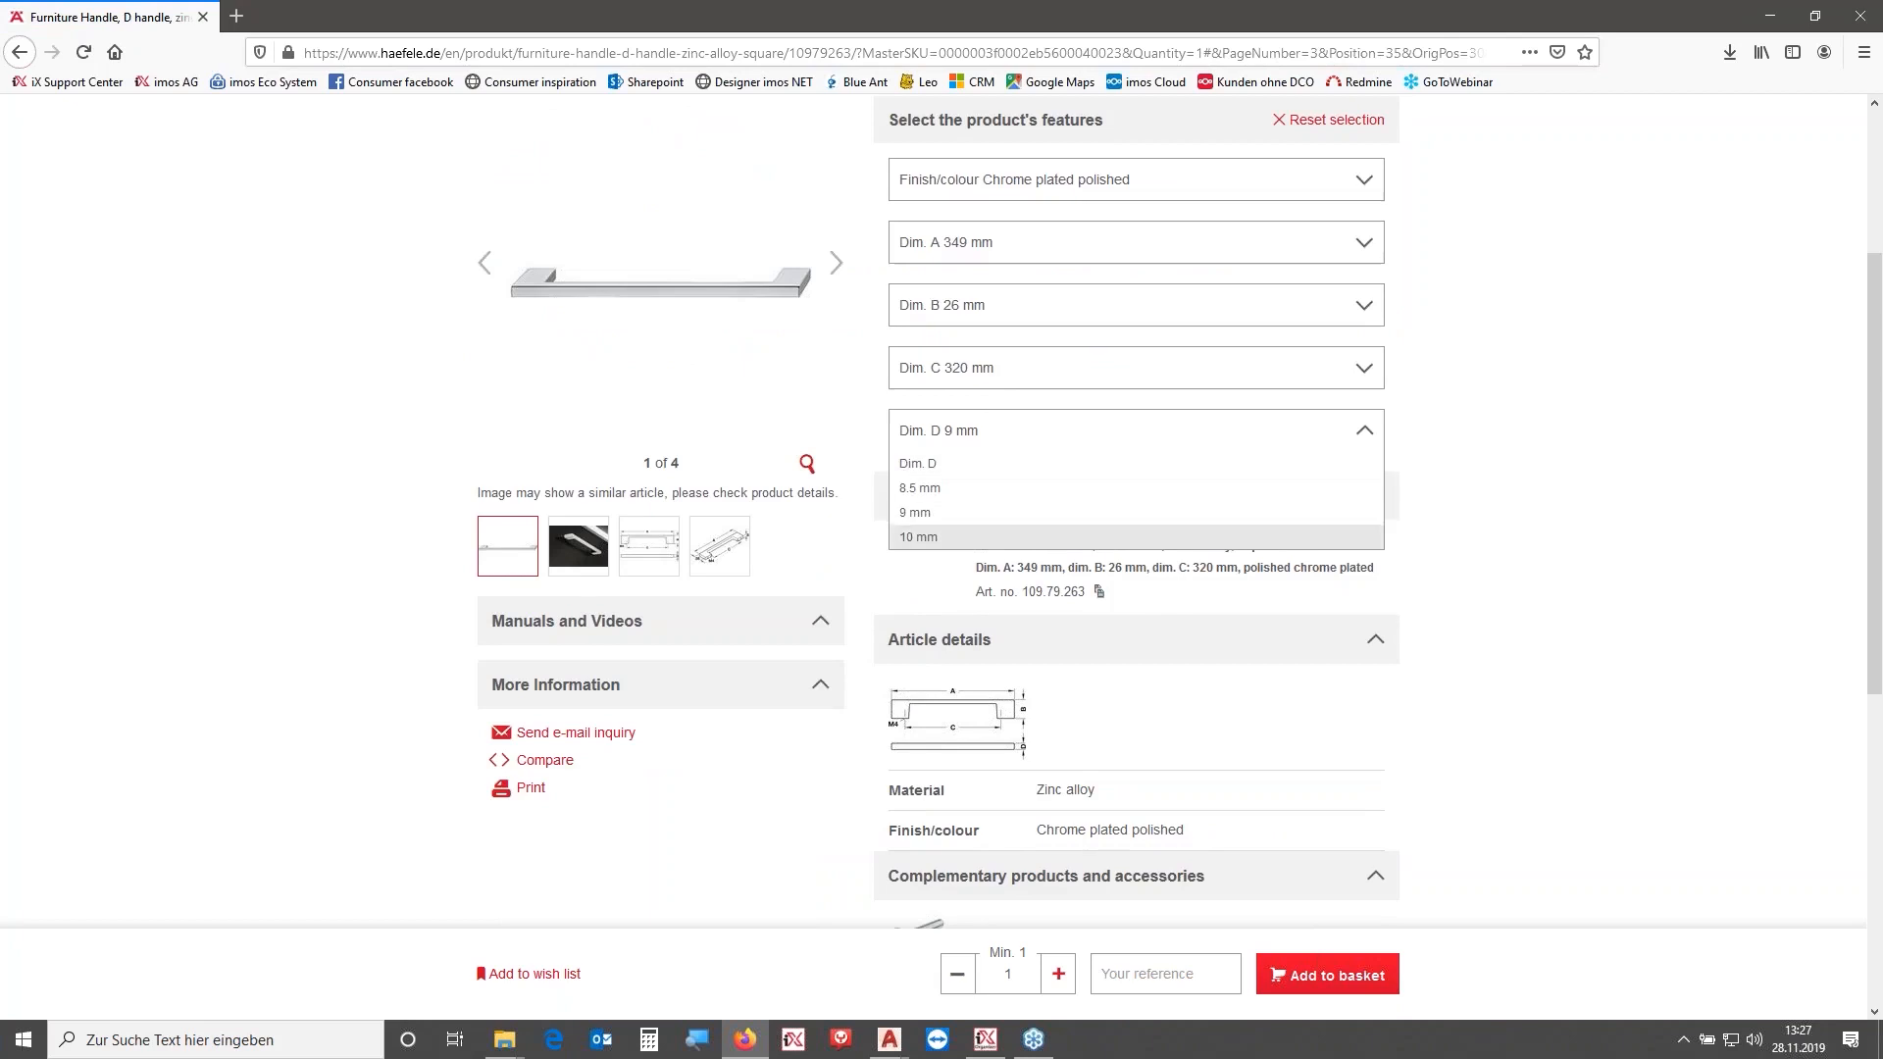
pyautogui.click(944, 488)
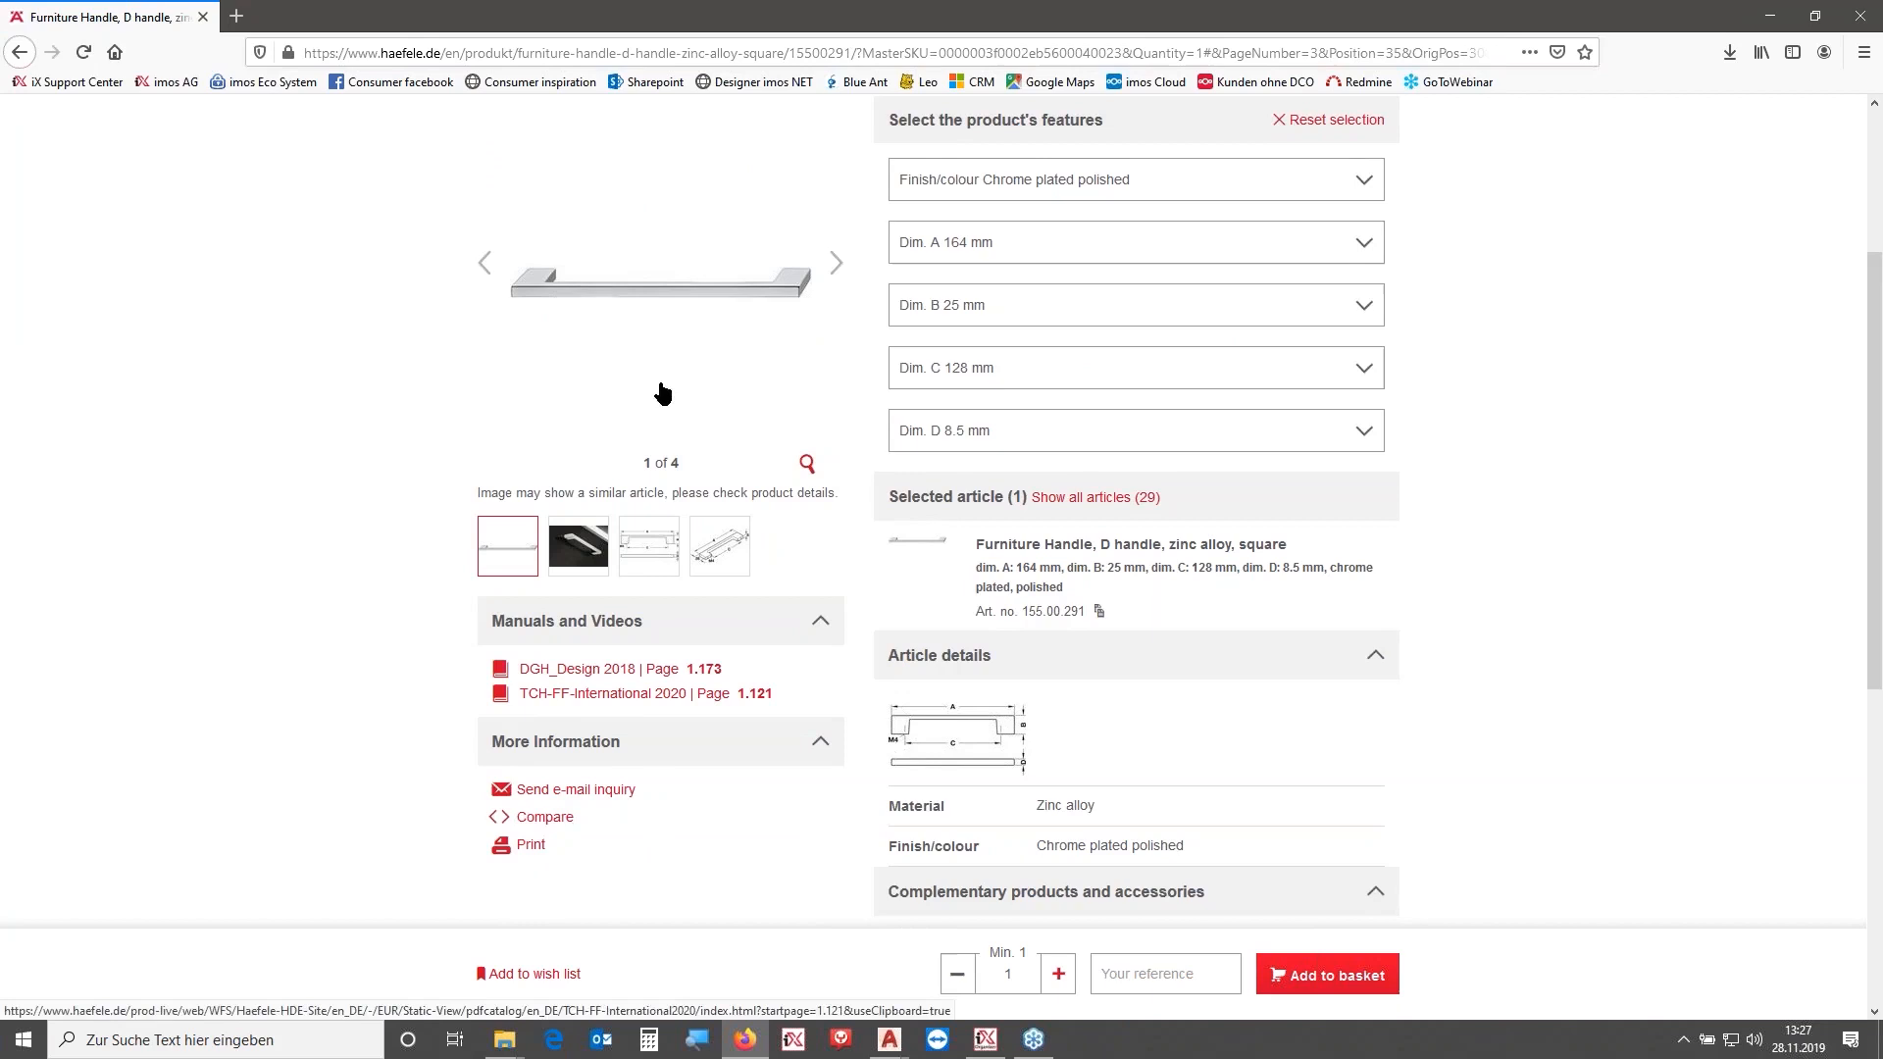
# - Copy the article number from the OA_HF_HANDLE_00253667.jpg file name and search the Häfele website for it
pyautogui.scroll(3, 667, 395)
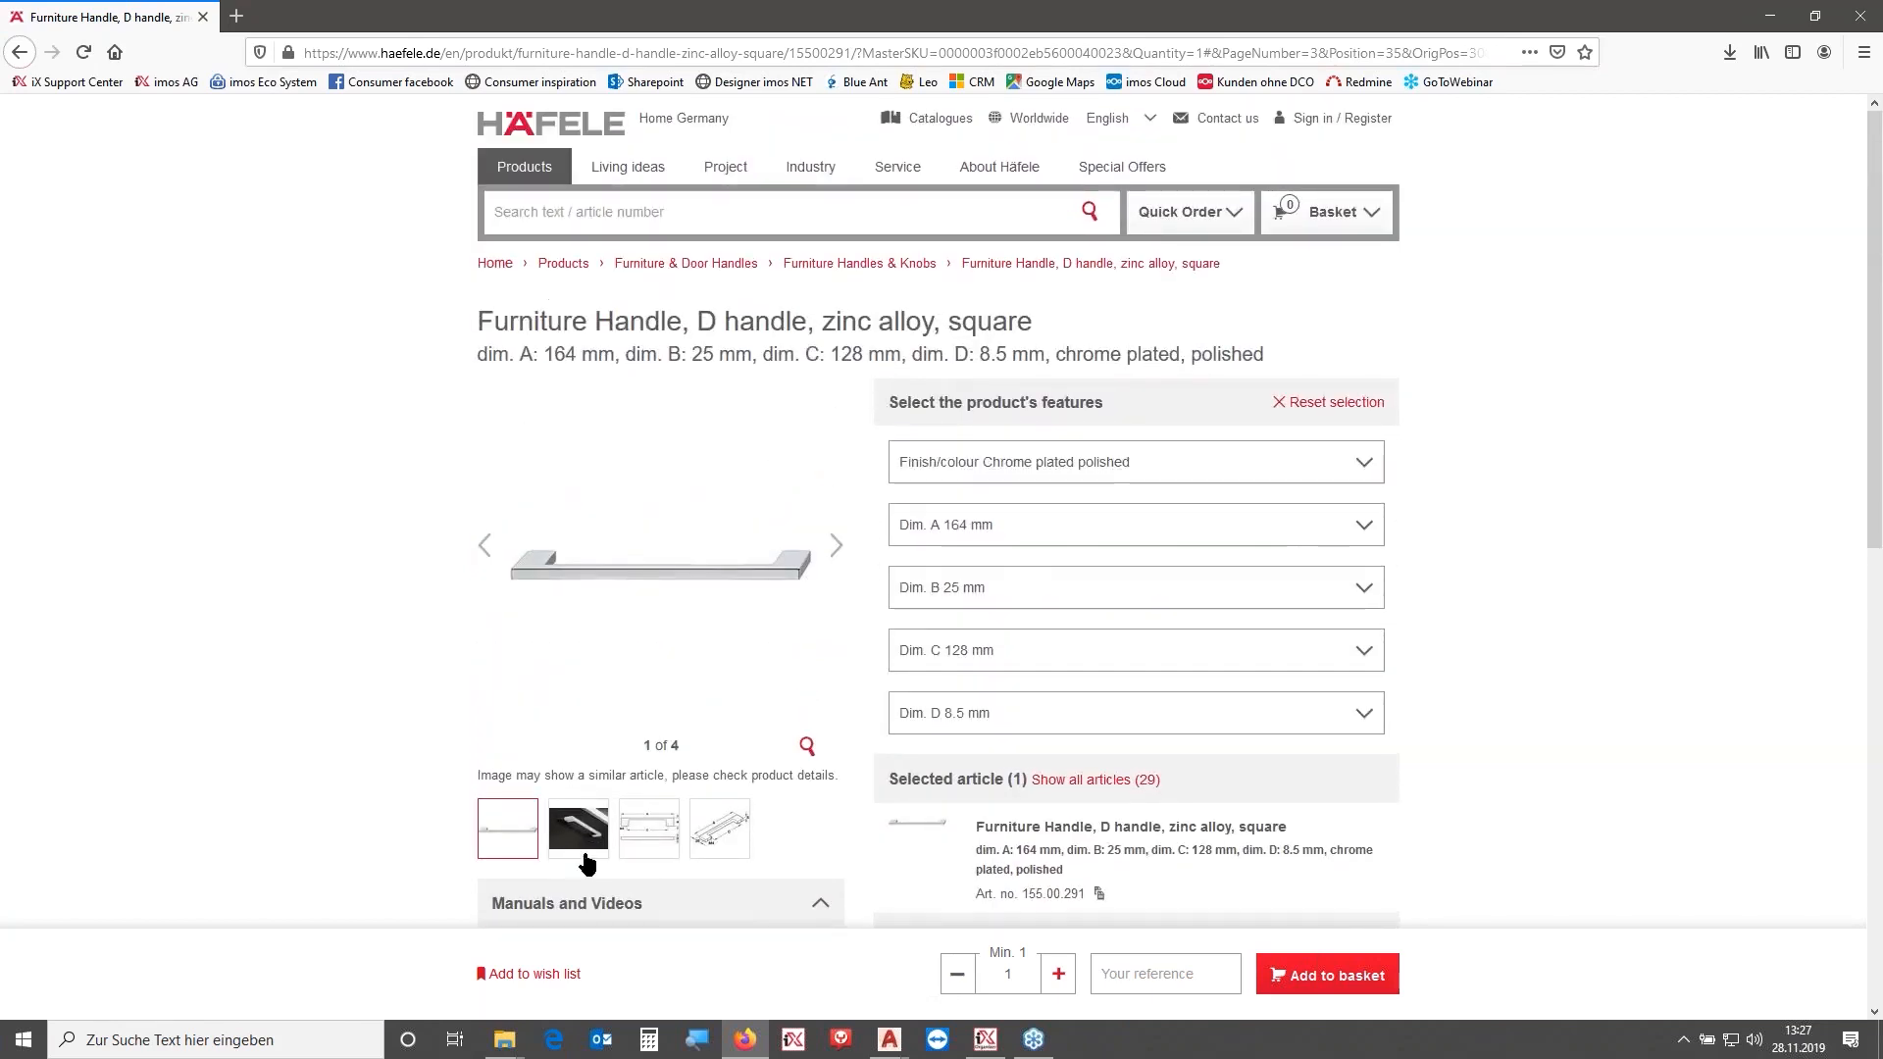
pyautogui.moveTo(504, 1040)
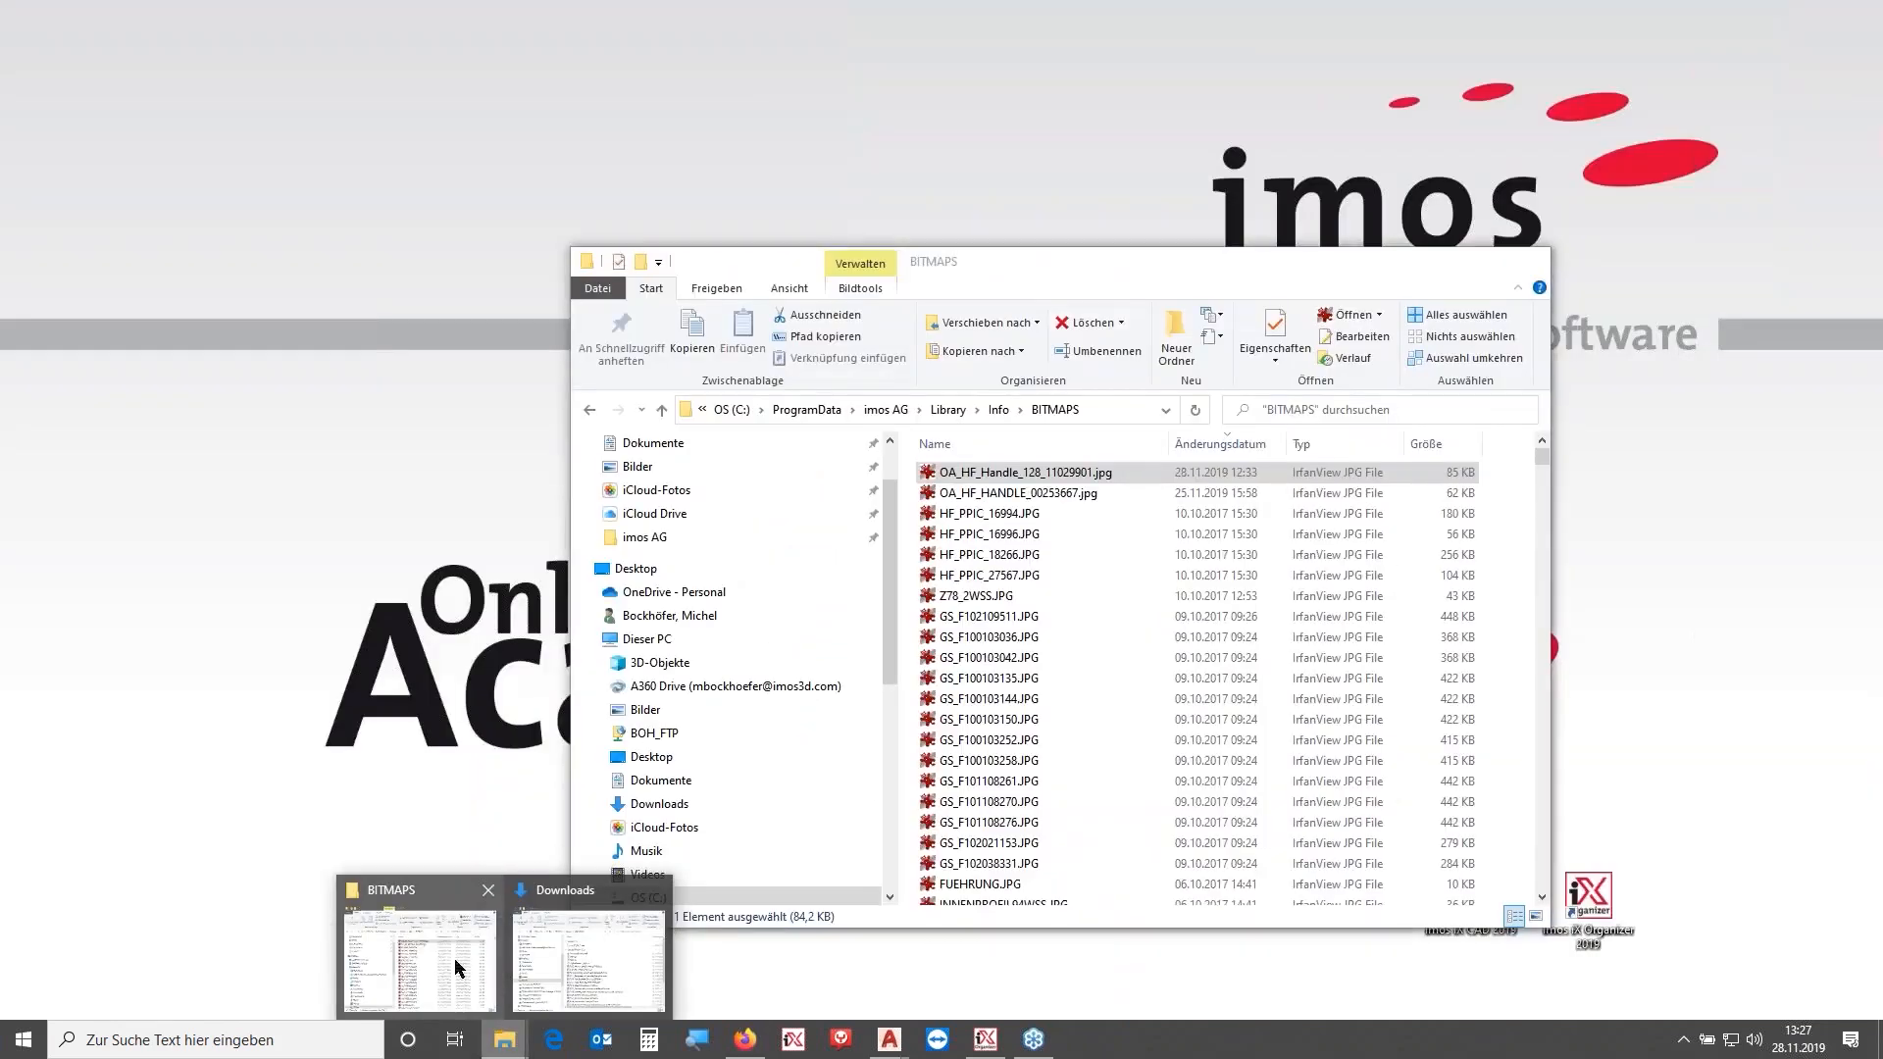
pyautogui.click(455, 957)
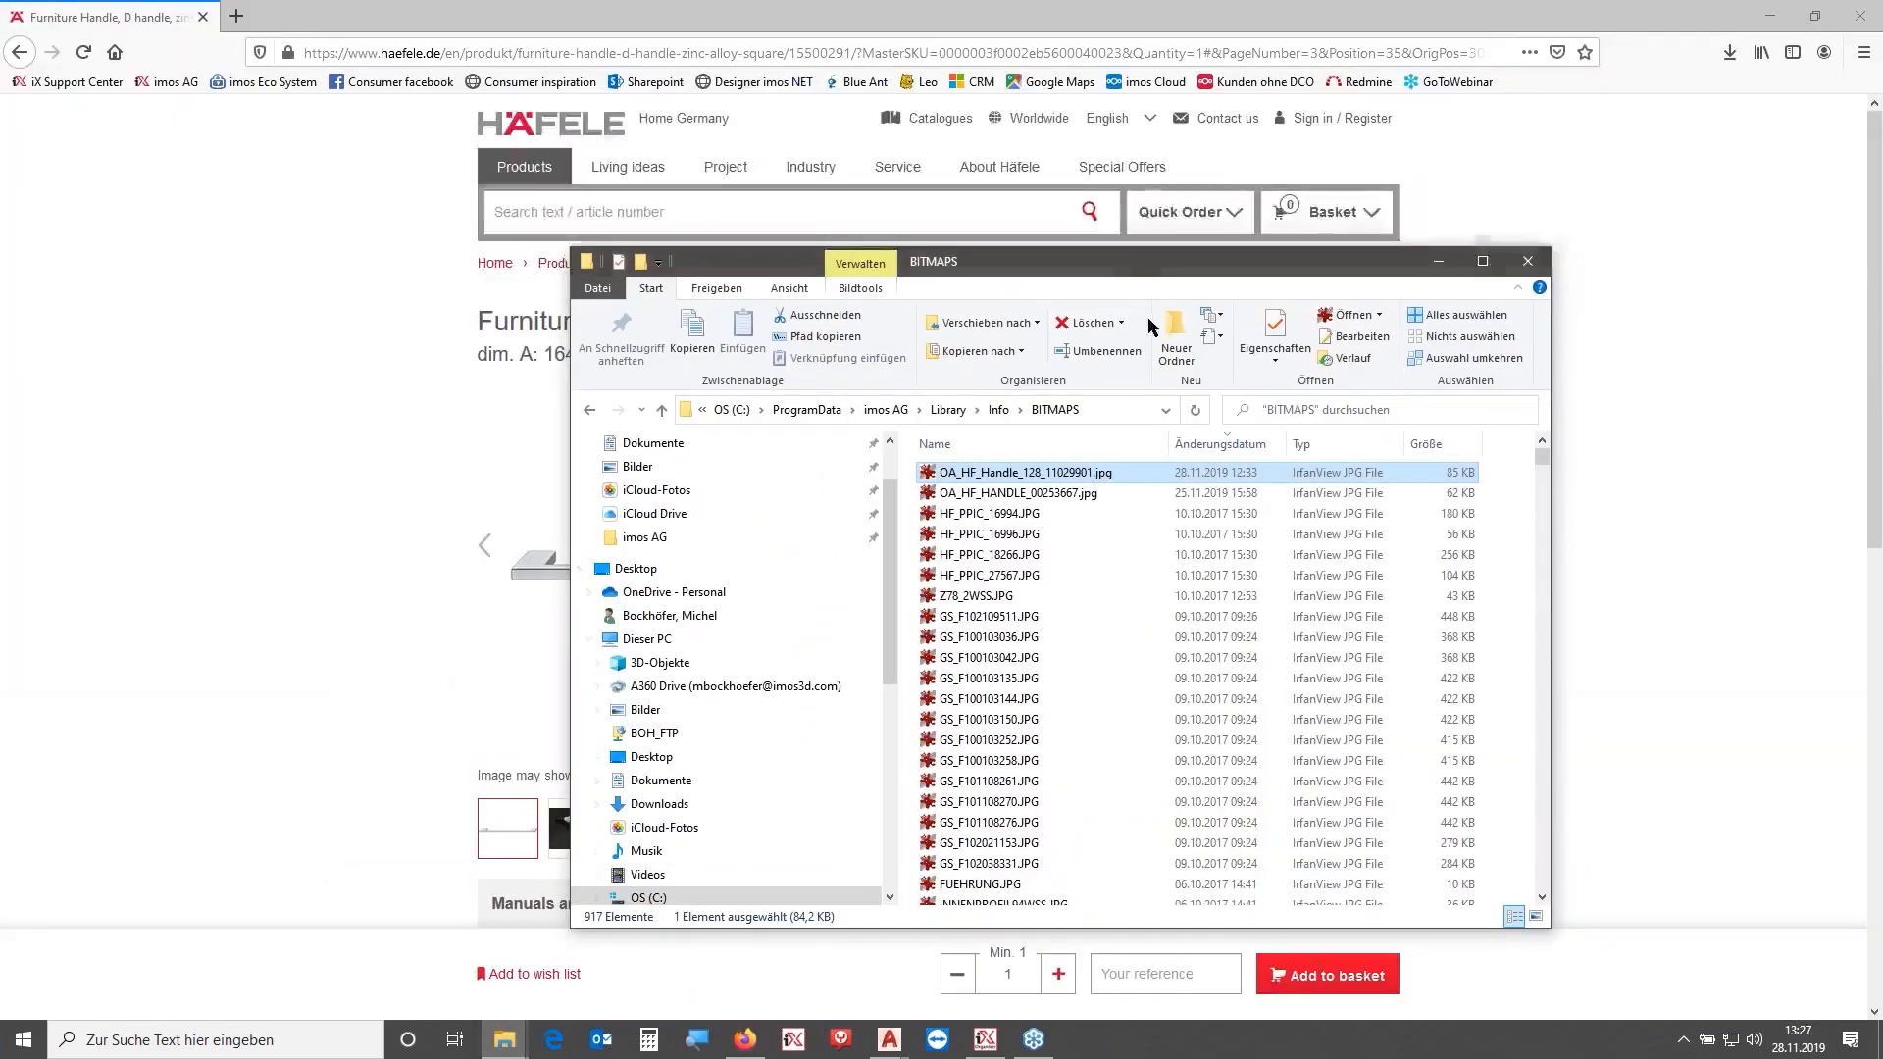
pyautogui.click(1042, 495)
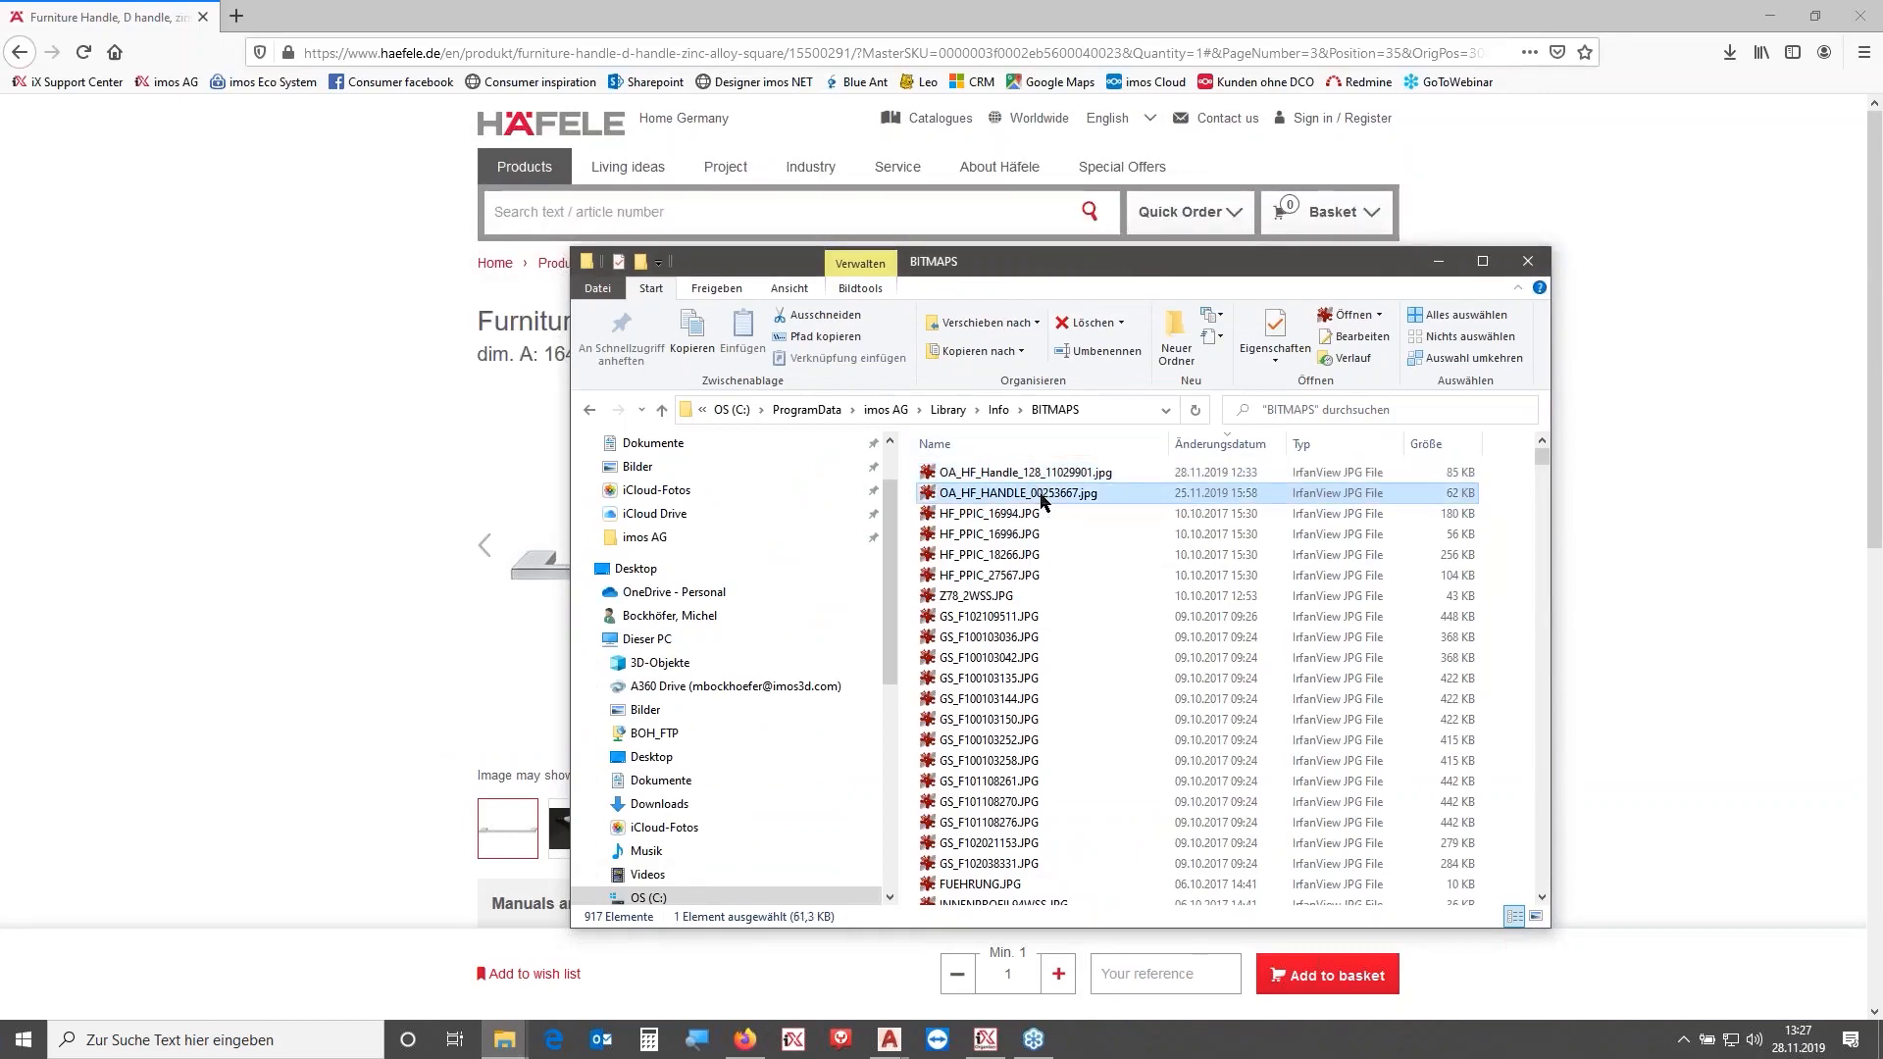
pyautogui.press('F2')
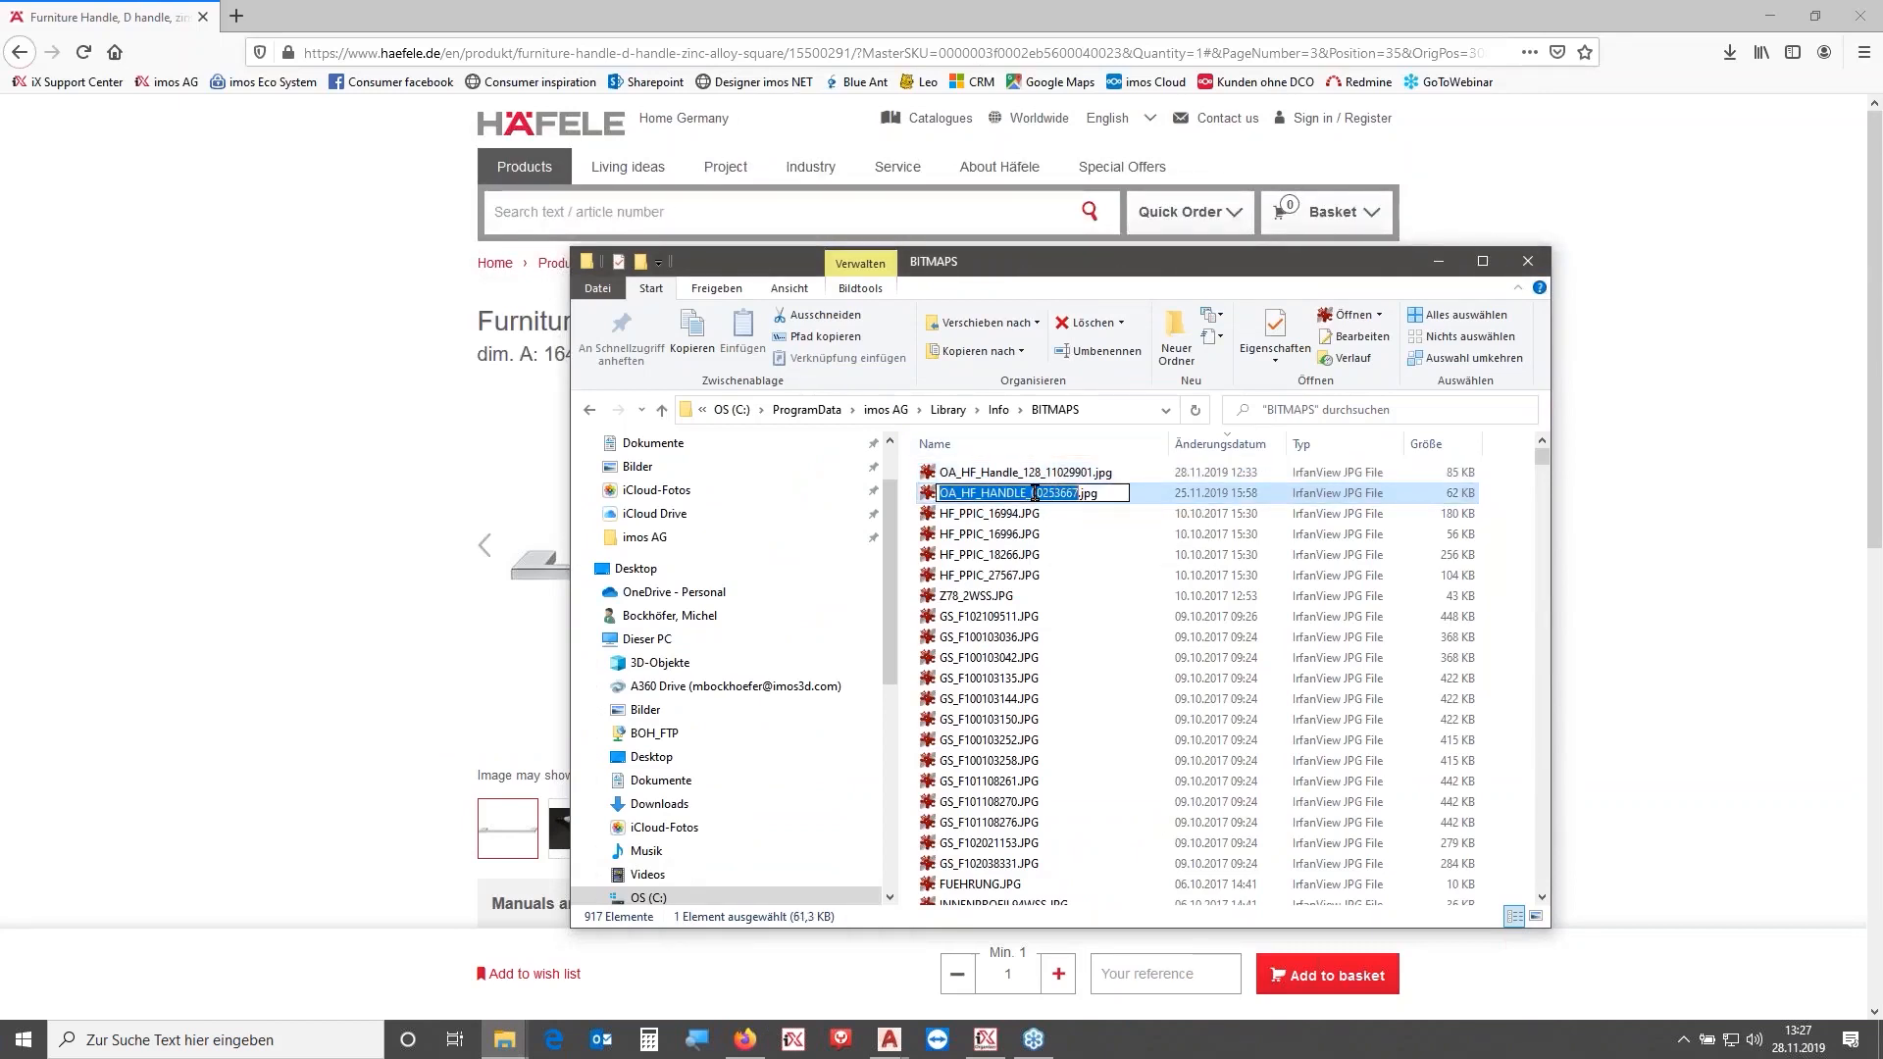
pyautogui.moveTo(1030, 493); pyautogui.dragTo(1079, 493)
pyautogui.hotkey('ctrl', 'c')
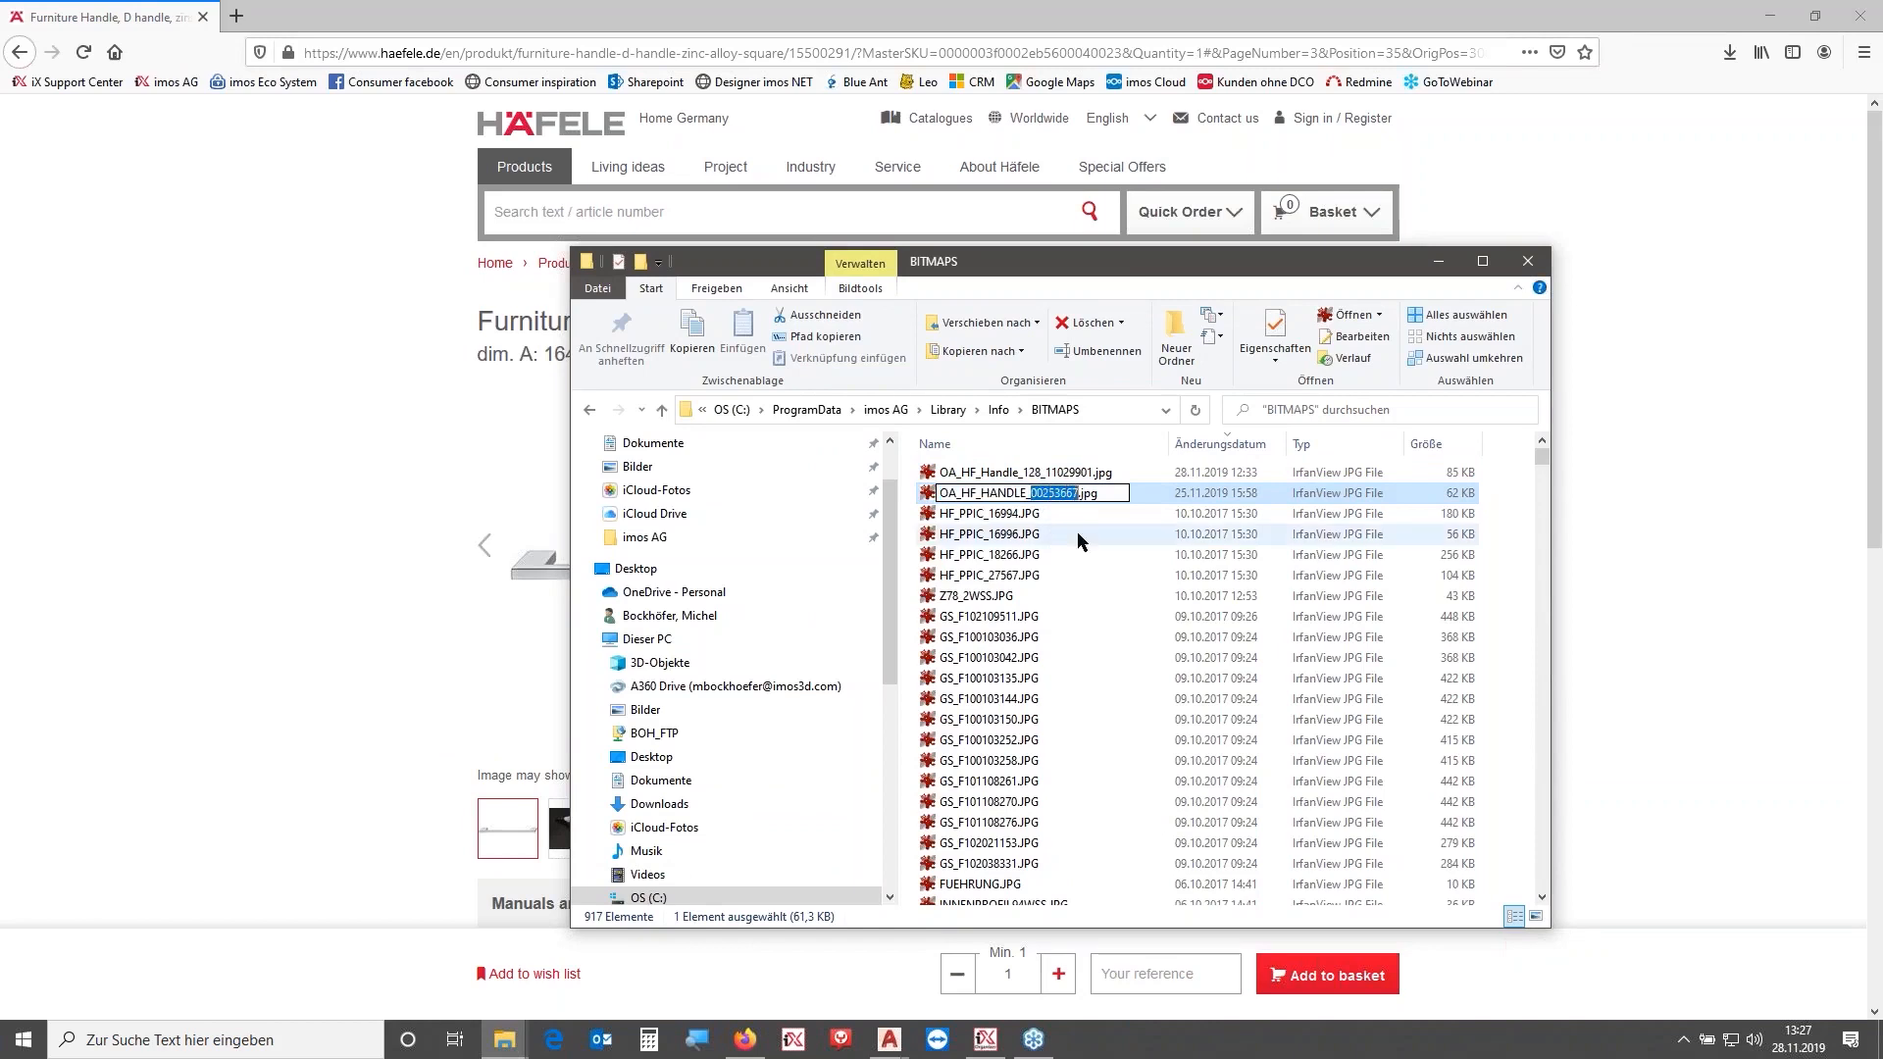
pyautogui.click(747, 201)
pyautogui.hotkey('ctrl', 'v')
pyautogui.press('Return')
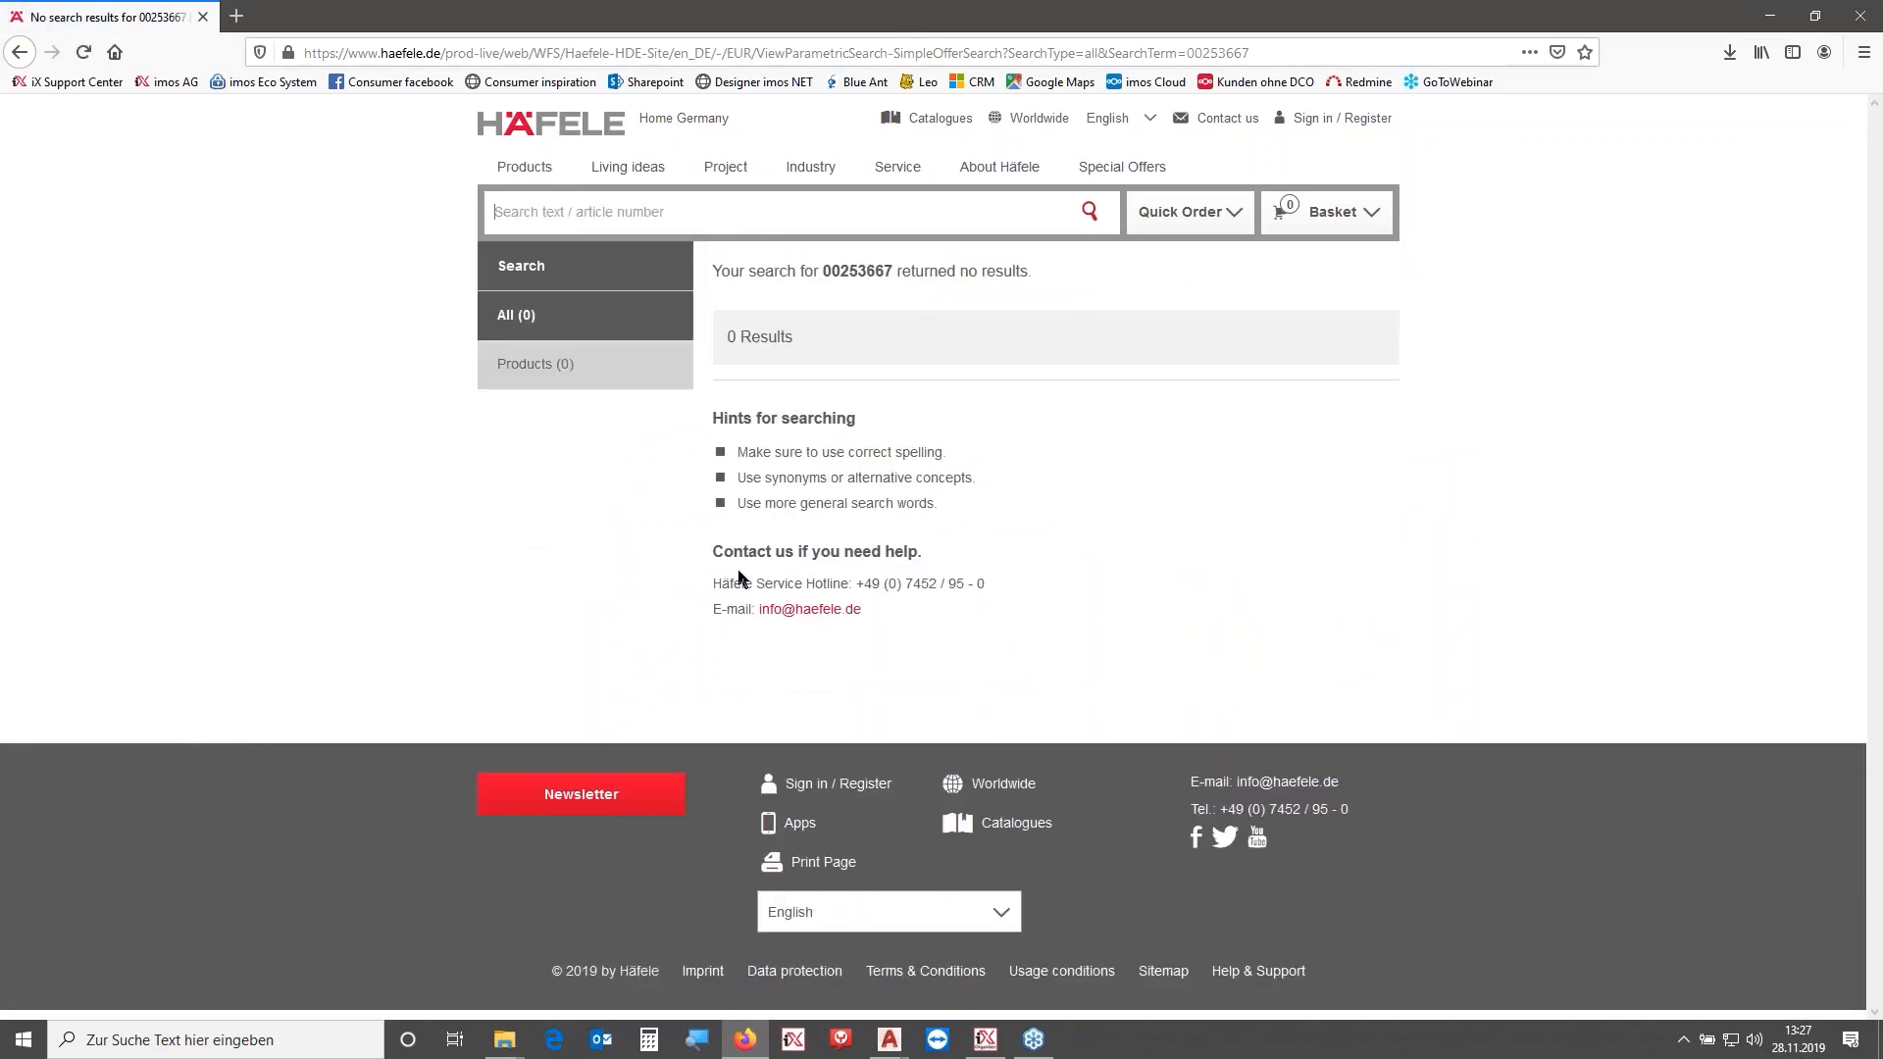
# - Open the ConnDWG library folder and copy the article number from the OA_HF_HANDLE_11570005.dwg file name
pyautogui.click(504, 1040)
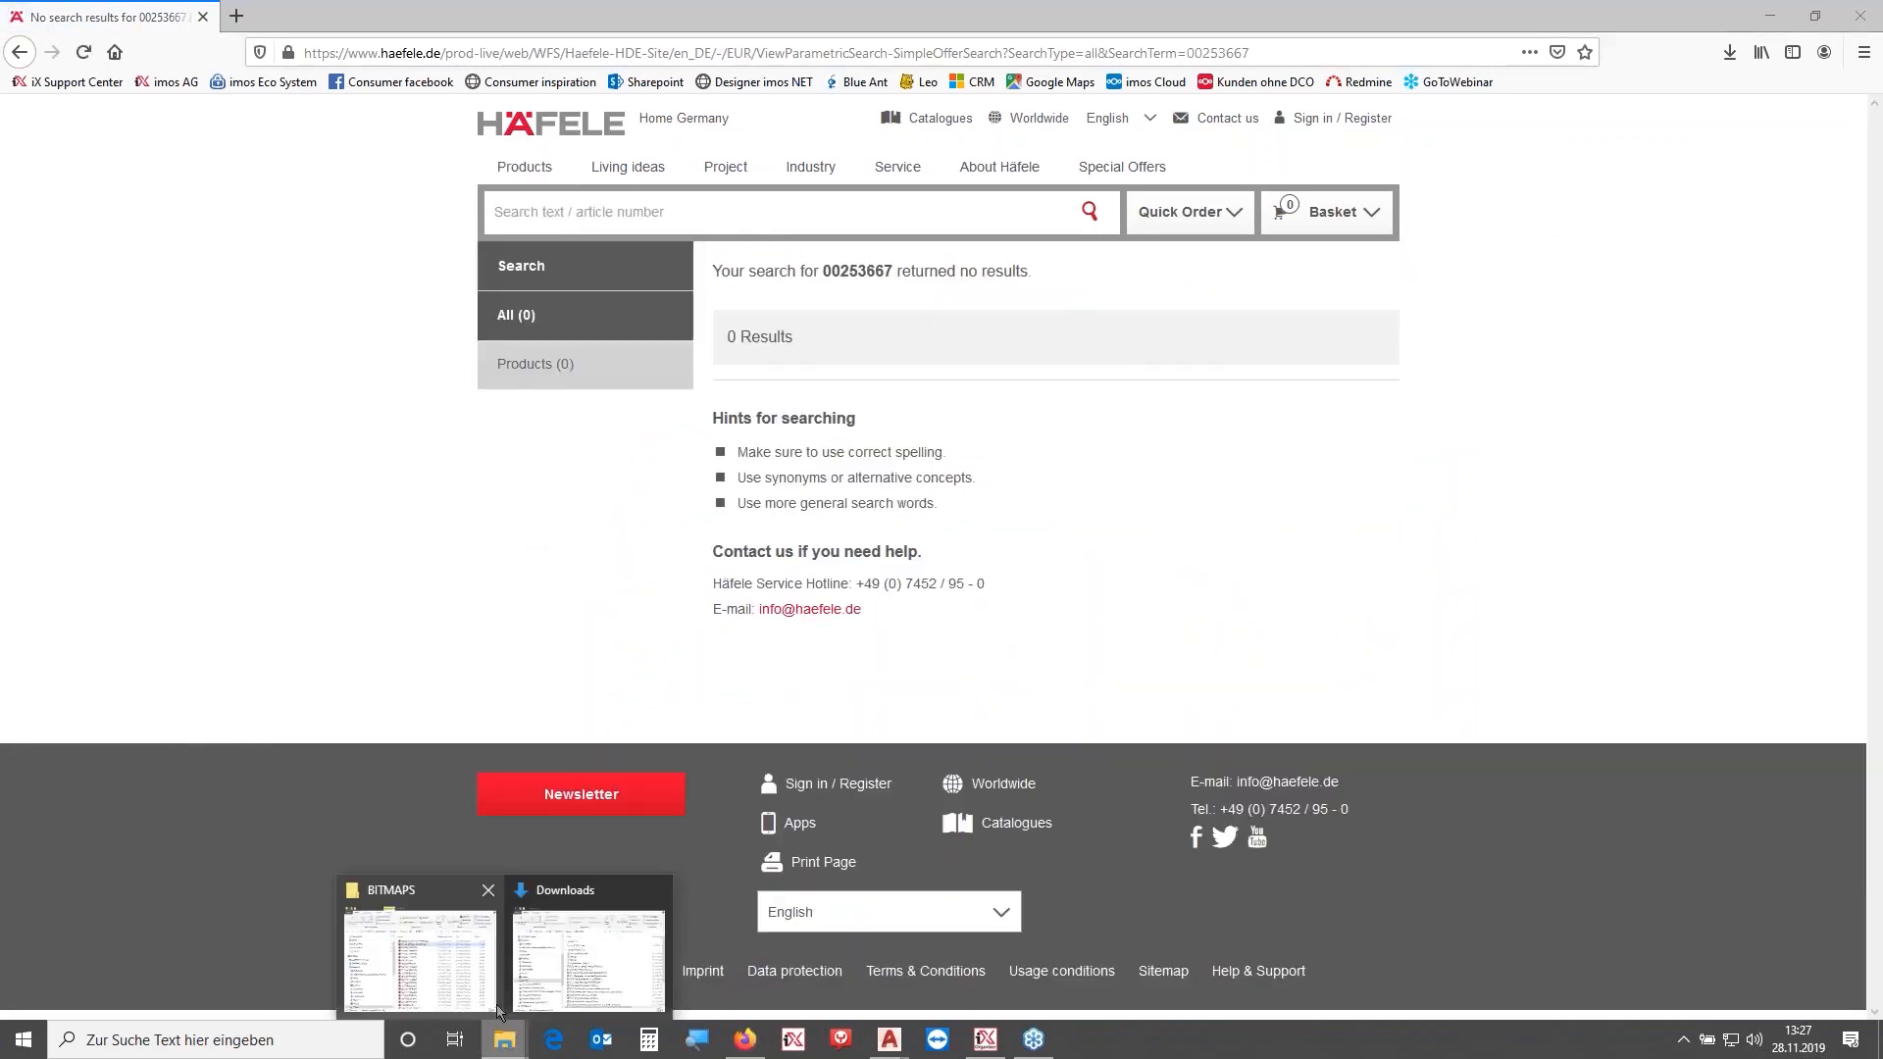
pyautogui.click(461, 956)
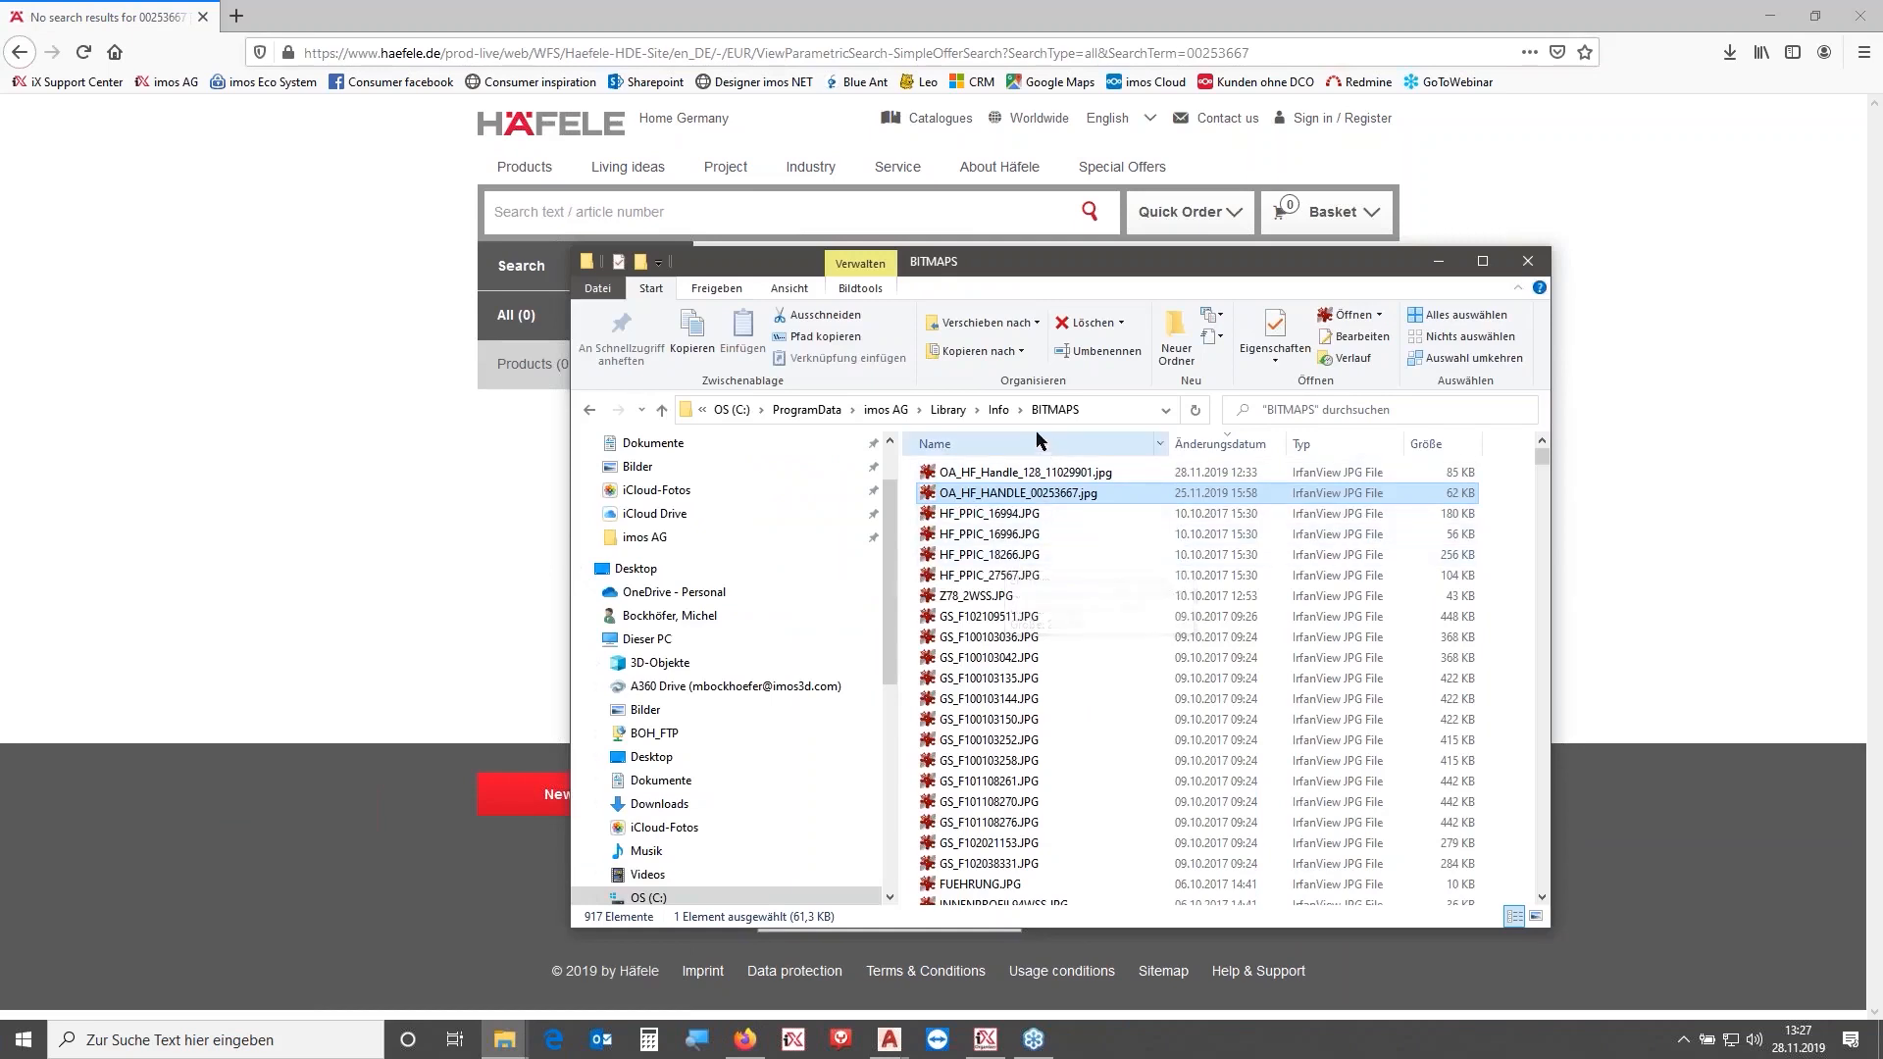
pyautogui.click(999, 410)
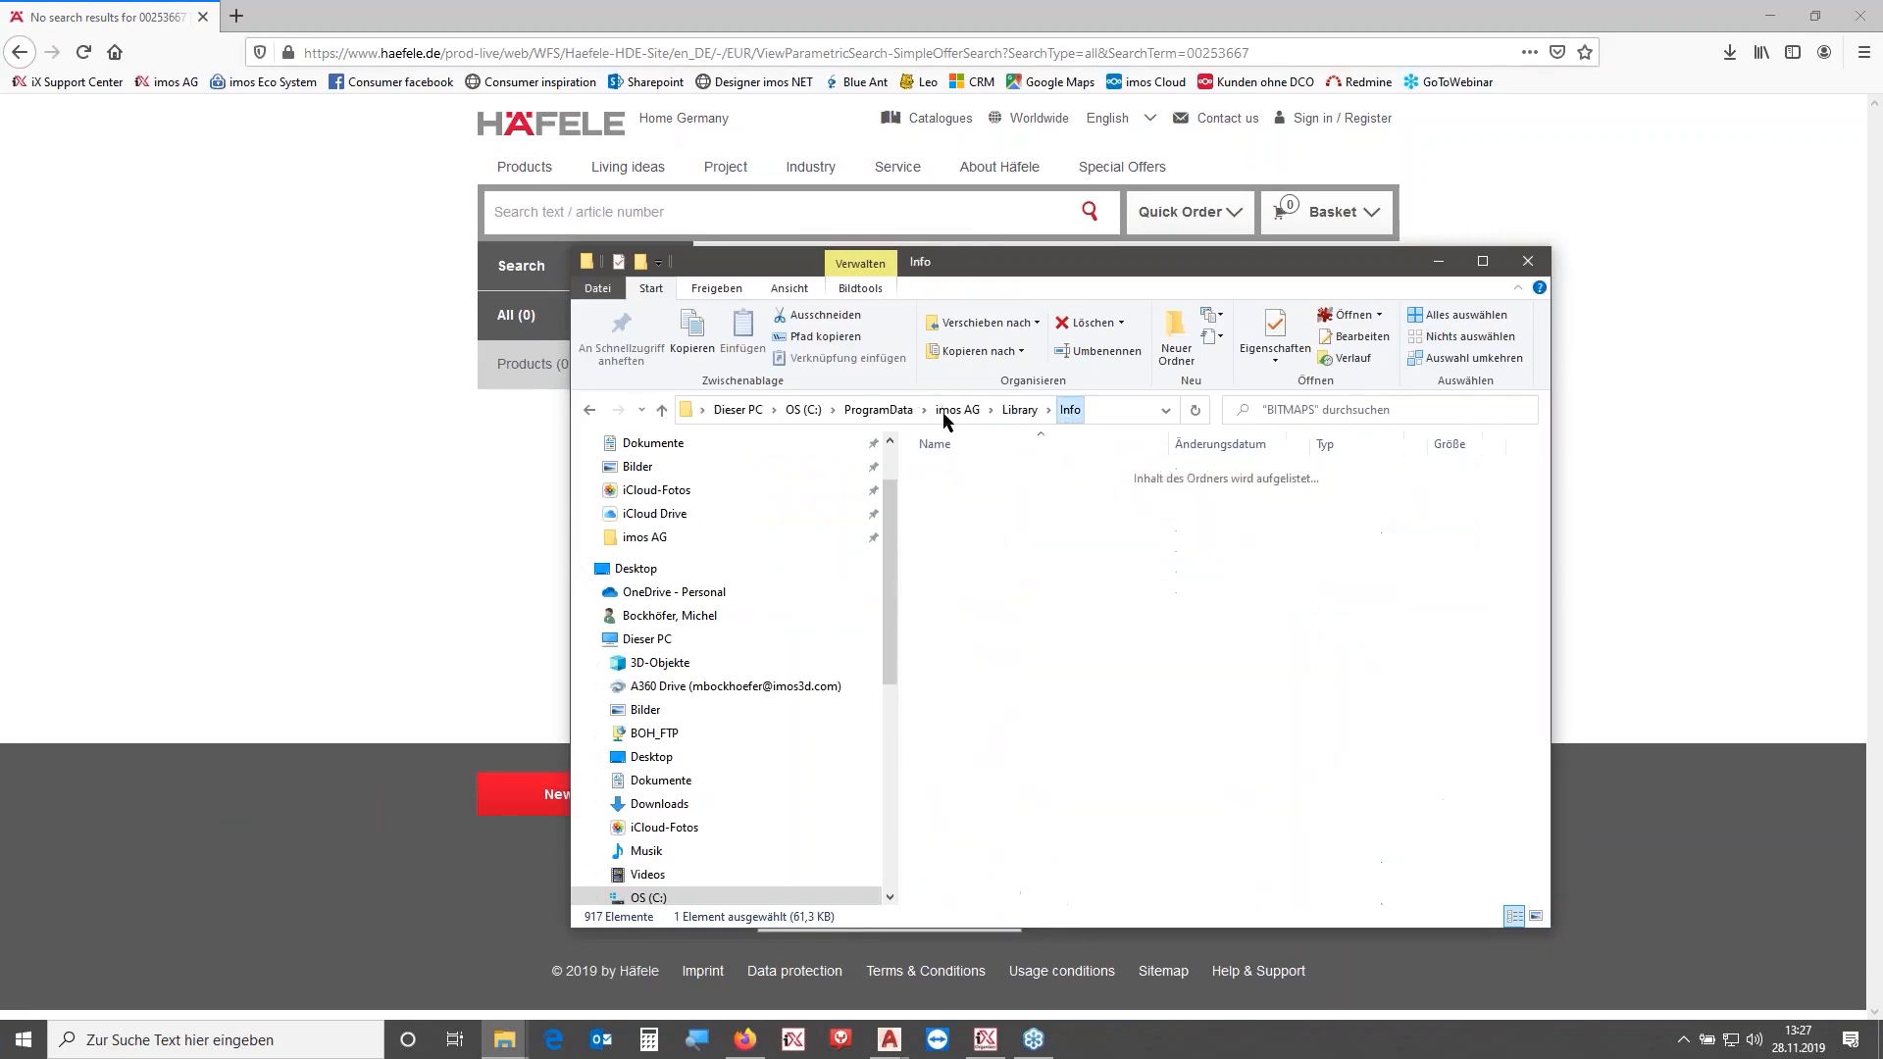
pyautogui.click(1018, 410)
pyautogui.doubleClick(989, 516)
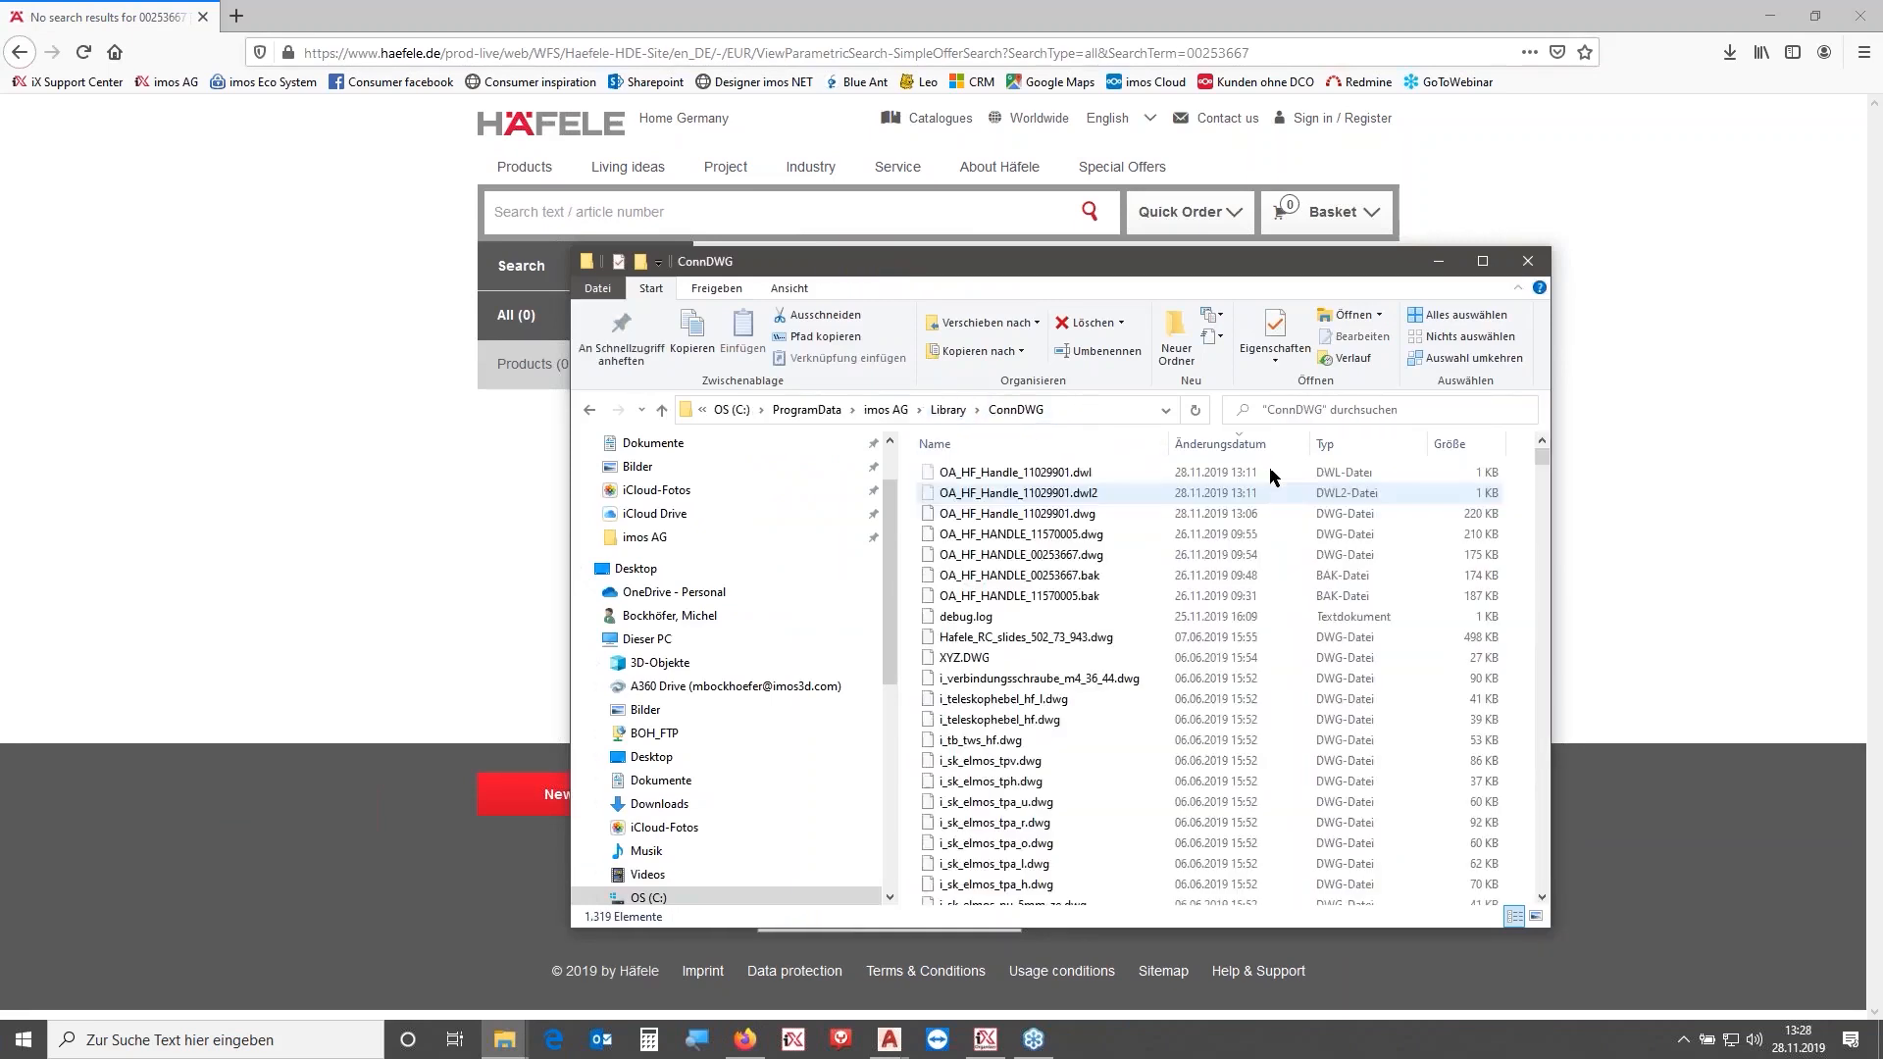
pyautogui.click(1344, 405)
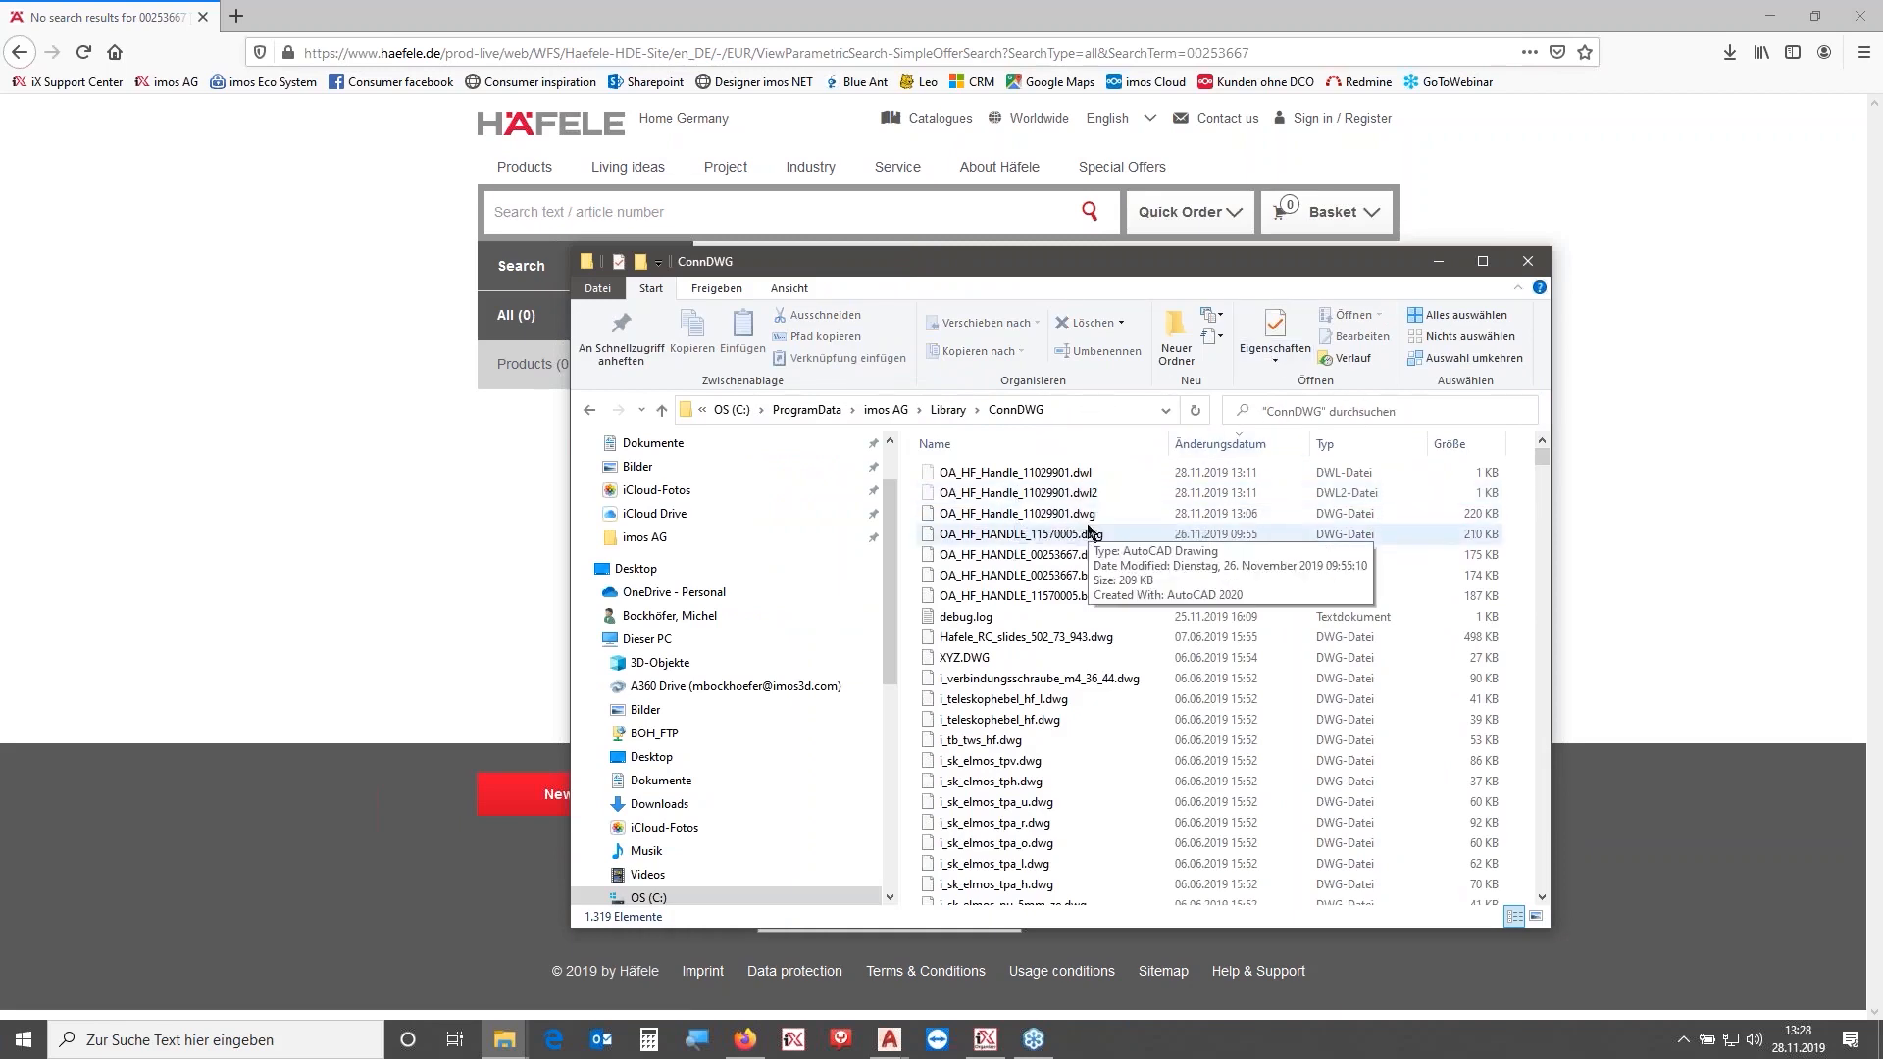
pyautogui.click(1041, 536)
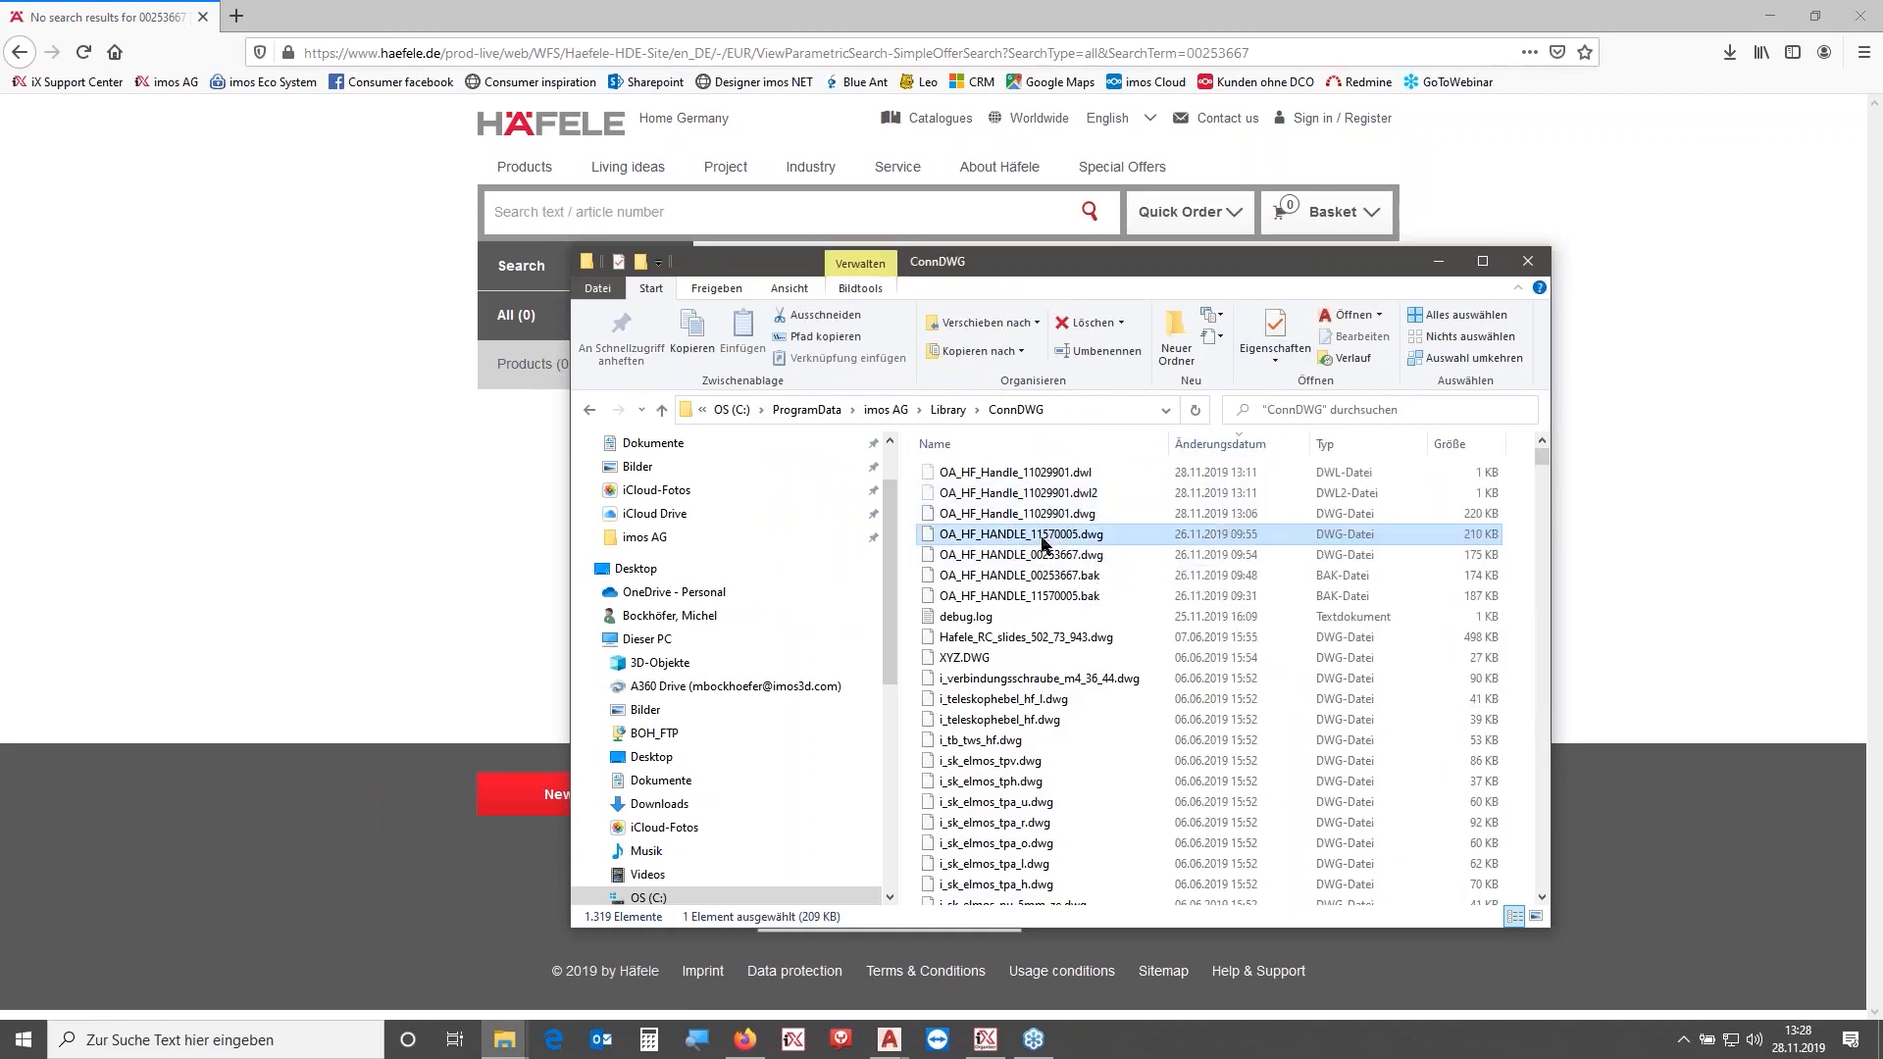
pyautogui.click(1035, 534)
pyautogui.moveTo(1030, 535); pyautogui.dragTo(1082, 534)
pyautogui.hotkey('ctrl', 'c')
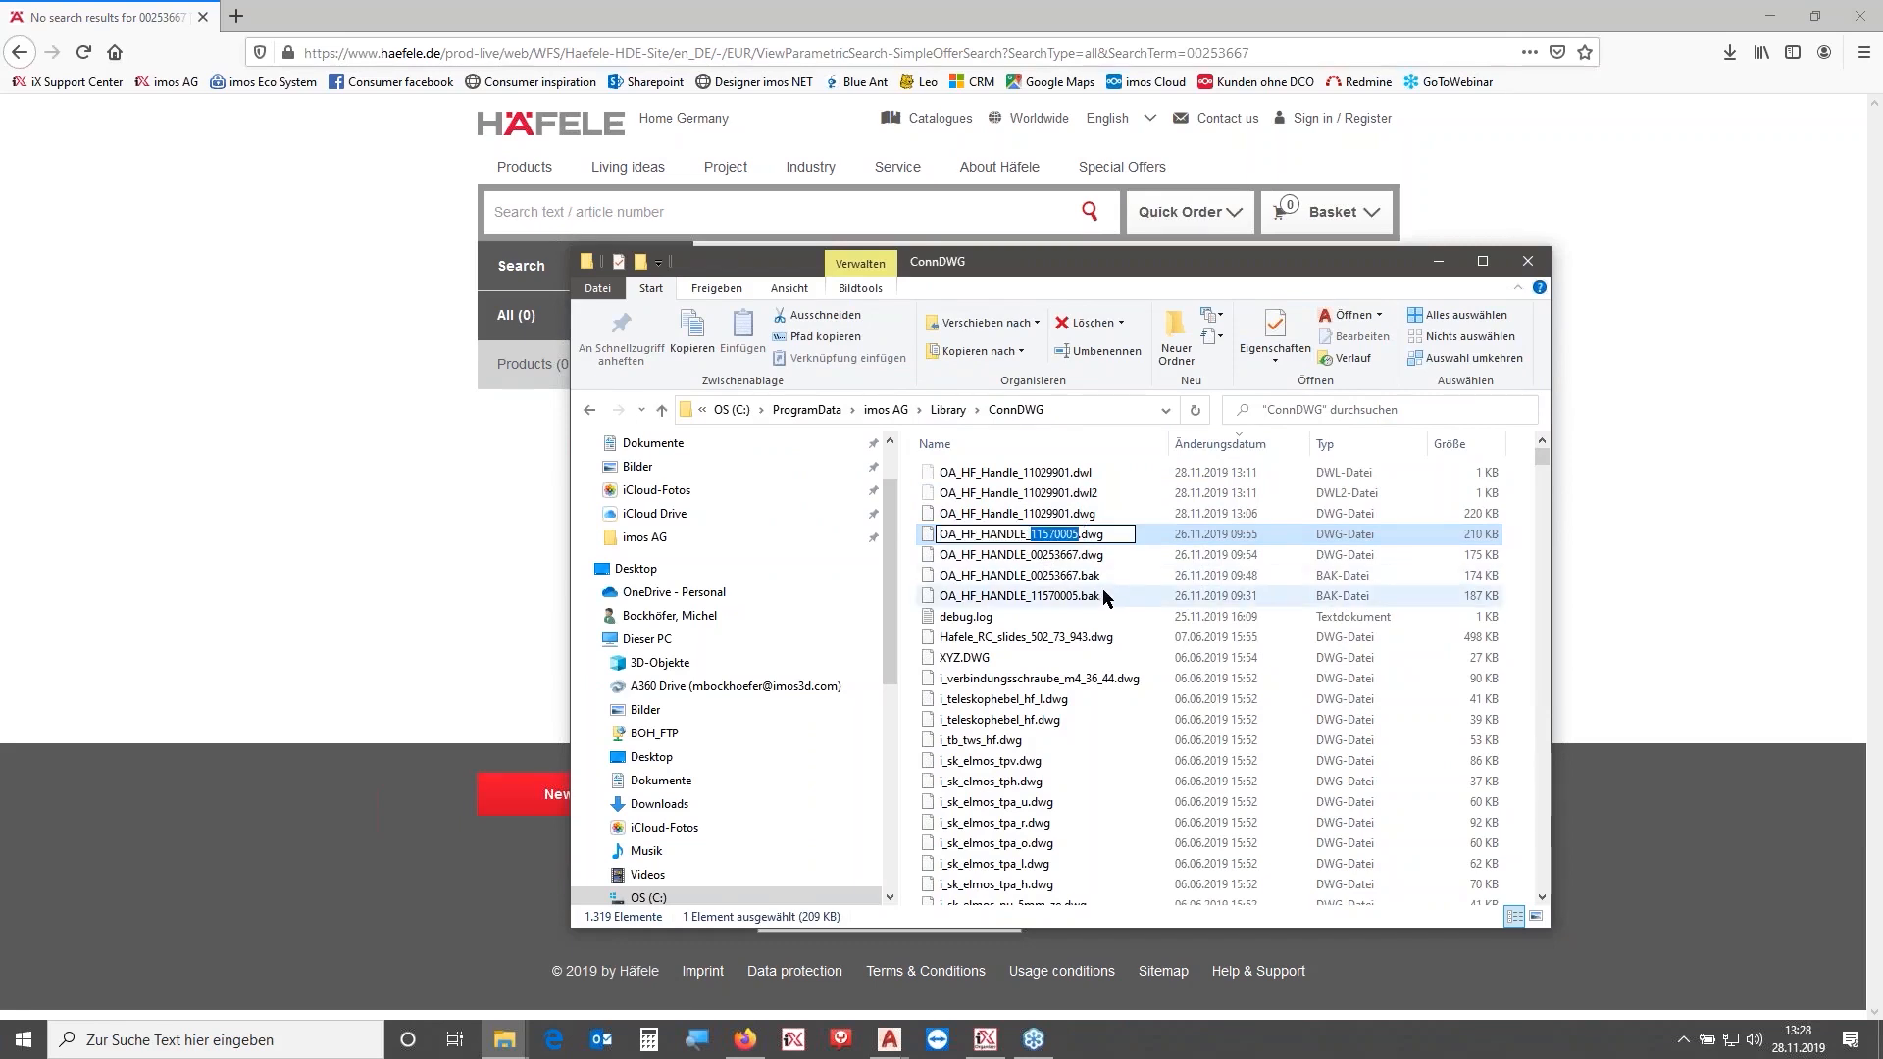
# - Search the Häfele website for article 11570005 and review the handle's product details
pyautogui.click(638, 208)
pyautogui.hotkey('ctrl', 'v')
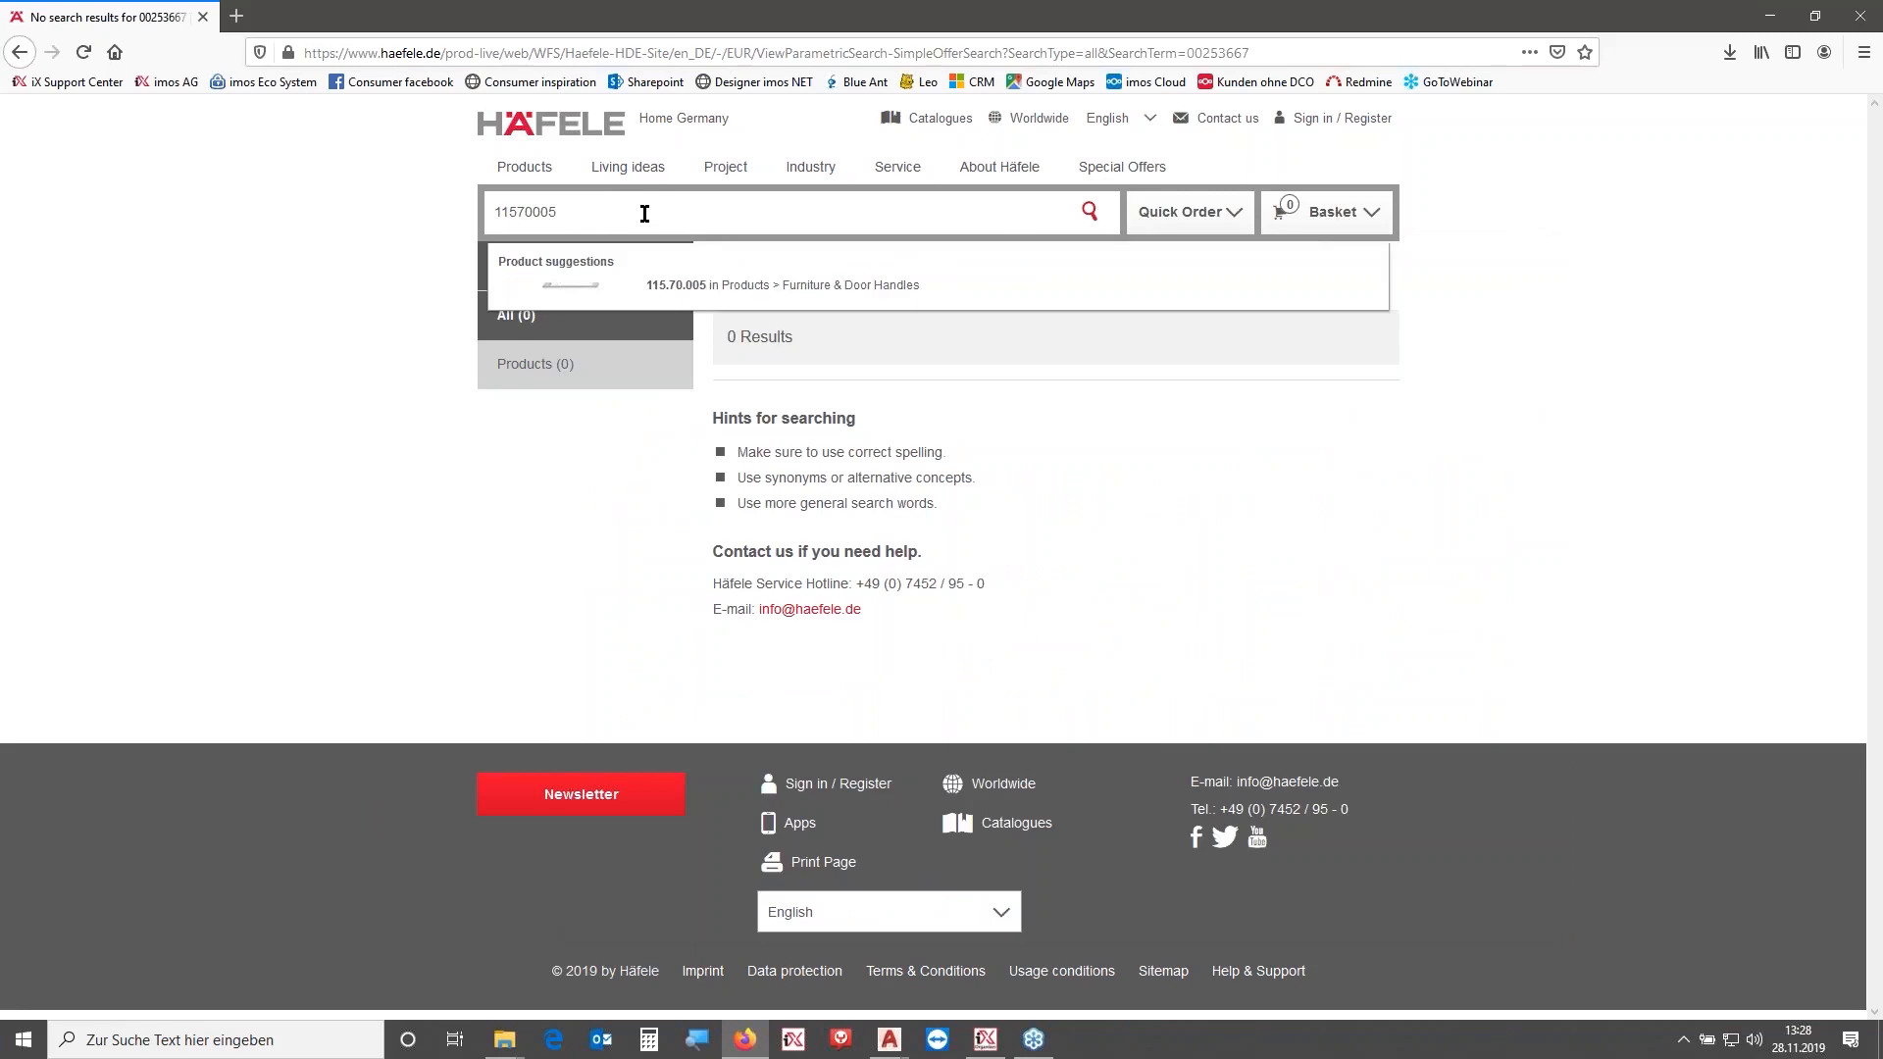
pyautogui.press('Return')
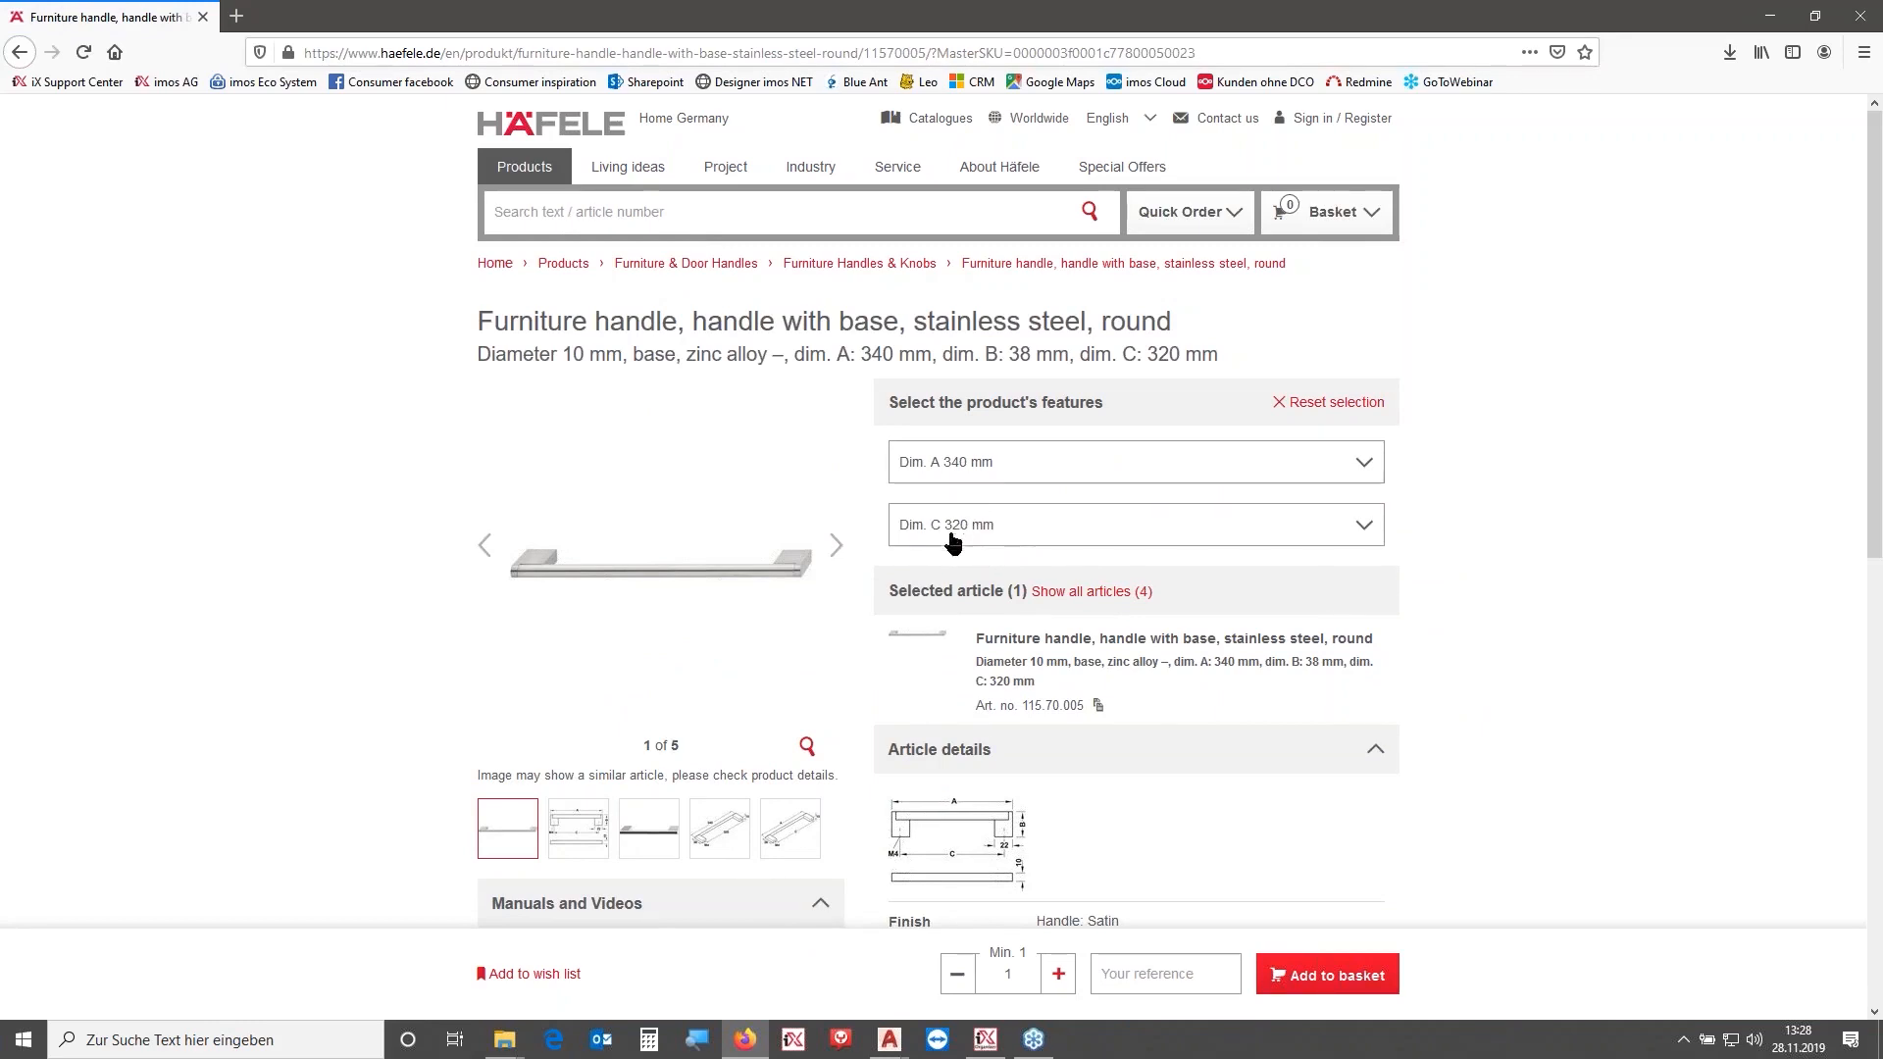
pyautogui.scroll(-1, 647, 839)
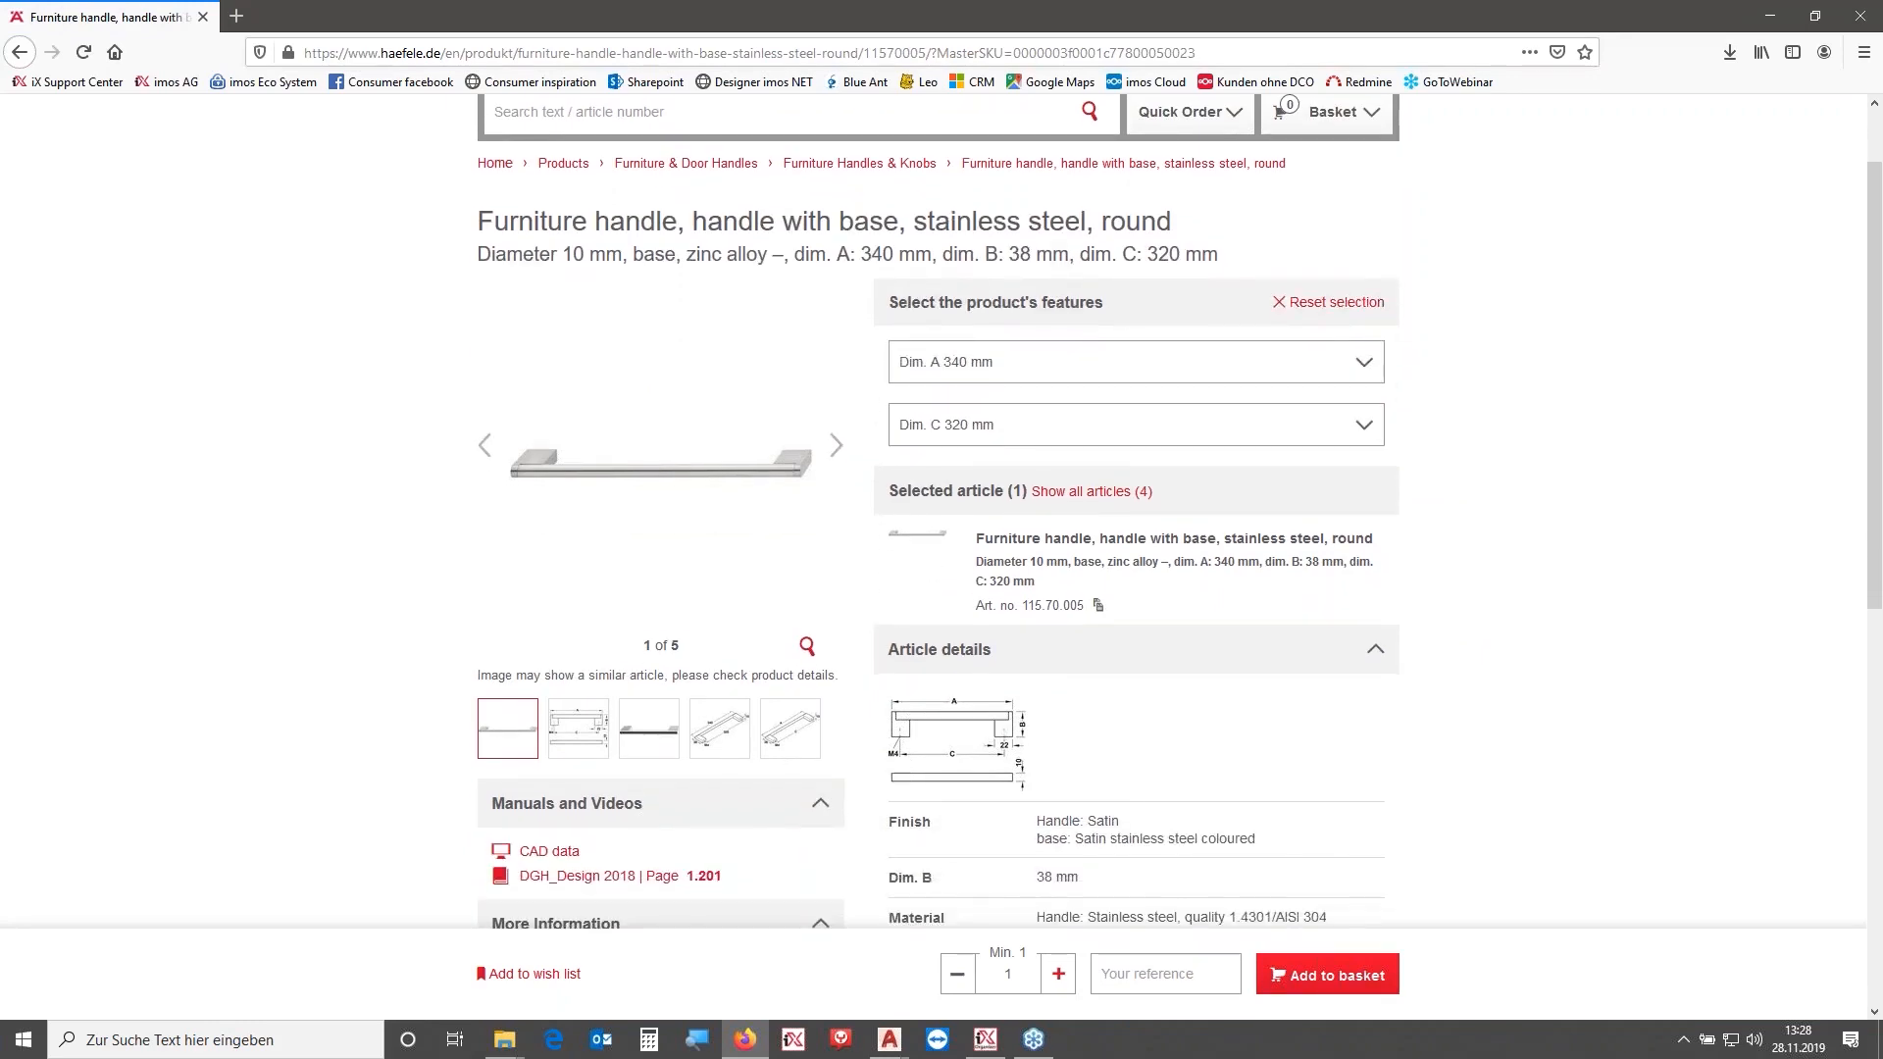
# - Open the OA_HF_HANDLE_11570005.dwg drawing and orbit around the handle model to inspect it
pyautogui.click(755, 1050)
pyautogui.moveTo(1034, 543)
pyautogui.mouseDown()
pyautogui.moveTo(981, 461)
pyautogui.moveTo(1015, 28)
pyautogui.mouseUp()
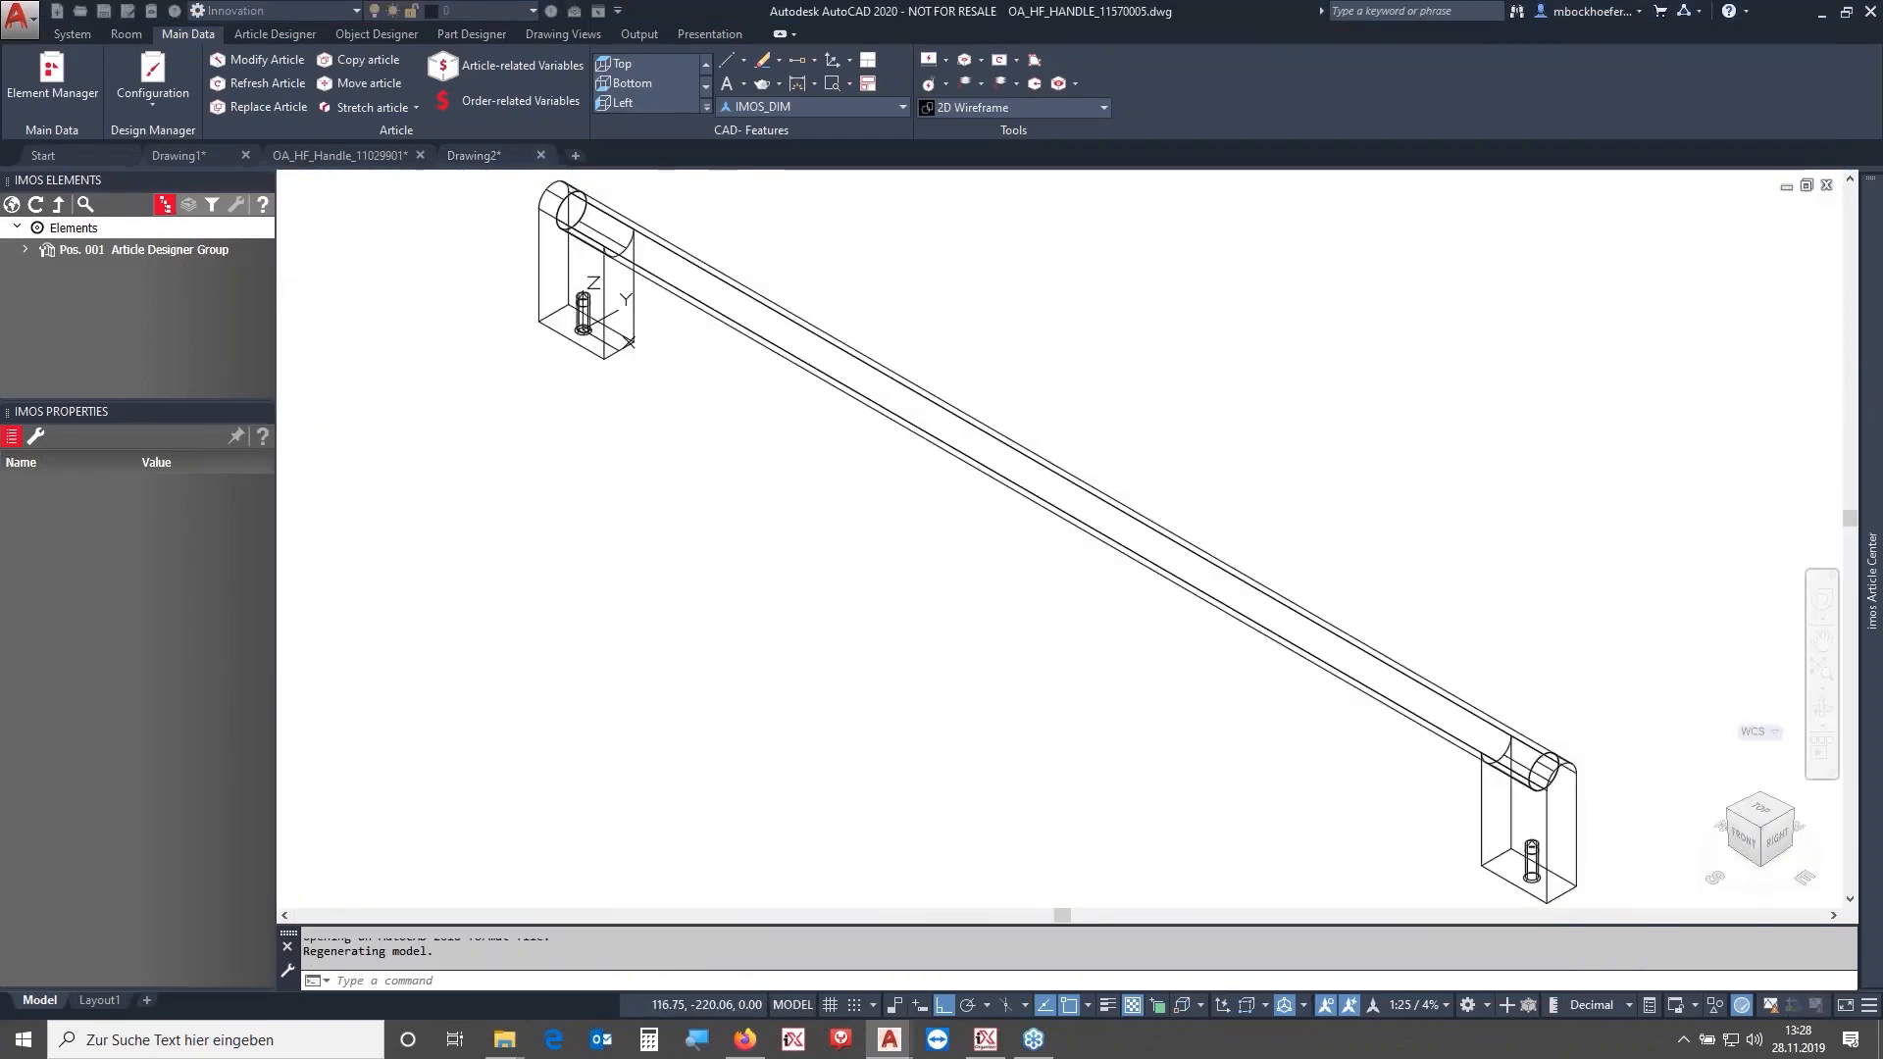
pyautogui.moveTo(916, 588)
pyautogui.keyDown('shift'); pyautogui.mouseDown(button='middle')
pyautogui.moveTo(921, 513)
pyautogui.moveTo(1049, 429)
pyautogui.moveTo(1089, 622)
pyautogui.moveTo(1057, 535)
pyautogui.mouseUp(button='middle'); pyautogui.keyUp('shift')
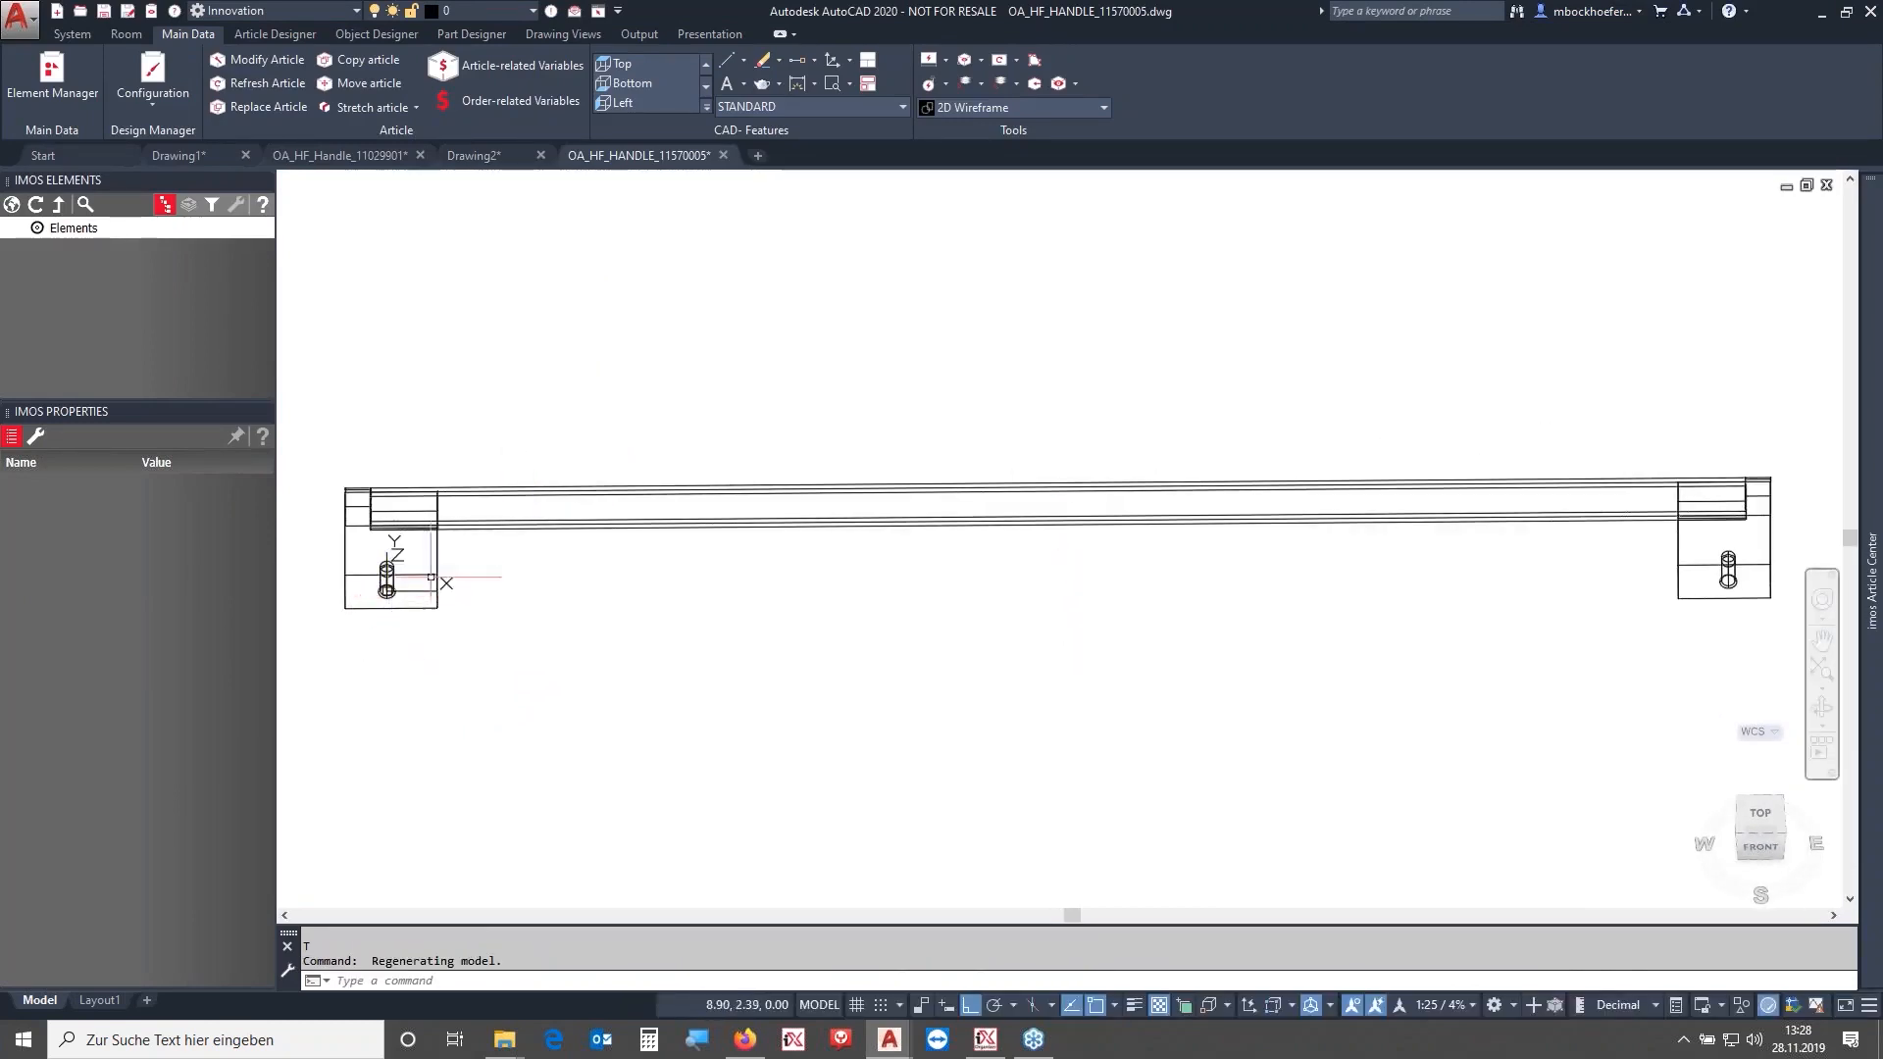
pyautogui.moveTo(639, 443); pyautogui.dragTo(641, 443, button='middle')
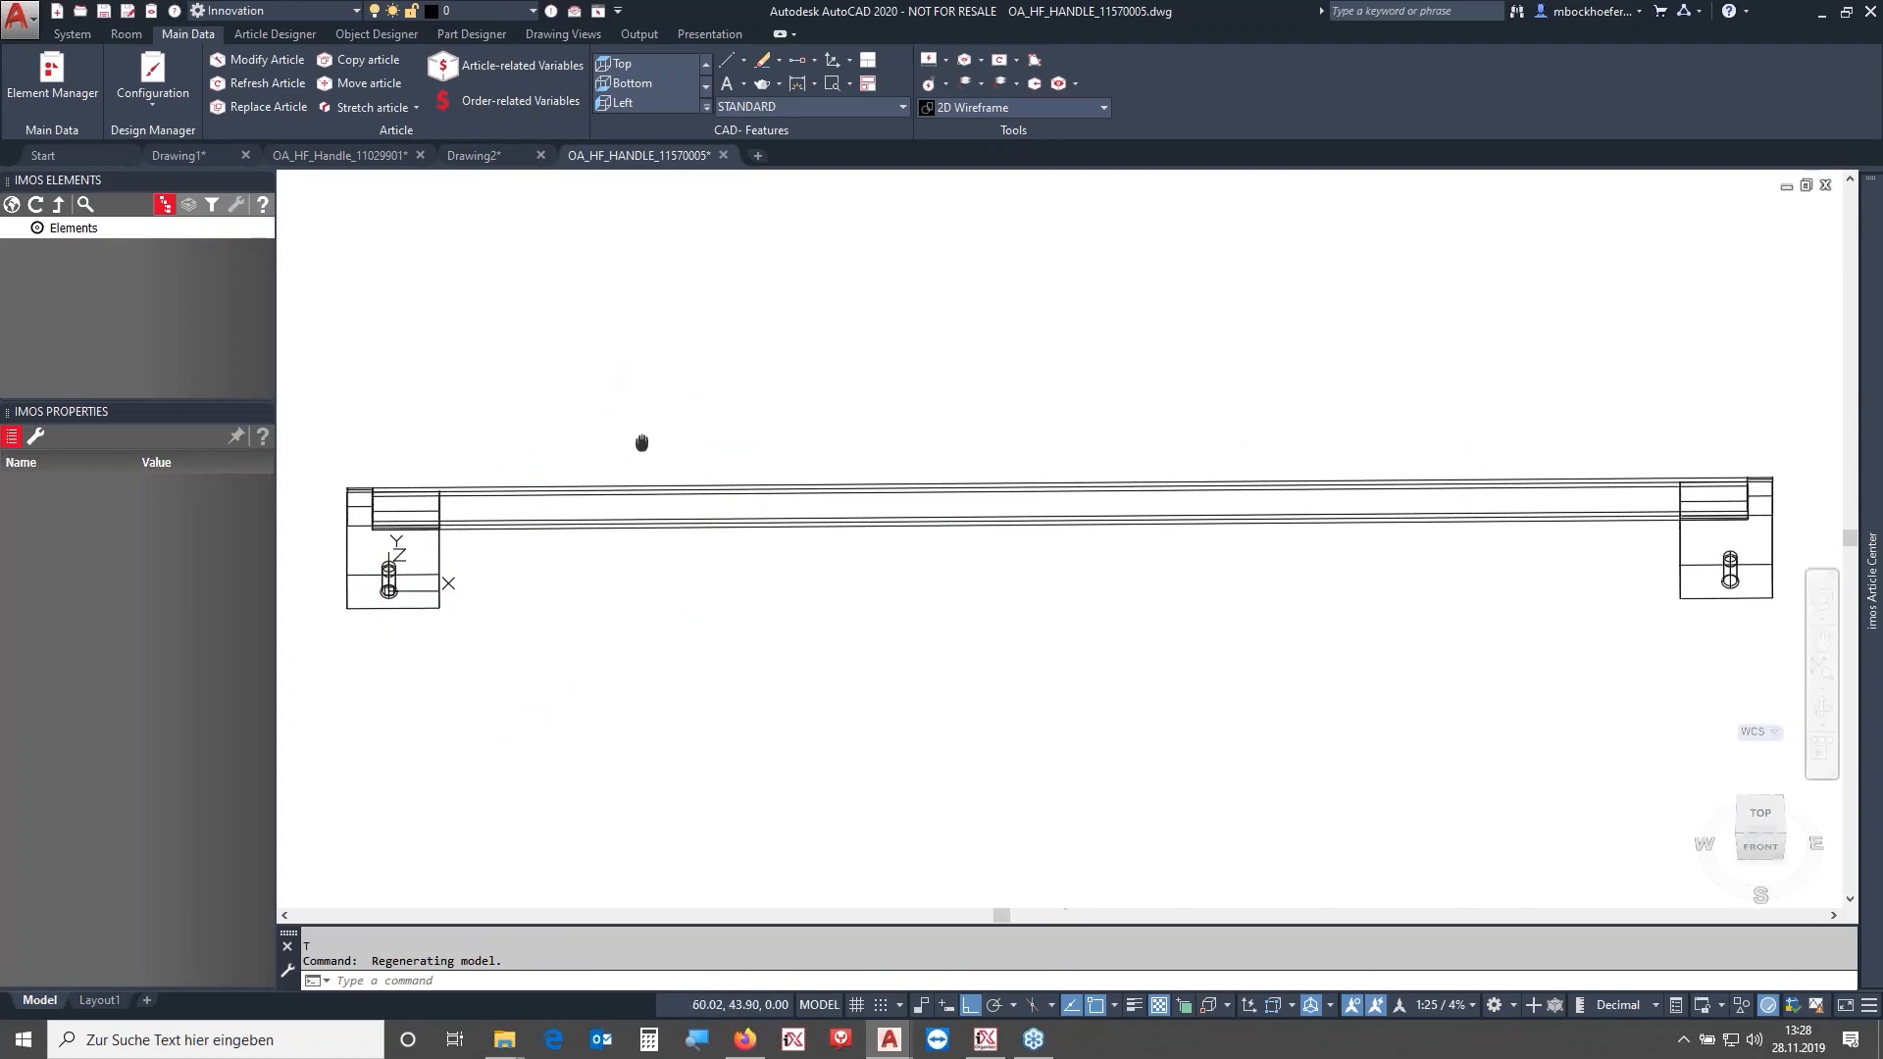
pyautogui.keyDown('shift'); pyautogui.moveTo(782, 433); pyautogui.dragTo(1049, 407, button='middle'); pyautogui.keyUp('shift')
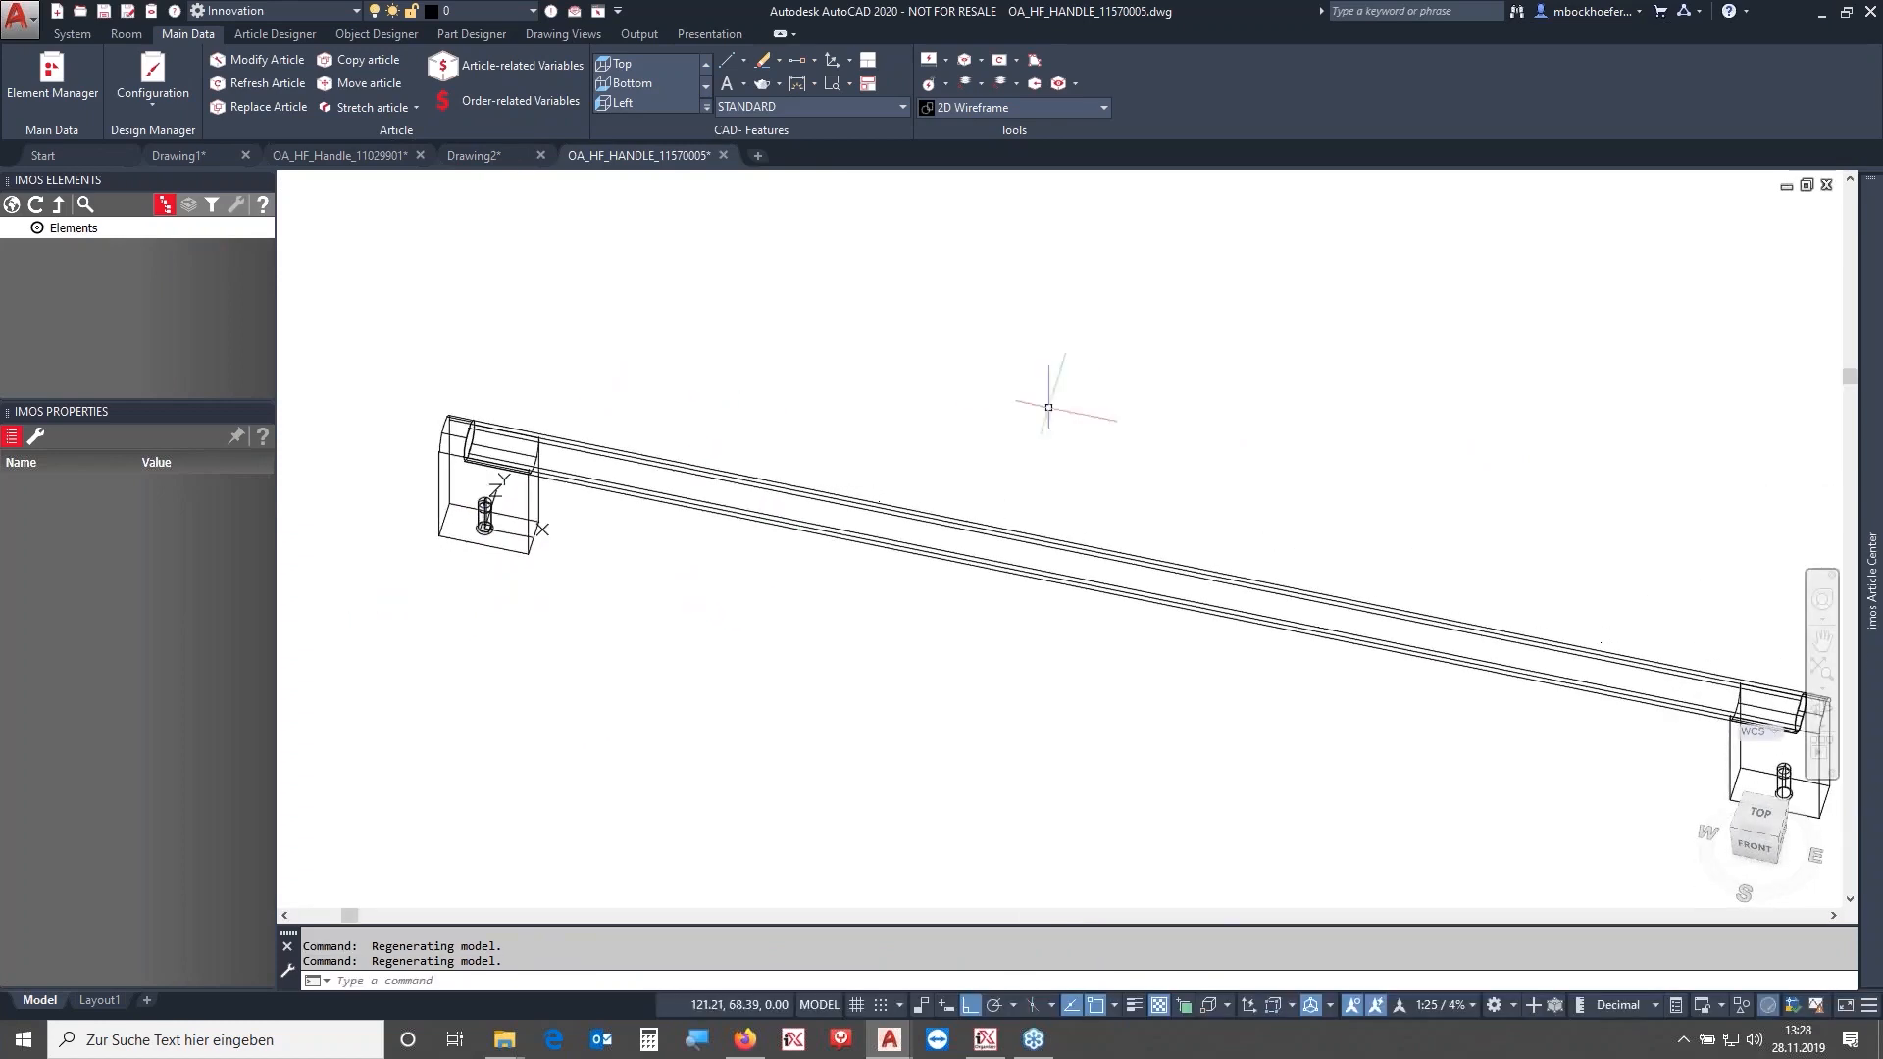
pyautogui.moveTo(1182, 439); pyautogui.dragTo(1127, 412, button='middle')
pyautogui.click(1778, 839)
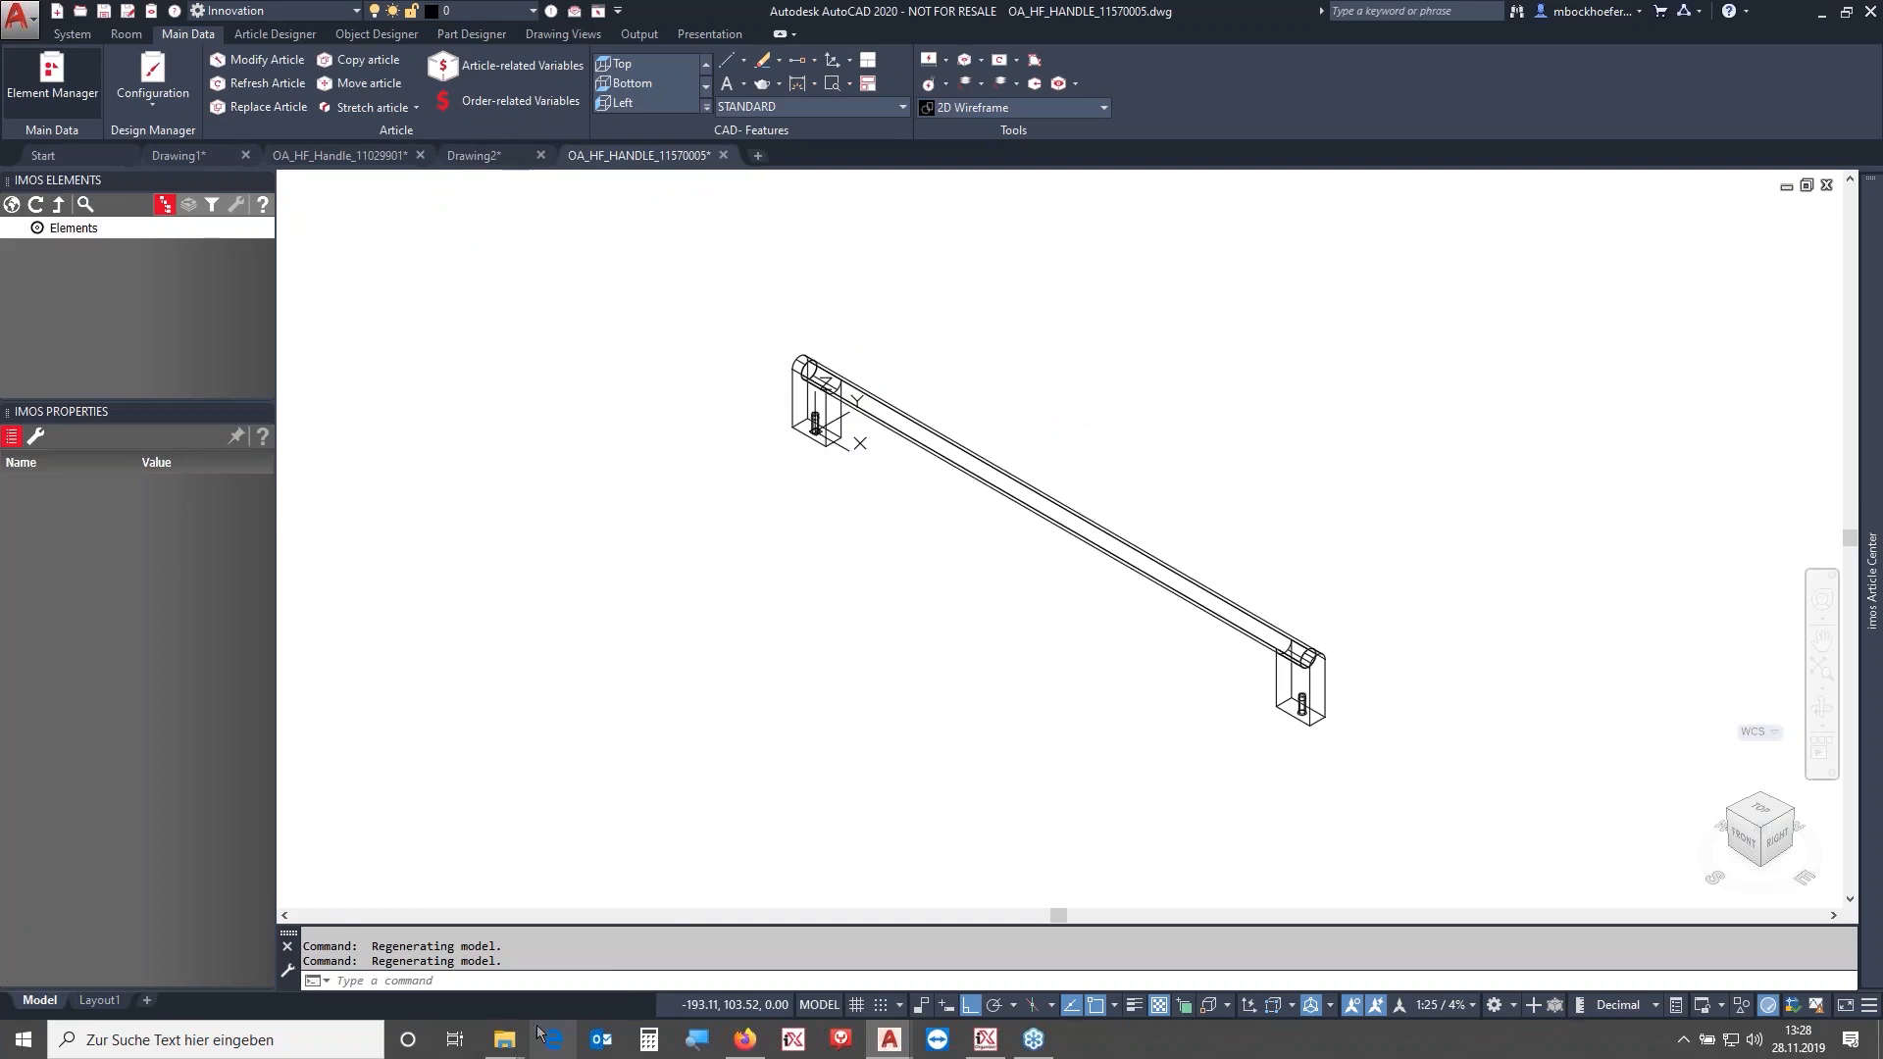
# - Copy the OA_HF_HANDLE_11570005 file name from the ConnDWG folder
pyautogui.moveTo(504, 1038)
pyautogui.click(416, 946)
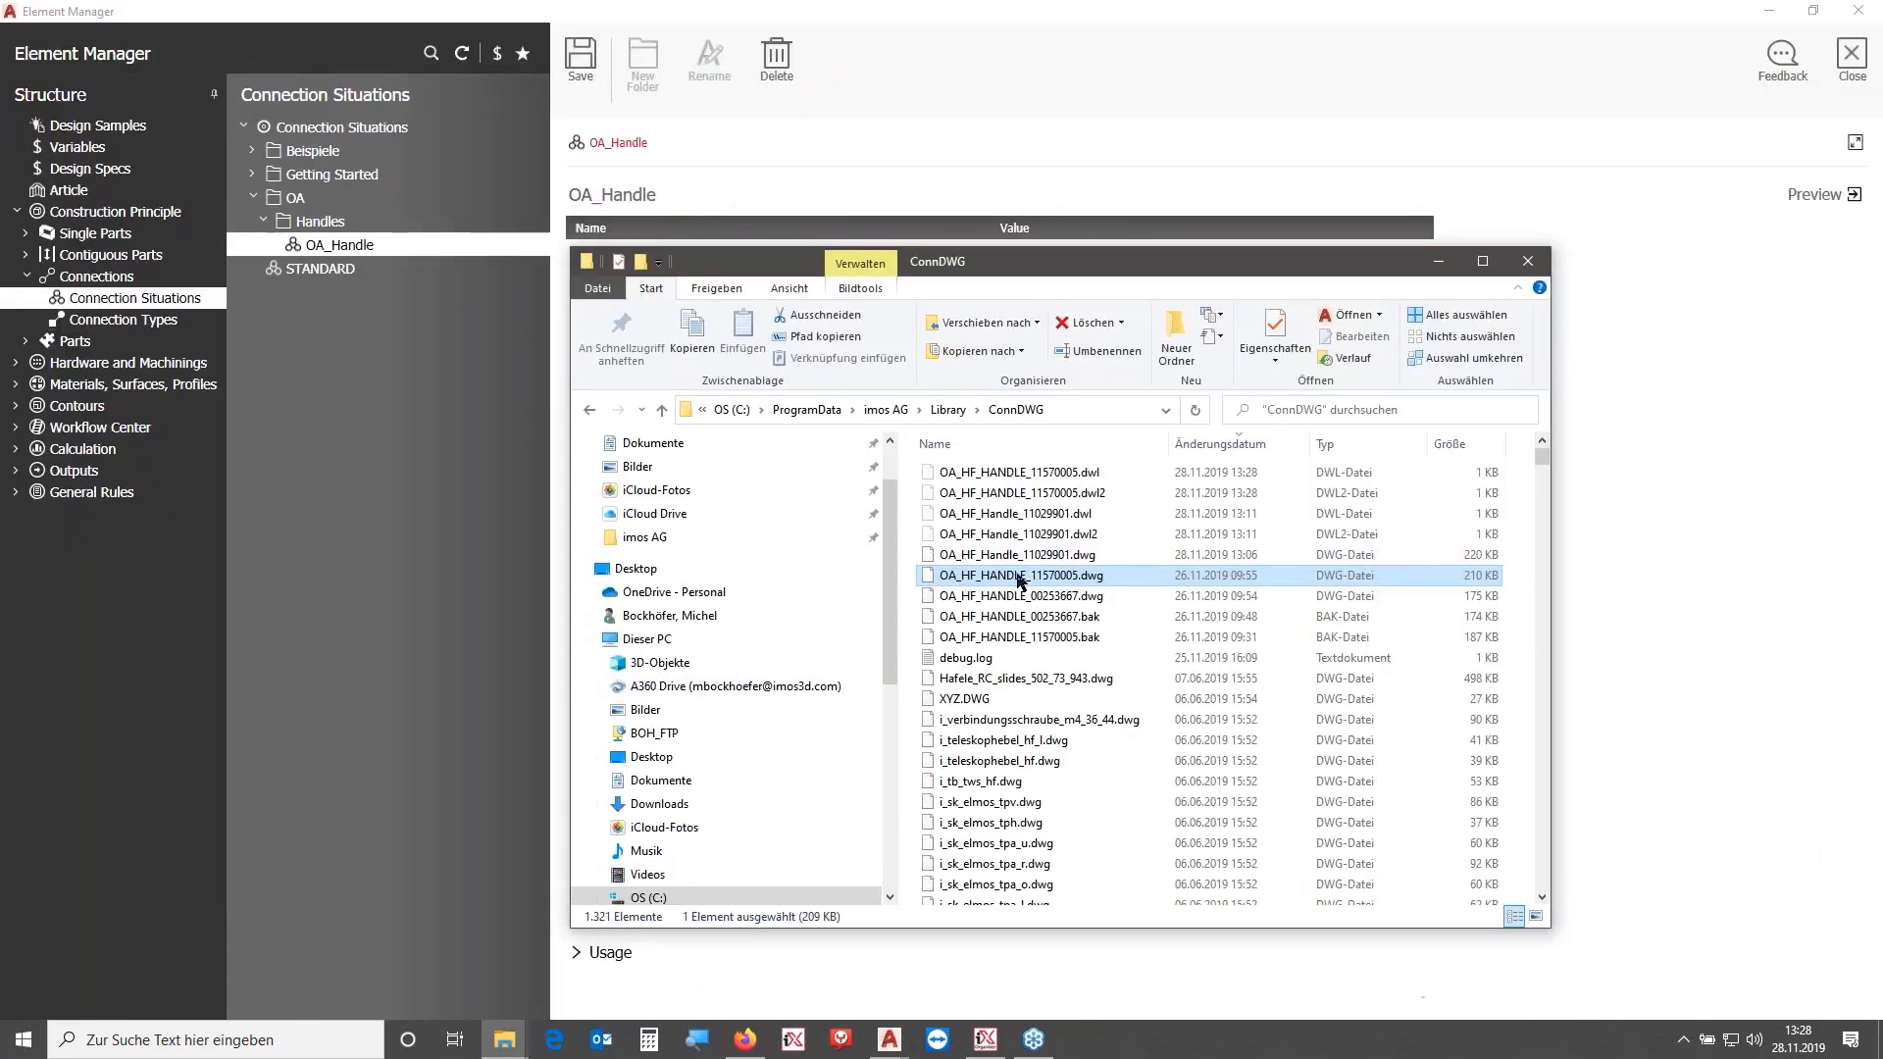
pyautogui.click(1020, 576)
pyautogui.hotkey('ctrl', 'c')
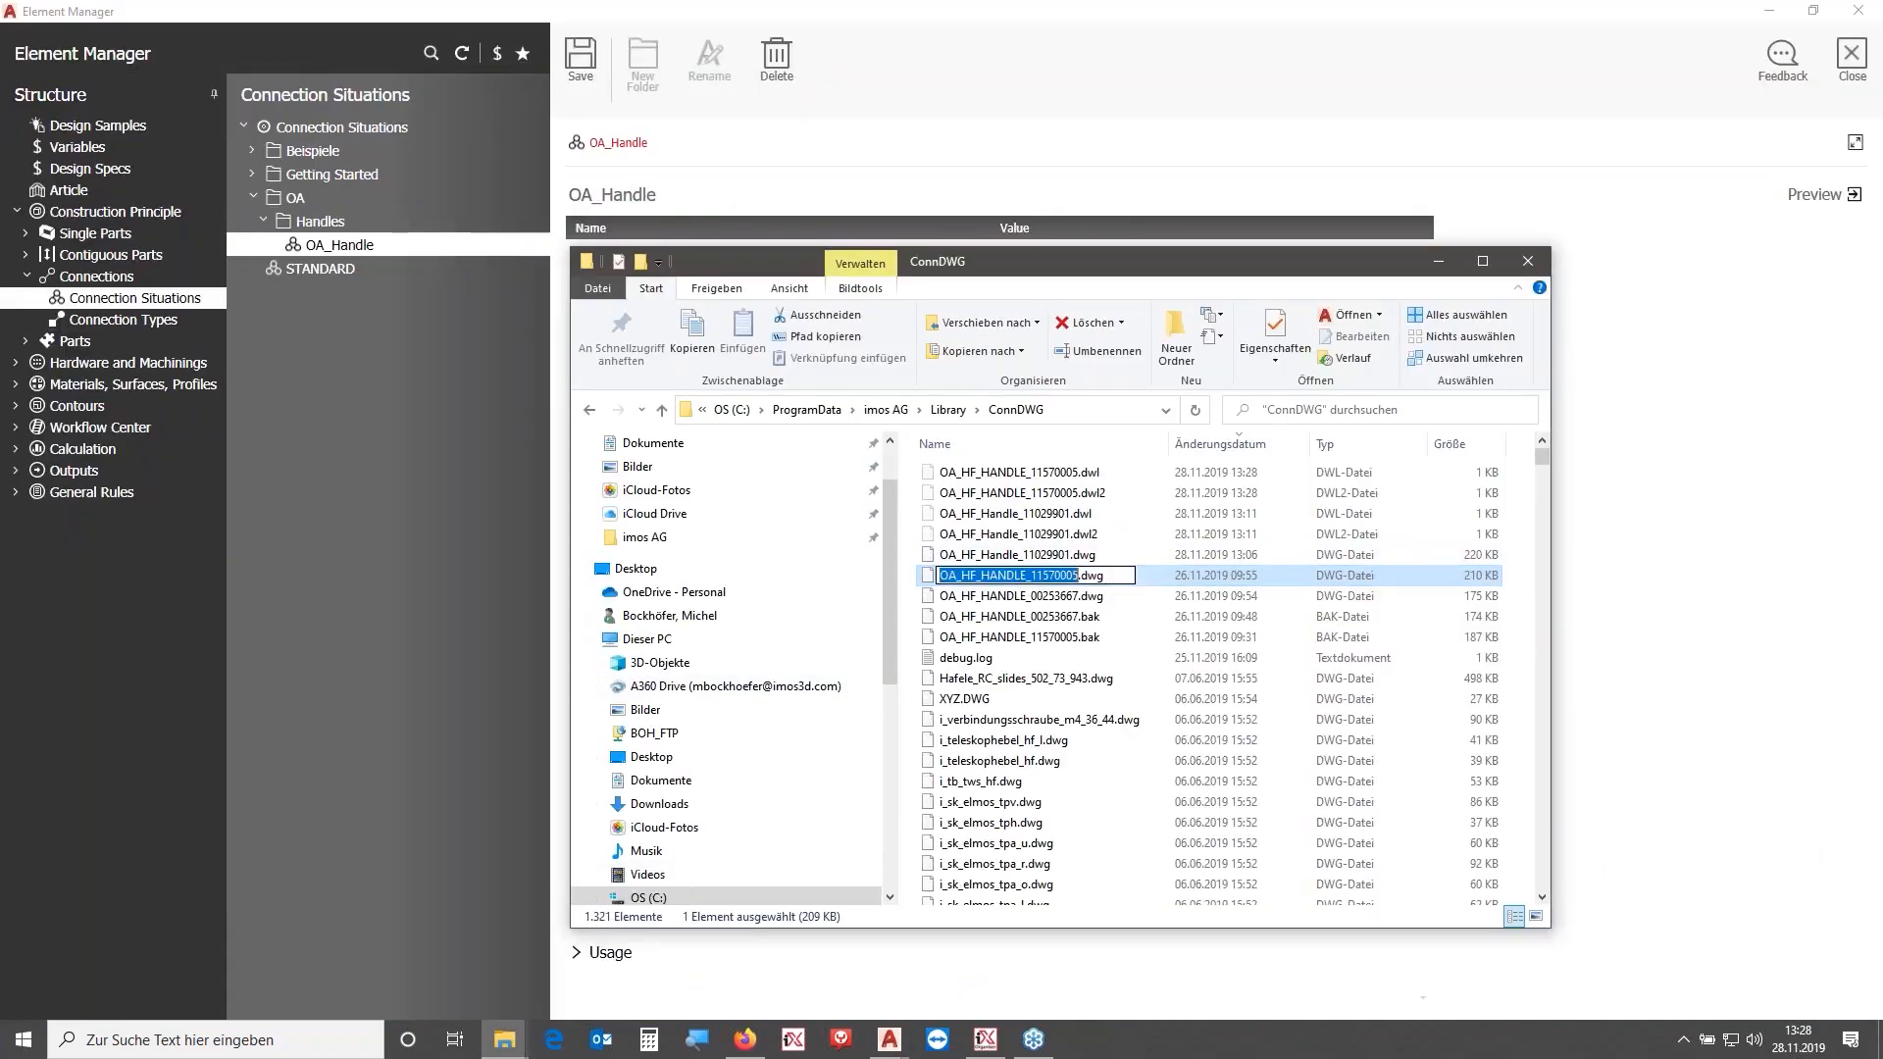
pyautogui.click(1061, 56)
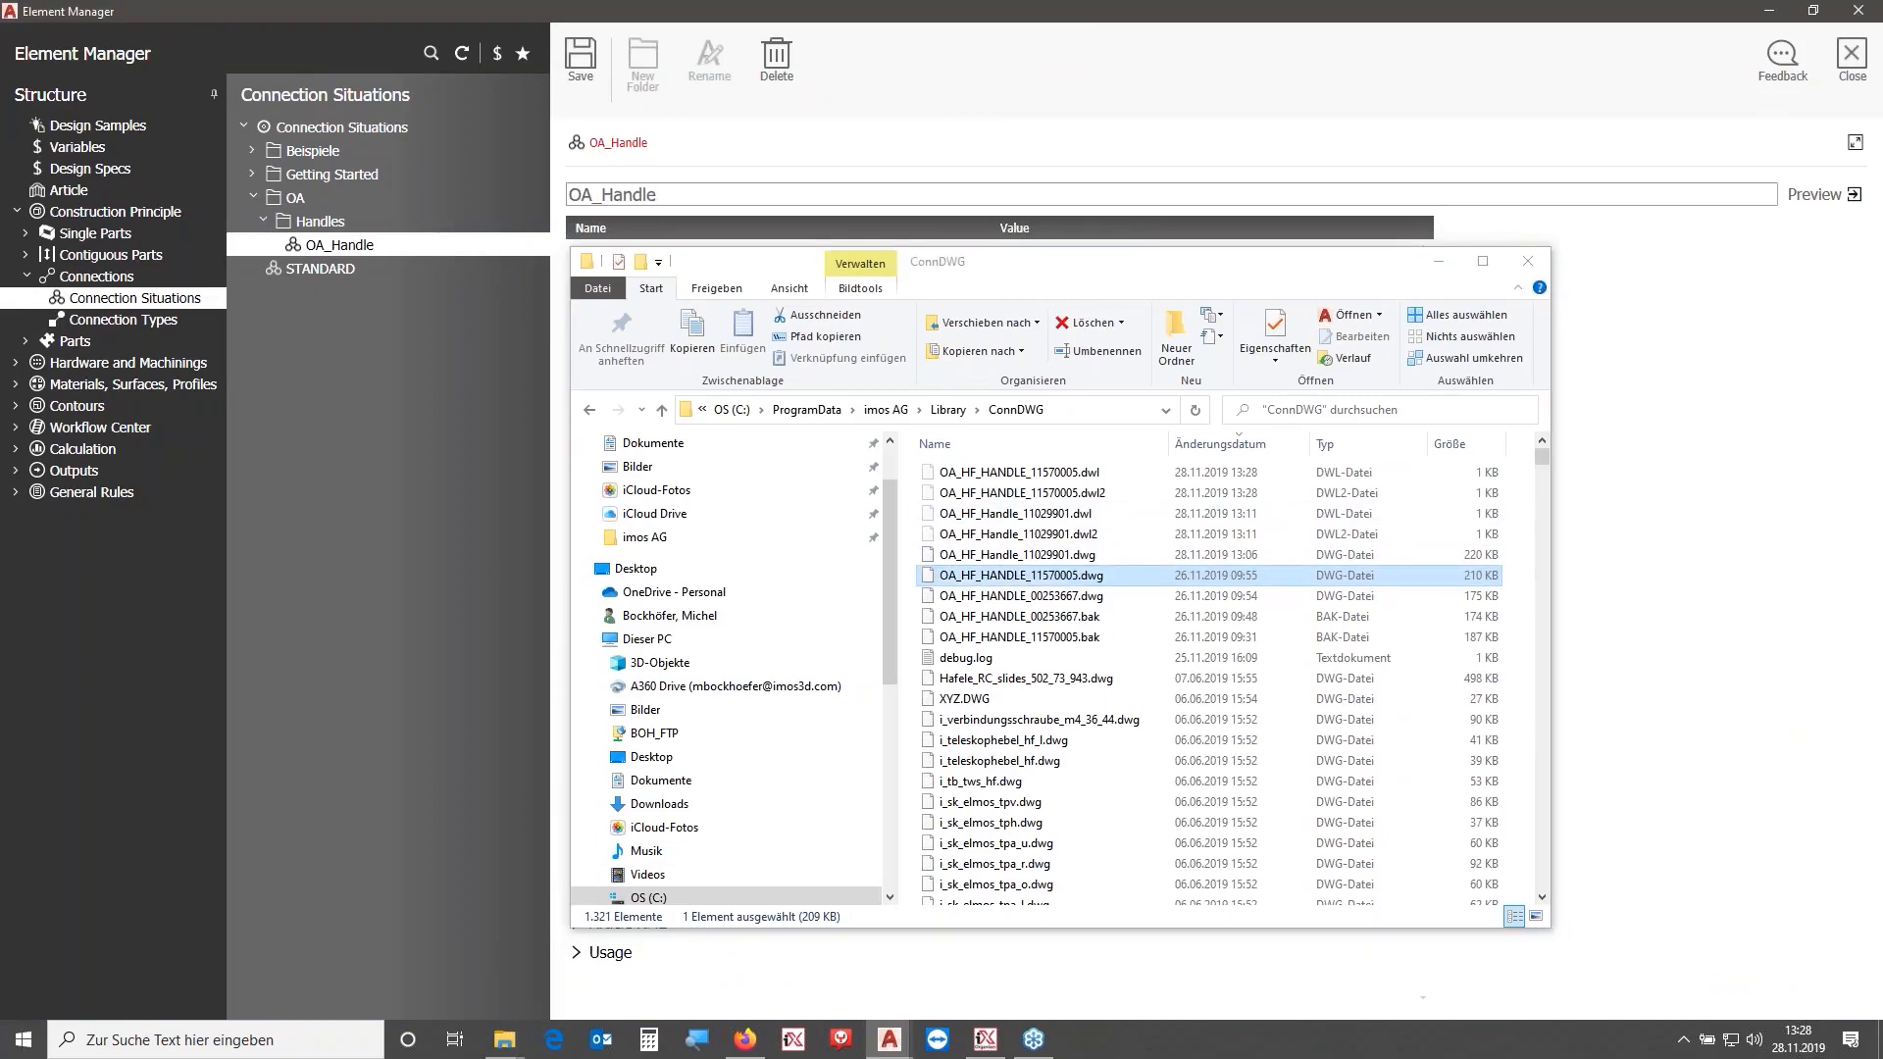
# - Save the handle connector under Hardware and Machinings as a new connector named OA_HF_HANDLE_11570005
pyautogui.click(16, 363)
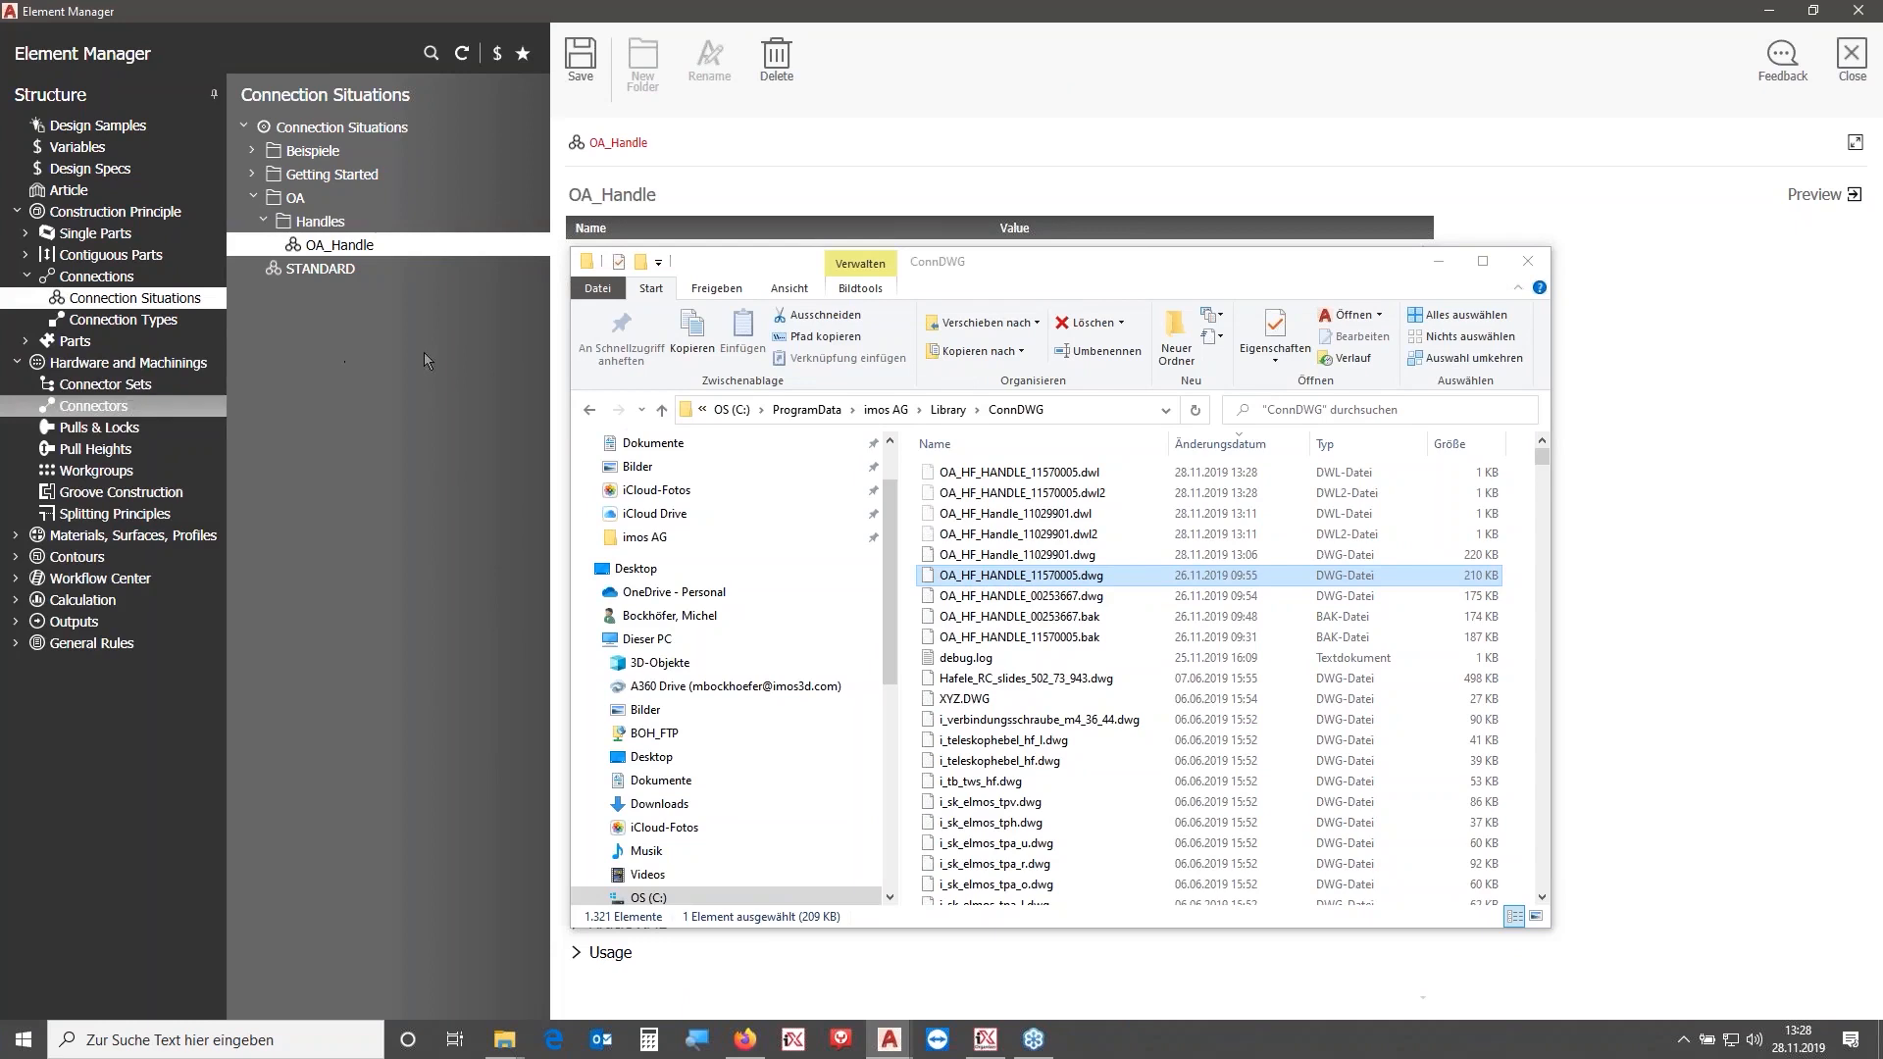
pyautogui.click(1443, 265)
pyautogui.moveTo(800, 194); pyautogui.dragTo(465, 185)
pyautogui.hotkey('ctrl', 'v')
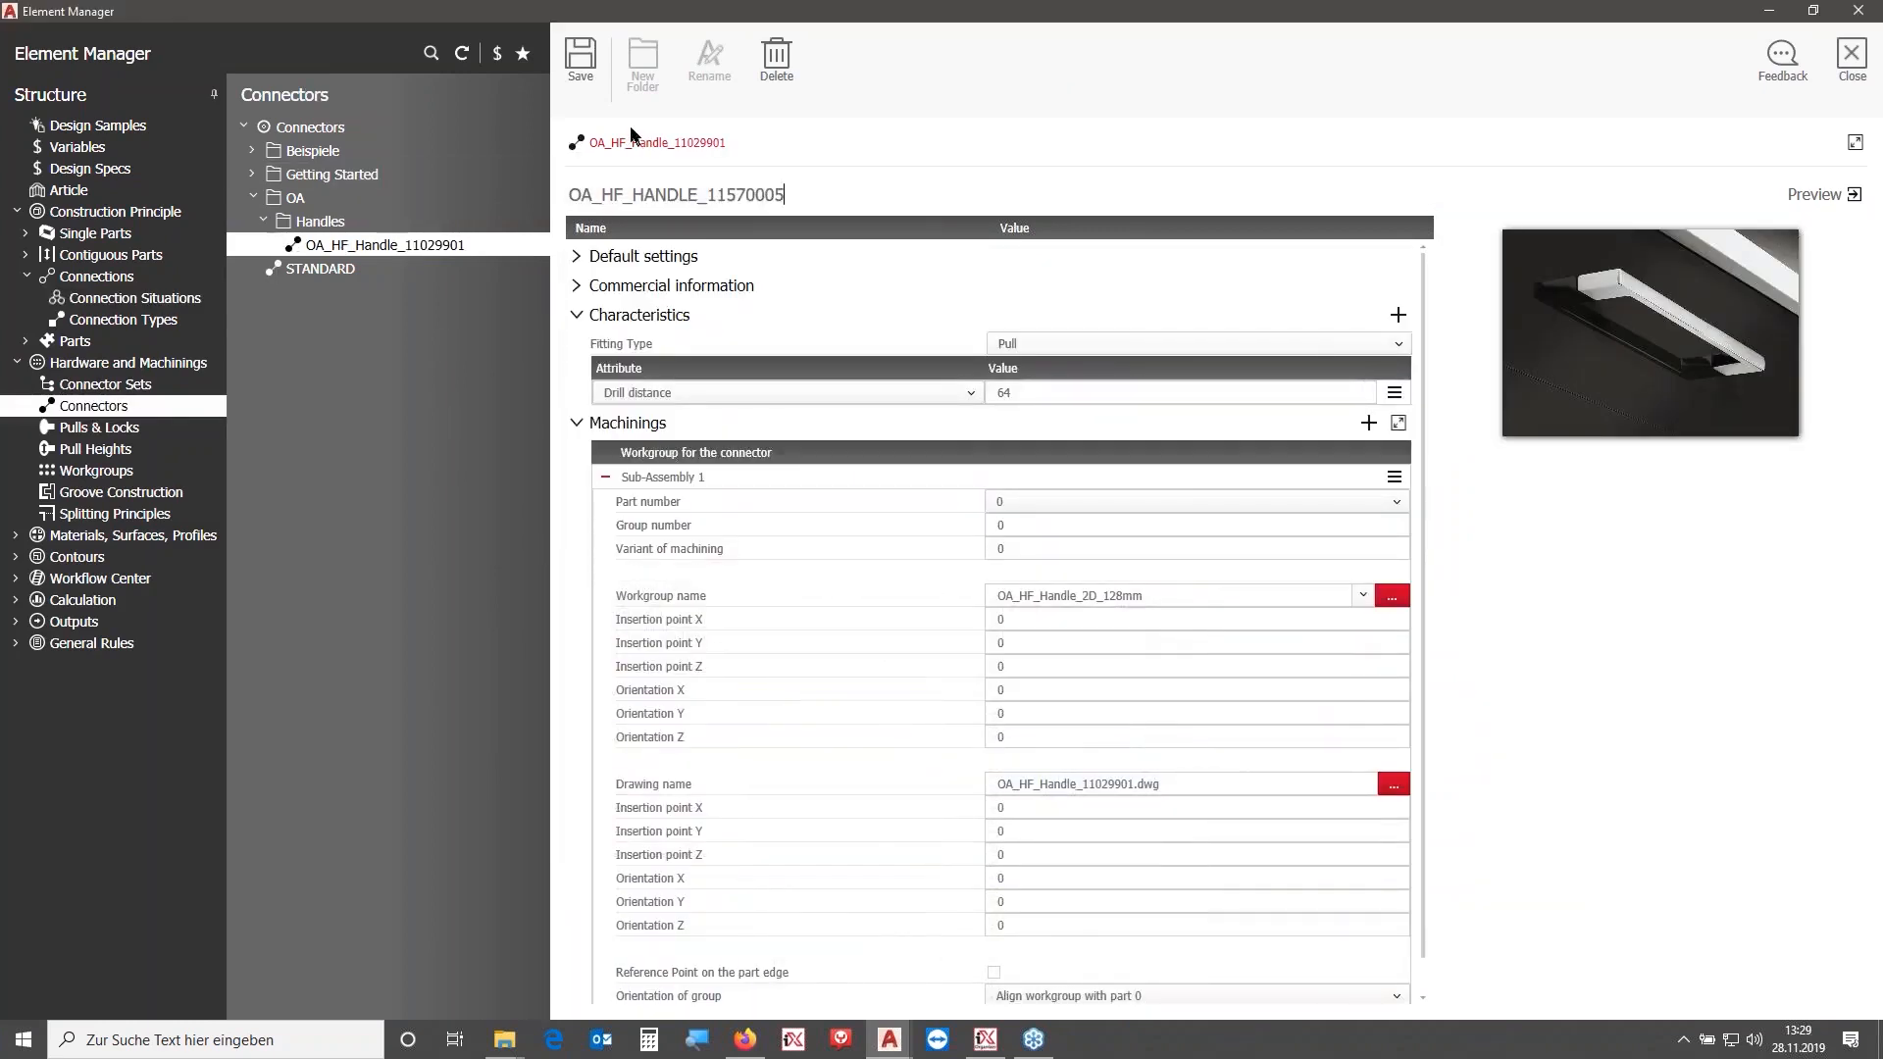
pyautogui.click(580, 59)
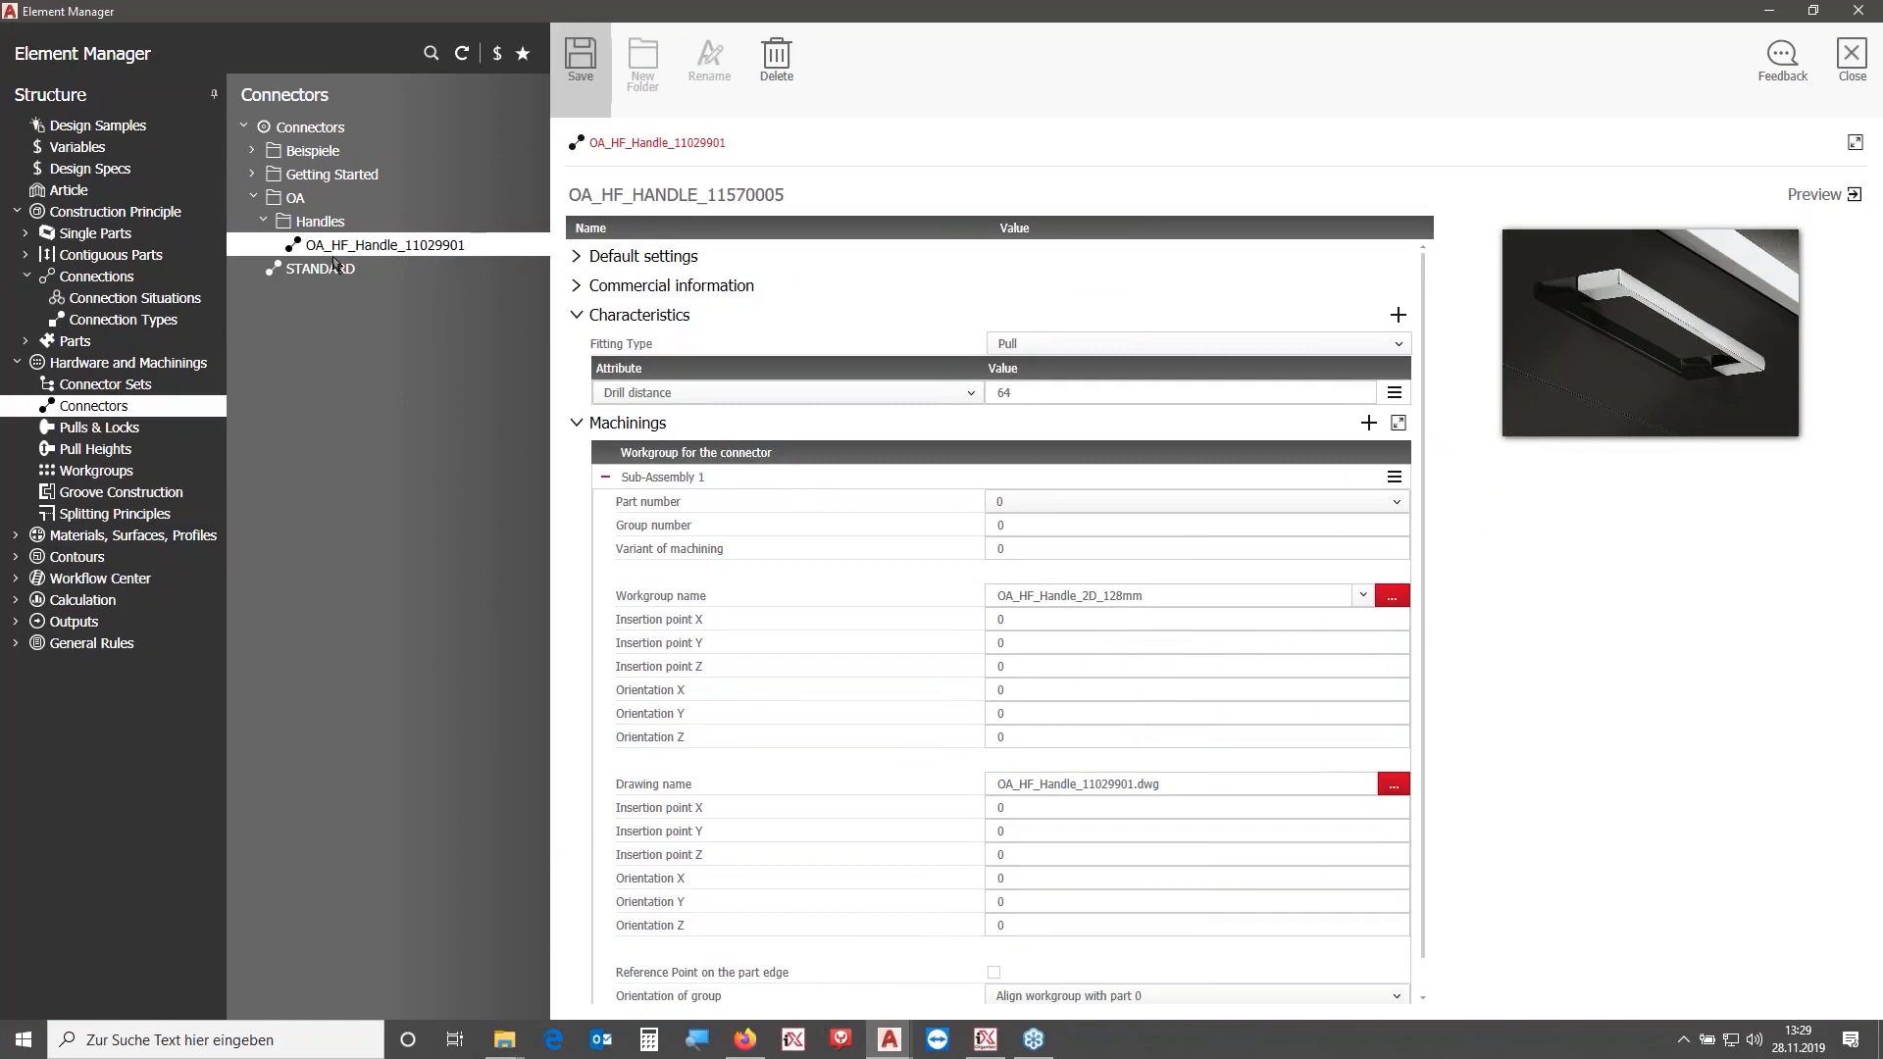
# - Set the new connector's drawing name to OA_HF_HANDLE_11570005.dwg
pyautogui.tripleClick(1198, 781)
pyautogui.hotkey('ctrl', 'v')
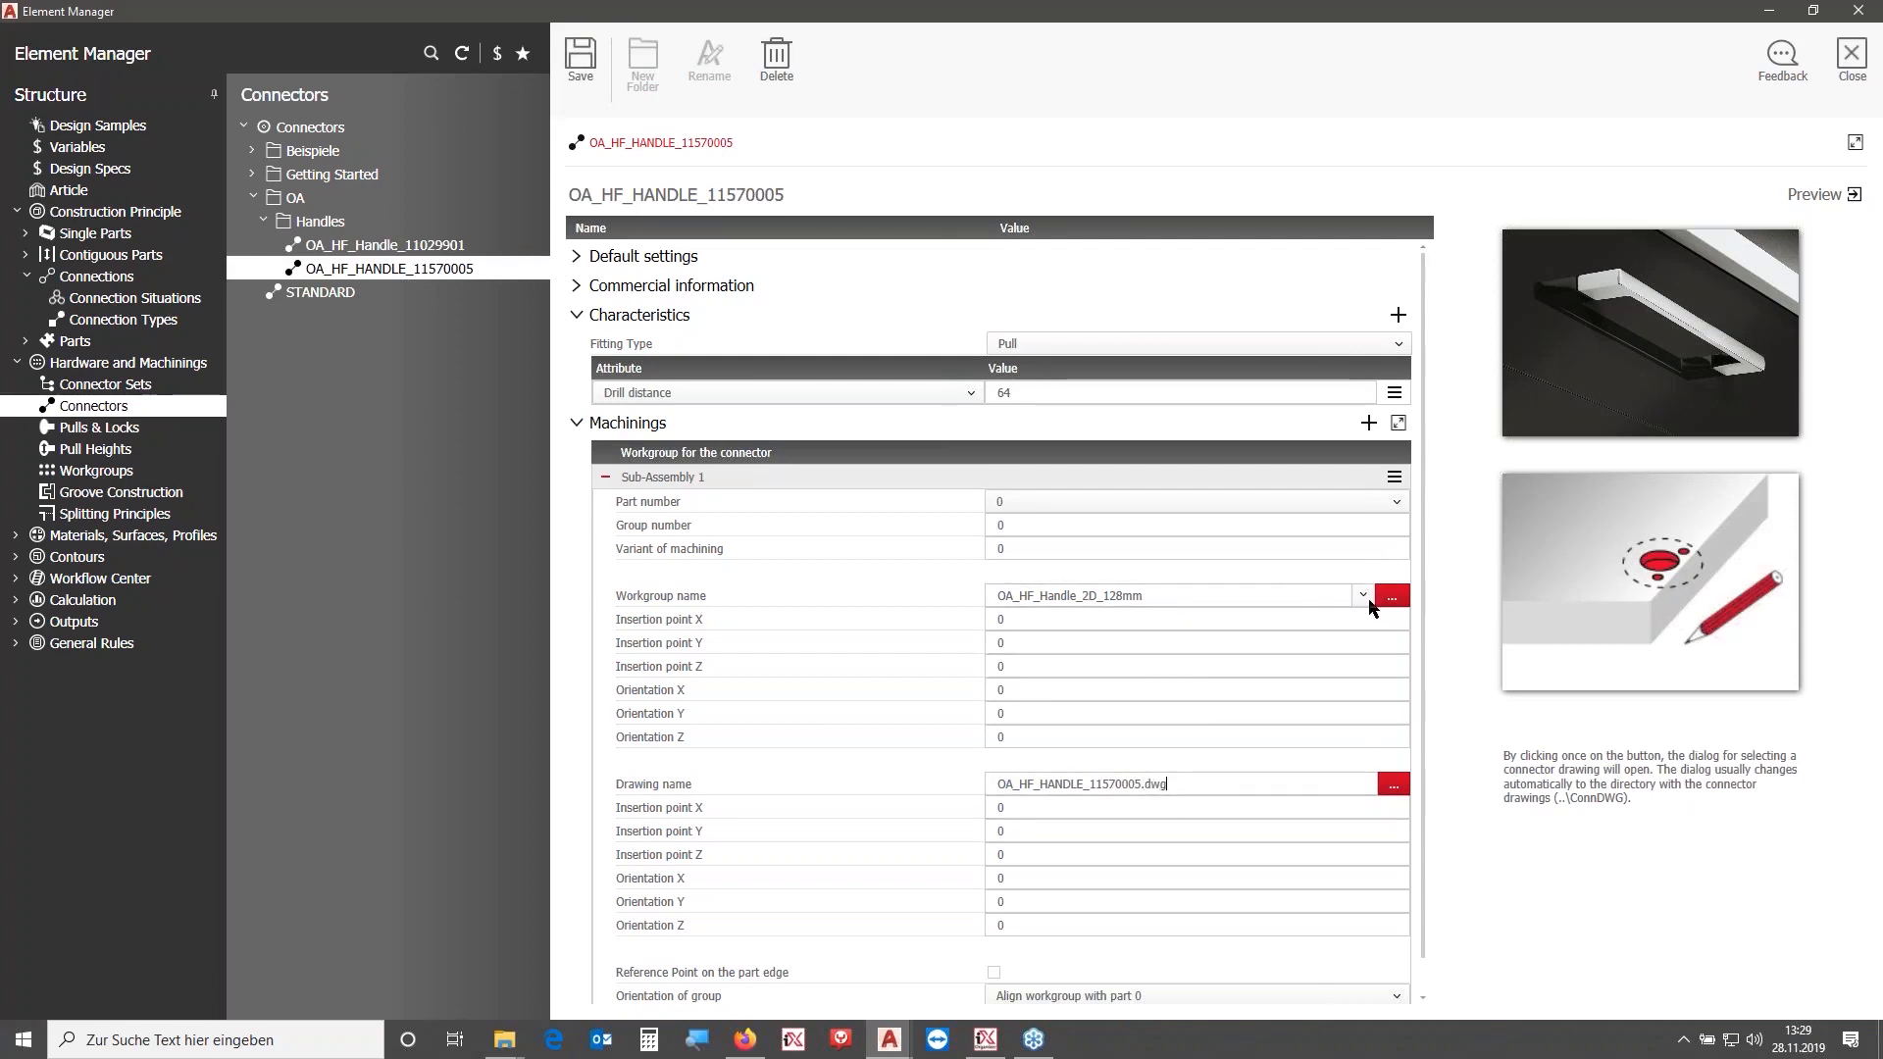
# - Open the connector's workgroup and save it as a new workgroup named OA_HF_Handle_2D_320mm
pyautogui.click(1394, 599)
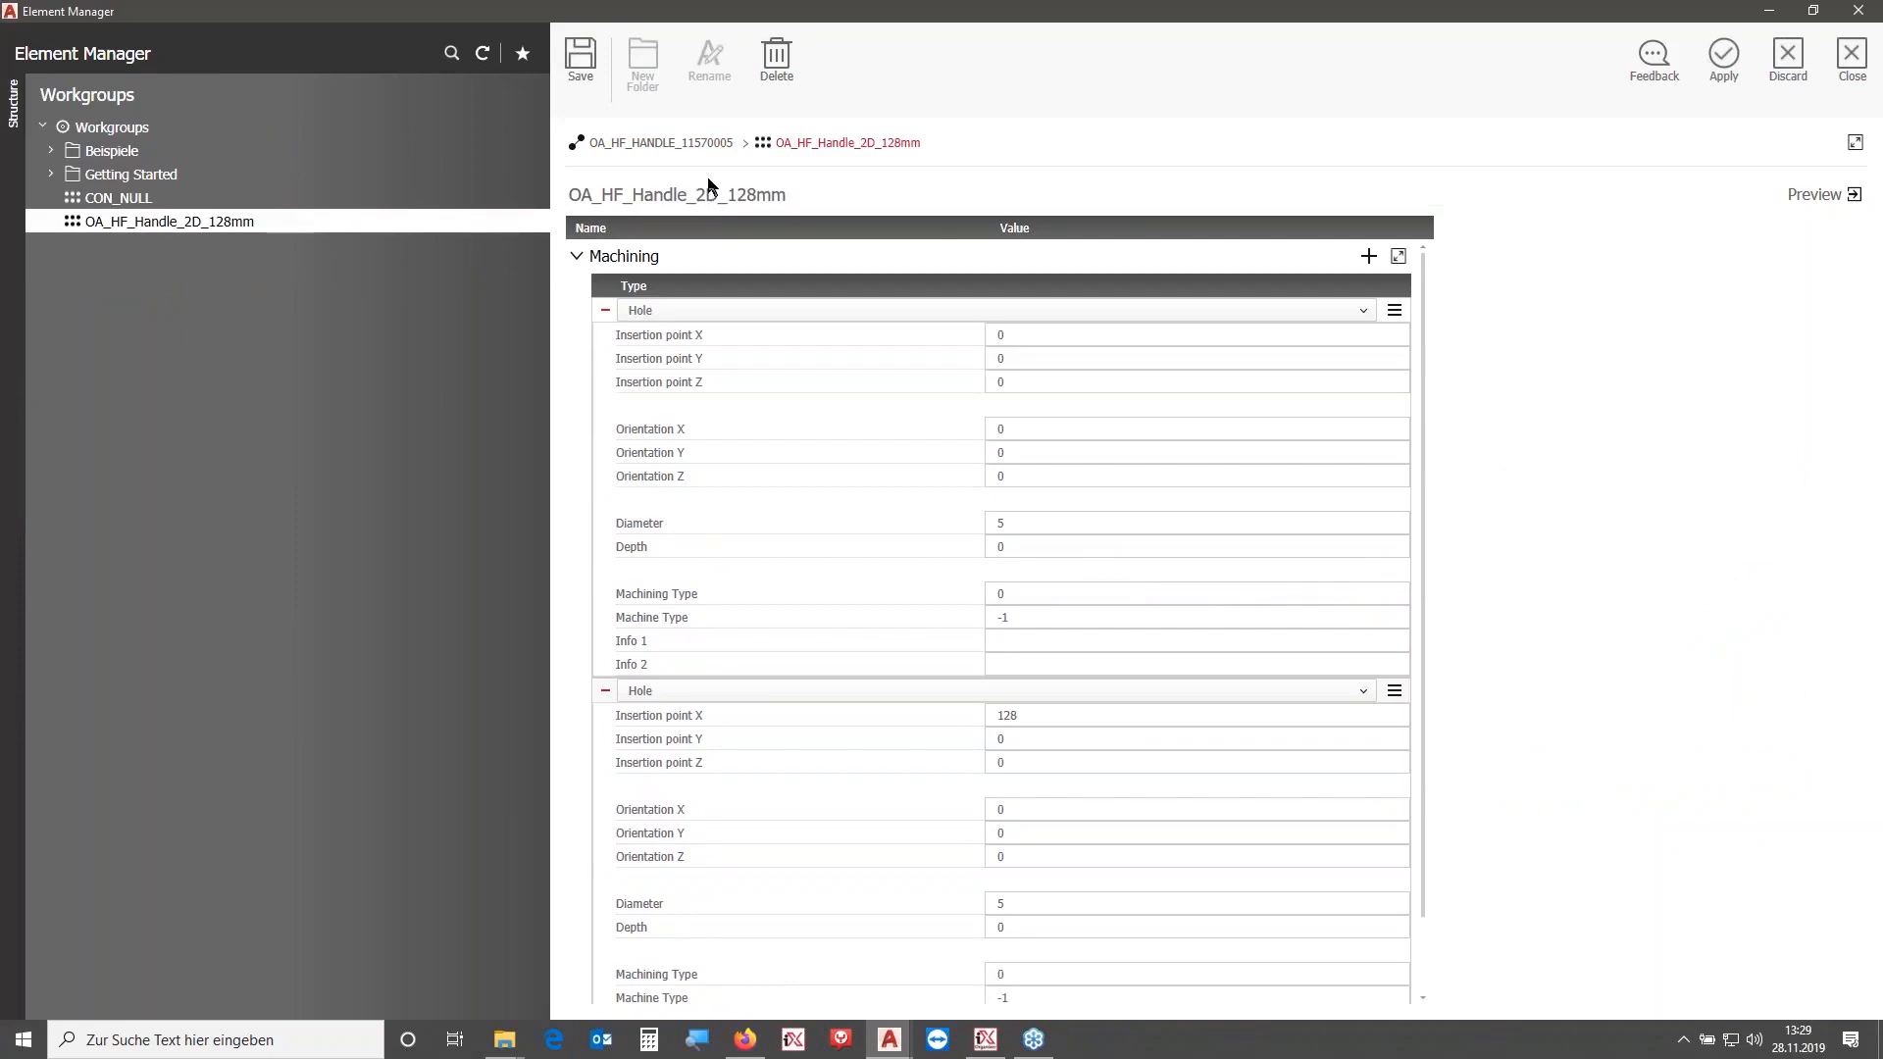
pyautogui.click(759, 194)
pyautogui.press('BackSpace')
pyautogui.press('BackSpace')
pyautogui.press('BackSpace')
pyautogui.write('320')
pyautogui.click(581, 57)
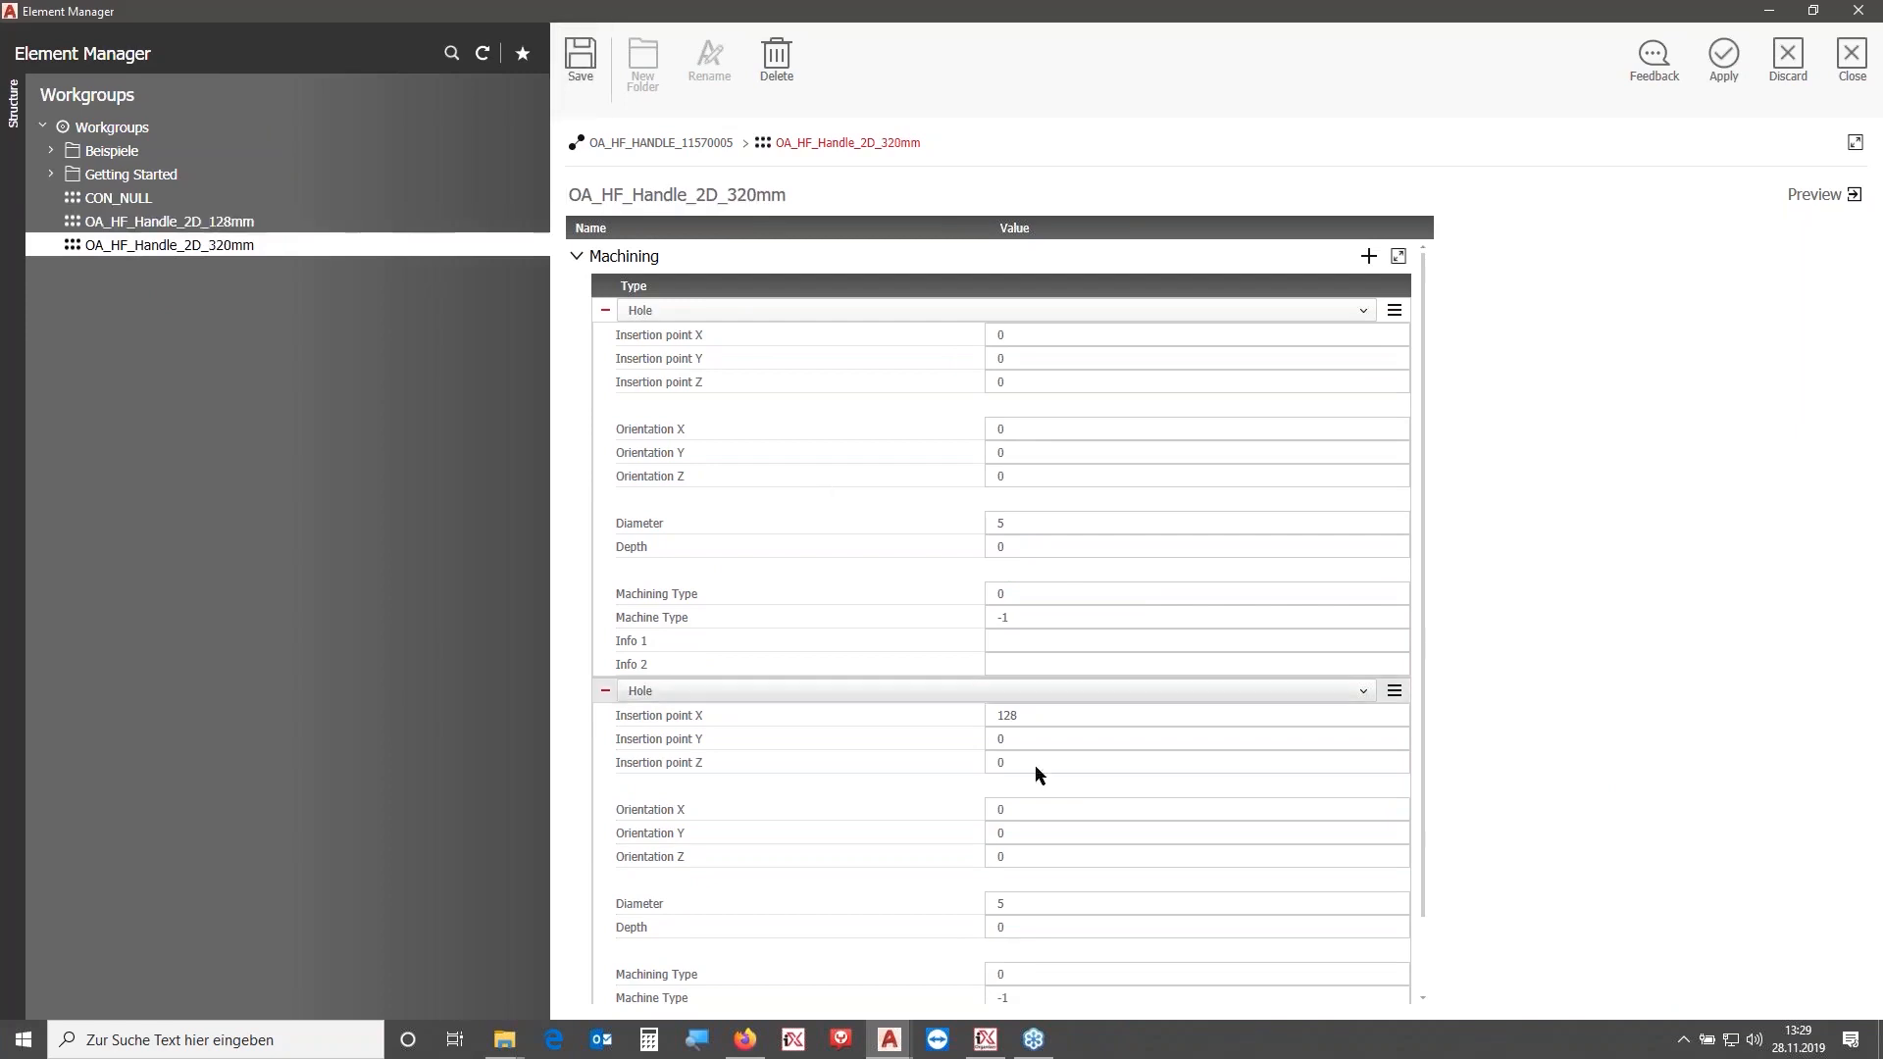
# - Select the second hole's X insertion point and save the OA_HF_Handle_2D_320mm workgroup
pyautogui.click(1050, 714)
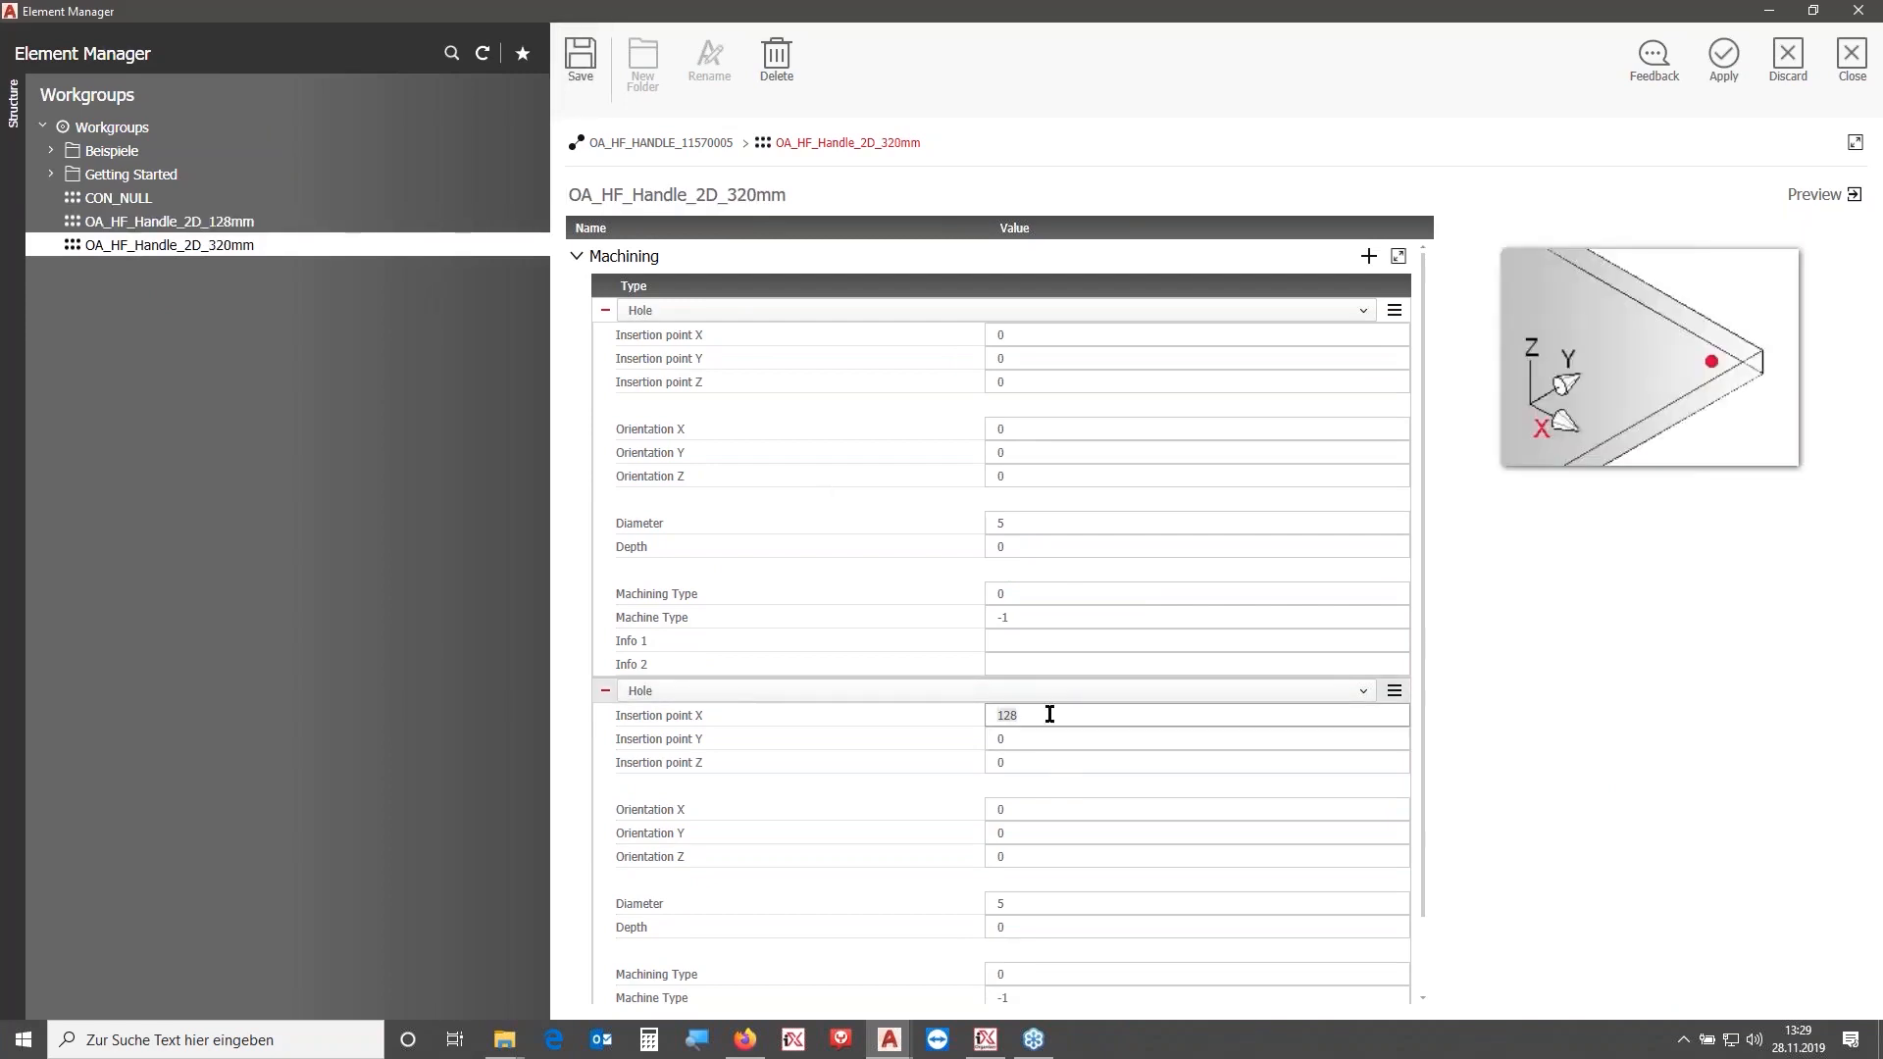
pyautogui.click(592, 67)
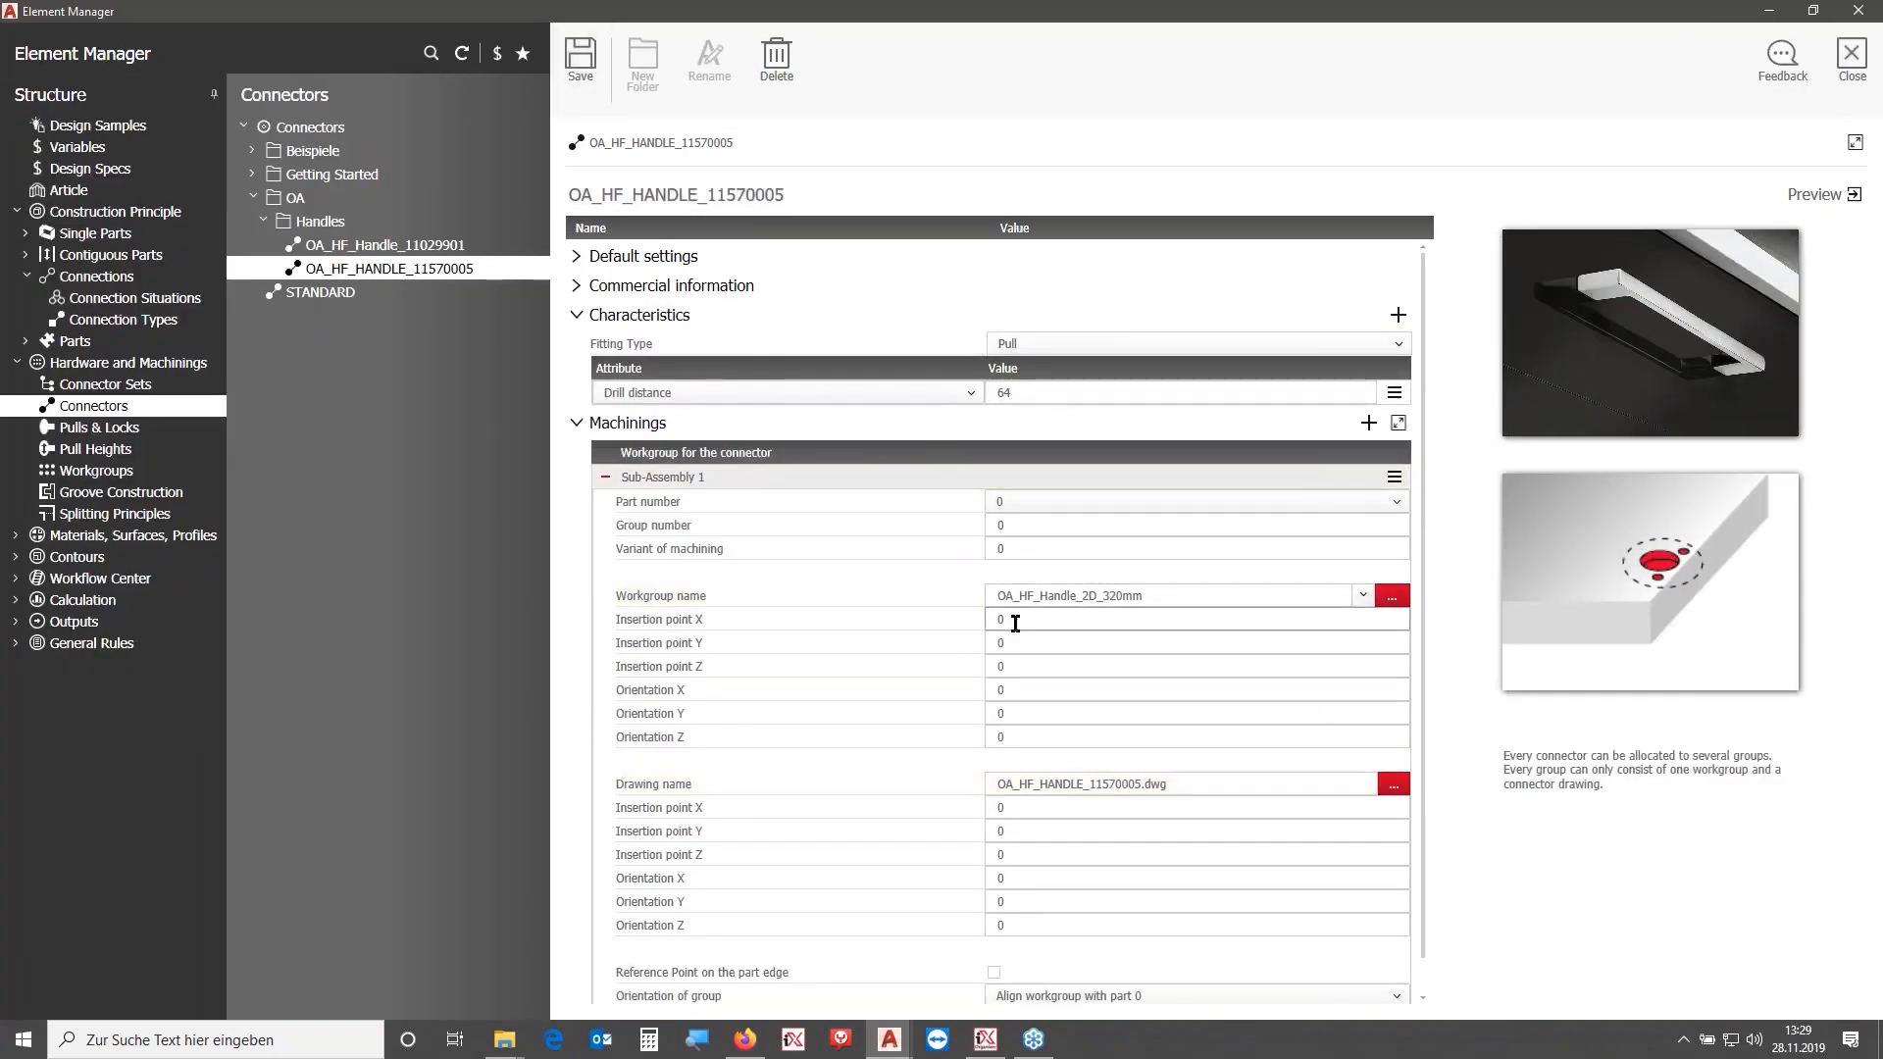
# - Set the connector's preview image to OA_HF_HANDLE_00253667.jpg under Commercial information
pyautogui.click(767, 287)
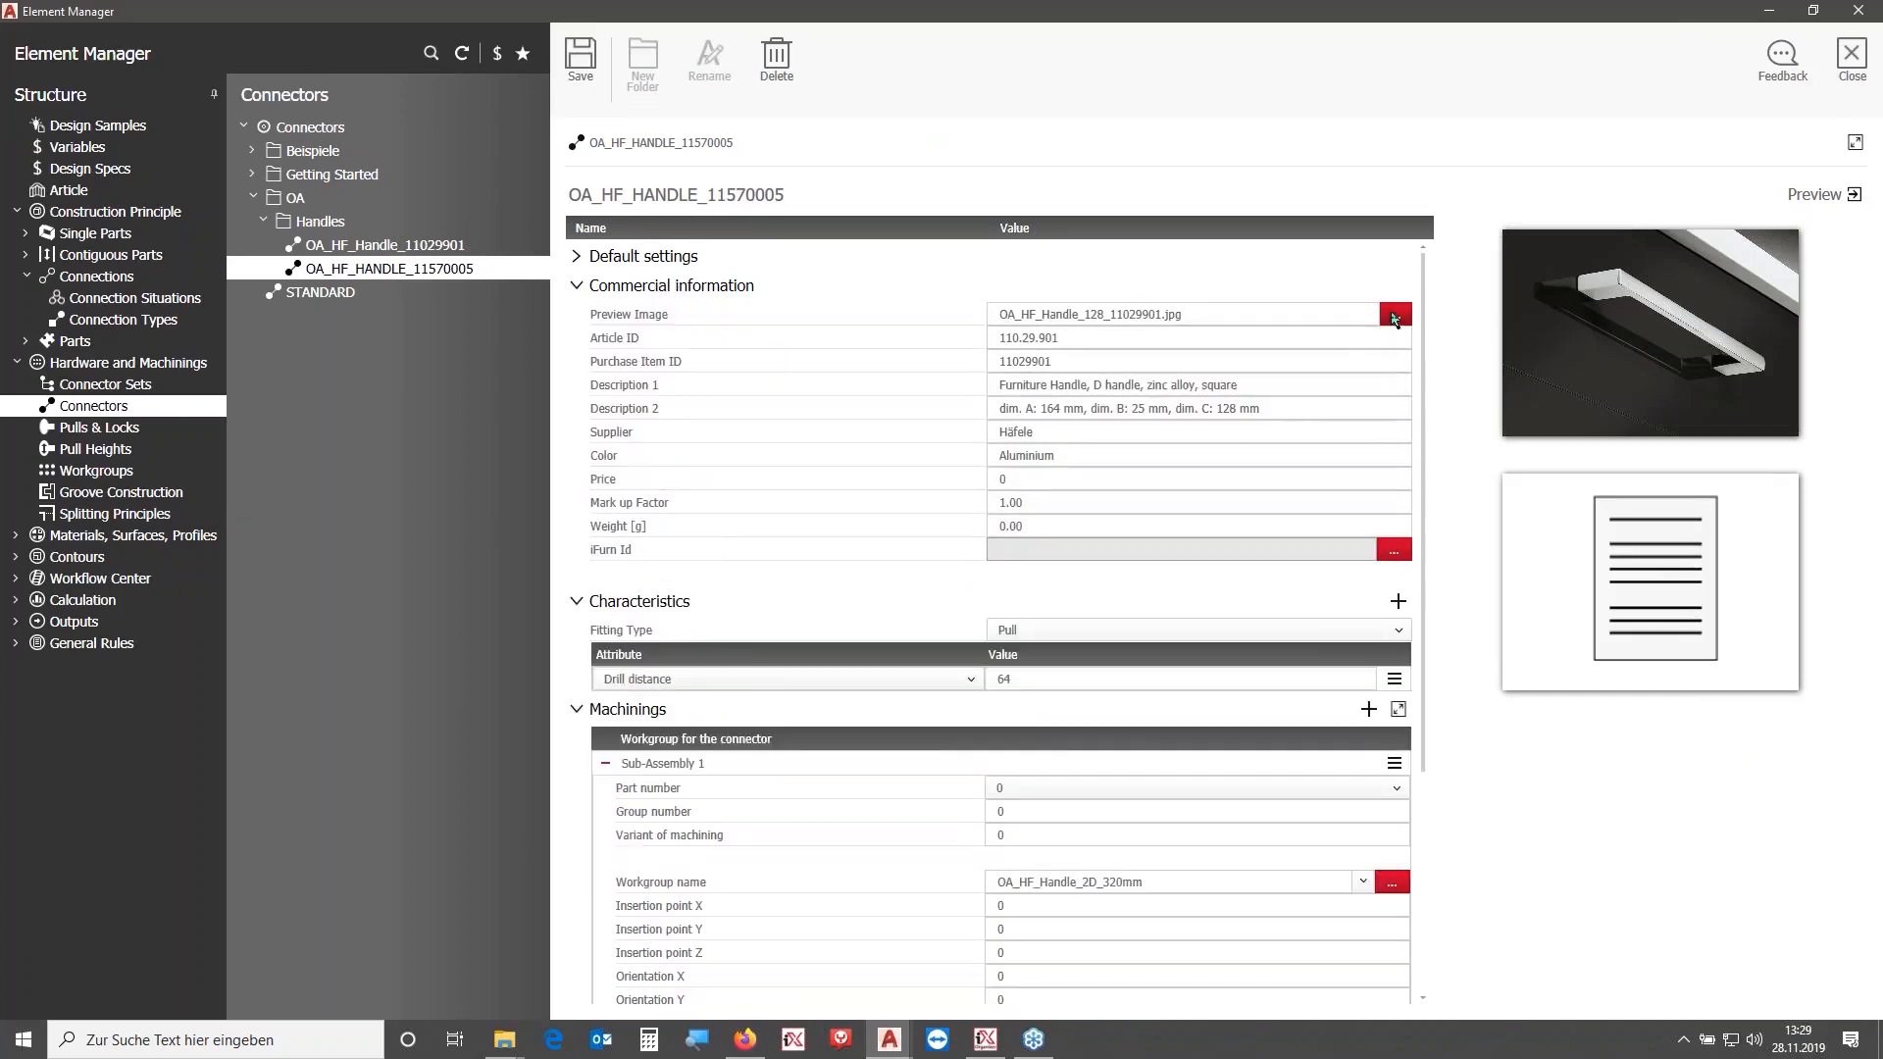
pyautogui.click(1396, 314)
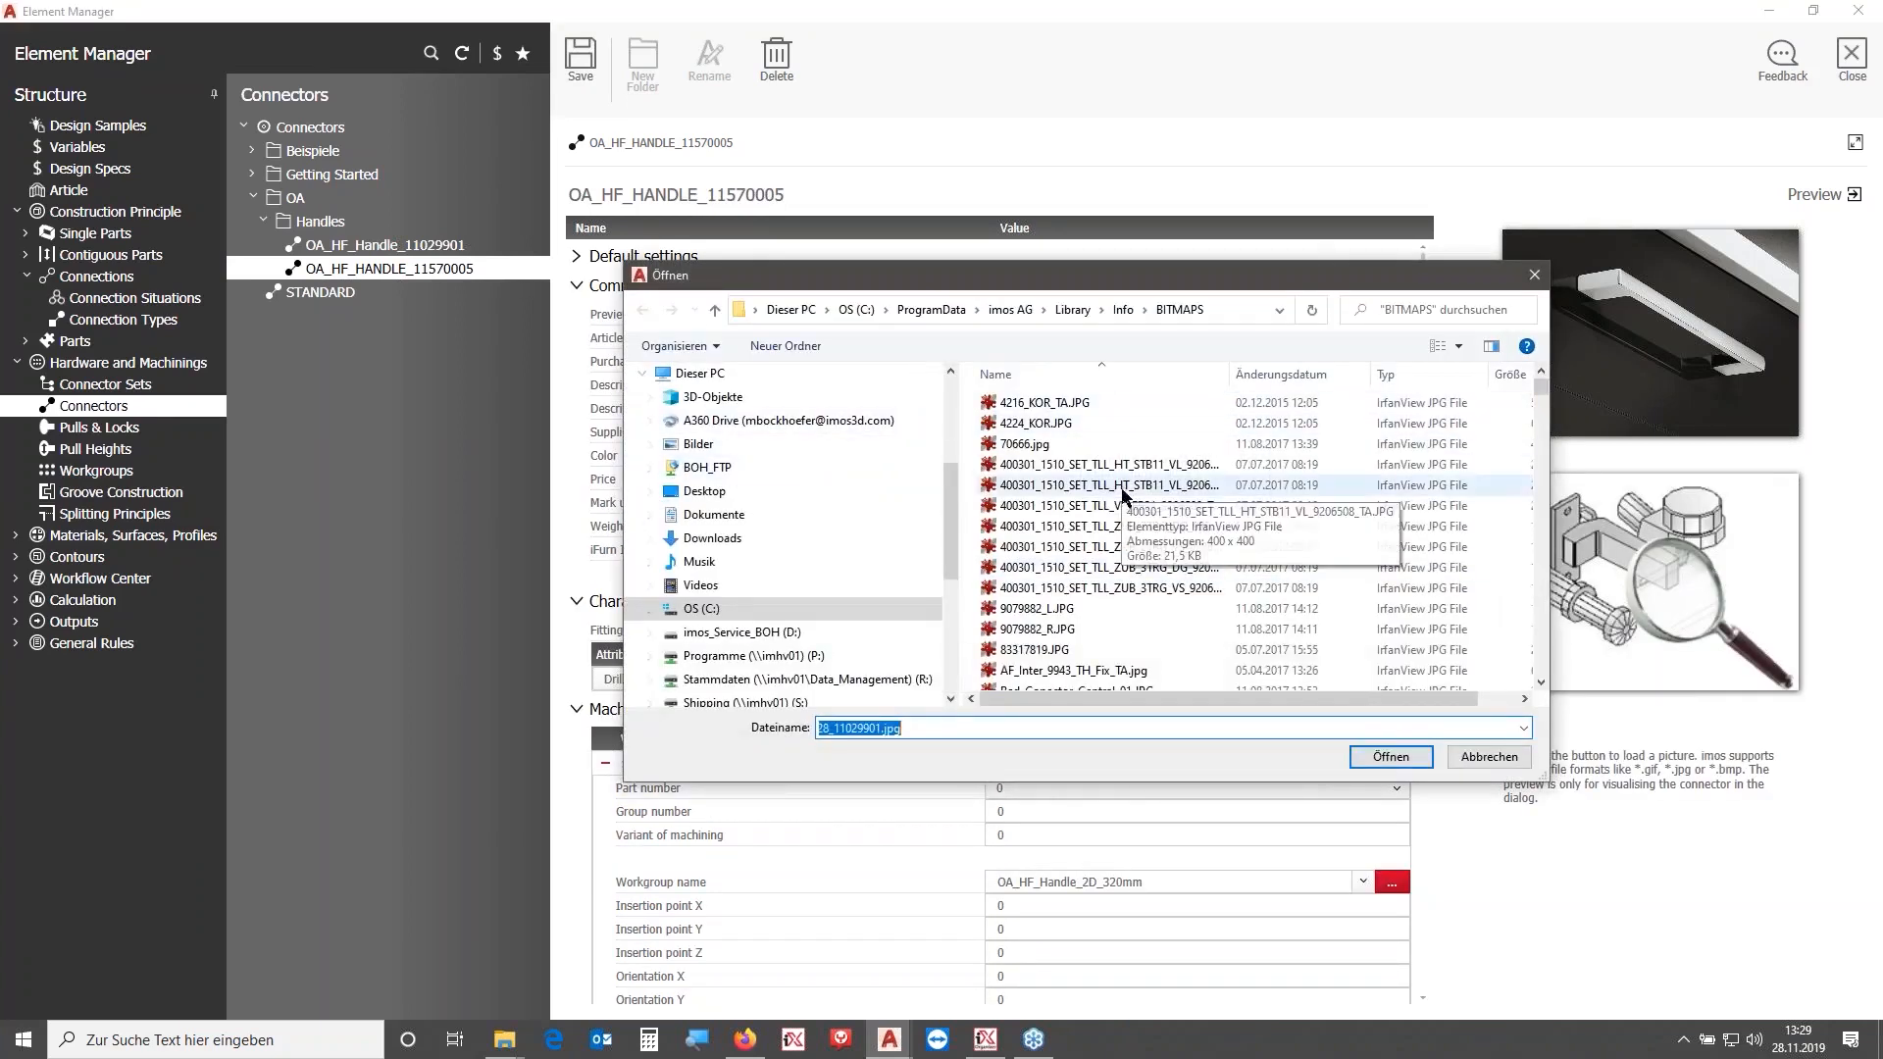
pyautogui.write('OA')
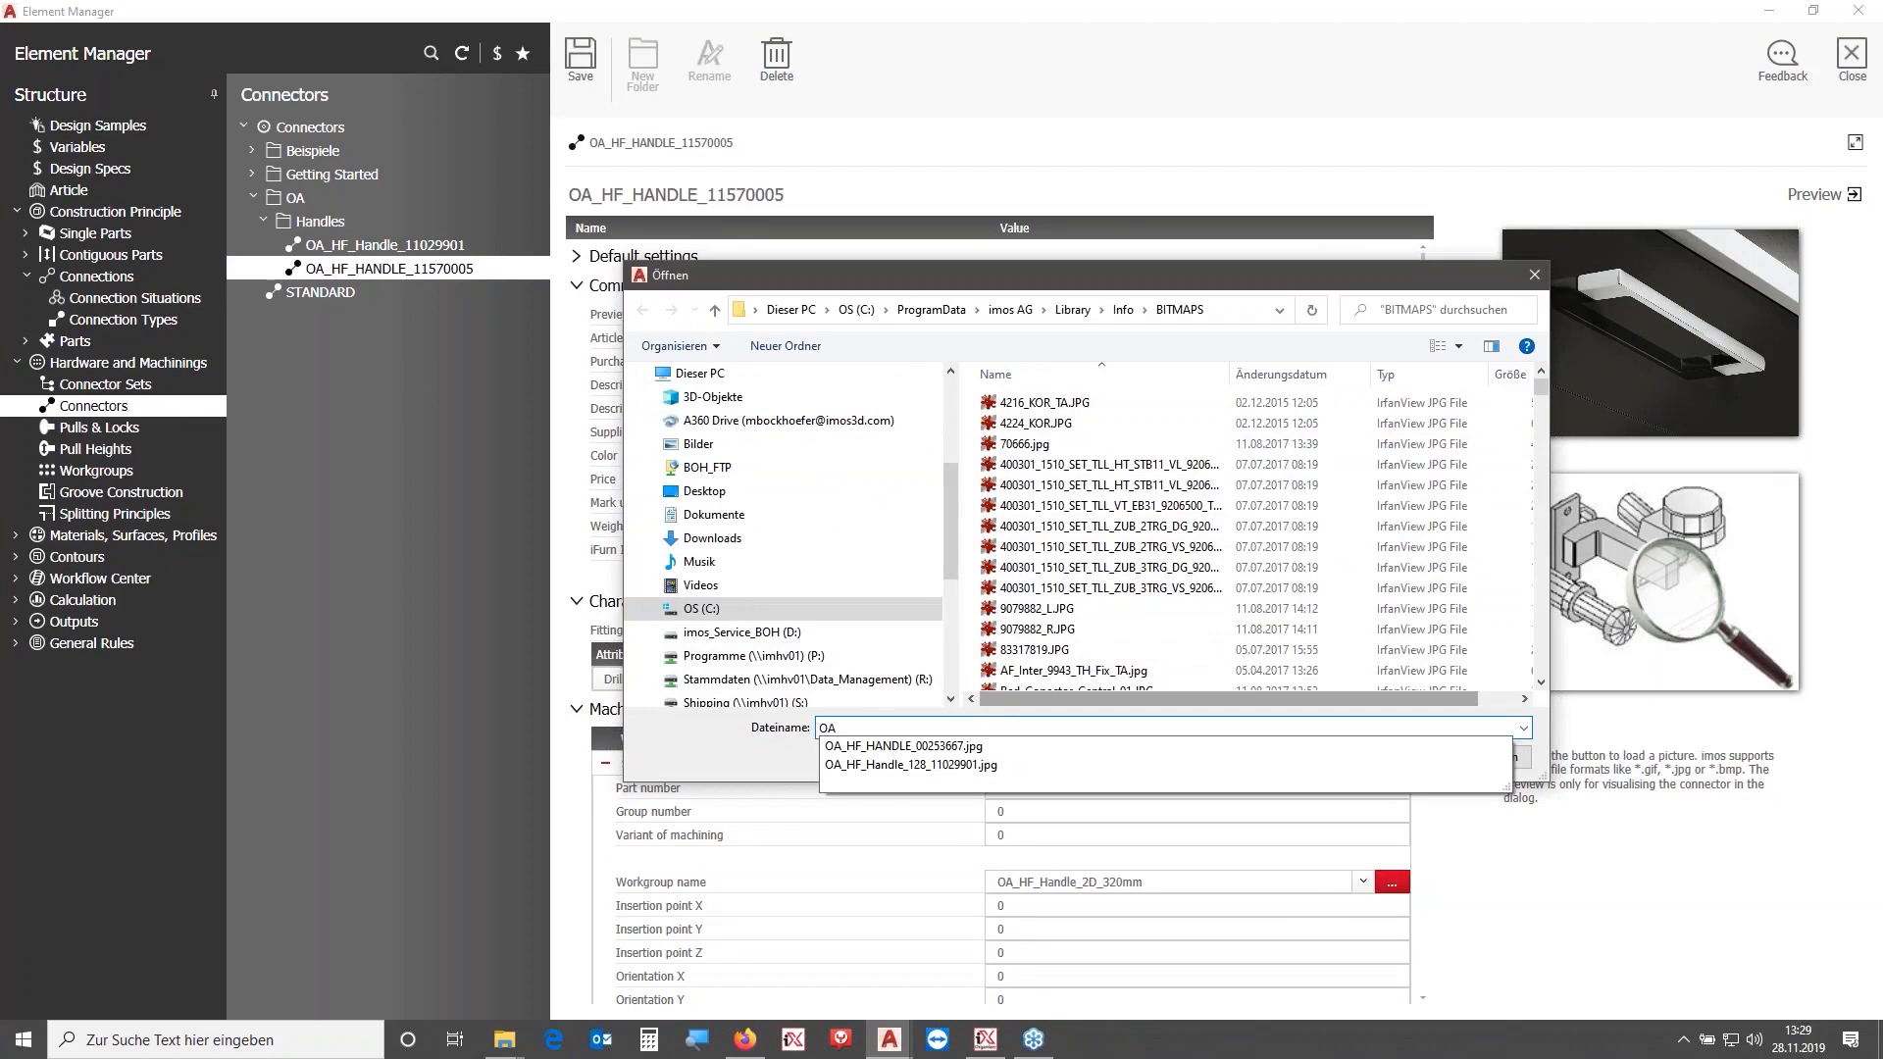
pyautogui.click(990, 747)
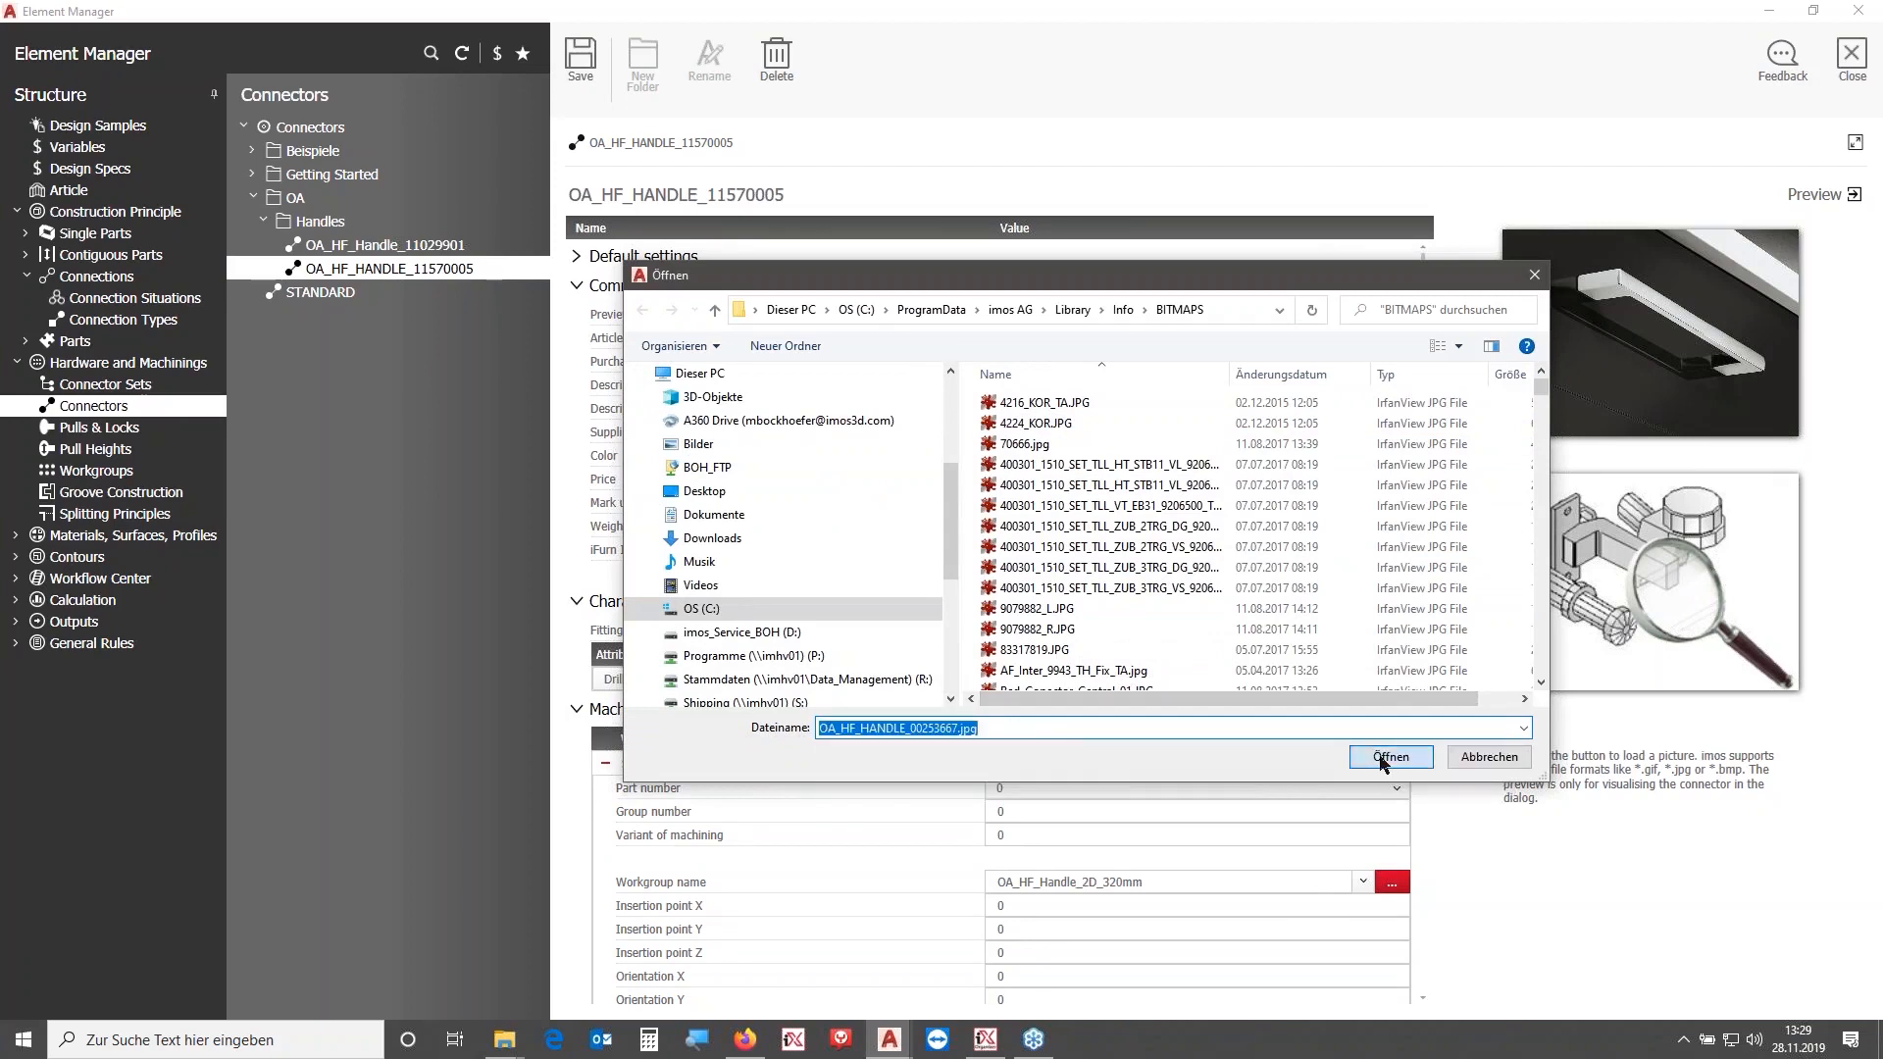
pyautogui.click(1383, 759)
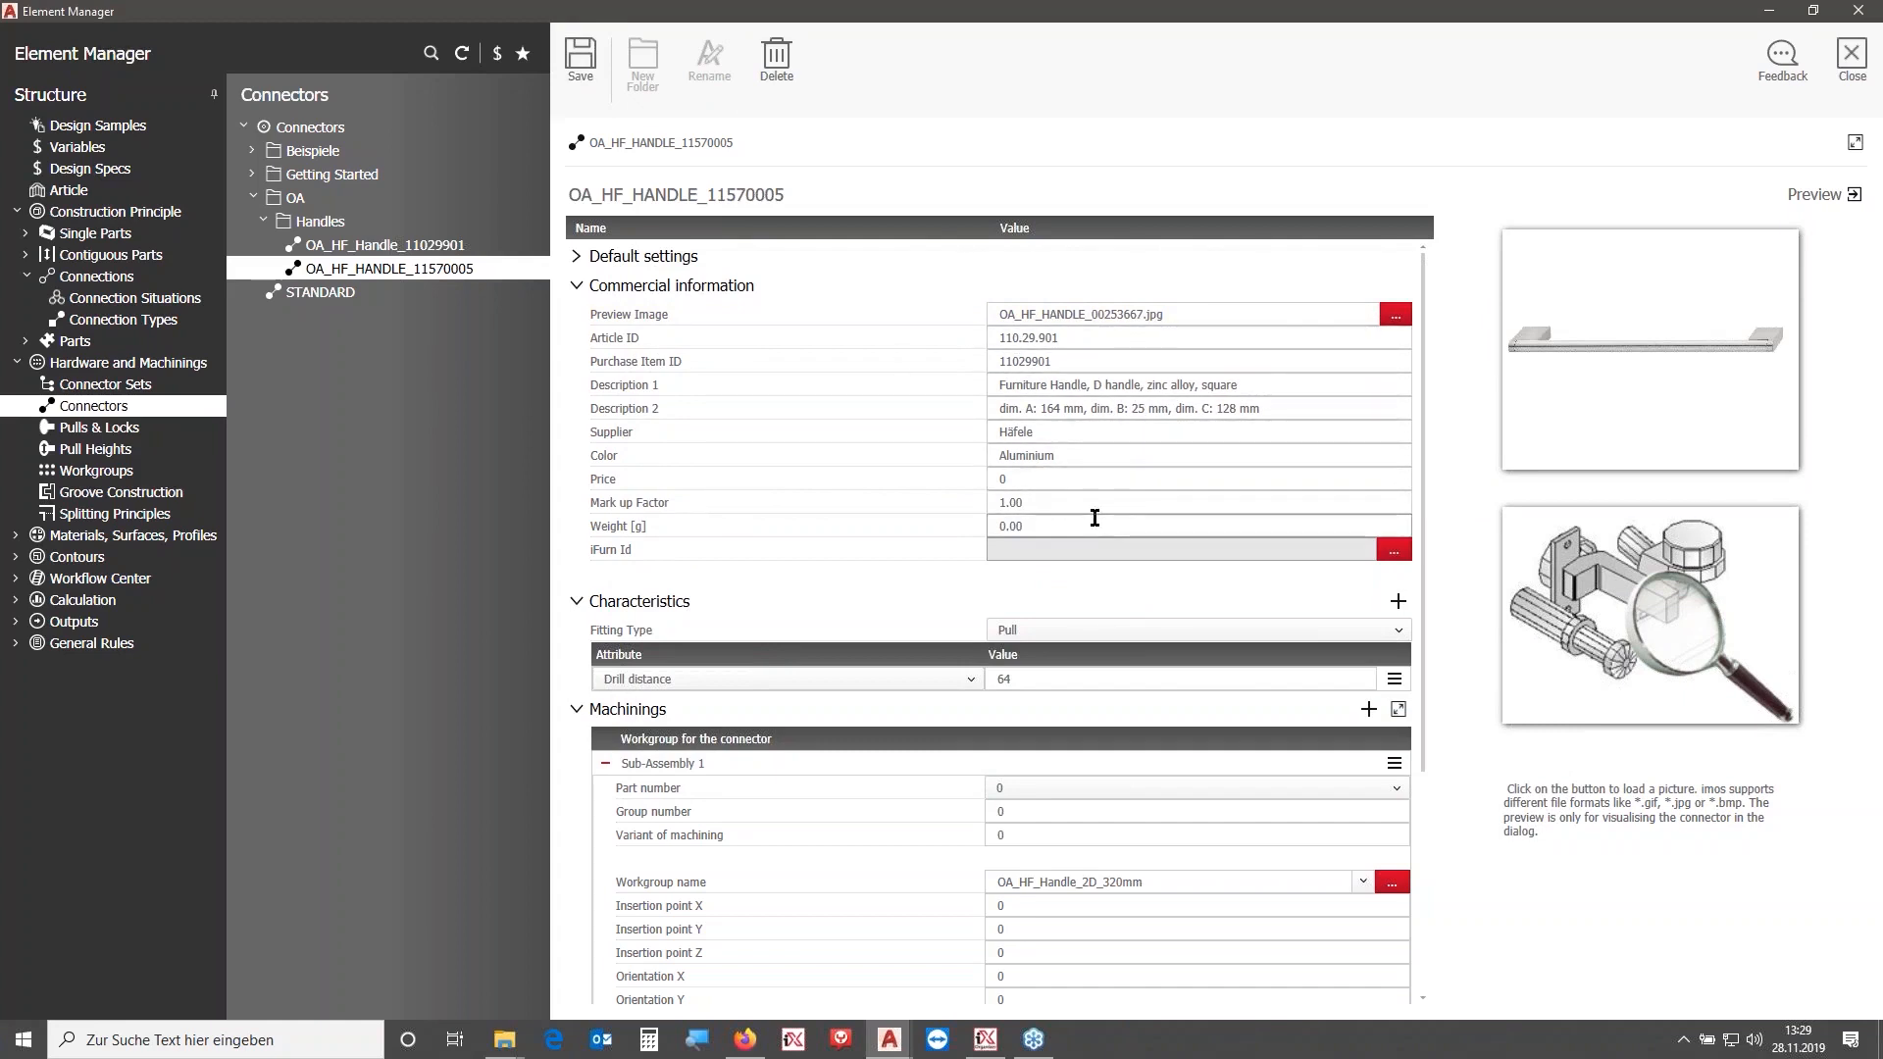
# - Copy the connector name and save the 128 mm handle connector set as OA_HF_HANDLE_320_11570005
pyautogui.scroll(-3, 1095, 518)
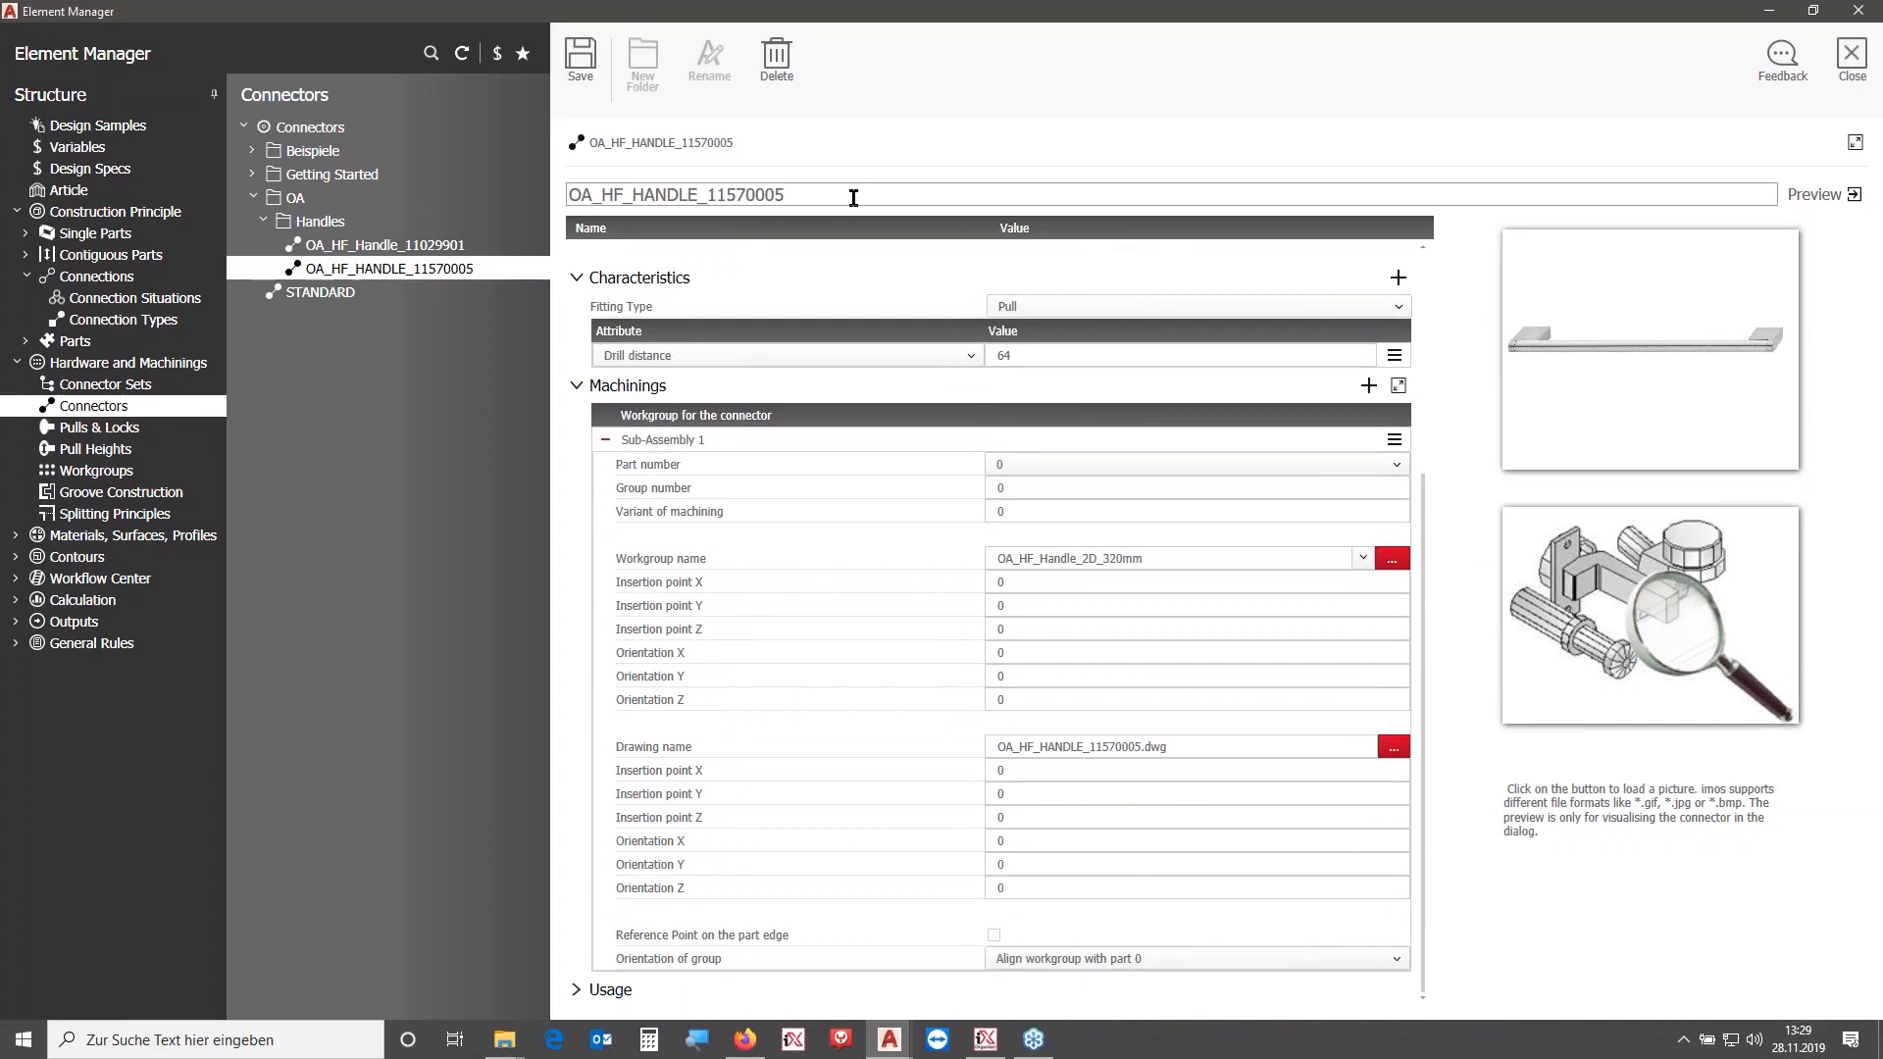
pyautogui.moveTo(856, 191); pyautogui.dragTo(532, 208)
pyautogui.hotkey('ctrl', 'c')
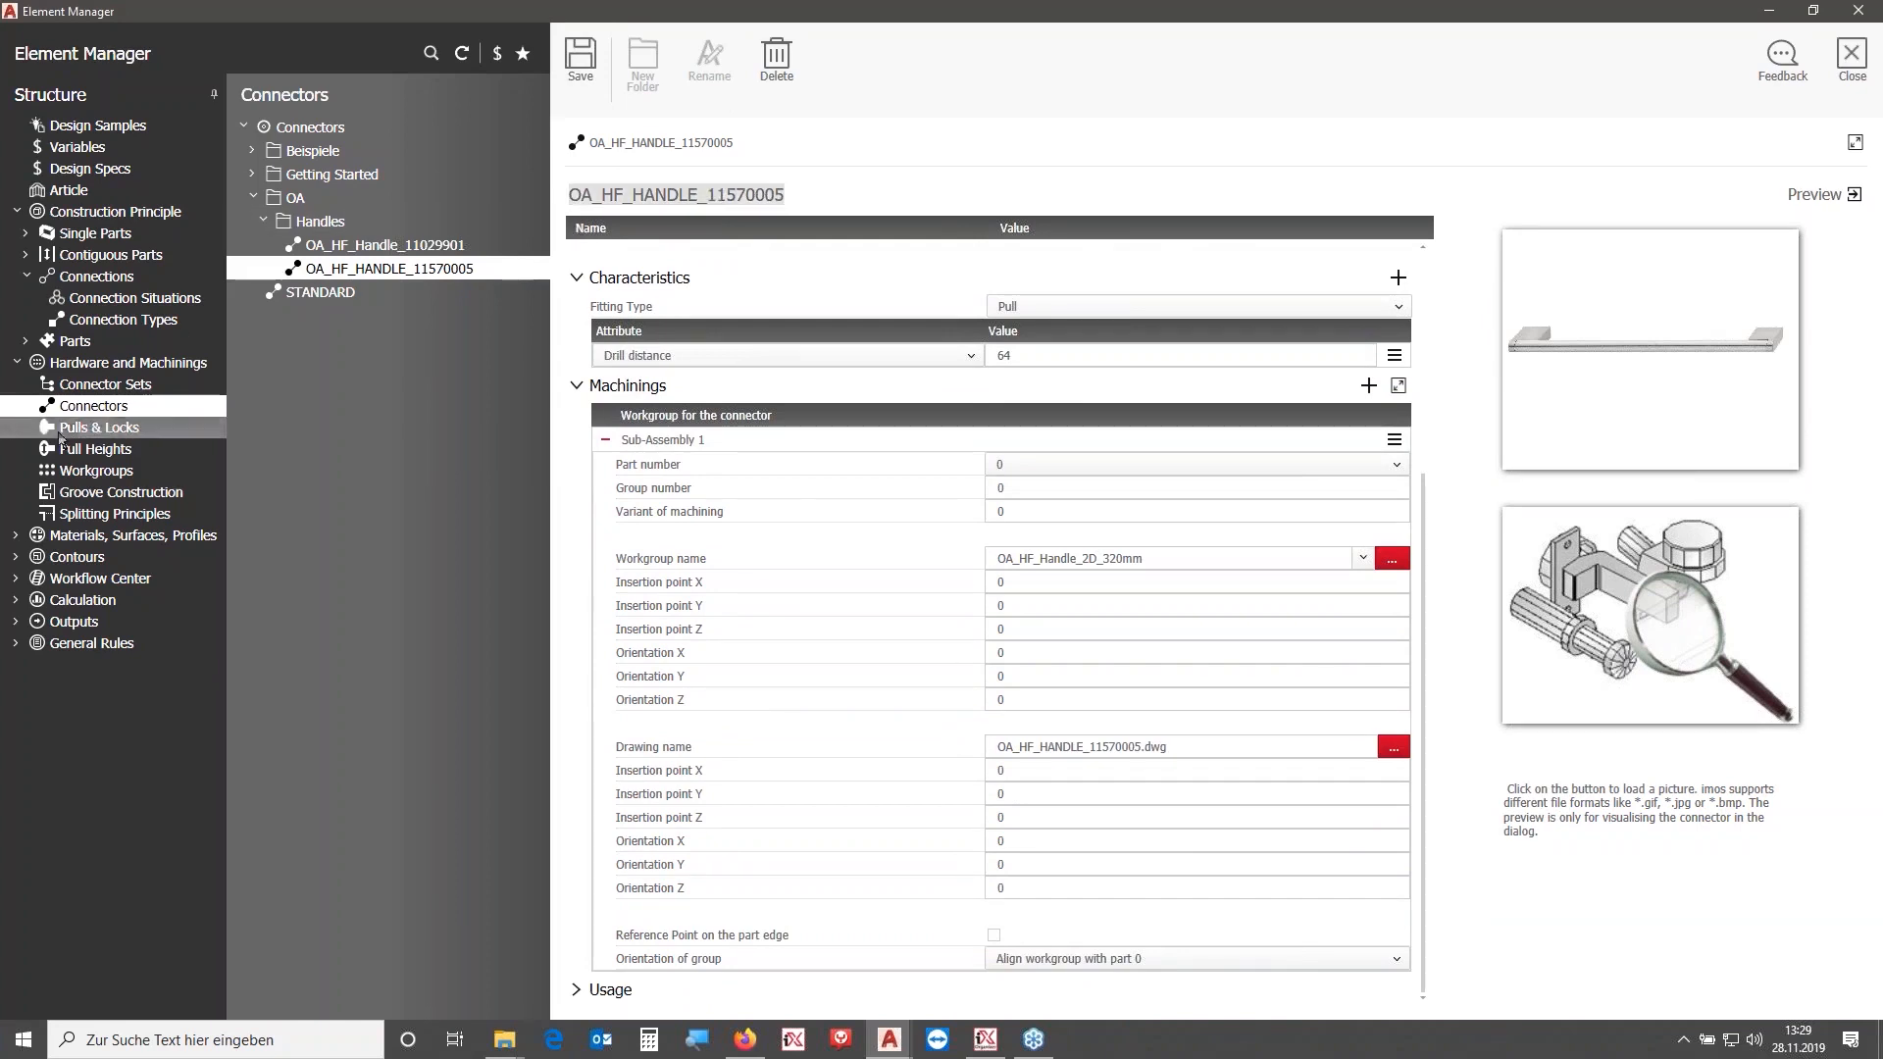
pyautogui.click(105, 383)
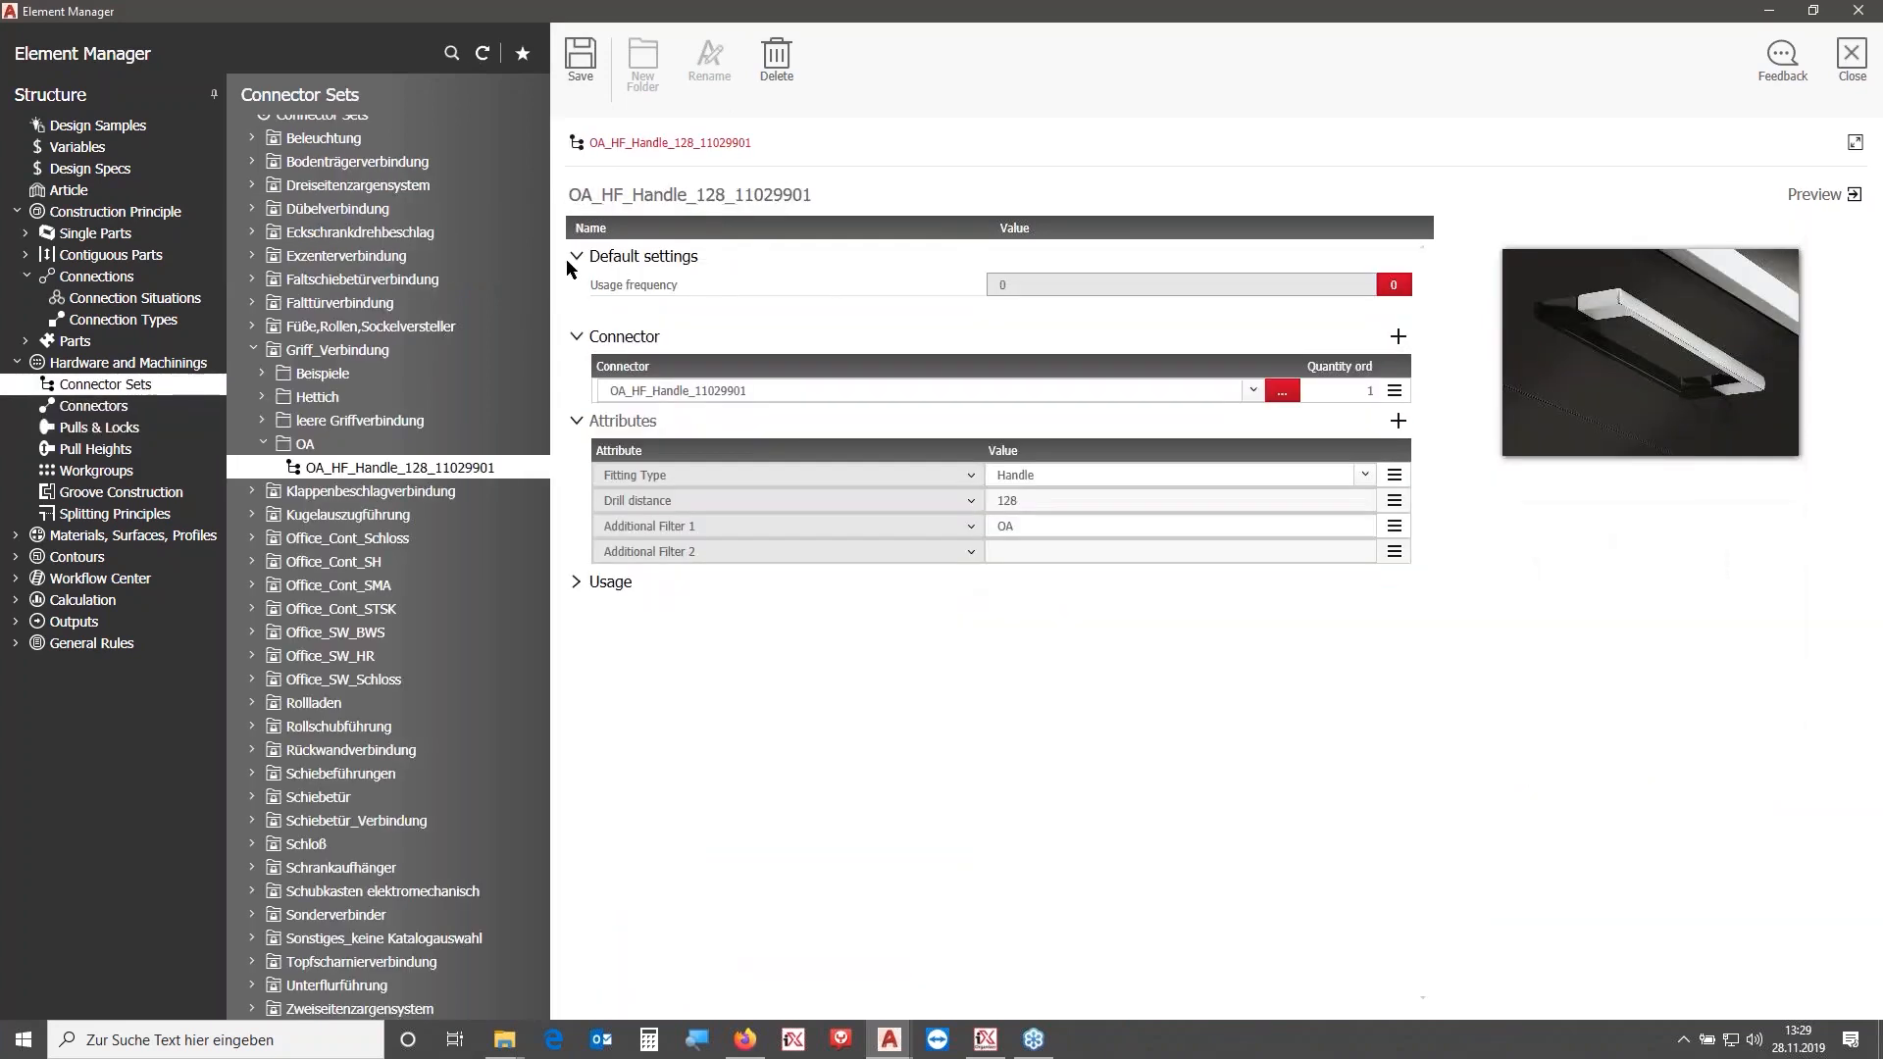
pyautogui.hotkey('ctrl', 'a')
pyautogui.hotkey('ctrl', 'v')
pyautogui.click(703, 196)
pyautogui.write('320_')
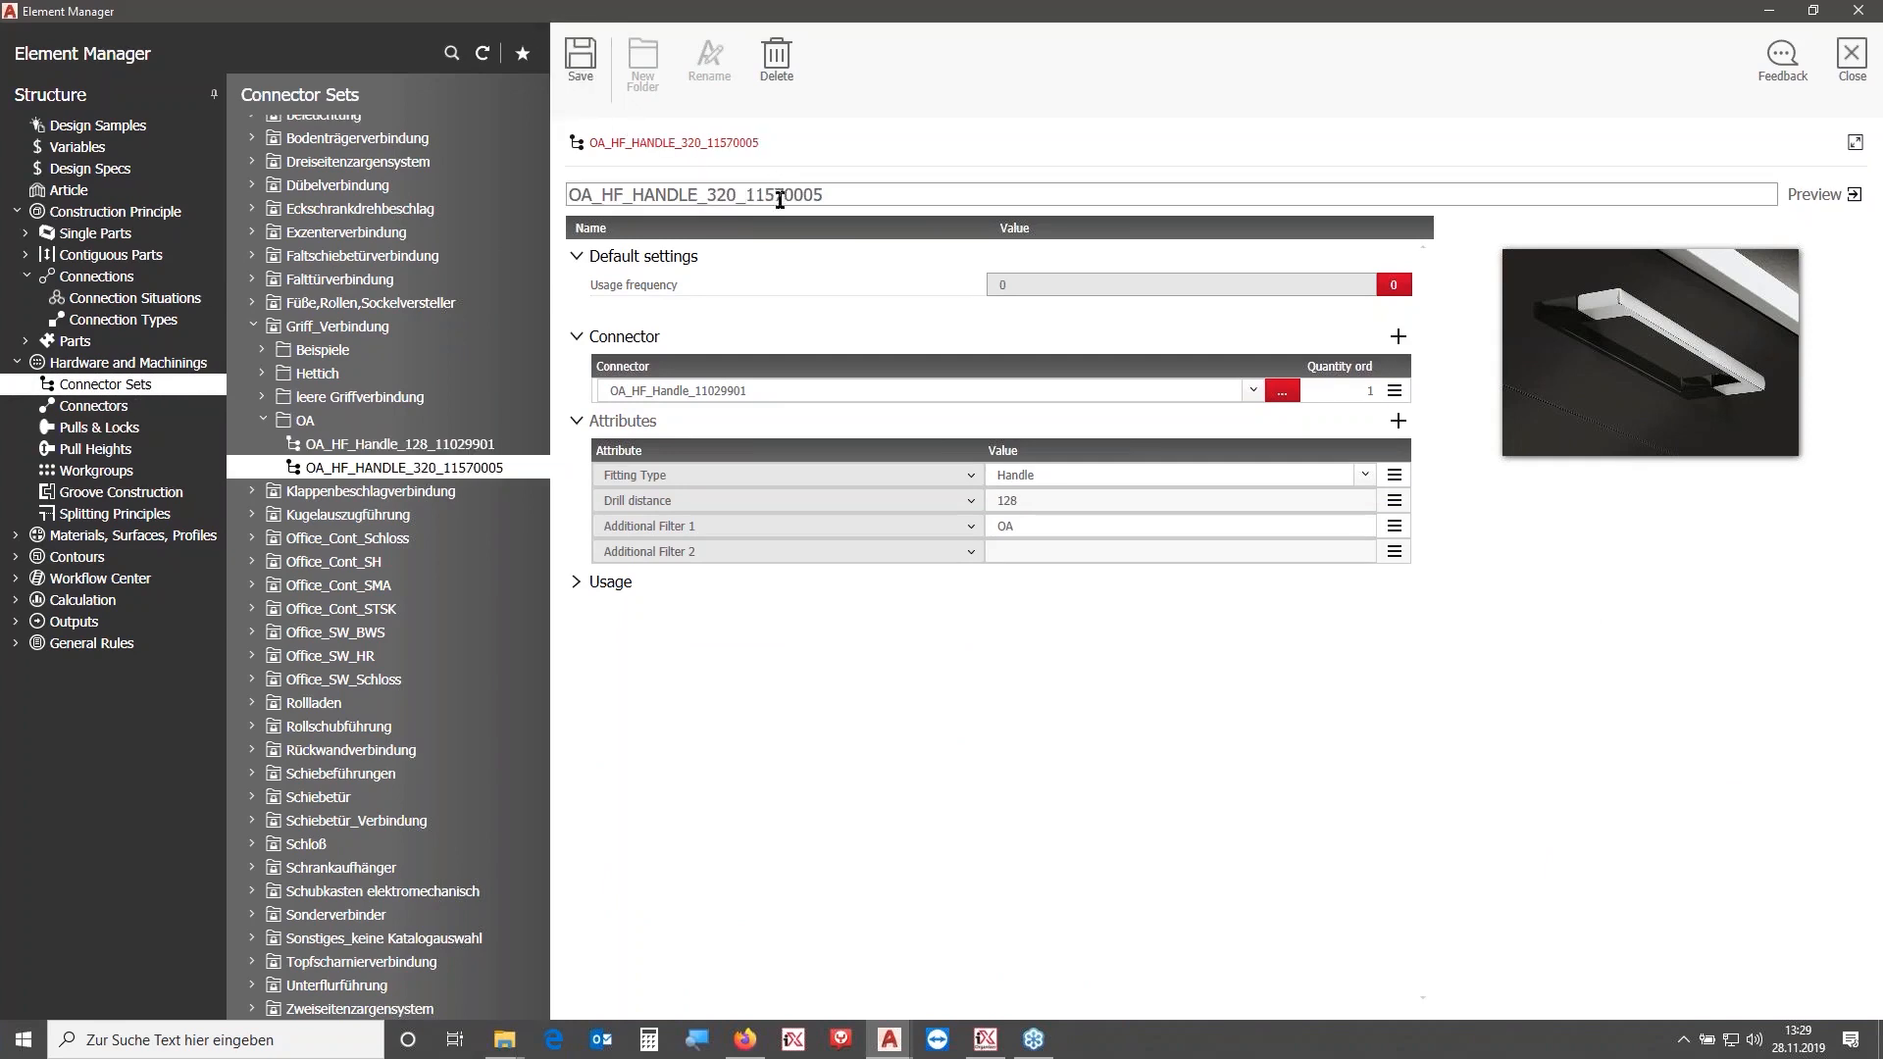
# - Save the connector set as OA_HF_HANDLE_320 and delete the OA_HF_HANDLE_320_11570005 connector set
pyautogui.moveTo(865, 195); pyautogui.dragTo(742, 215)
pyautogui.press('BackSpace')
pyautogui.click(585, 58)
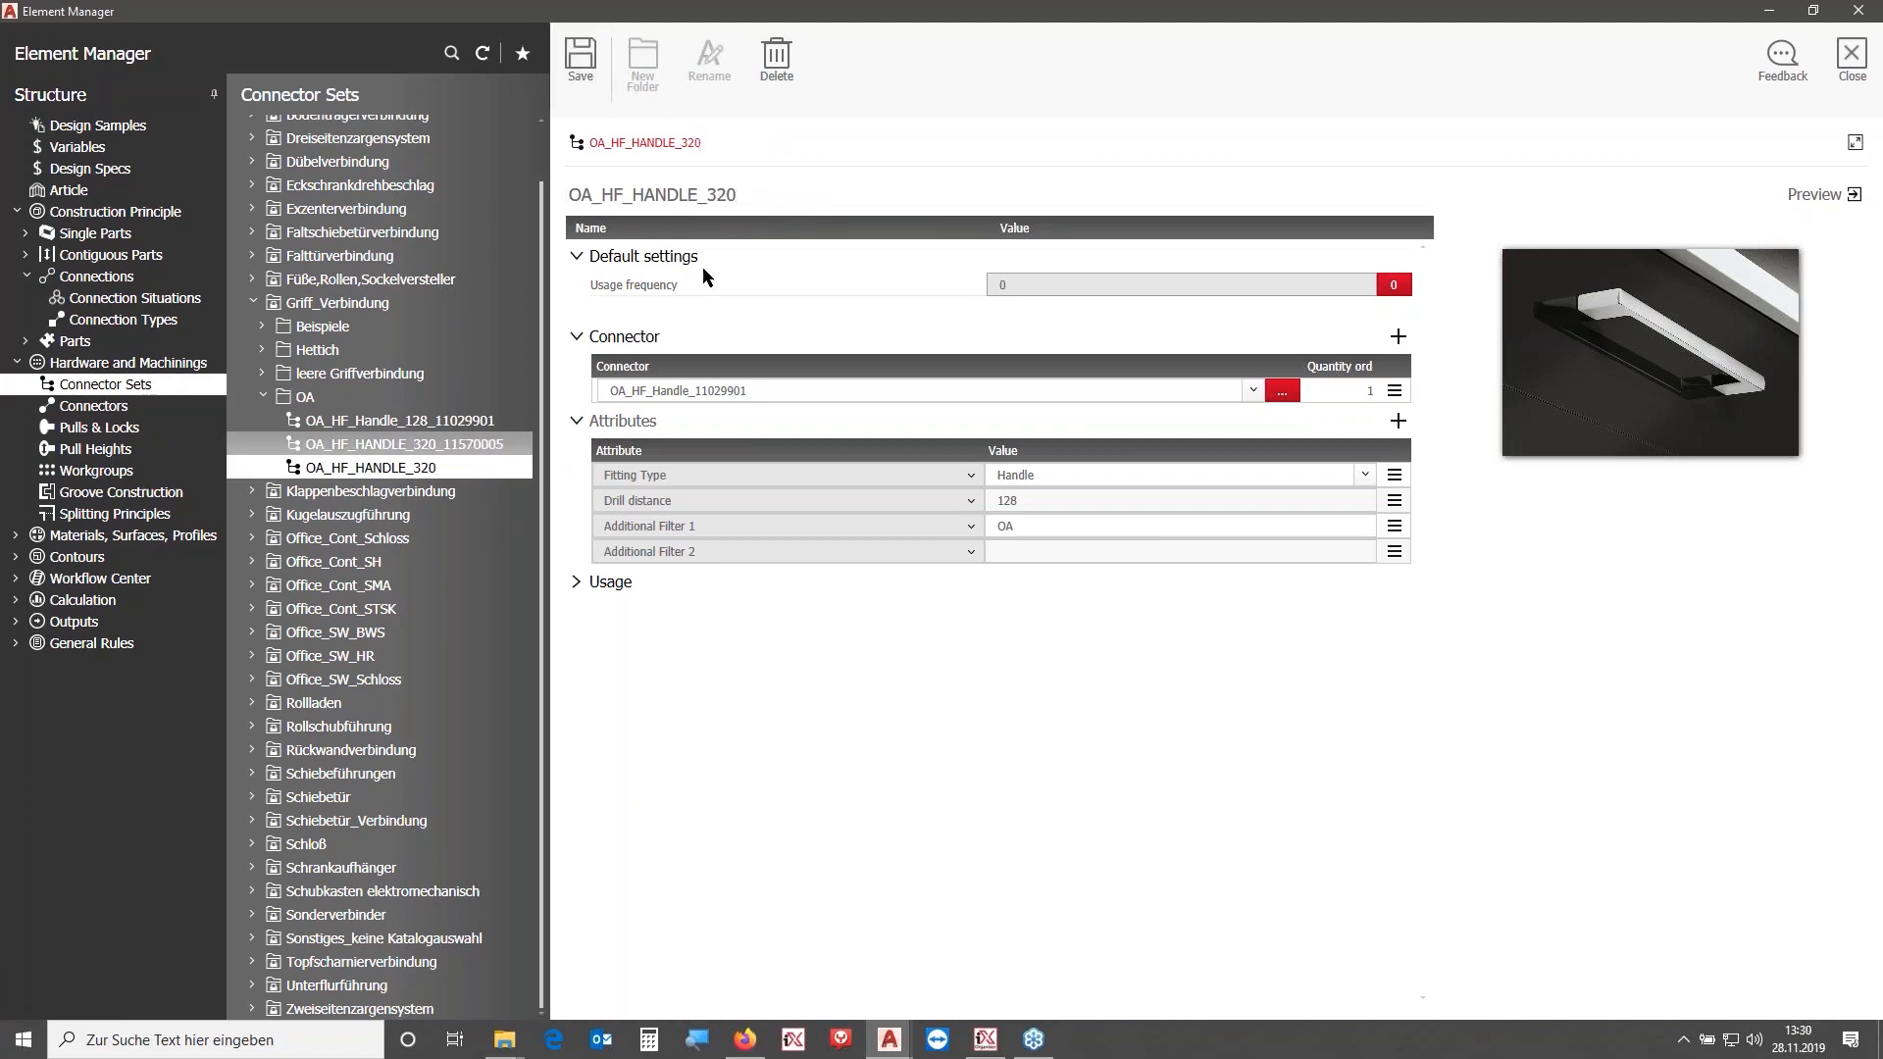
pyautogui.click(777, 59)
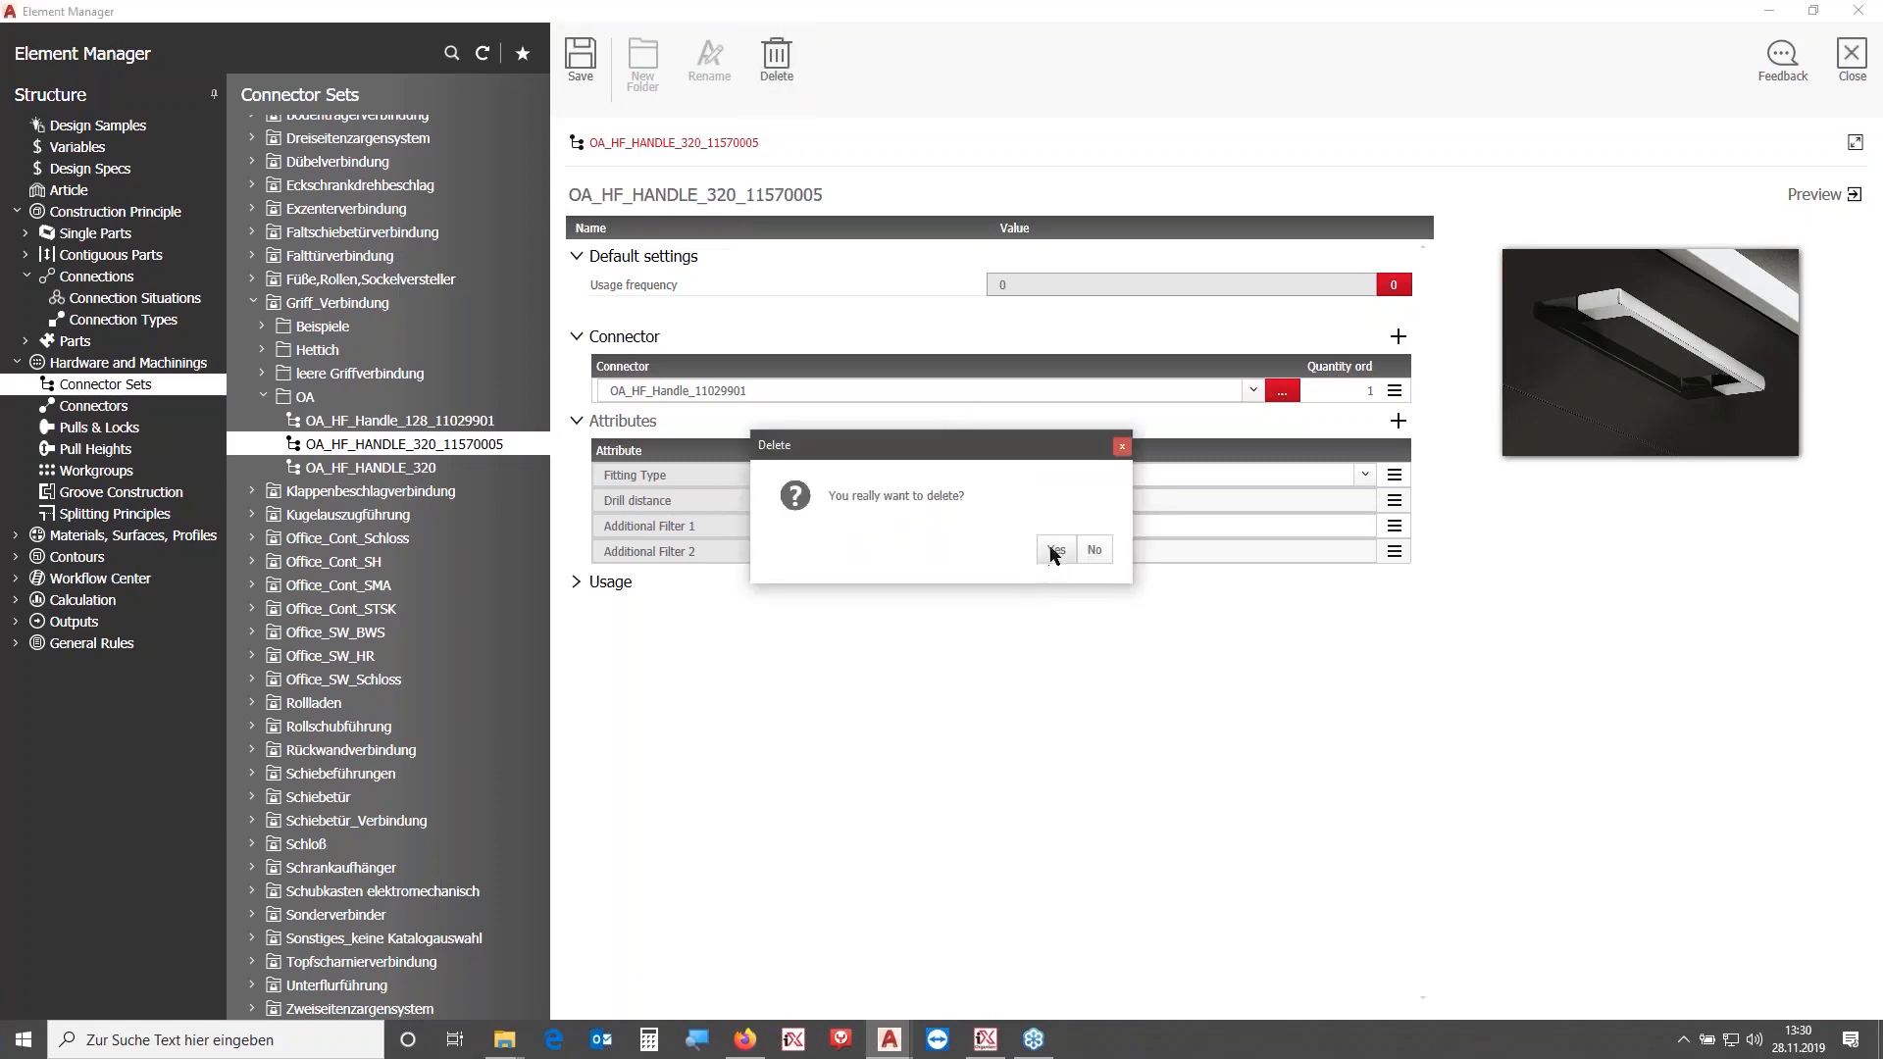
pyautogui.click(1053, 551)
# - Set the OA_HF_HANDLE_320 set's connector to OA_HF_HANDLE_11570005 and its drill distance to 320, then save
pyautogui.click(321, 467)
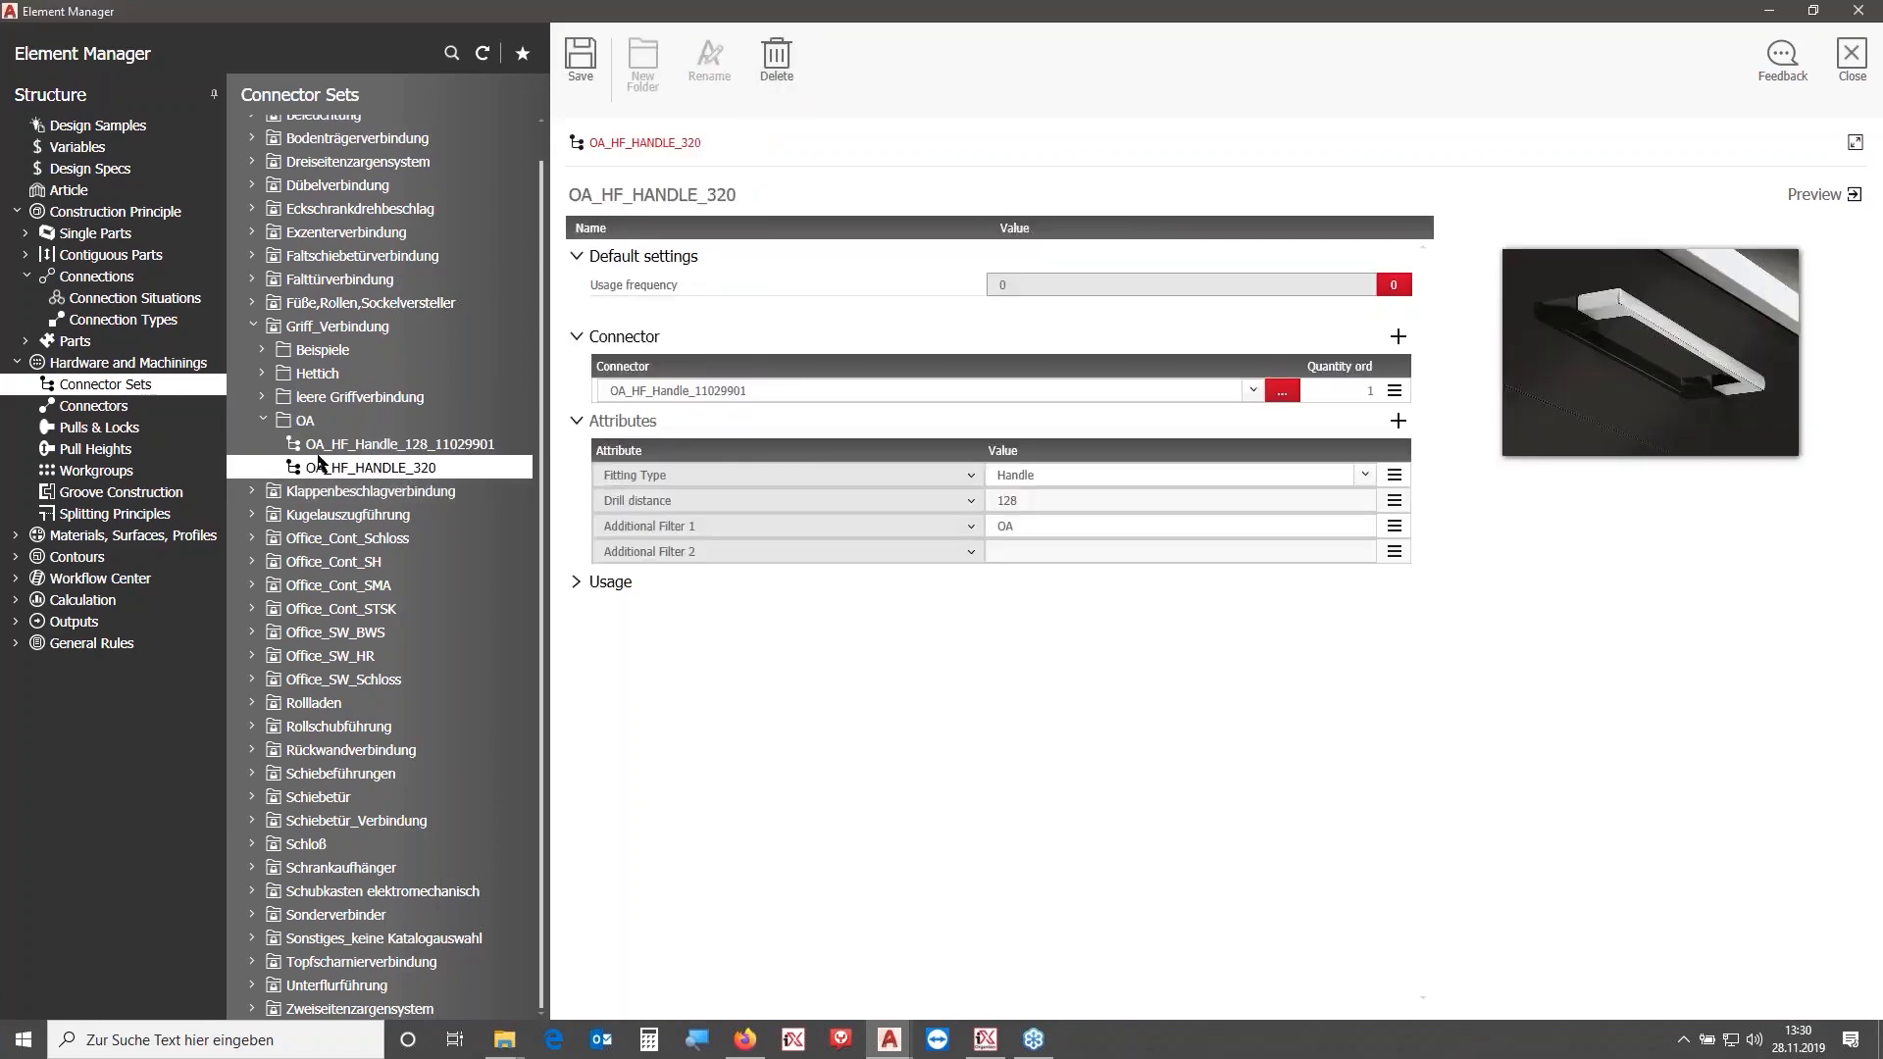
pyautogui.click(790, 390)
pyautogui.hotkey('ctrl', 'v')
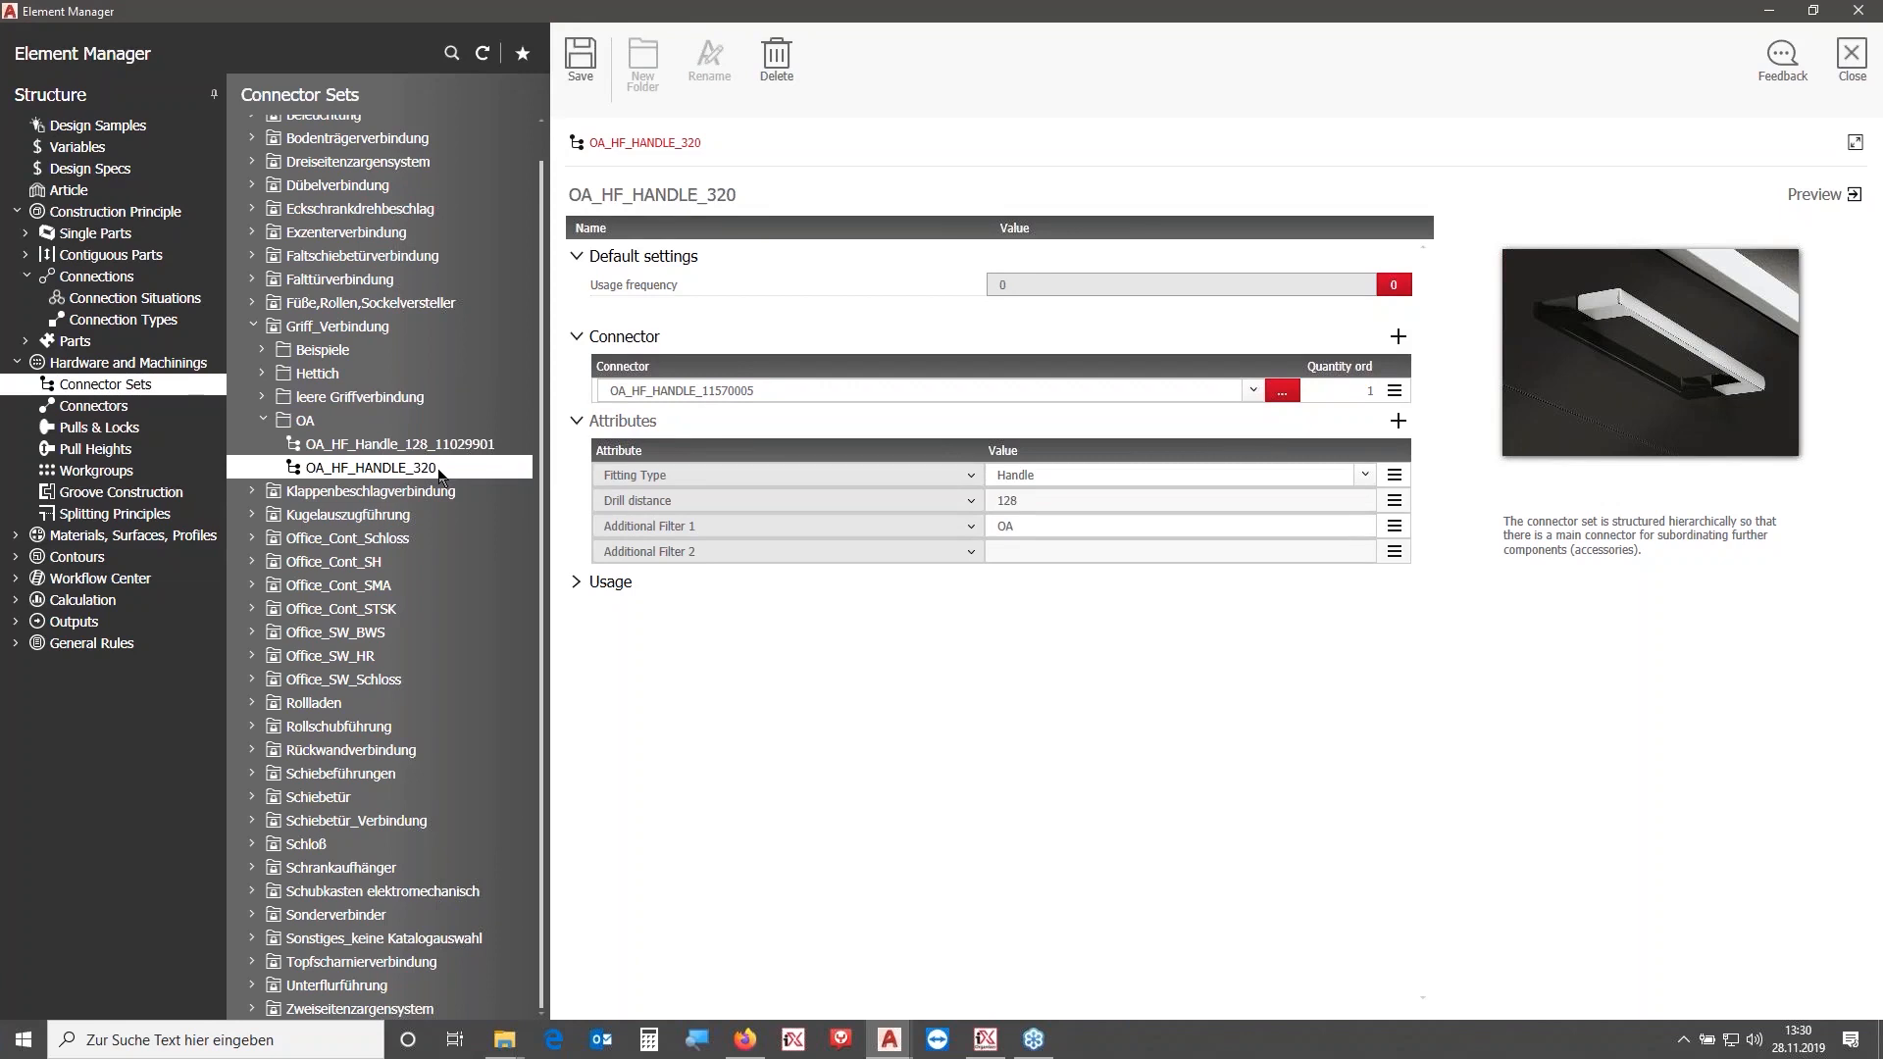
pyautogui.doubleClick(1043, 498)
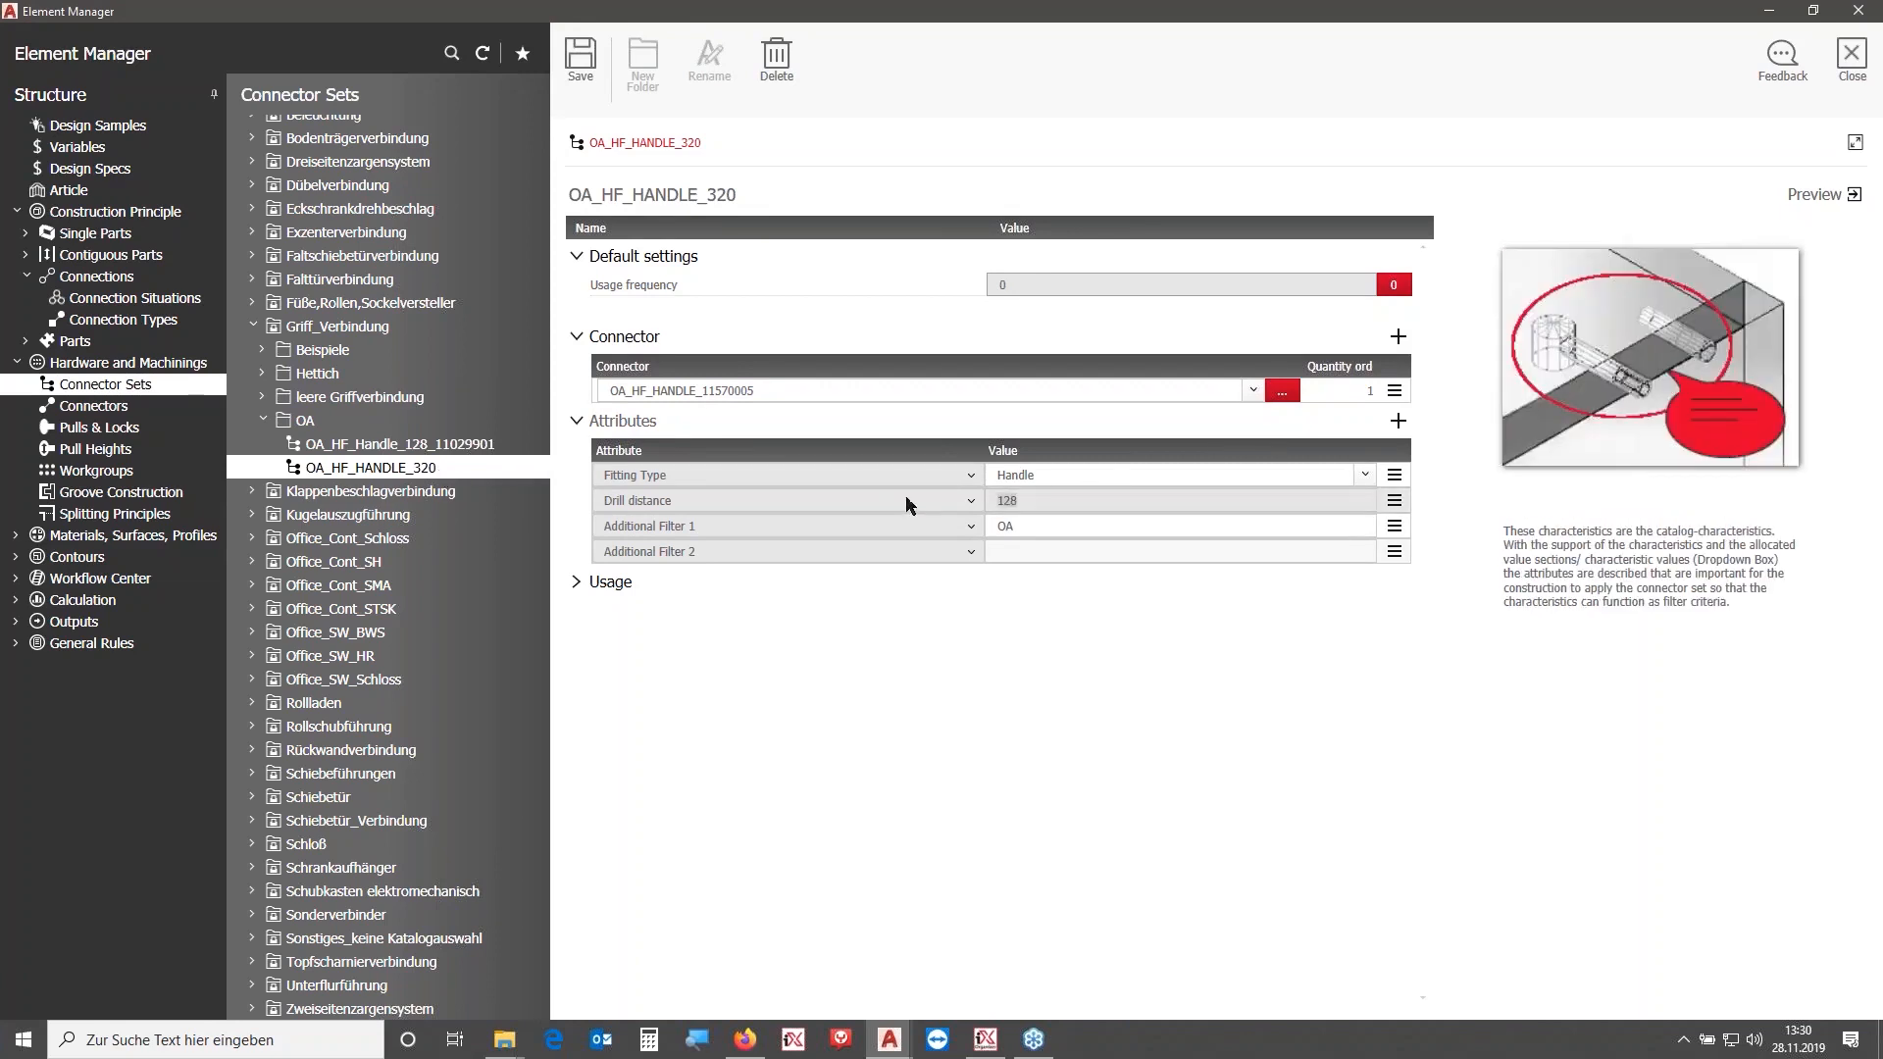
pyautogui.write('320')
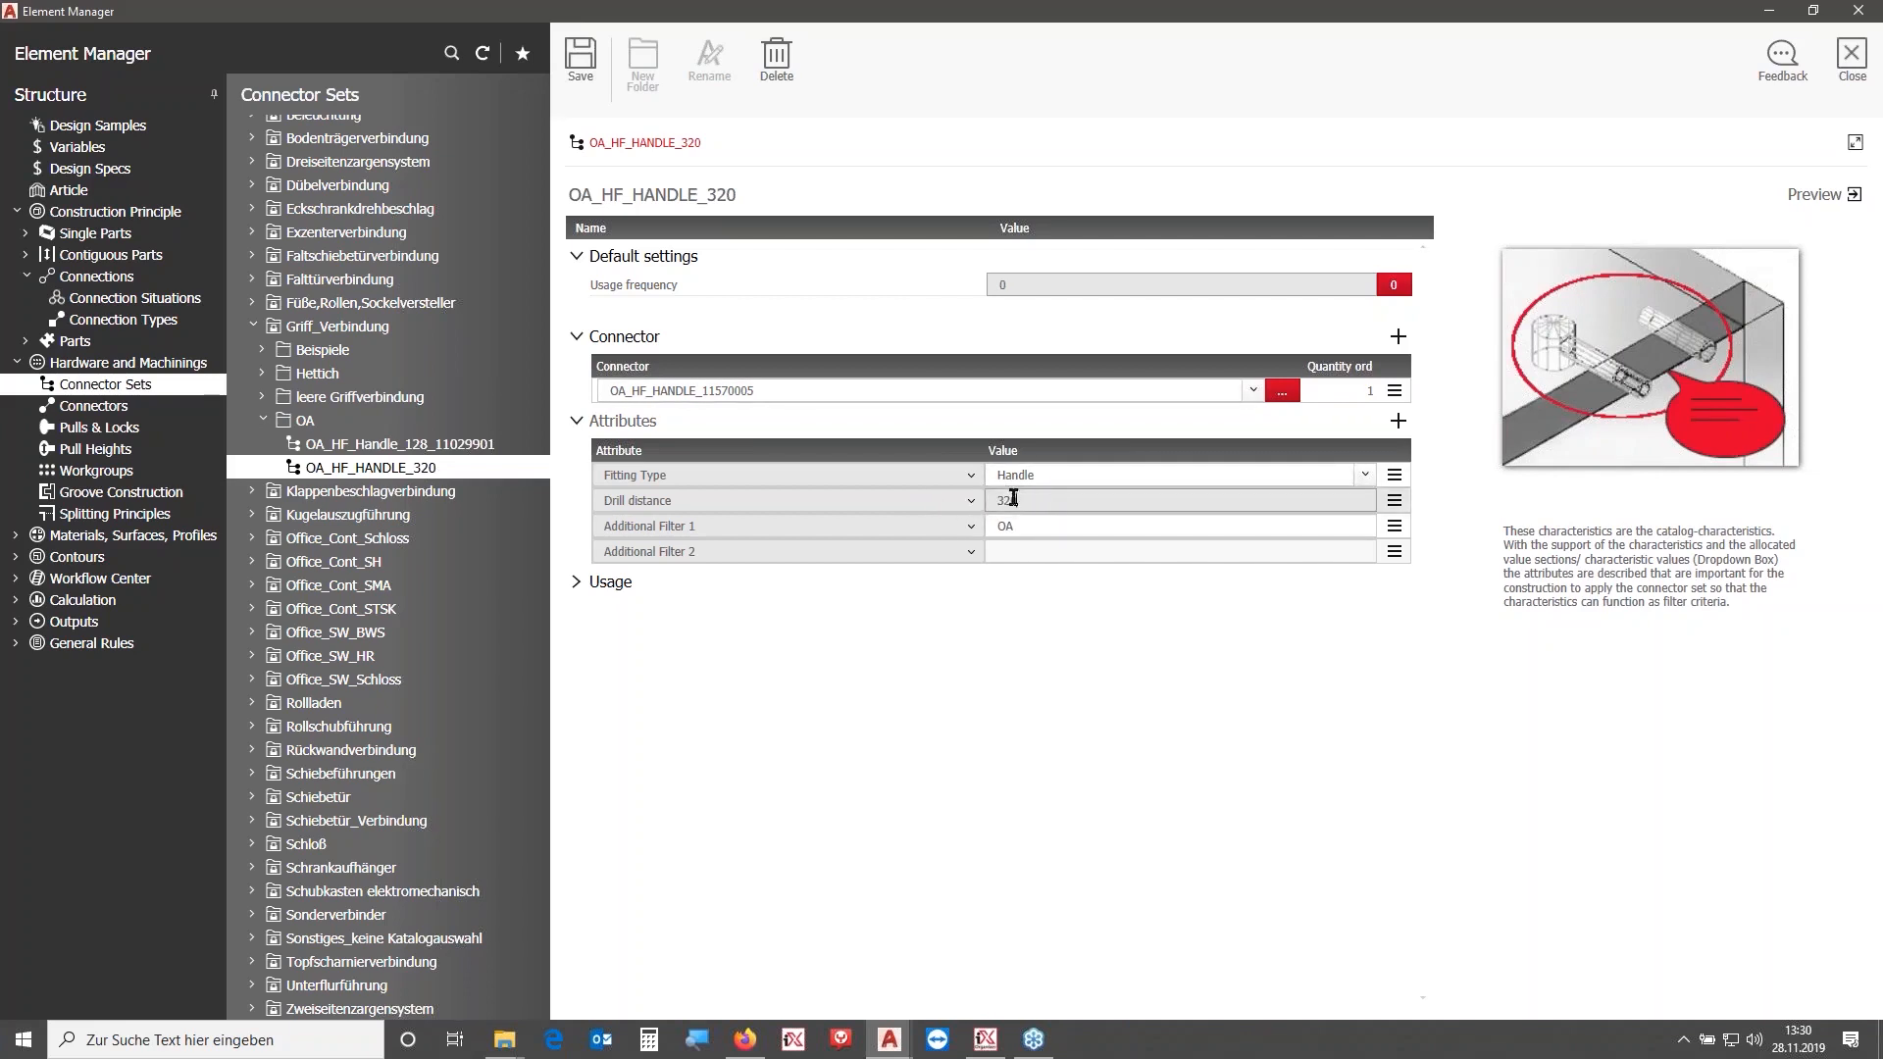
pyautogui.click(584, 63)
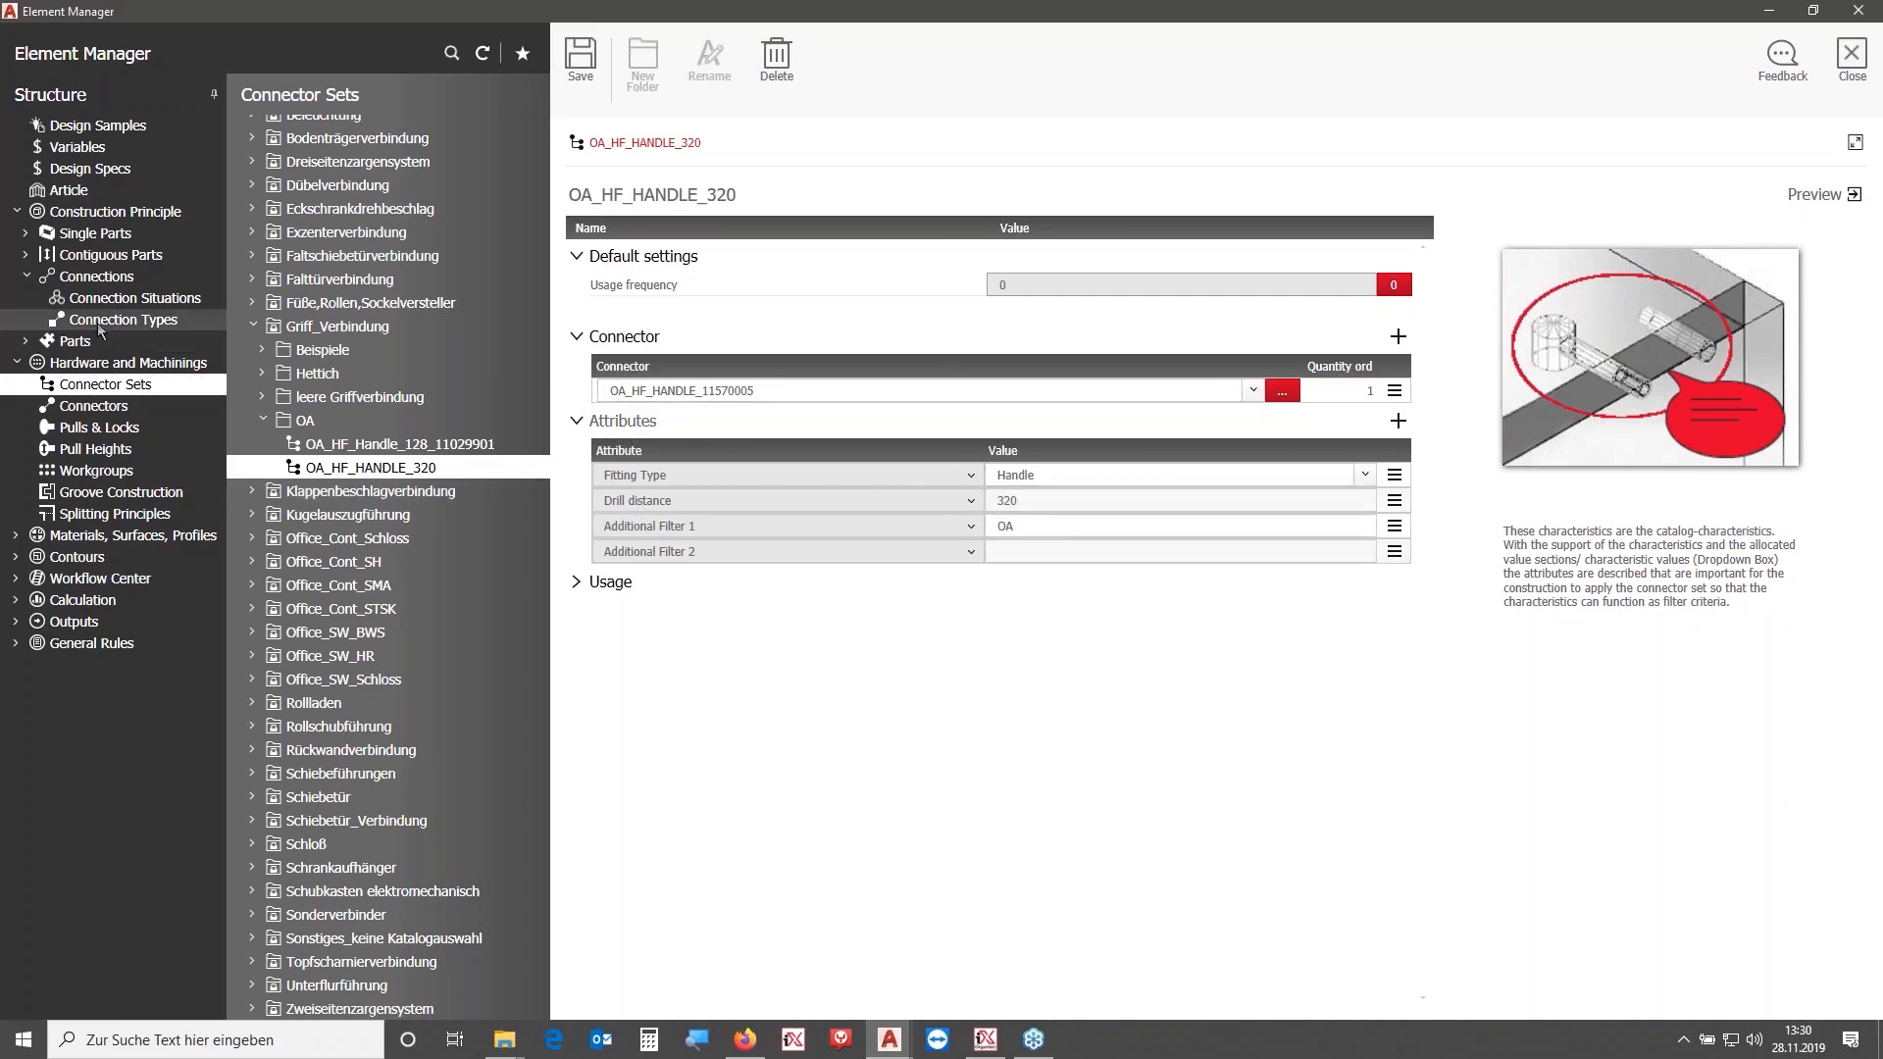
# - Inspect the drill distance attribute of the OA_Handle connection situation
pyautogui.click(123, 301)
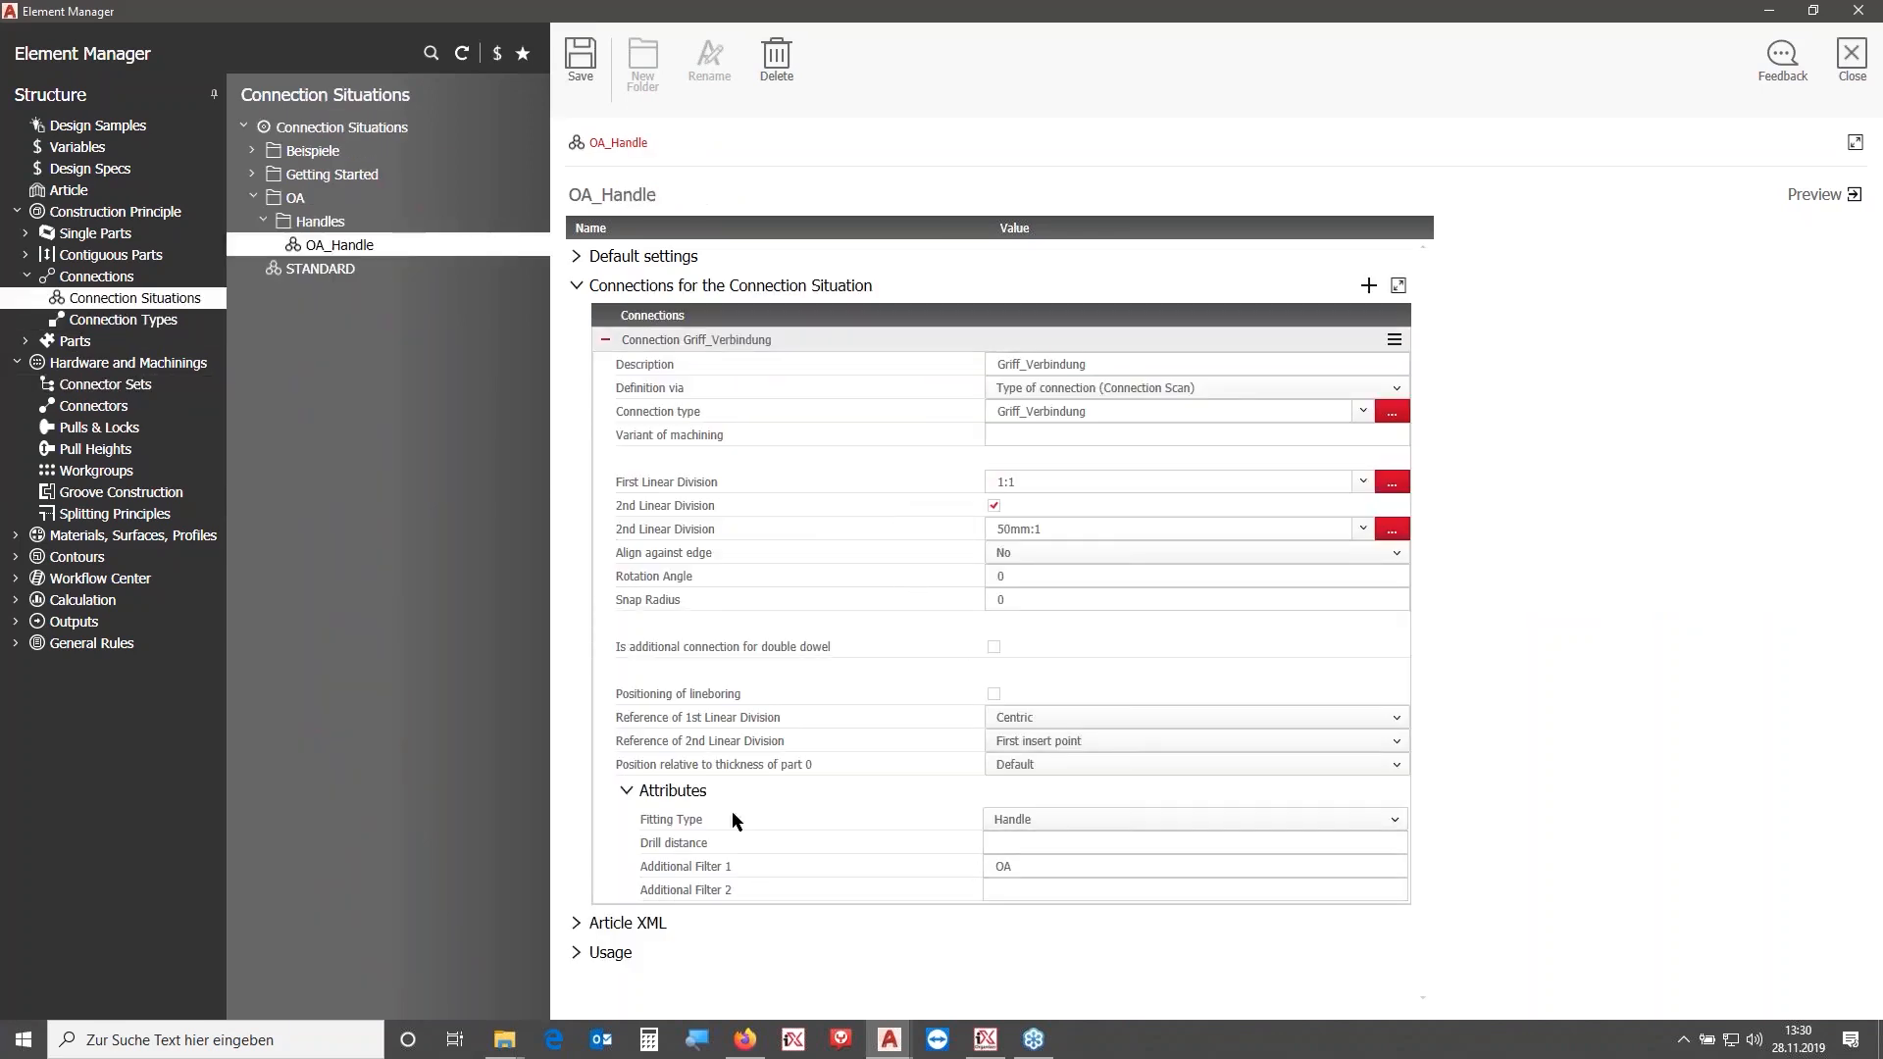
pyautogui.click(1000, 842)
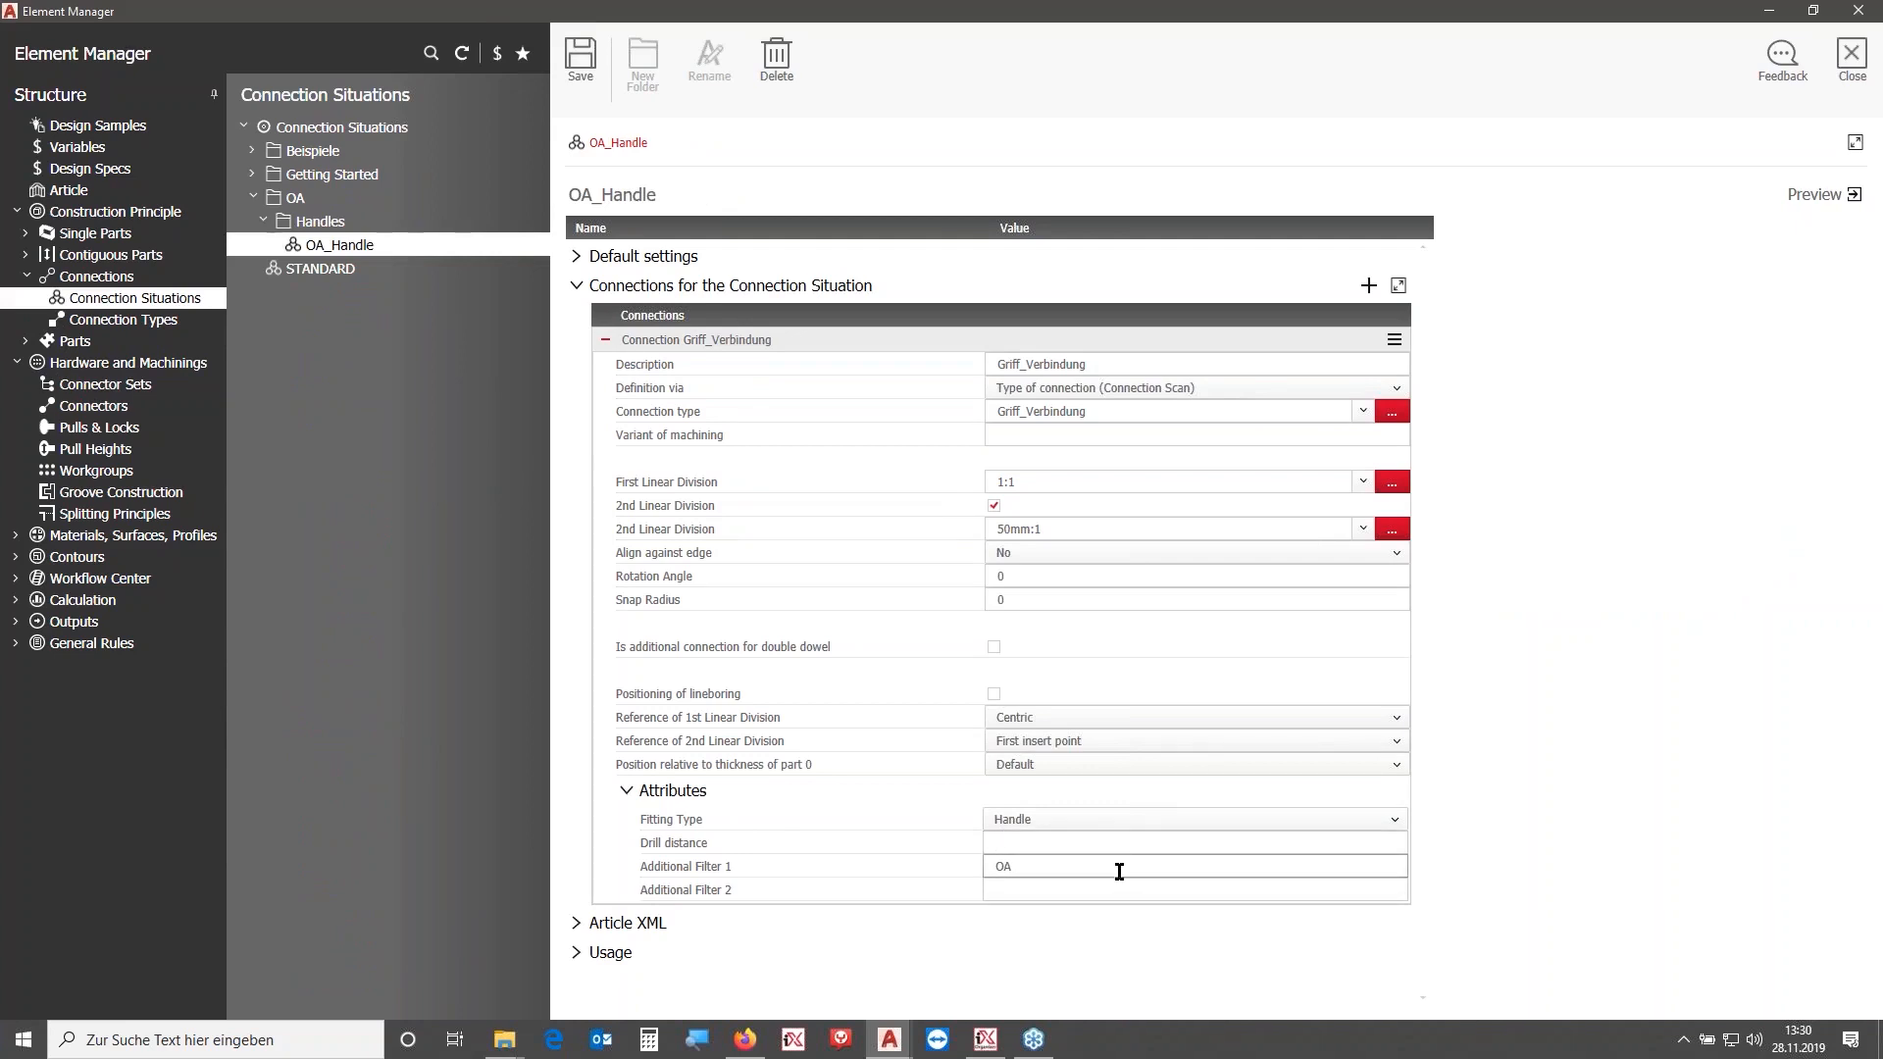
pyautogui.click(1117, 841)
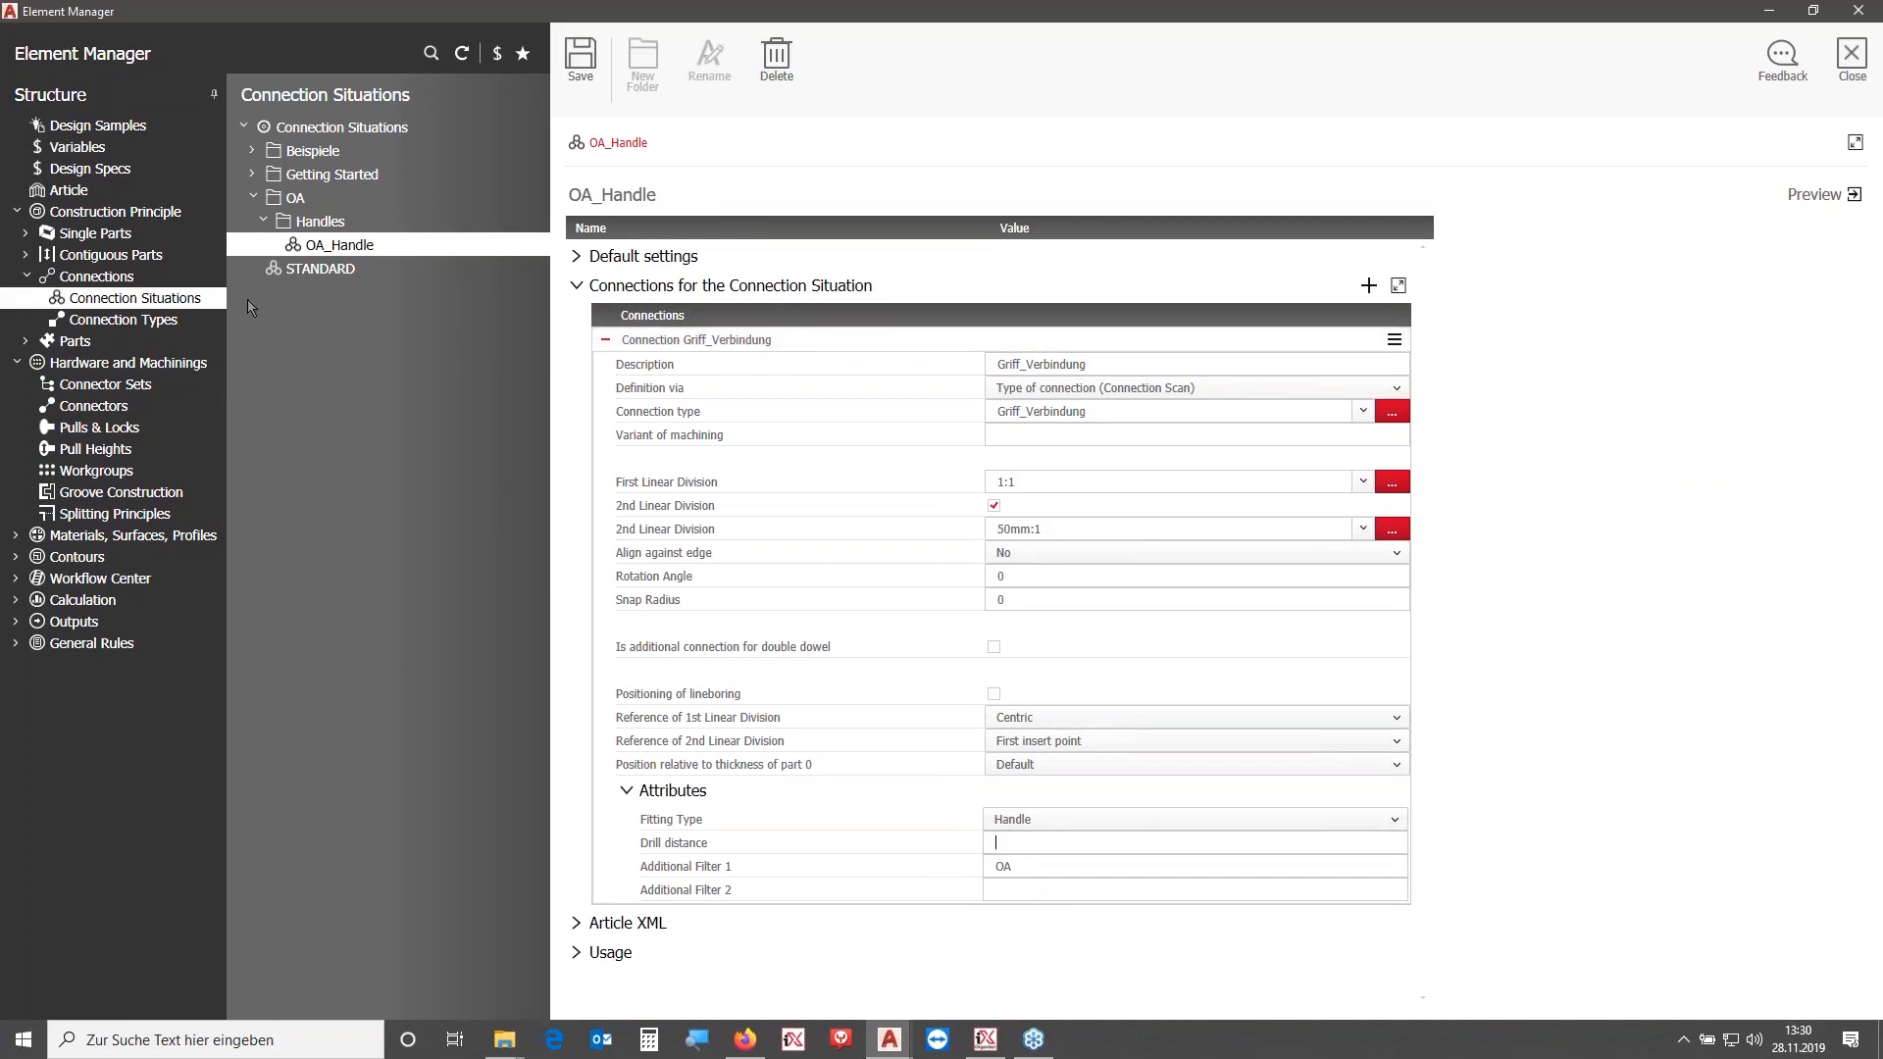
# - Give the Griff_Verbindung connection type's drill distance characteristic sort priority 10 and ascending sort order
pyautogui.click(142, 327)
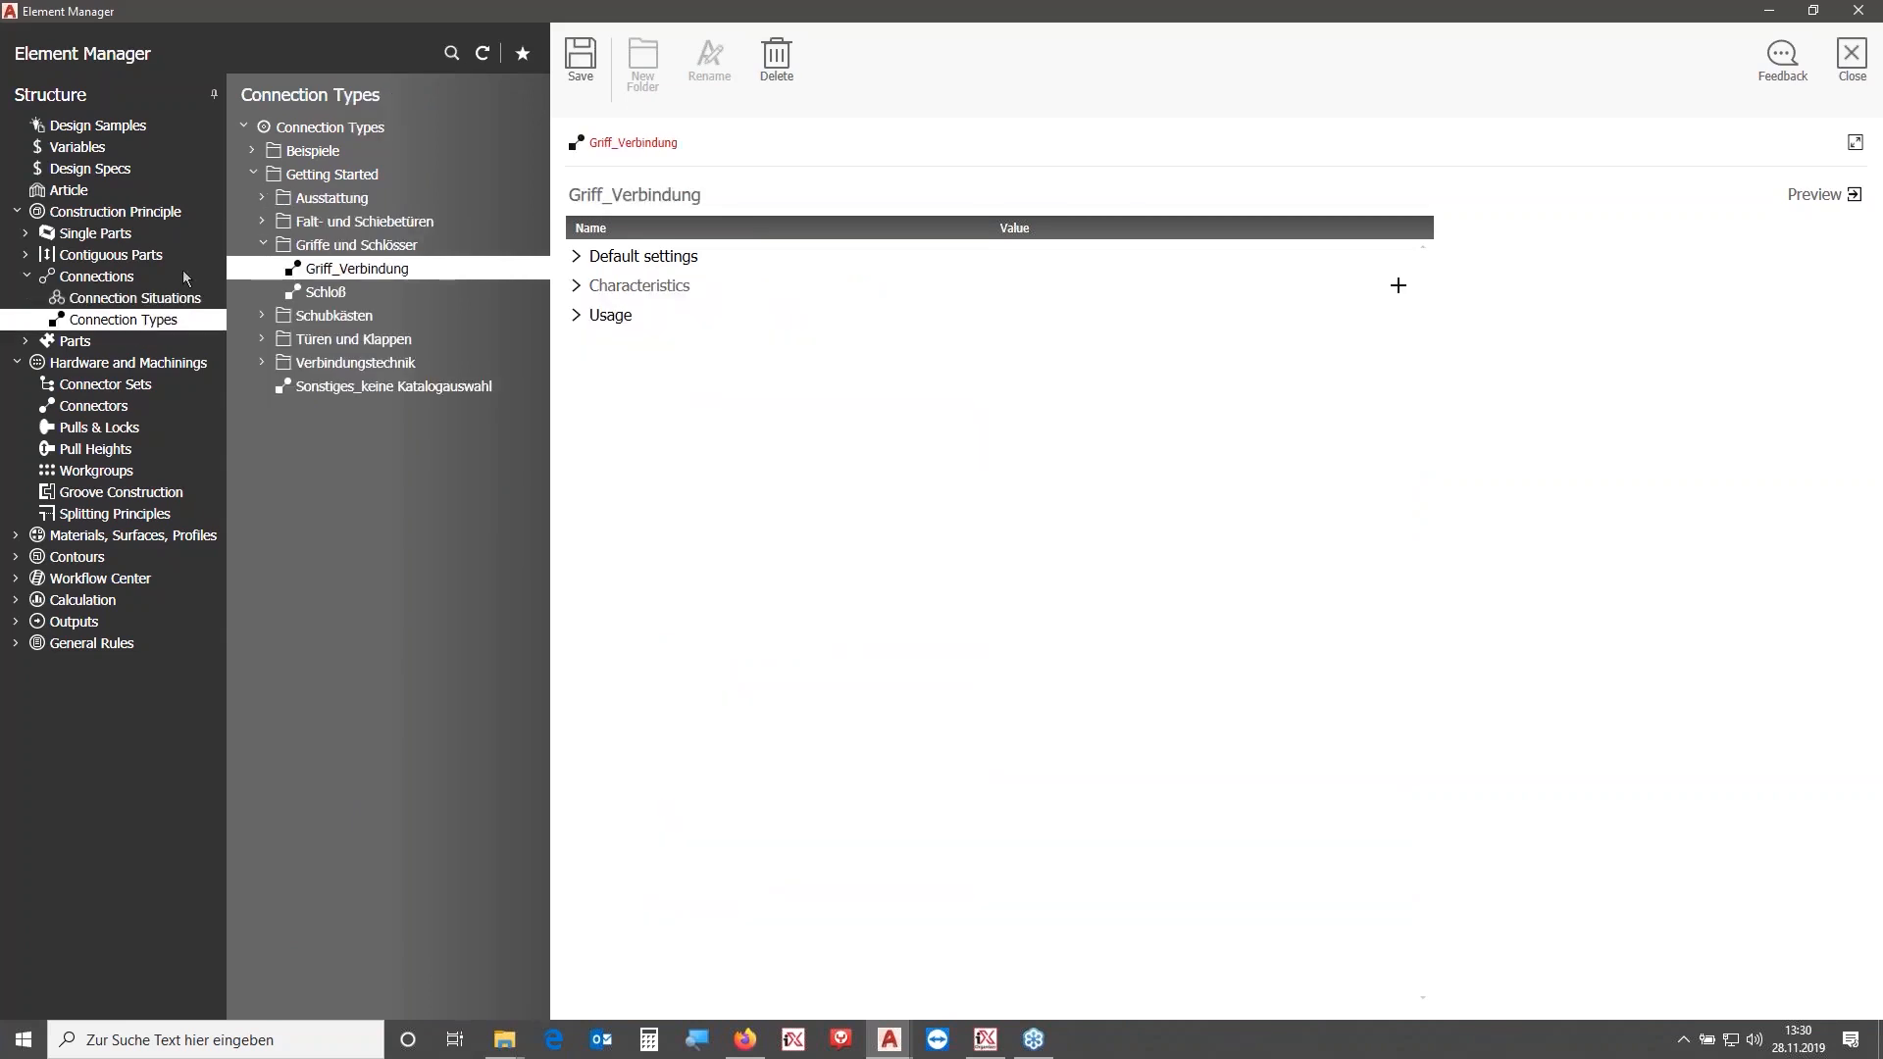
pyautogui.click(581, 285)
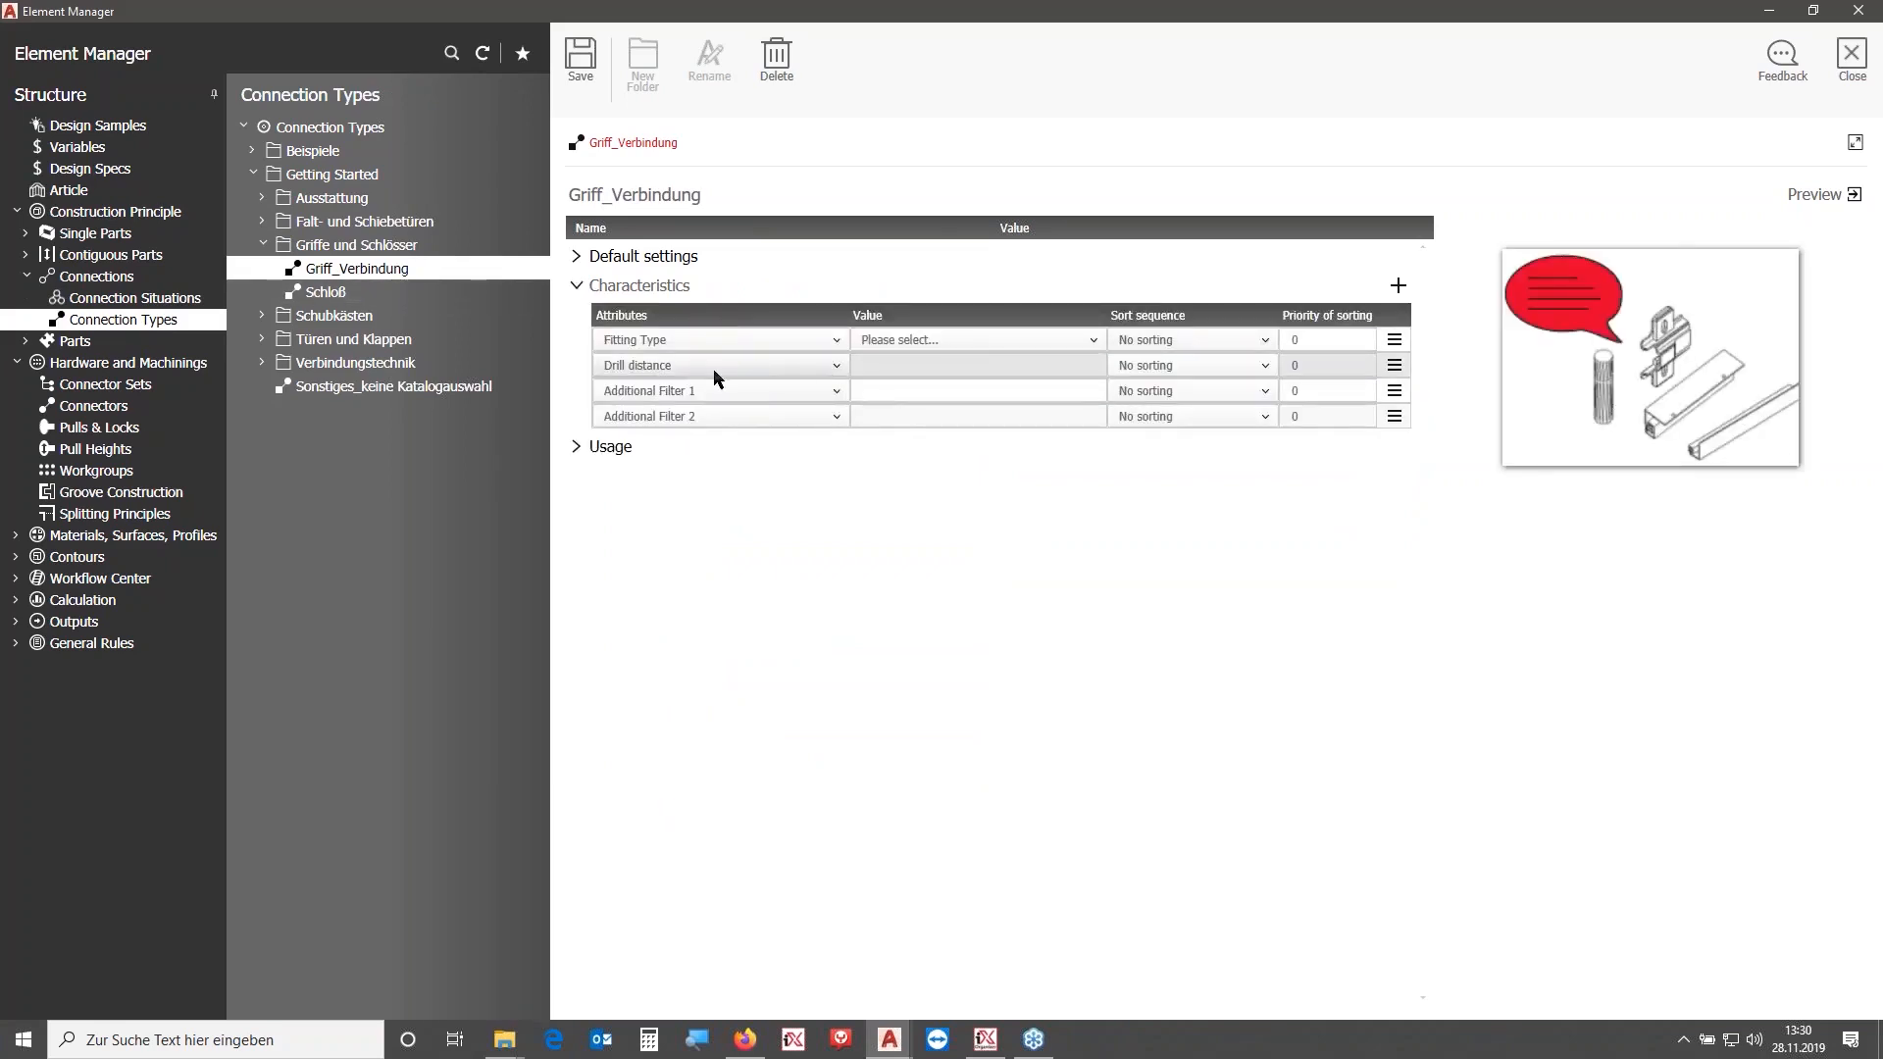
pyautogui.click(1315, 369)
pyautogui.write('10')
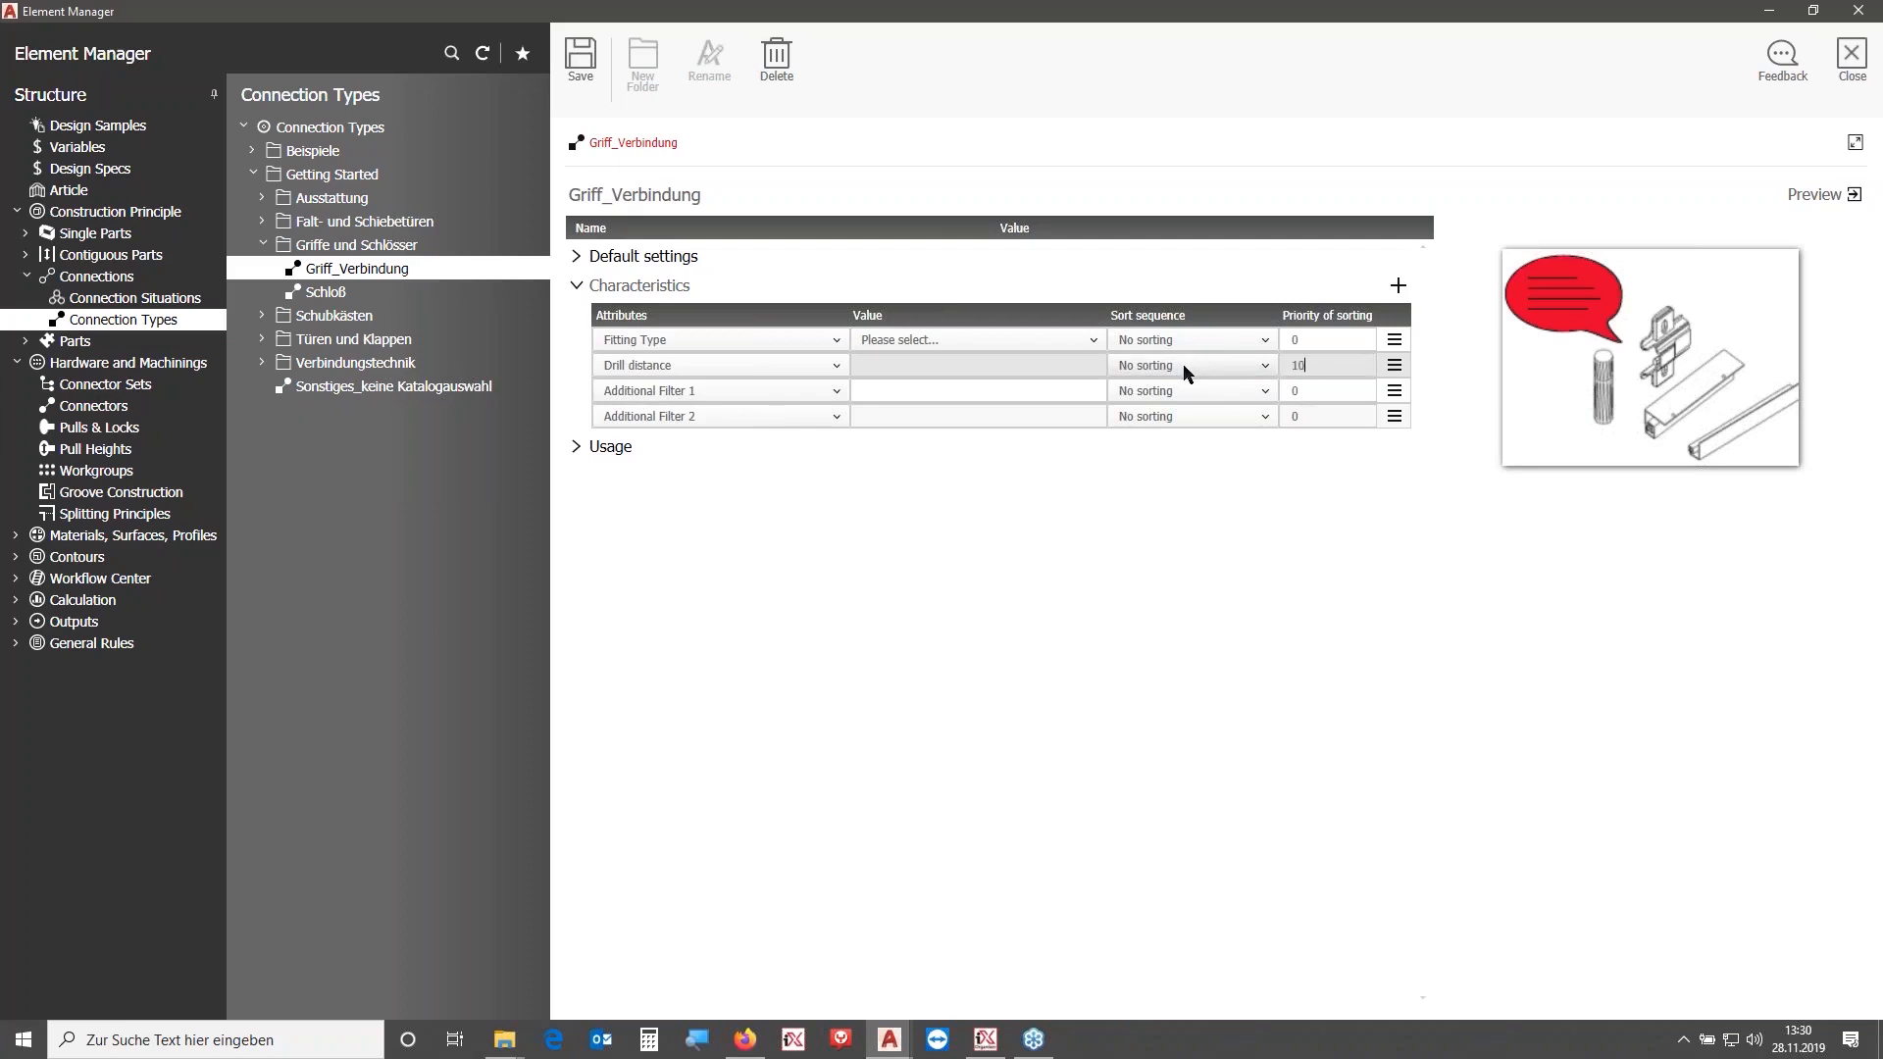
pyautogui.click(1182, 366)
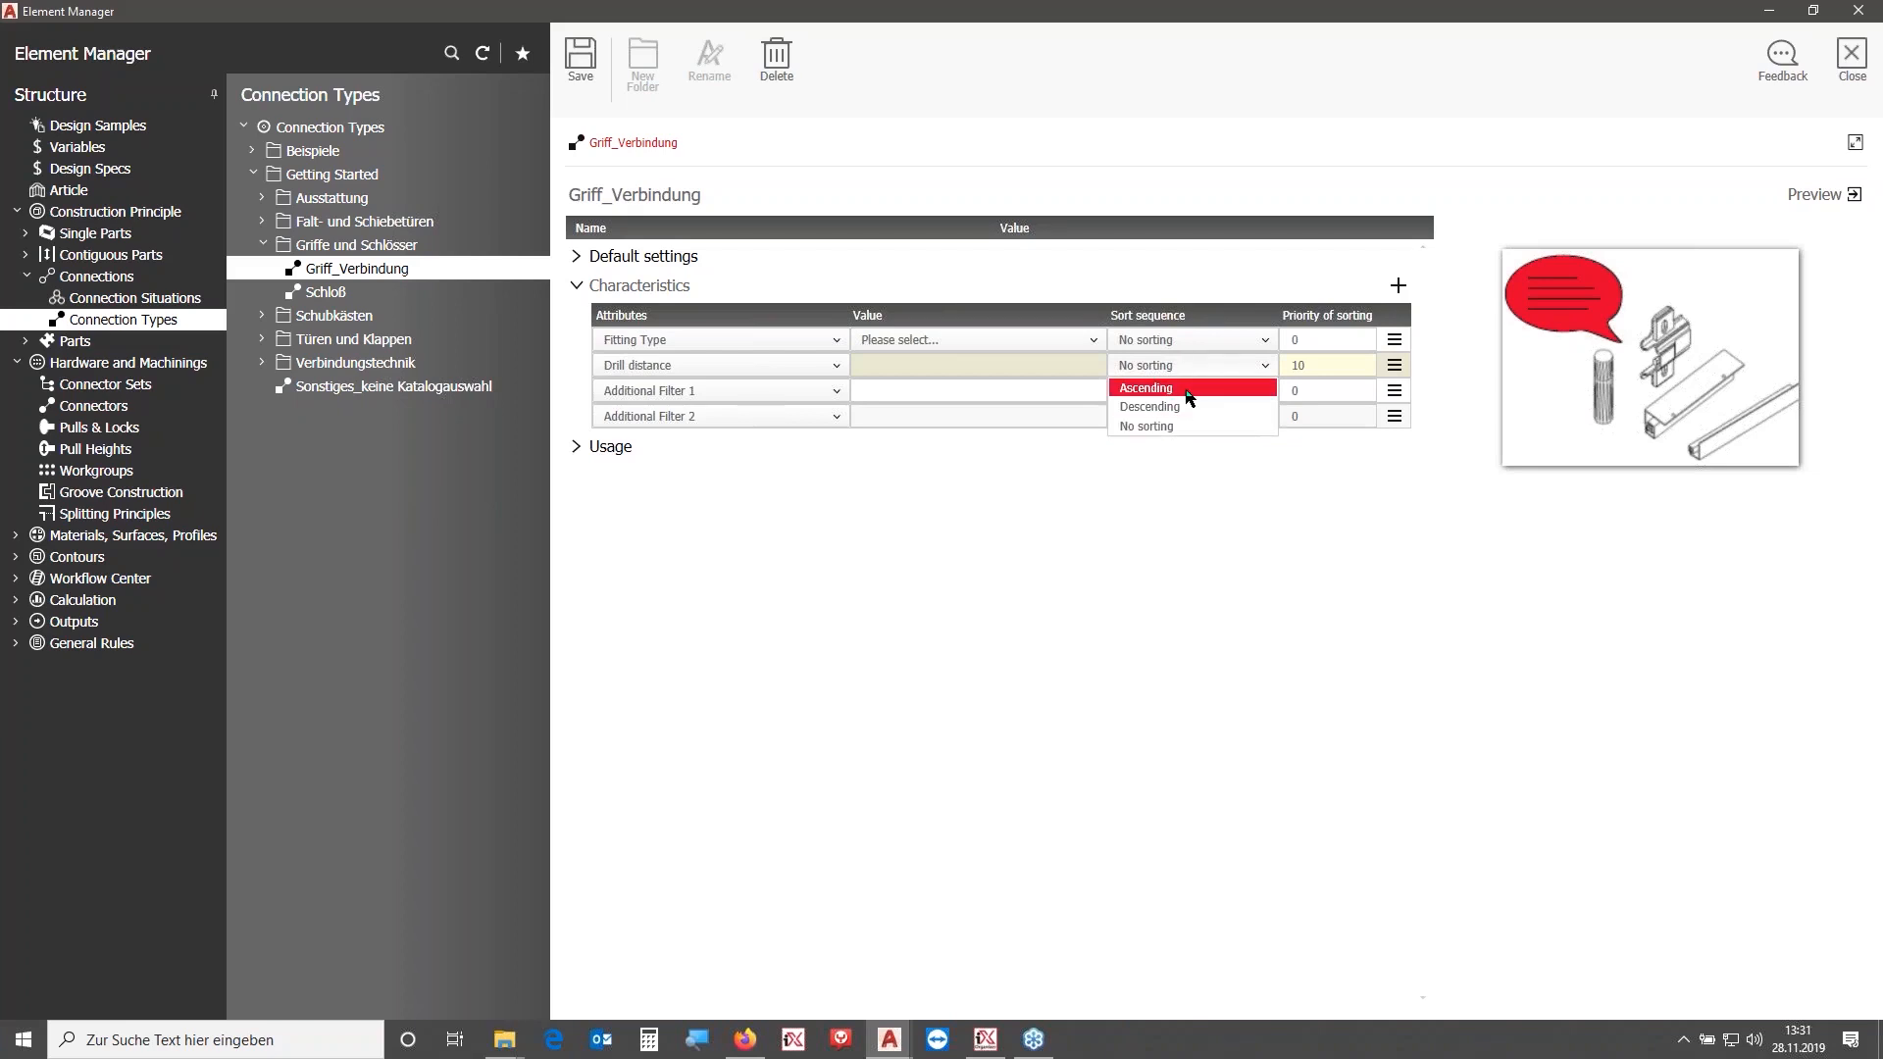
pyautogui.click(1187, 391)
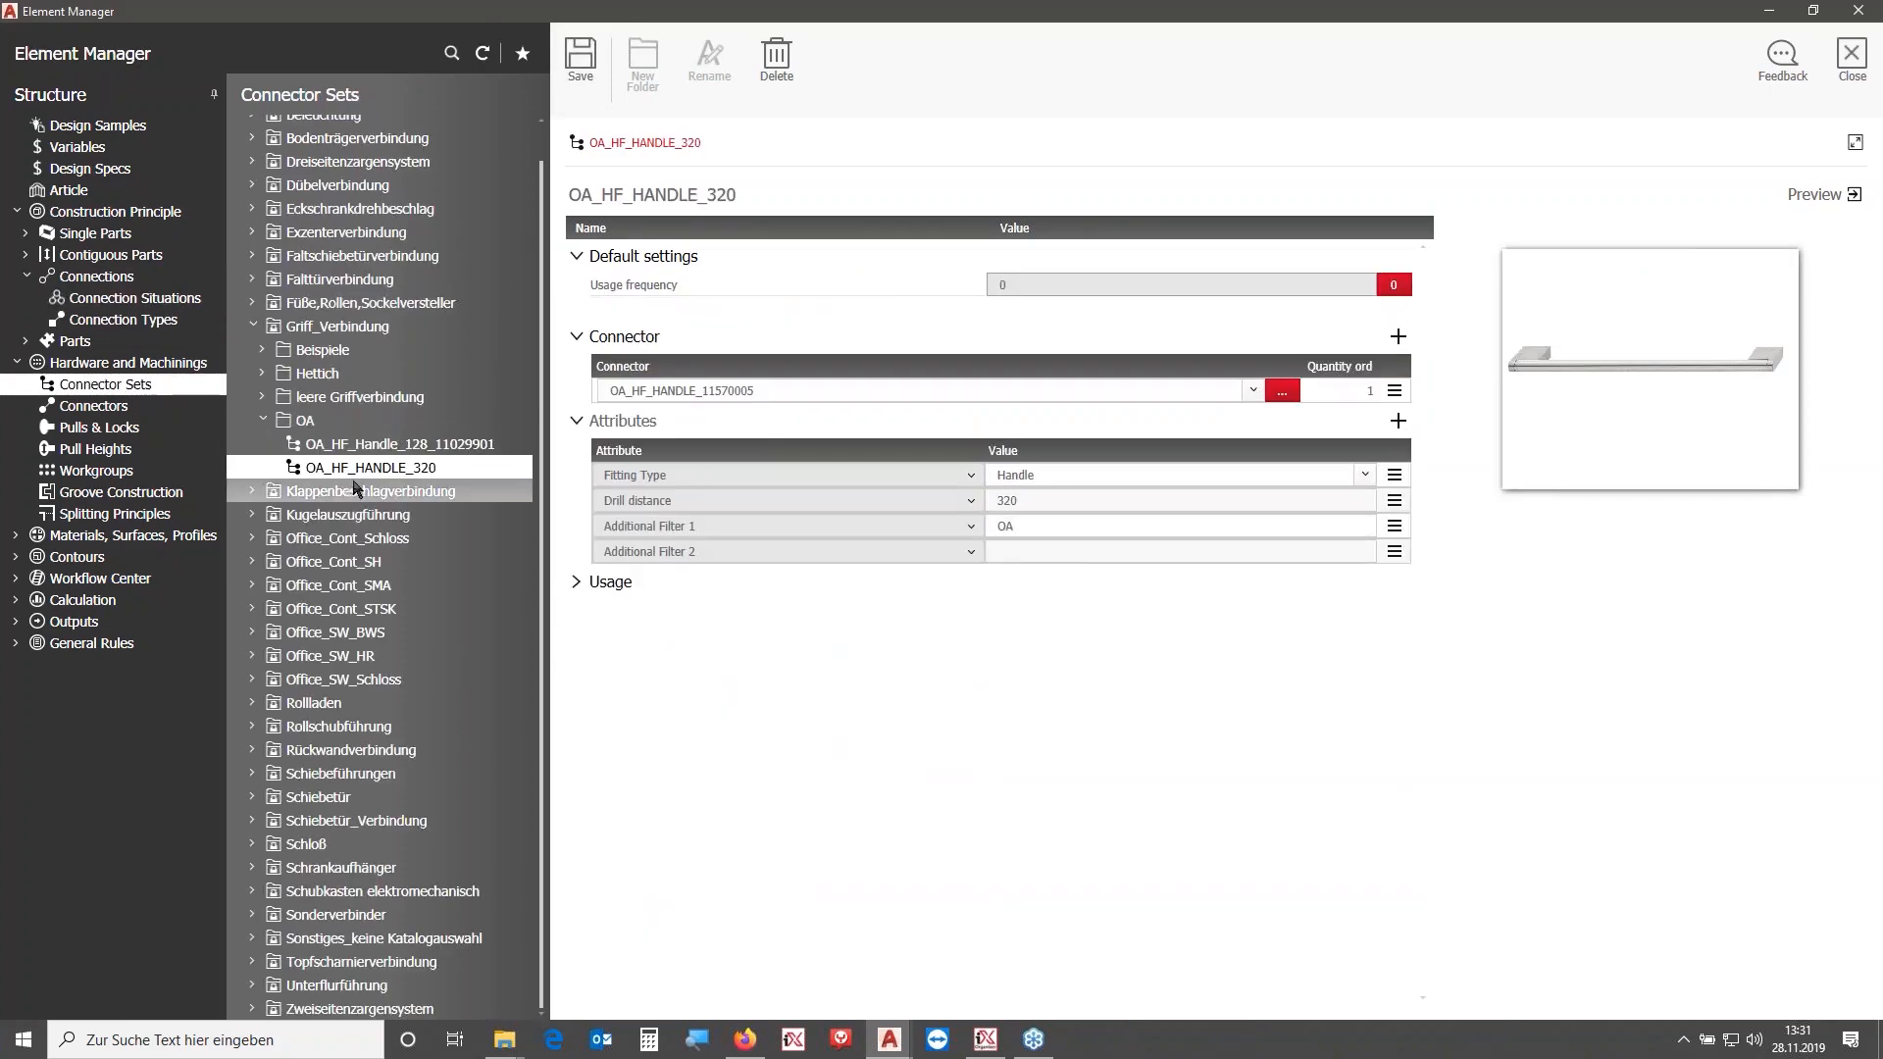
# - Close the Element Manager and switch to the Drawing2 drawing
pyautogui.click(1848, 57)
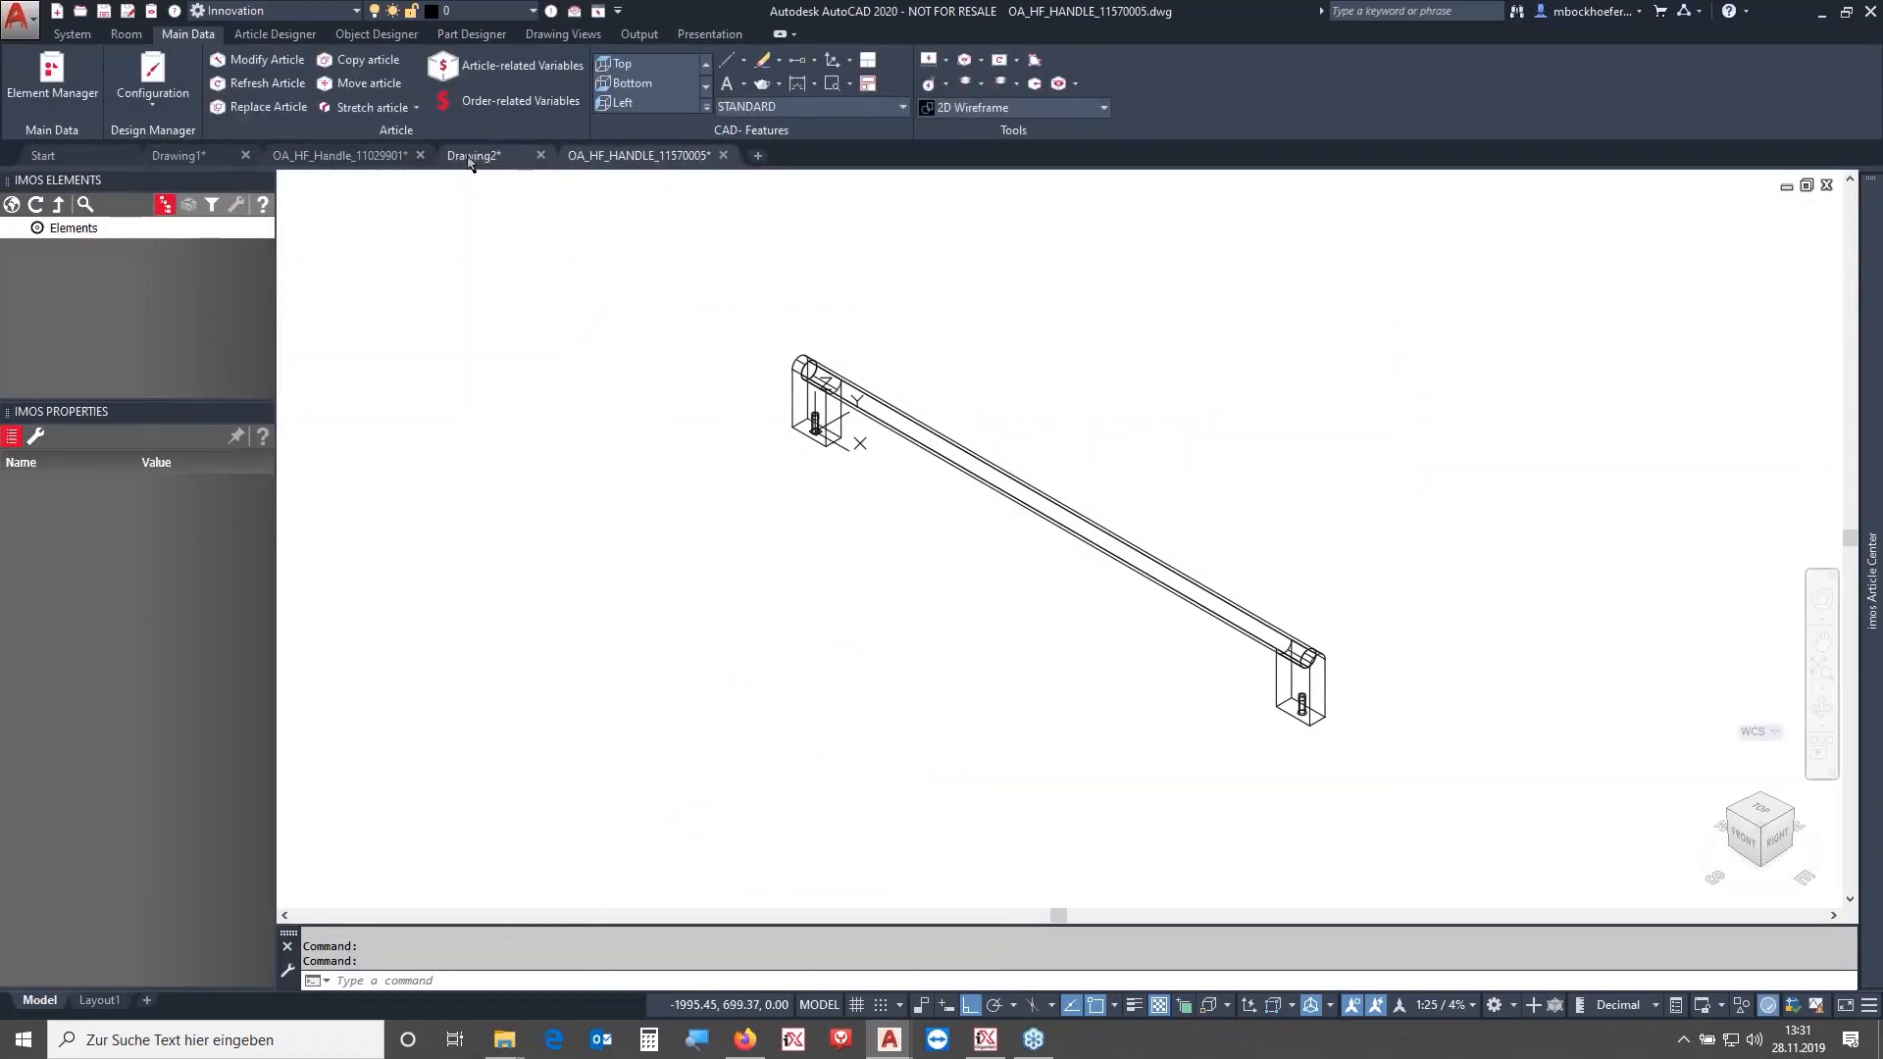
pyautogui.click(473, 157)
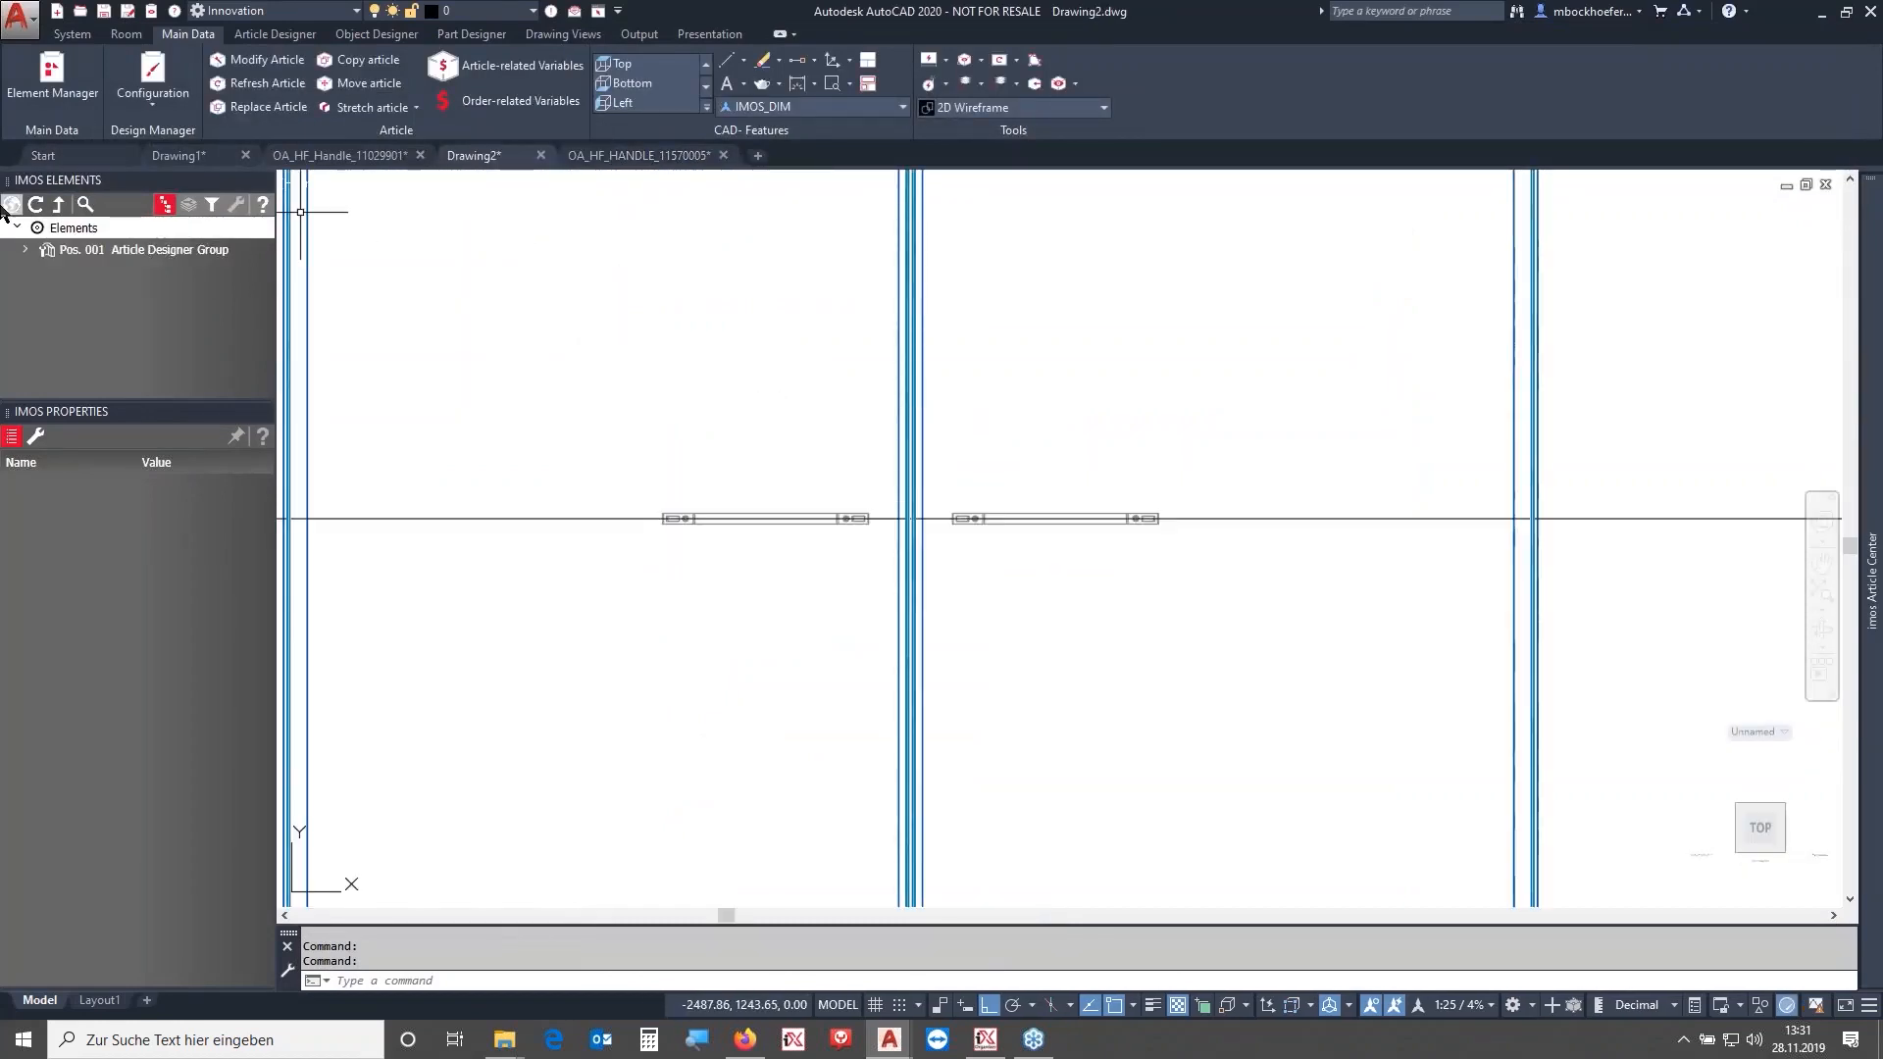
pyautogui.click(282, 85)
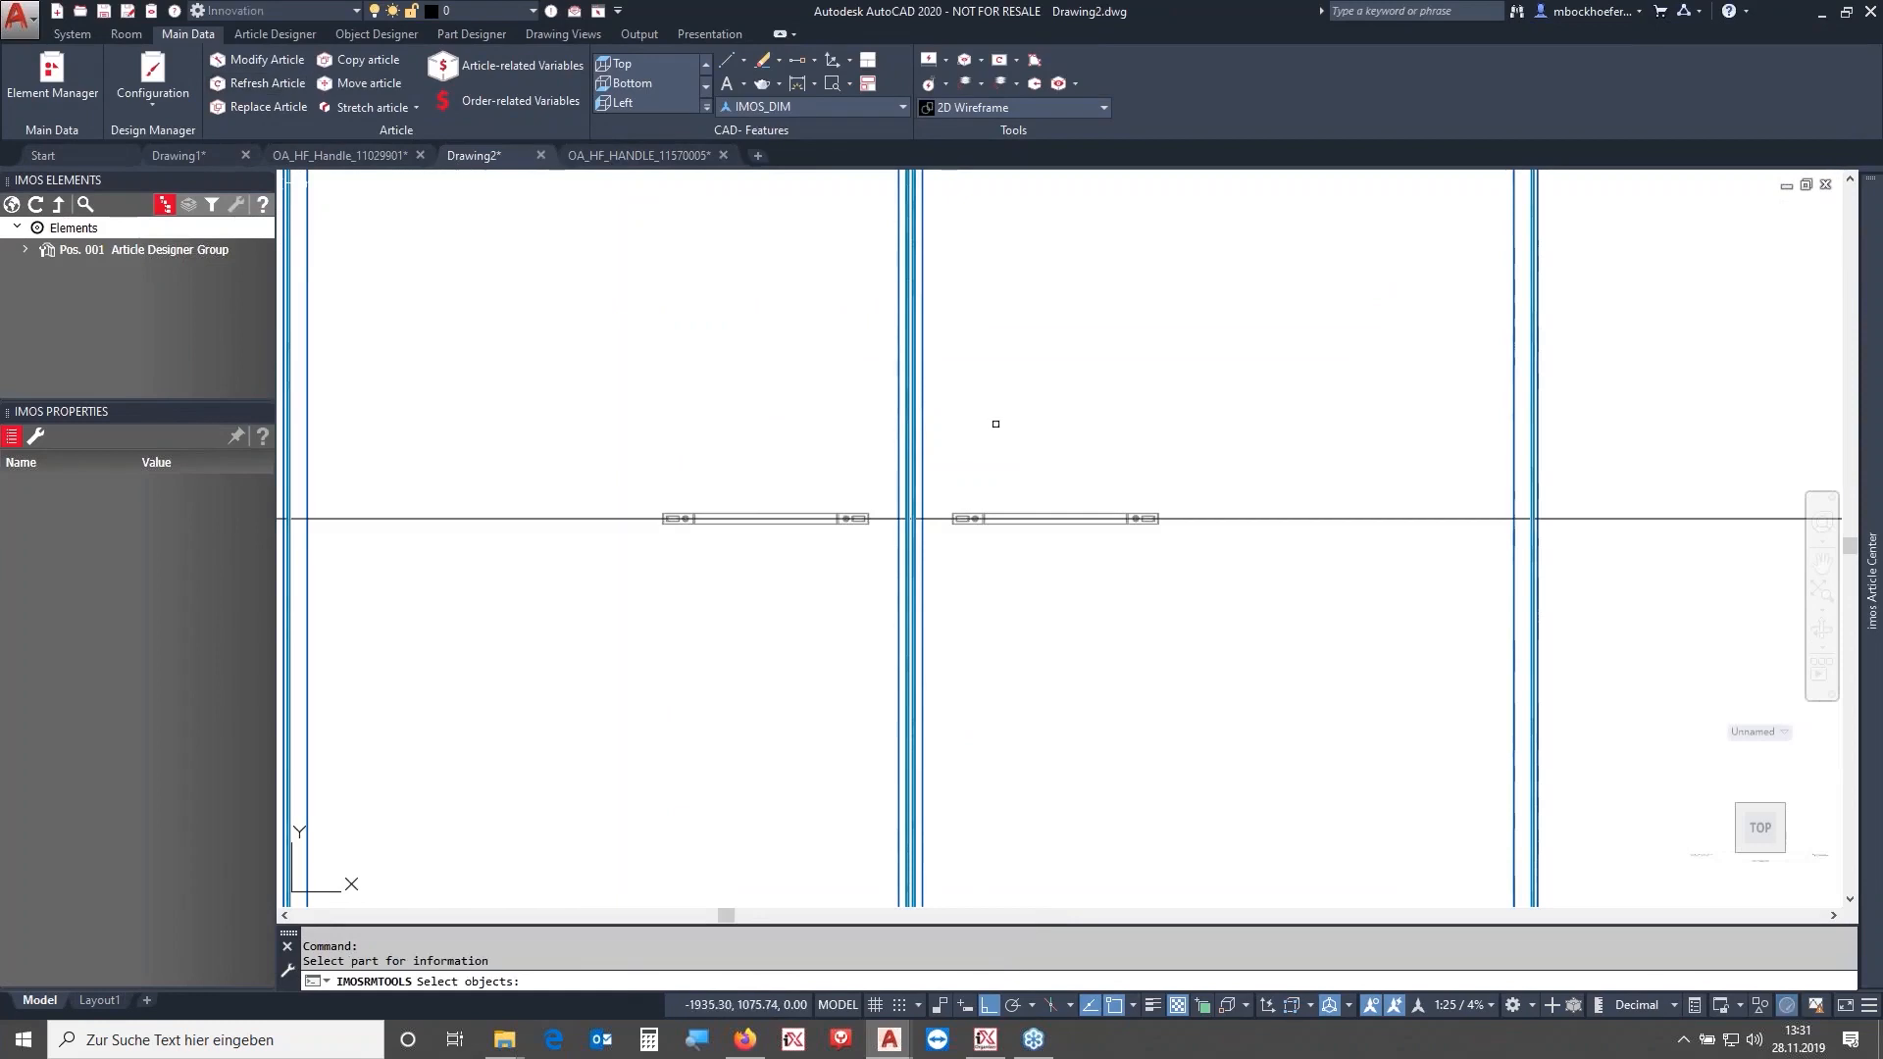
pyautogui.moveTo(996, 420); pyautogui.dragTo(747, 330)
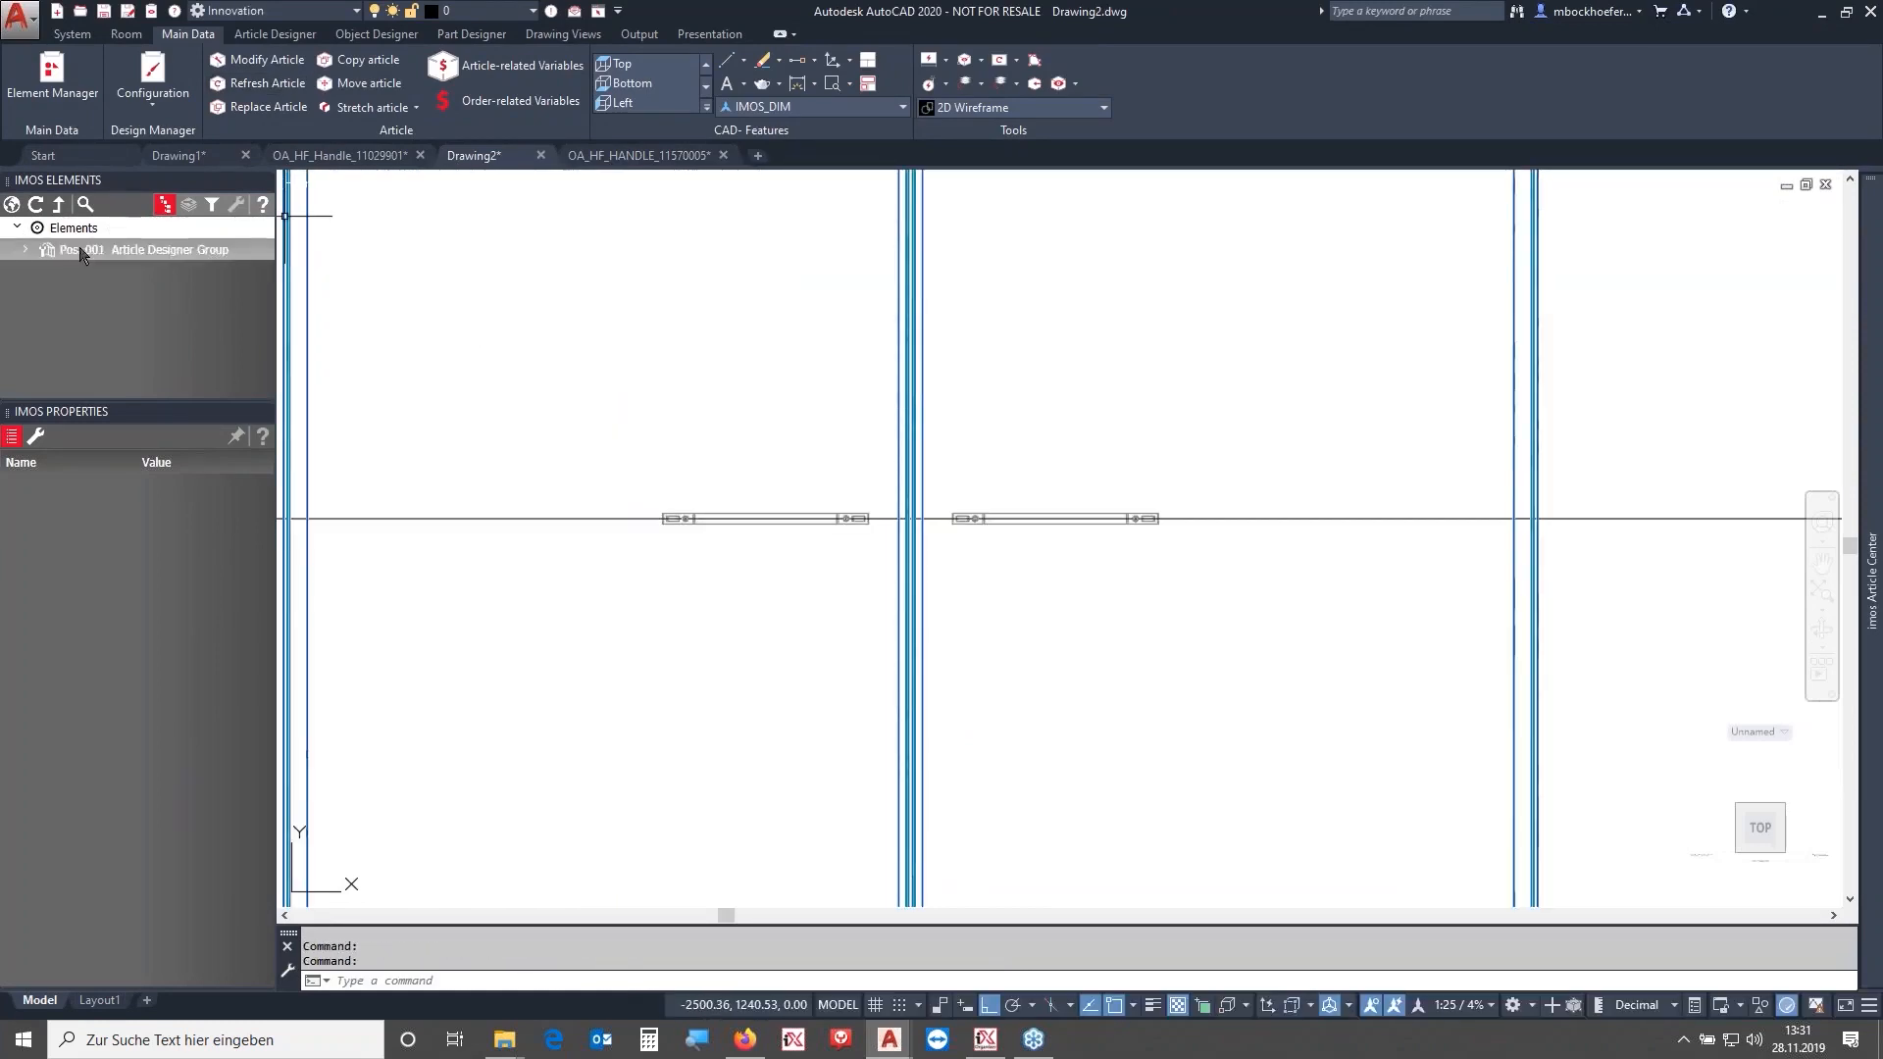
pyautogui.click(253, 57)
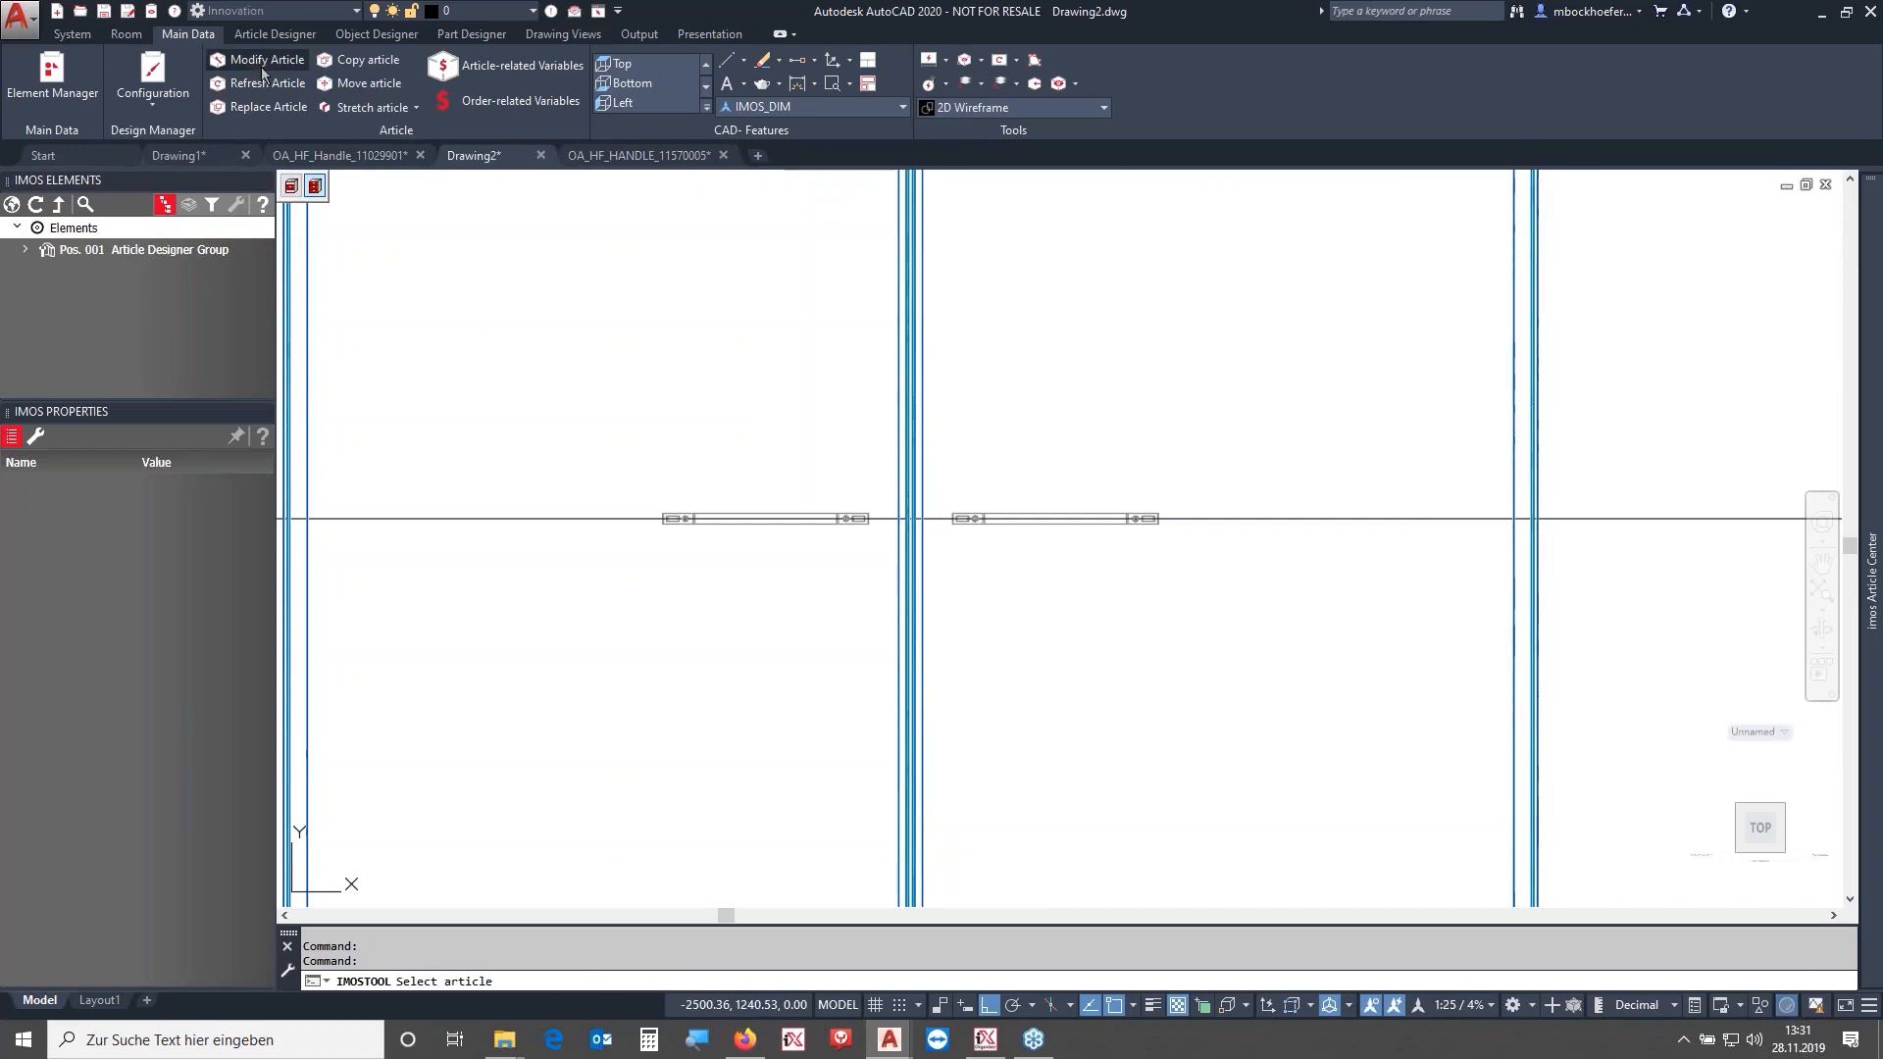
pyautogui.press('Escape')
pyautogui.press('Escape')
# - Delete all modifiers of the Pos. 001 Article Designer Group
pyautogui.click(68, 251)
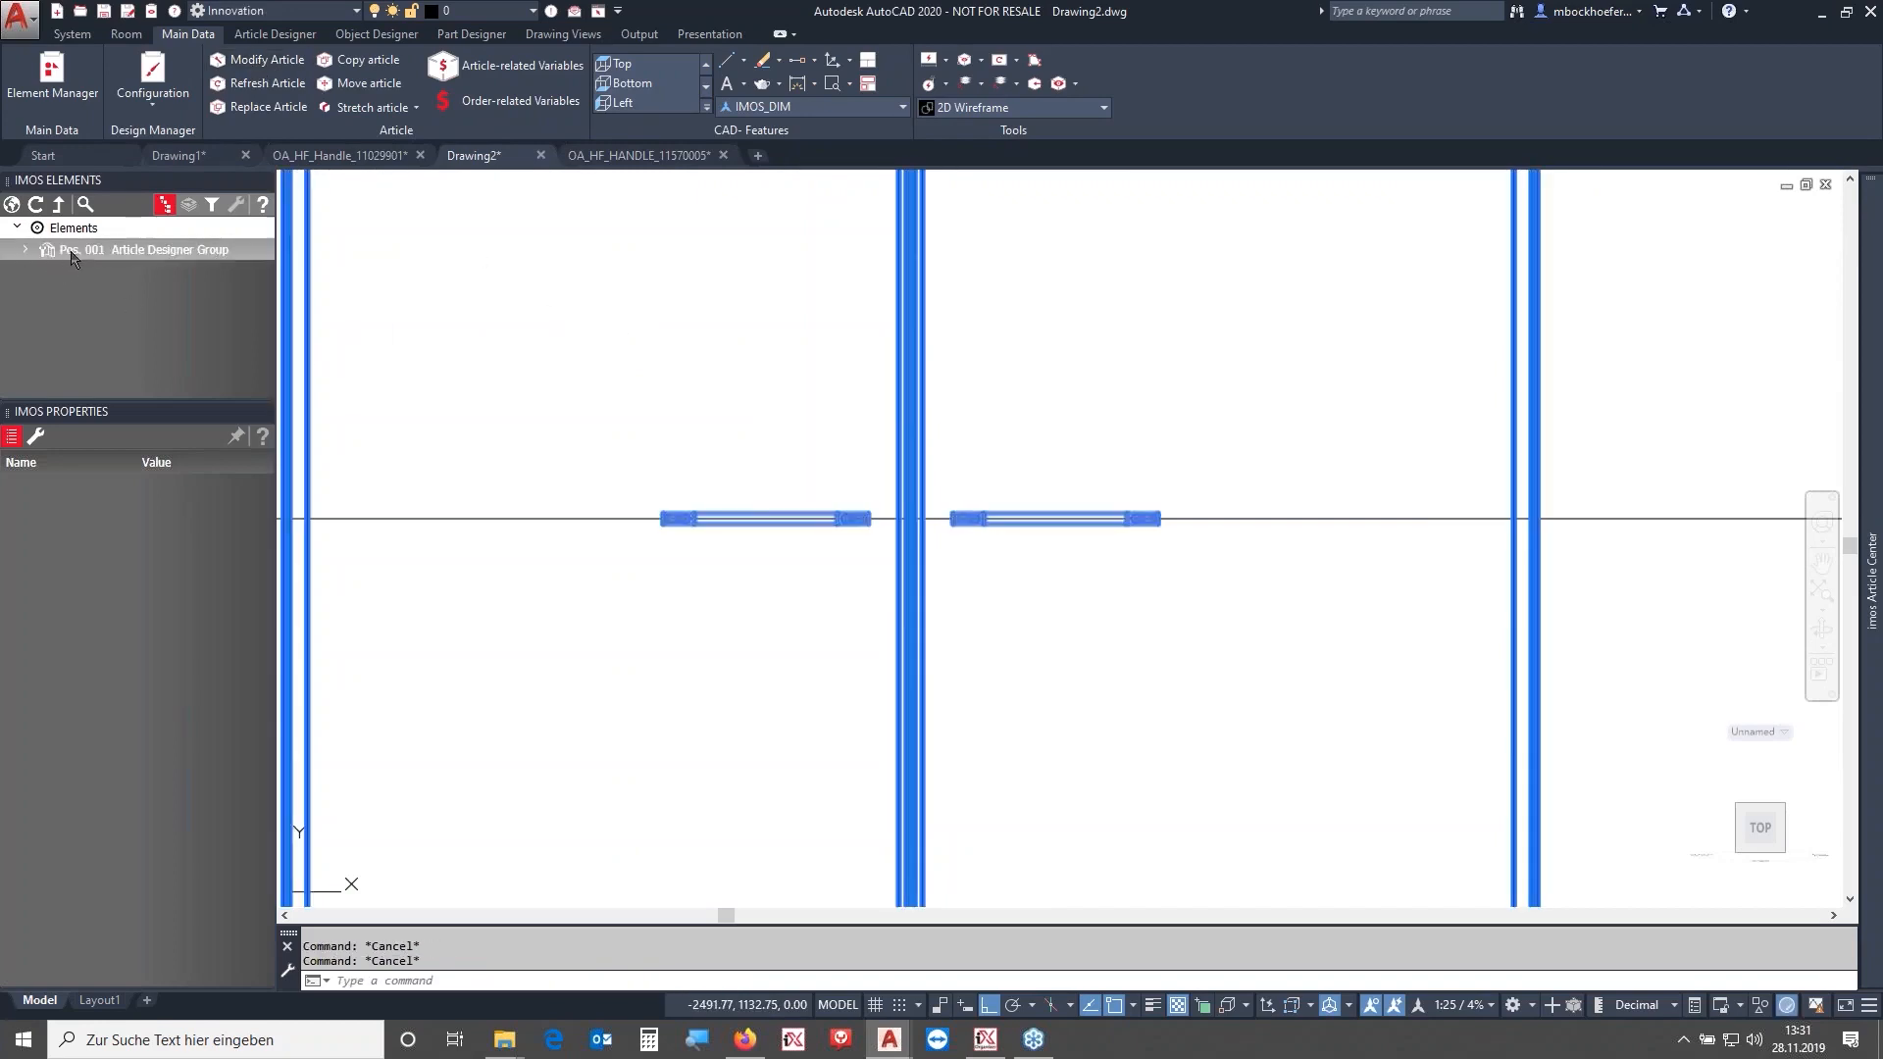
pyautogui.click(190, 206)
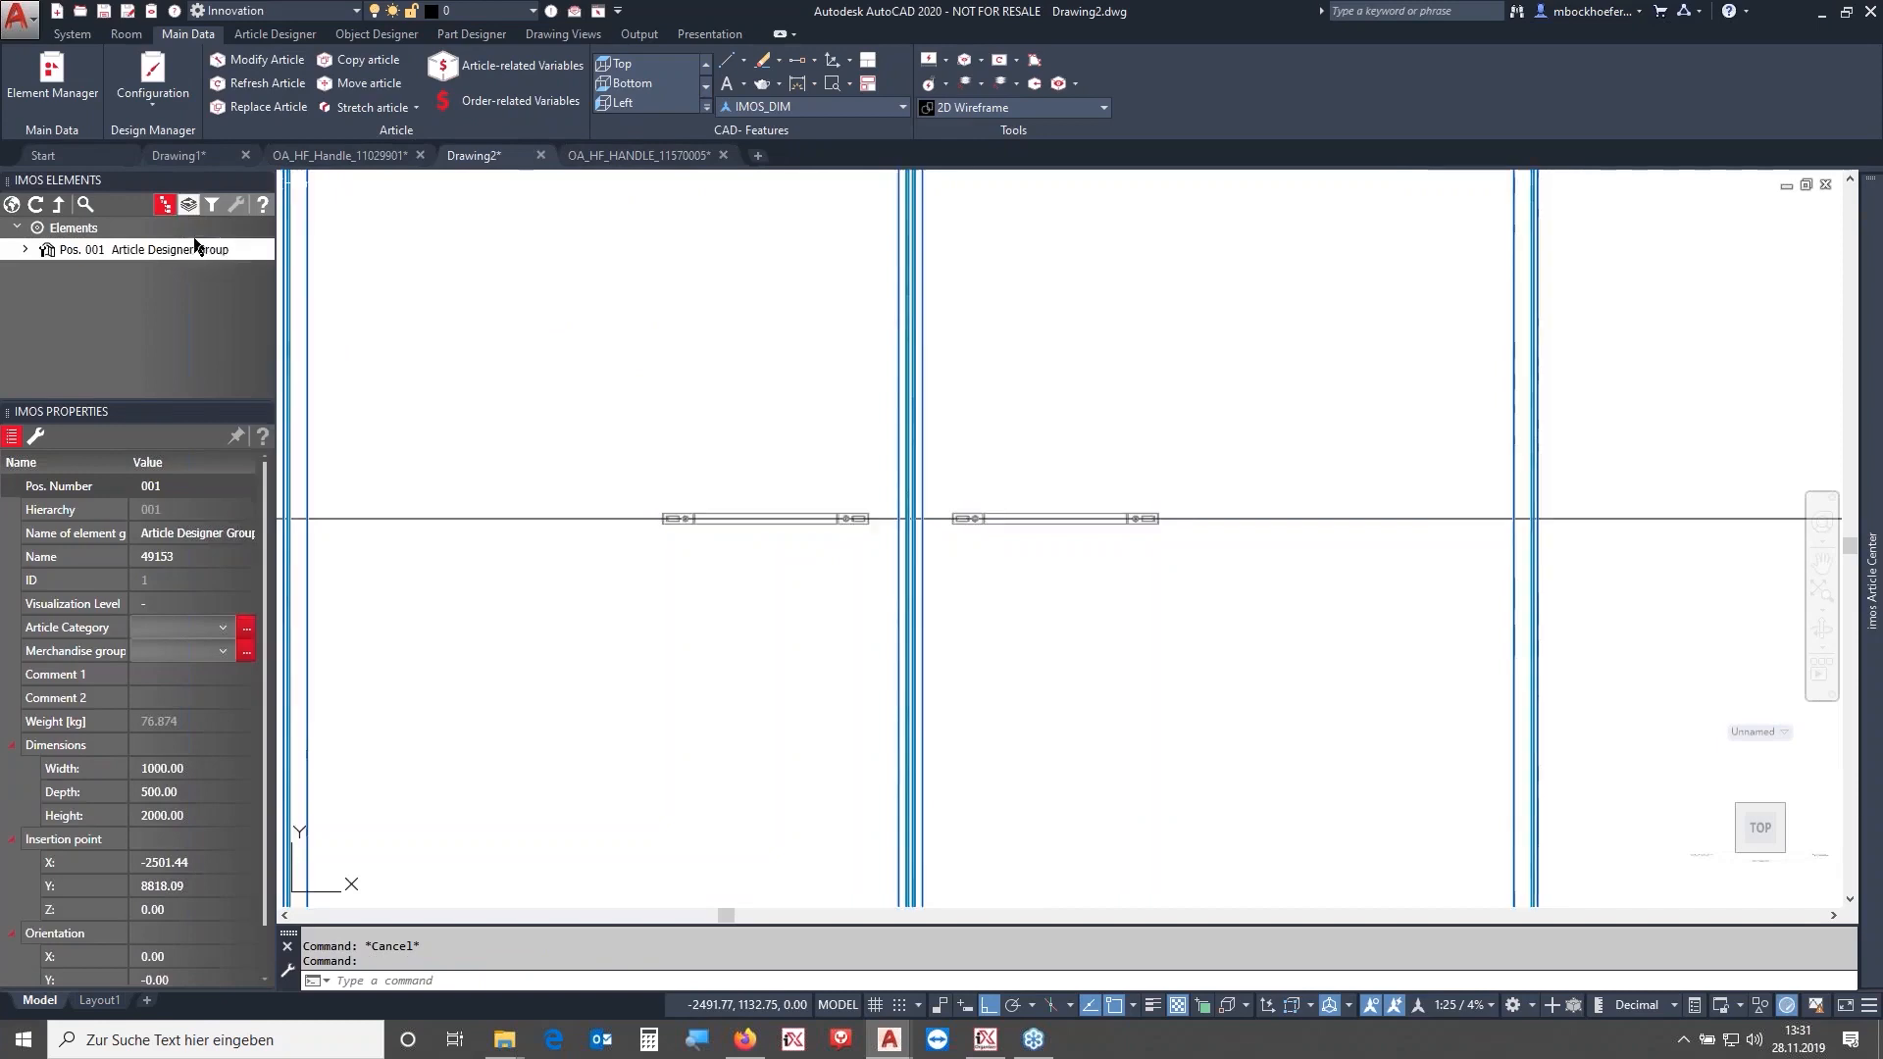
pyautogui.click(261, 259)
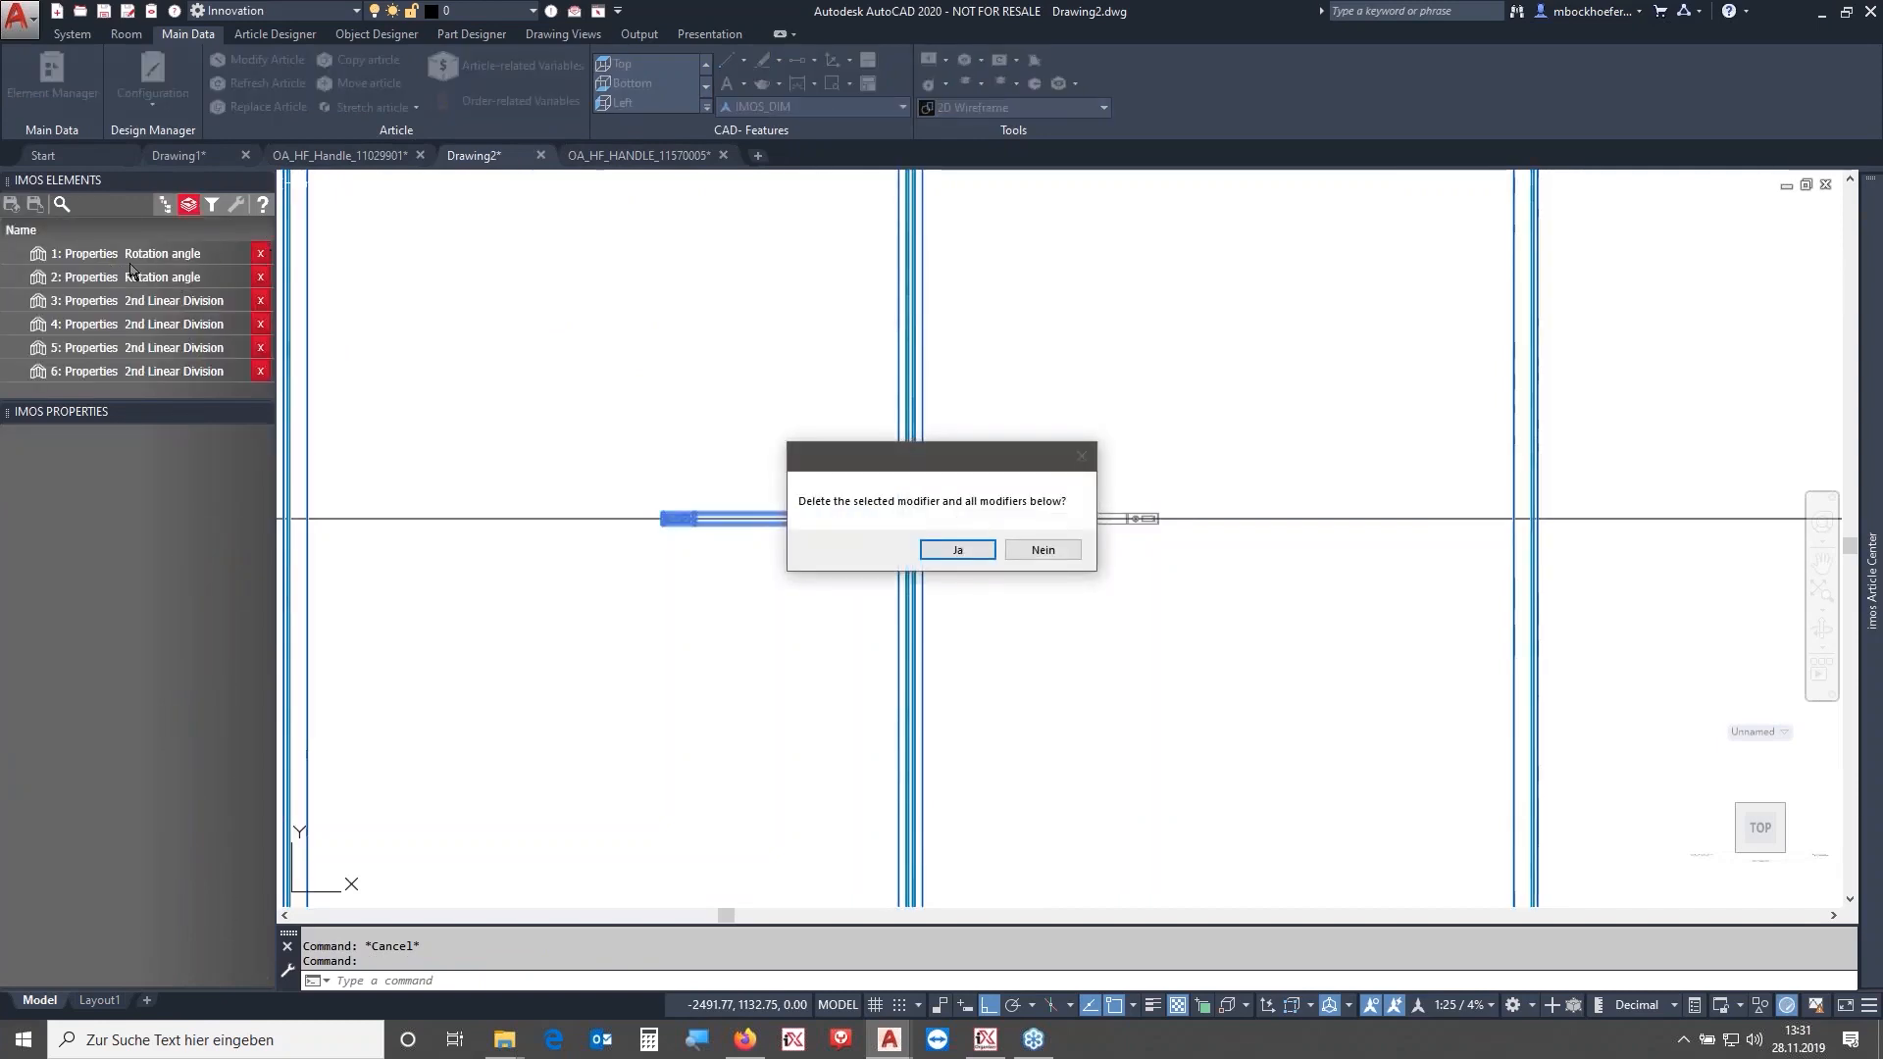
pyautogui.click(930, 553)
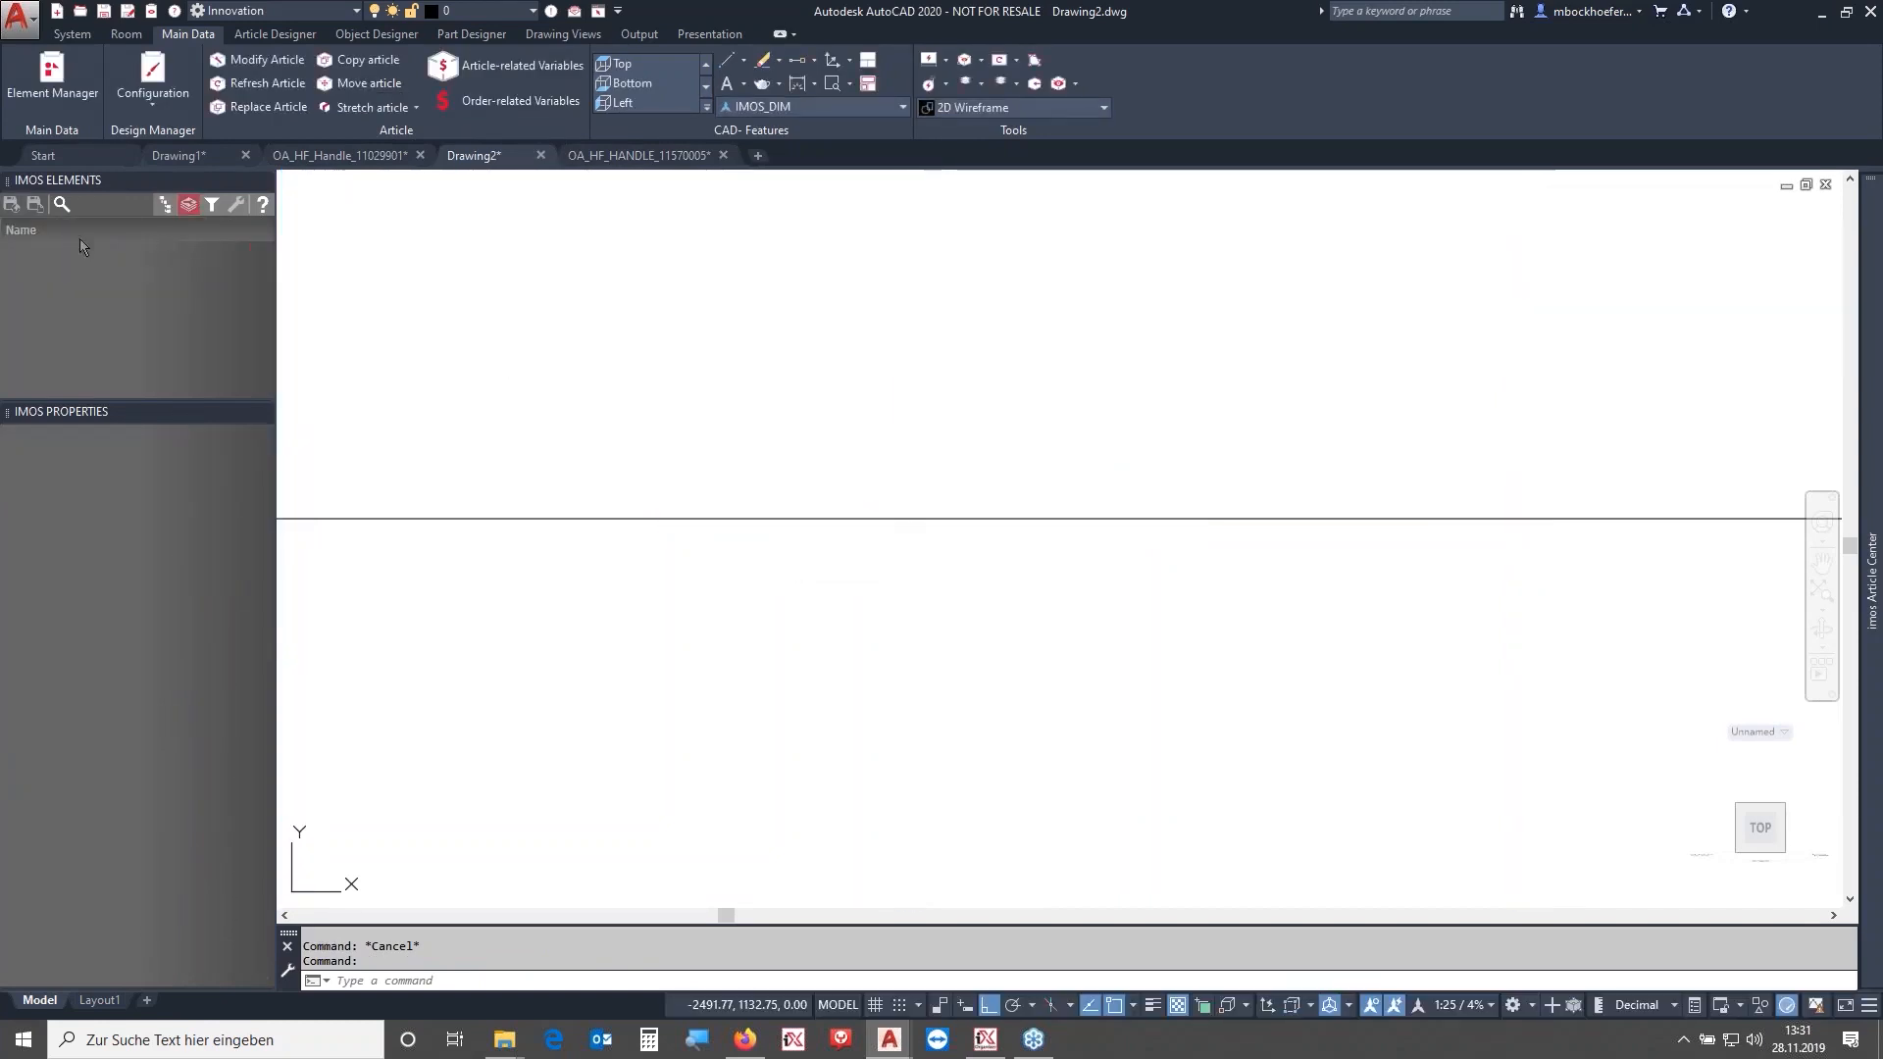
# - Run a connection scan on the Pos. 001 Article Designer Group, choosing the OA_HF_HANDLE_320 connector set for Griff_Verbindung
pyautogui.click(163, 204)
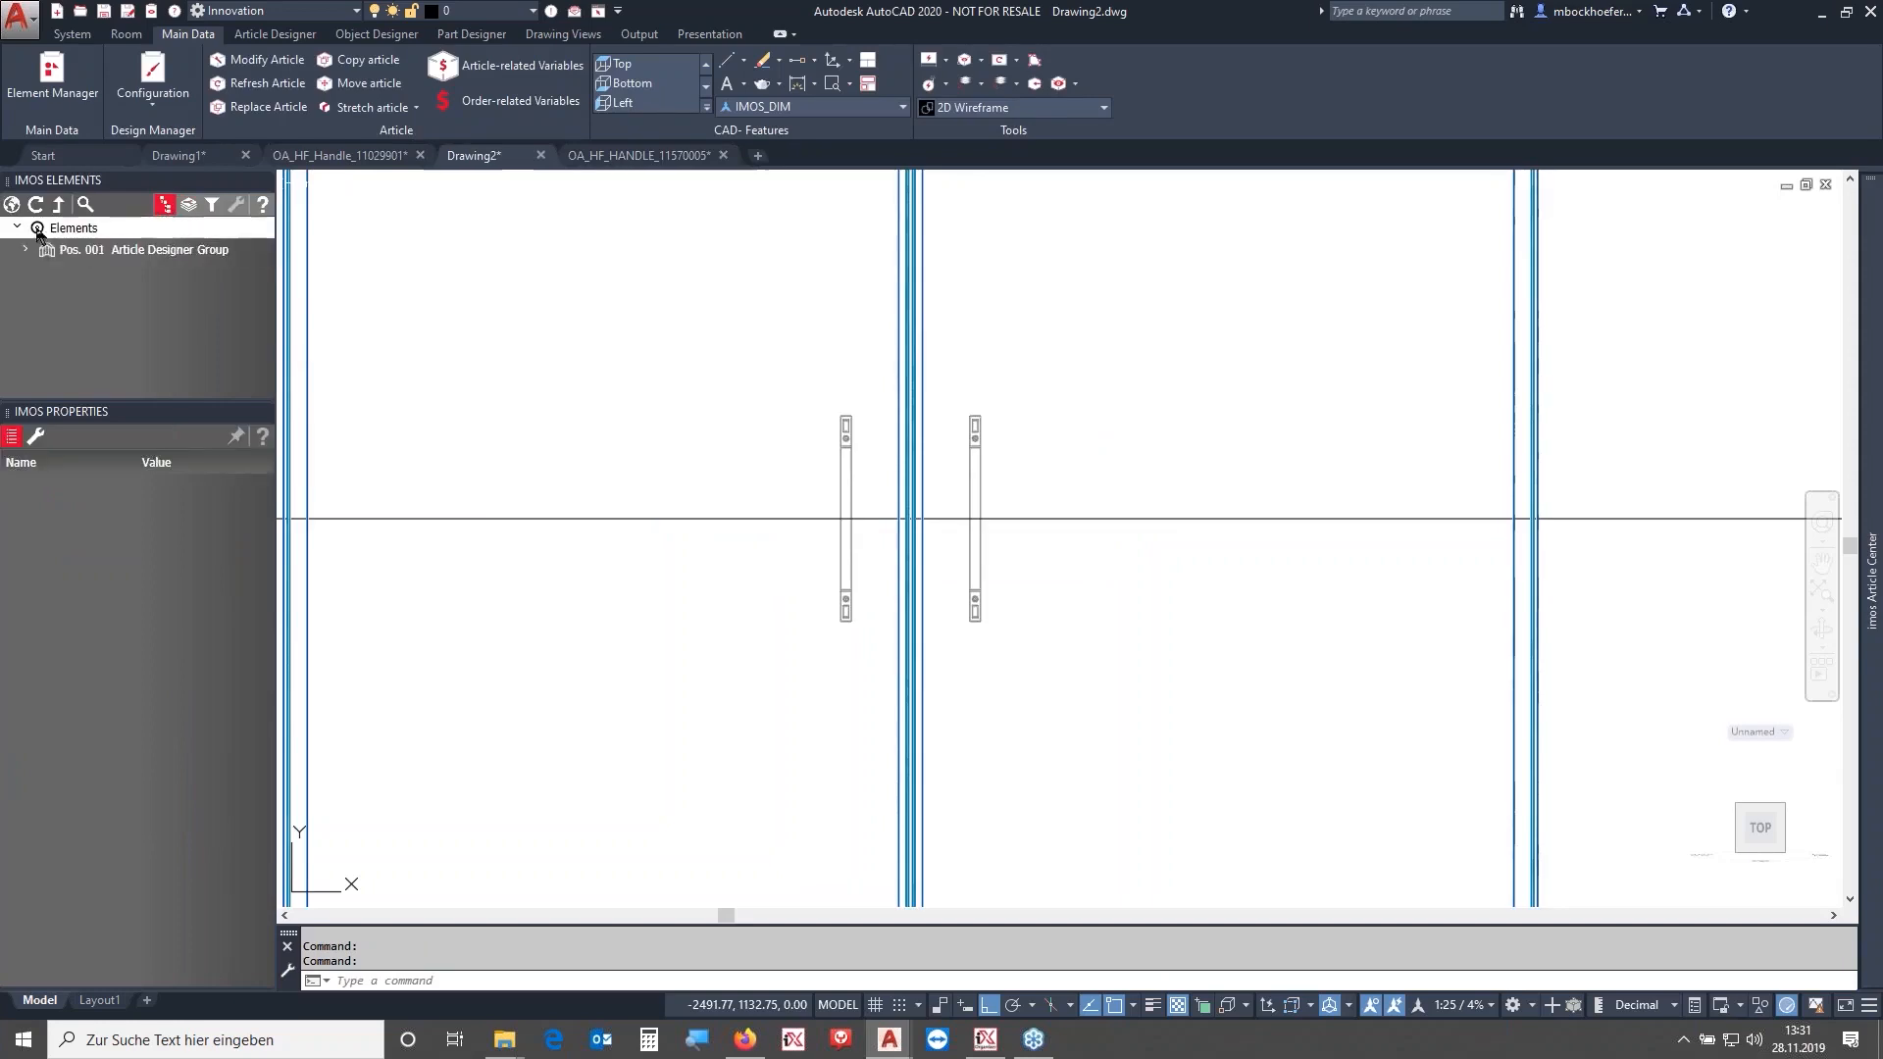
pyautogui.click(13, 206)
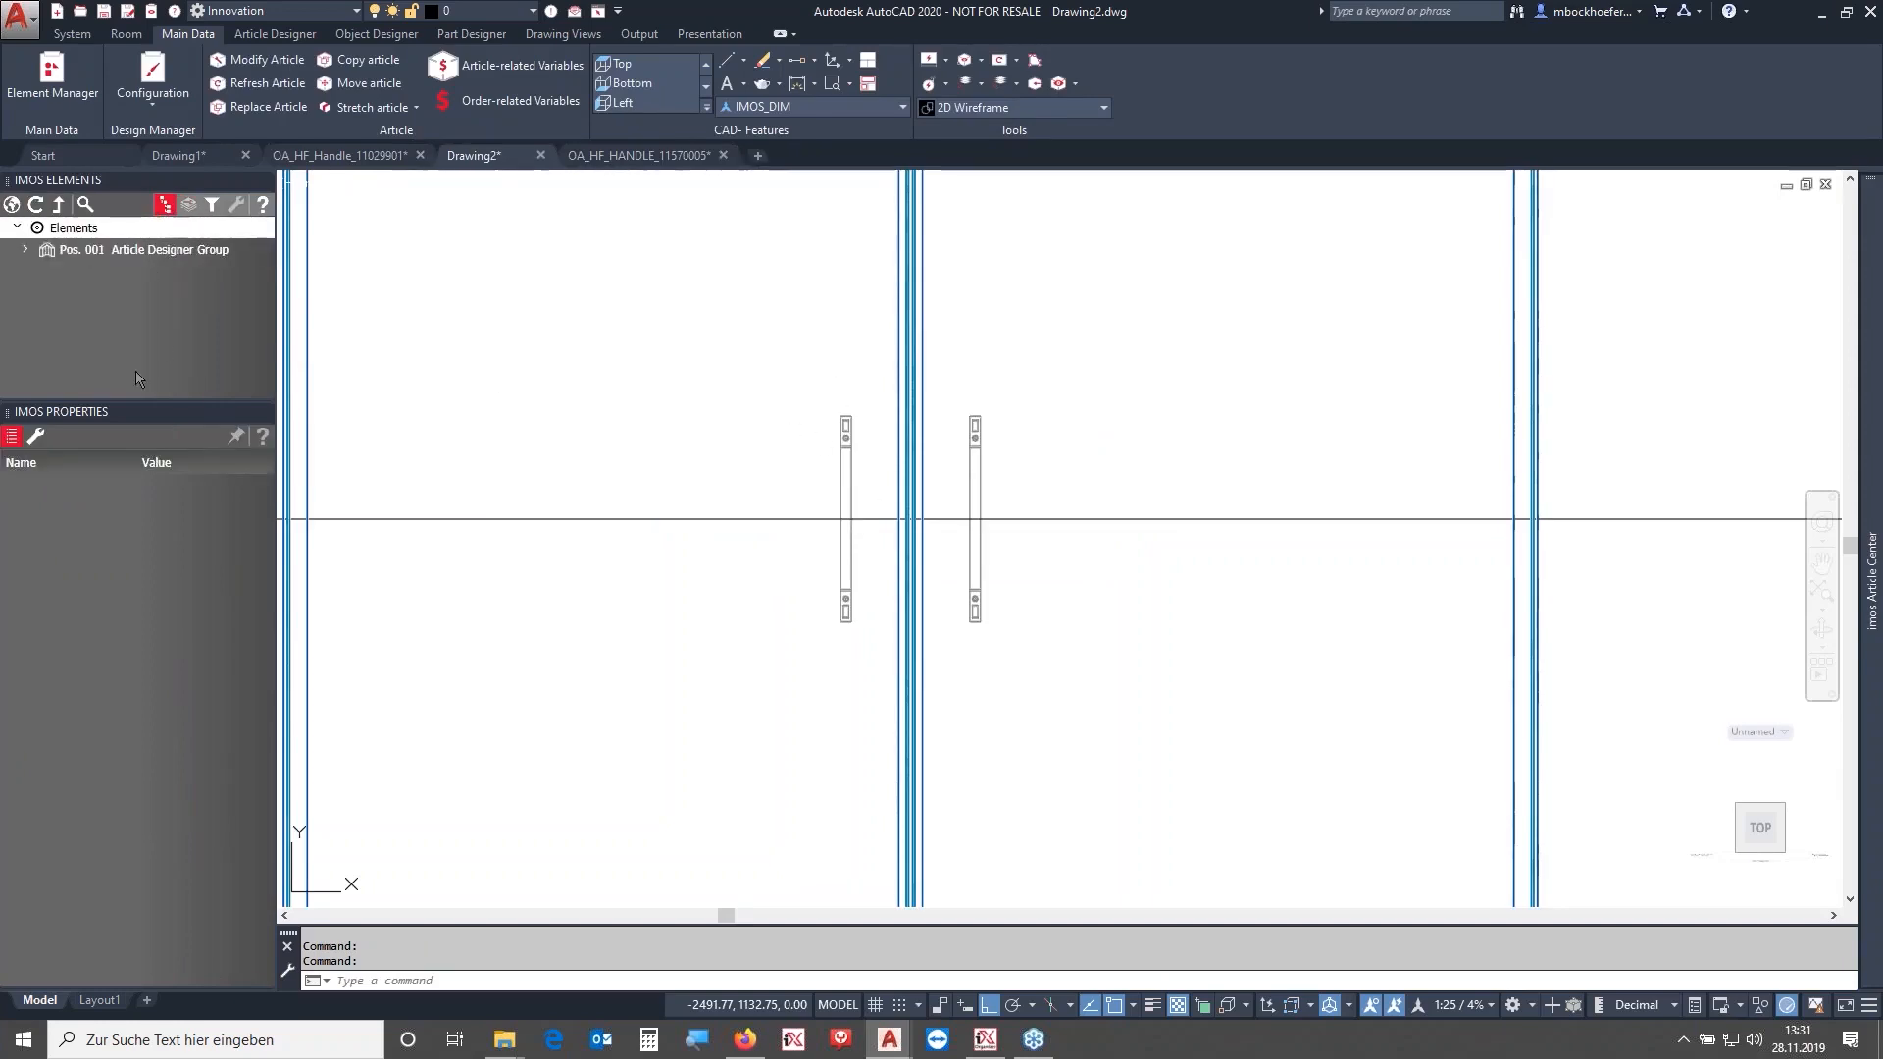
pyautogui.click(173, 259)
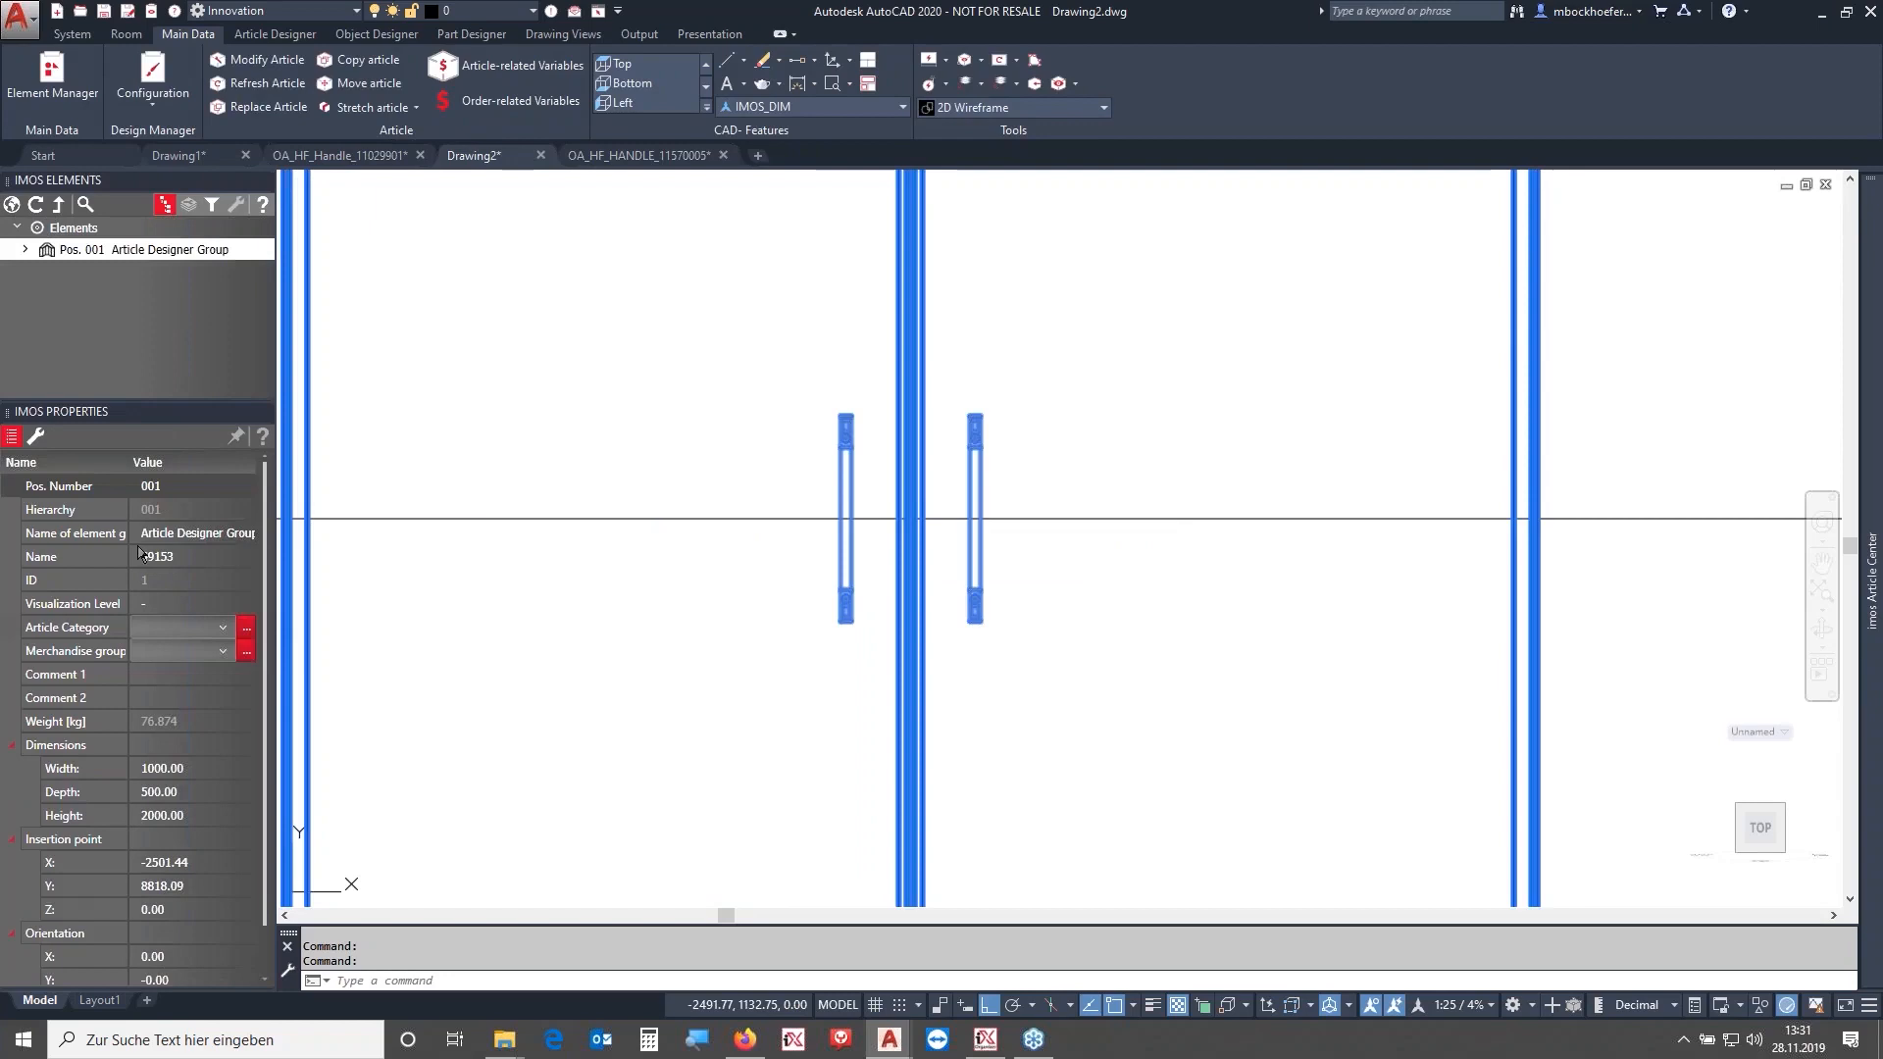
pyautogui.click(34, 437)
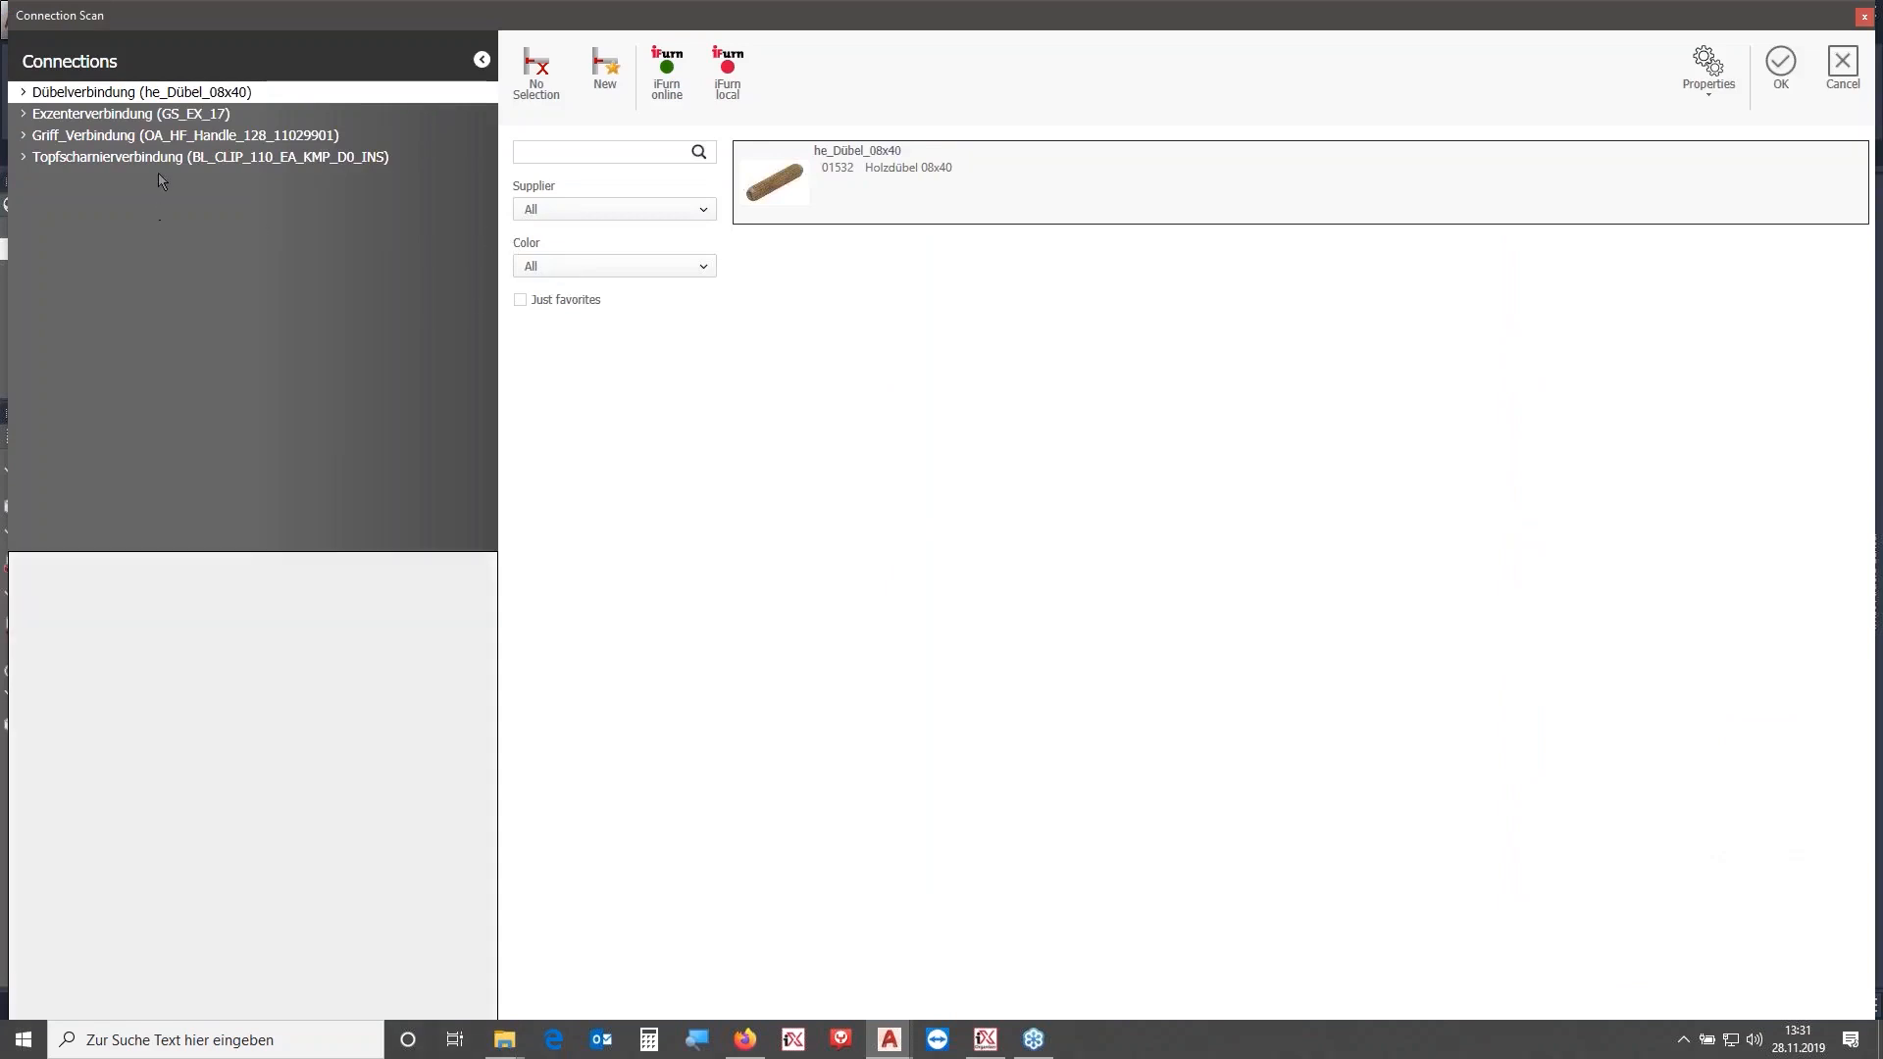
pyautogui.click(161, 137)
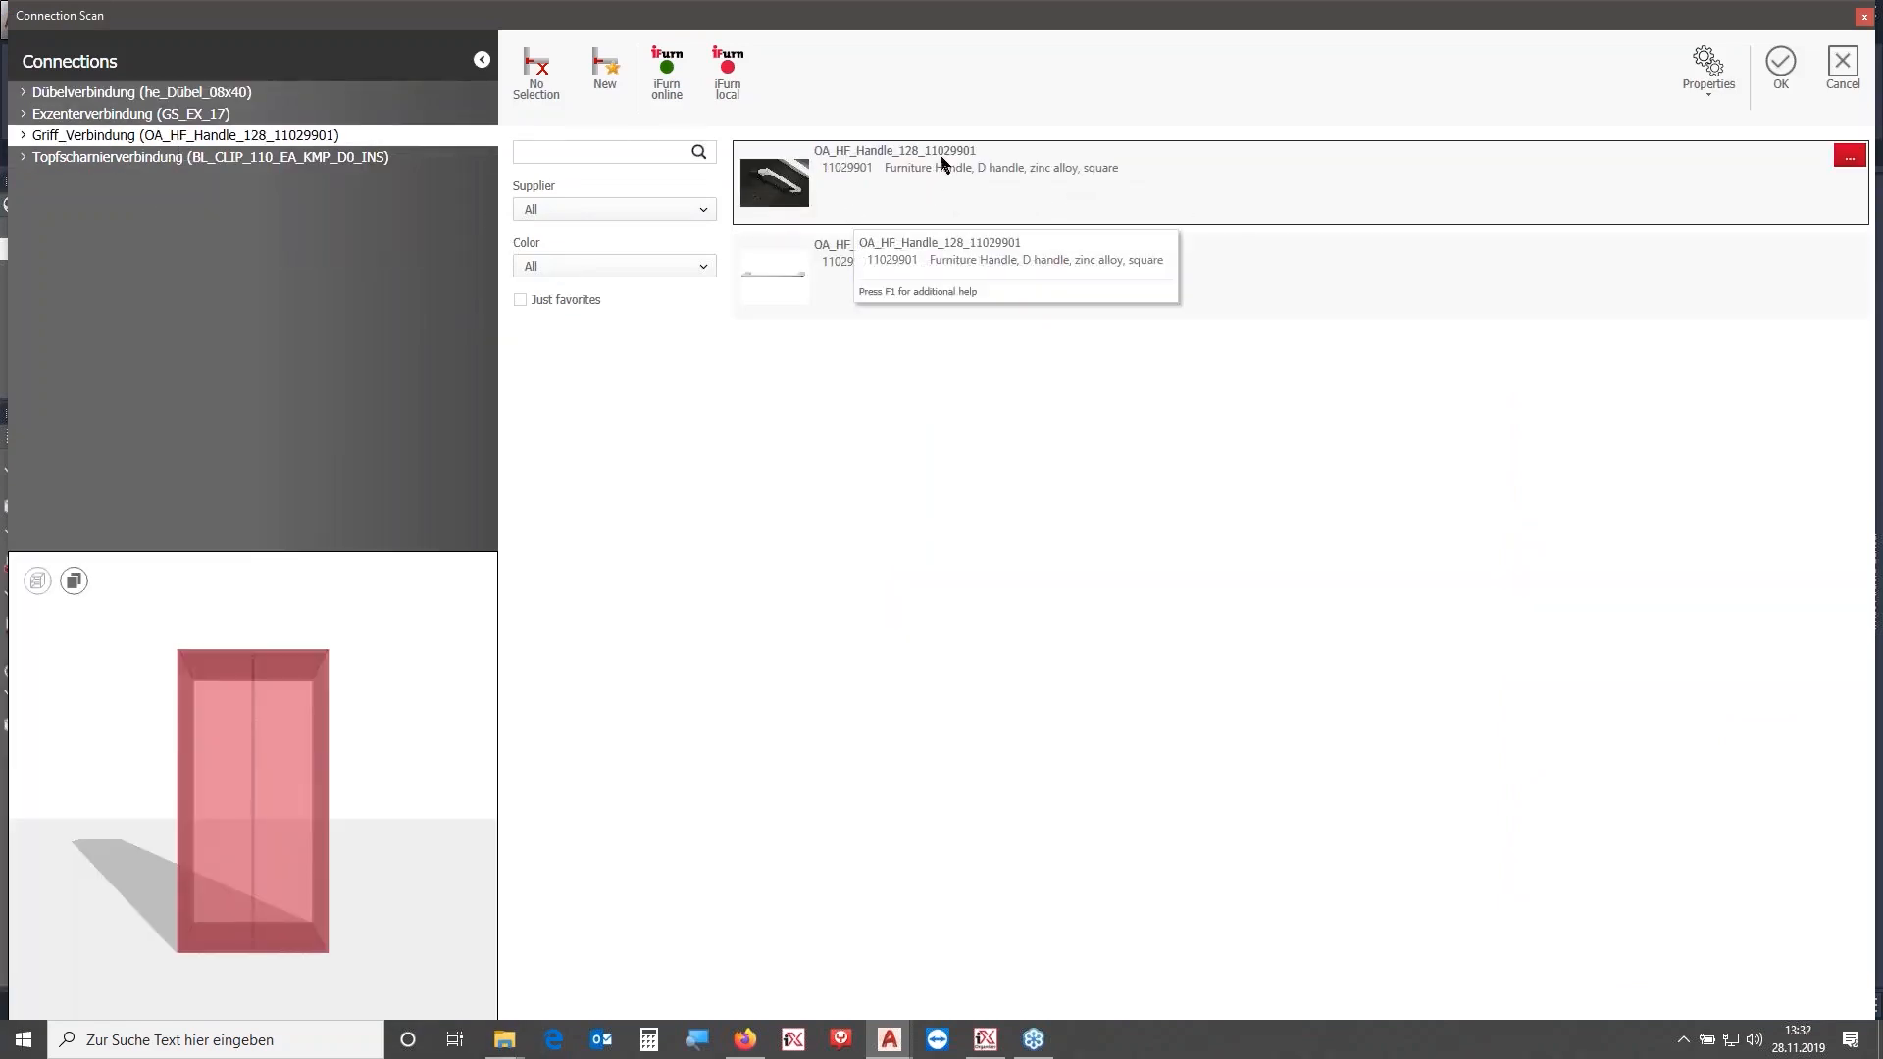
pyautogui.click(900, 267)
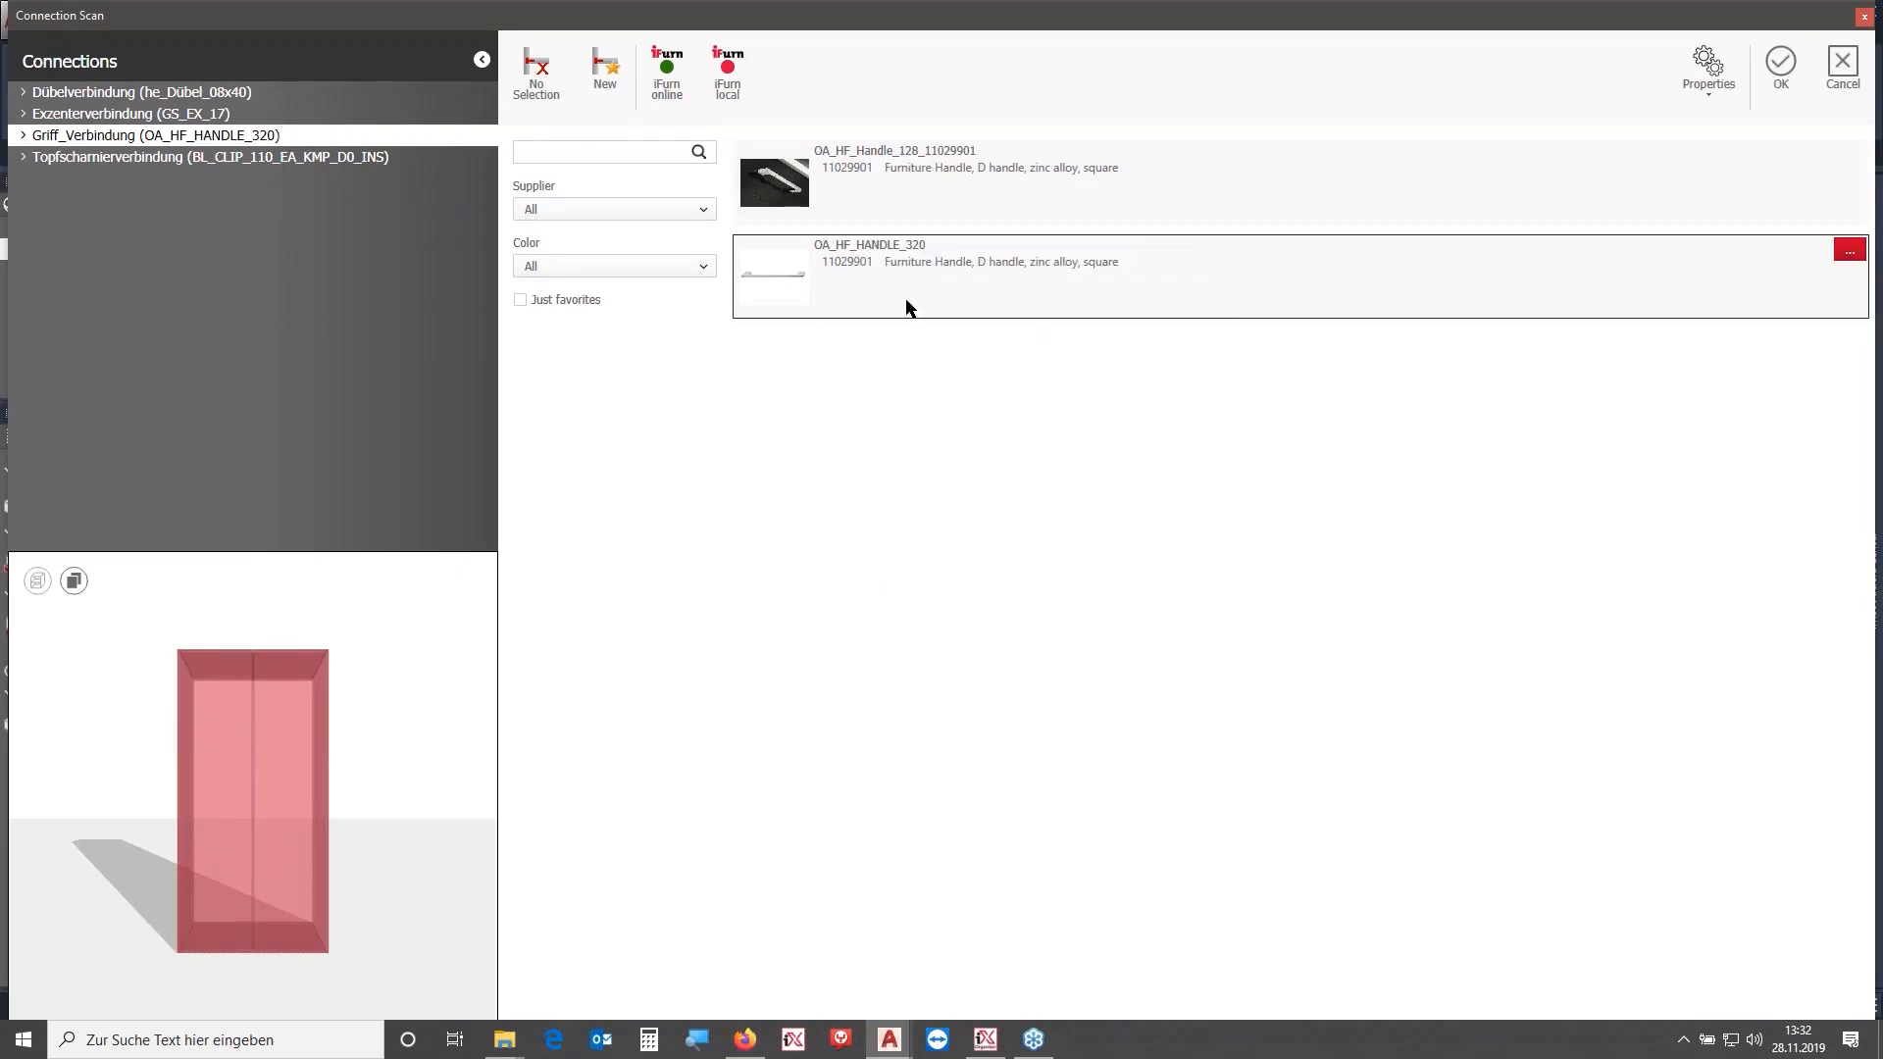
pyautogui.click(1779, 74)
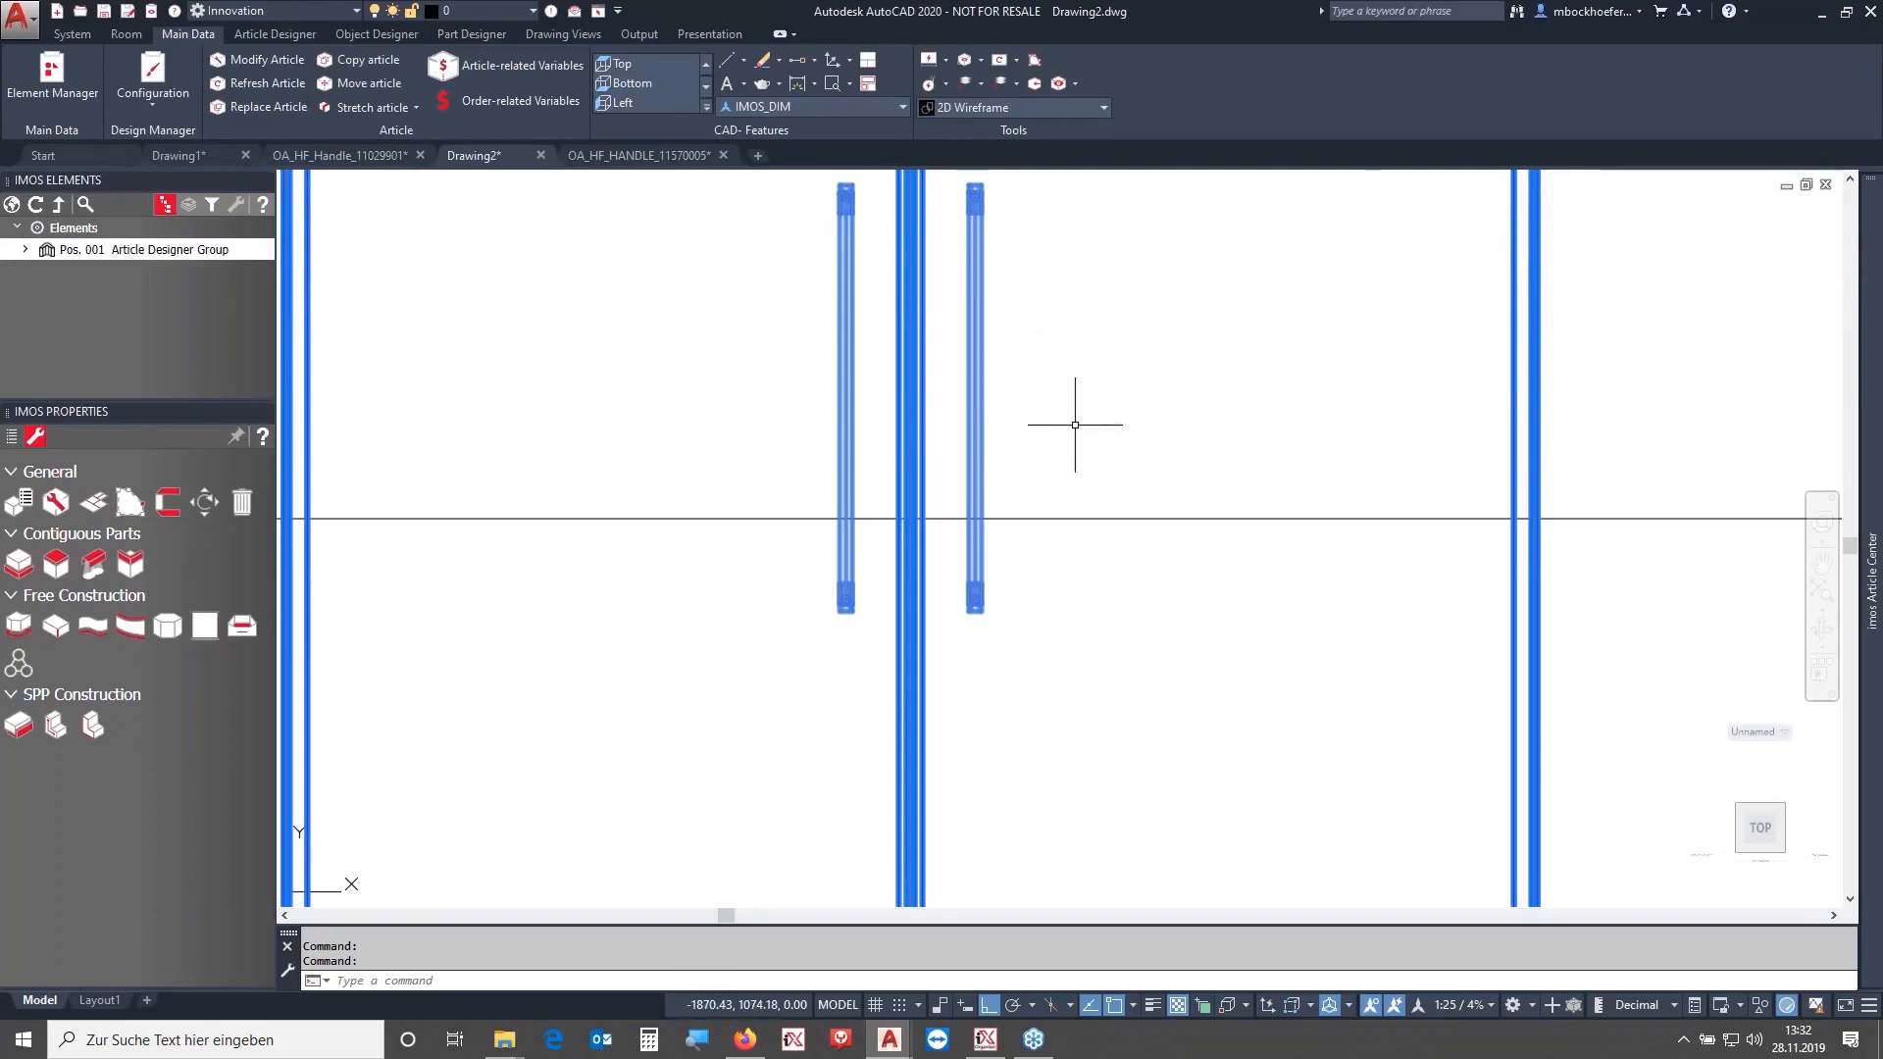
pyautogui.scroll(-2, 1075, 425)
pyautogui.moveTo(1074, 425); pyautogui.dragTo(1035, 566, button='middle')
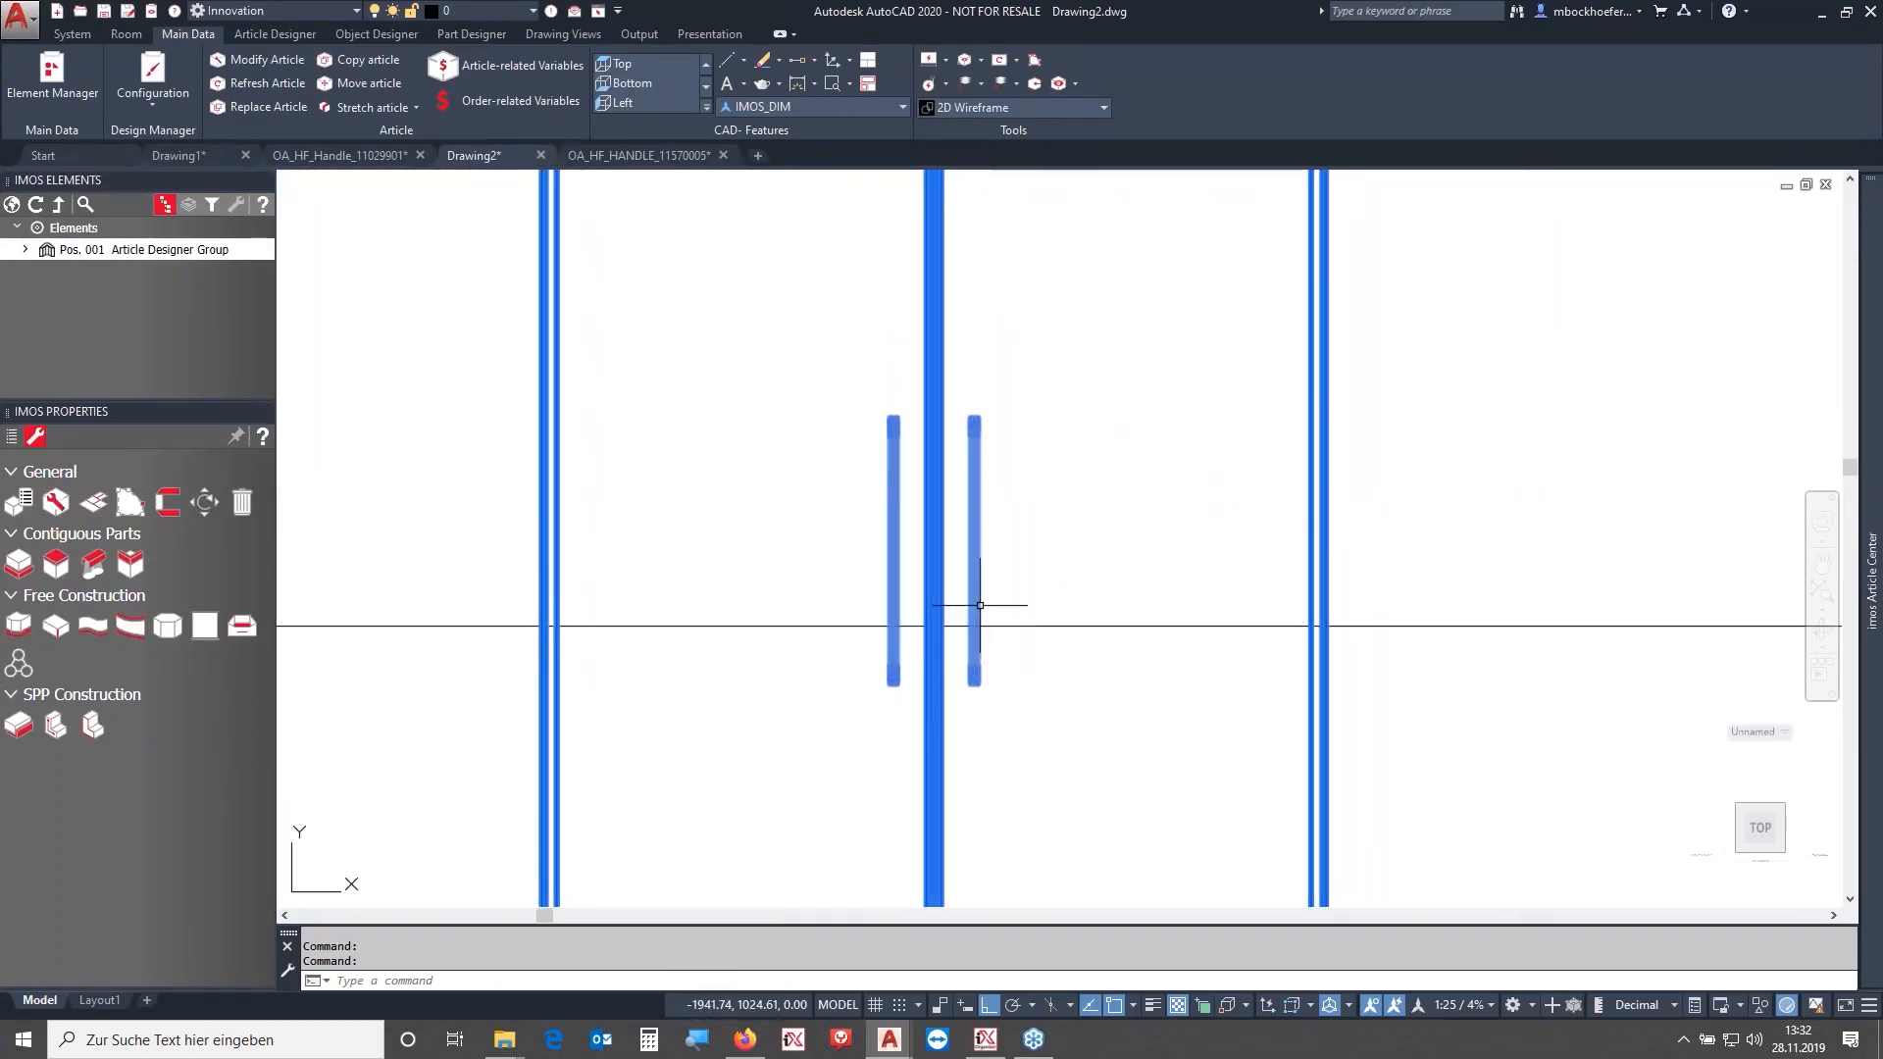
pyautogui.click(12, 207)
pyautogui.click(1028, 566)
pyautogui.click(1014, 564)
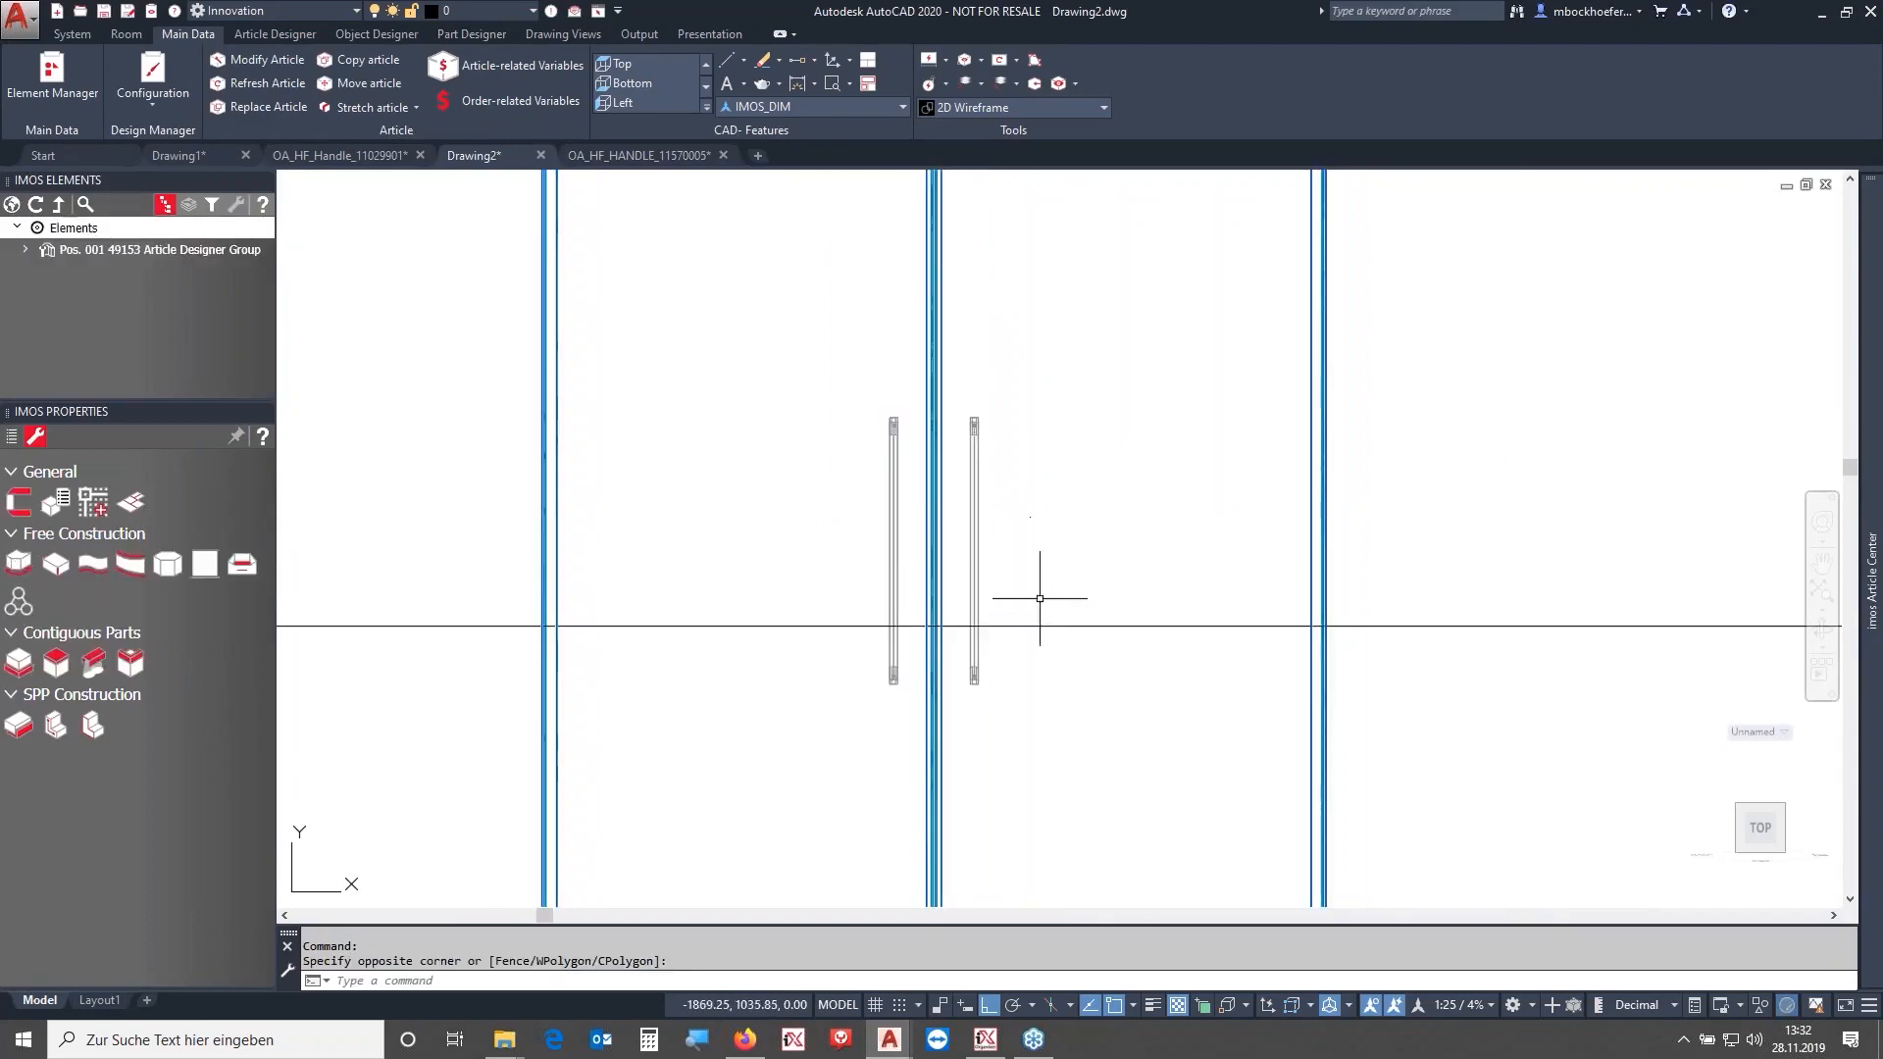
pyautogui.moveTo(1040, 603); pyautogui.dragTo(1059, 497, button='middle')
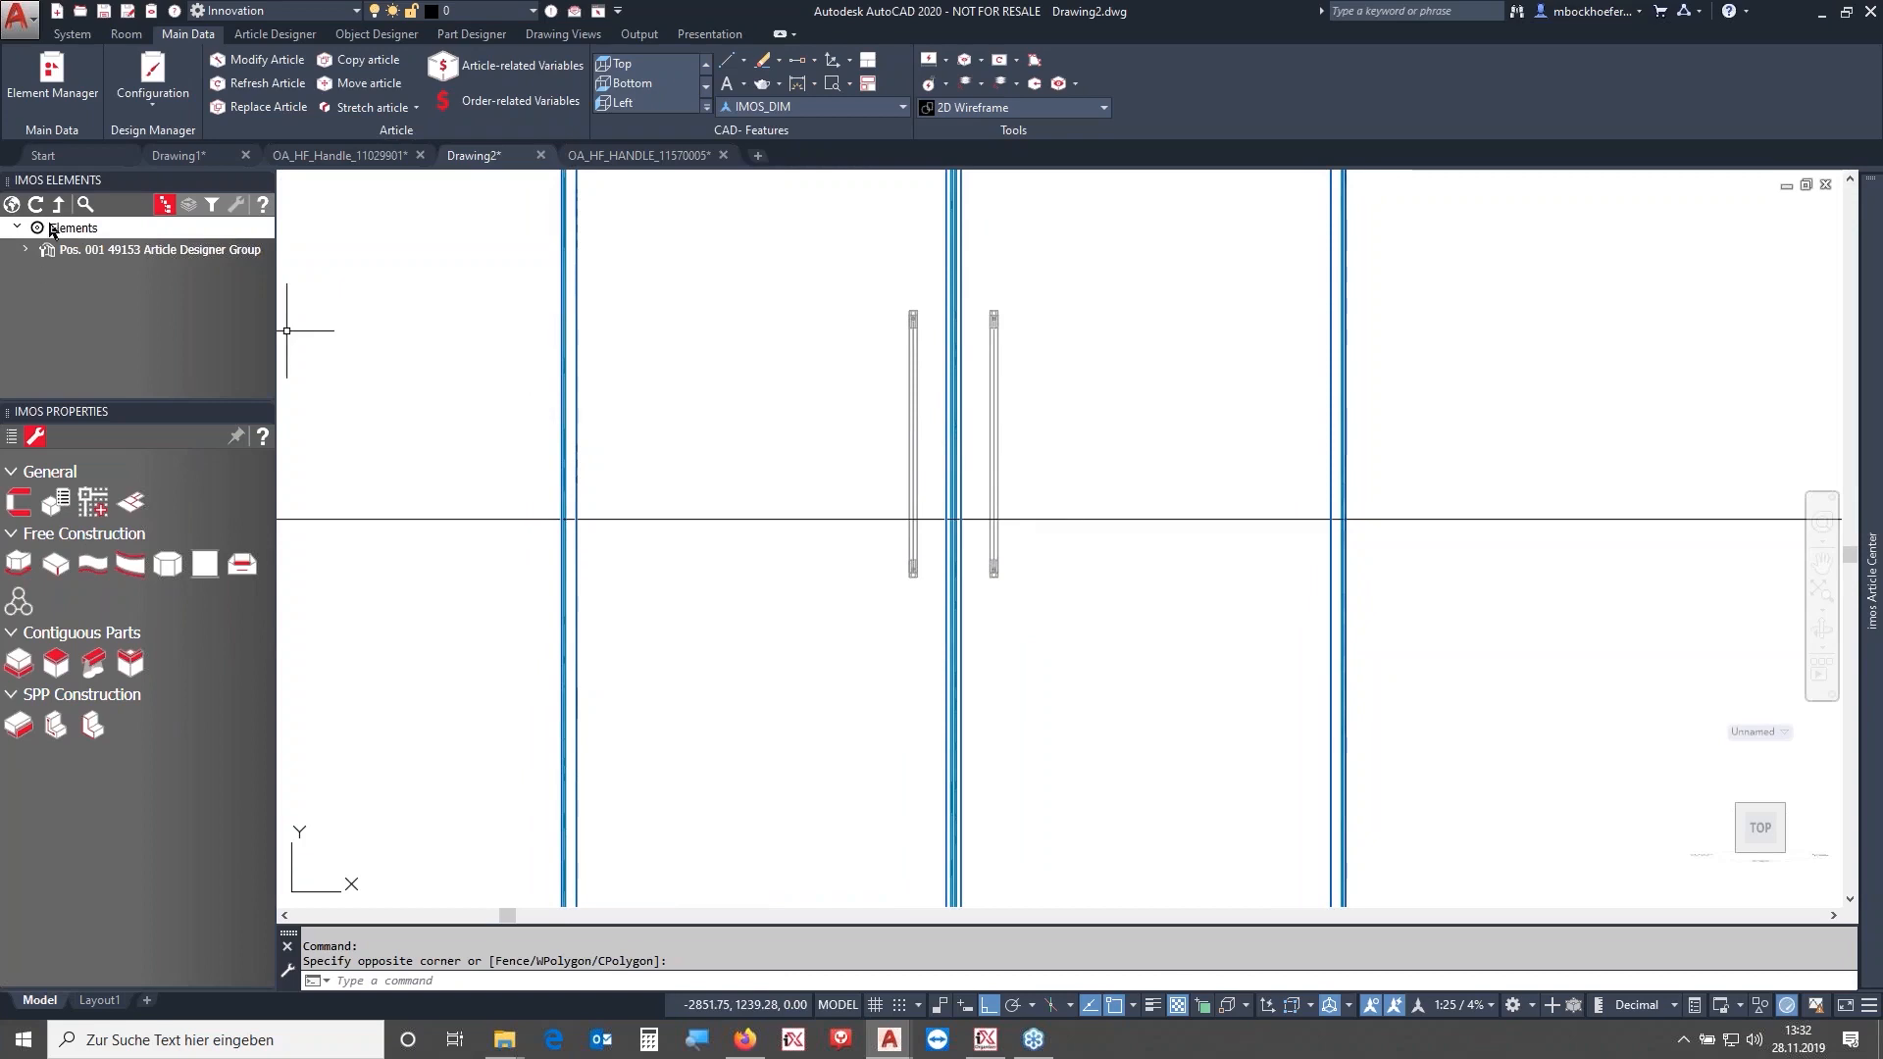
pyautogui.click(13, 207)
pyautogui.click(811, 366)
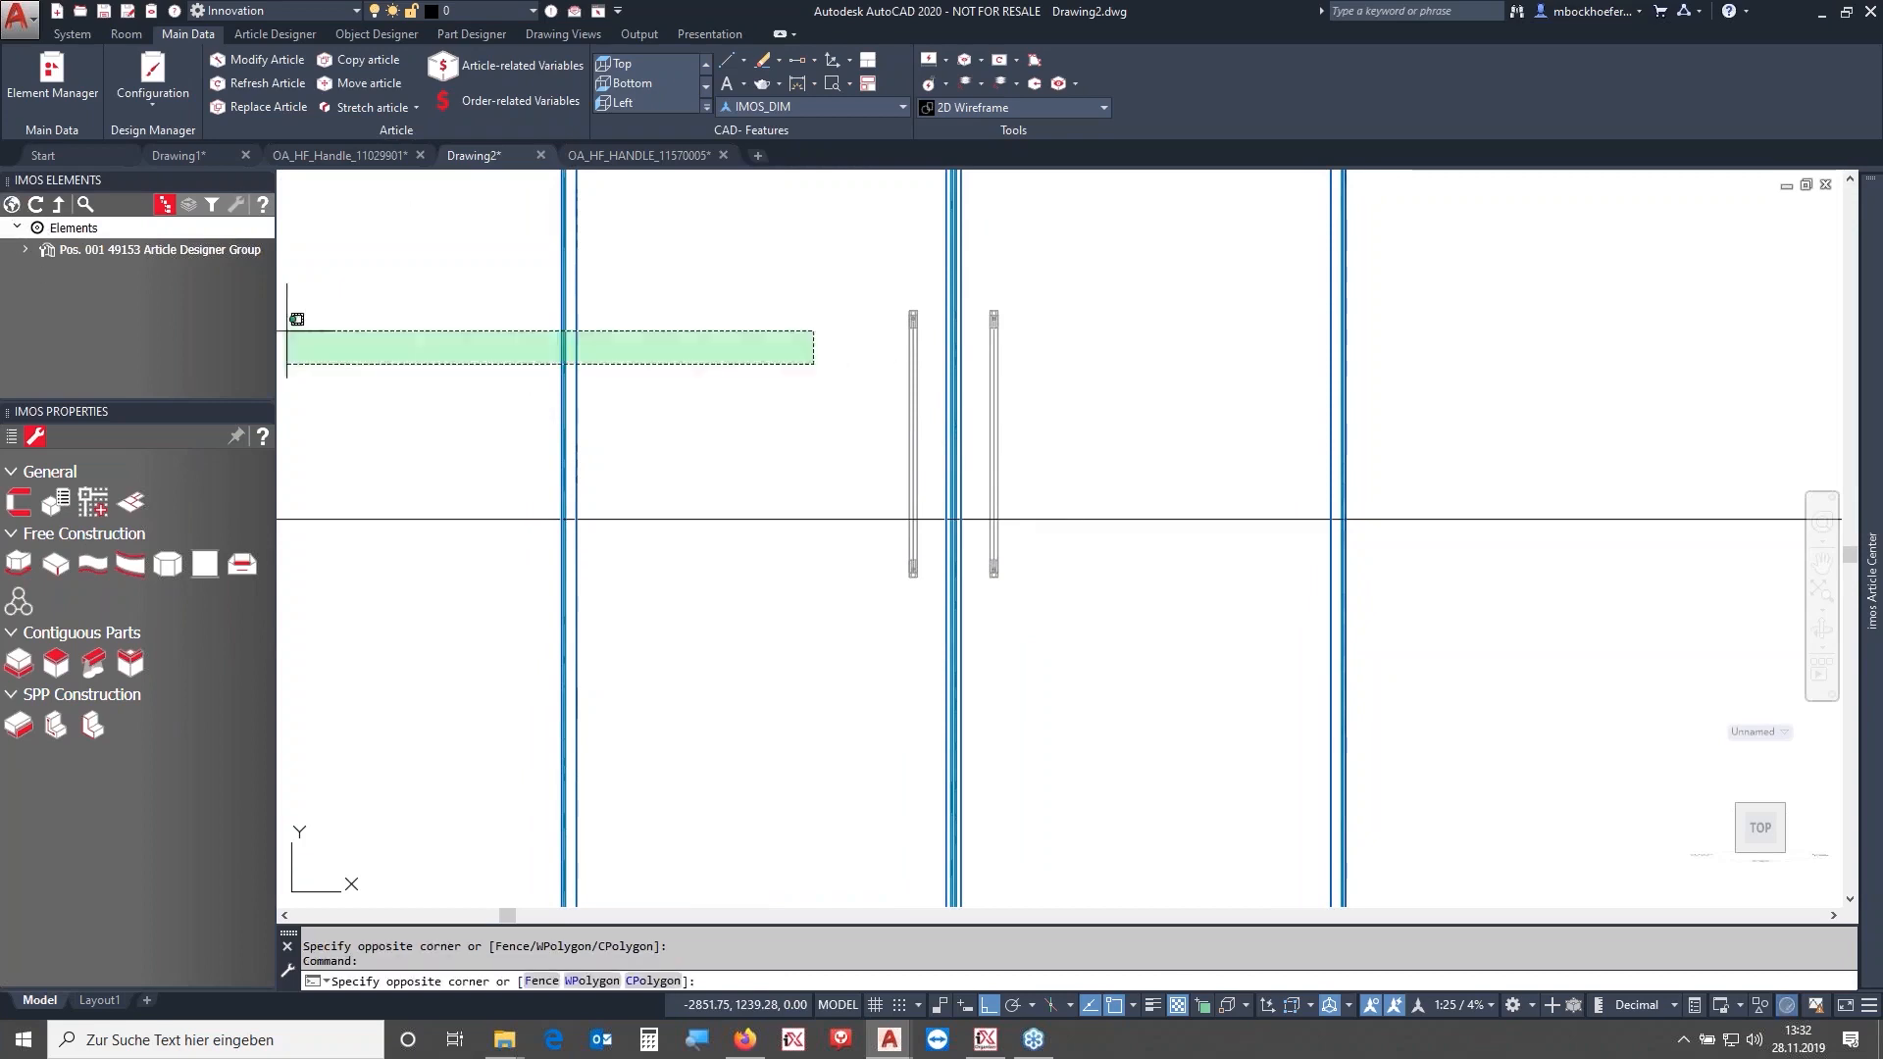
pyautogui.click(287, 321)
# - In the Element Manager, set the OA_HF_HANDLE_11570005 connector's drill distance characteristic to 160, save and close
pyautogui.click(76, 81)
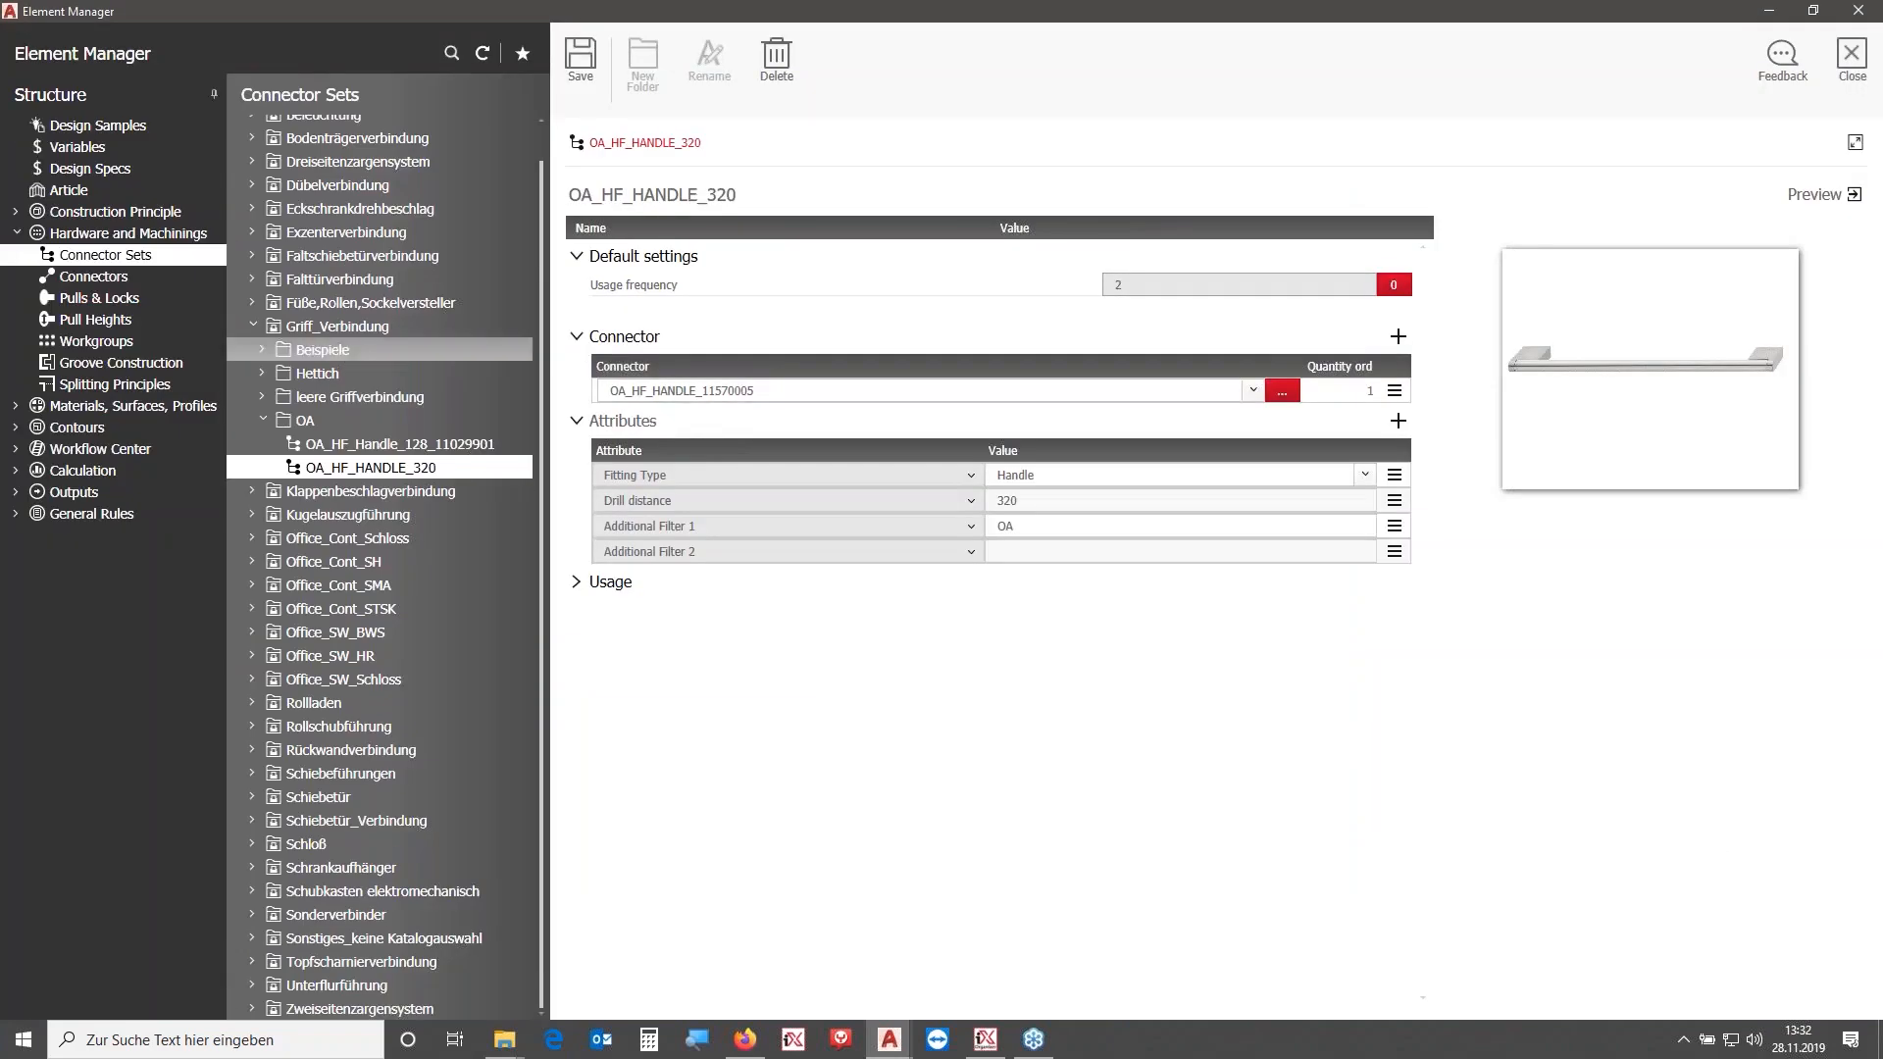
pyautogui.click(122, 277)
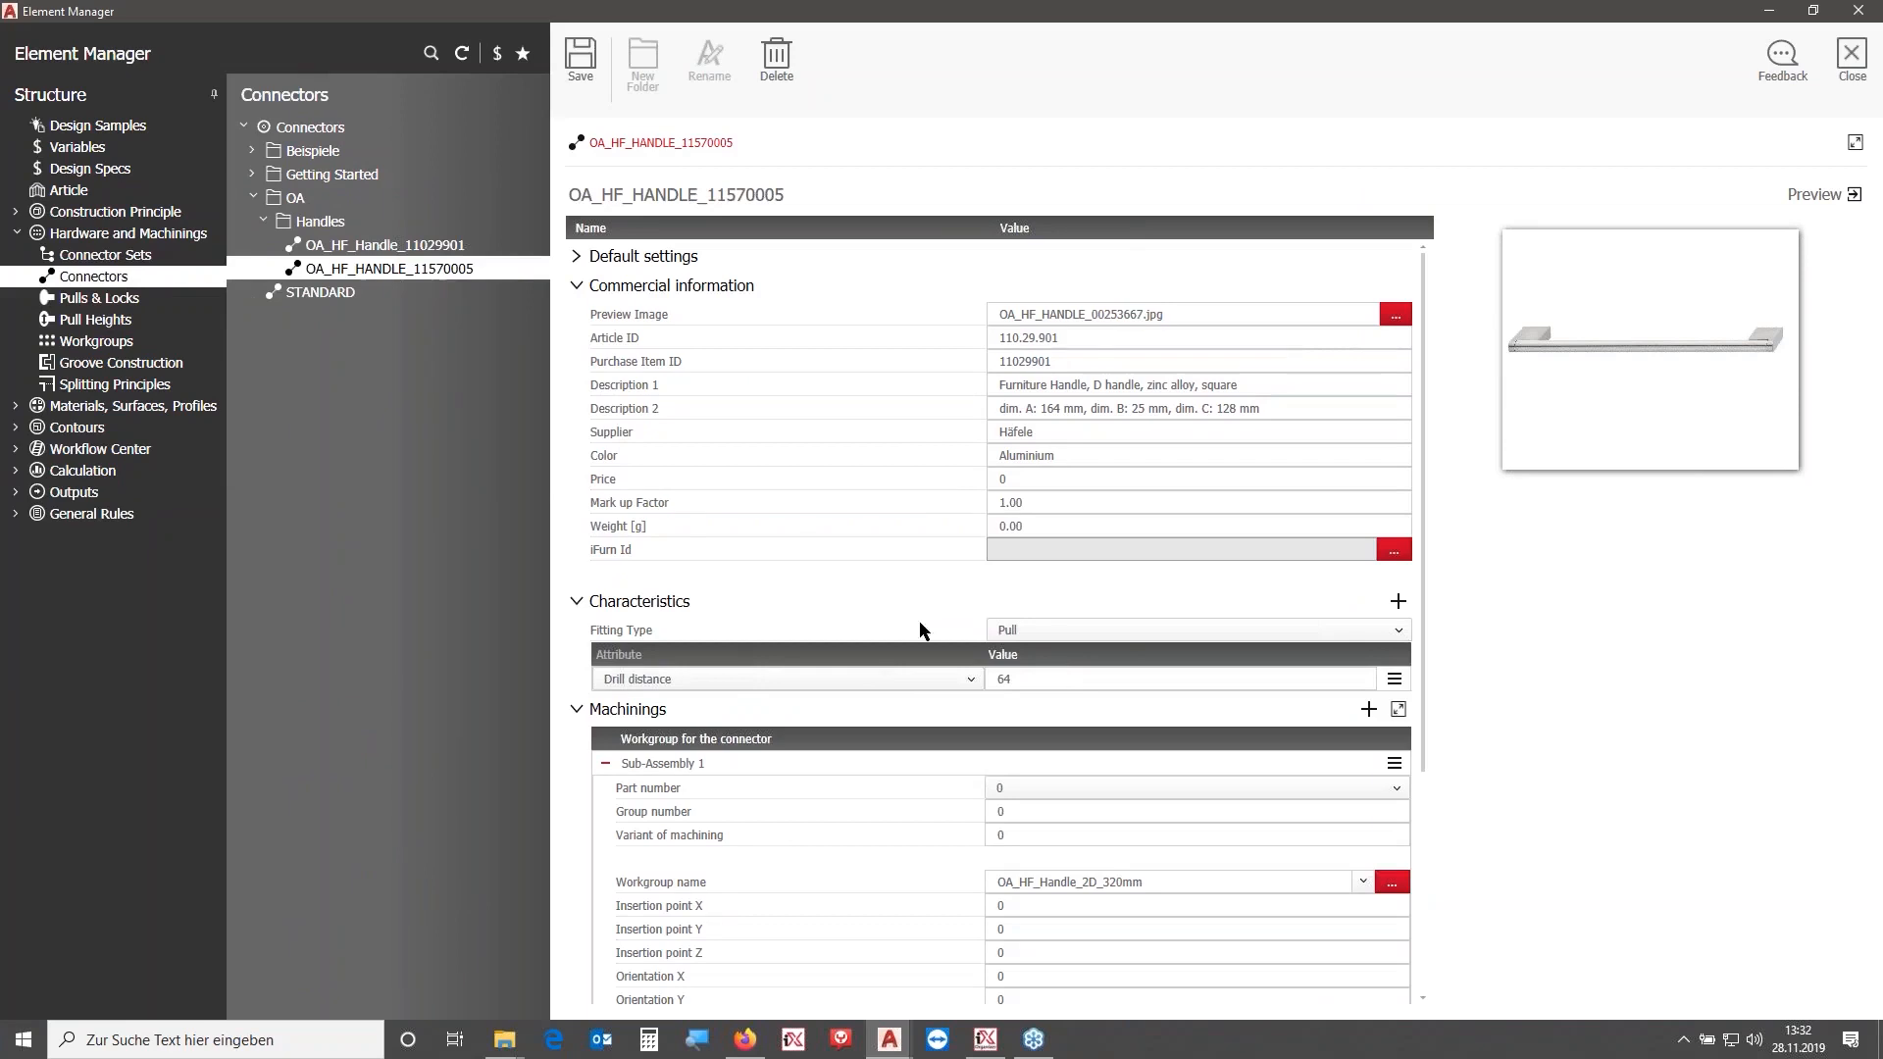
pyautogui.moveTo(1037, 677); pyautogui.dragTo(971, 675)
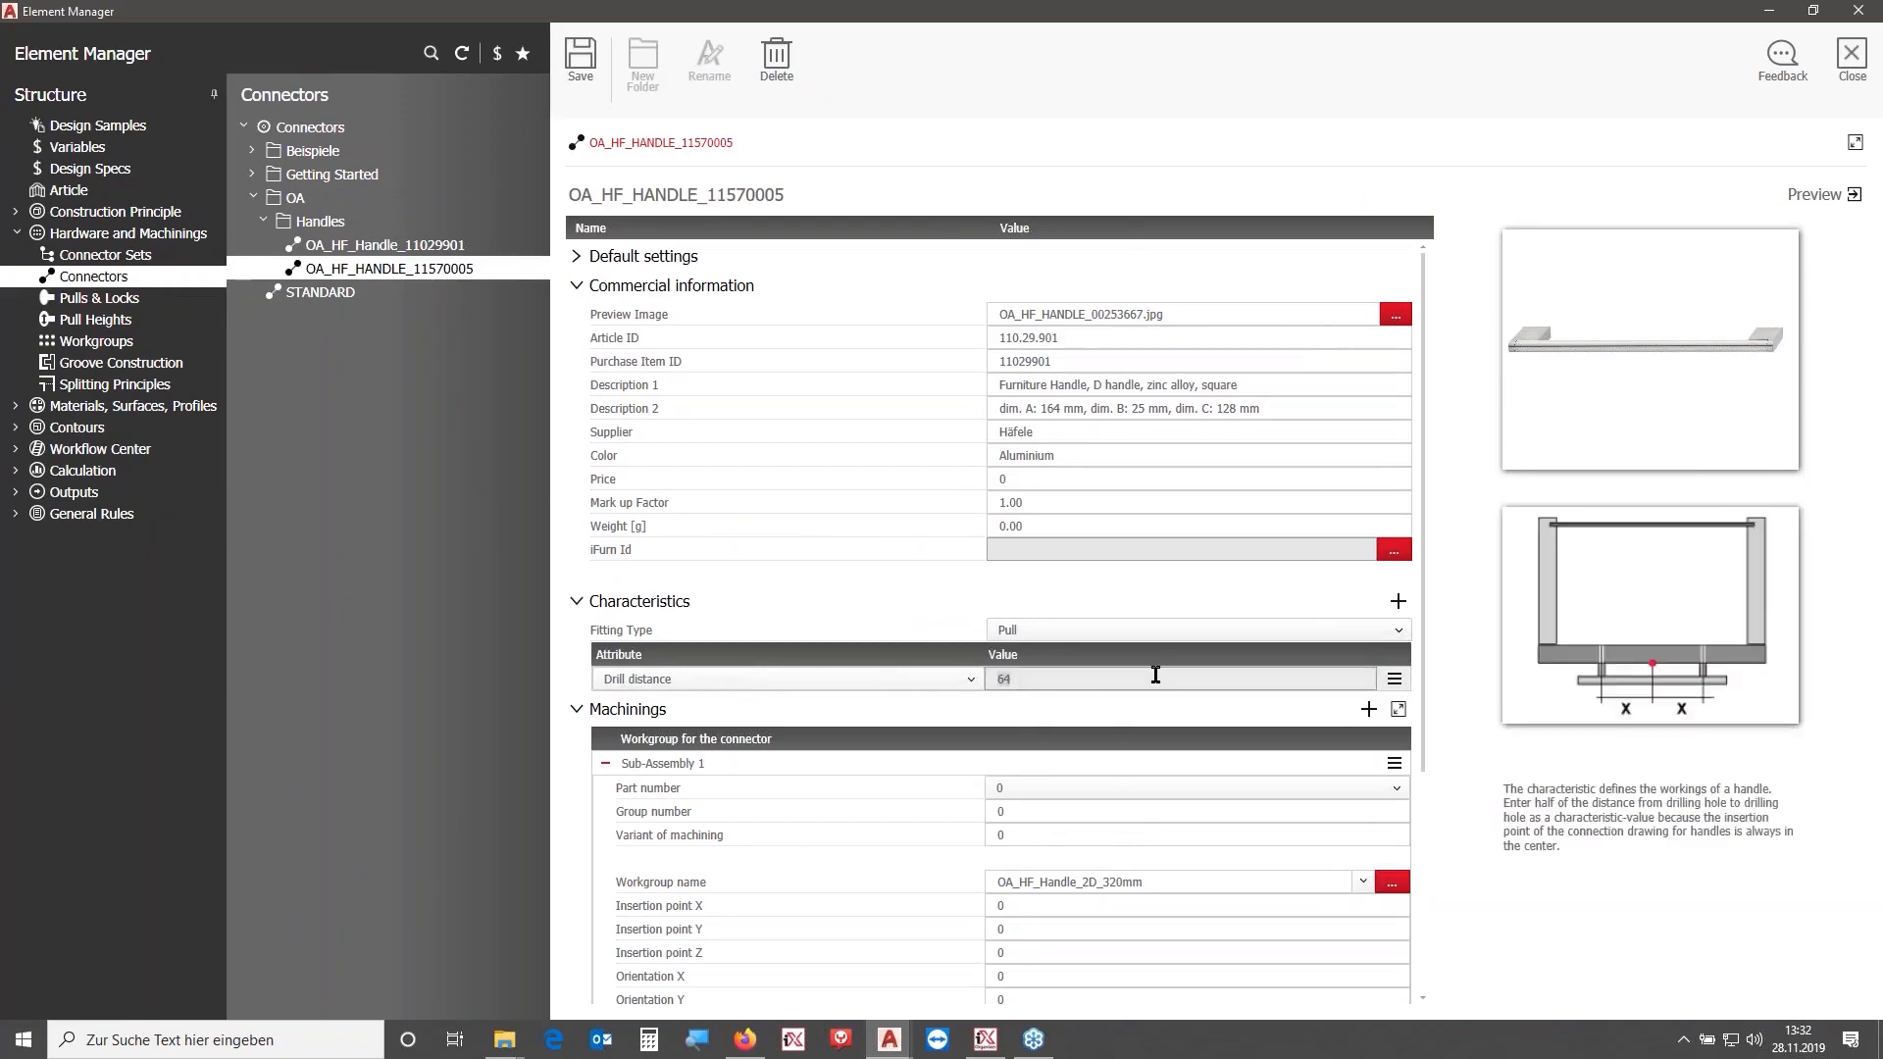
pyautogui.write('160')
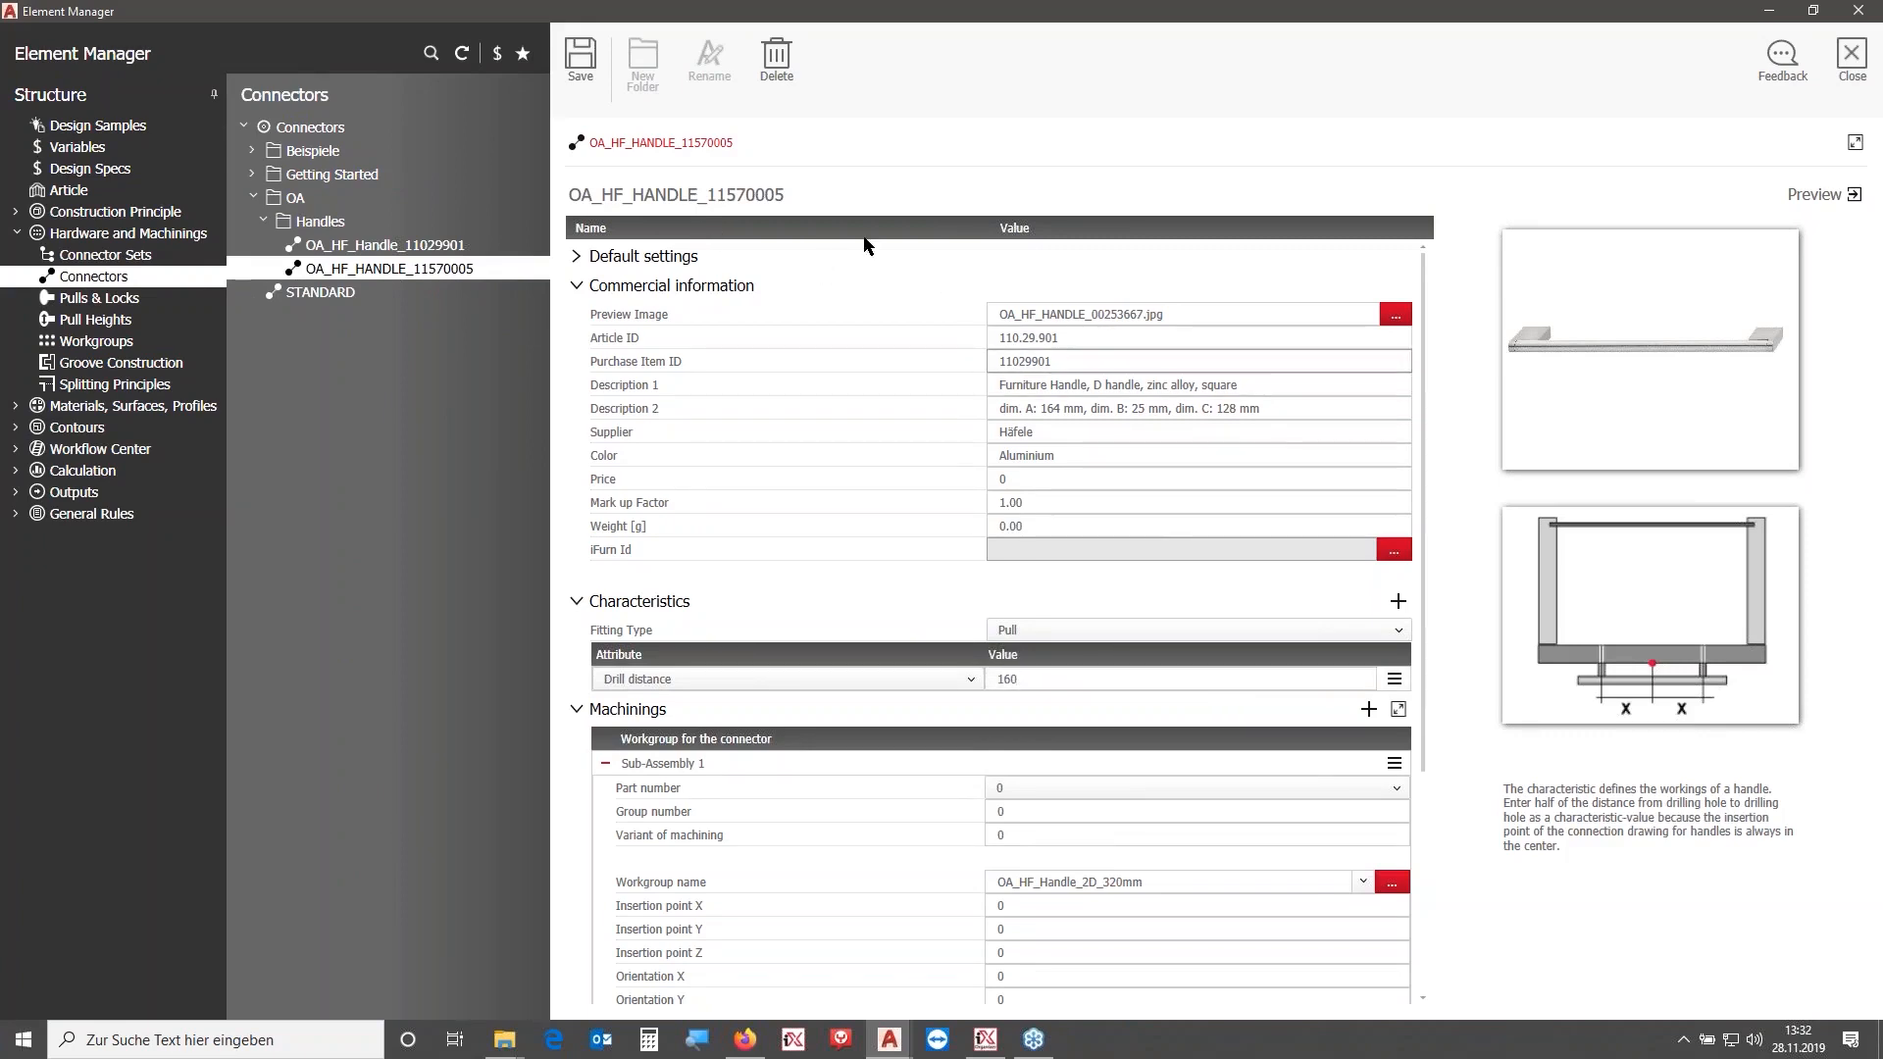
pyautogui.click(581, 59)
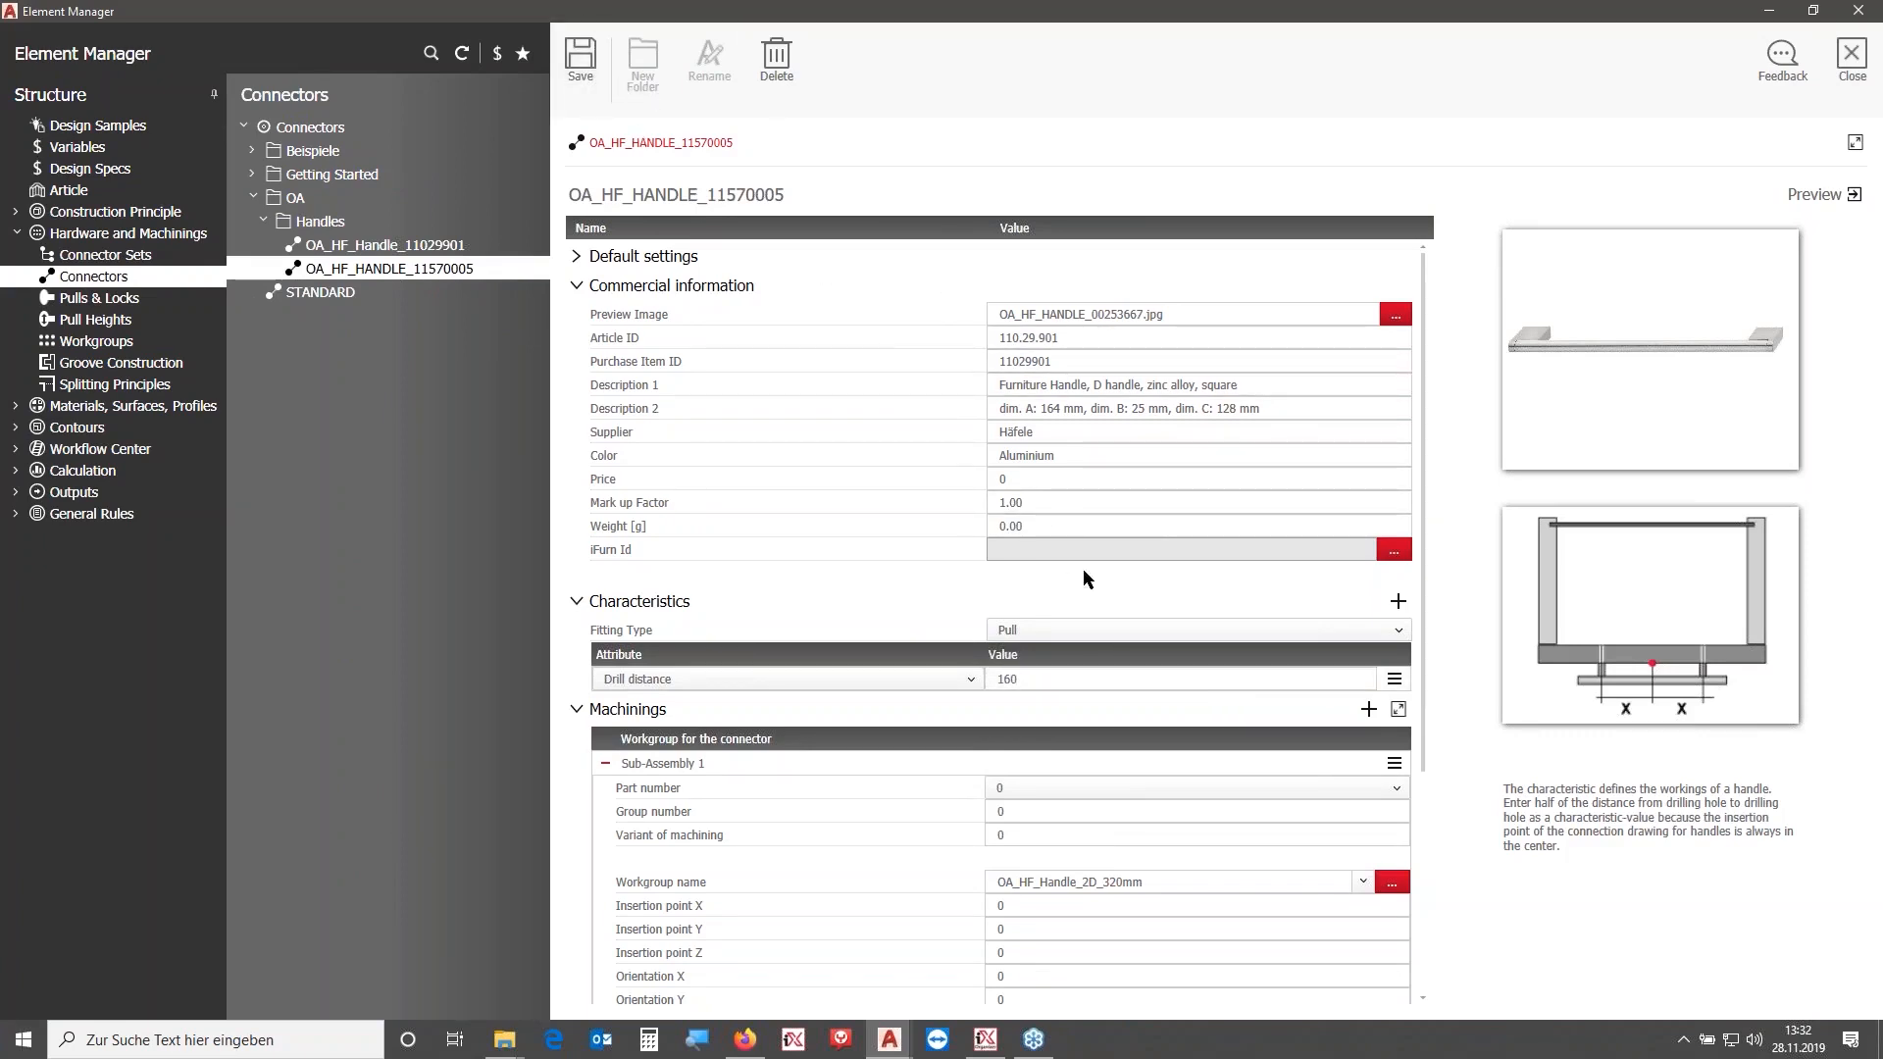
pyautogui.click(1853, 60)
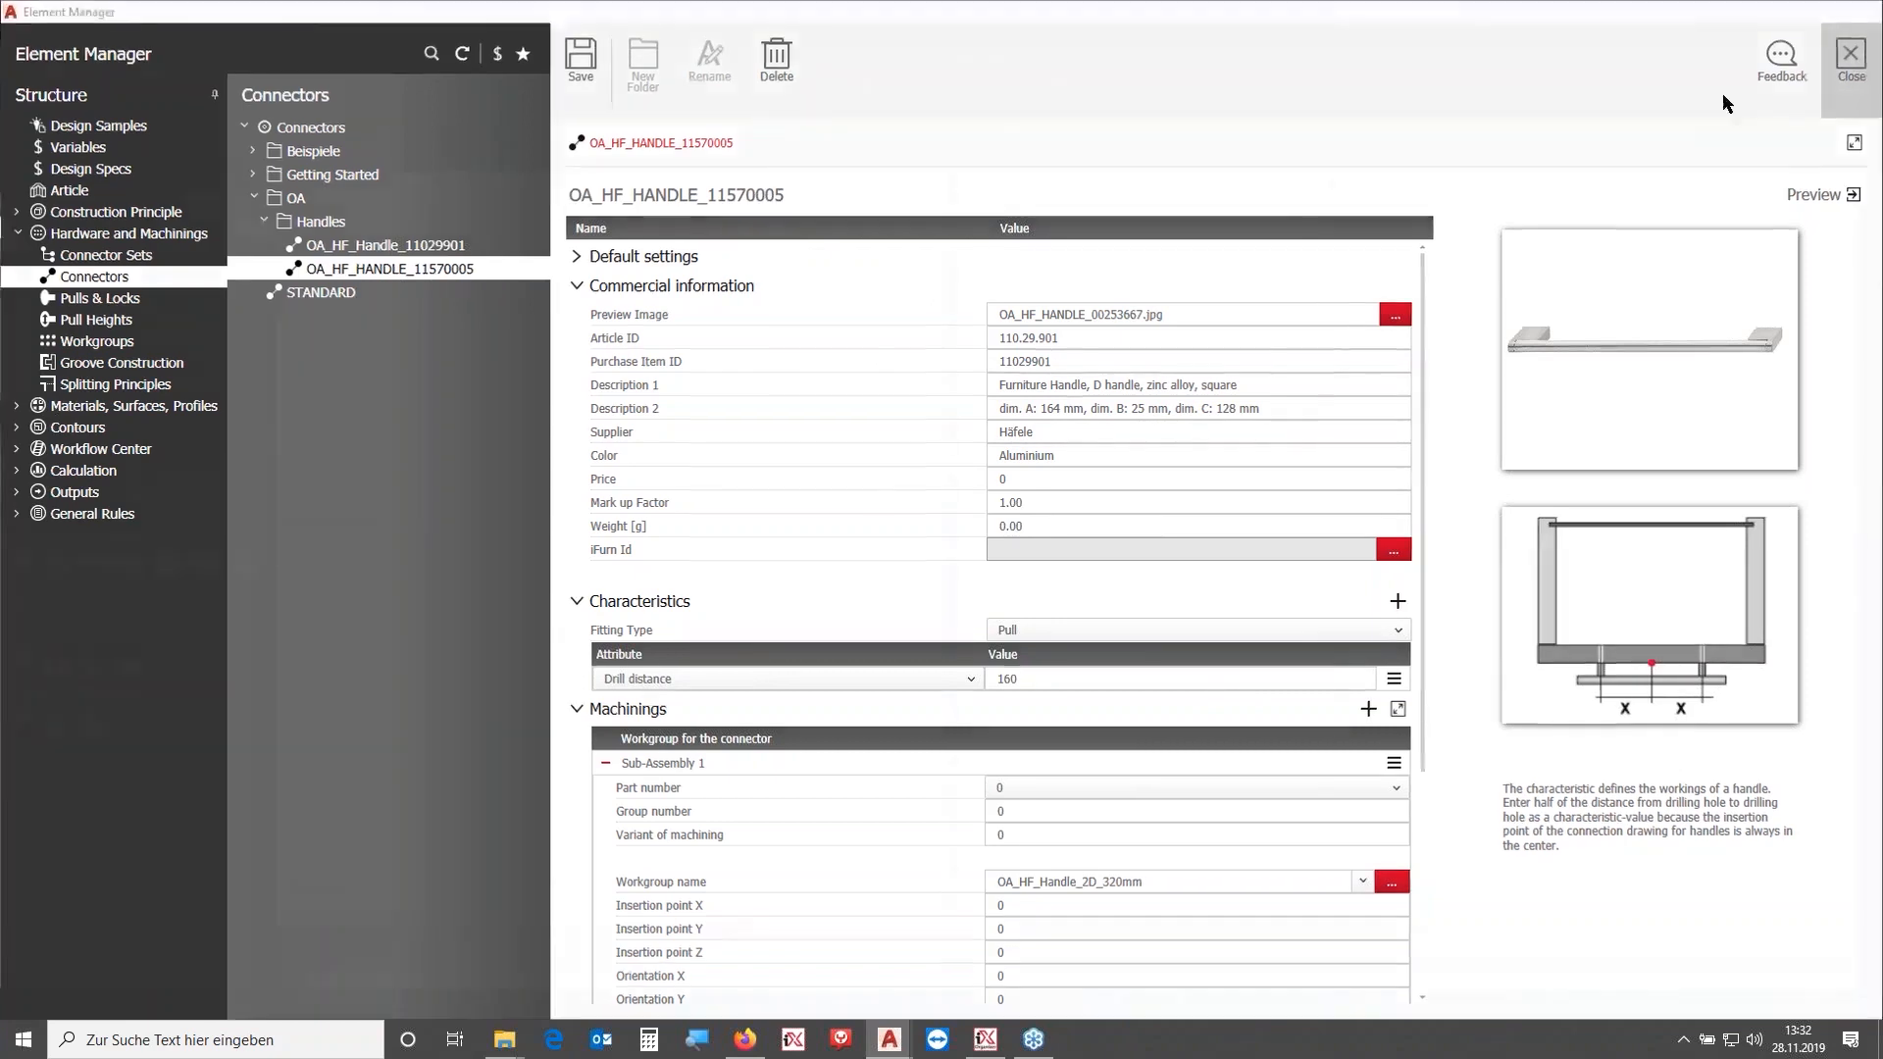
# - Refresh the two handles in the drawing by selecting them with a window
pyautogui.click(12, 204)
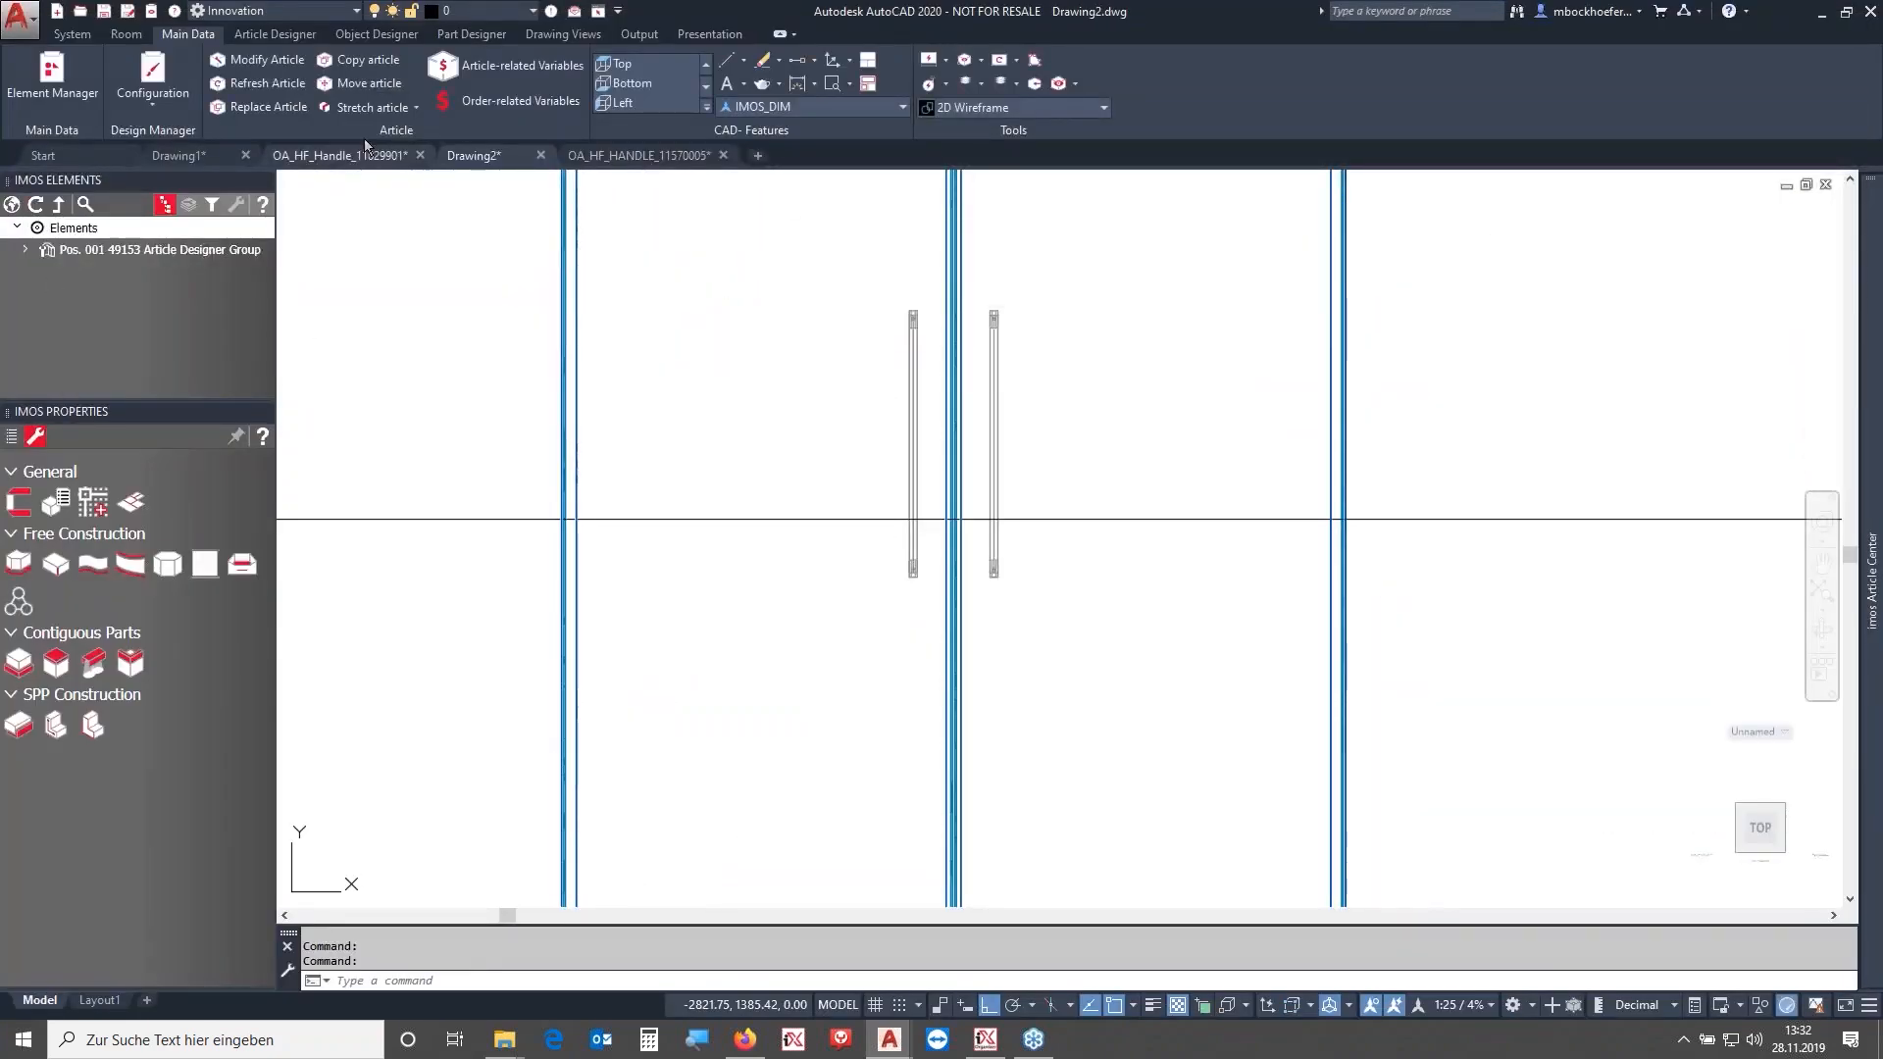
pyautogui.click(1072, 403)
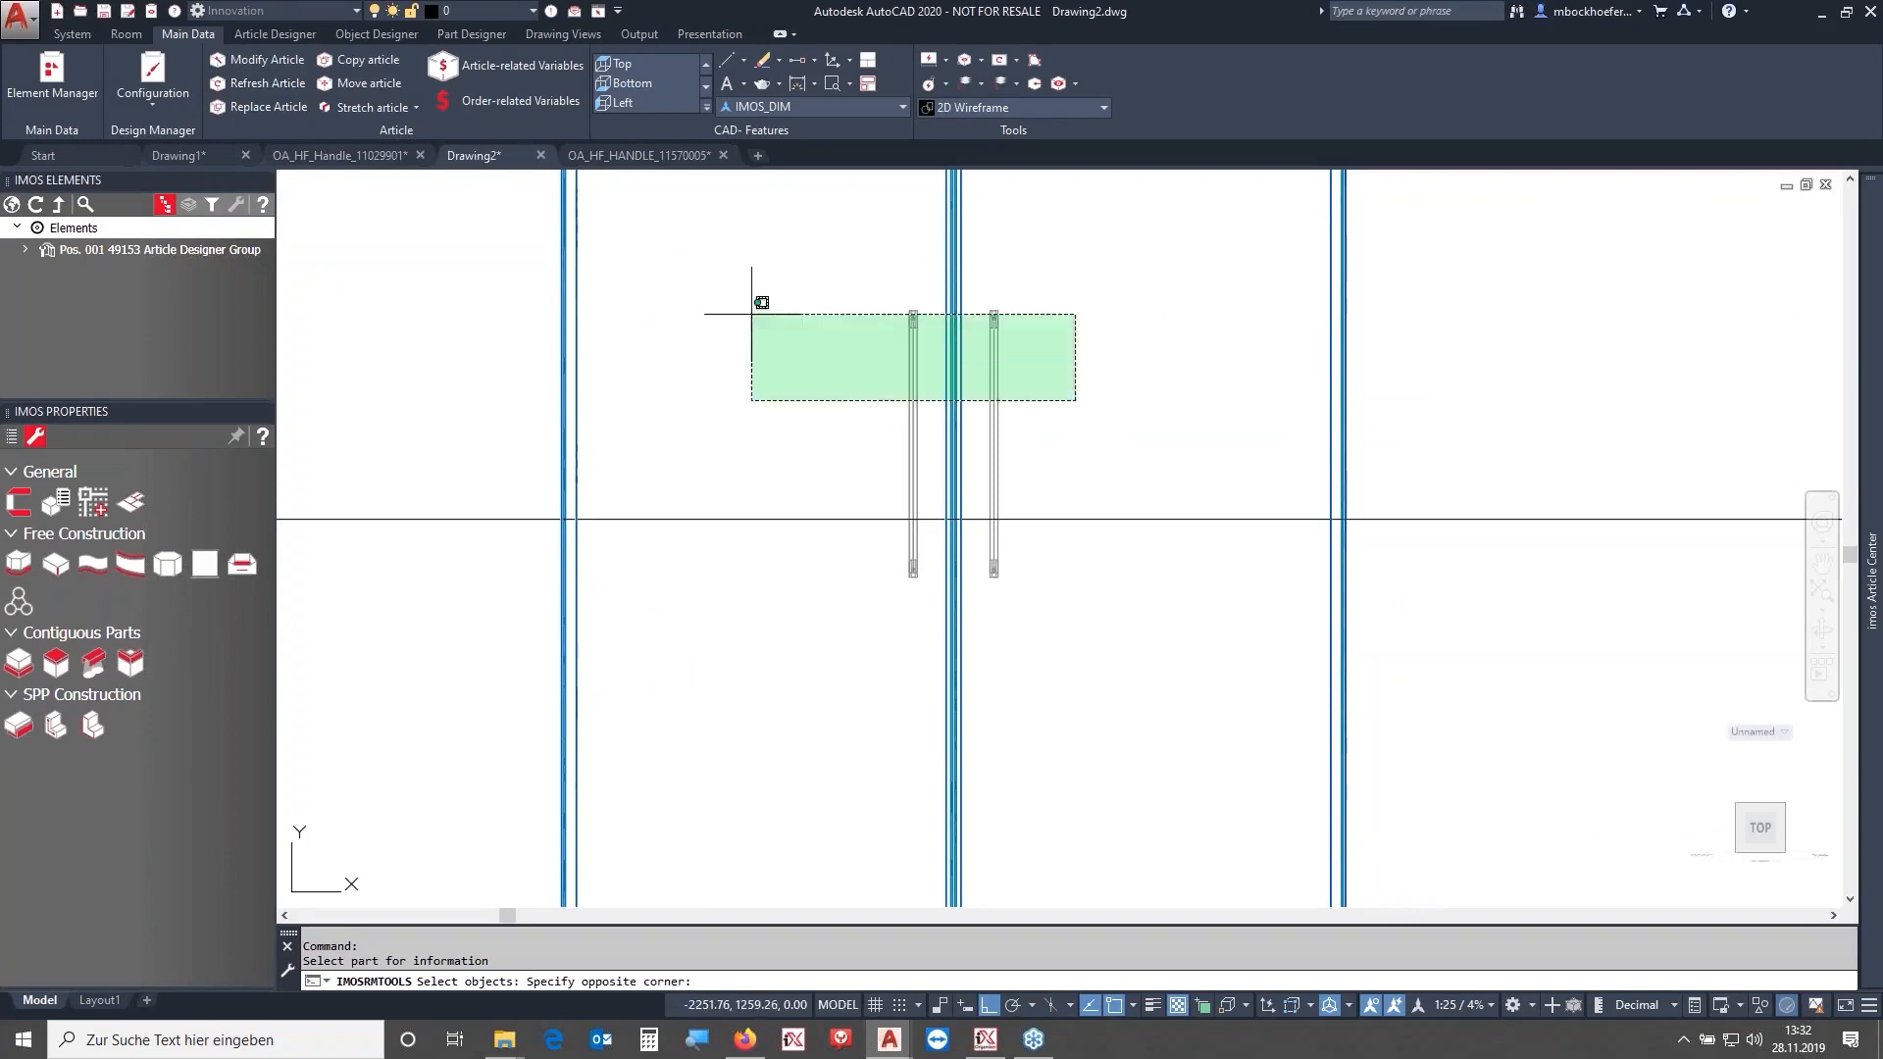
pyautogui.click(752, 315)
pyautogui.press('Return')
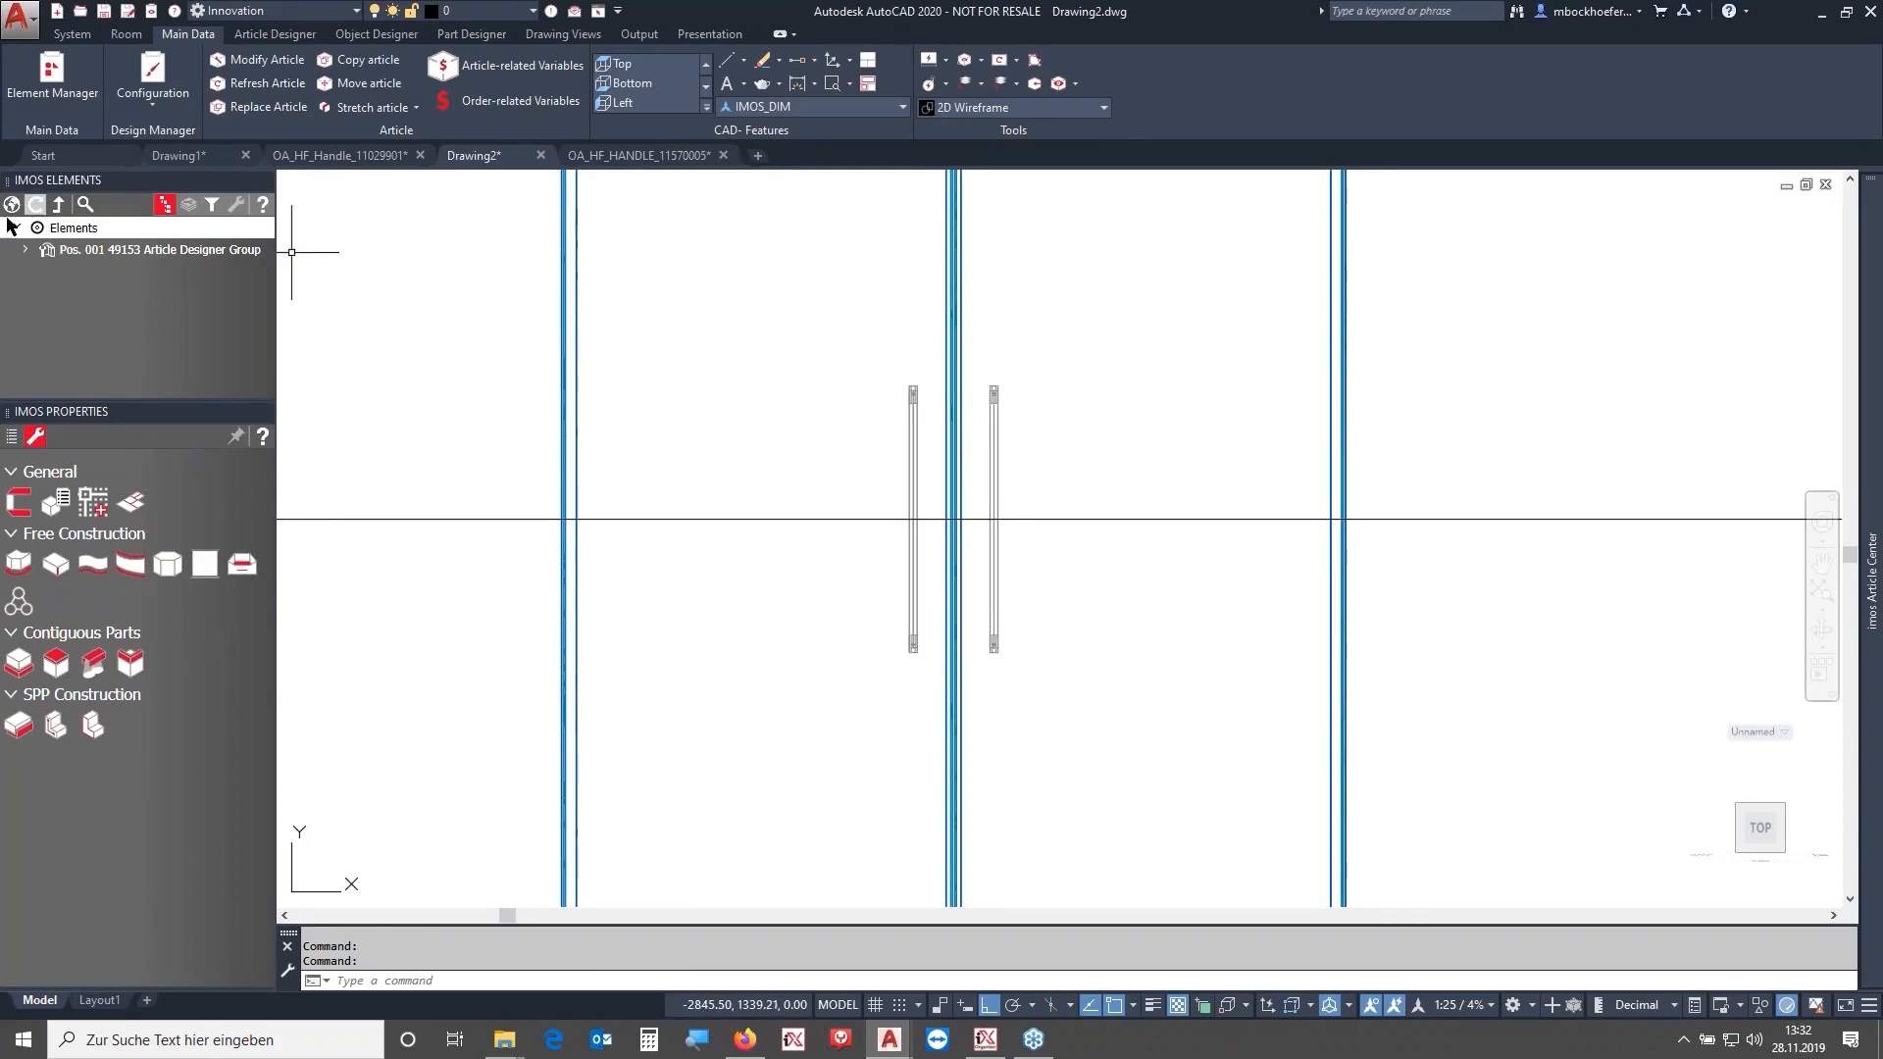
# - Select both handles' Griff_Verbindung connections and set their rotation angle to 90
pyautogui.click(994, 408)
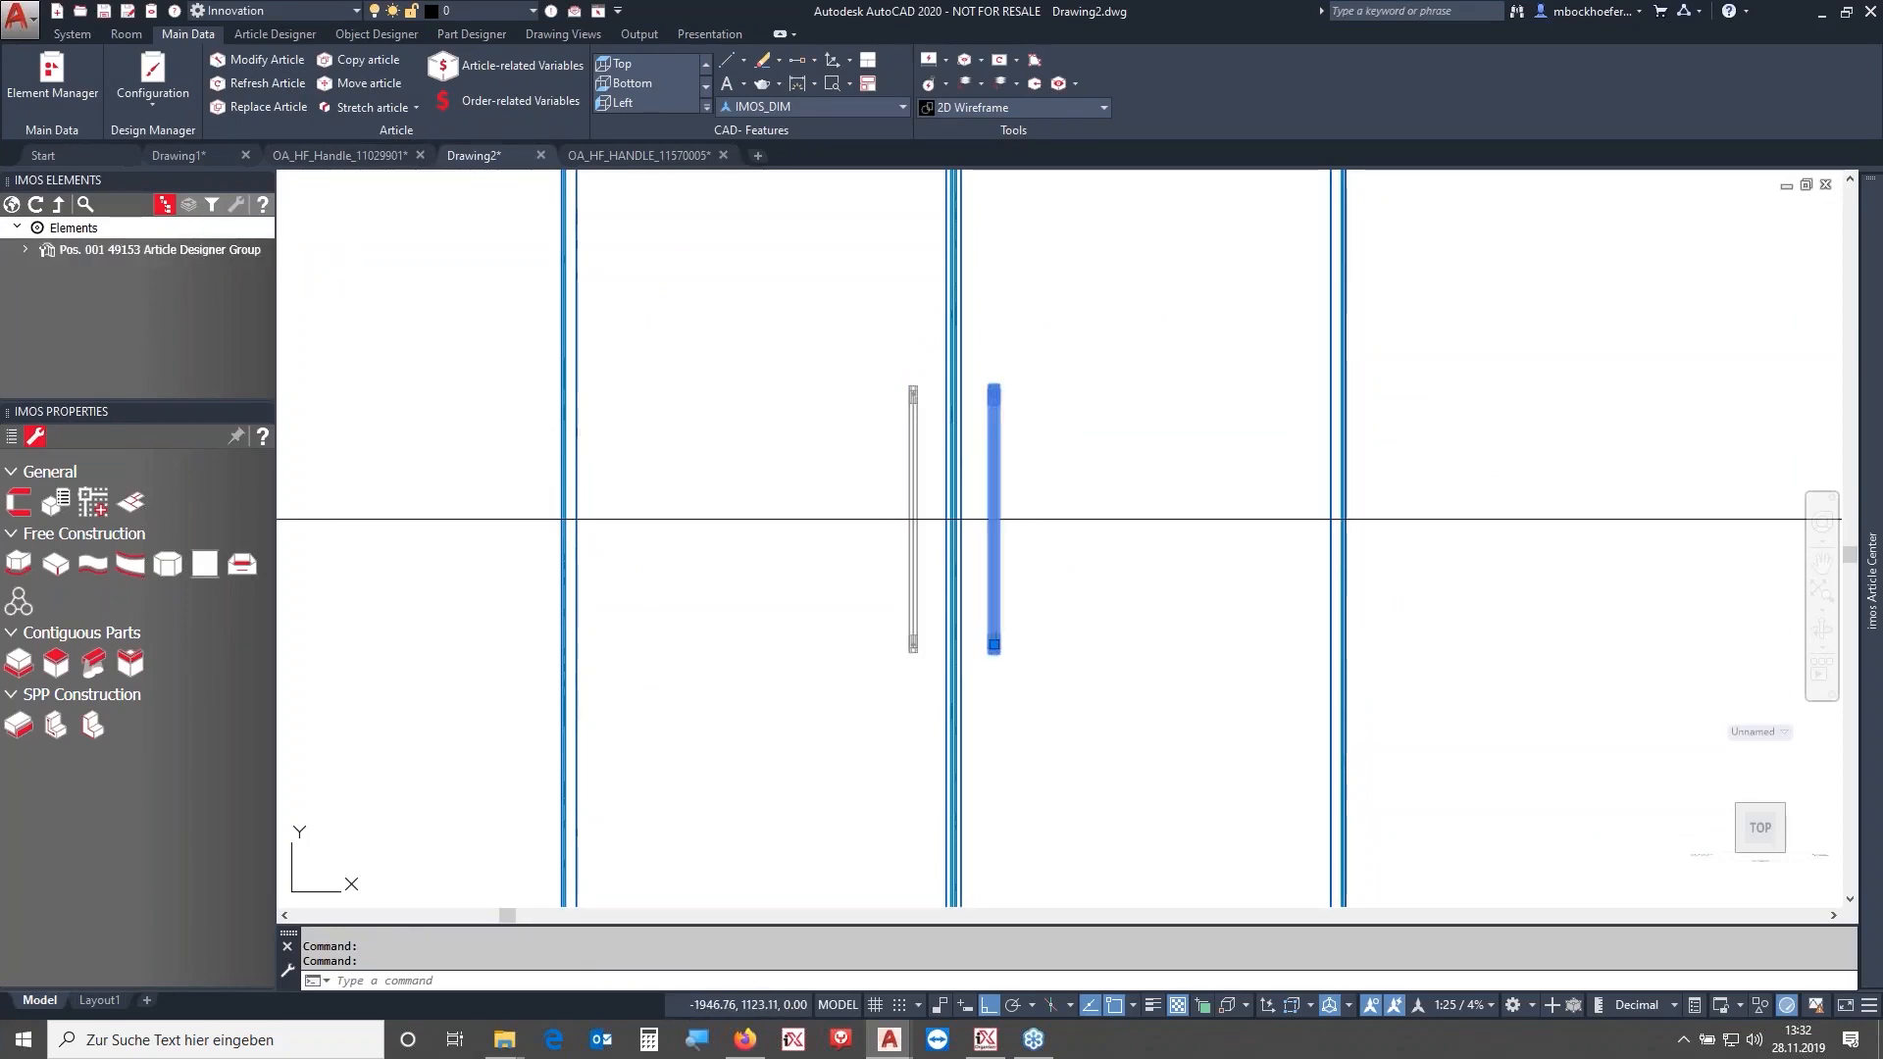
pyautogui.click(911, 402)
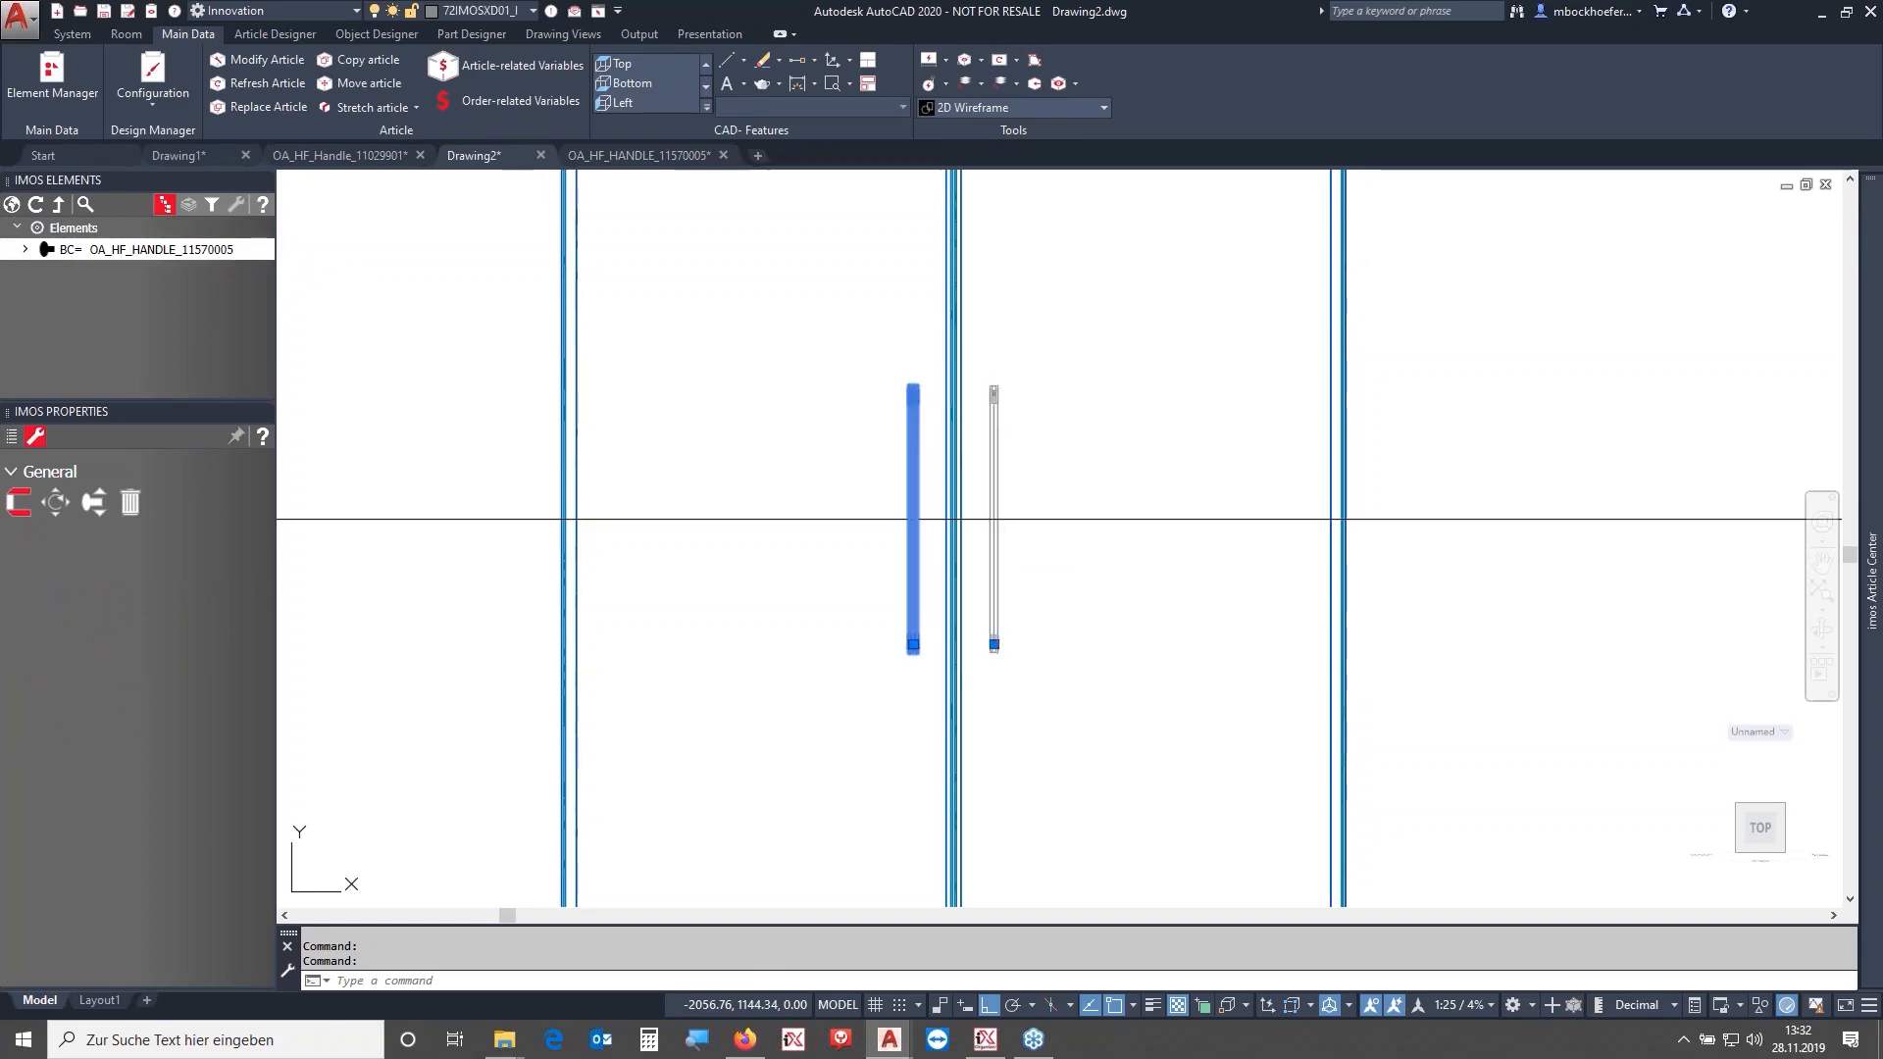
pyautogui.click(25, 249)
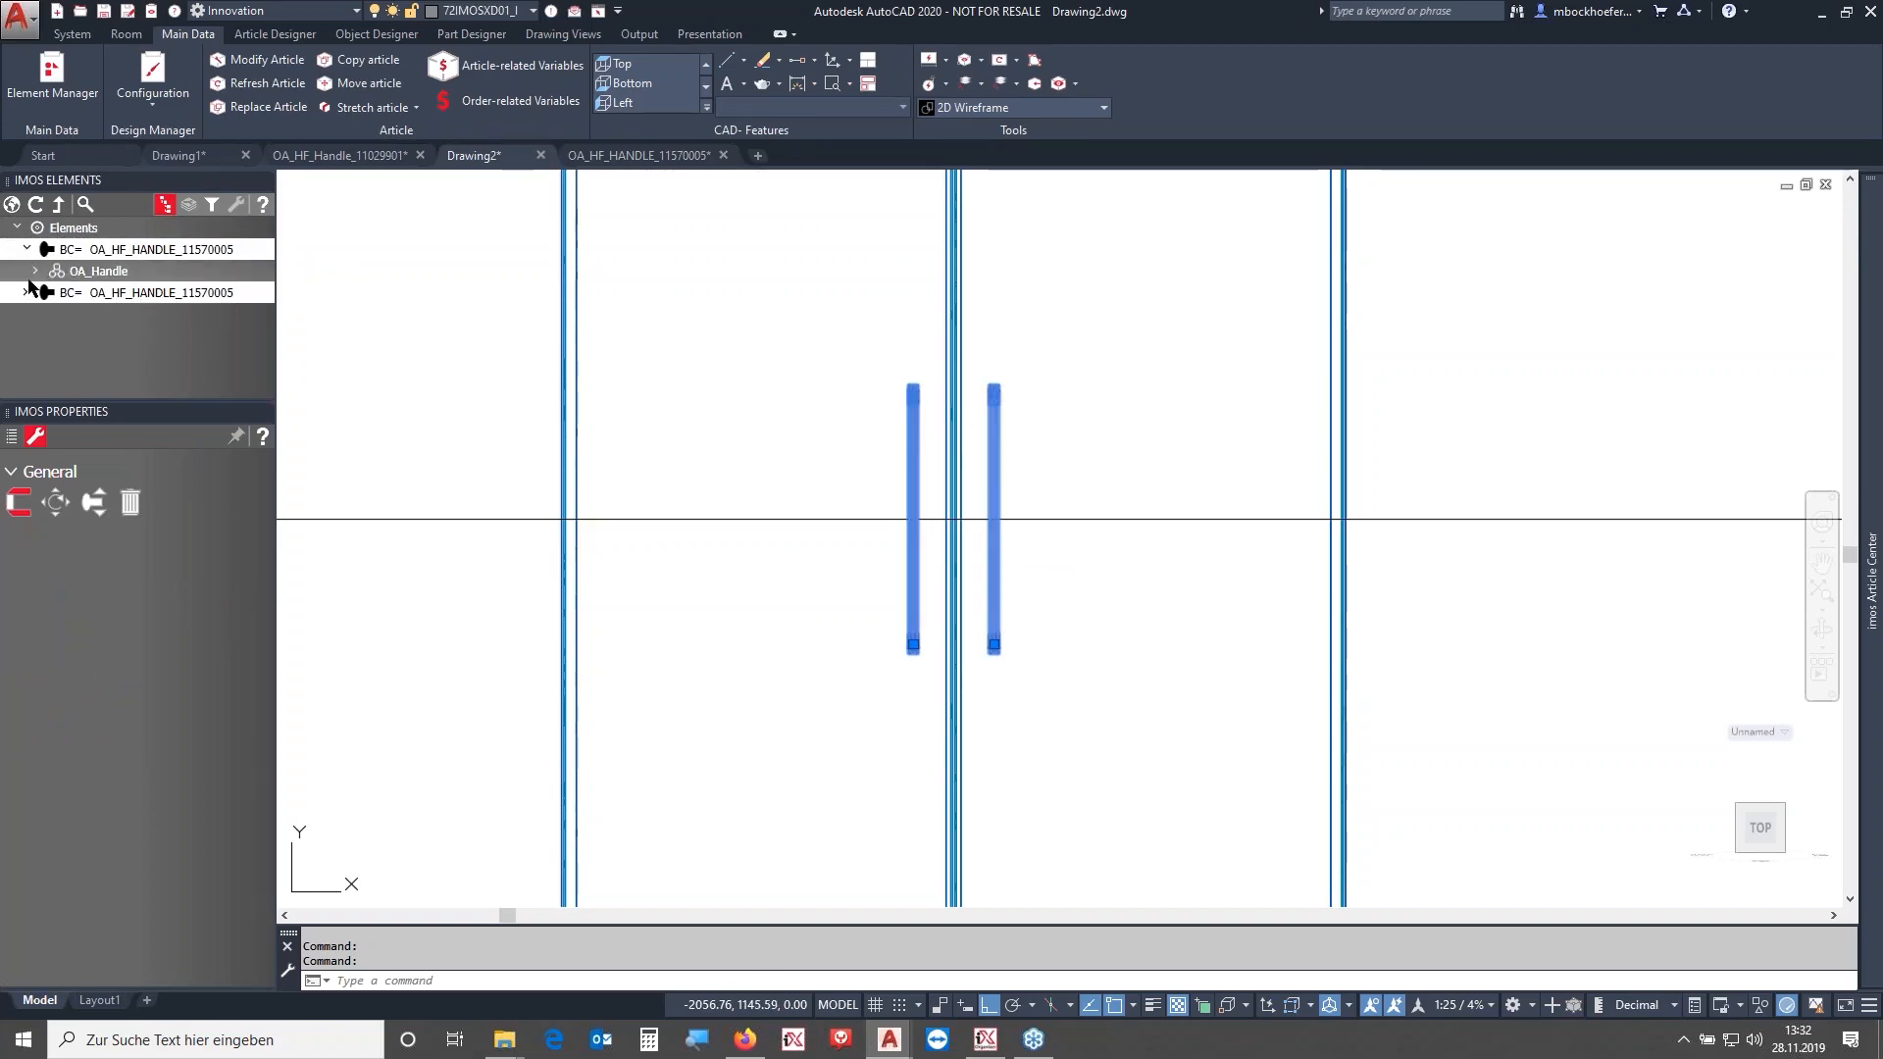
pyautogui.click(26, 292)
pyautogui.click(37, 314)
pyautogui.click(51, 337)
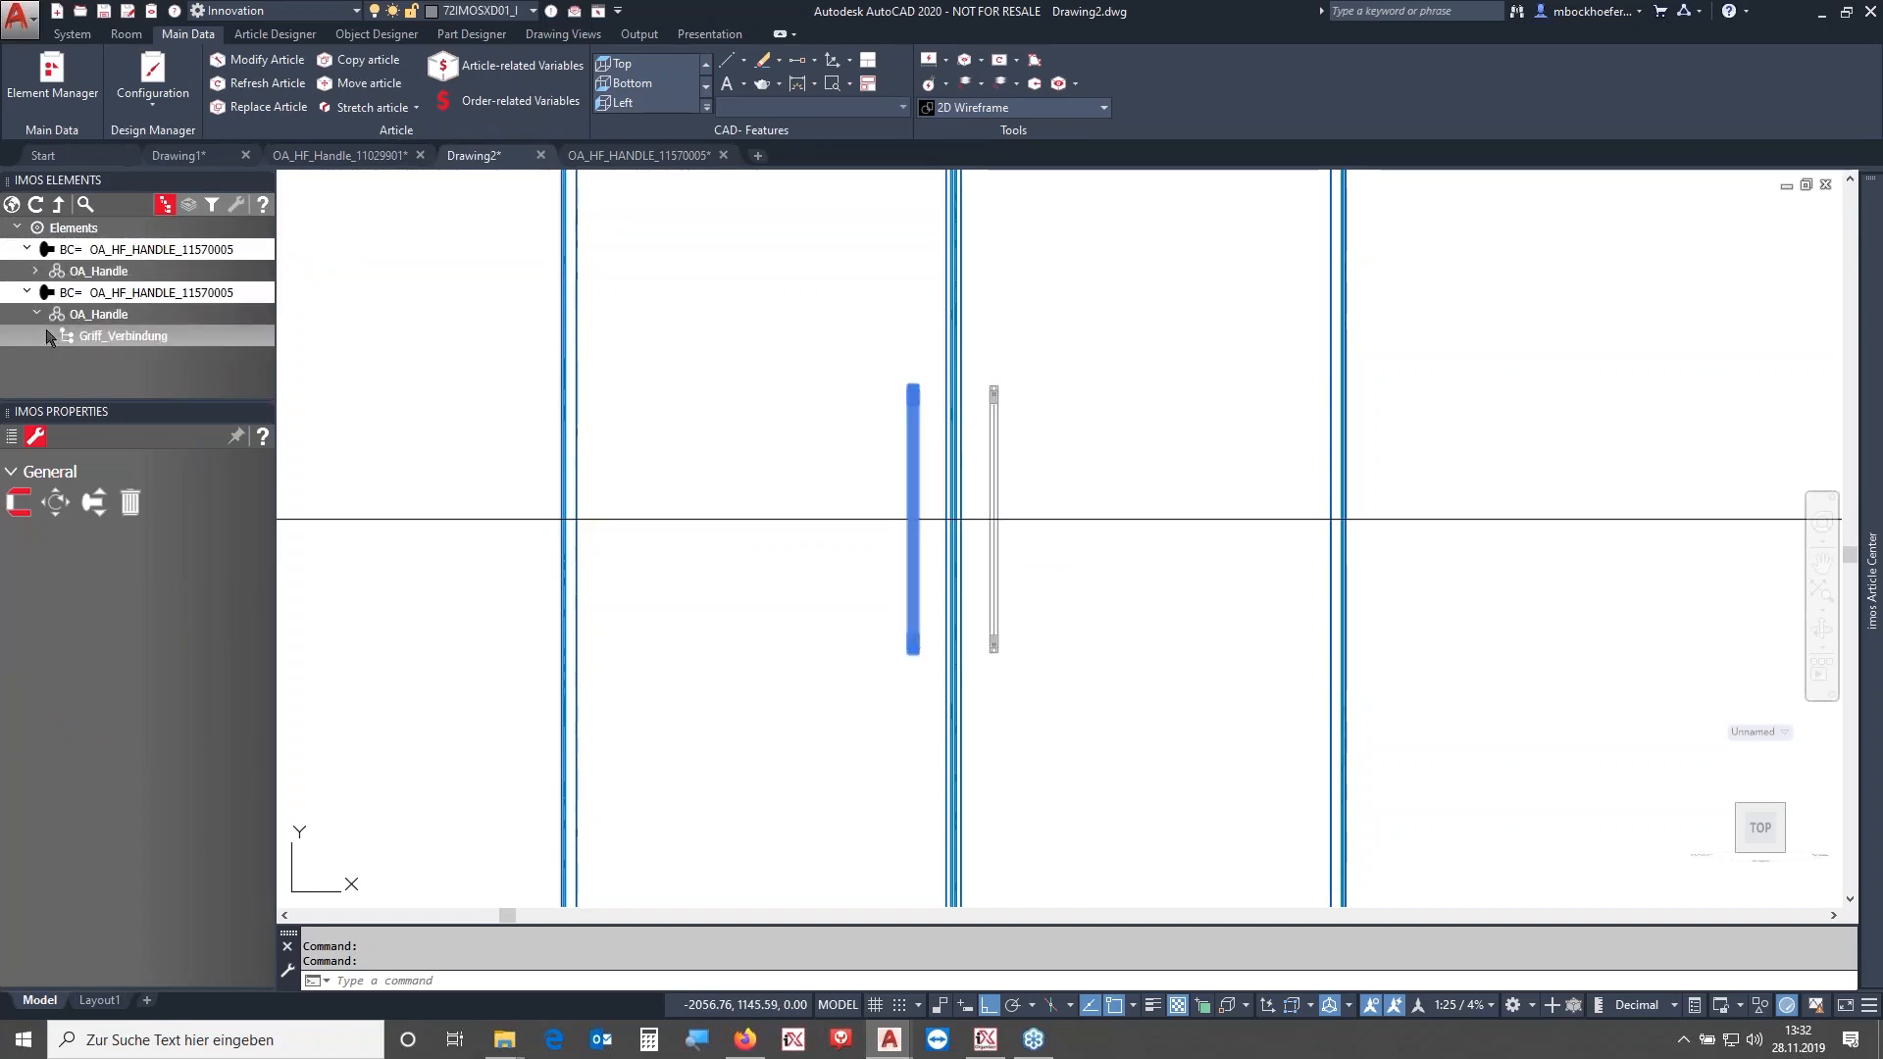
pyautogui.click(36, 271)
pyautogui.click(84, 294)
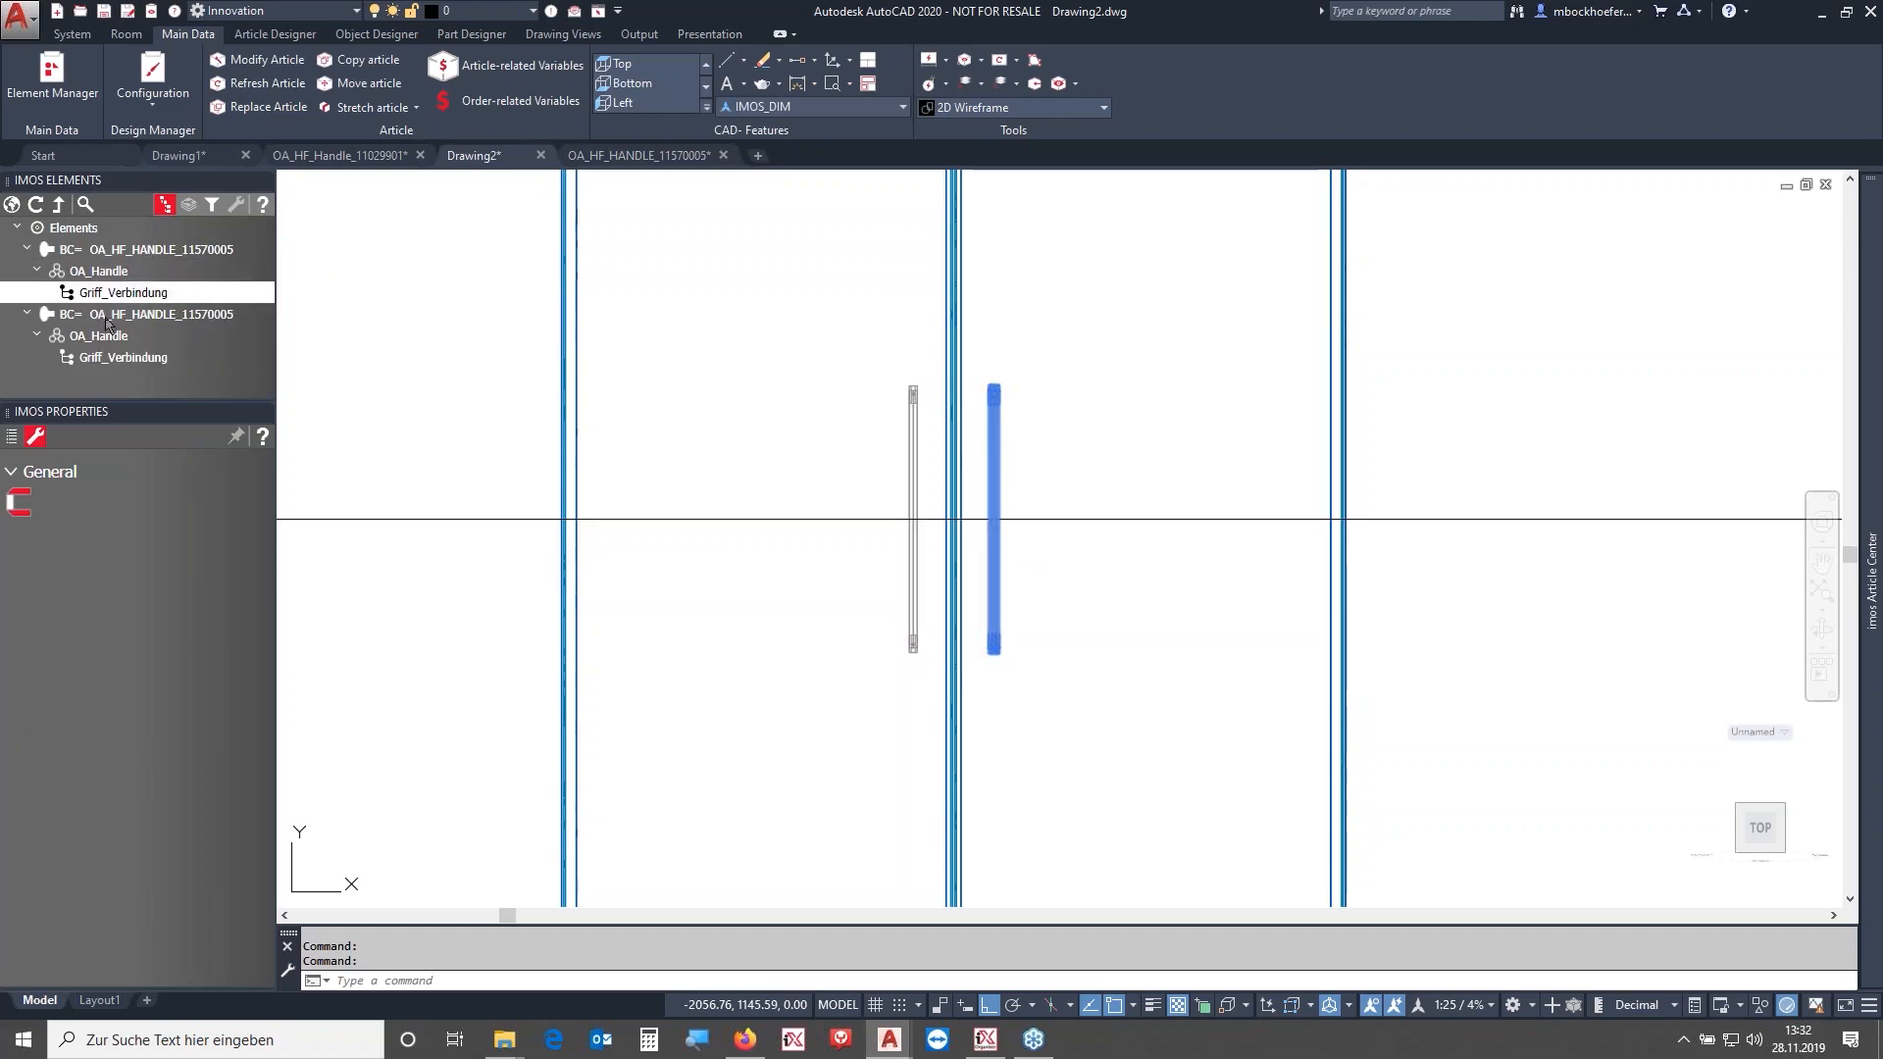
pyautogui.keyDown('ctrl'); pyautogui.click(114, 359); pyautogui.keyUp('ctrl')
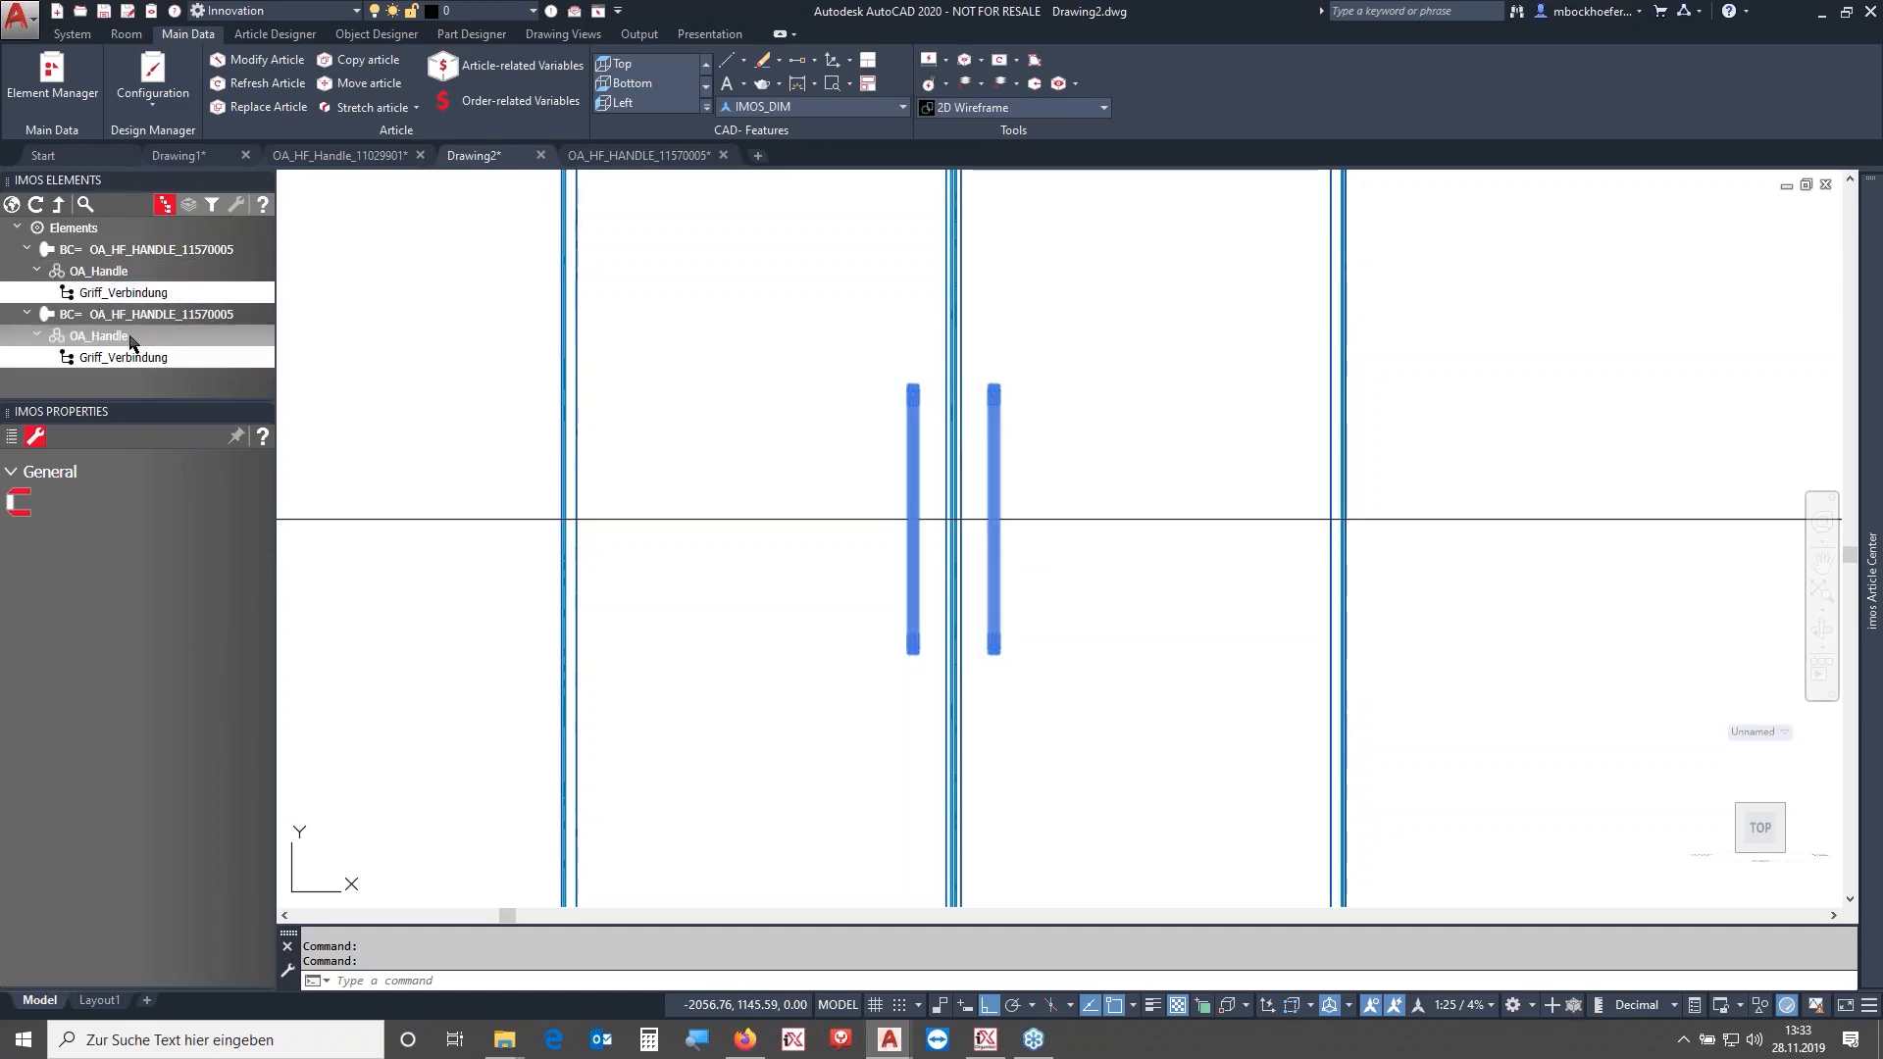
pyautogui.click(9, 438)
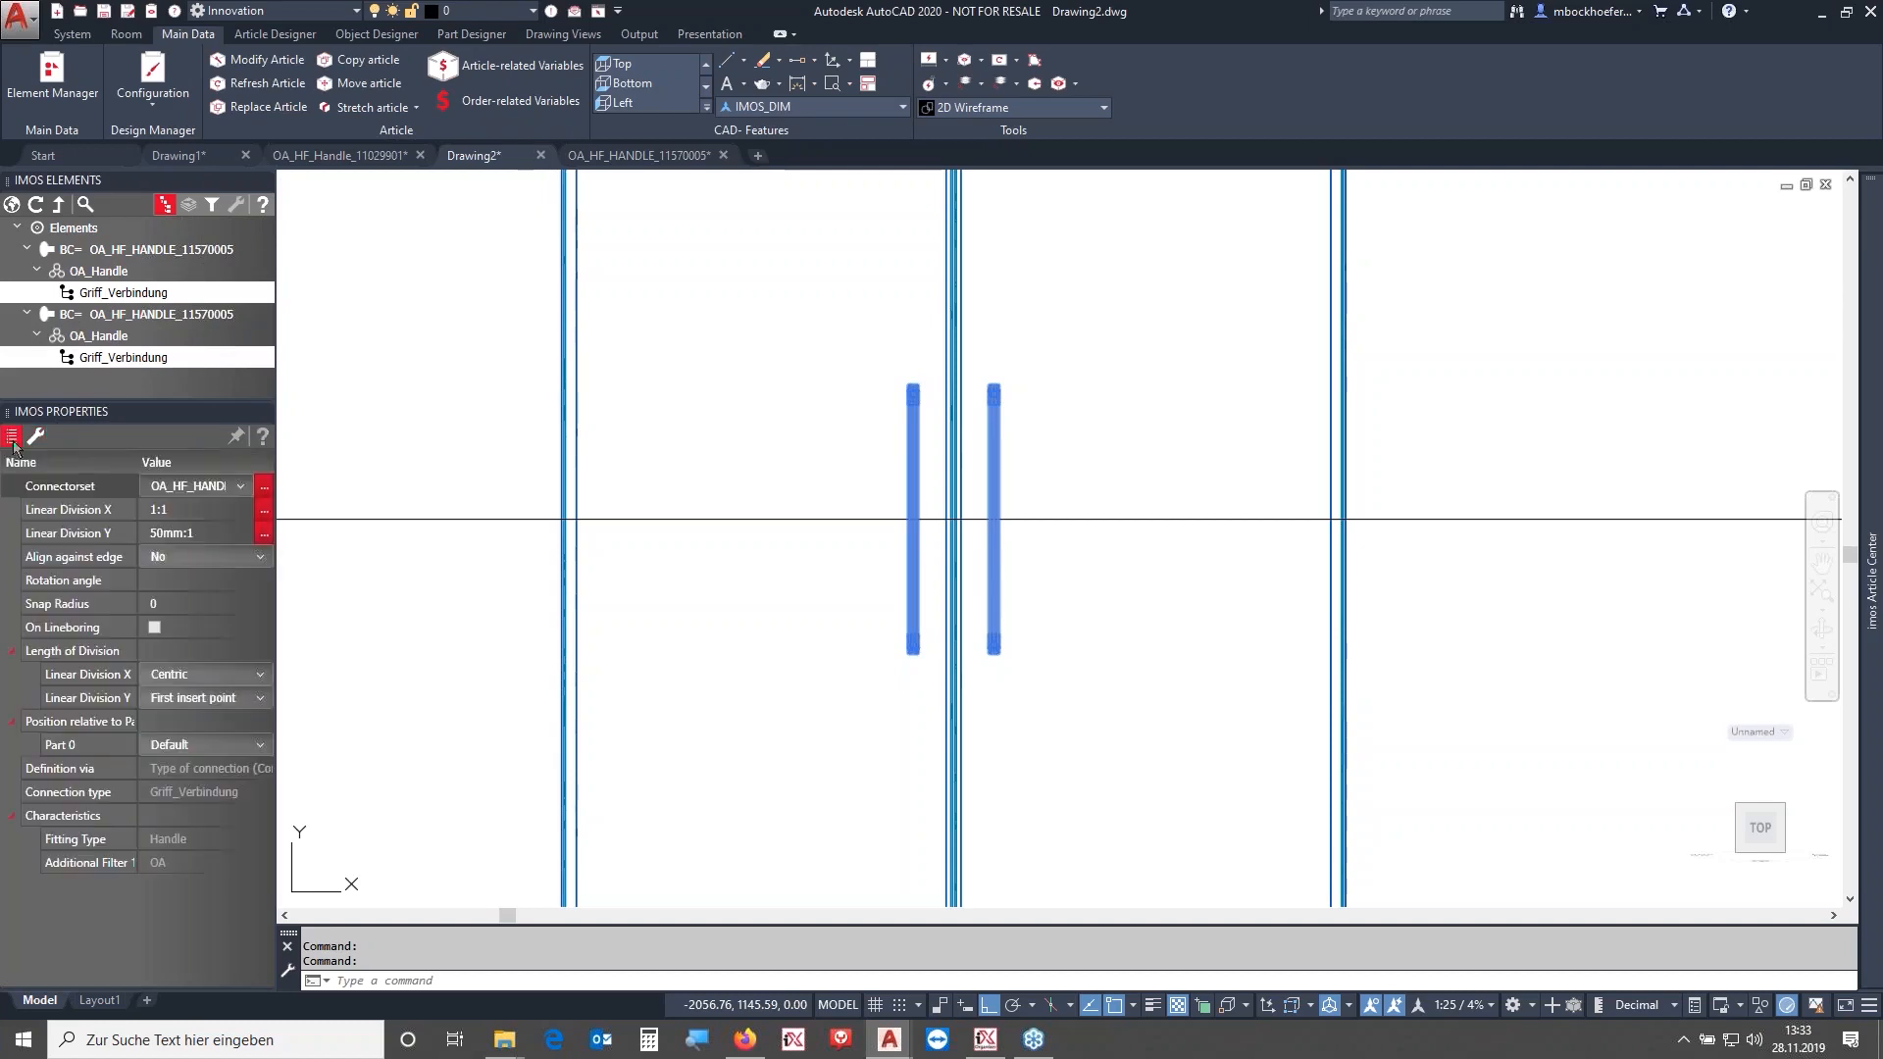
pyautogui.click(194, 581)
pyautogui.write('90')
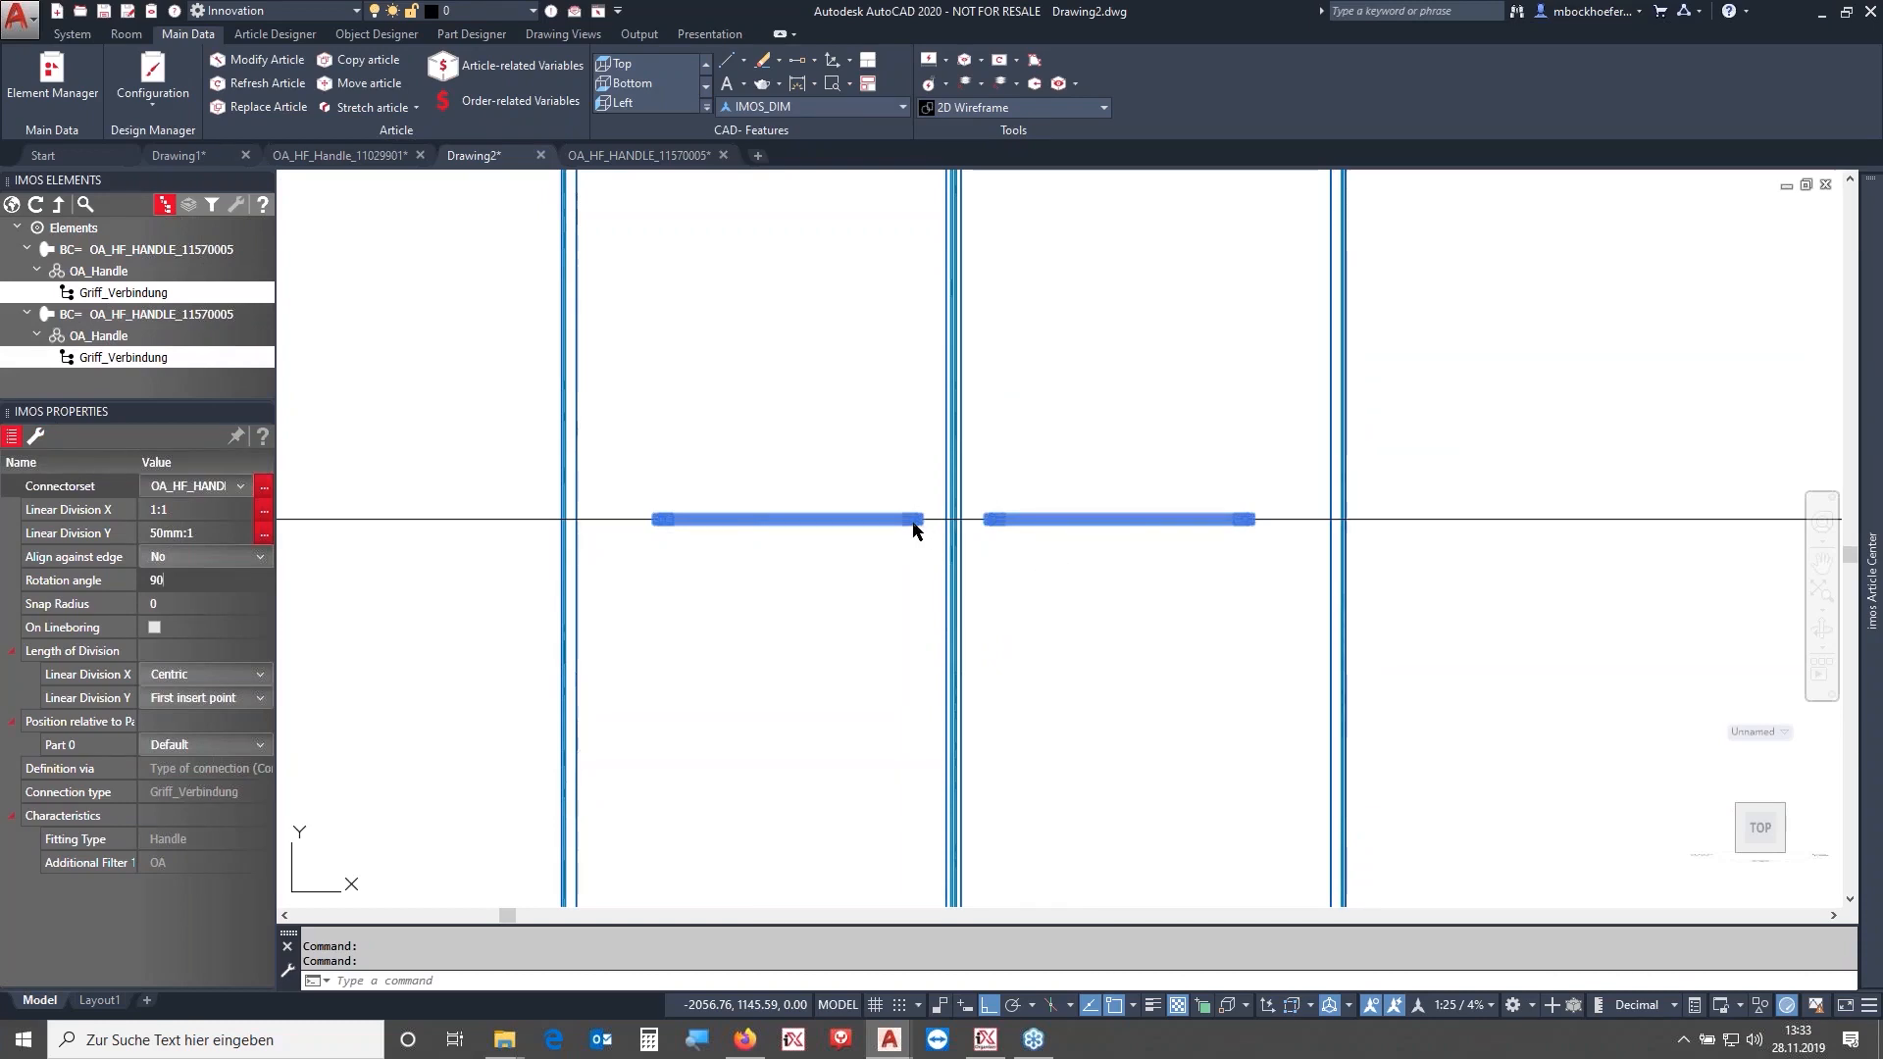
# - Zoom in to examine the rotated handle at the door edge
pyautogui.scroll(5, 912, 530)
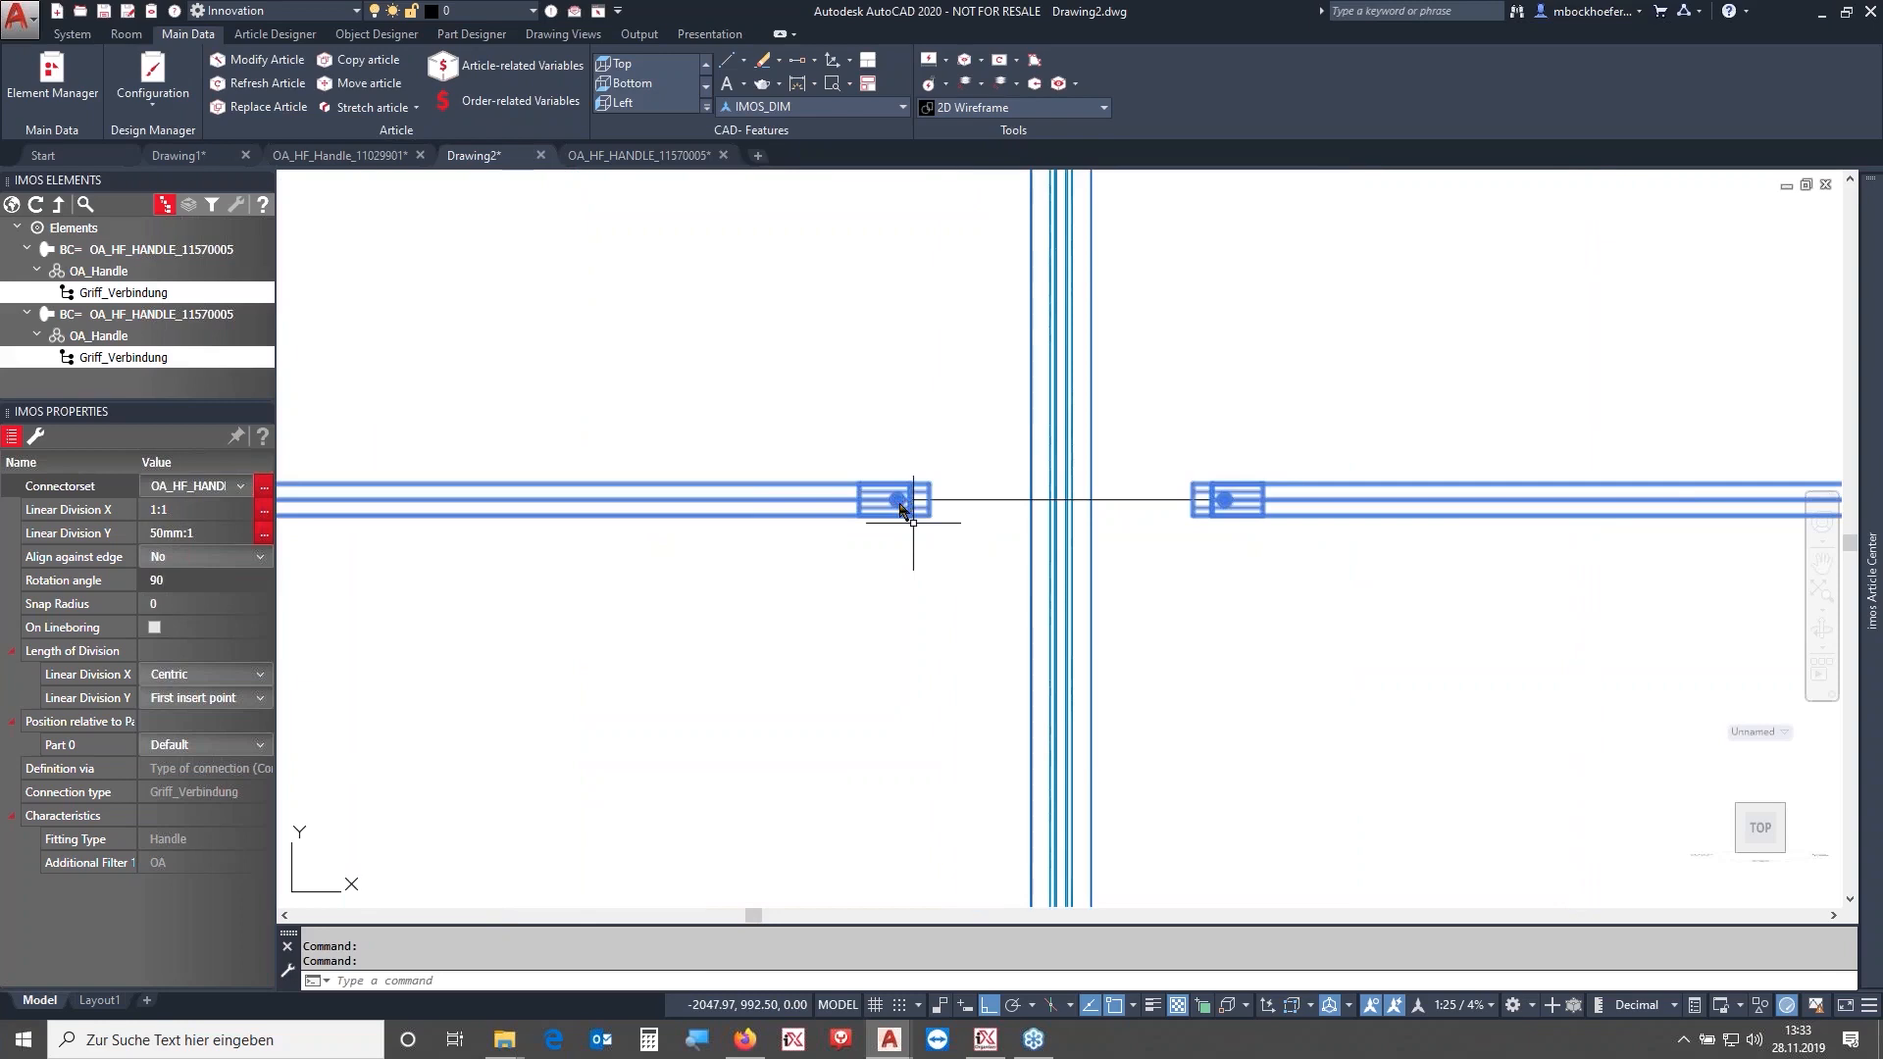
pyautogui.click(899, 350)
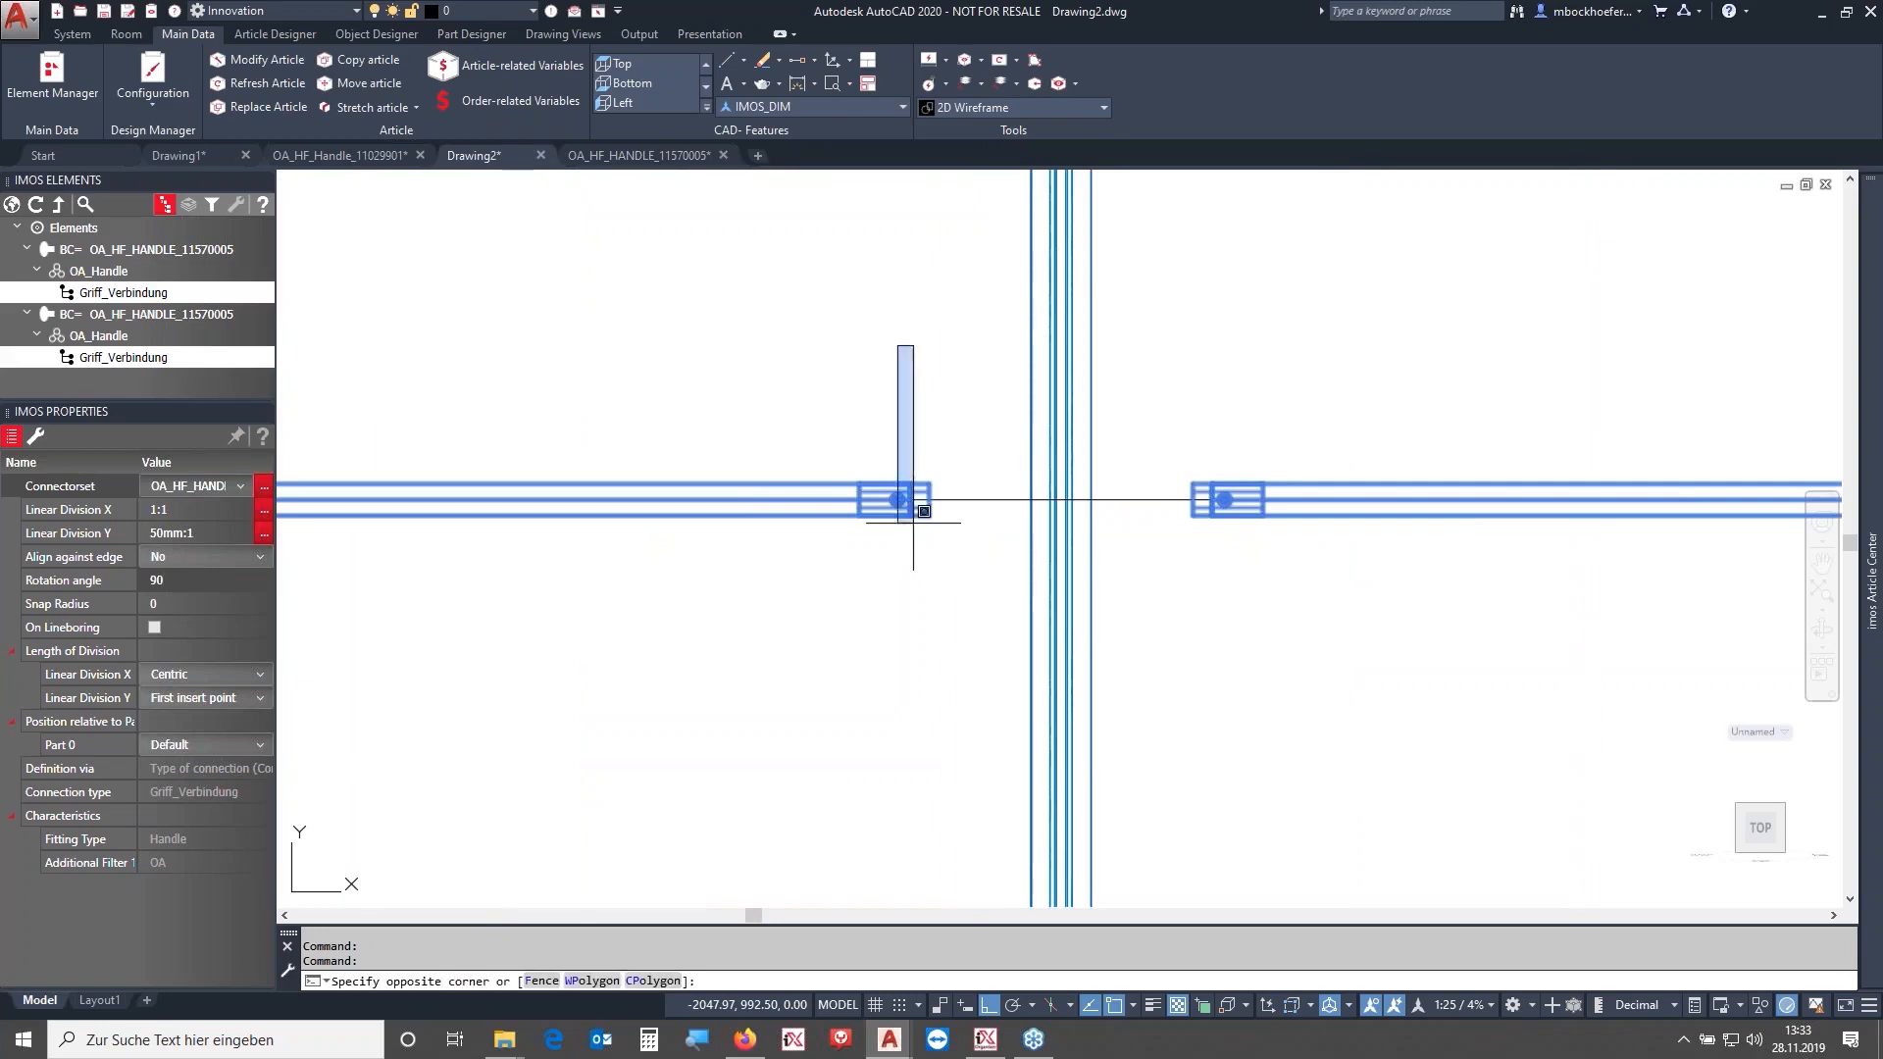
pyautogui.scroll(-5, 870, 368)
pyautogui.moveTo(902, 322); pyautogui.dragTo(945, 536, button='middle')
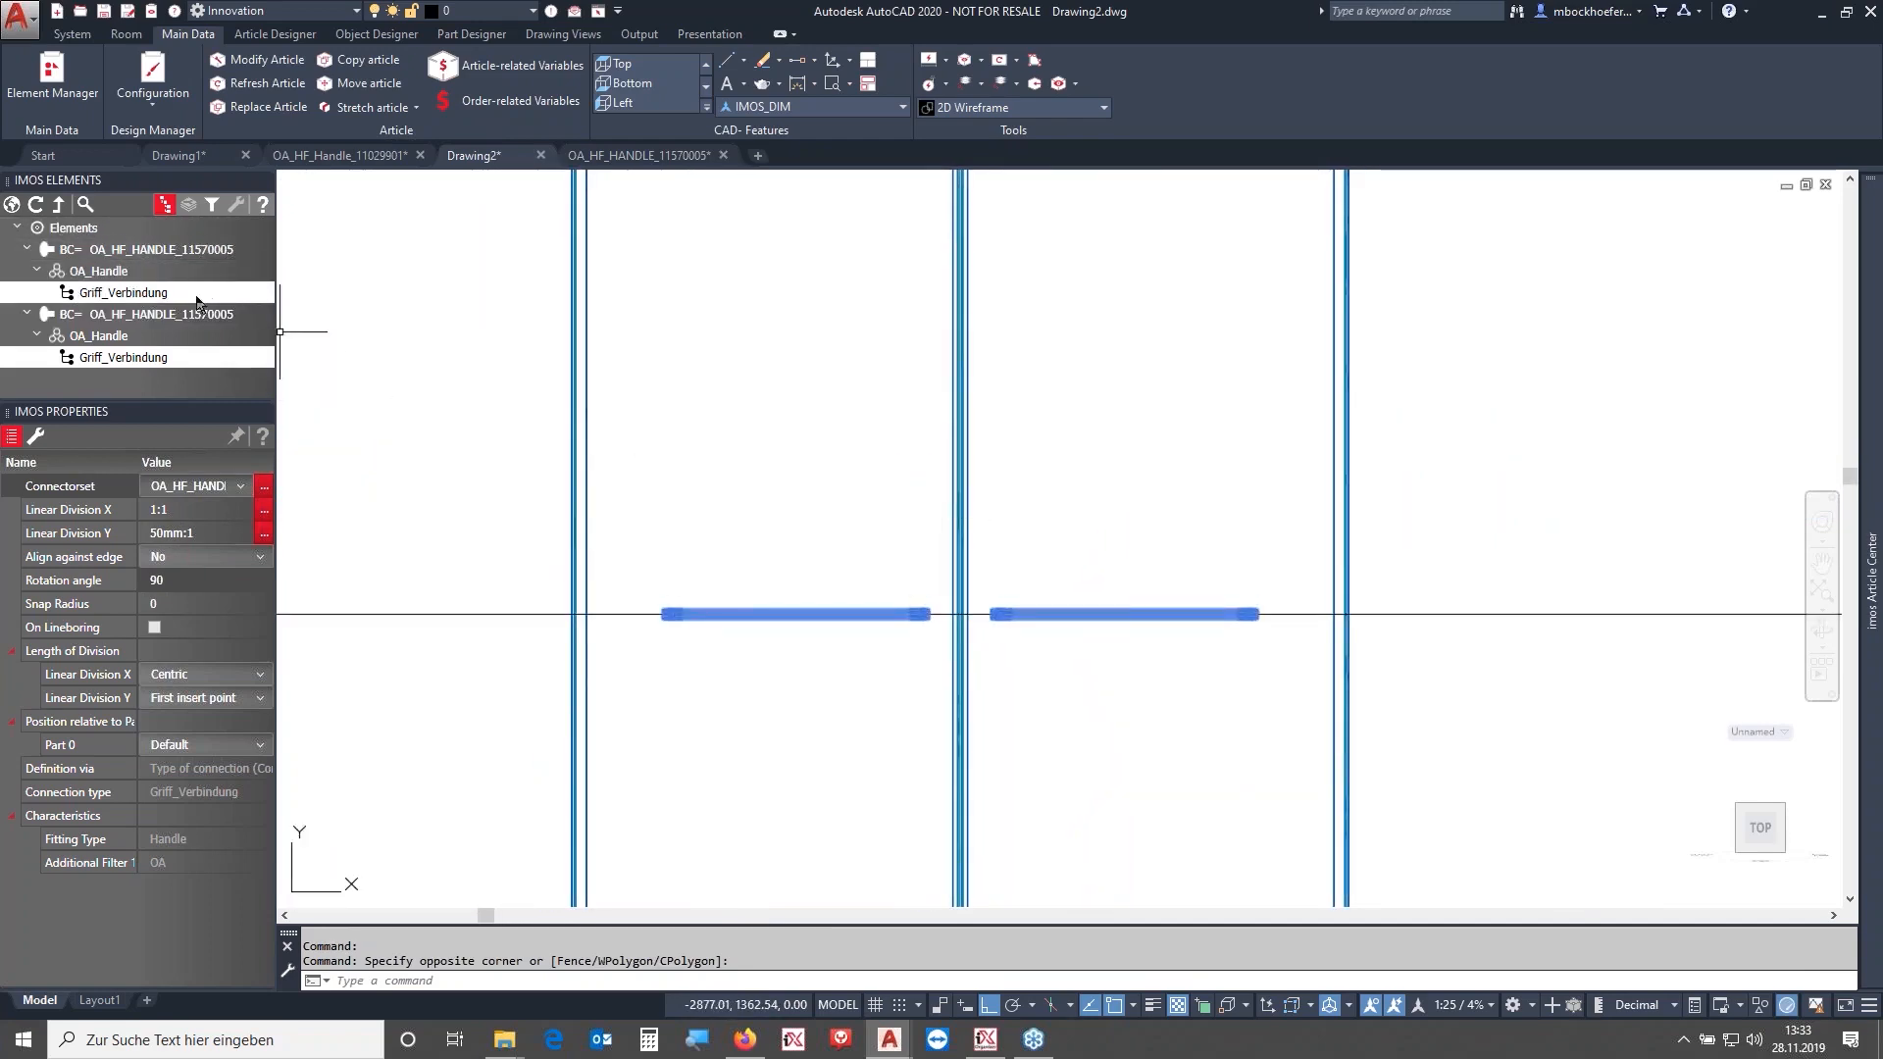
# - Delete the Article Designer Group's modifiers from the Connection Scan downward
pyautogui.click(16, 207)
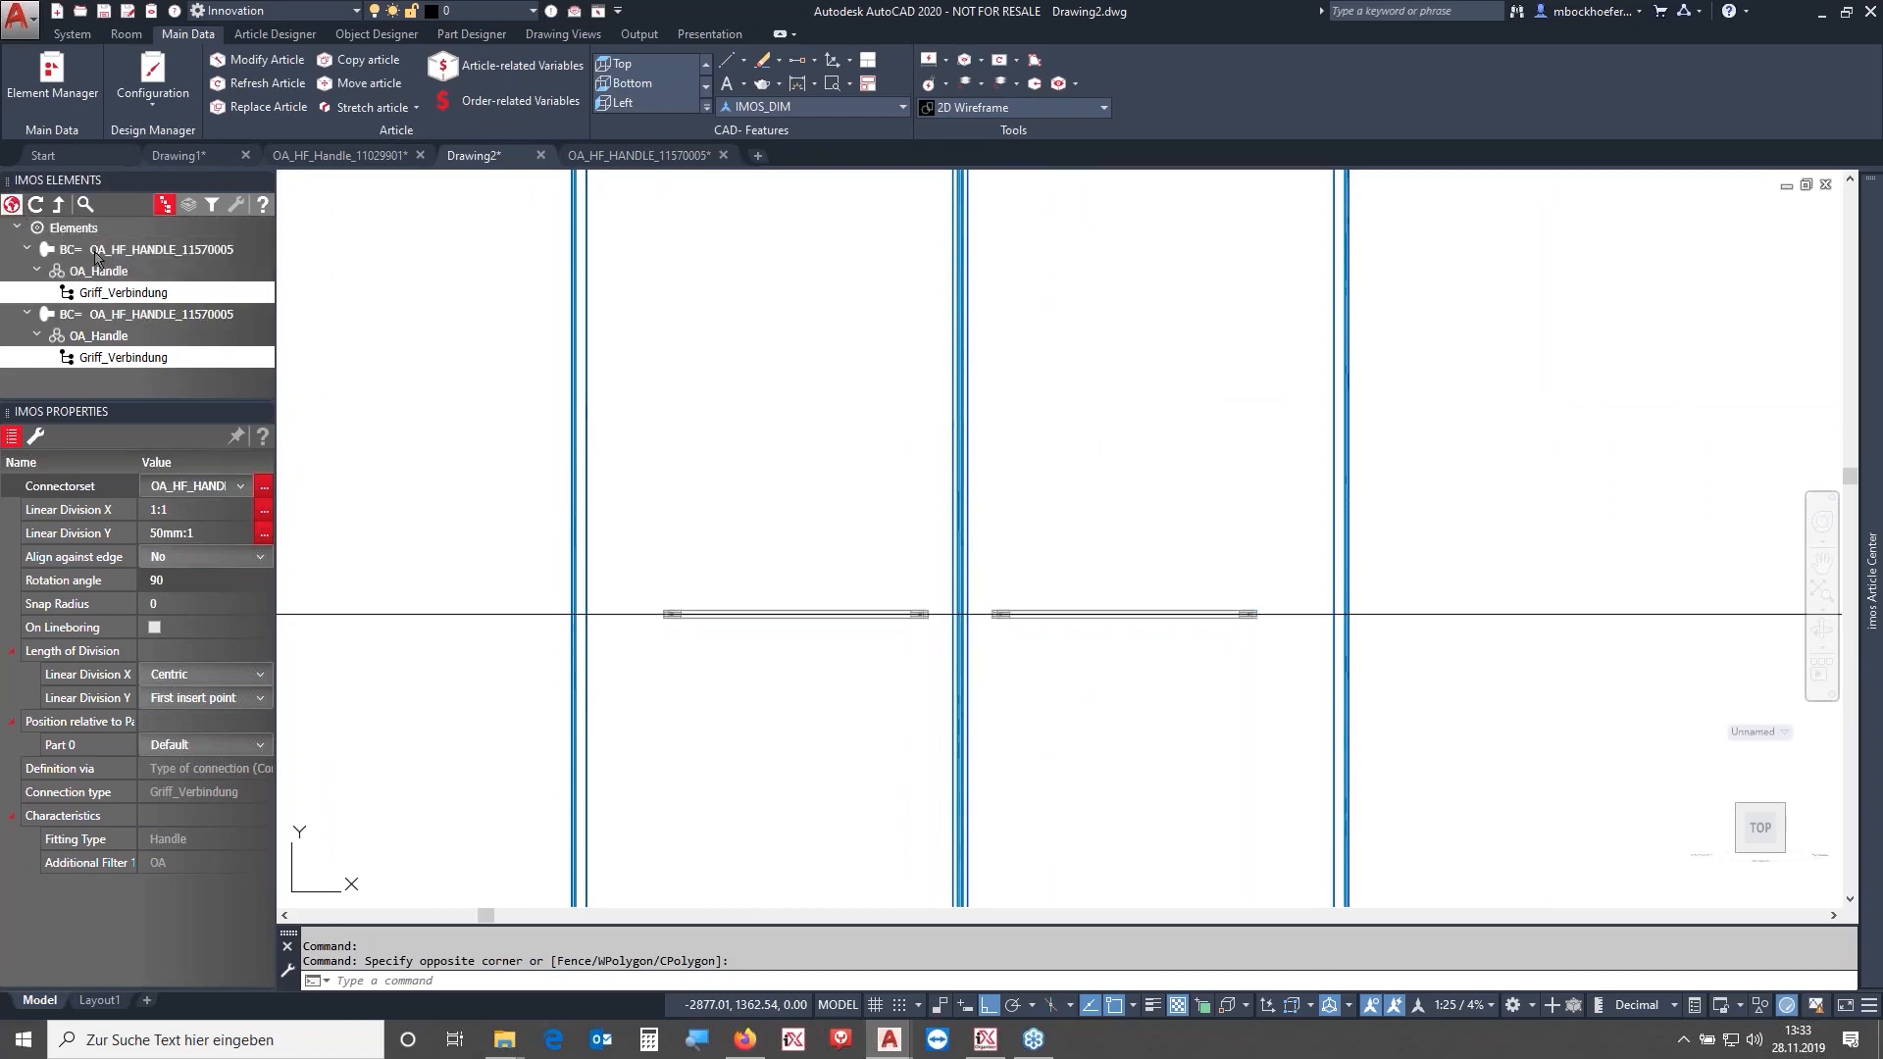
pyautogui.click(116, 252)
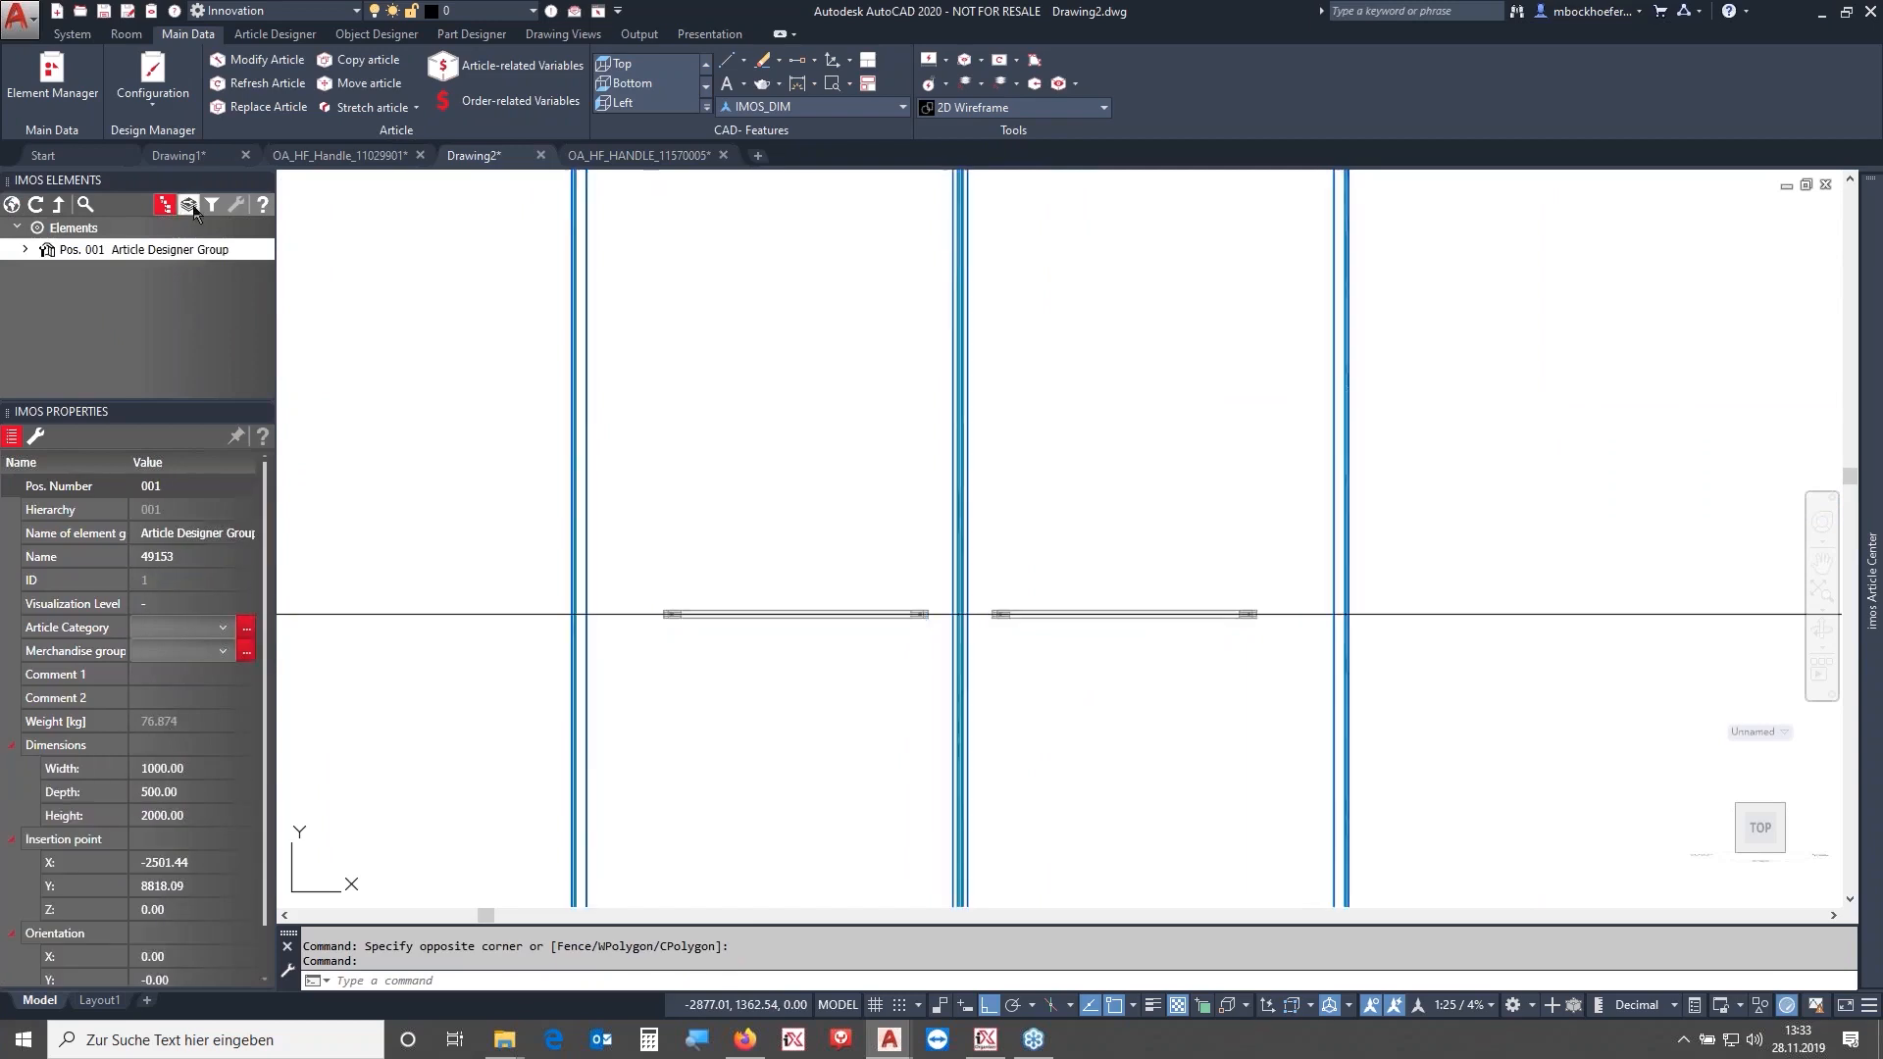
pyautogui.click(188, 205)
pyautogui.click(260, 254)
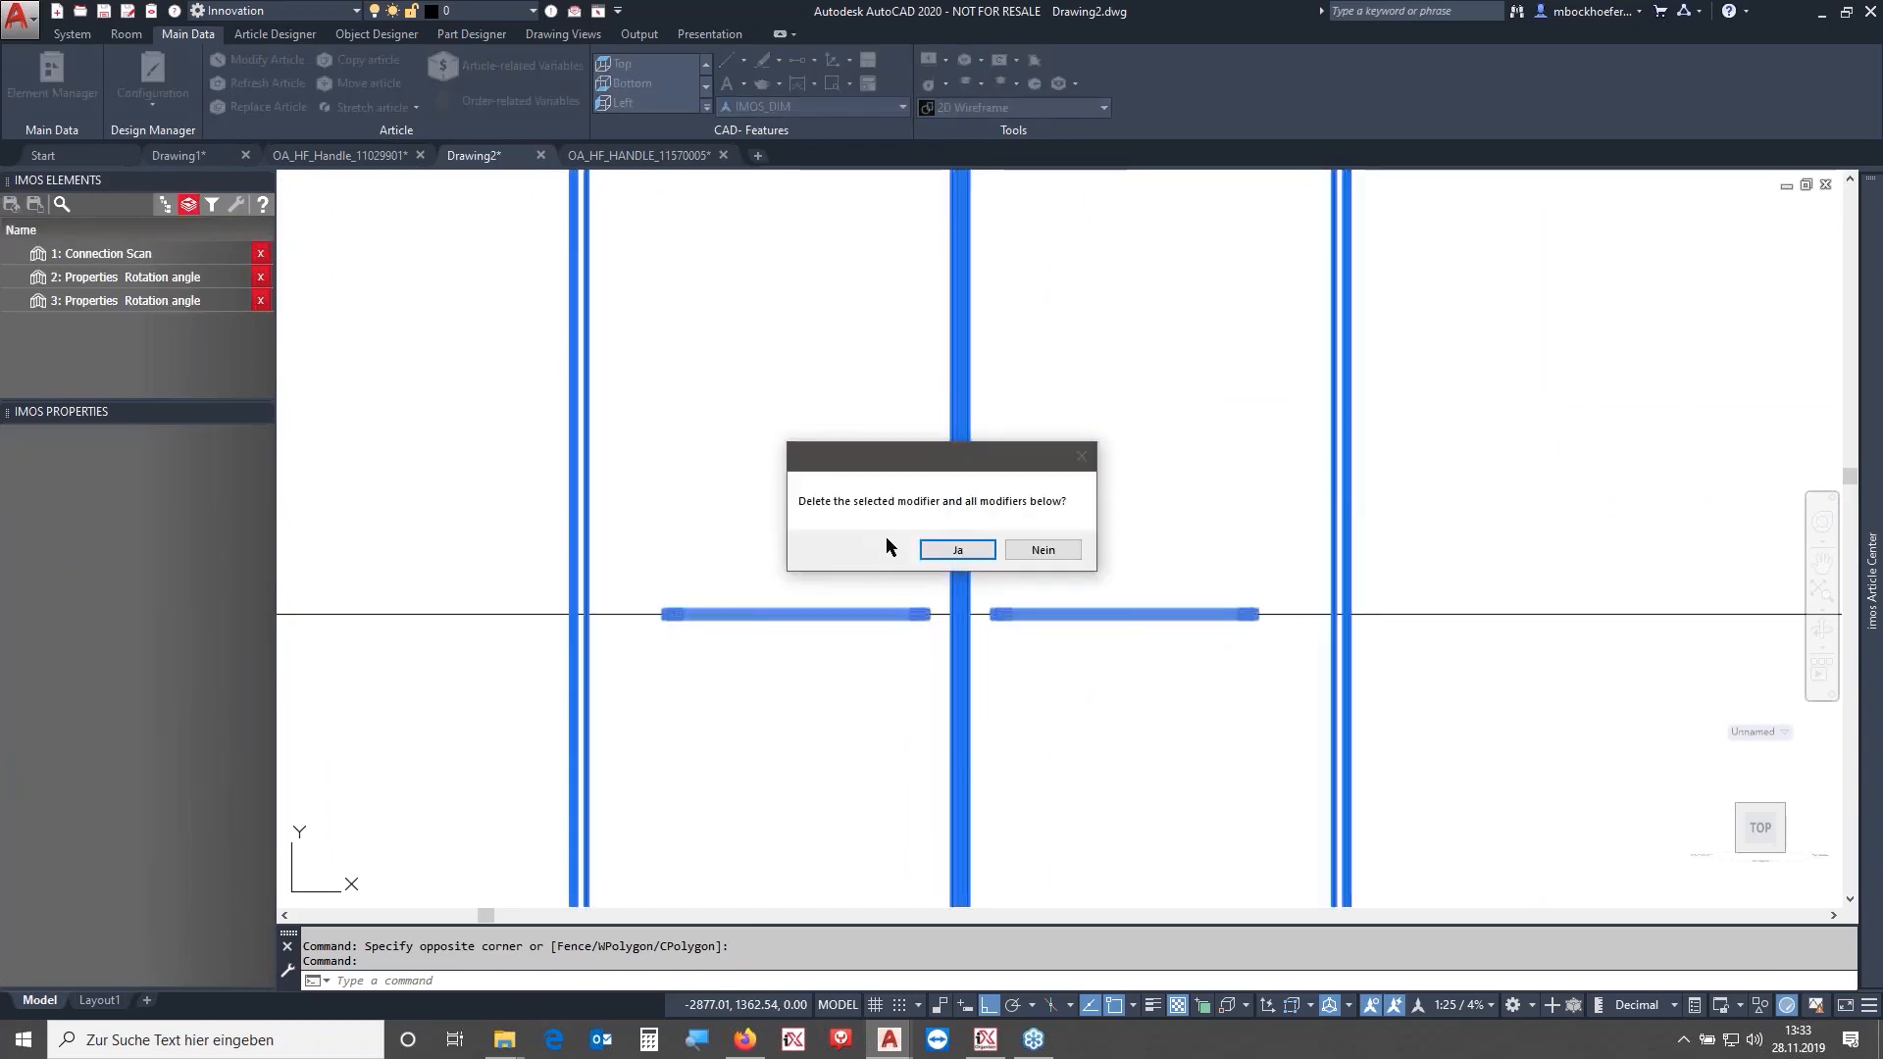
pyautogui.click(937, 550)
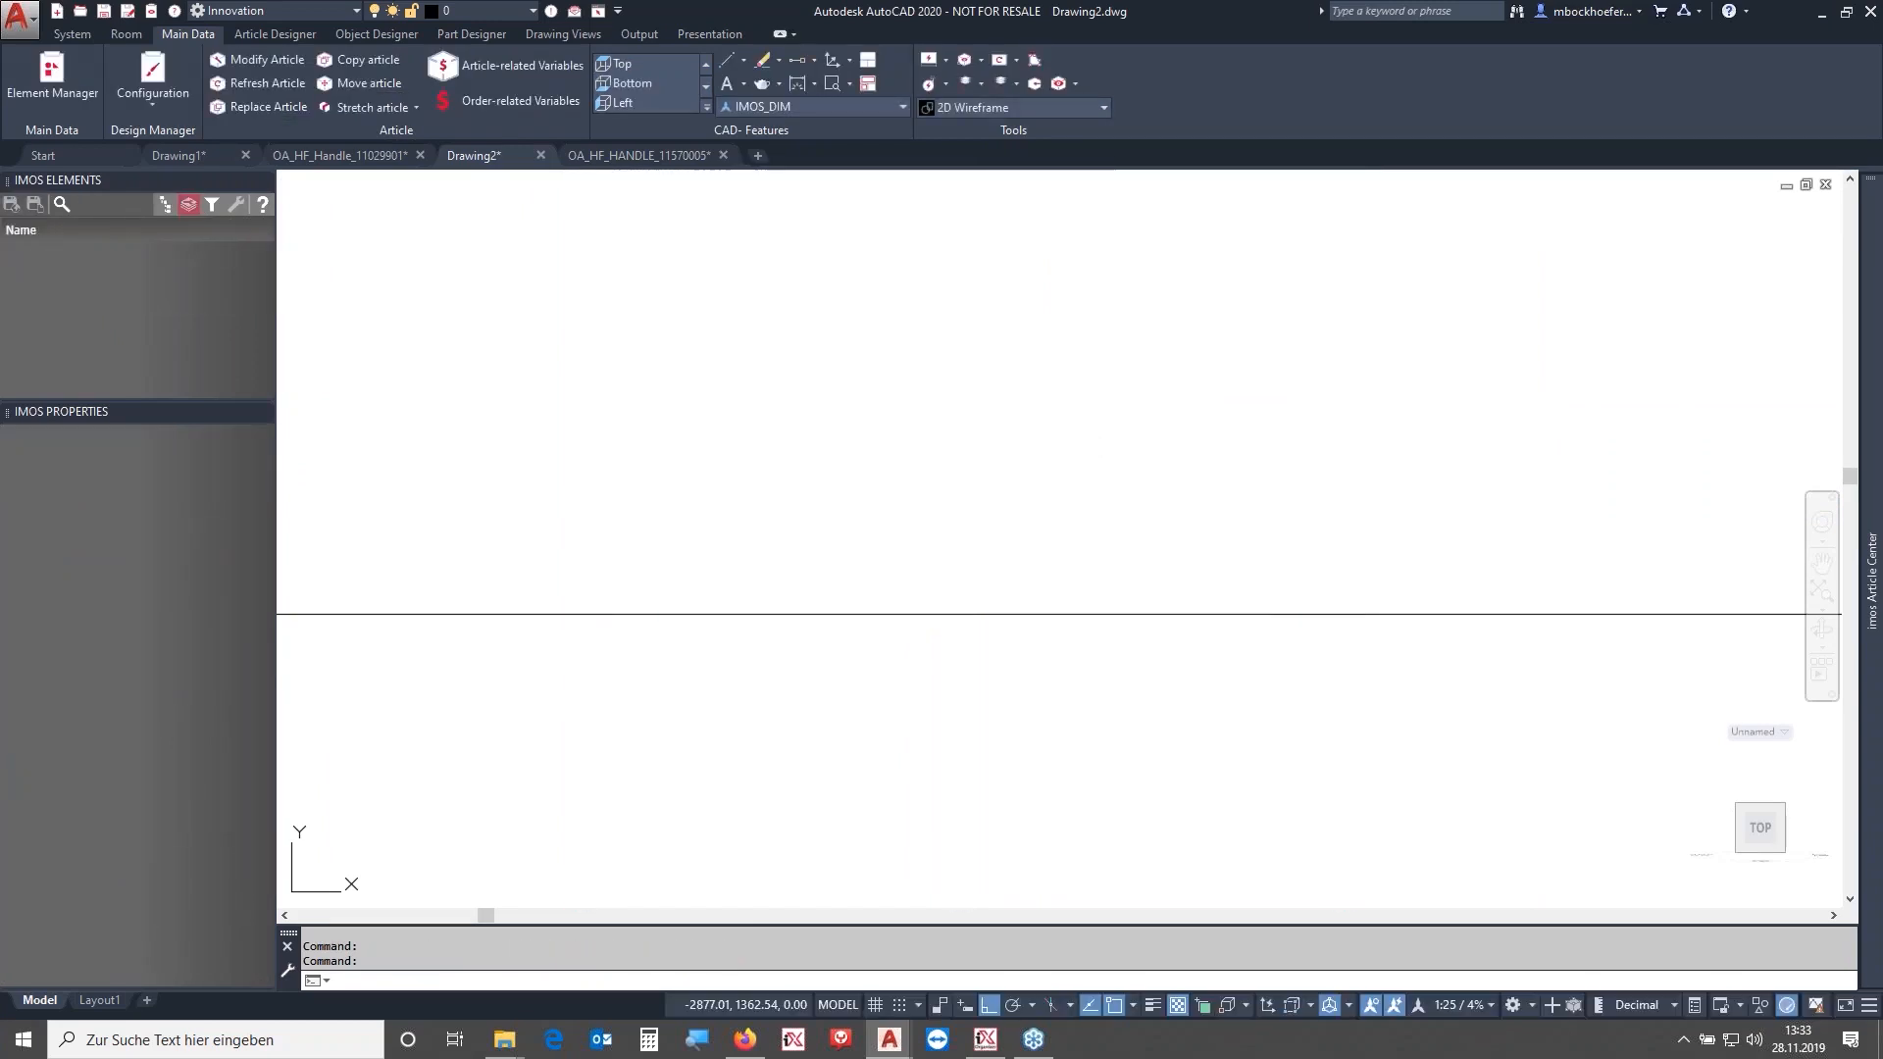
# - Open the Element Manager and create a pull-height definition named OA_Pull_Height from STANDARD for the OA_Handle pull
pyautogui.click(161, 205)
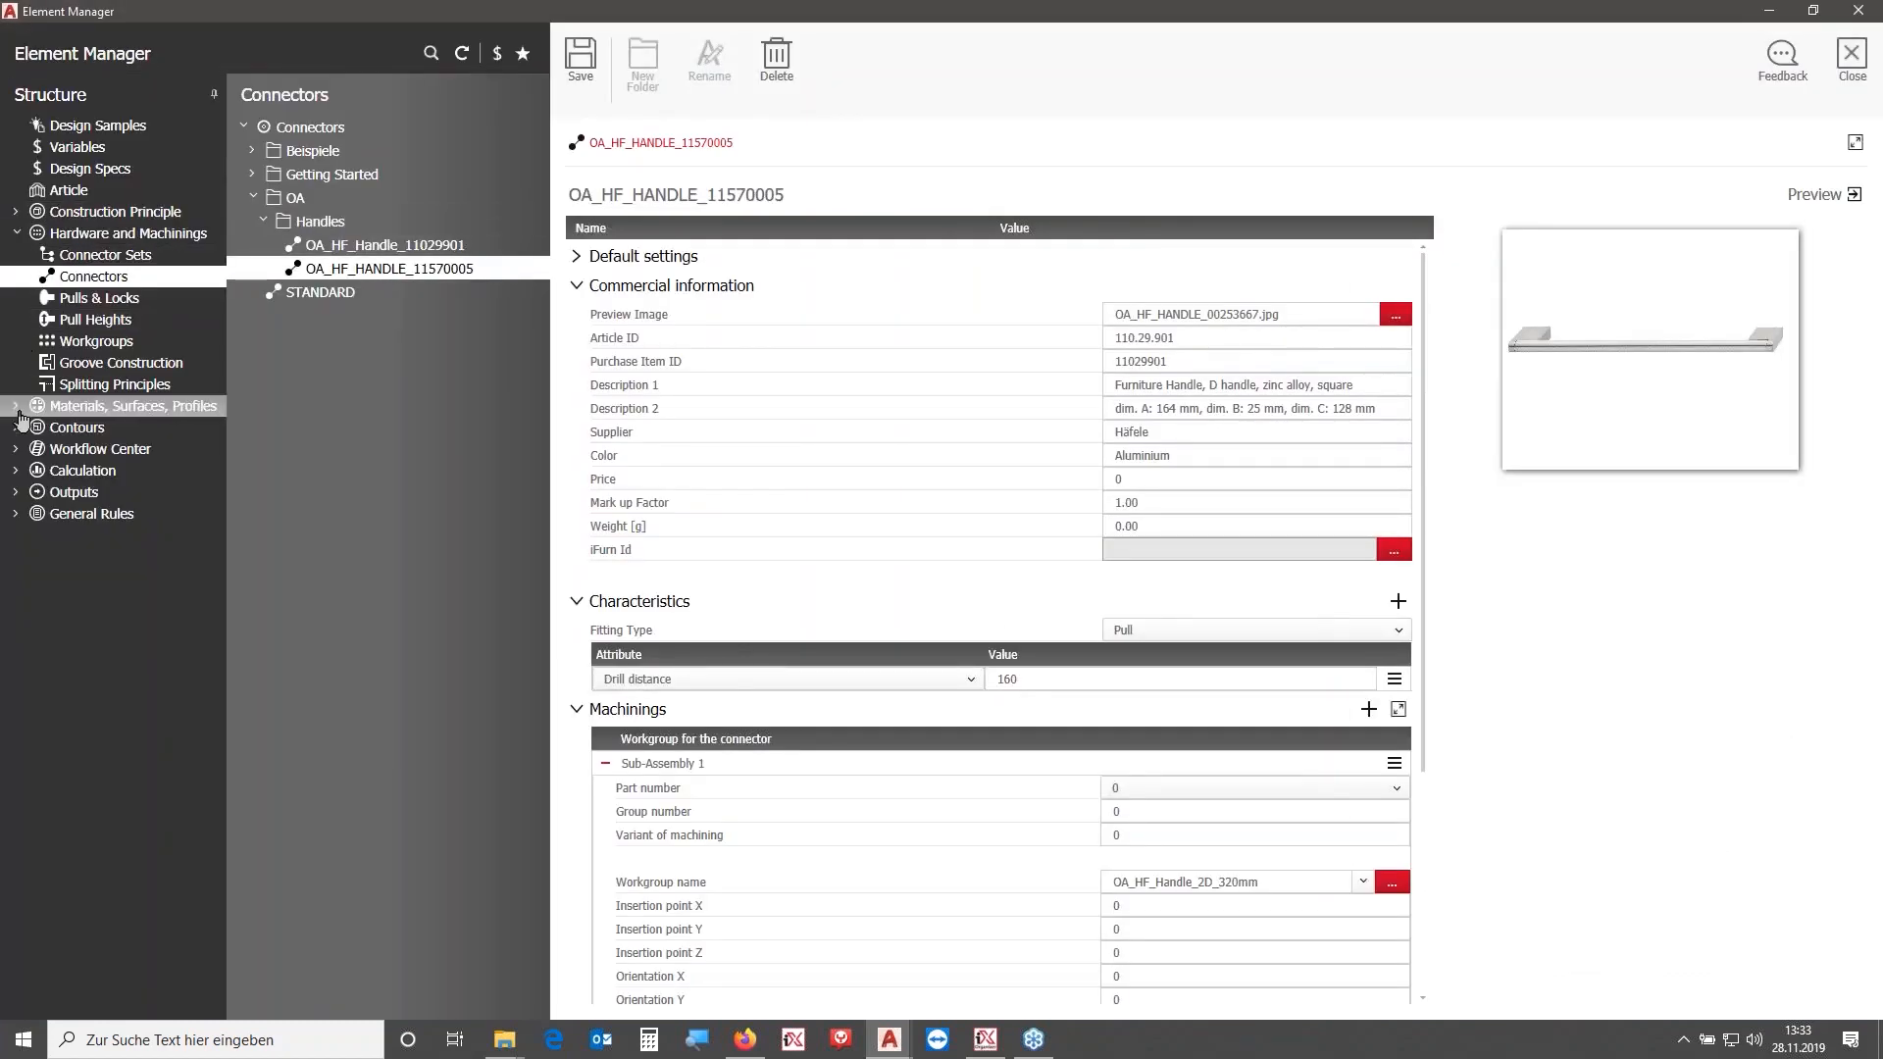
pyautogui.click(78, 319)
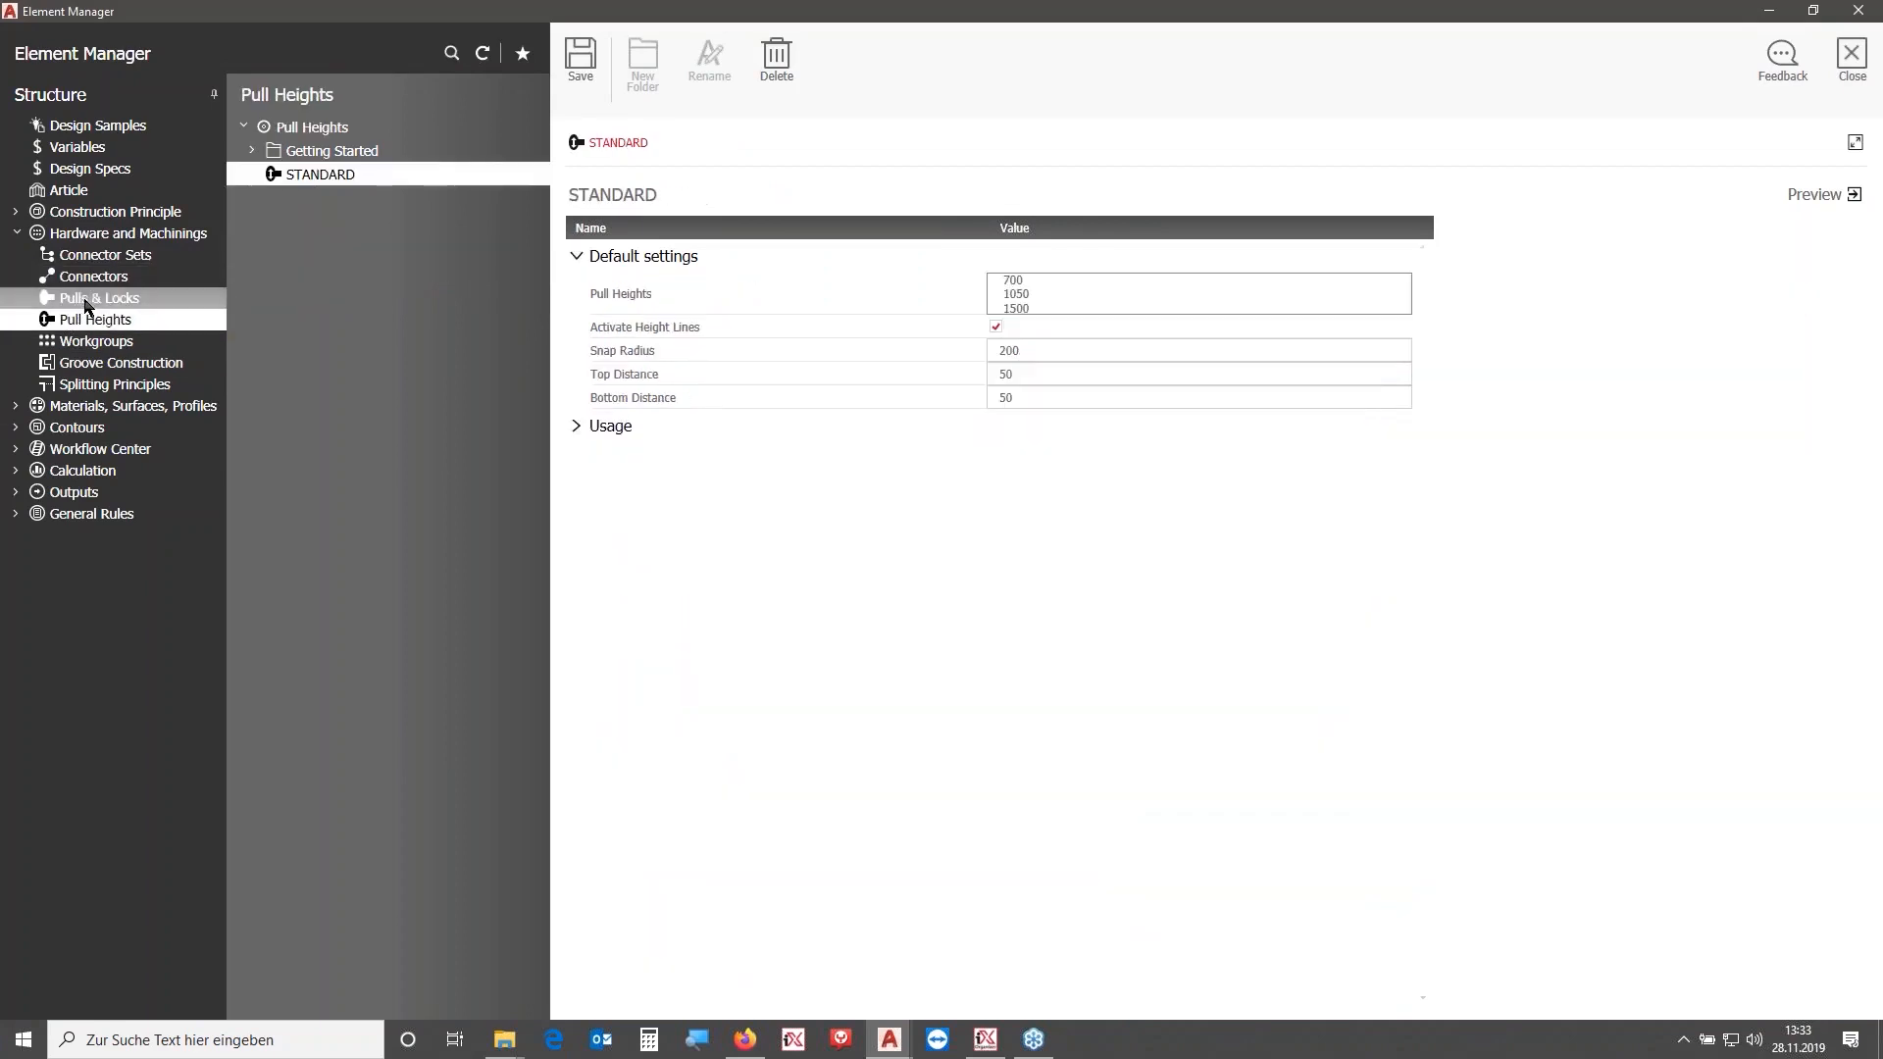
pyautogui.click(98, 298)
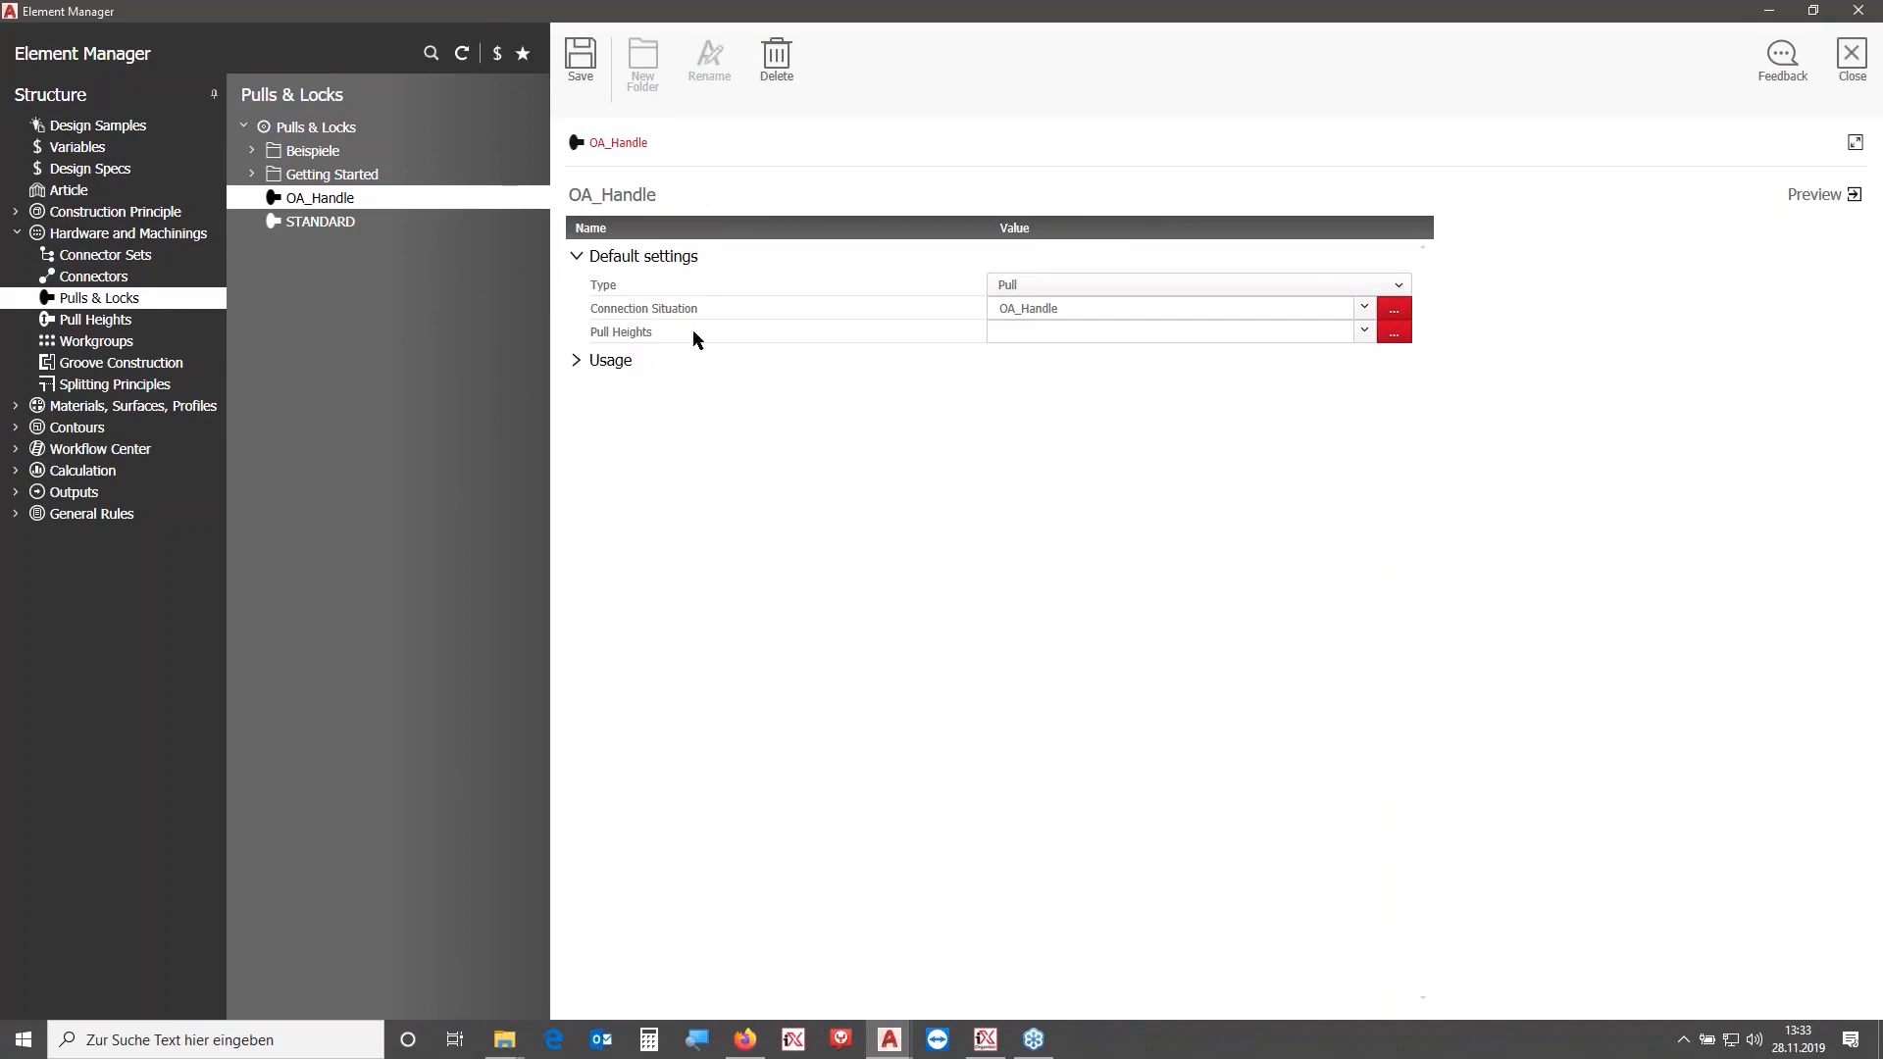
pyautogui.click(1394, 331)
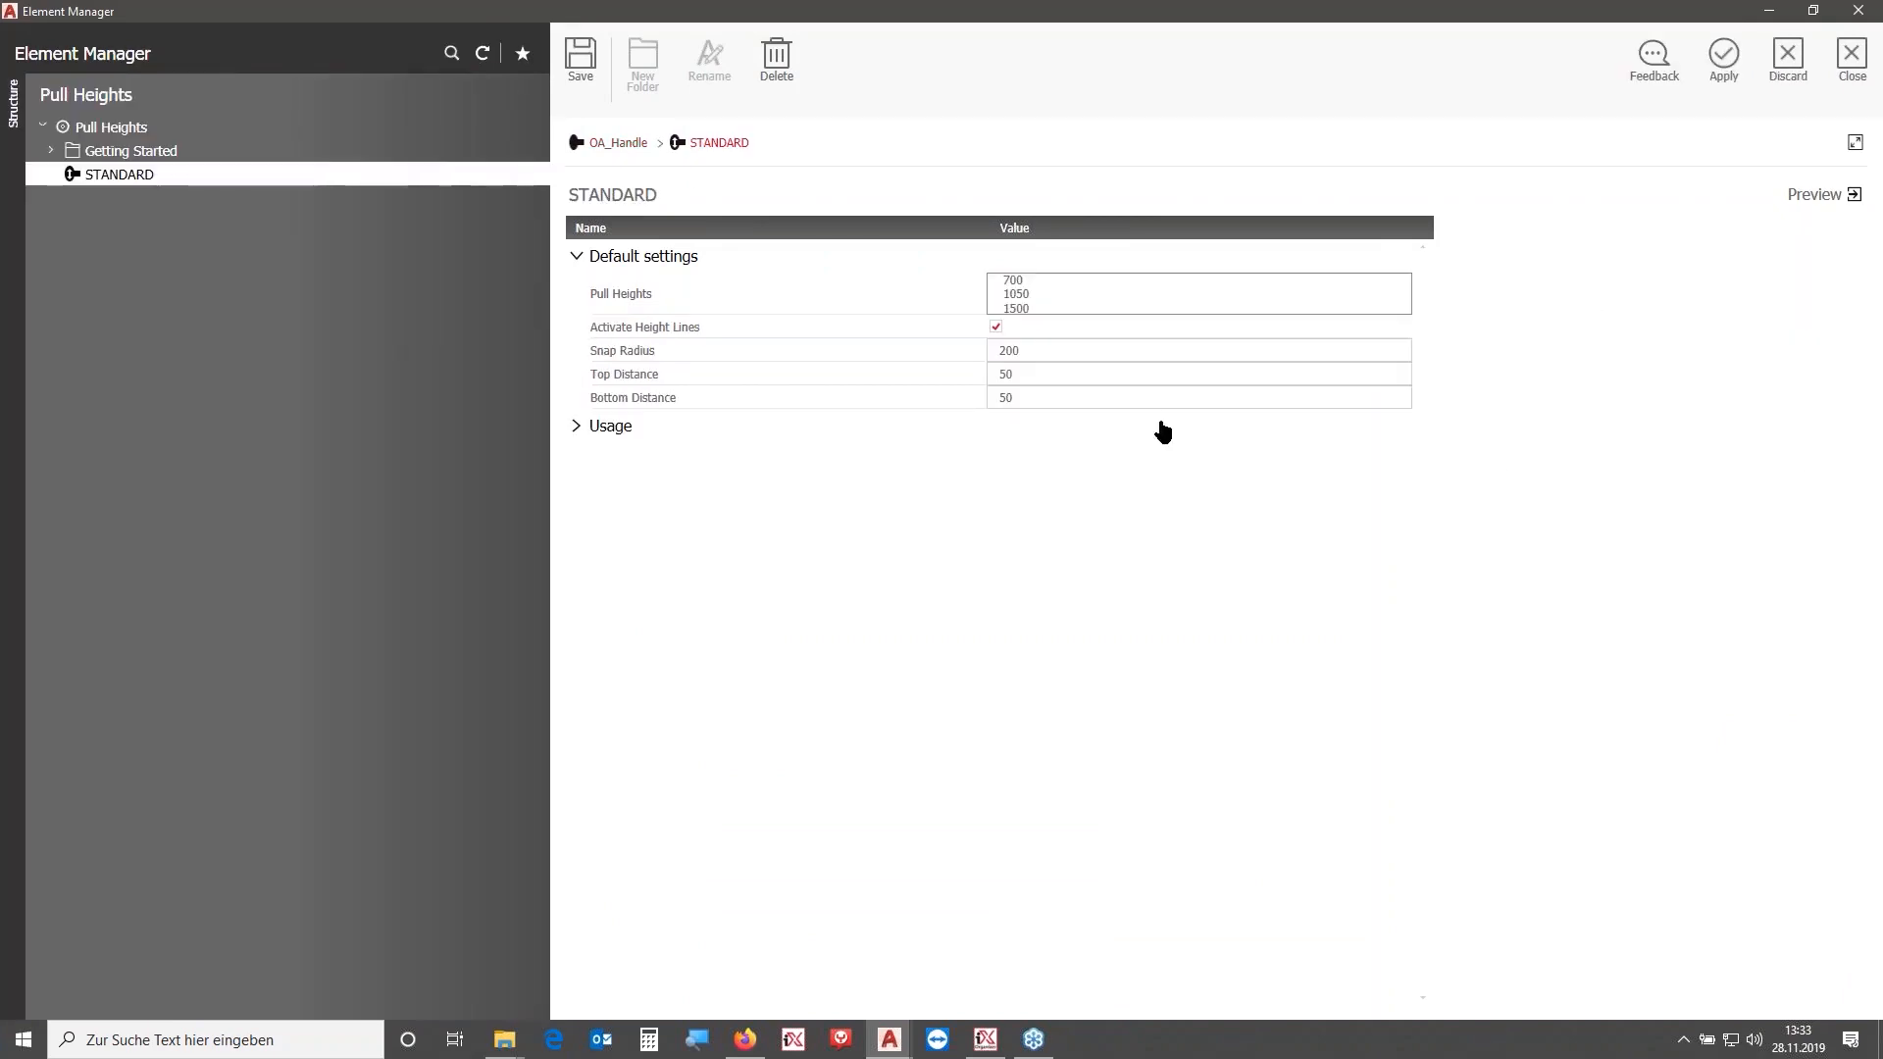
pyautogui.click(790, 196)
pyautogui.hotkey('ctrl', 'a')
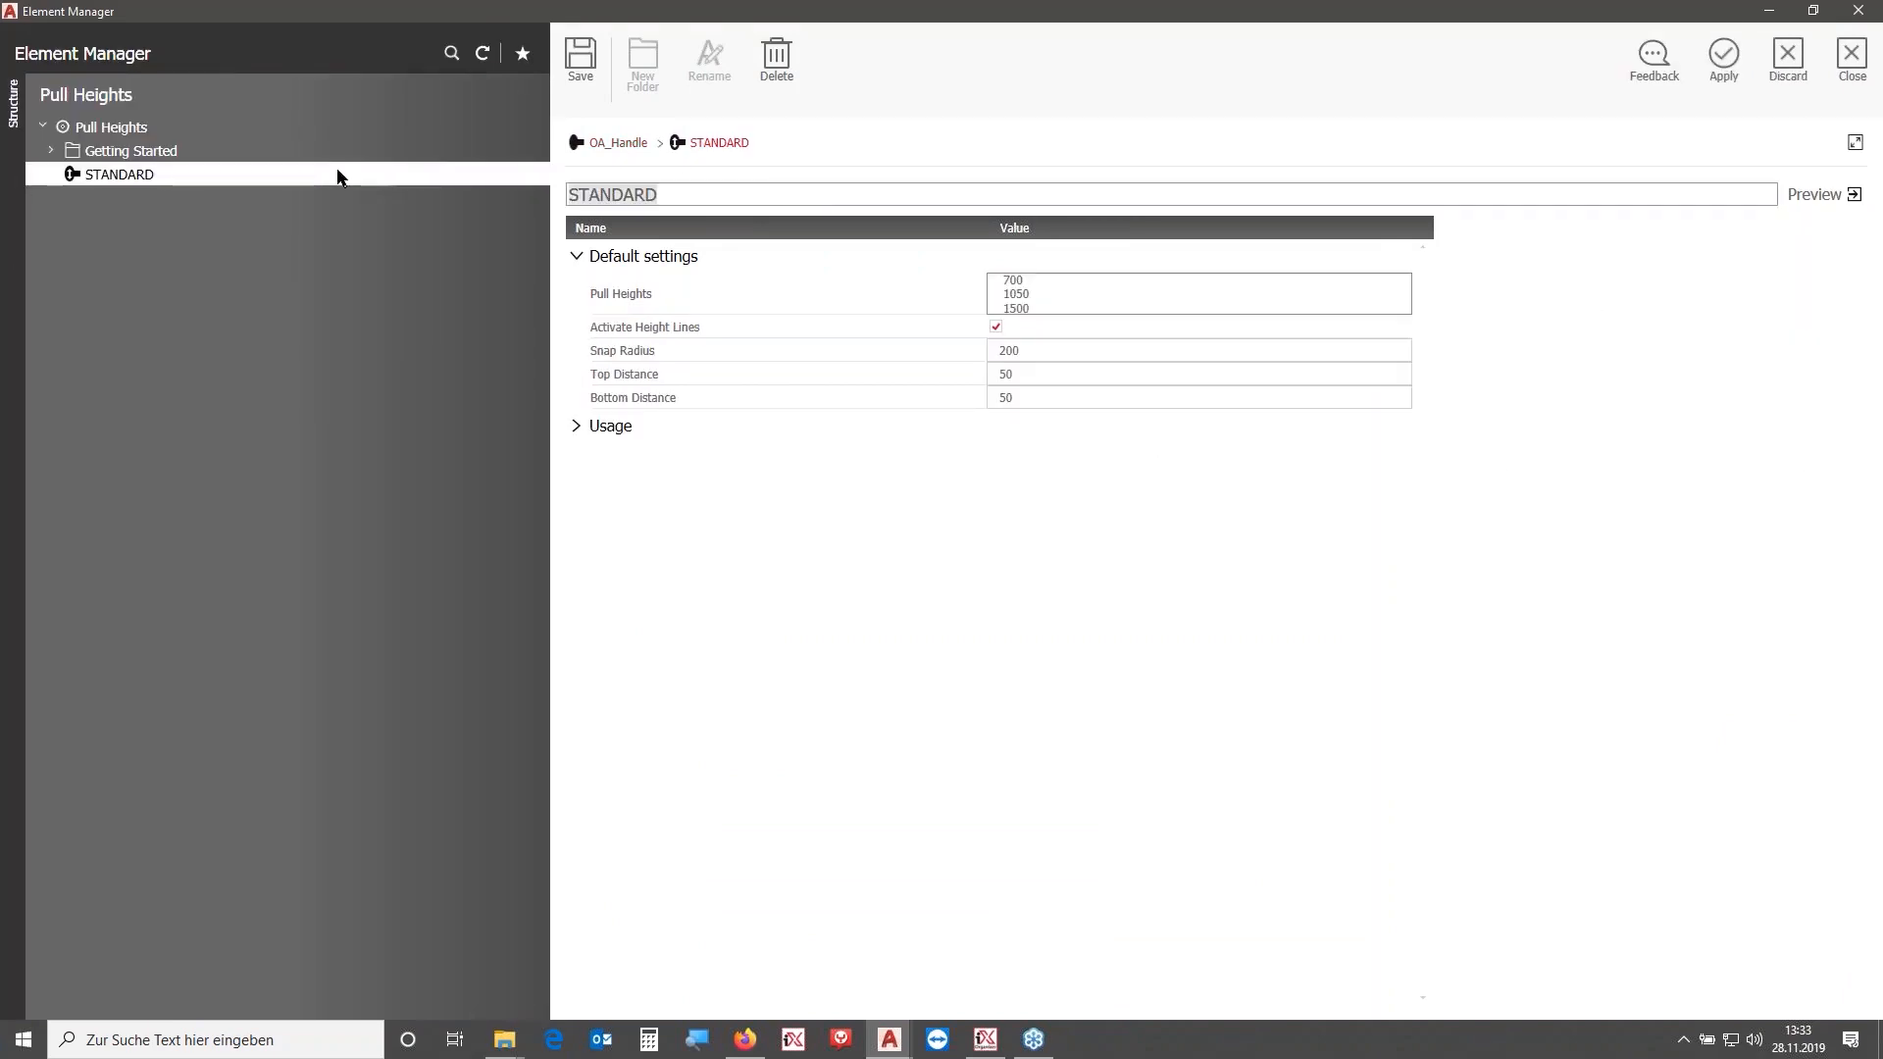
pyautogui.write('OA_Pull_')
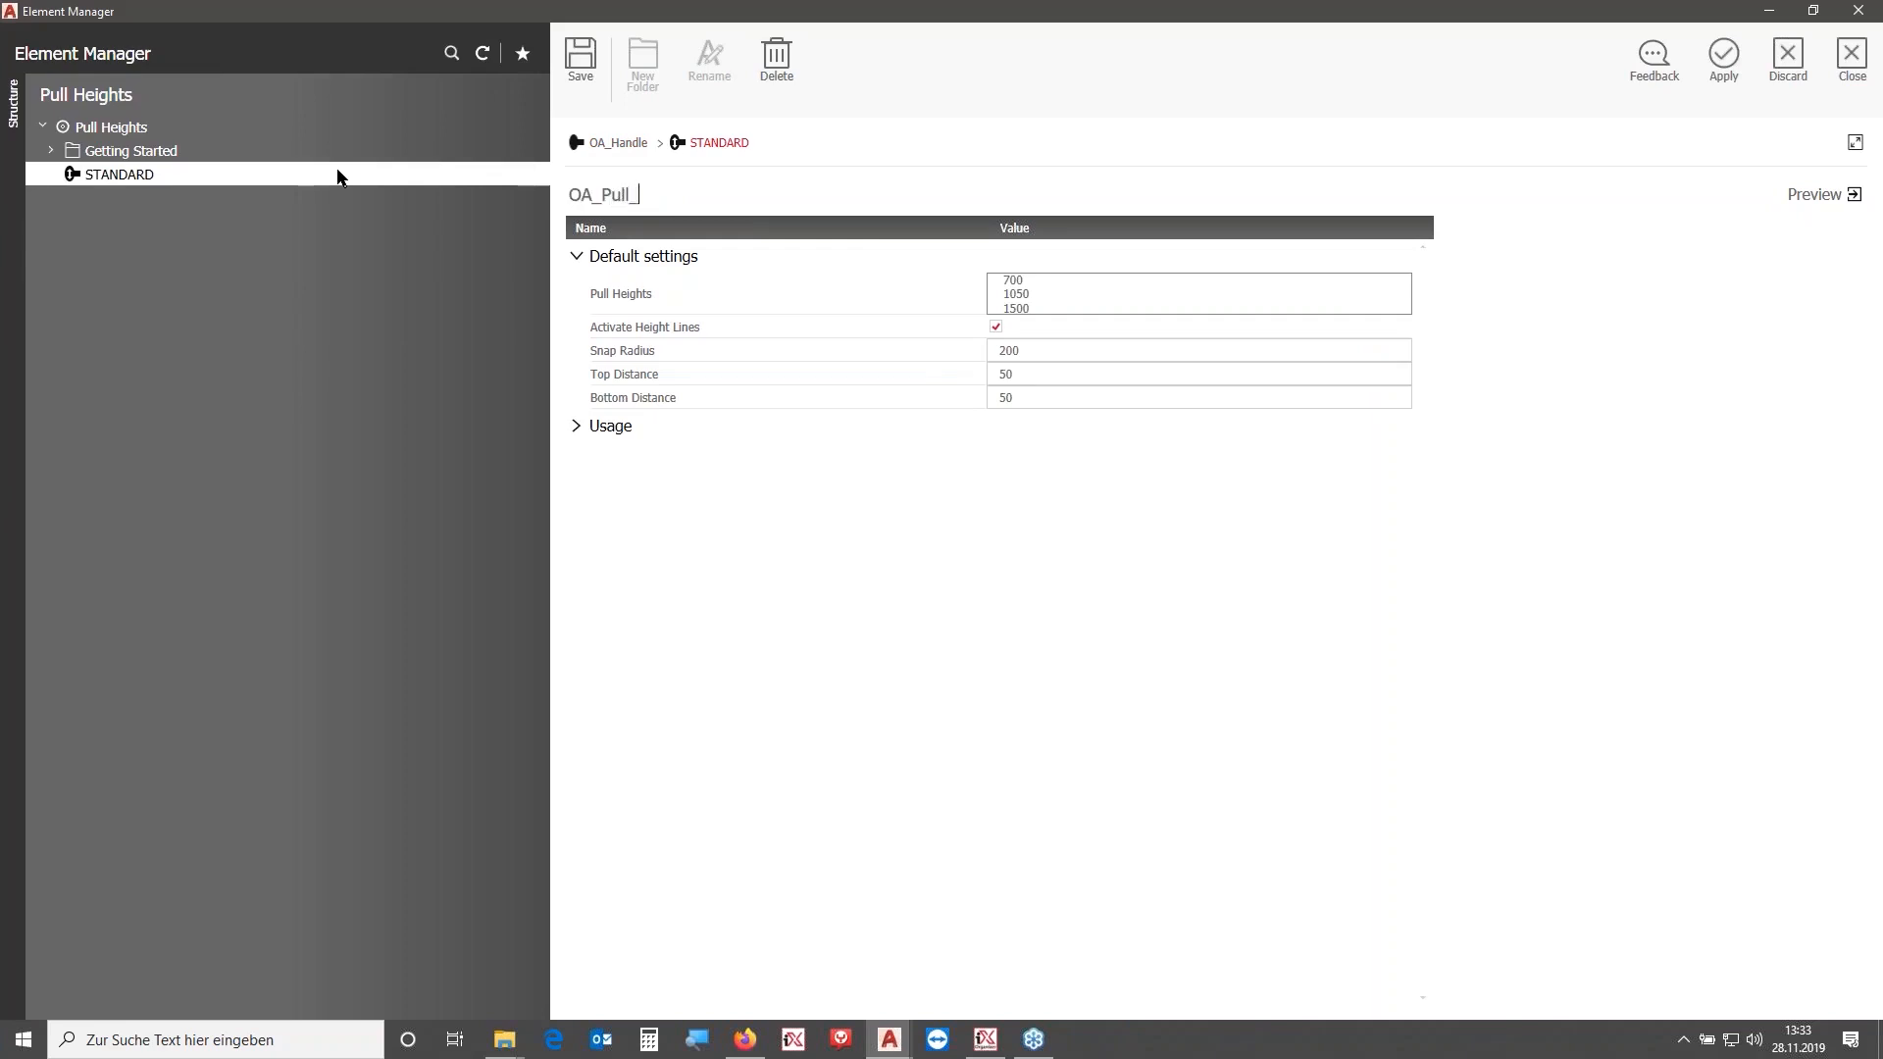
pyautogui.write('Height')
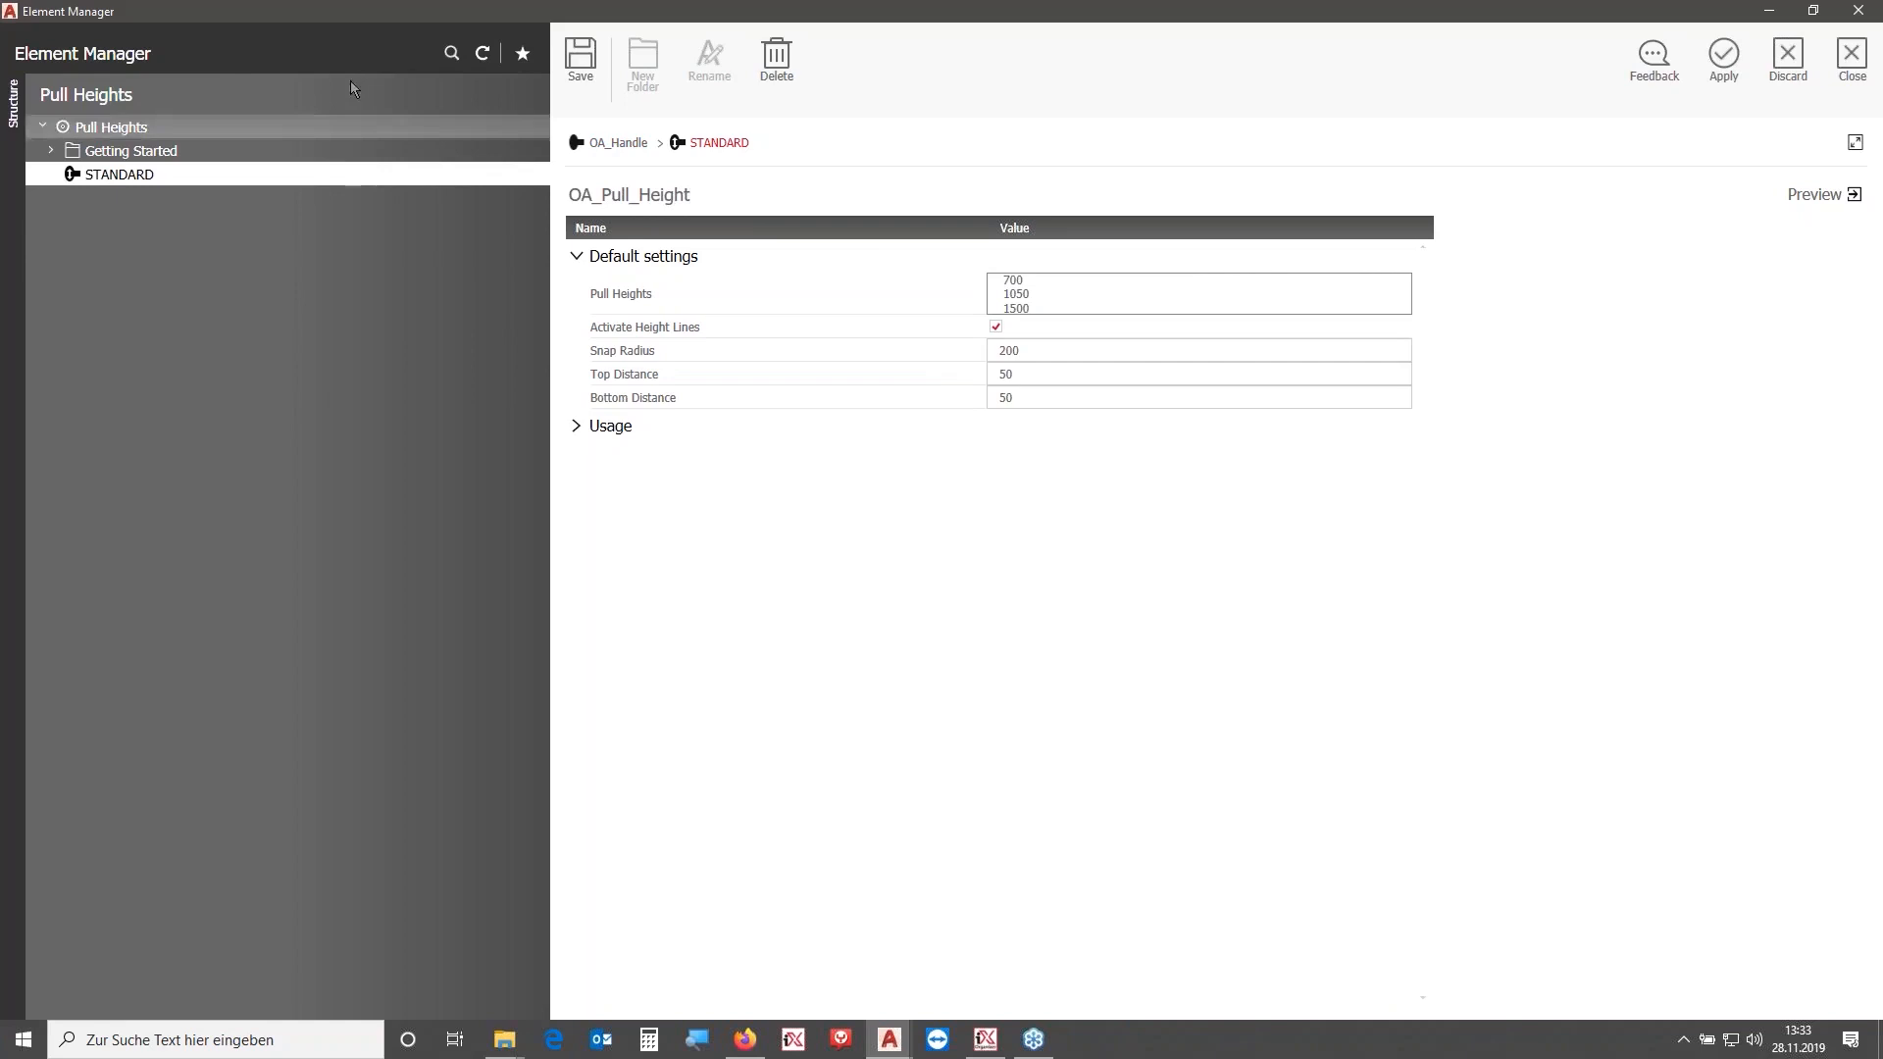
pyautogui.click(580, 57)
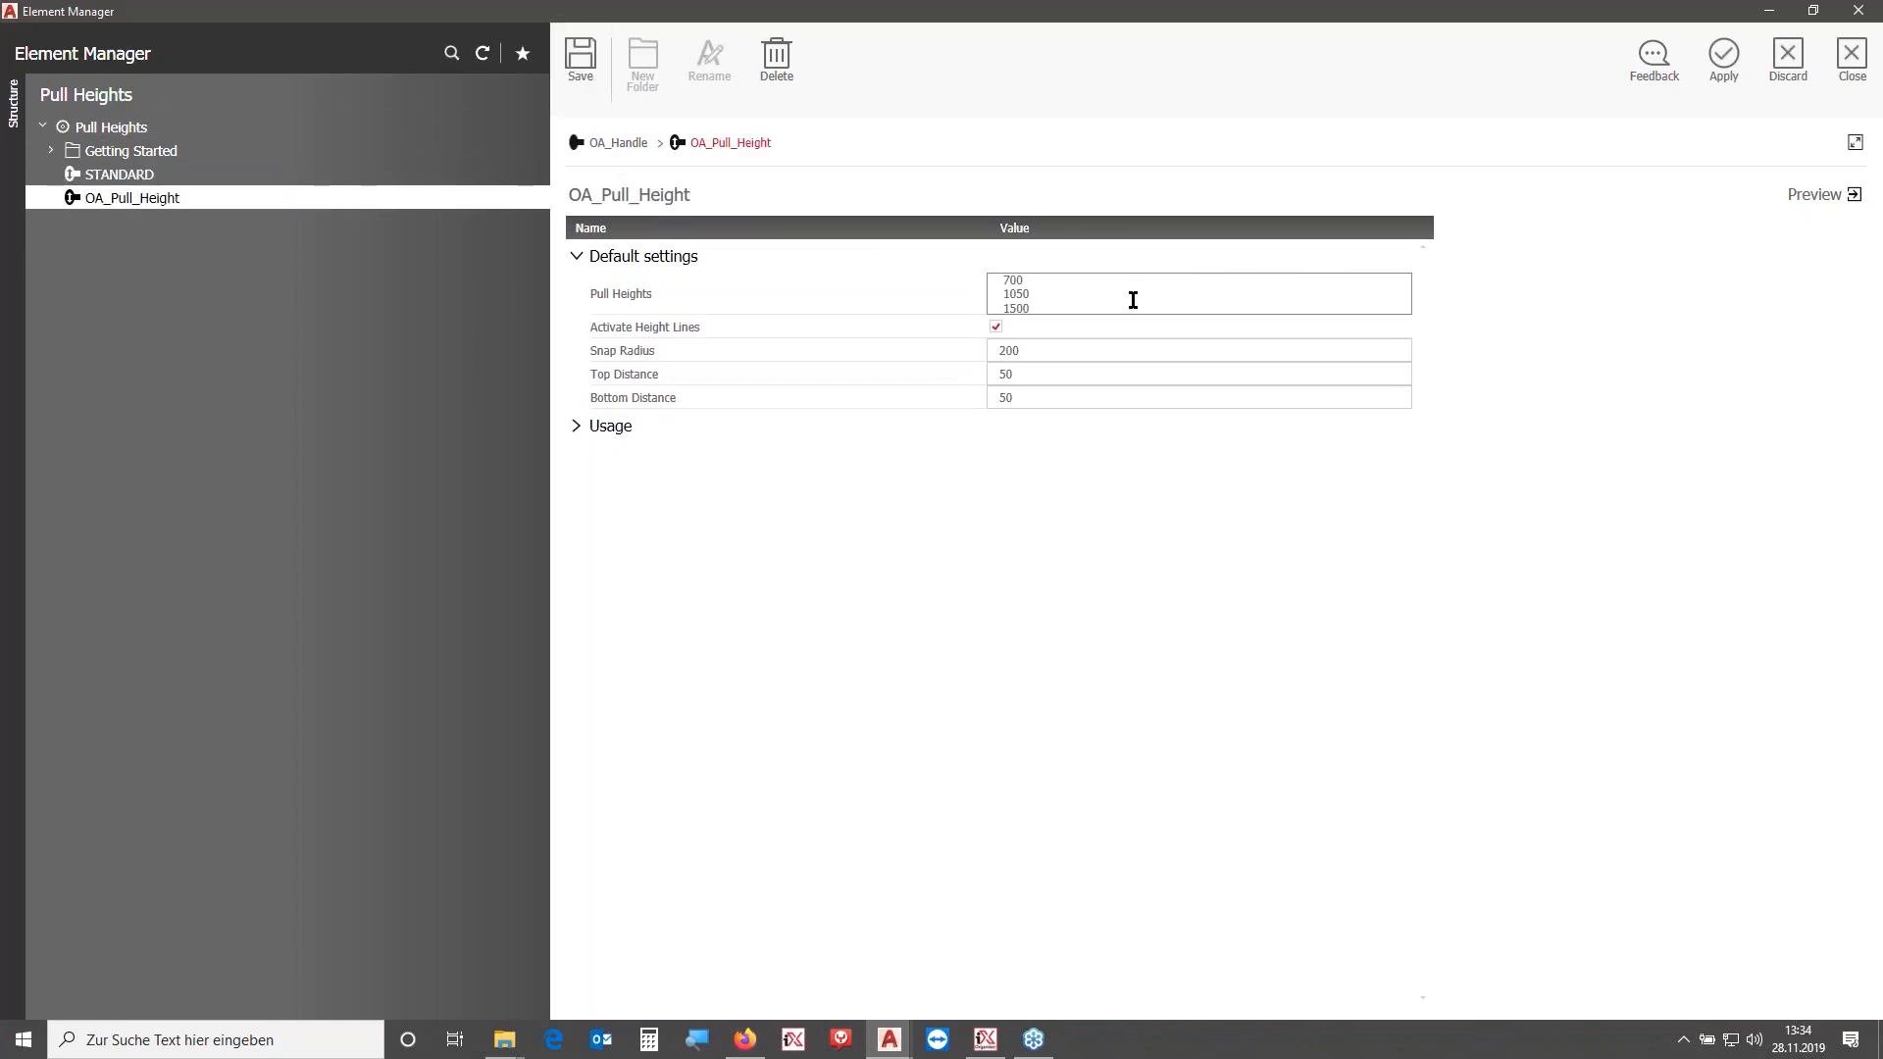
# - Set OA_Pull_Height's pull heights to 1200, apply it to the OA_Handle pull and close the Element Manager
pyautogui.click(1078, 279)
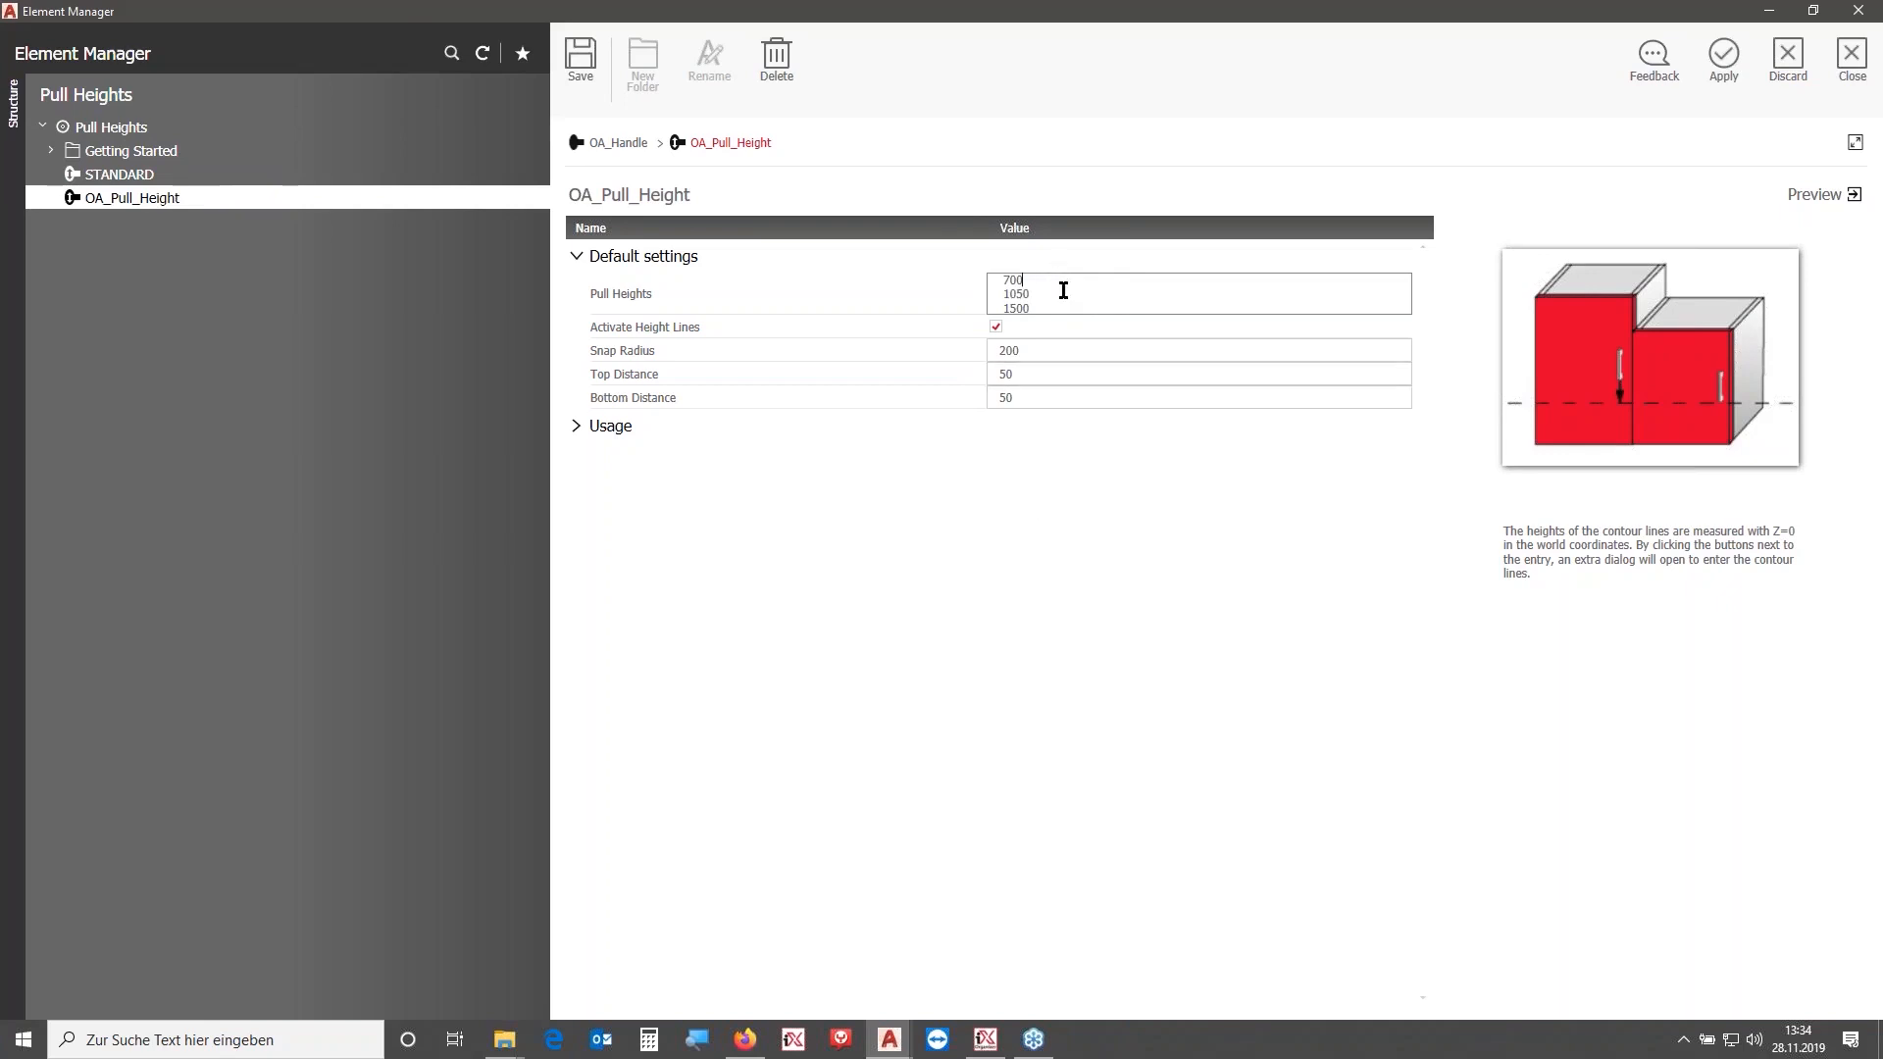
pyautogui.moveTo(1056, 306); pyautogui.dragTo(933, 266)
pyautogui.press('BackSpace')
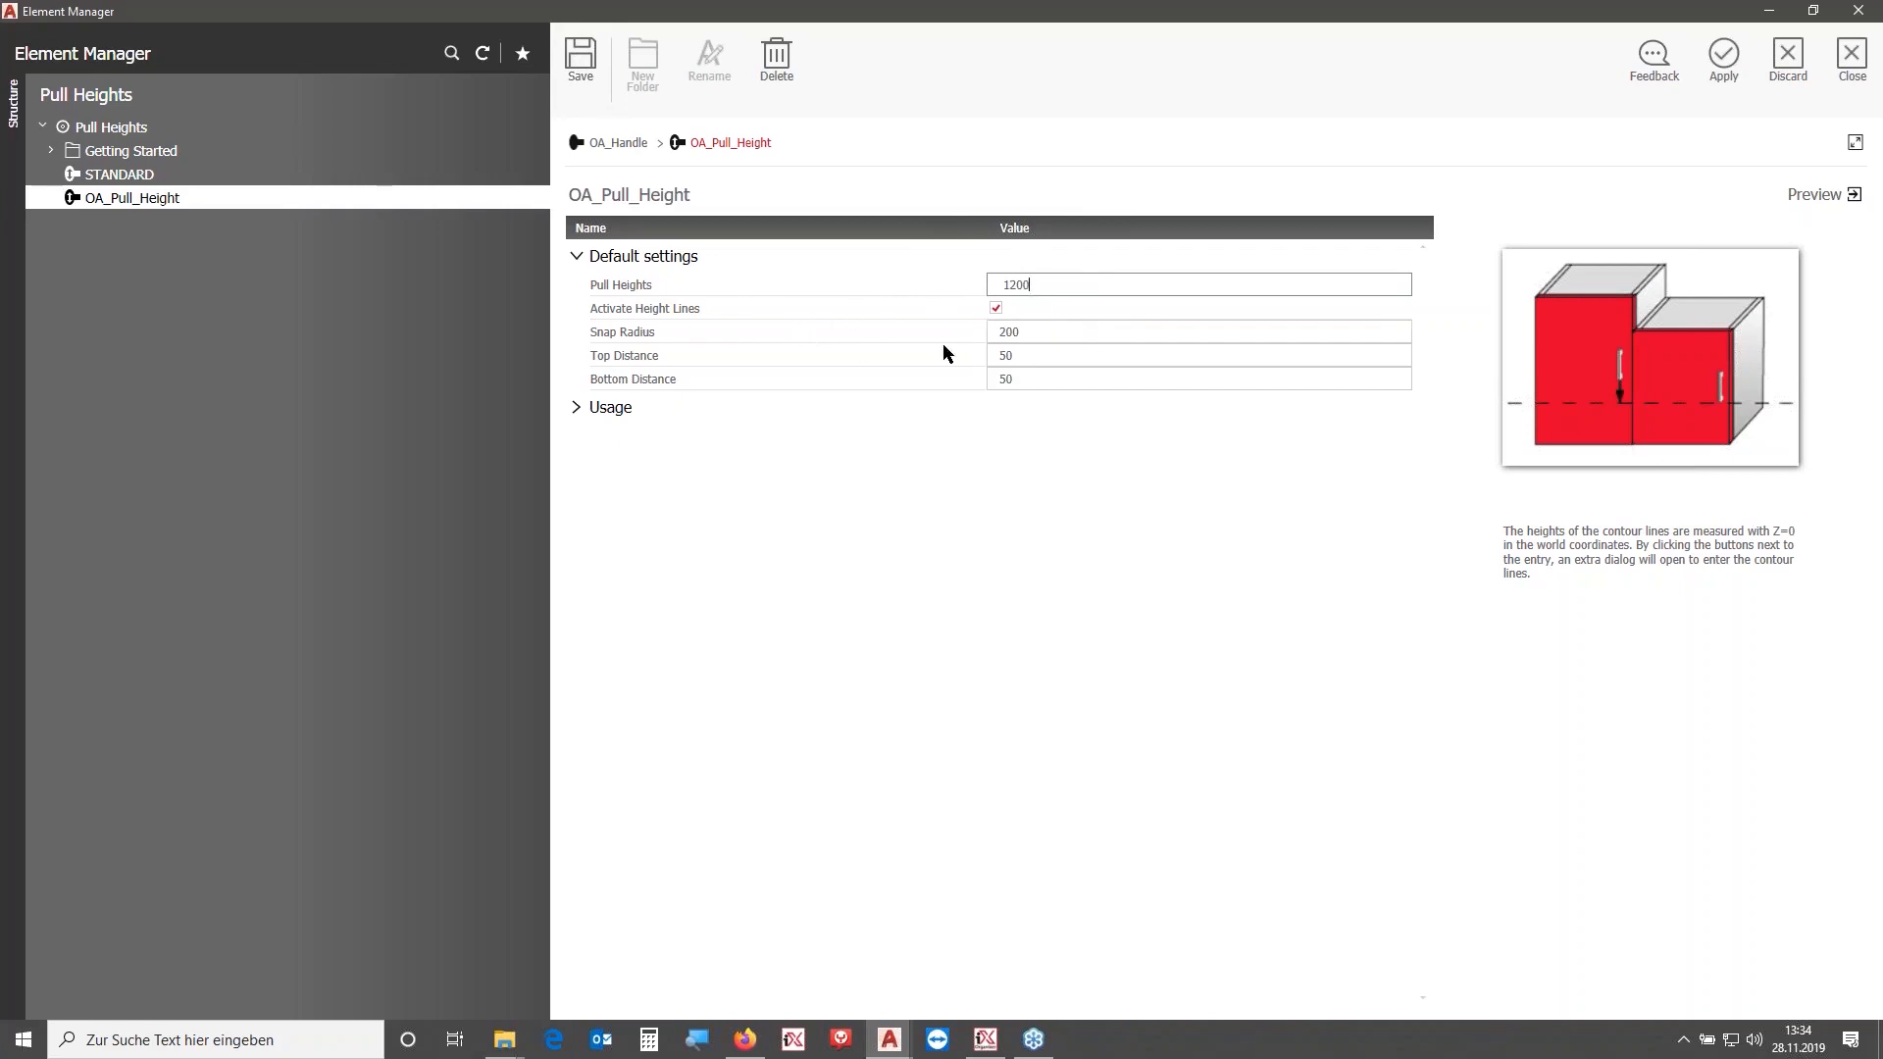
pyautogui.click(1095, 333)
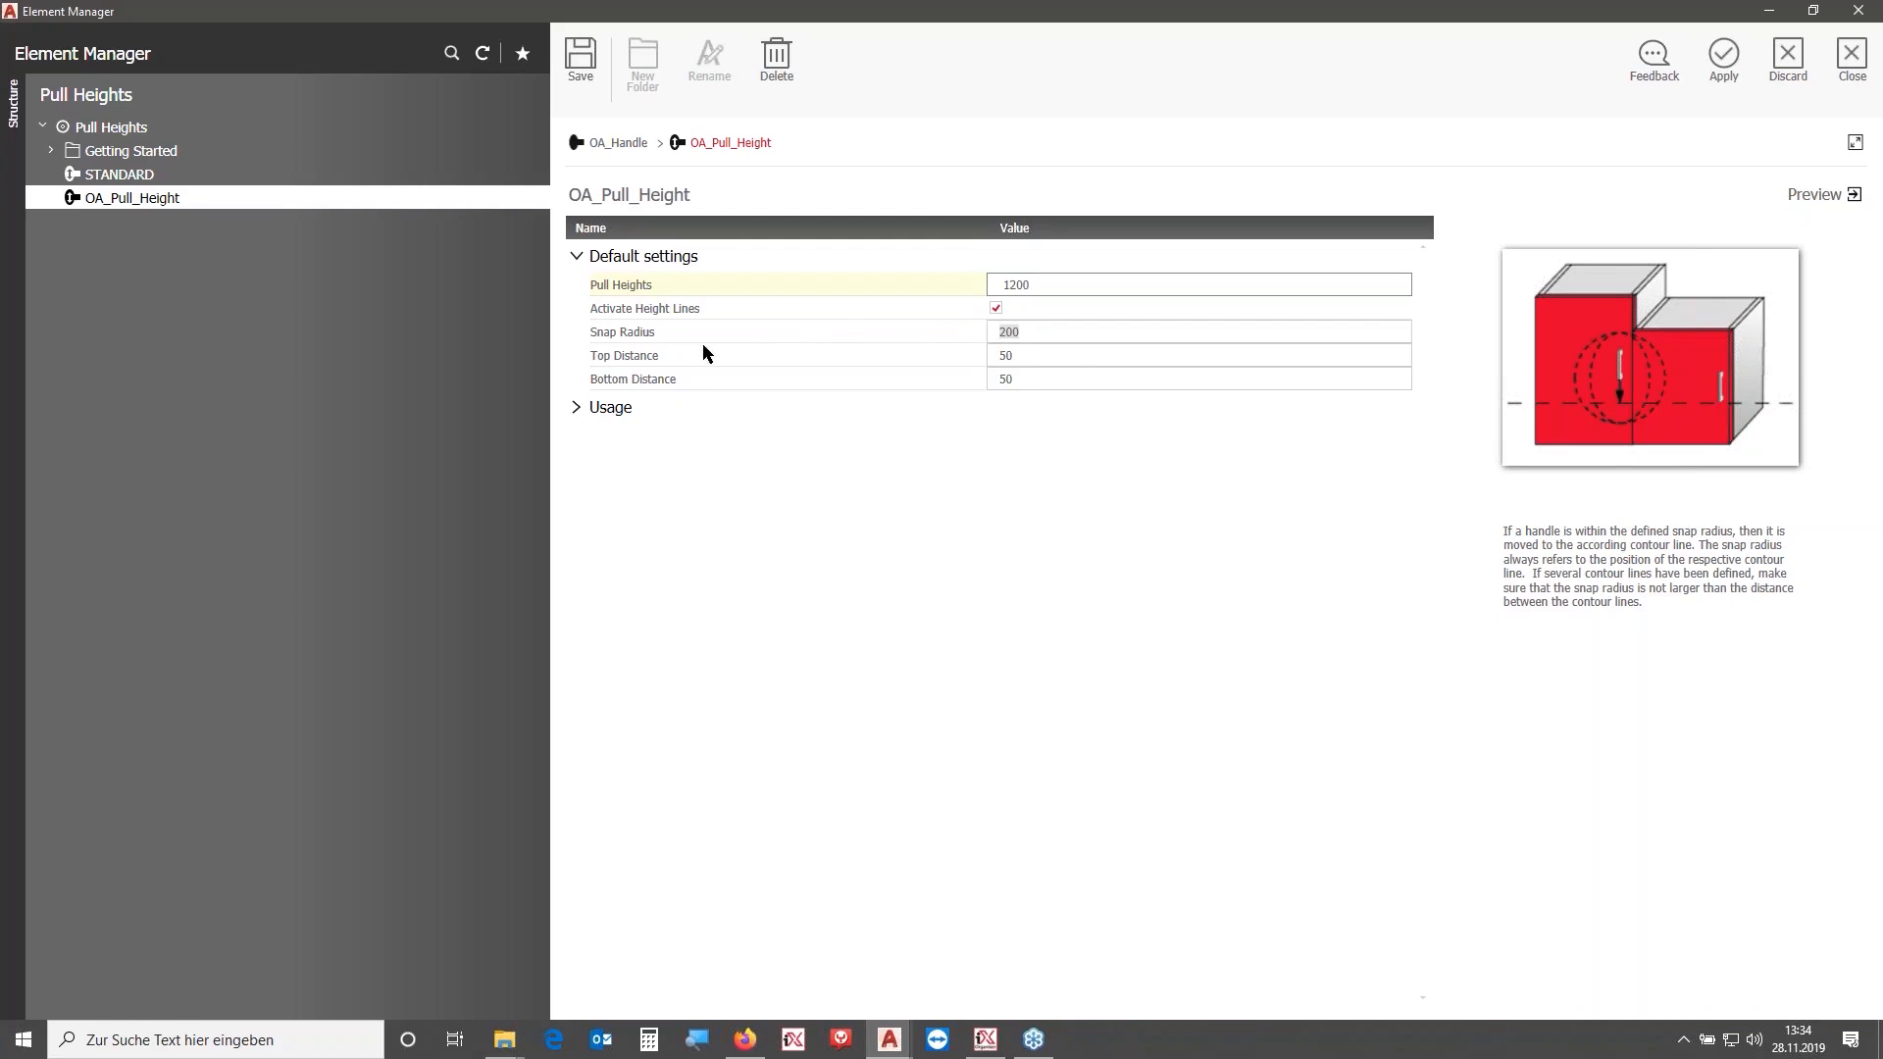
pyautogui.click(1056, 355)
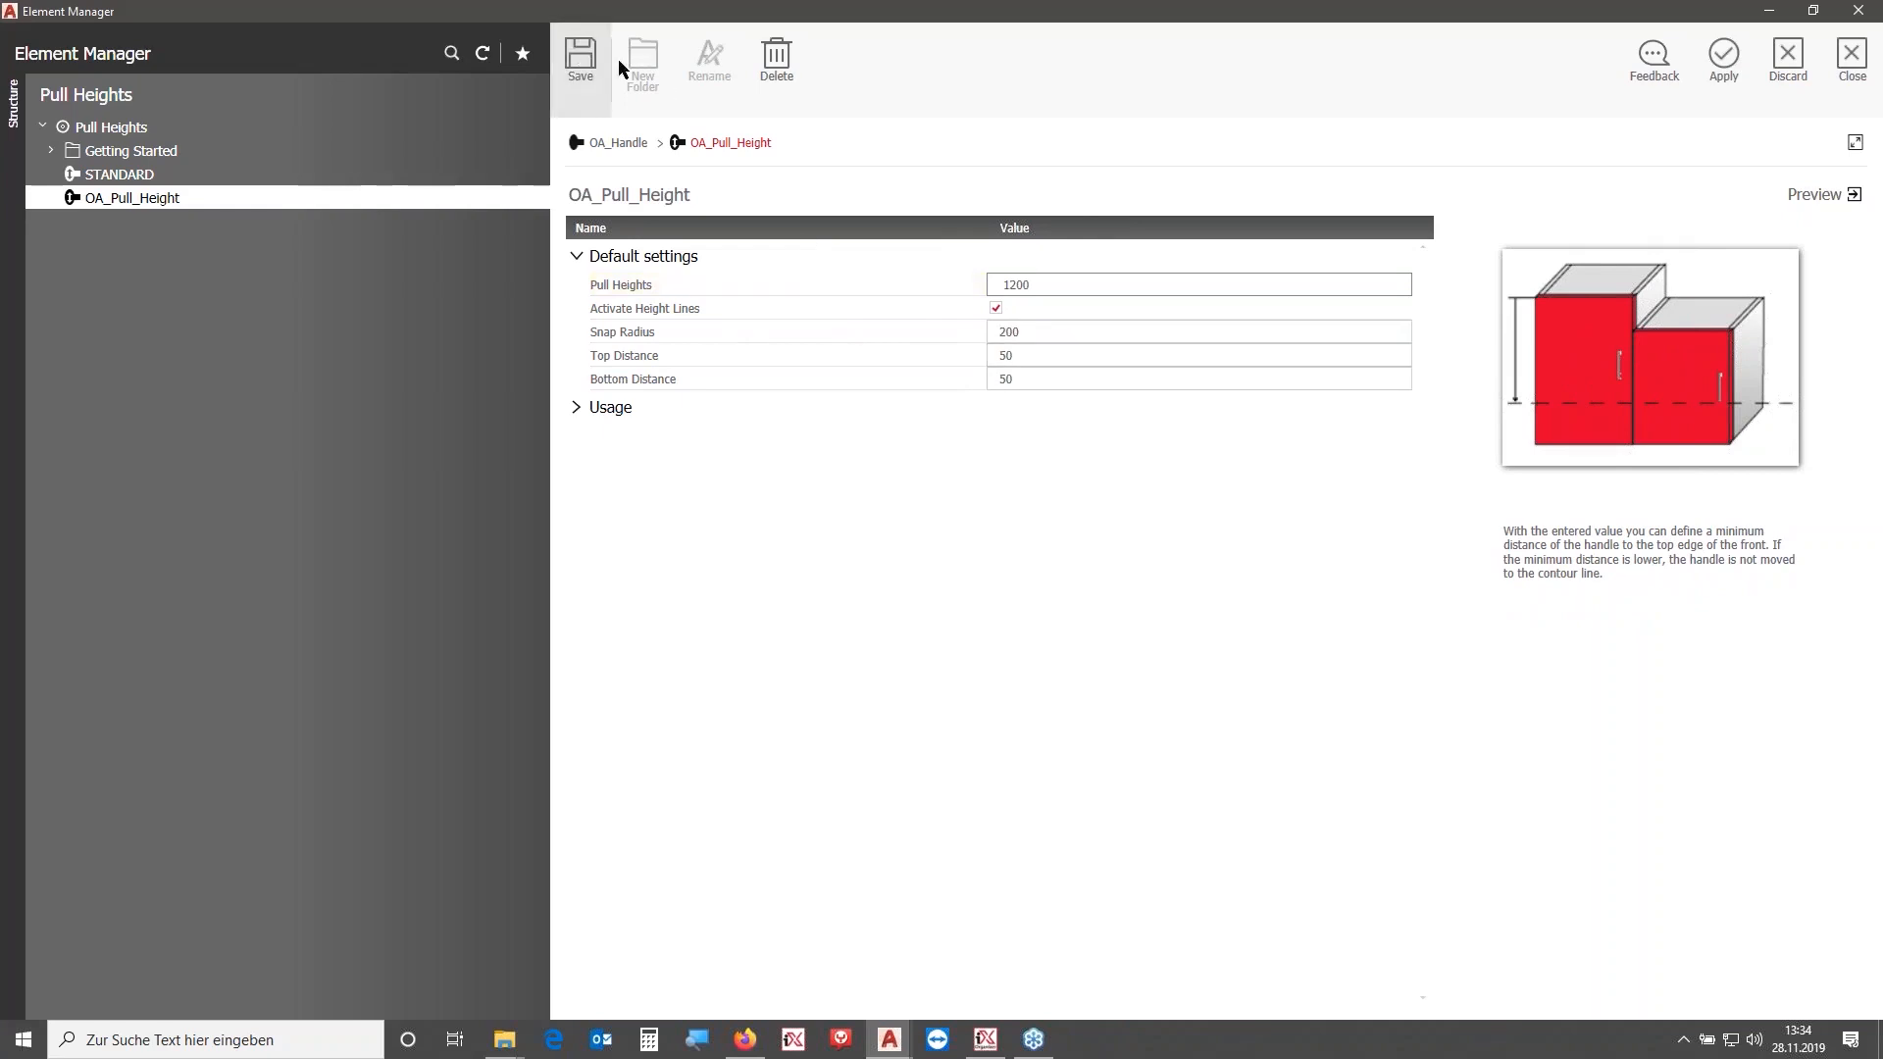
pyautogui.click(1726, 59)
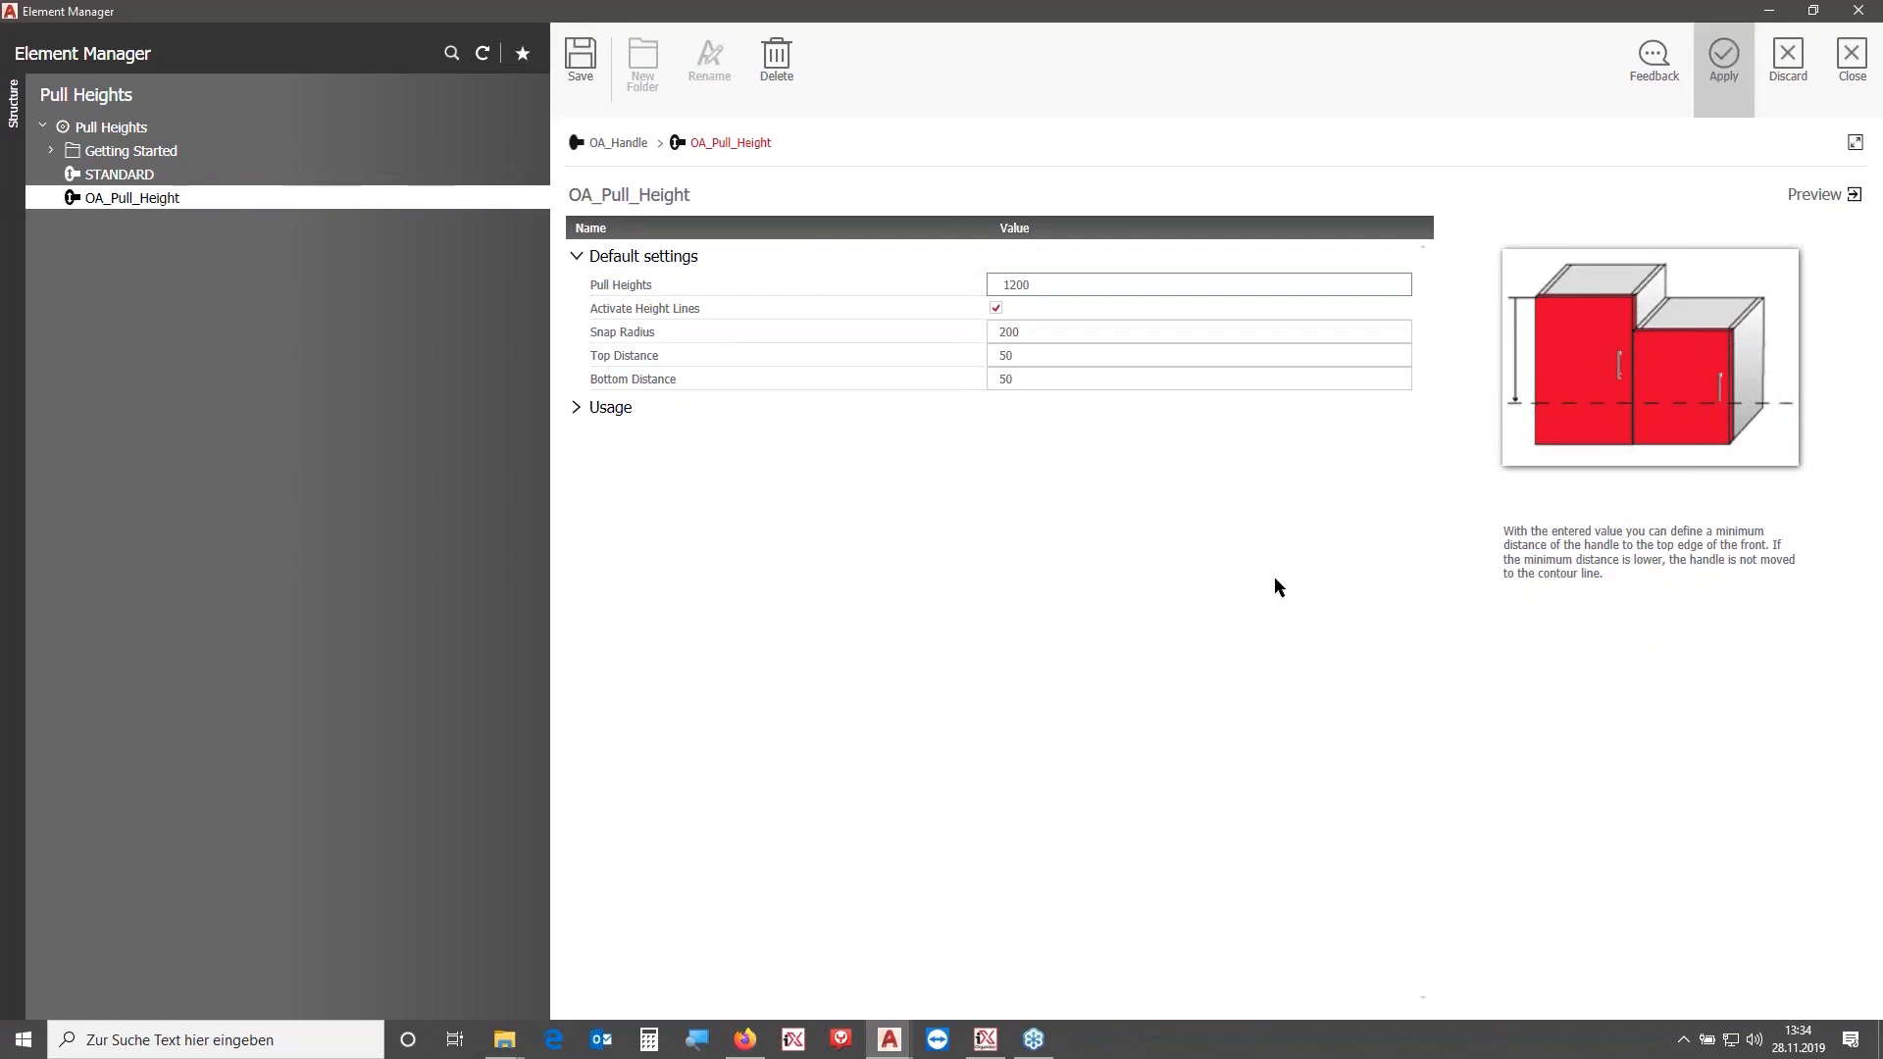
pyautogui.click(1855, 59)
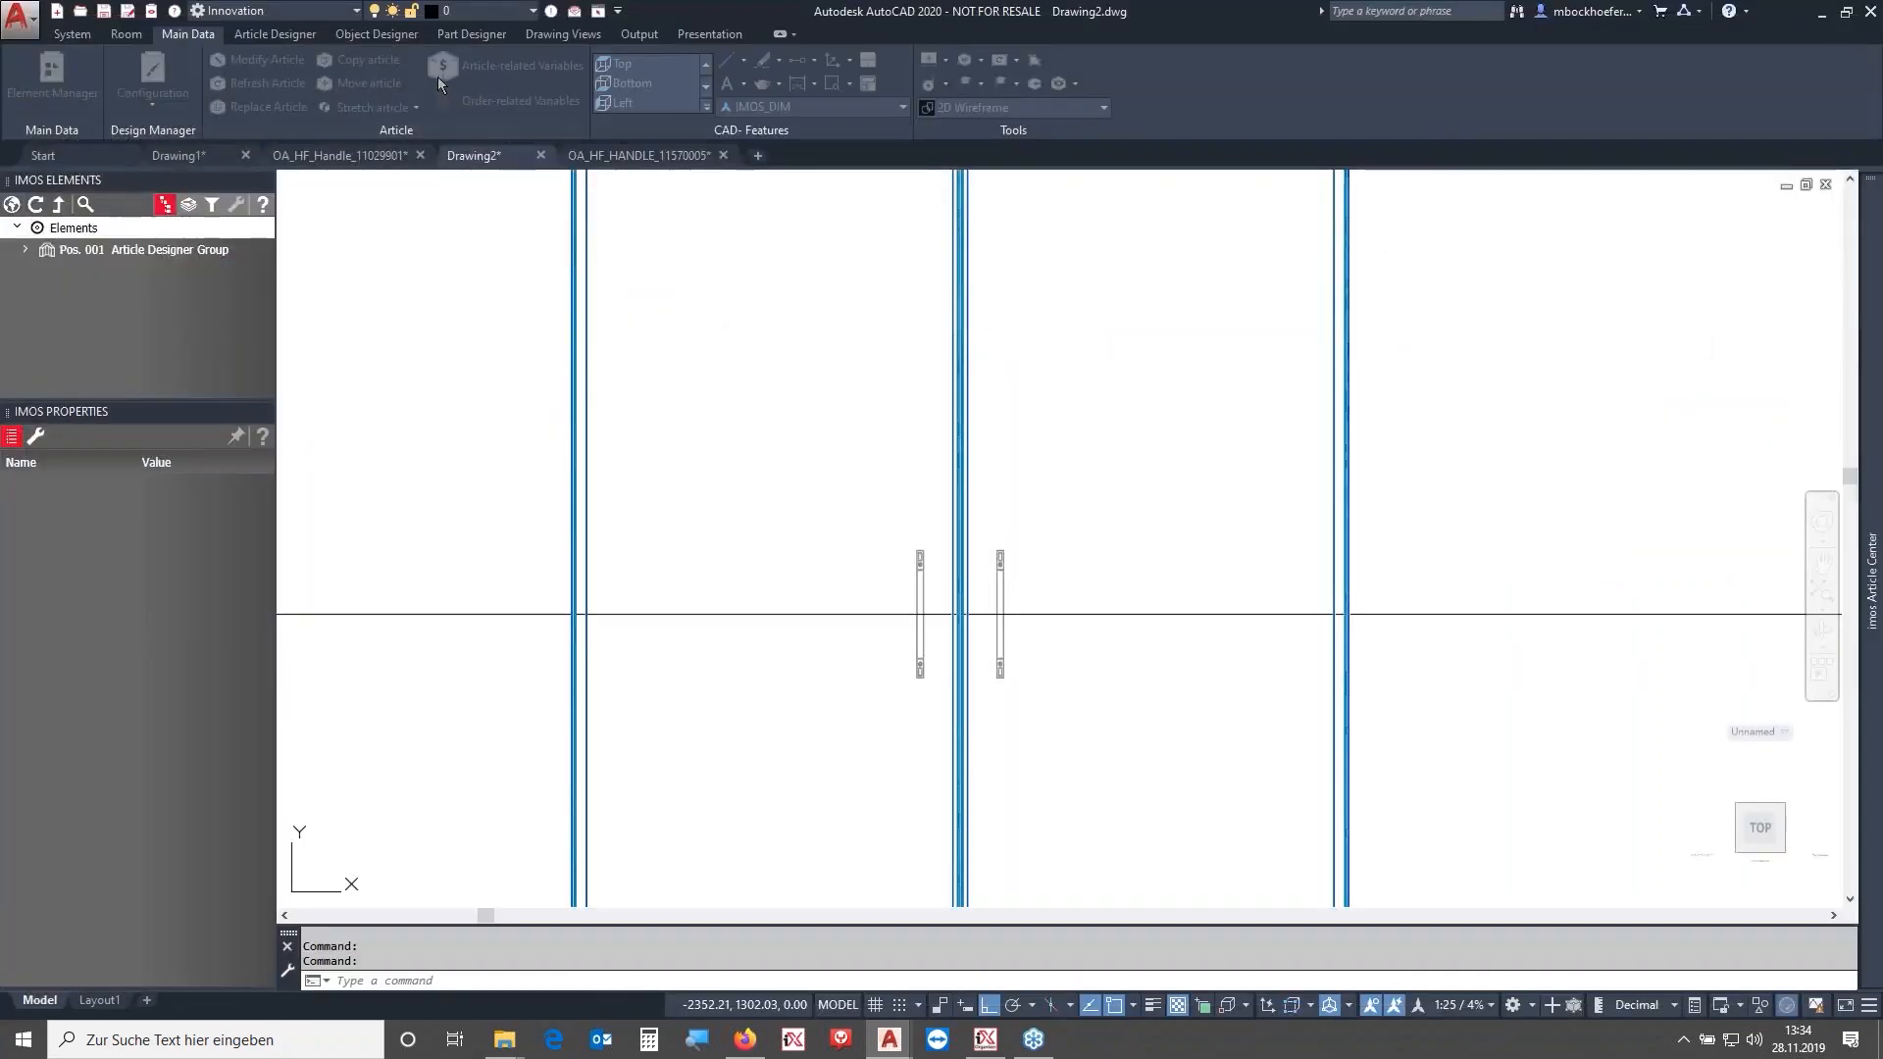
# - Refresh both door handles by window-selecting them so they snap to the new pull height
pyautogui.click(233, 85)
pyautogui.click(1082, 626)
pyautogui.click(899, 492)
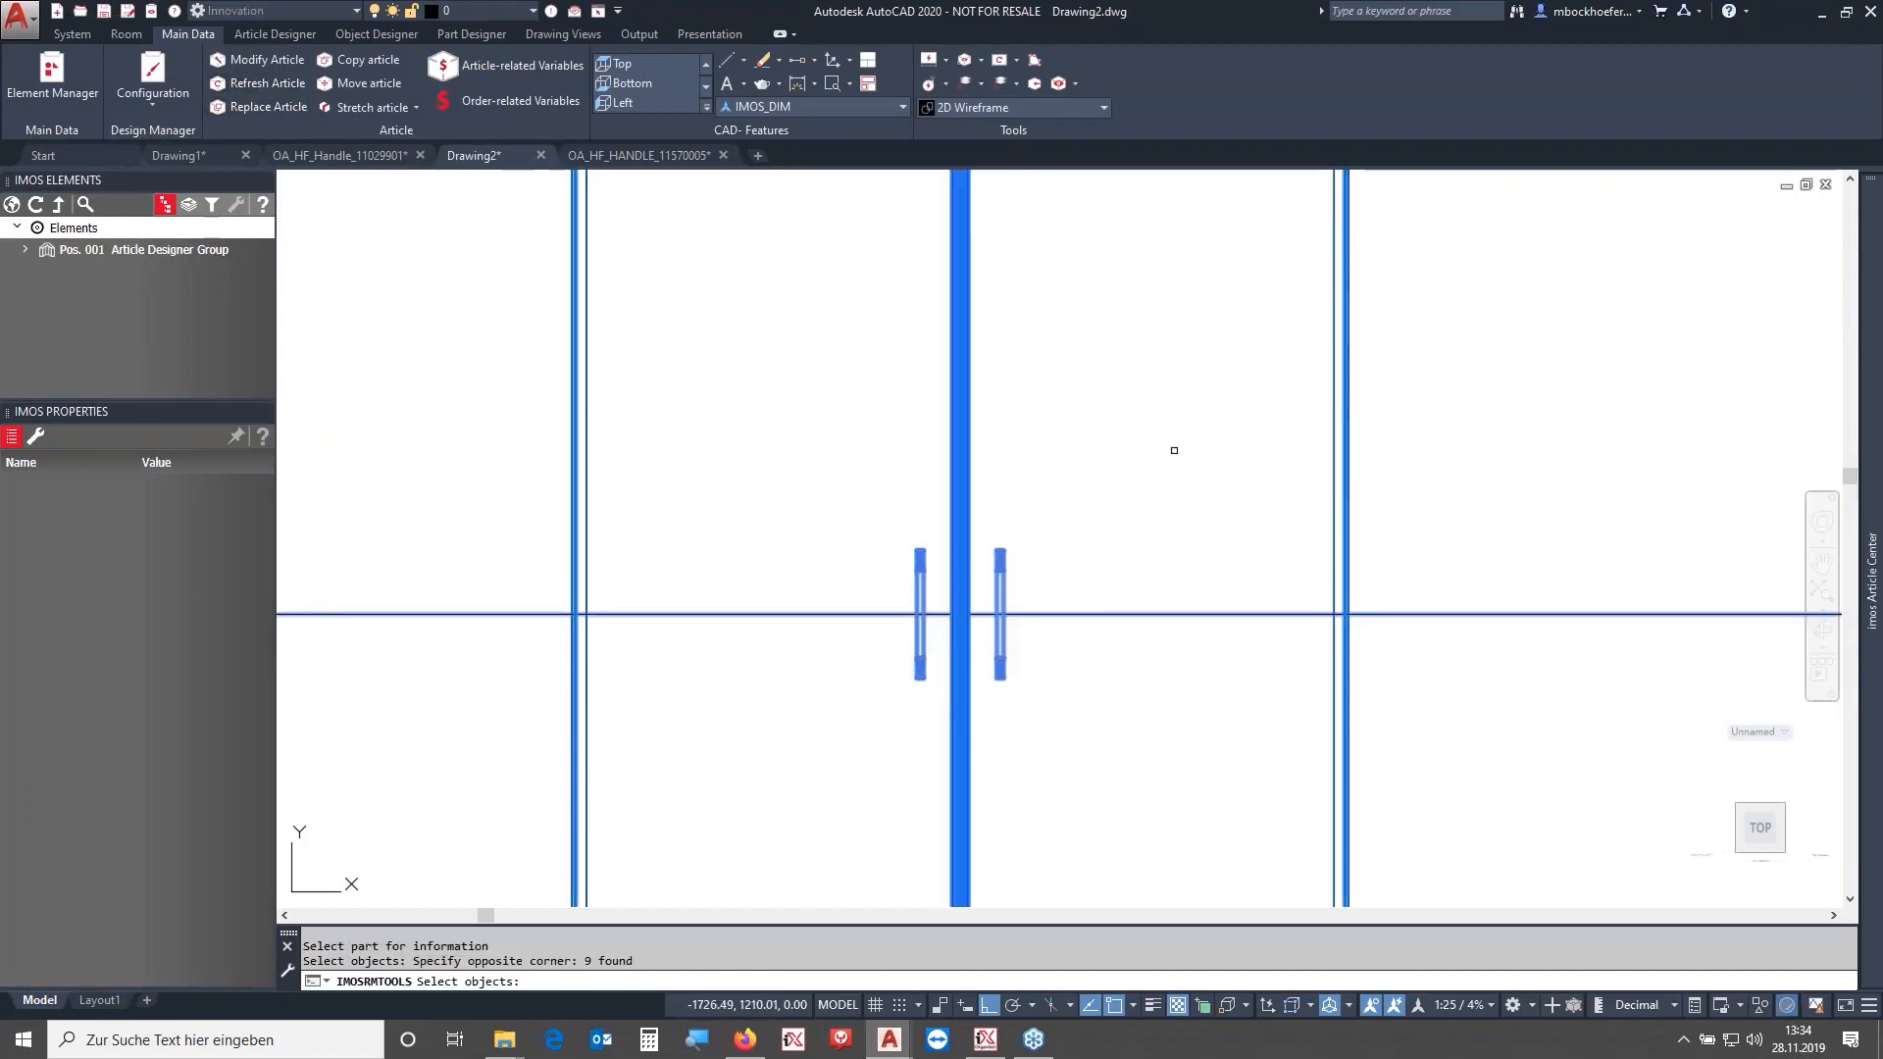
pyautogui.press('Return')
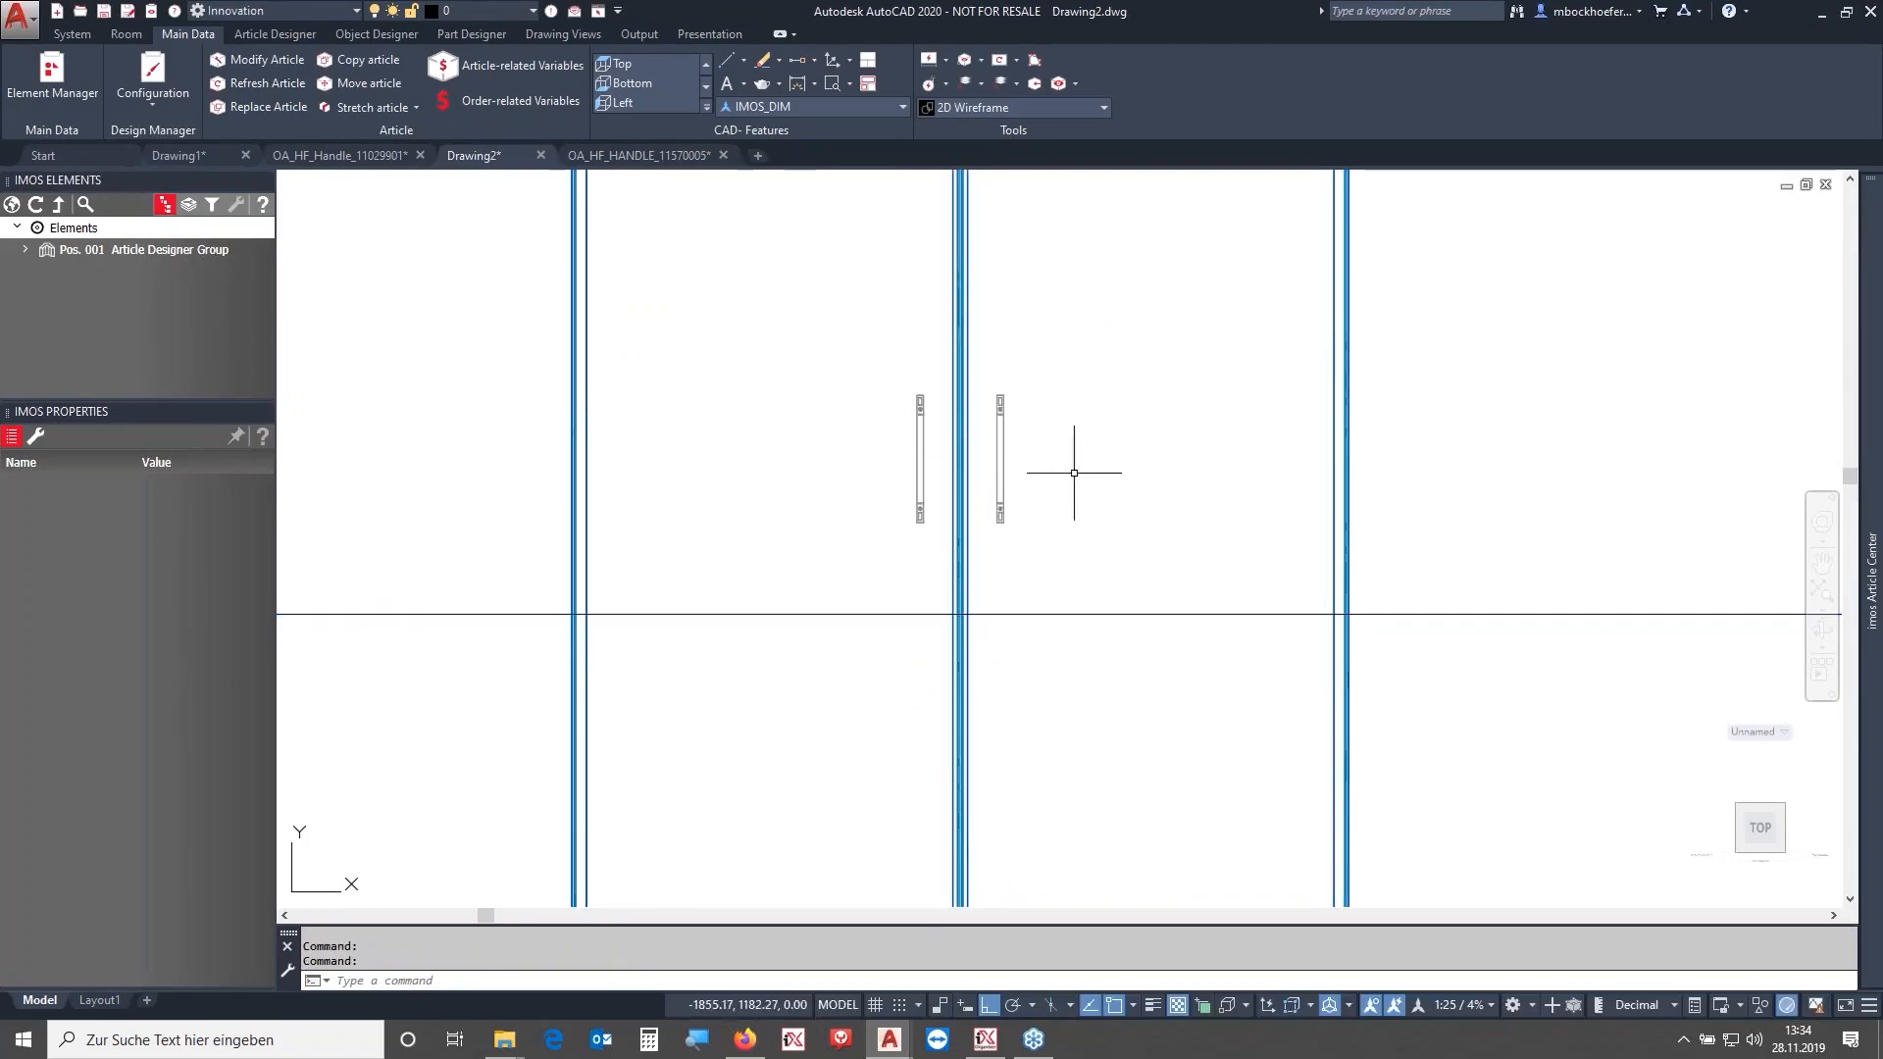
# - Copy the horizontal reference line 200 mm upward
pyautogui.click(1550, 614)
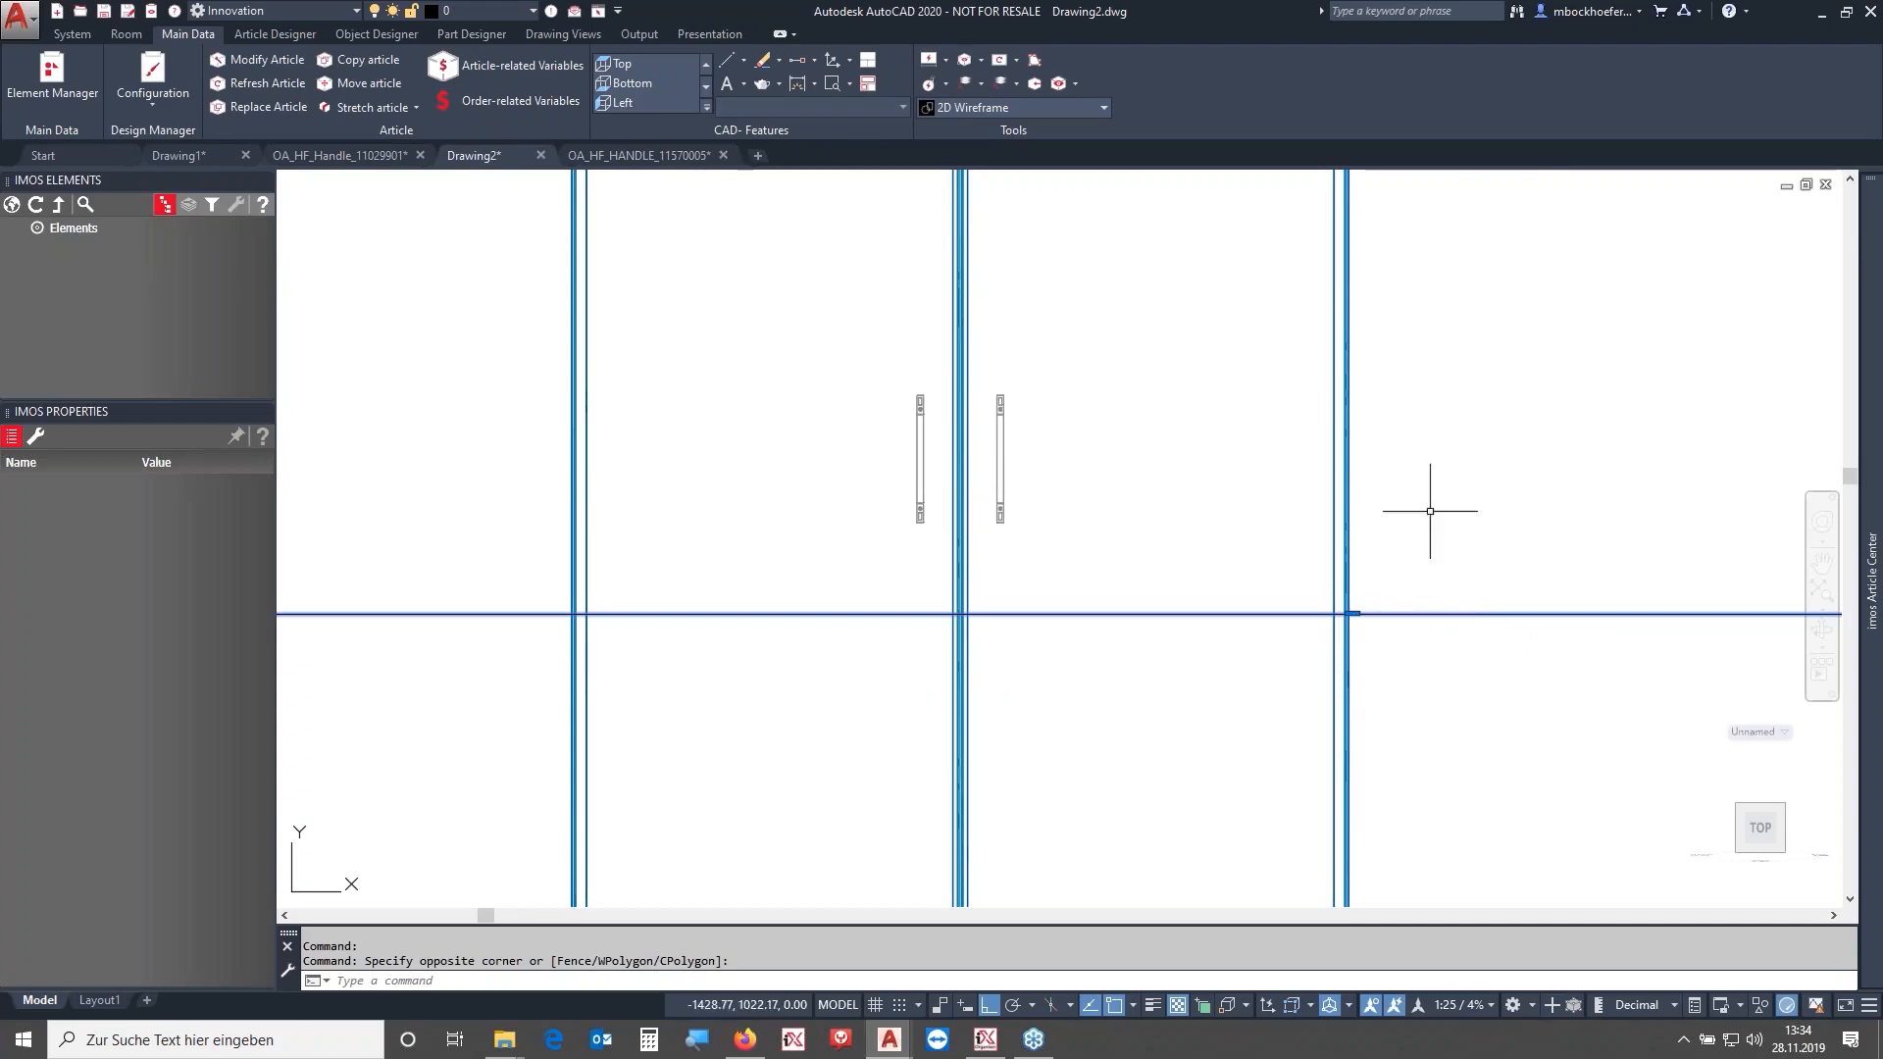
pyautogui.rightClick(1467, 439)
pyautogui.click(1537, 600)
pyautogui.click(1561, 752)
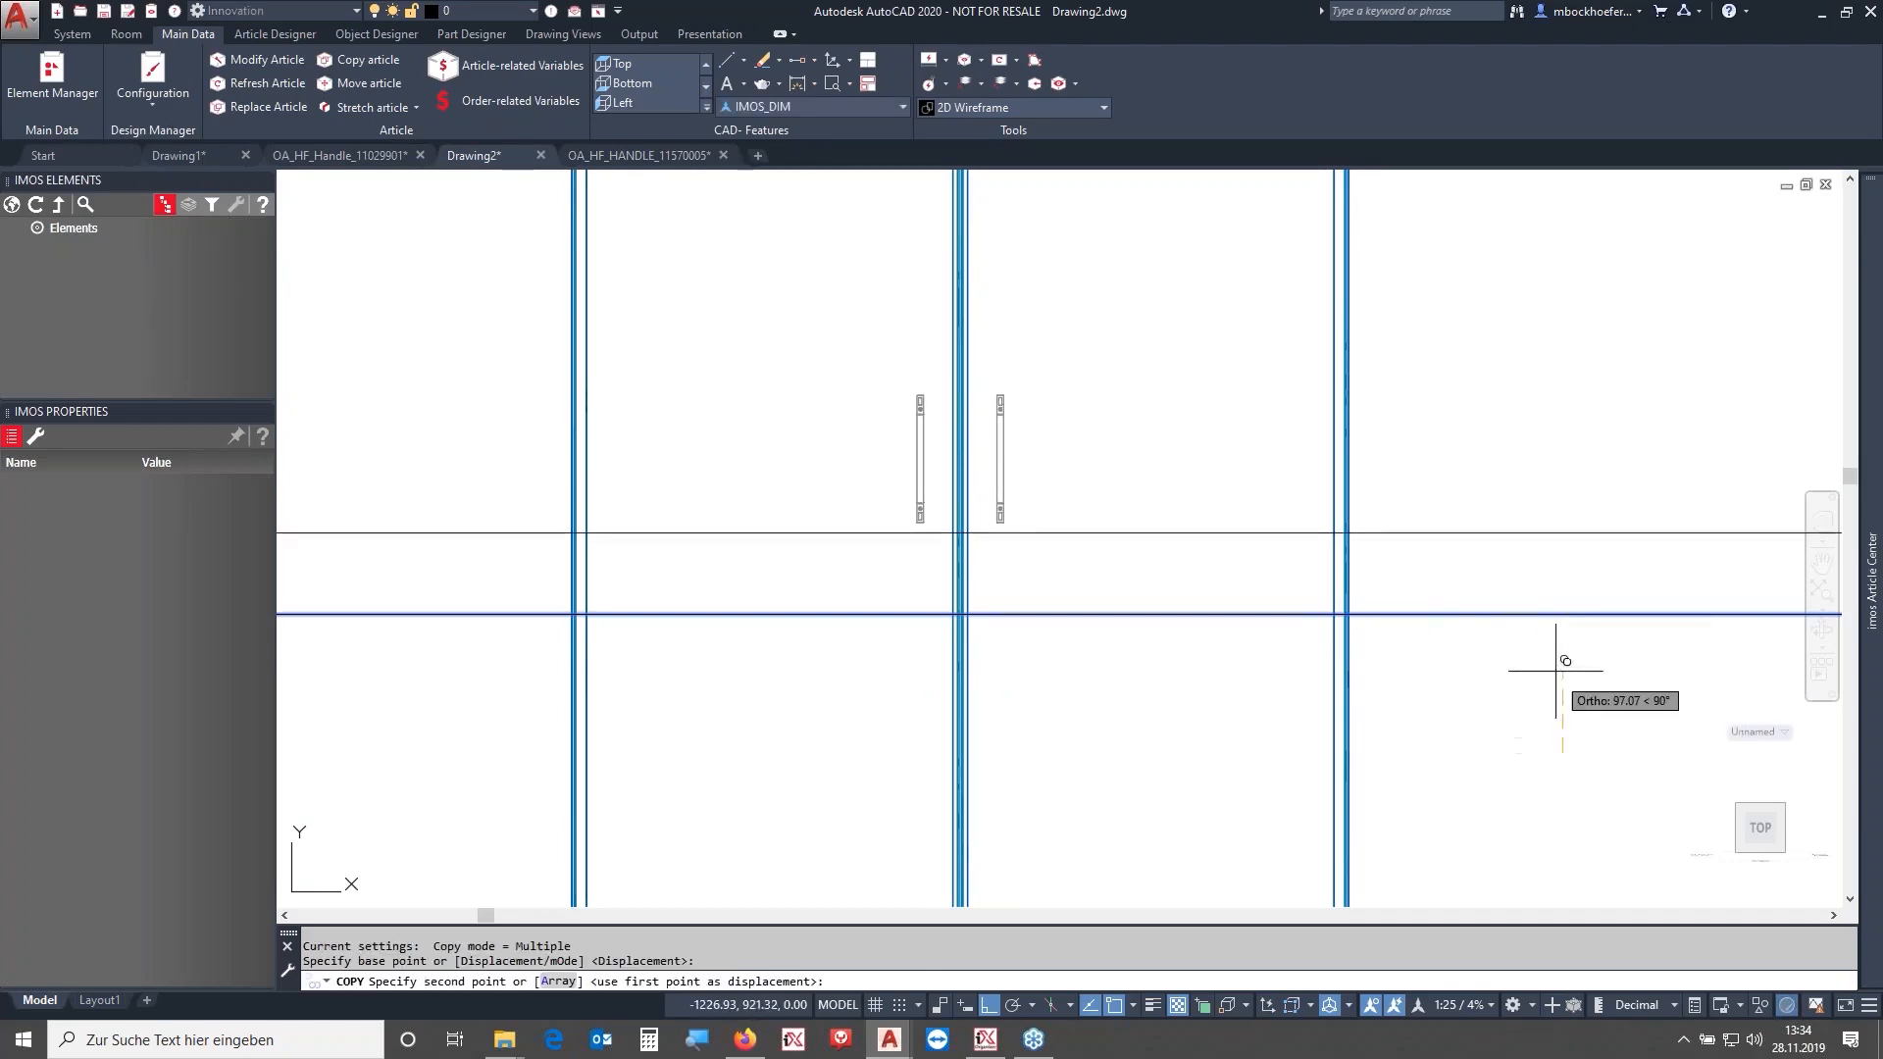
pyautogui.write('200')
pyautogui.press('Return')
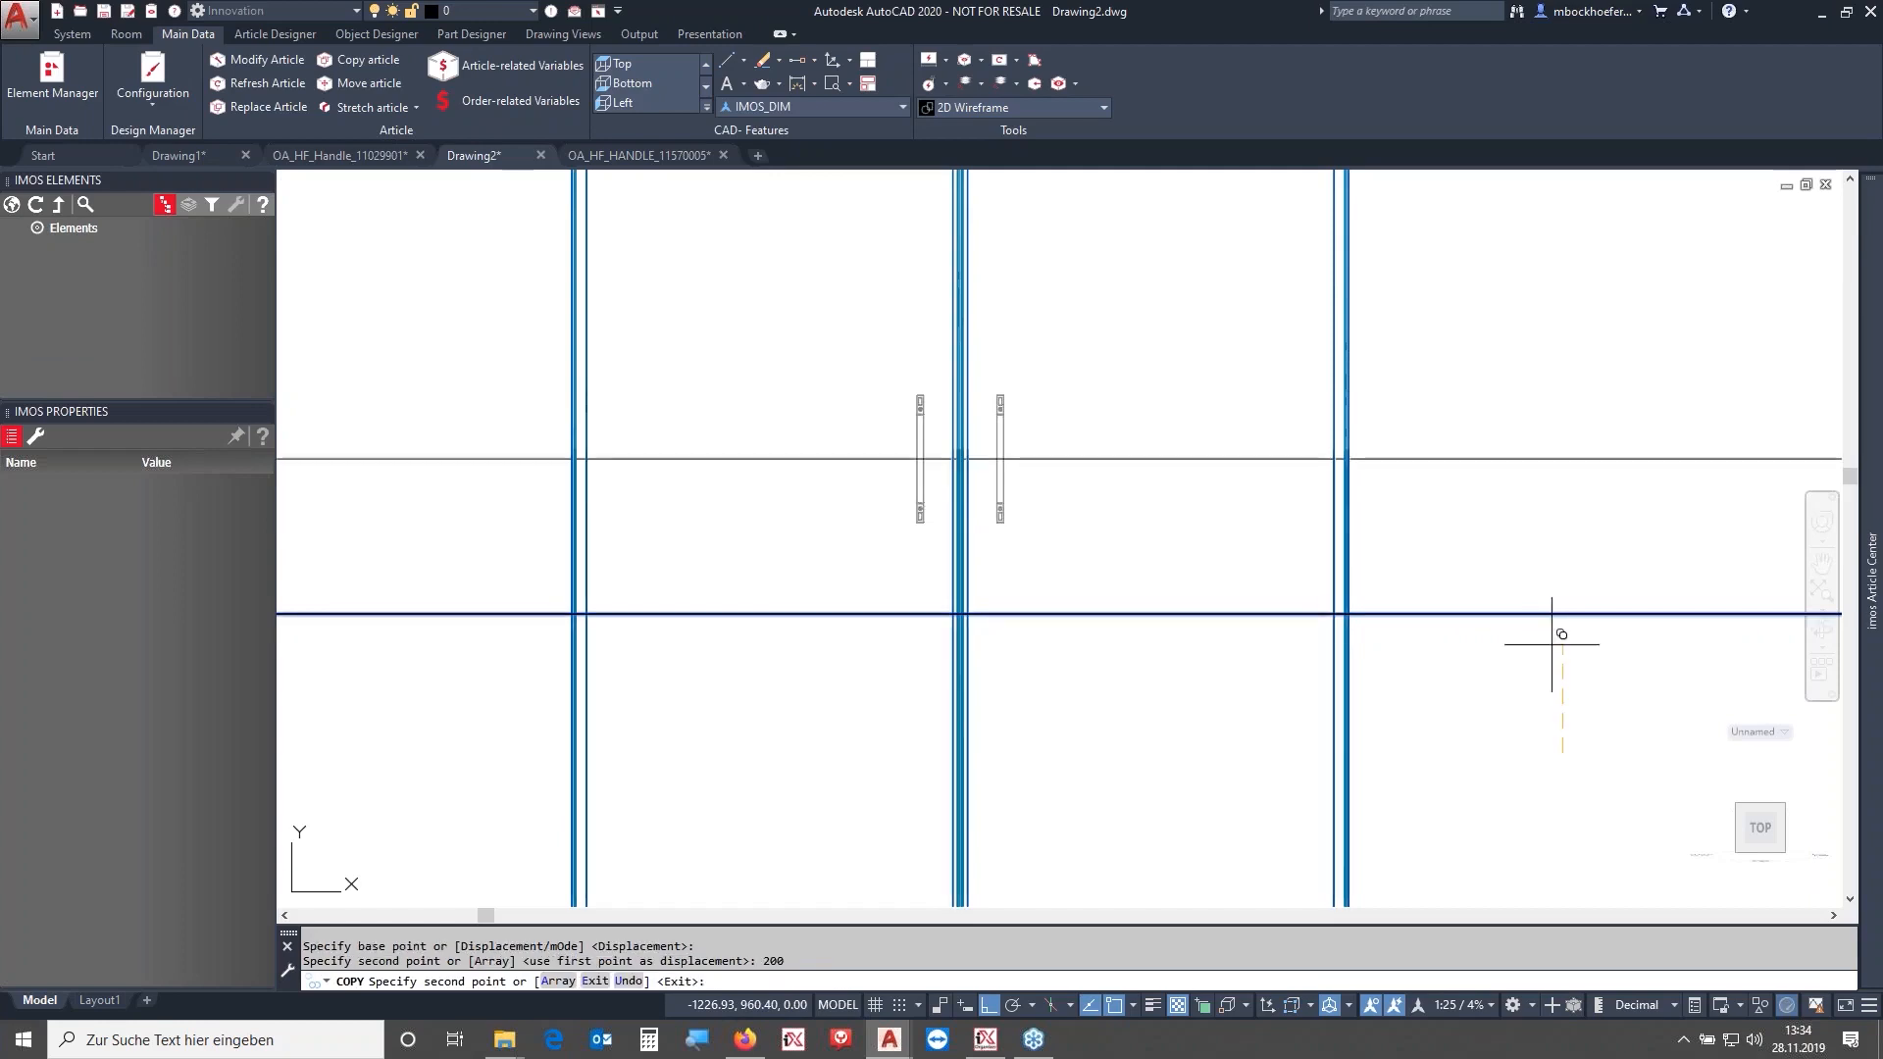
pyautogui.press('Escape')
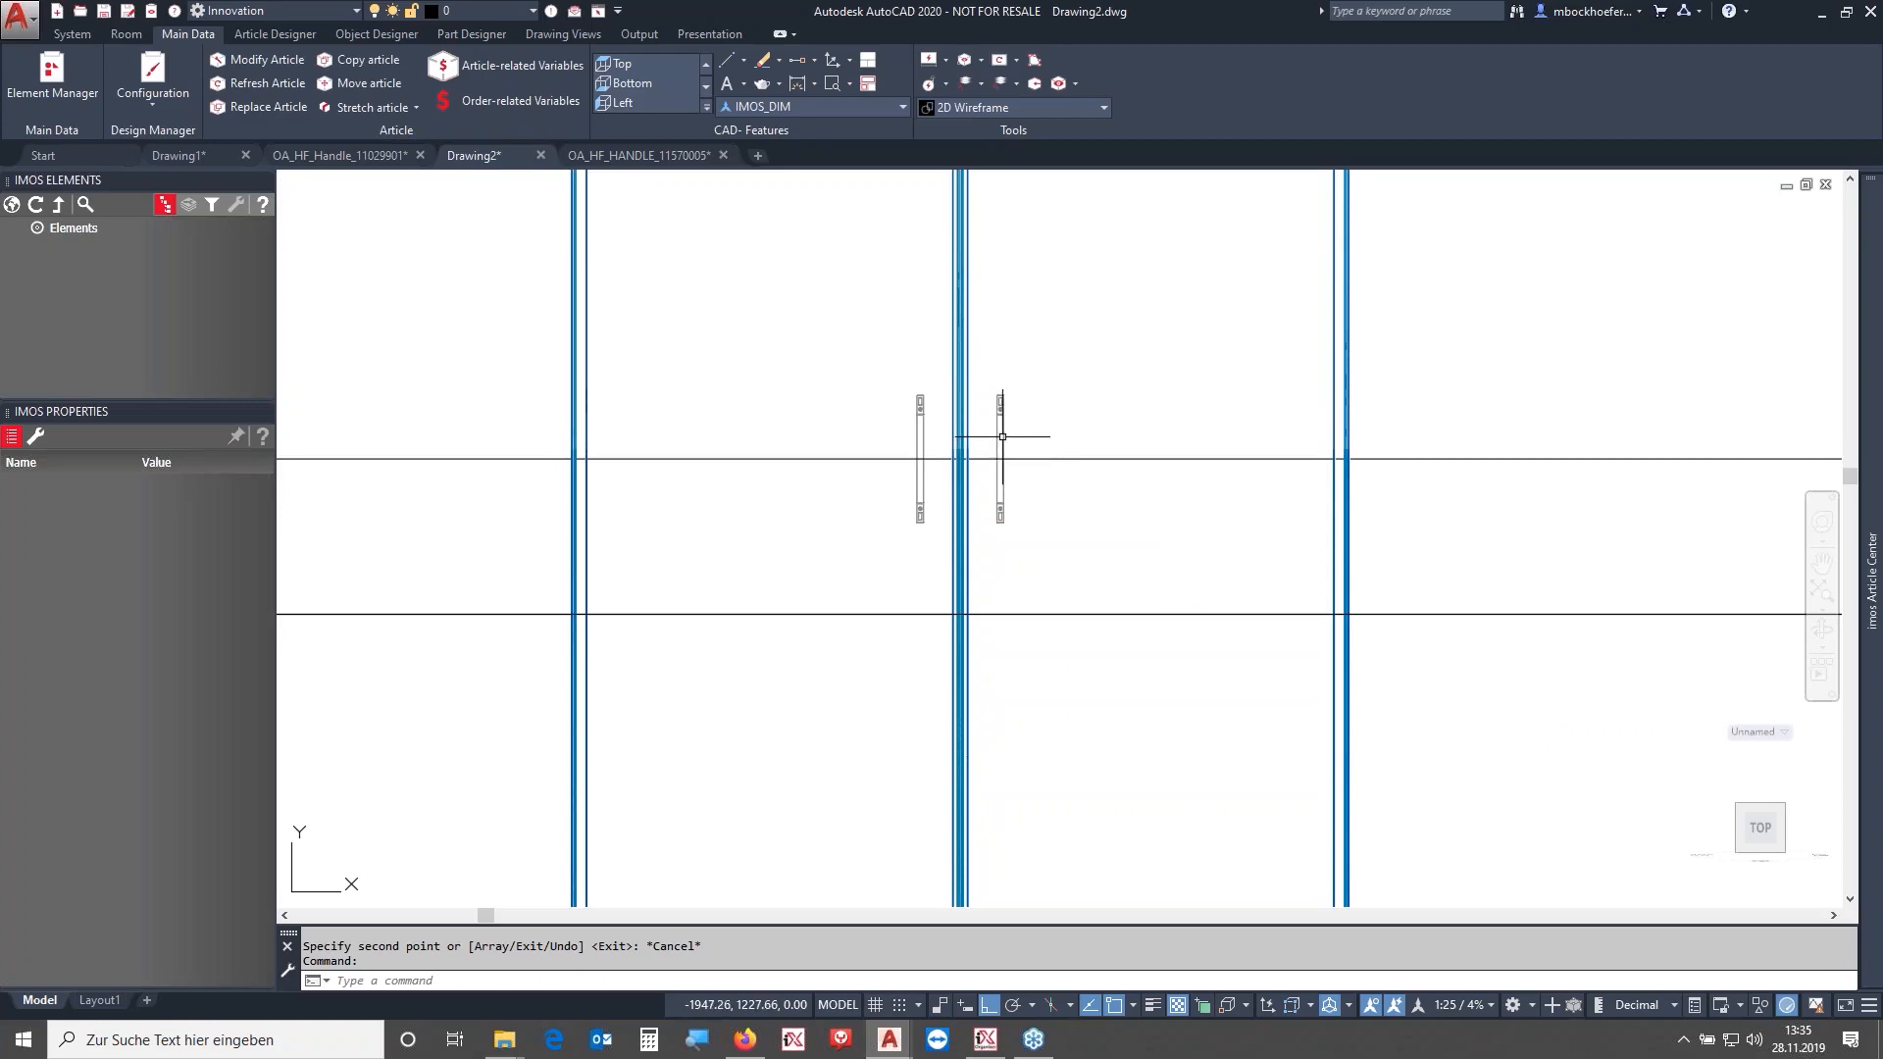
# - Review the OA_Pull_Height settings for pull heights, snap radius, and top and bottom distances in the Element Manager
pyautogui.click(9, 206)
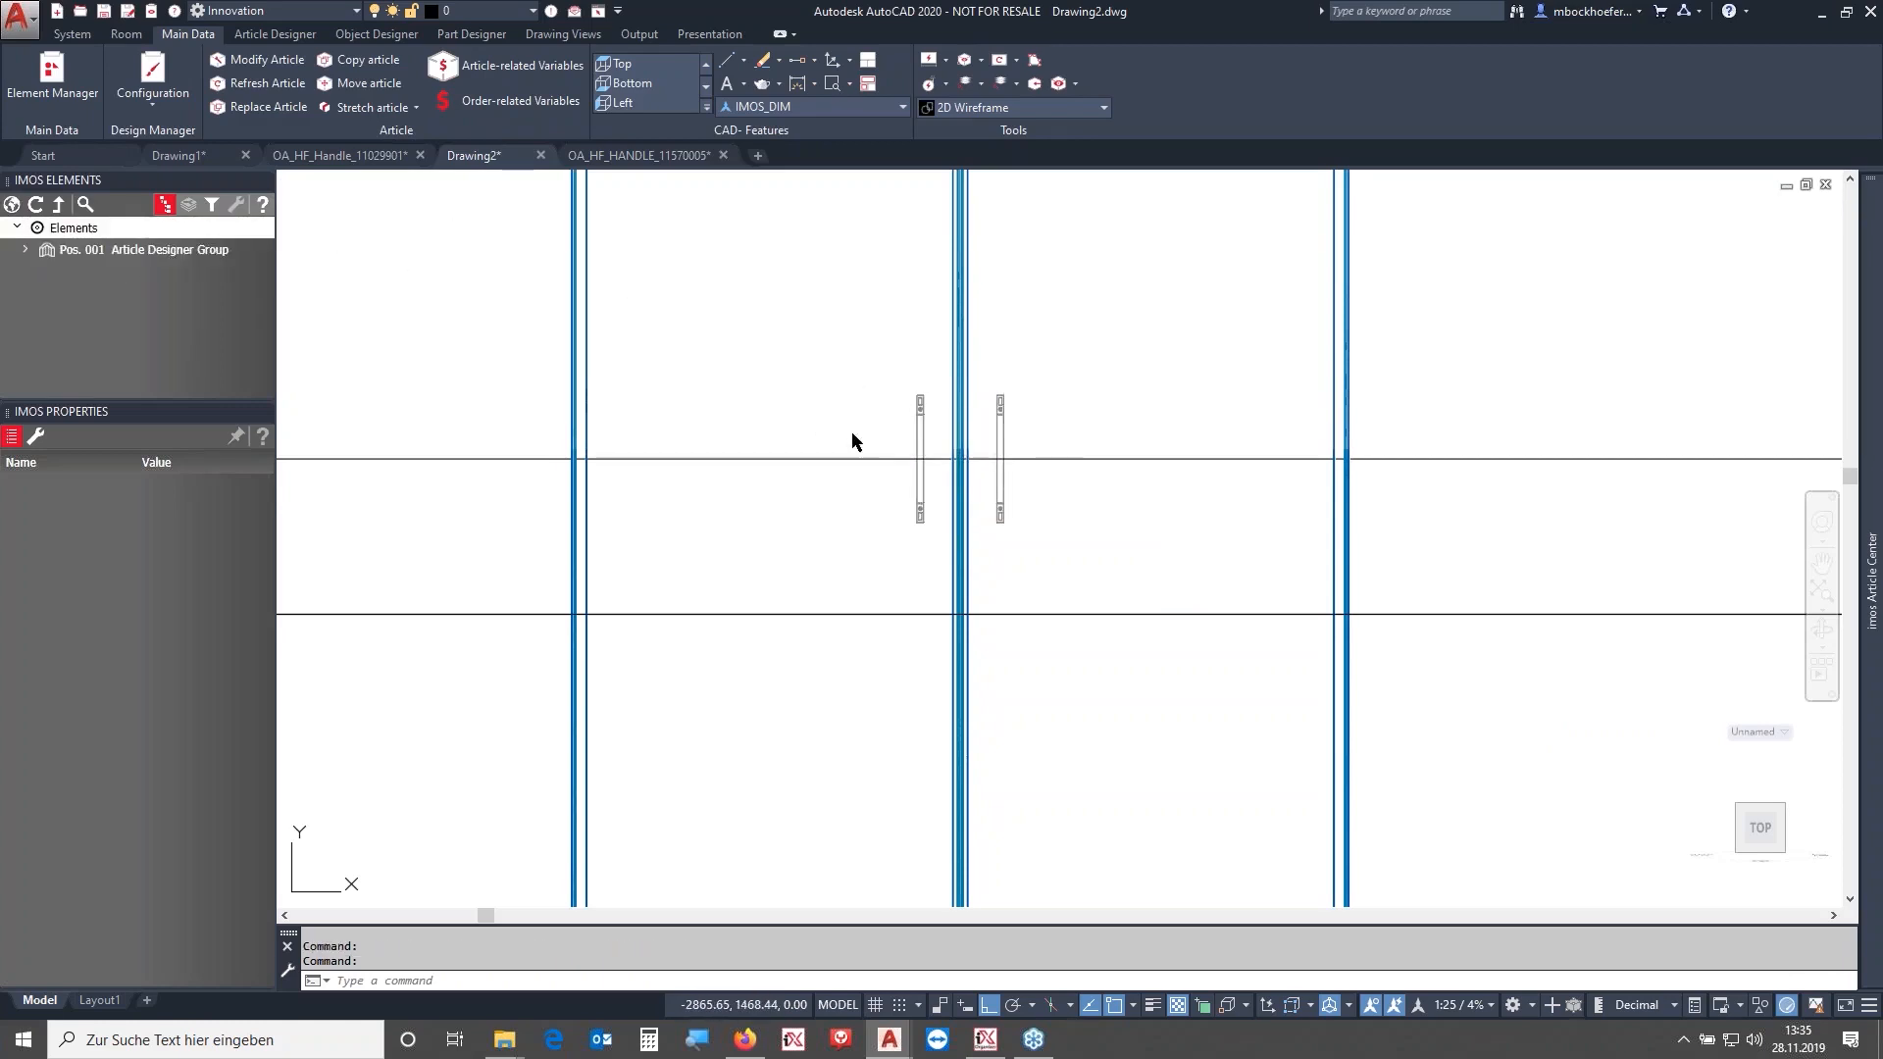
pyautogui.click(805, 378)
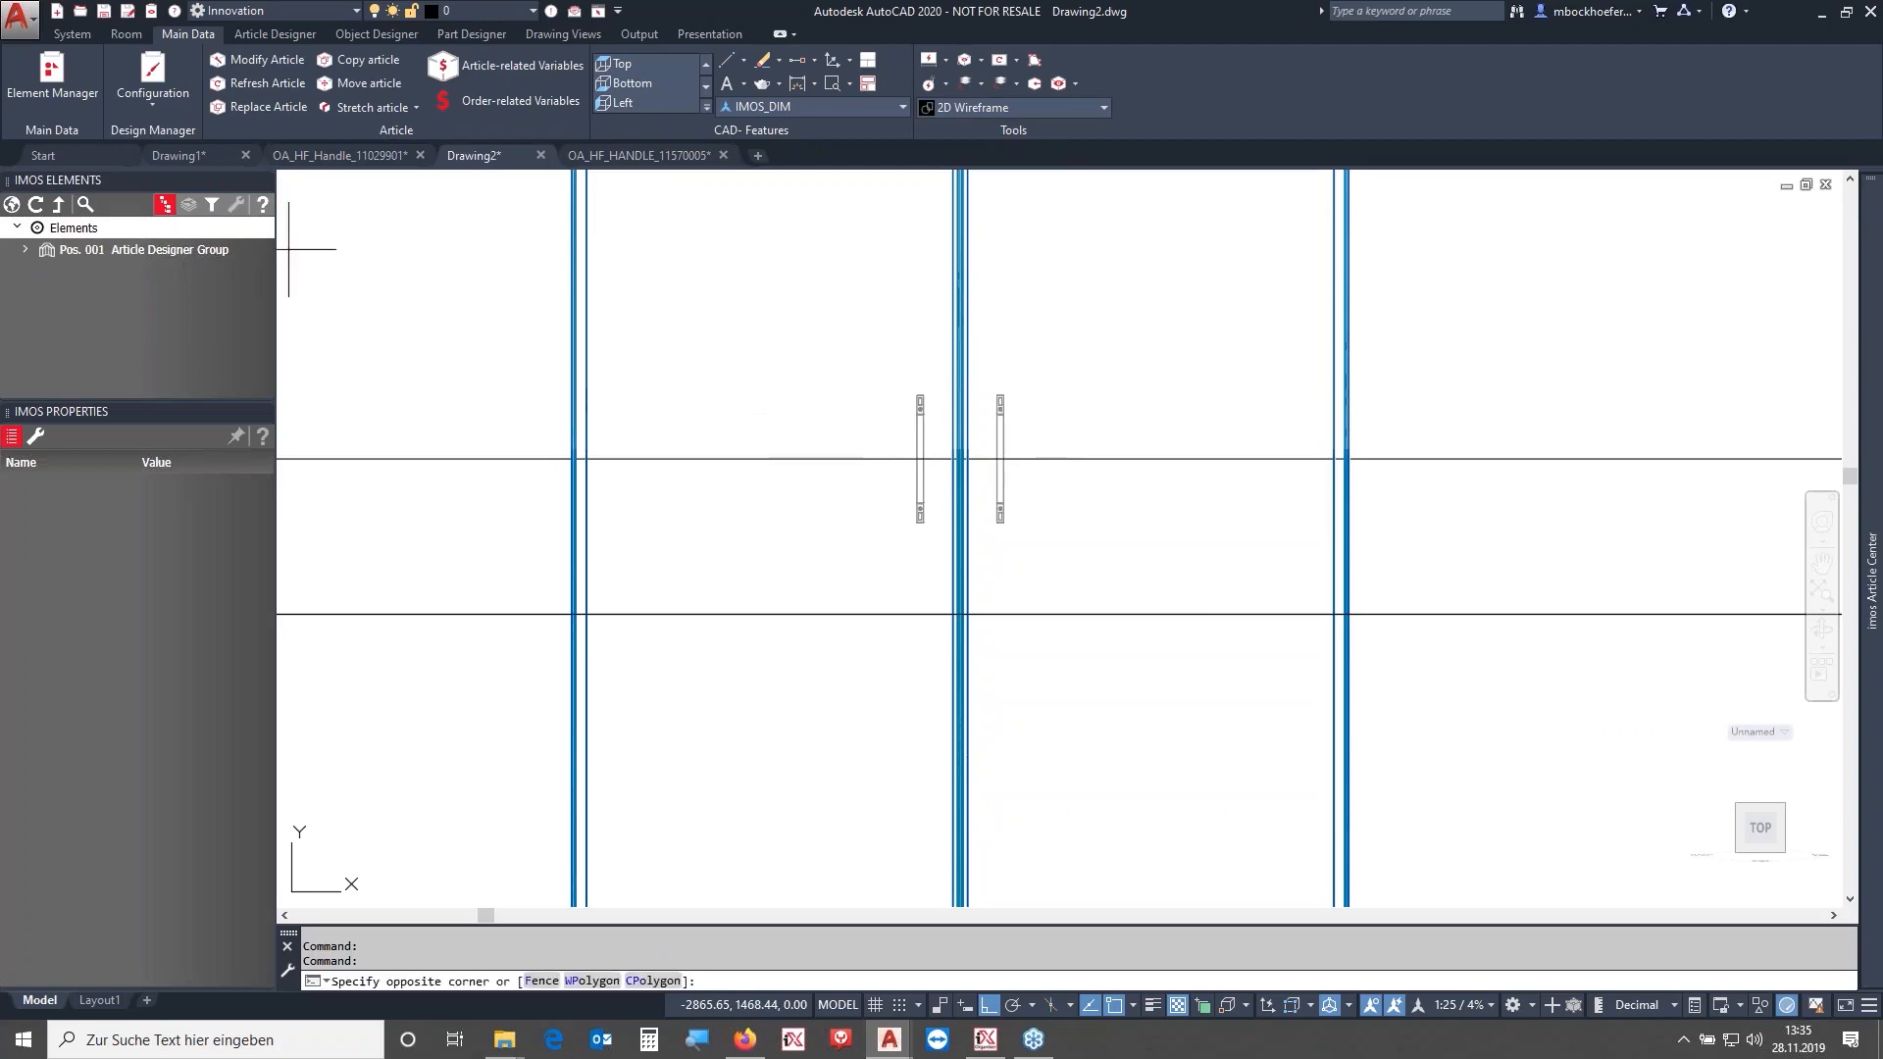
pyautogui.click(32, 72)
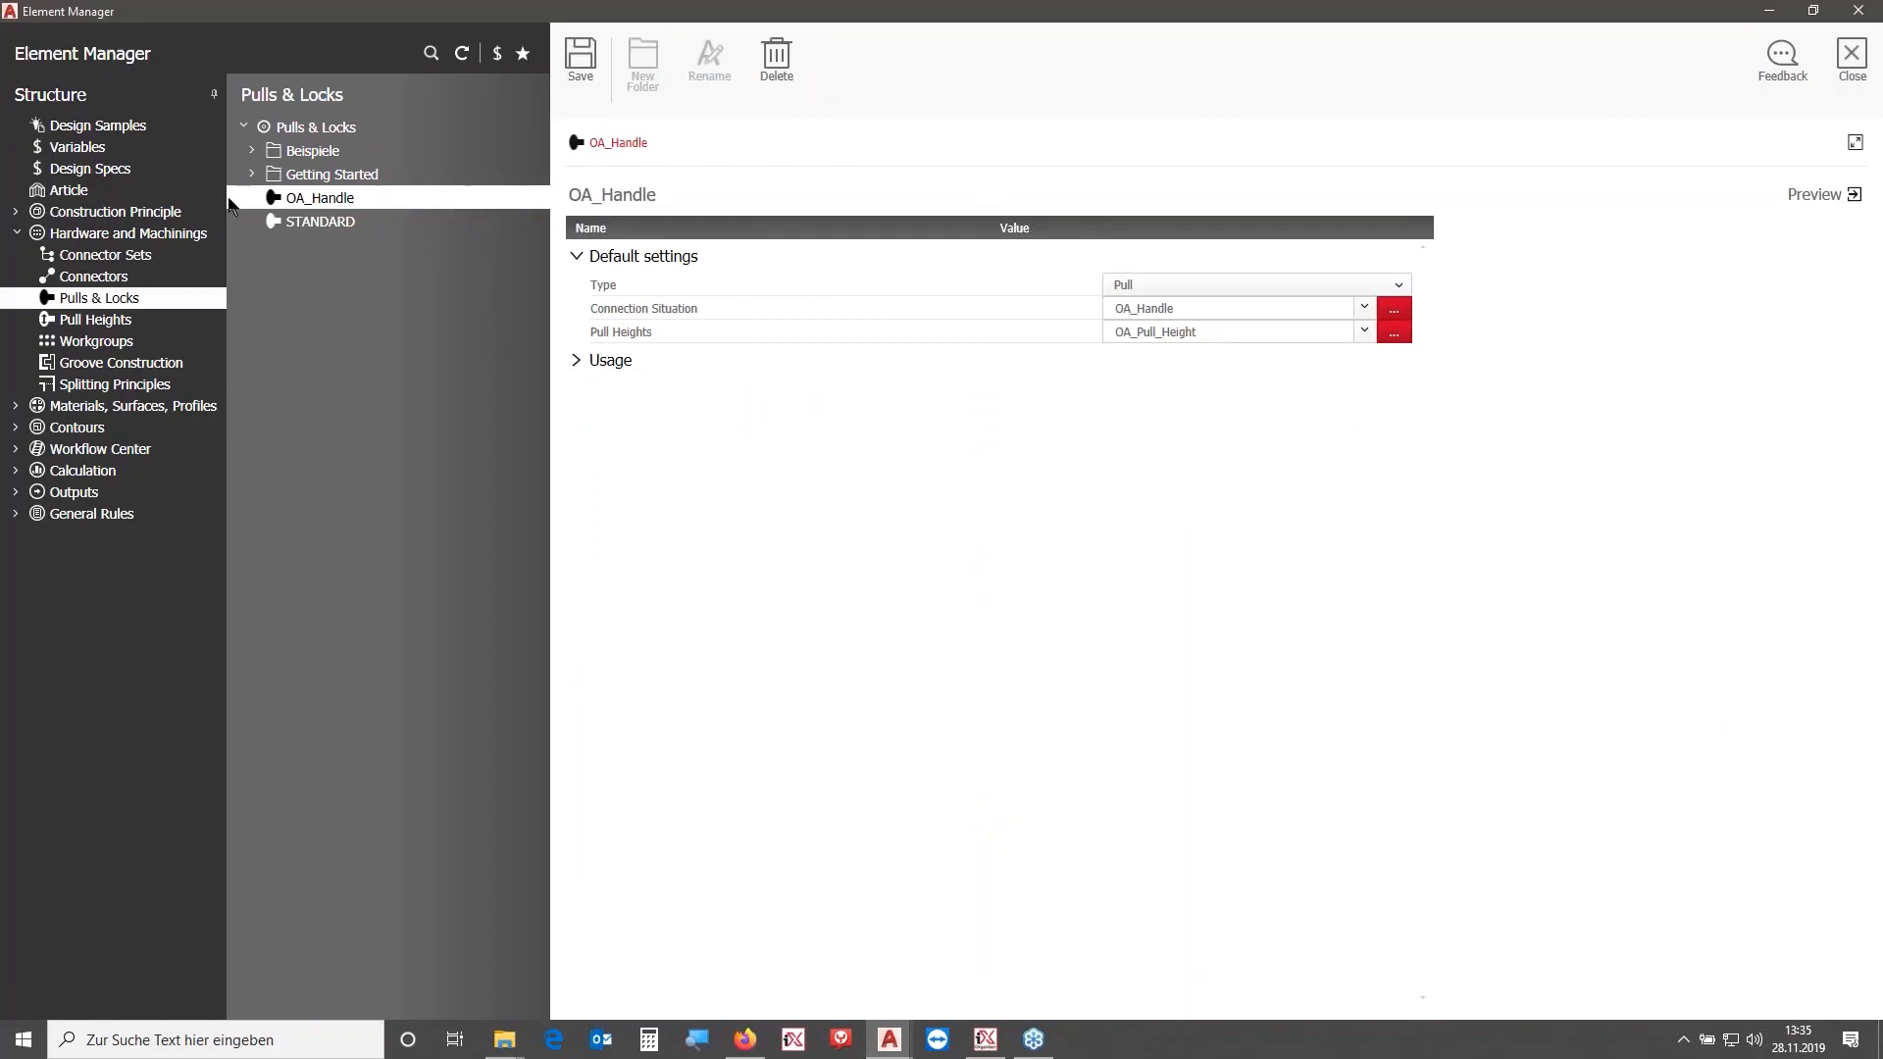
pyautogui.click(113, 324)
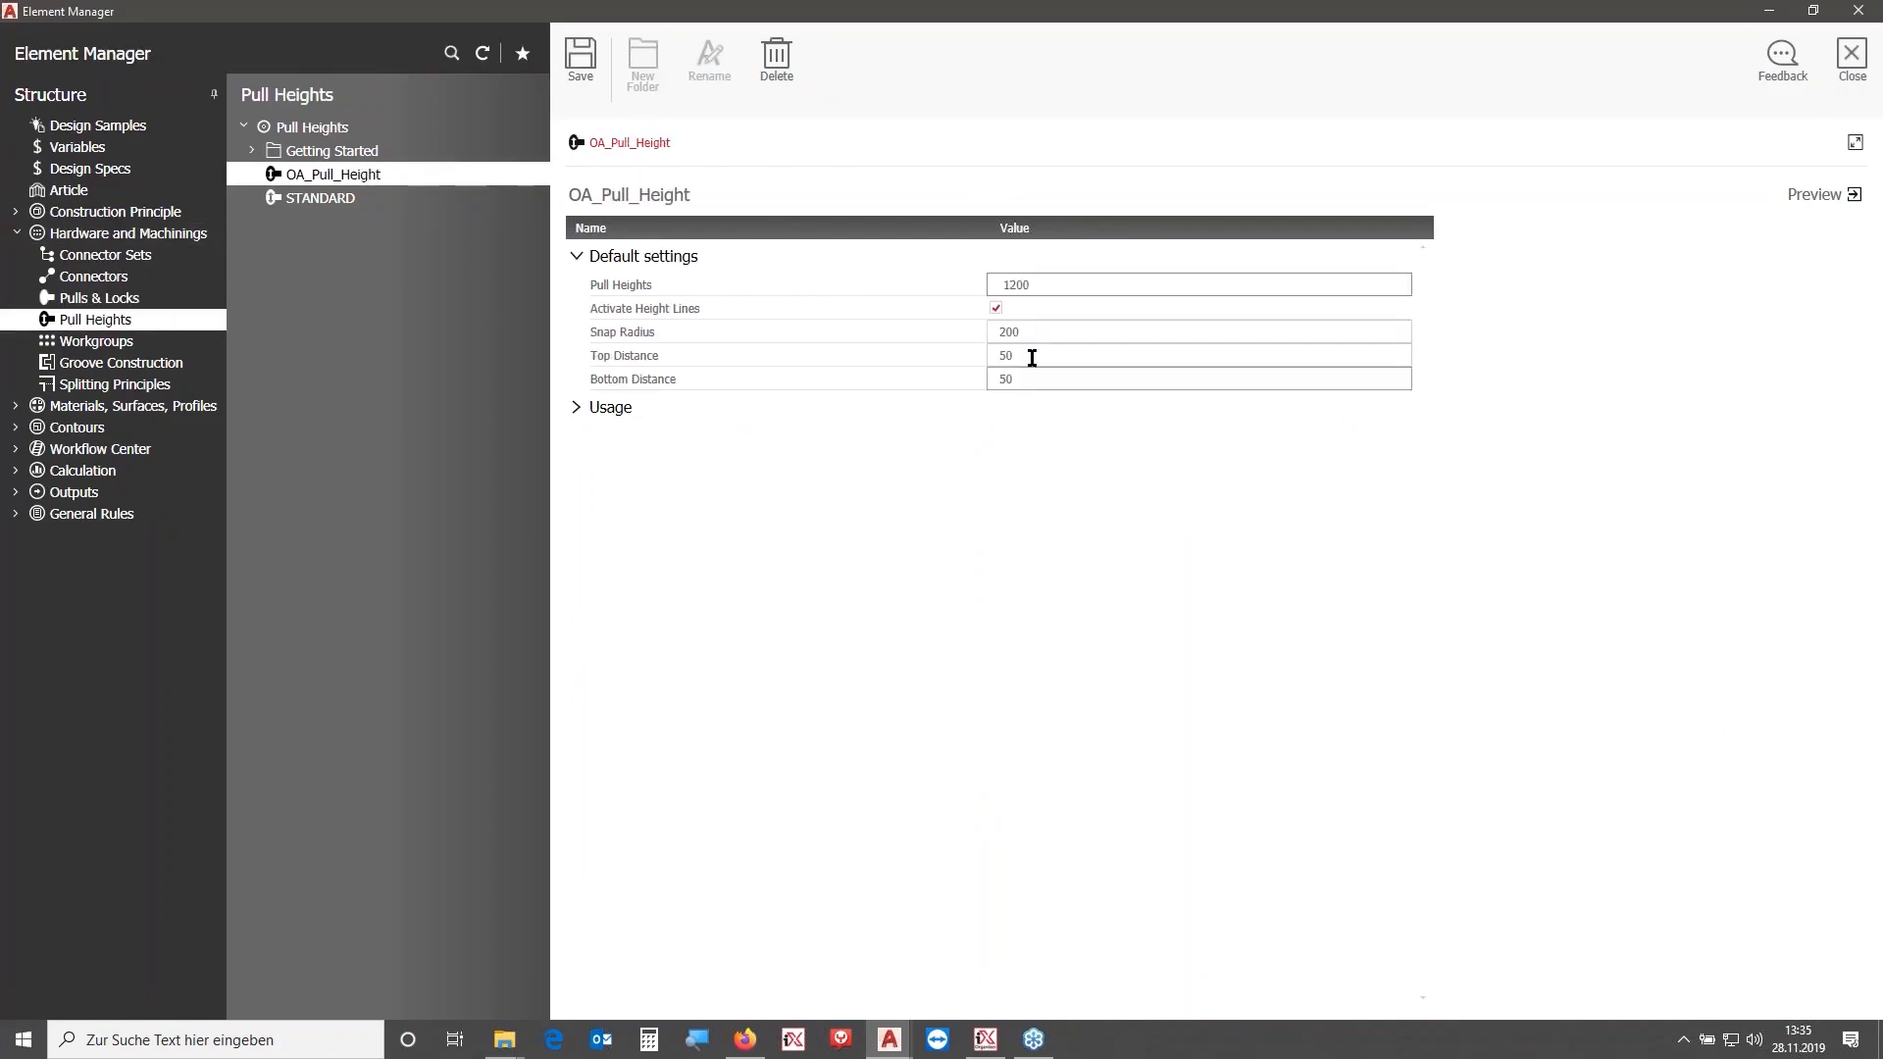
pyautogui.moveTo(1041, 324); pyautogui.dragTo(989, 332)
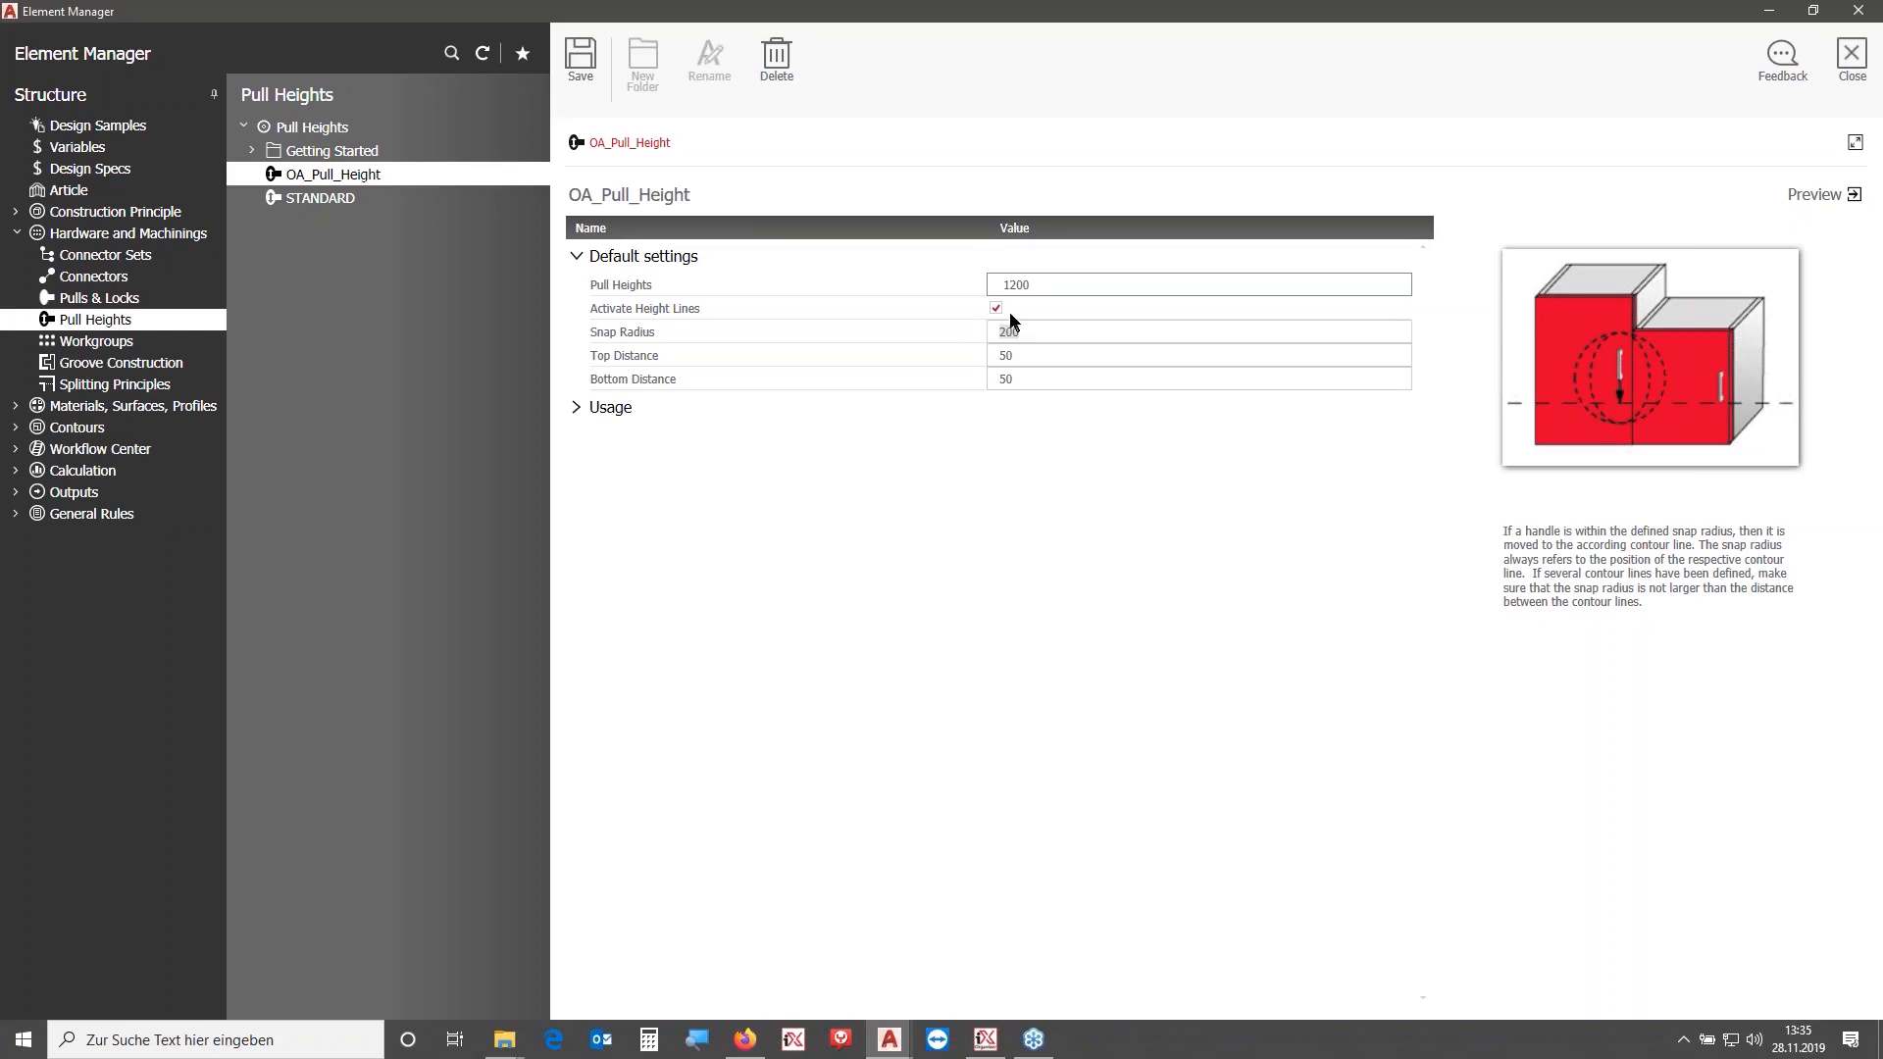
pyautogui.click(1040, 284)
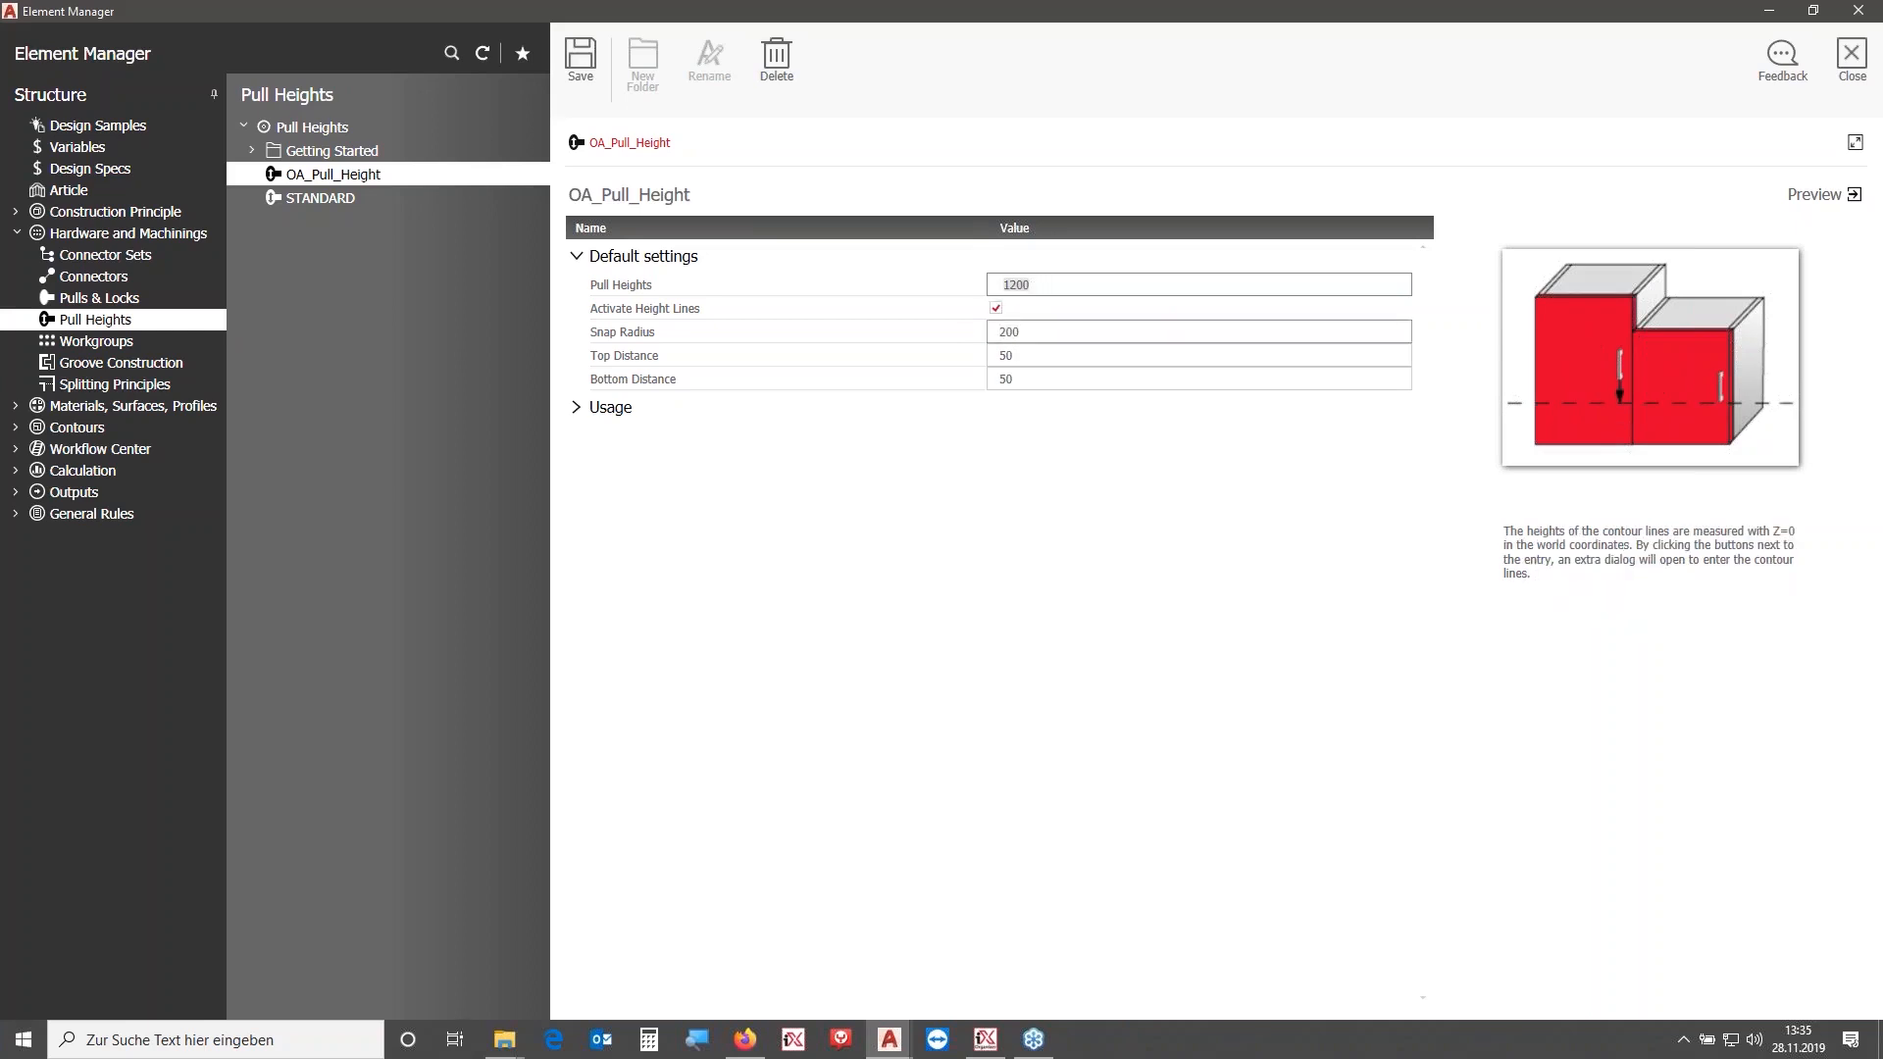
pyautogui.click(1027, 353)
pyautogui.click(1028, 374)
pyautogui.click(1030, 357)
pyautogui.click(1025, 379)
pyautogui.click(1026, 356)
pyautogui.click(1027, 356)
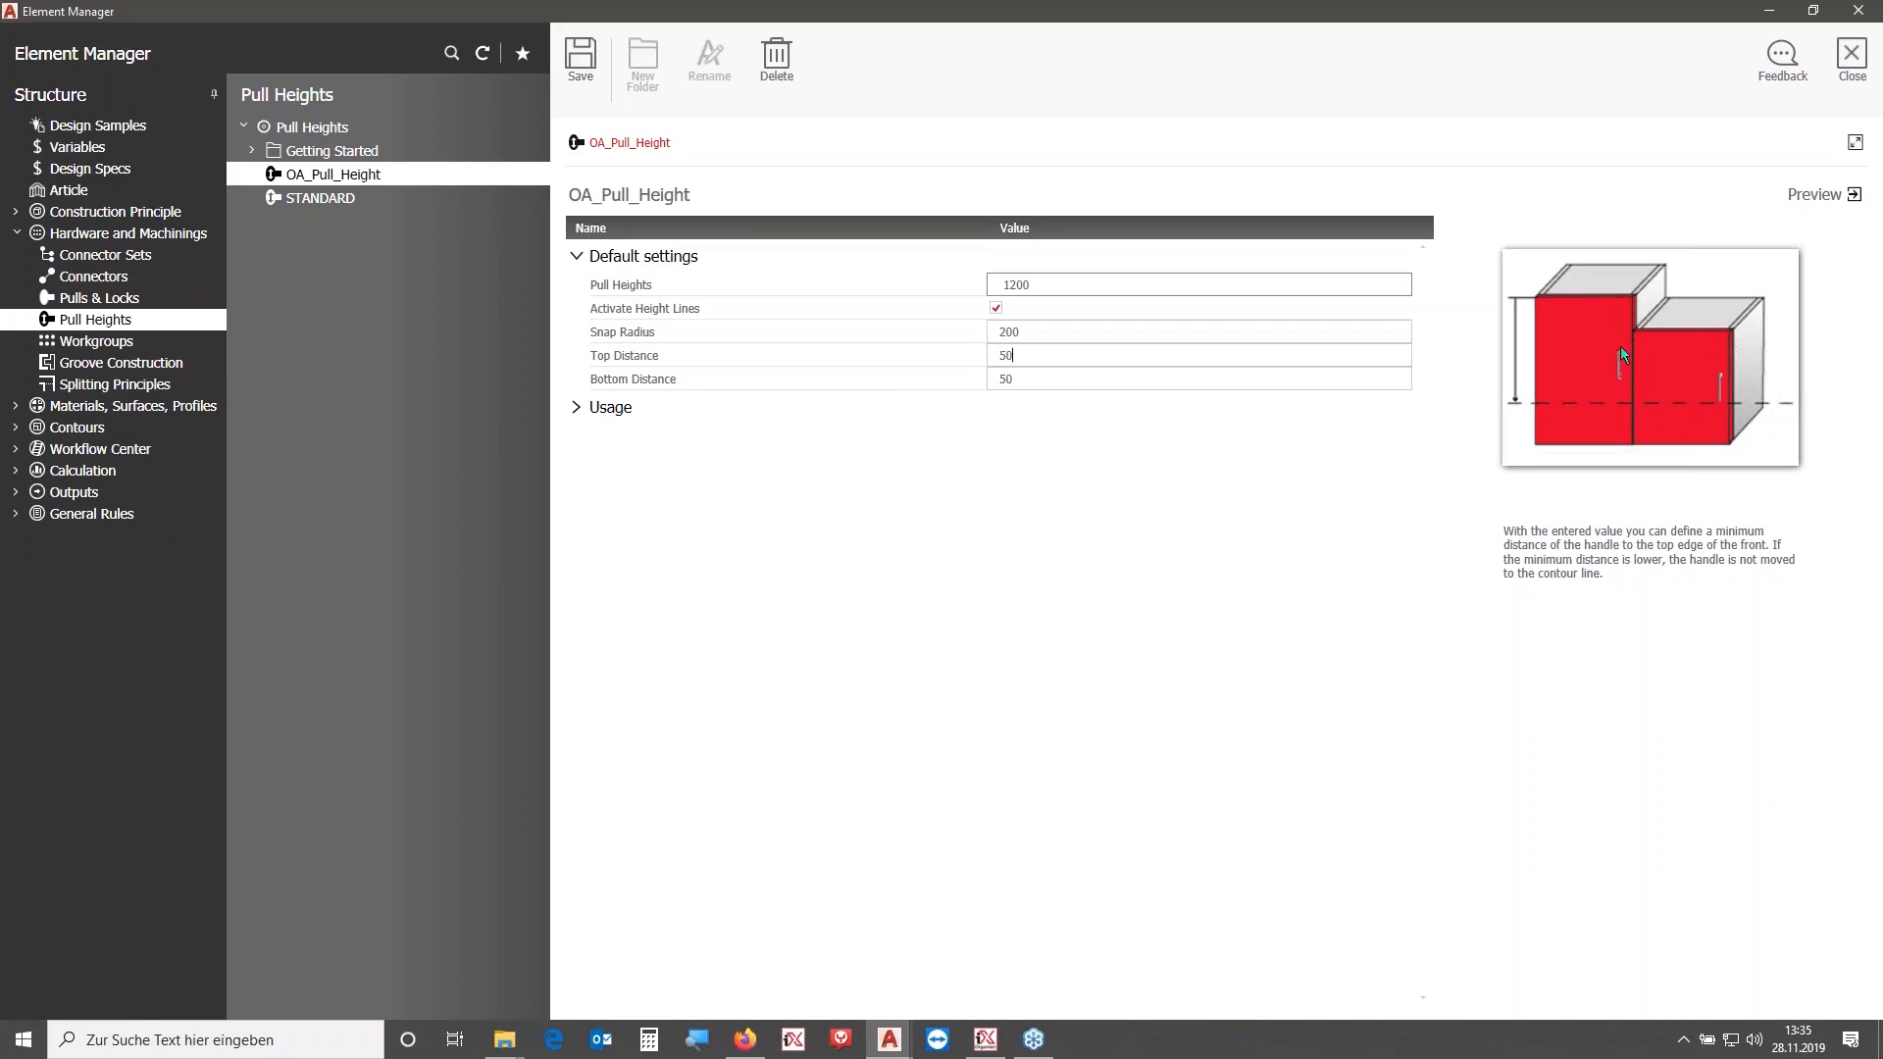
pyautogui.click(1852, 57)
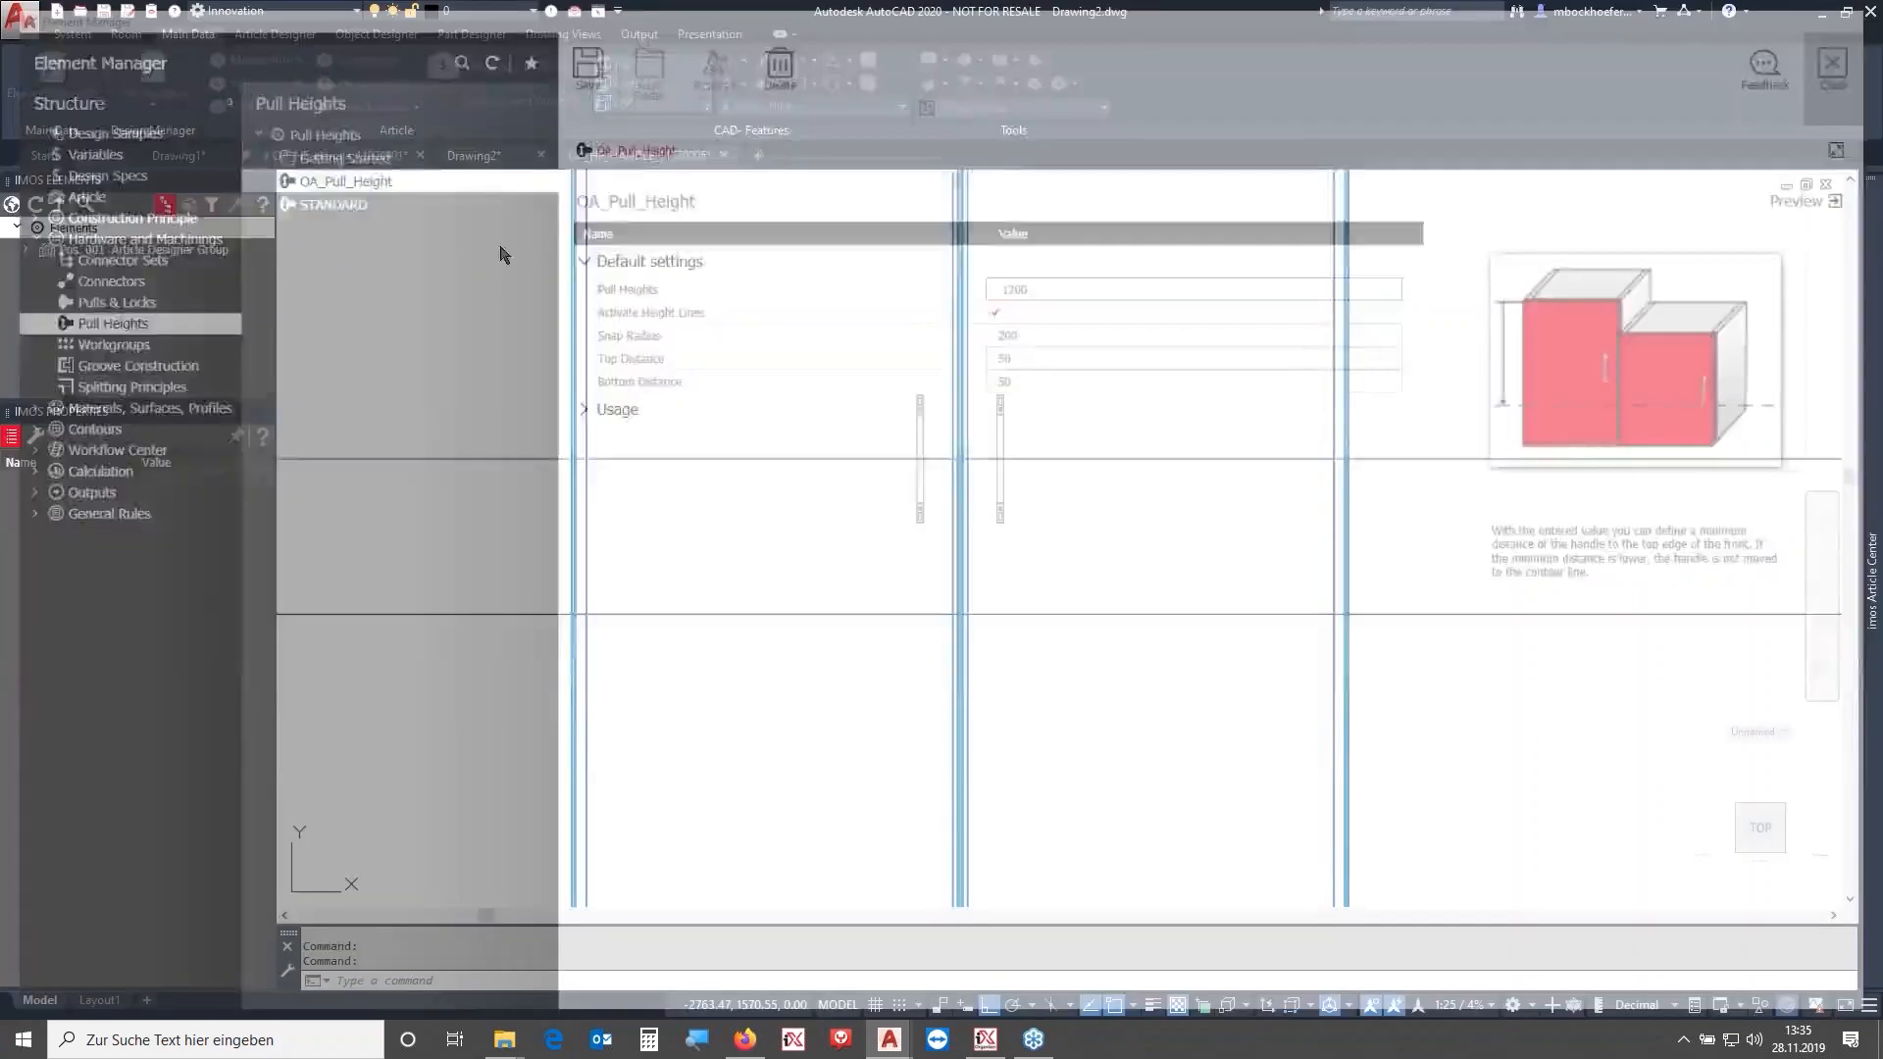
# - Assign OA_HF_HANDLE_320 to the Article Designer Group's Griff_Verbindung connection through Connection Scan
pyautogui.click(123, 250)
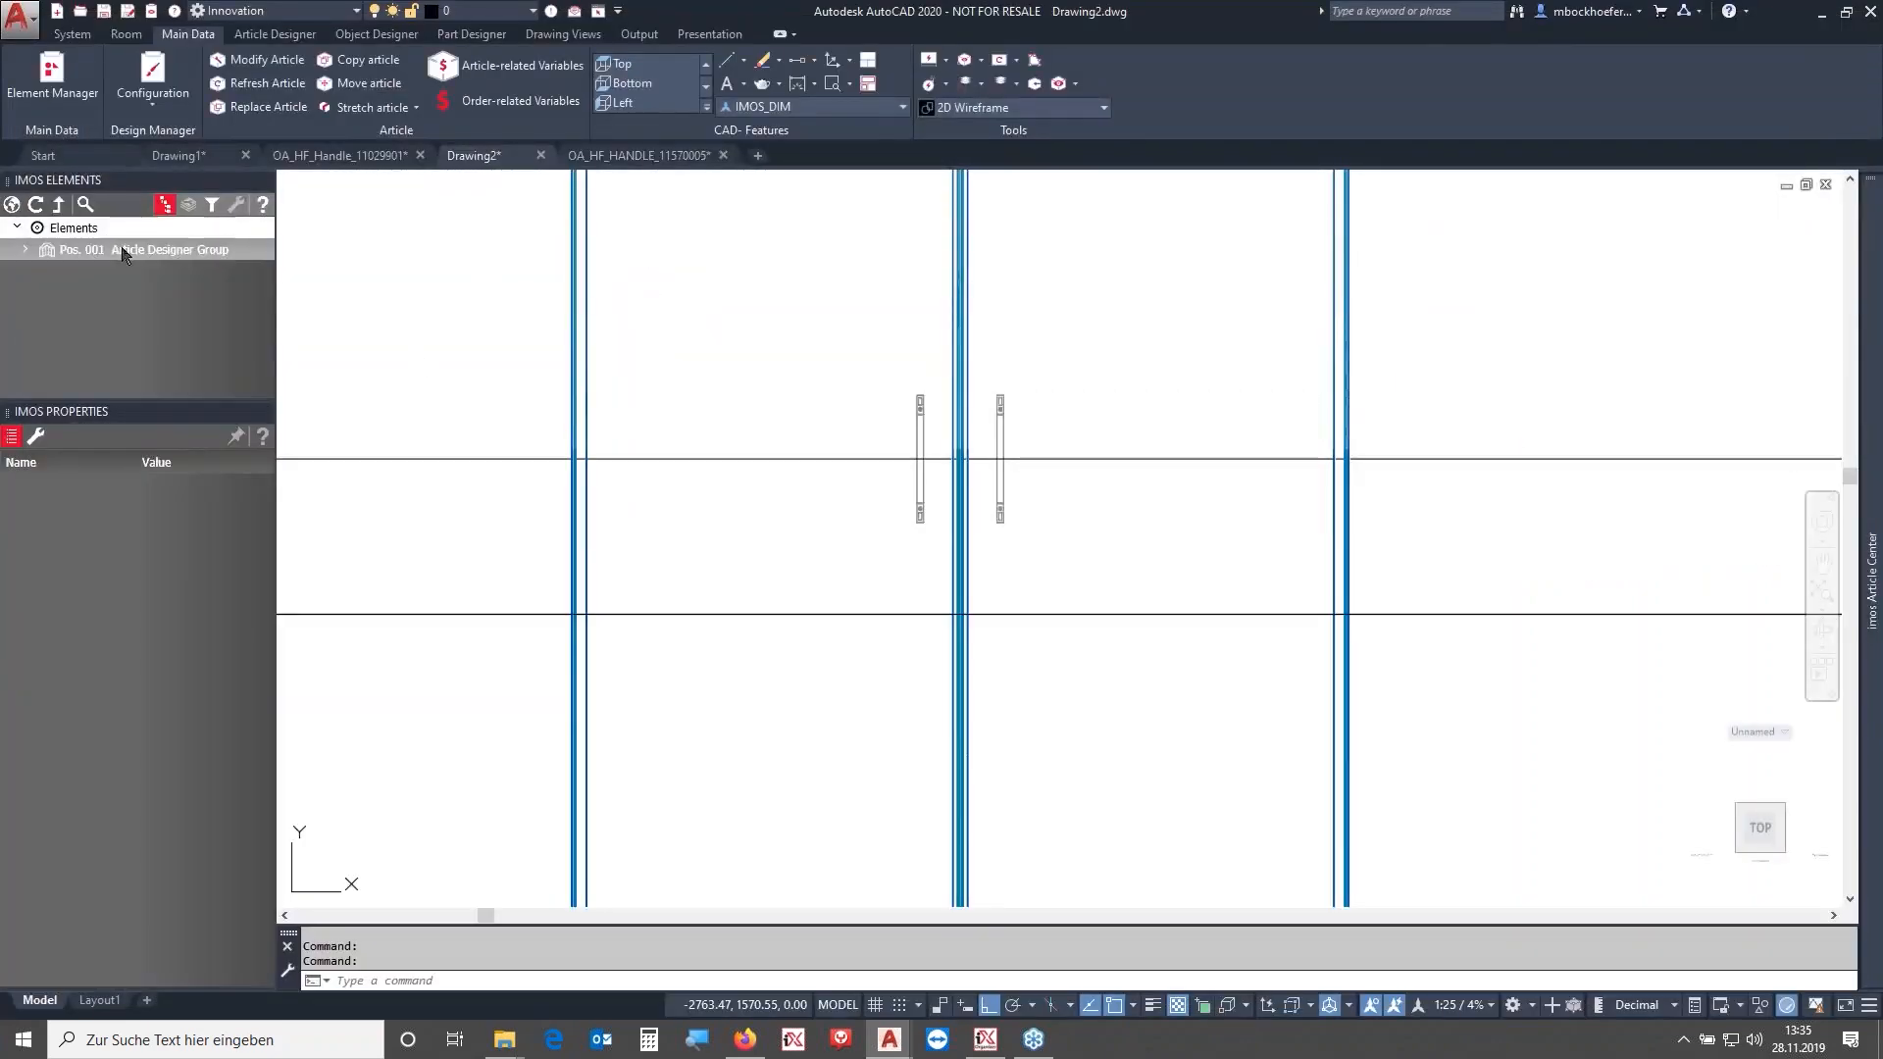
pyautogui.click(47, 442)
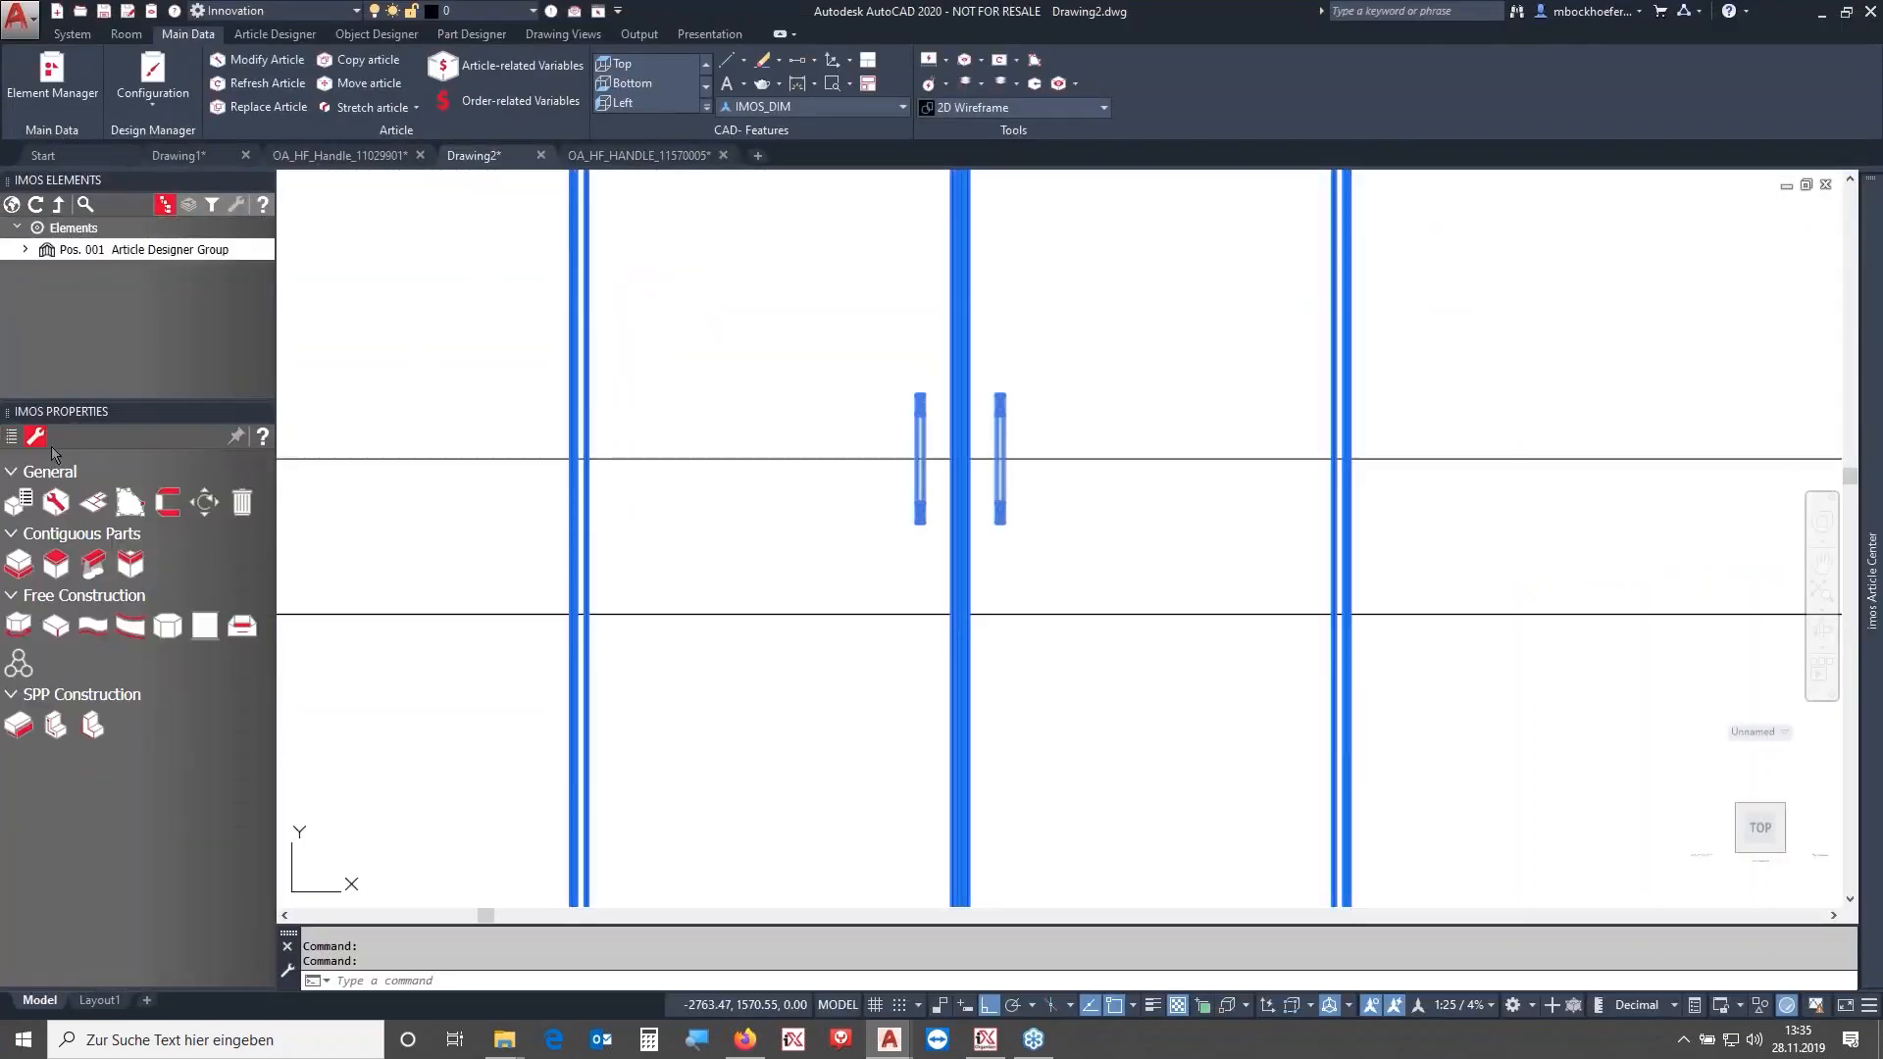
pyautogui.click(167, 500)
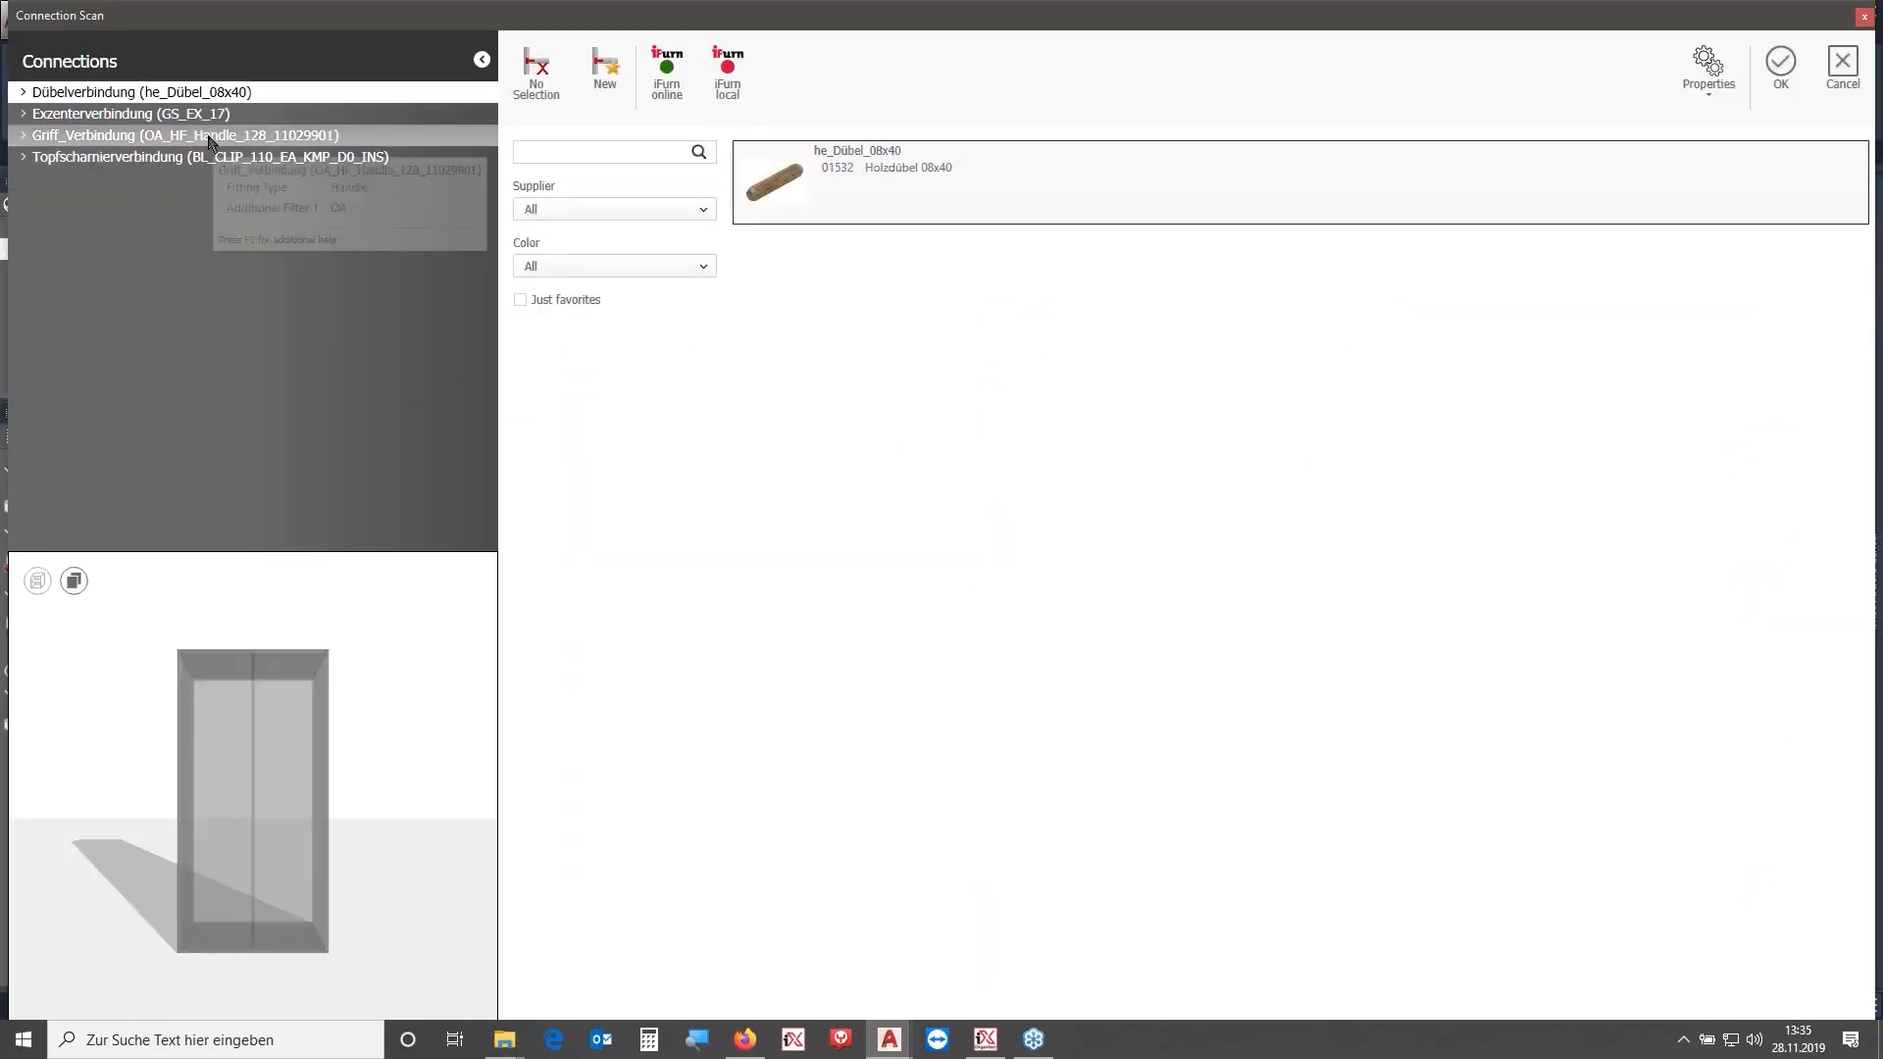
pyautogui.click(209, 136)
pyautogui.click(961, 241)
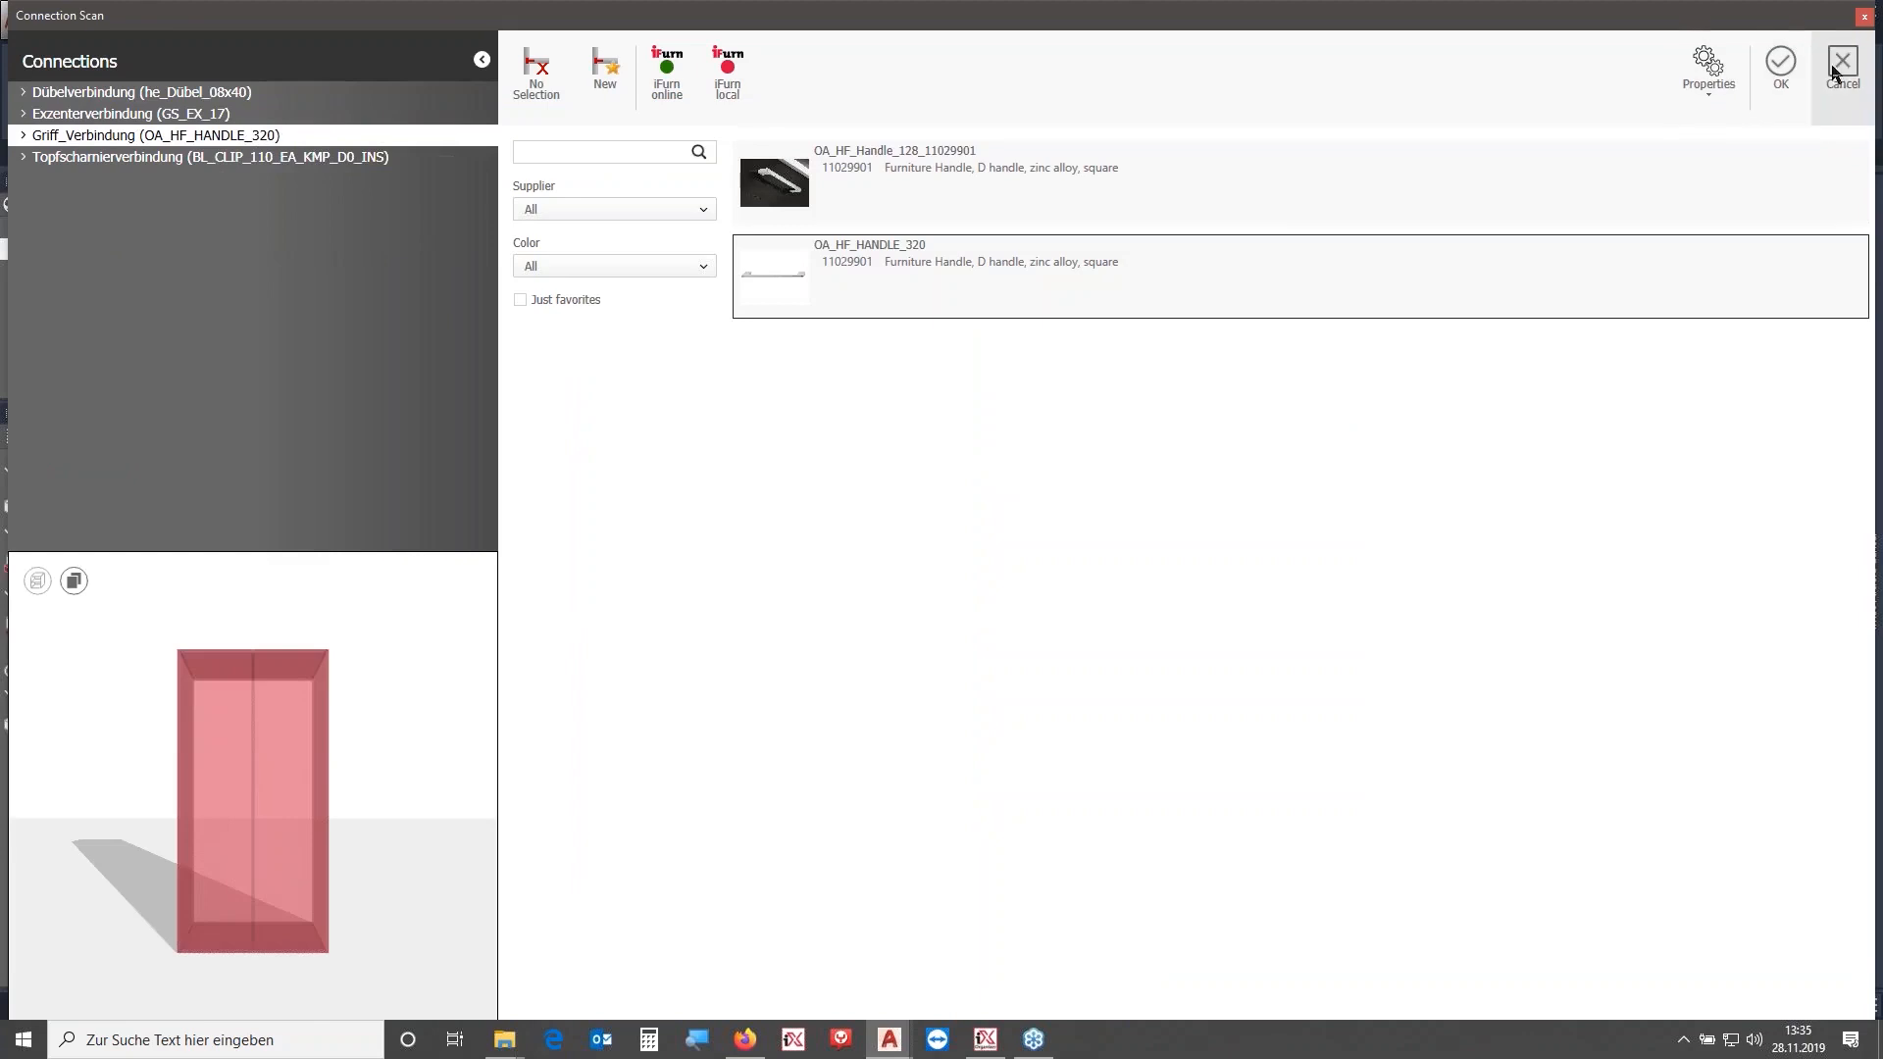
pyautogui.click(1780, 67)
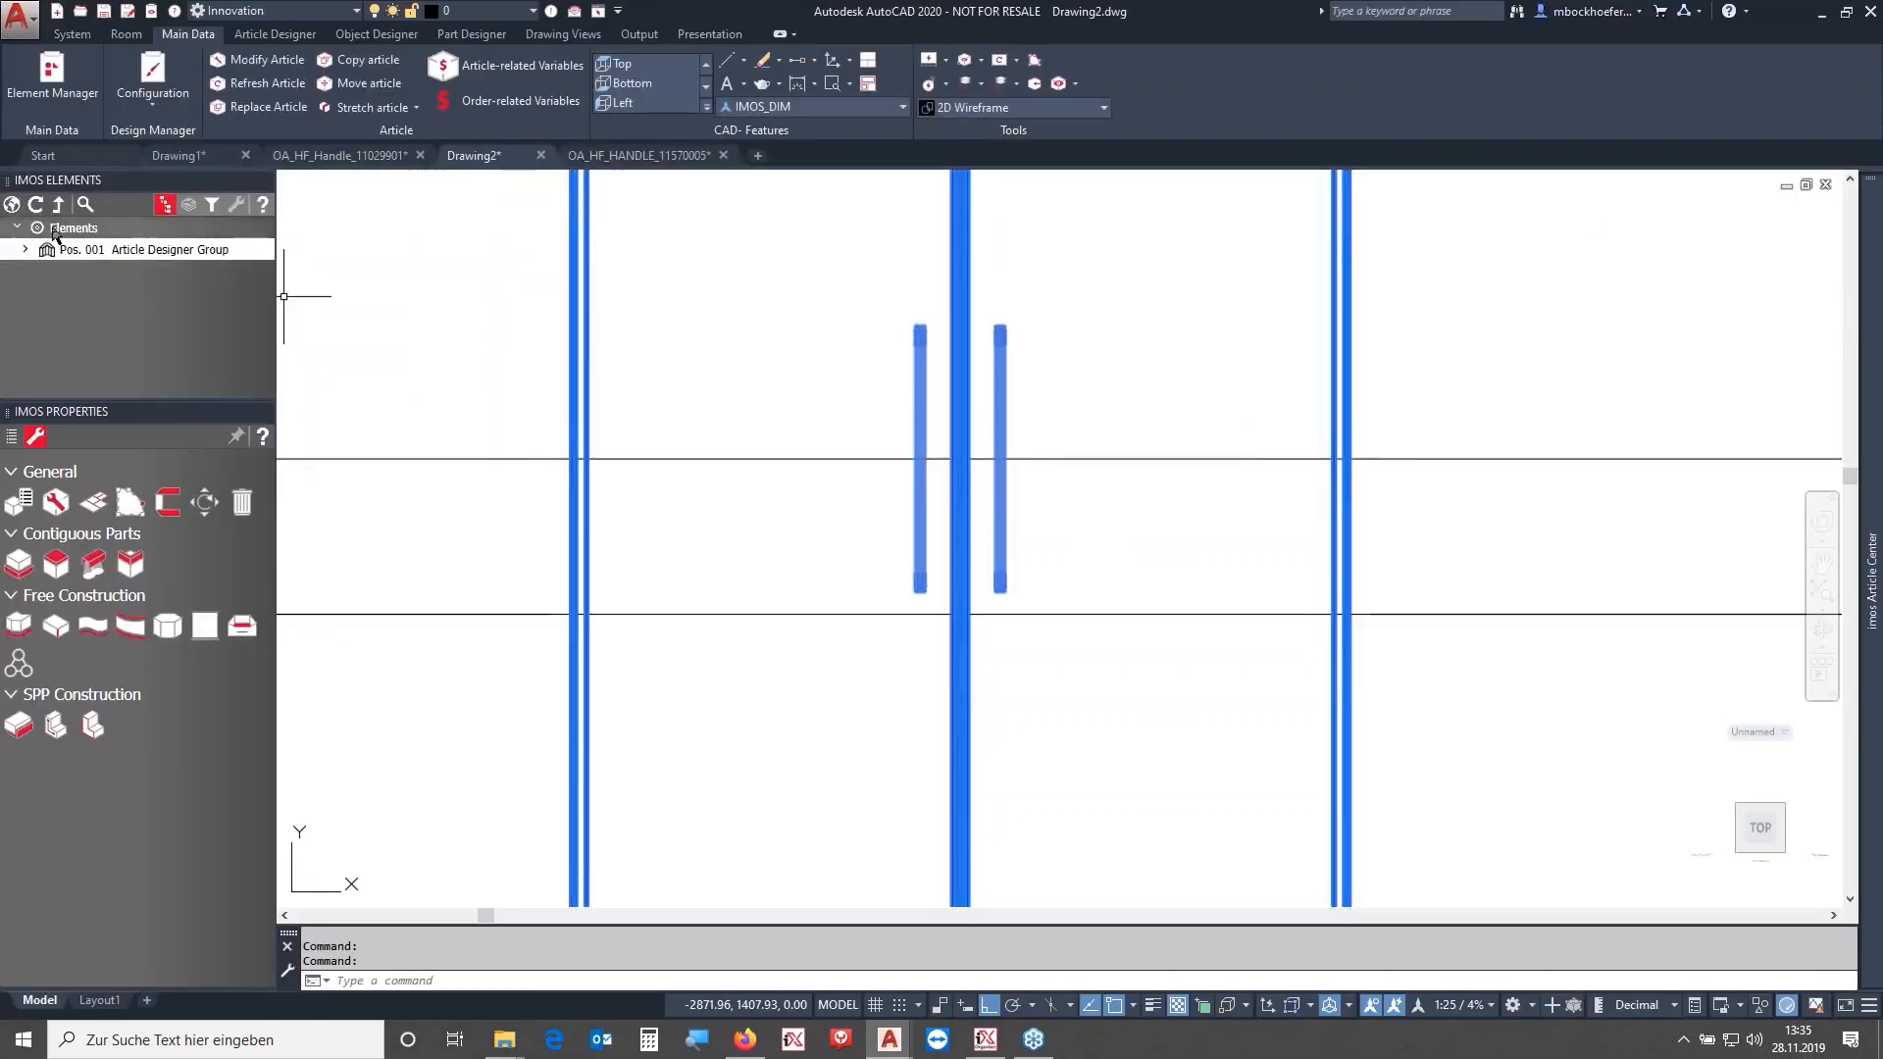
# - Refresh the IMOS elements list and zoom out to view the whole cabinet with both handles
pyautogui.click(11, 206)
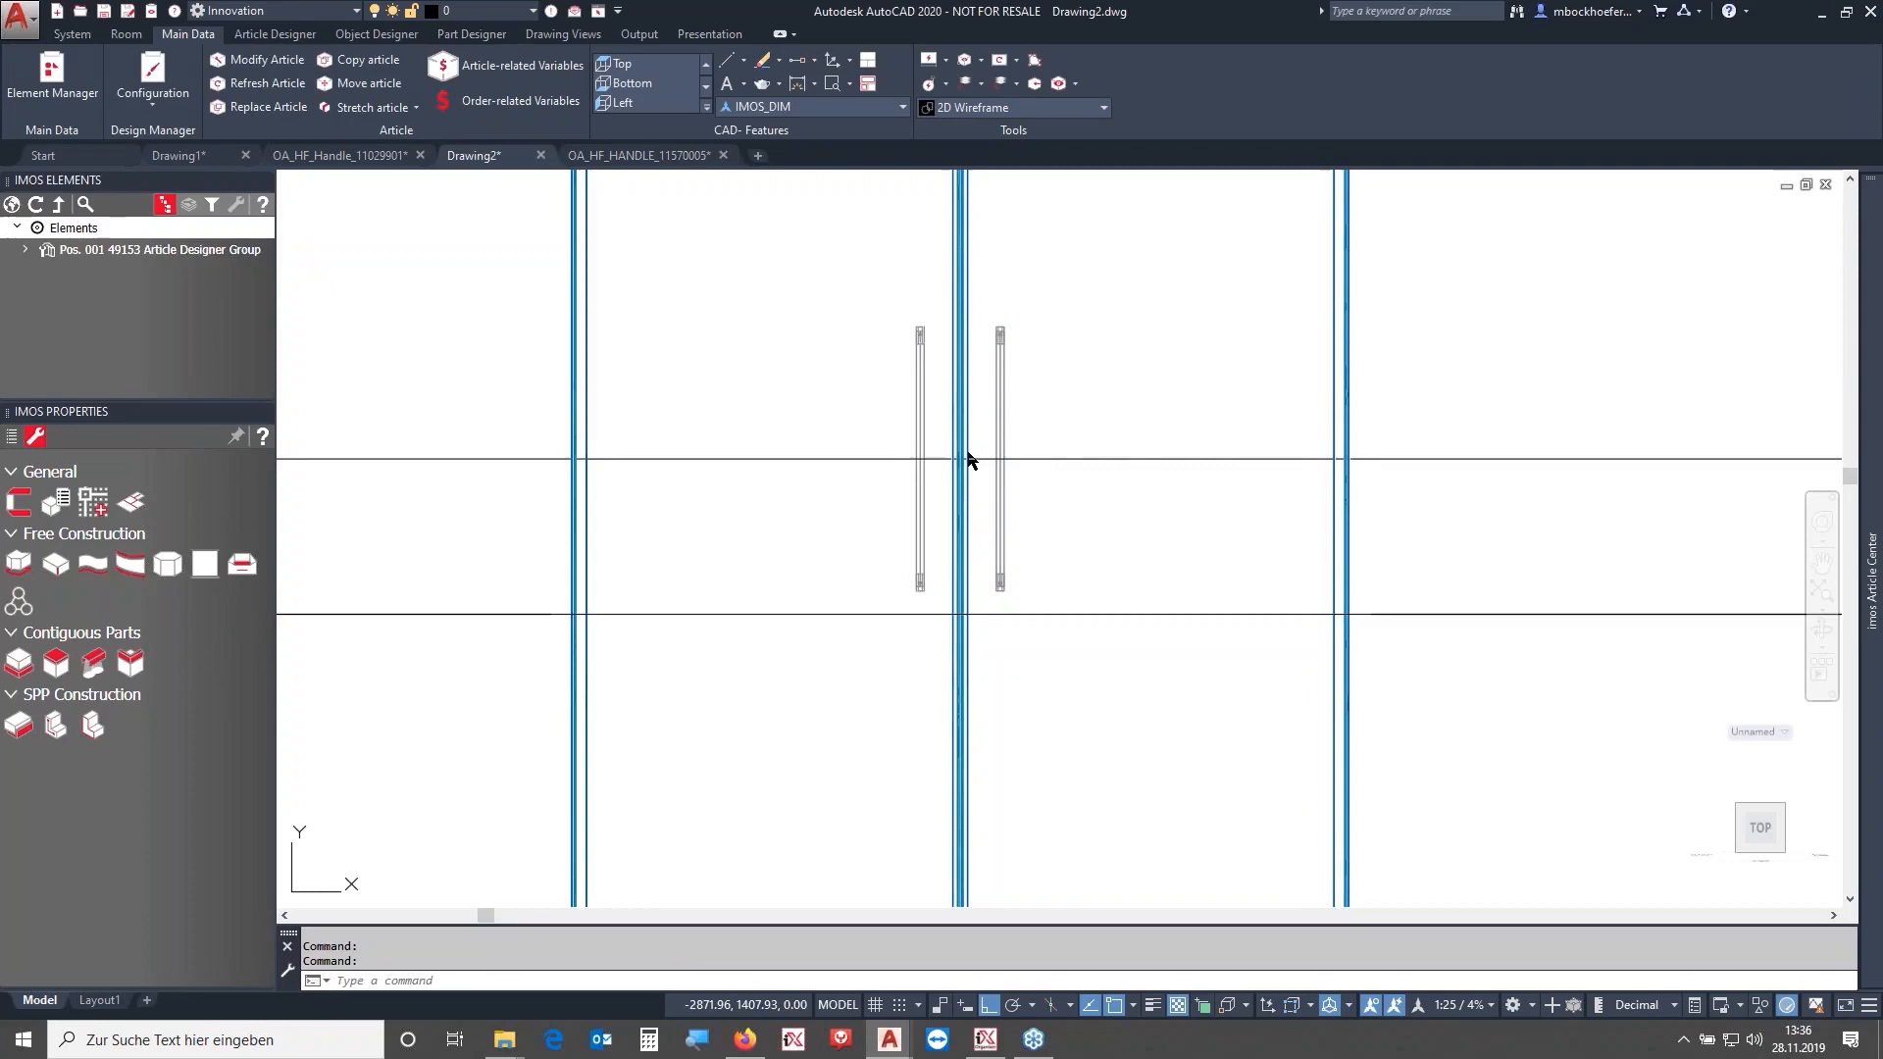
pyautogui.click(1089, 394)
pyautogui.scroll(-5, 1042, 480)
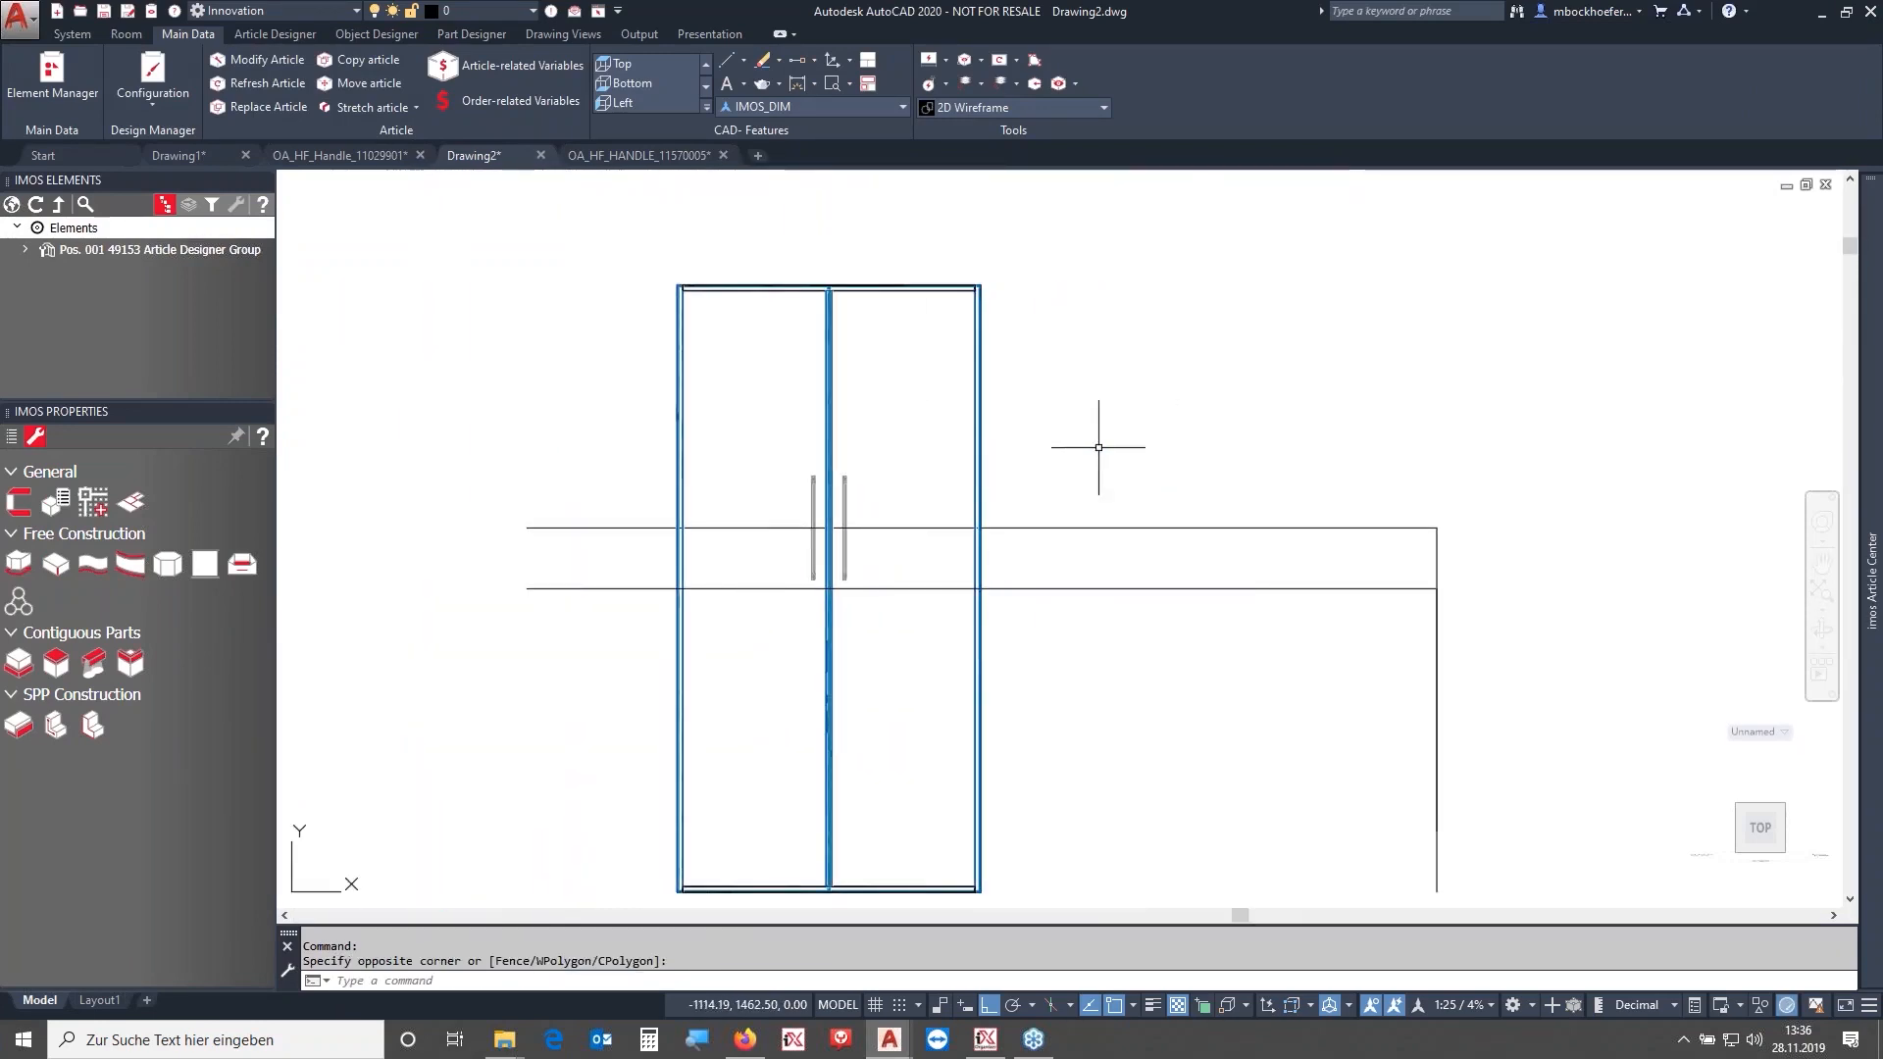
pyautogui.moveTo(1101, 448); pyautogui.dragTo(1163, 385, button='middle')
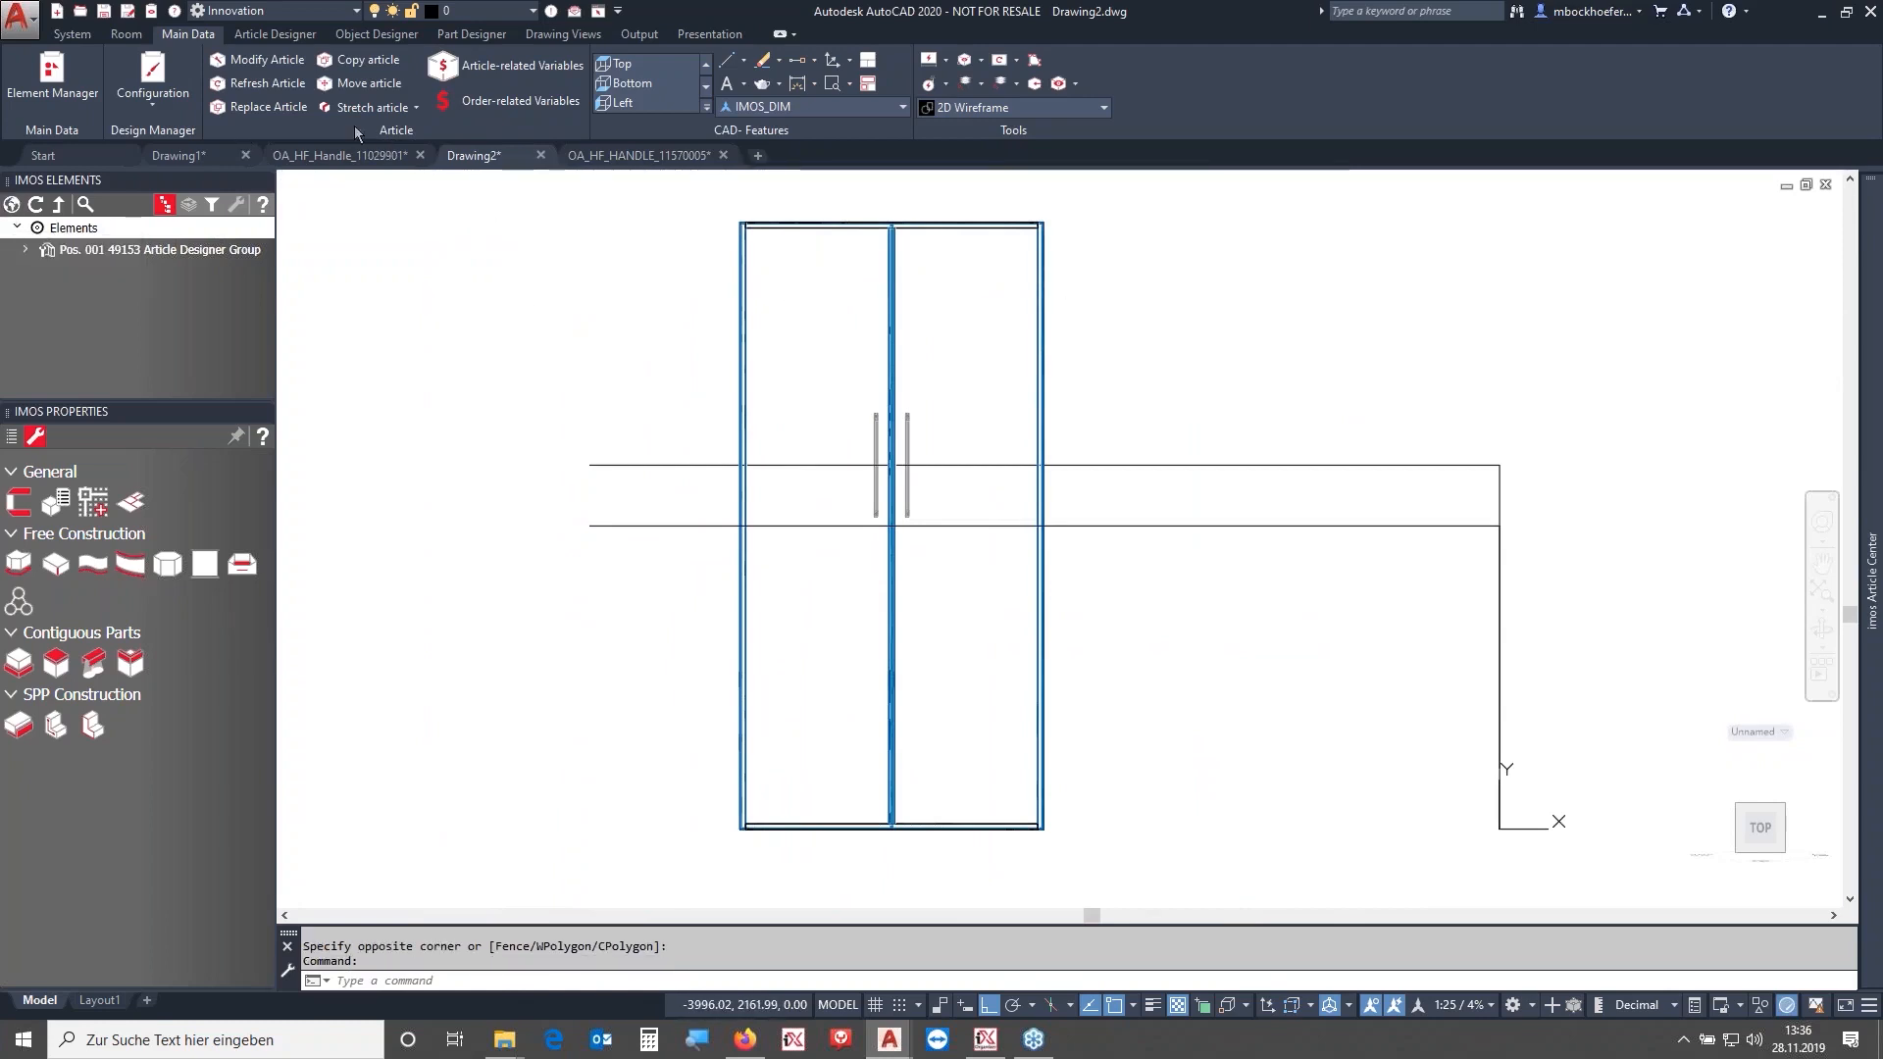
# - Open the Element Manager and save a copy of the OA_Handle connection situation named OA_Handle_Drawers
pyautogui.click(26, 87)
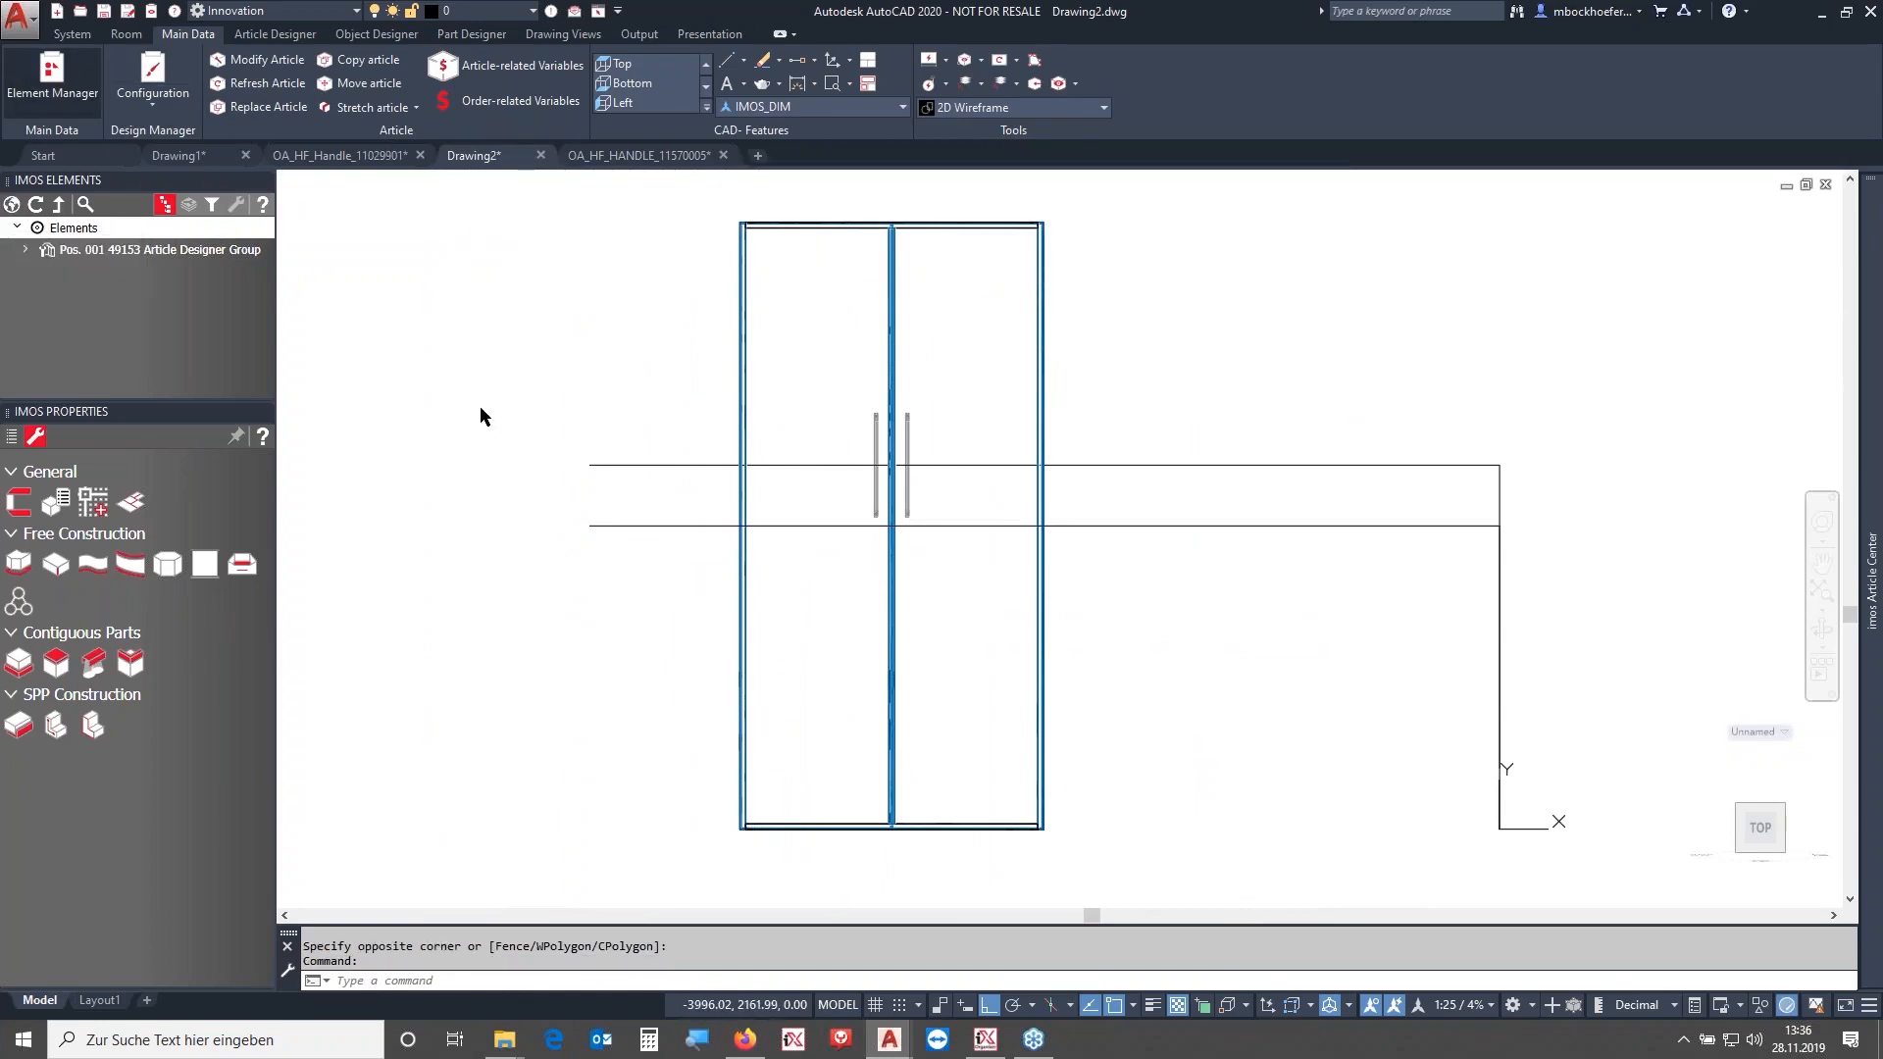
pyautogui.click(80, 212)
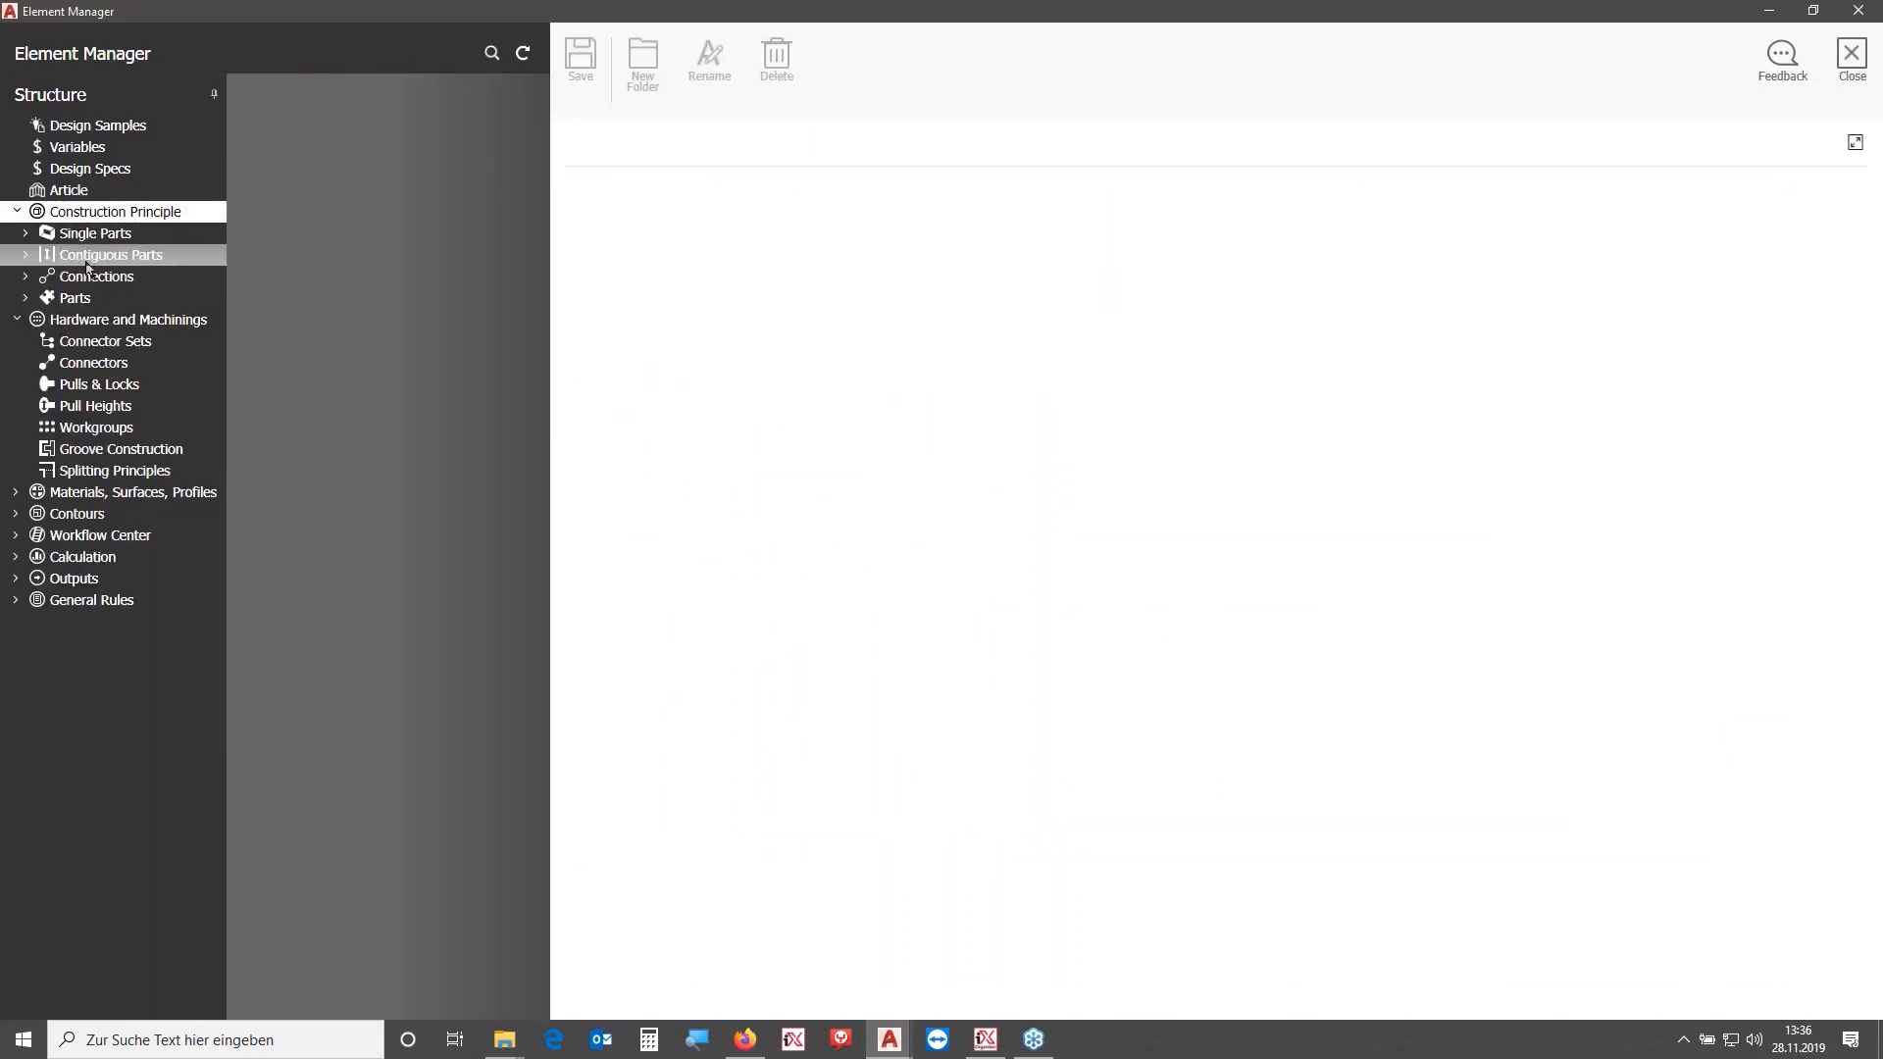
pyautogui.click(88, 275)
pyautogui.click(117, 297)
pyautogui.click(407, 244)
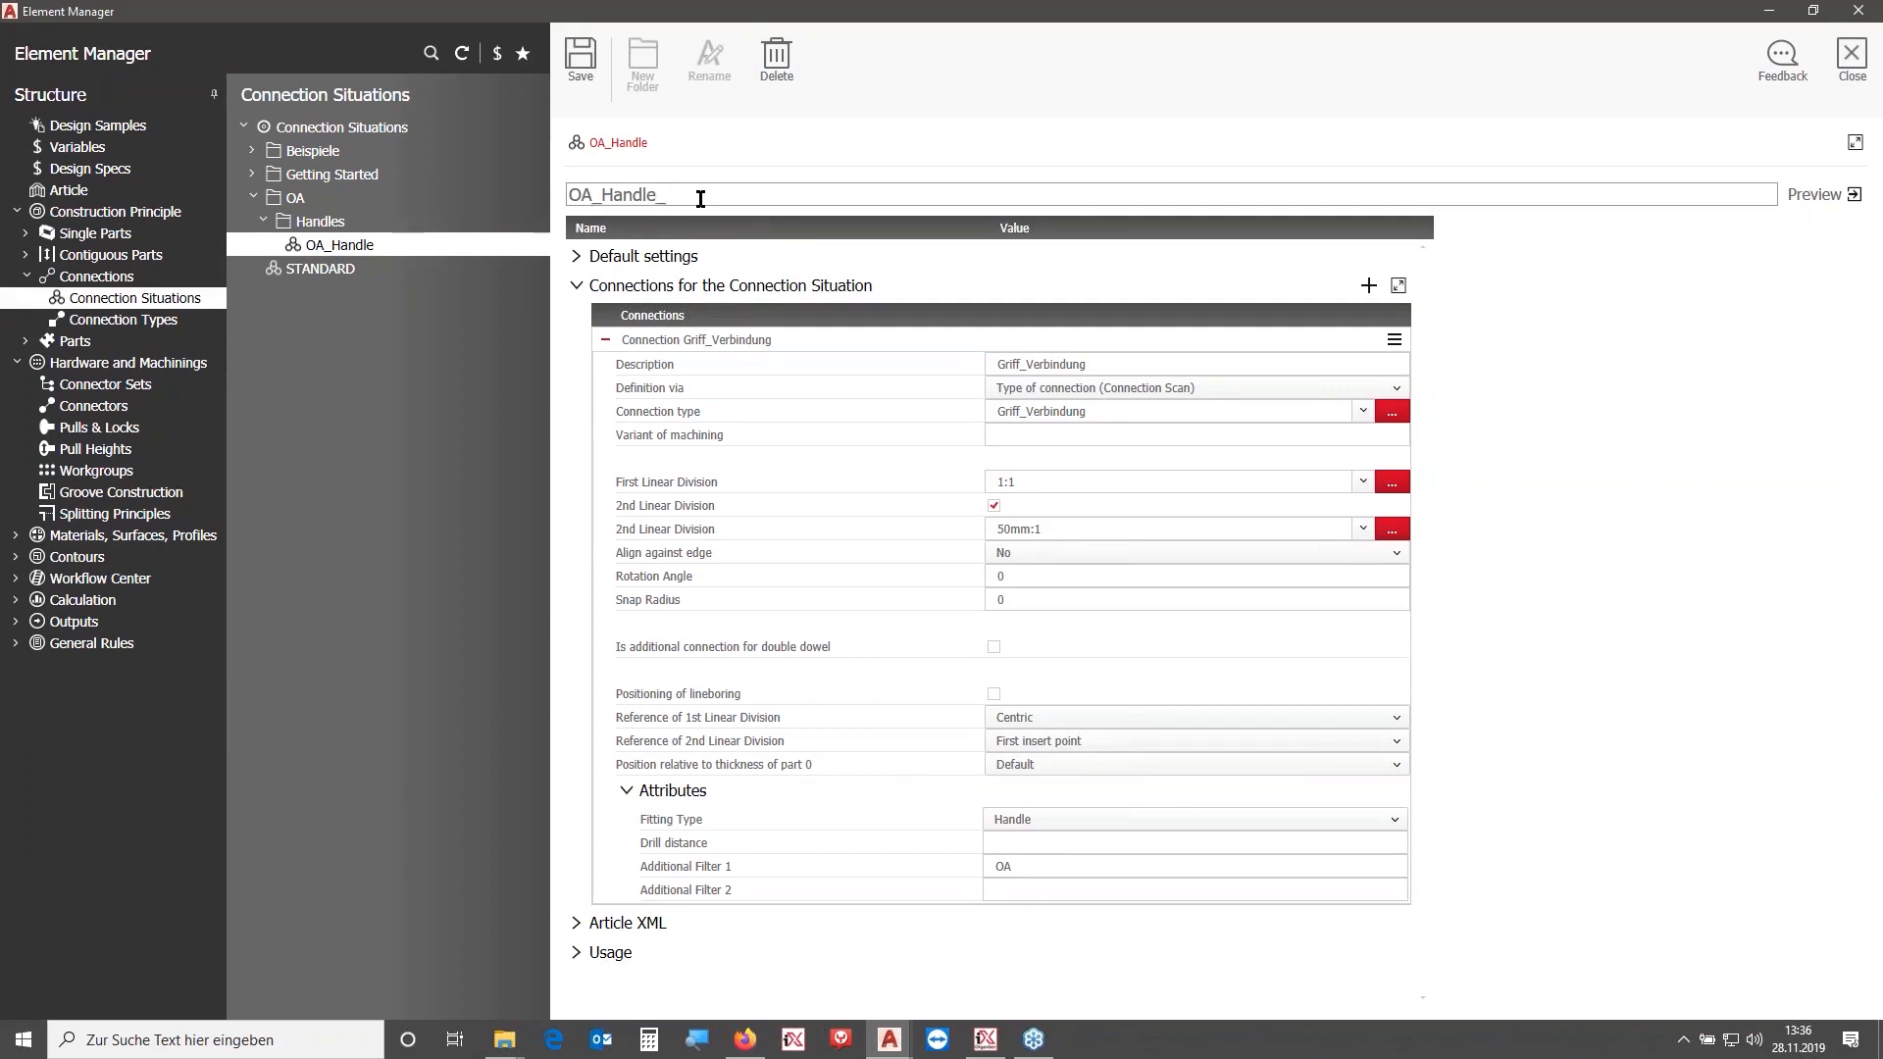
pyautogui.write('wers')
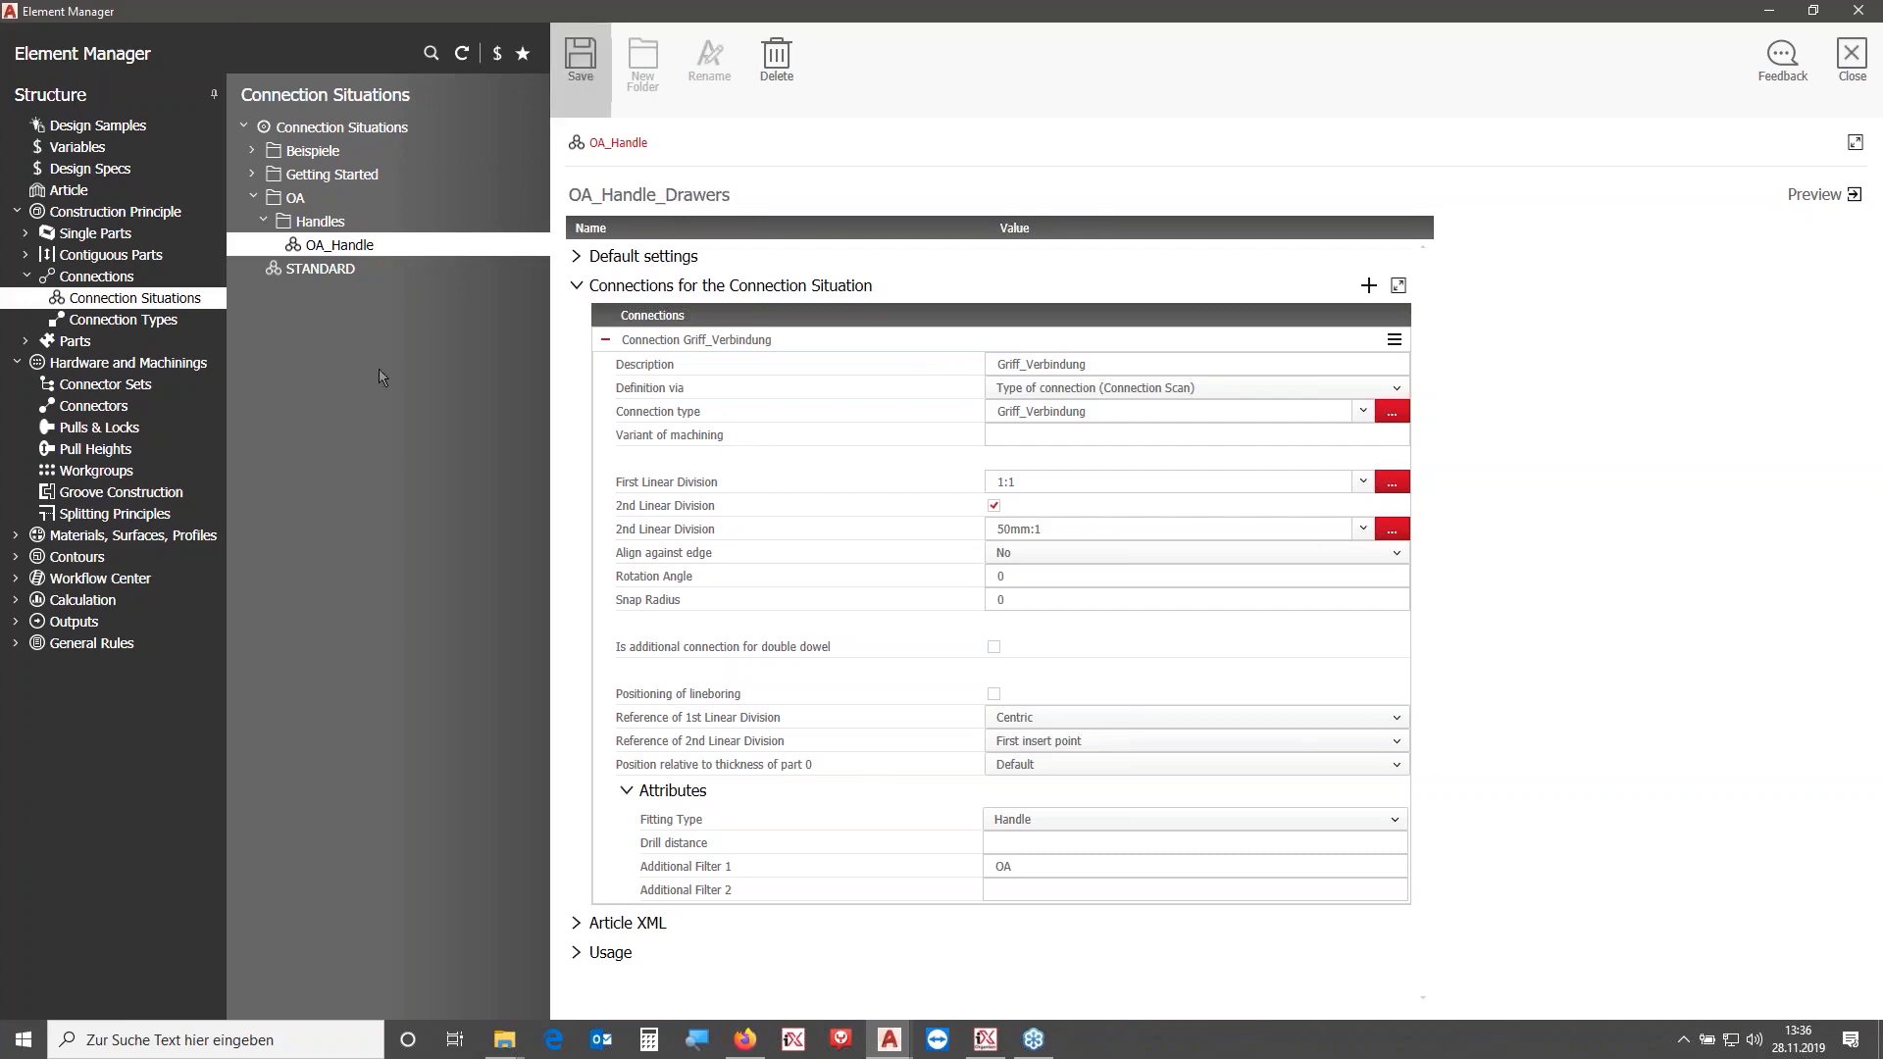
# - Save a copy of the OA_Handle pull in Pulls & Locks under the name OA_Handle_Drawers
pyautogui.click(24, 256)
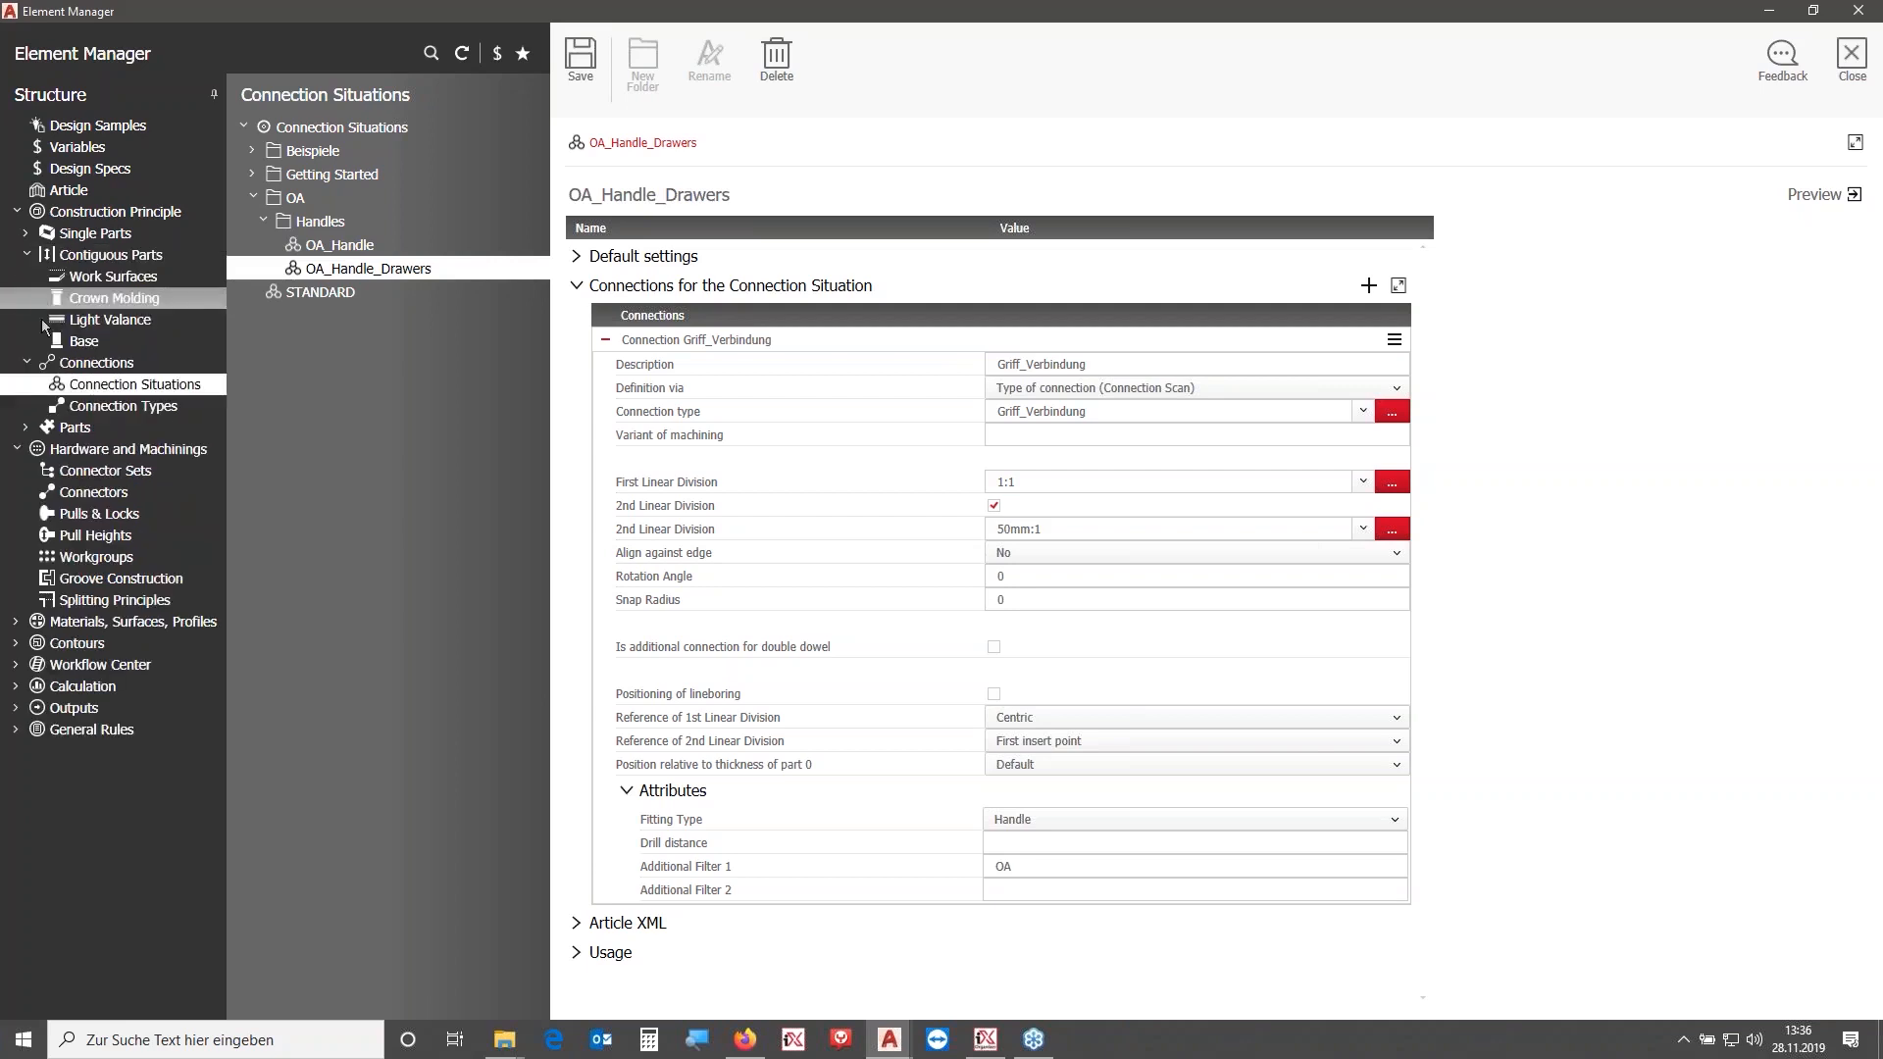
pyautogui.click(26, 255)
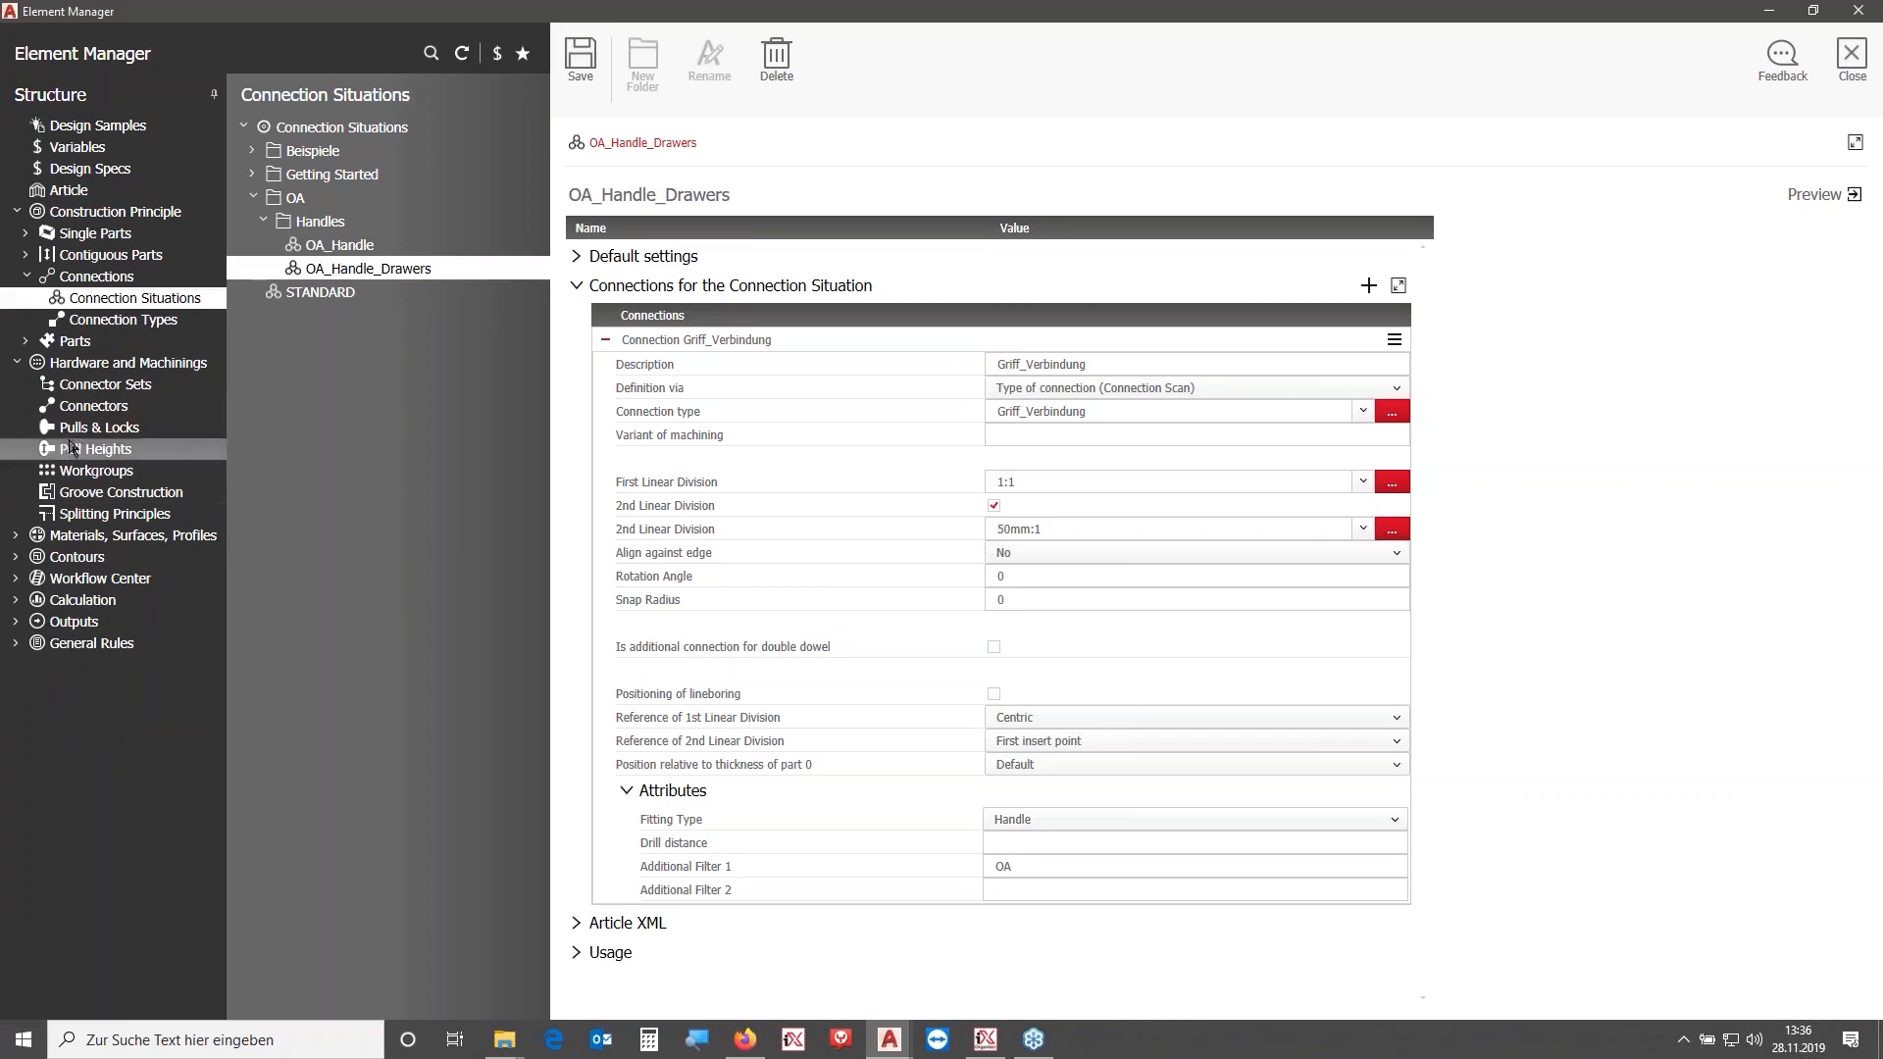
pyautogui.click(98, 428)
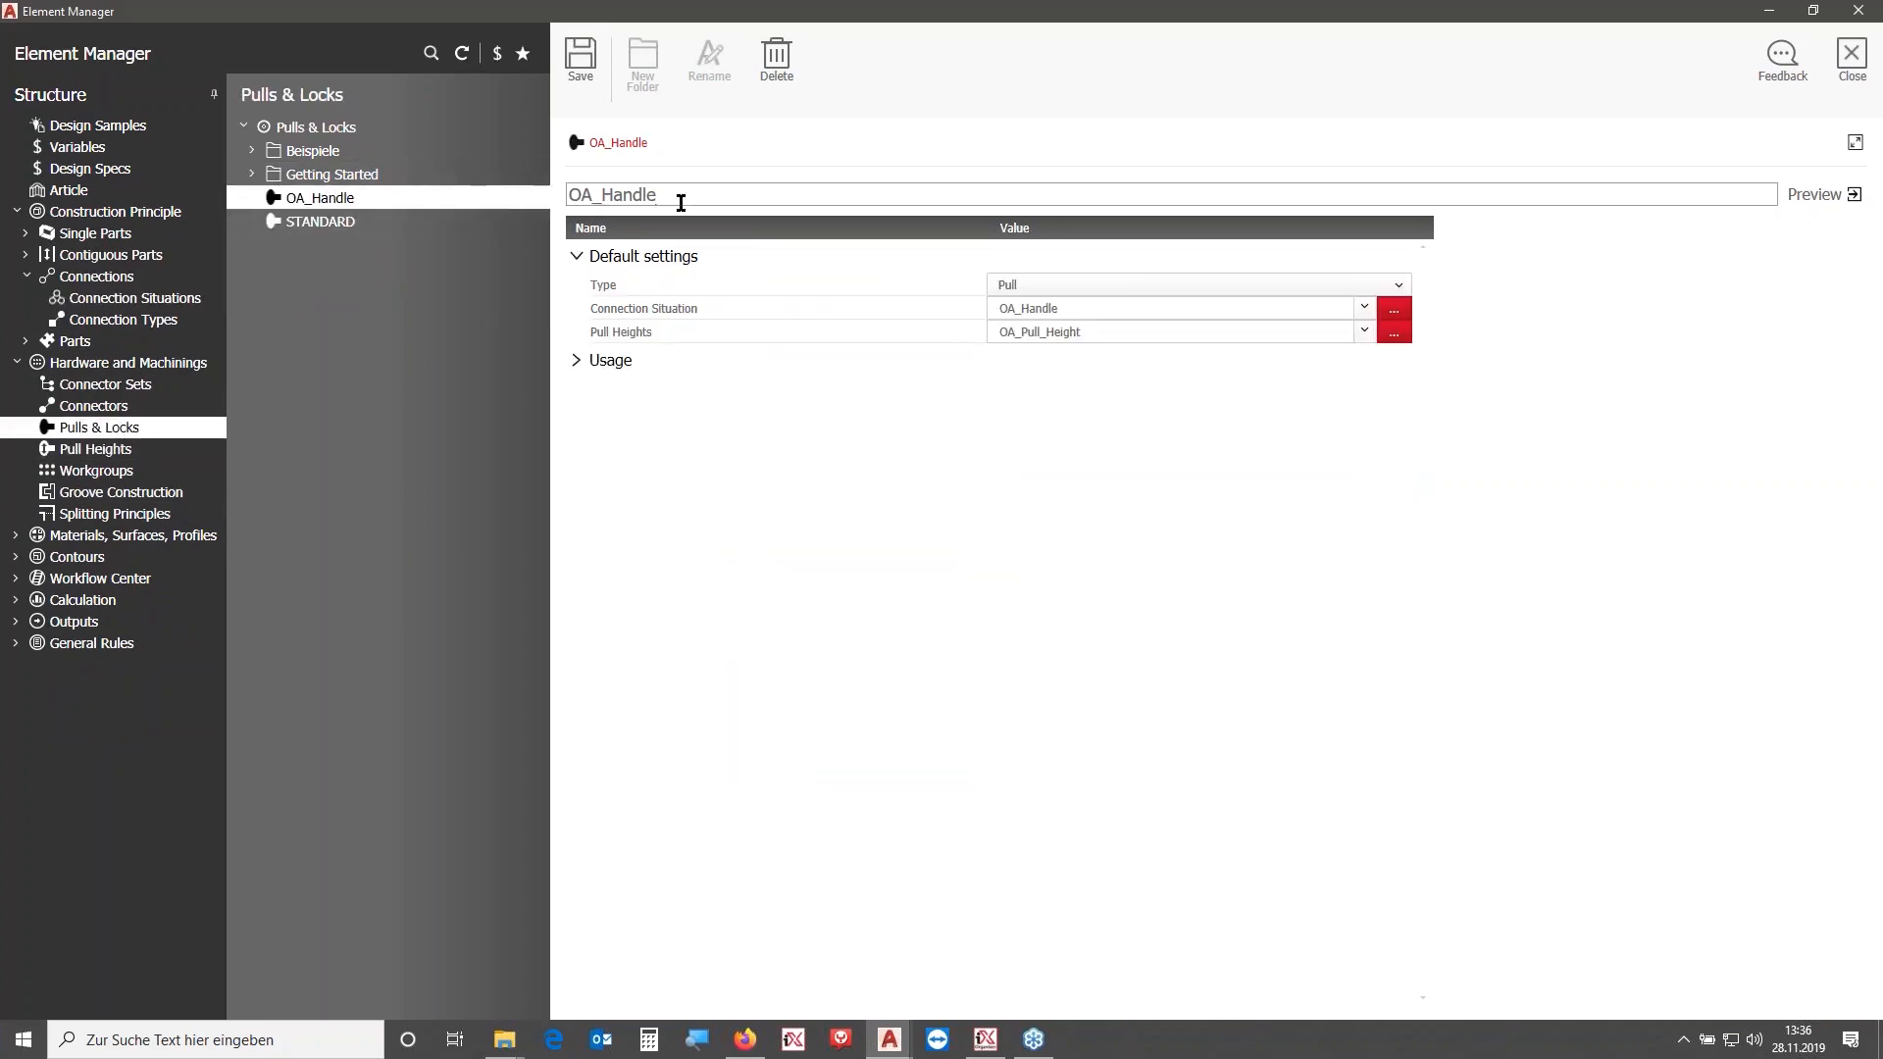
pyautogui.write('rawers')
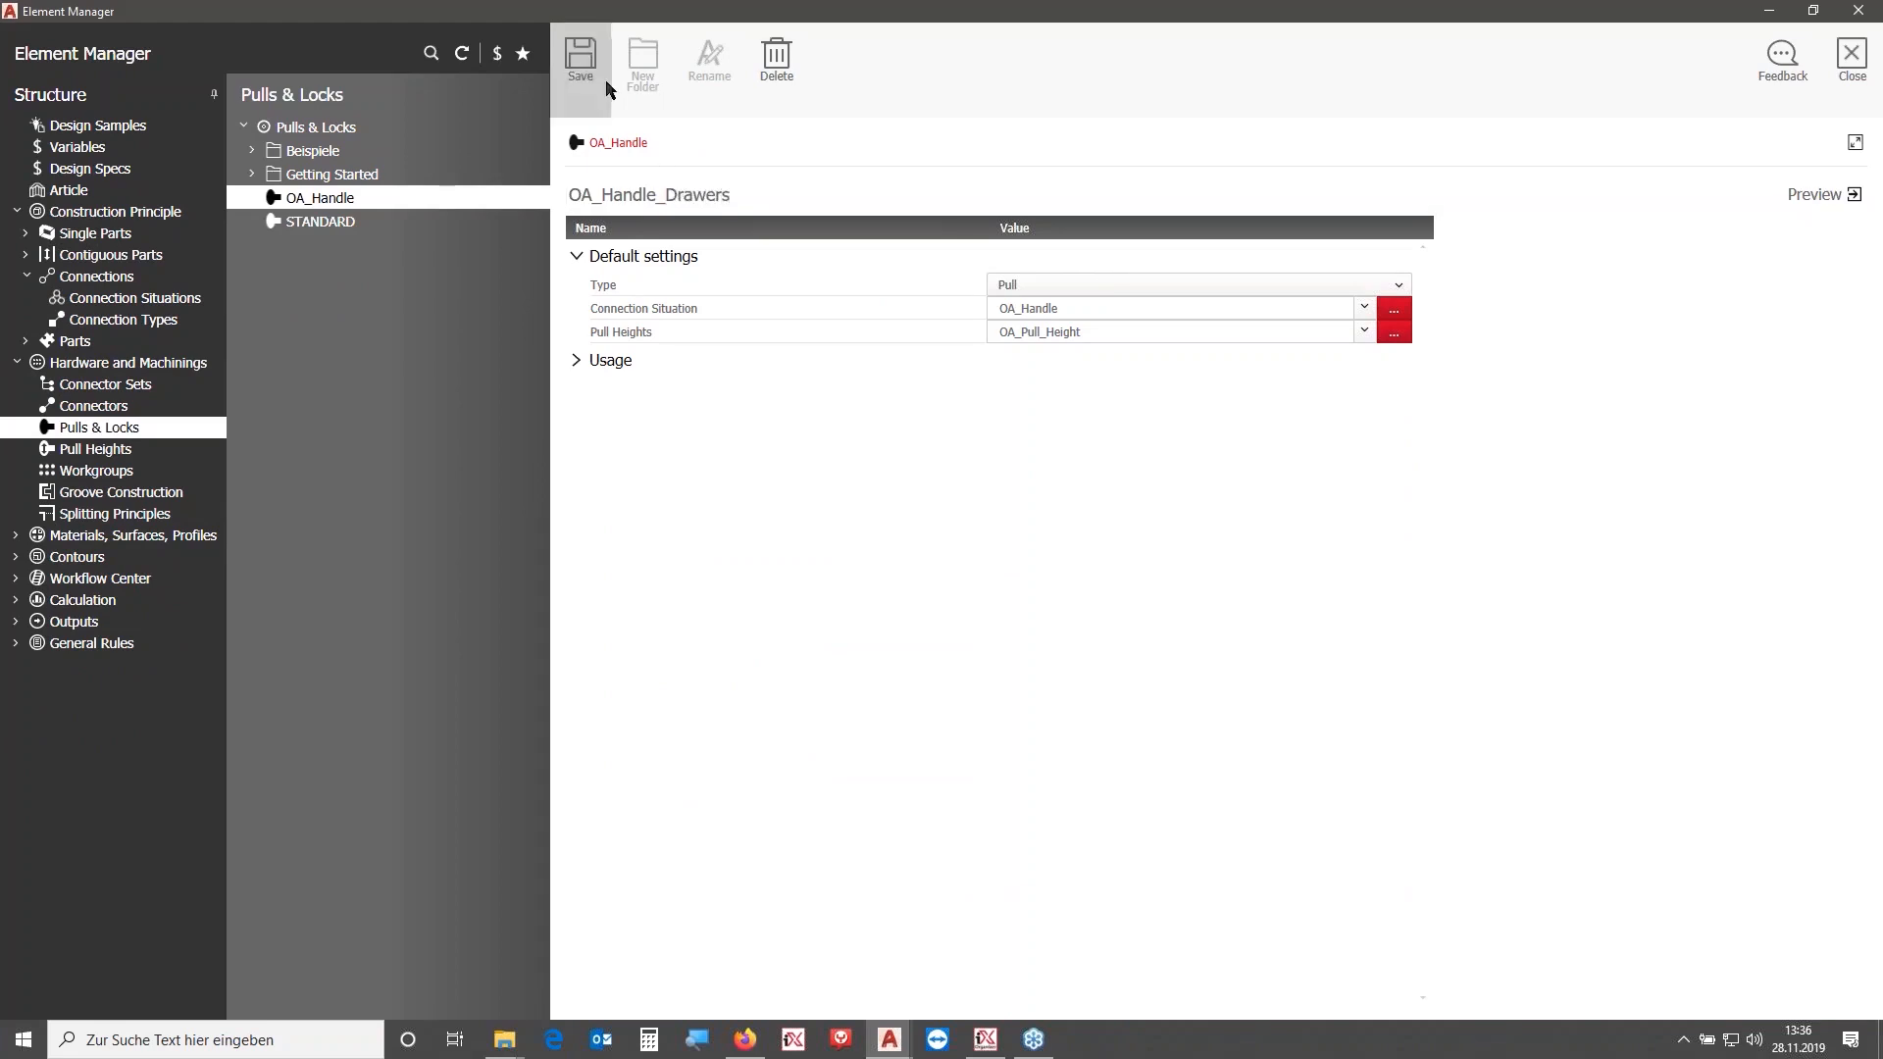
pyautogui.click(594, 57)
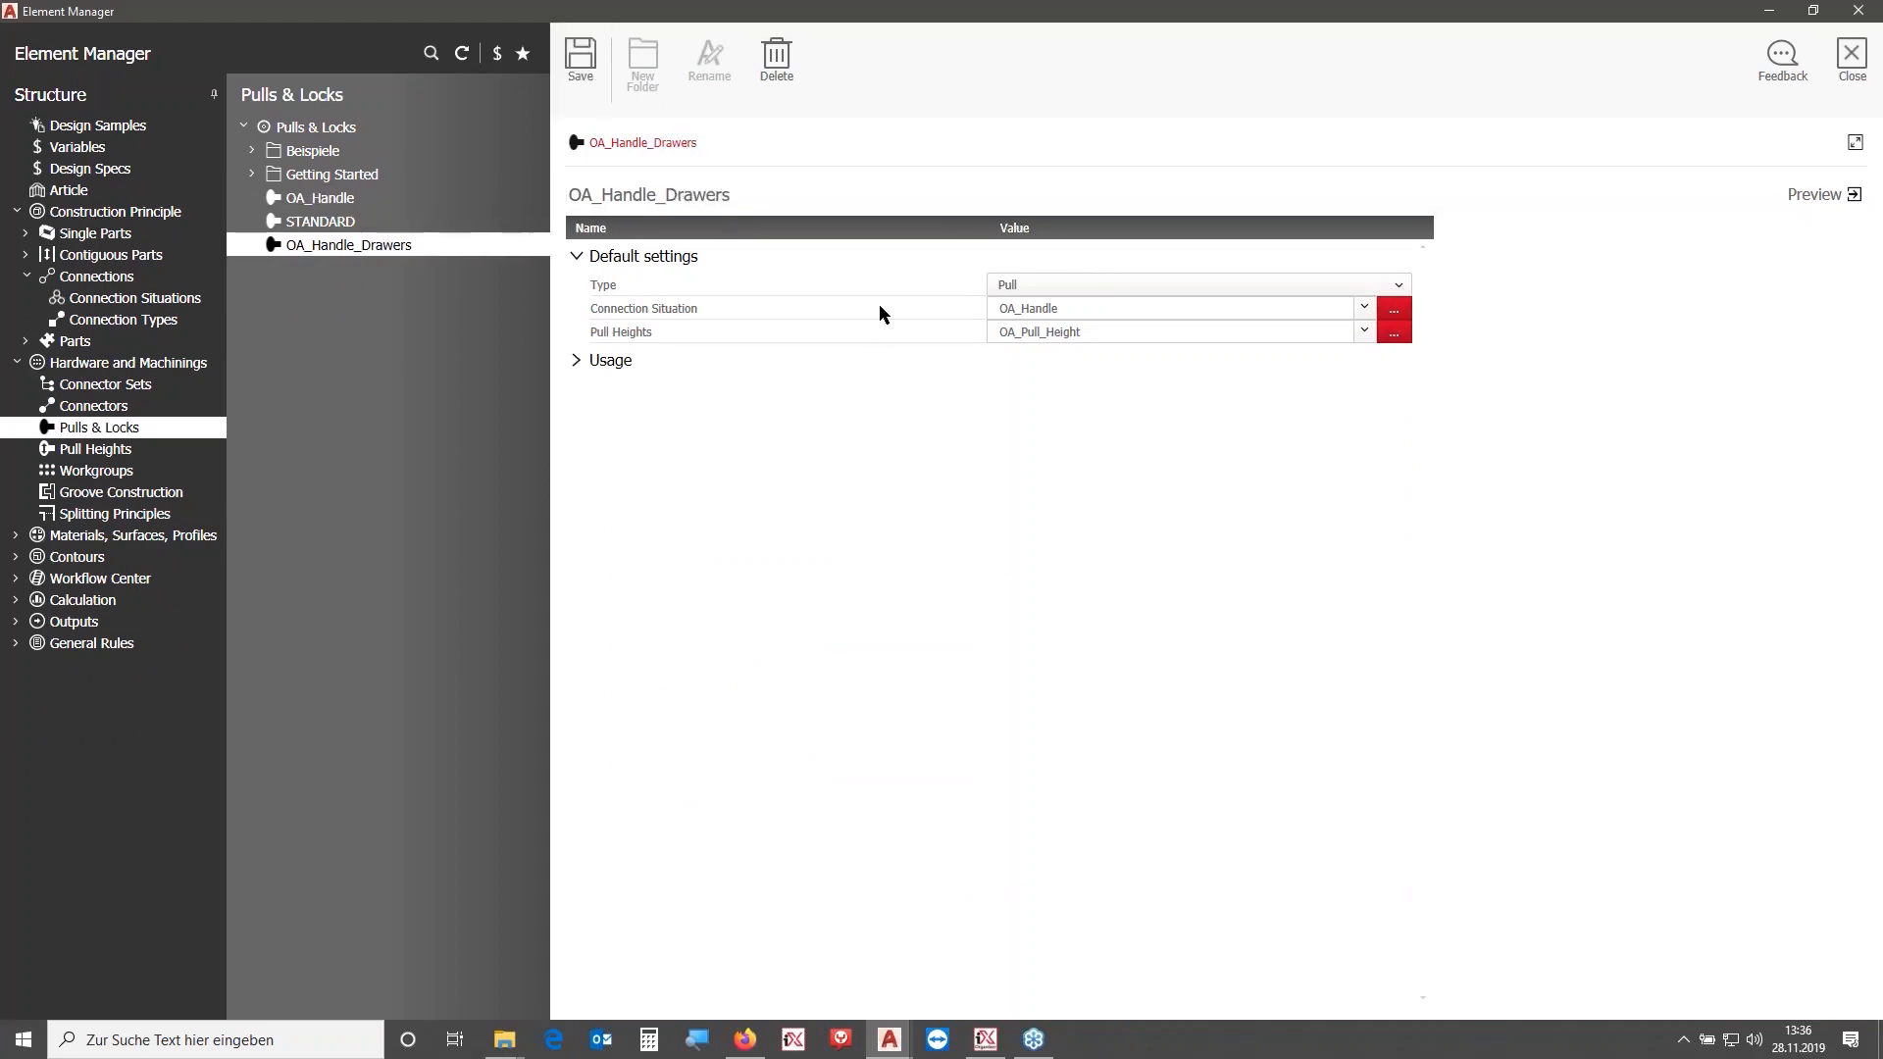
# - Set the OA_Handle_Drawers pull's connection situation to OA_Handle_Drawers, clear its pull heights, and save it
pyautogui.click(1390, 311)
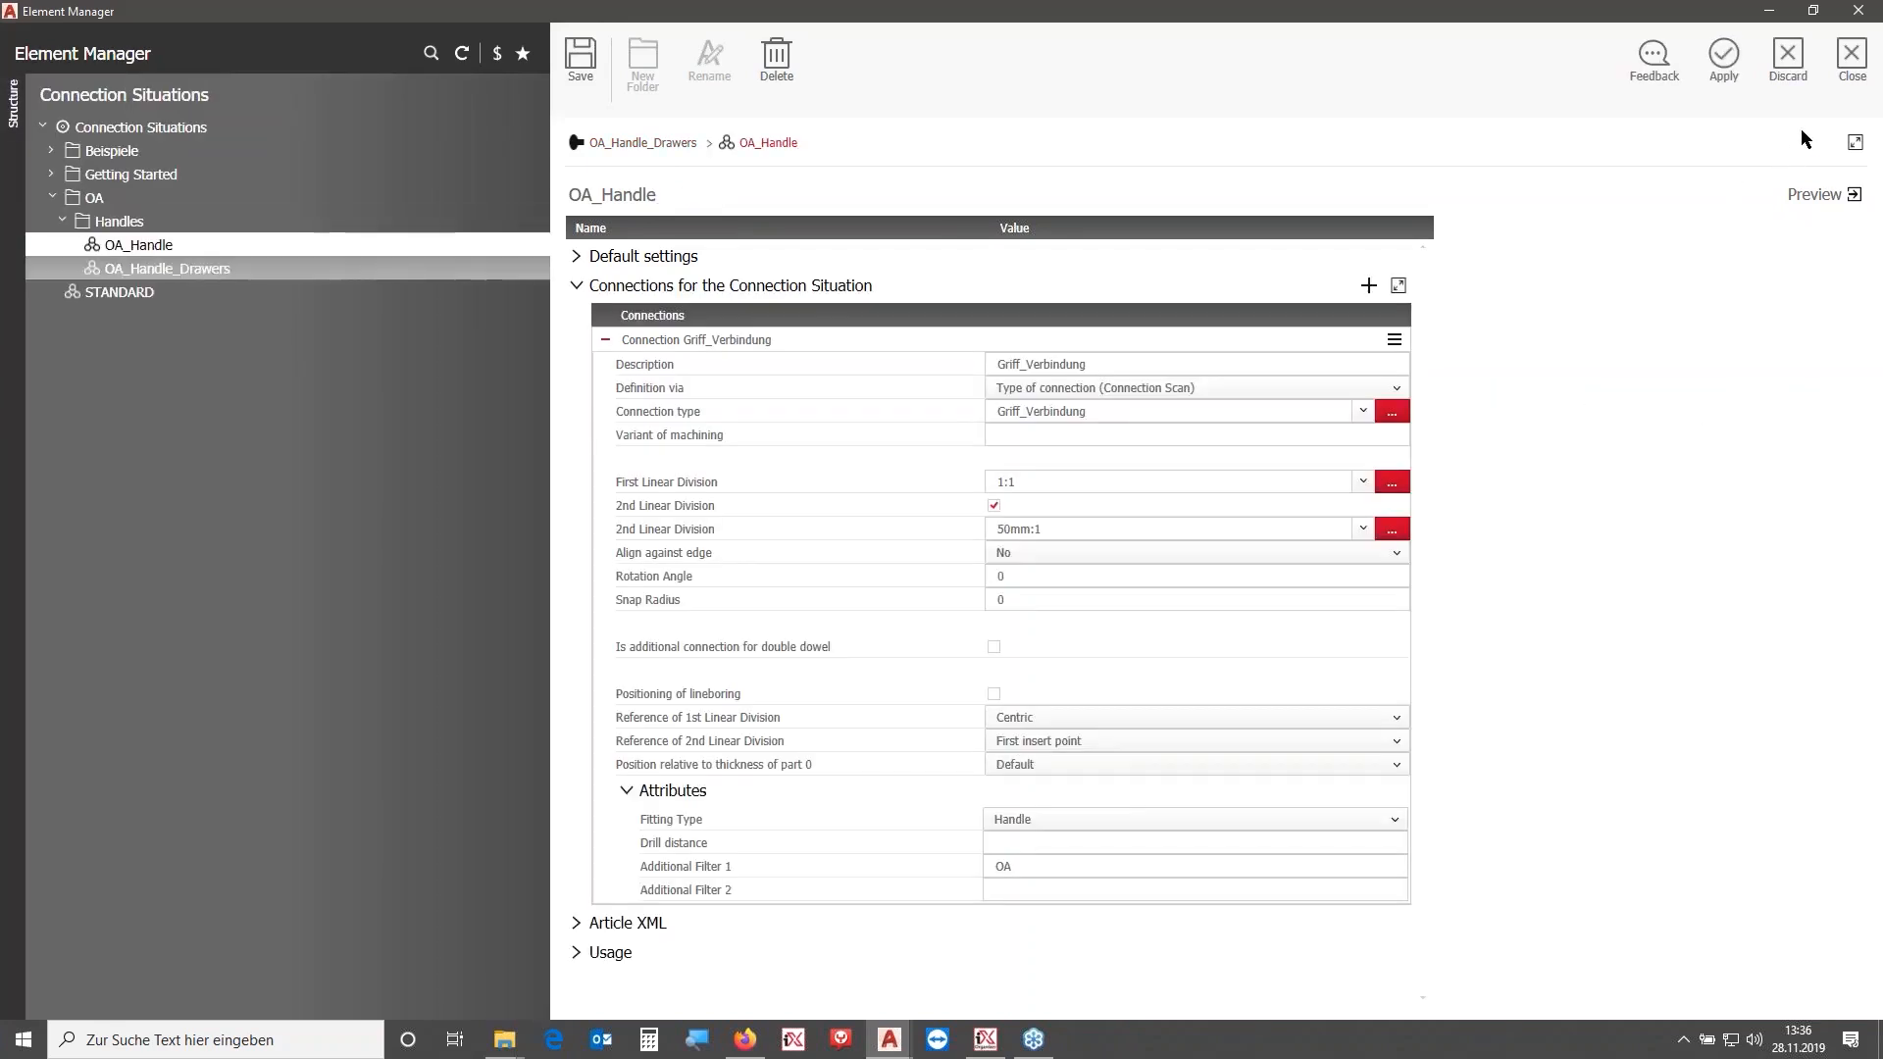
pyautogui.click(1725, 57)
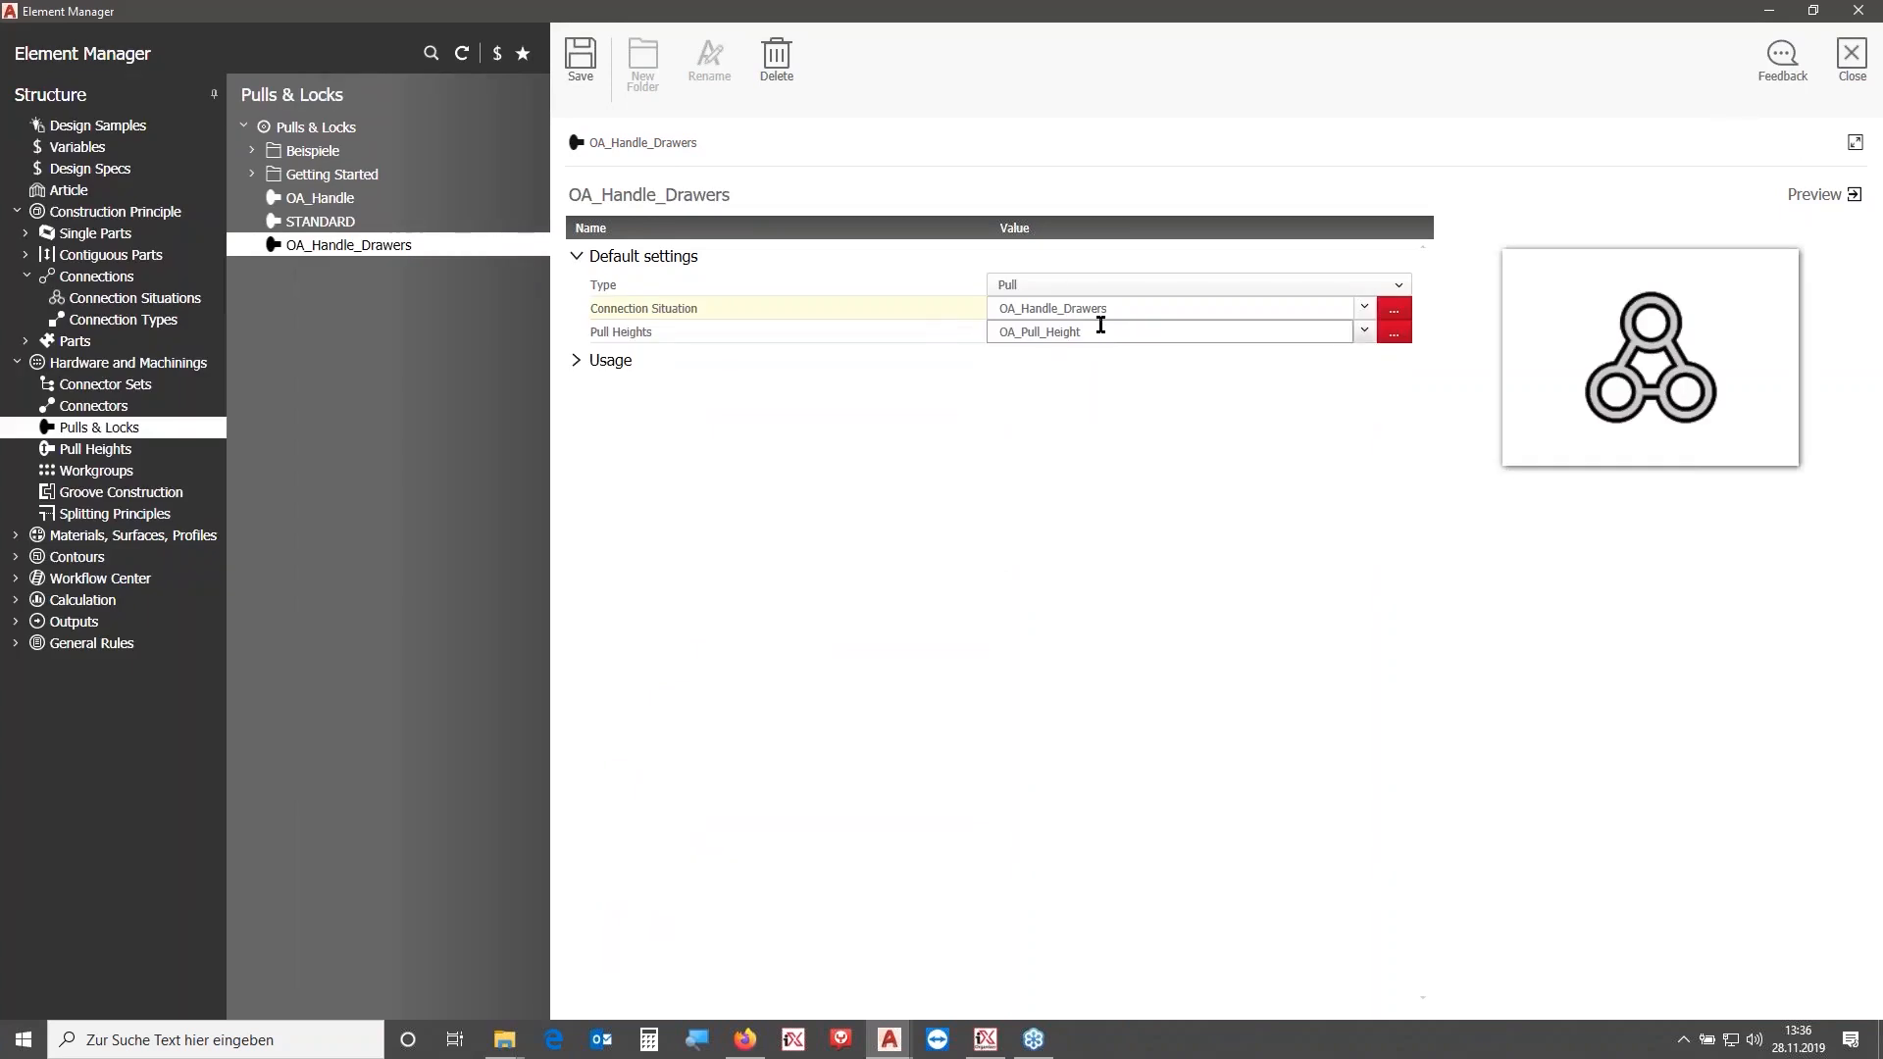
pyautogui.click(1366, 332)
pyautogui.click(1158, 355)
pyautogui.click(578, 61)
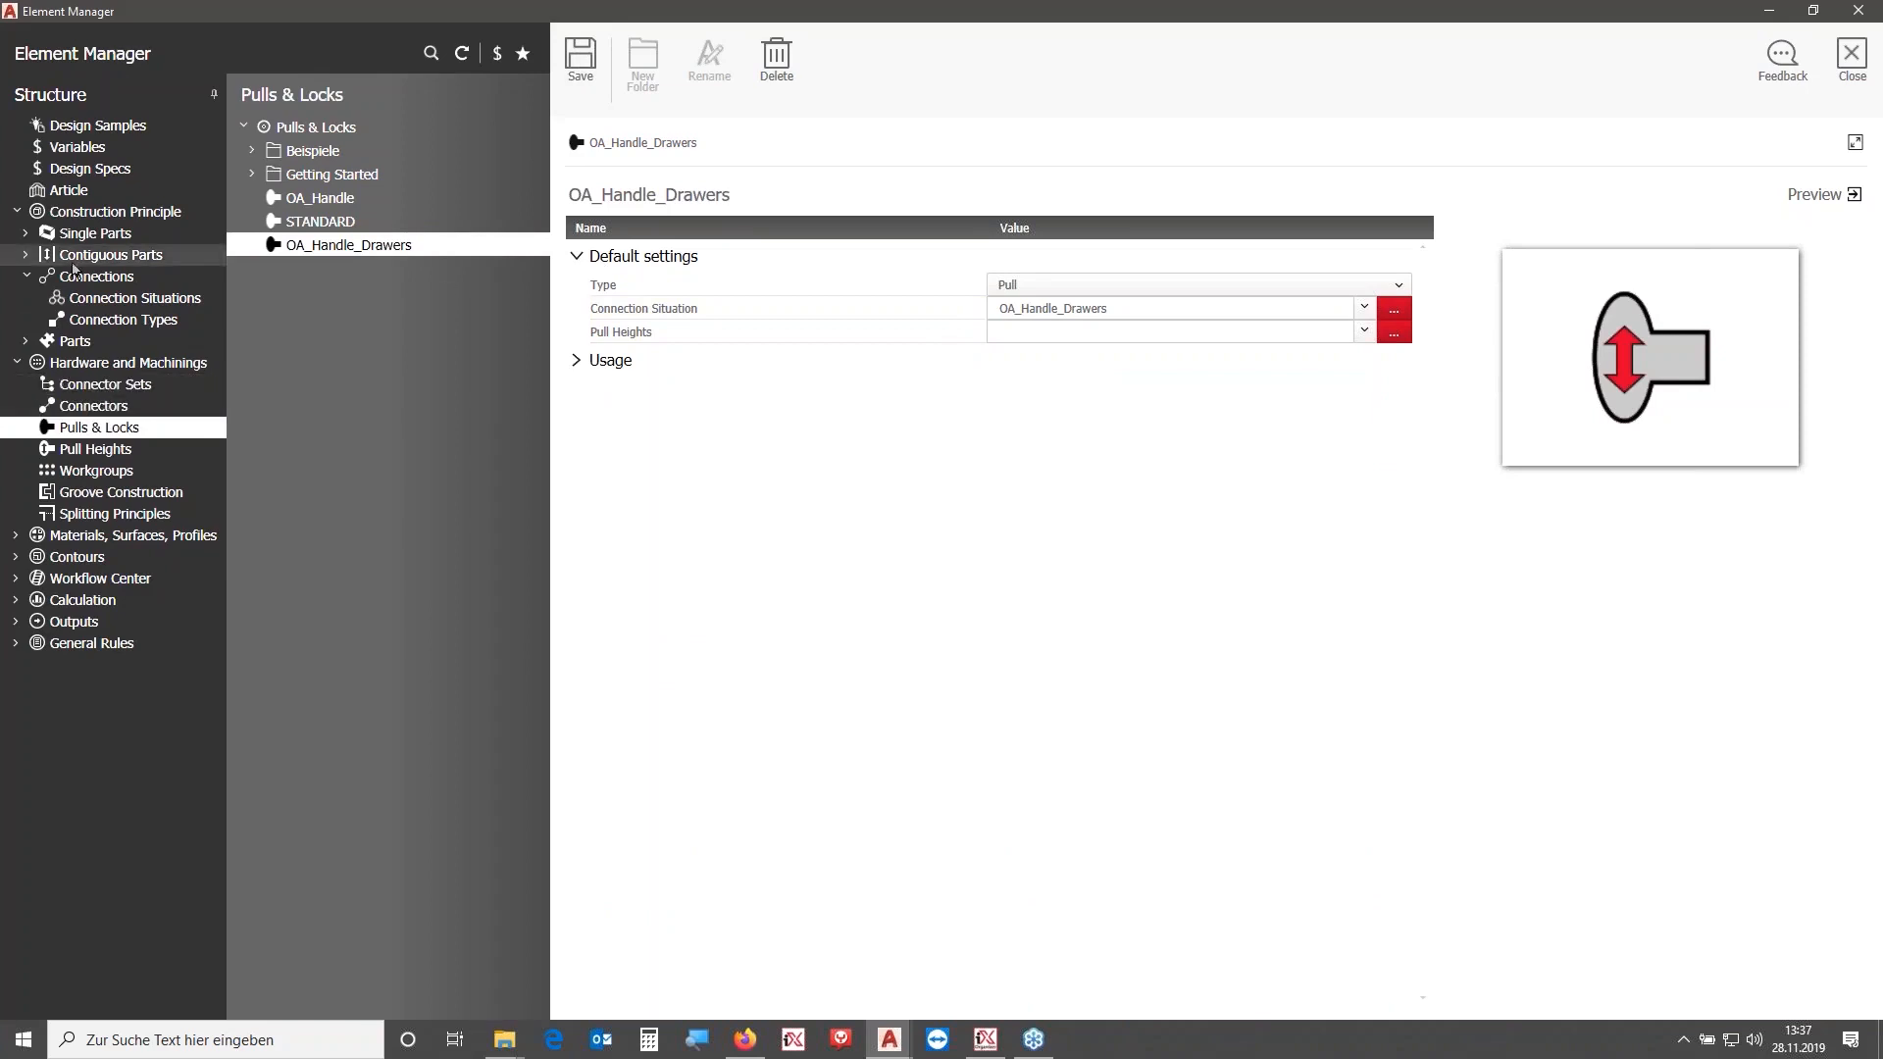
# - Save a copy of the drawer principle Zweiseitenzargensystem_1 under Schubkasten 1 as OA_Zweiseitenzargensystem_1
pyautogui.click(28, 235)
pyautogui.click(147, 451)
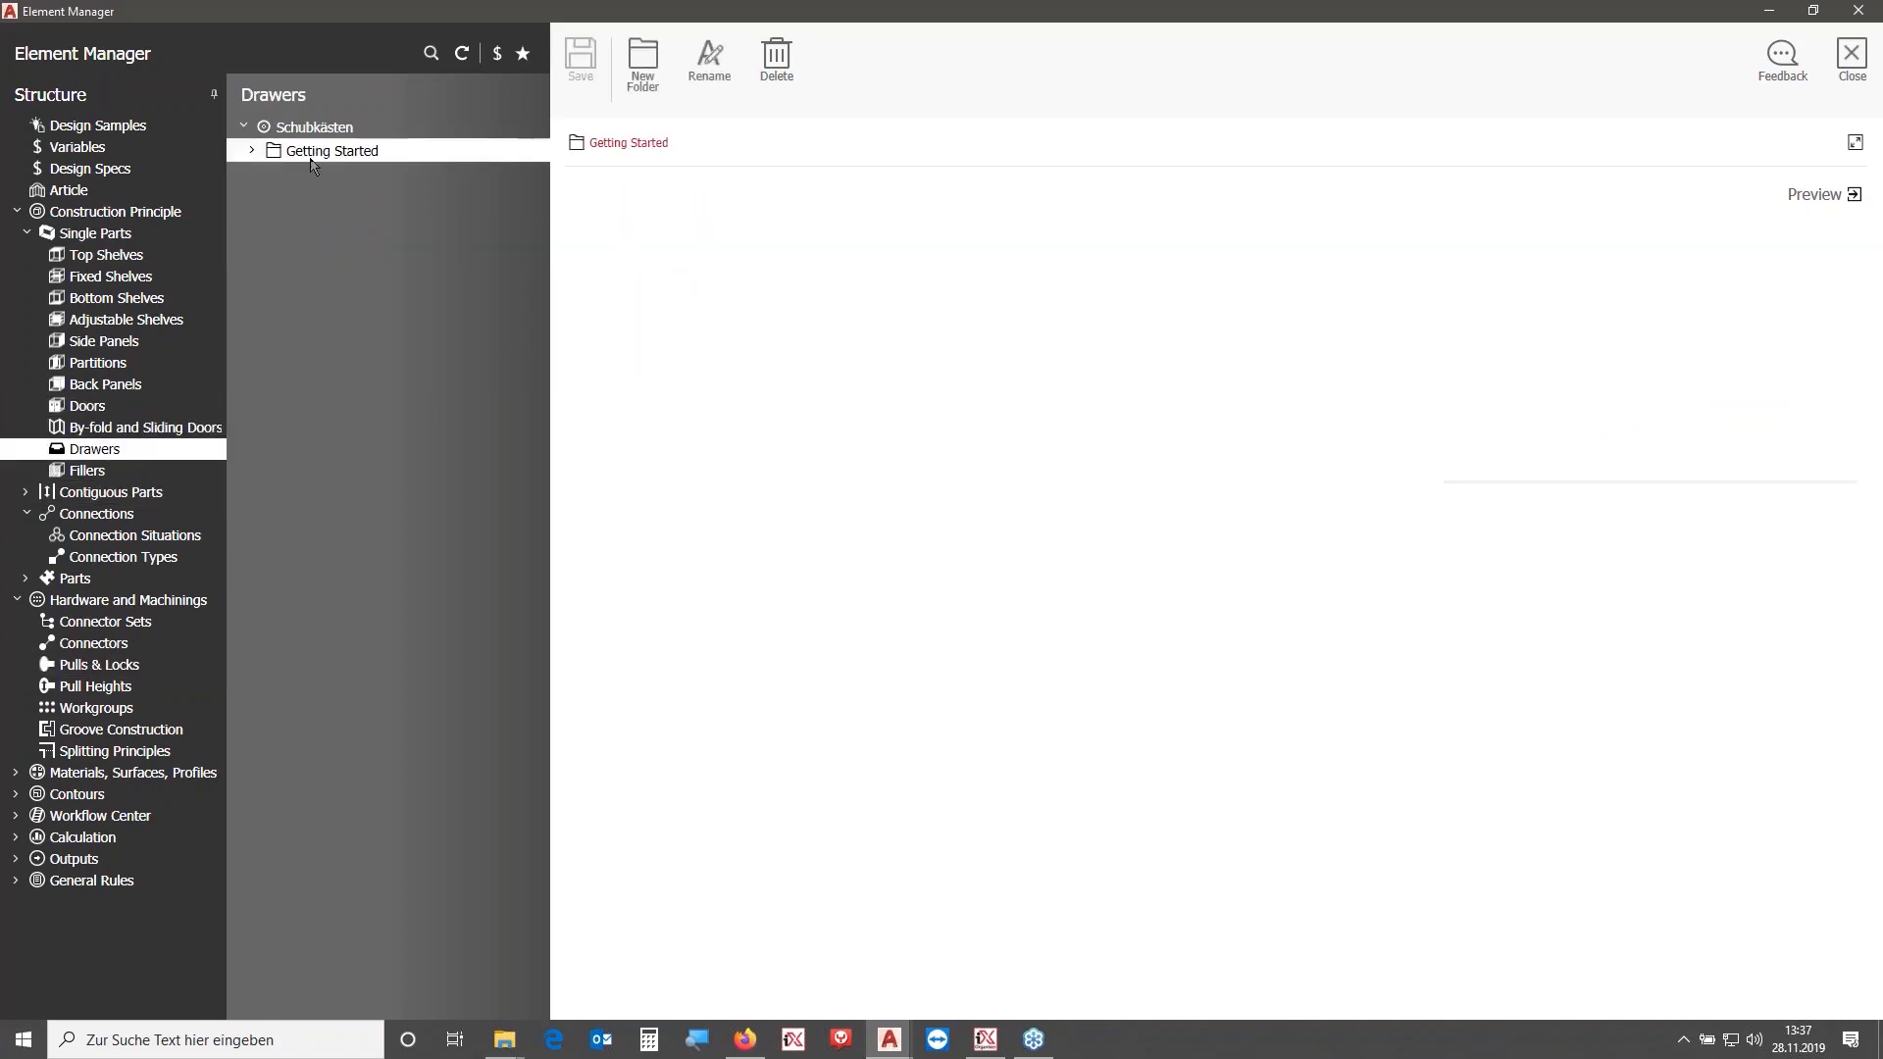
pyautogui.click(252, 150)
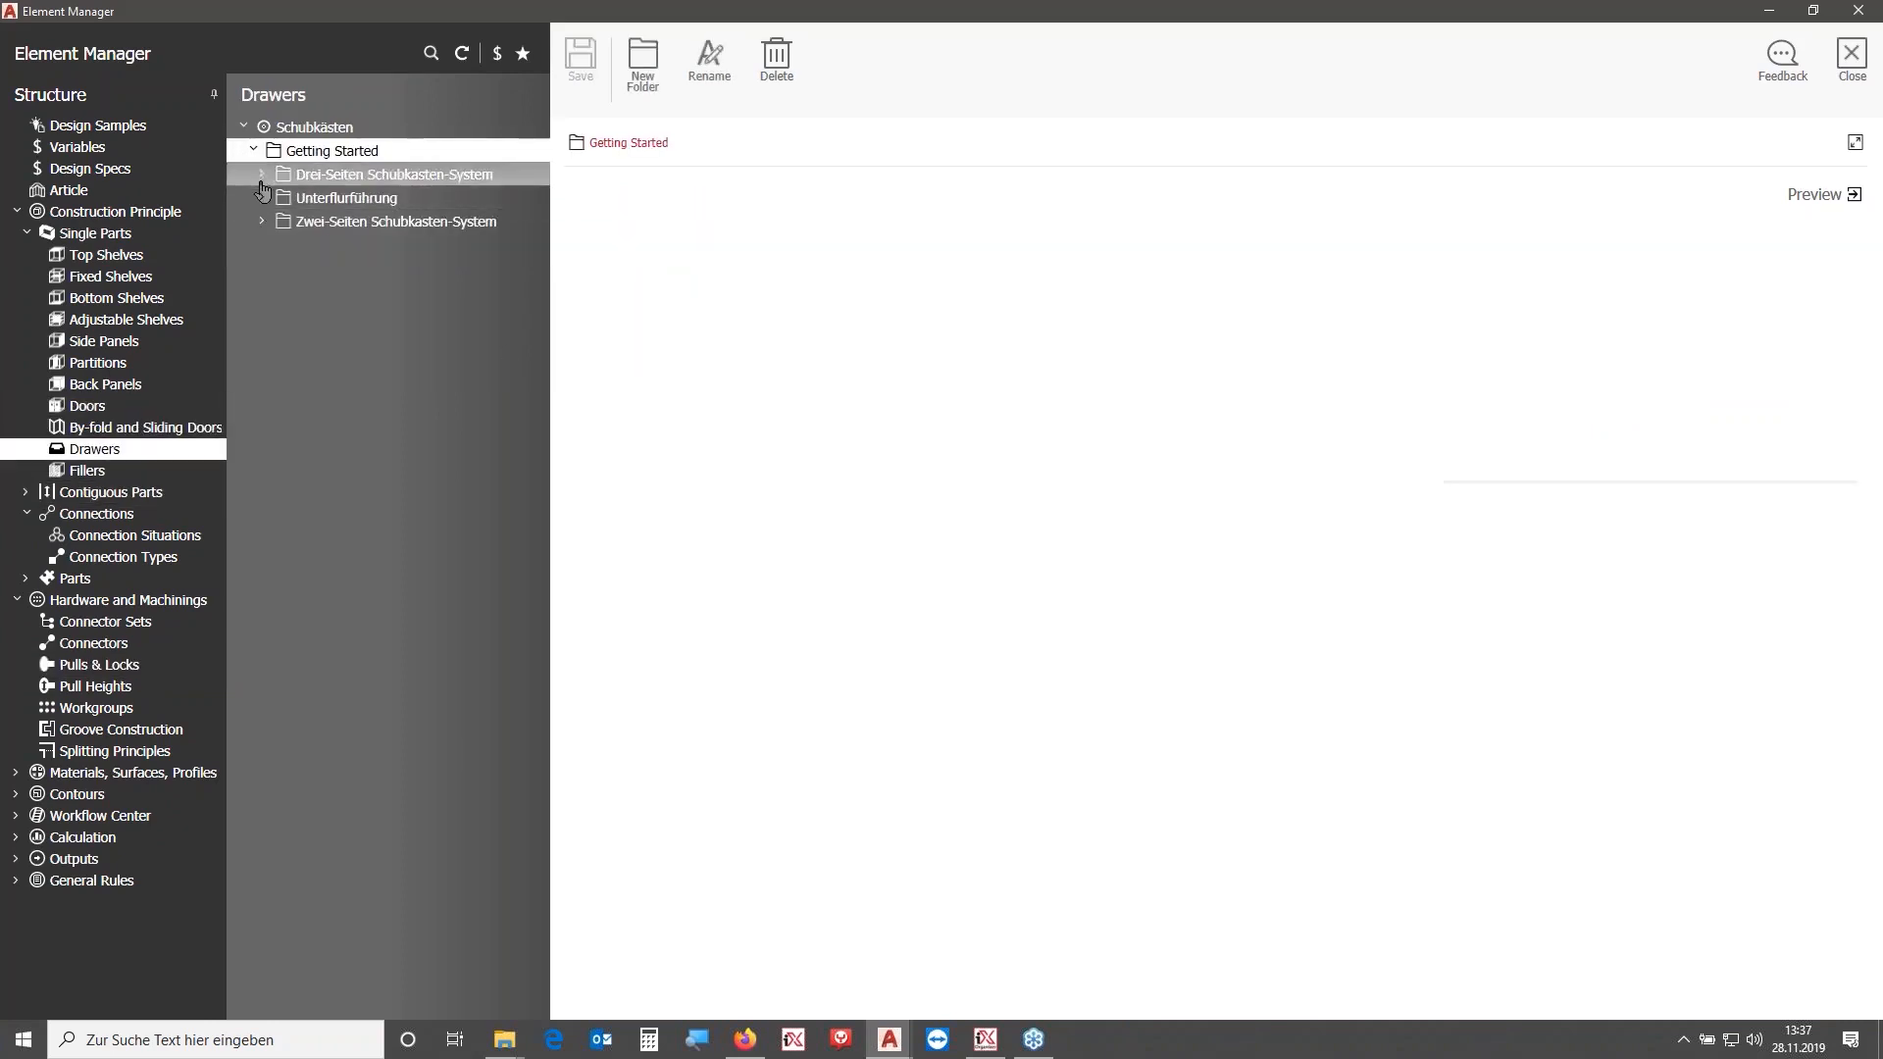
pyautogui.click(262, 222)
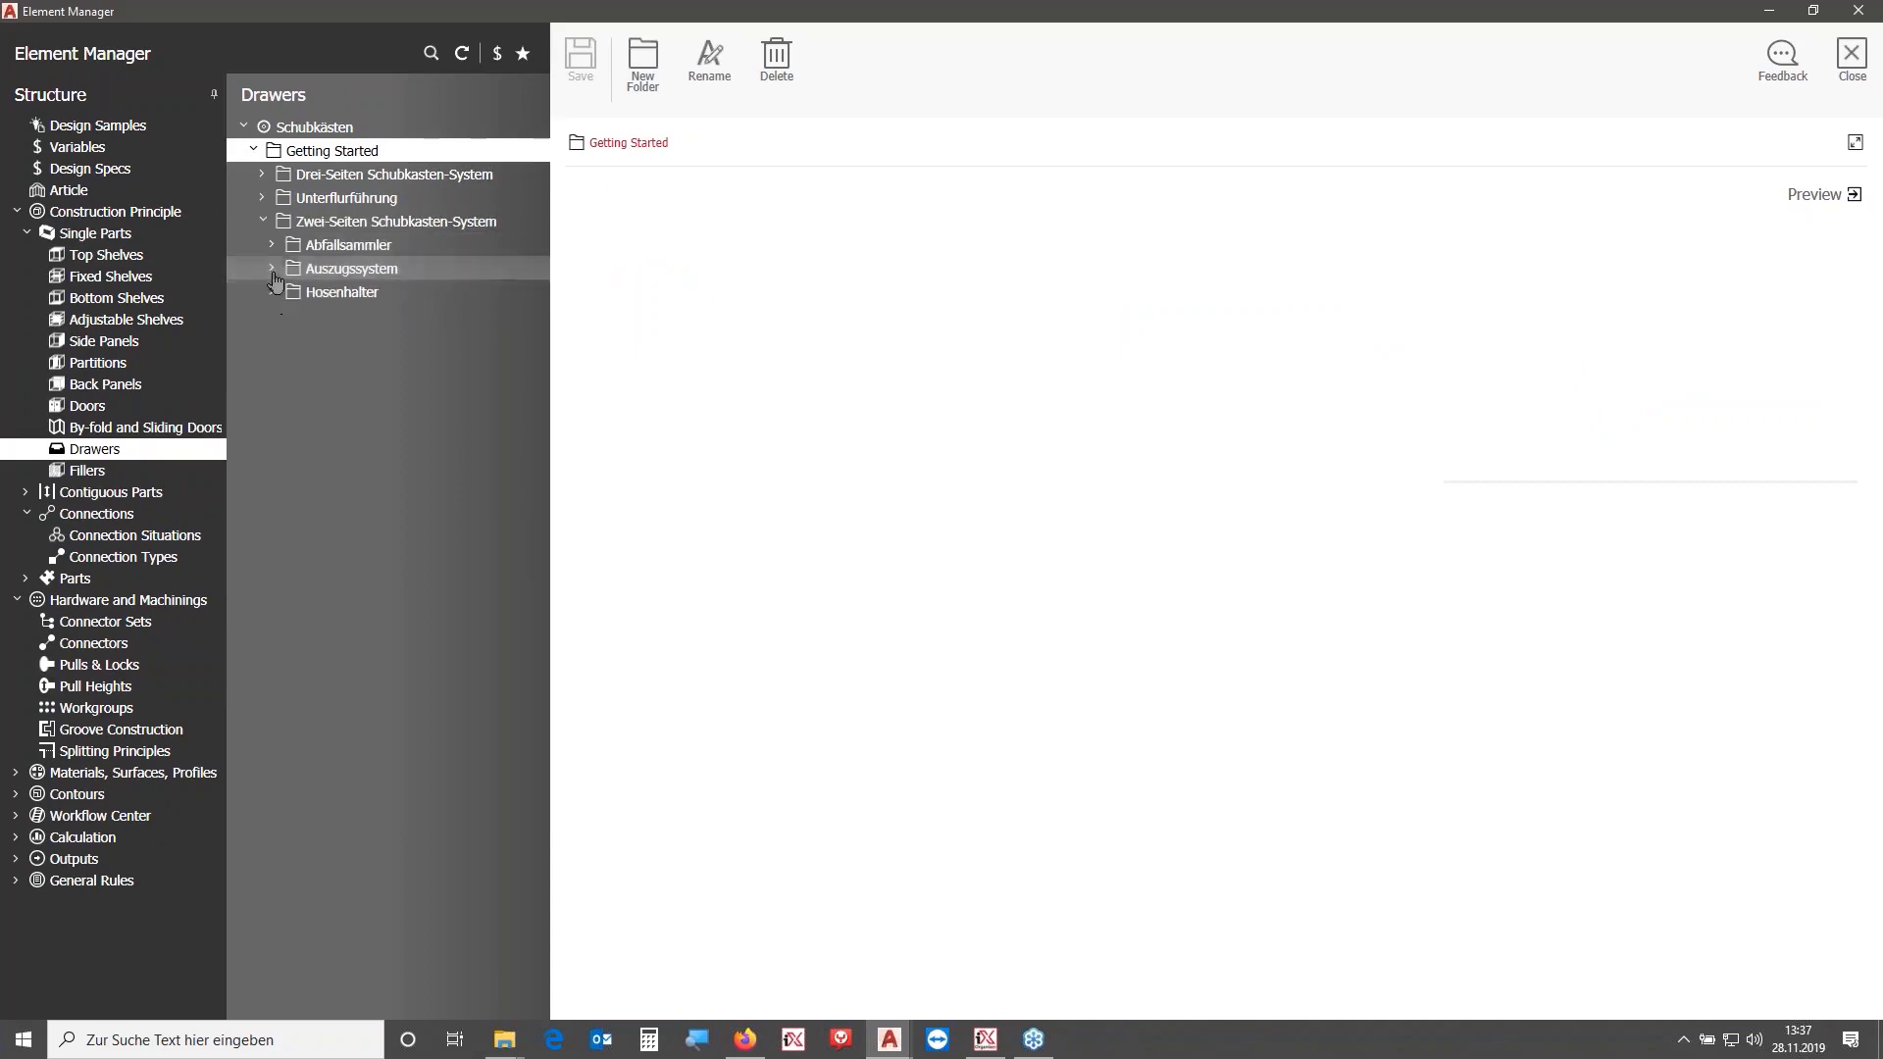
pyautogui.click(272, 268)
pyautogui.click(282, 315)
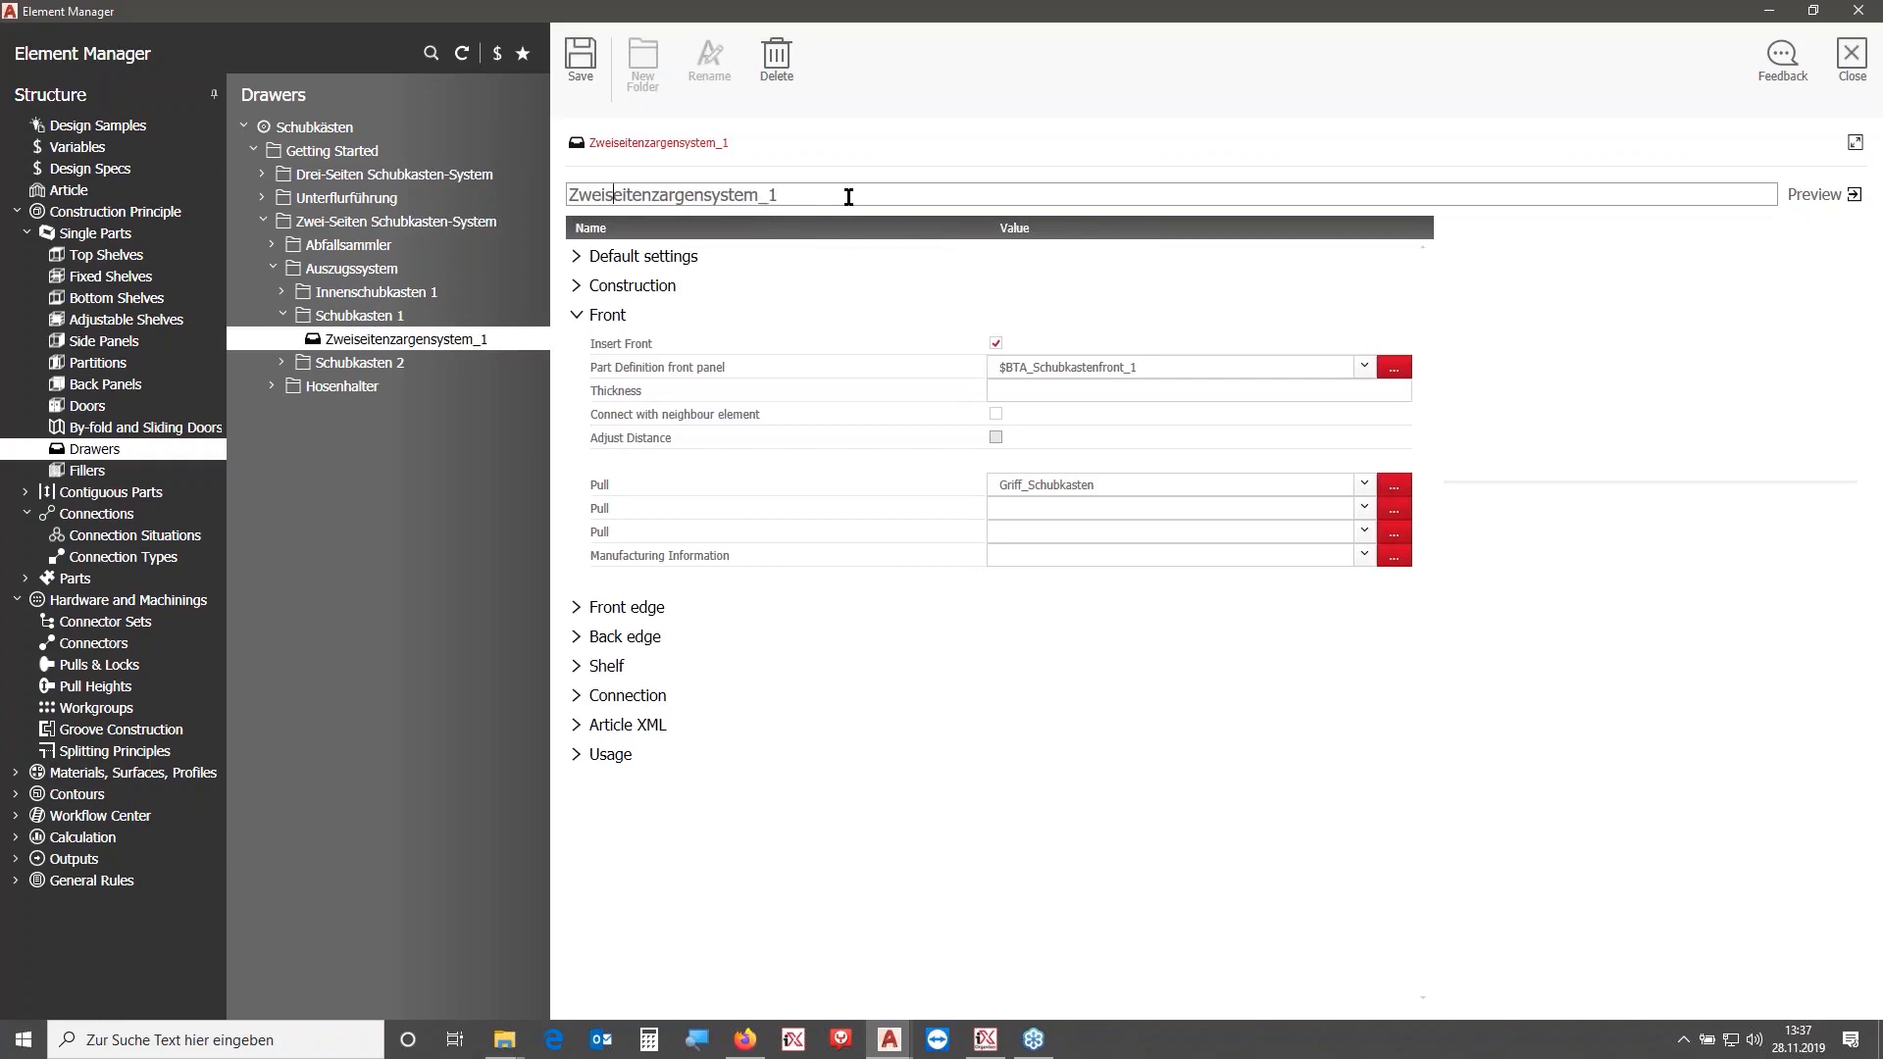
pyautogui.write('OA_')
pyautogui.press('Return')
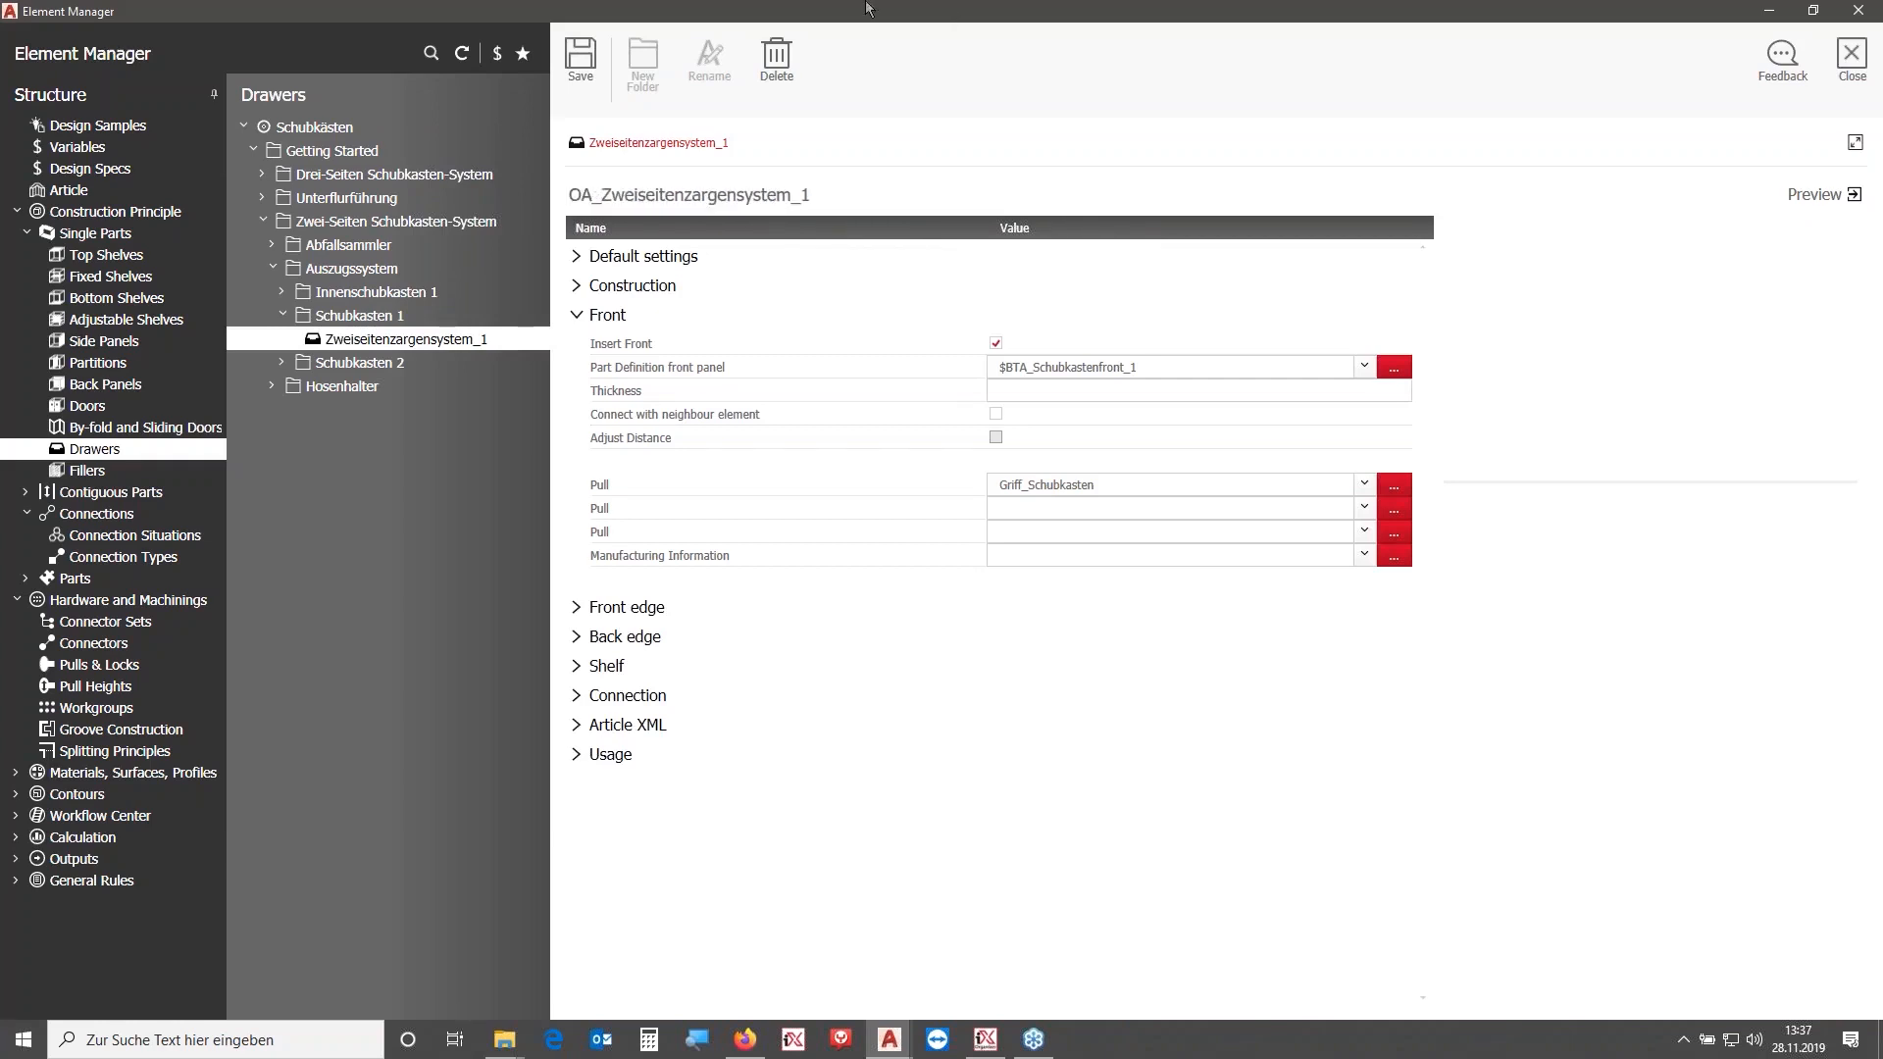
pyautogui.click(580, 59)
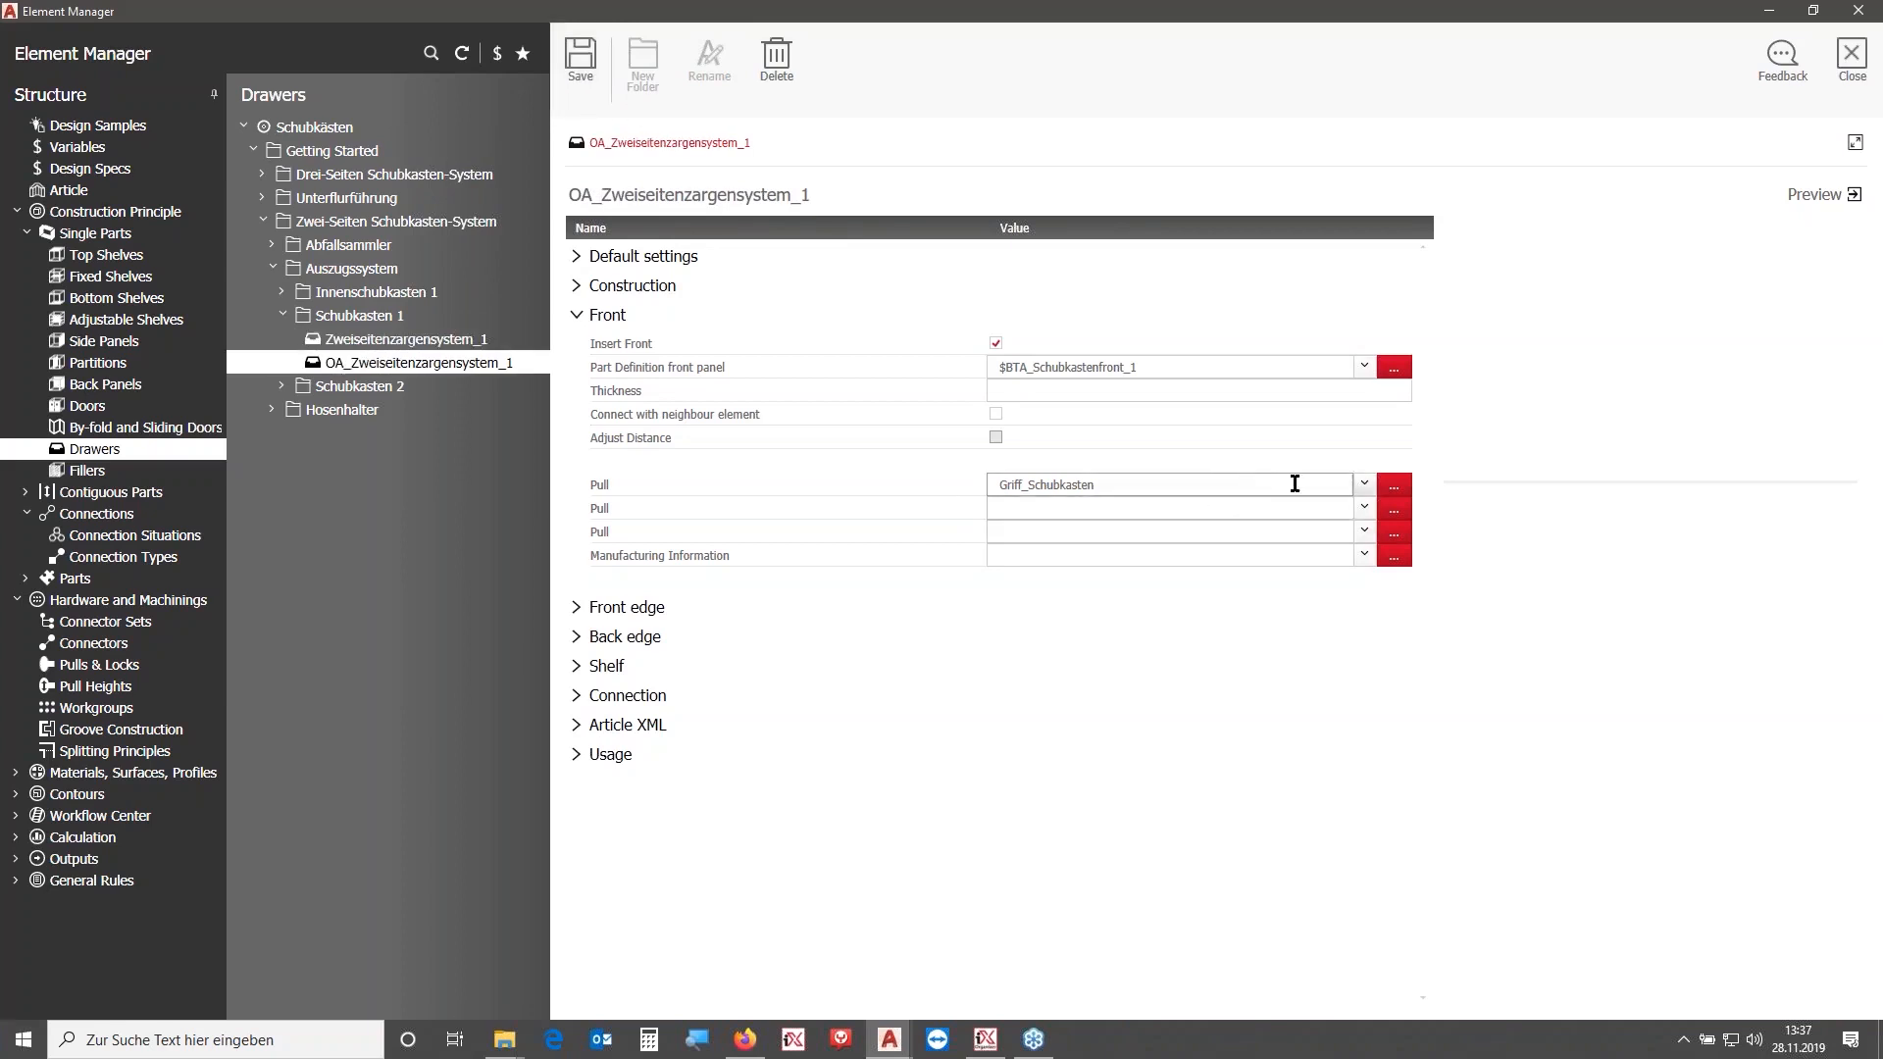
# - Assign the OA_Handle_Drawers pull to the new drawer principle's front and close the Element Manager
pyautogui.click(1393, 486)
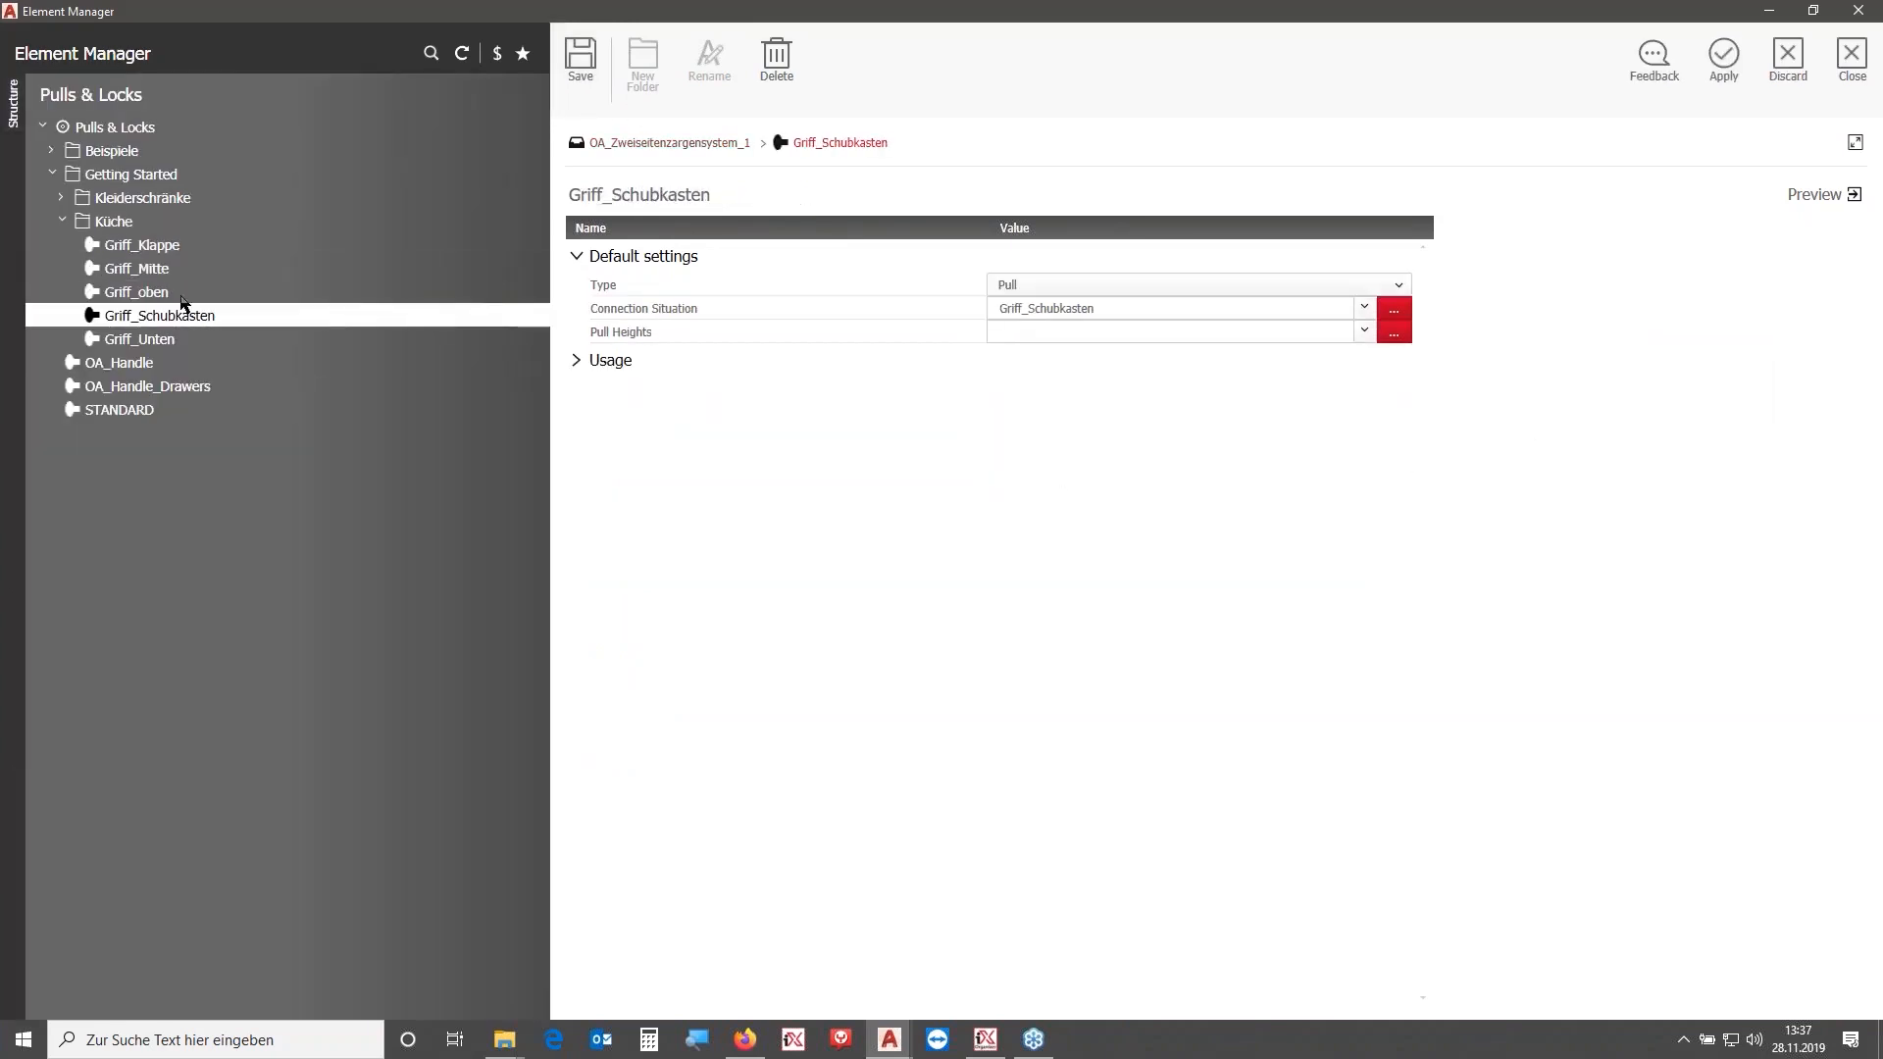
pyautogui.click(104, 388)
pyautogui.click(1743, 75)
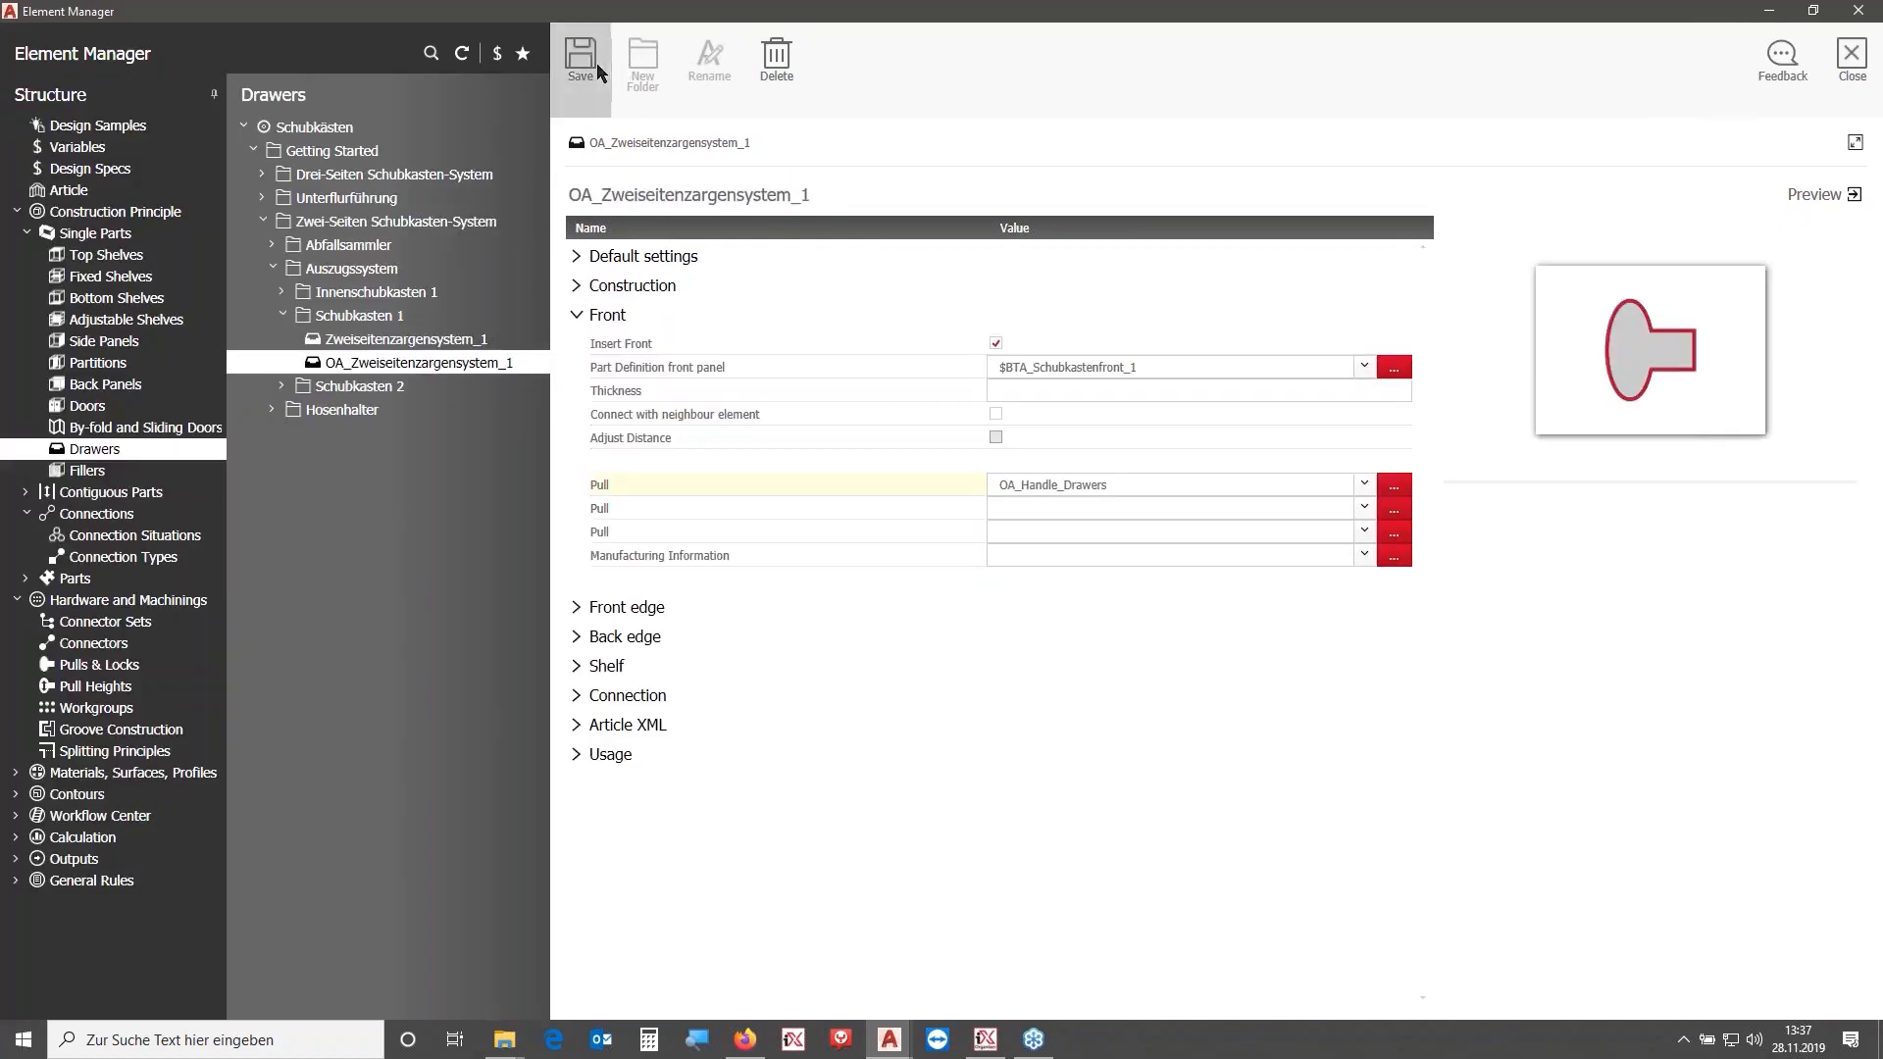
pyautogui.click(1846, 59)
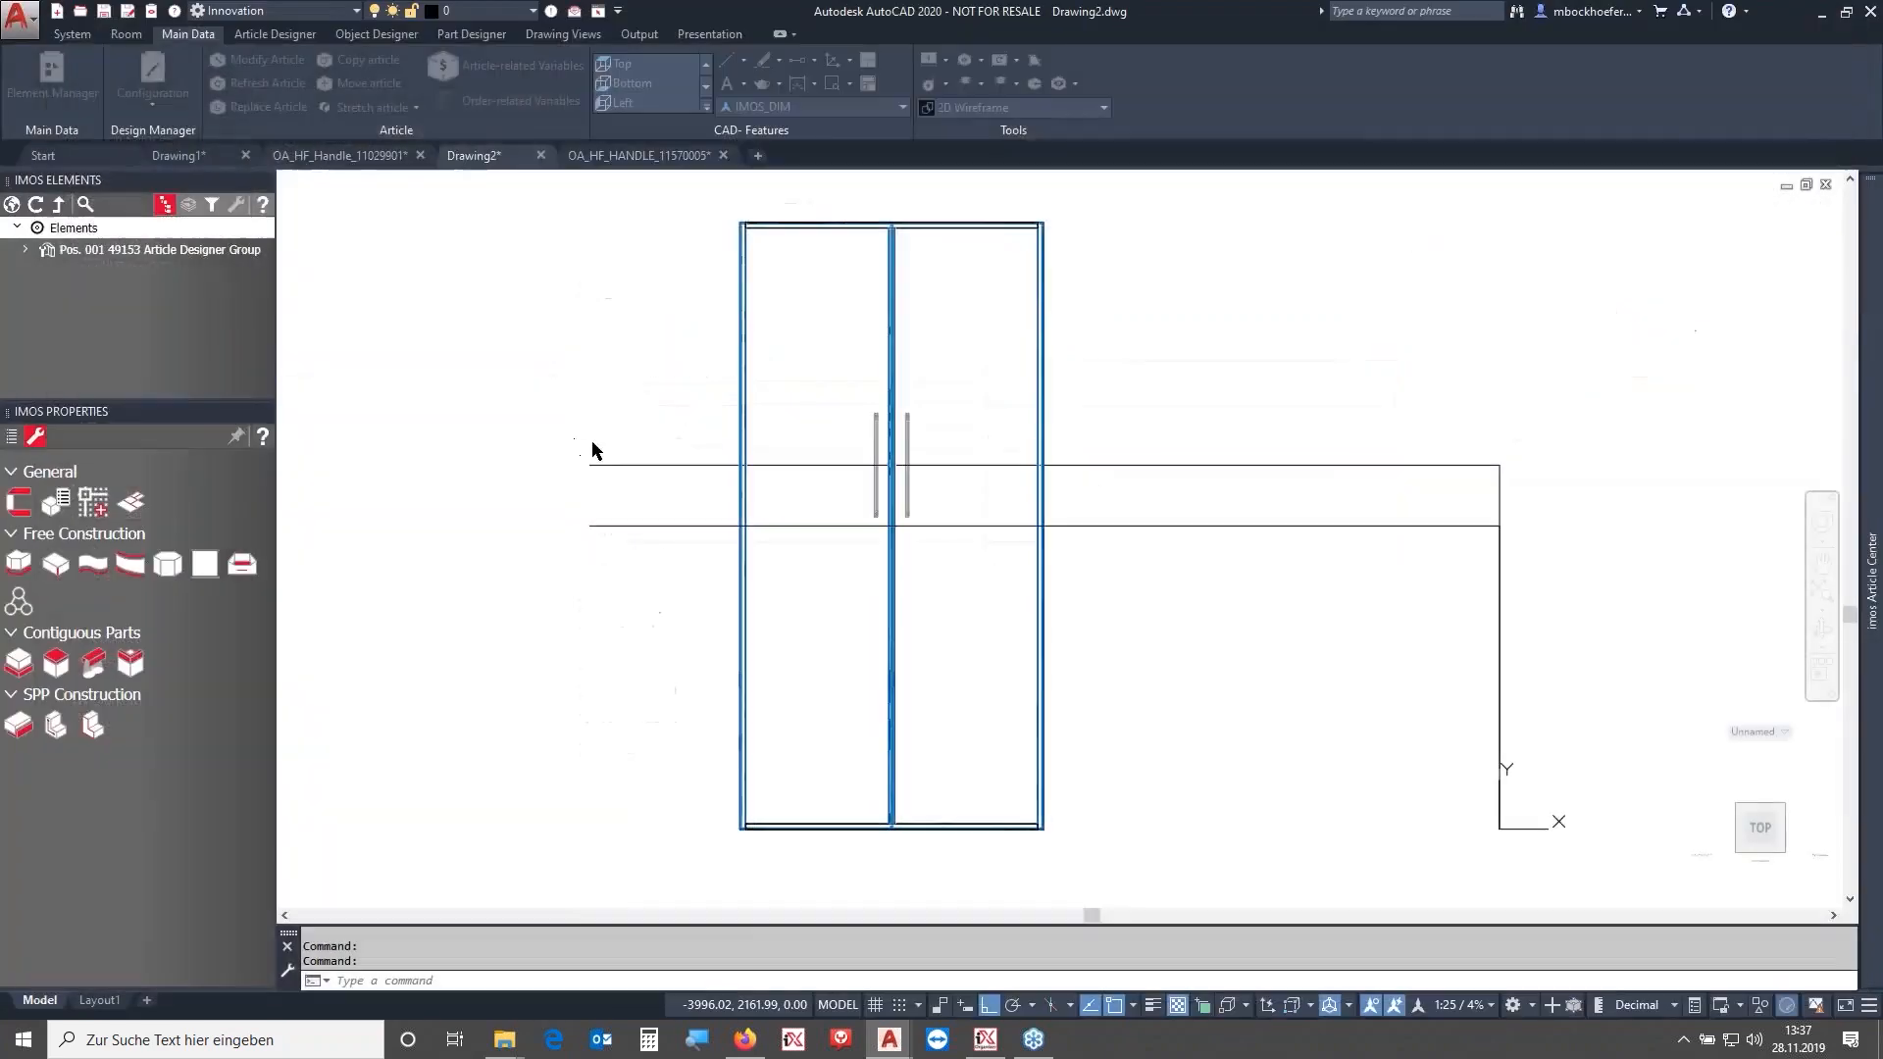
# - Open the cabinet in the Article Designer to inspect its Divider / Drawers structure, then close it
pyautogui.click(936, 340)
pyautogui.click(991, 369)
pyautogui.click(284, 63)
pyautogui.click(894, 664)
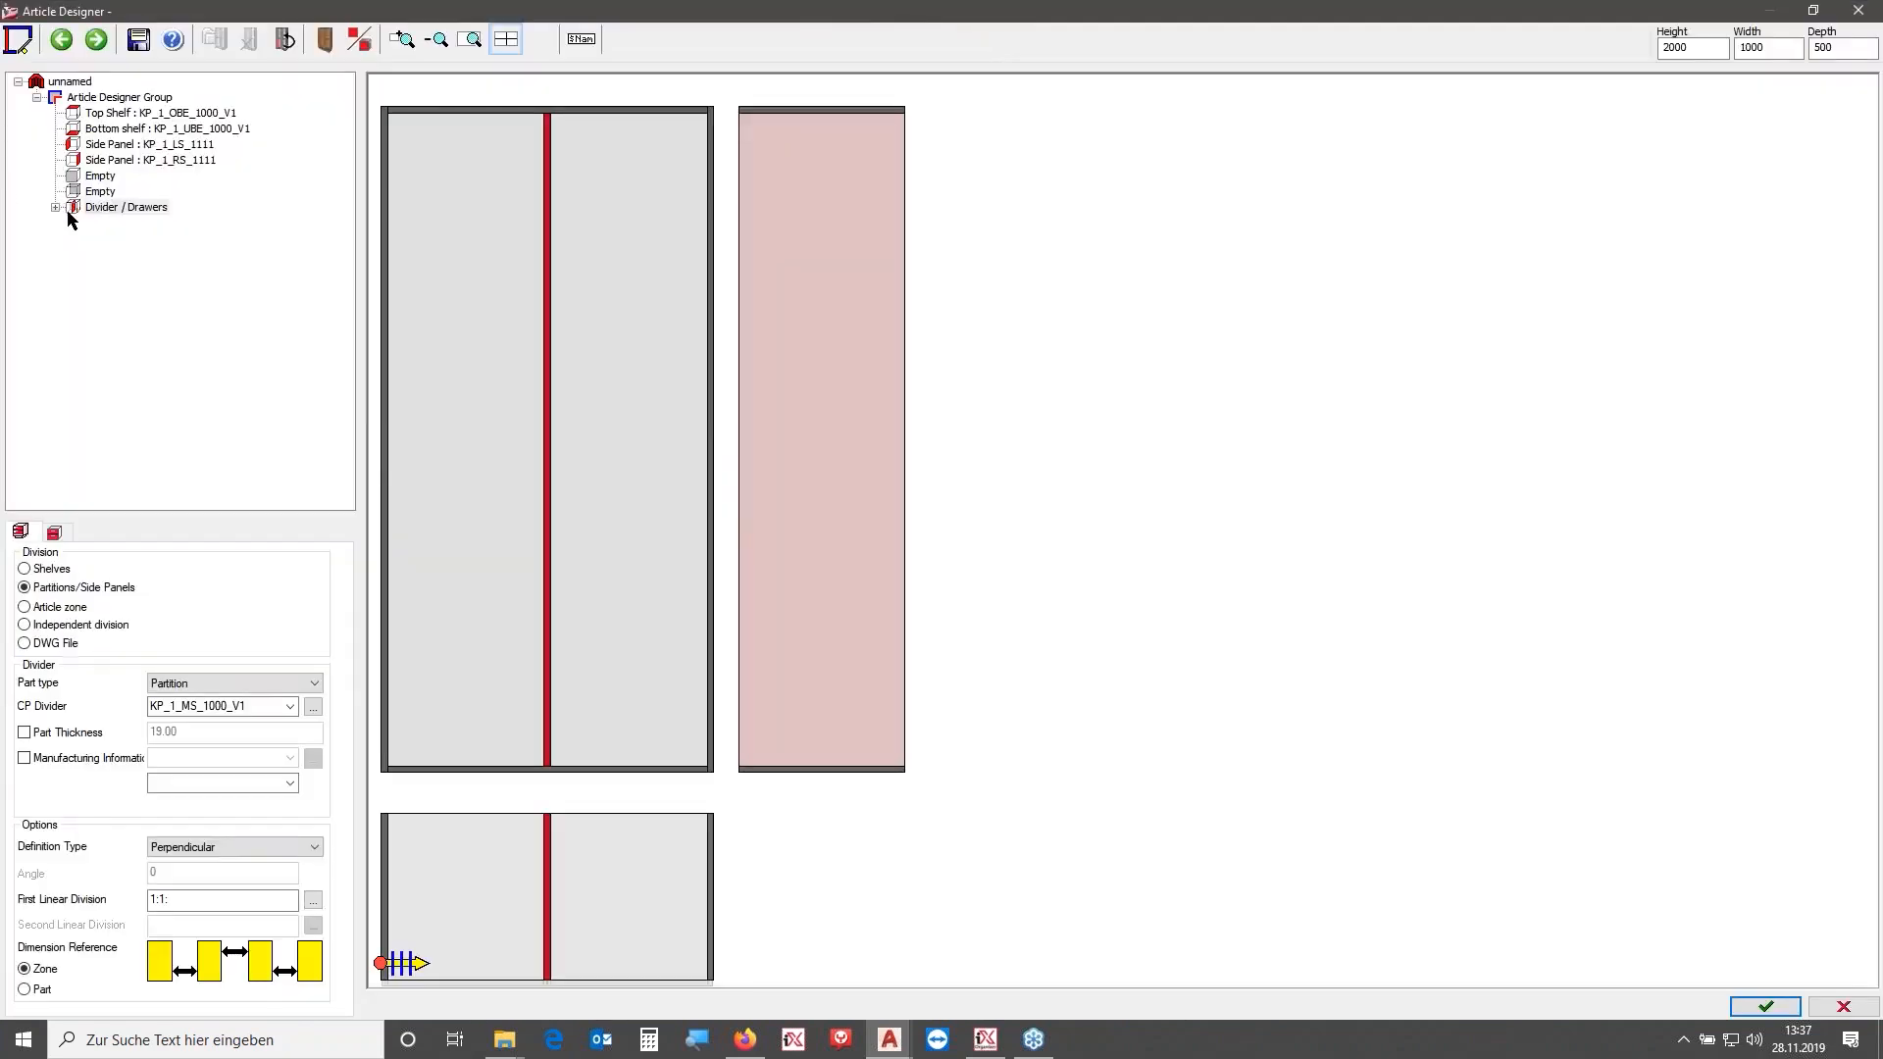
pyautogui.click(57, 208)
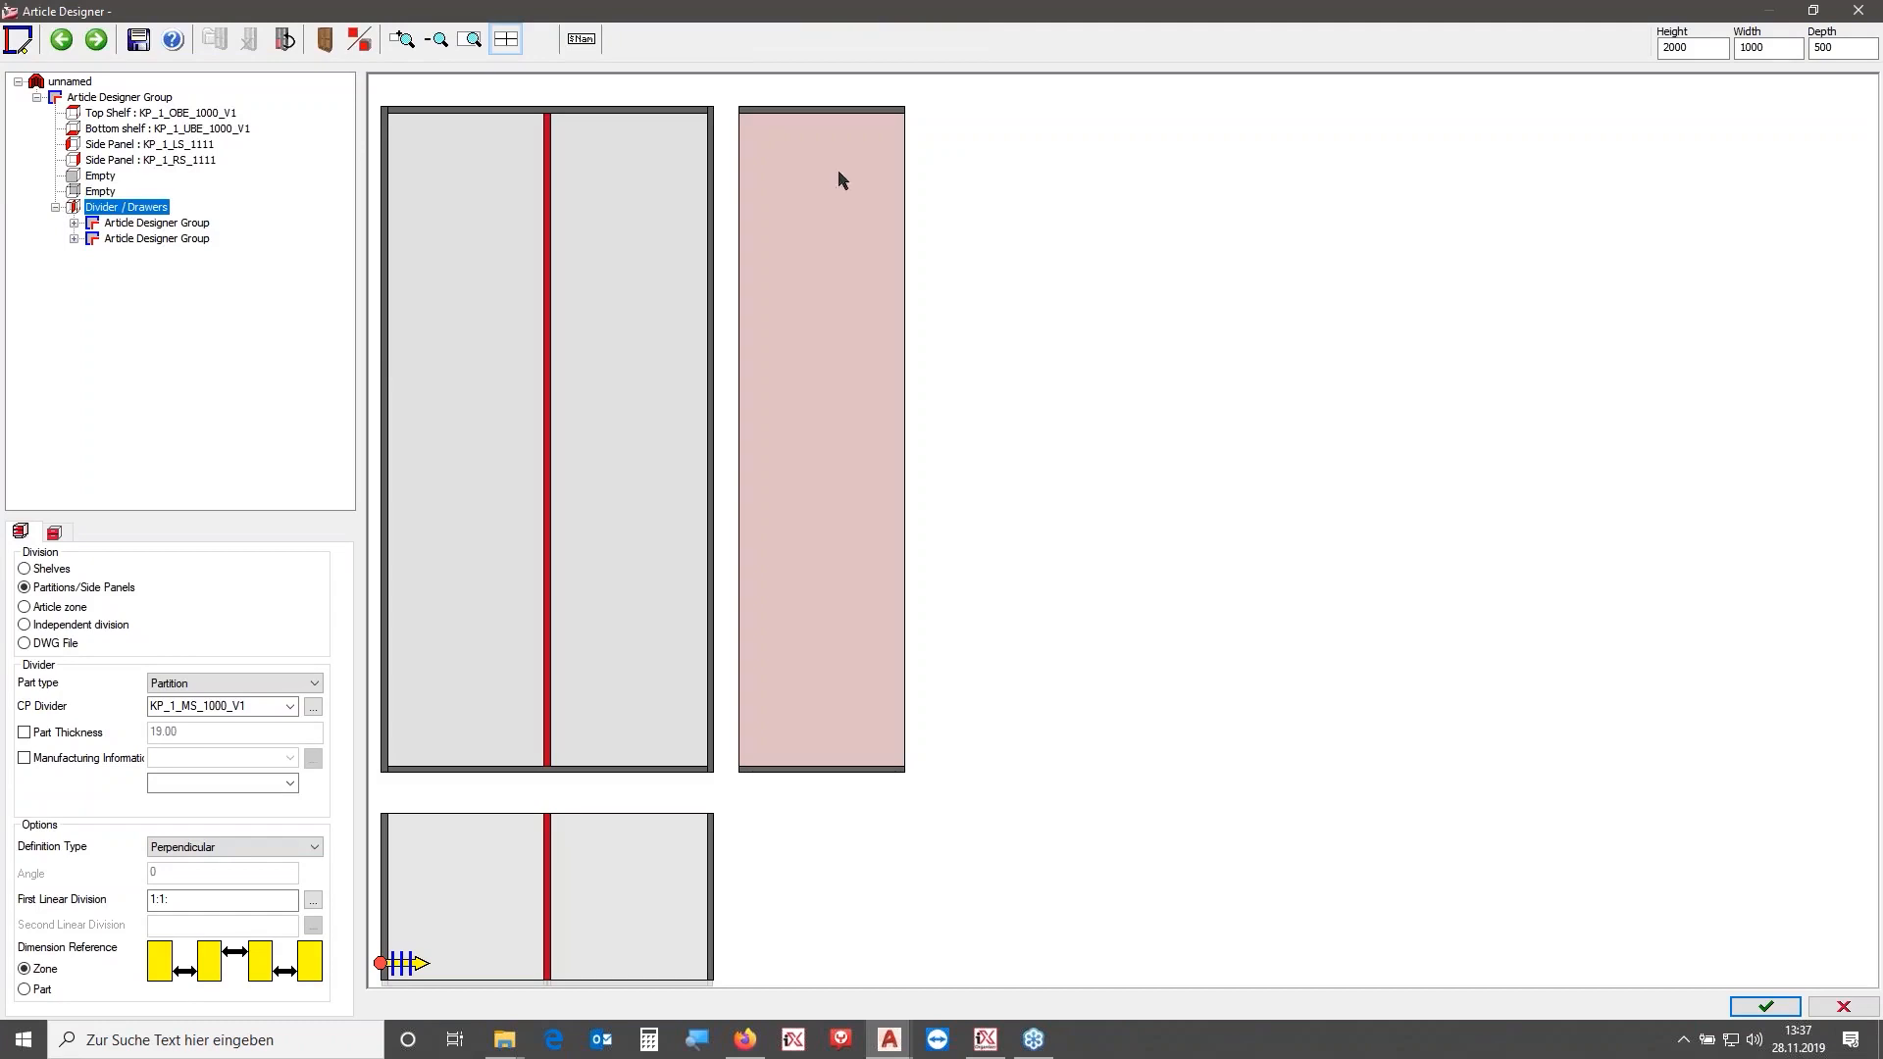
pyautogui.click(1858, 9)
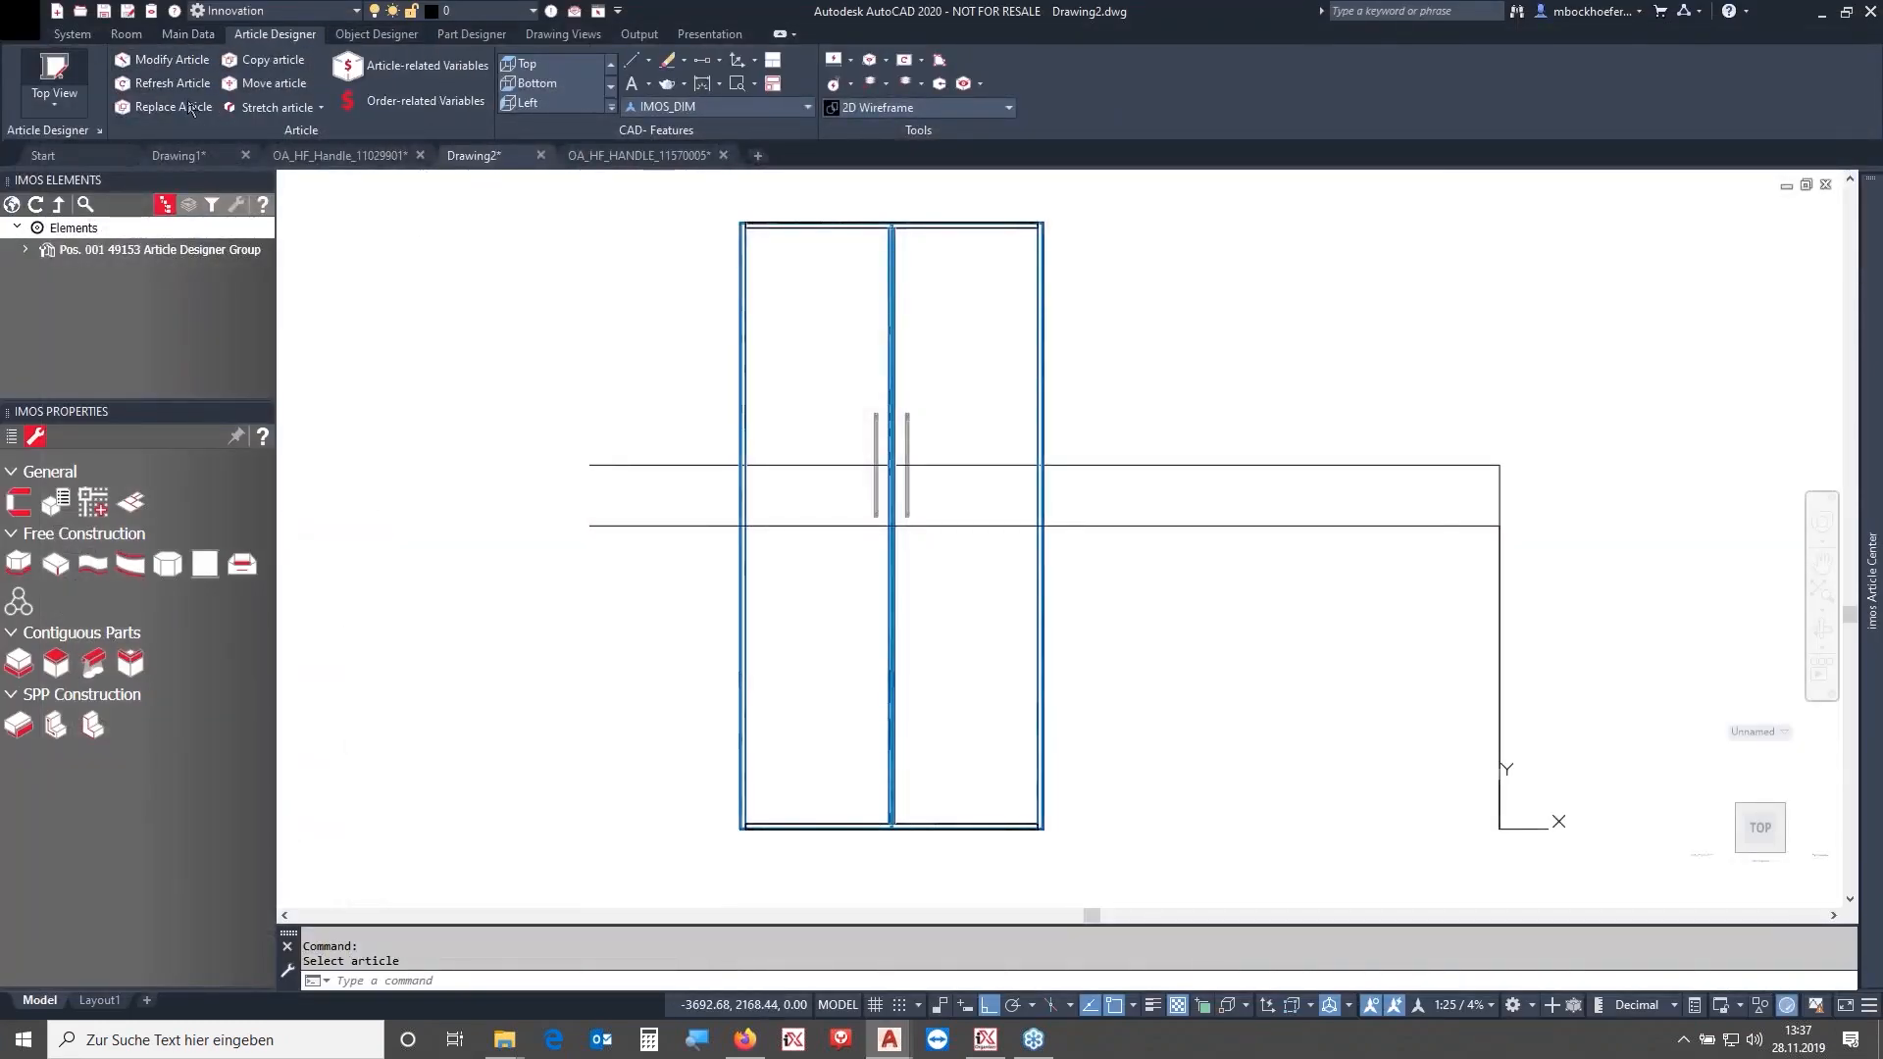
# - Start a new Article Designer cabinet and add the top shelf, bottom shelf and both side panels
pyautogui.click(53, 69)
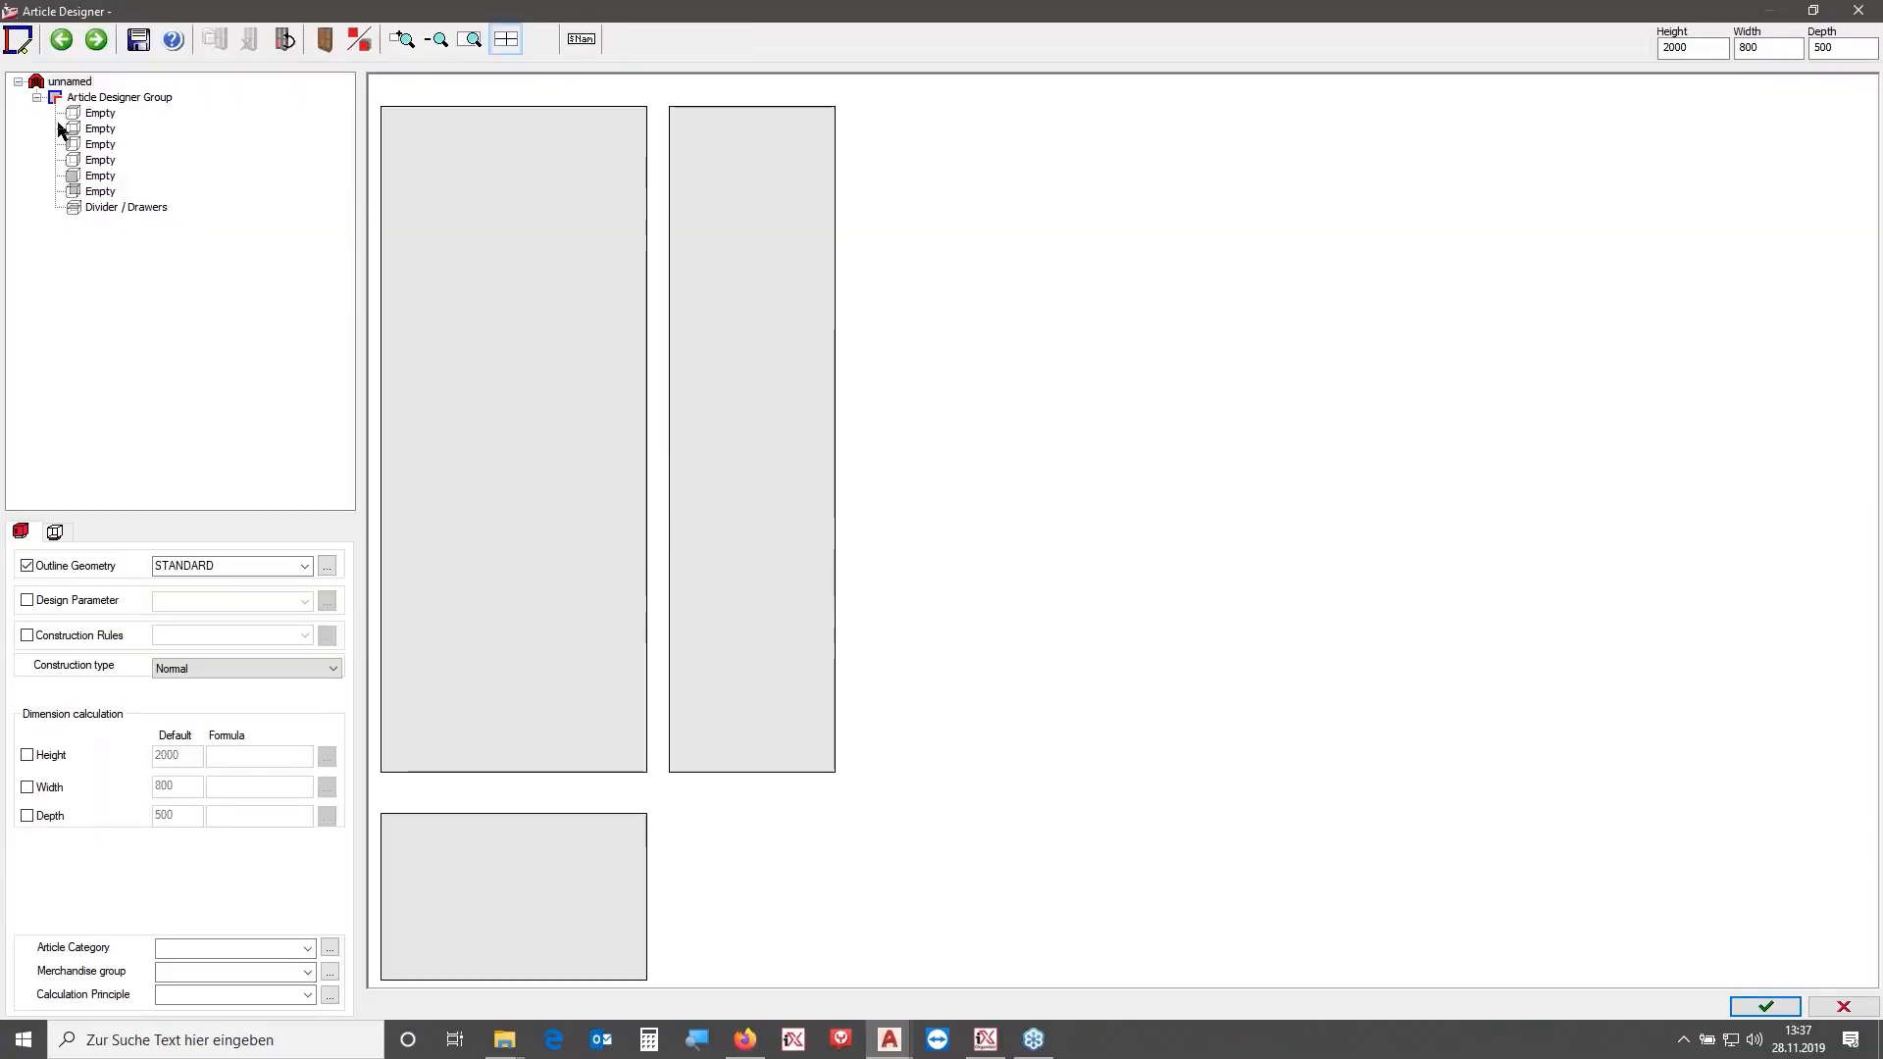
pyautogui.doubleClick(89, 111)
pyautogui.doubleClick(92, 129)
pyautogui.doubleClick(96, 145)
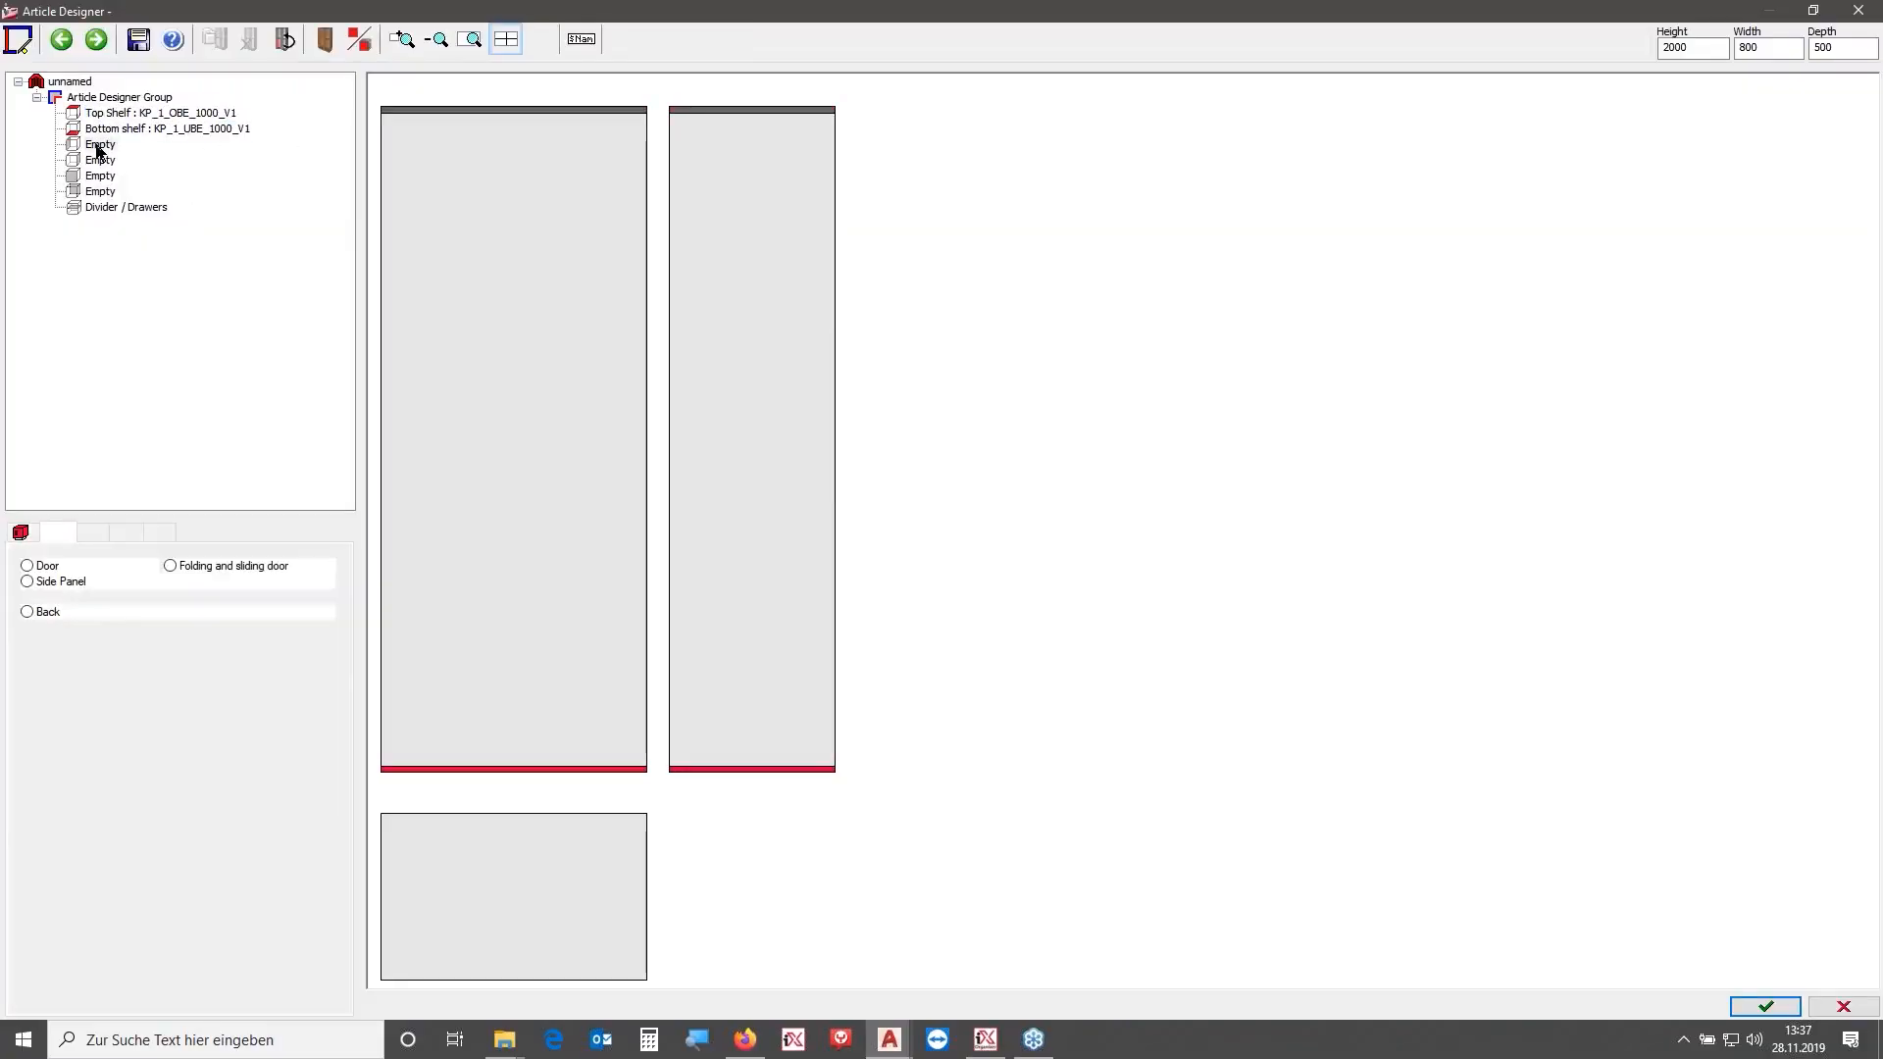
pyautogui.doubleClick(96, 162)
# - Define one drawer front in the Divider / Drawers zone using the OA_Zweiseitenzargensystem_1 principle
pyautogui.click(96, 209)
pyautogui.click(45, 533)
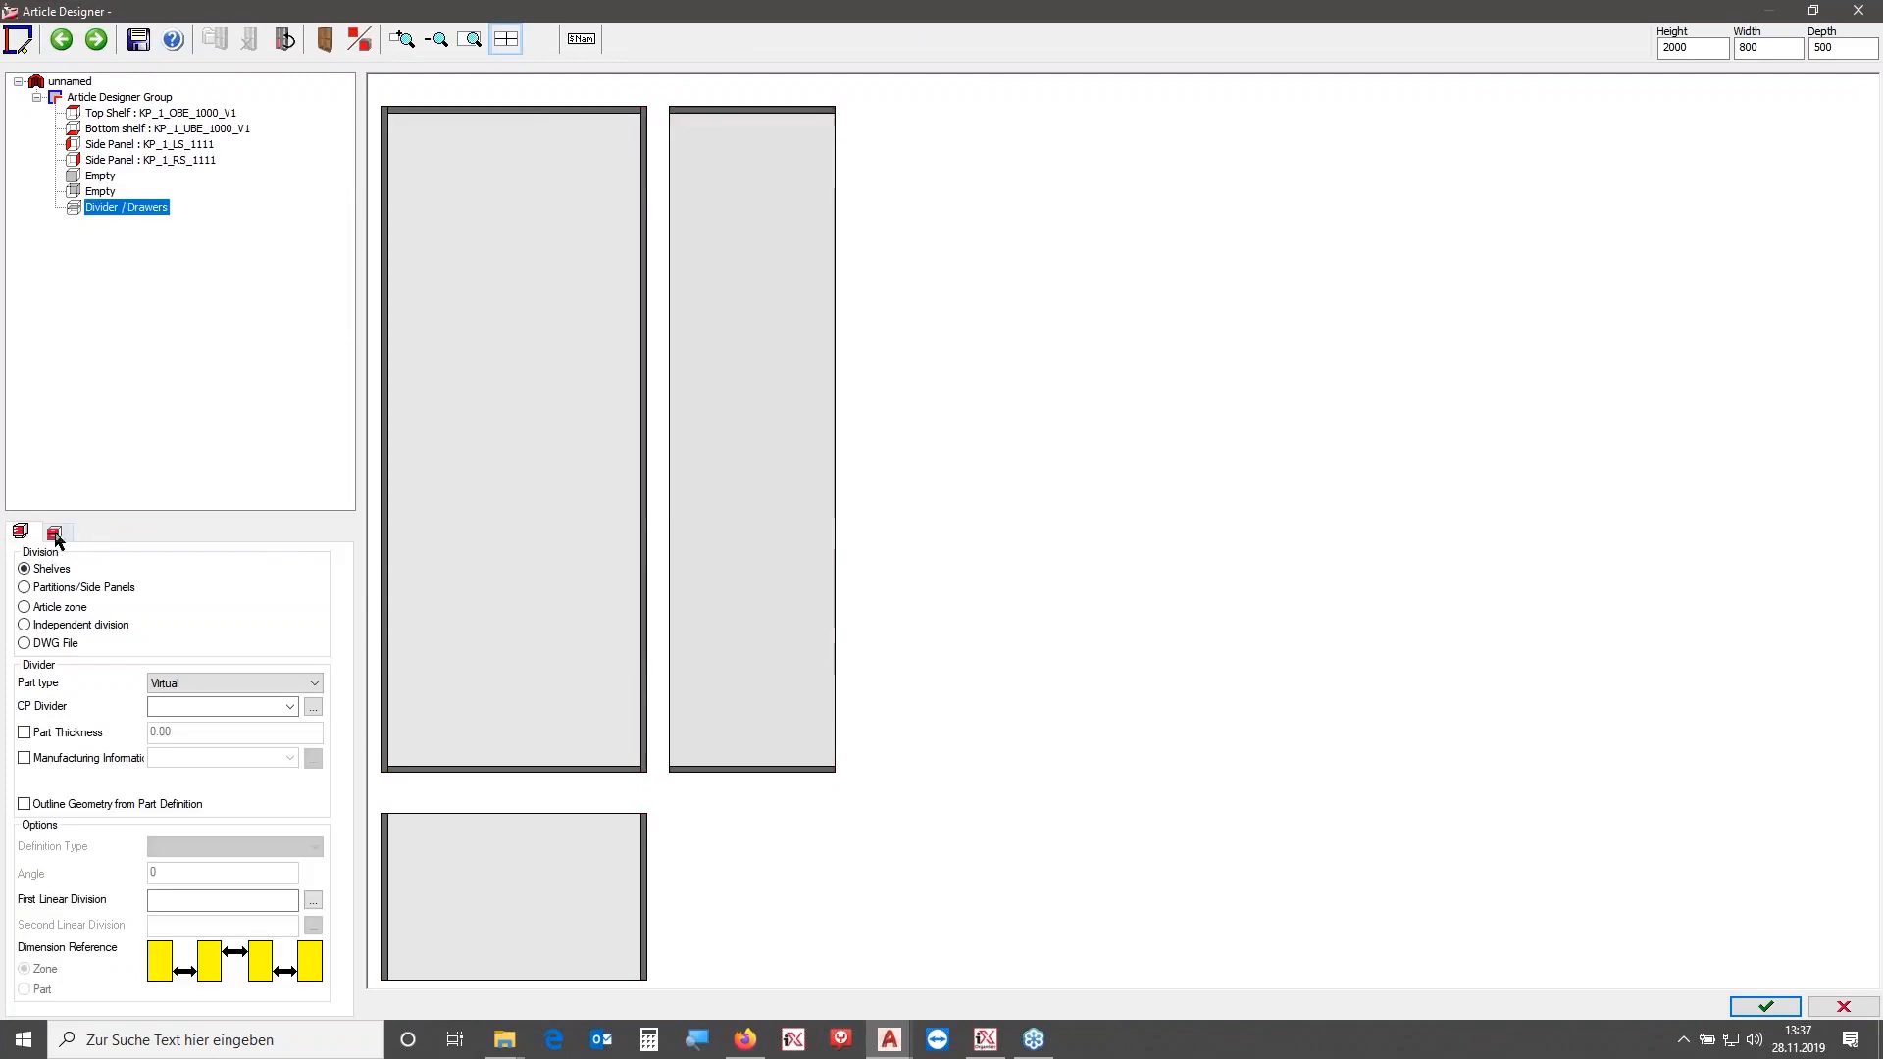
pyautogui.write('1')
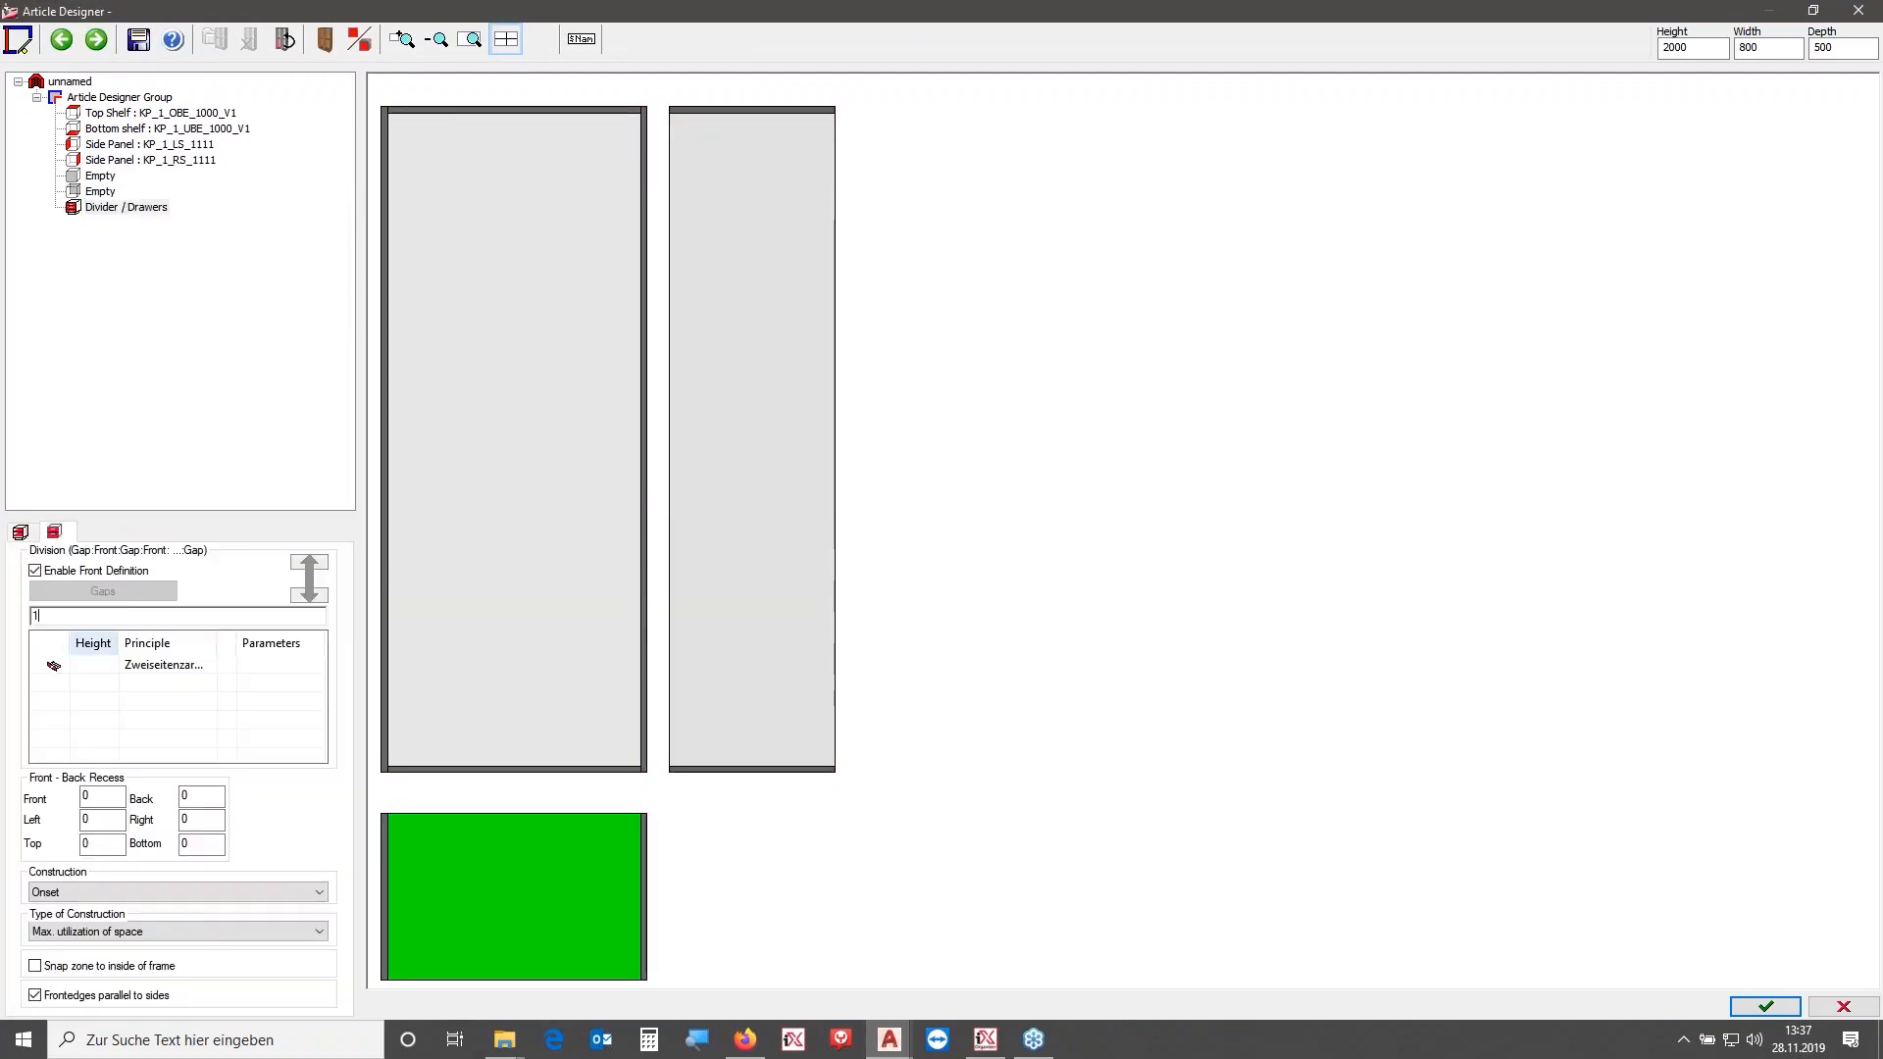
pyautogui.click(228, 665)
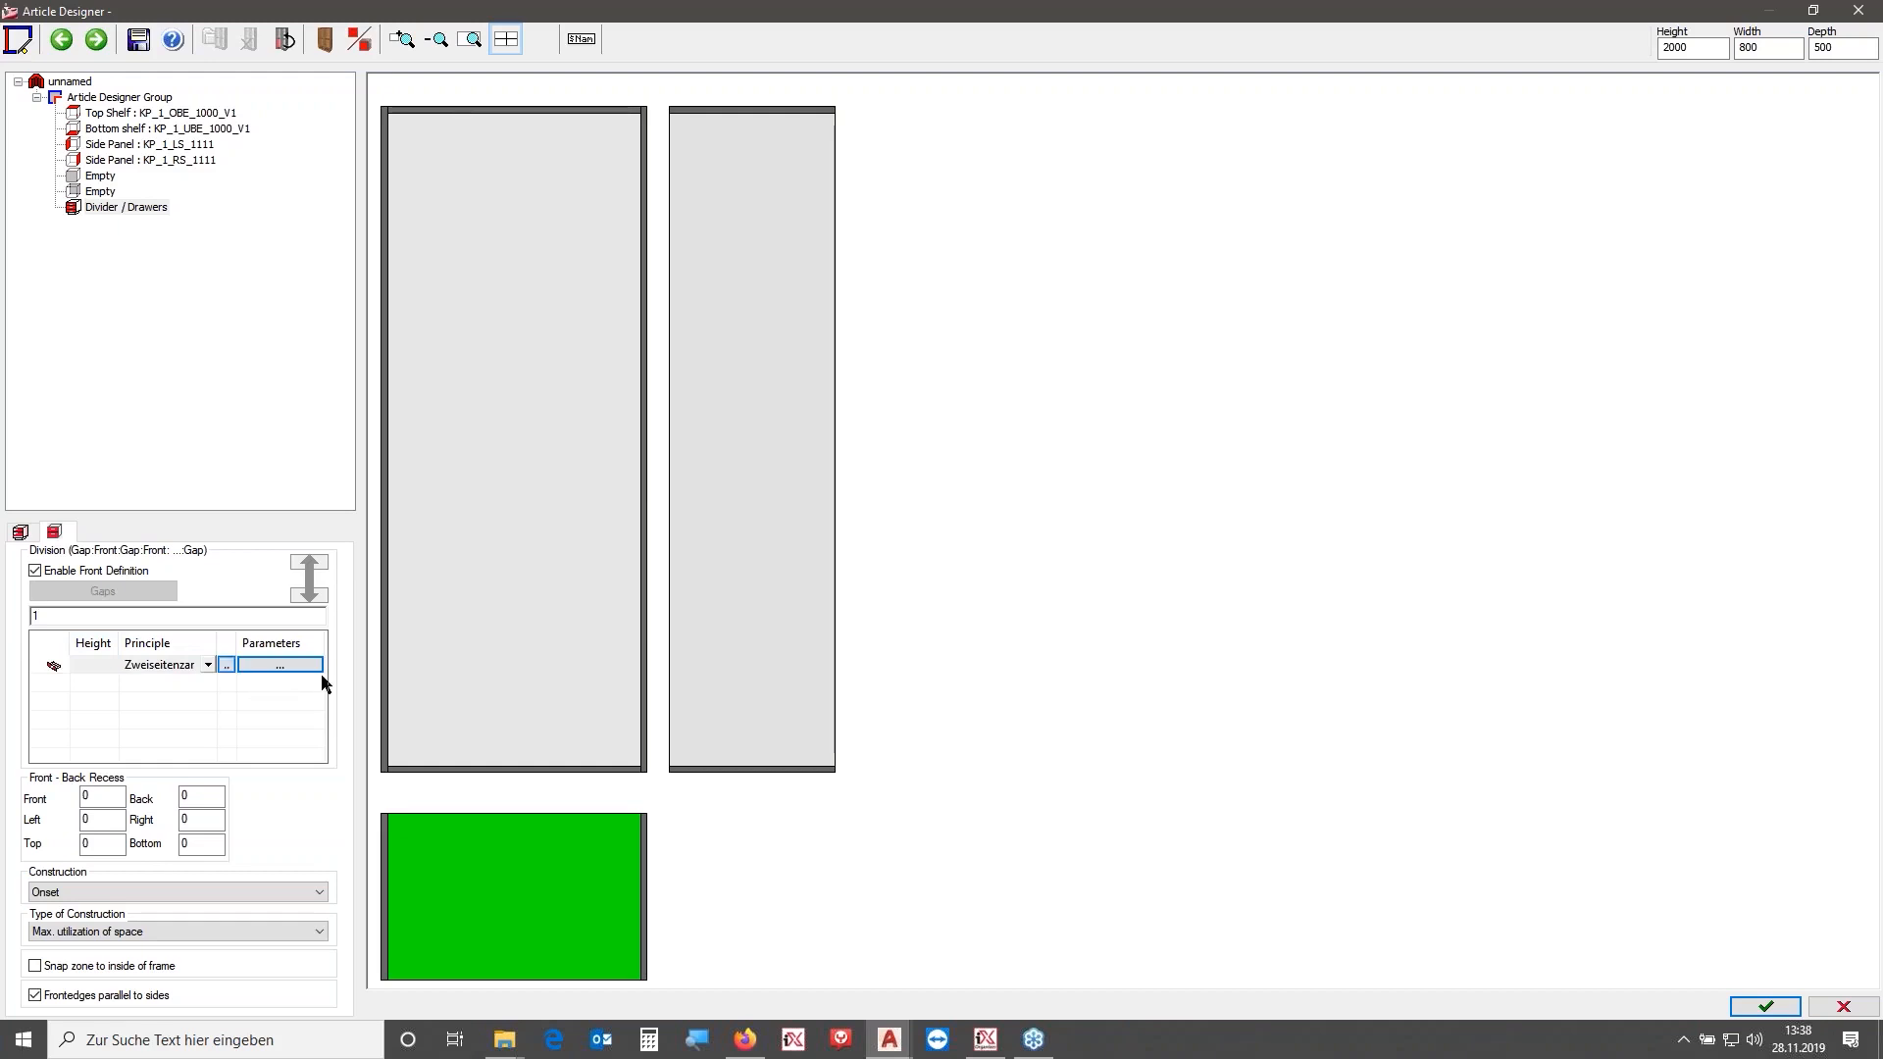
pyautogui.click(280, 665)
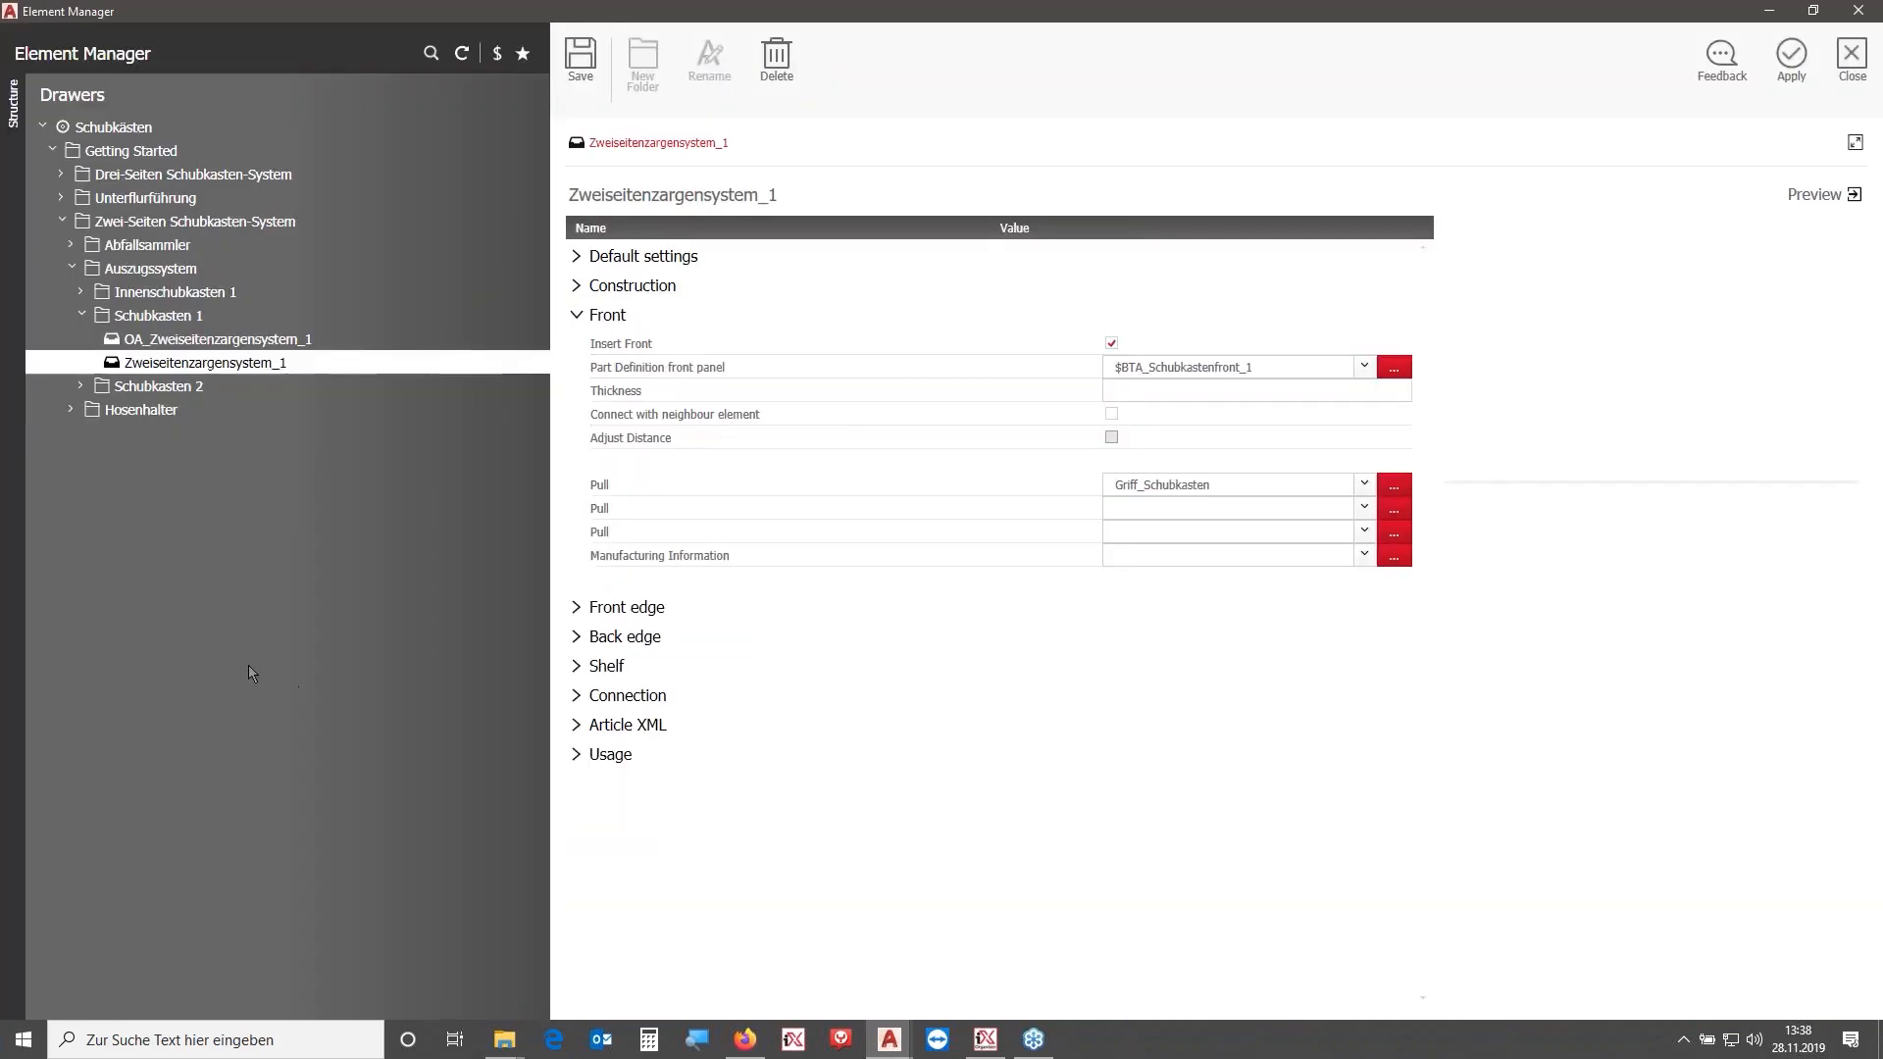
pyautogui.click(190, 342)
pyautogui.click(1791, 58)
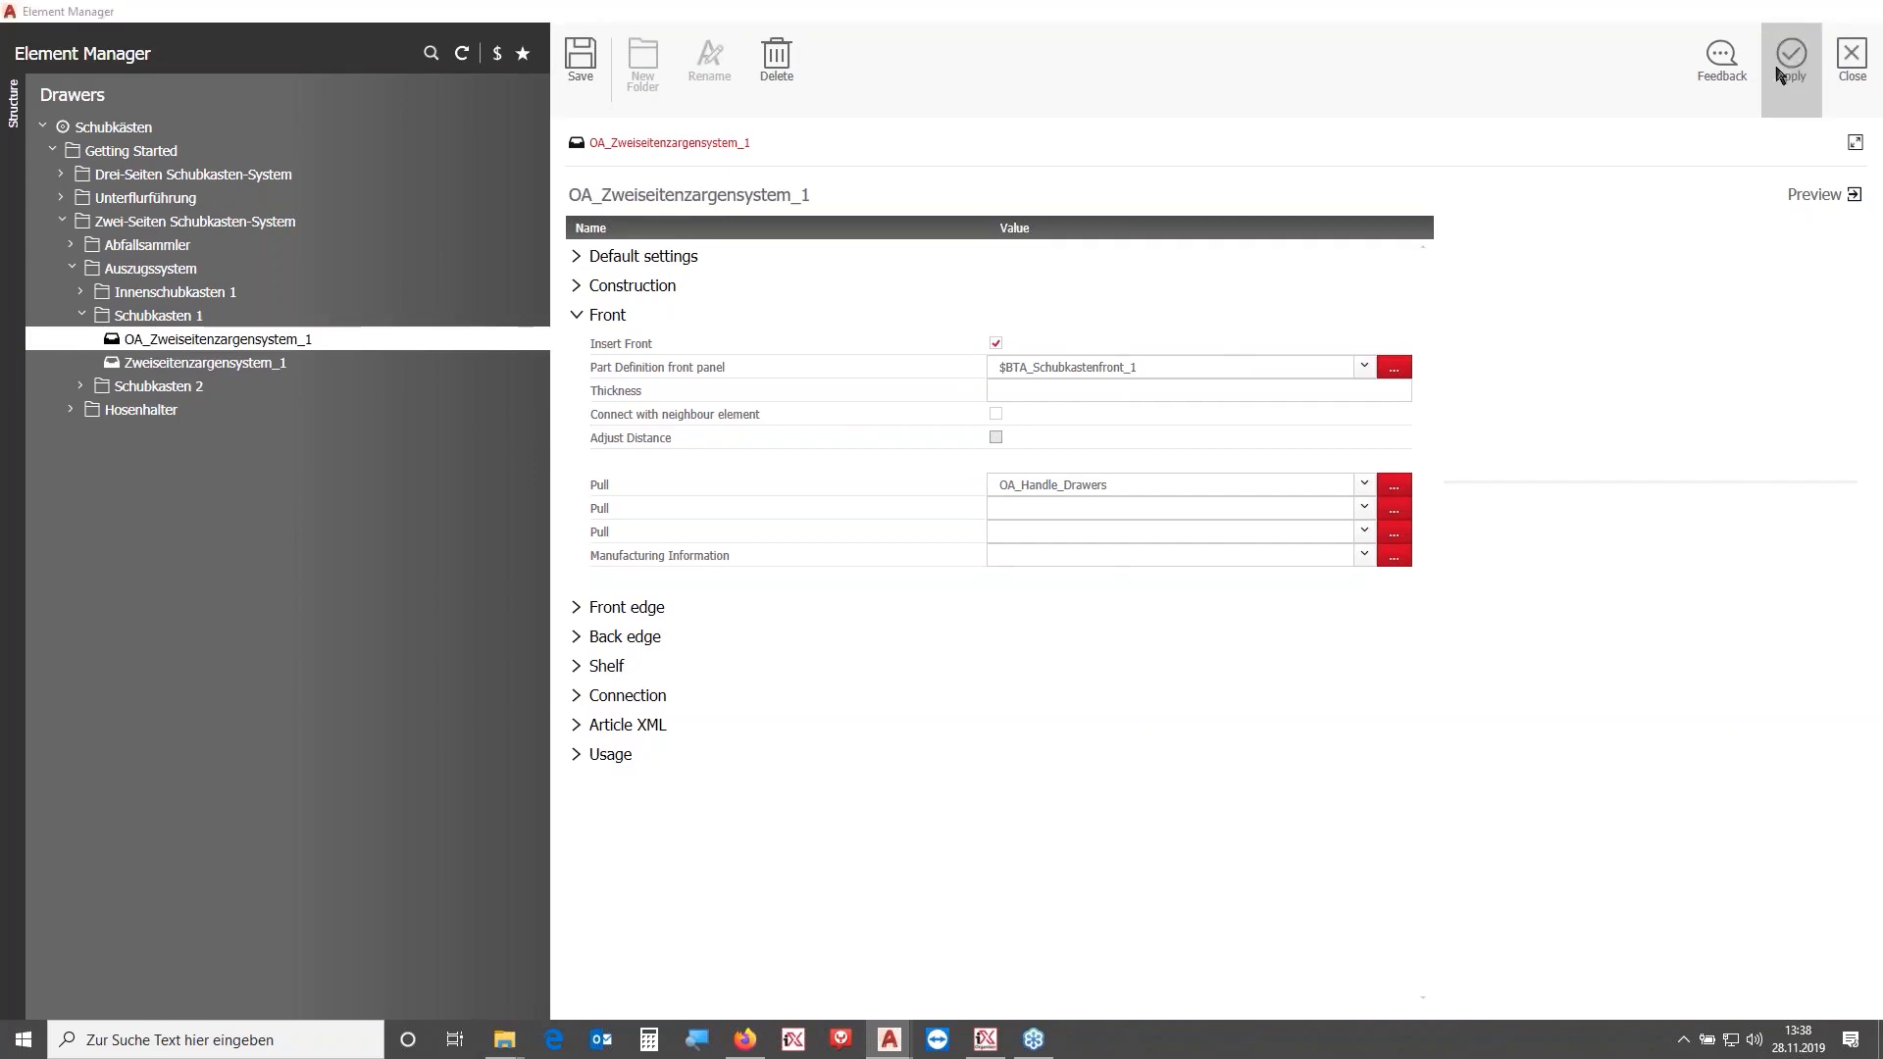
pyautogui.moveTo(1707, 47); pyautogui.dragTo(1542, 30)
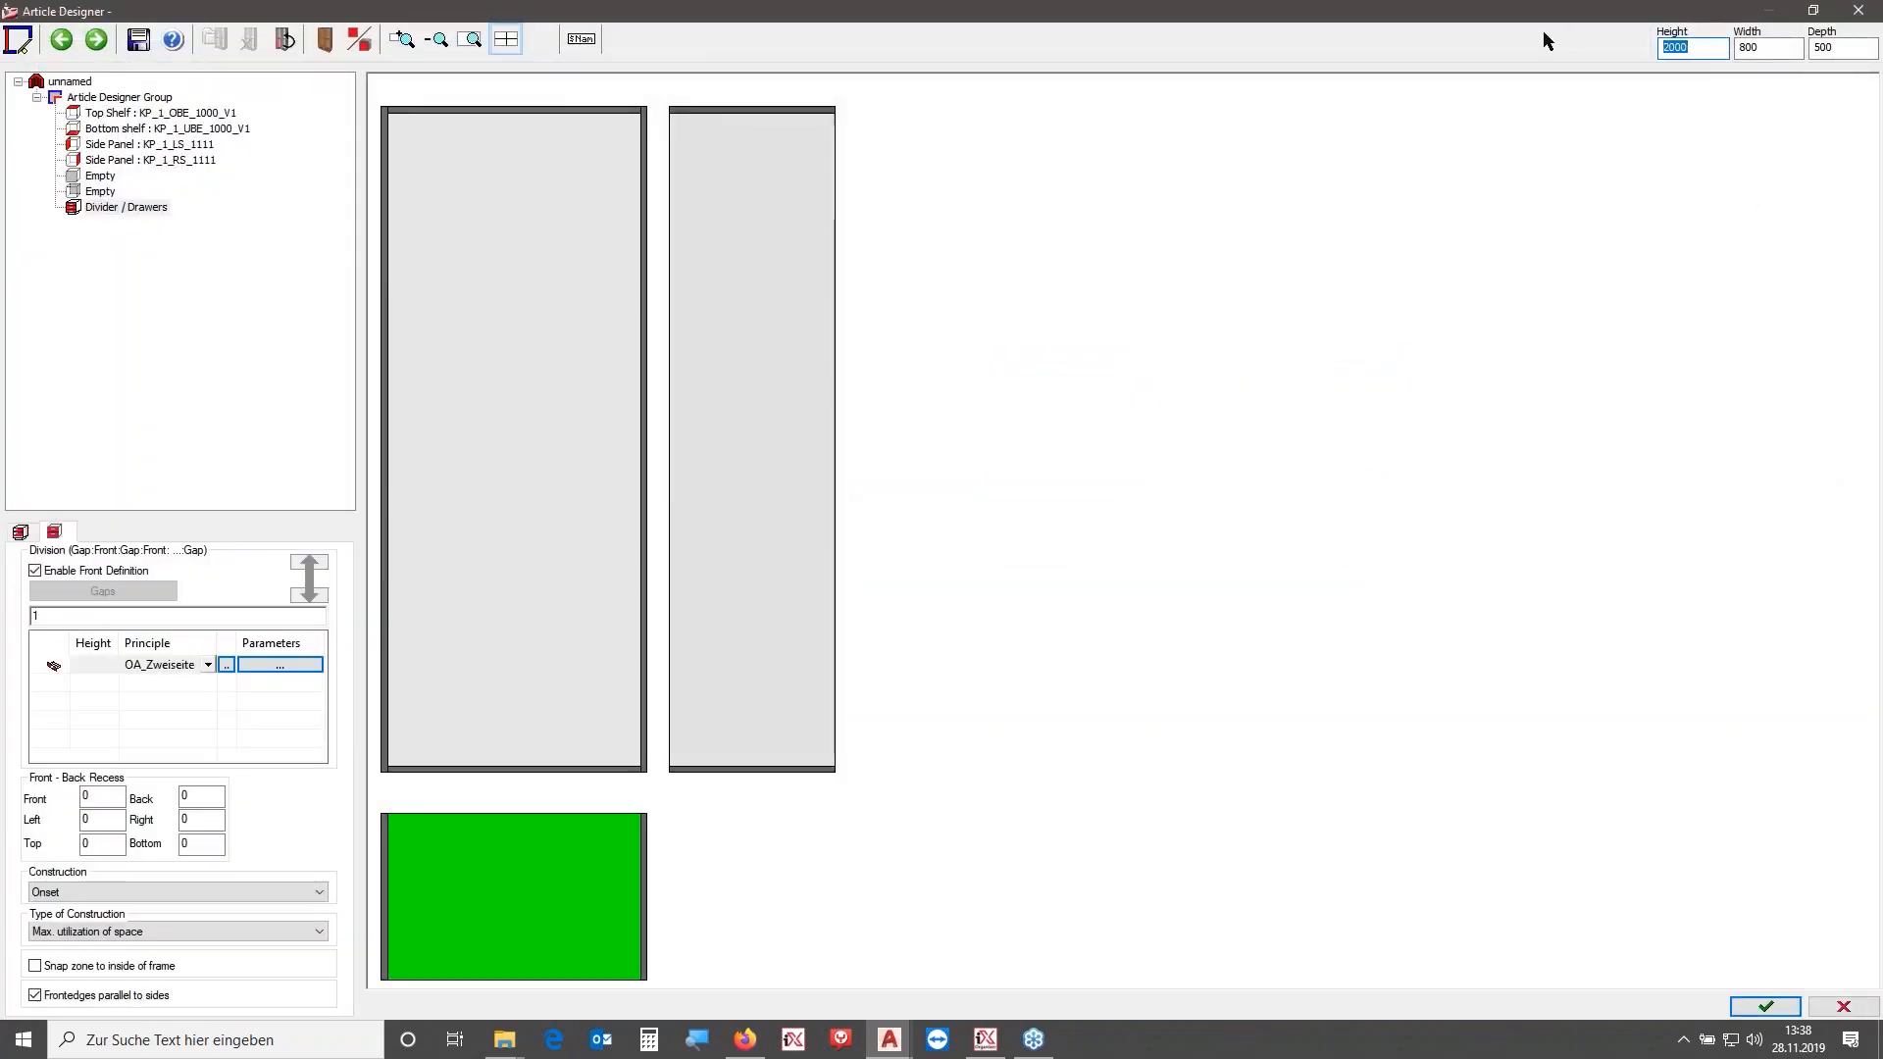
# - Set the new cabinet to 400 high and 500 wide, finish it and place it in the drawing
pyautogui.write('400')
pyautogui.press('Tab')
pyautogui.write('500')
pyautogui.press('Tab')
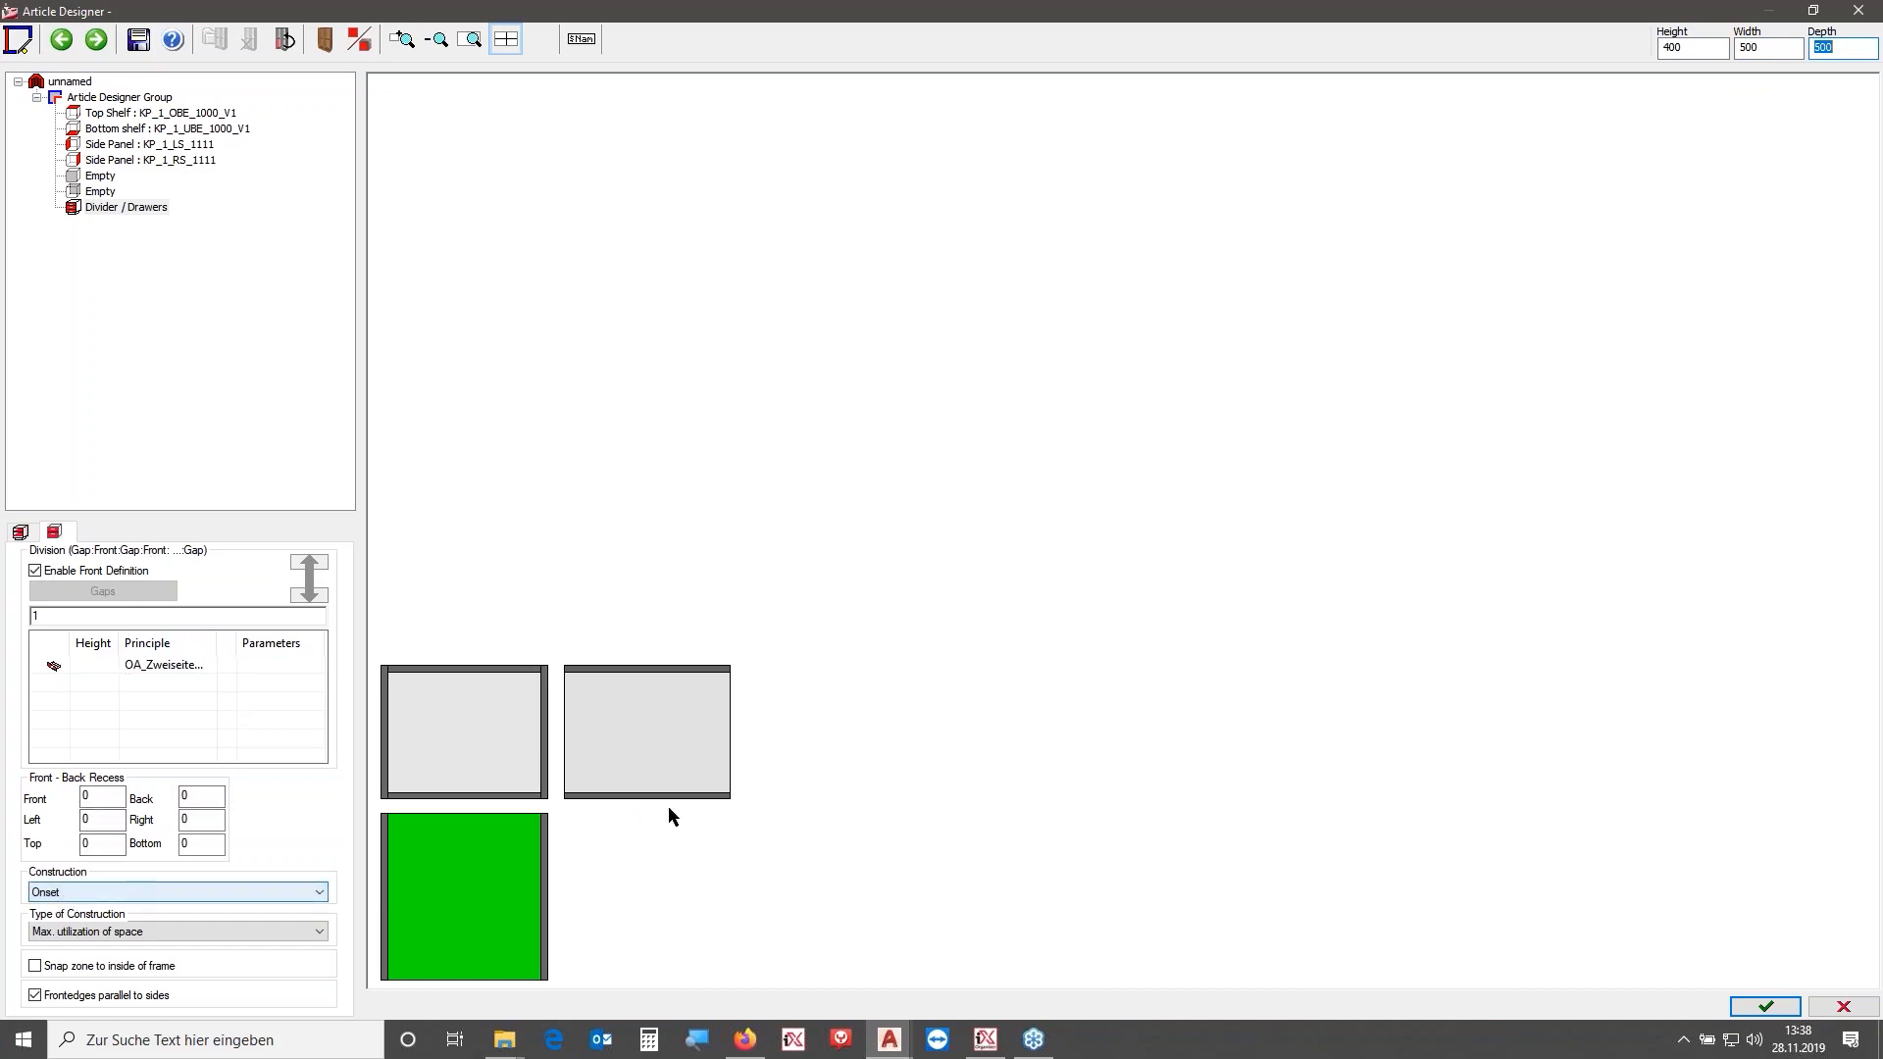
pyautogui.click(1766, 1006)
pyautogui.click(964, 562)
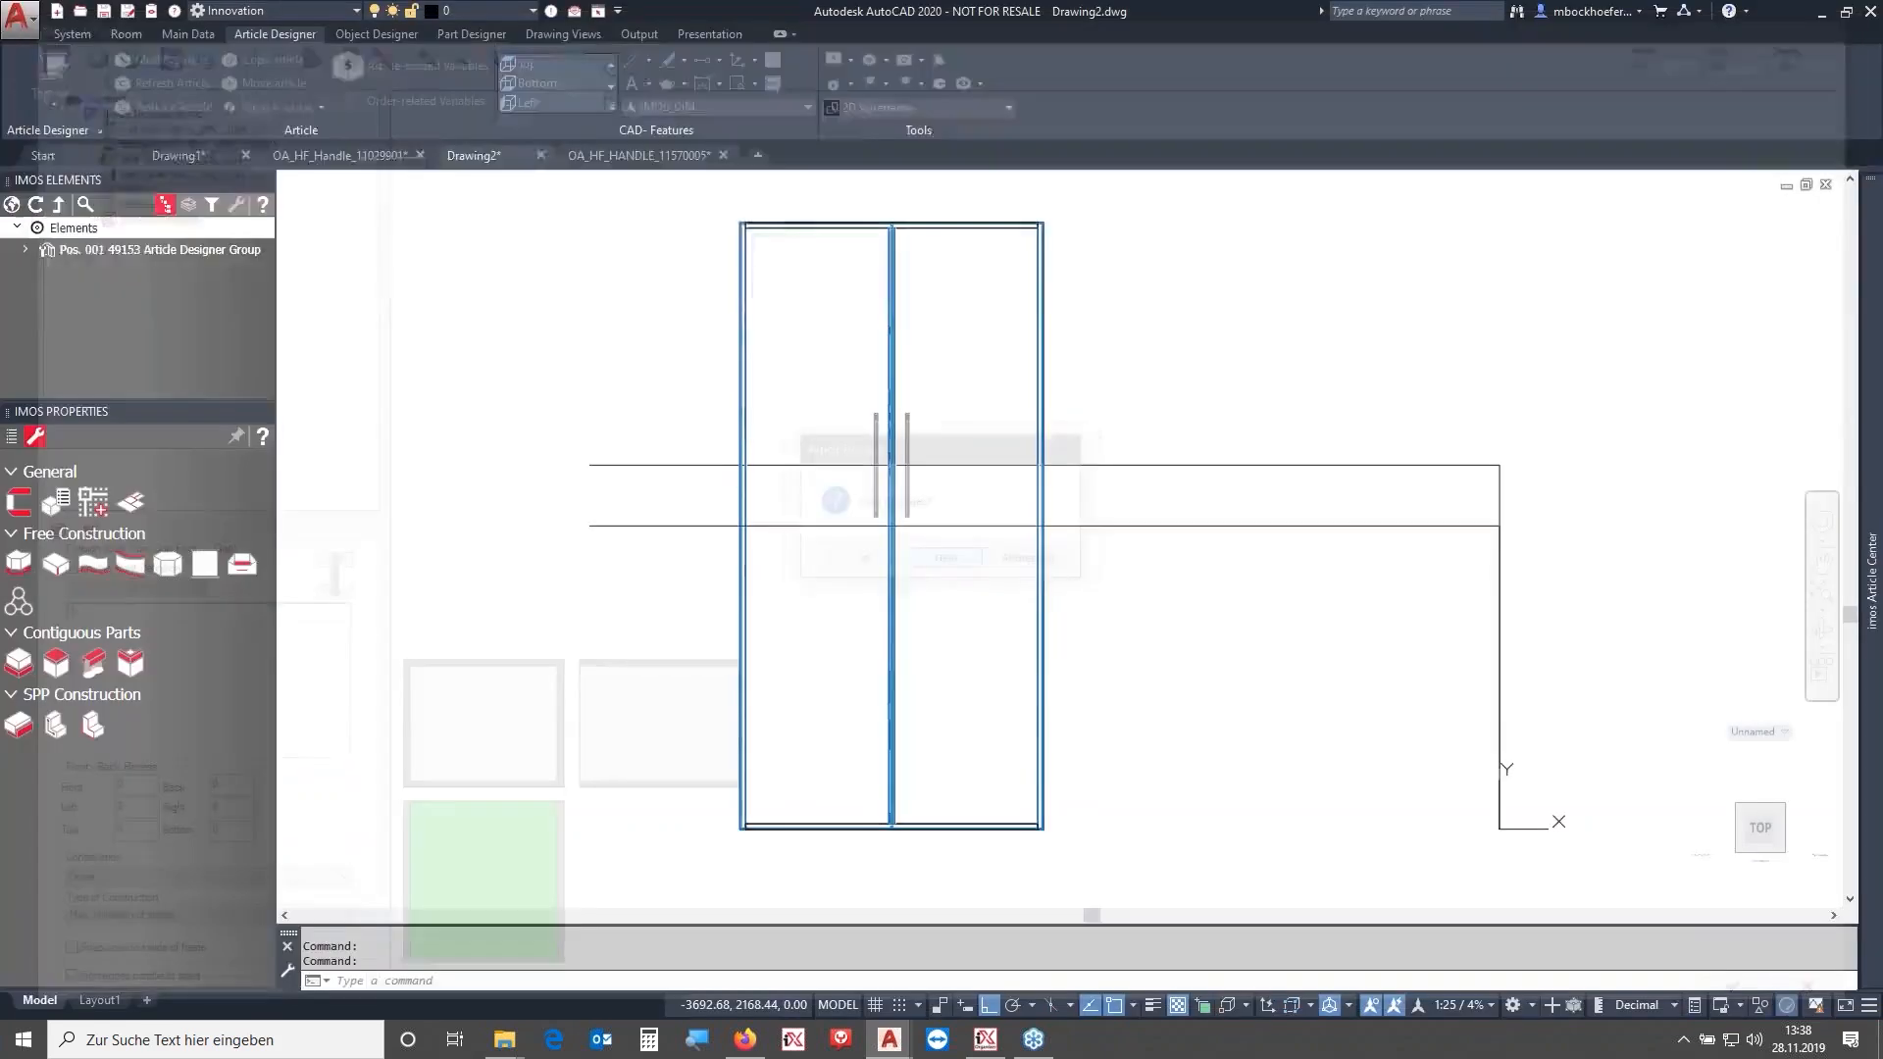
pyautogui.click(466, 757)
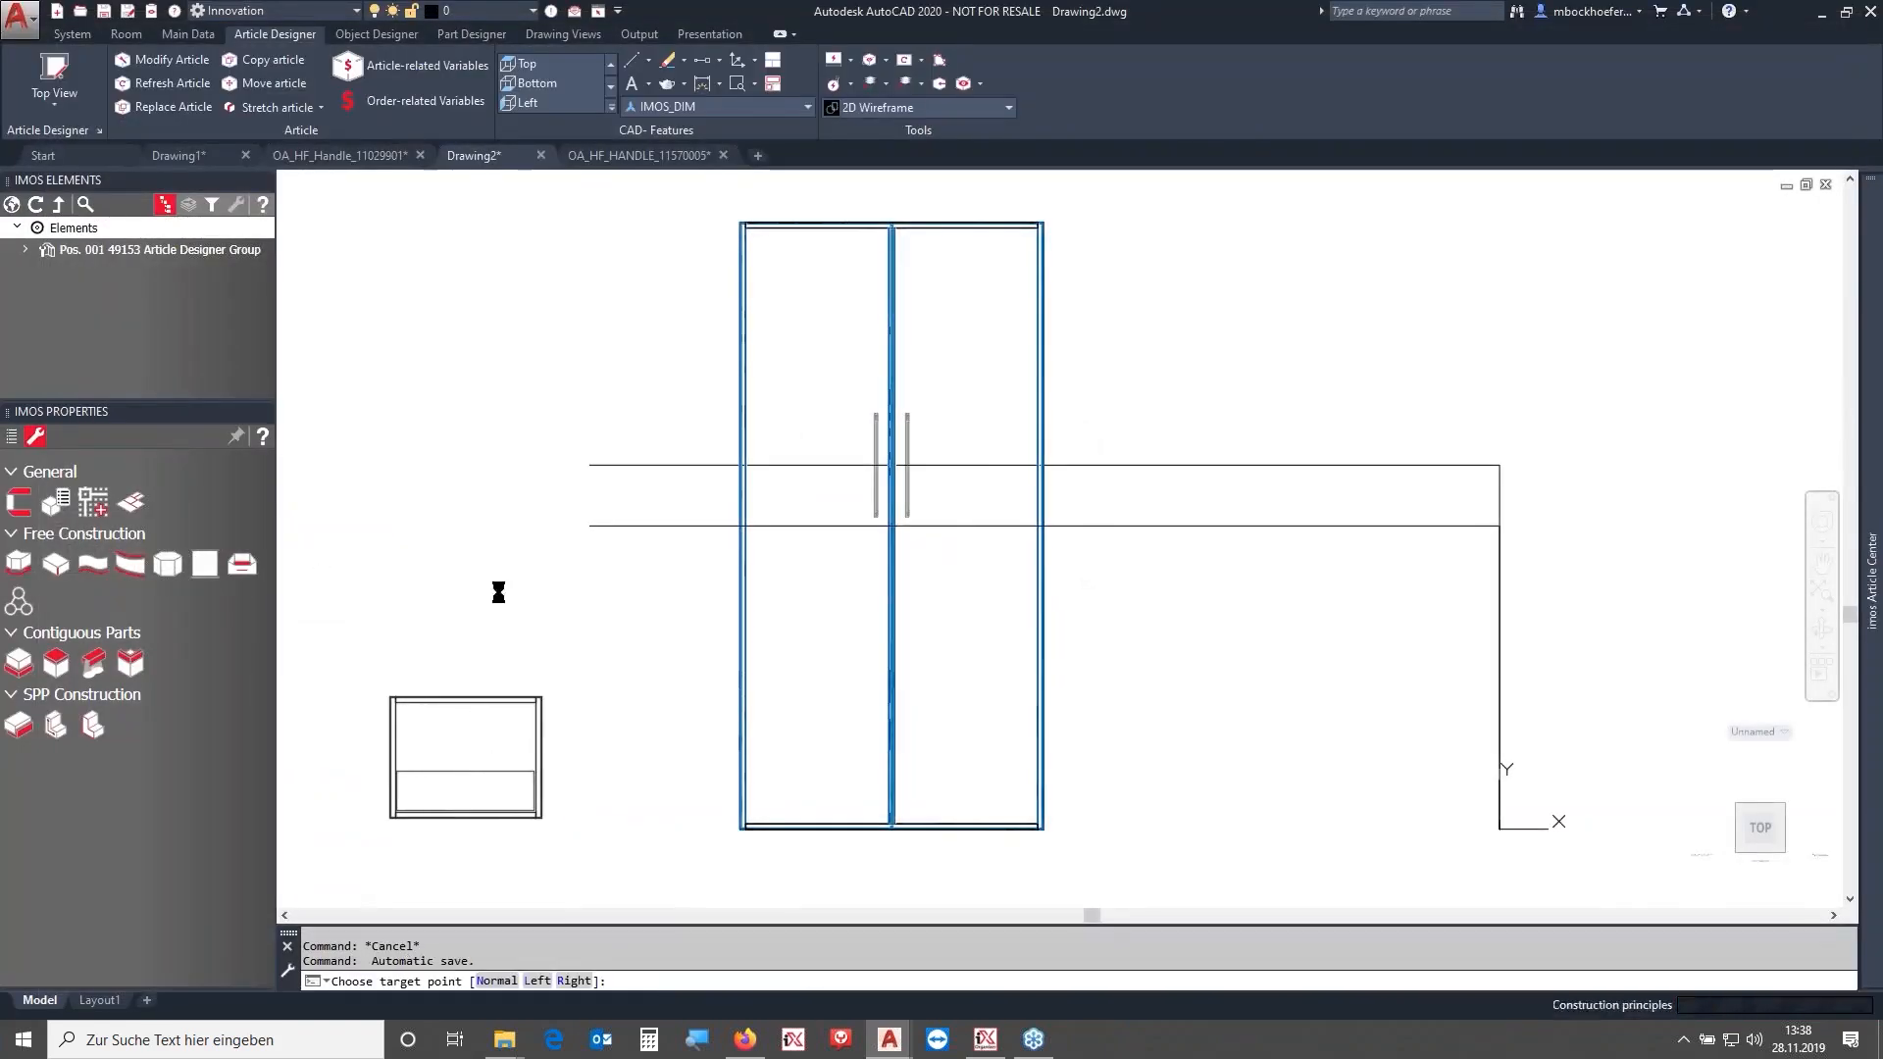
# - Examine the placed drawer cabinet and its handle position in front view
pyautogui.rightClick(544, 415)
pyautogui.click(504, 420)
pyautogui.middleClick(515, 623)
pyautogui.middleClick(515, 623)
pyautogui.scroll(5, 722, 589)
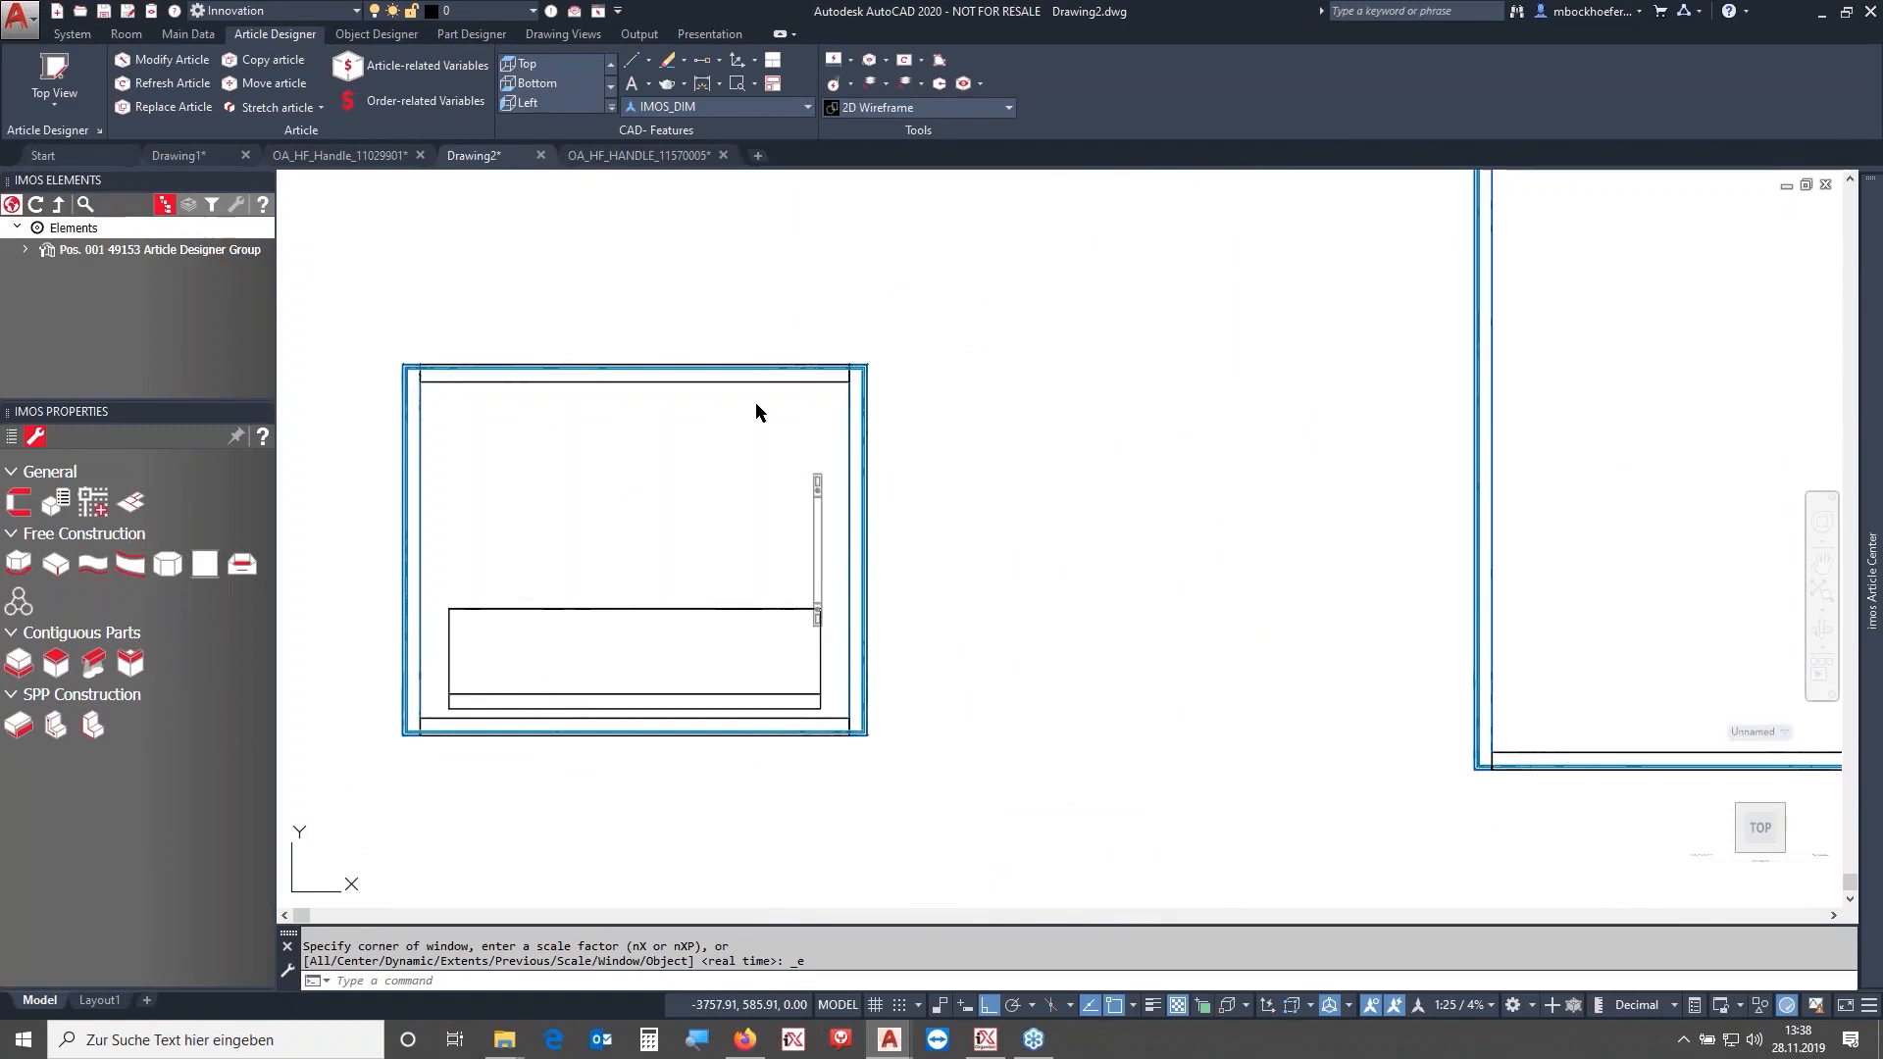
pyautogui.click(728, 449)
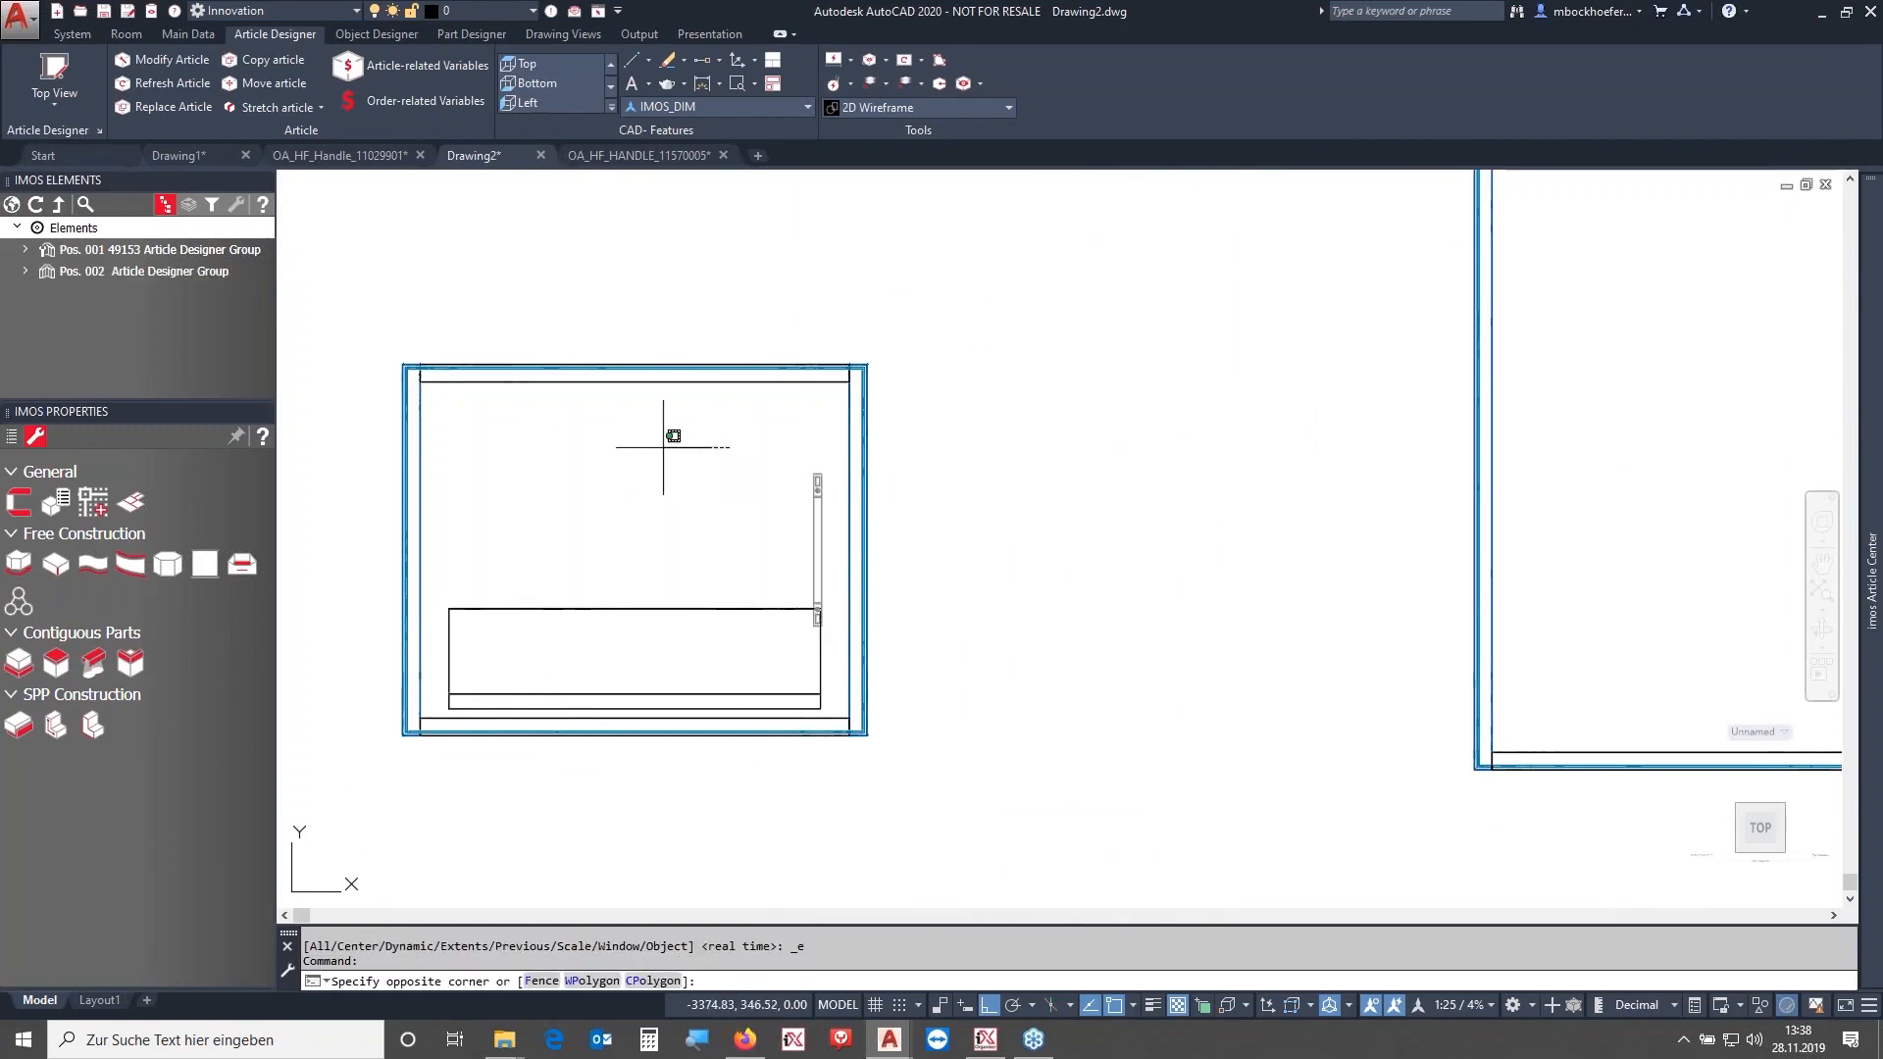
pyautogui.click(684, 436)
pyautogui.scroll(2, 832, 483)
pyautogui.moveTo(728, 463)
pyautogui.mouseDown(button='middle')
pyautogui.moveTo(1130, 483)
pyautogui.moveTo(764, 384)
pyautogui.moveTo(768, 364)
pyautogui.mouseUp(button='middle')
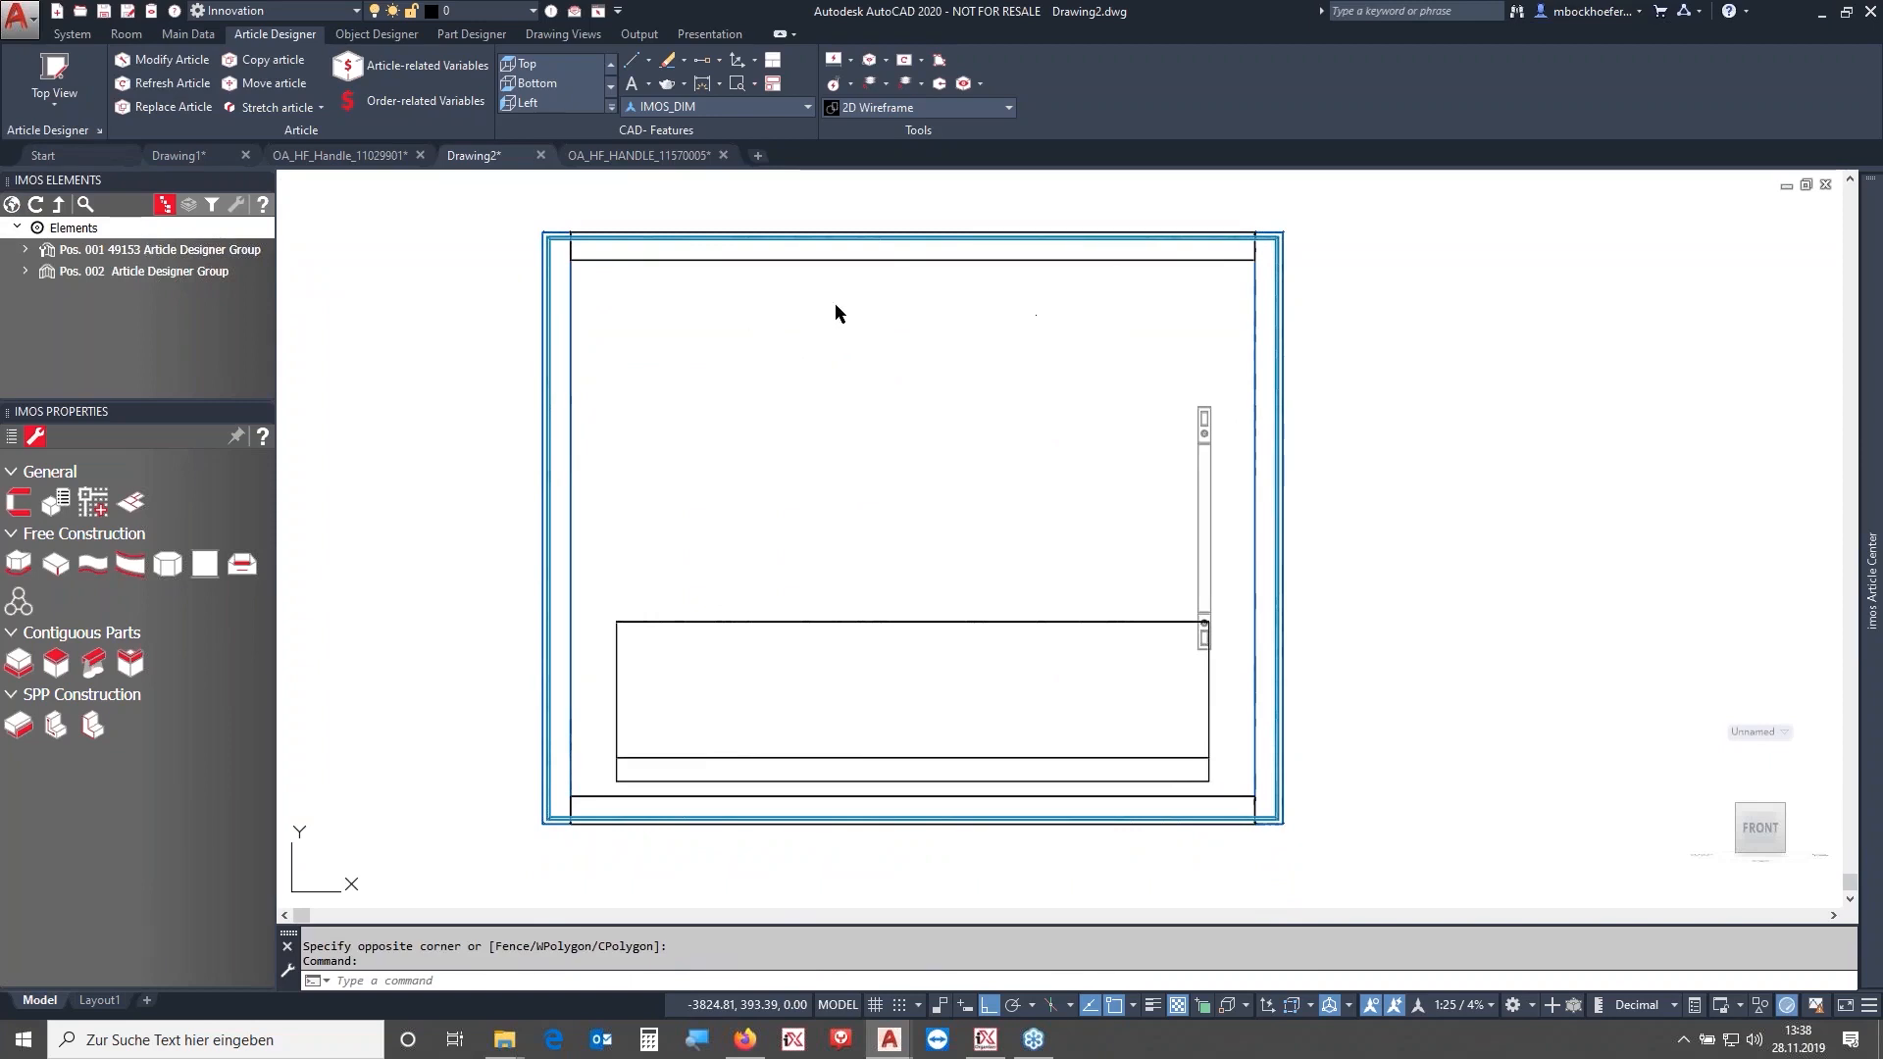
pyautogui.scroll(1, 99, 77)
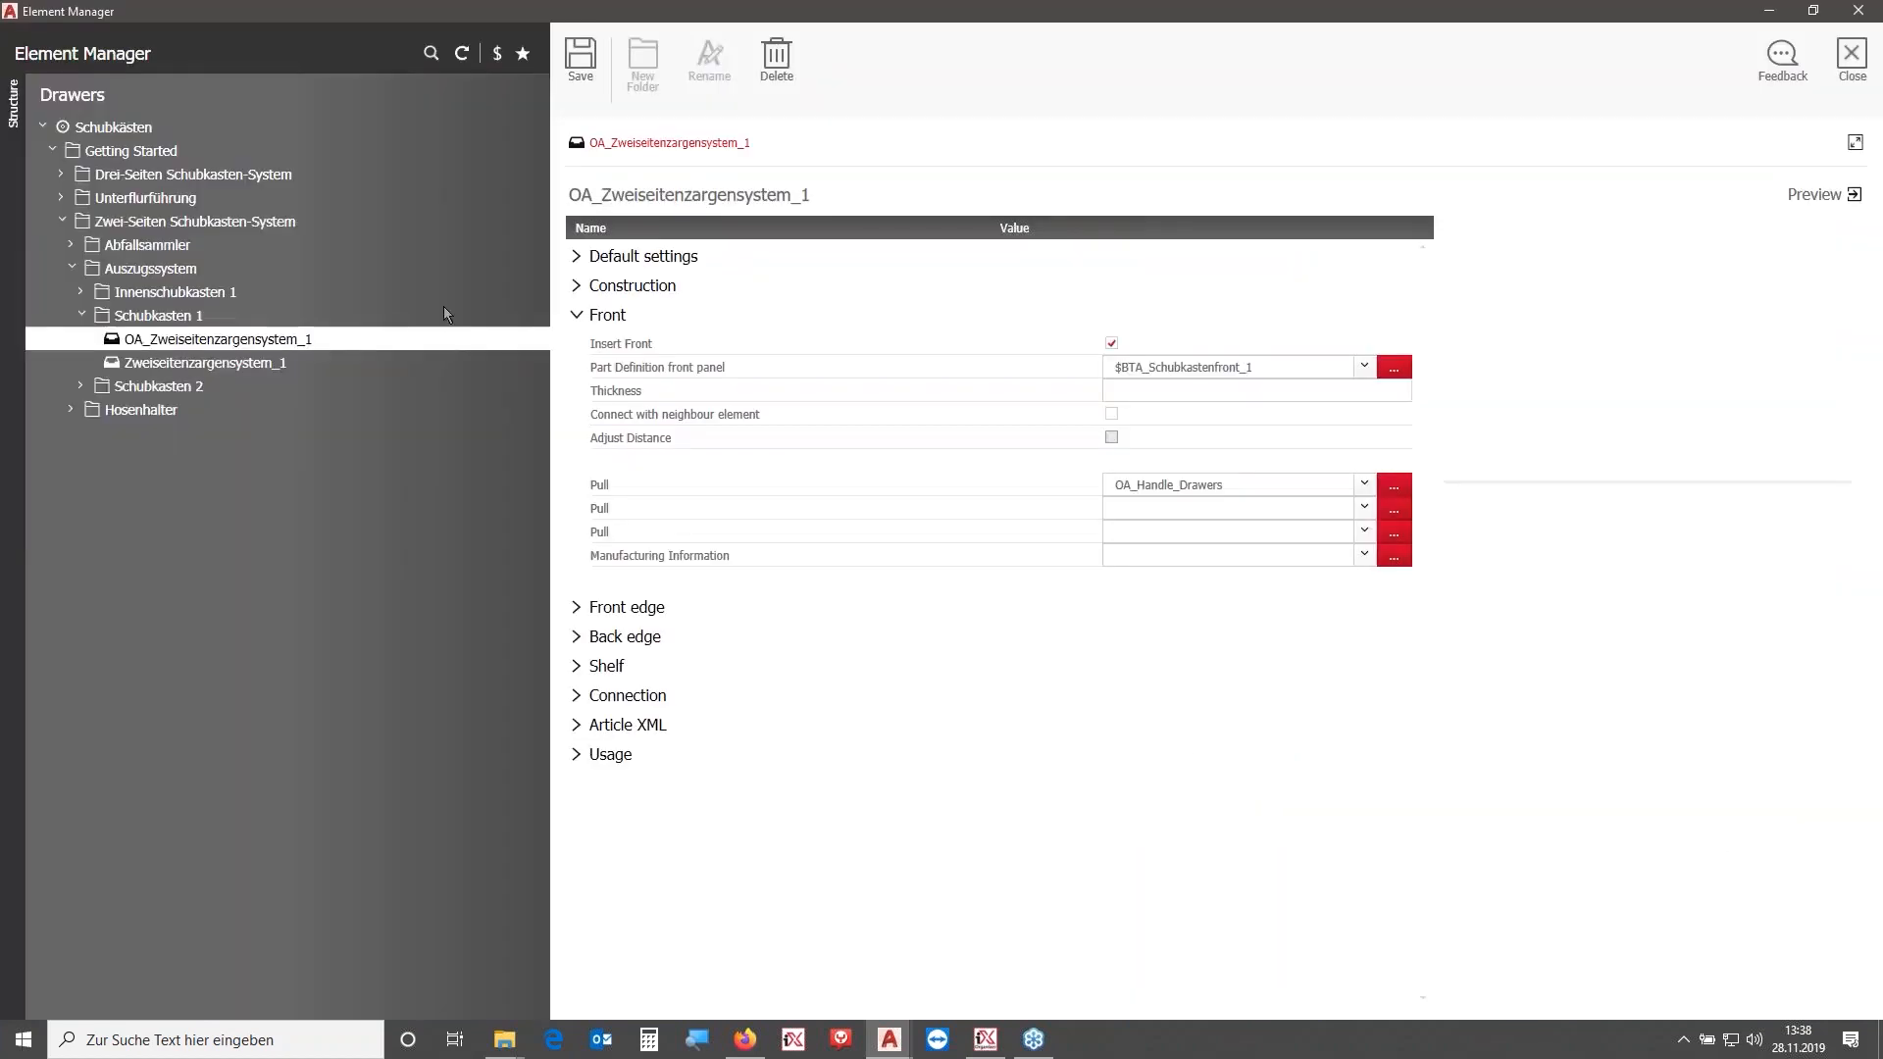
# - In the OA_Handle_Drawers connection situation, set the first linear division to 1:50mm and the second to 1:1, then close
pyautogui.moveTo(11, 306)
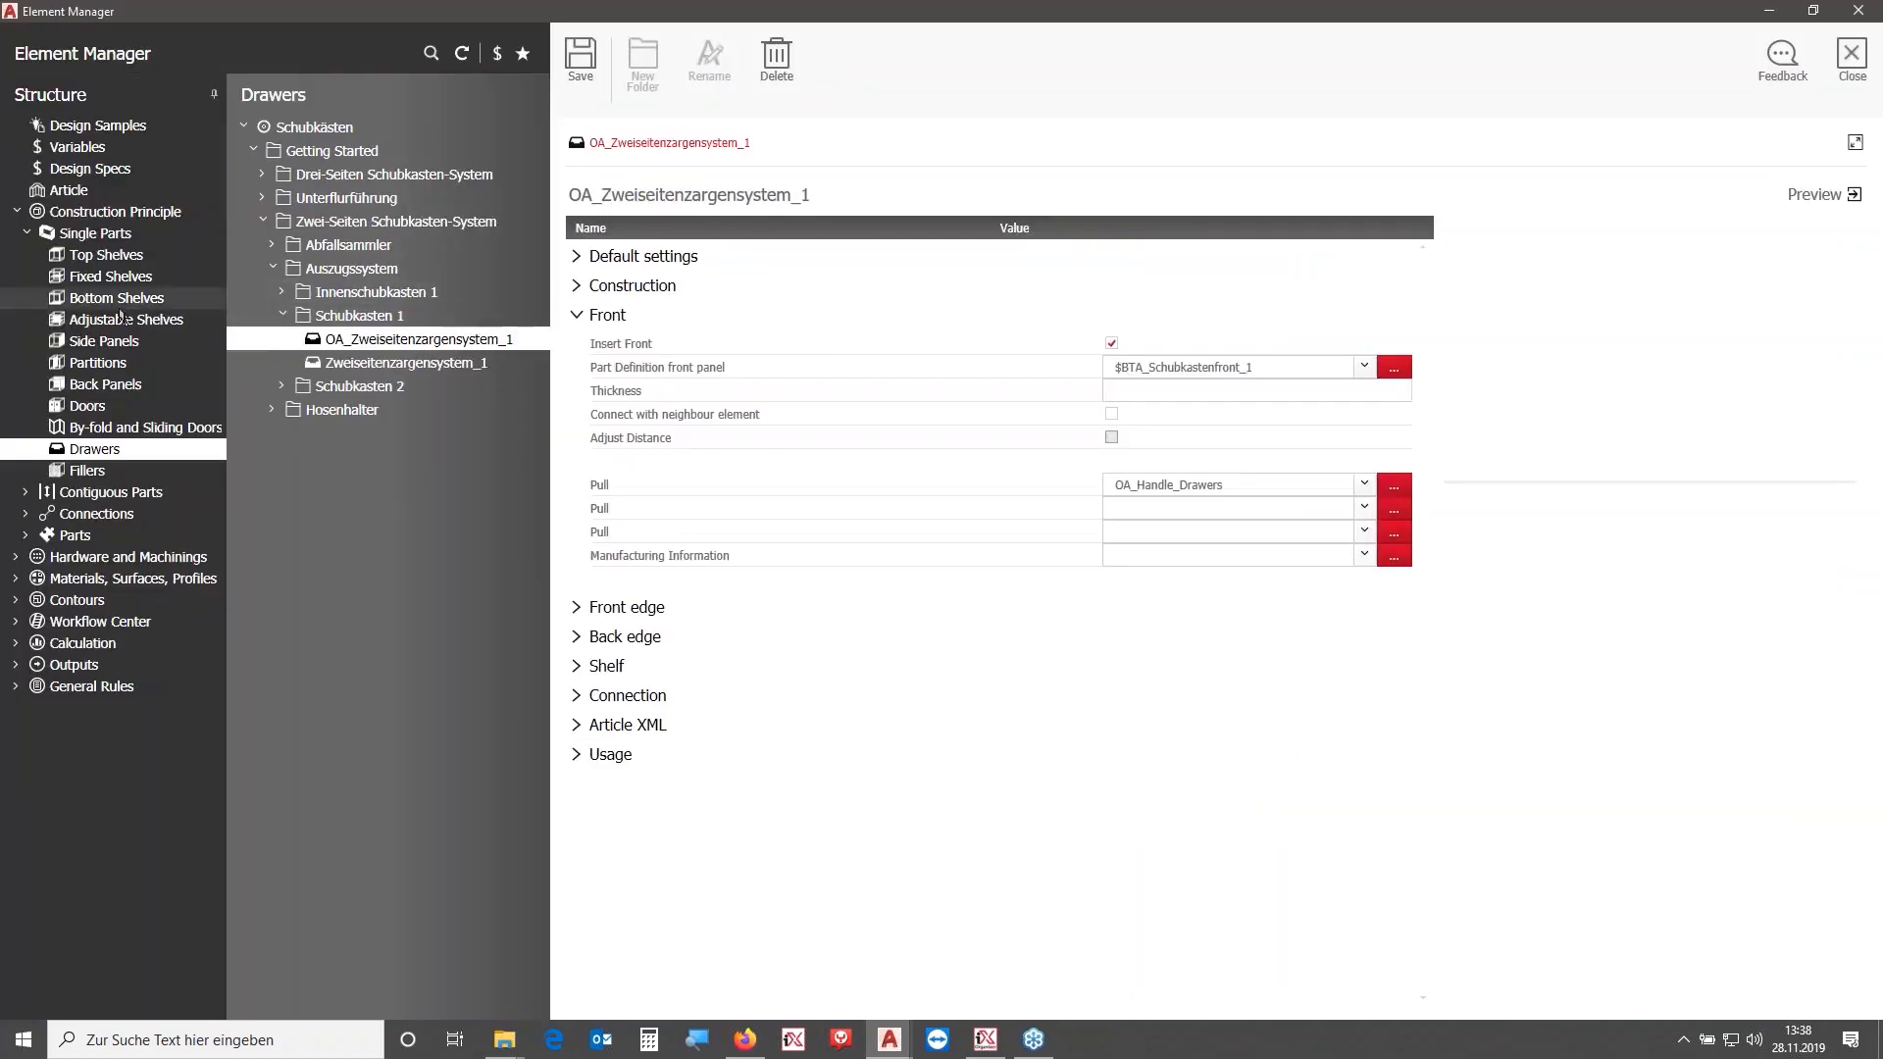
pyautogui.click(86, 557)
pyautogui.click(85, 494)
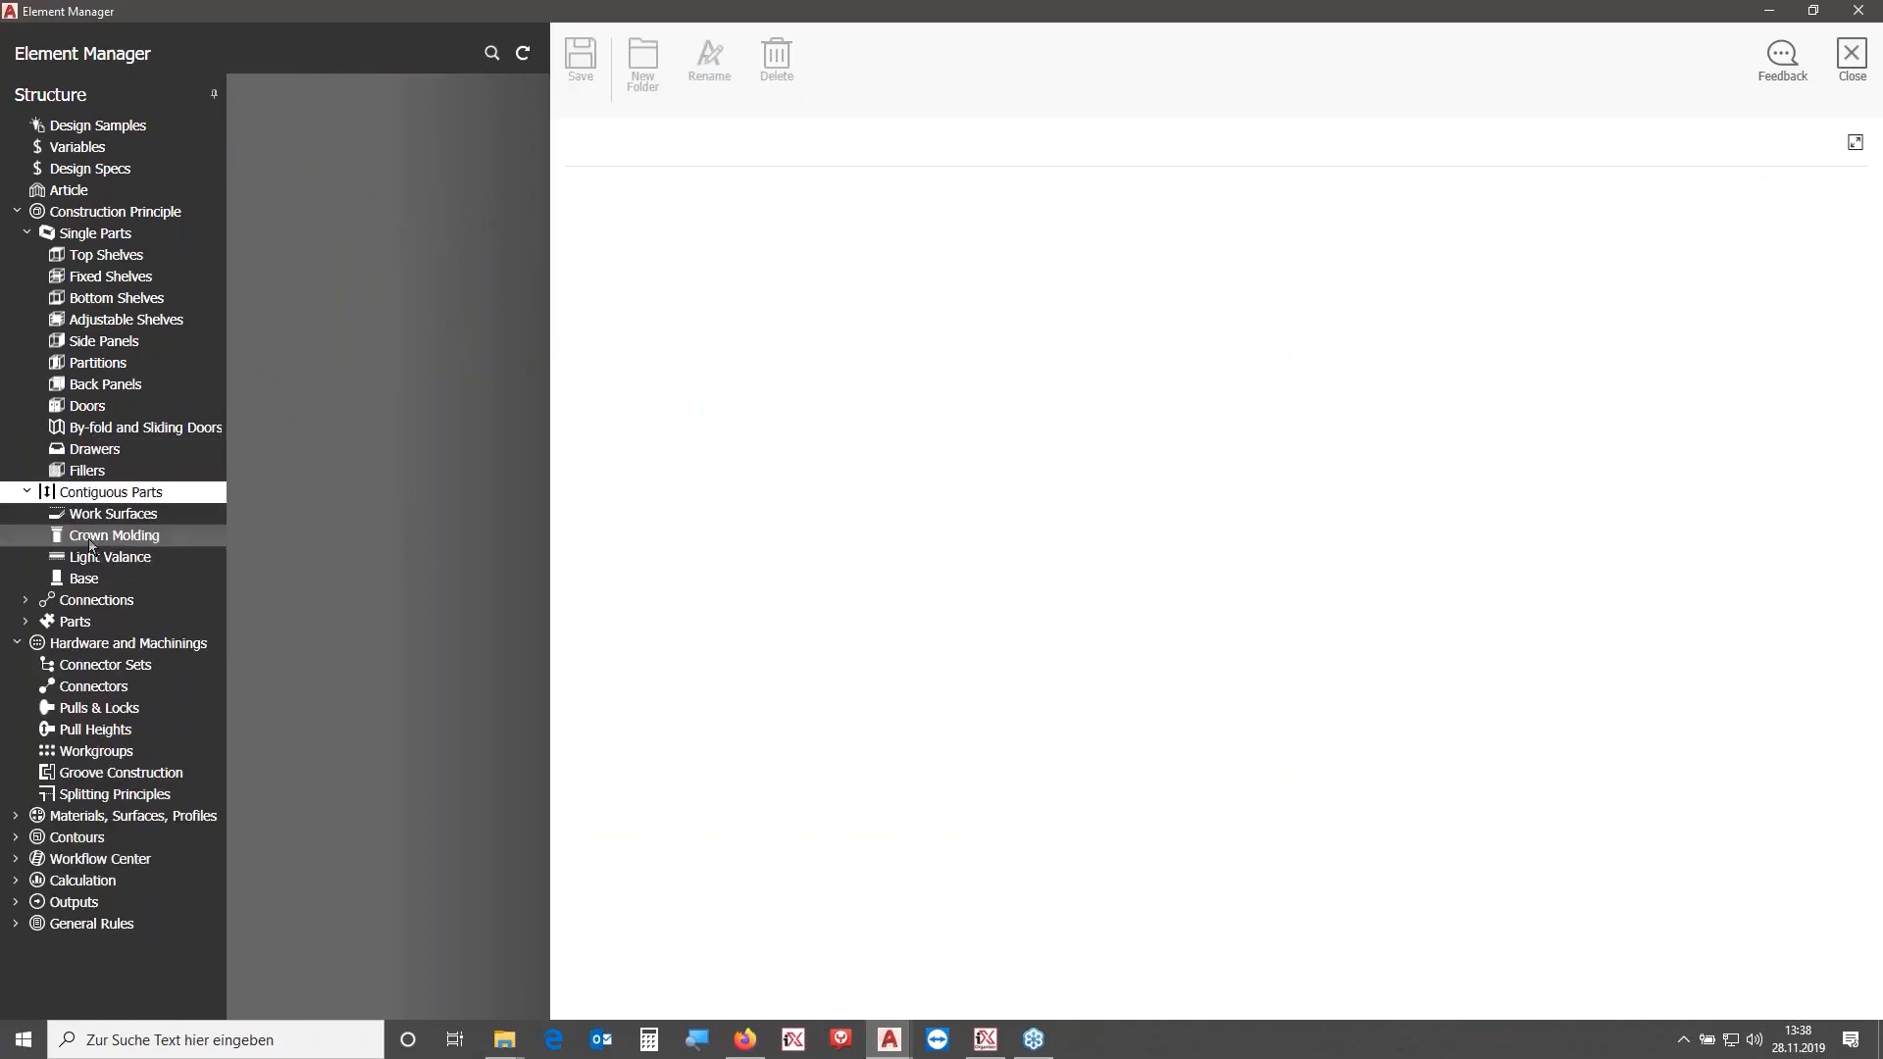
pyautogui.click(98, 602)
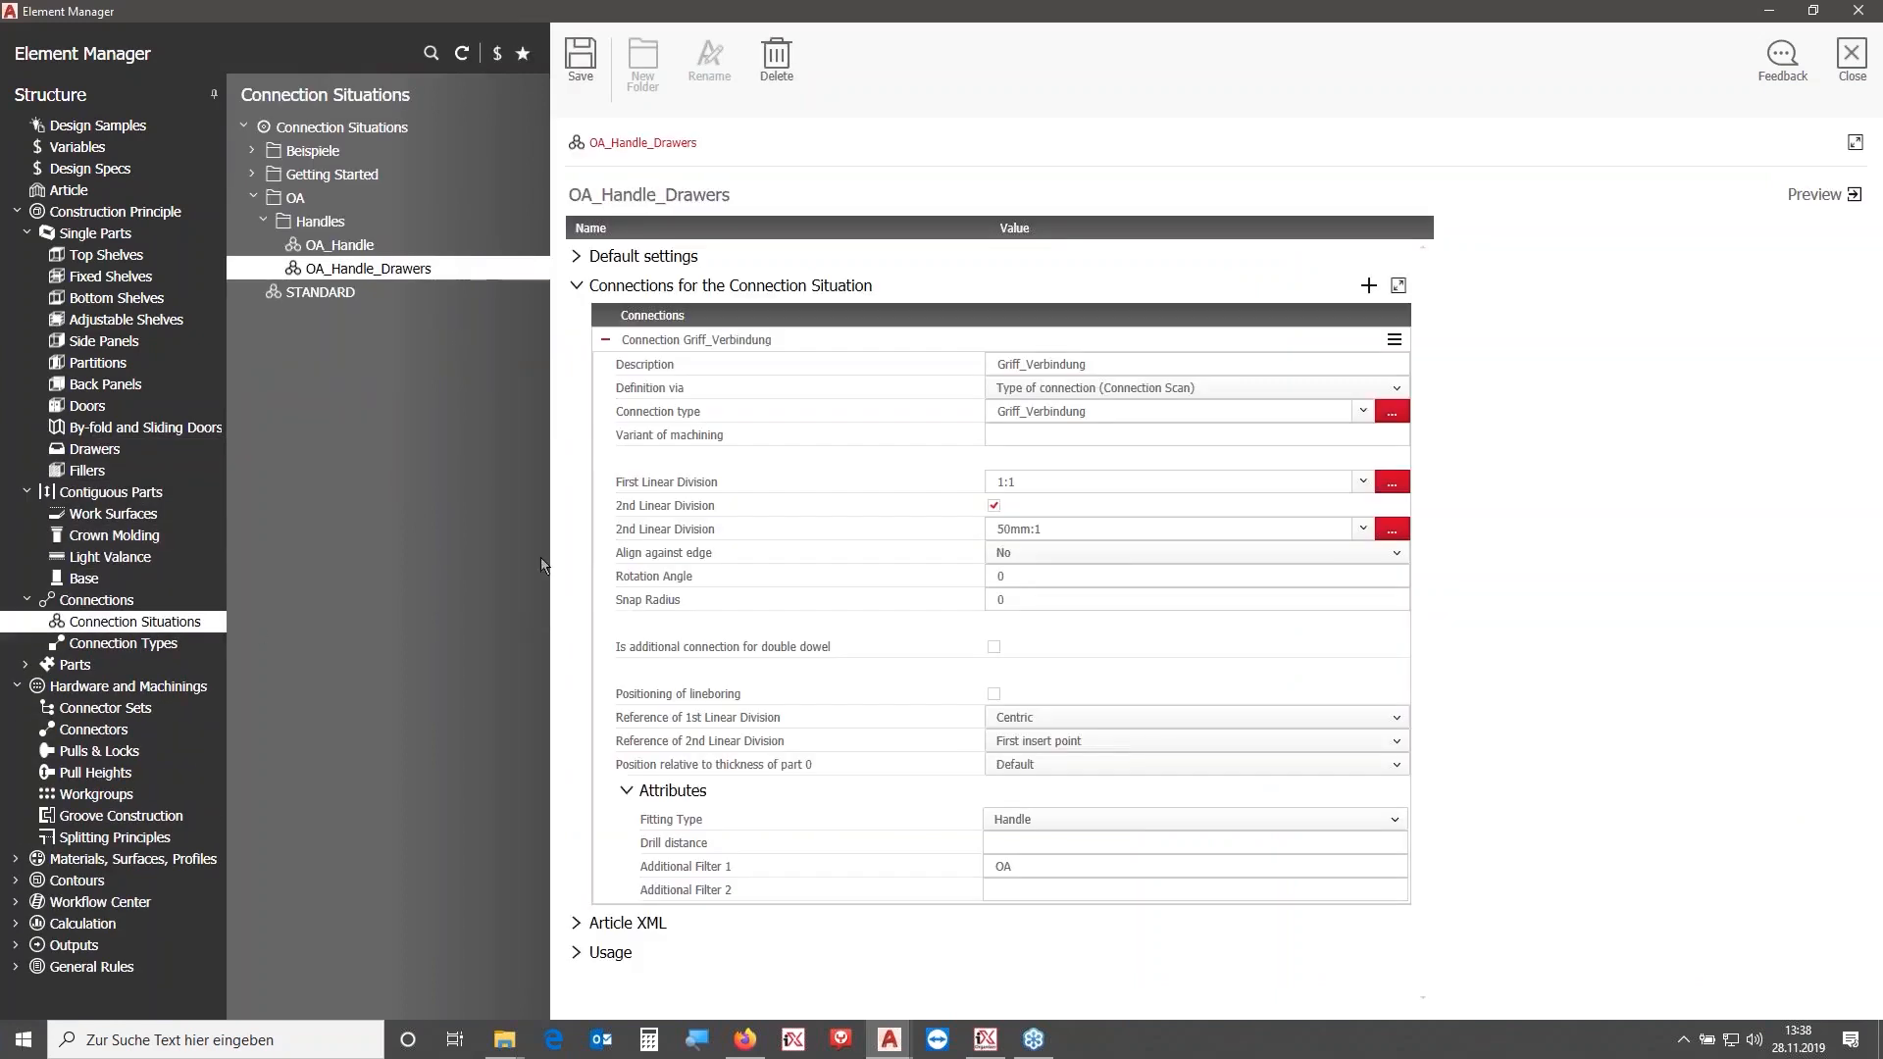
pyautogui.click(1012, 479)
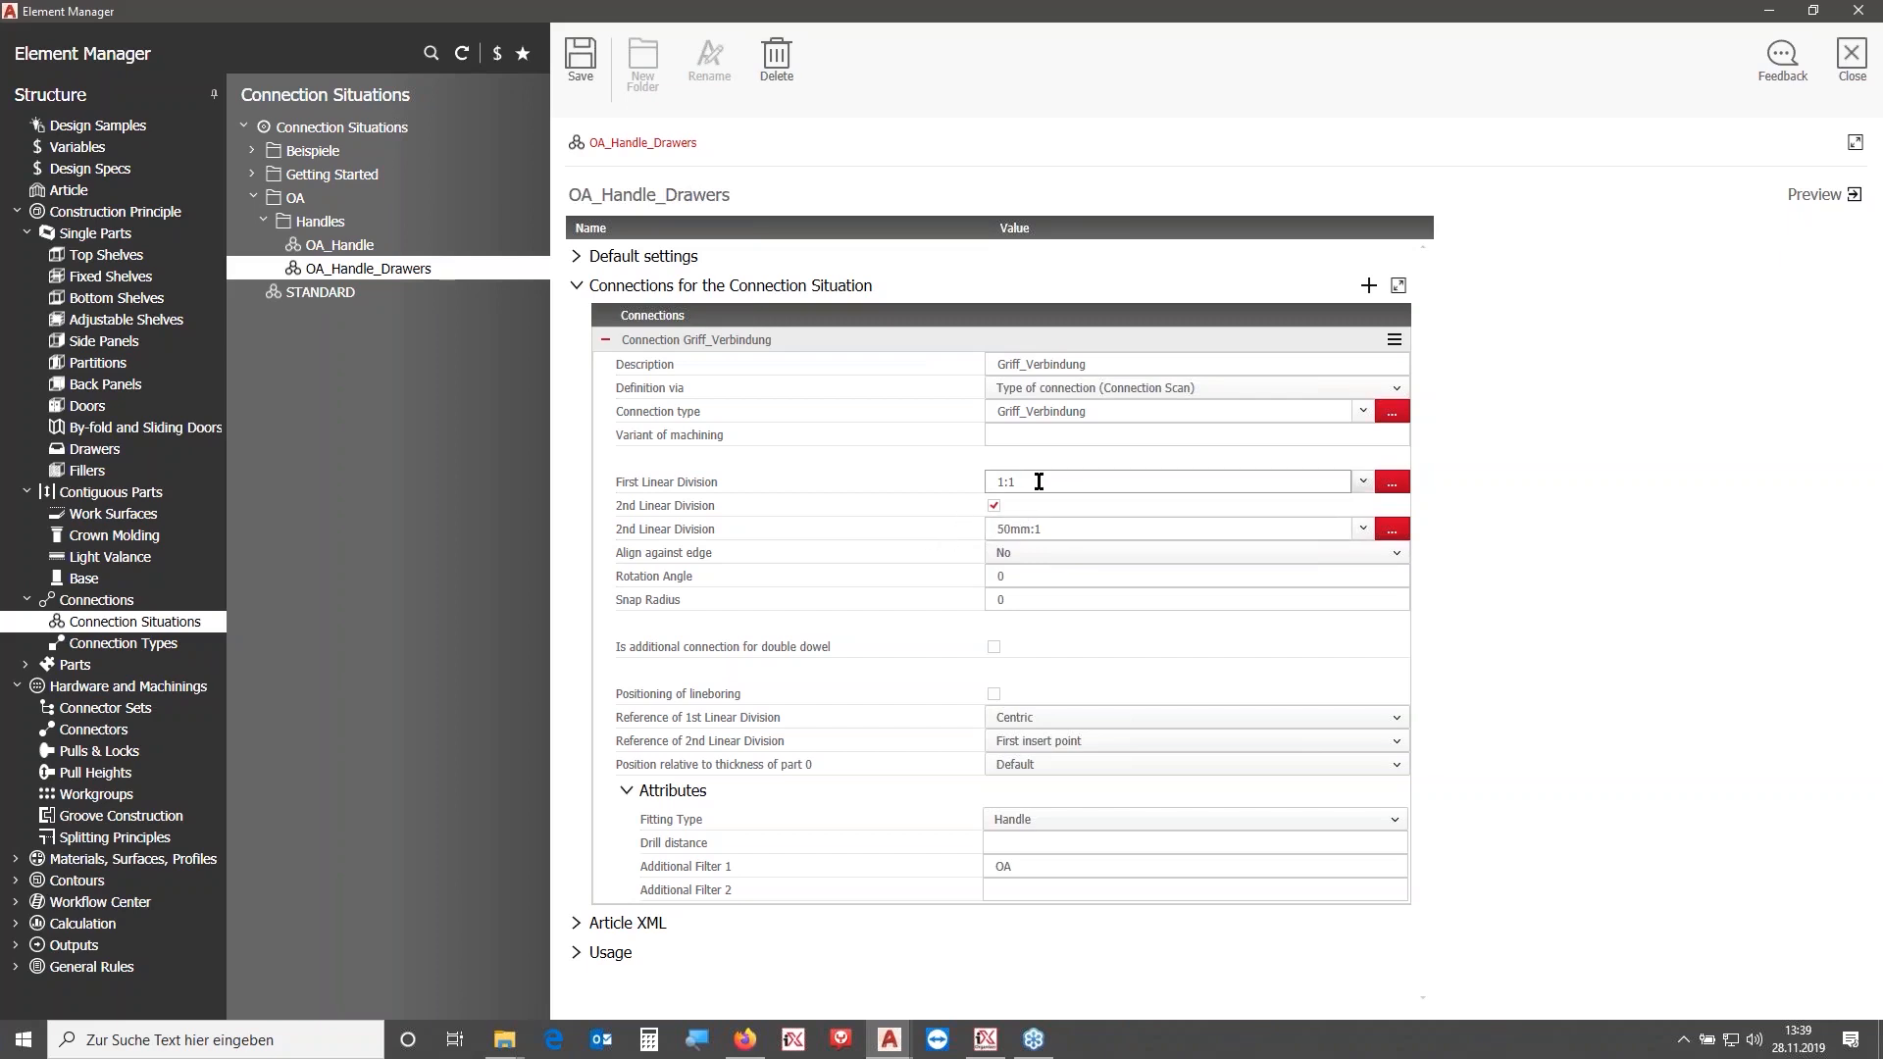
pyautogui.click(1043, 479)
pyautogui.hotkey('ctrl', 'c')
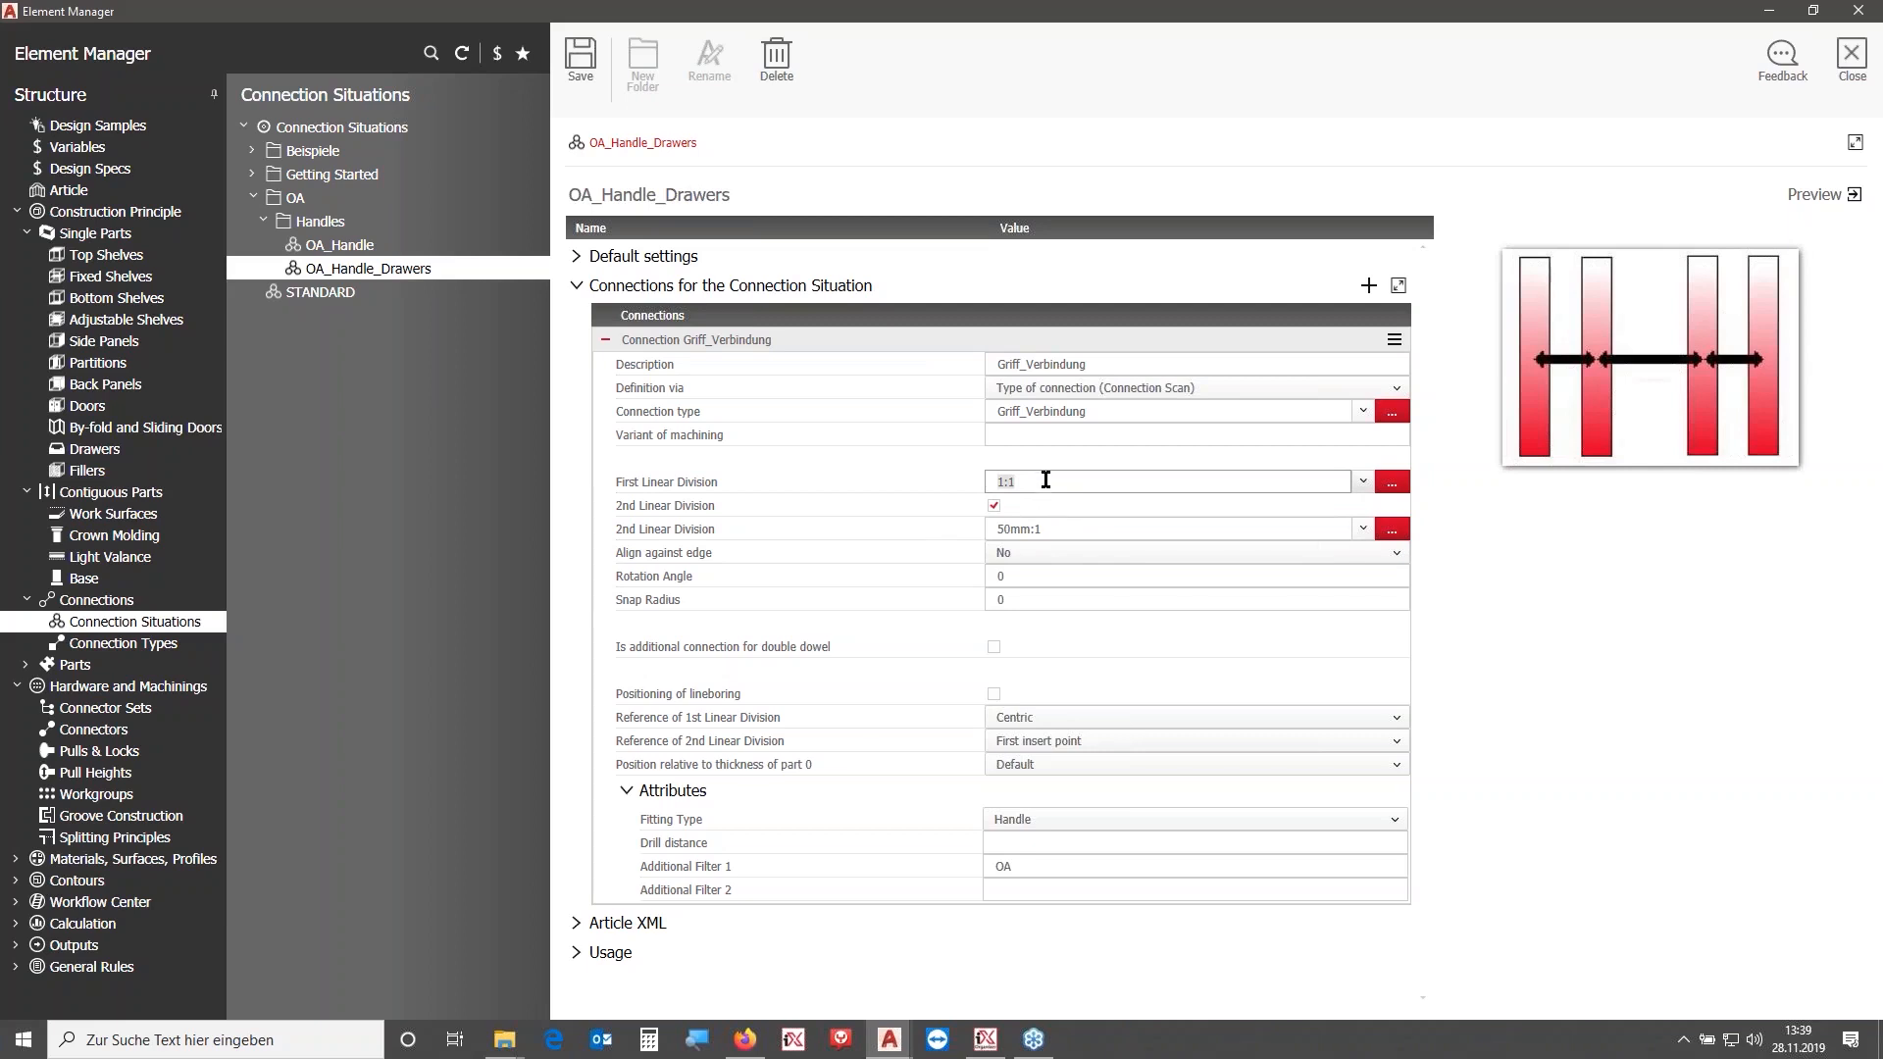
pyautogui.click(1058, 524)
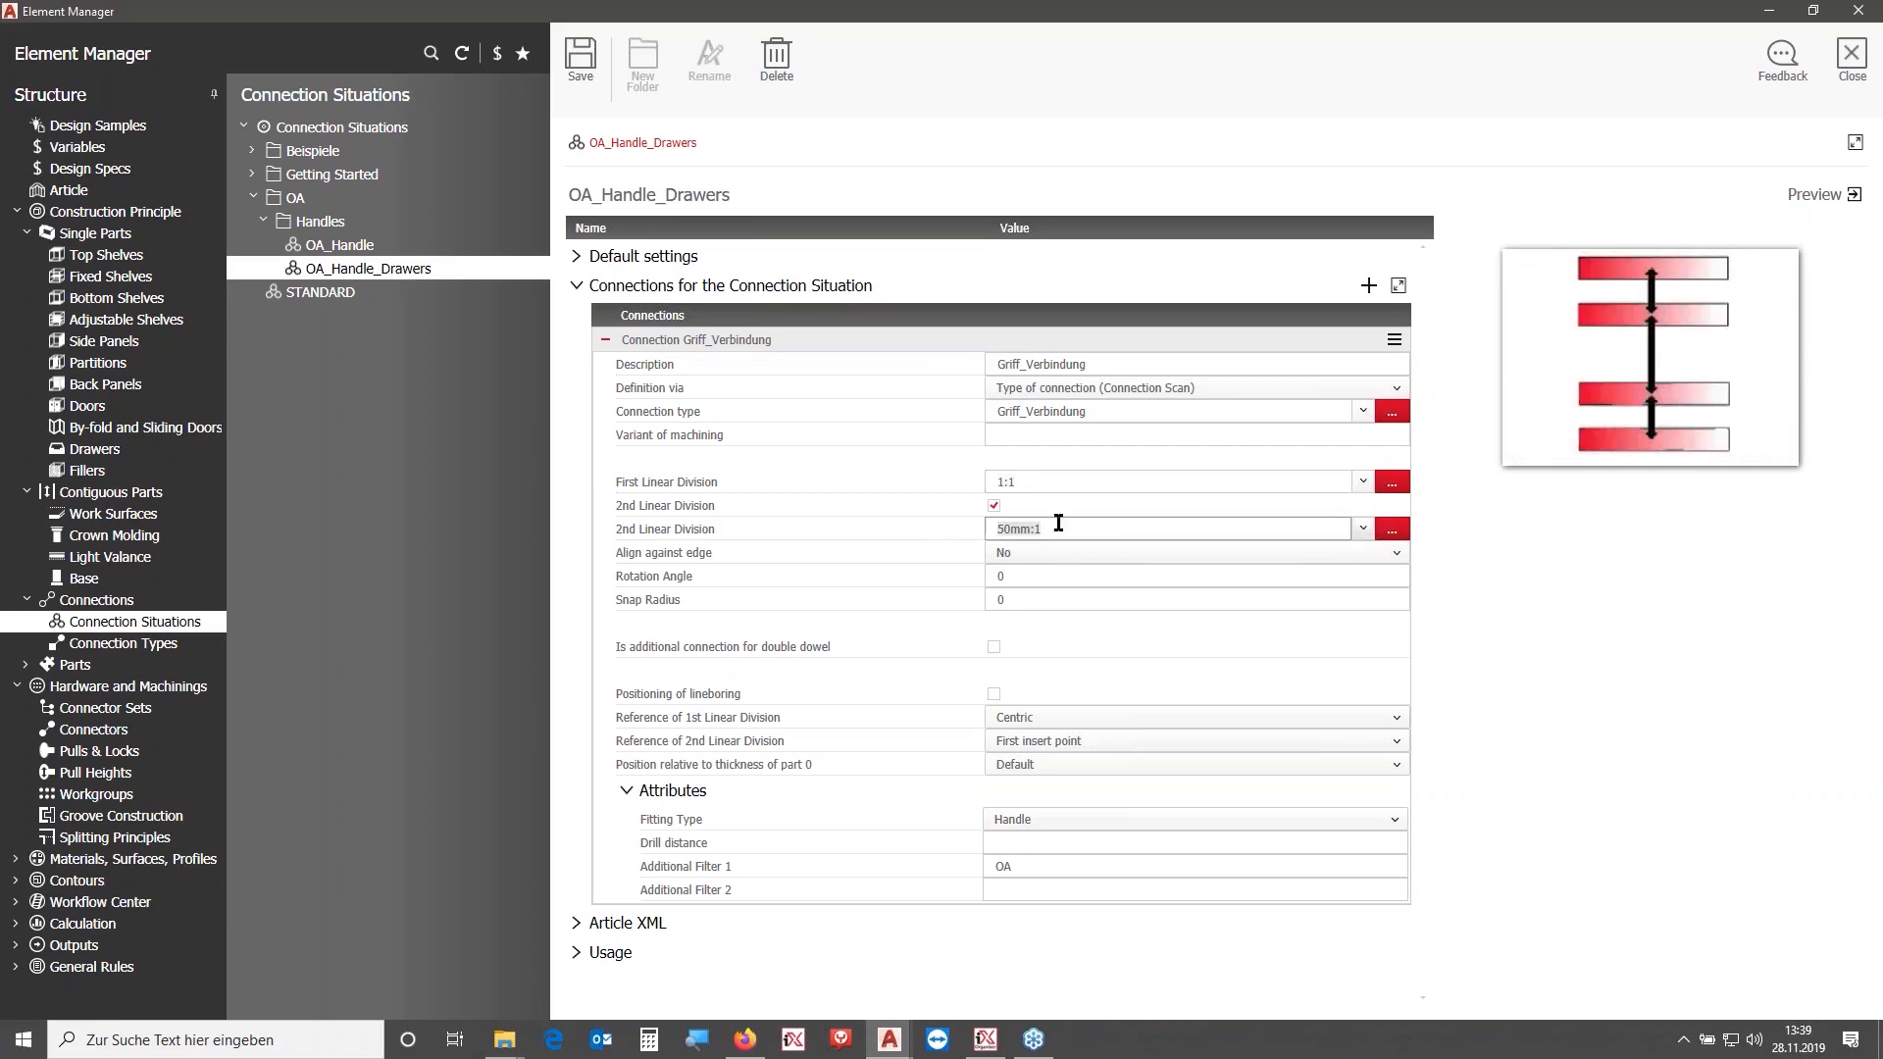
pyautogui.hotkey('ctrl', 'v')
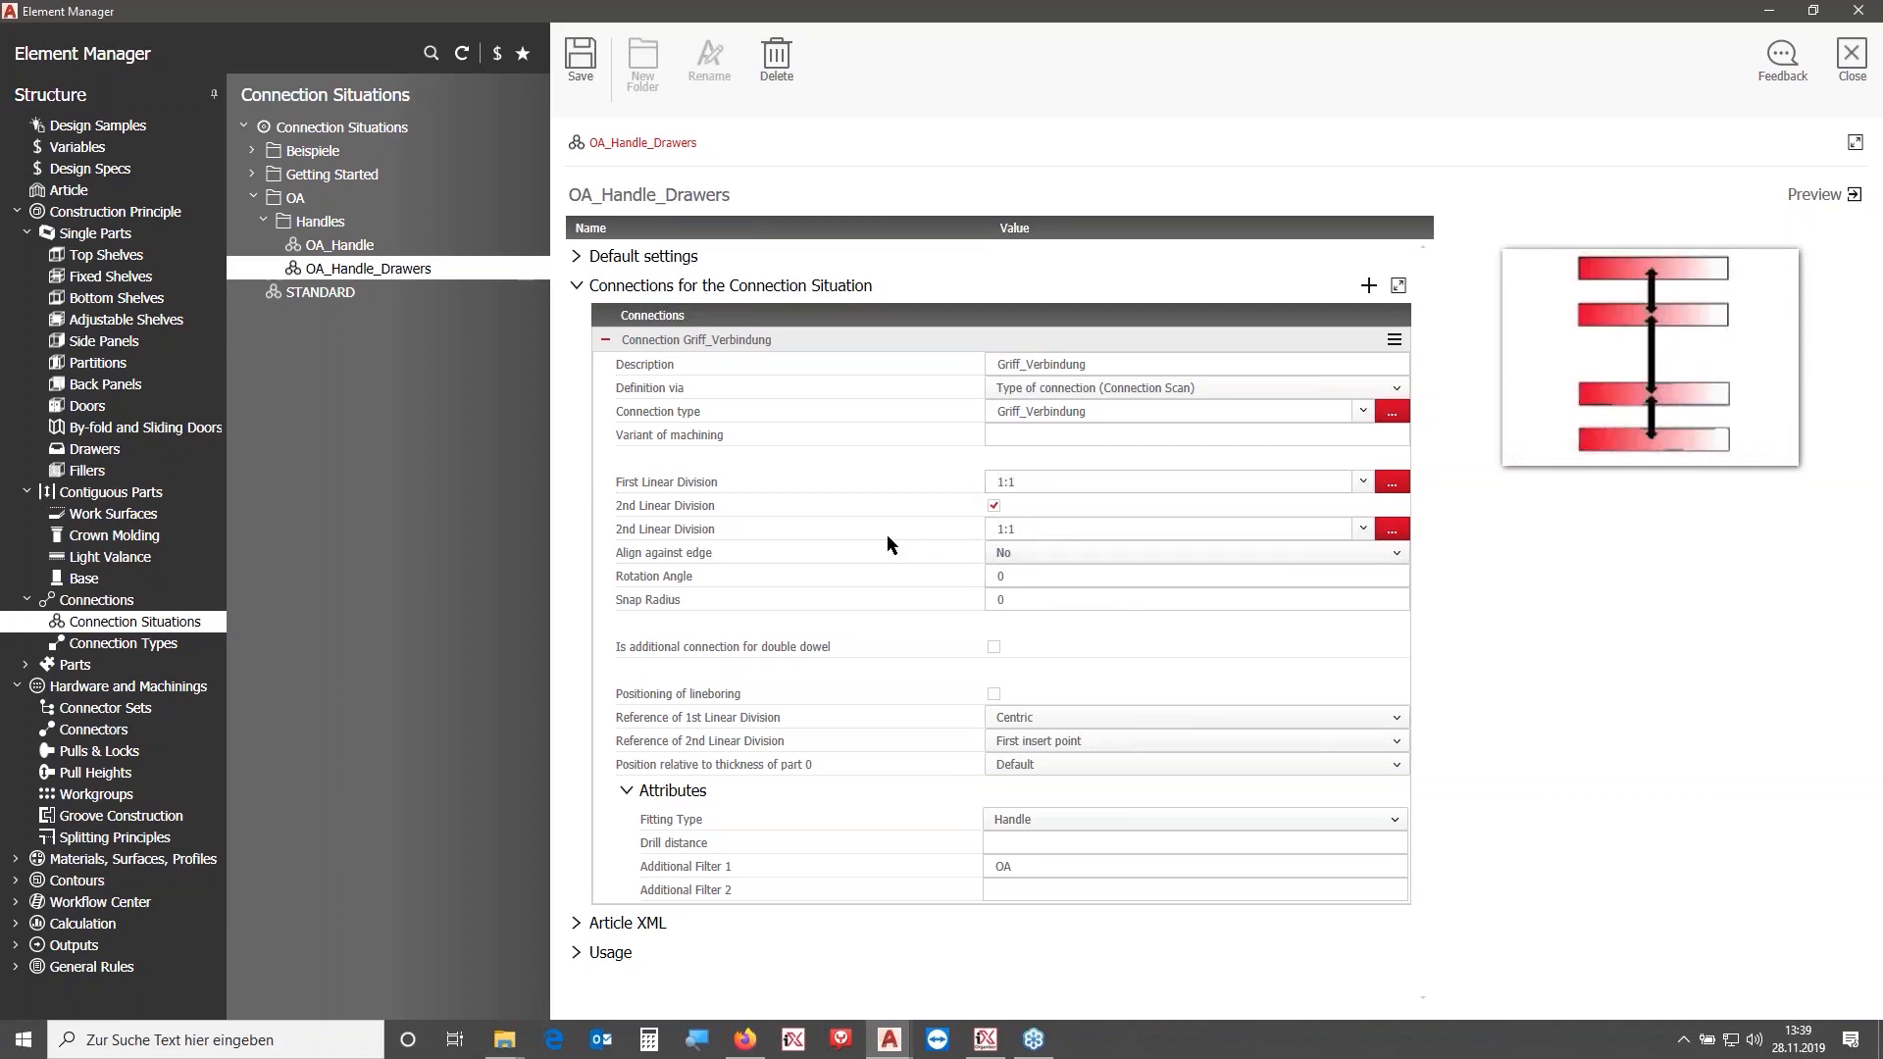
pyautogui.click(1059, 478)
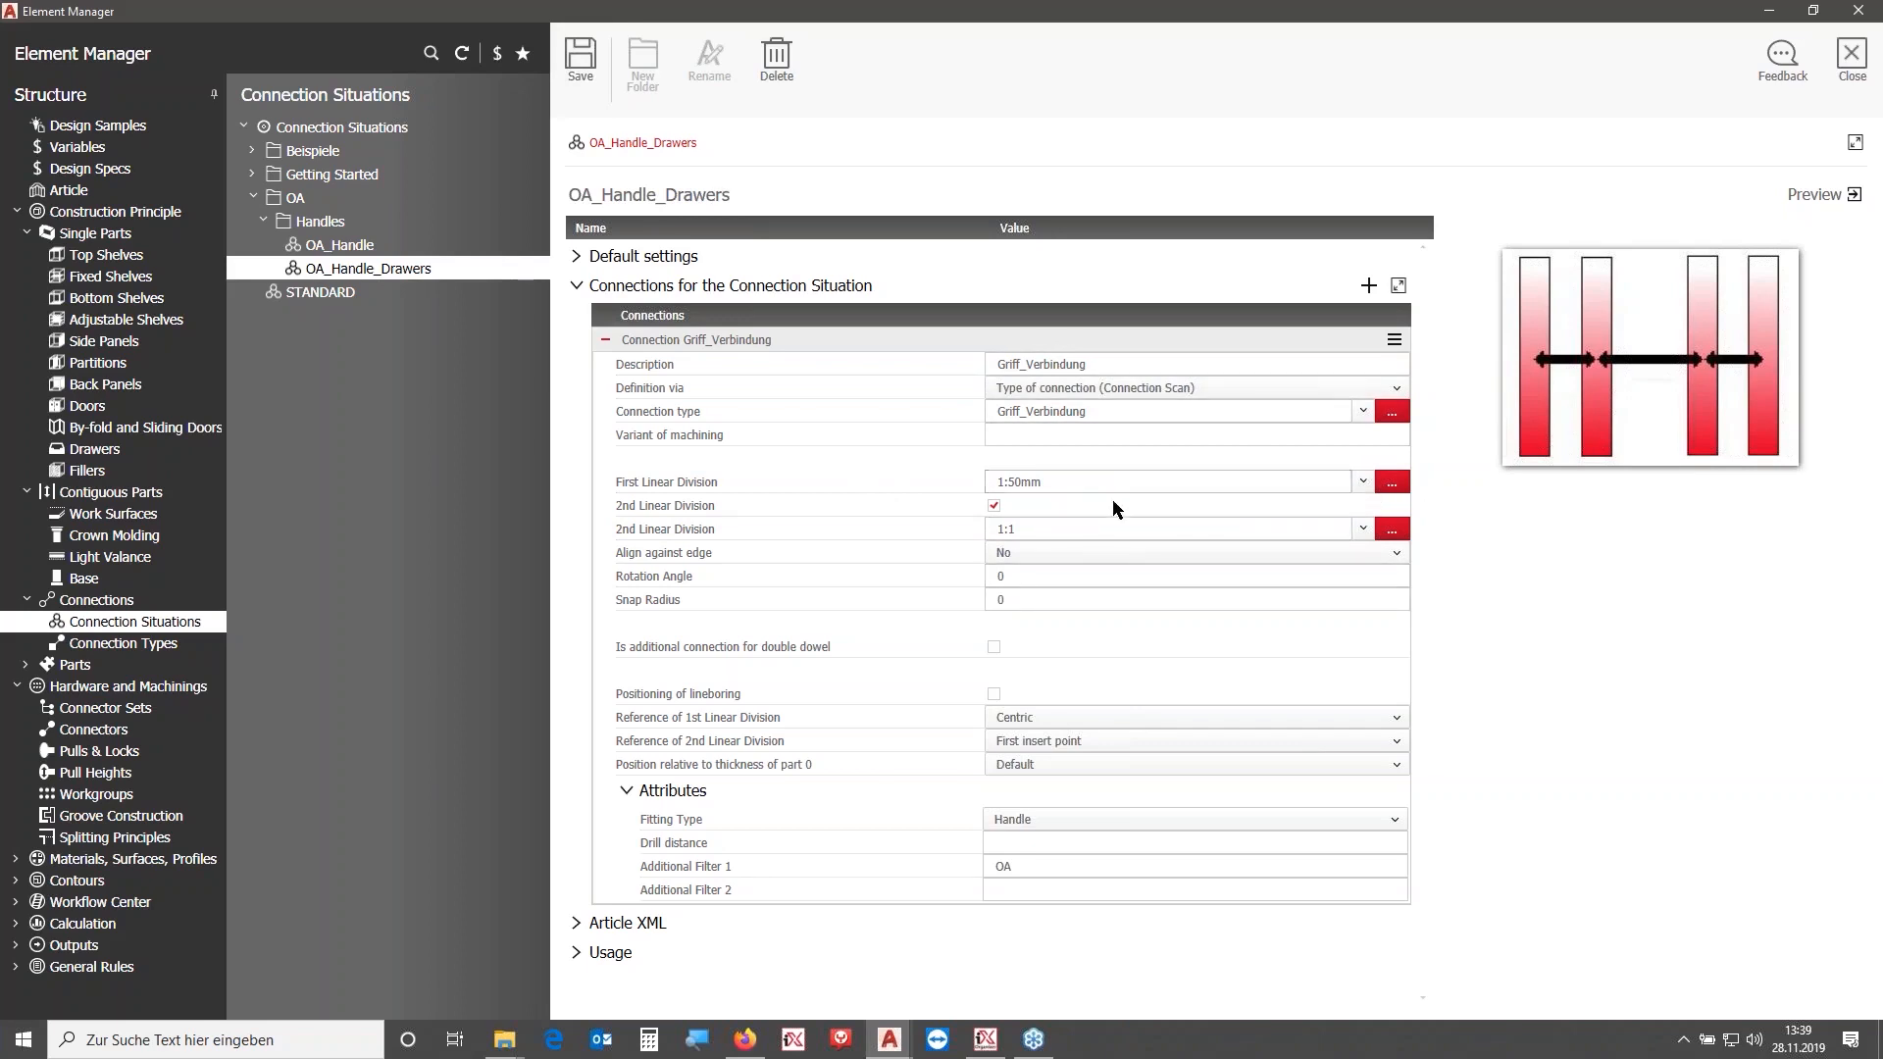
pyautogui.click(1852, 59)
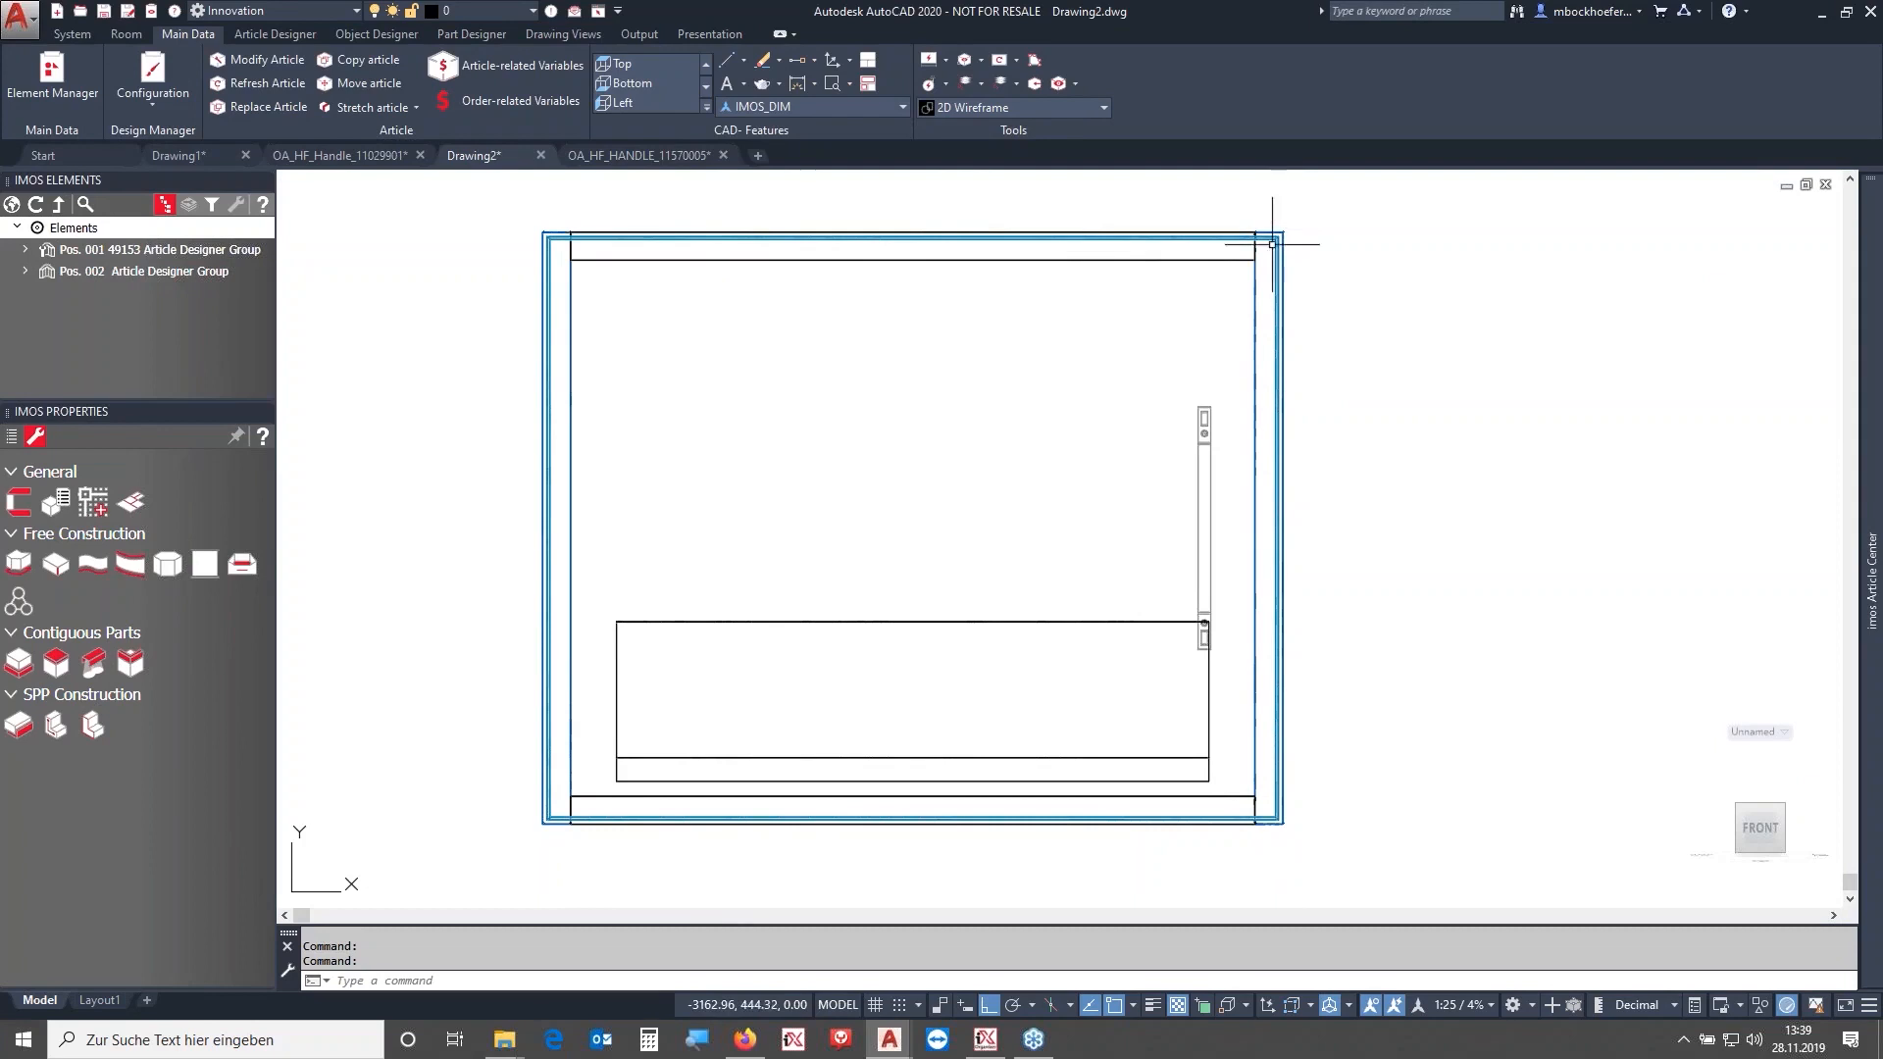
# - Refresh the drawer cabinet article and select its handle to check the updated placement
pyautogui.click(245, 84)
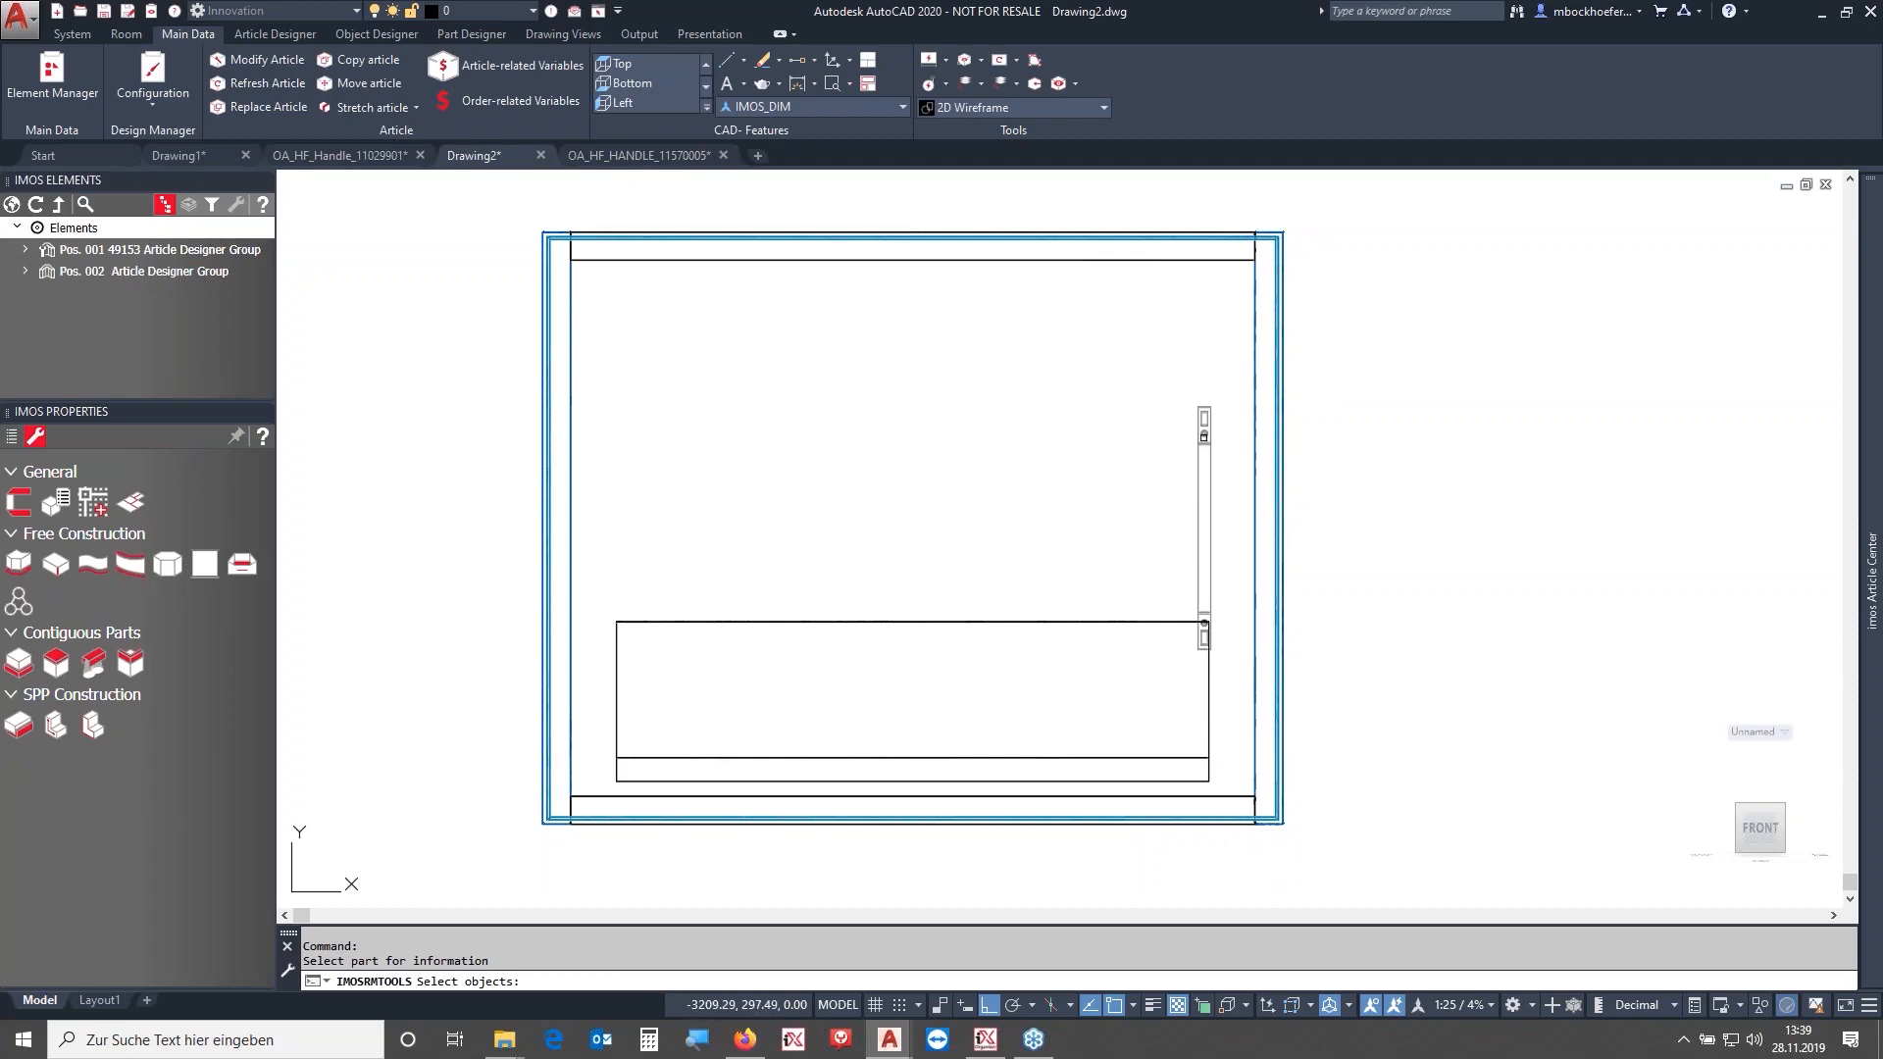
pyautogui.click(1204, 436)
pyautogui.press('Return')
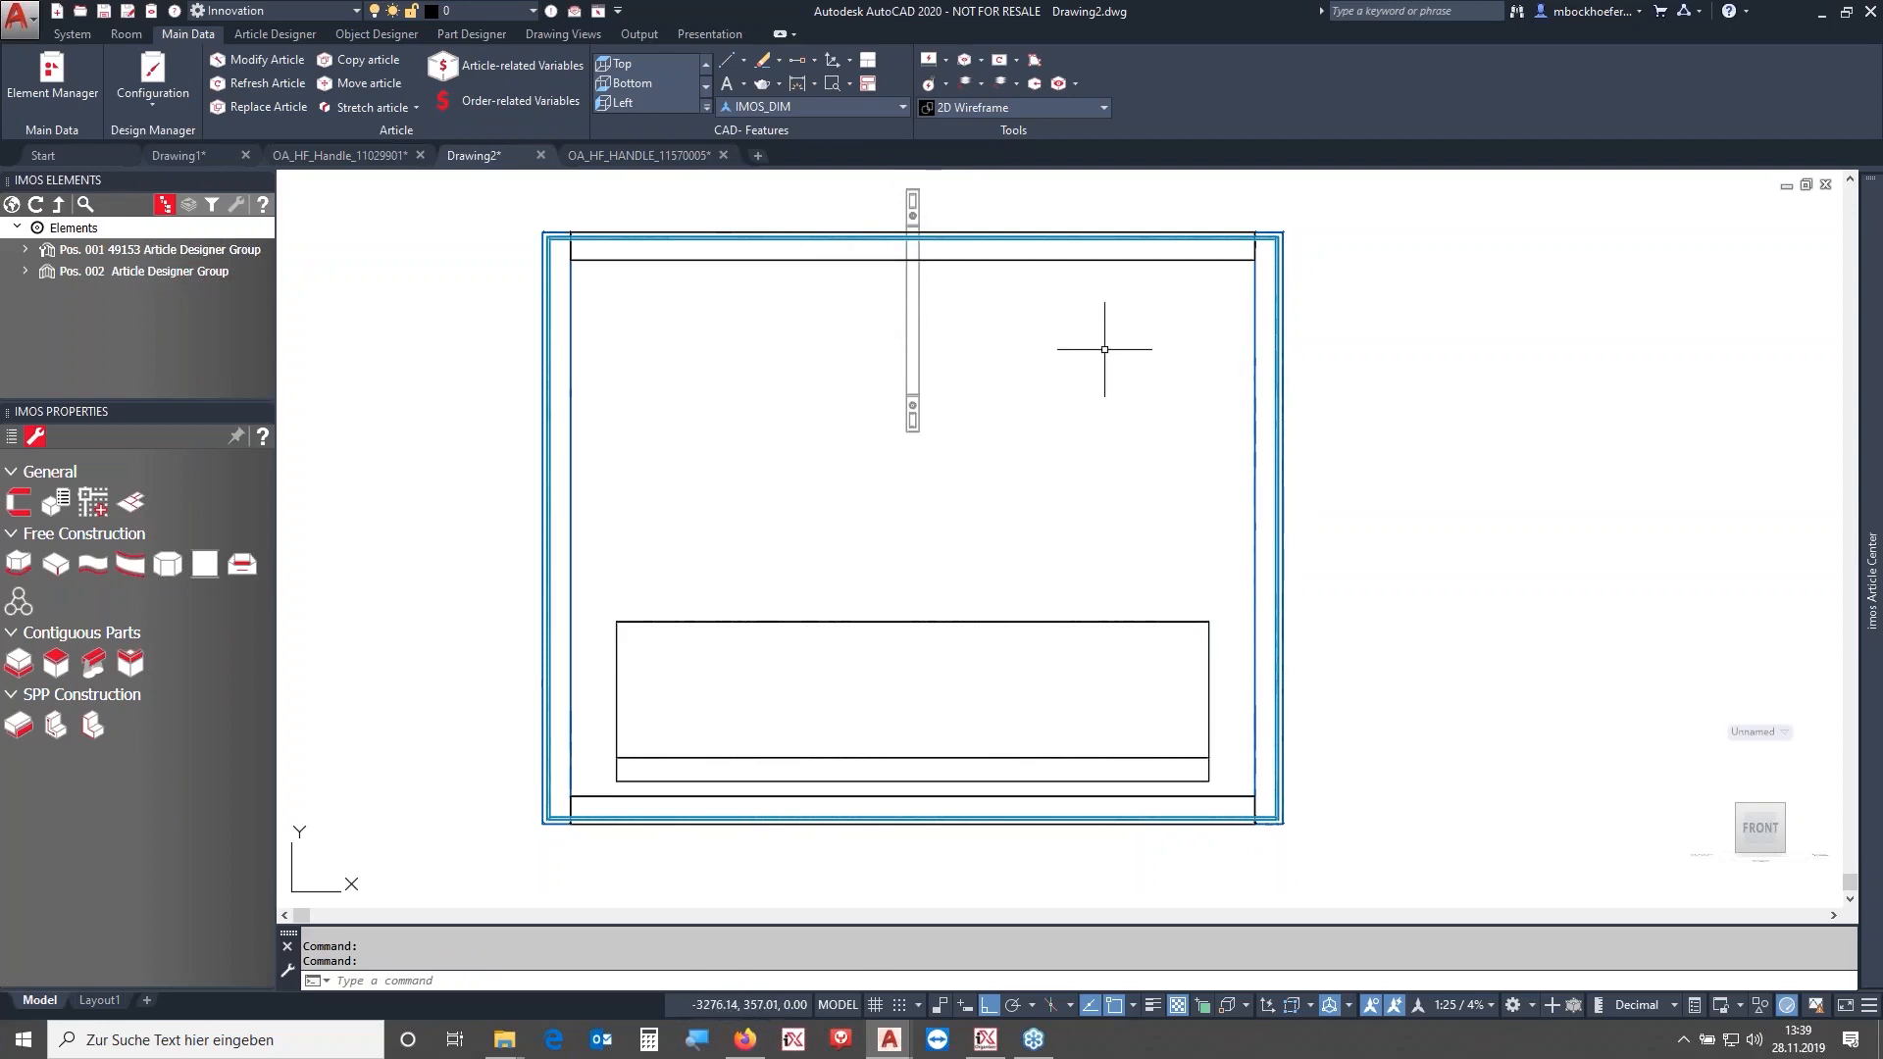
pyautogui.click(913, 392)
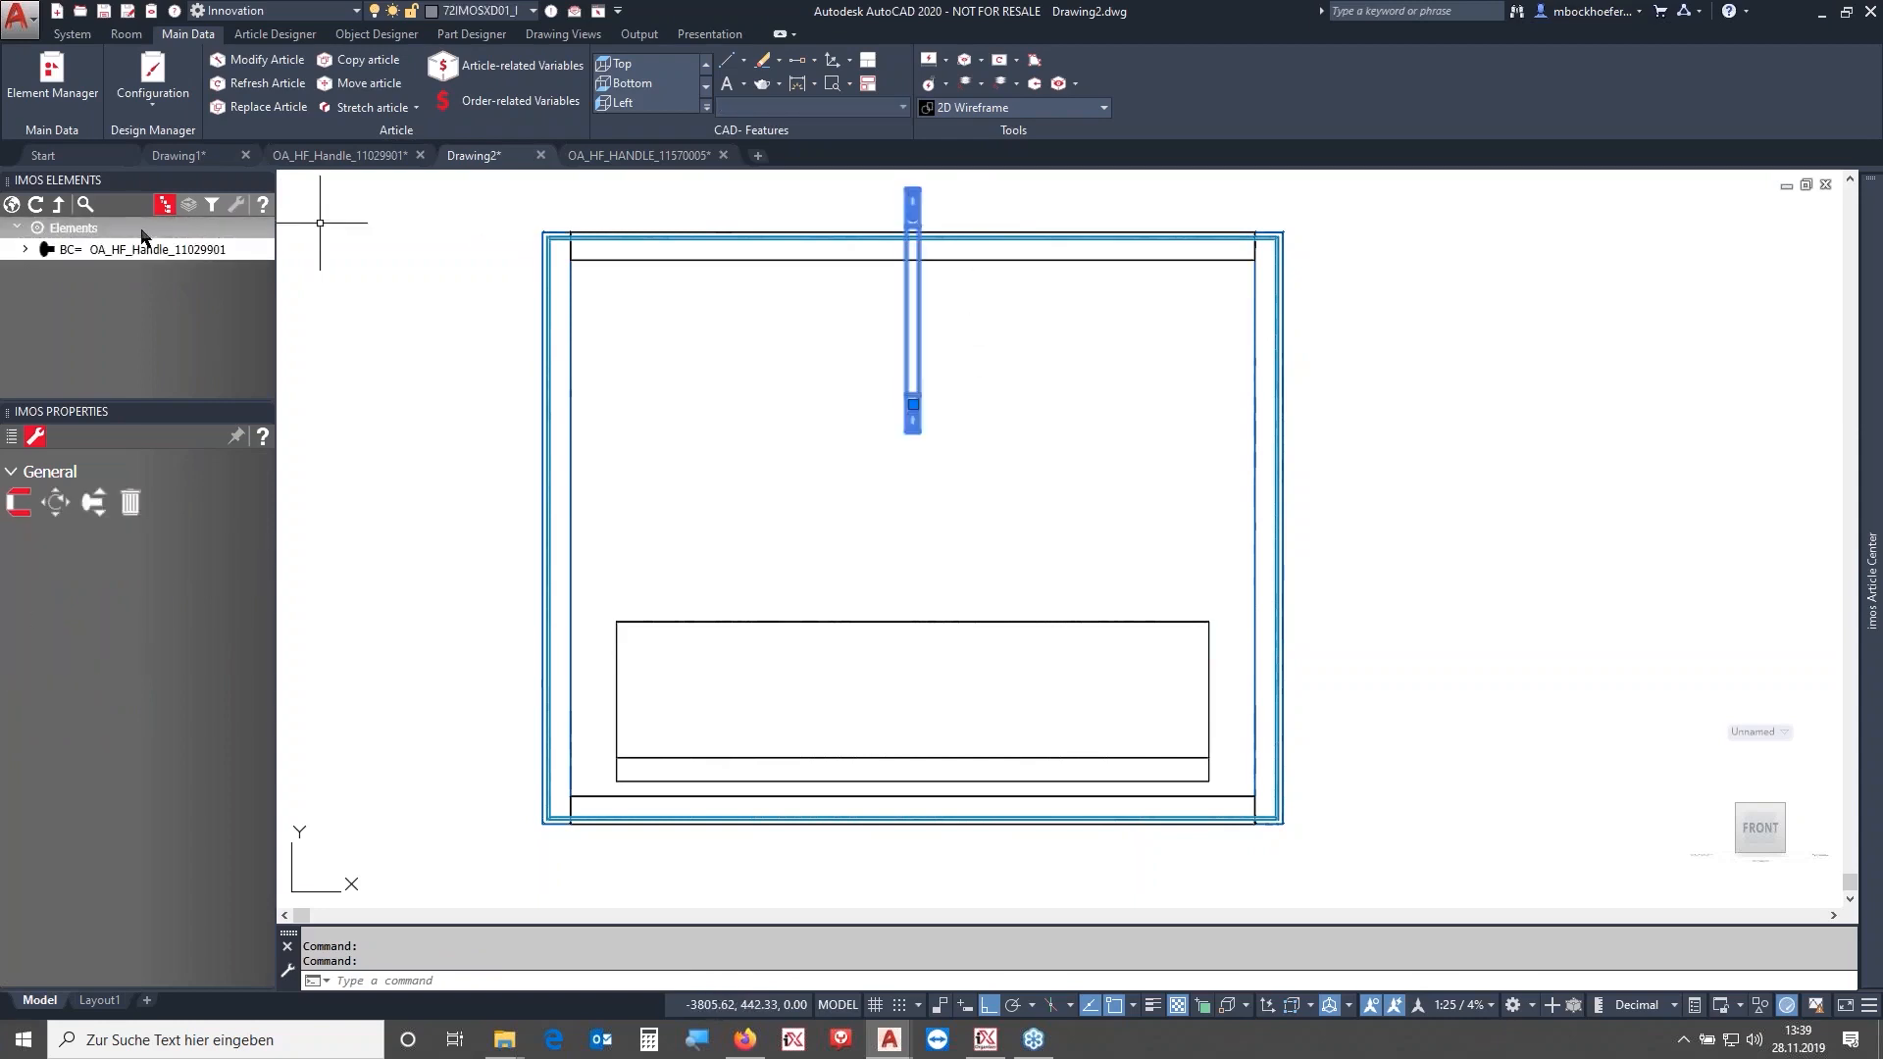
pyautogui.press('Escape')
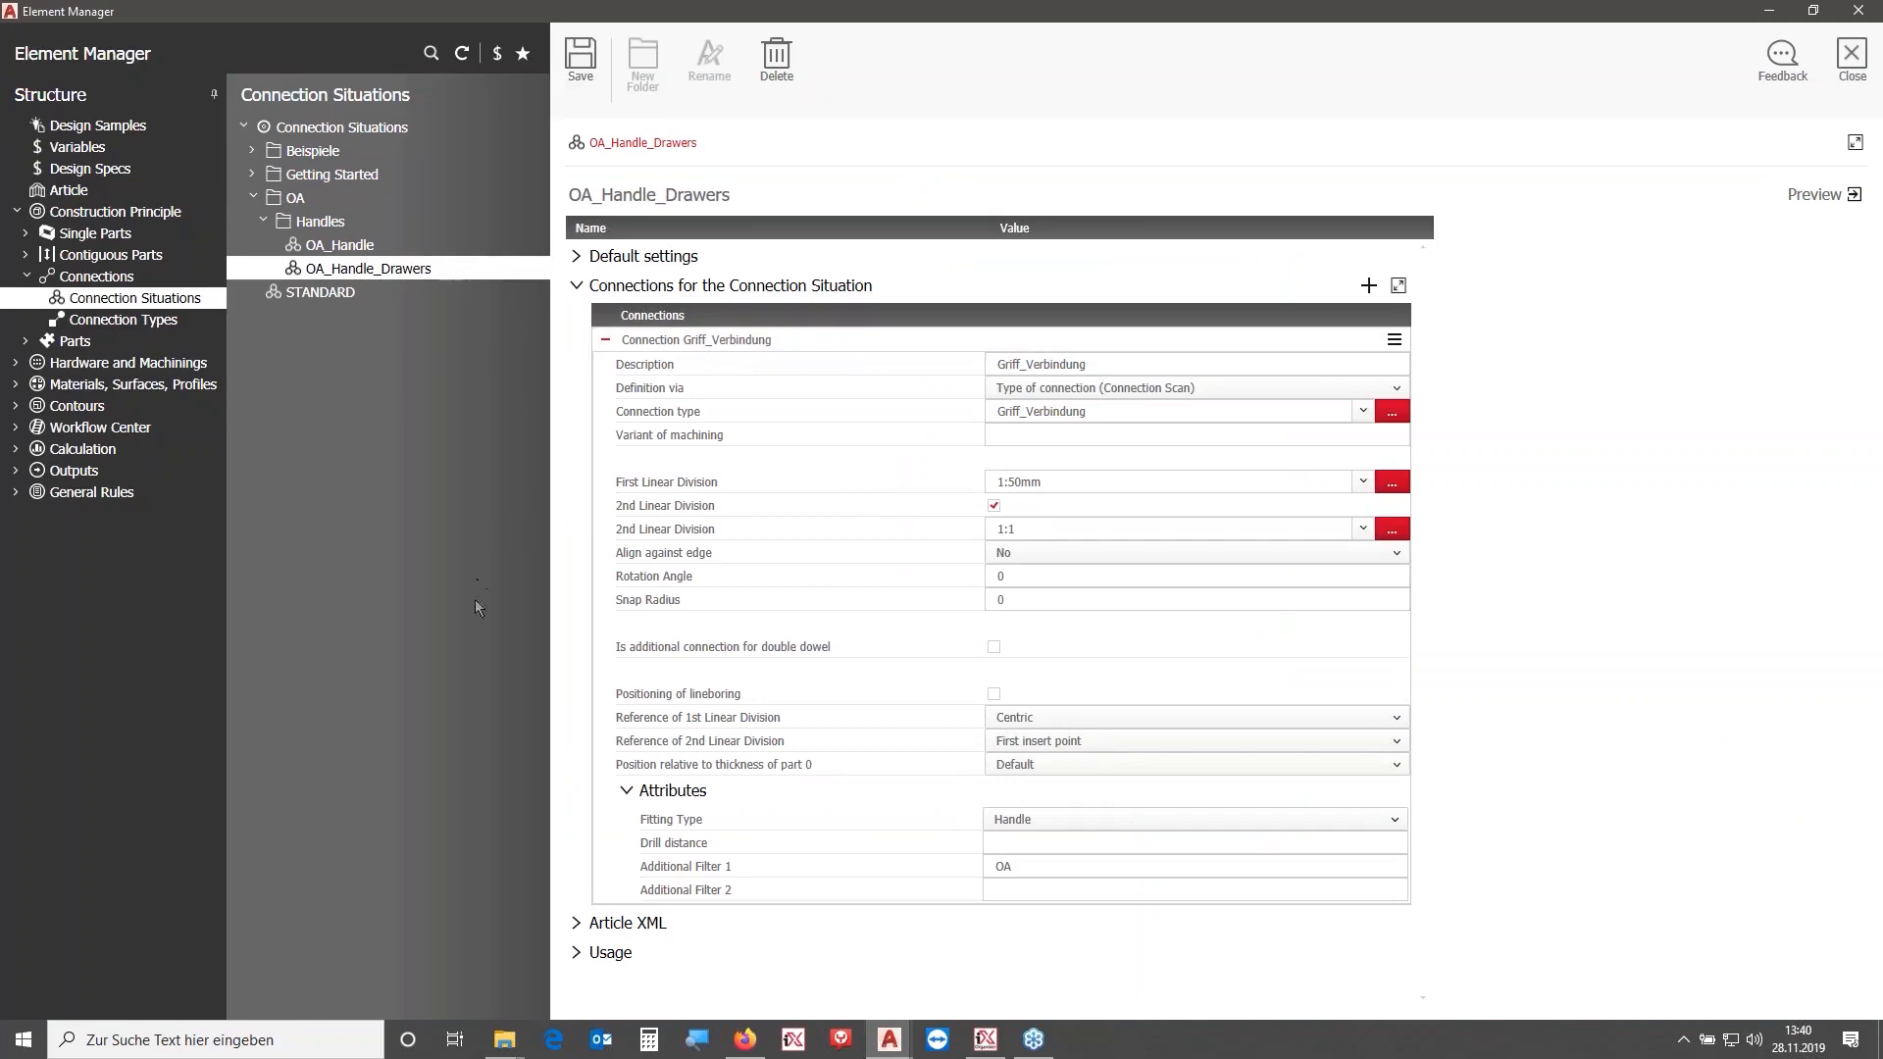
# - Set the handle connection's rotation angle to 90, save it and refresh the drawer cabinet article
pyautogui.click(1038, 581)
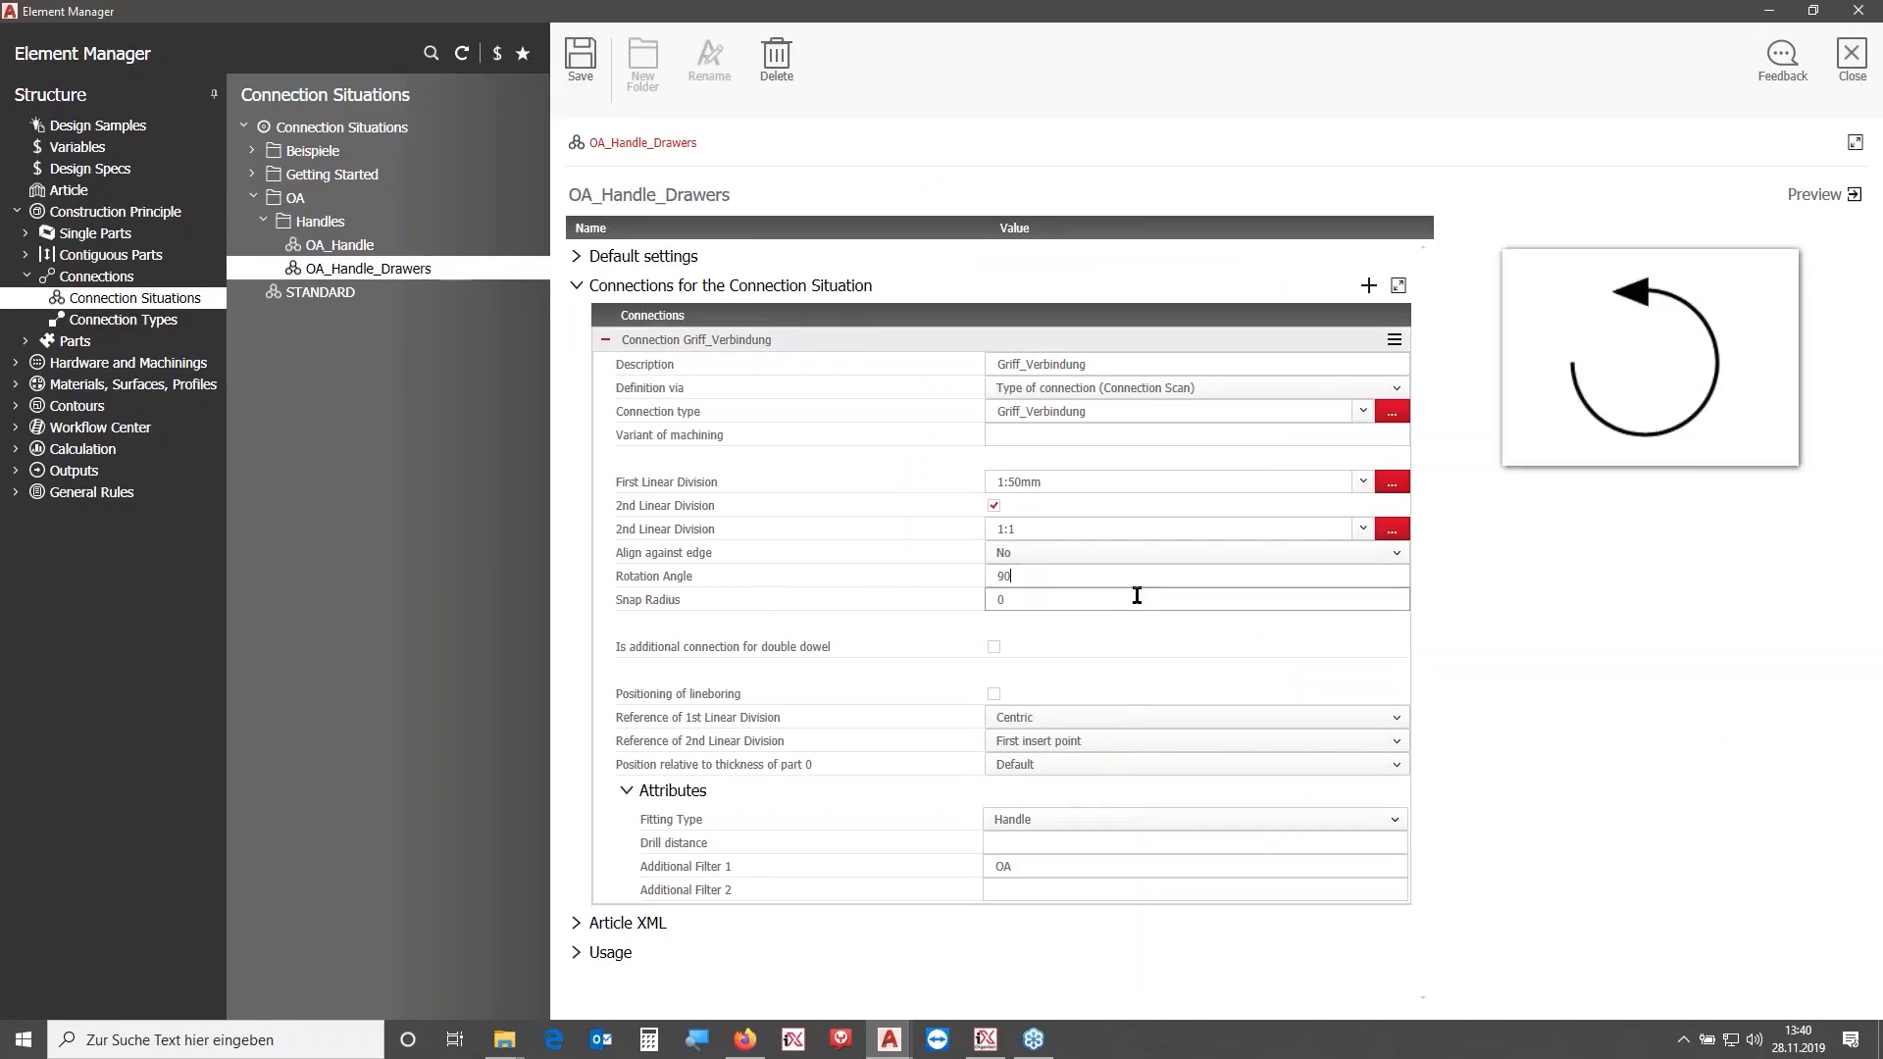
pyautogui.click(588, 60)
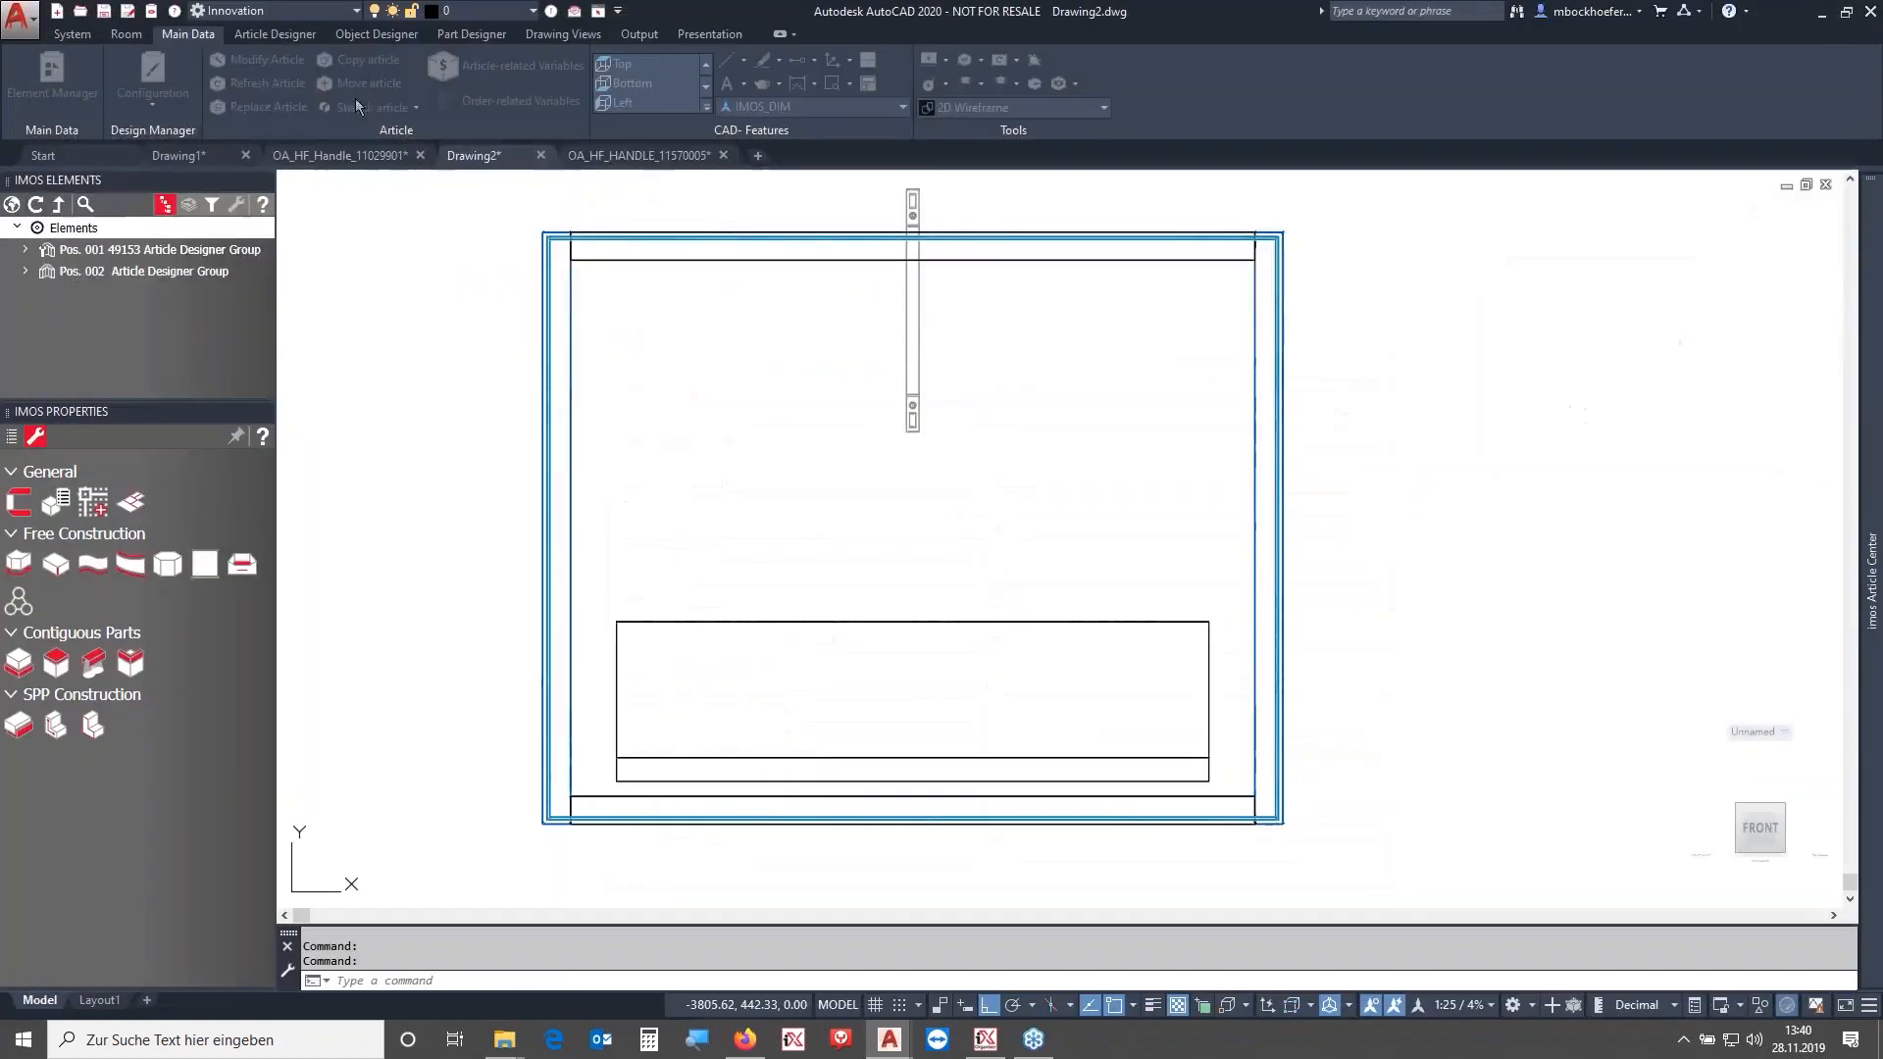
pyautogui.click(260, 85)
pyautogui.click(1009, 408)
pyautogui.click(822, 222)
pyautogui.press('Return')
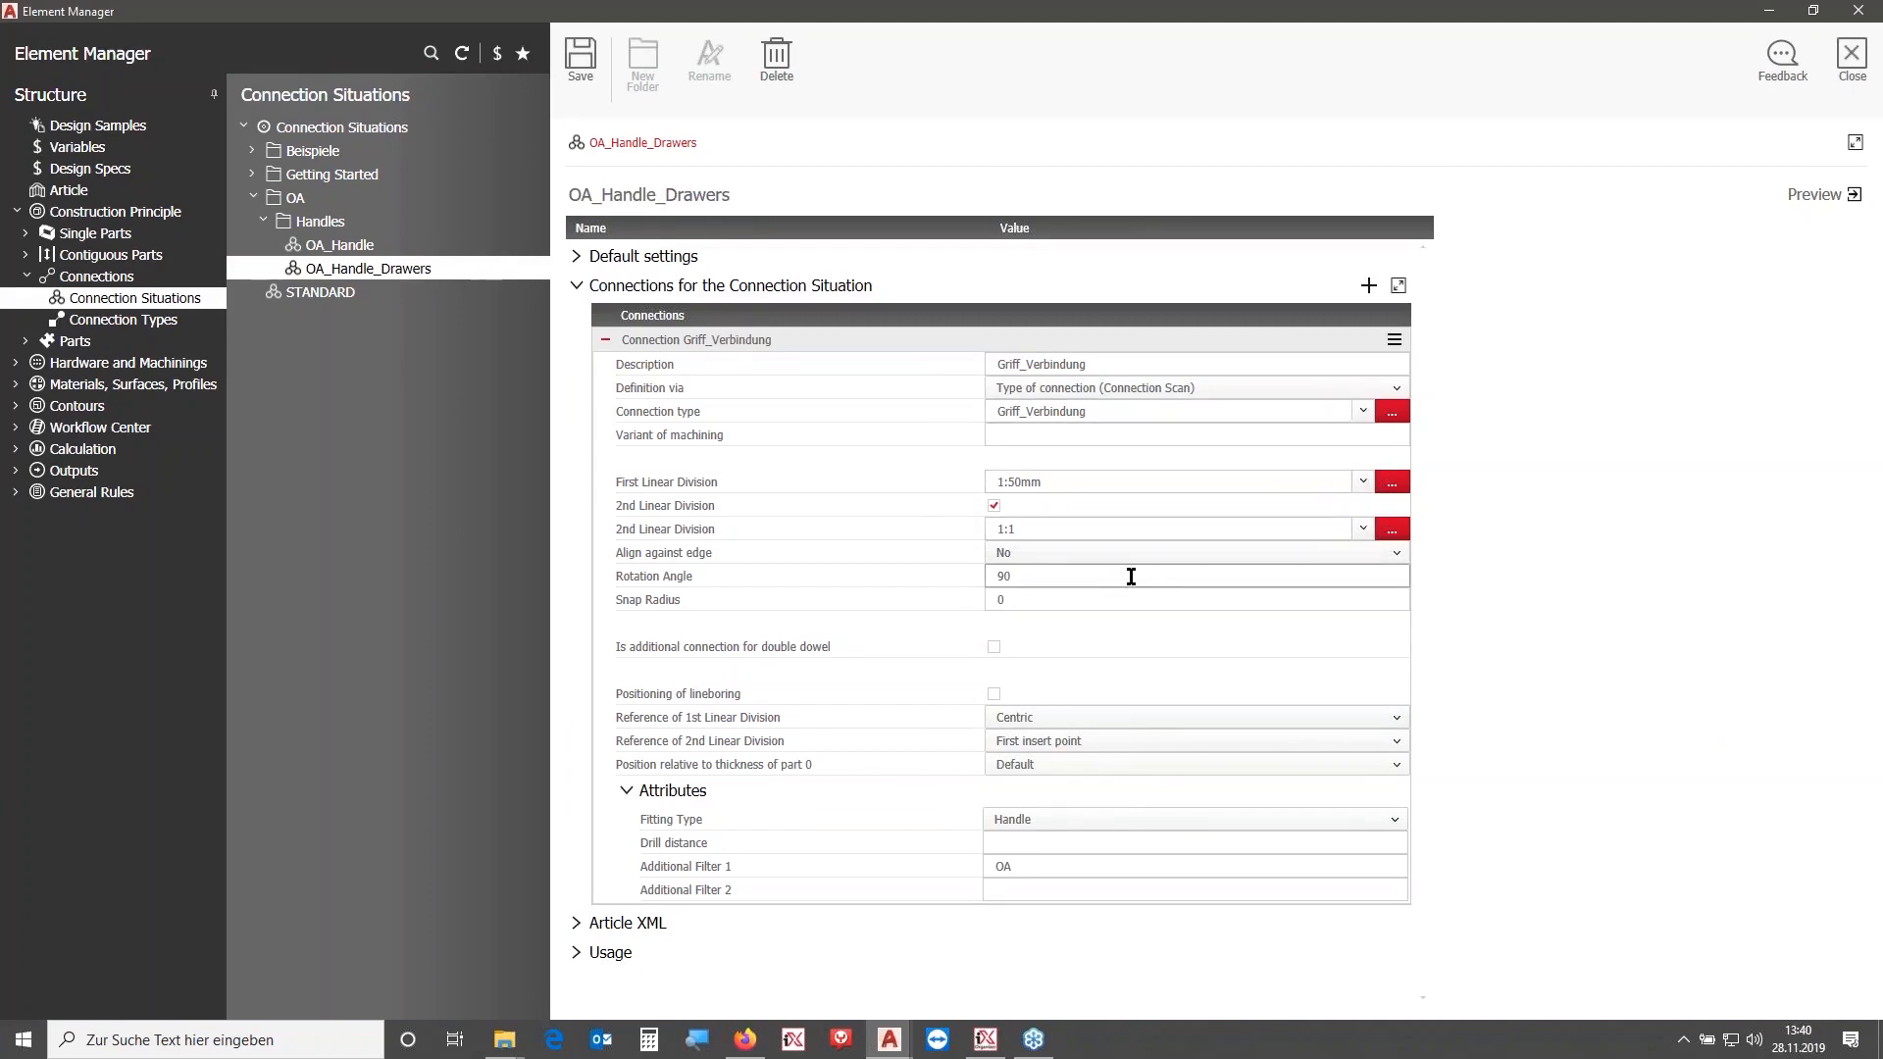
# - Set the reference of the 1st linear division to Second insert point and save the connection situation
pyautogui.click(1086, 723)
pyautogui.click(1084, 778)
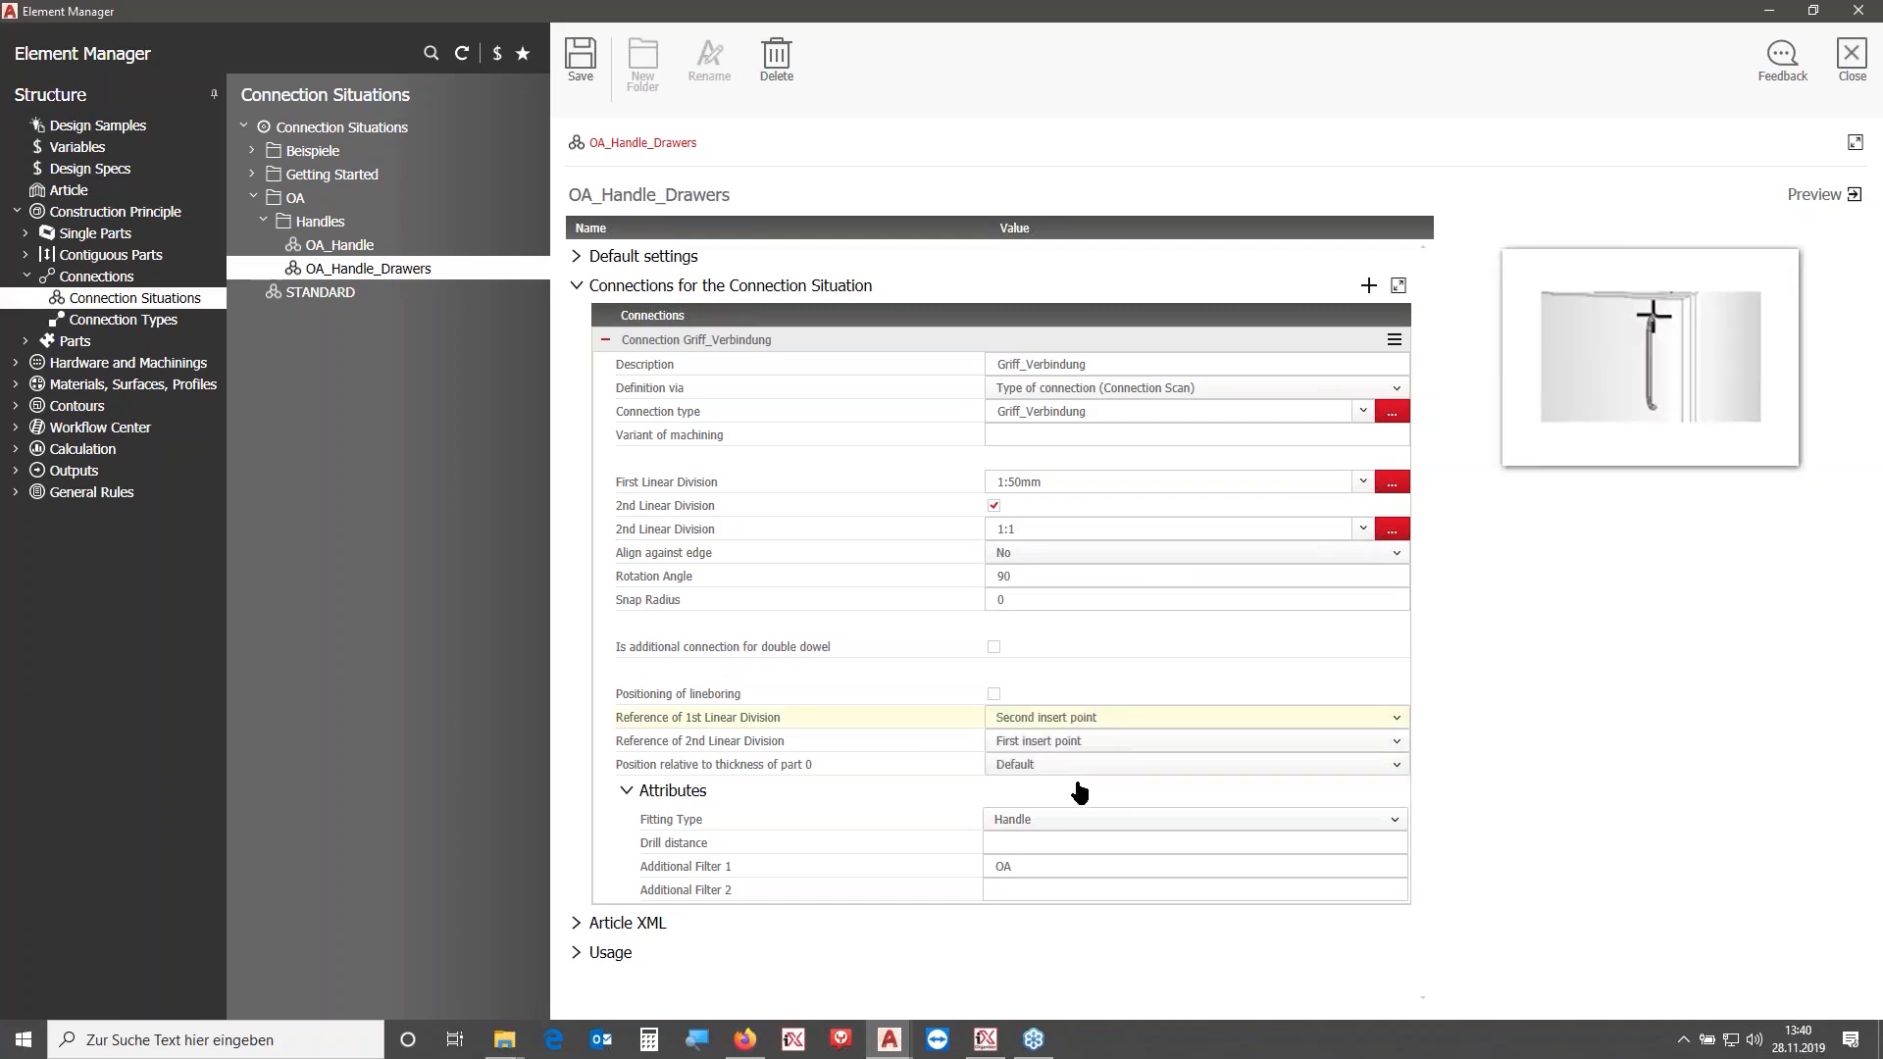
pyautogui.click(584, 61)
# - Set the reference of the 2nd linear division to Centric, save and close the Element Manager
pyautogui.click(1063, 741)
pyautogui.click(1079, 756)
pyautogui.click(579, 58)
pyautogui.click(1852, 57)
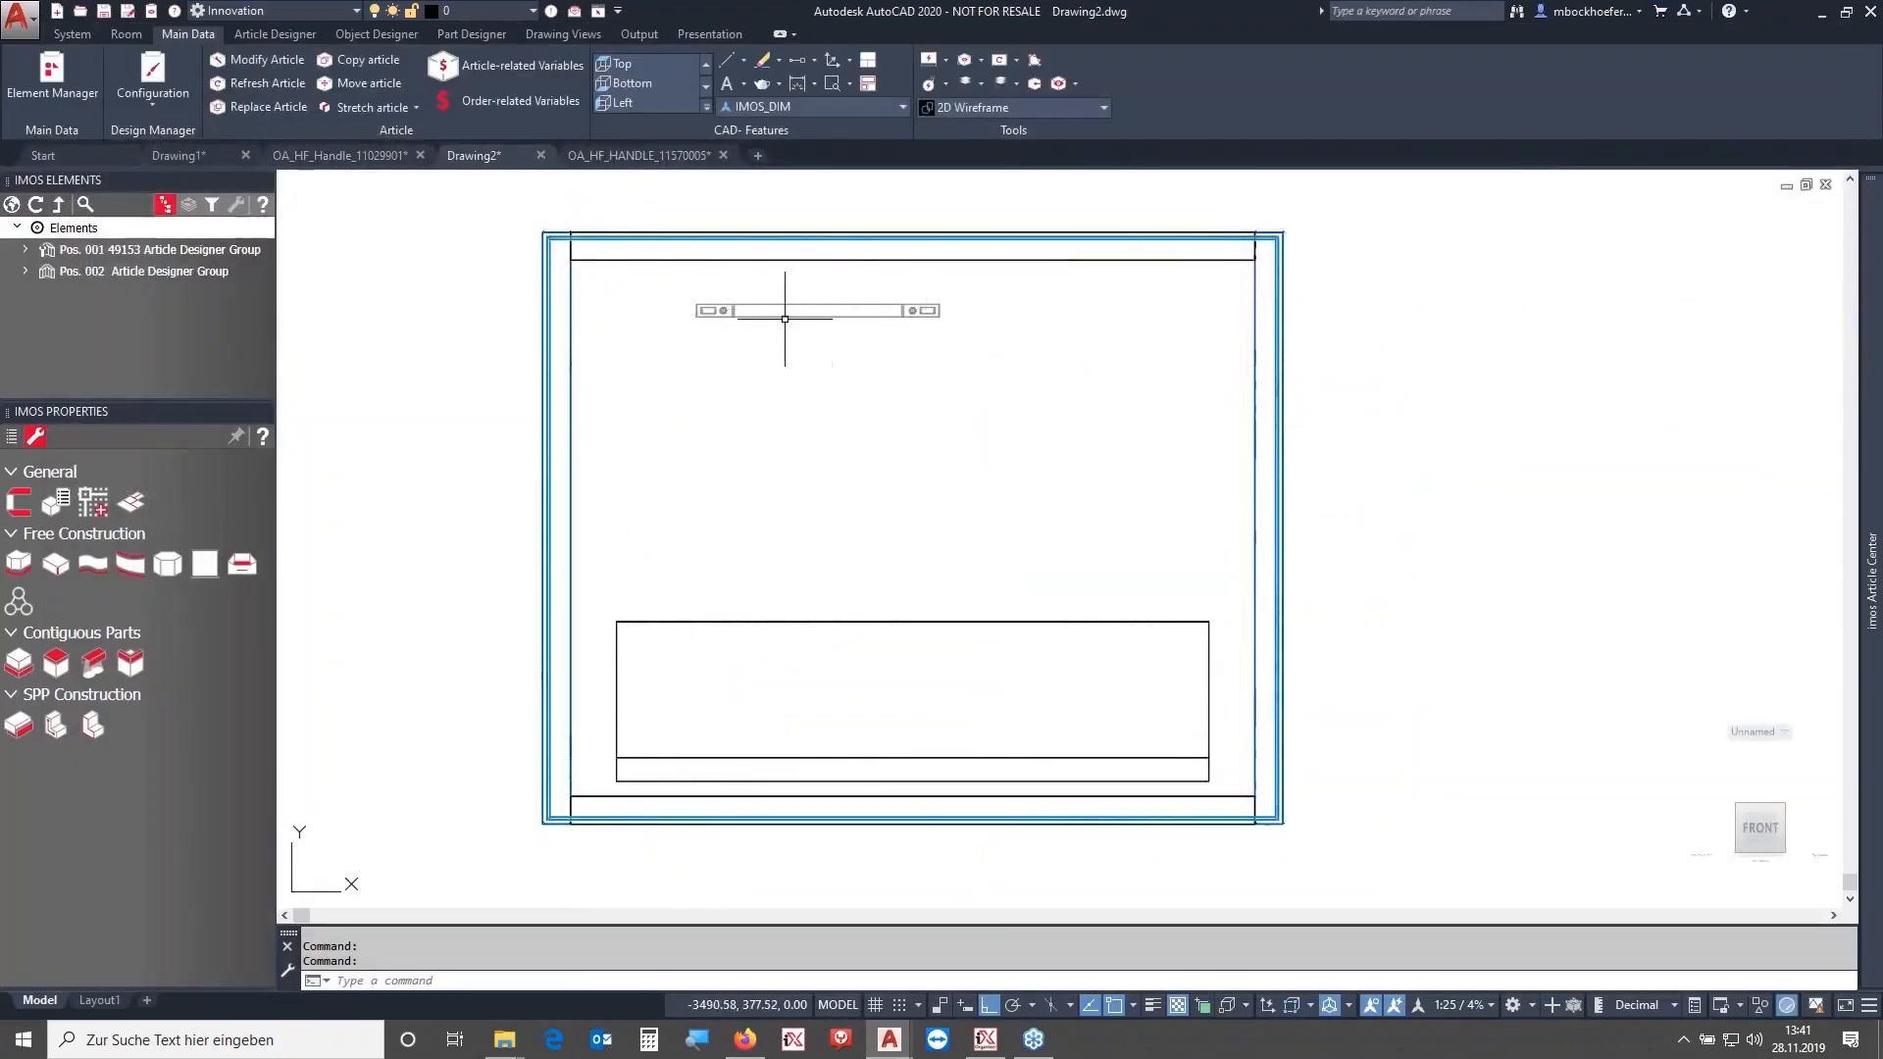
# - Refresh the drawer cabinet article to apply the new handle references
pyautogui.click(283, 83)
pyautogui.moveTo(903, 374); pyautogui.dragTo(692, 279)
pyautogui.press('Return')
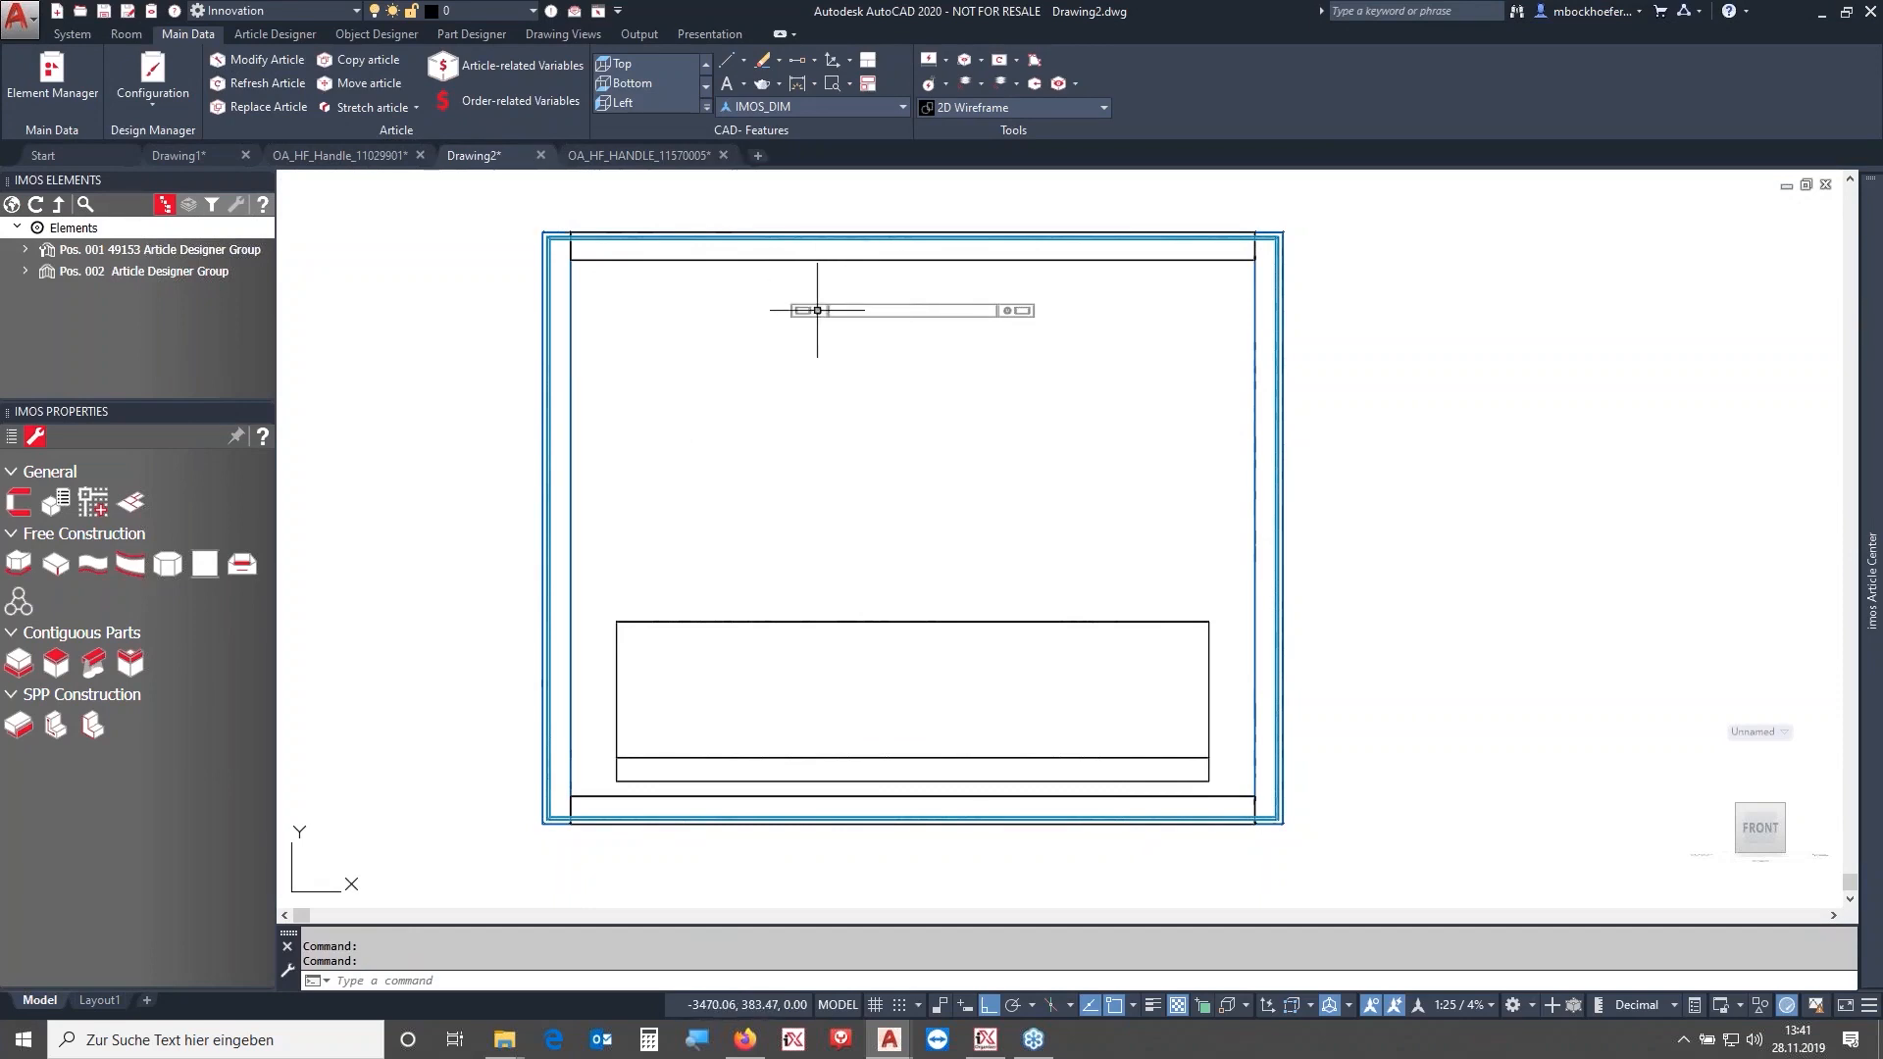
# - Set the placed handle connection's rotation angle to 0 in its properties and refresh the element list
pyautogui.click(836, 311)
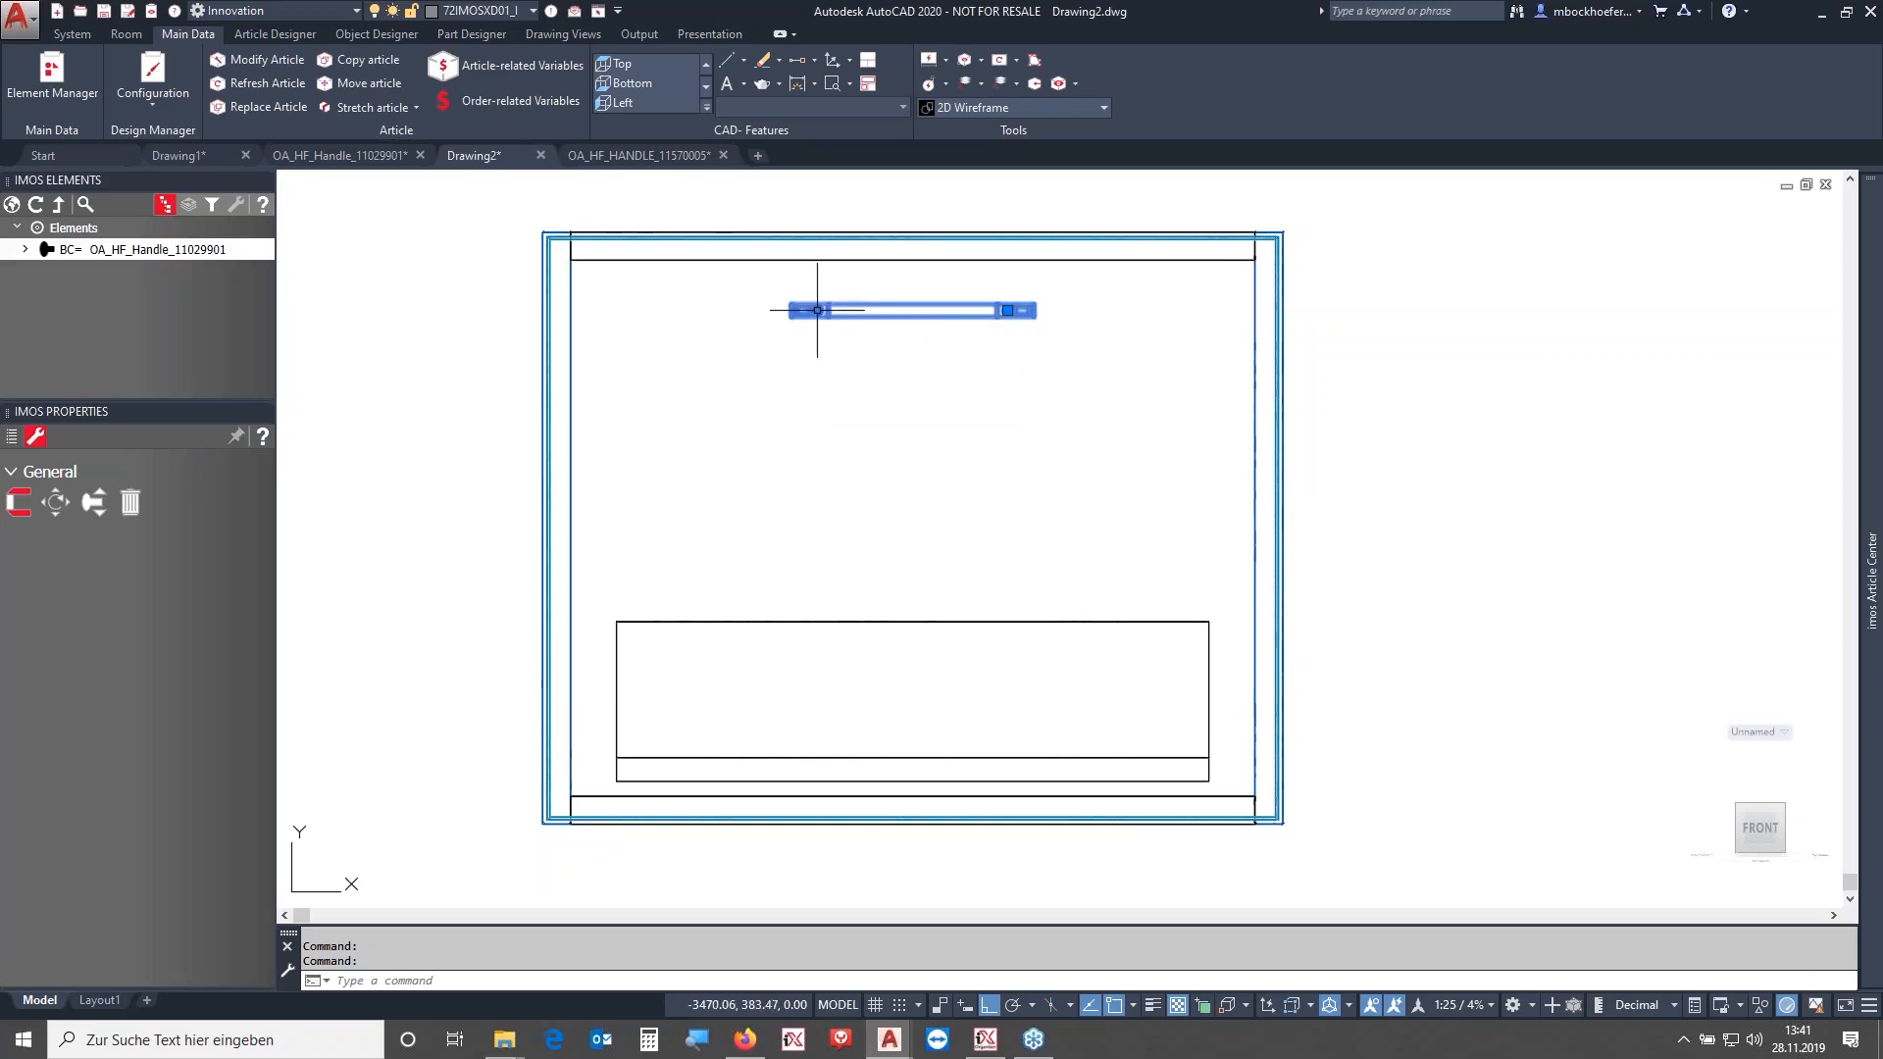
pyautogui.click(25, 249)
pyautogui.click(37, 271)
pyautogui.click(67, 293)
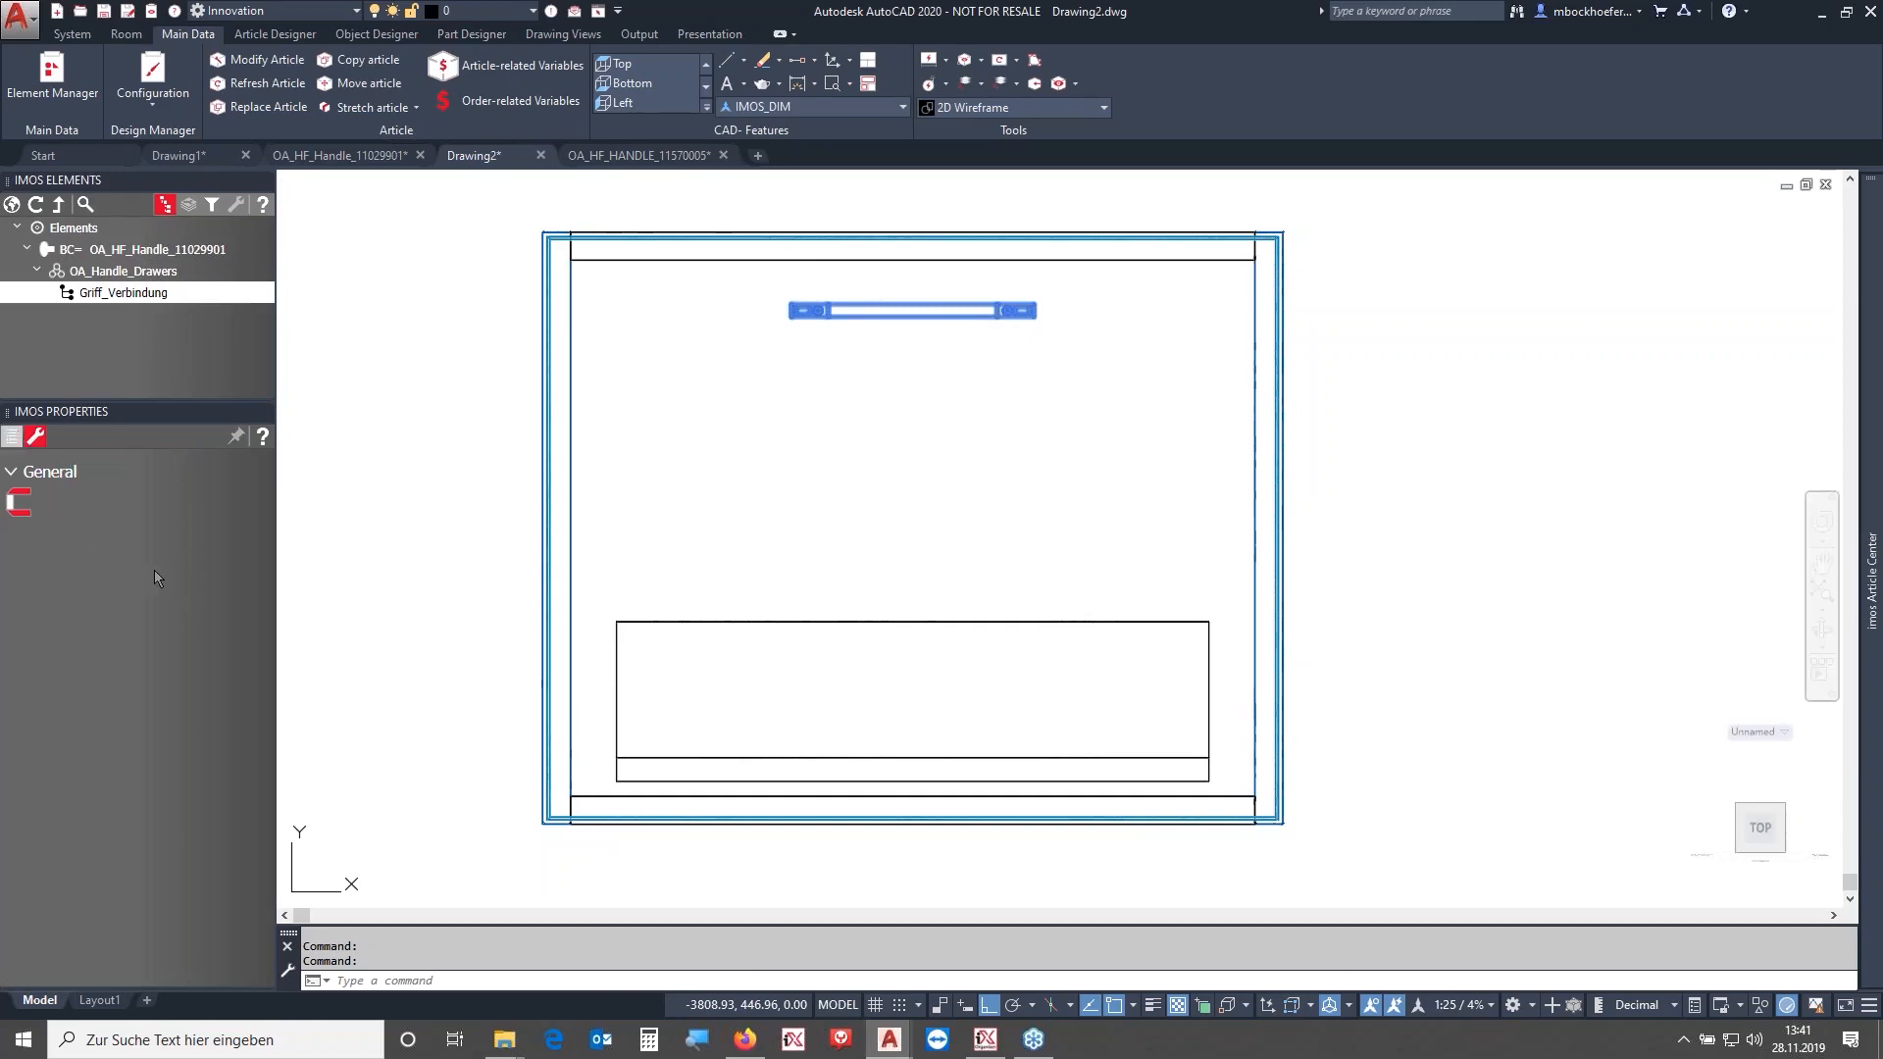
pyautogui.click(12, 436)
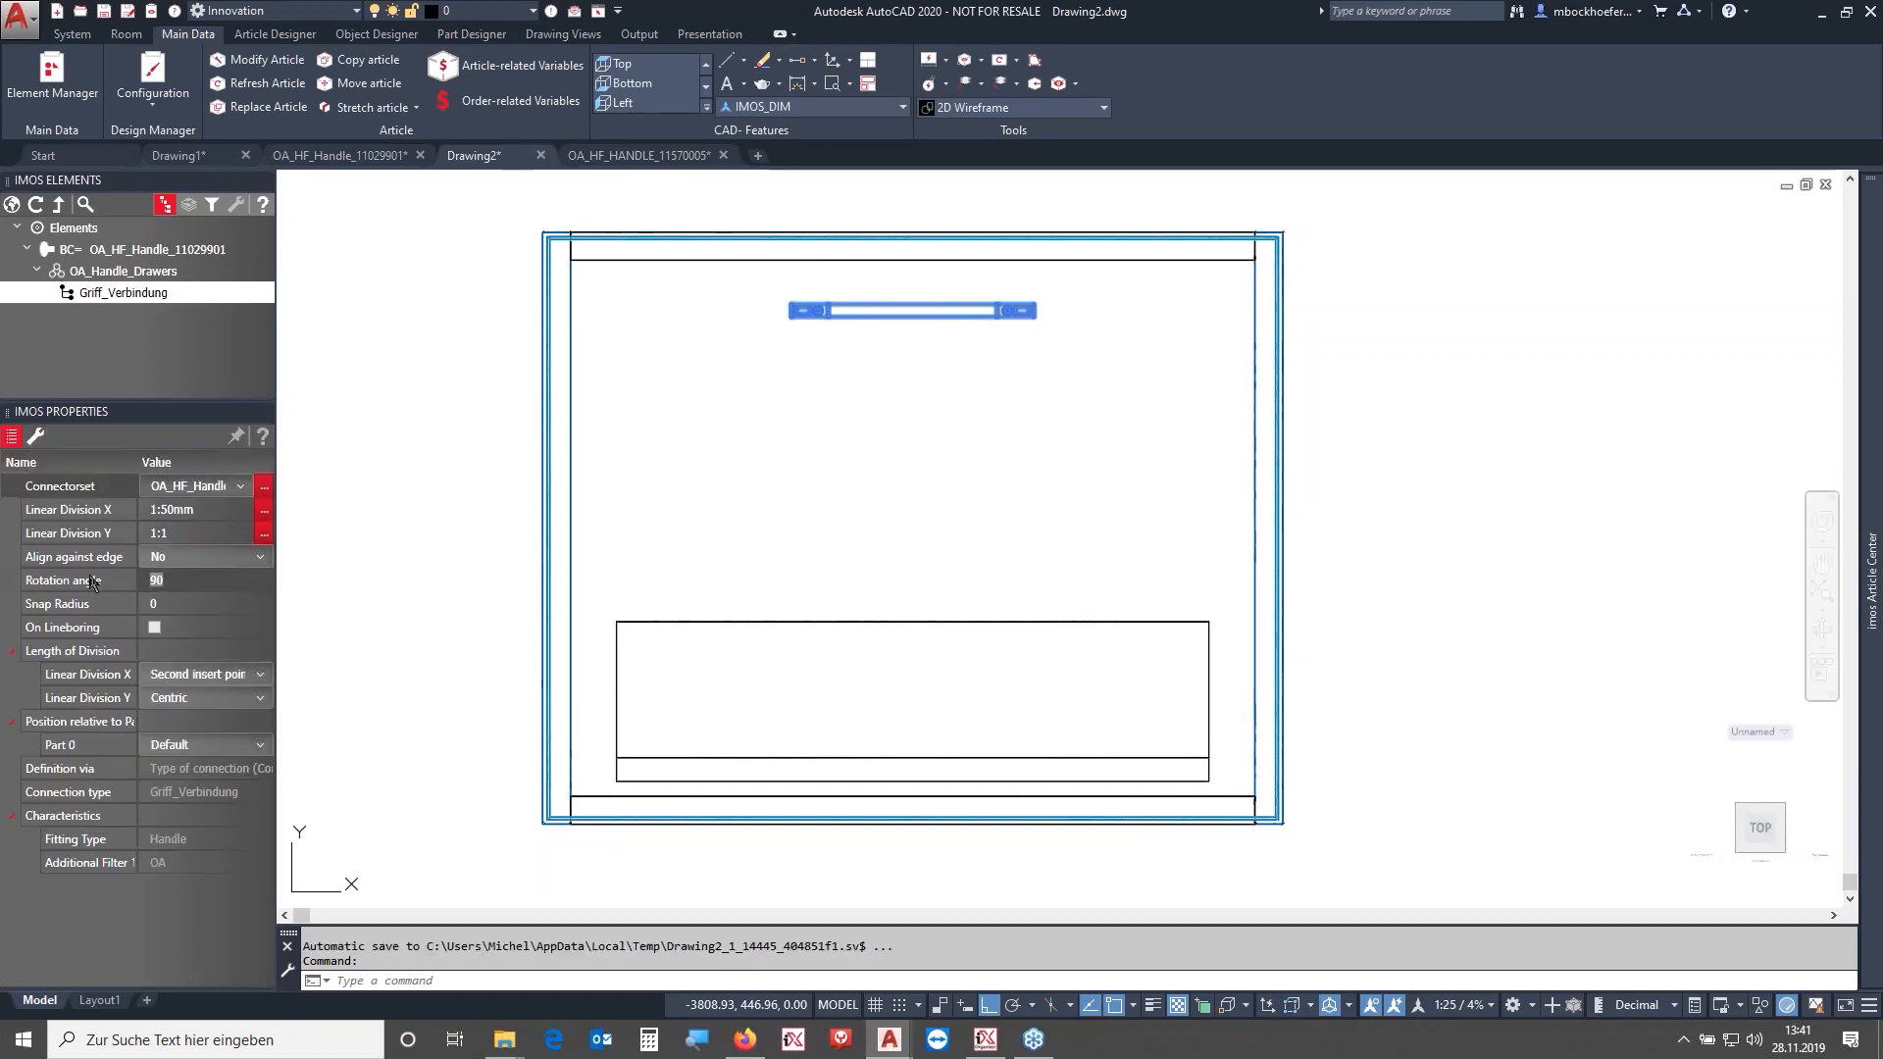
pyautogui.write('0')
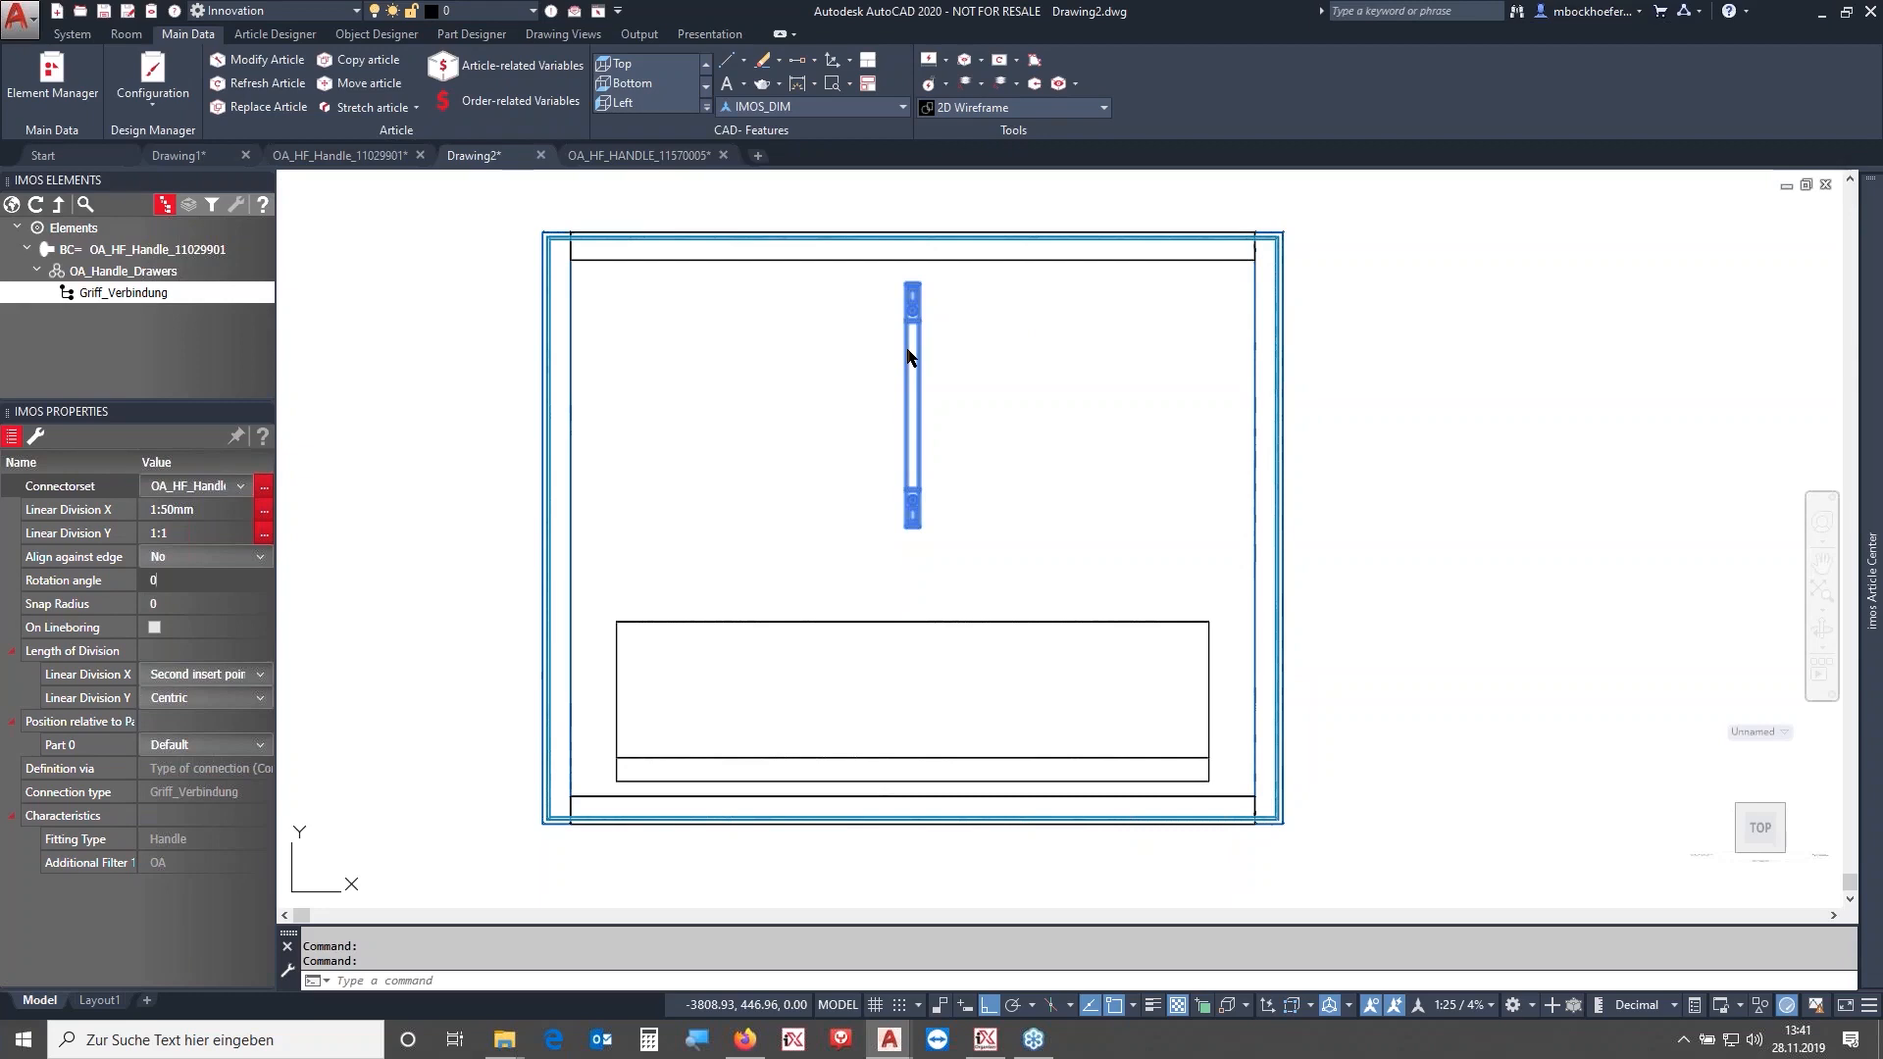
pyautogui.click(13, 207)
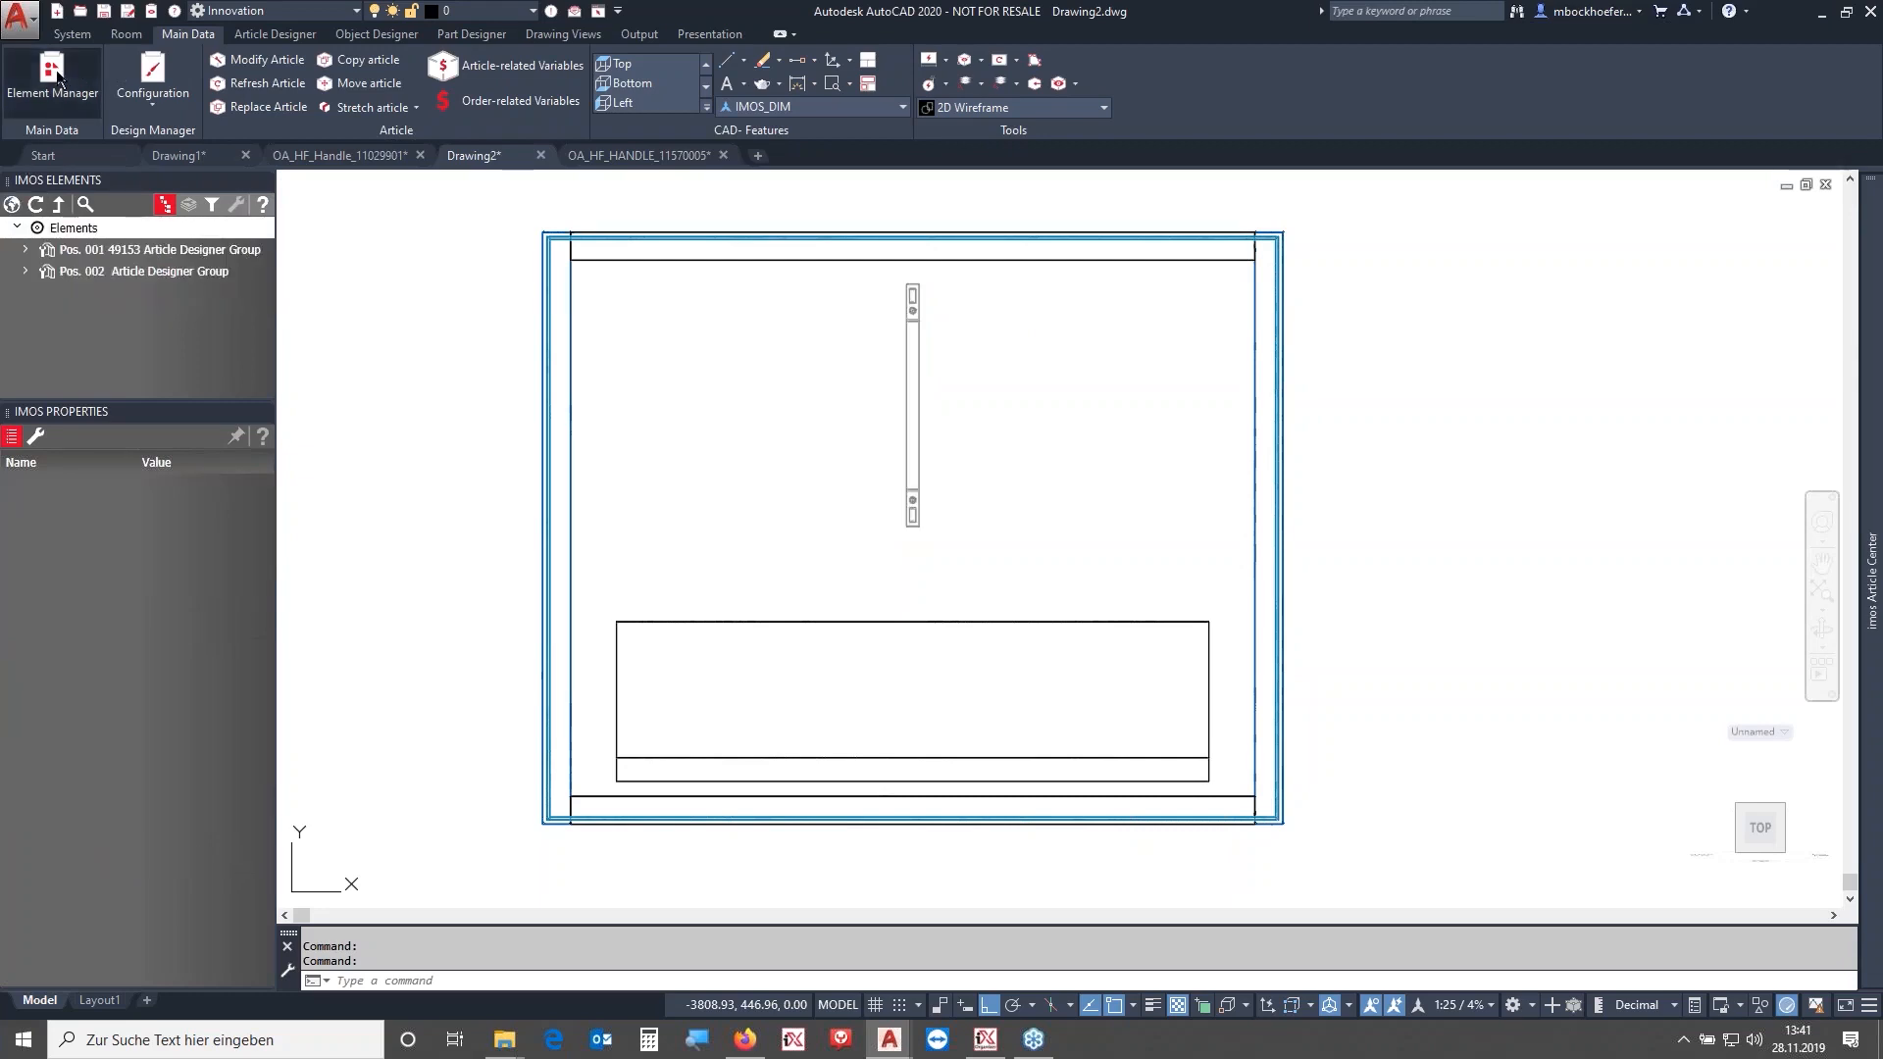